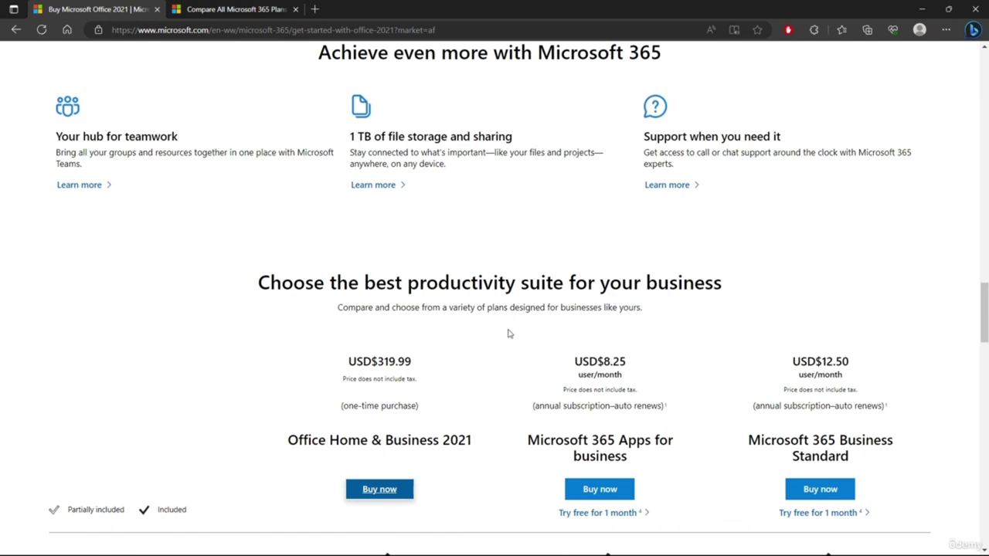
- Switch to the browser tab comparing all Microsoft 365 plans
click(260, 9)
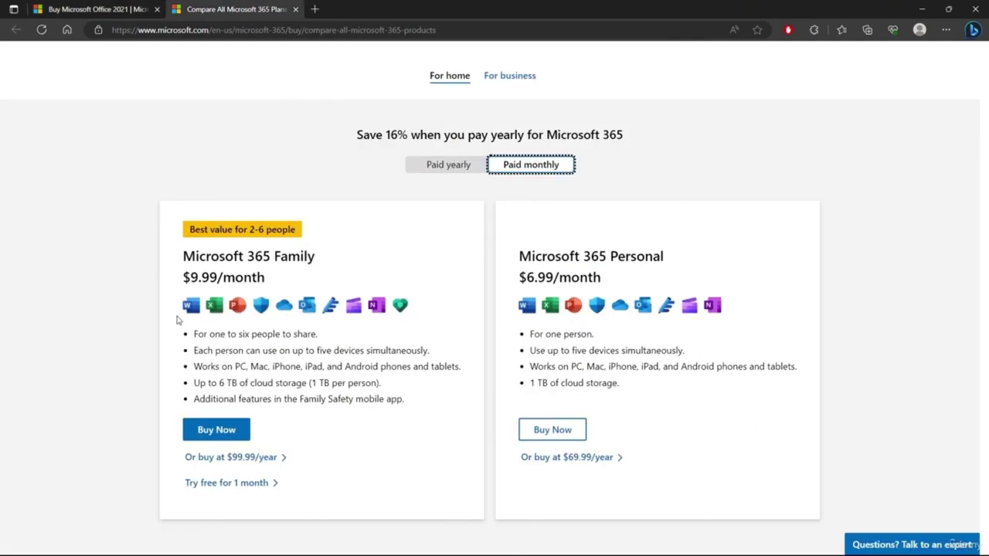
click(59, 7)
scroll(128, 216, down, 4)
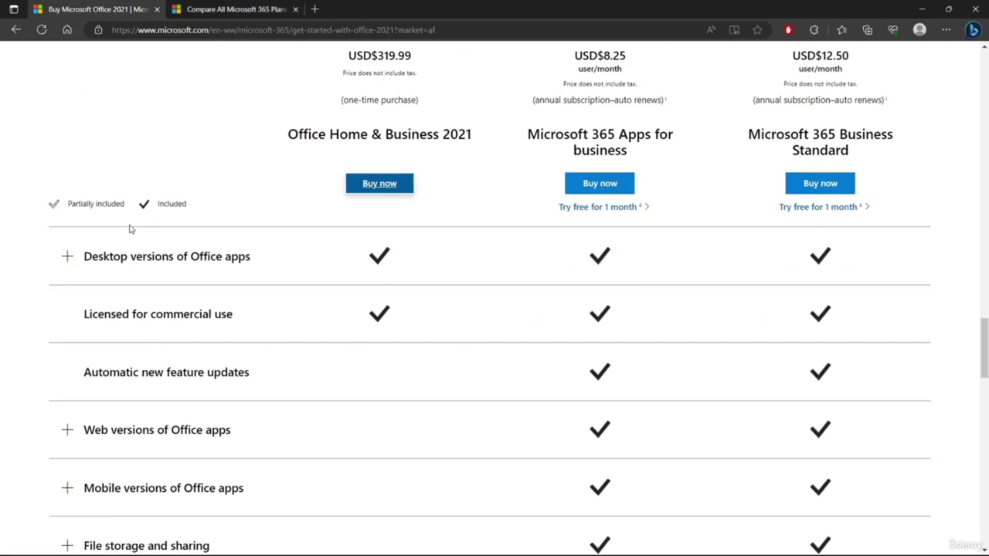
scroll(343, 305, up, 1)
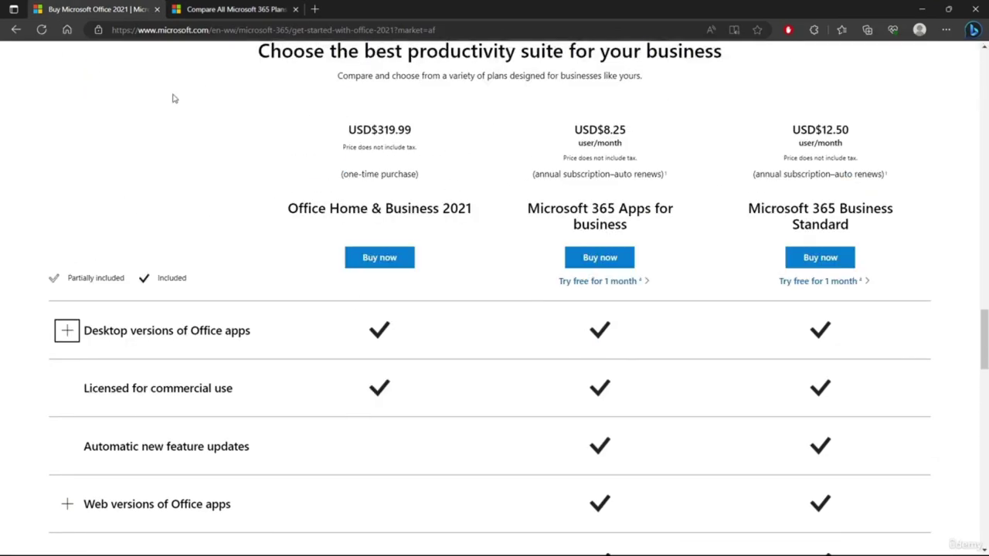
scroll(711, 331, down, 1)
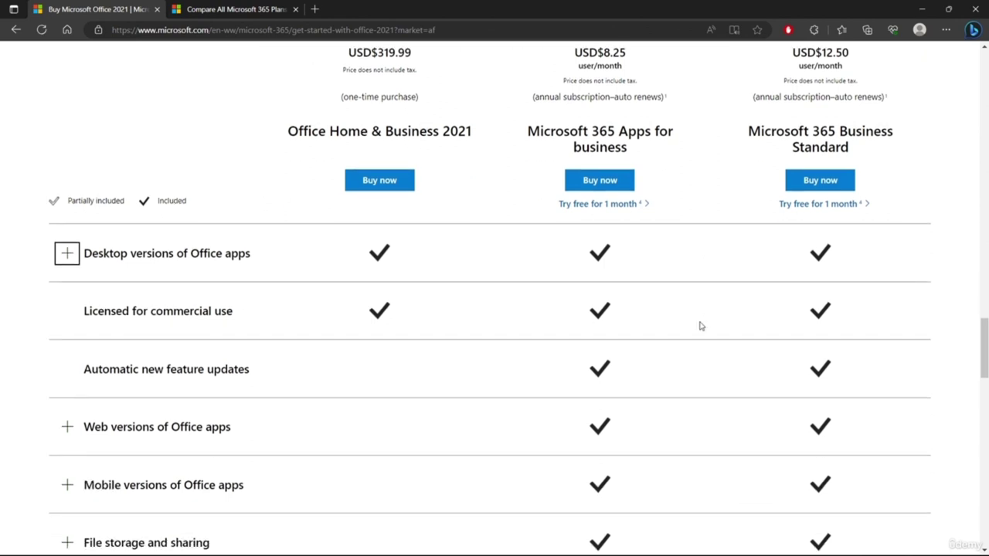
scroll(309, 232, down, 1)
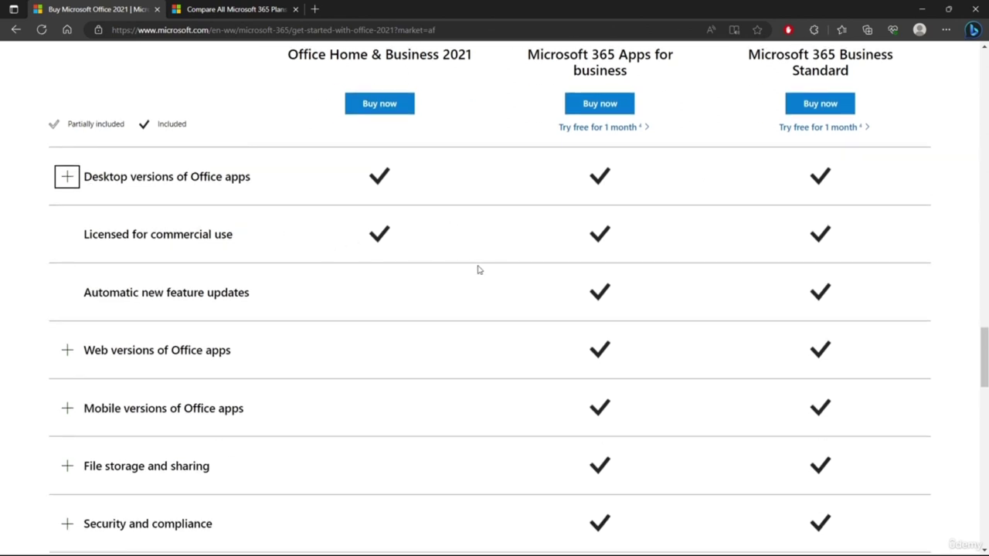
scroll(382, 247, down, 3)
scroll(608, 345, up, 2)
scroll(608, 345, up, 3)
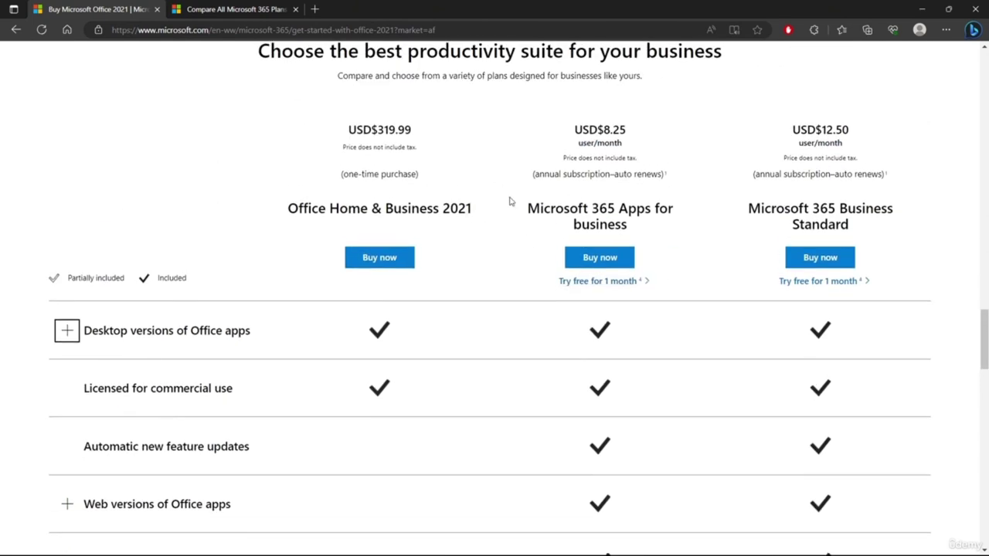
scroll(630, 232, down, 1)
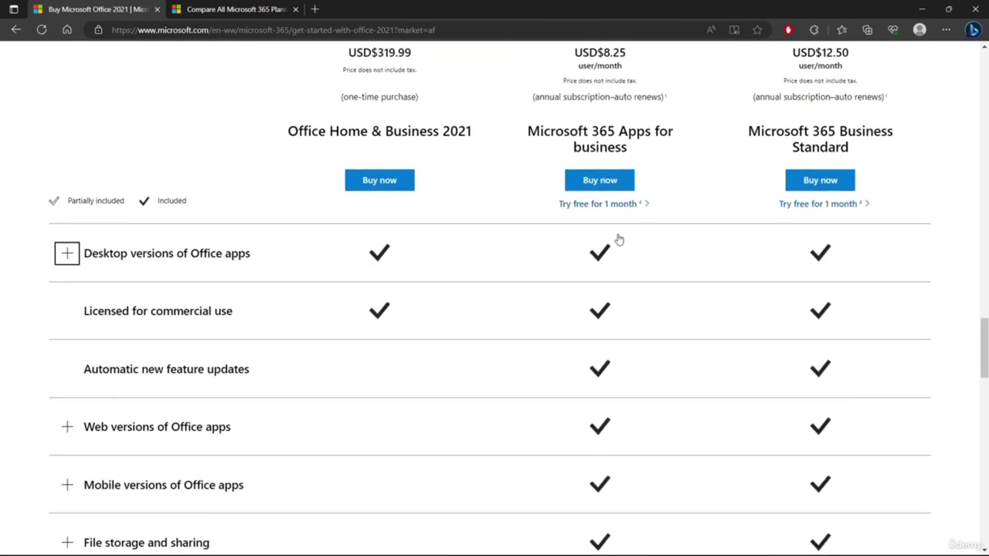
scroll(614, 246, down, 6)
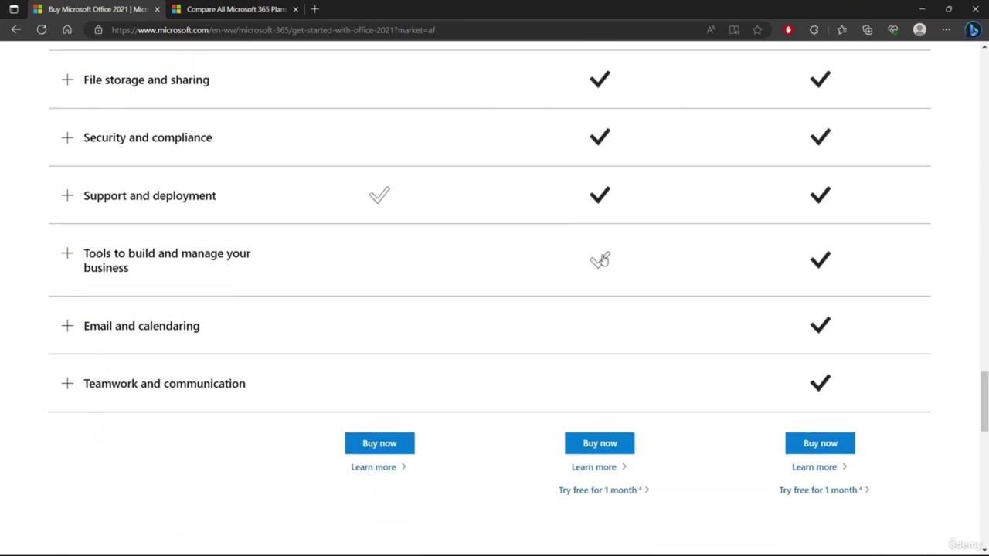
scroll(610, 270, up, 9)
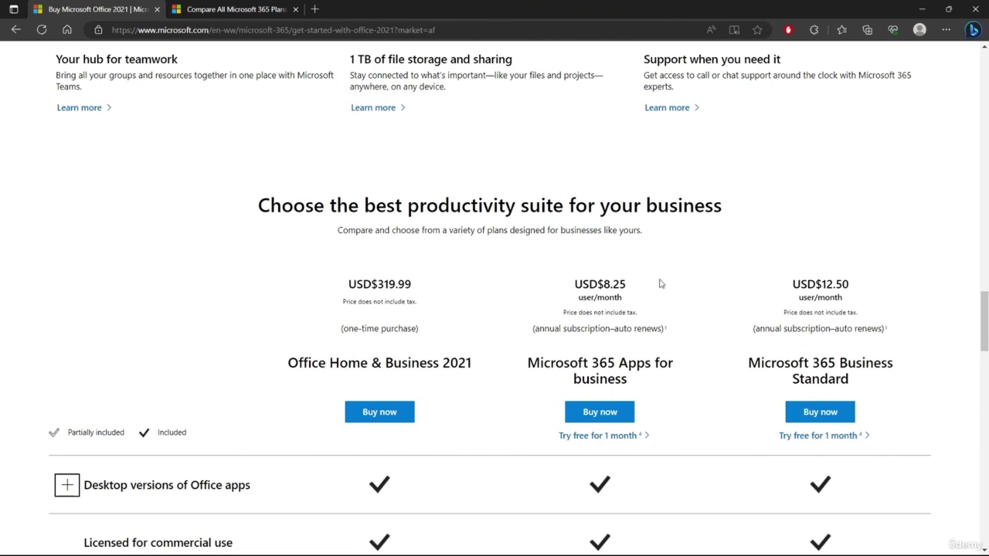
- Compare Microsoft 365 Family and Personal prices yearly, then return to monthly pricing ($9.99, $6.99)
click(254, 7)
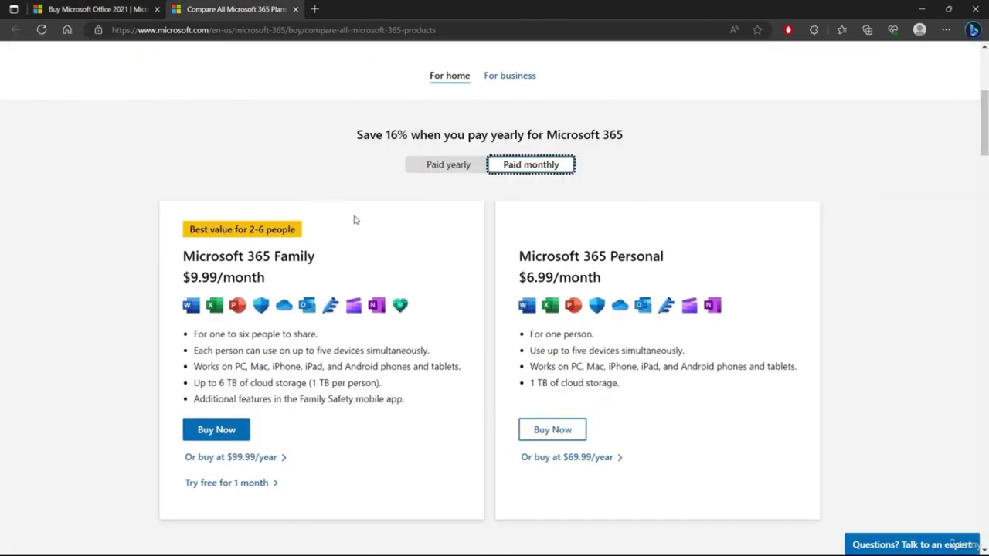
scroll(417, 240, down, 2)
scroll(415, 245, up, 2)
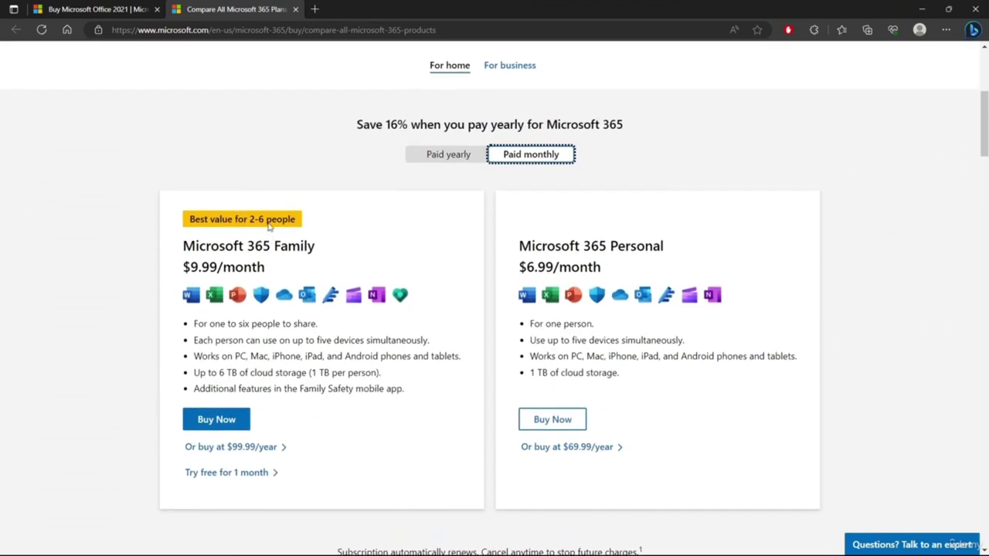
click(457, 167)
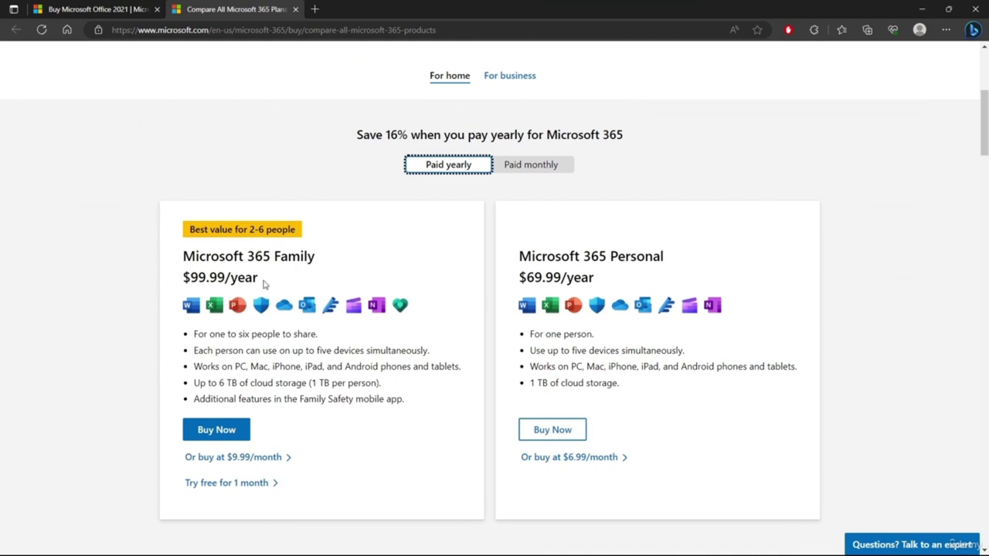
click(521, 166)
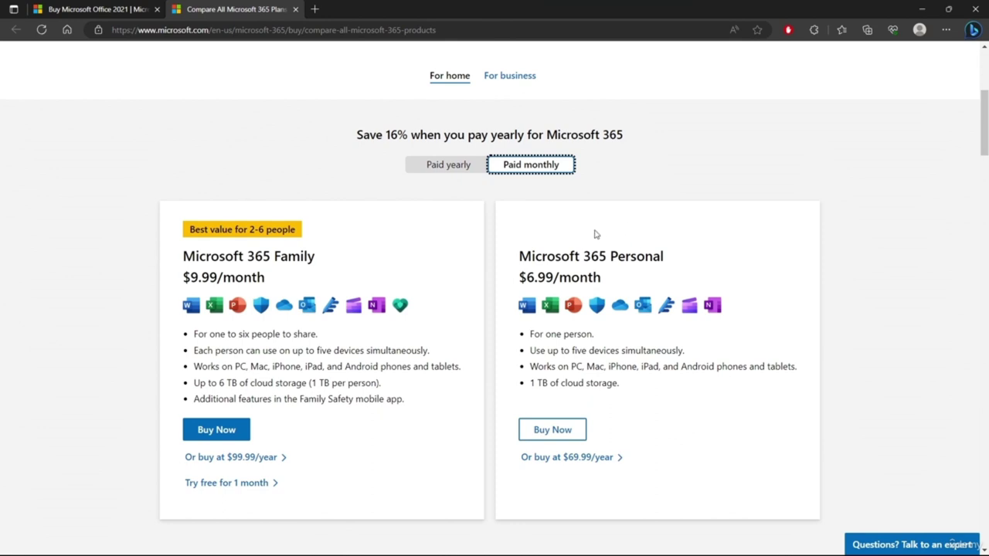
click(109, 10)
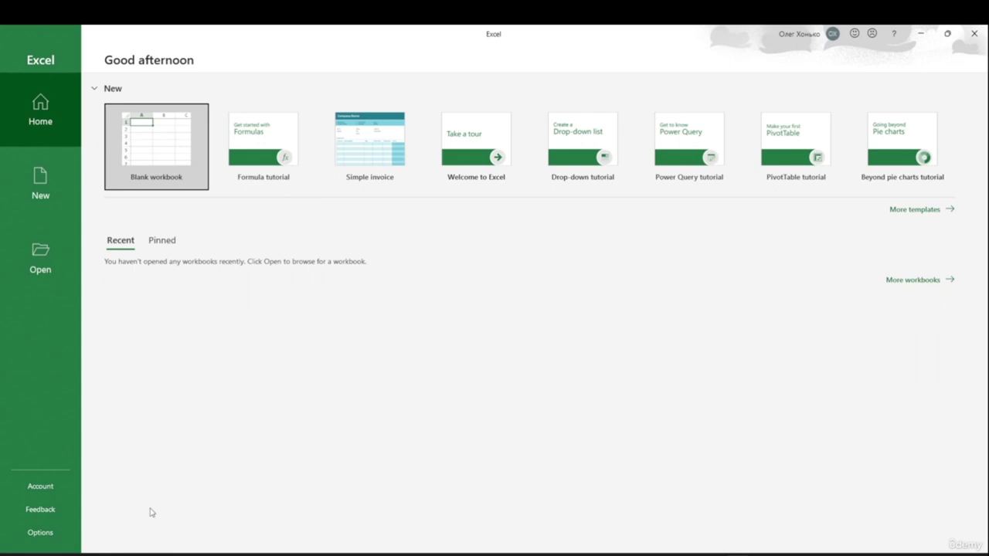
- Search the Start menu for 'exel' so Excel appears as the best match
key(super)
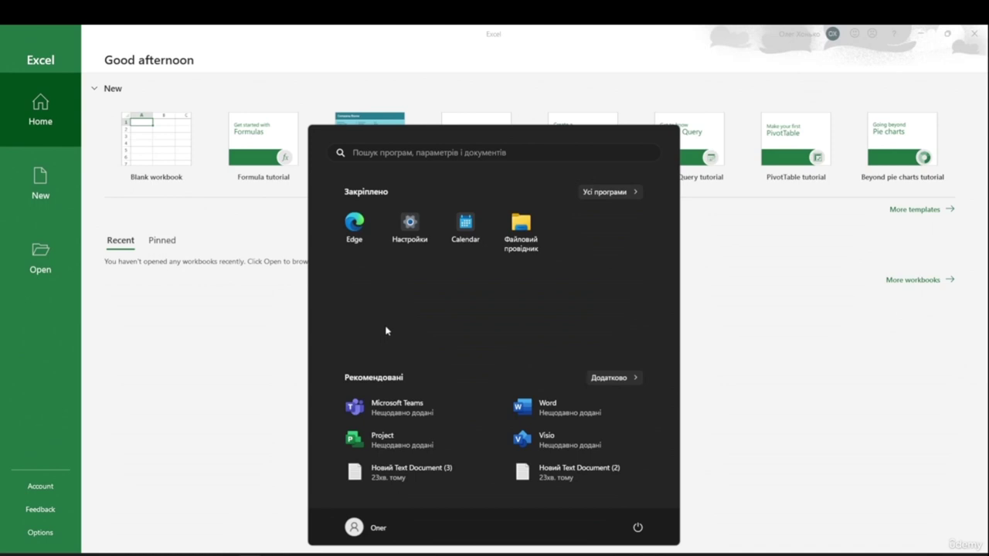
click(606, 194)
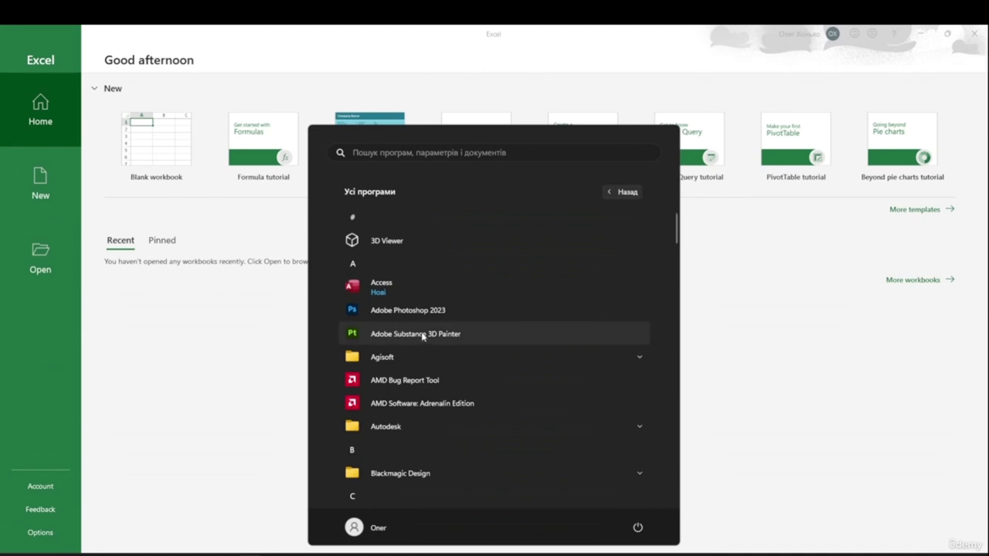
scroll(378, 438, down, 5)
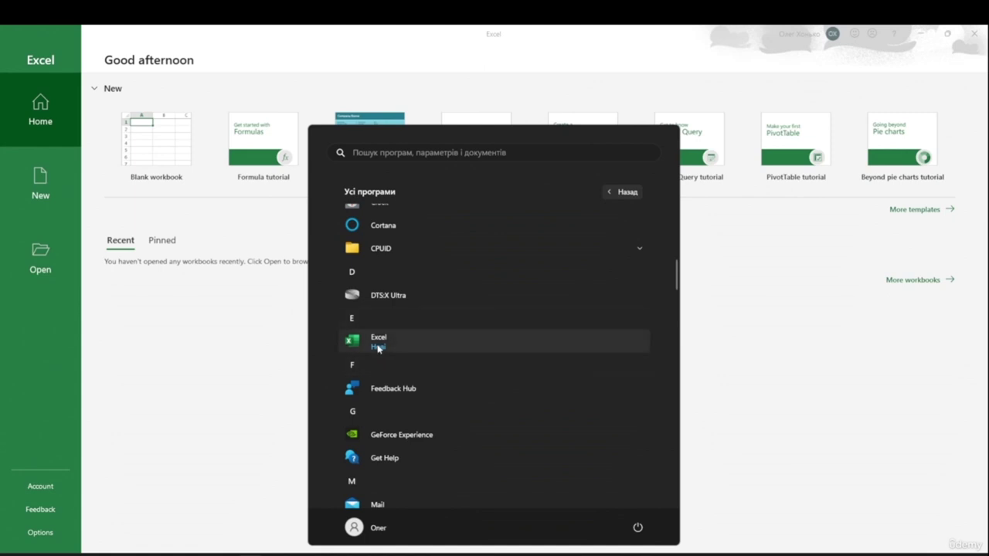
click(384, 153)
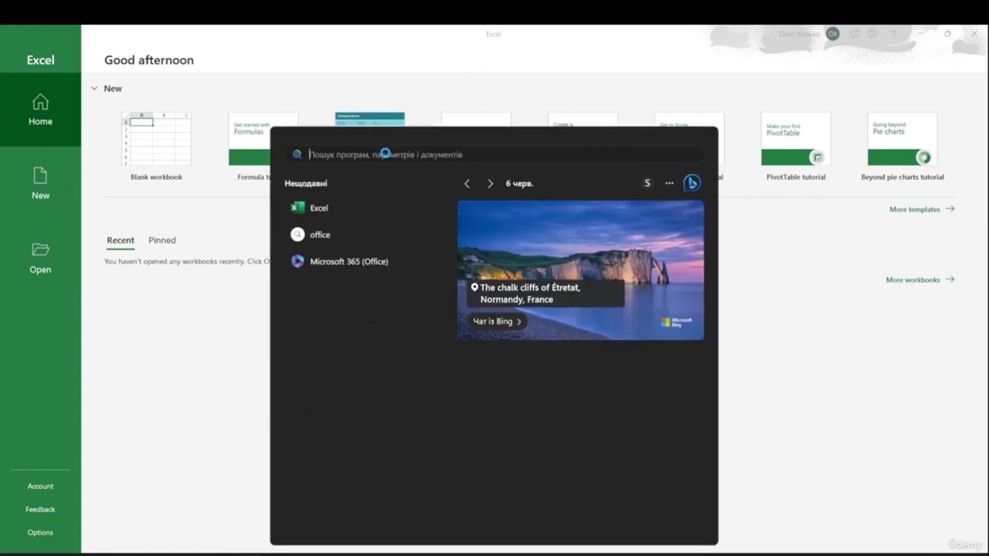
text(exel)
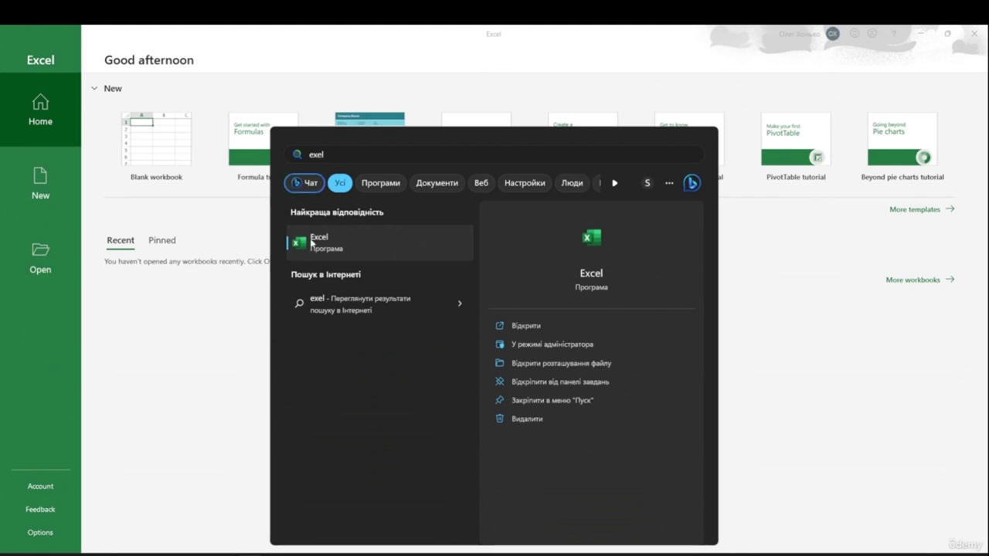
- Launch Excel from the search results to reach its Home screen listing Book1 and Book2
click(312, 243)
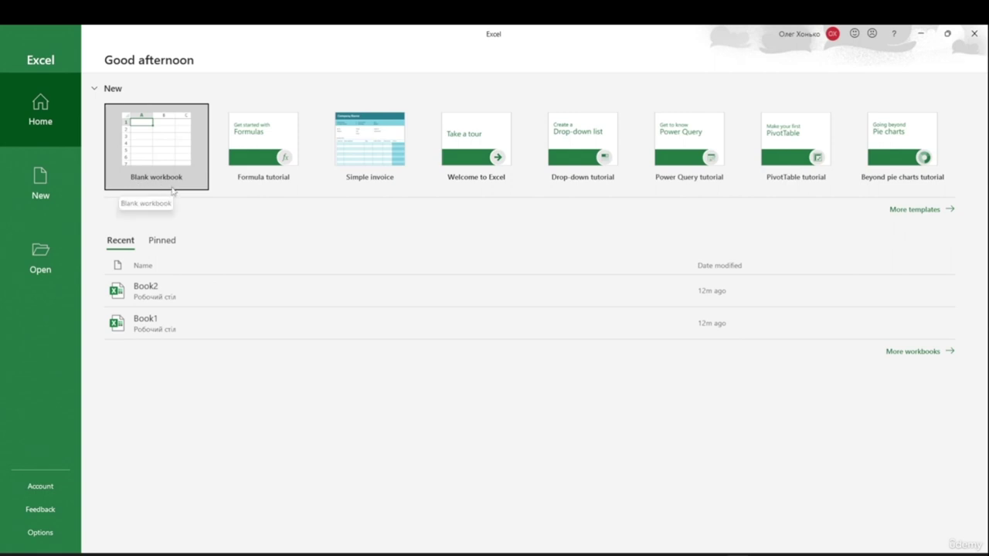
- Open More templates and browse the New page's gallery of tutorials and templates
click(914, 210)
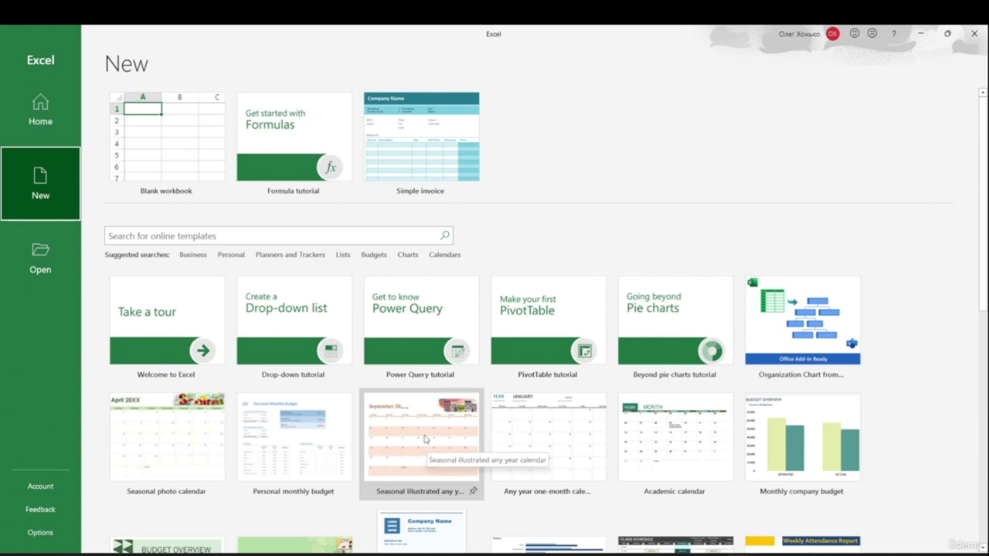
scroll(649, 353, down, 1)
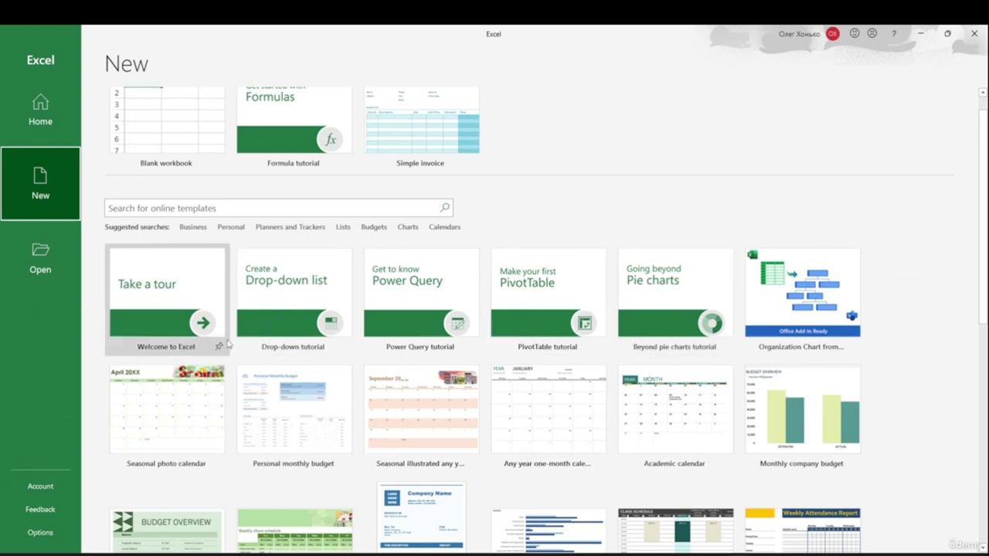
scroll(261, 350, down, 5)
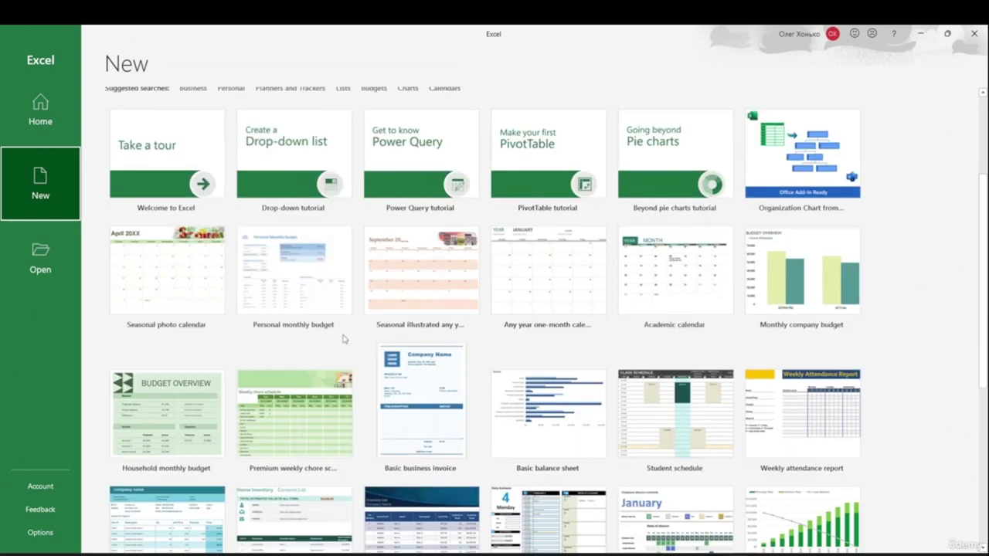
scroll(460, 320, up, 5)
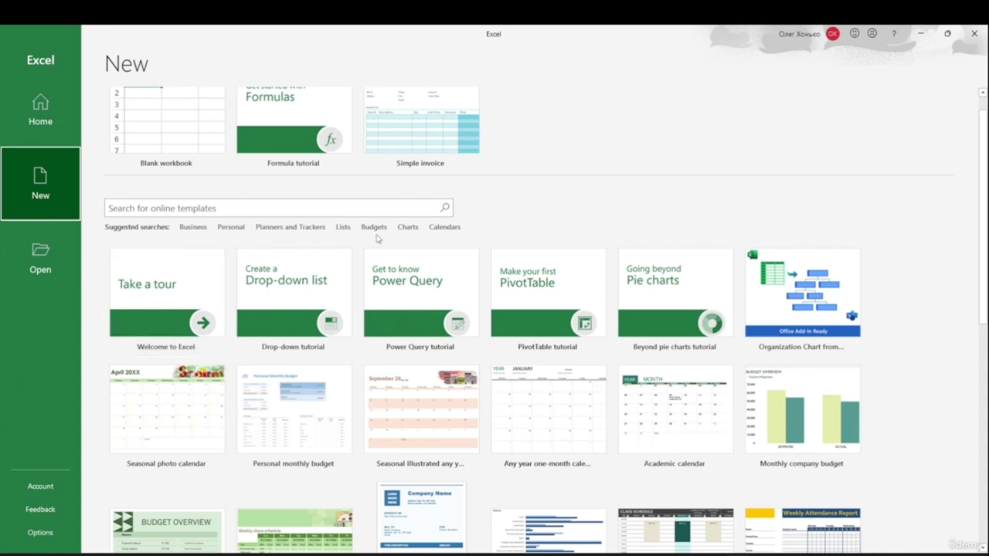
click(375, 228)
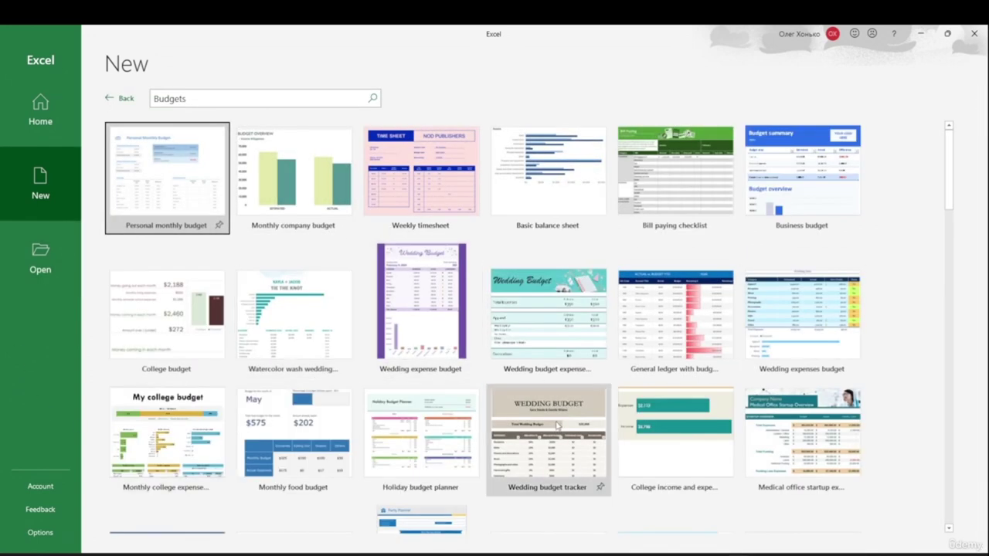
scroll(606, 357, down, 3)
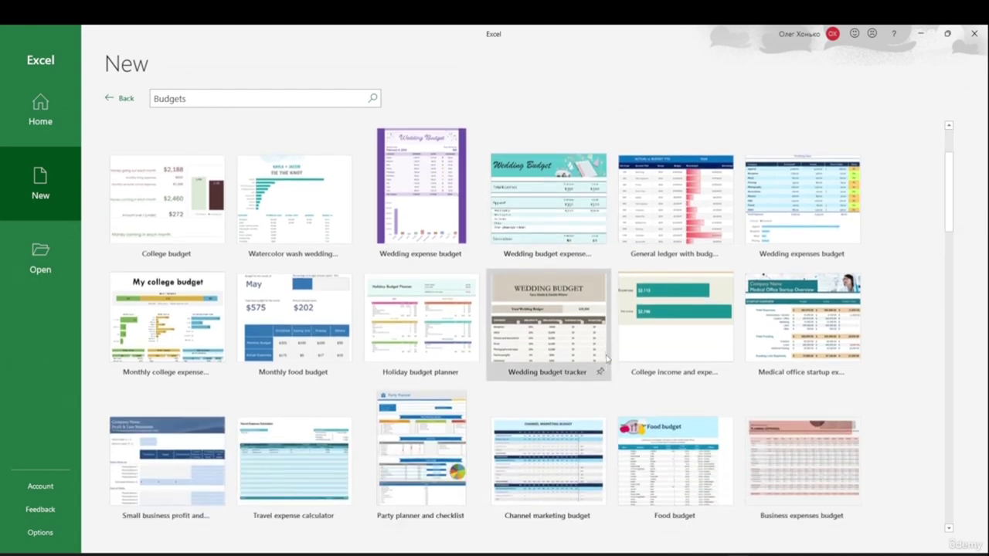
scroll(606, 358, up, 2)
click(120, 99)
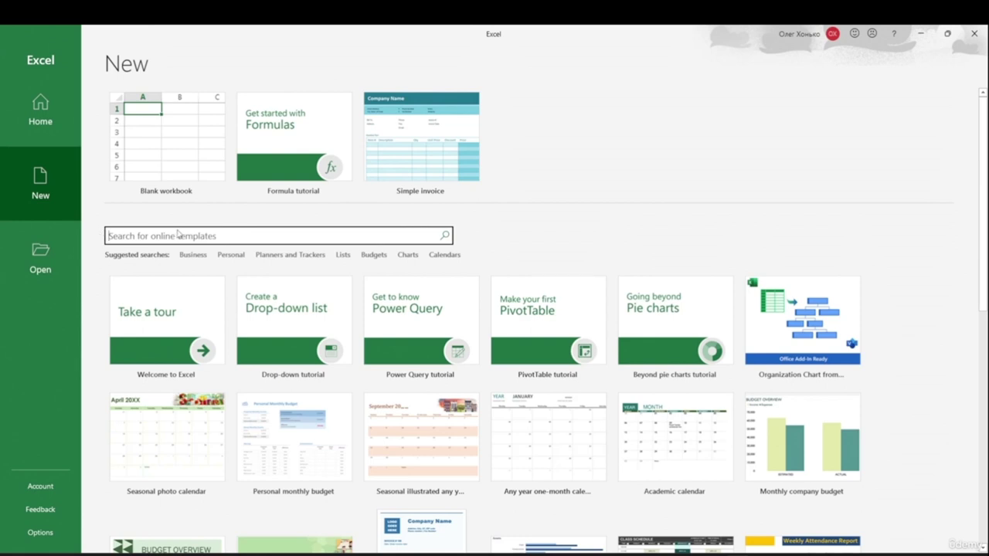
- Search the online templates for 'sales' and look over the results
click(178, 234)
text(sales)
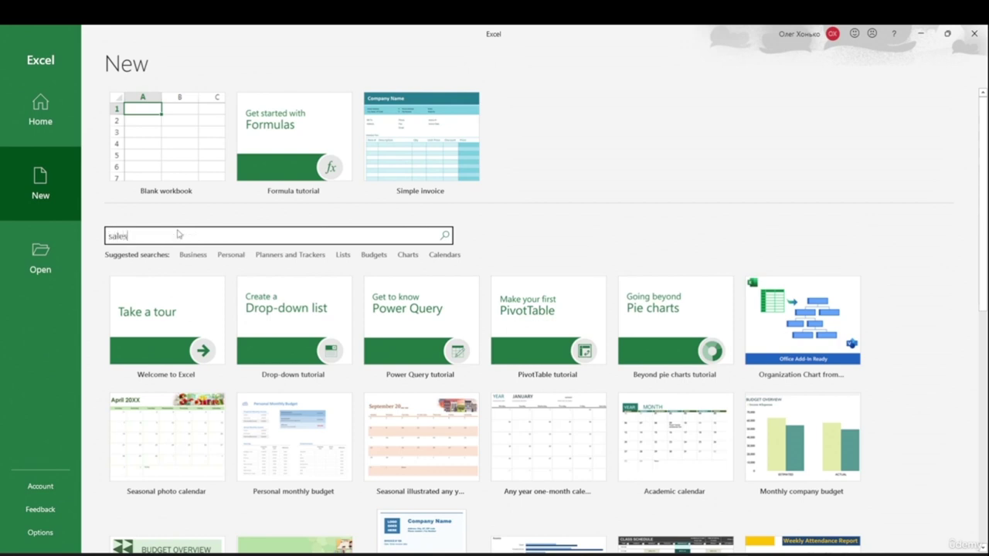
click(446, 237)
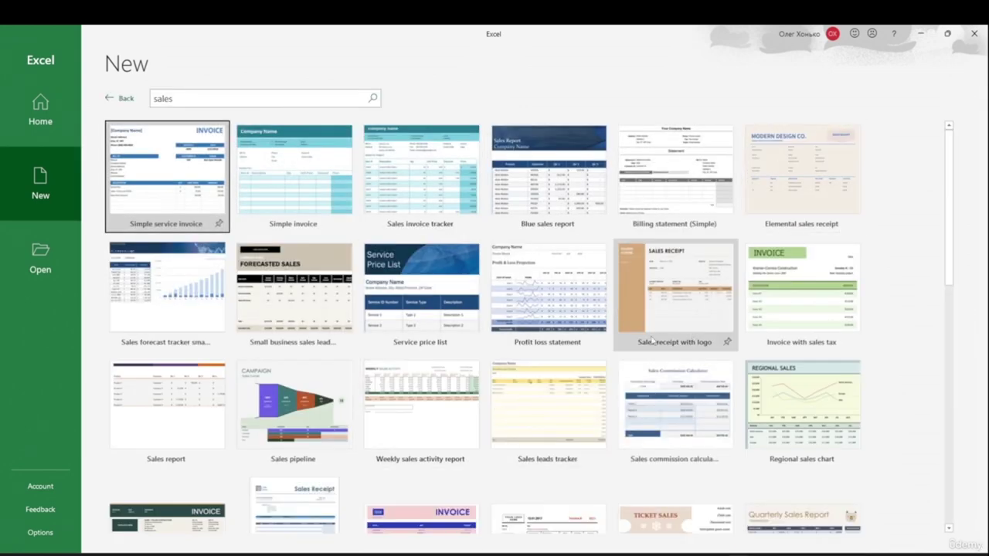
scroll(620, 350, down, 3)
scroll(619, 350, up, 3)
- Replace the search term with 'invoice' and run the template search
click(144, 99)
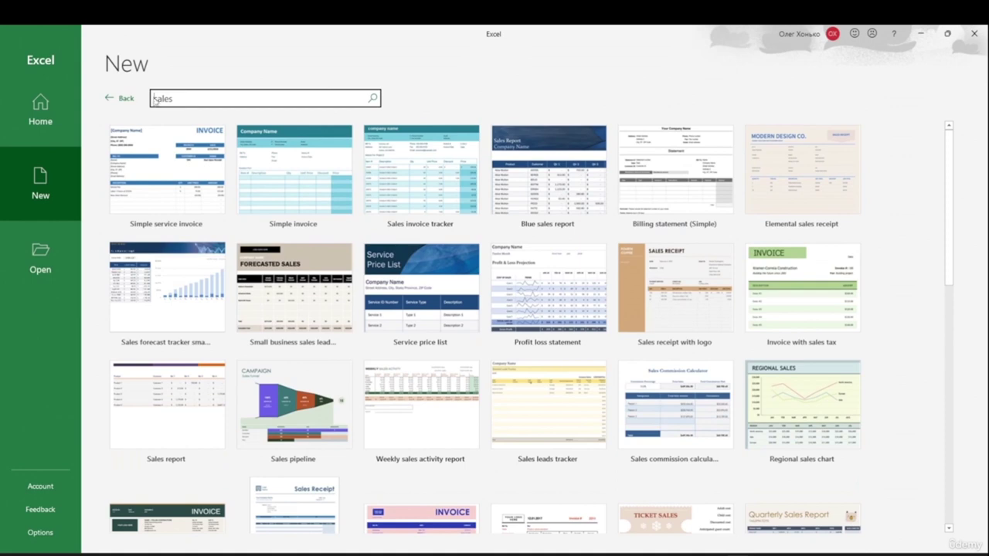
double_click(166, 99)
text(invoice)
key(Return)
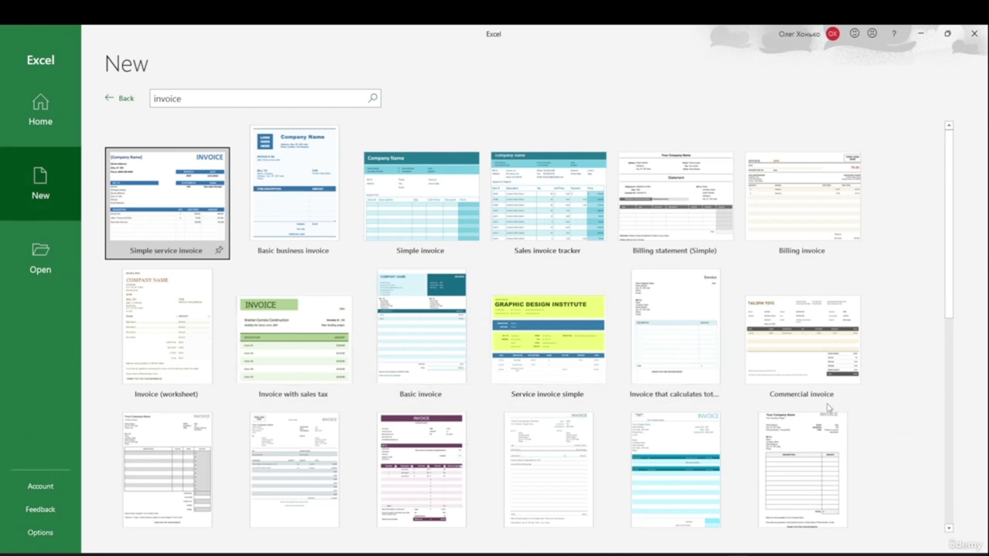
click(157, 100)
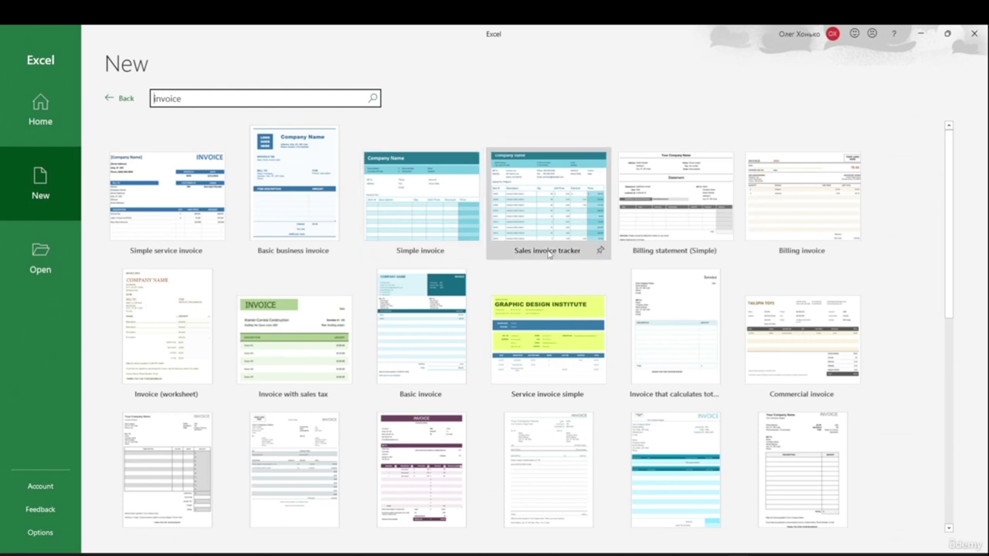
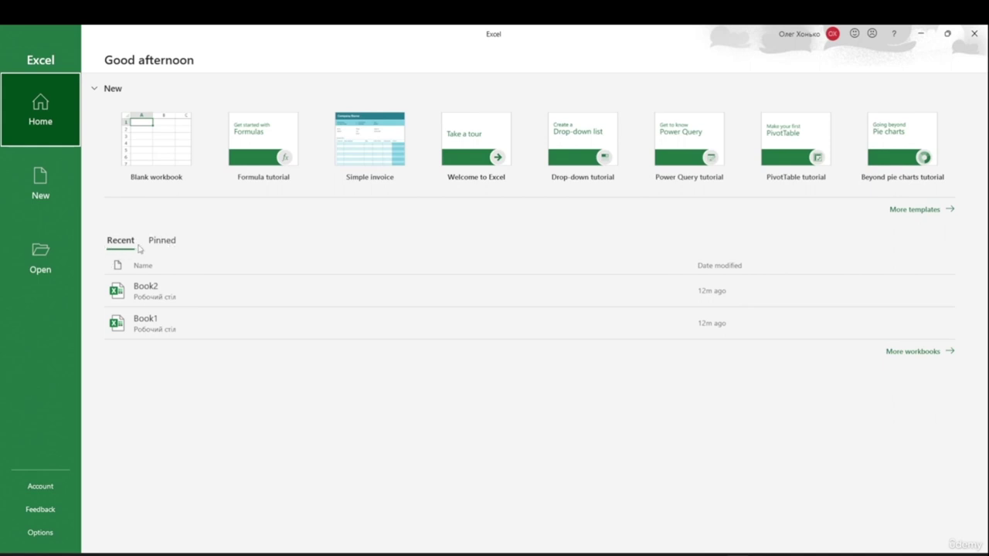
- Switch back and forth between the Pinned and Recent workbook lists
click(161, 240)
click(121, 240)
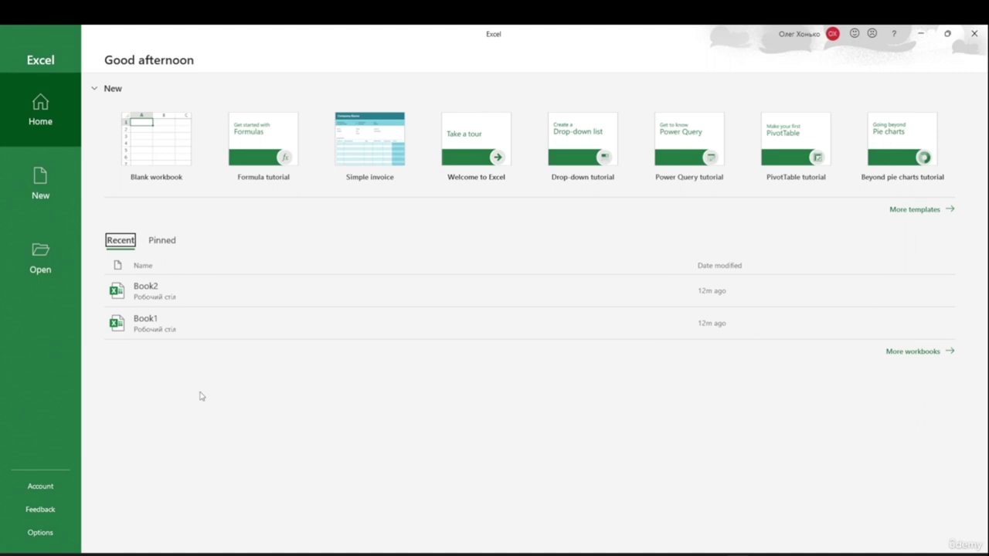
click(164, 240)
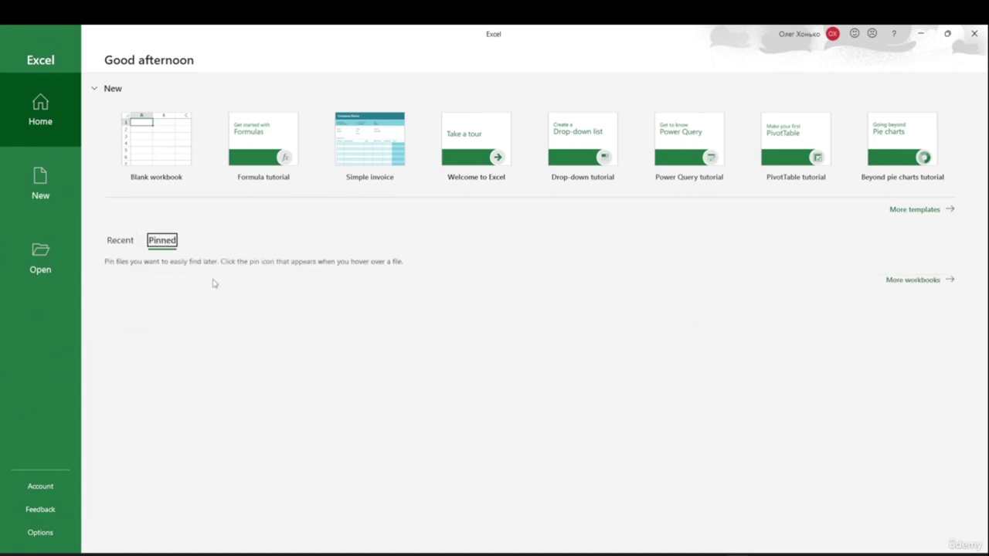
click(121, 241)
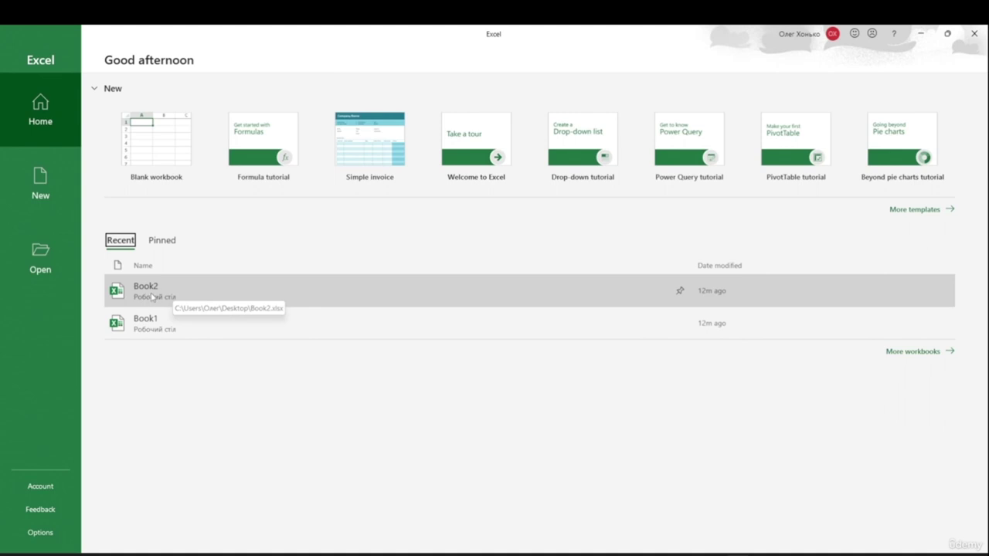
- Pin Book2, confirm it appears under Pinned, and return to Recent
click(681, 292)
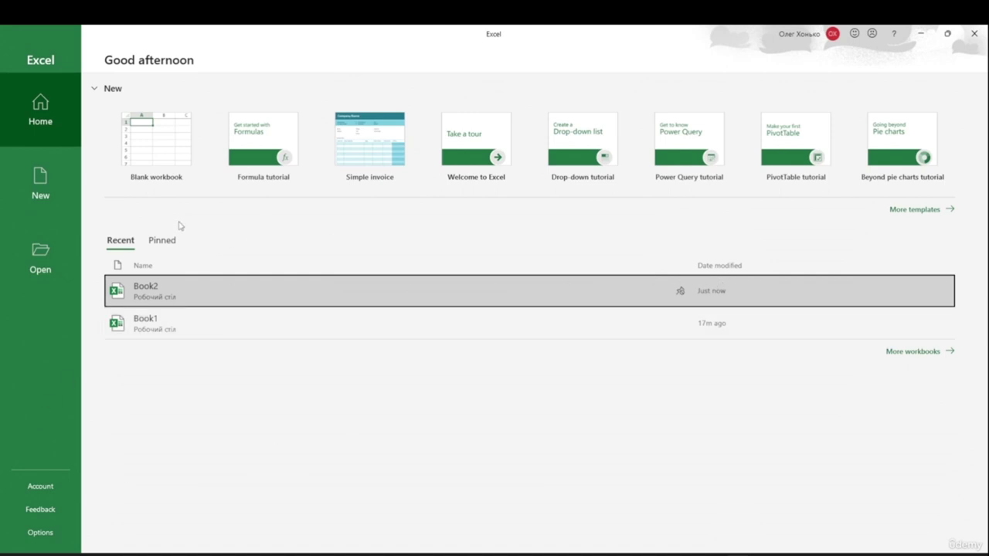
click(172, 244)
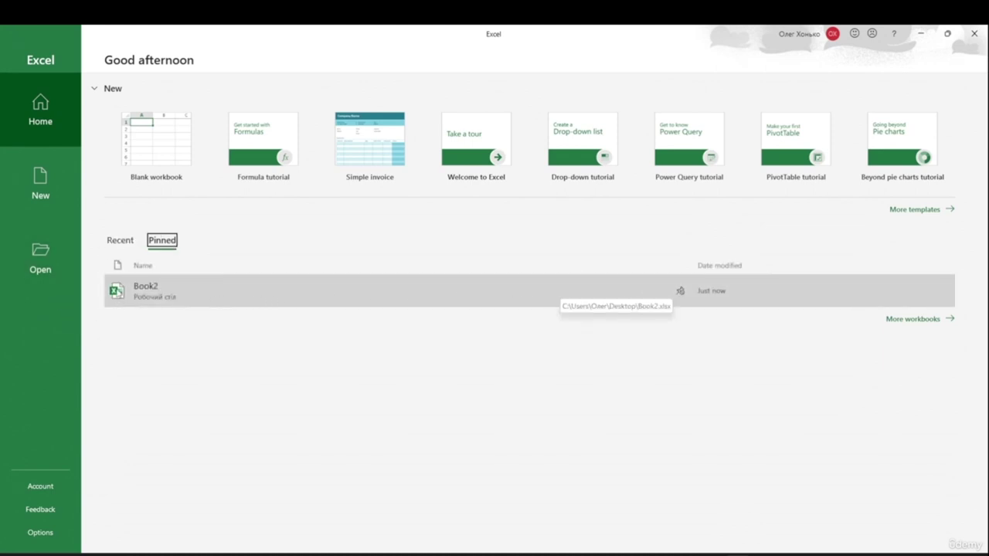
click(124, 245)
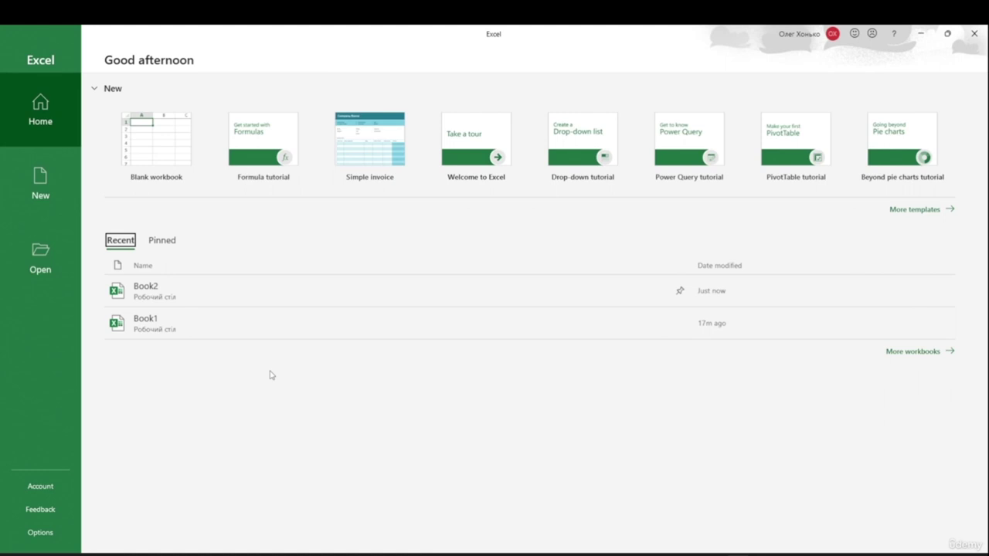
click(174, 242)
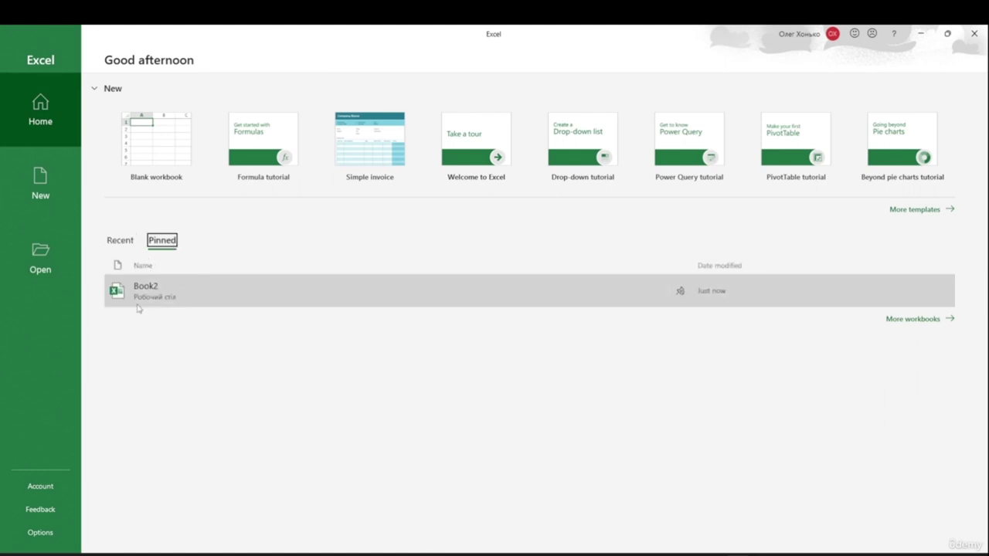
click(119, 241)
- Browse the new-workbook template gallery, then move to the Open page
click(7, 166)
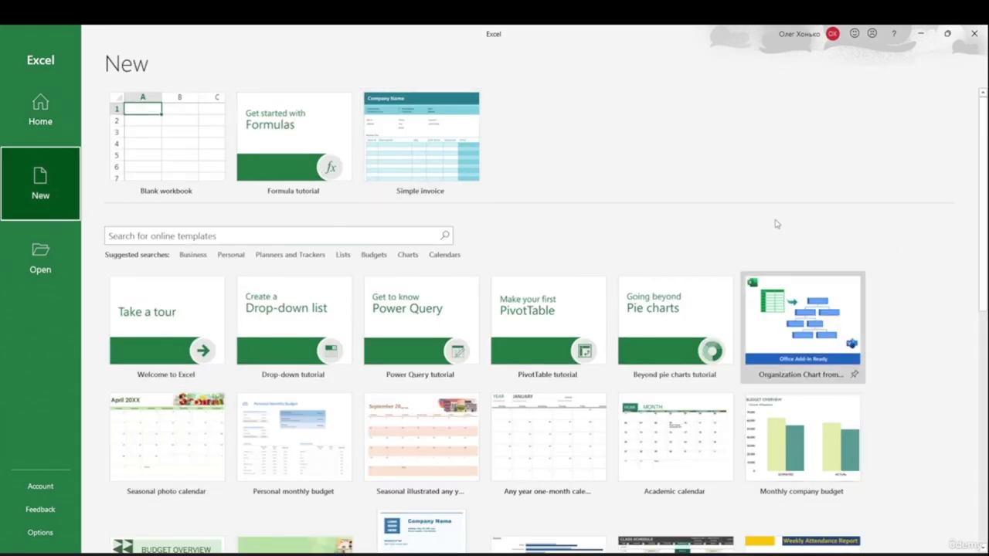
scroll(630, 198, down, 5)
scroll(630, 198, up, 10)
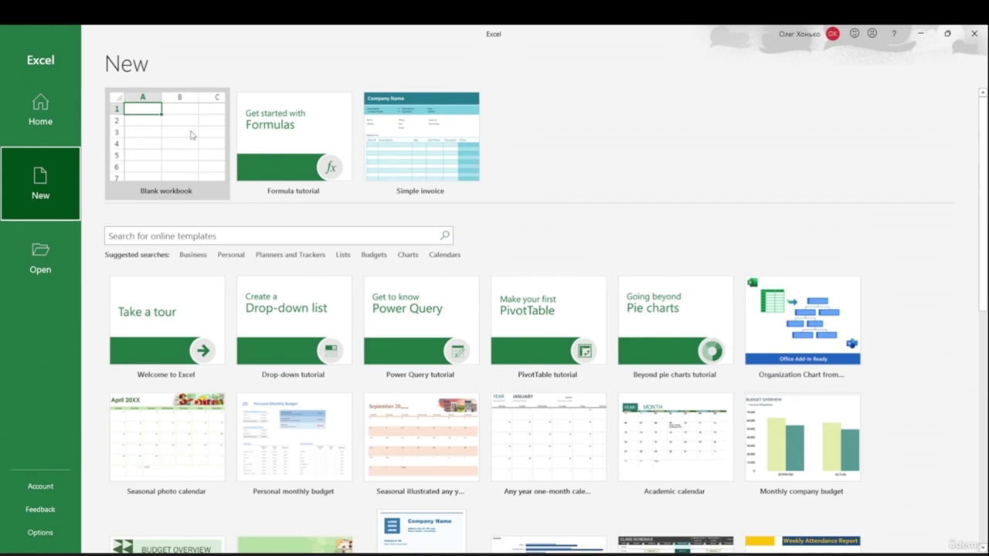
click(51, 275)
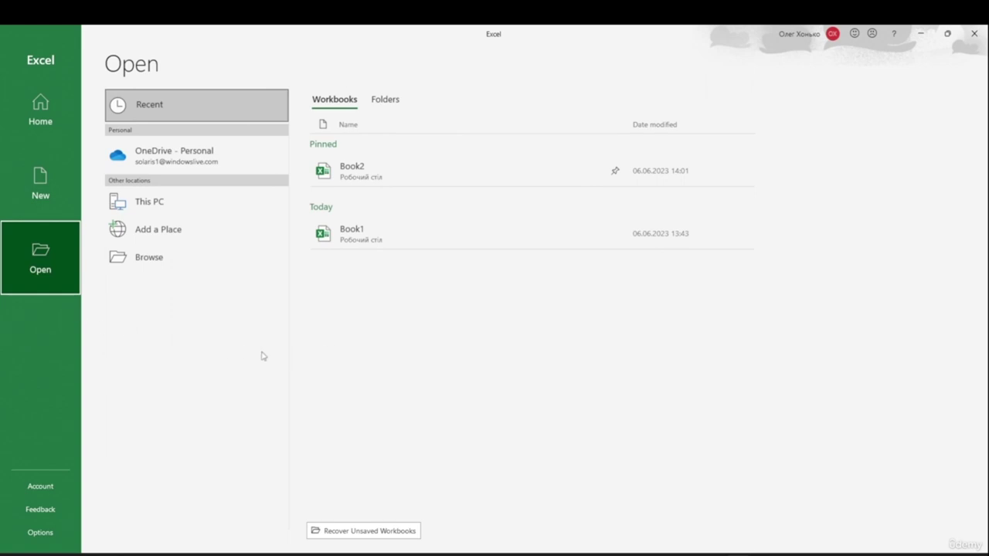
- Toggle the Open page between Folders and Workbooks, then go to Feedback
click(382, 103)
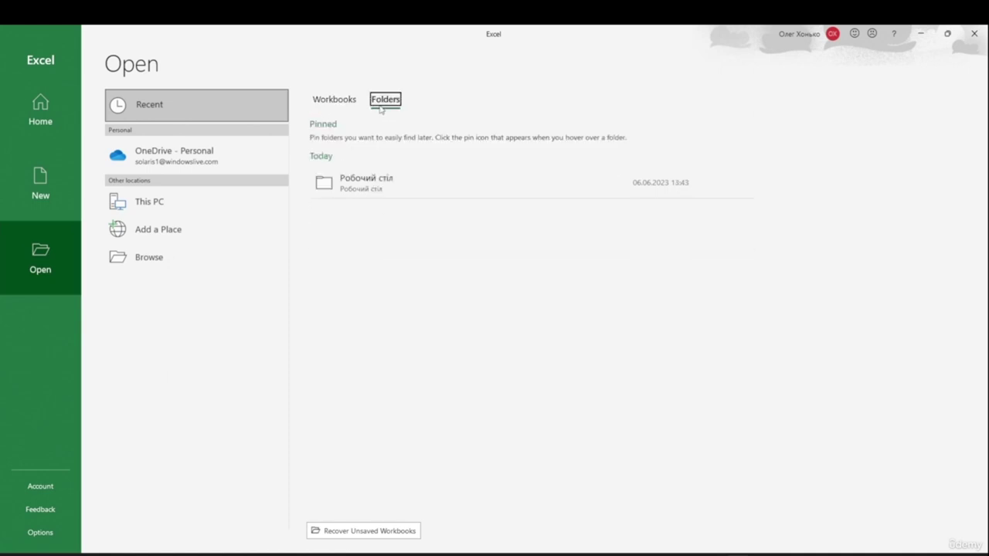
click(352, 106)
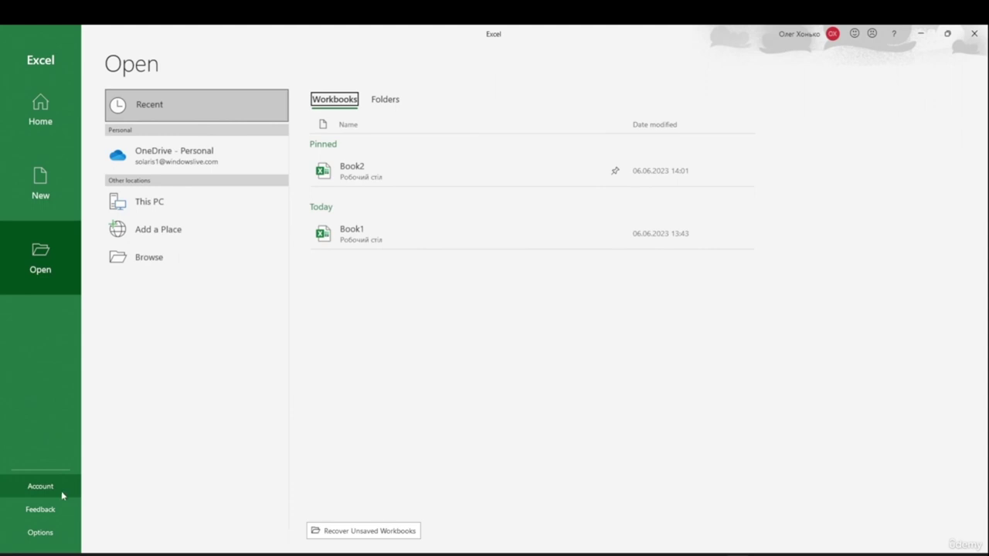
click(61, 509)
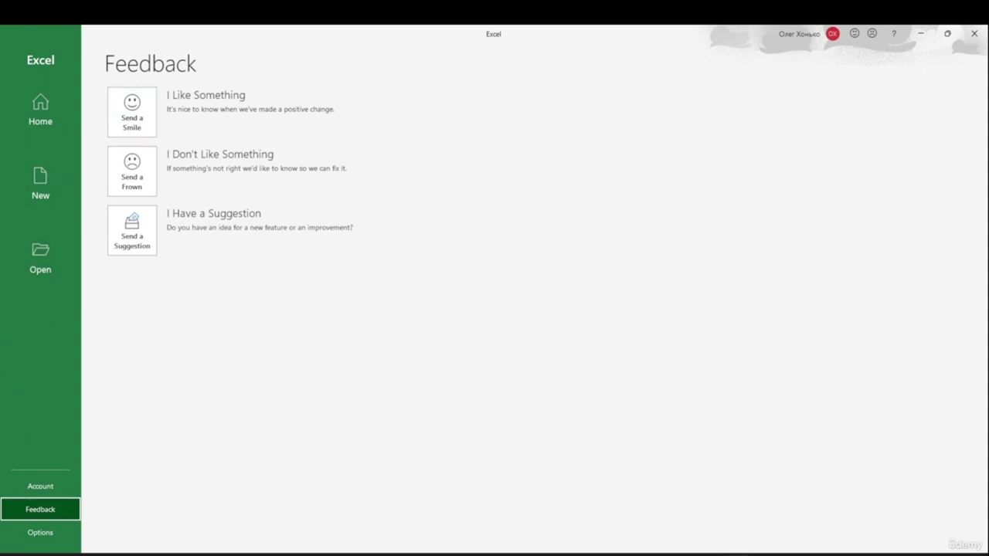
- Open Excel Options and browse the General and Formulas settings
click(39, 534)
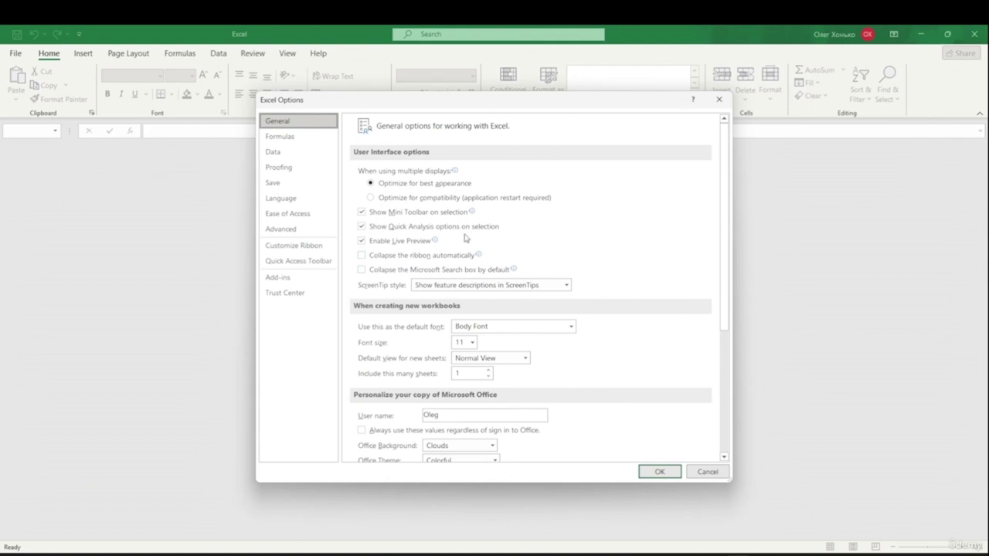
scroll(465, 232, down, 1)
scroll(465, 225, up, 1)
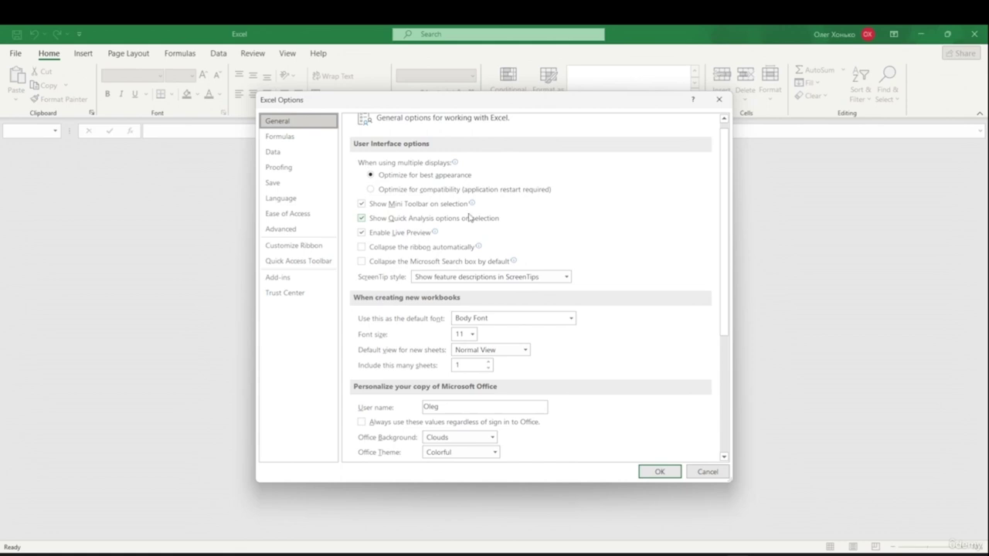
scroll(468, 217, down, 3)
click(297, 140)
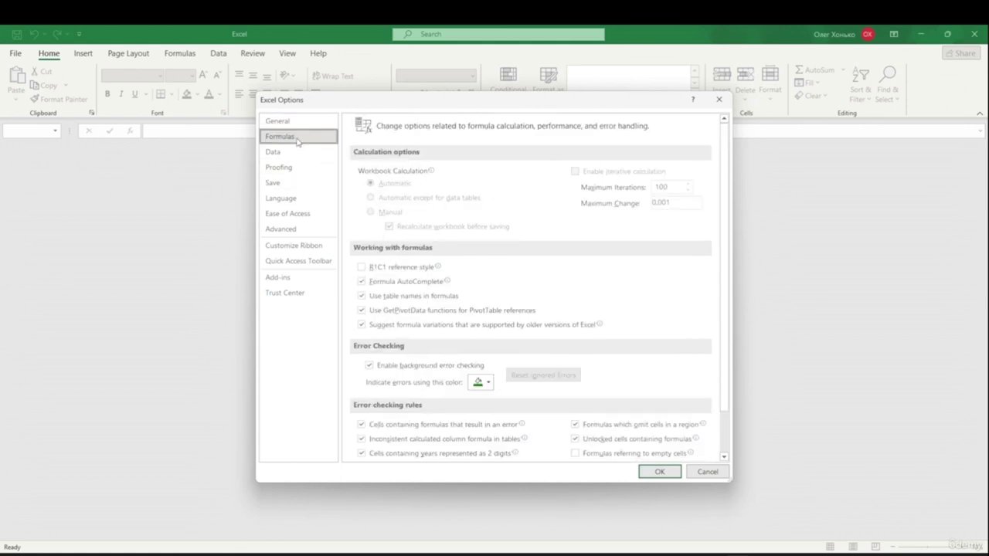
- Look through the Save and Proofing settings, then cancel without changes
mouse_move(418, 190)
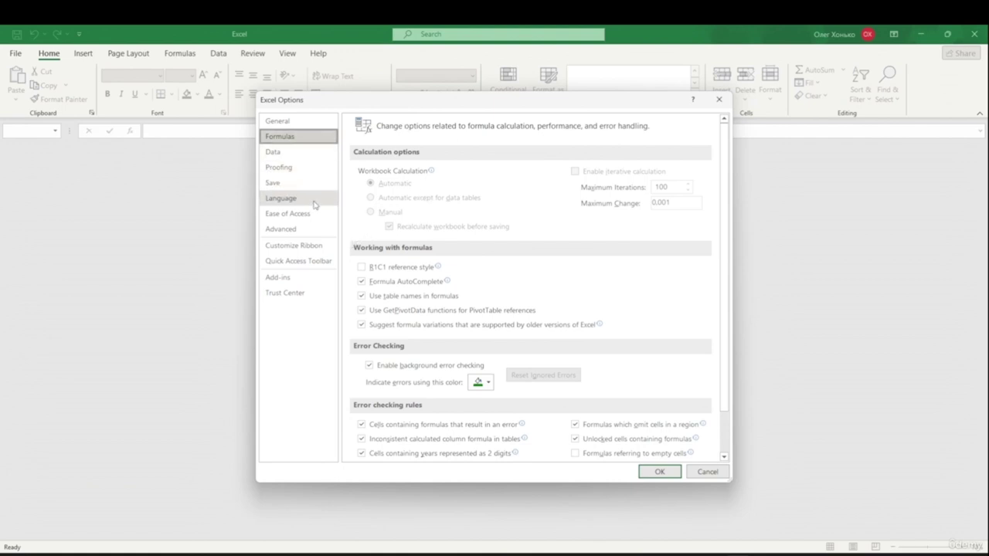
click(298, 184)
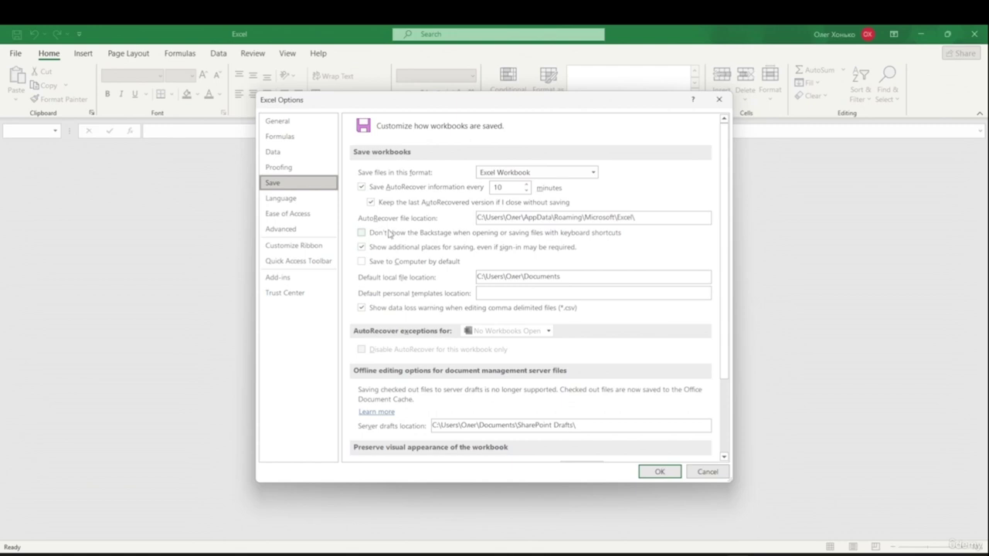
scroll(376, 271, down, 3)
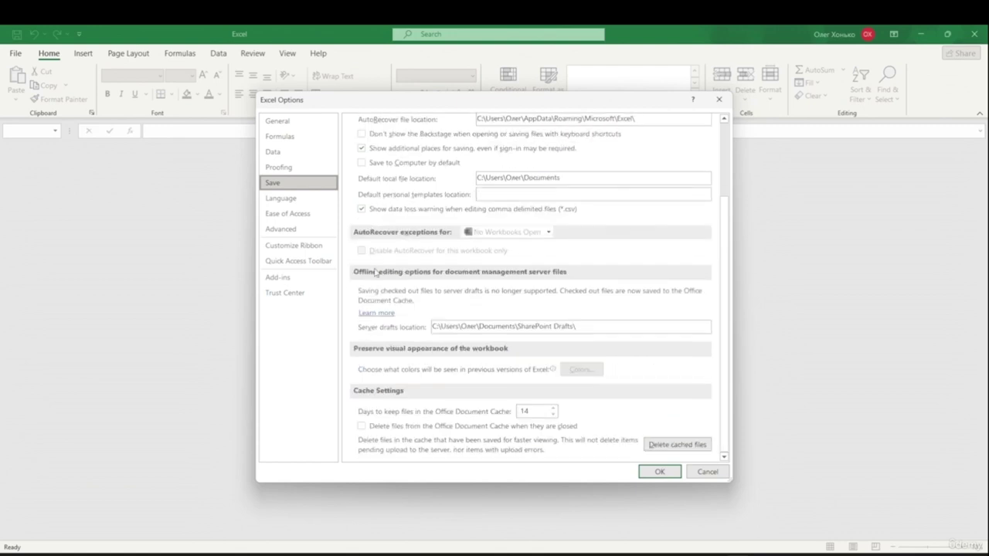
scroll(375, 272, up, 3)
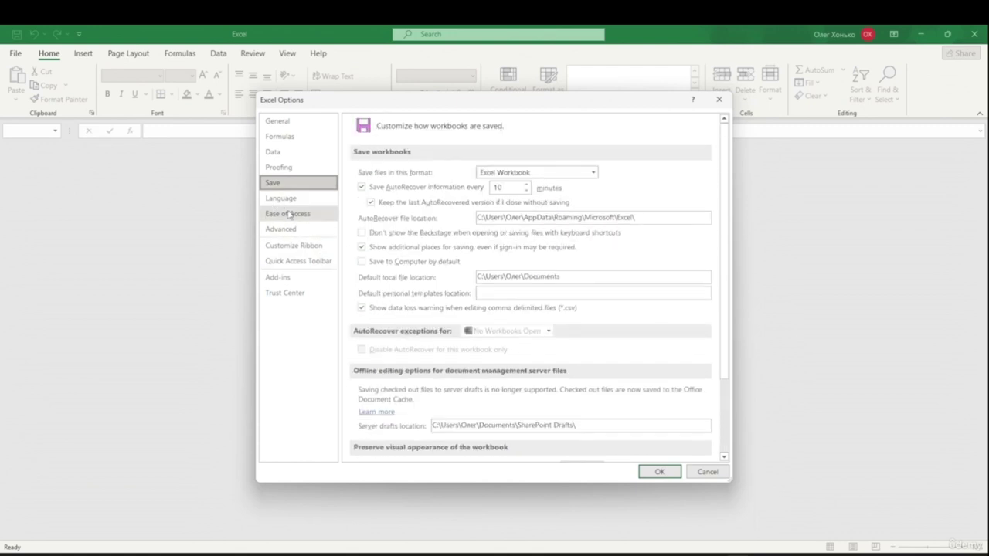
click(289, 167)
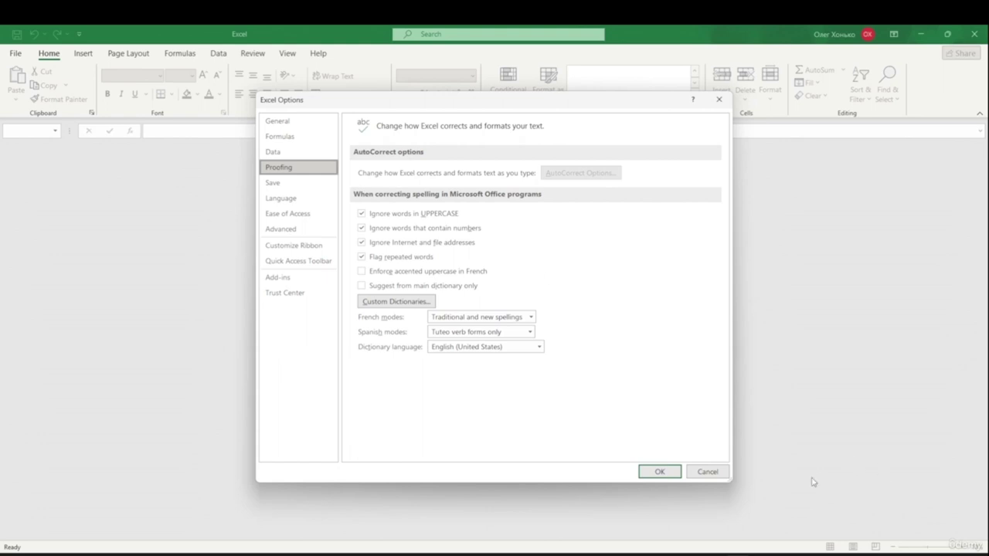
click(708, 472)
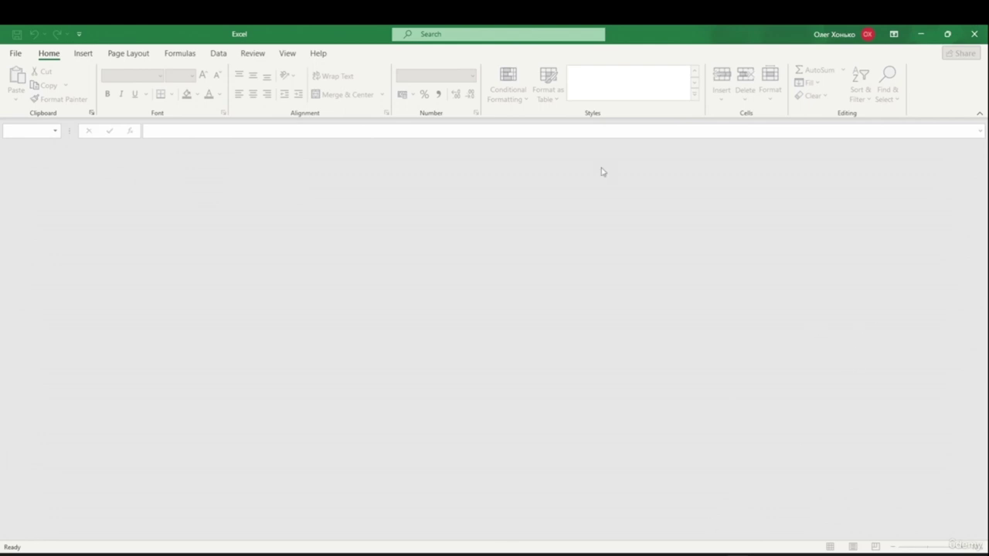
- Create blank workbook Book1 from the File menu's New page
click(16, 54)
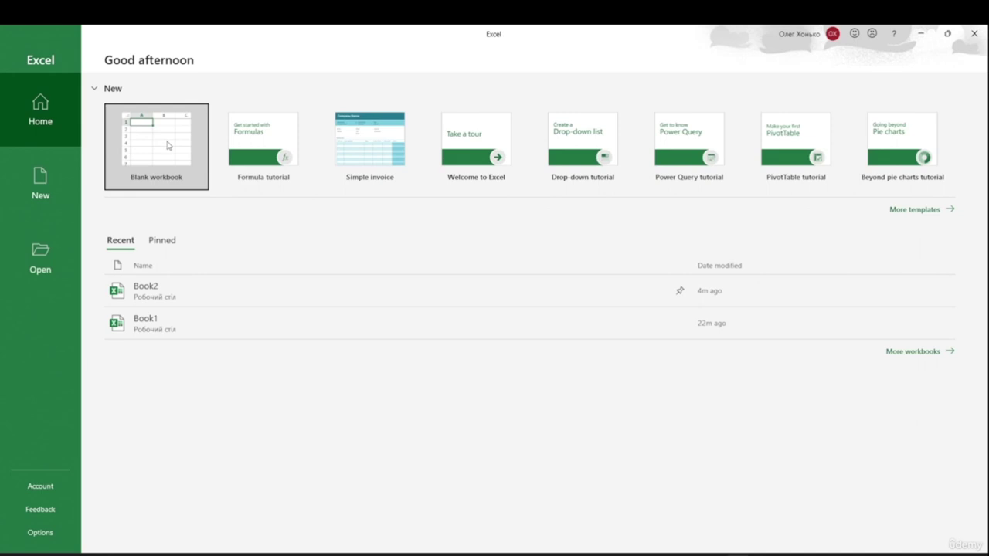
click(41, 179)
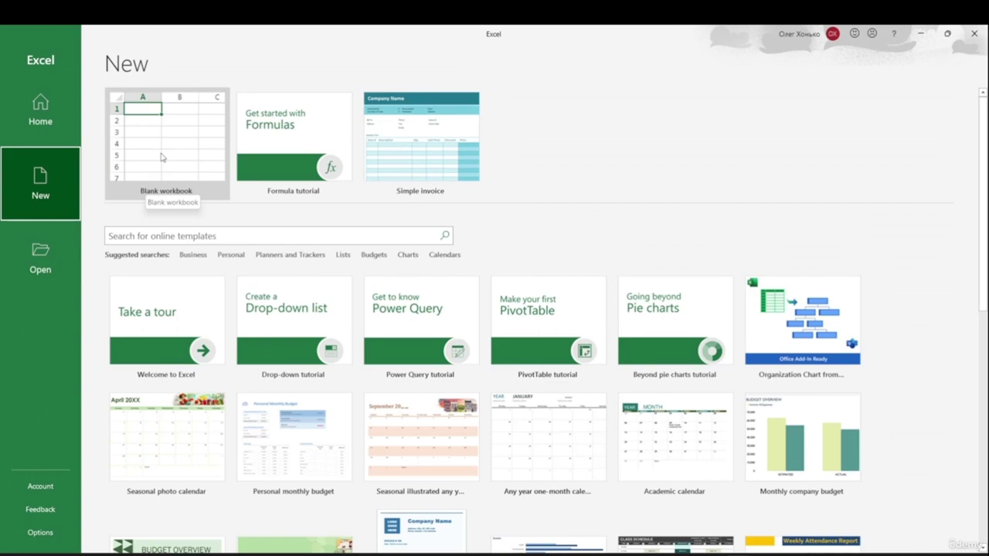
click(163, 158)
click(161, 149)
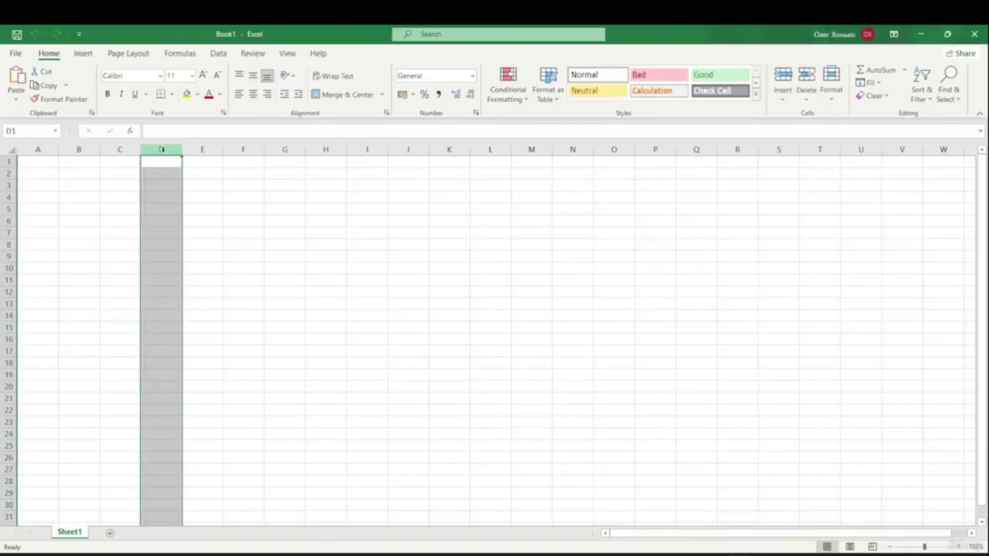
click(37, 149)
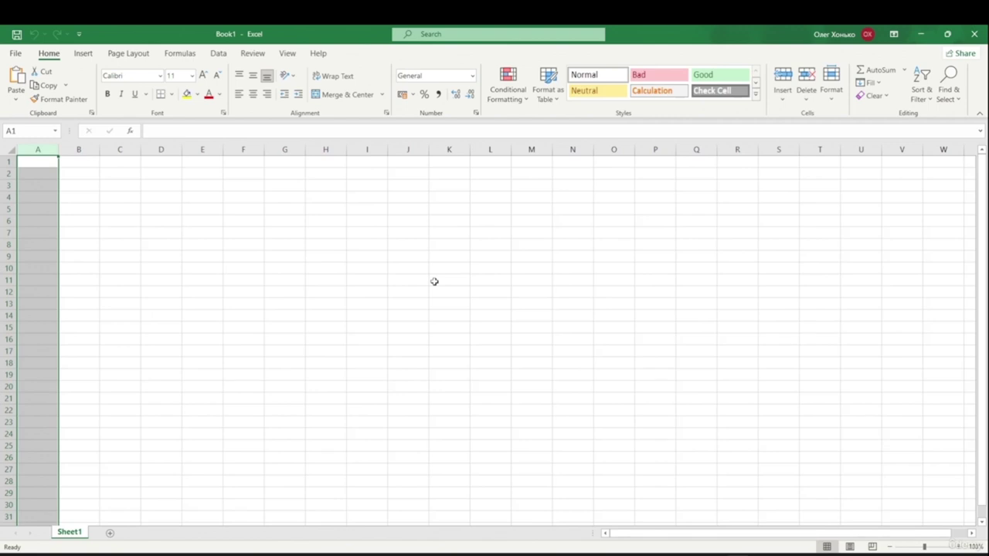
click(15, 53)
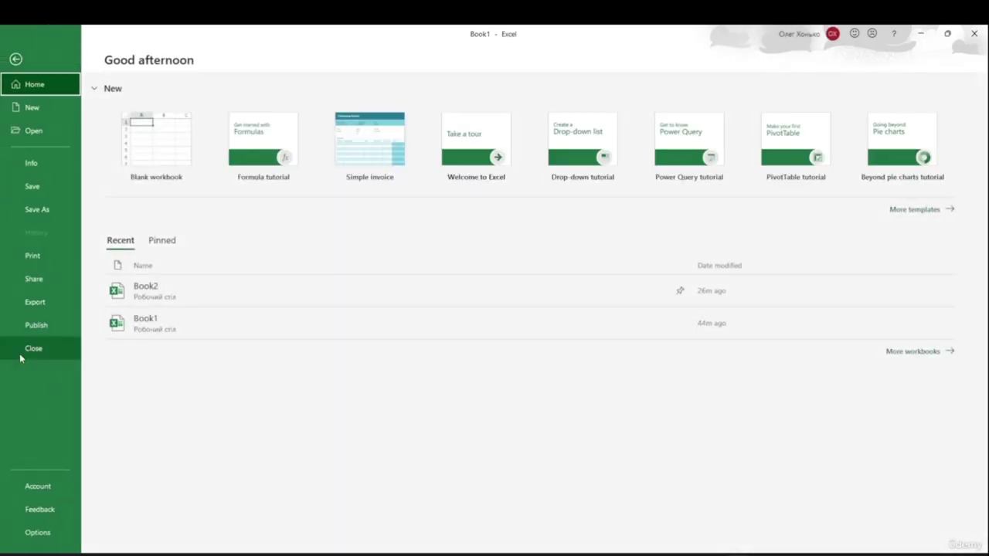
click(15, 59)
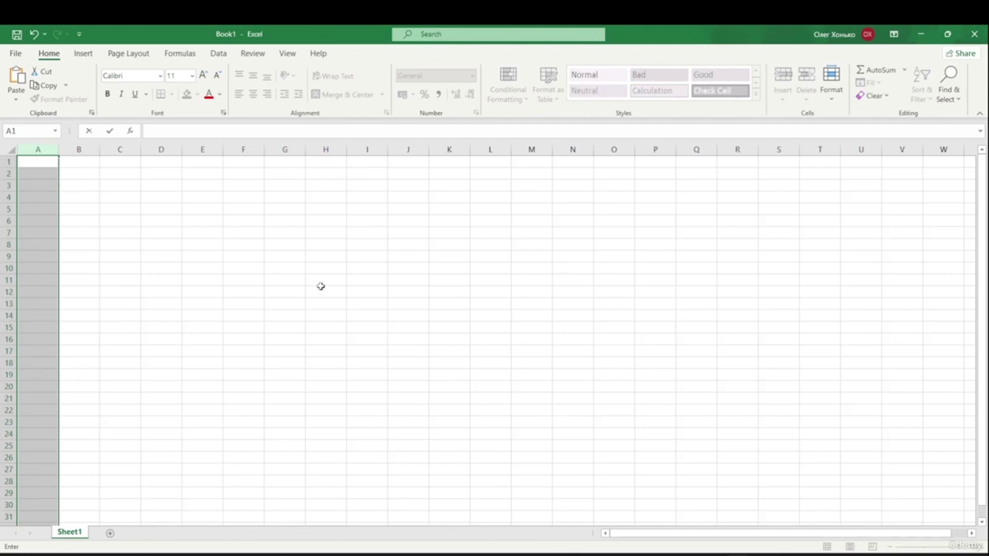
key(ctrl+w)
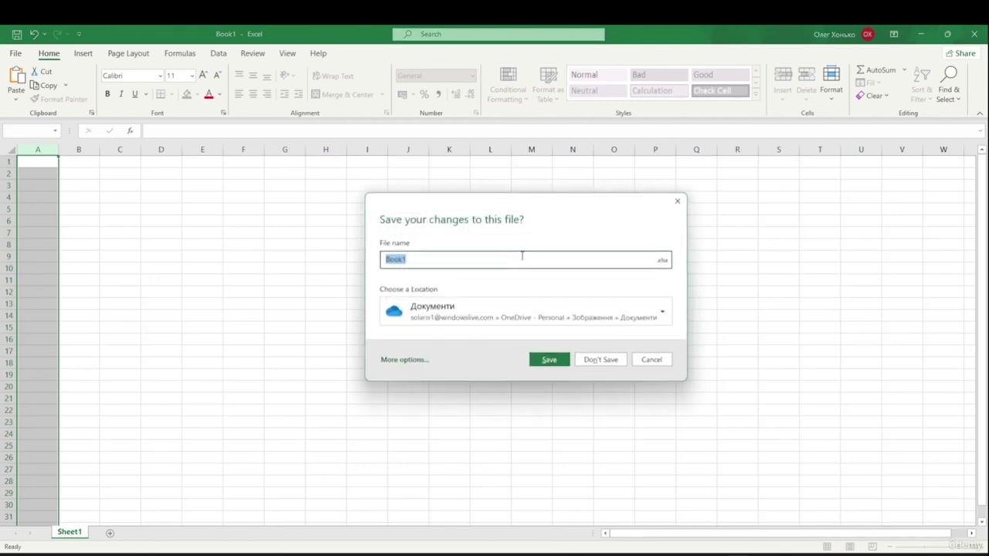
- Choose Don't Save to discard Book1's changes and close it
click(599, 360)
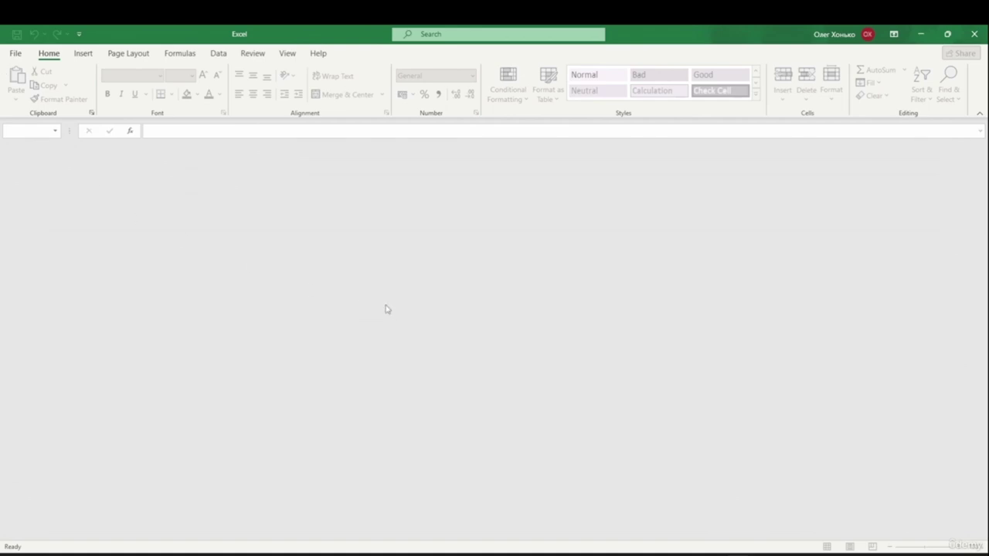
- Start a new blank workbook, Book2, with Ctrl+N
key(ctrl+n)
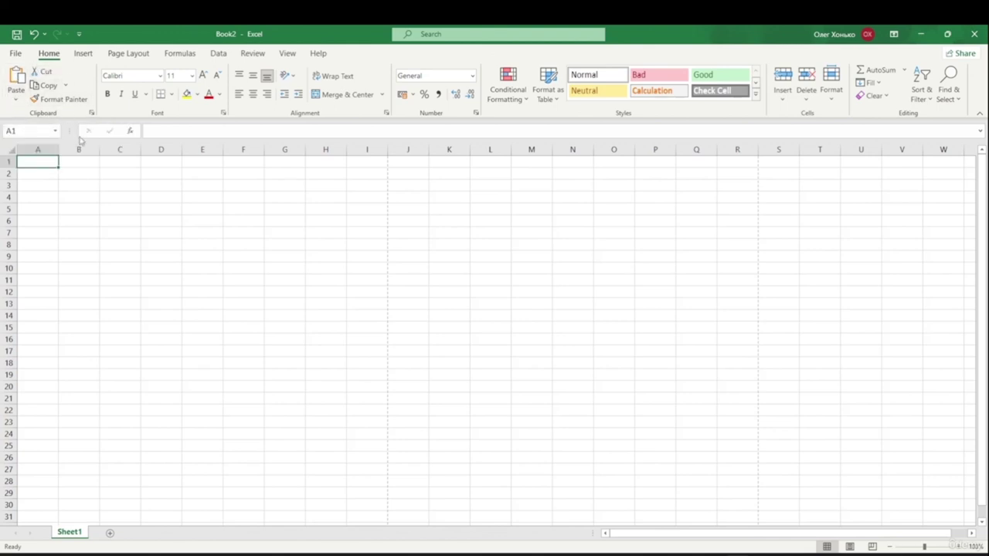
- Check the Font Size list, then view the Insert and Page Layout tabs
click(191, 76)
click(177, 78)
click(84, 52)
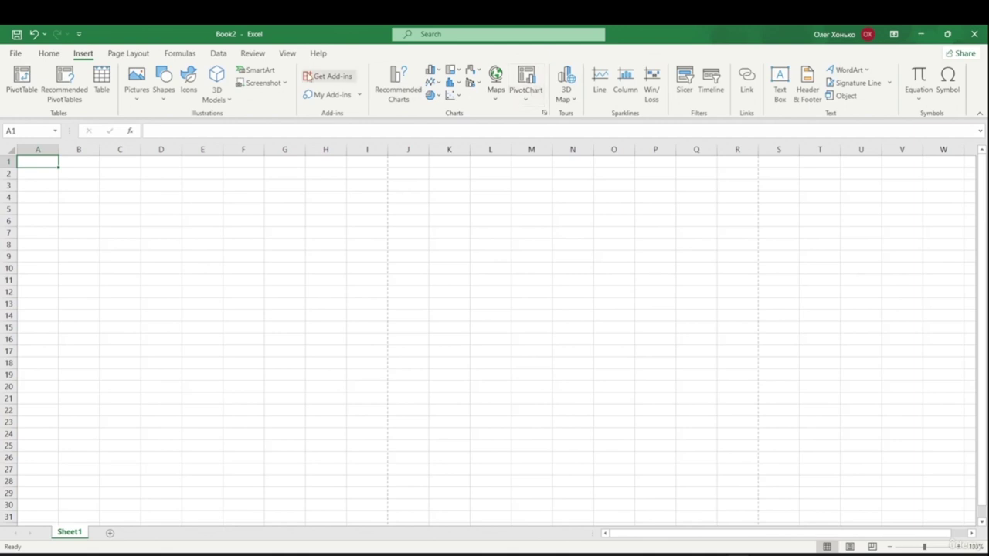
click(126, 55)
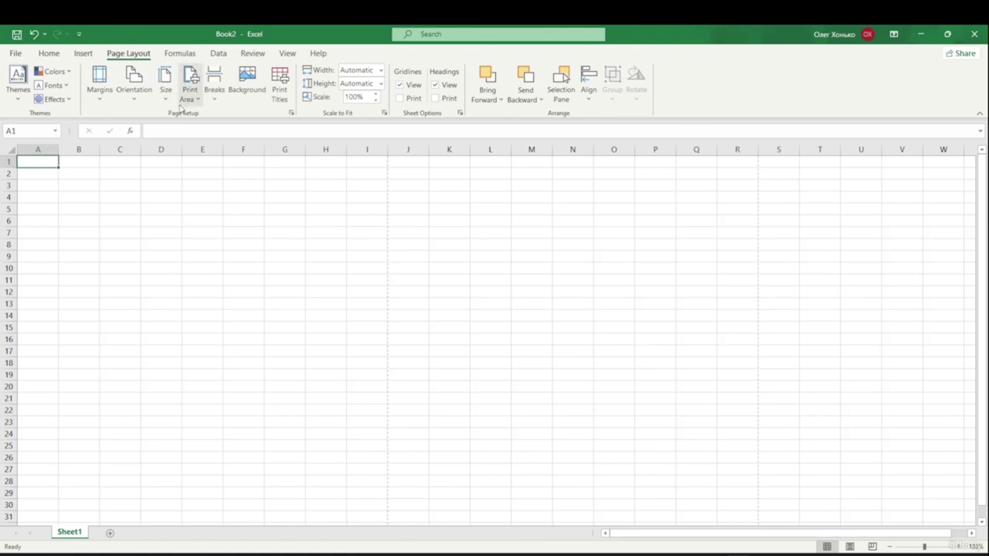
- Browse the Formulas, Data, Review, View and Help tabs, then open File
click(187, 55)
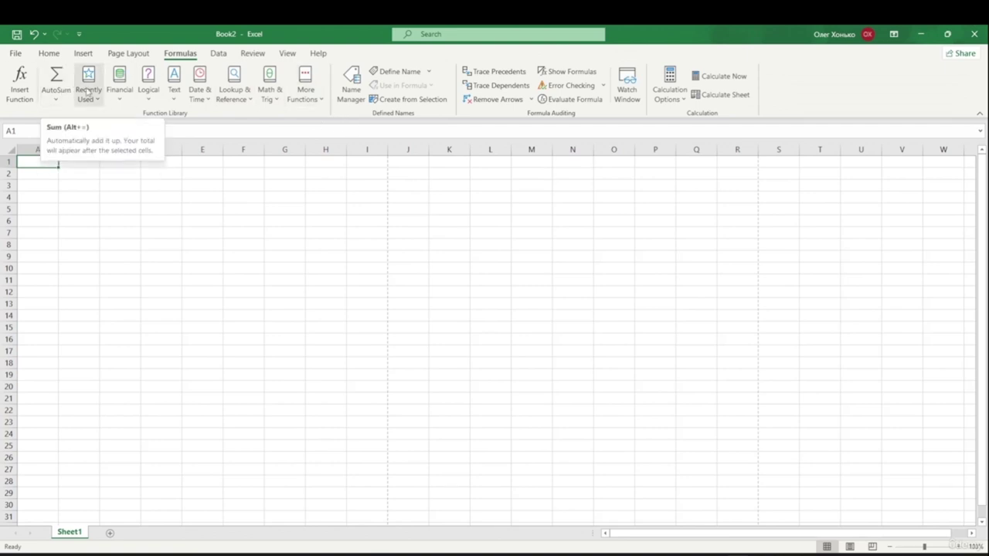
click(219, 54)
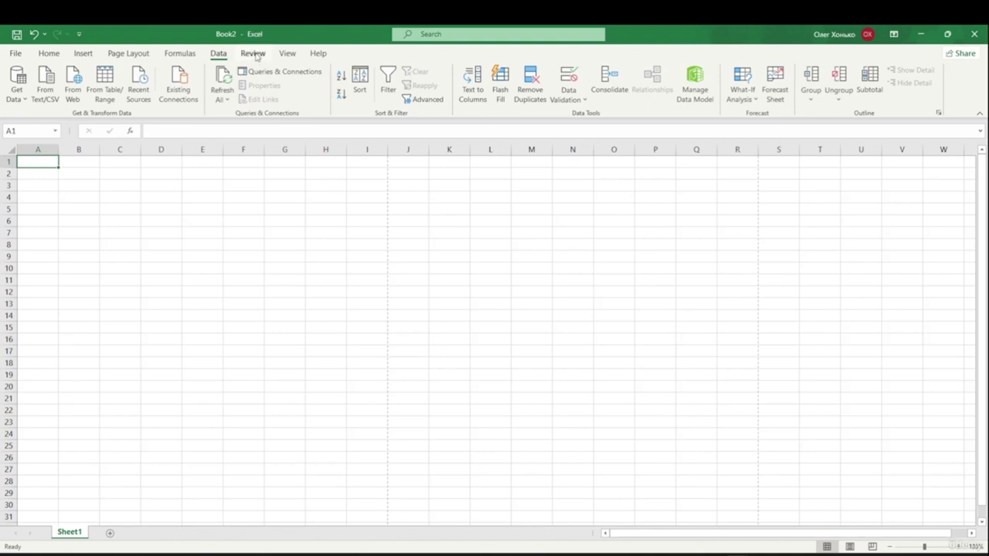
click(253, 54)
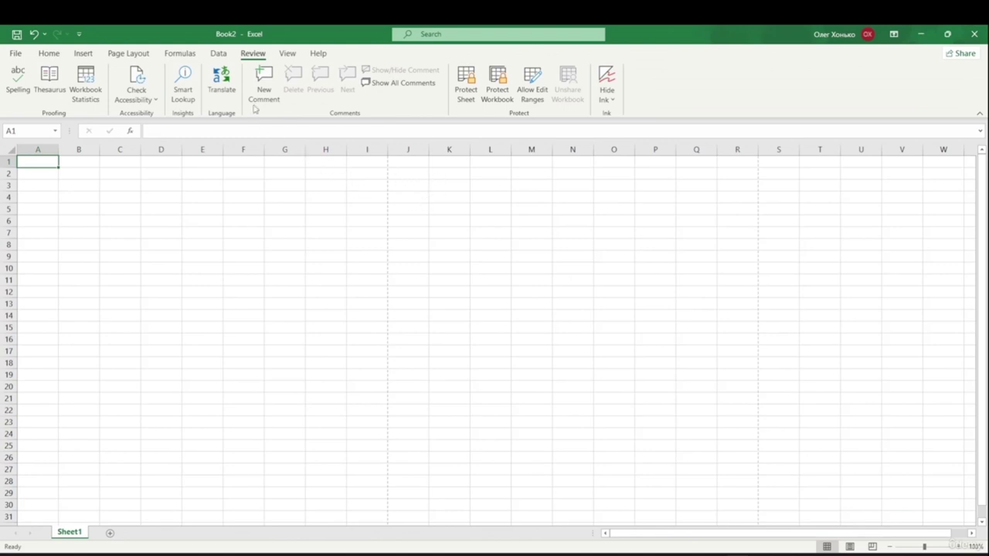
click(288, 54)
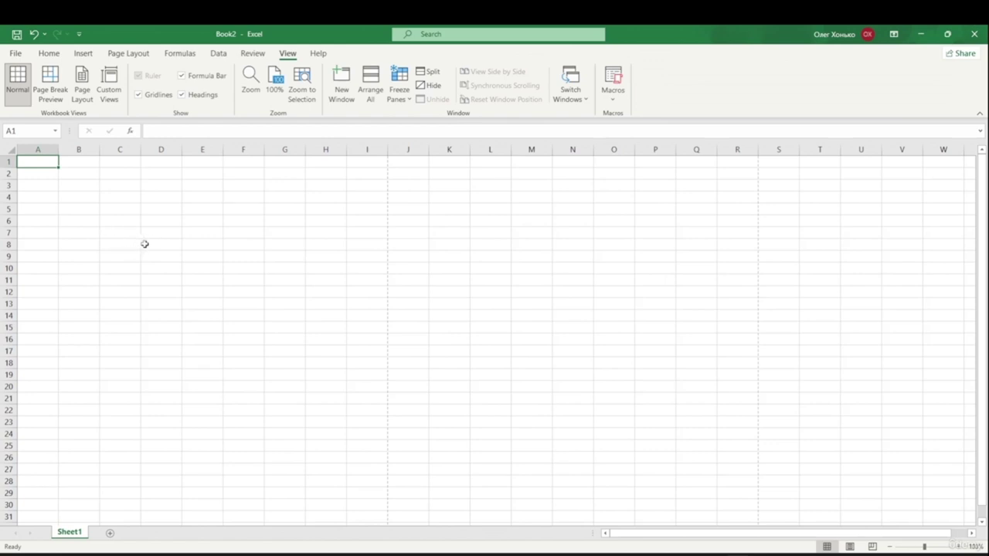
click(317, 53)
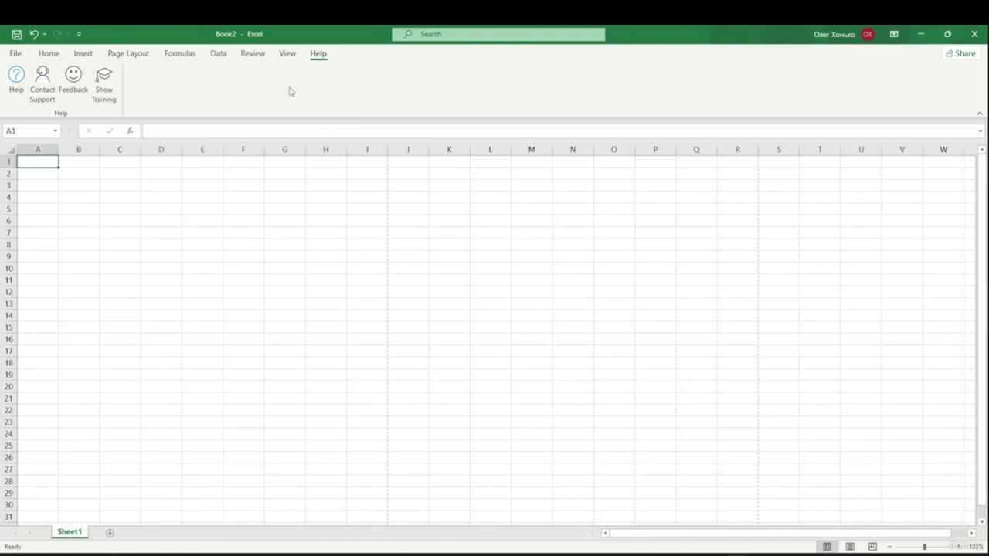
click(14, 52)
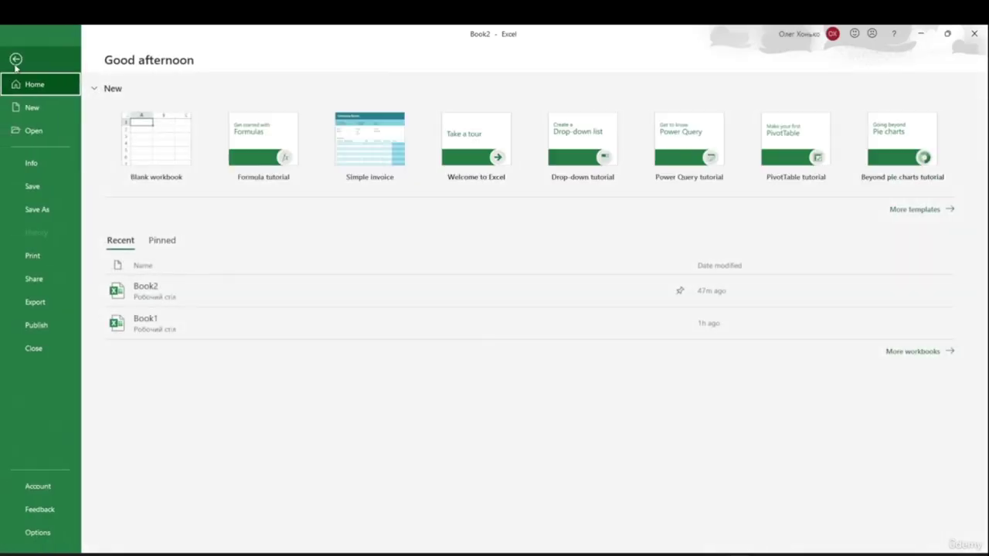
- Return from Backstage to Book2's grid with the Home tab showing
click(15, 58)
click(48, 54)
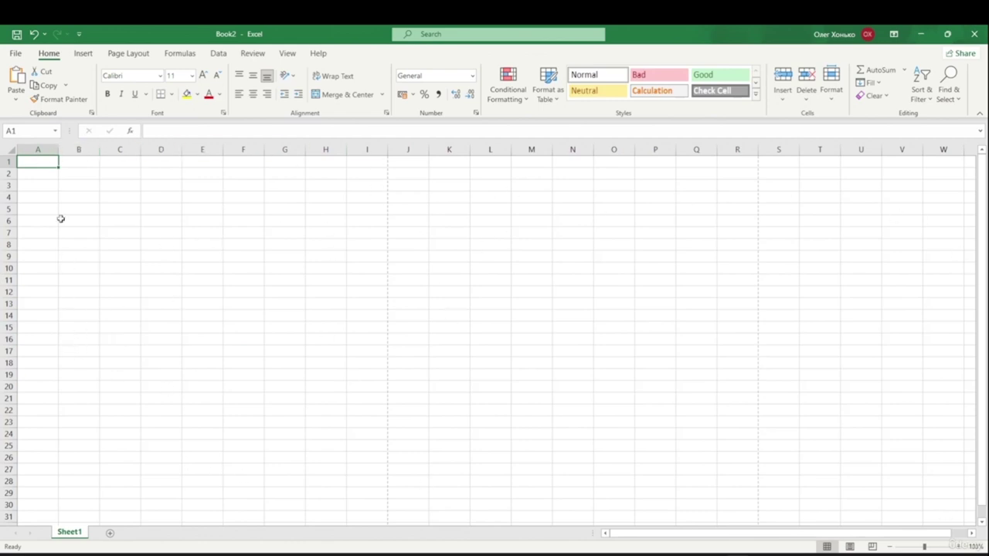
- Select cells D3, D7 and H6, then edit H6 in the formula bar
click(167, 188)
click(144, 234)
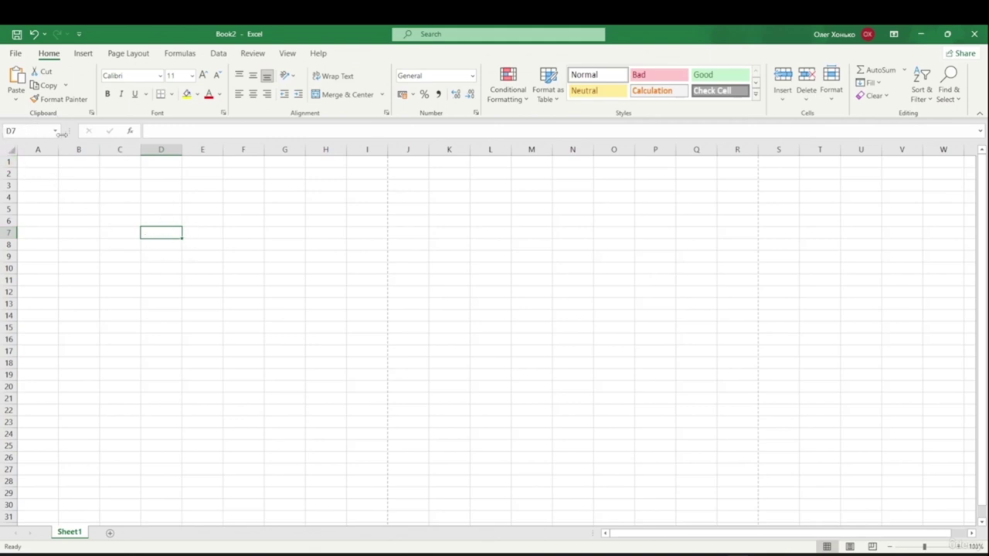
click(317, 220)
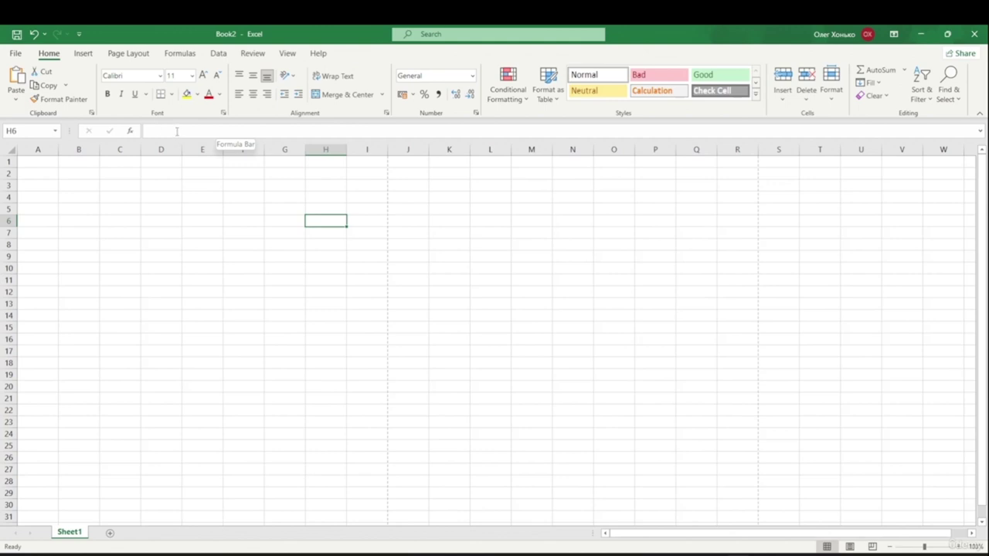
click(177, 131)
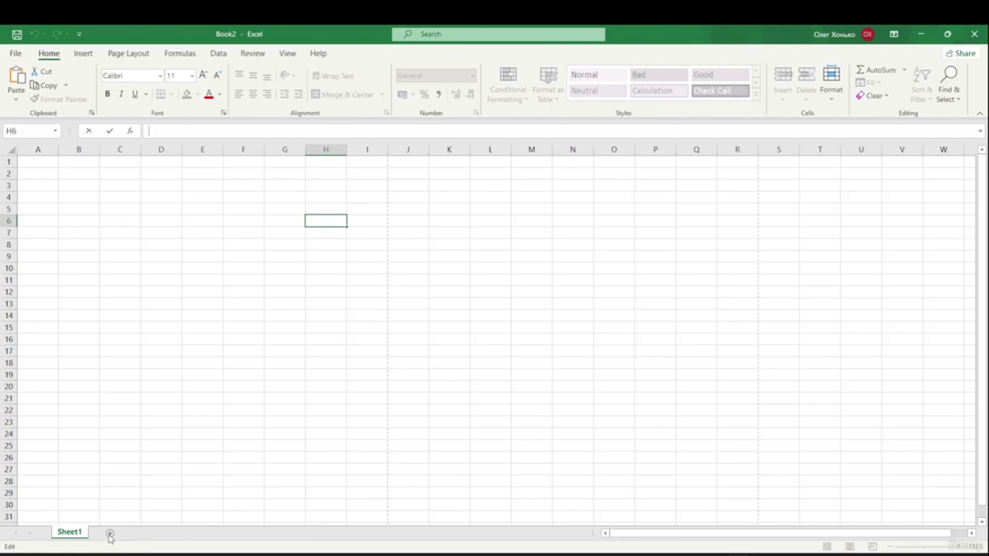
- Add three new worksheets so Book2 holds Sheet1 through Sheet4
click(110, 535)
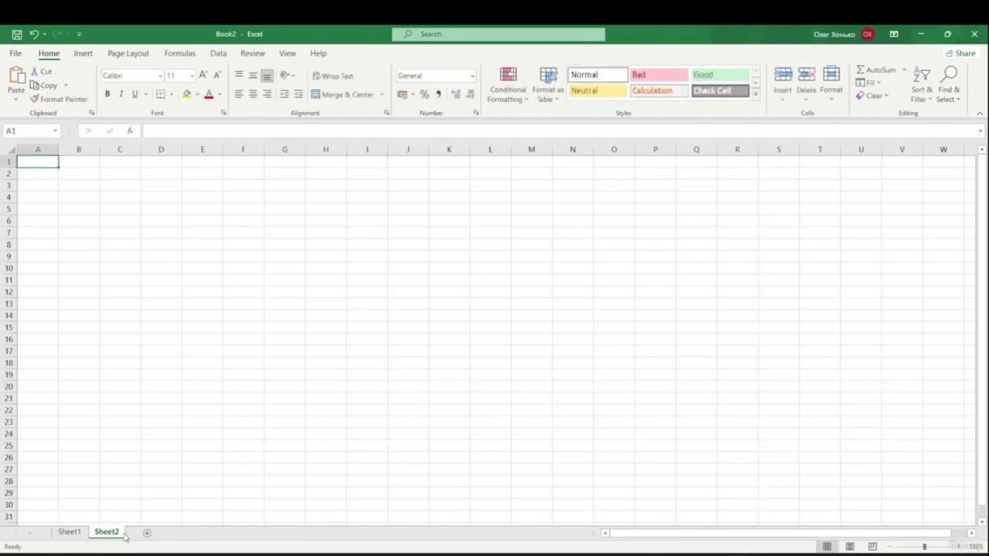
click(148, 534)
click(184, 535)
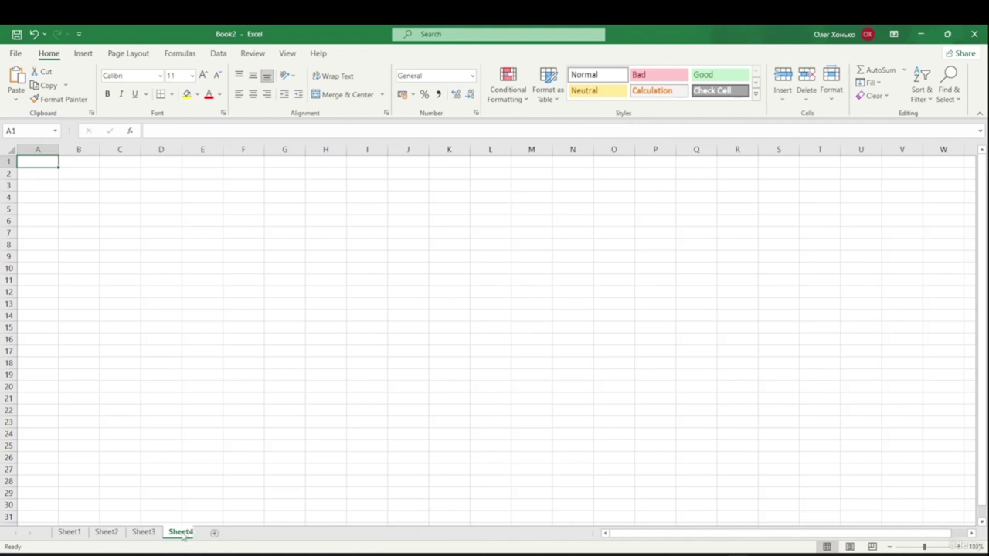
- Browse the four sheet tabs, then start renaming Sheet2
click(145, 533)
click(107, 533)
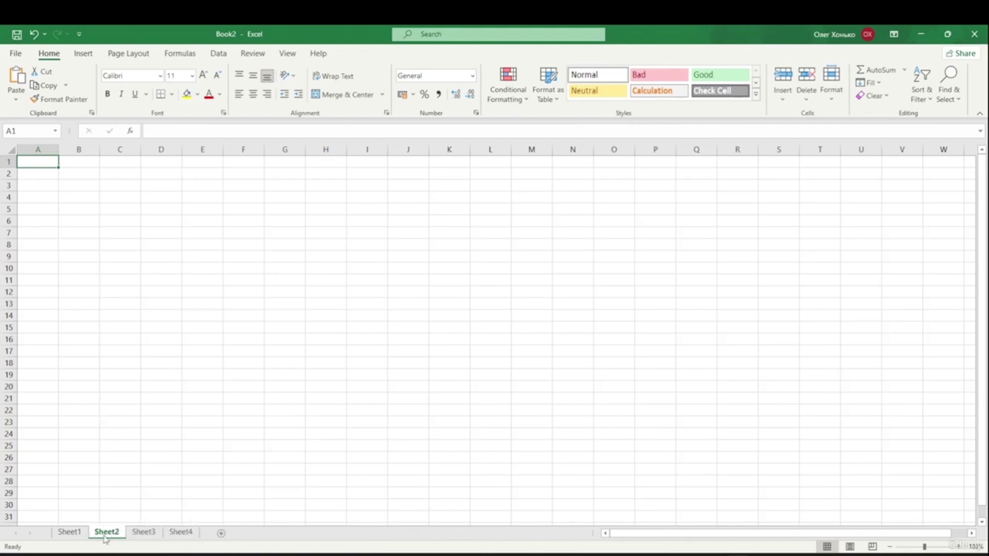
click(72, 533)
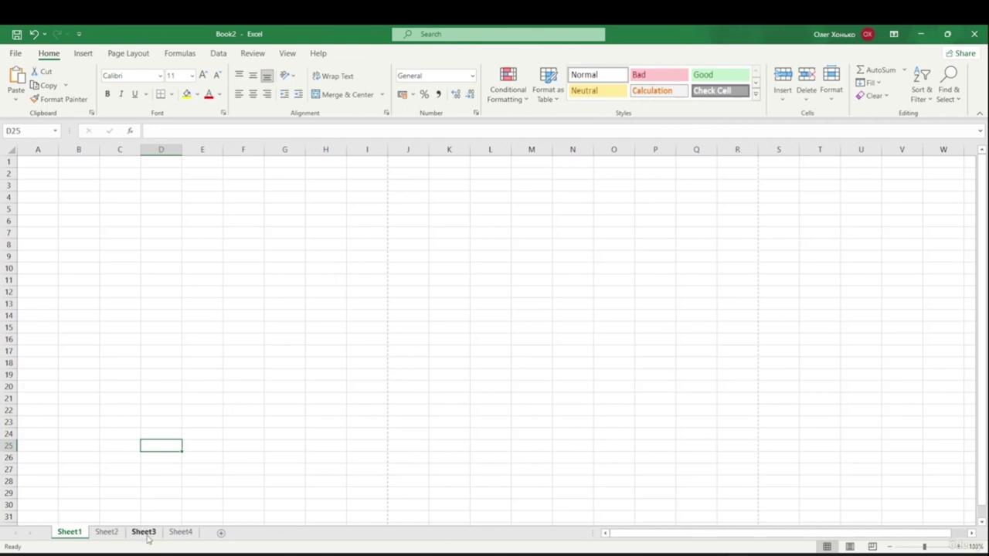
click(101, 535)
click(135, 535)
click(175, 537)
click(139, 538)
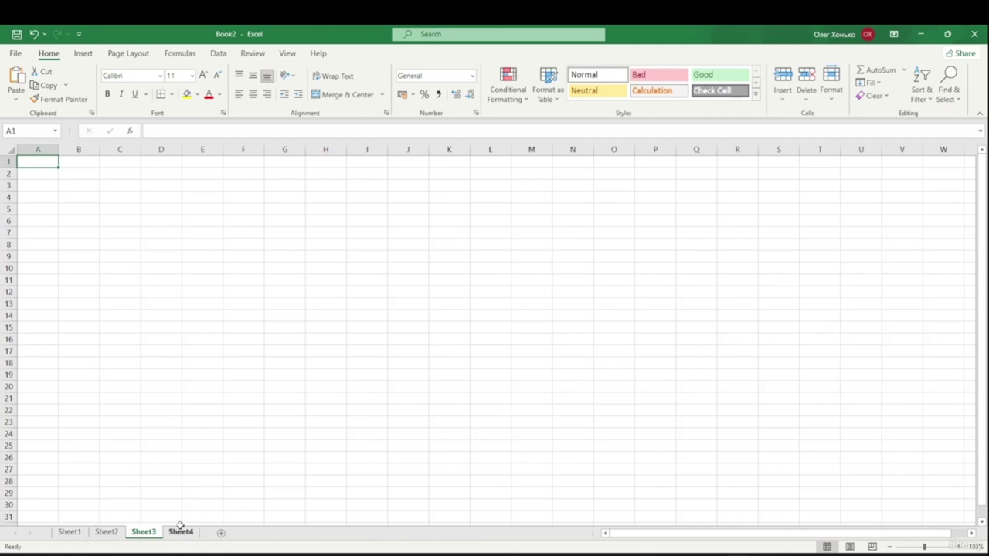
click(114, 534)
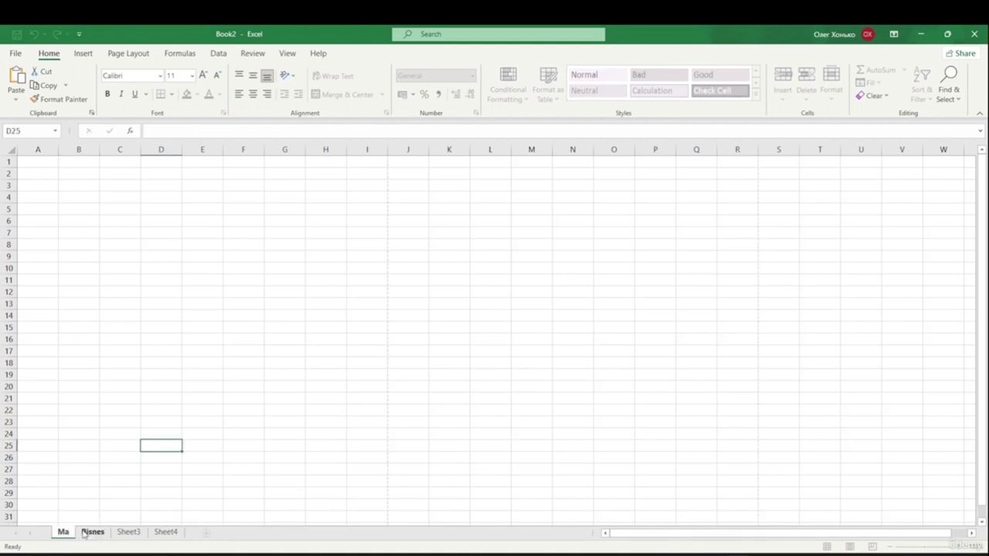
- Confirm the sheet name Math, check the Bisnes and Math sheets, then go to Sheet4
text(th)
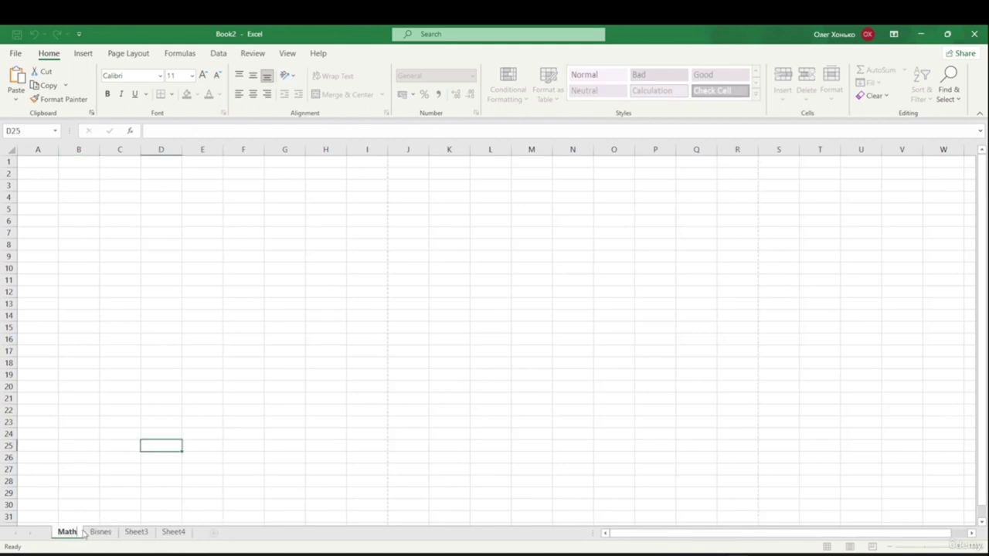
click(99, 532)
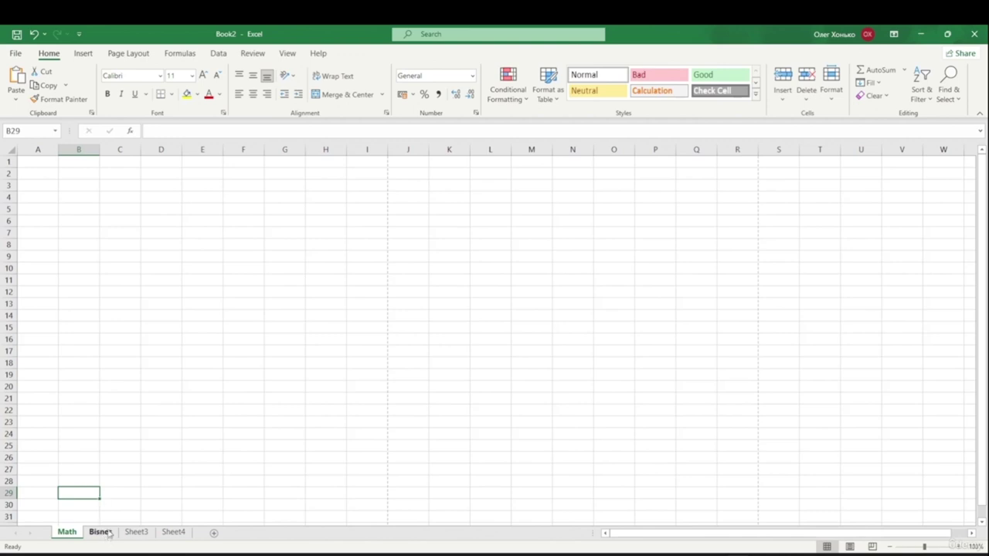
click(31, 163)
click(41, 208)
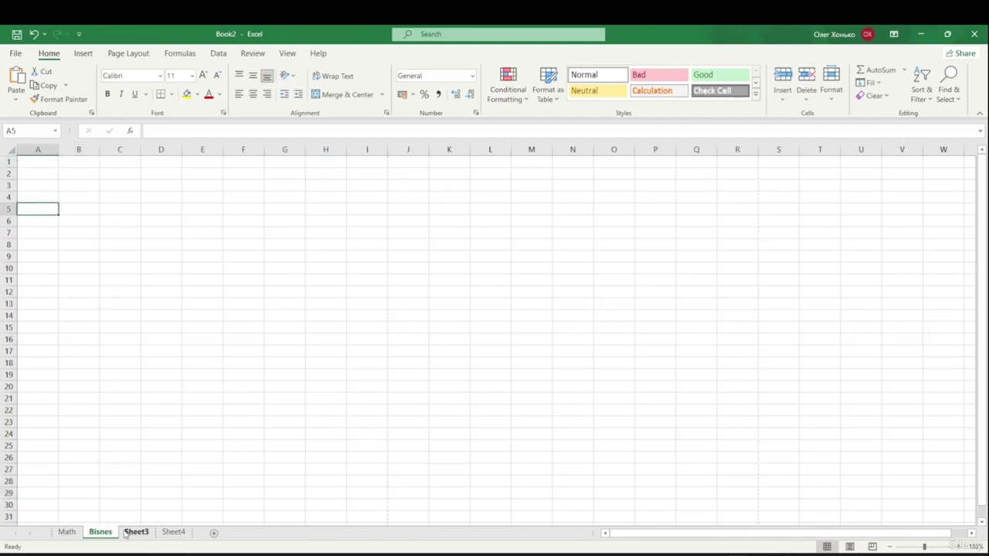
click(66, 533)
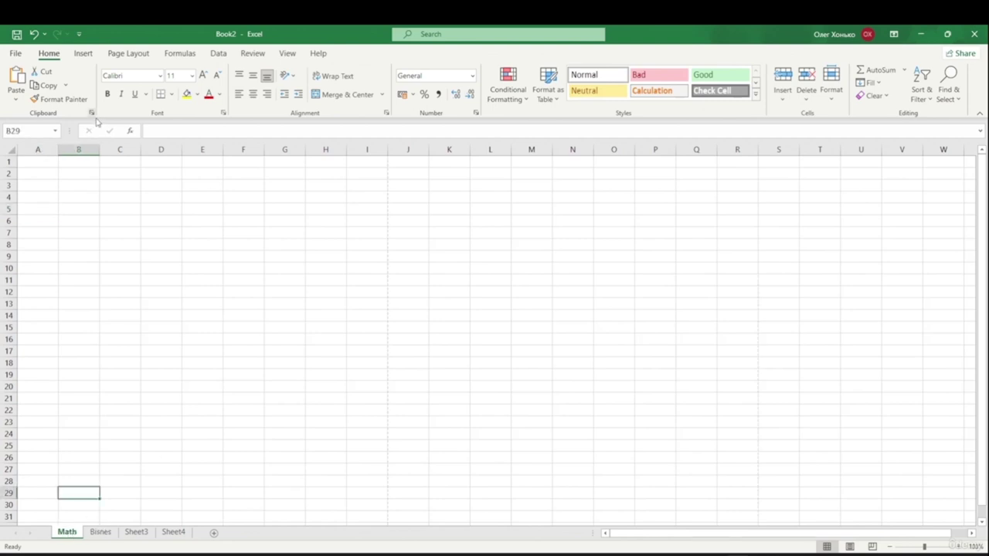
click(42, 160)
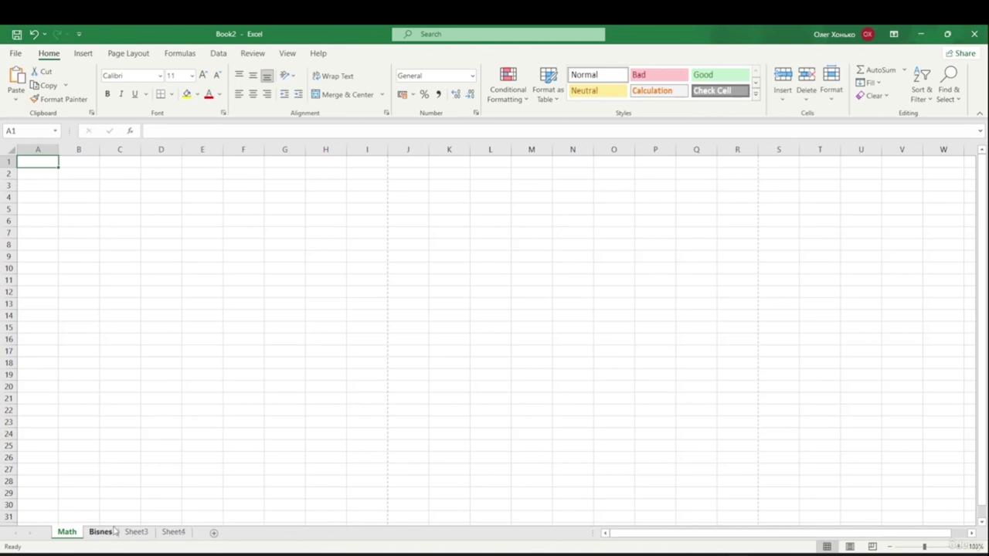
click(173, 532)
- Delete Sheet4 from its tab menu, then open and dismiss Sheet3's tab menu
right_click(174, 532)
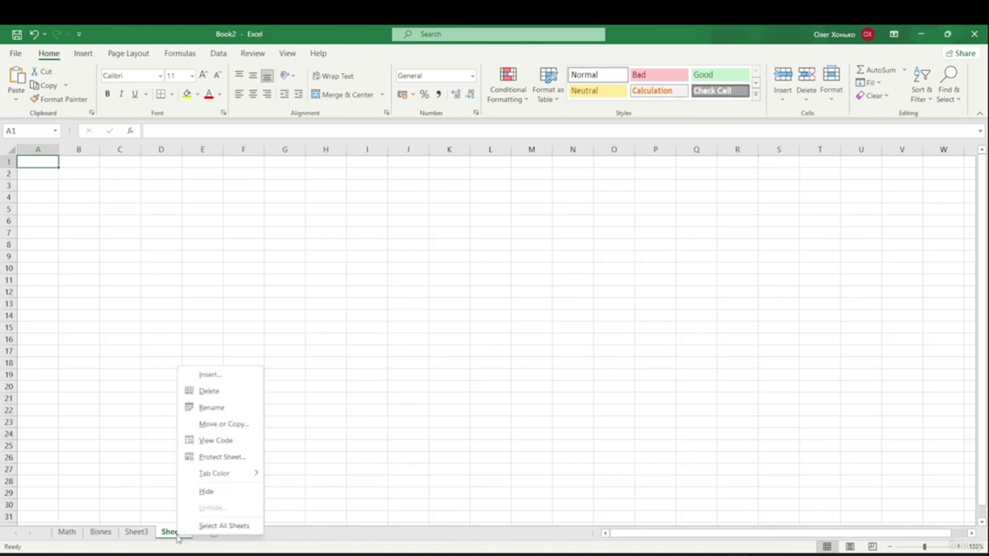
right_click(169, 533)
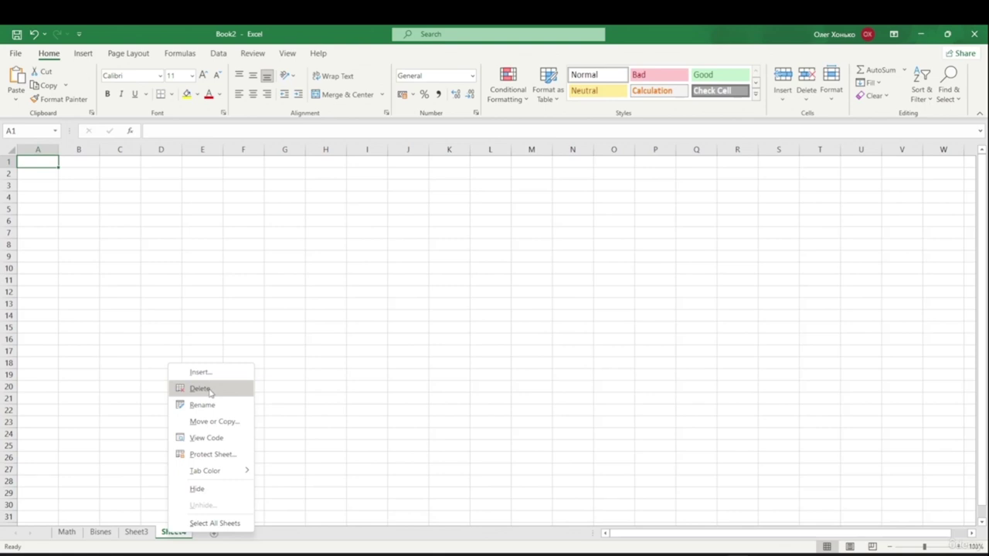
click(199, 389)
right_click(136, 532)
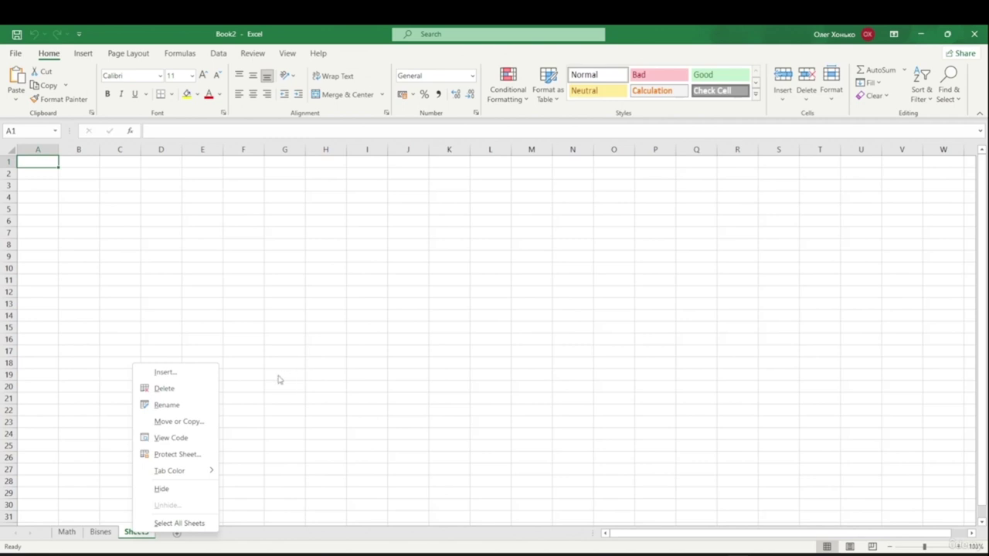
click(292, 432)
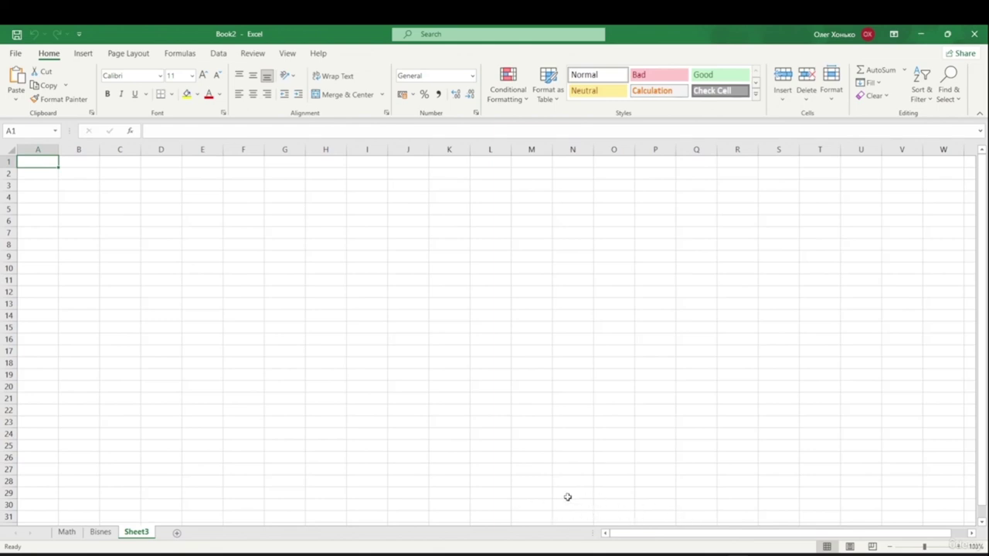
drag(630, 535, 622, 544)
drag(812, 535, 914, 541)
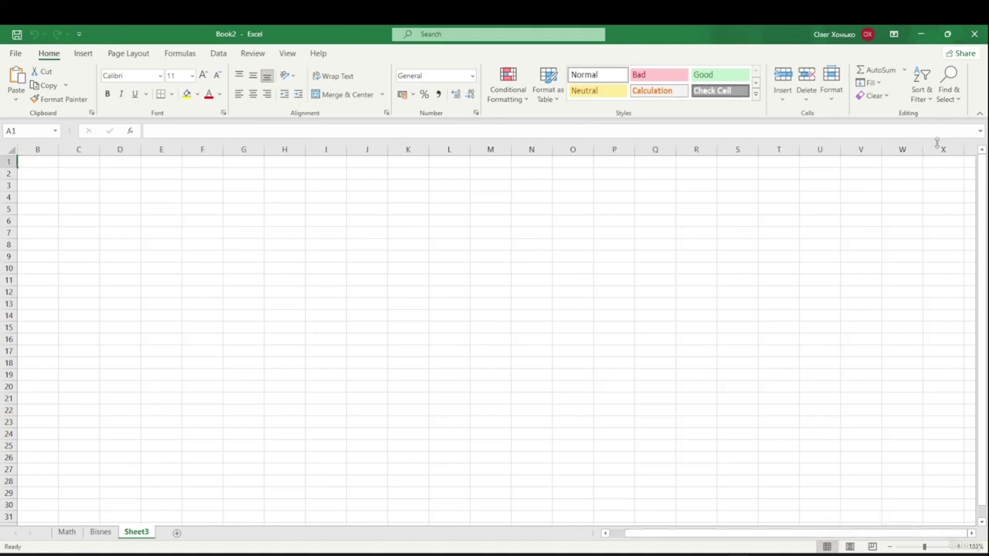
drag(858, 532, 859, 536)
drag(984, 159, 986, 180)
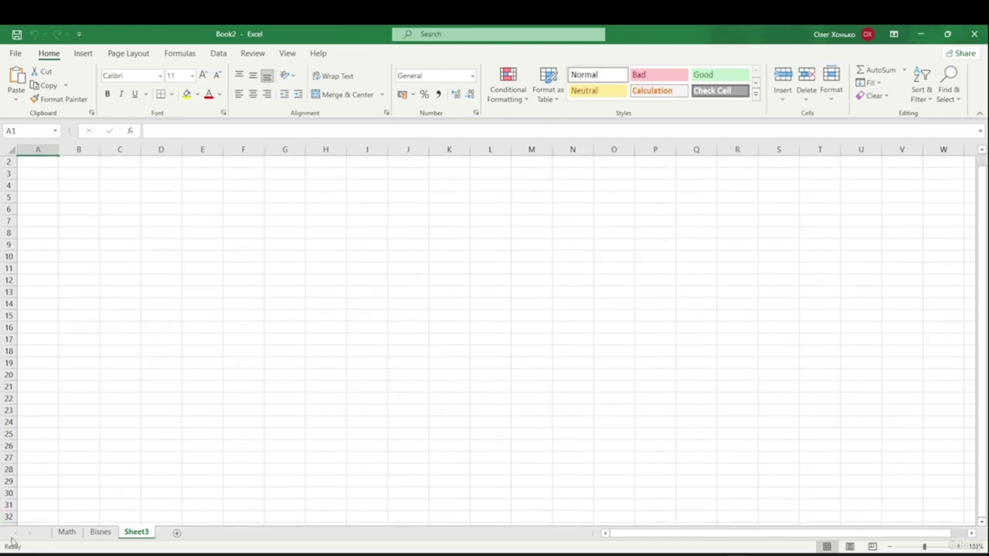
drag(985, 331, 986, 314)
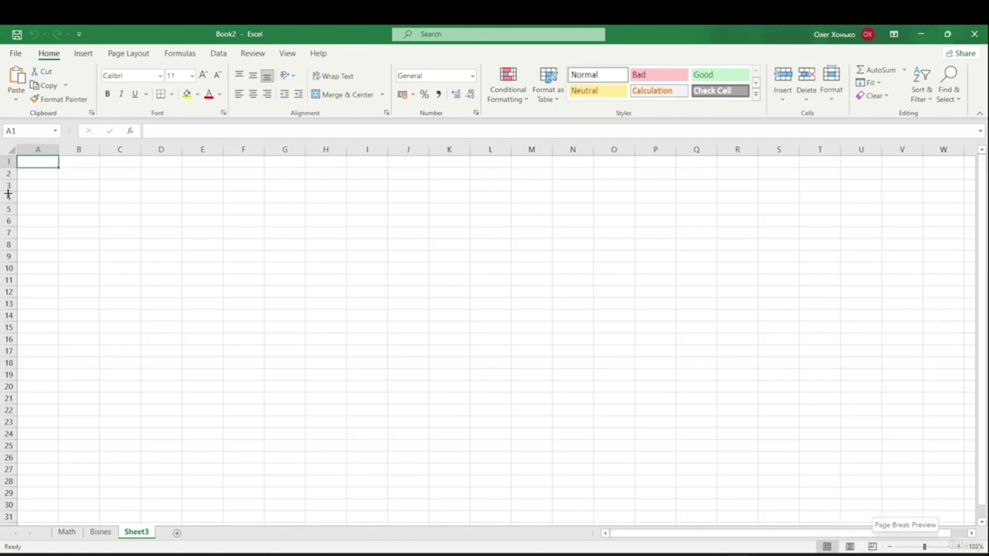
click(874, 547)
click(852, 548)
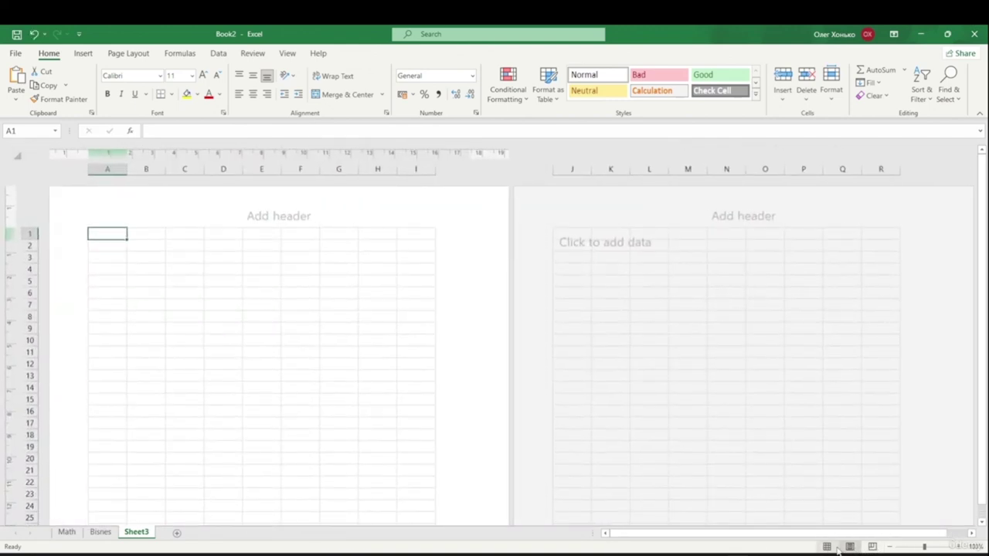
click(829, 547)
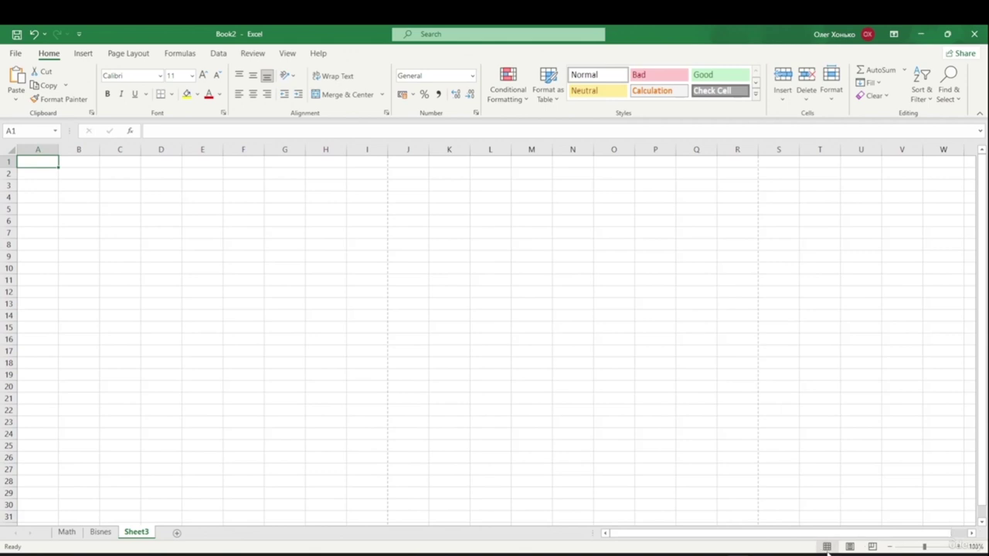
click(895, 549)
click(894, 549)
click(895, 549)
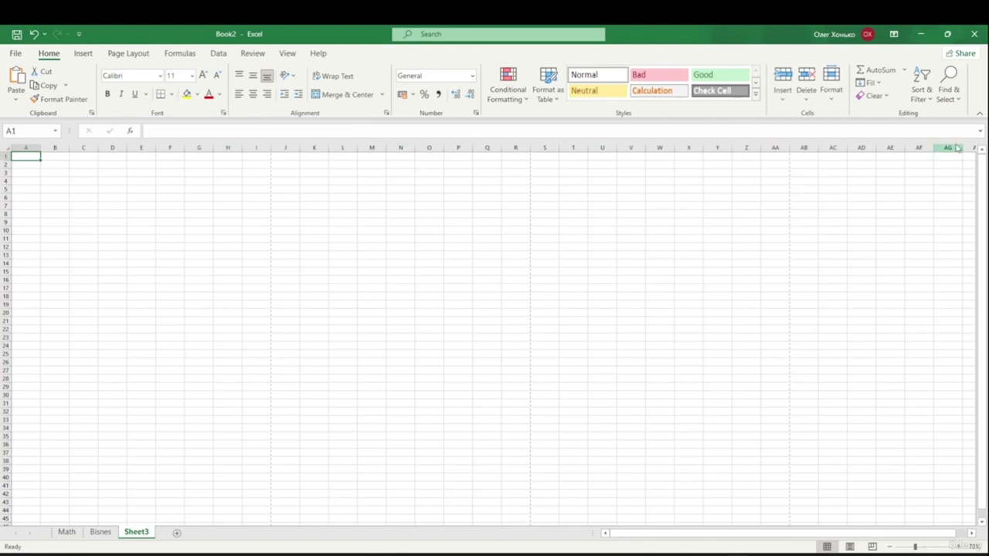
click(962, 547)
click(961, 548)
click(962, 547)
click(961, 547)
click(961, 547)
click(890, 547)
click(890, 547)
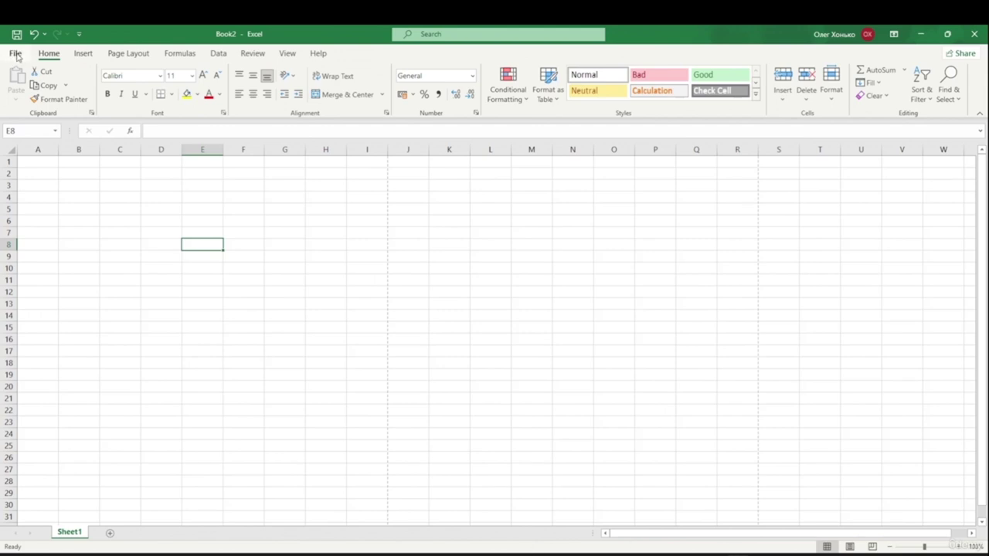
- Browse the Print, Share, Export and Publish backstage pages, ending on Info
click(16, 54)
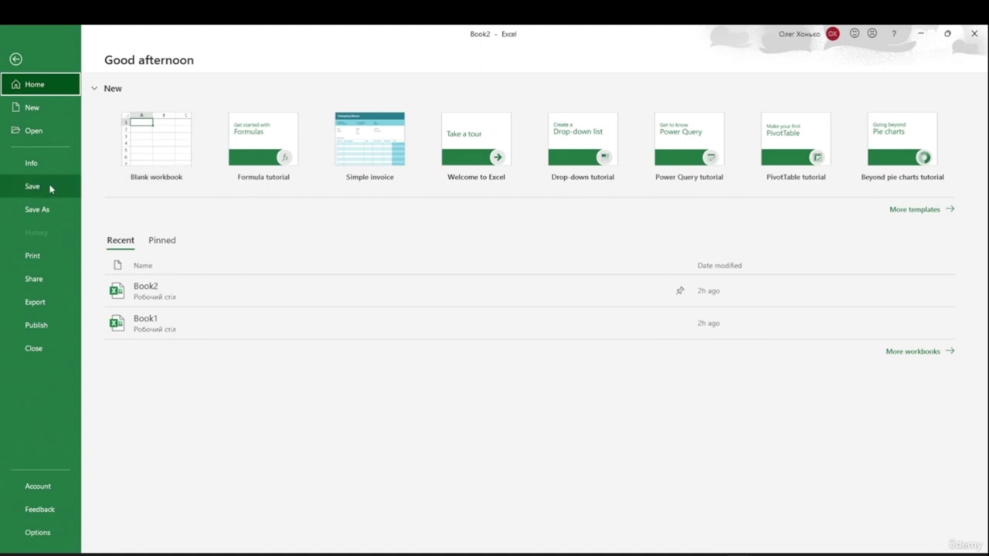
click(40, 259)
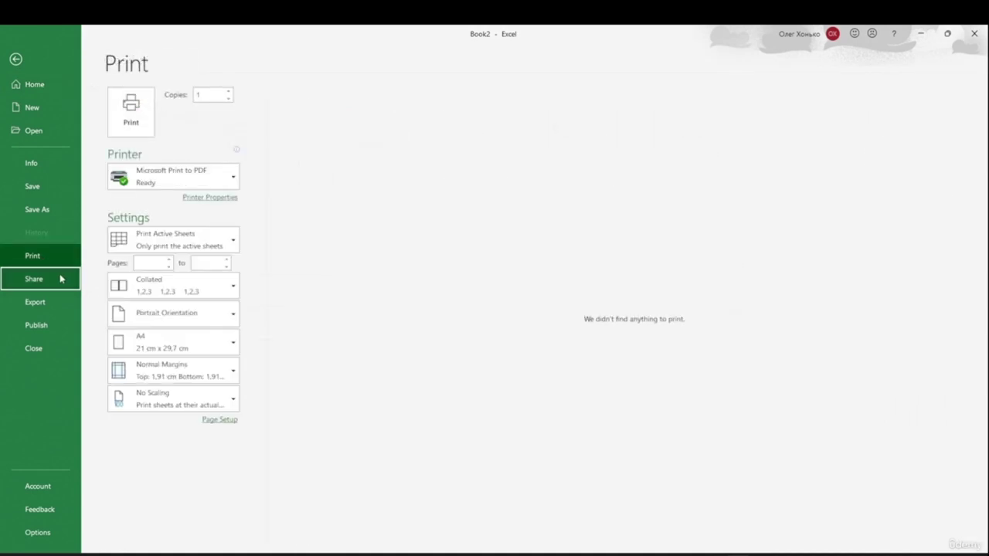
click(62, 279)
click(46, 302)
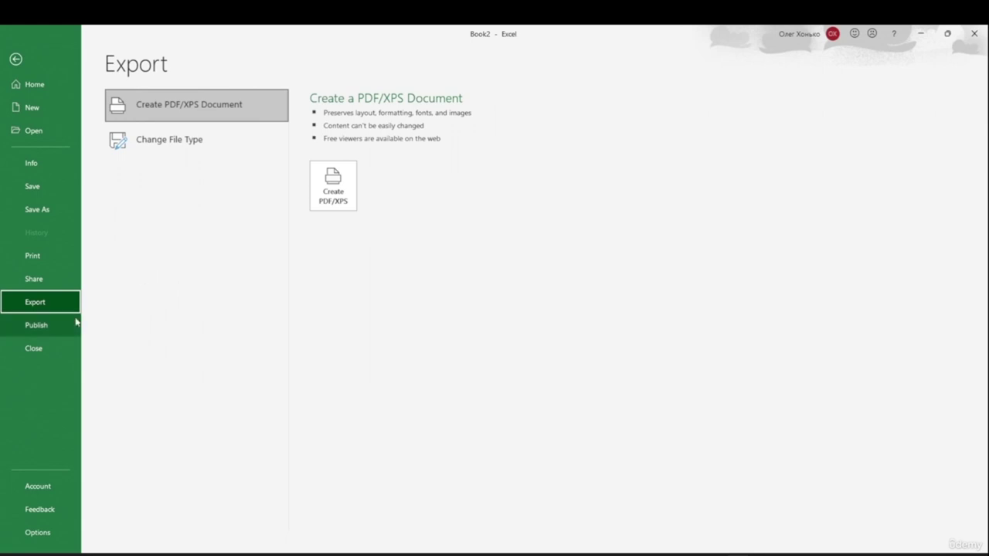
click(49, 328)
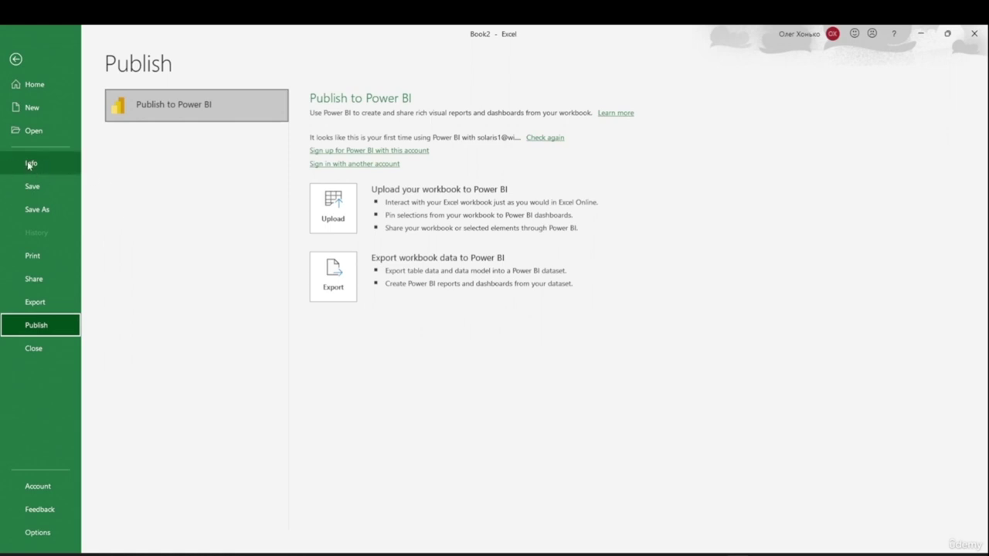
click(31, 164)
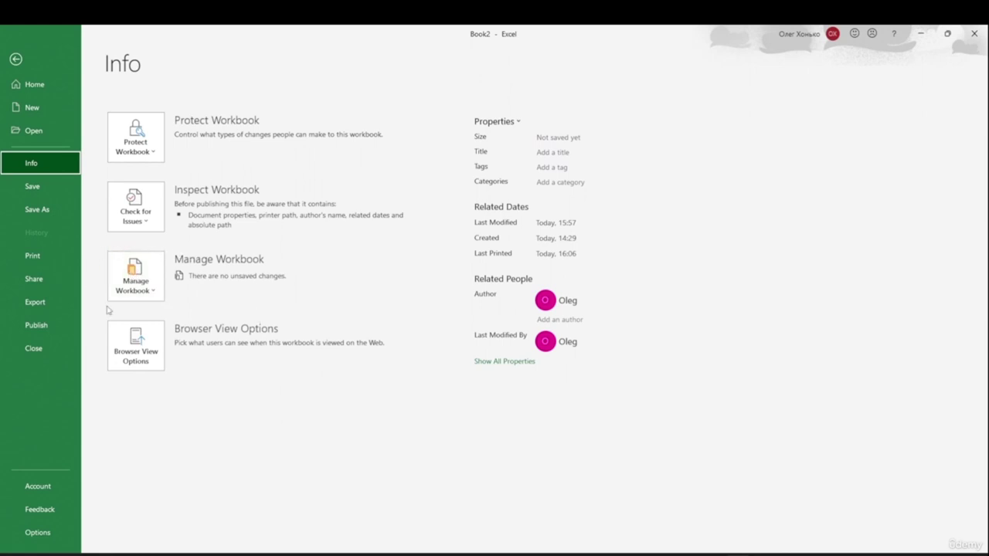
- Open and dismiss the Manage Workbook options, then return to Book2's worksheet
click(155, 291)
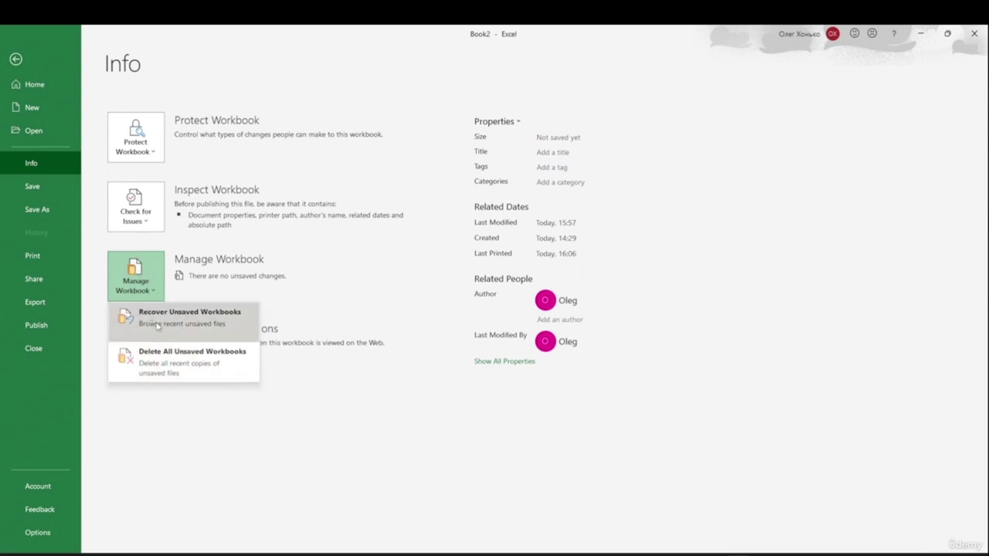
key(Escape)
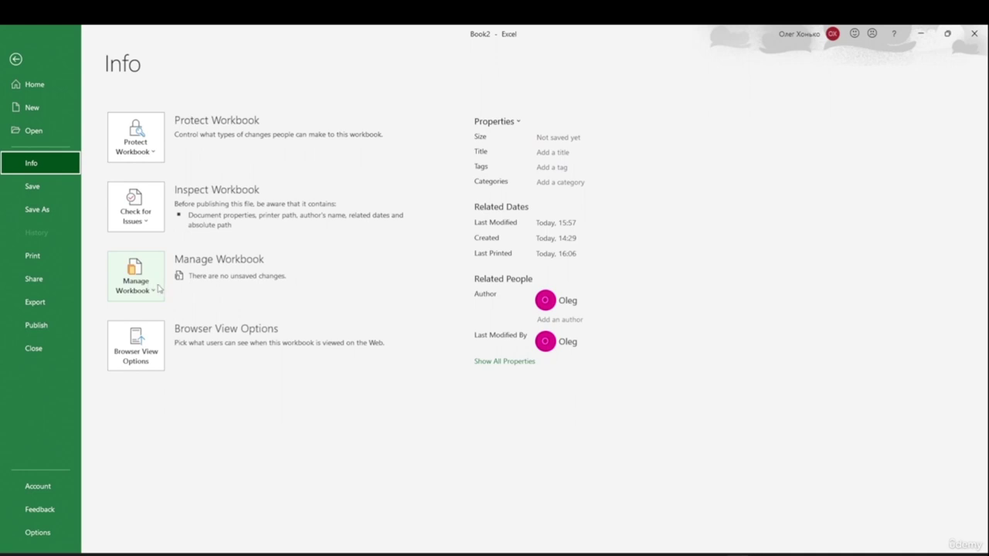
click(15, 60)
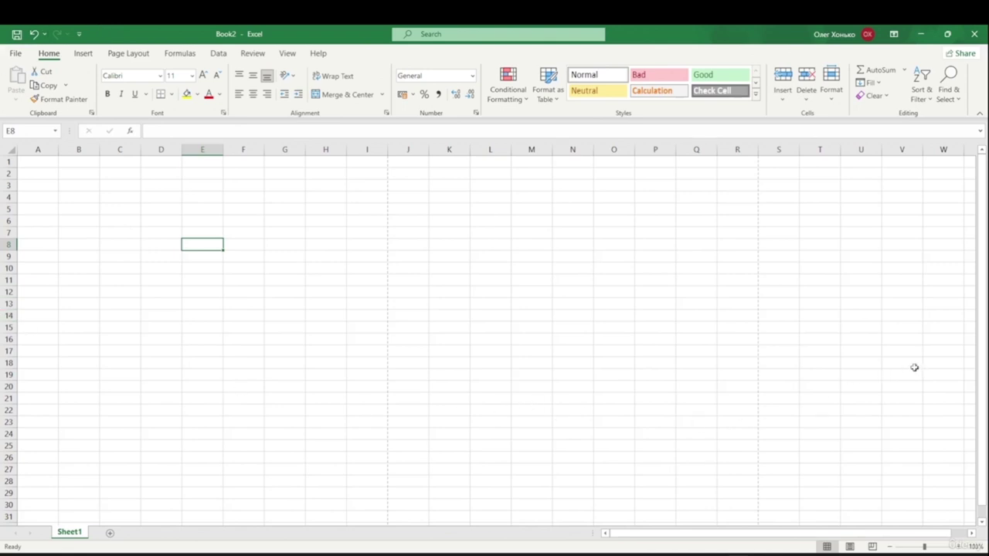
- Open and close Backstage, then show the Customize Quick Access Toolbar menu
click(15, 53)
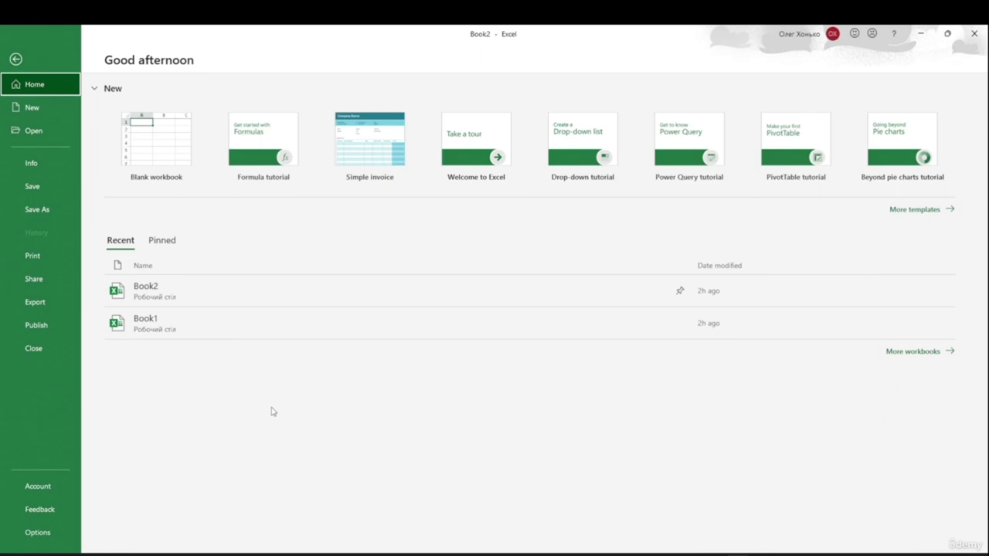
key(Escape)
click(10, 52)
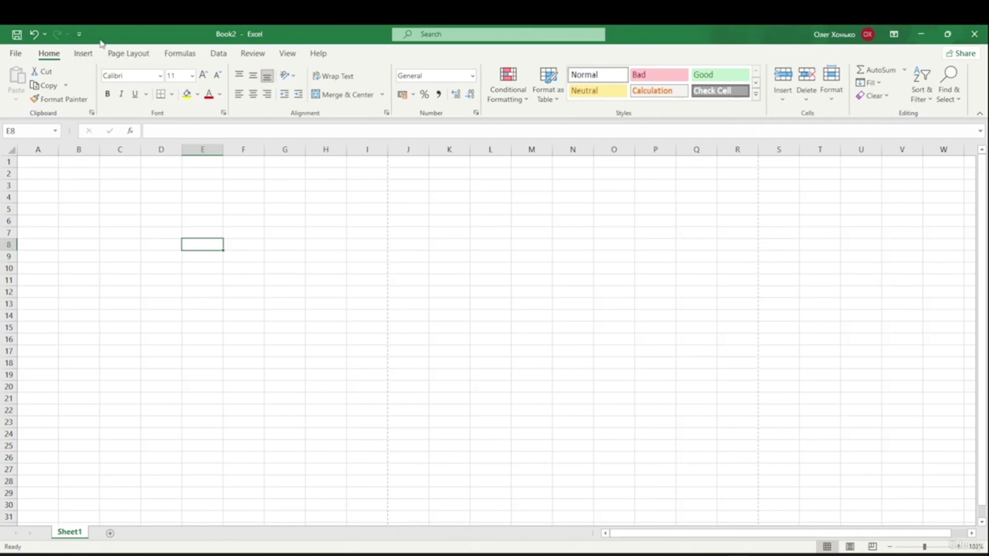
click(79, 35)
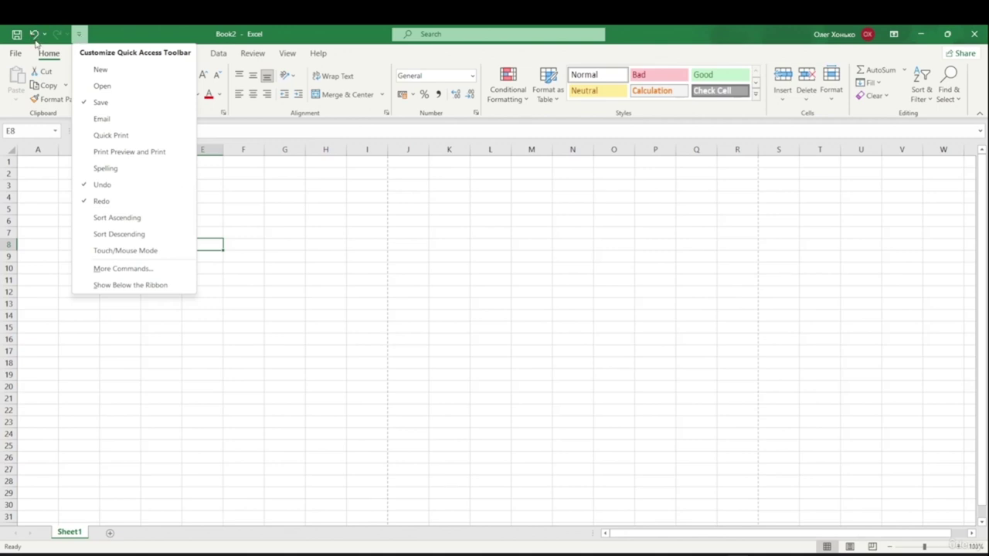
click(120, 29)
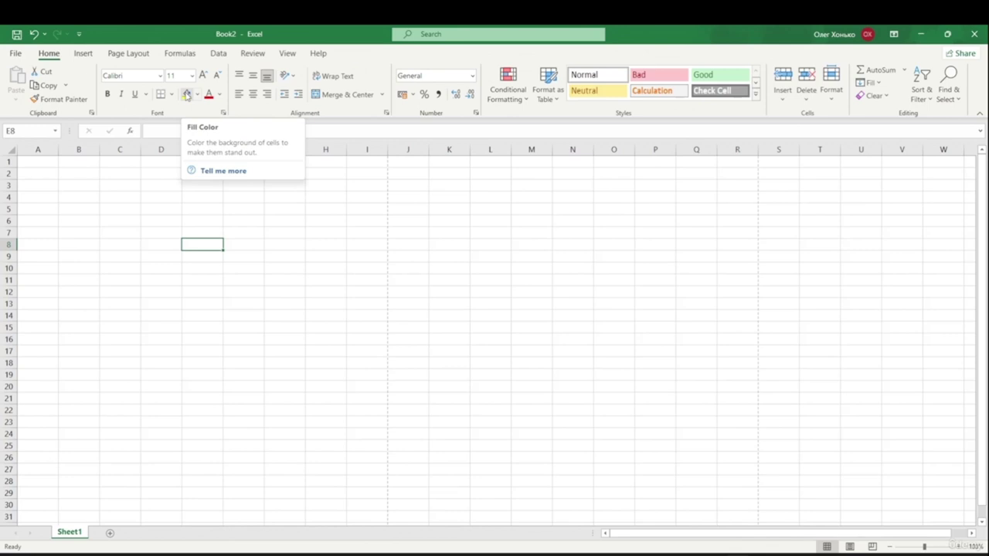
click(186, 56)
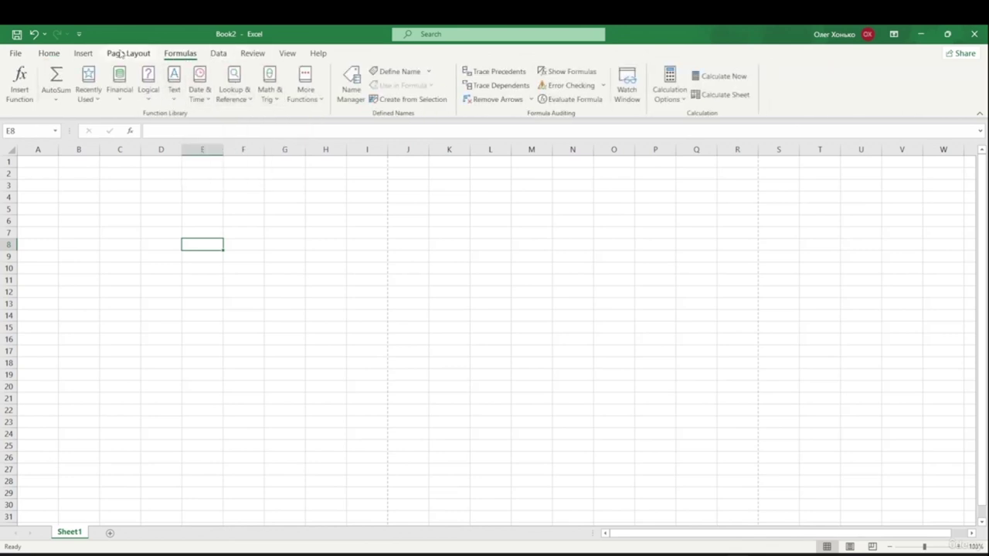
click(82, 53)
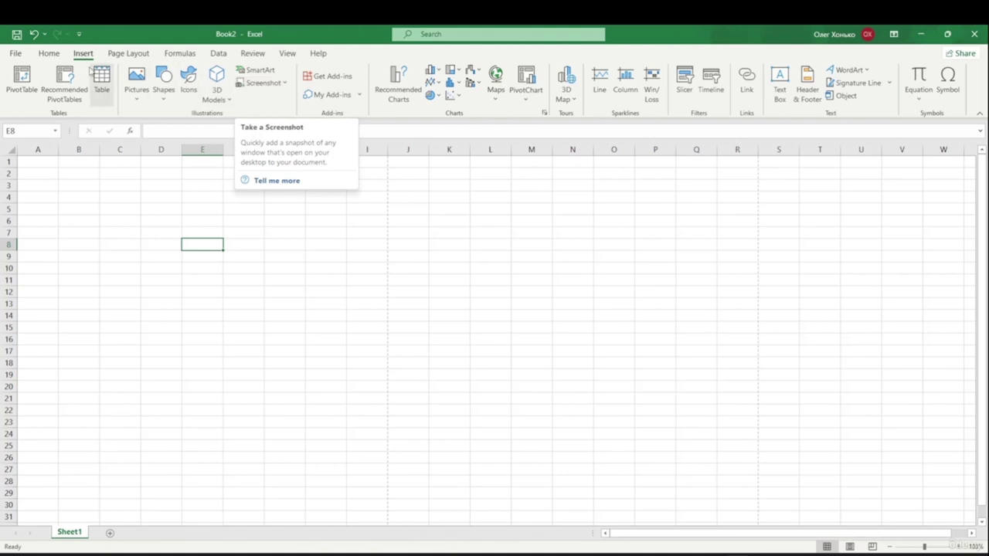
click(49, 53)
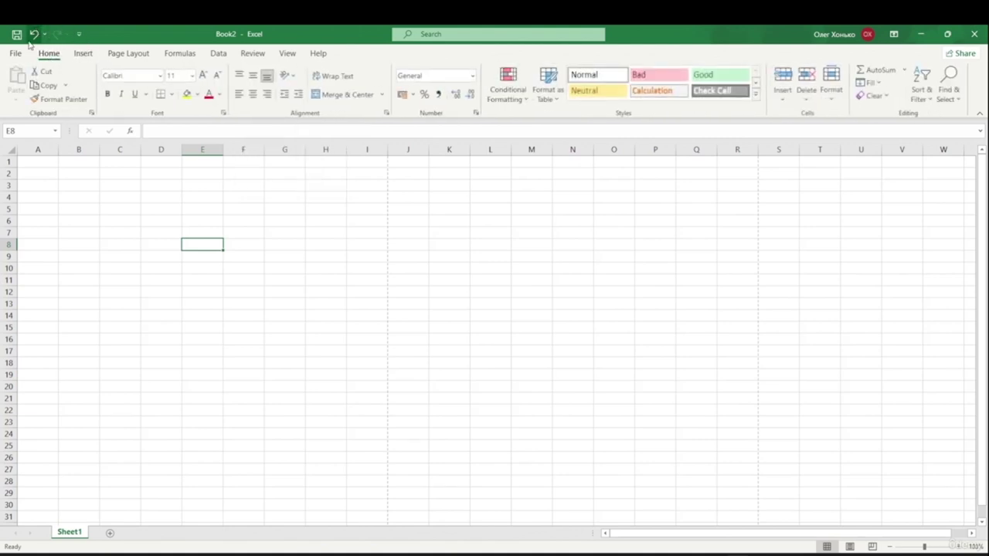
click(78, 34)
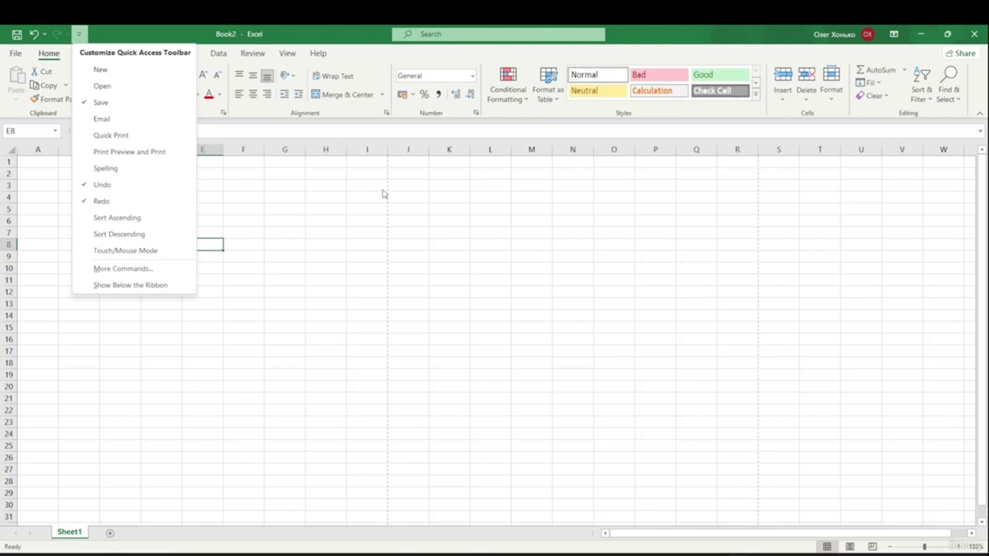
key(Escape)
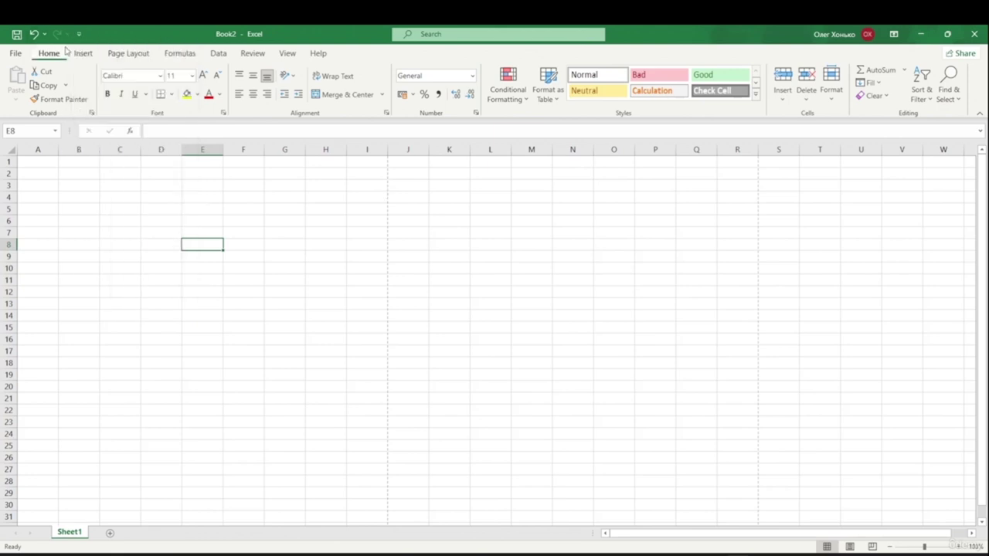
click(79, 34)
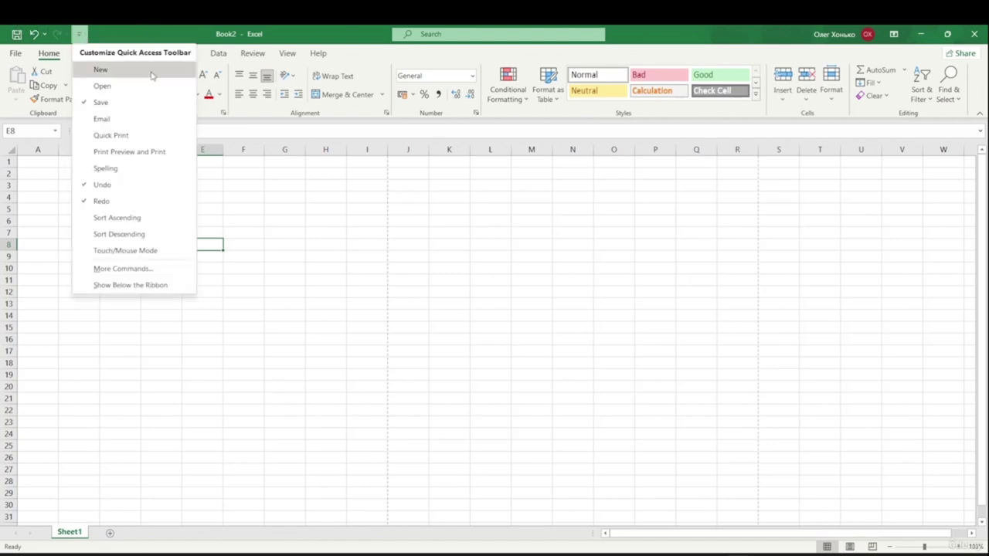
key(Escape)
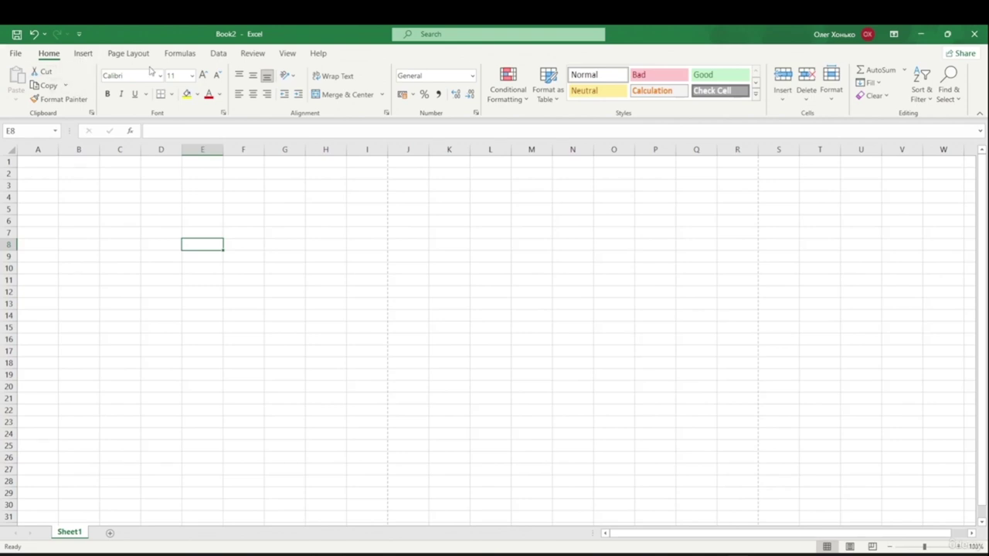
click(78, 34)
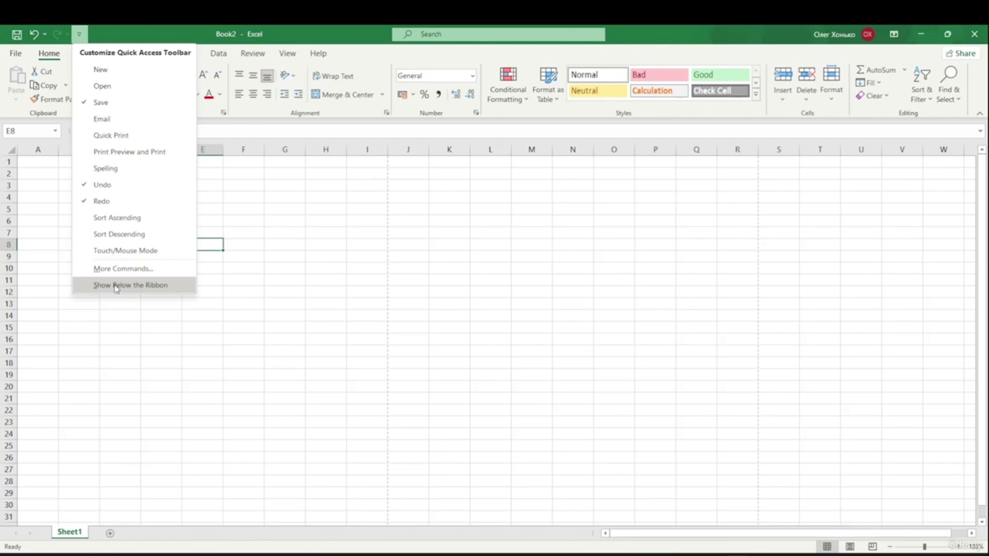
- Choose Show Below the Ribbon for the Quick Access Toolbar
click(114, 286)
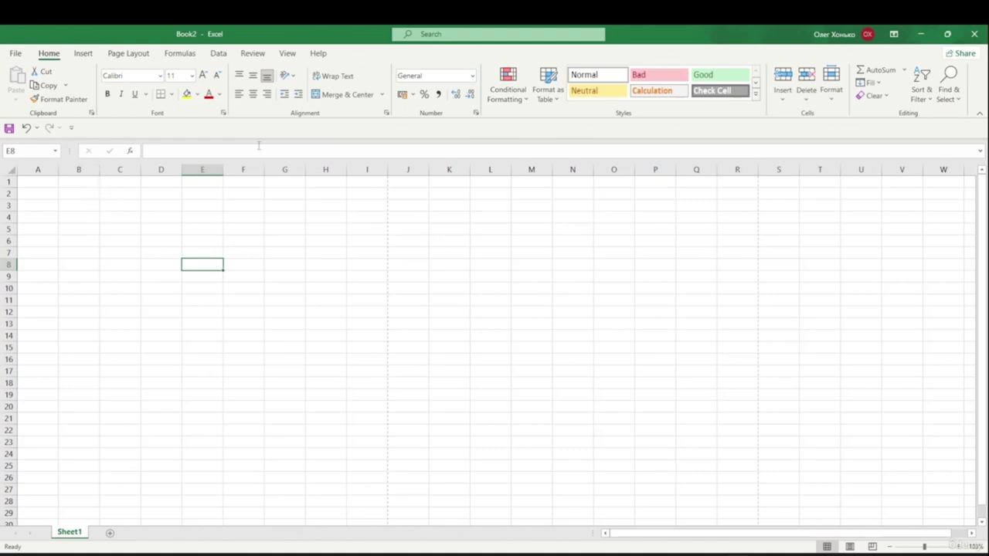
- Add Cut and AutoSum to the Quick Access Toolbar, then view and close its customization menu
right_click(47, 75)
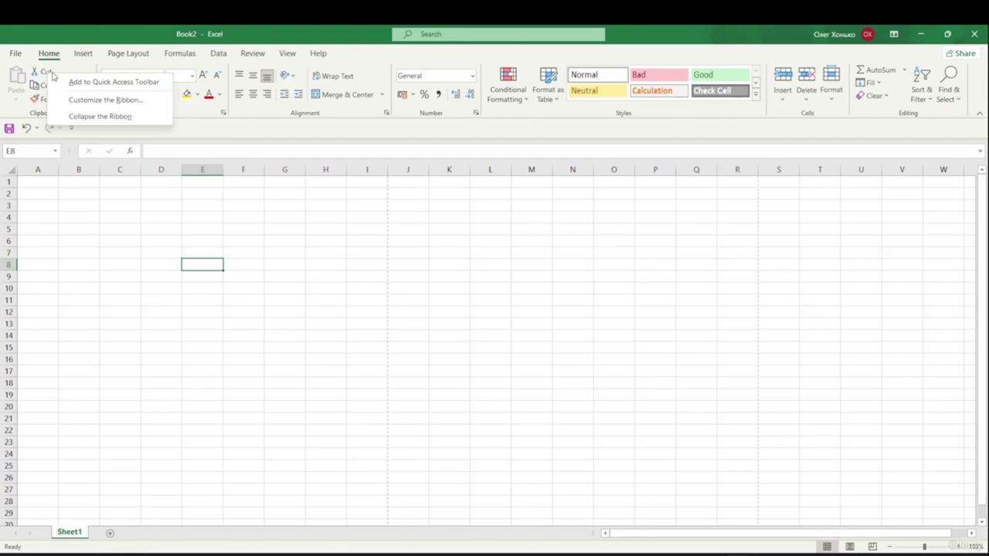
click(132, 83)
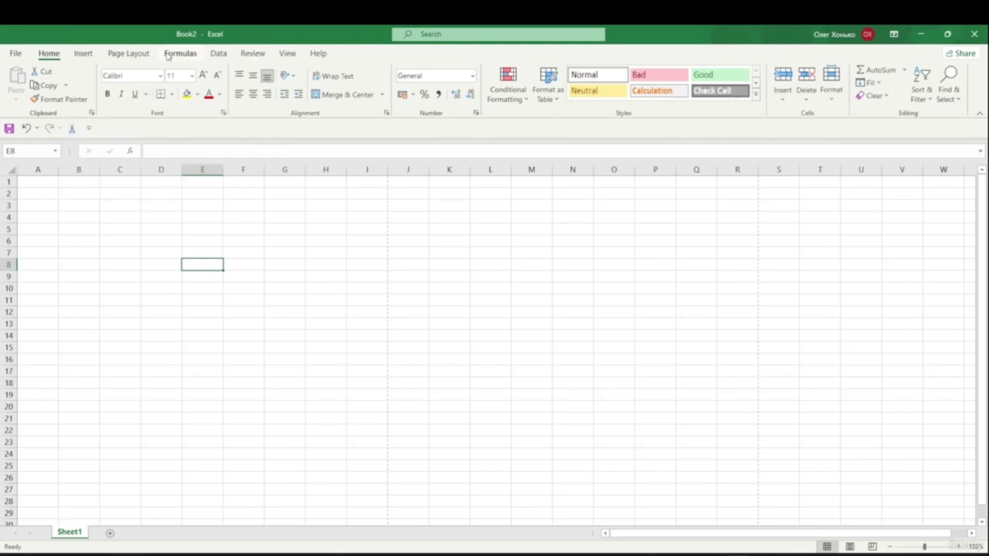
click(170, 56)
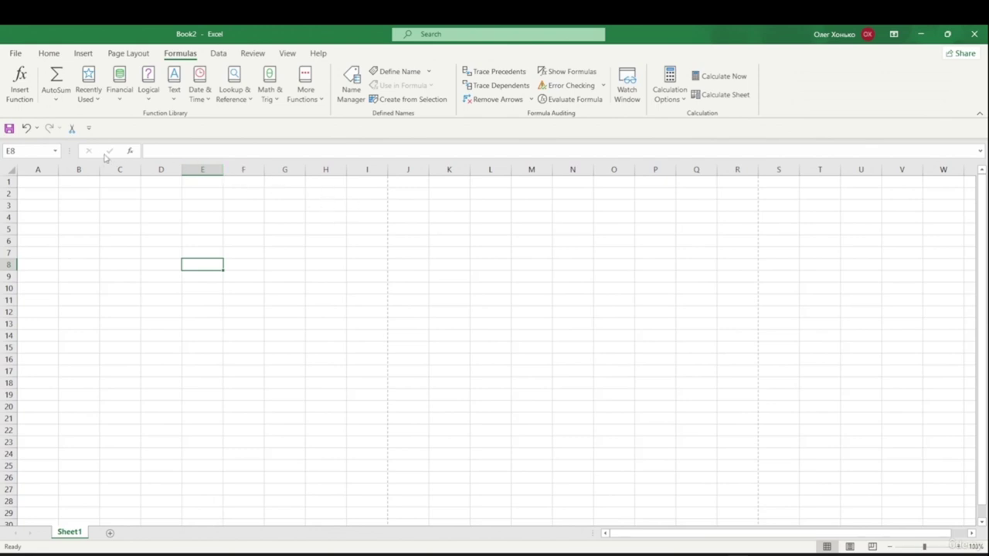
right_click(68, 77)
click(97, 80)
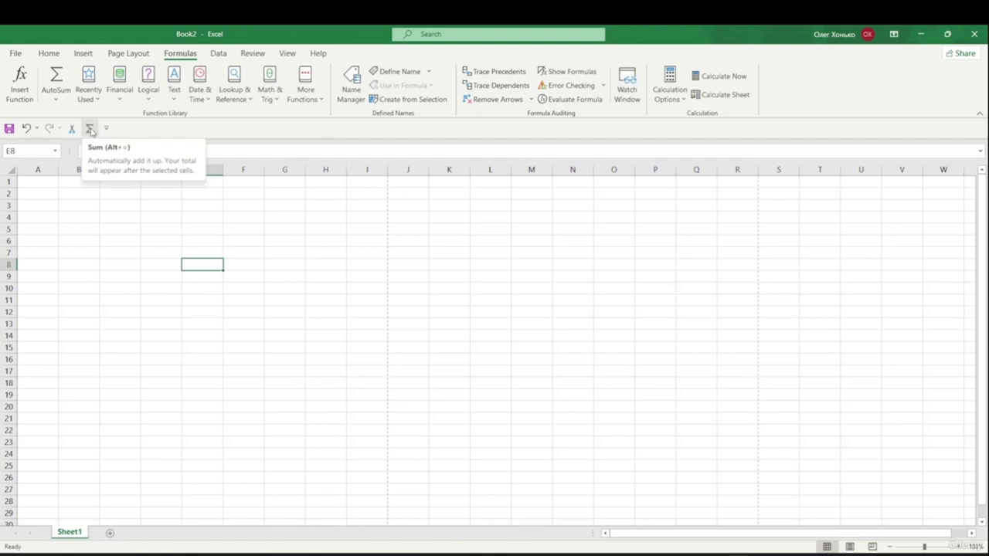
click(106, 128)
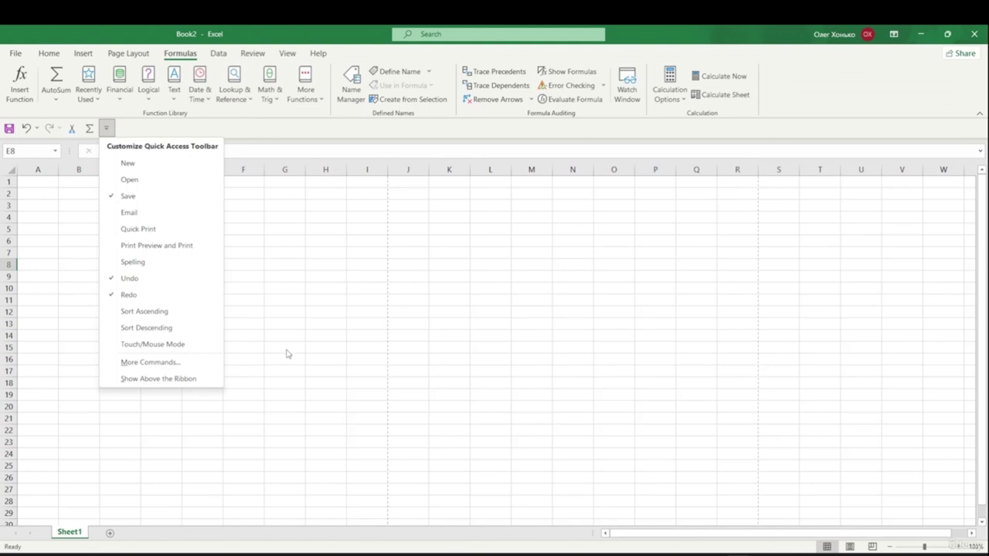
key(Escape)
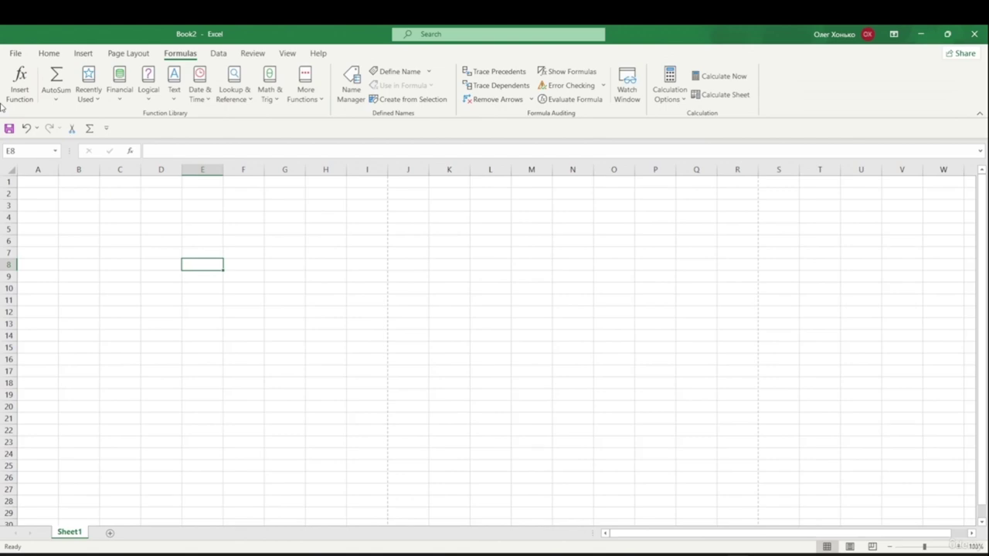
- Open Excel Options from Backstage and go to the Quick Access Toolbar page
click(16, 54)
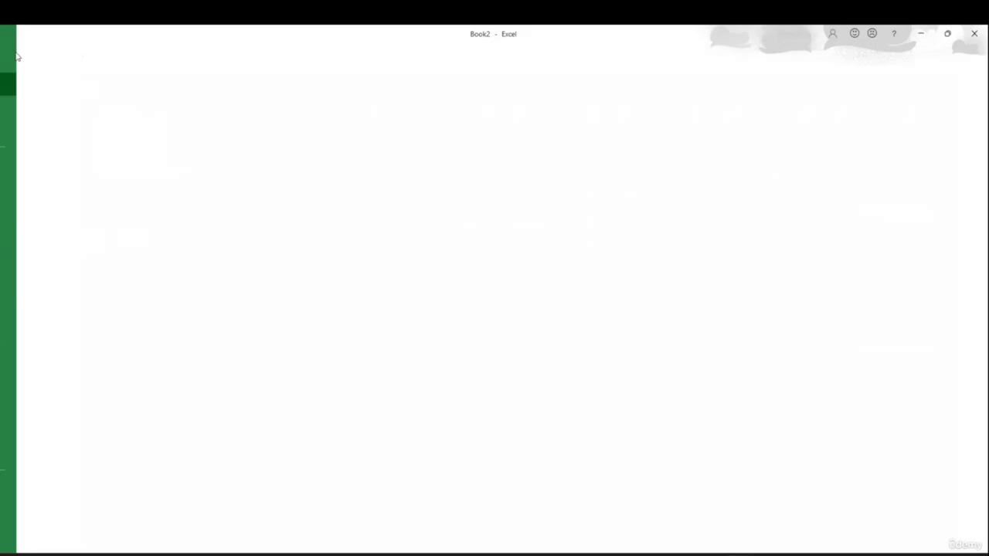
click(48, 532)
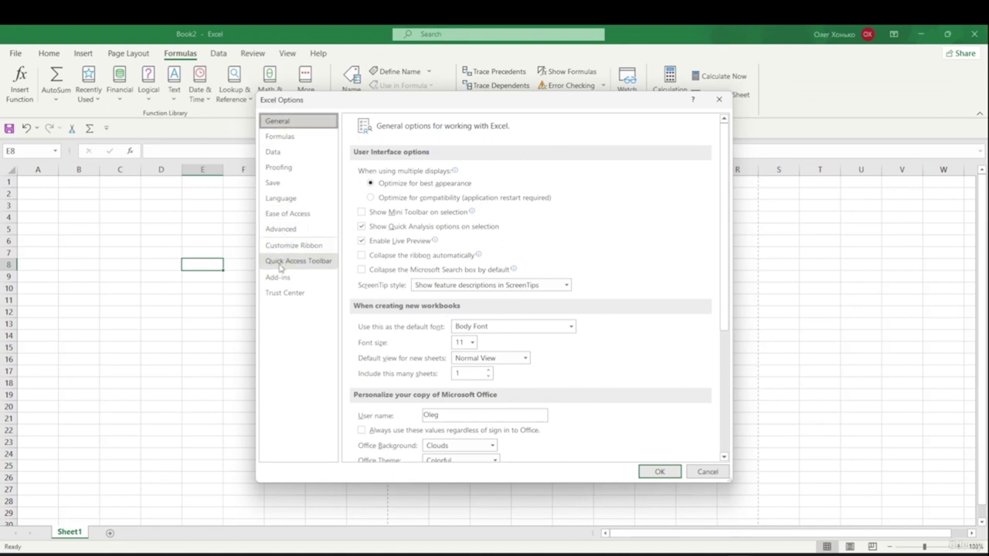
click(321, 264)
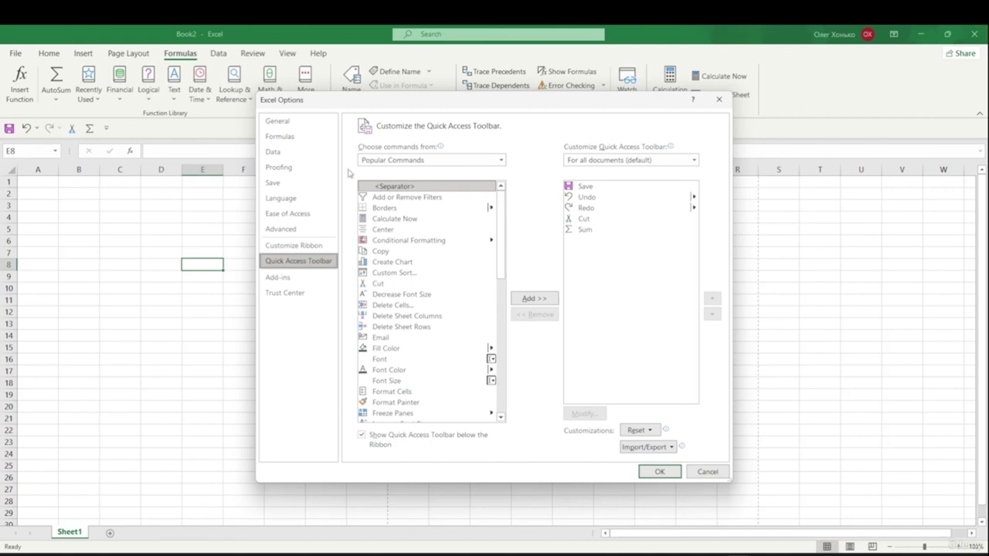
drag(502, 210, 500, 187)
- Switch the command source to All Commands and select 3D Map
click(500, 161)
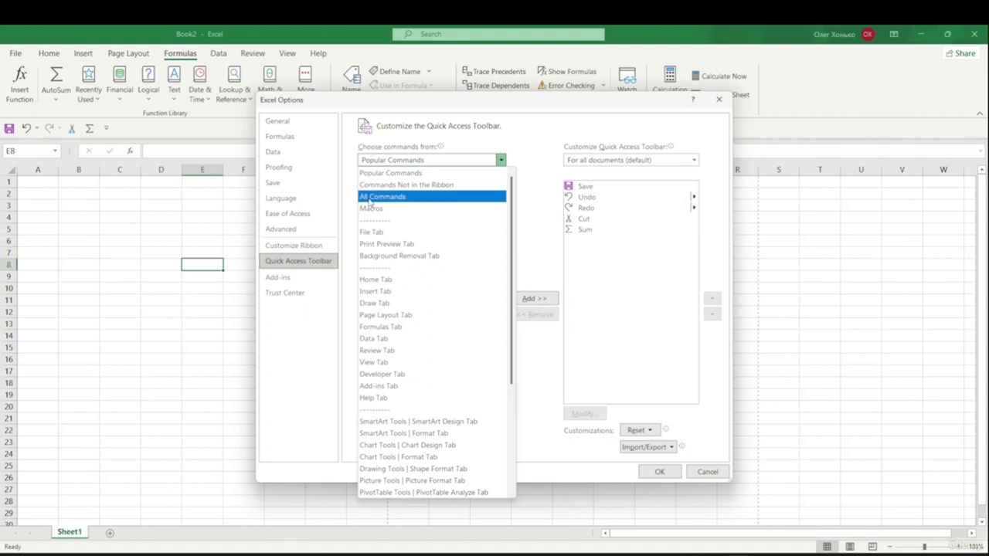
click(394, 198)
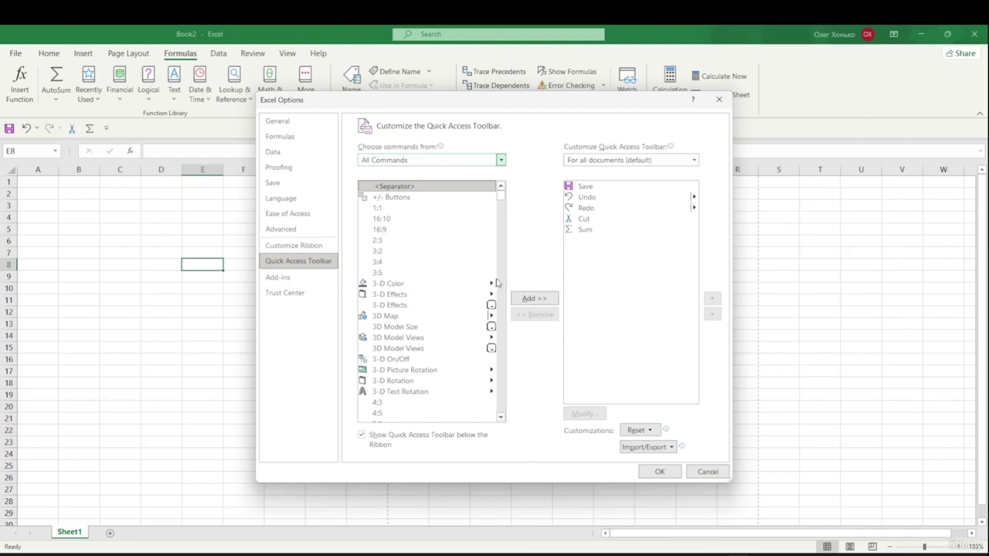
mouse_move(501, 196)
mouse_down()
mouse_move(502, 301)
mouse_move(499, 194)
mouse_up()
click(398, 317)
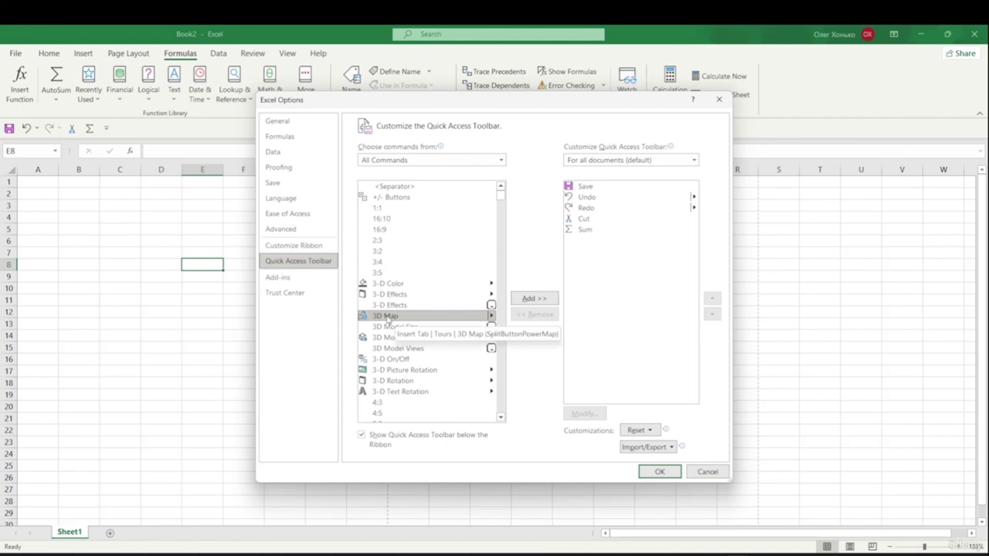
- Append 3D Map and then three separators to the Quick Access Toolbar list
click(530, 300)
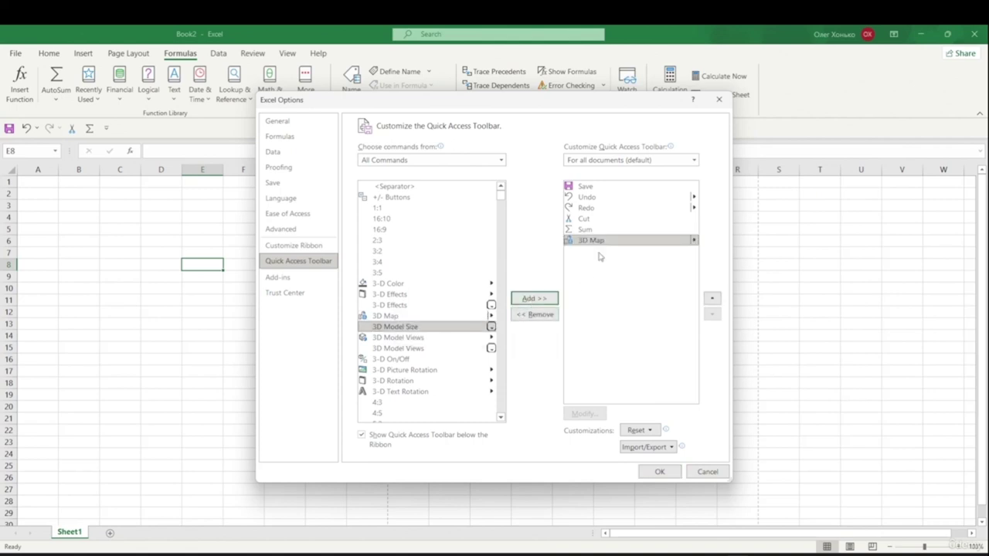
click(386, 189)
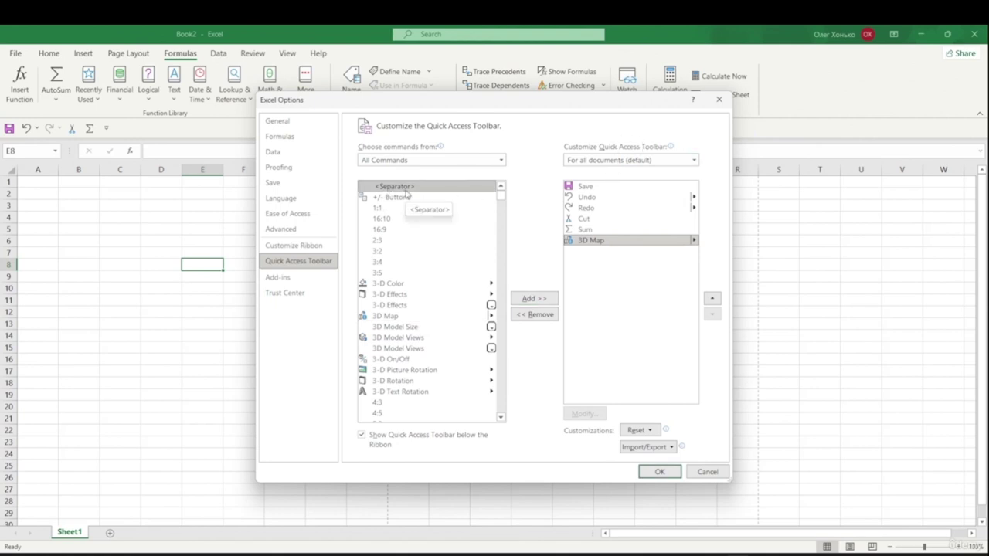
click(531, 301)
click(530, 302)
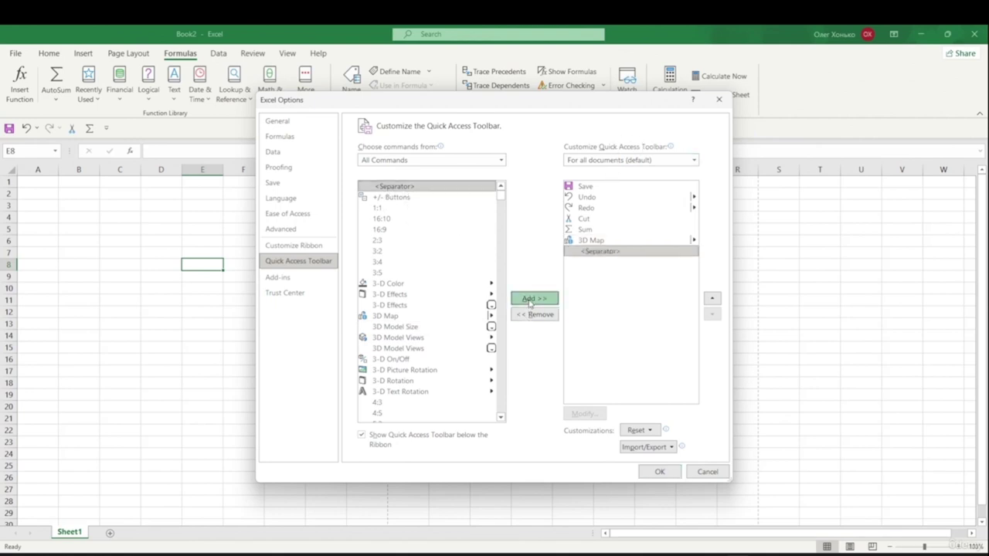
click(549, 301)
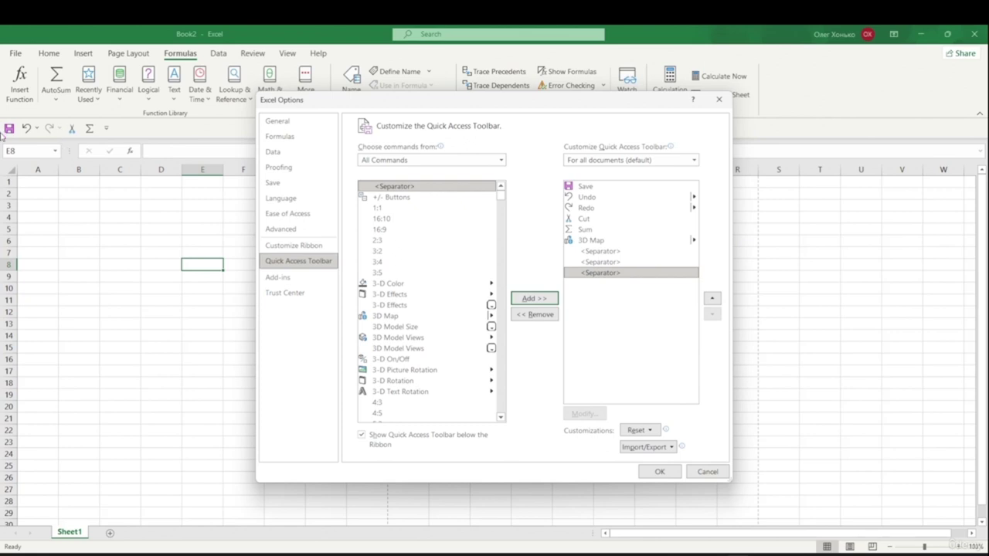
- Move the added separators up so they sit below Redo and below Cut
click(601, 254)
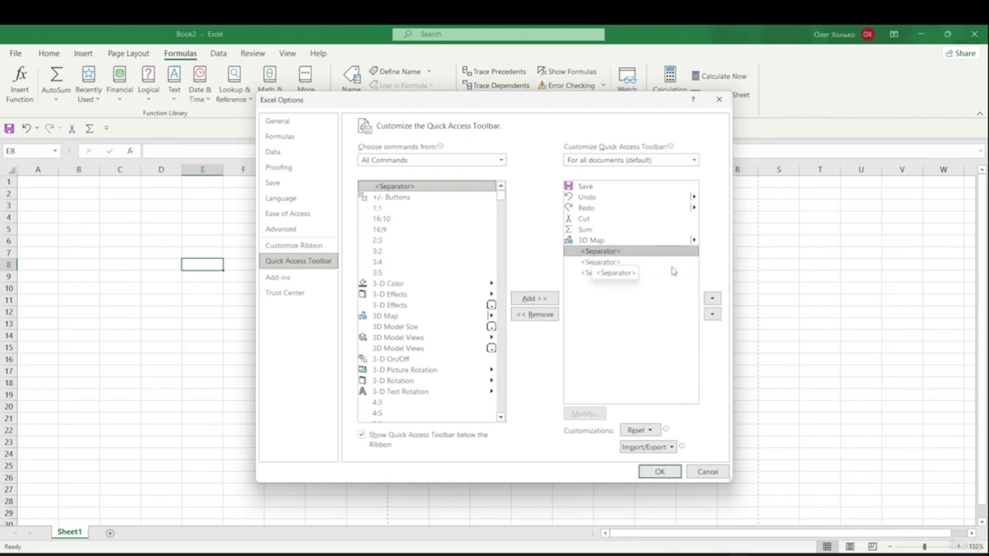
click(714, 299)
click(713, 300)
click(713, 299)
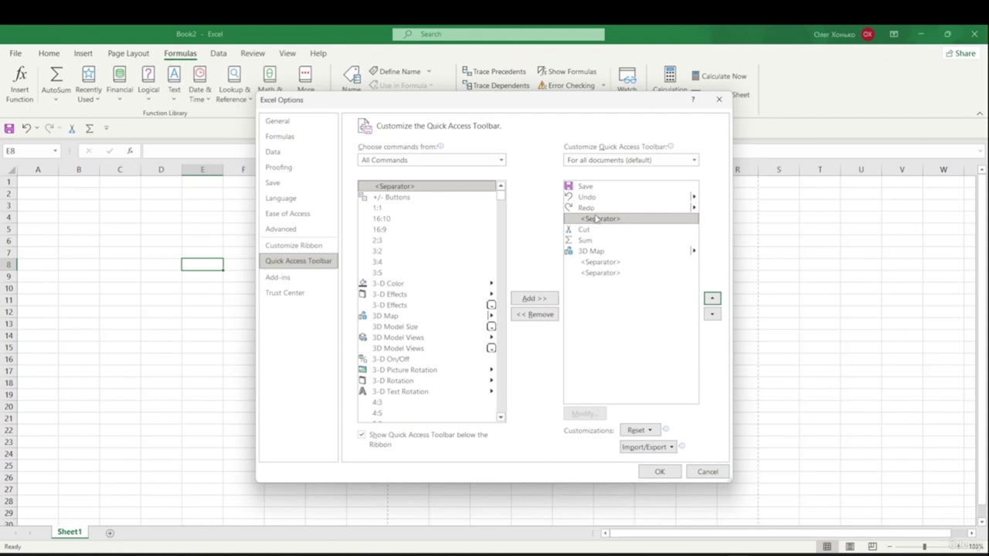
click(622, 264)
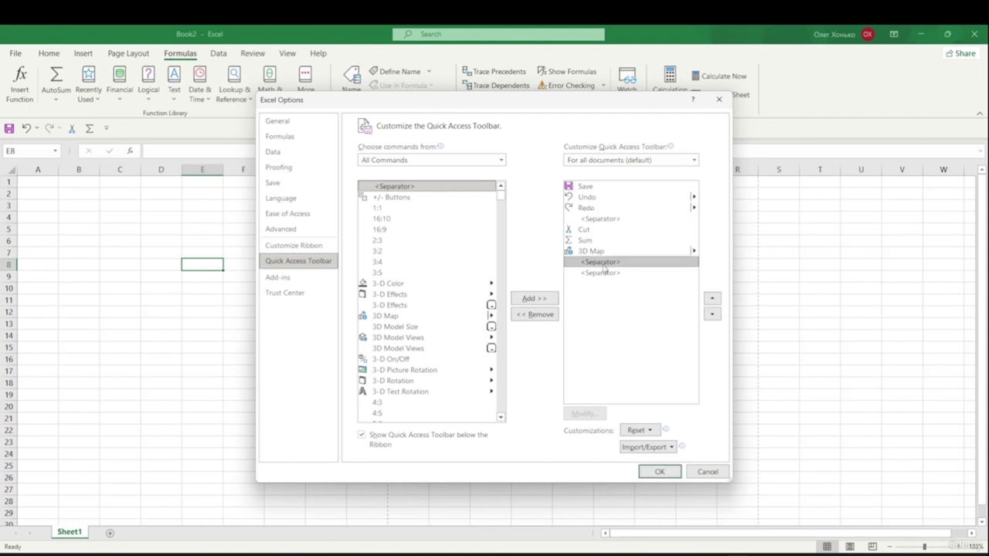
click(713, 300)
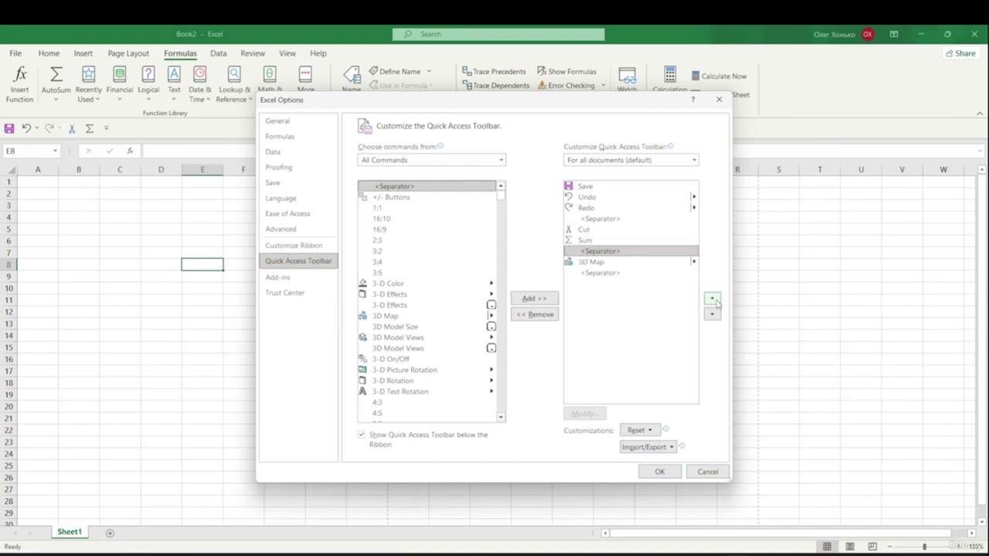
click(714, 300)
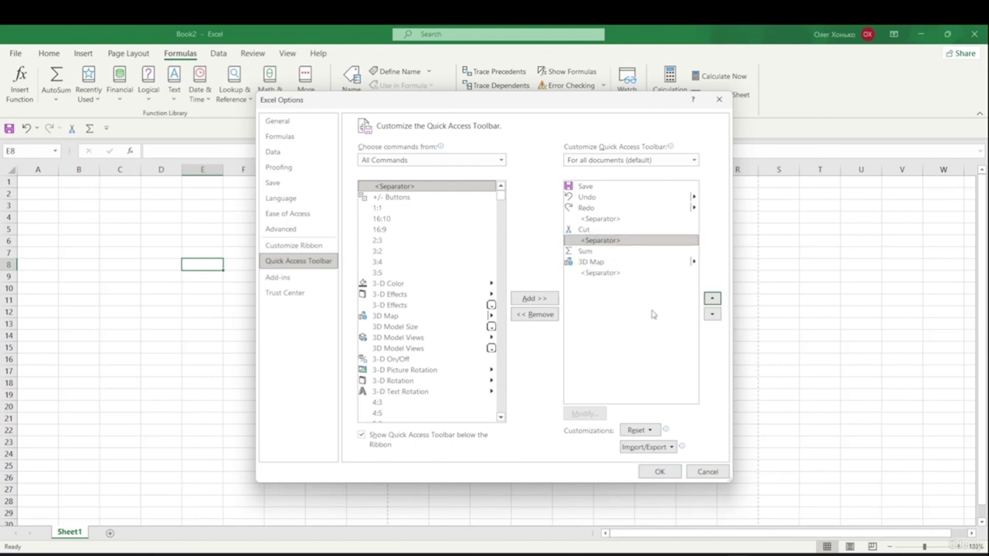
click(613, 279)
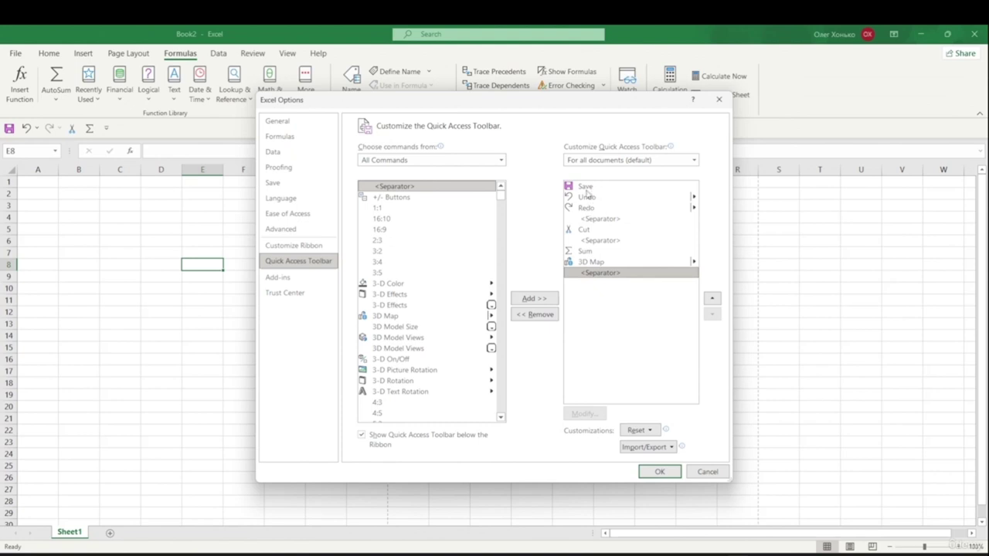
- Move Redo to the top of the Quick Access Toolbar list
click(594, 209)
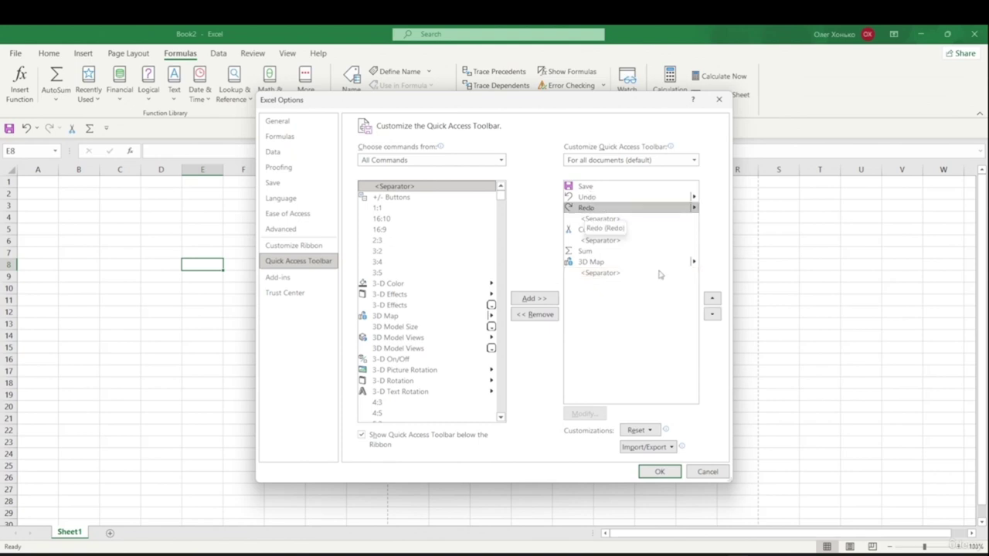
click(715, 300)
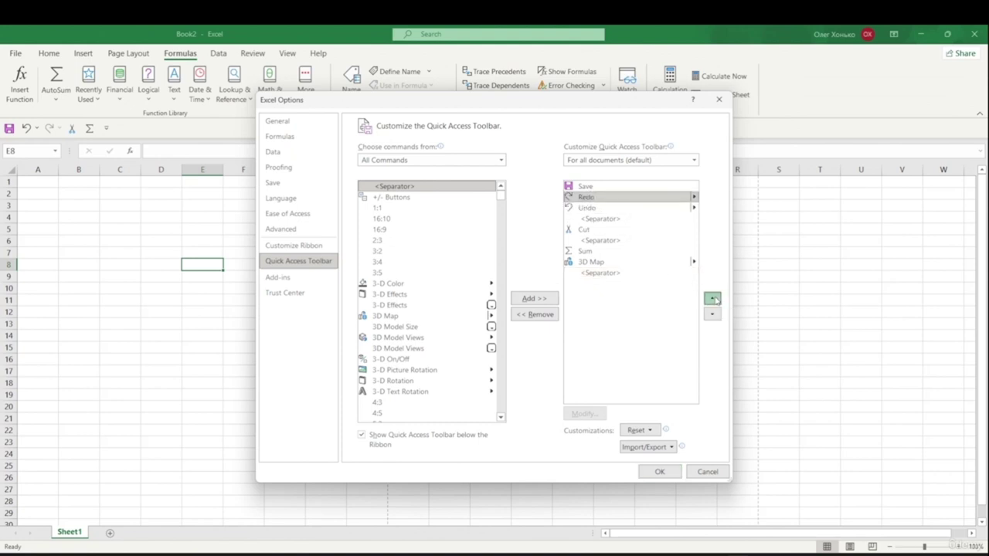
click(715, 299)
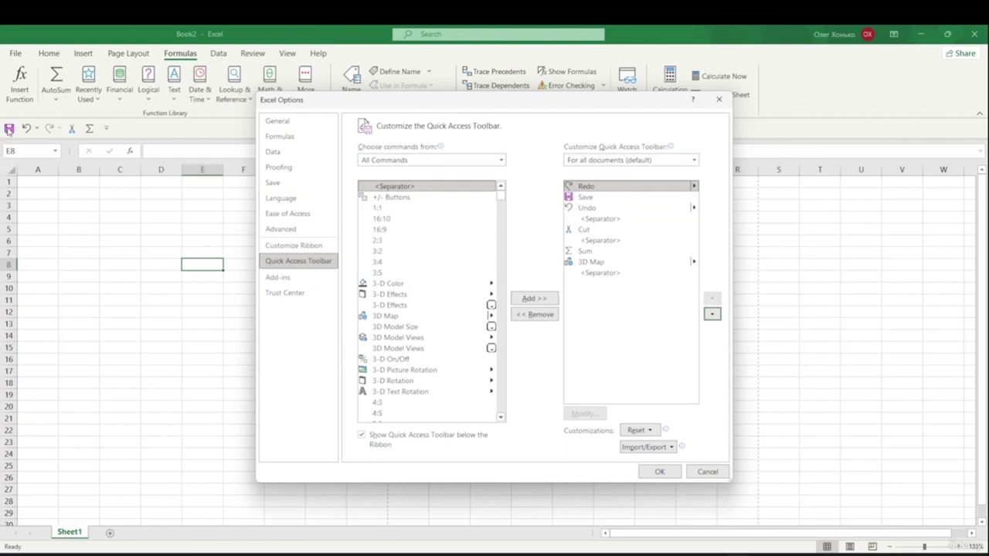
- Confirm Excel Options so the toolbar shows Redo, Save, Undo, Cut, Sum and 3D Map
click(659, 472)
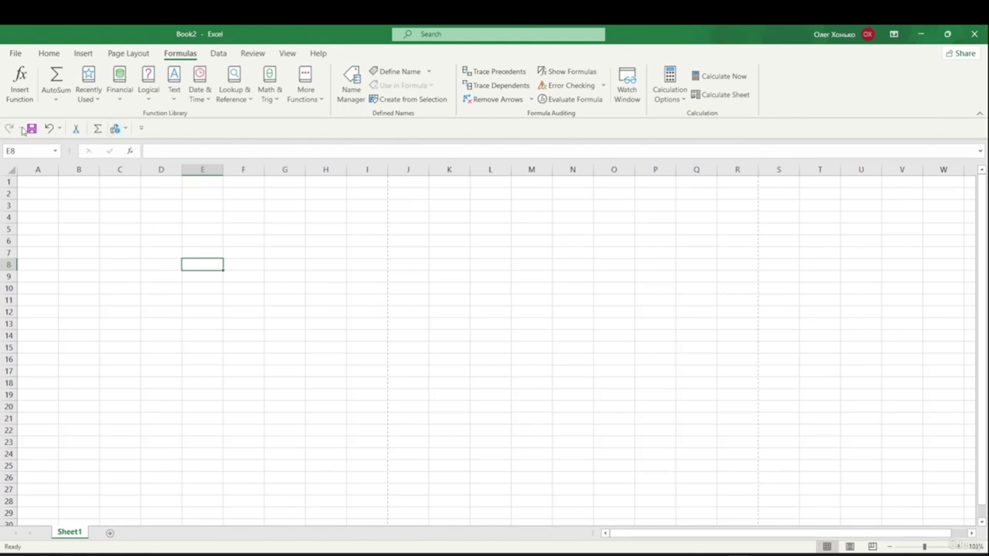
click(141, 128)
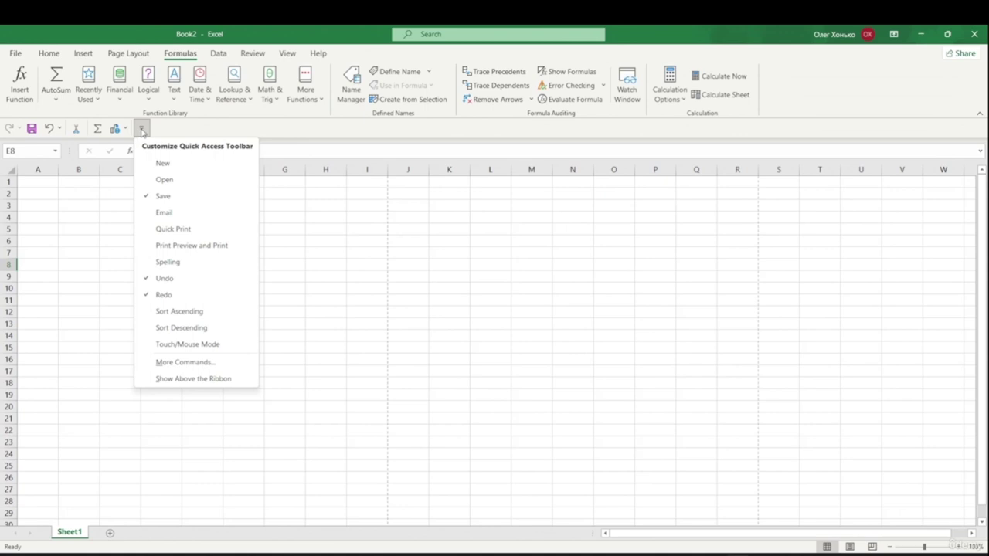
click(33, 209)
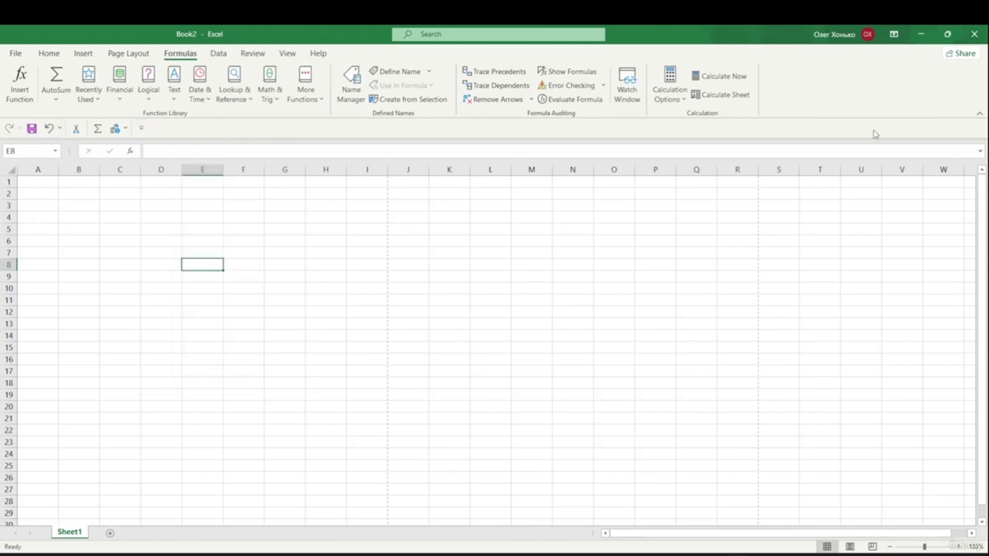
click(17, 54)
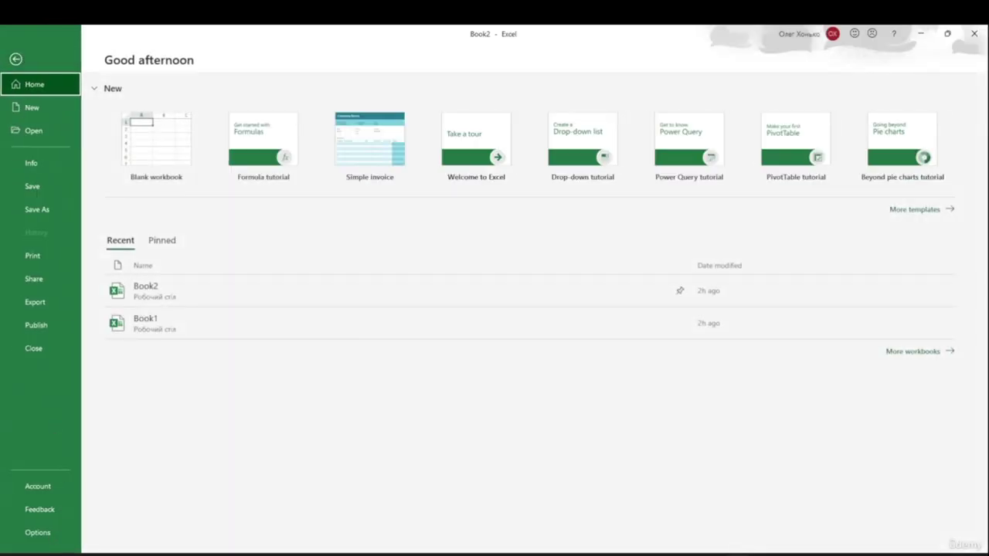
click(28, 532)
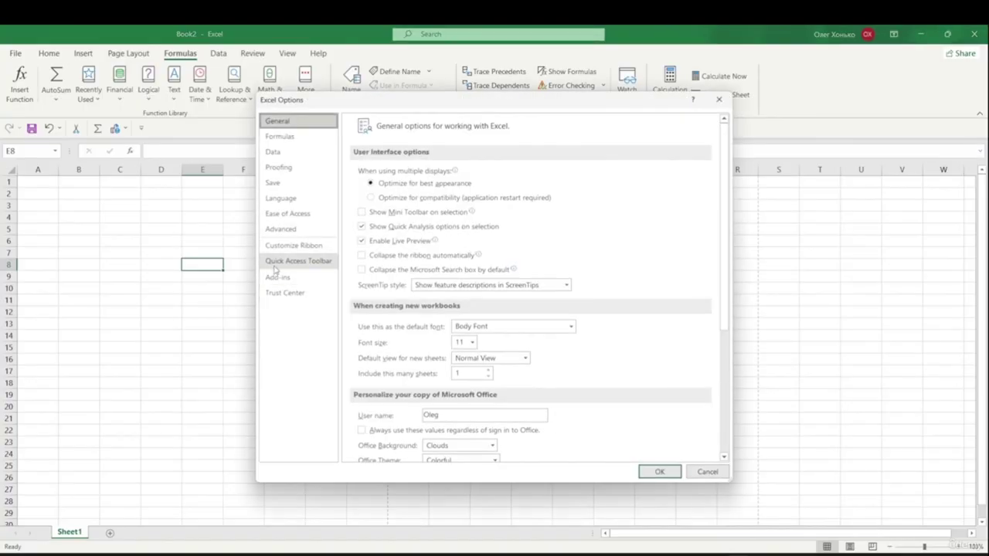
click(304, 264)
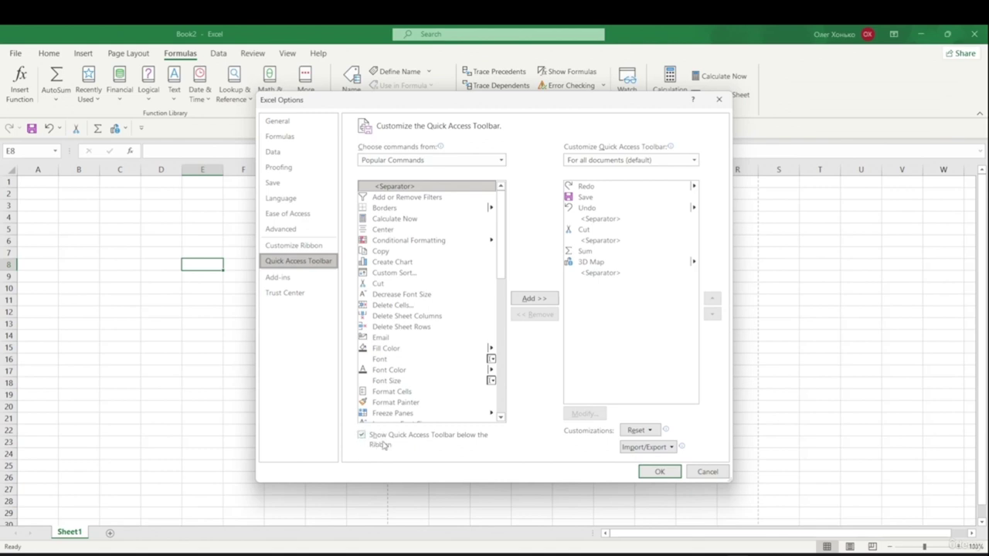
click(361, 435)
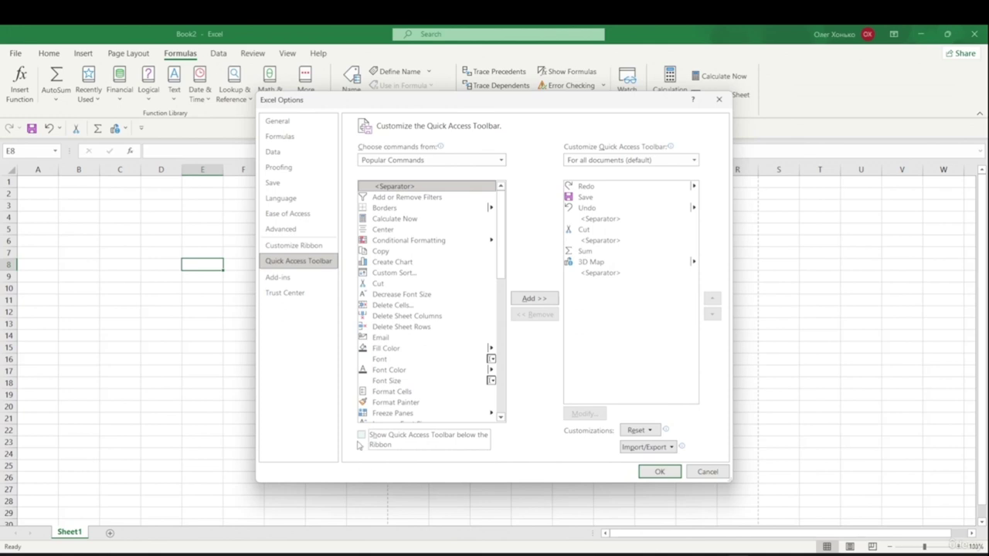
click(647, 473)
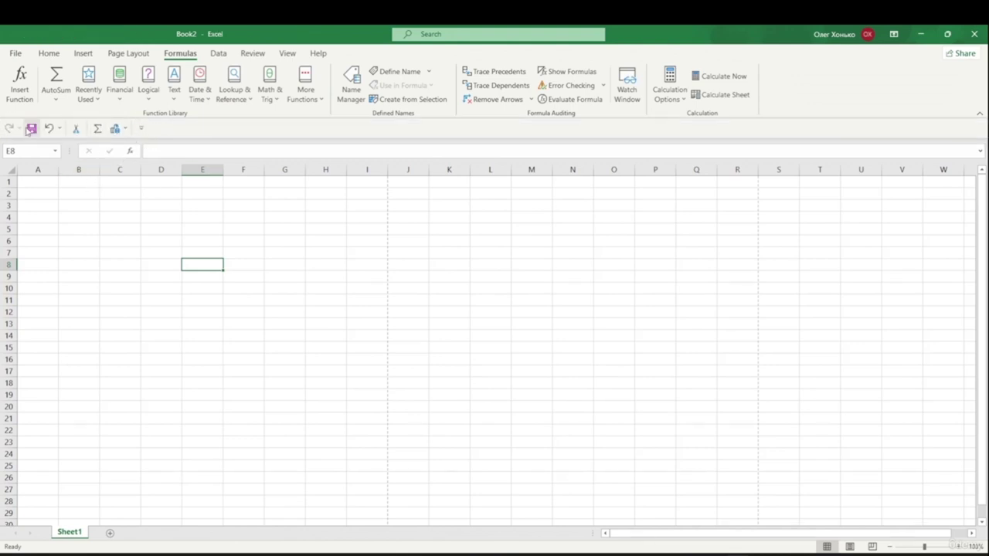
click(15, 54)
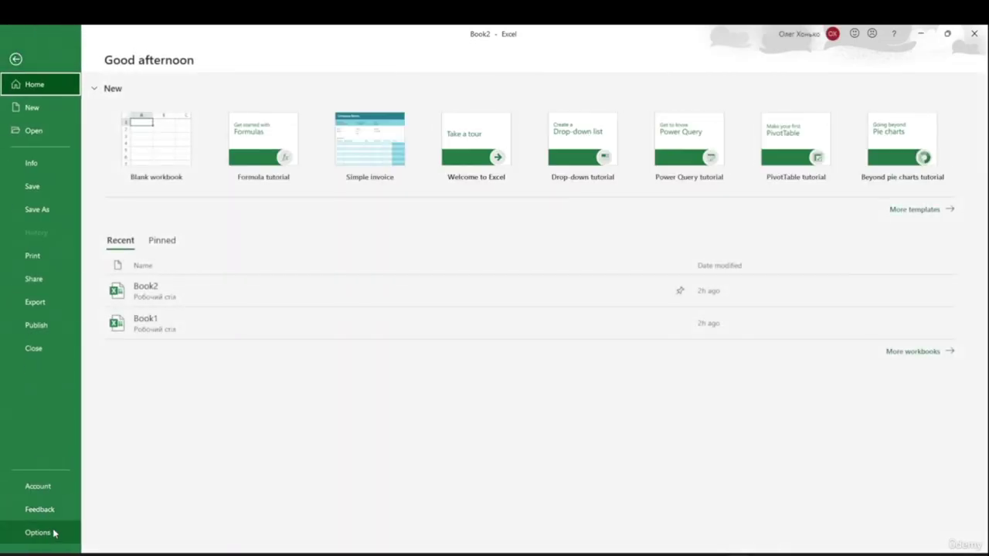
click(54, 532)
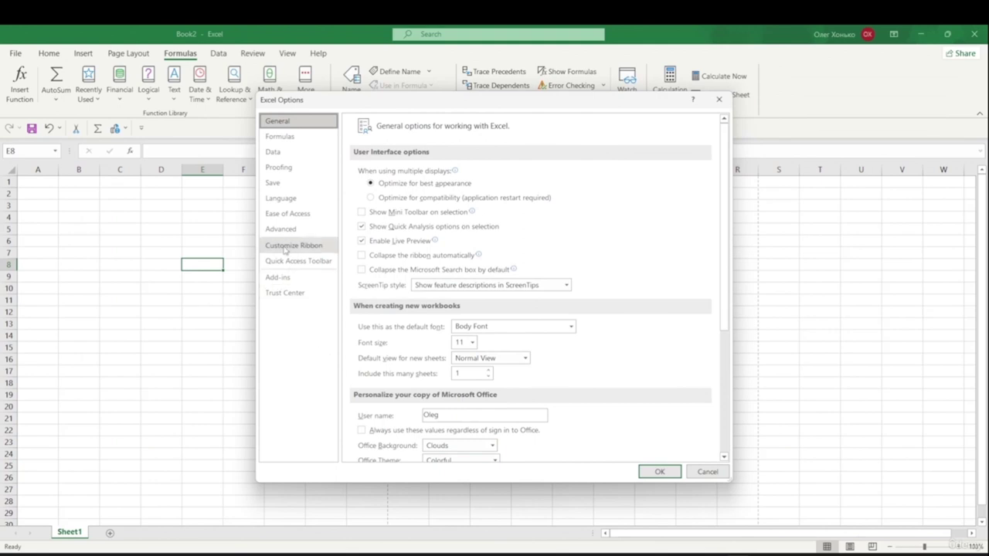
click(292, 263)
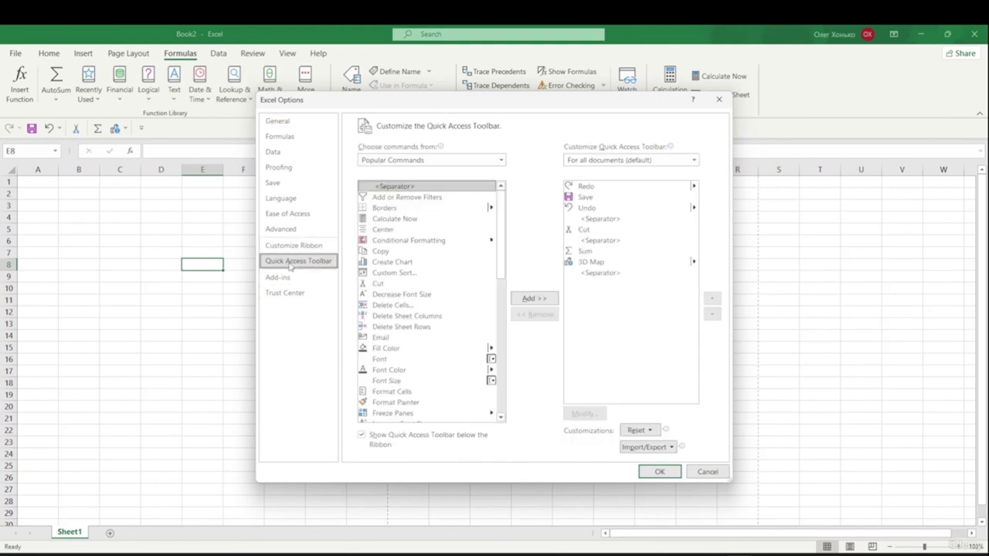
click(653, 431)
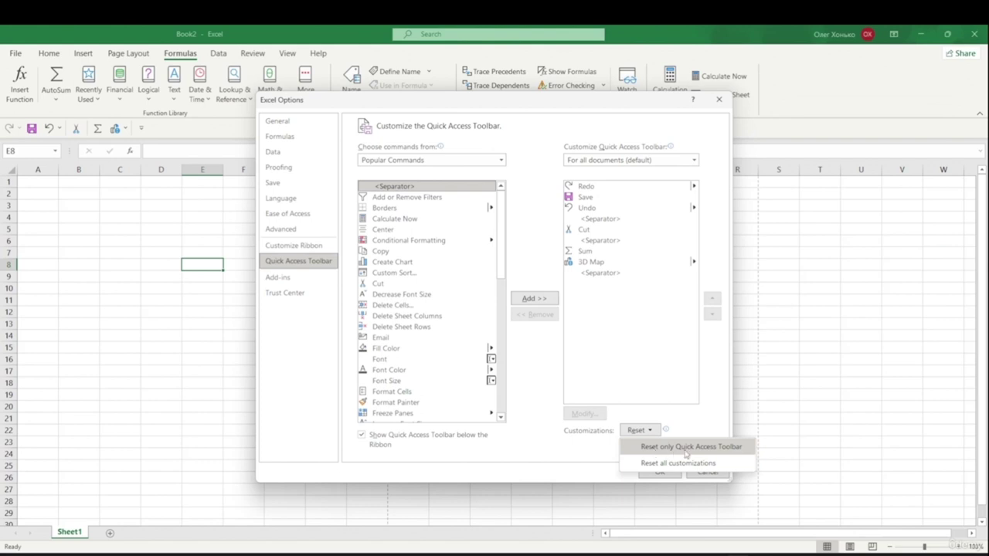
click(712, 425)
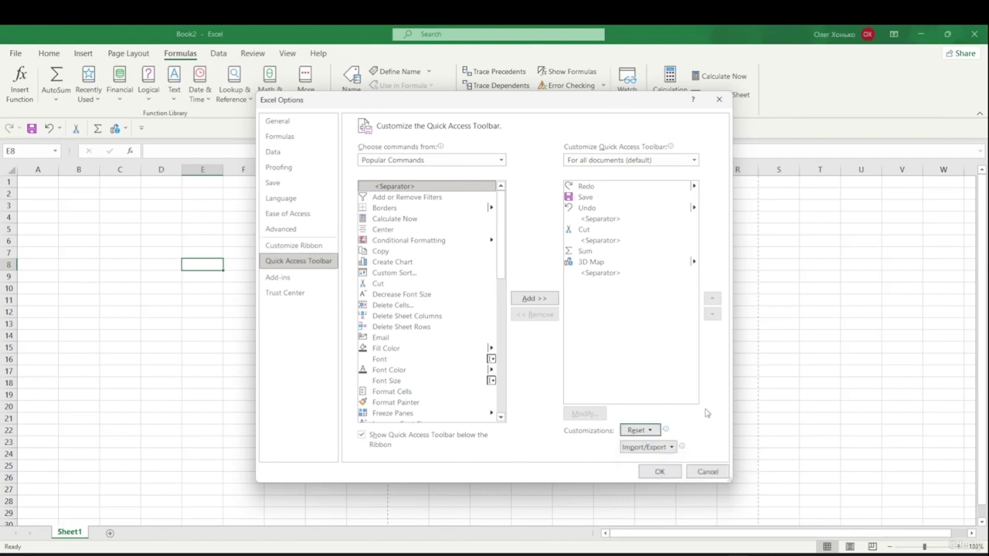
click(707, 472)
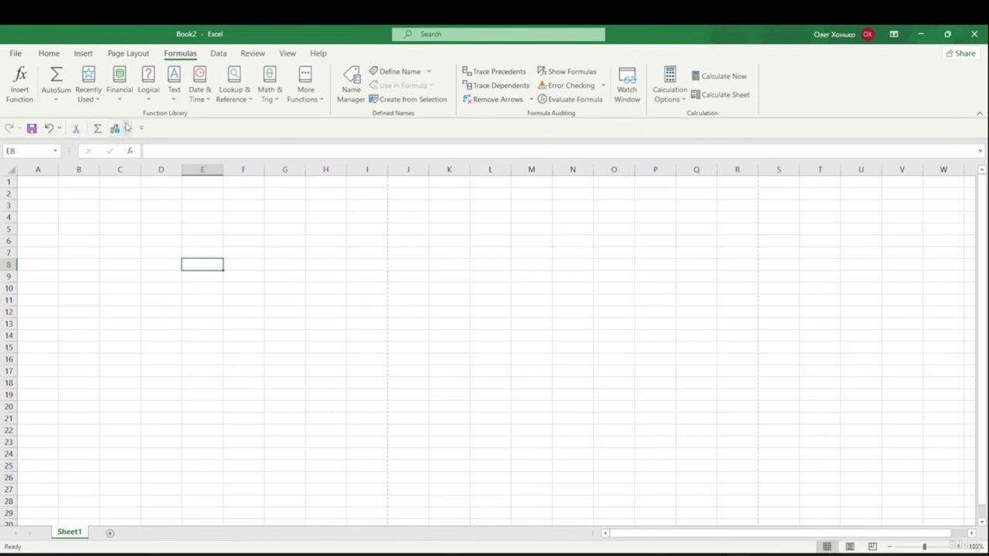
- Remove Cut and its leftover separator from the Quick Access Toolbar
right_click(75, 131)
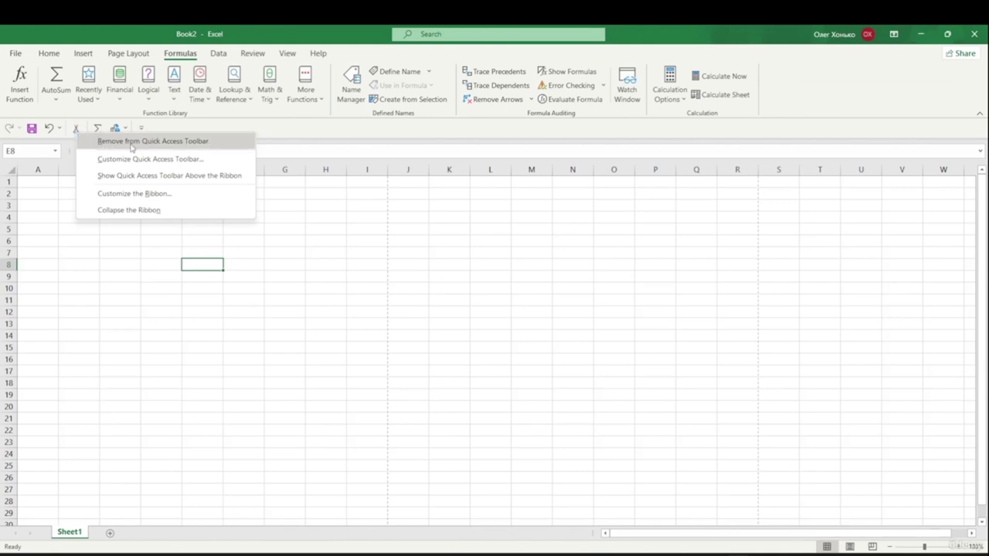
click(157, 141)
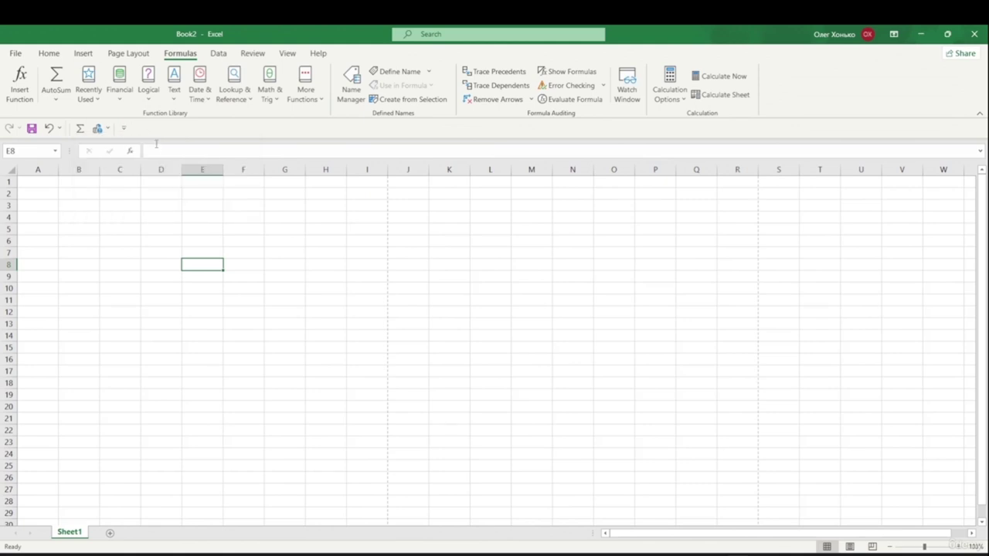
right_click(72, 131)
click(86, 137)
click(121, 129)
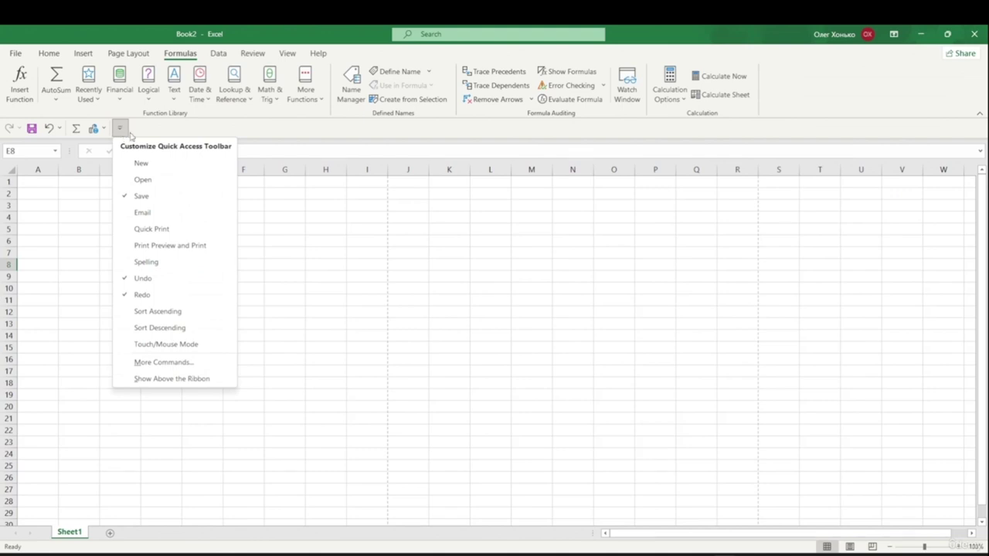
- Add Quick Print from the toolbar dropdown, then browse More Commands and cancel unchanged
click(162, 230)
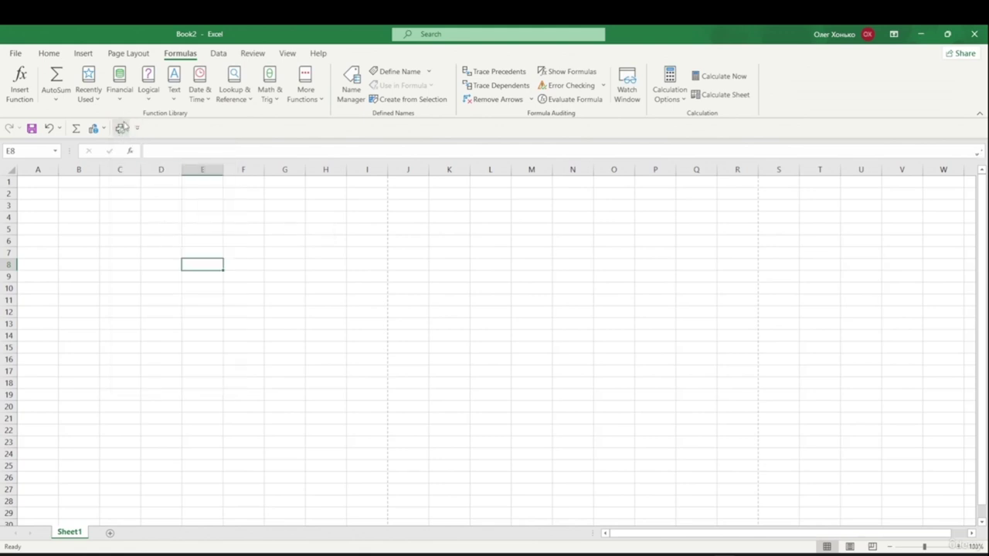
click(136, 128)
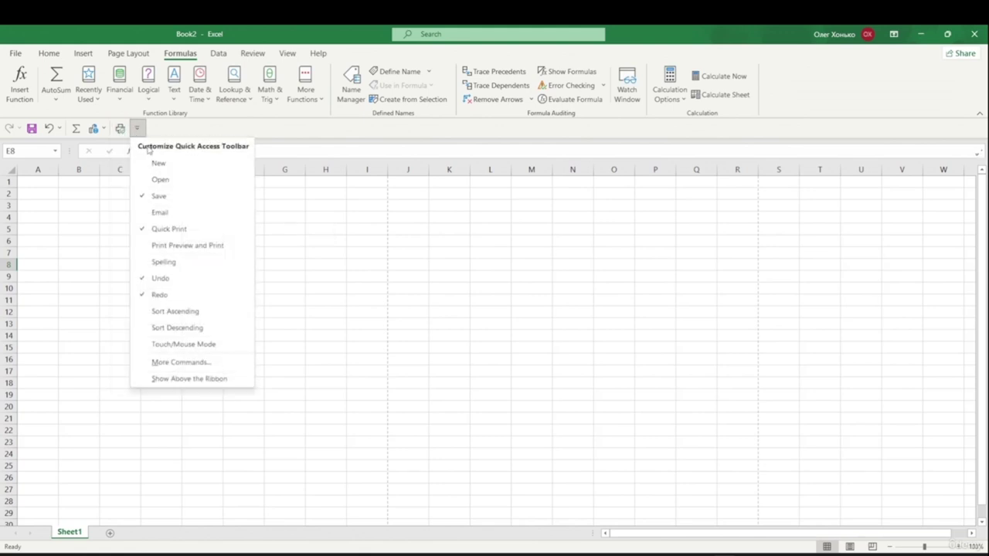
click(201, 360)
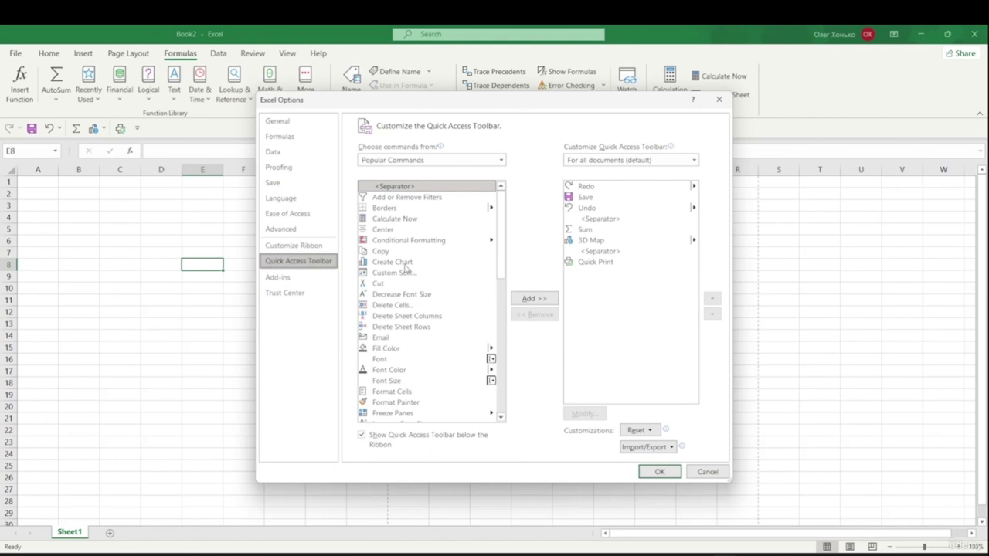
click(392, 223)
click(403, 285)
click(419, 339)
click(414, 389)
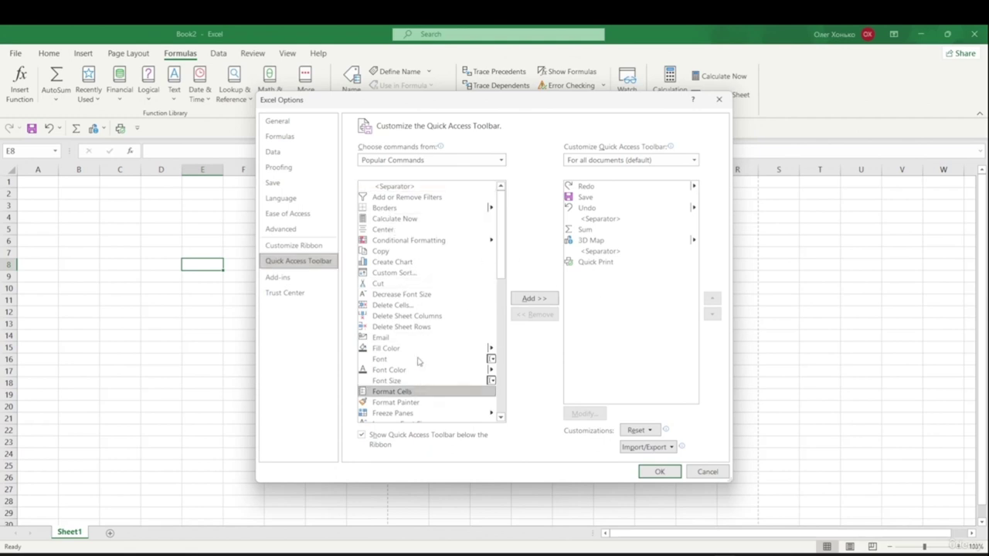
scroll(418, 364, down, 4)
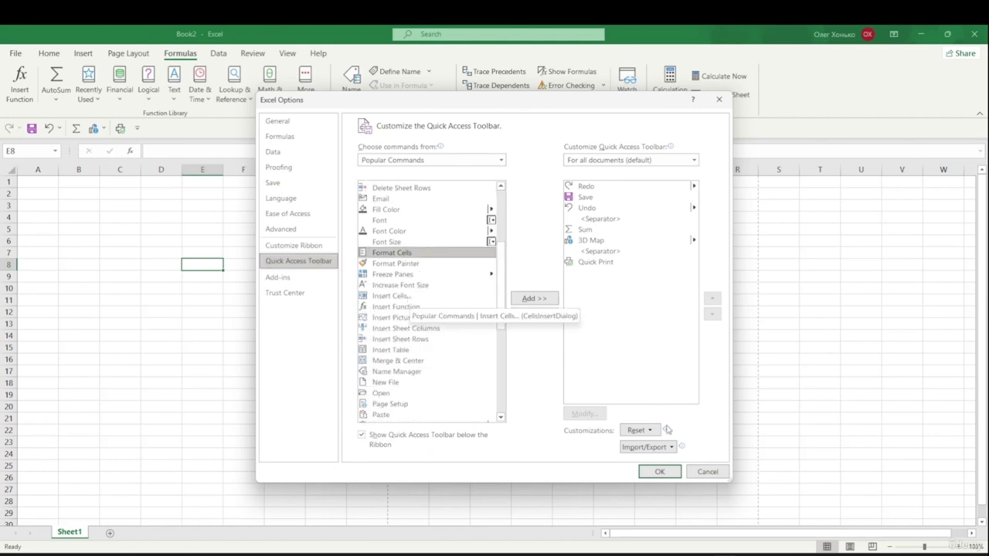
click(707, 472)
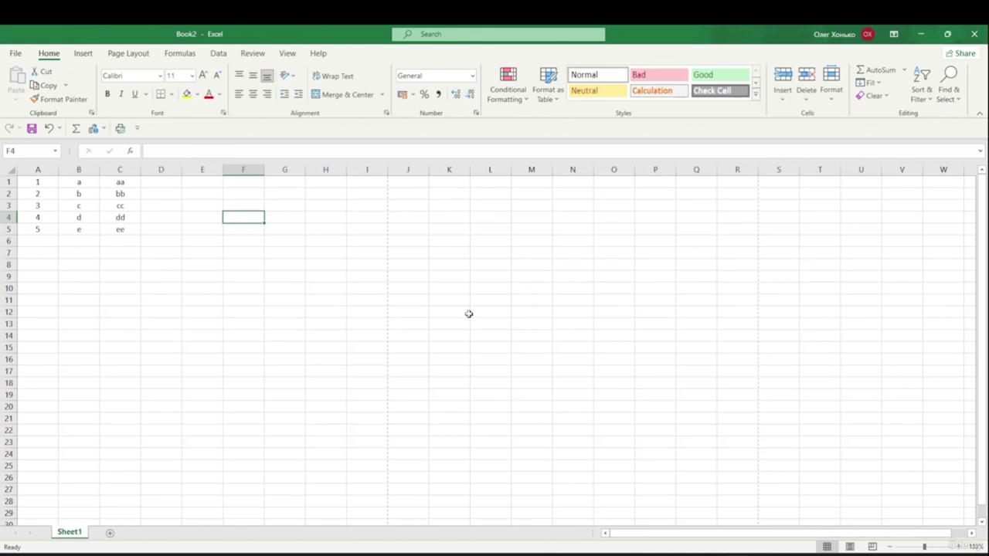
- Close Book2 with Ctrl+W and create a new blank workbook with Ctrl+N
click(16, 52)
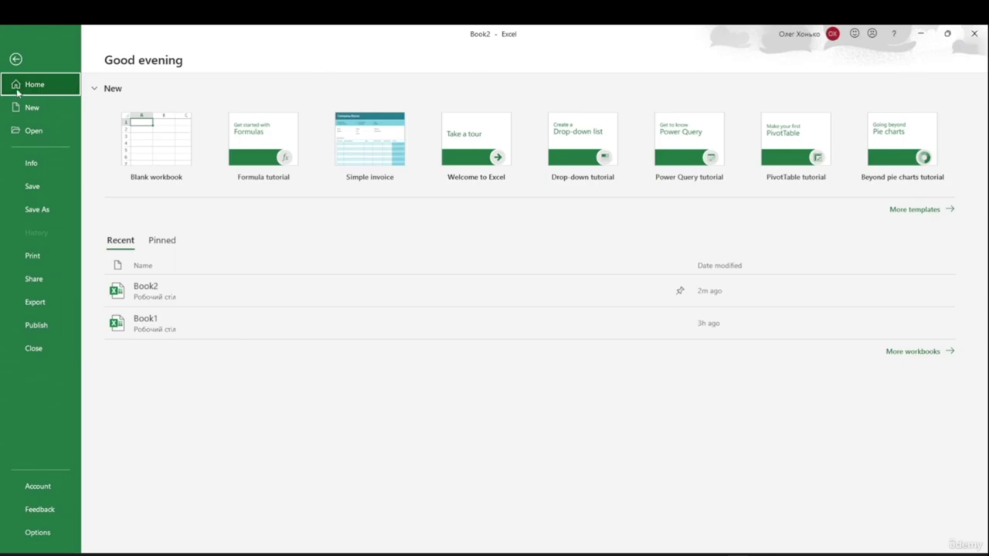
click(16, 59)
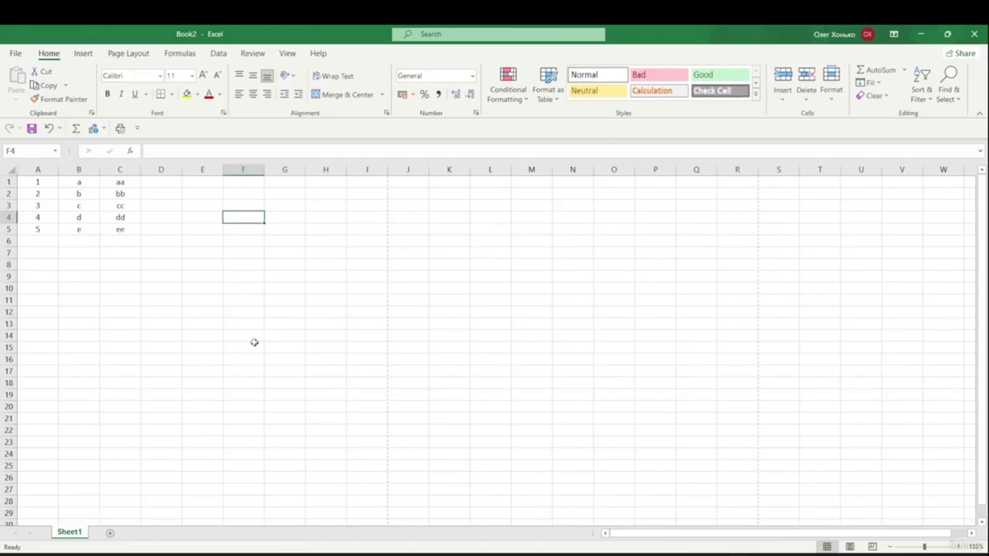
key(ctrl+w)
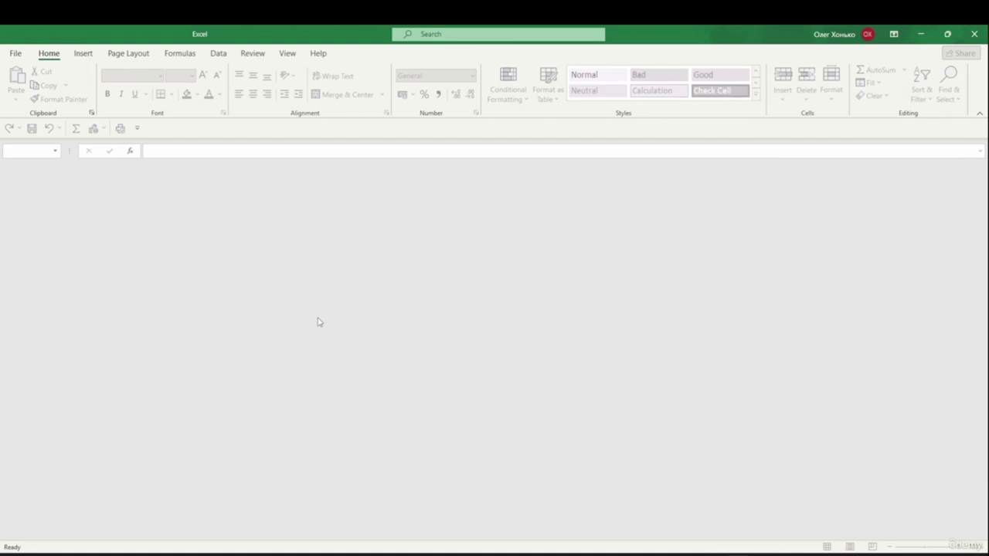
key(ctrl+n)
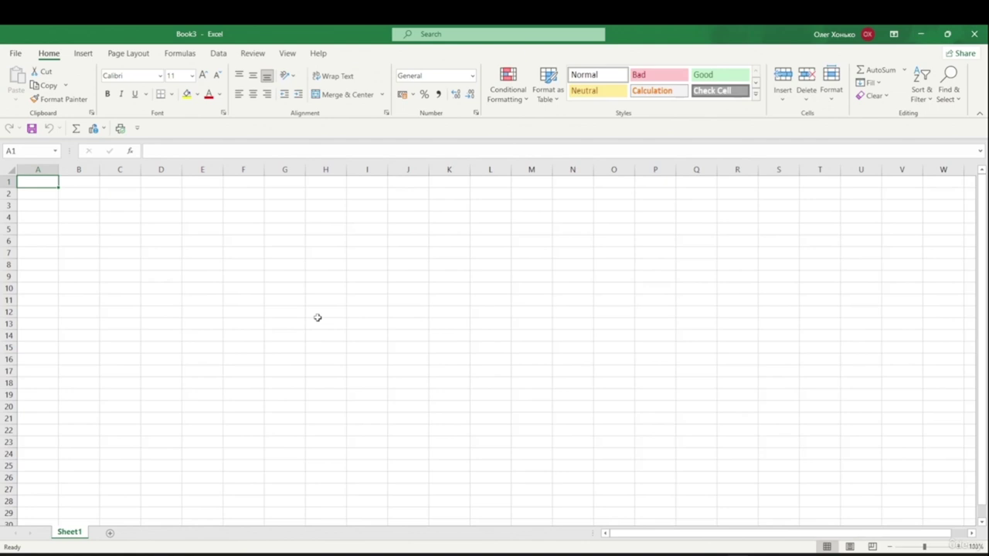
- Start saving Book3 with Ctrl+S, then cancel the save dialog
click(16, 53)
click(14, 58)
key(ctrl+s)
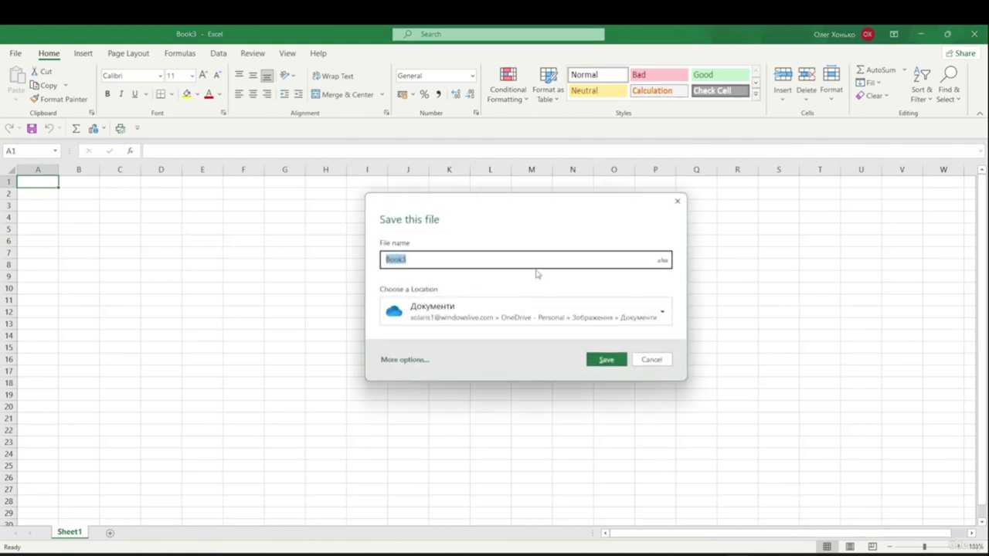
click(652, 360)
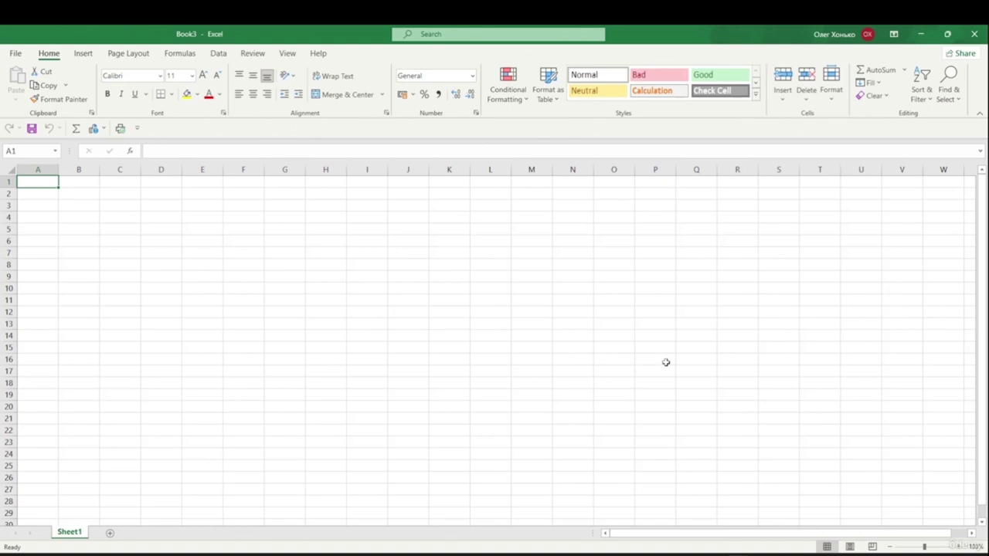
- Open the pinned Book2 from the Recent list via Ctrl+O
click(14, 53)
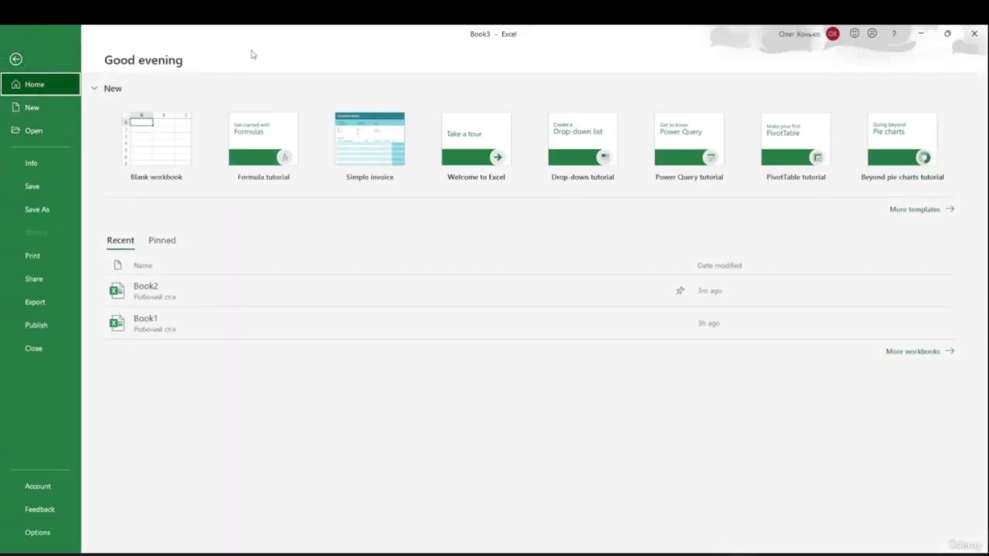
click(19, 62)
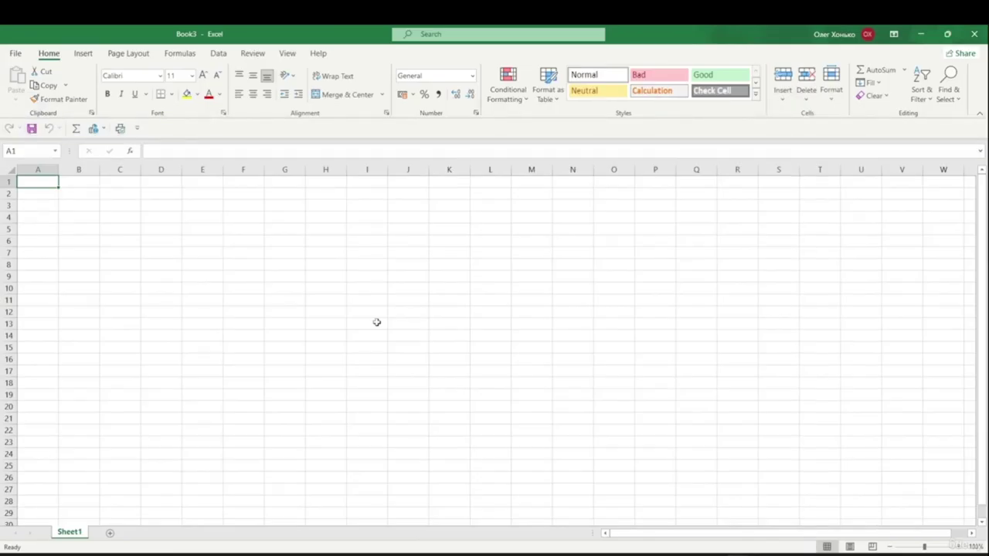
key(ctrl+o)
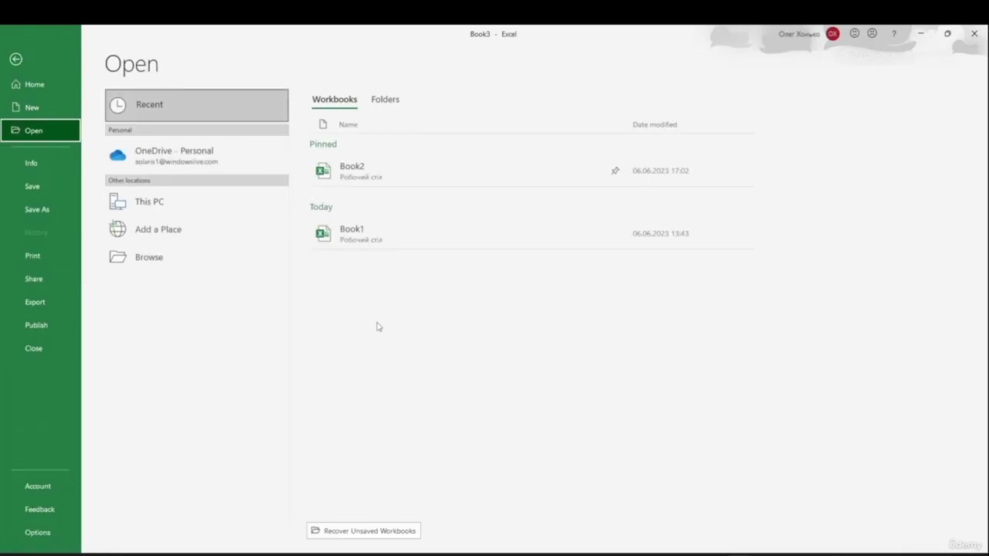
click(340, 176)
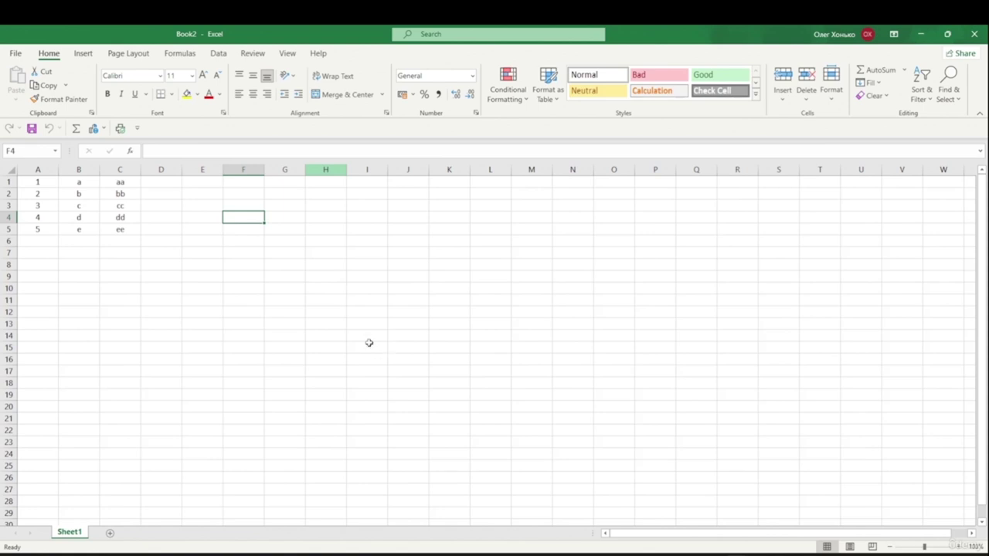
- Format 'aa' in cell C1 bold and underlined, turning italic on and back off
click(124, 181)
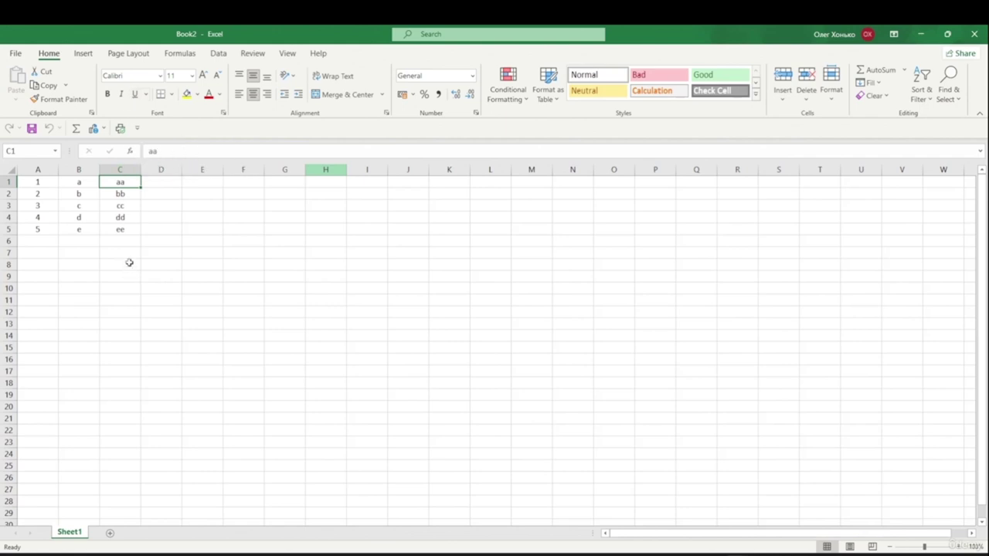
key(ctrl+b)
key(ctrl+i)
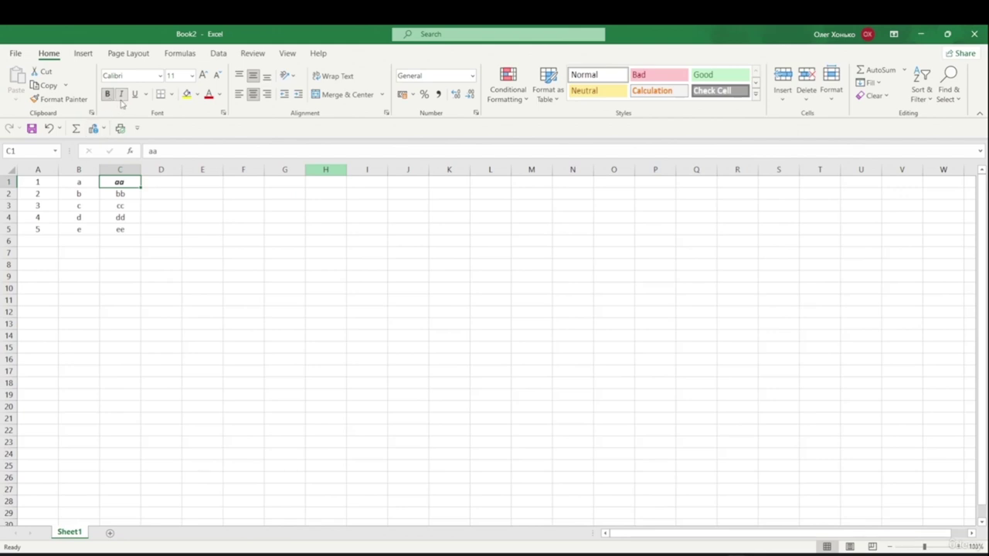
key(ctrl+u)
key(ctrl+i)
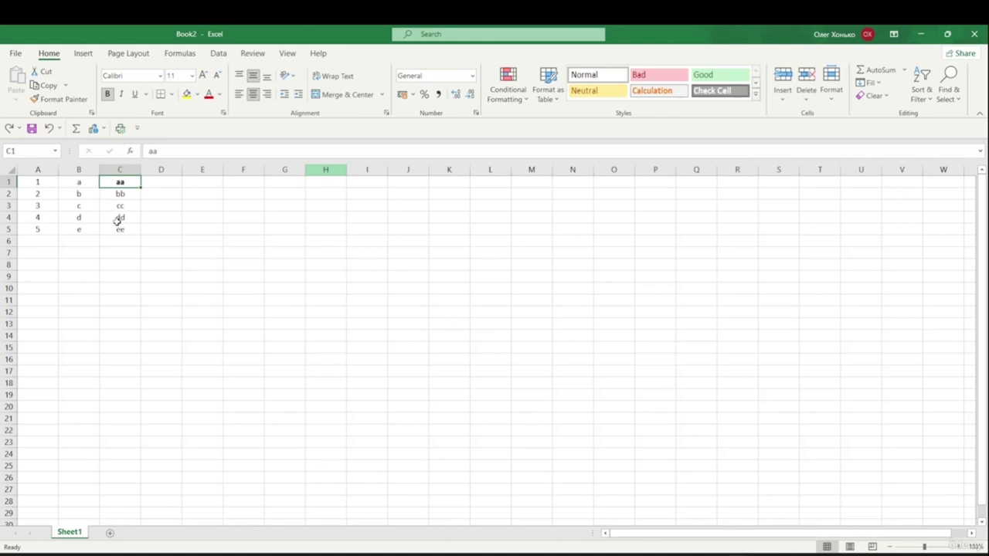
- Copy the 'aa' value from C1, check the Clipboard pane, and select H5 as the destination
key(ctrl+c)
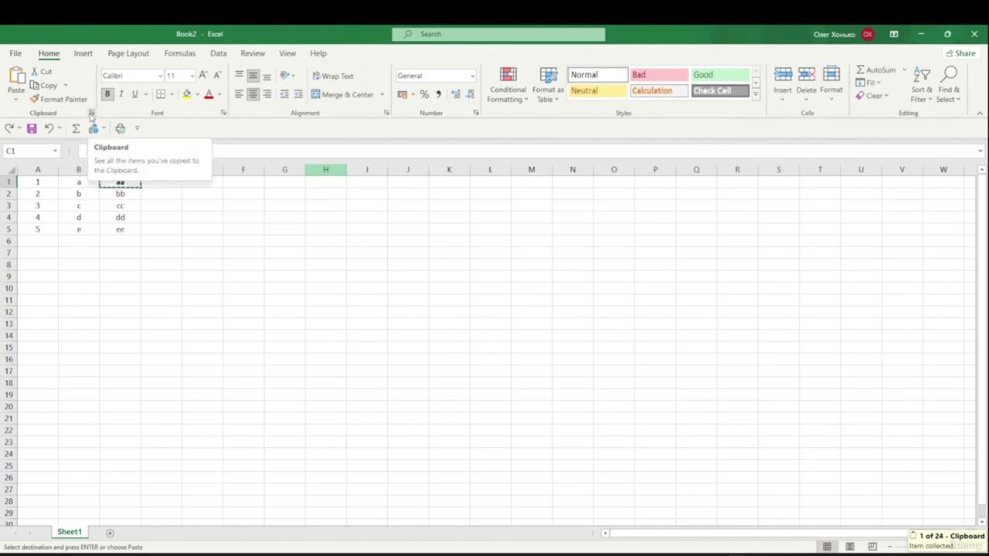
click(92, 113)
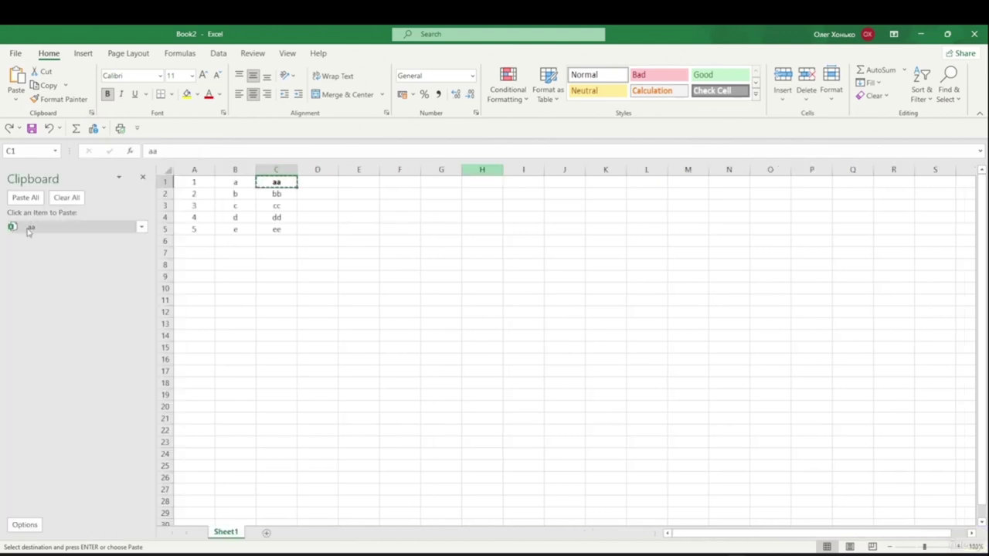
click(143, 177)
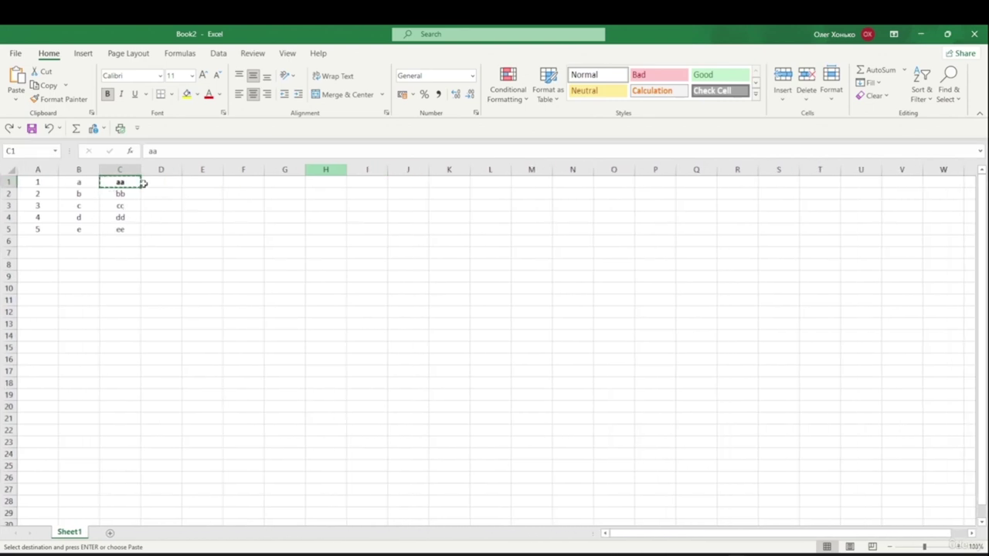
click(320, 227)
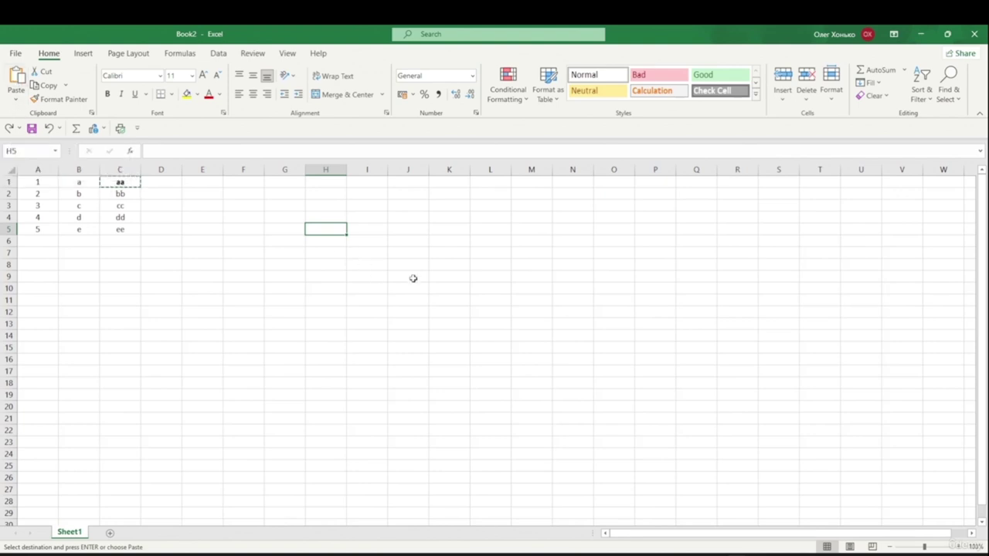
- Paste 'aa' into H5, then cut it from H5 and move it to K9
key(ctrl+v)
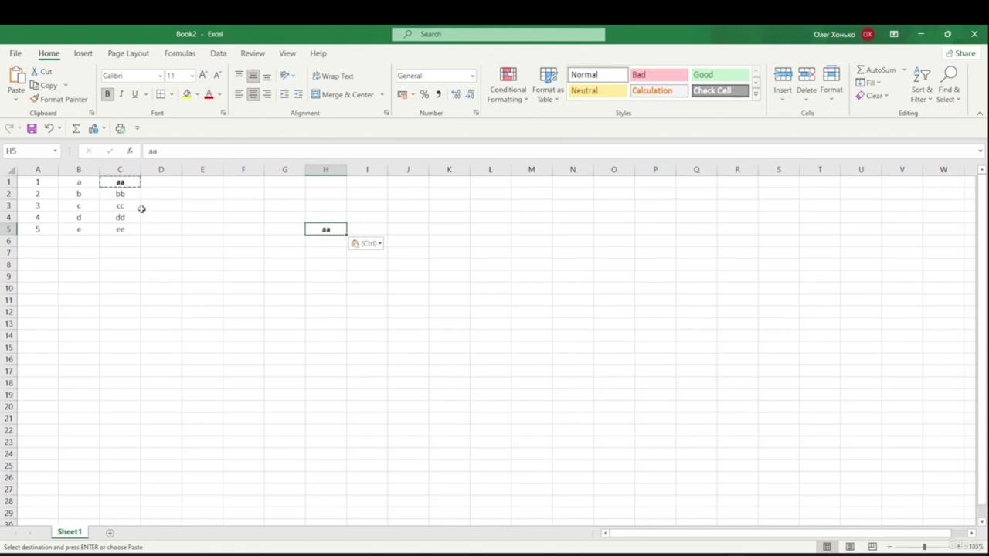
key(Escape)
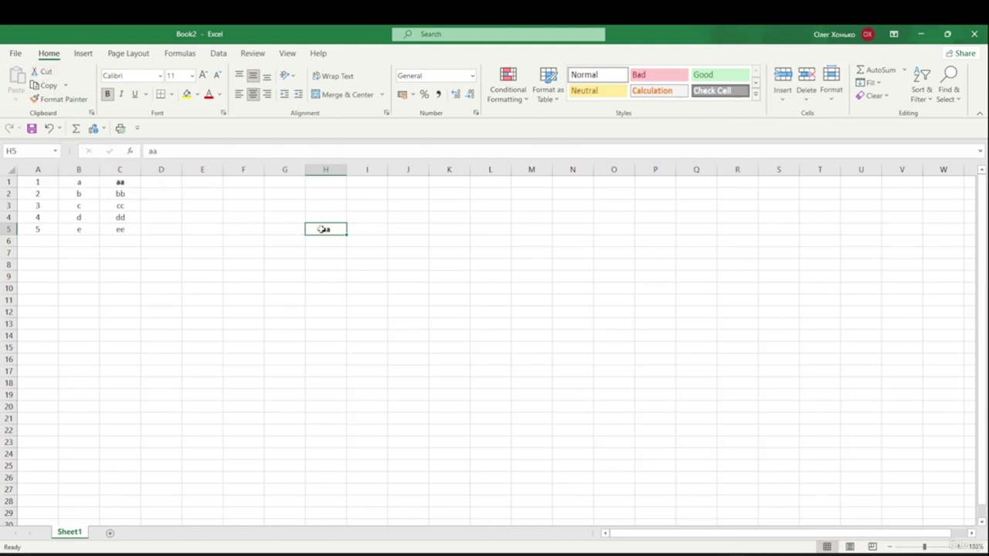
key(ctrl+x)
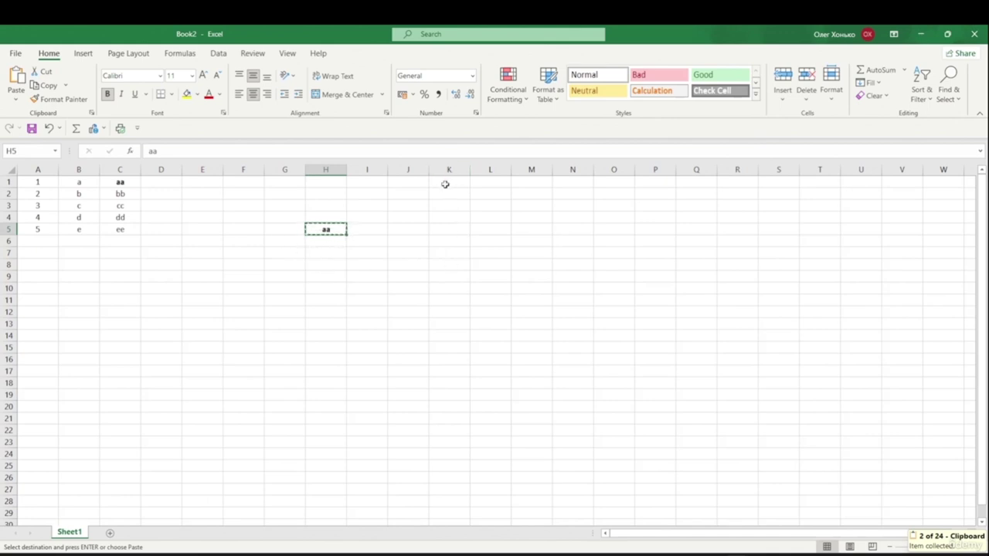
click(440, 276)
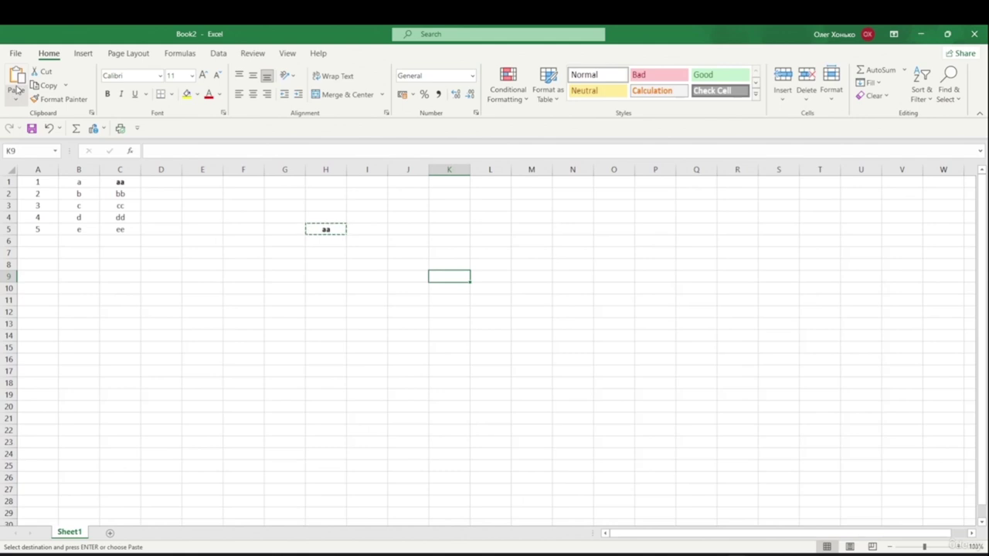
key(ctrl+v)
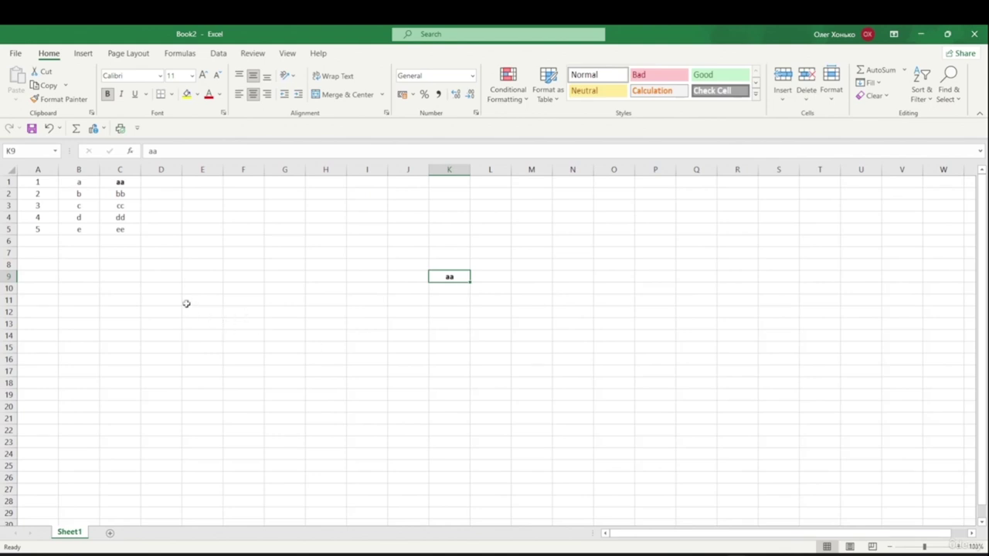
click(42, 184)
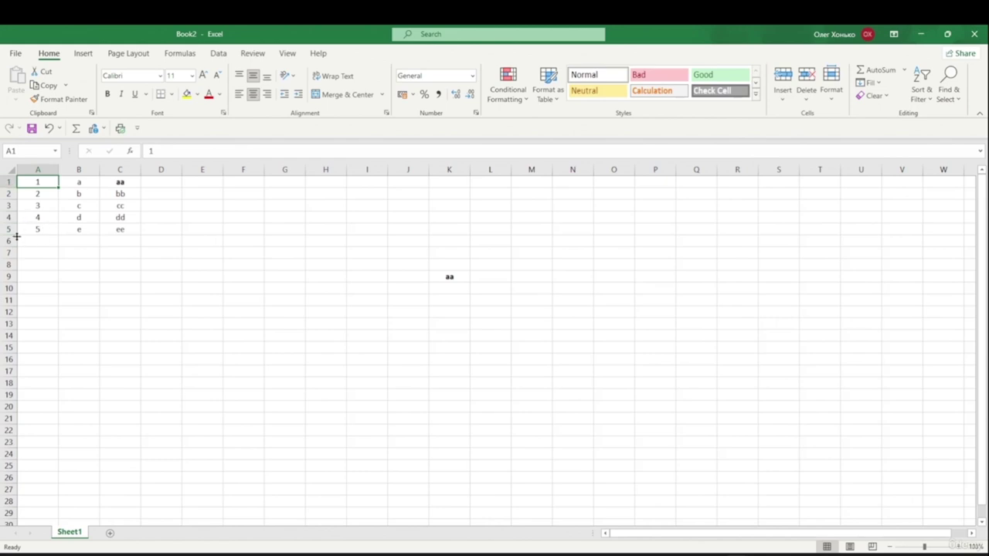
scroll(21, 231, down, 10)
scroll(3, 461, up, 3)
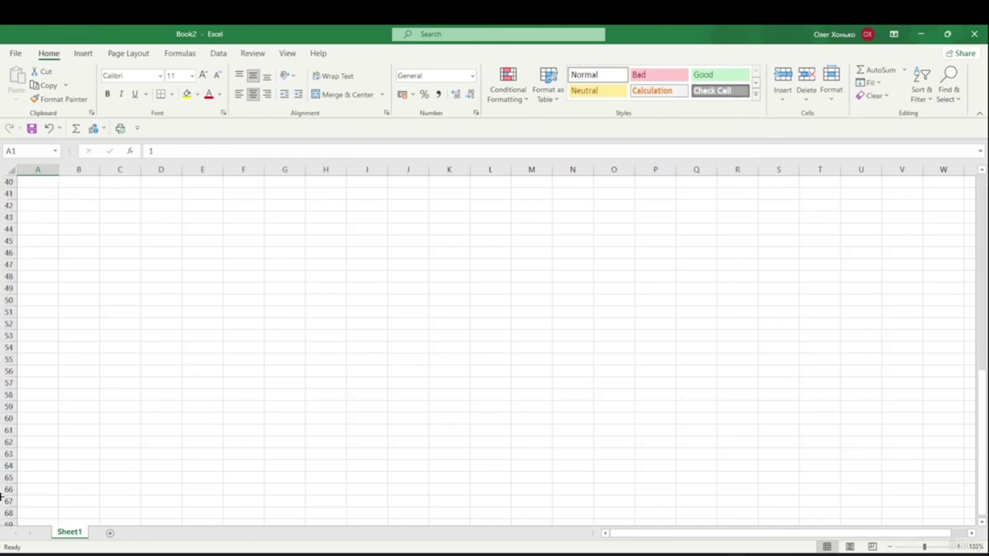
scroll(19, 415, up, 7)
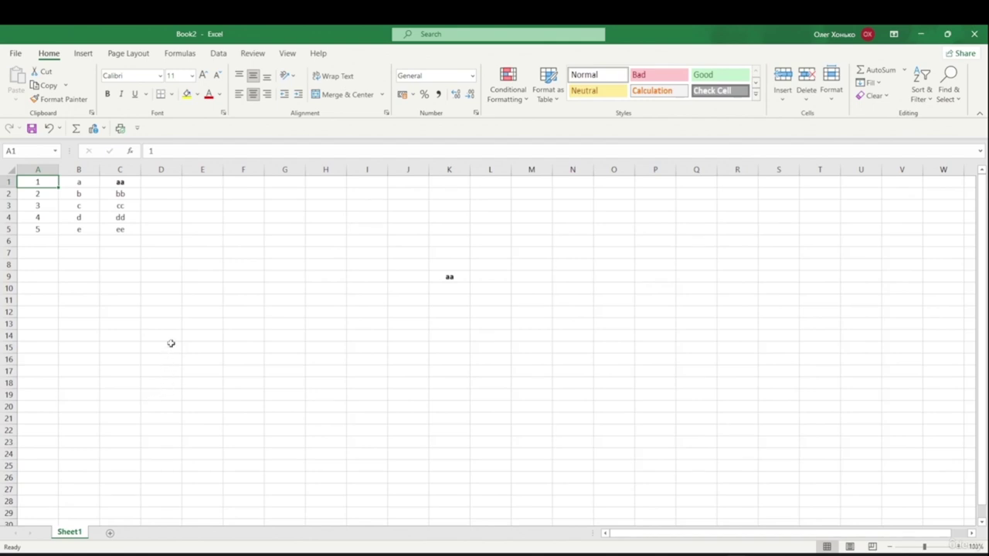
key(ctrl+Down)
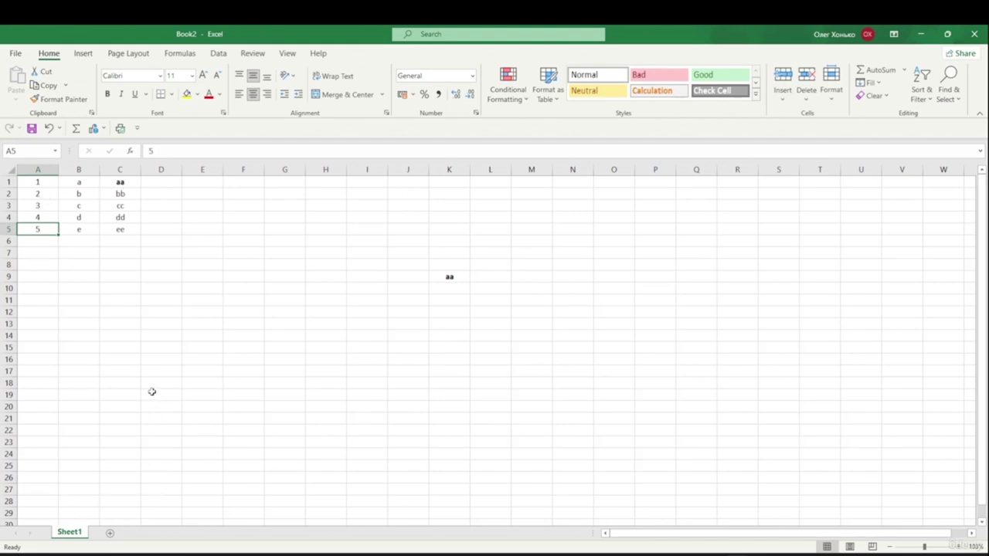
click(45, 183)
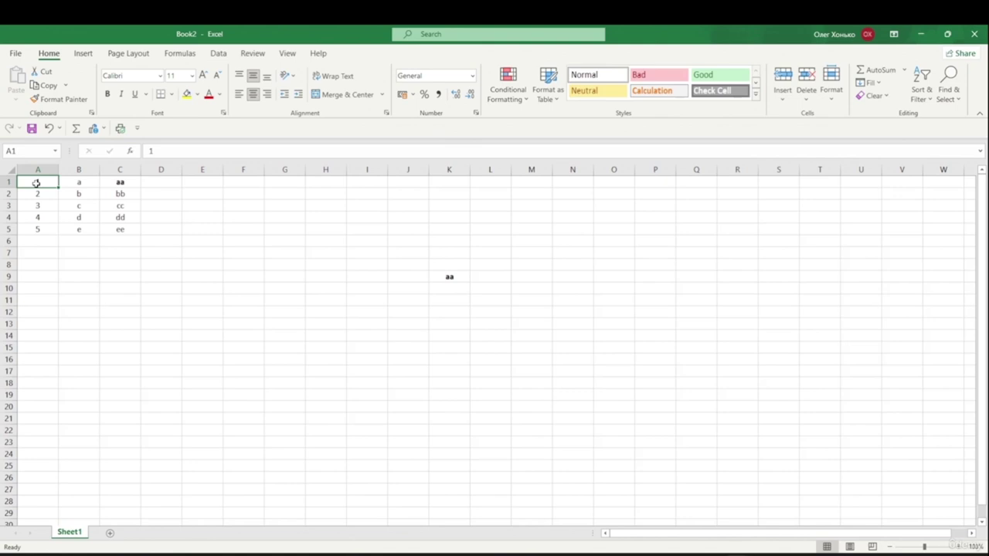
key(Right)
key(Right)
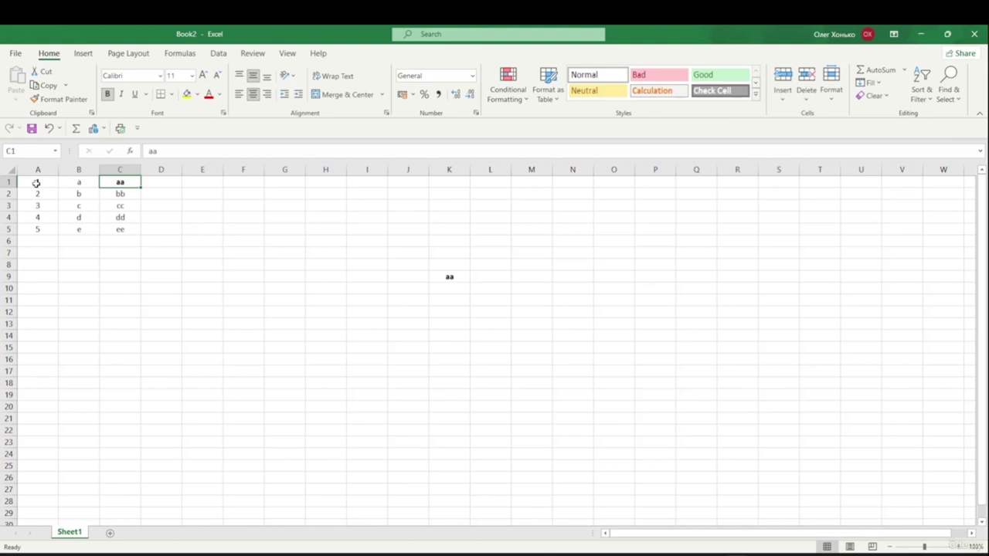
click(37, 183)
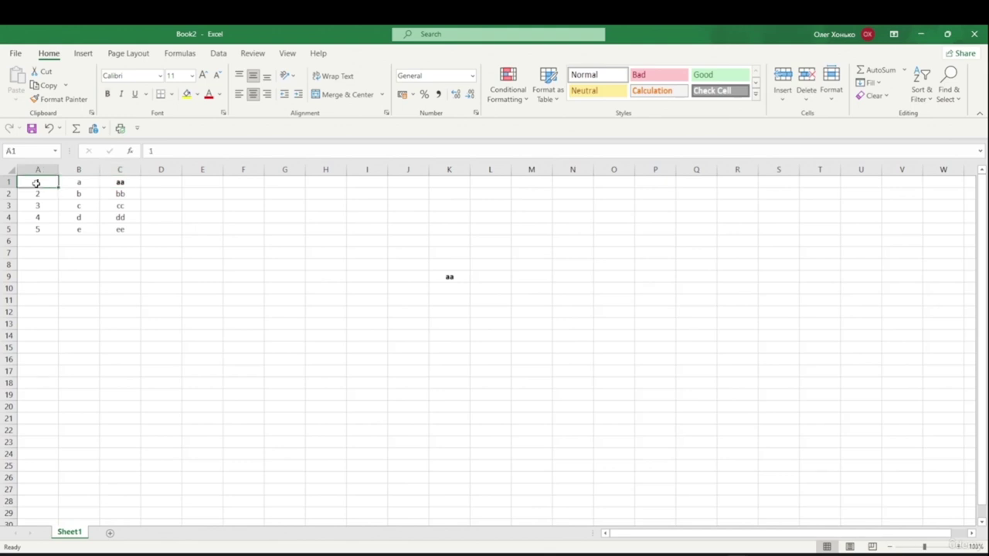
key(ctrl+Down)
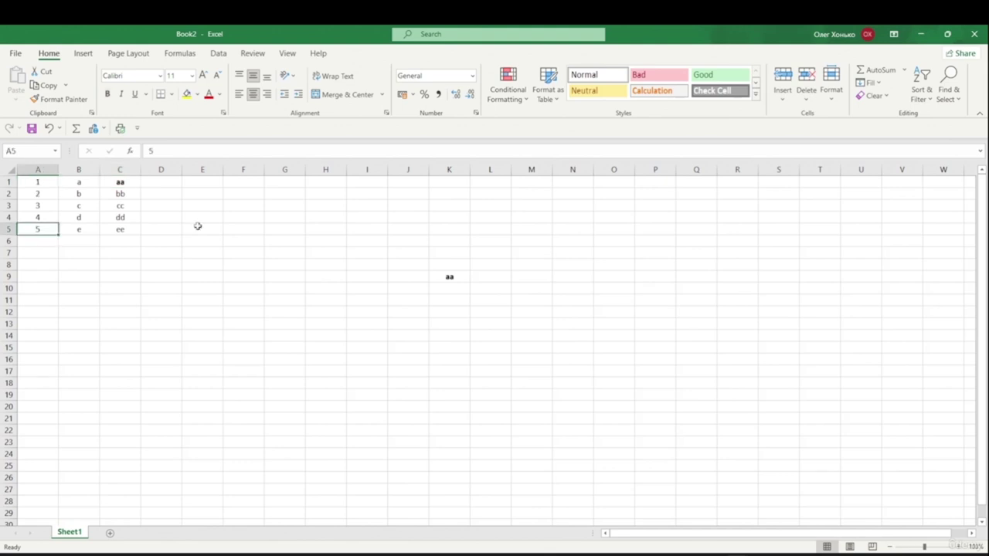
key(ctrl+Up)
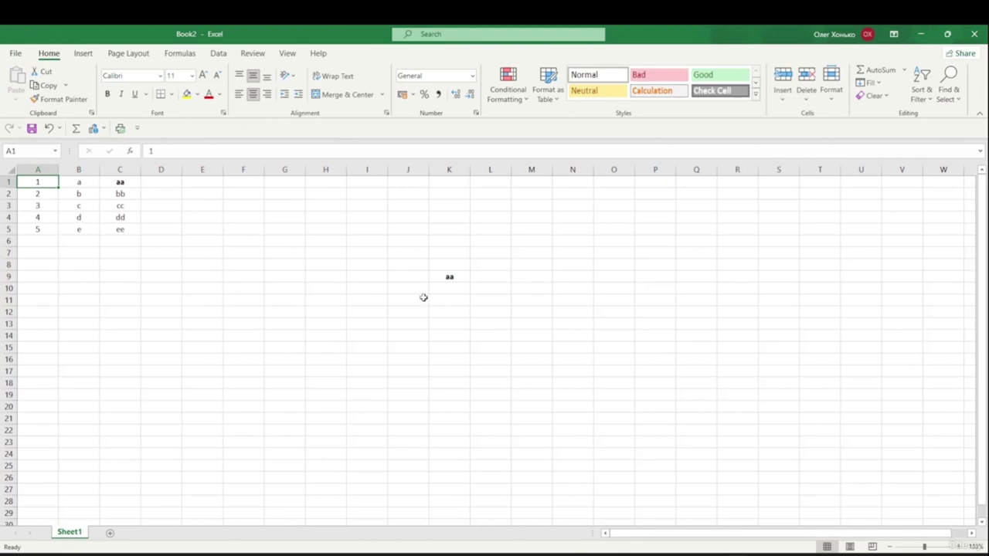
key(ctrl+shift+Down)
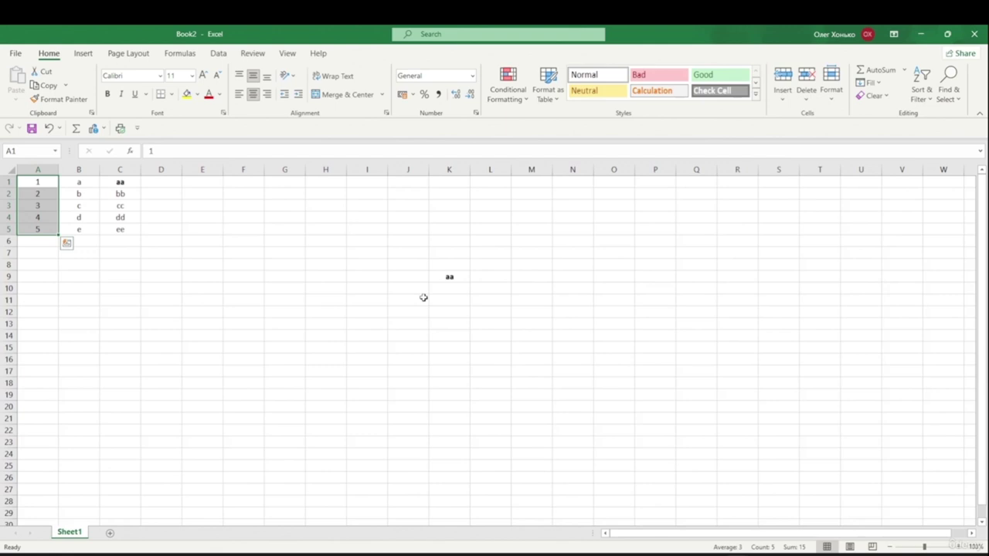
click(120, 288)
click(37, 182)
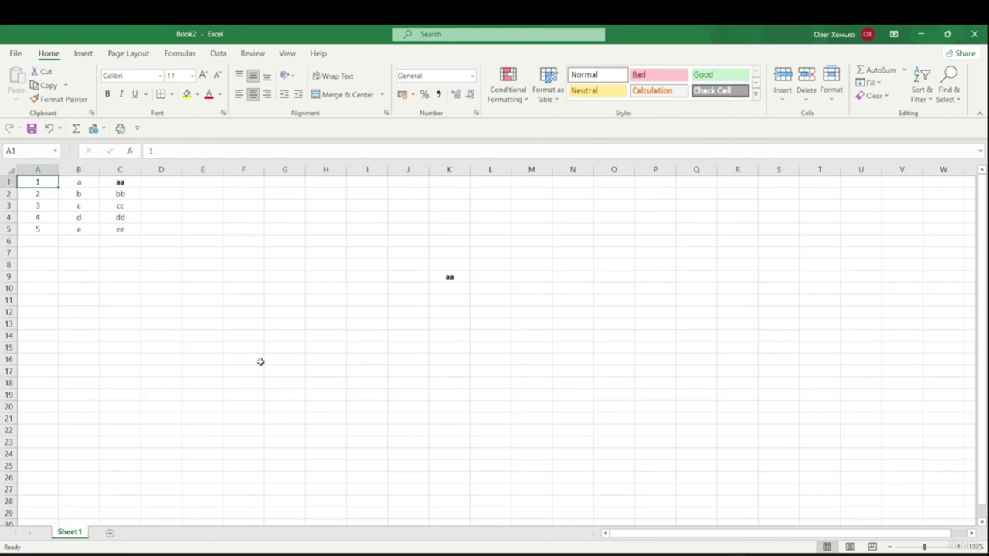
key(ctrl+shift+Right)
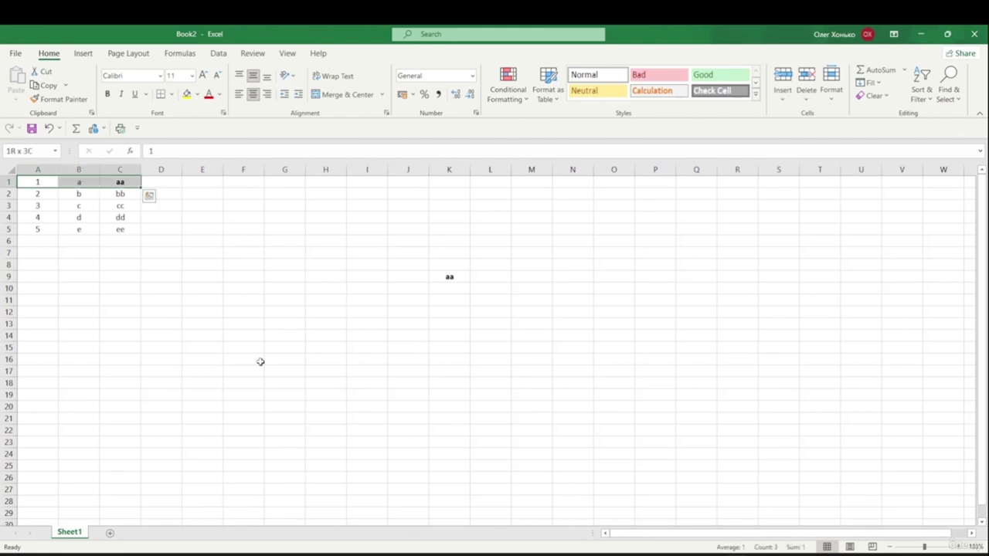
click(33, 182)
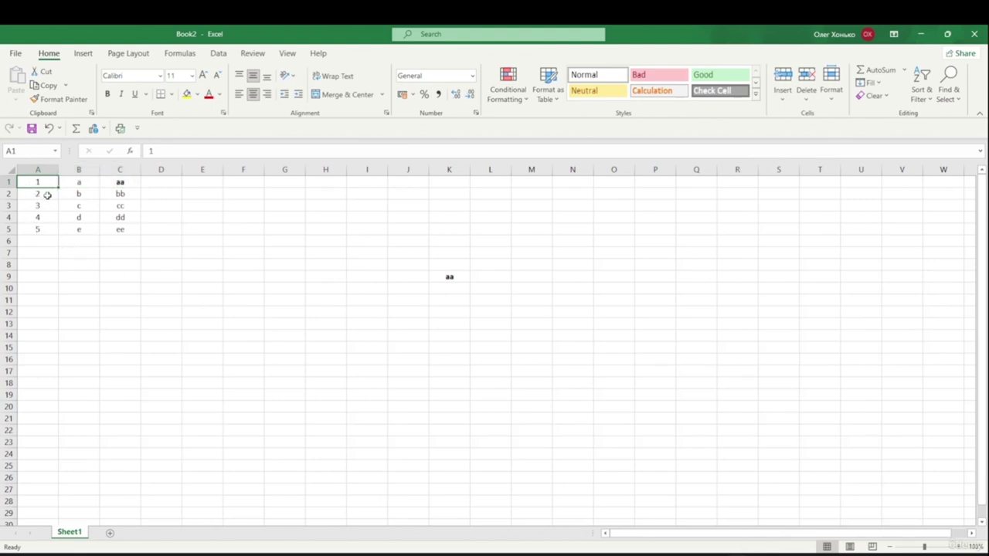
key(ctrl+a)
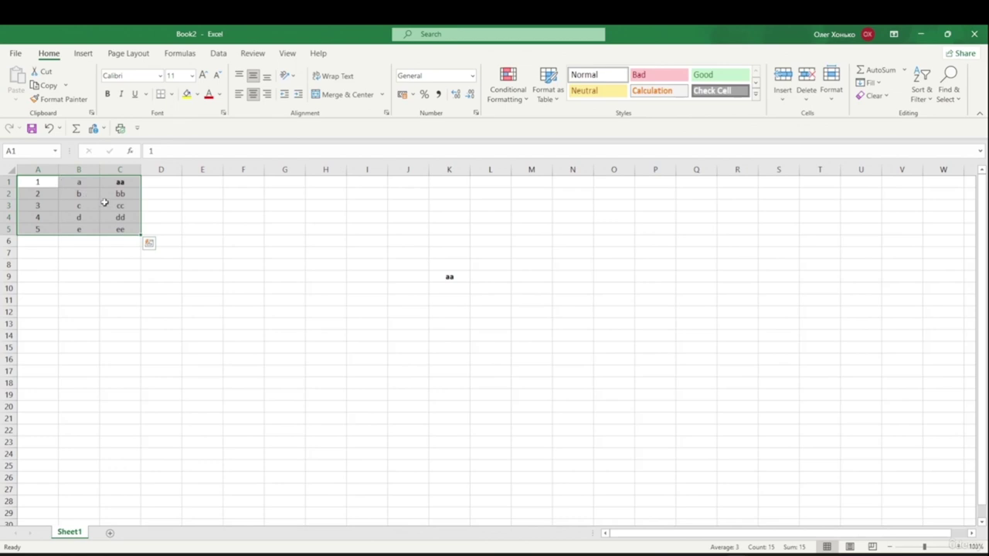
click(284, 322)
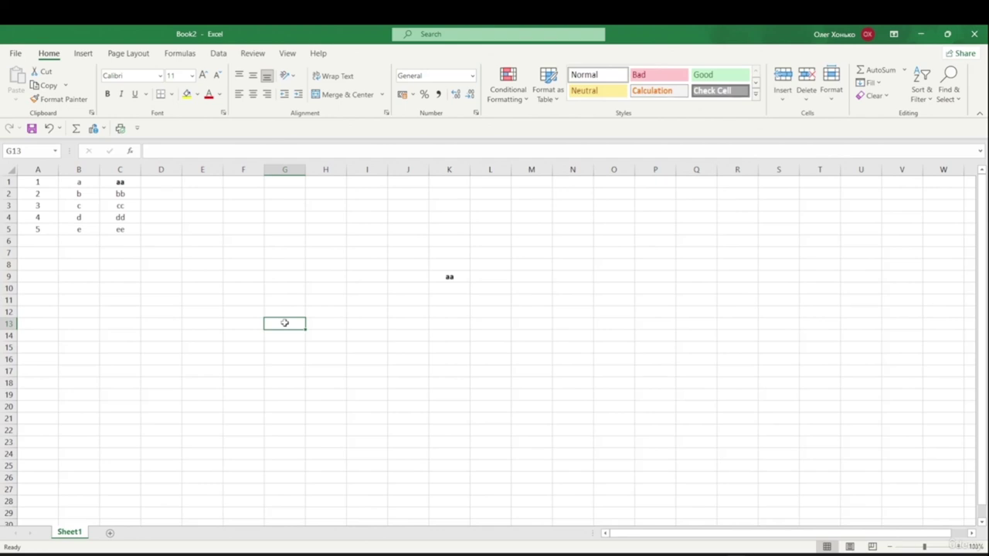
key(ctrl+a)
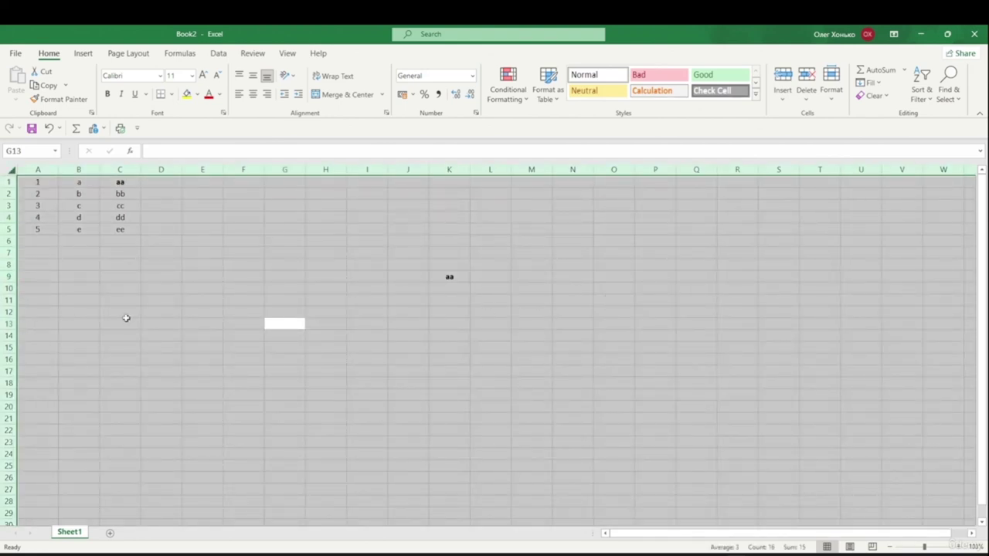
click(101, 190)
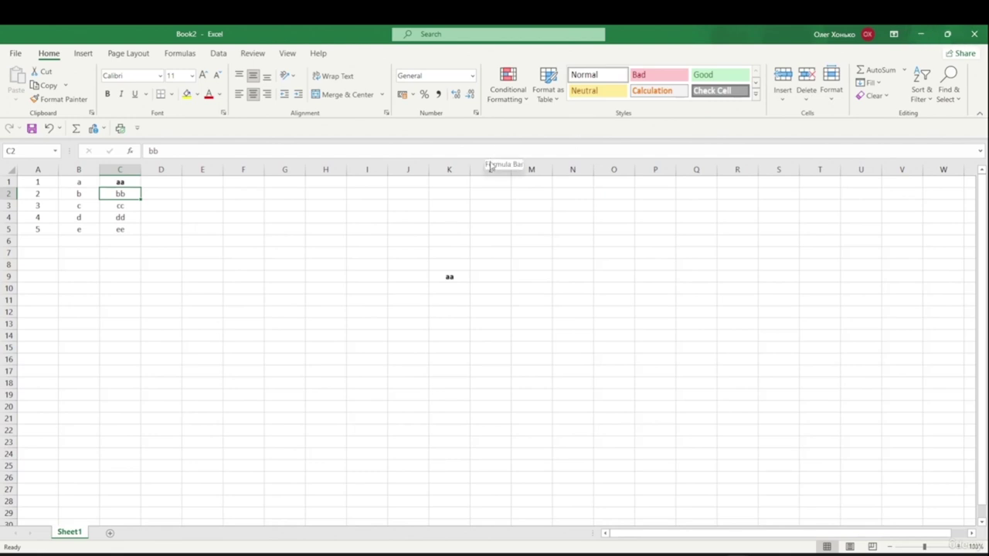
key(ctrl+F1)
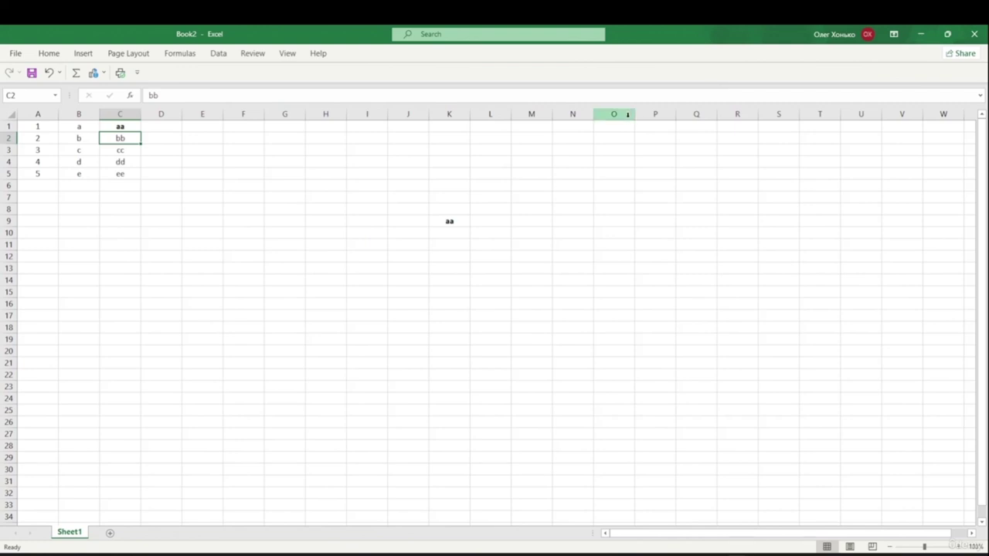
key(ctrl+F1)
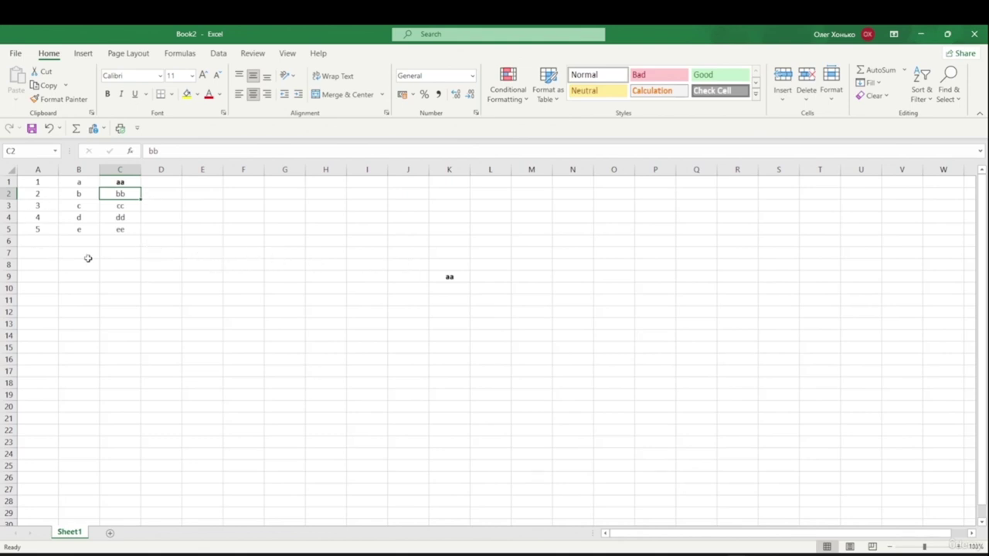
- Preview how the Book2 sheet prints, then return to the sheet and select E13
click(16, 54)
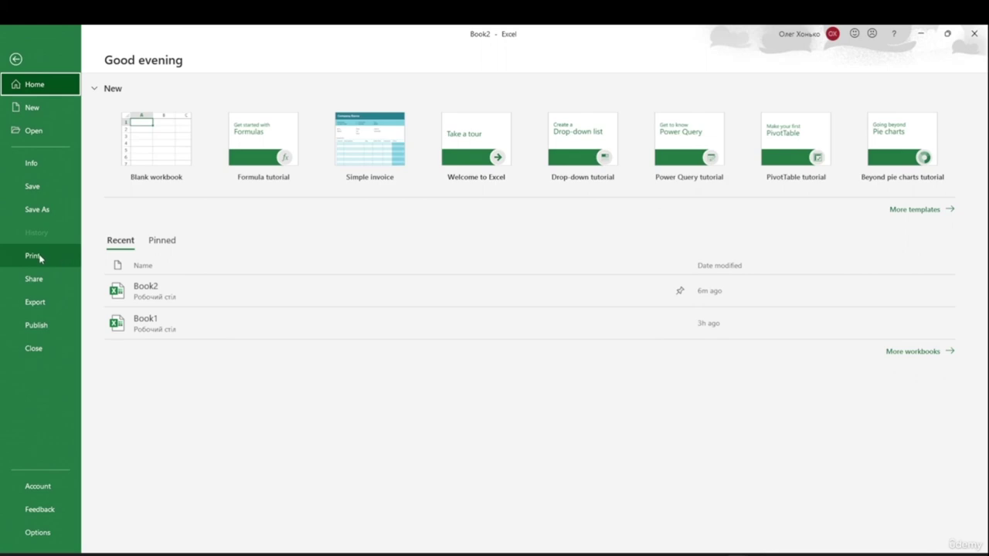
click(11, 60)
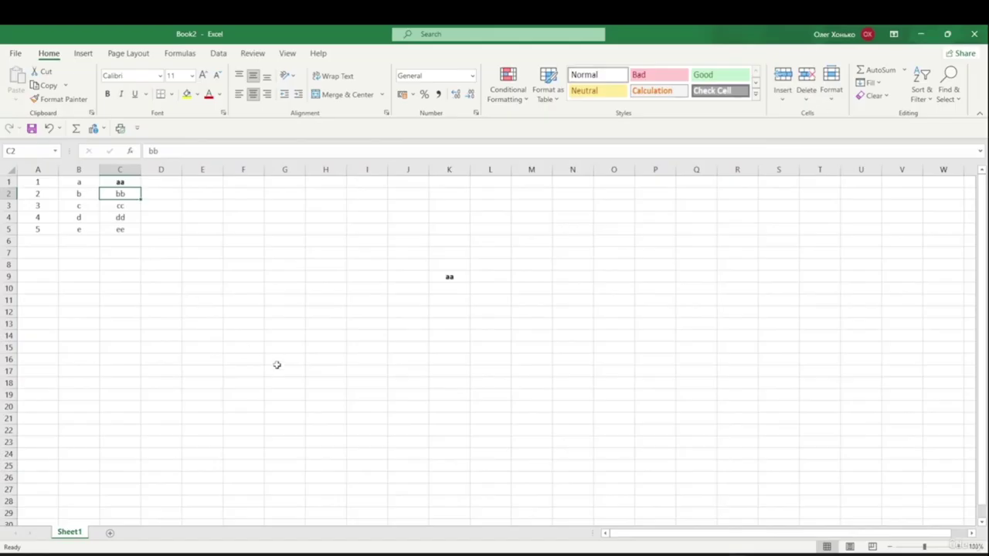
key(ctrl+p)
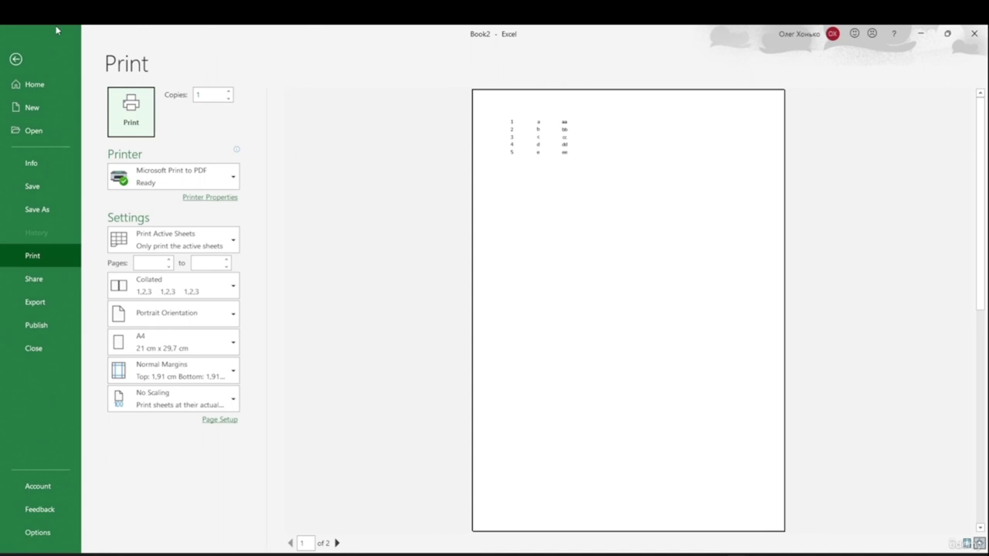
click(15, 60)
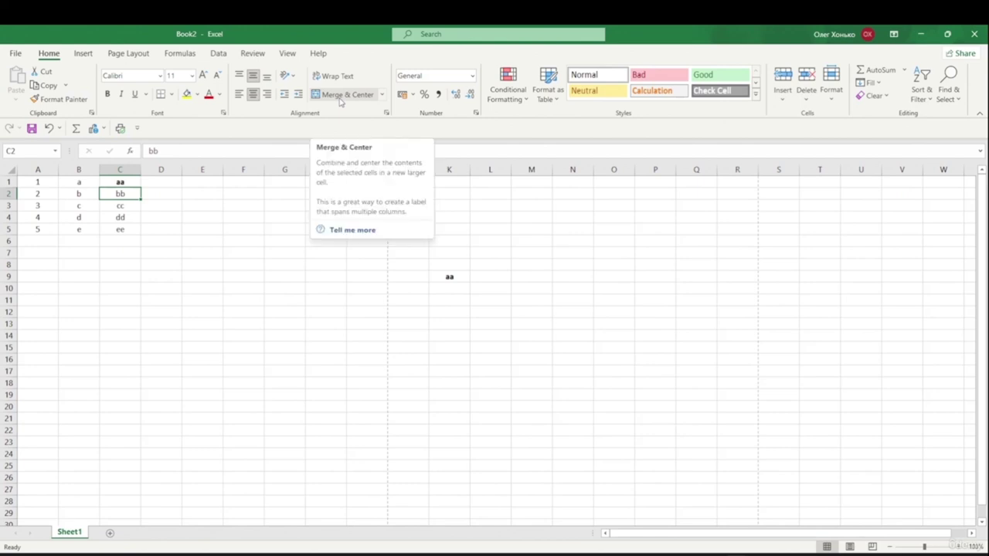
click(209, 323)
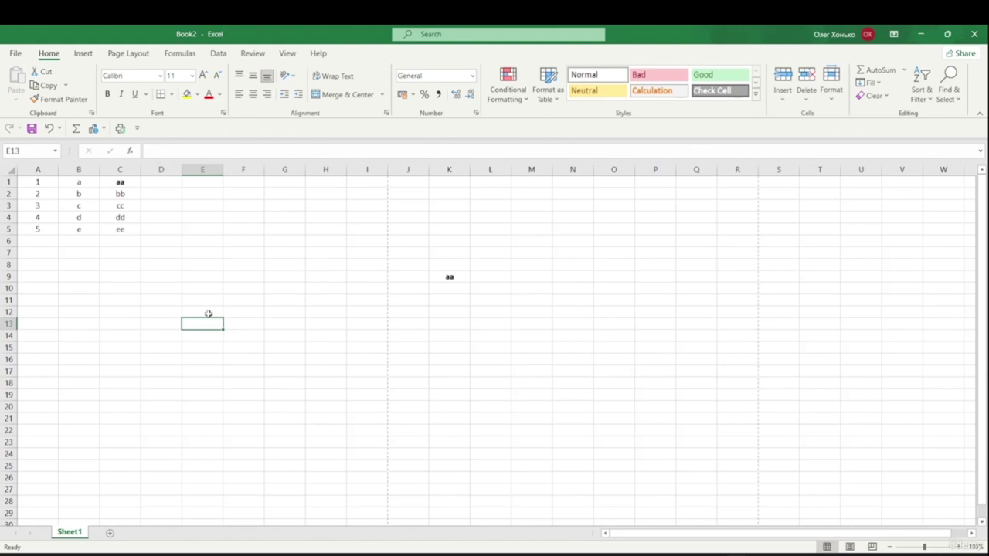
- Open the Stock Images gallery with the Alt, N, P, S KeyTips sequence
key(alt)
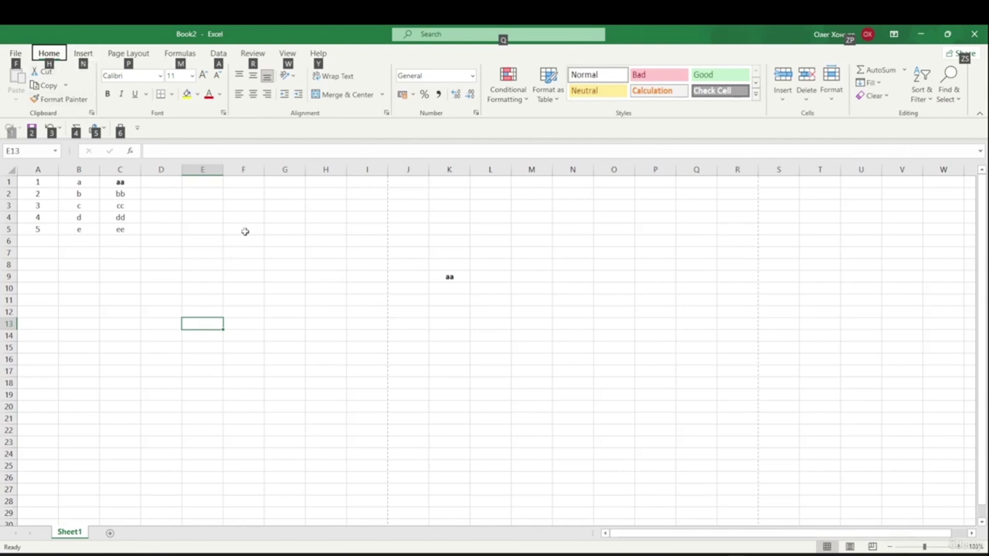
key(n)
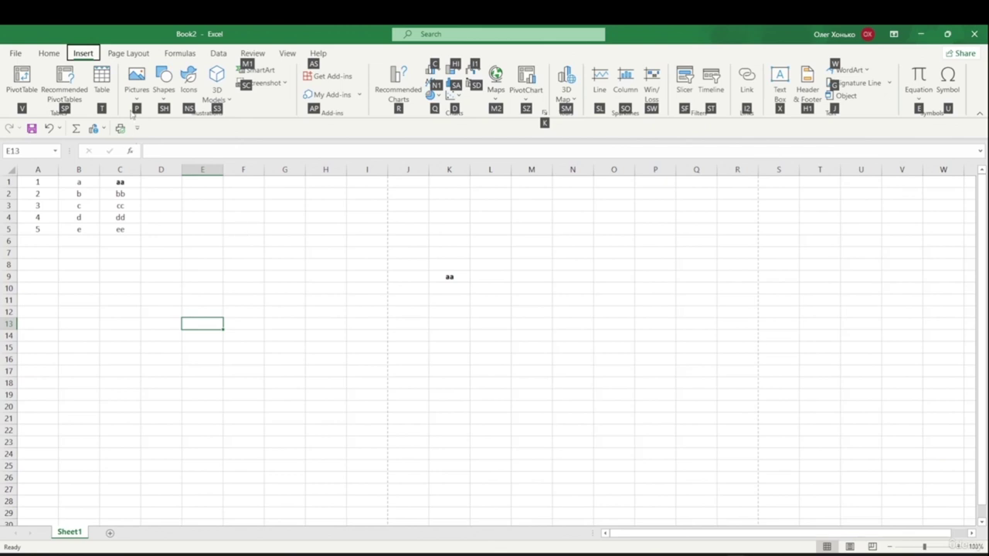
key(p)
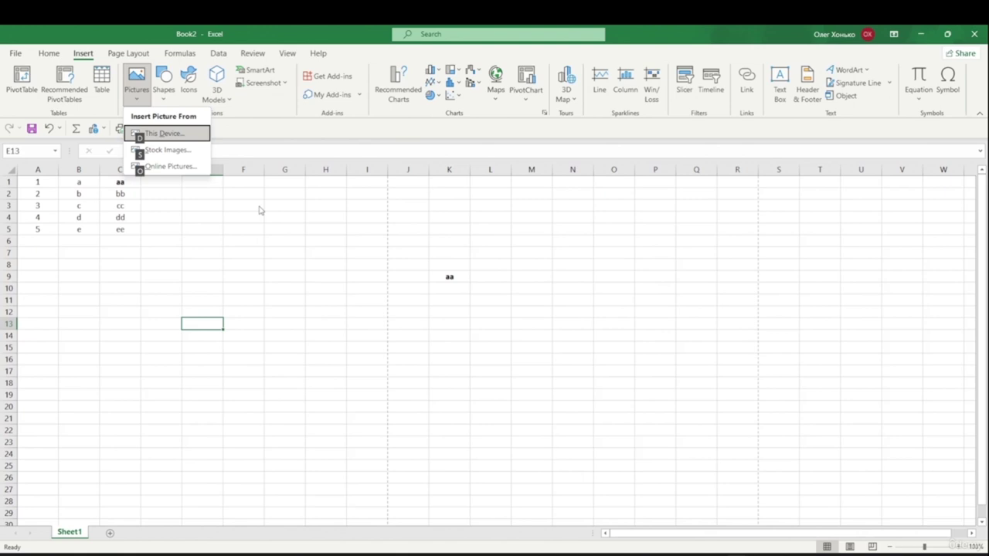
key(s)
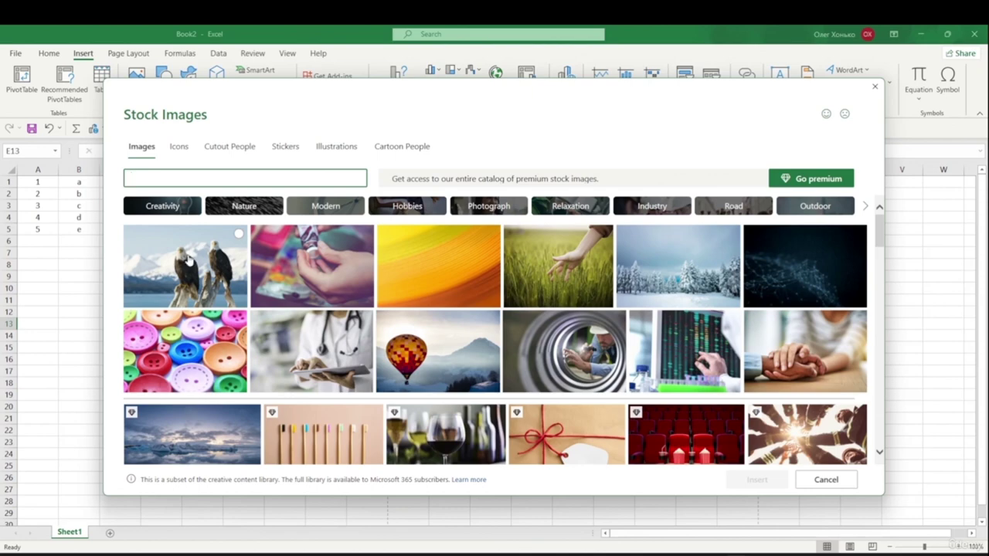
- Insert the stock photo of two bald eagles into the sheet
click(189, 263)
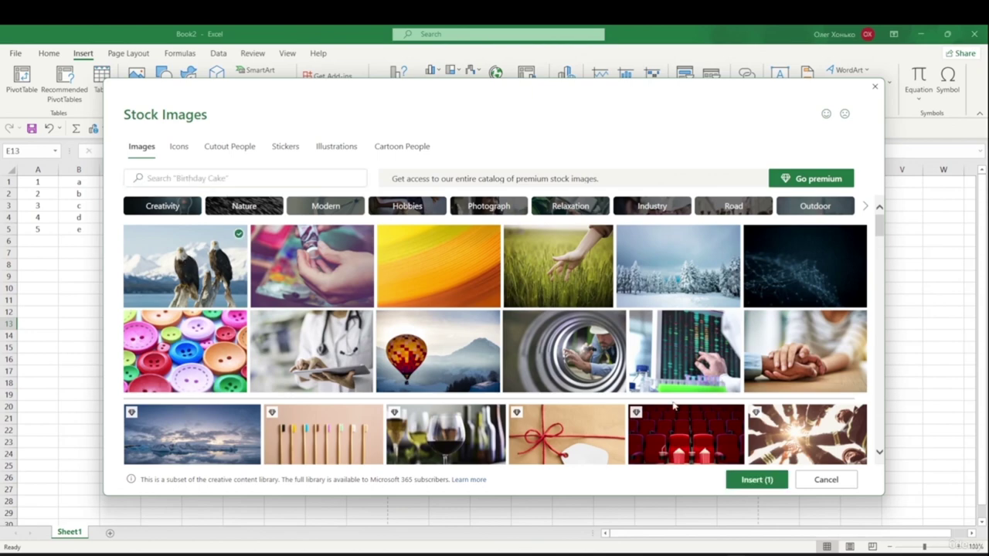
click(746, 480)
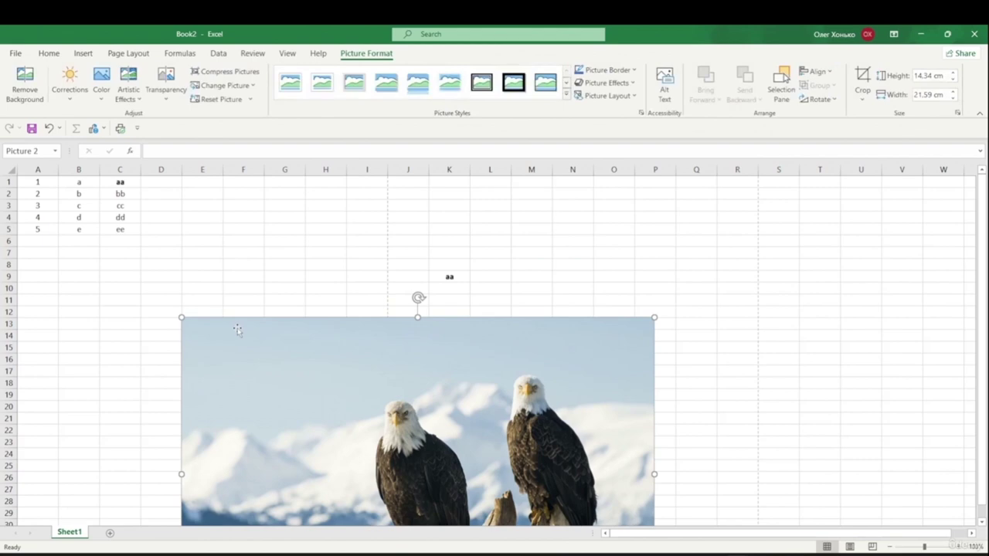
key(alt)
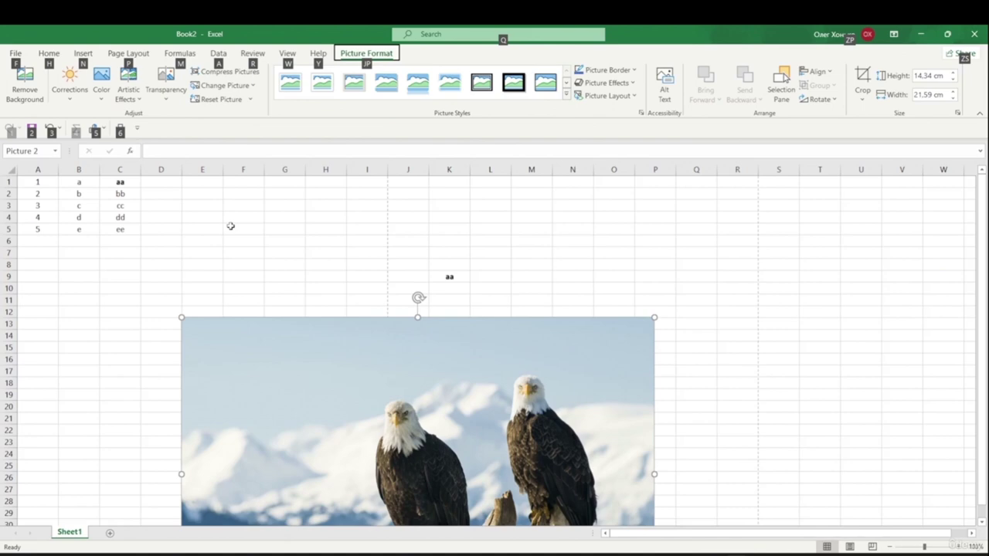
- Insert a five-point star shape from the Shapes gallery
key(n)
key(s)
key(h)
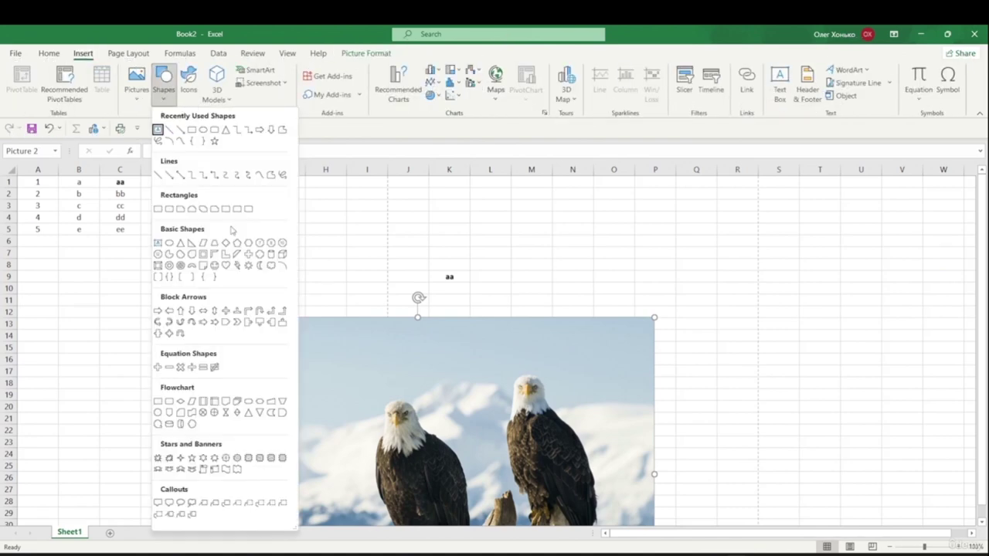
key(Right)
key(Right)
key(Right)
key(Right)
key(Right)
key(Return)
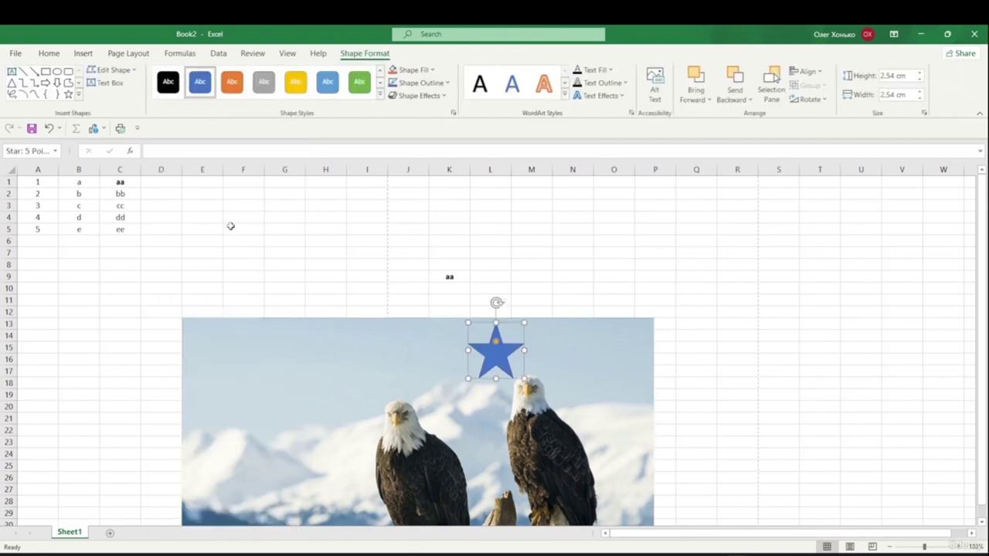
- Nudge the star beside 'aa' in K9, above the eagle photo, then deselect it
key(Up)
key(Up)
key(Up)
key(Up)
key(Up)
key(Up)
key(Up)
key(Up)
key(Up)
key(Up)
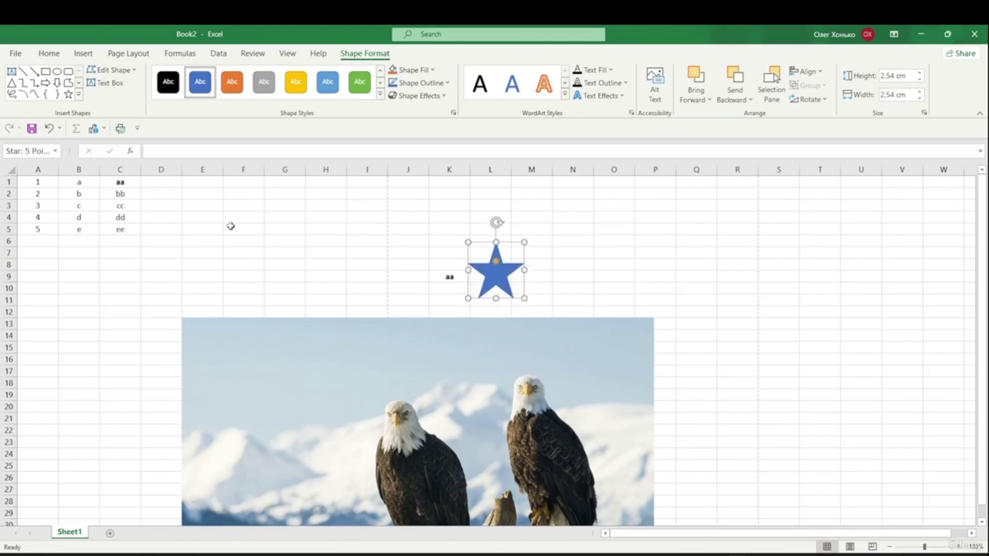
key(Left)
key(Left)
key(Left)
key(Down)
key(Down)
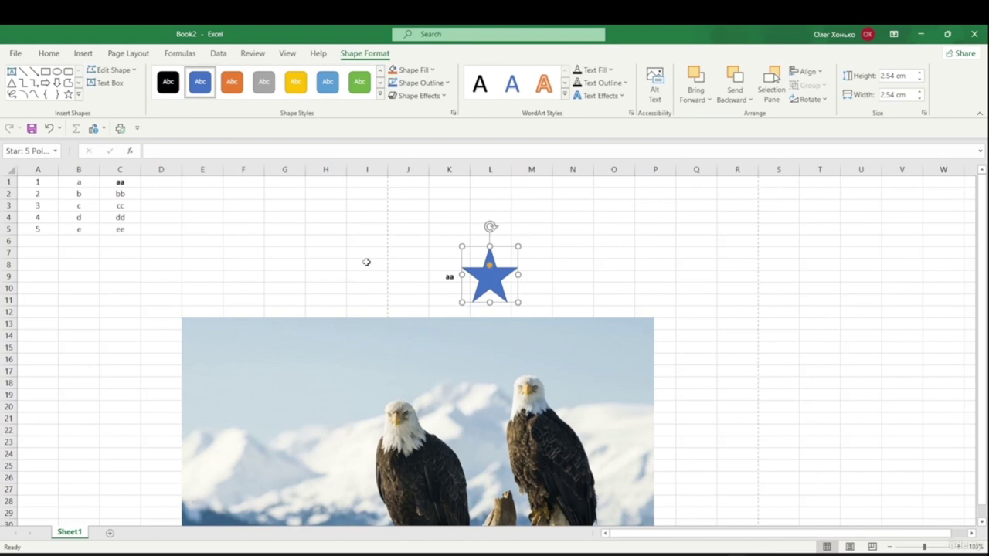
key(Escape)
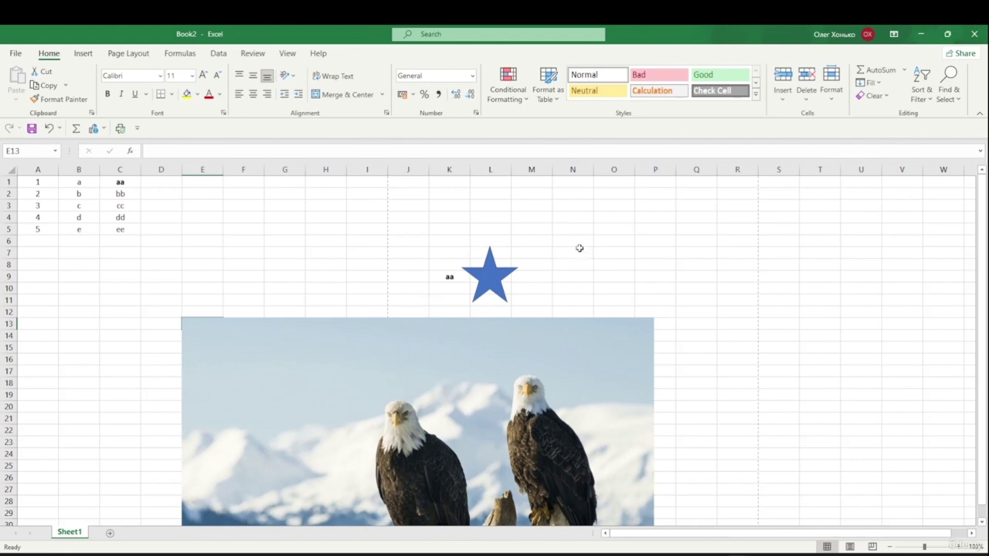
- Move the active cell to O4 and show the Help tab
key(alt+space)
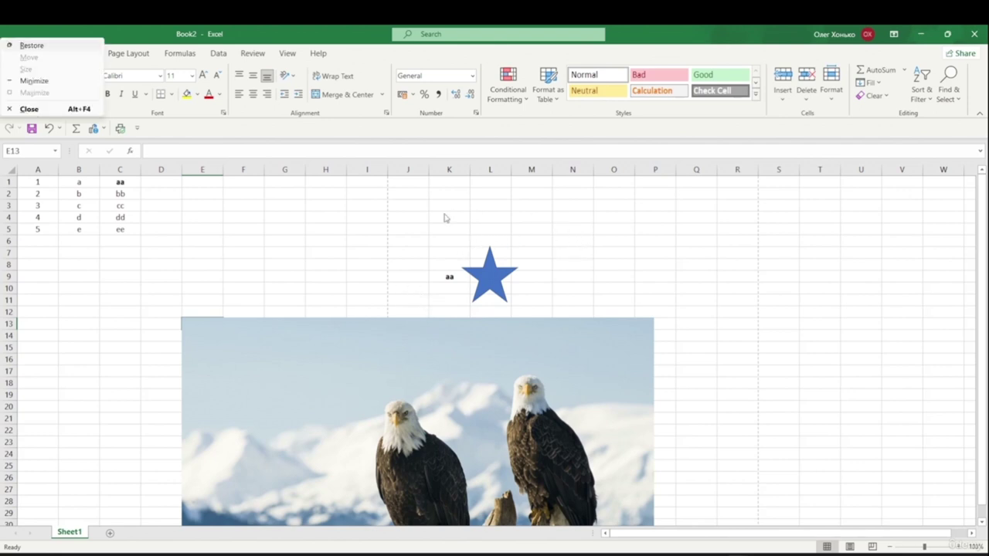
click(454, 215)
key(alt)
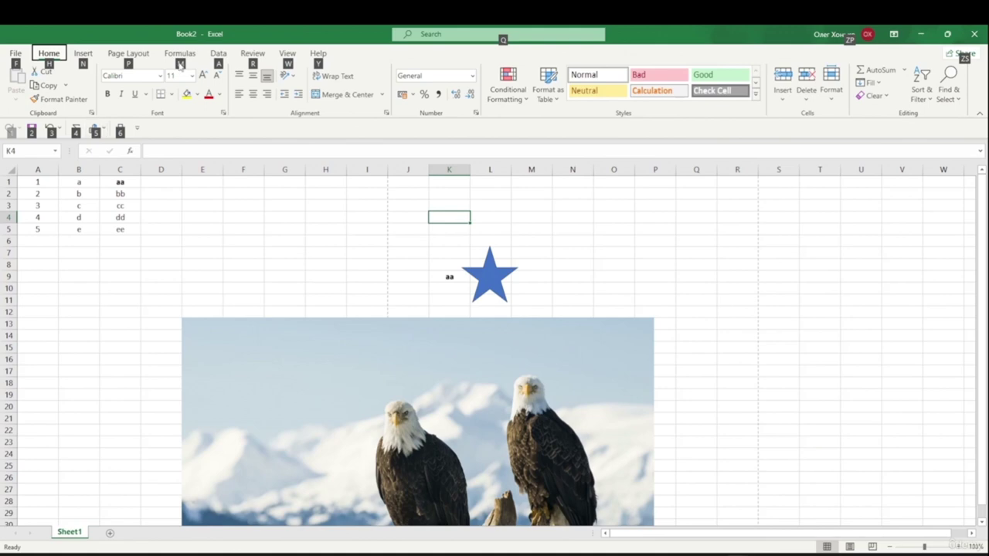
key(Escape)
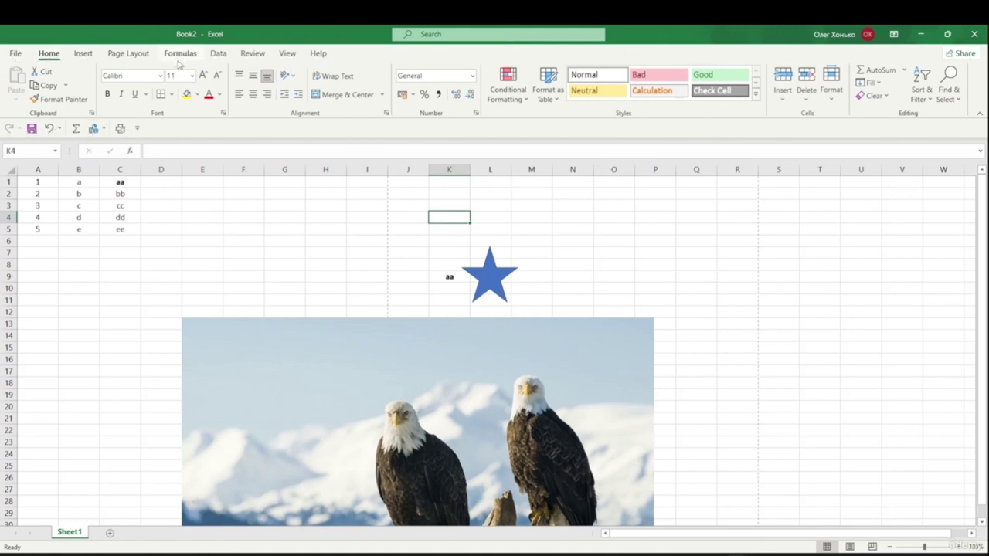
key(Right)
key(Right)
key(Right)
key(Right)
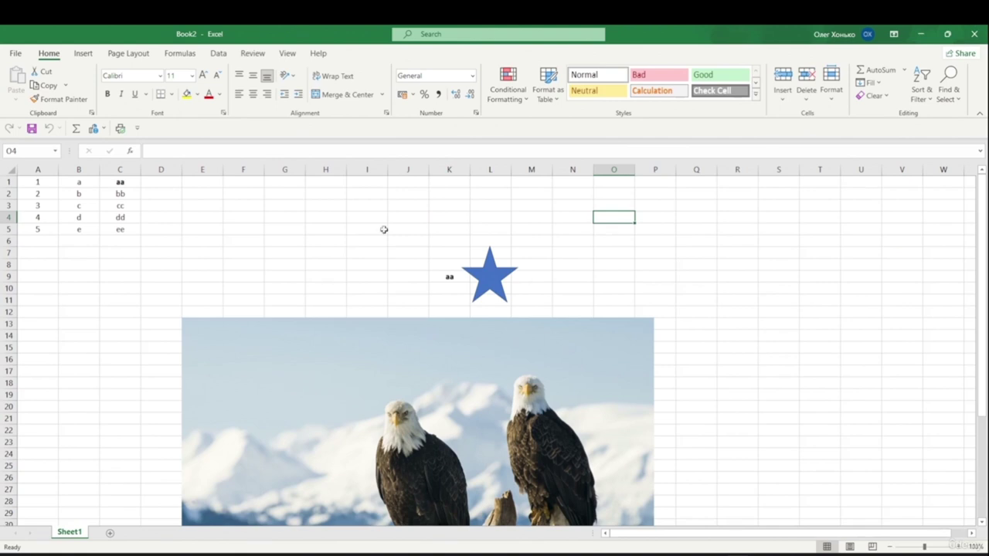
click(323, 54)
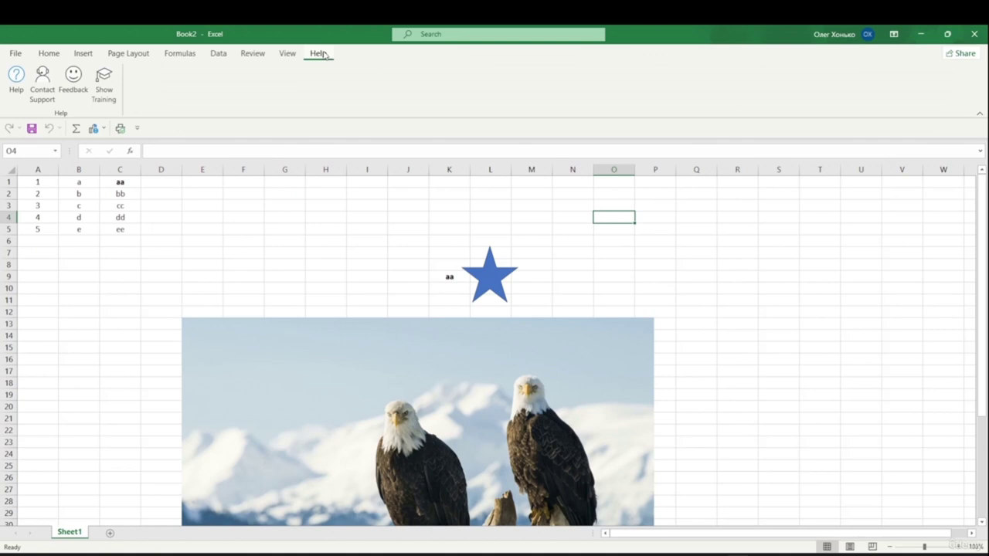
- Search Help for 'shortcut' and open the 'Keyboard shortcuts in Excel' article
click(13, 97)
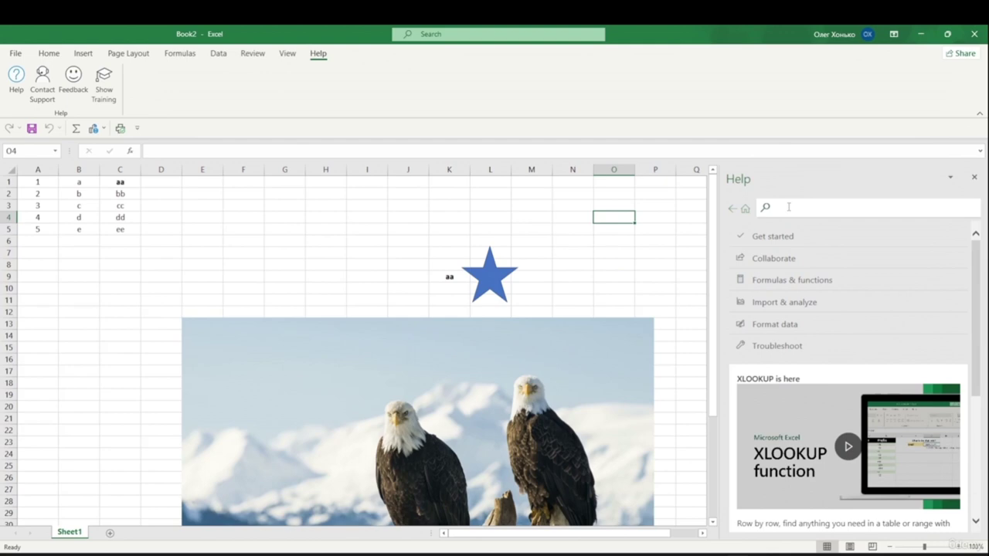
text(shortcut)
key(Return)
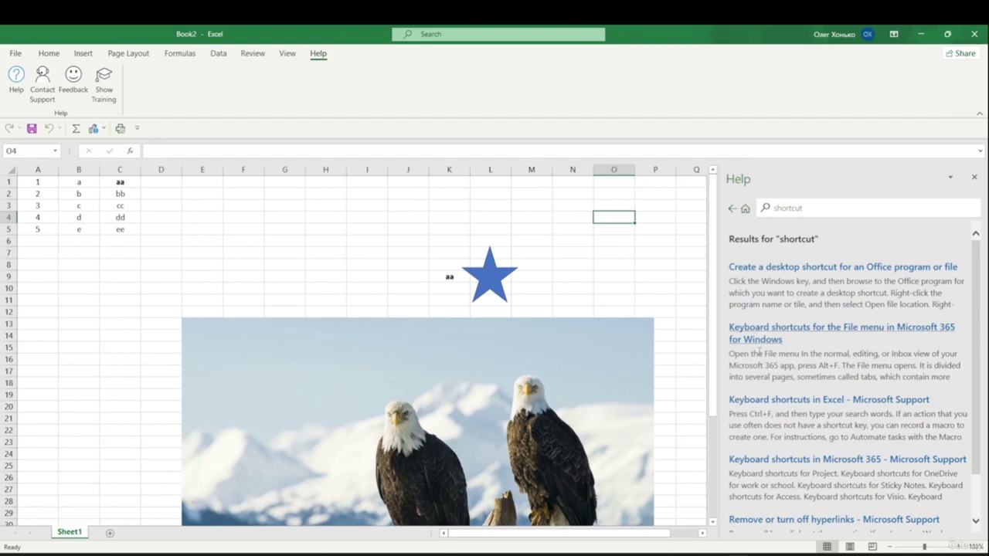
click(813, 402)
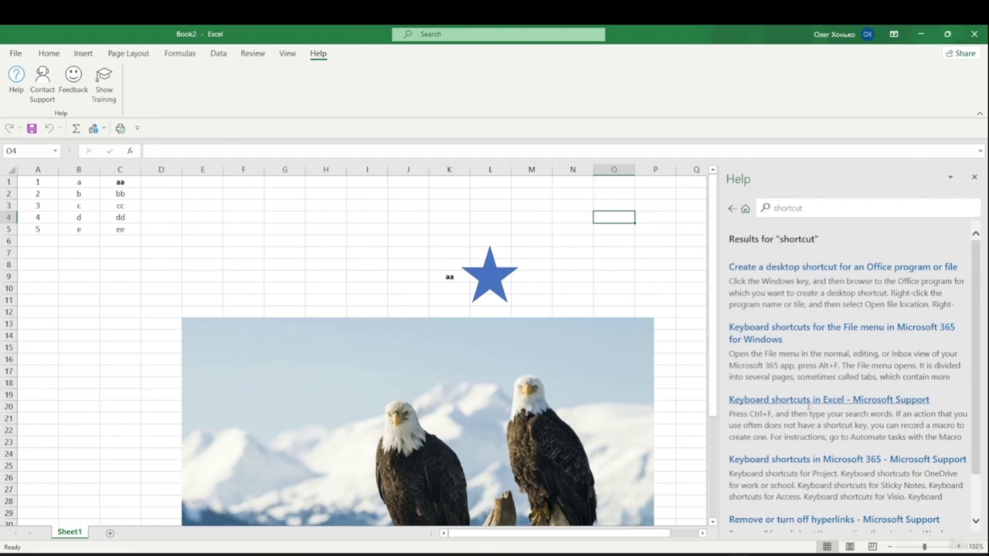
- Scroll through the article's table of common keyboard shortcuts
scroll(873, 376, down, 2)
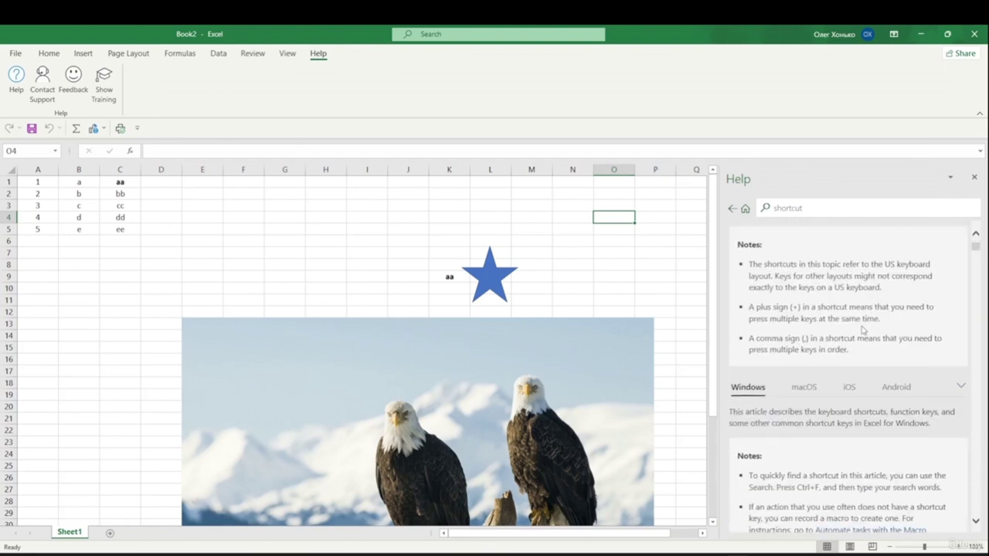
scroll(864, 331, down, 4)
scroll(842, 337, down, 6)
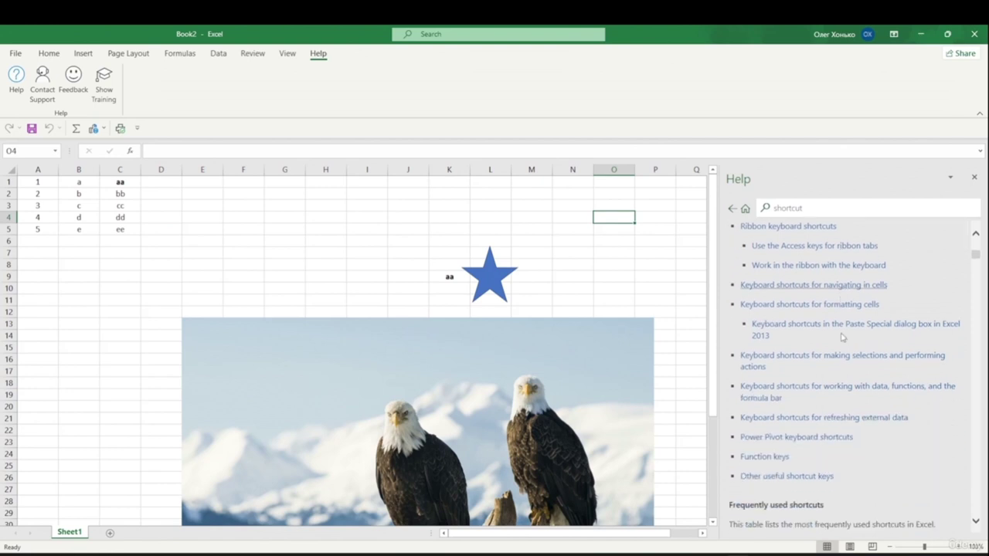
scroll(846, 337, down, 3)
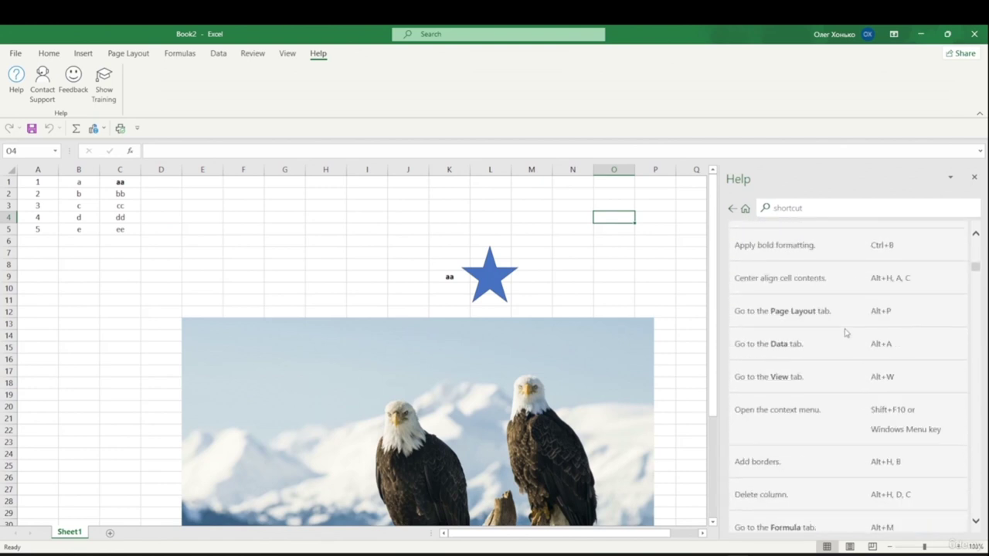
scroll(828, 356, down, 2)
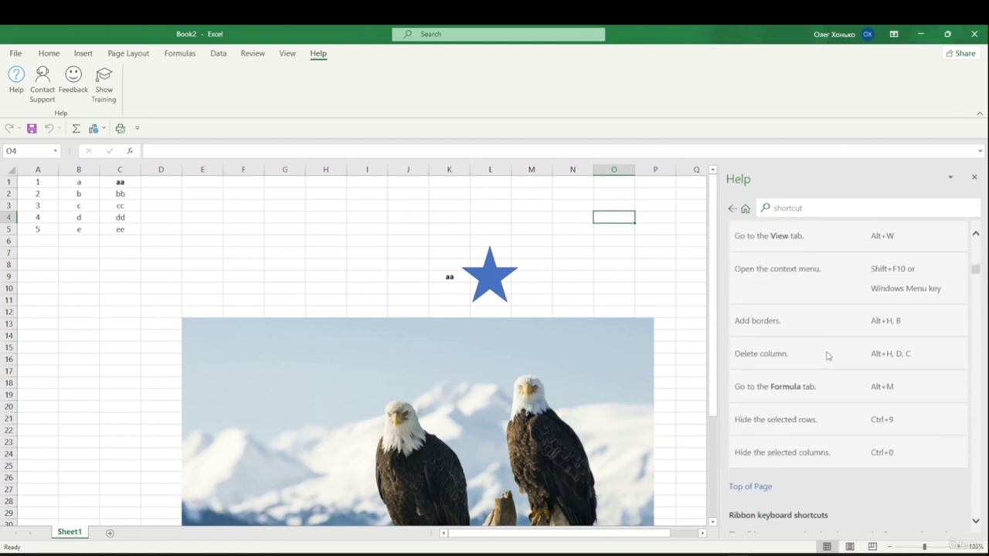
scroll(827, 355, down, 3)
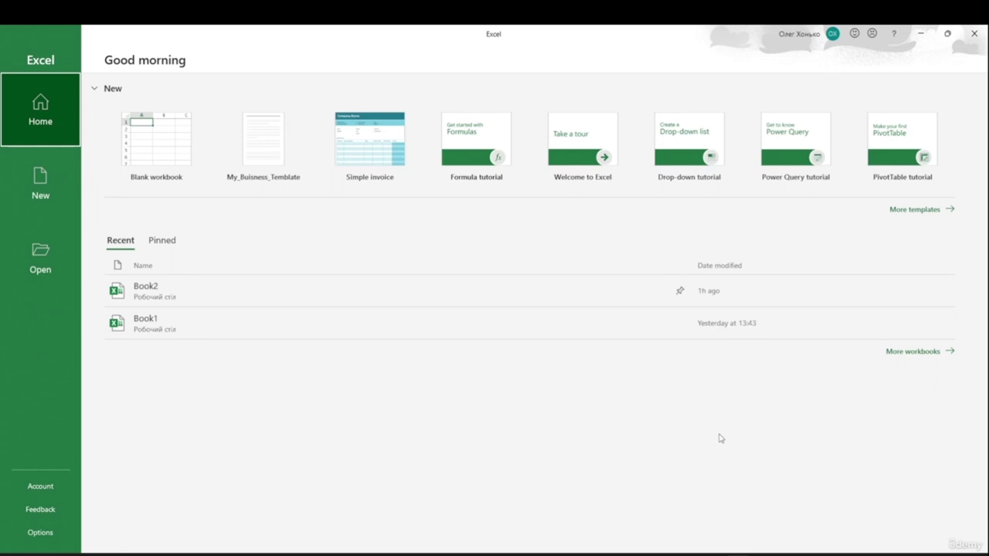
click(42, 179)
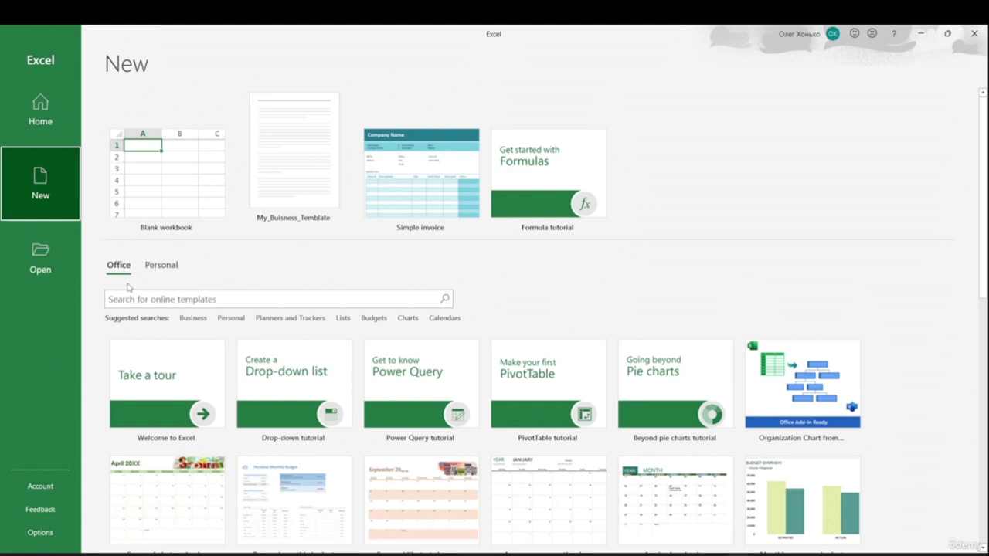
scroll(109, 285, down, 1)
scroll(110, 286, down, 2)
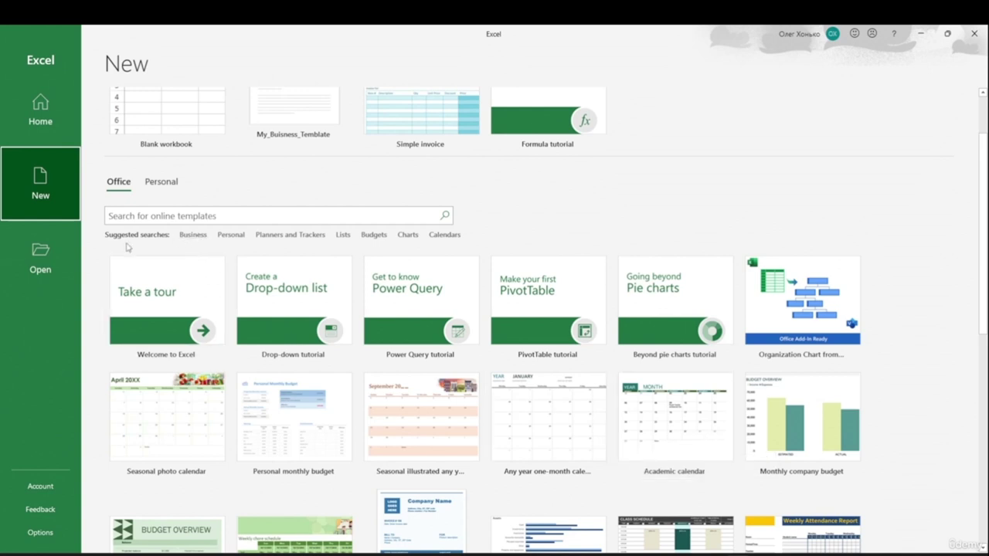
click(195, 238)
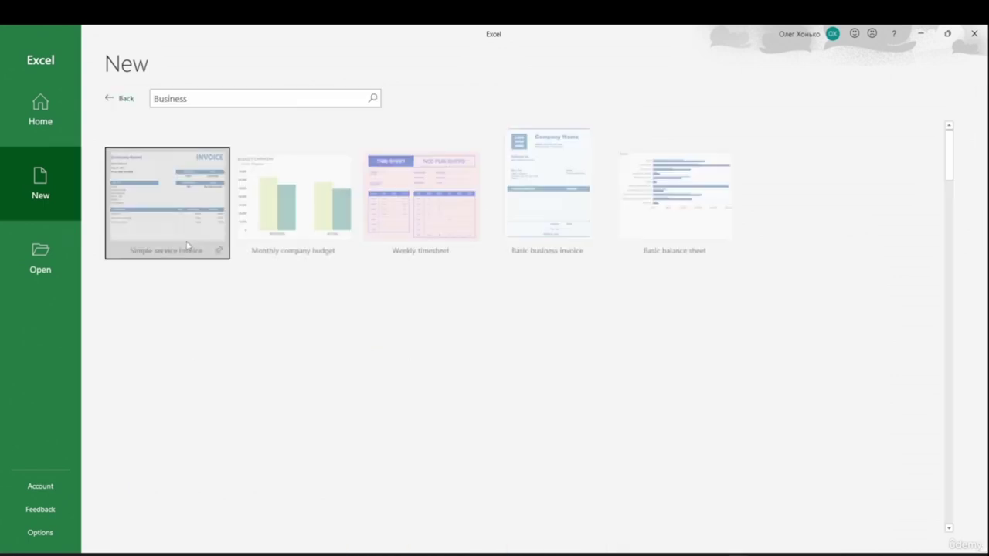
scroll(267, 348, down, 2)
scroll(267, 347, down, 5)
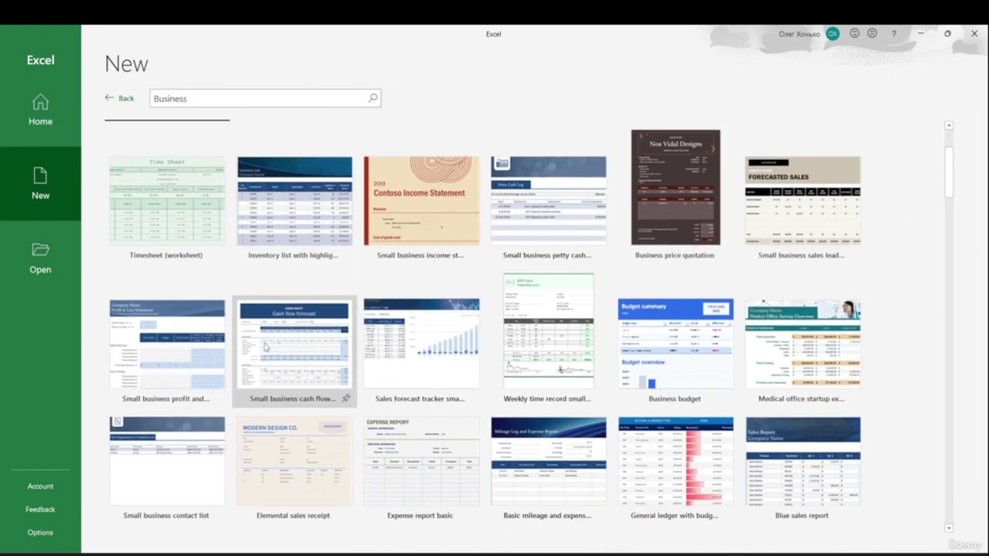
drag(953, 179, 980, 486)
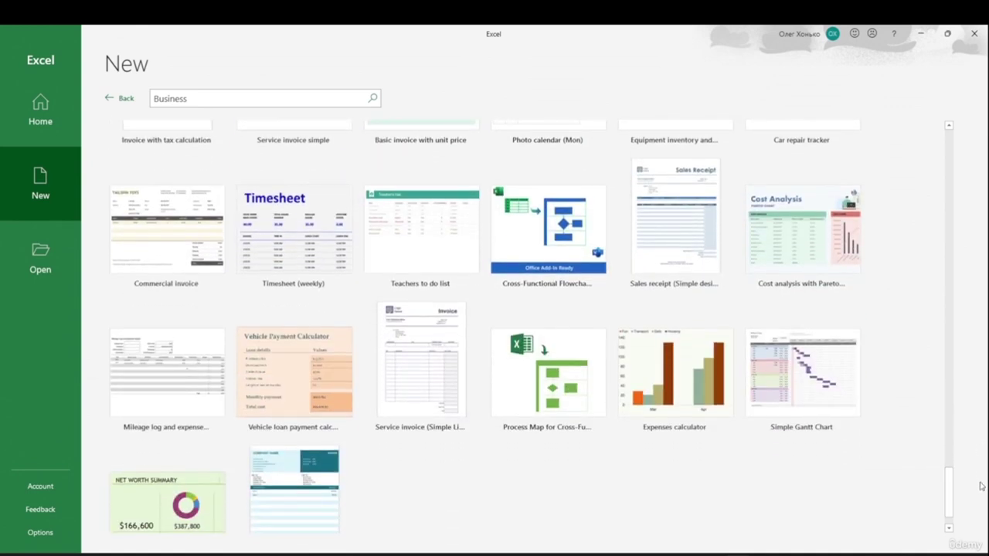
drag(957, 486, 928, 178)
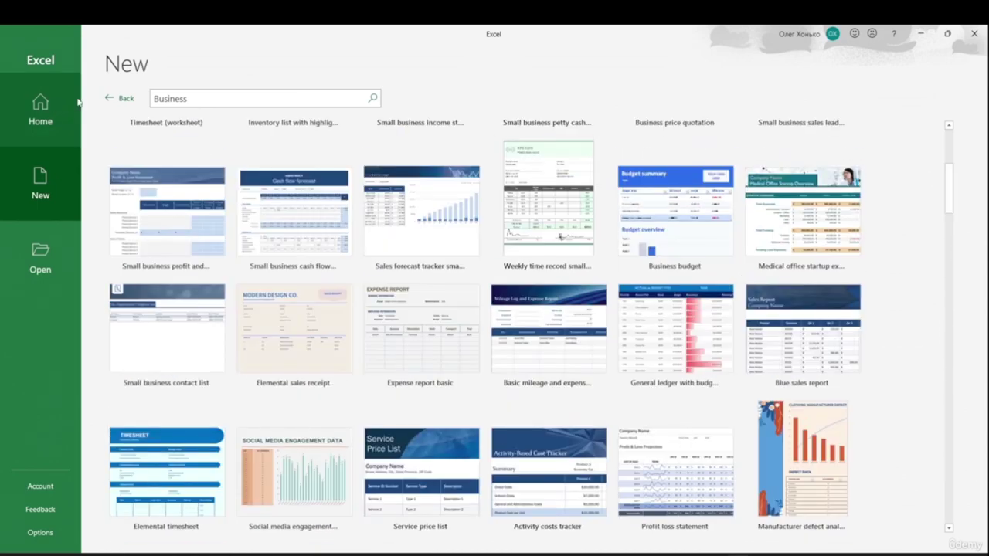
click(110, 99)
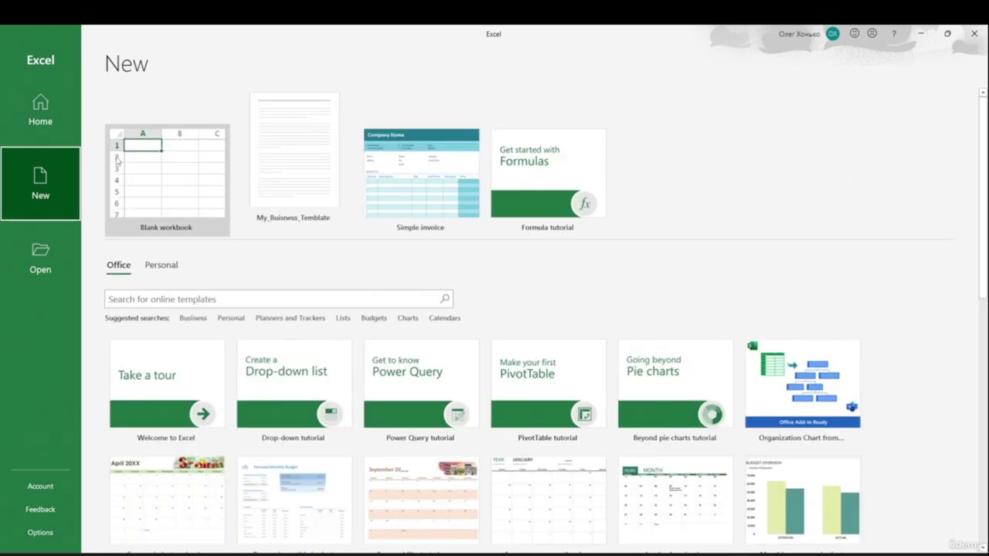
- Search the online templates for 'invoice'
click(192, 302)
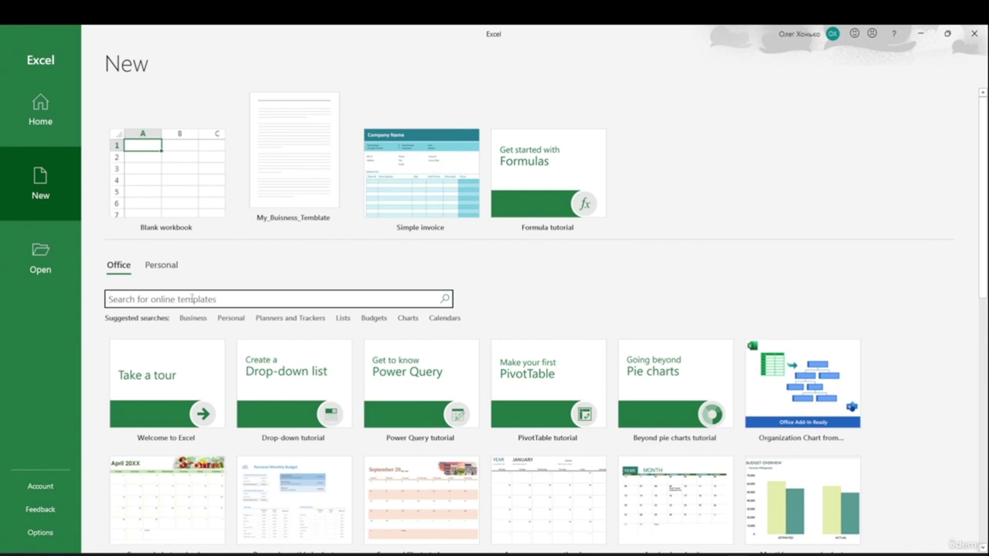
text(invoice)
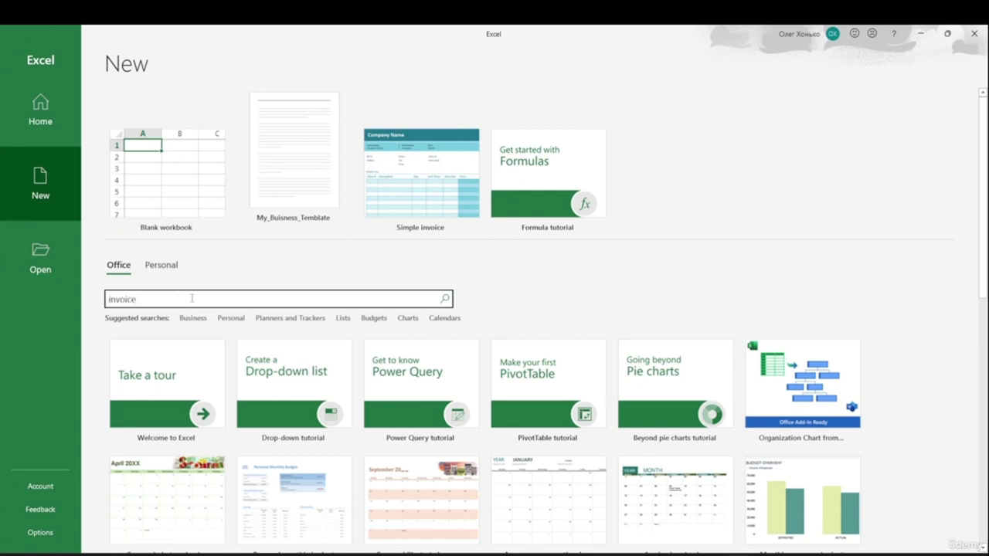
key(Return)
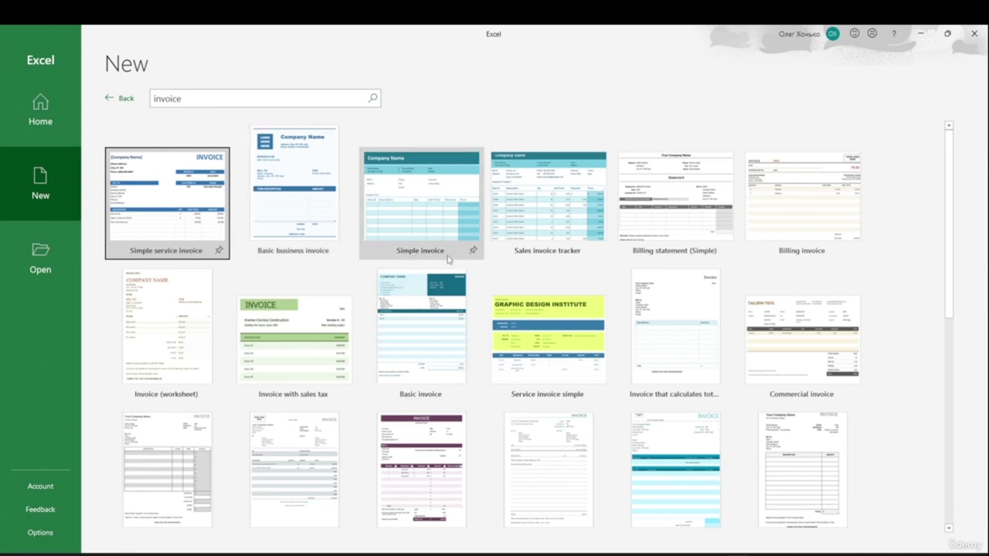
- Preview Simple invoice, browse neighbouring templates, return to it and create the workbook
click(434, 214)
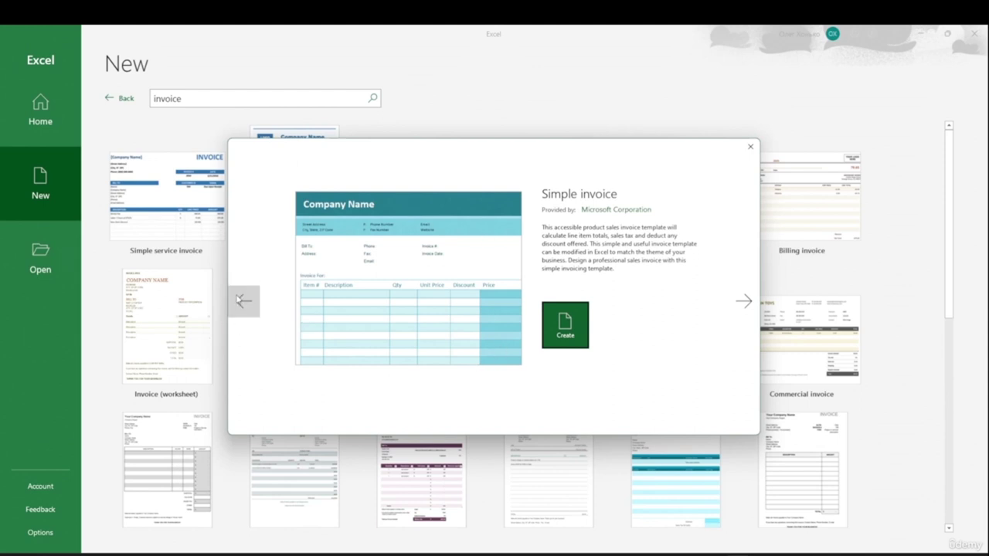
click(743, 309)
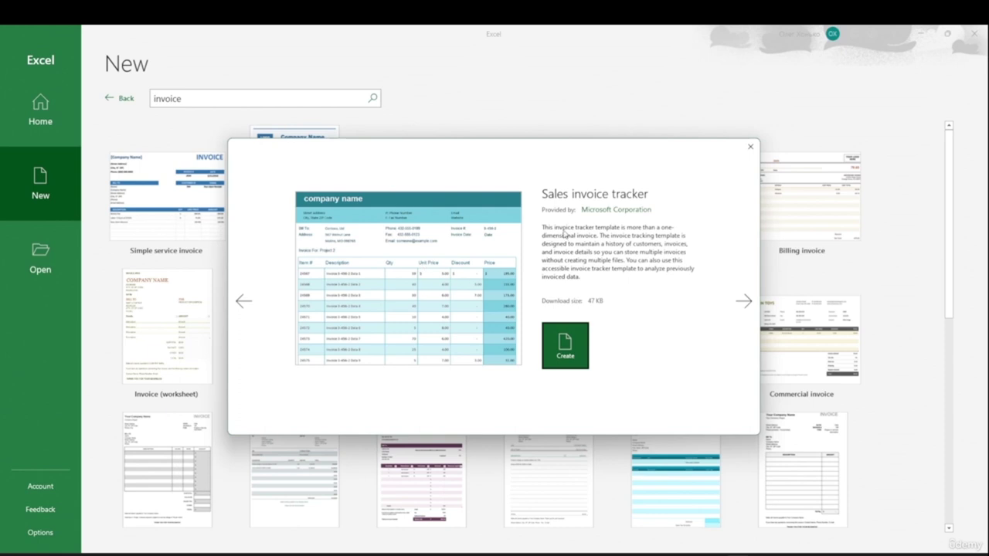
click(740, 308)
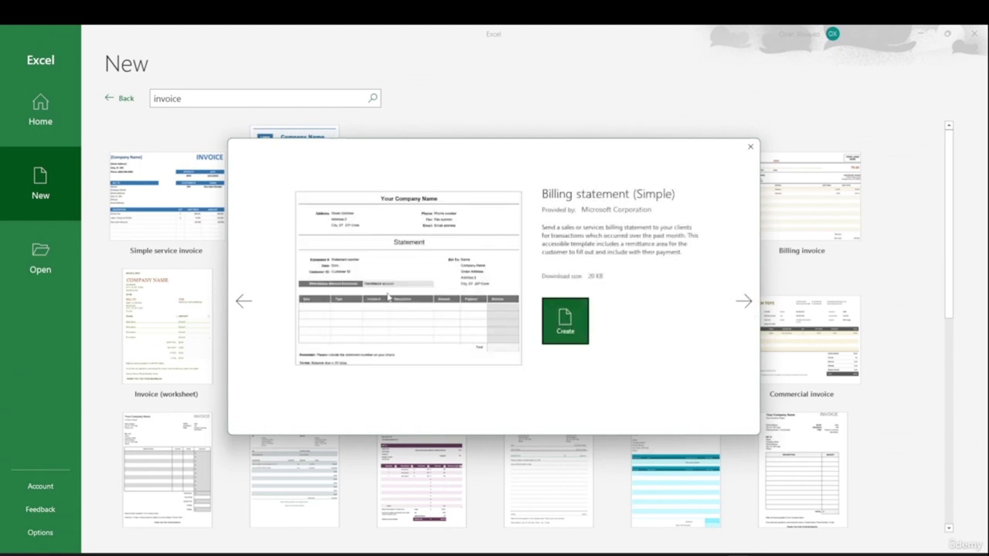
click(742, 307)
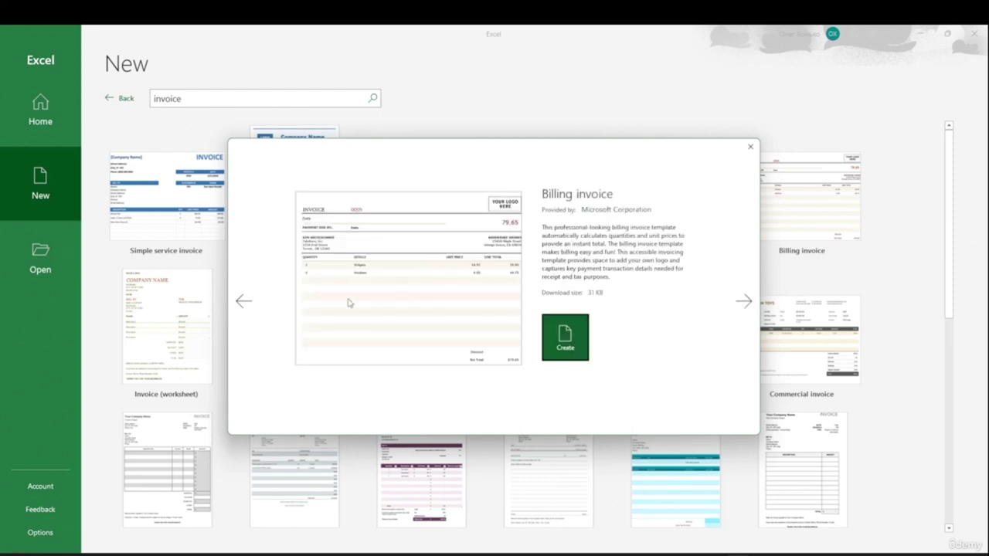
click(251, 312)
click(254, 314)
click(256, 314)
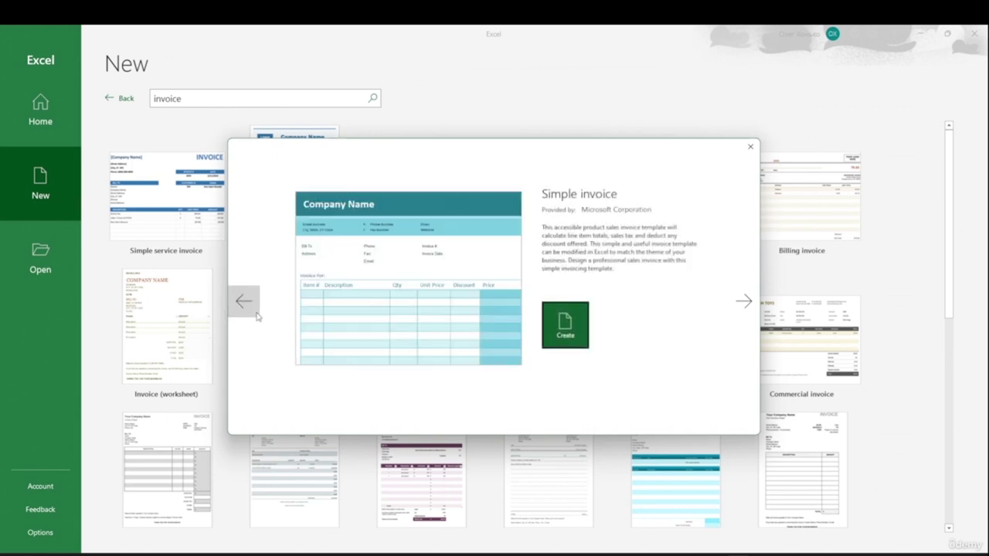
click(569, 333)
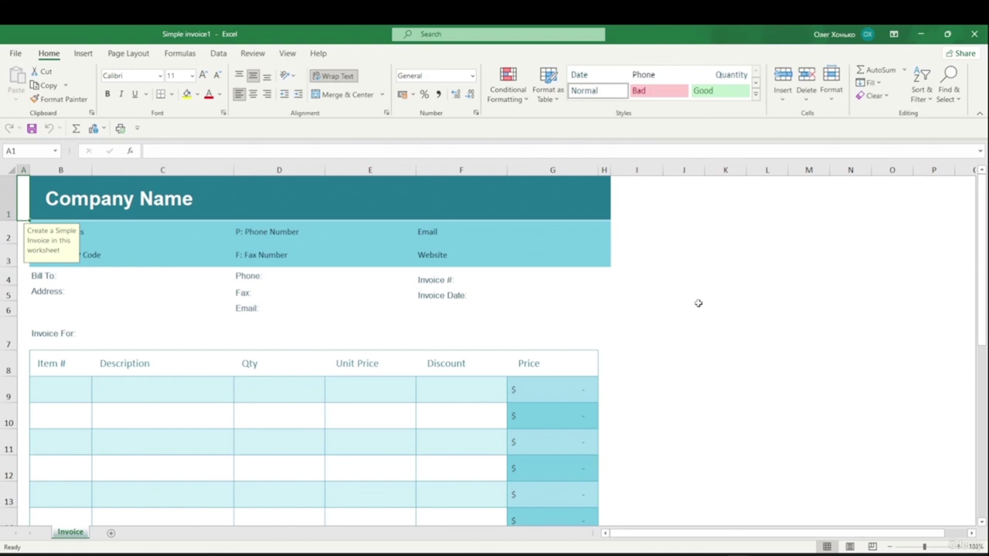
- Replace the Company Name heading in B1 with 'IT Course'
click(136, 203)
drag(223, 153, 121, 156)
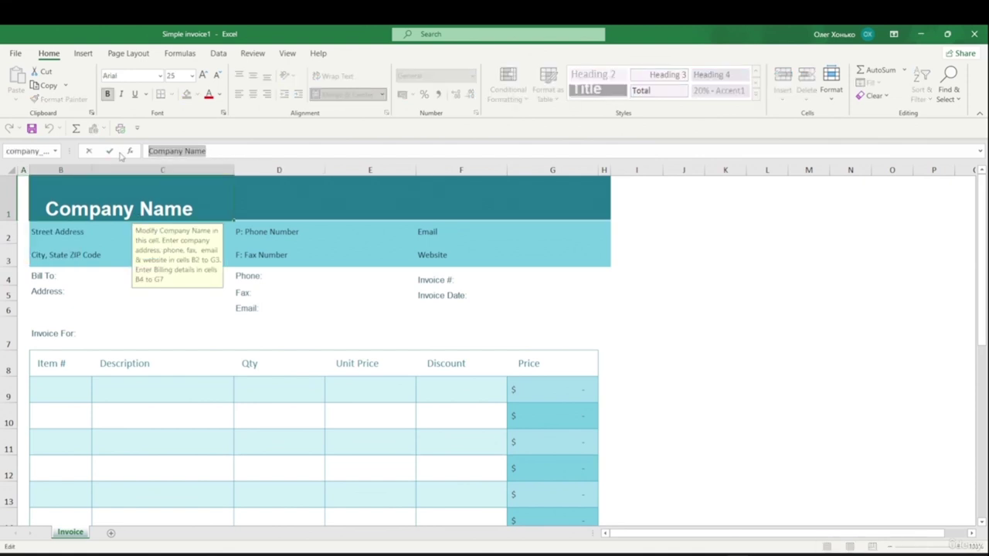
text(It)
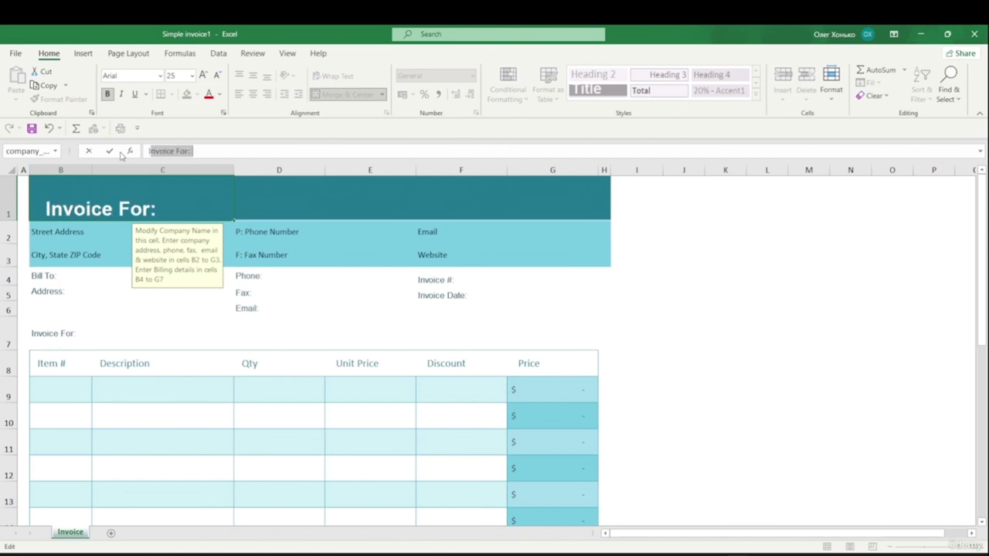
key(BackSpace)
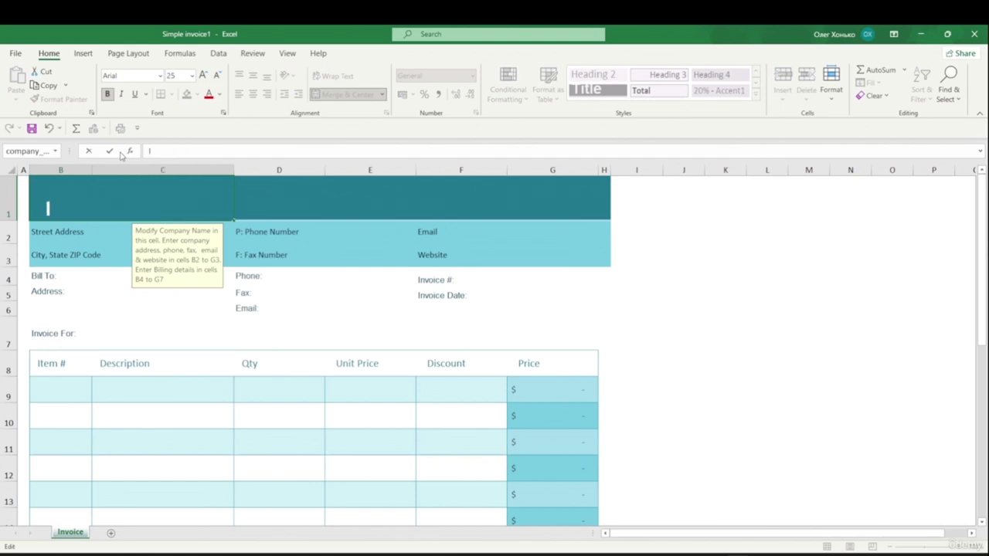
text(T Course)
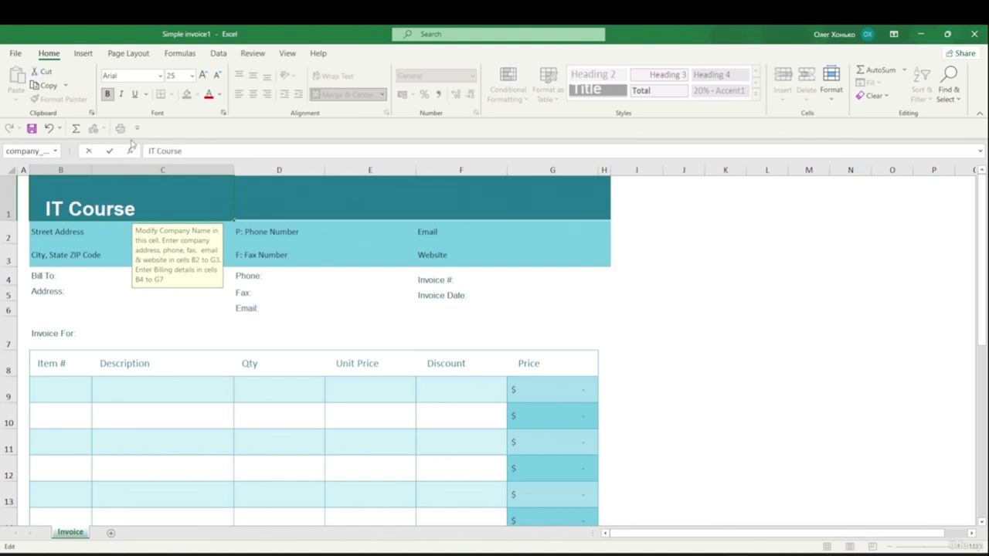
click(344, 323)
- Give the address and contact rows 2–3 a salmon theme fill
drag(33, 234, 600, 249)
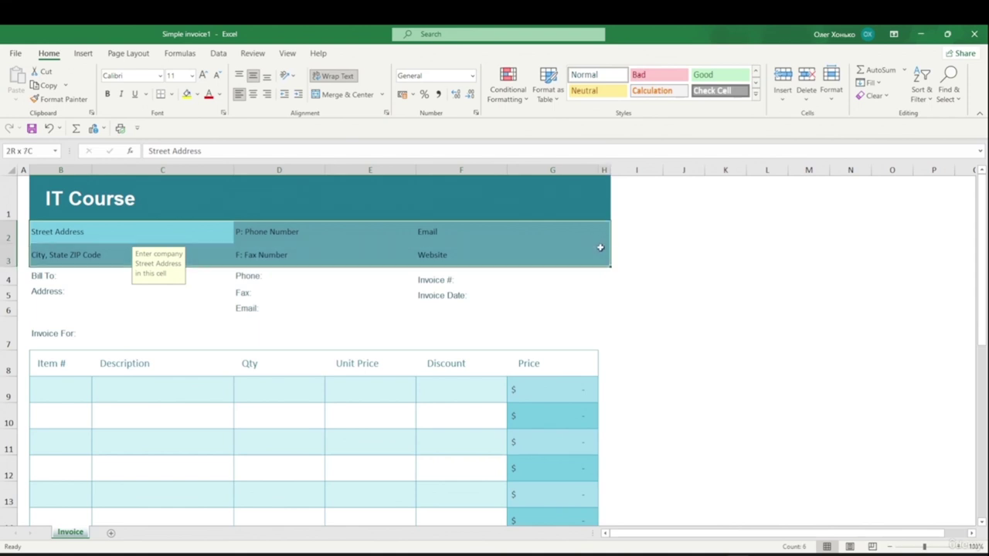
click(197, 96)
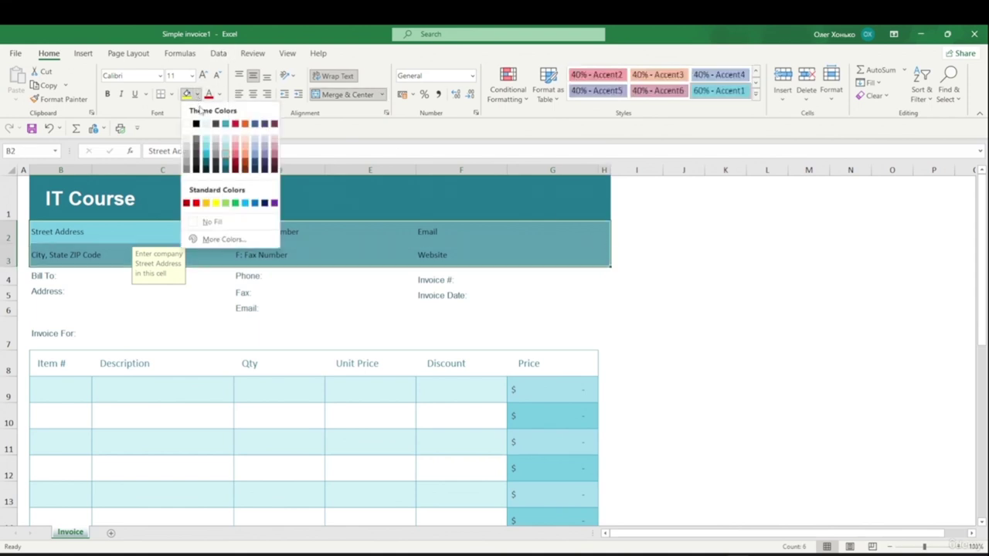
click(244, 142)
drag(672, 276, 655, 275)
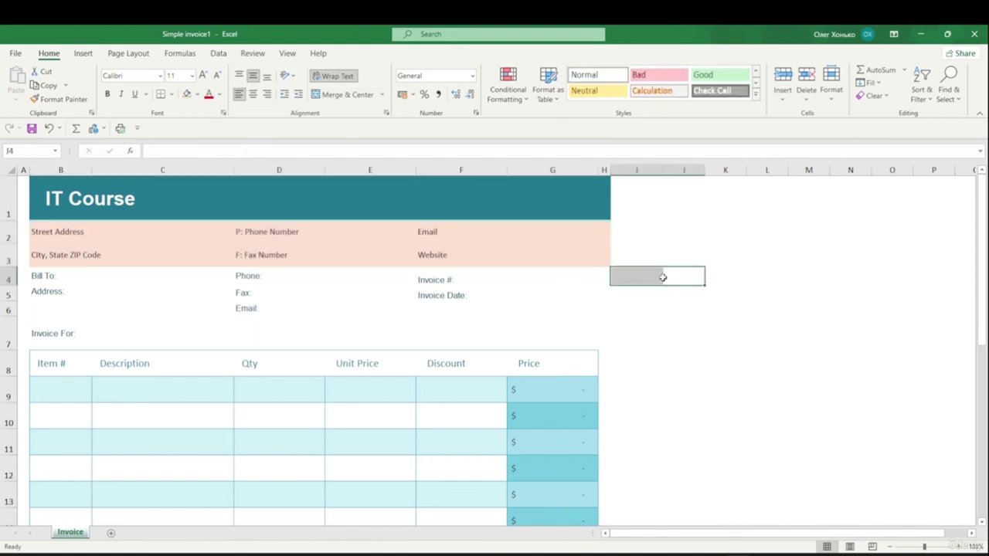
scroll(606, 272, down, 2)
scroll(606, 272, up, 2)
scroll(596, 275, down, 1)
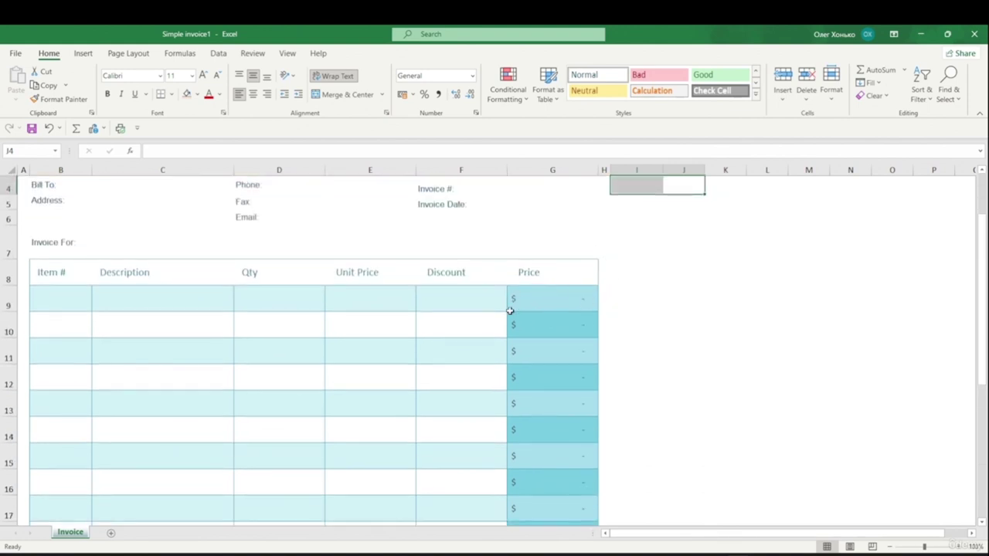
- Inspect the Price formula =IFERROR((D9*E9)-F9;"") in cell G9
click(538, 301)
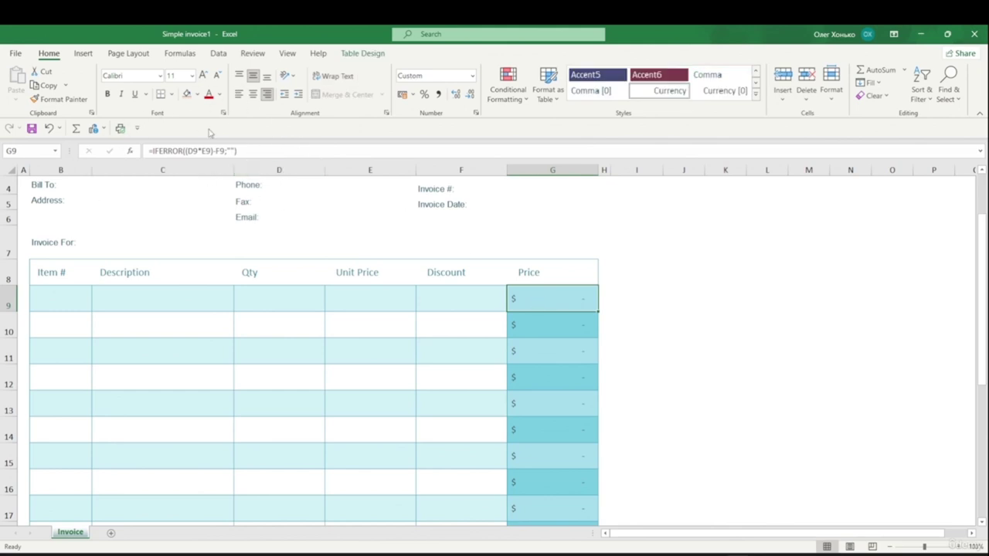
scroll(517, 244, down, 4)
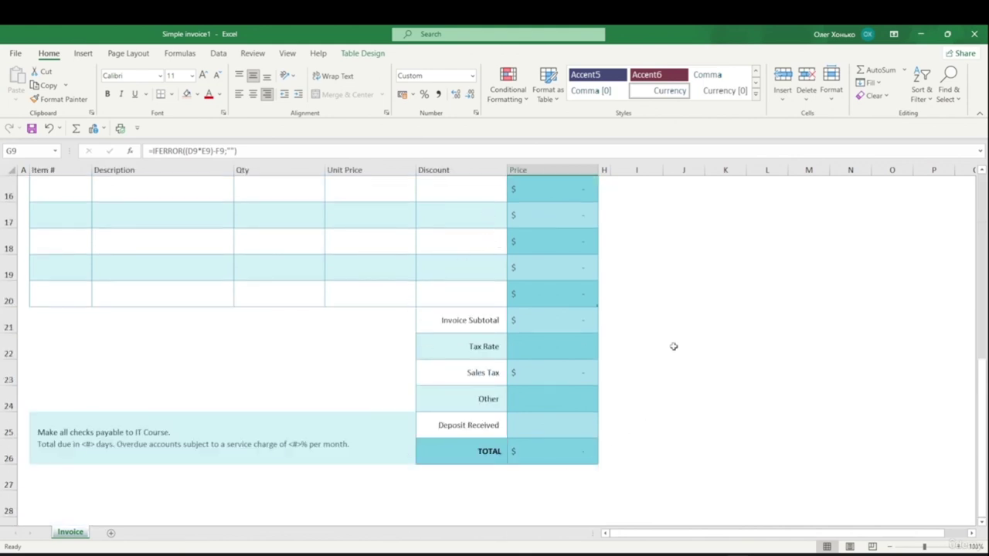
scroll(641, 313, up, 4)
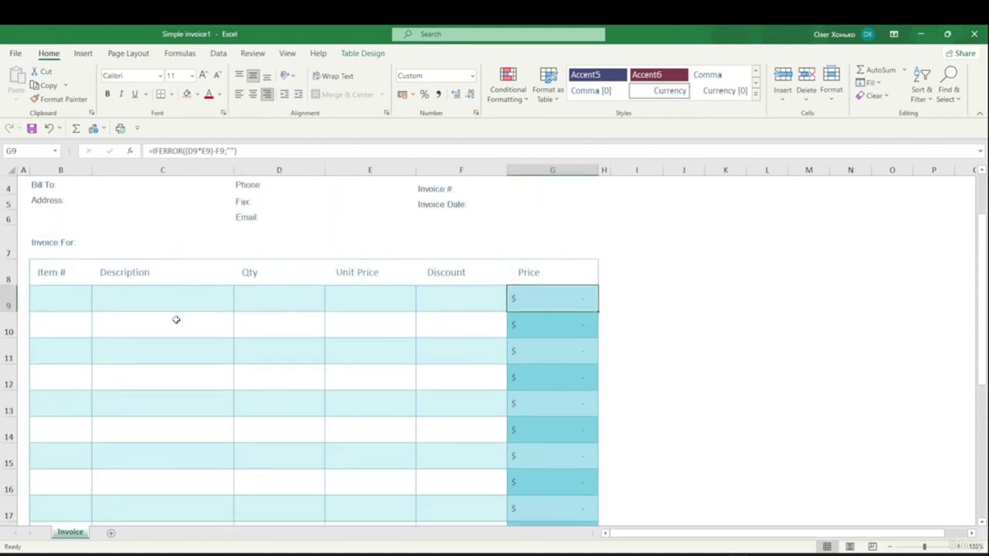
- Fill invoice row 9 with item 1, Course, quantity 1, unit price 40 and 0 discount
click(61, 299)
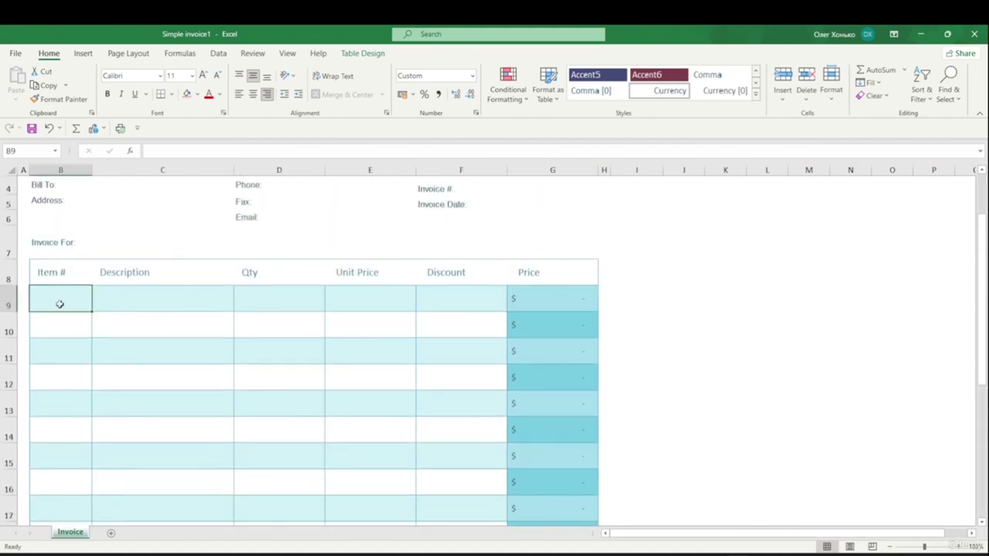
text(1)
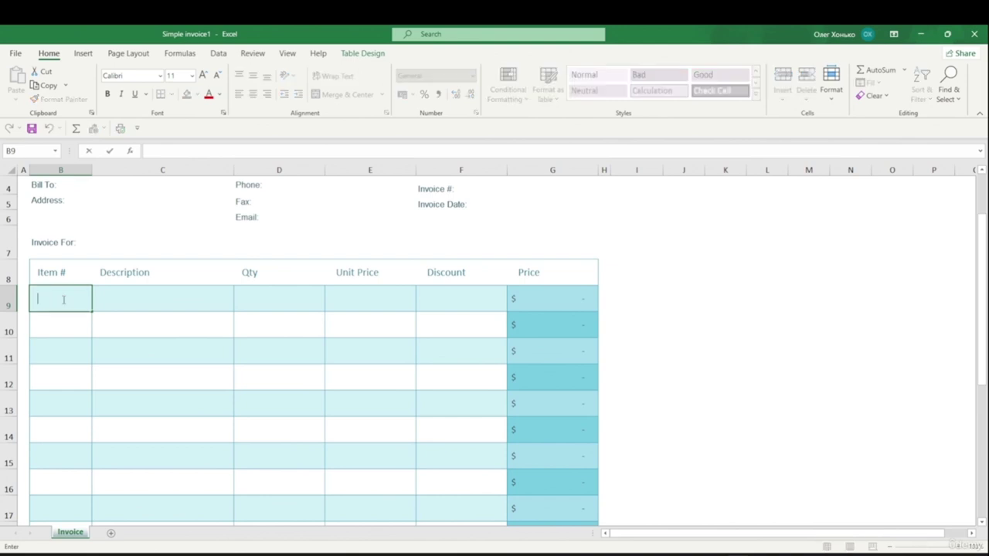
double_click(132, 303)
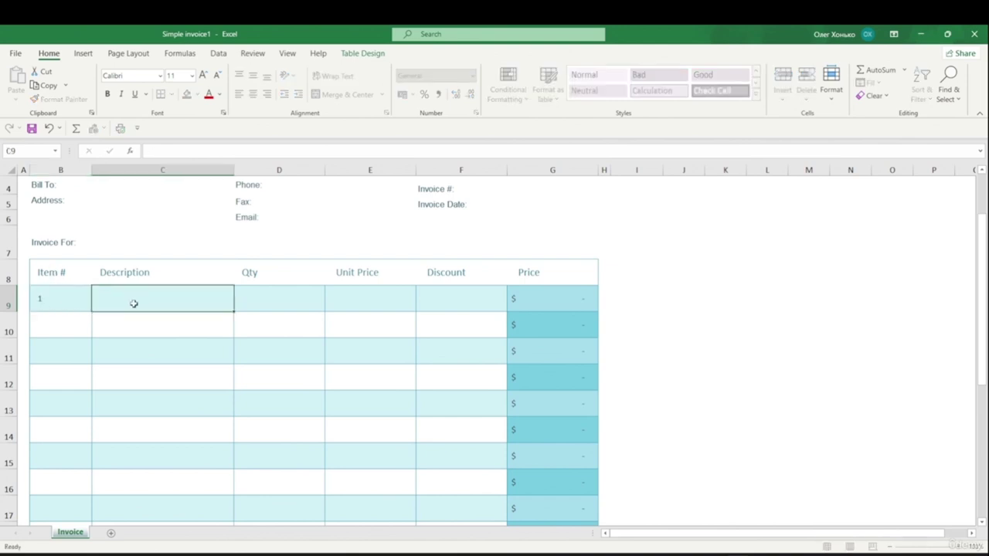
text(Course)
click(294, 297)
double_click(377, 301)
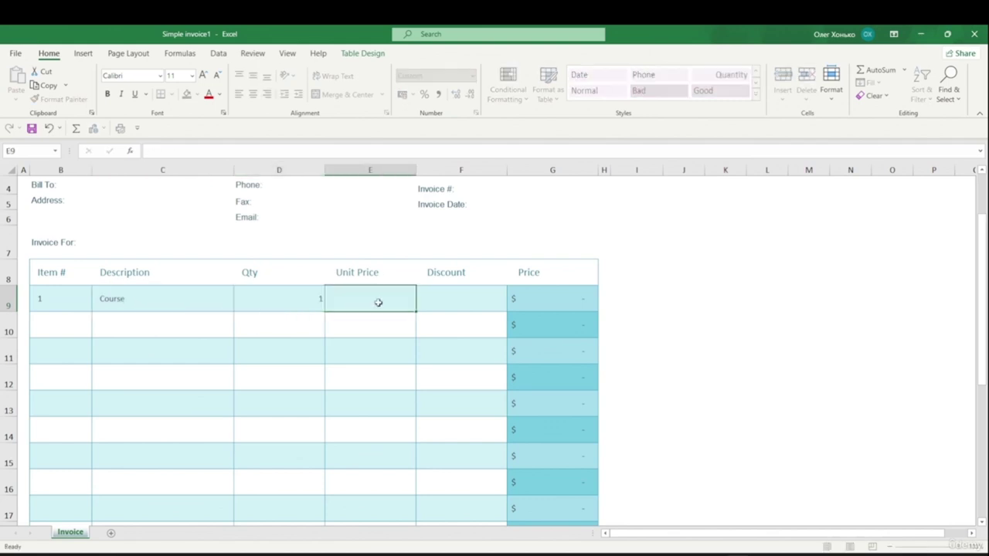
text(40)
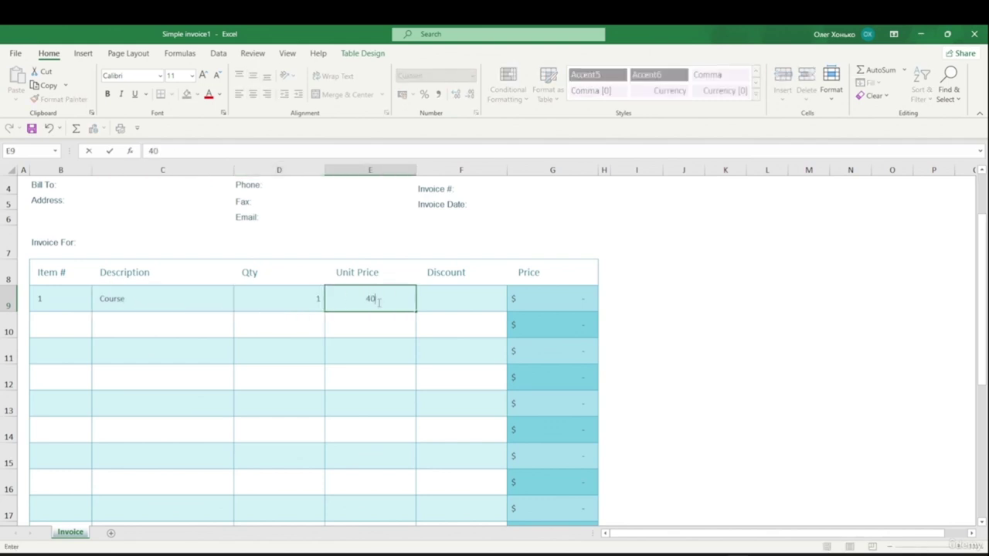
click(461, 299)
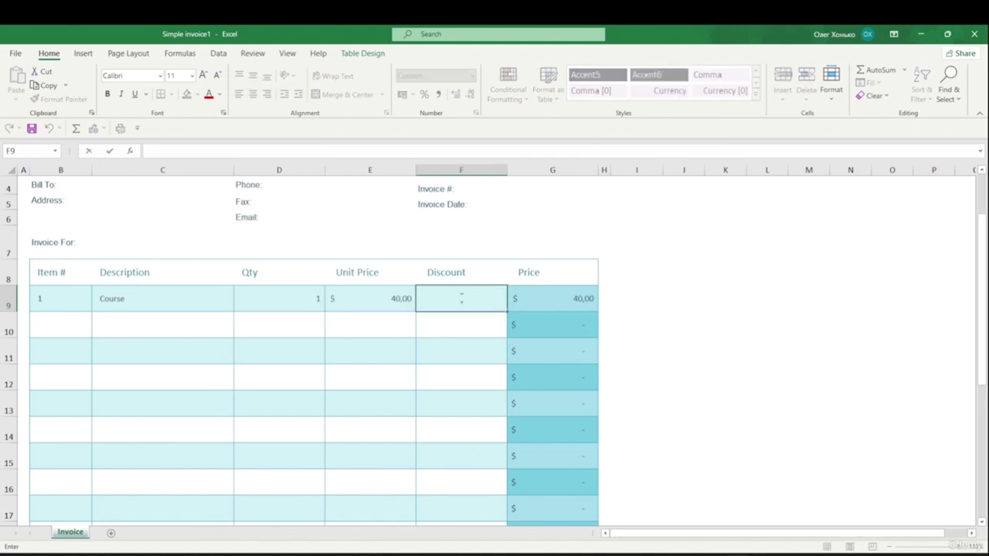
text(0)
click(678, 299)
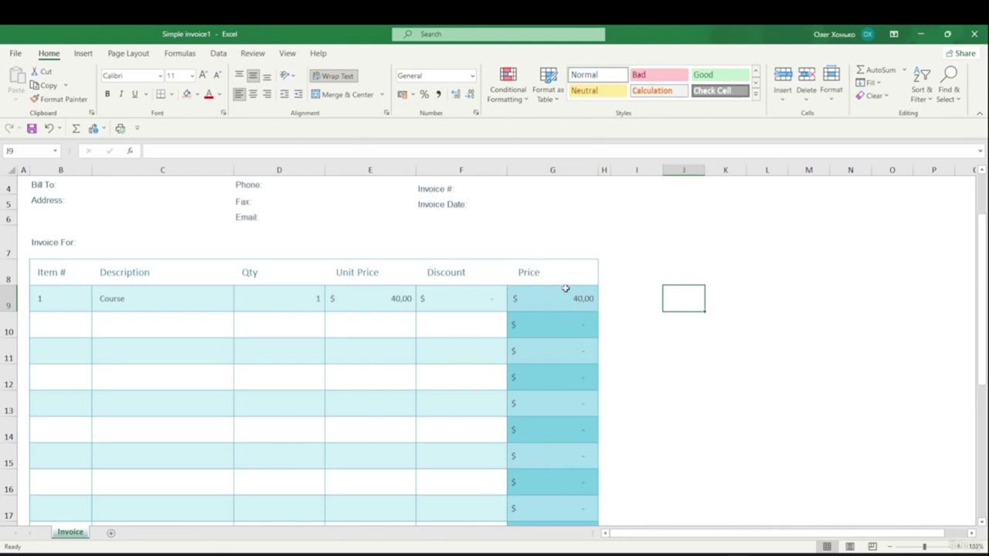
scroll(576, 294, down, 5)
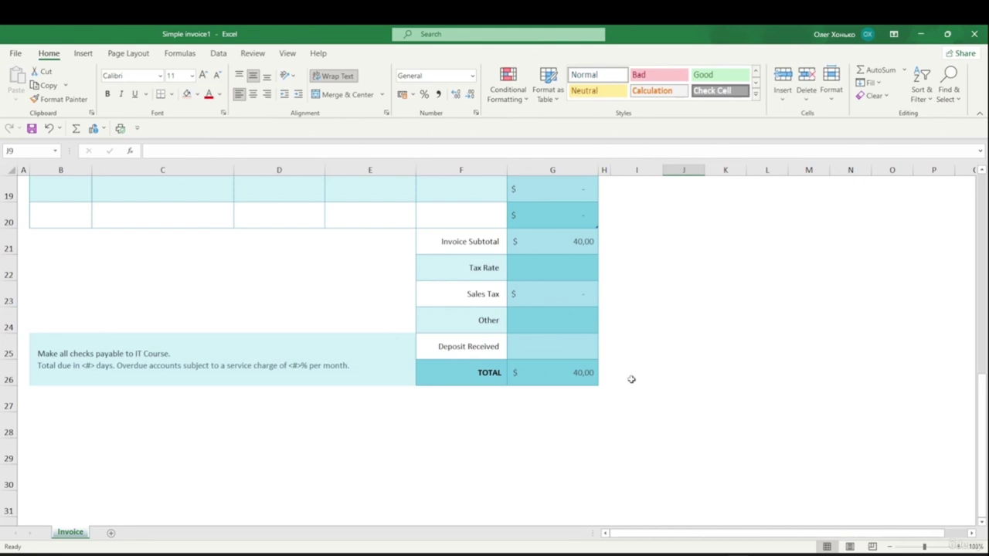
scroll(632, 379, up, 2)
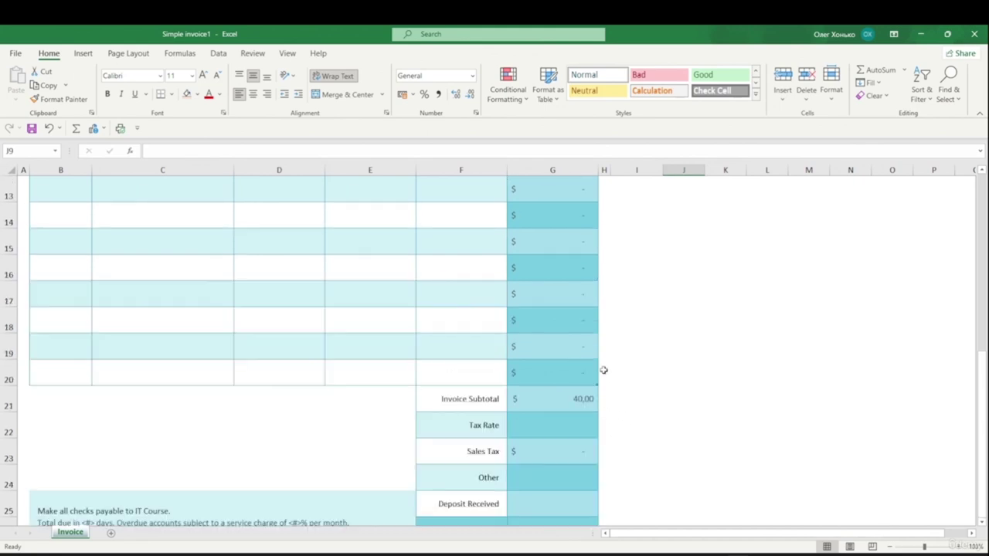
- Enter 0,001 as the Tax Rate in G22, making sales tax 0,04 and total 40,04
click(568, 430)
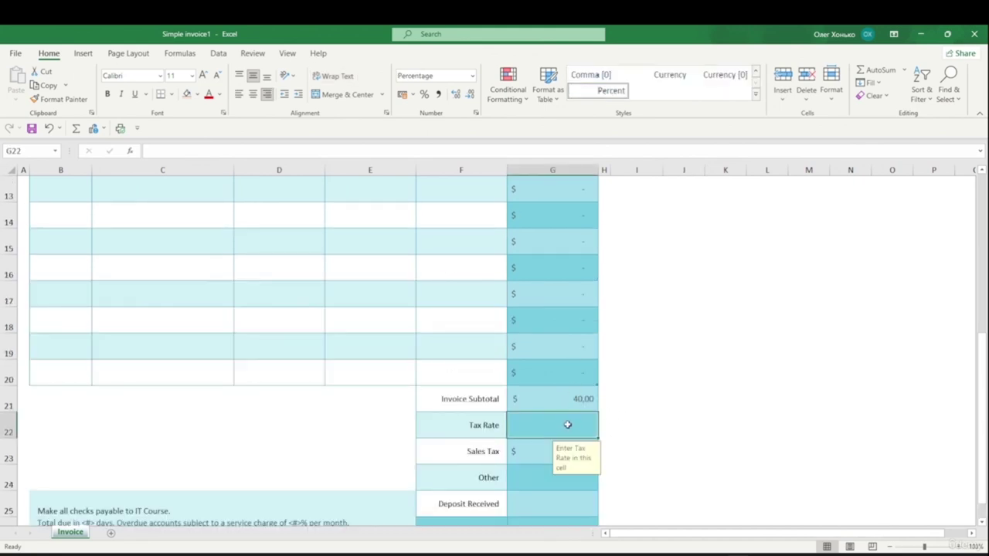
text(0,001)
key(Return)
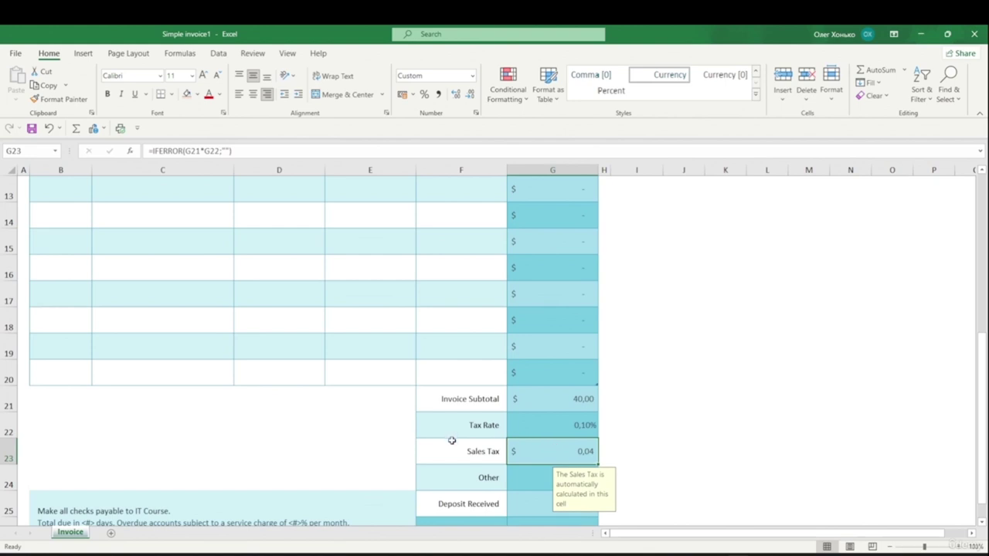
scroll(652, 462, down, 2)
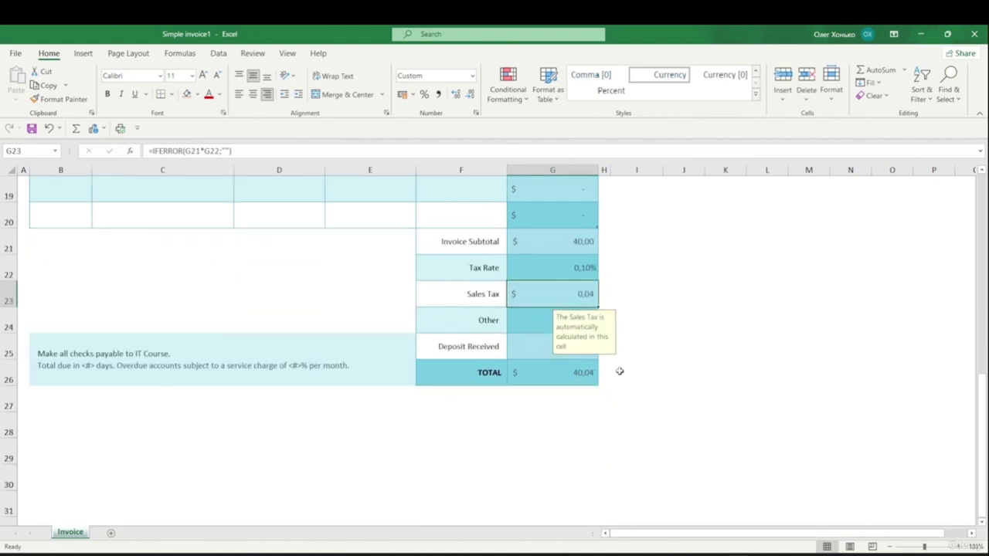
scroll(680, 421, up, 5)
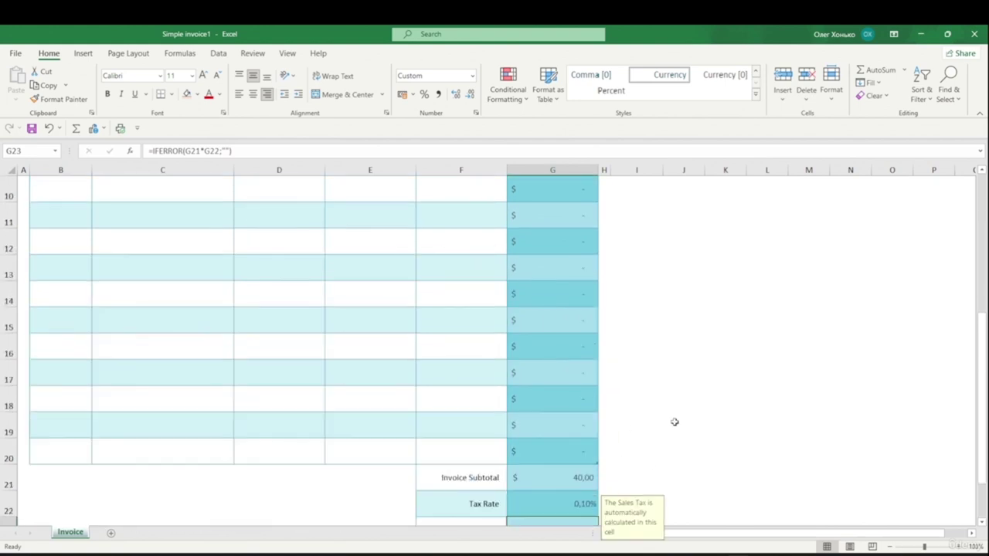
scroll(686, 421, up, 1)
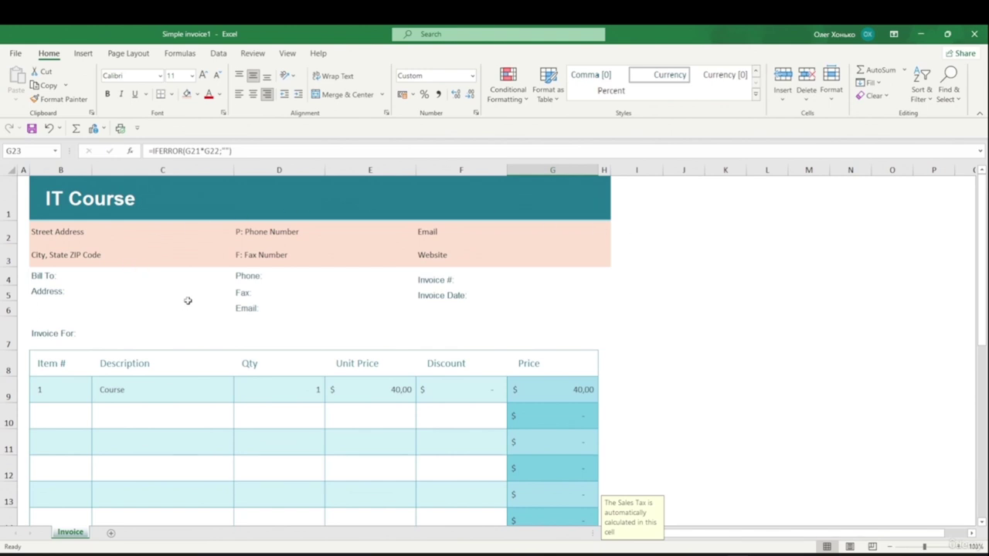
scroll(188, 304, down, 5)
scroll(222, 329, up, 3)
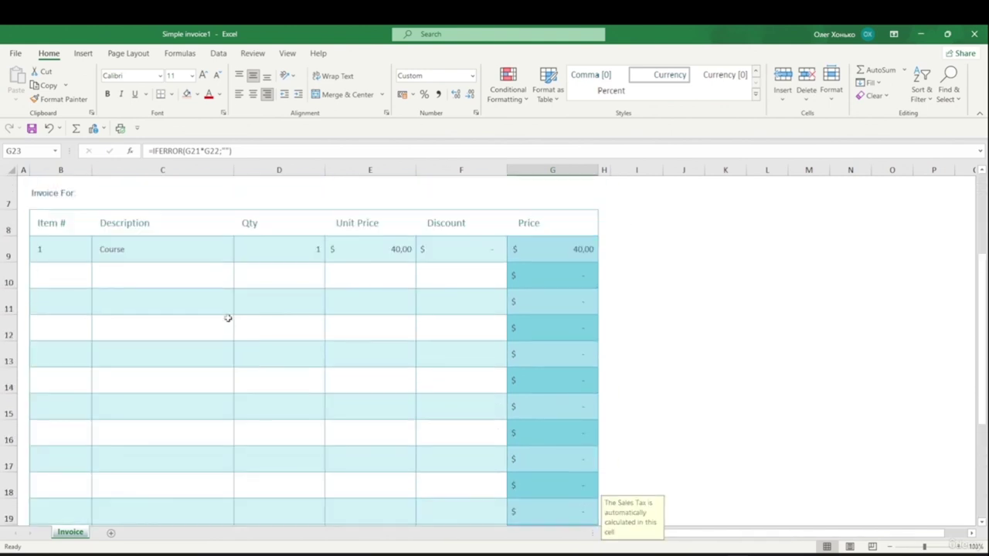
scroll(228, 319, up, 2)
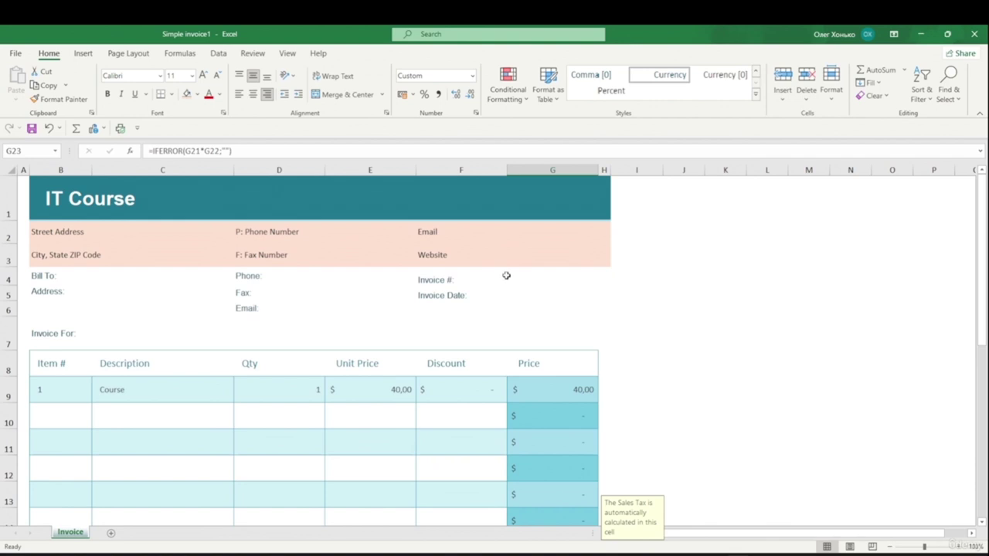
- Save the invoice as an Excel Template named 'My_Buisness_Template 2023'
click(14, 54)
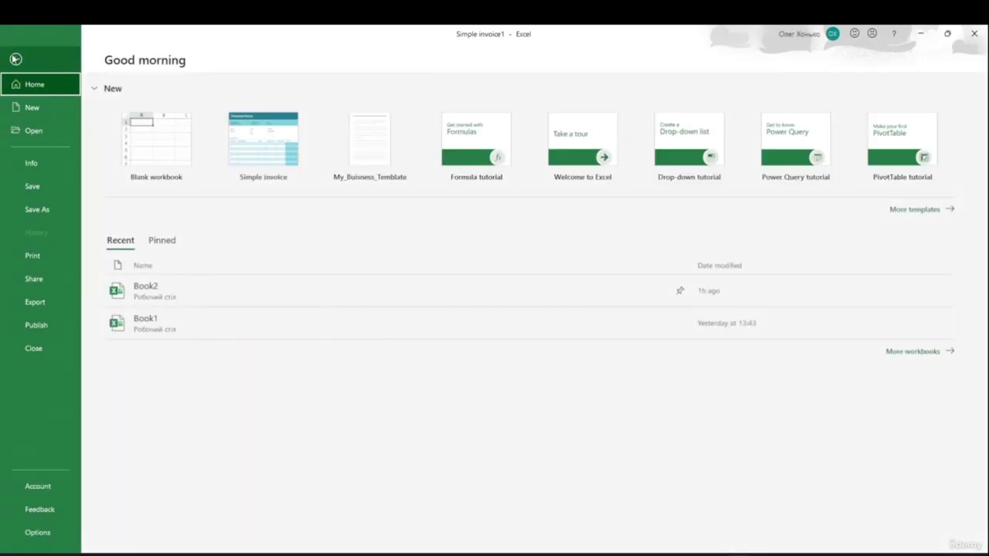
click(46, 209)
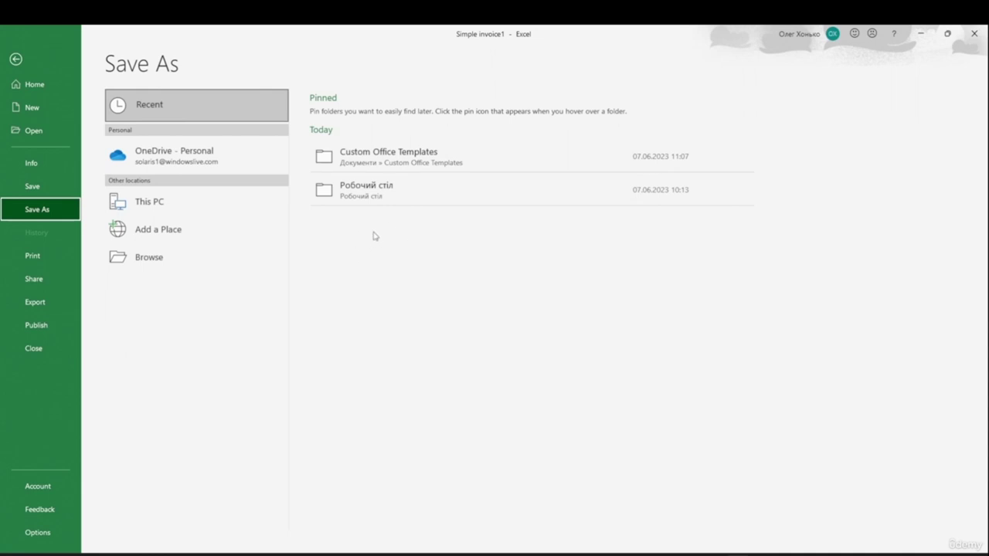
click(377, 192)
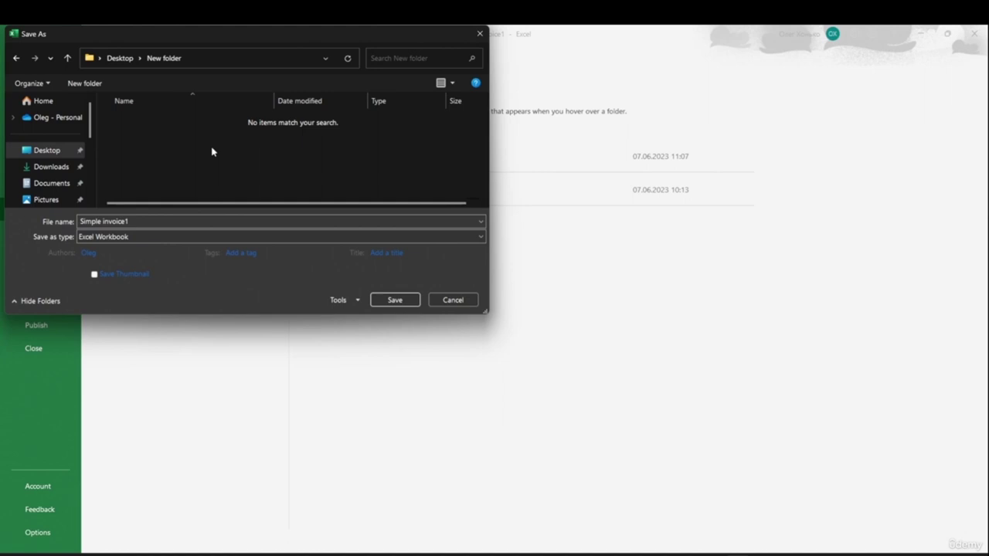
click(155, 220)
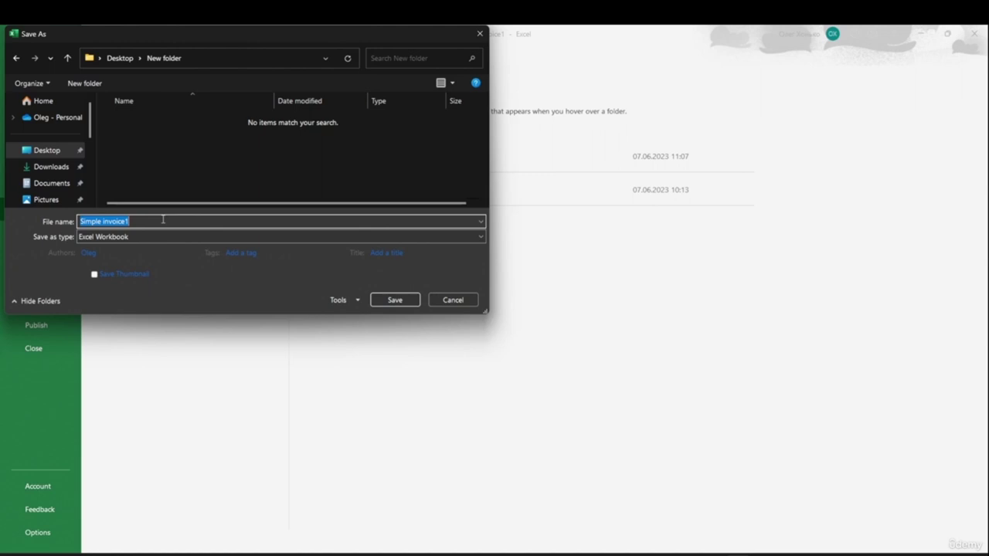
text(My_Buisness_Template 2023)
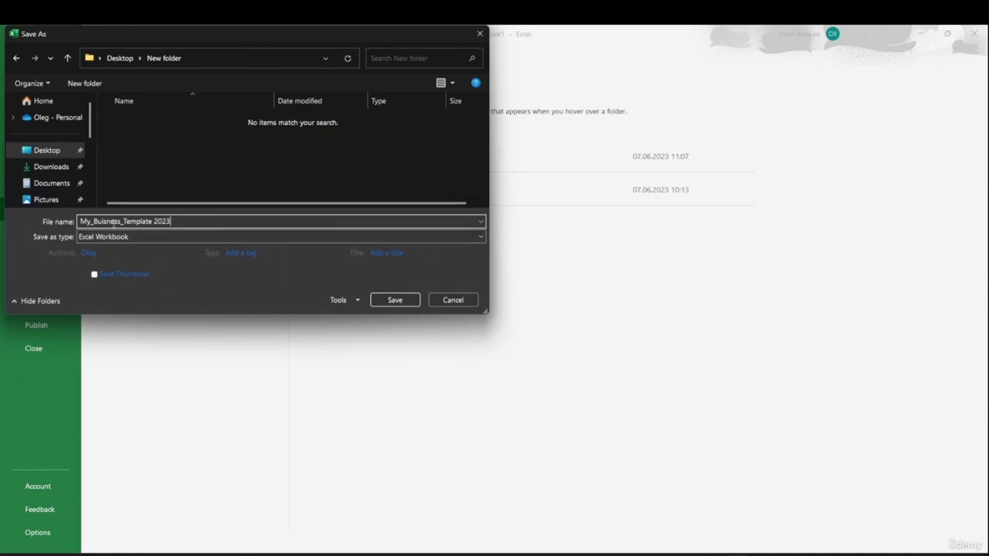
click(90, 240)
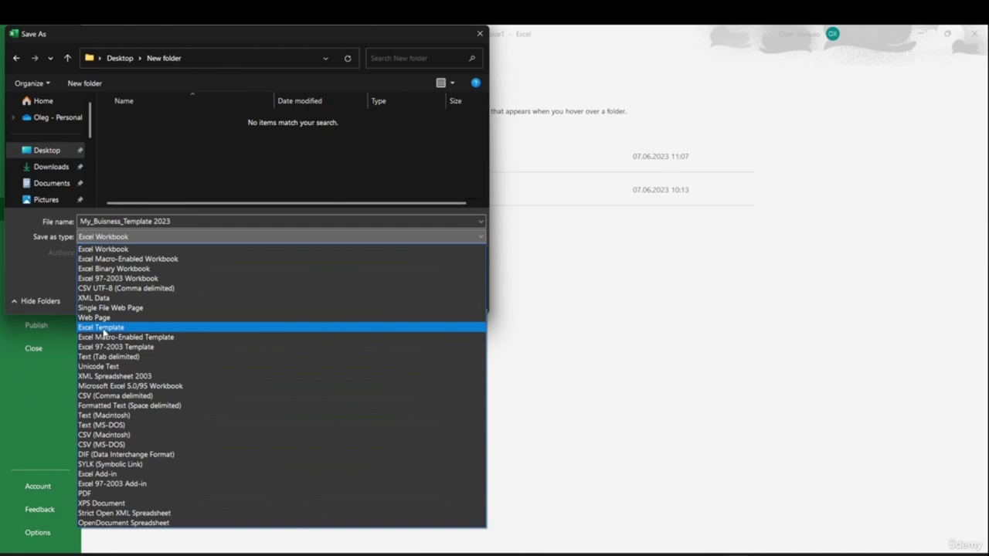
click(105, 329)
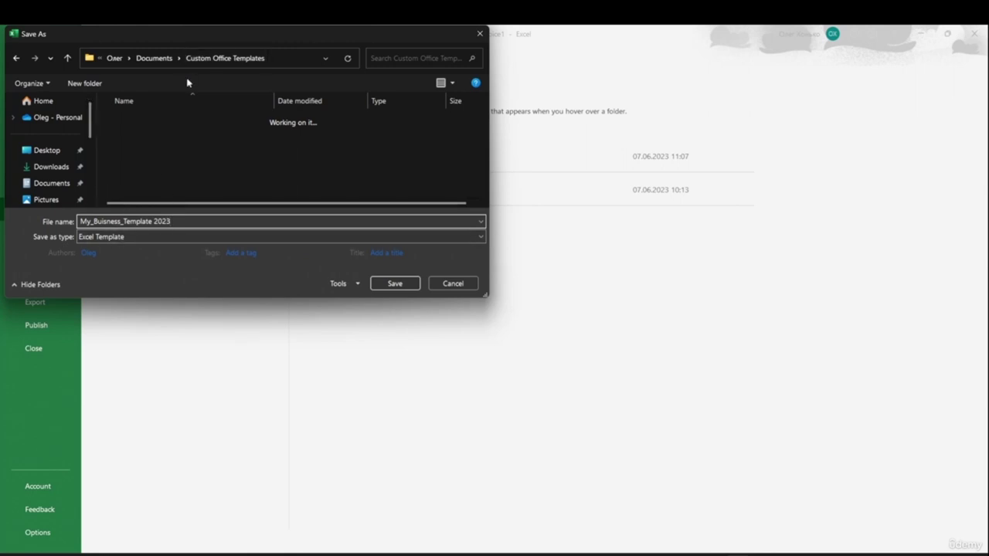
click(390, 287)
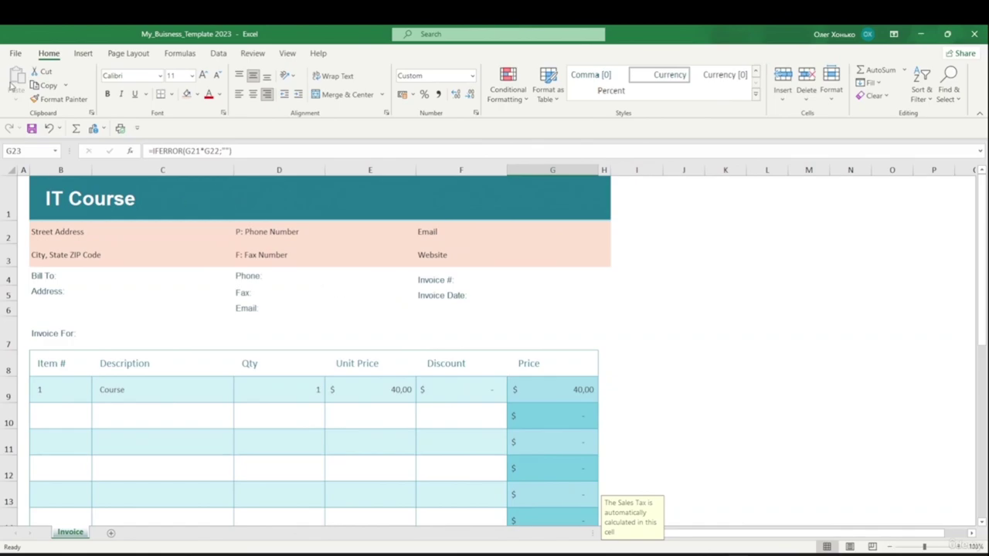
- Browse the personal templates on the New page to find My_Buisness_Template 2023
click(15, 53)
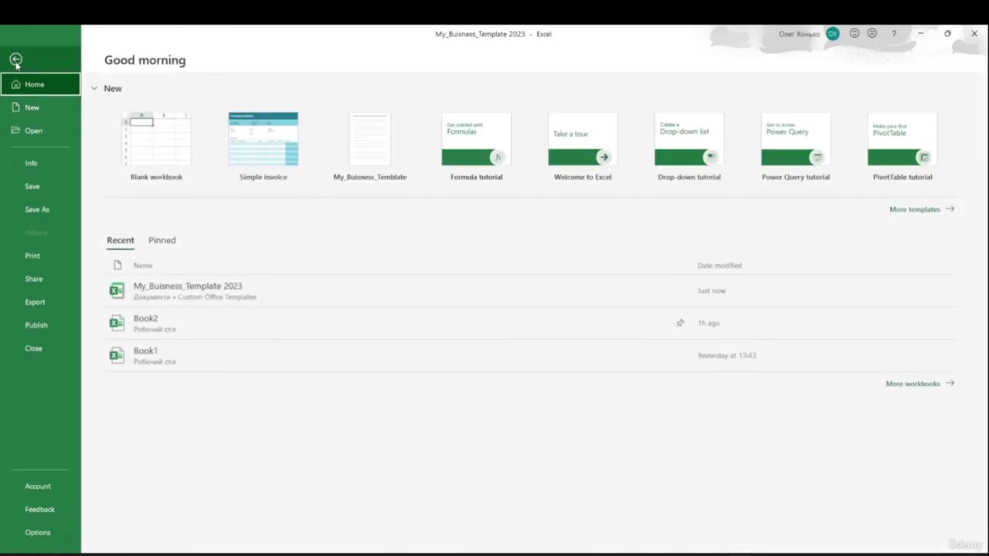
click(45, 112)
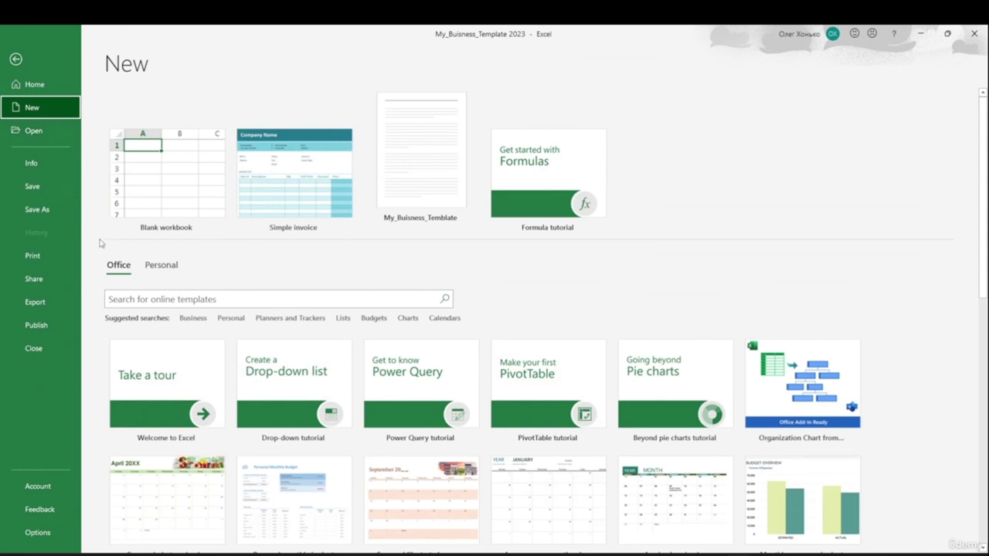
click(166, 266)
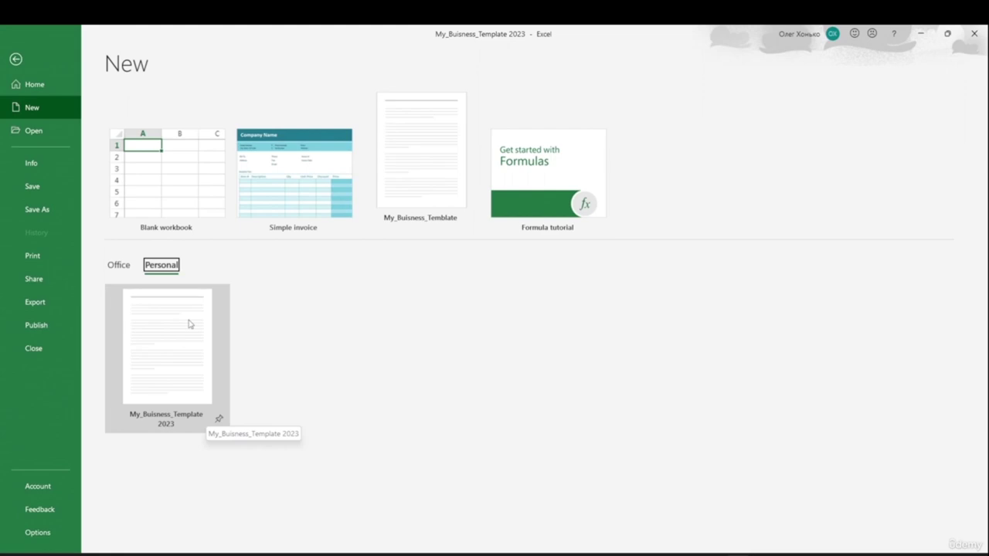
click(51, 188)
- Review the Save As file types and personal templates, then return to the invoice worksheet
click(14, 53)
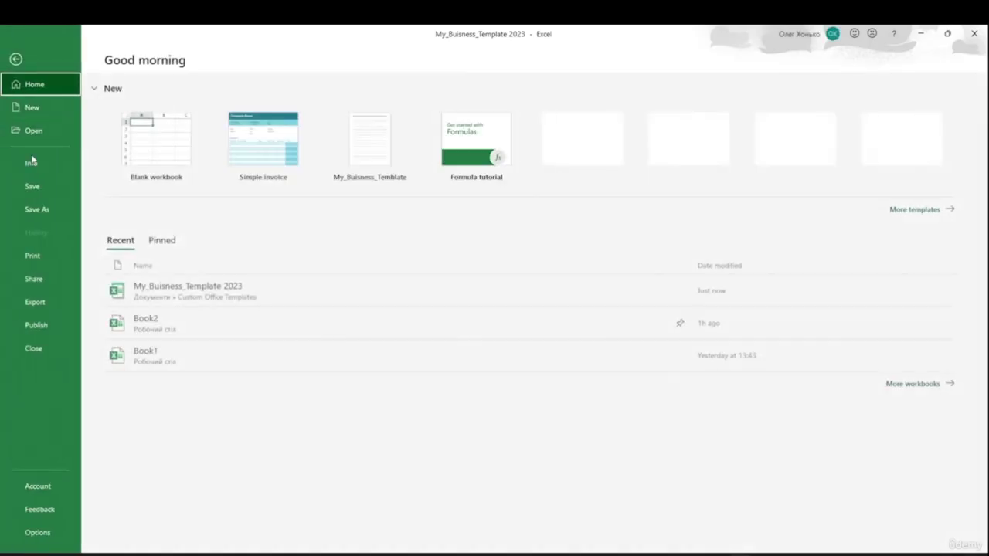
click(44, 208)
double_click(193, 202)
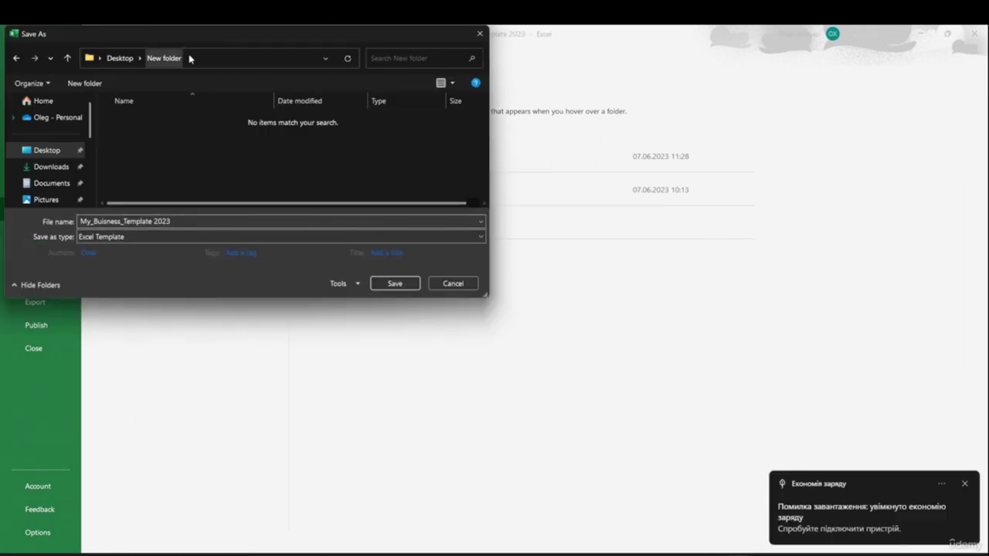
click(111, 238)
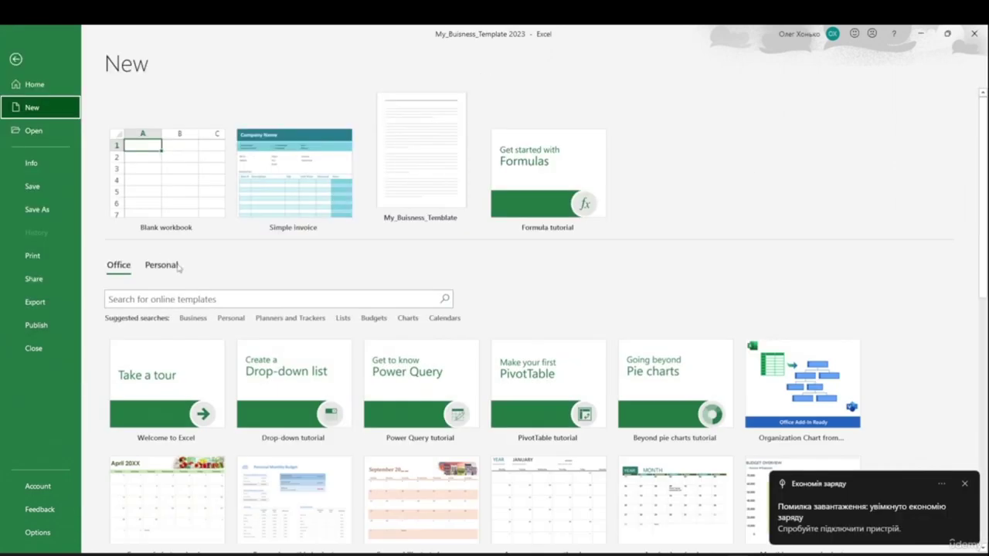
click(162, 265)
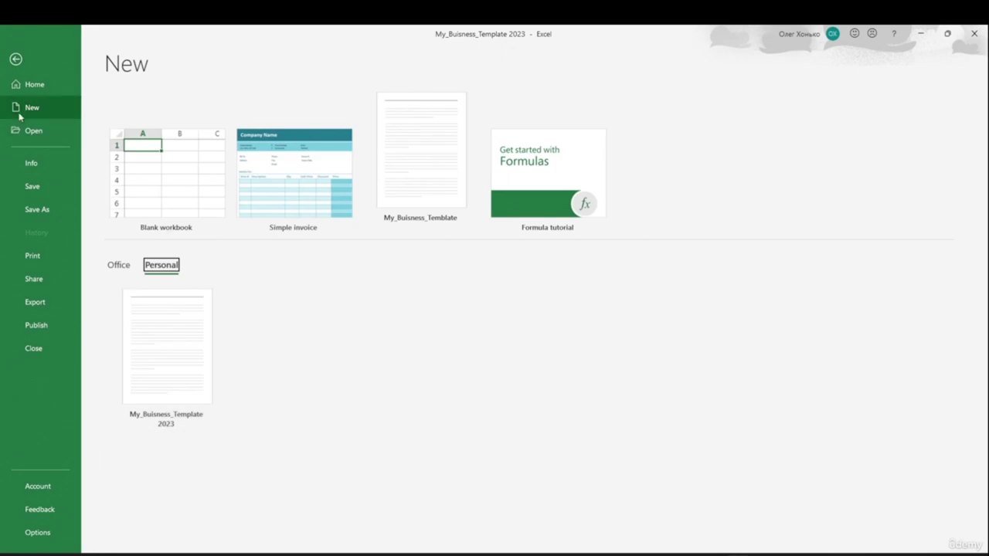
click(41, 86)
key(Escape)
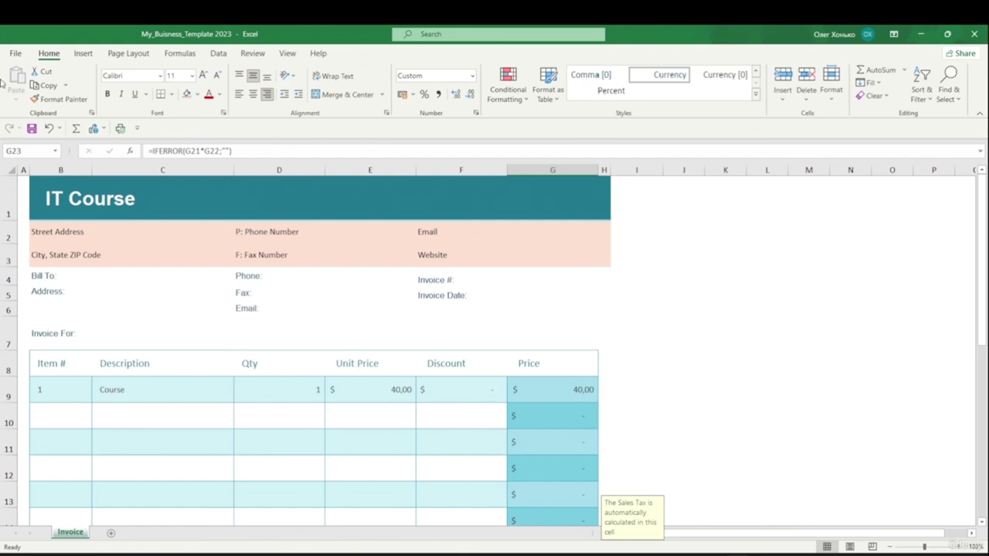
- Close My_Buisness_Template 2023 and create the new blank workbook Book1
click(15, 52)
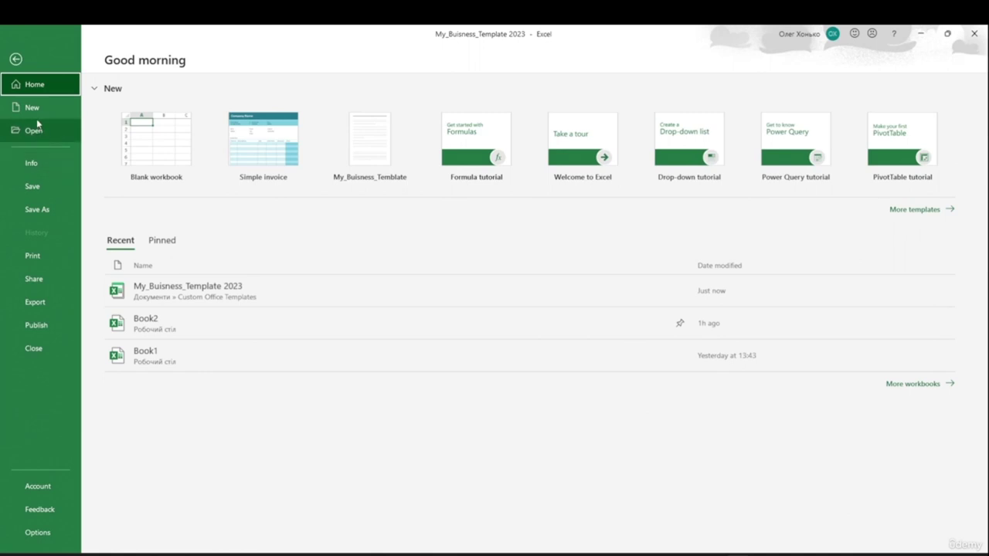
click(37, 116)
click(162, 265)
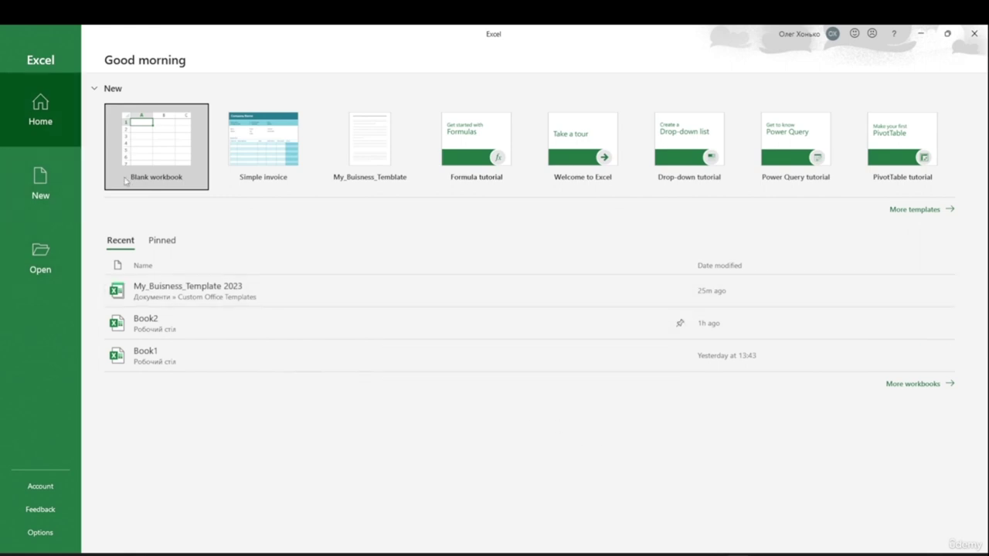
click(159, 142)
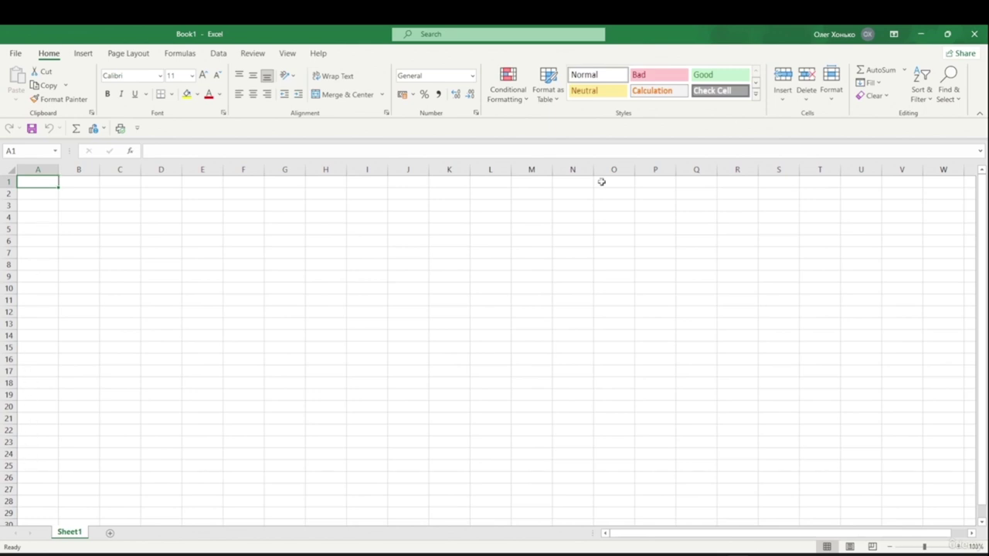
click(277, 275)
click(310, 231)
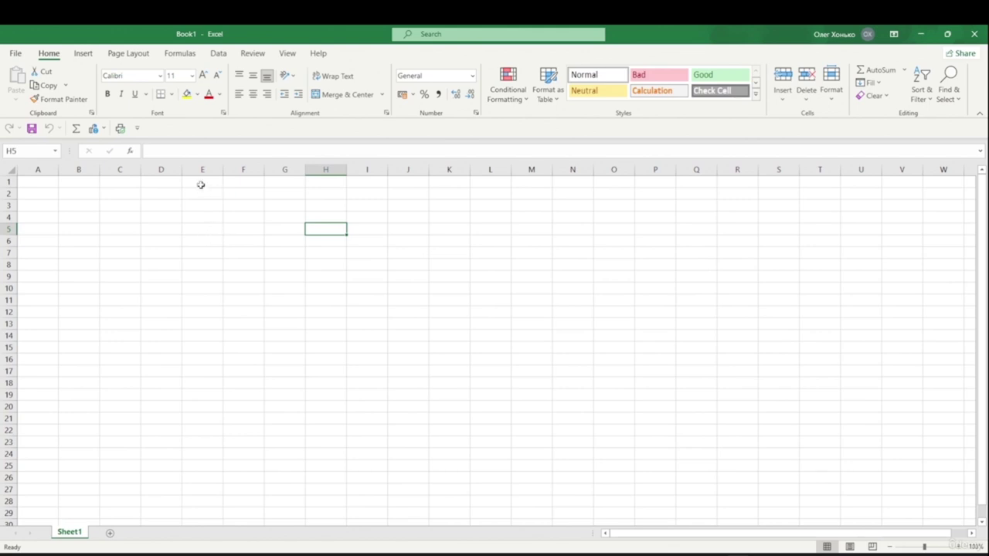
click(433, 234)
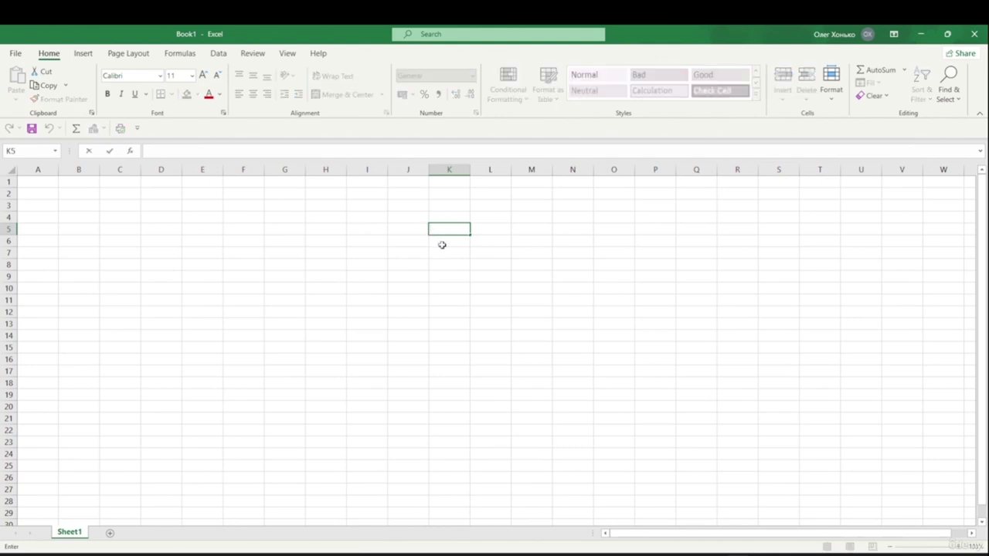
- Enter fds, 254 and the date 01.02.2023 into cells K5, K6 and K7
text(fds)
key(Return)
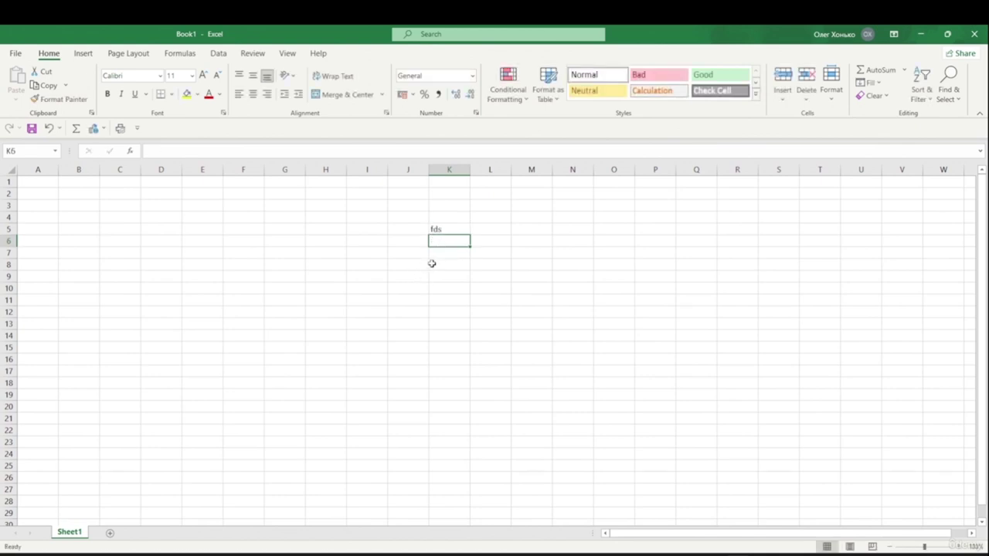
text(254)
key(Return)
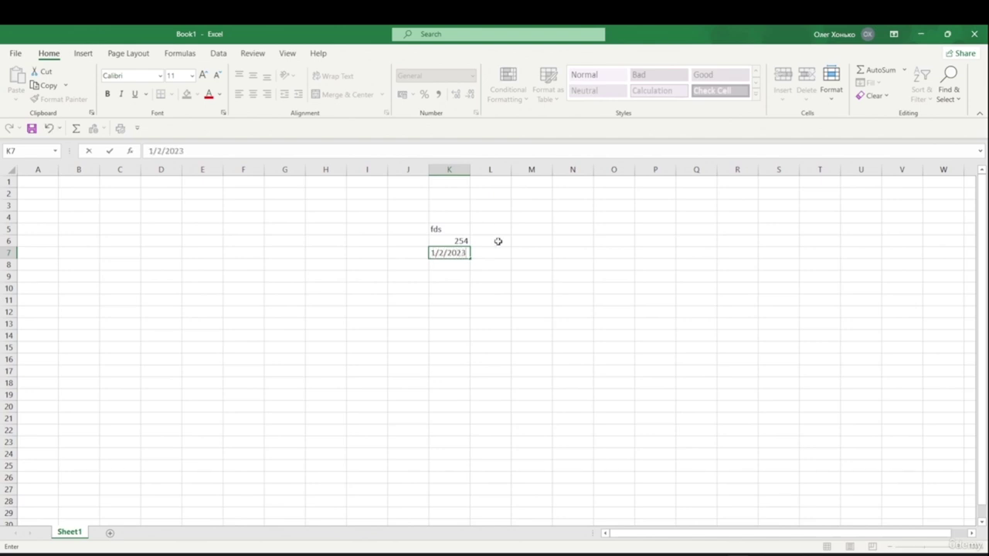
drag(485, 273, 511, 285)
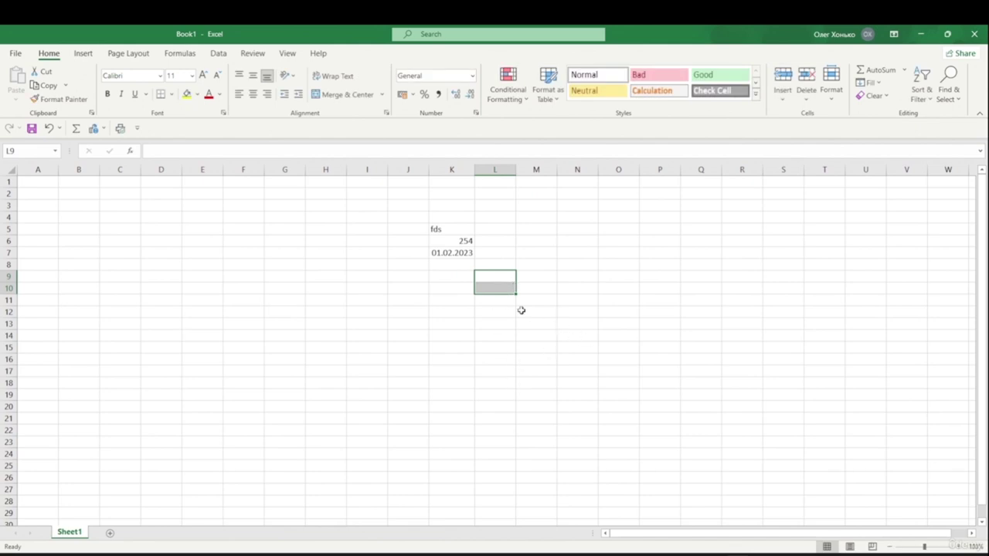
key(Left)
key(Left)
key(Left)
key(Left)
key(Left)
key(Up)
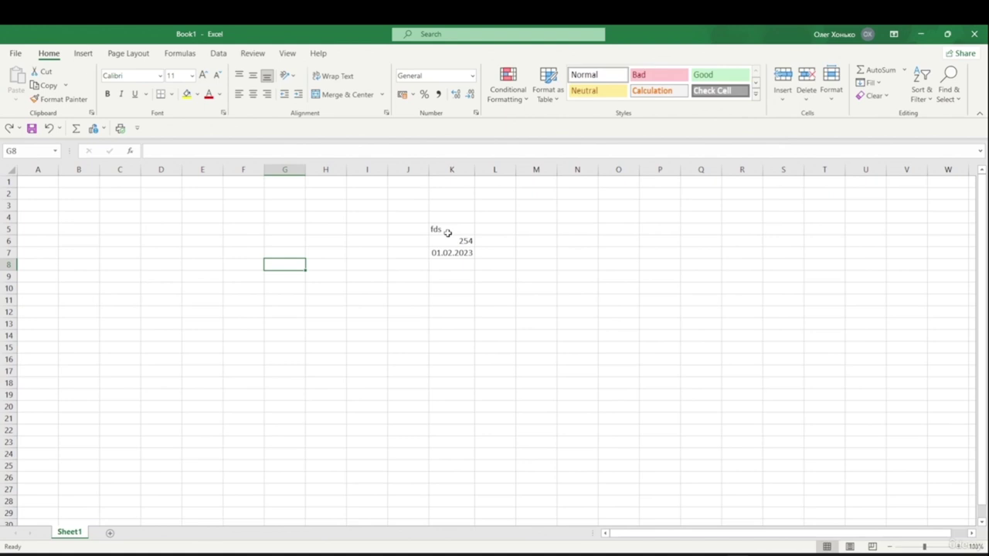
- Copy fds from K5 into G6
click(447, 230)
key(ctrl+c)
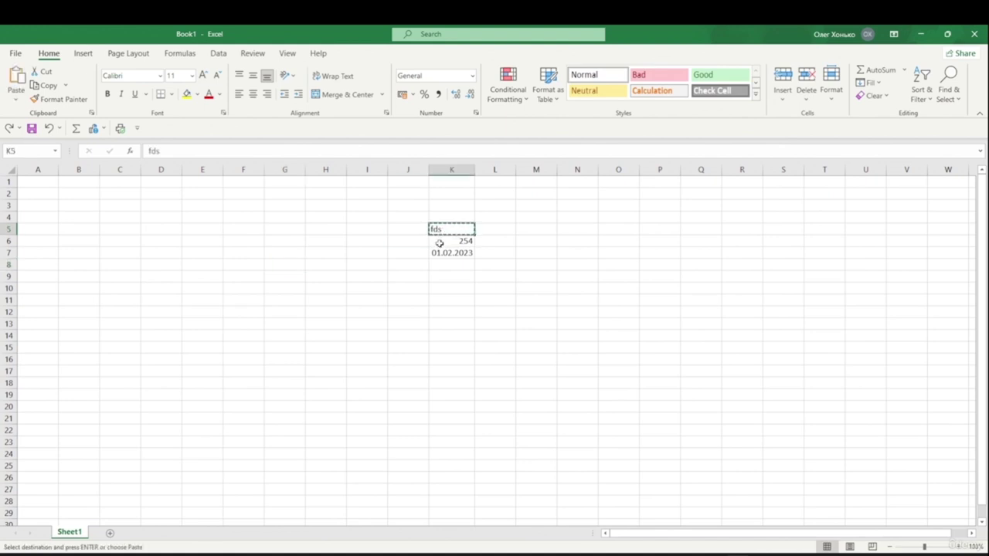
click(296, 242)
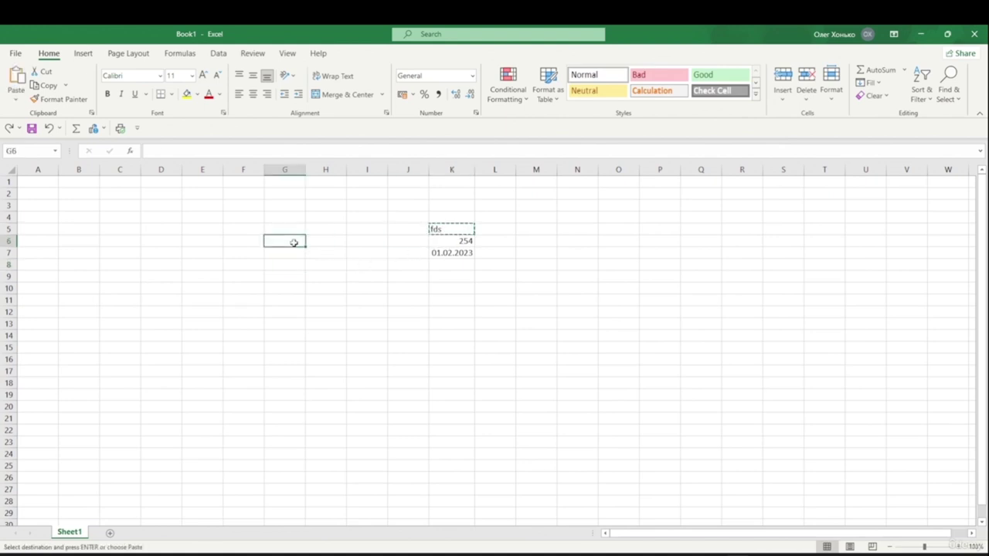
key(ctrl+v)
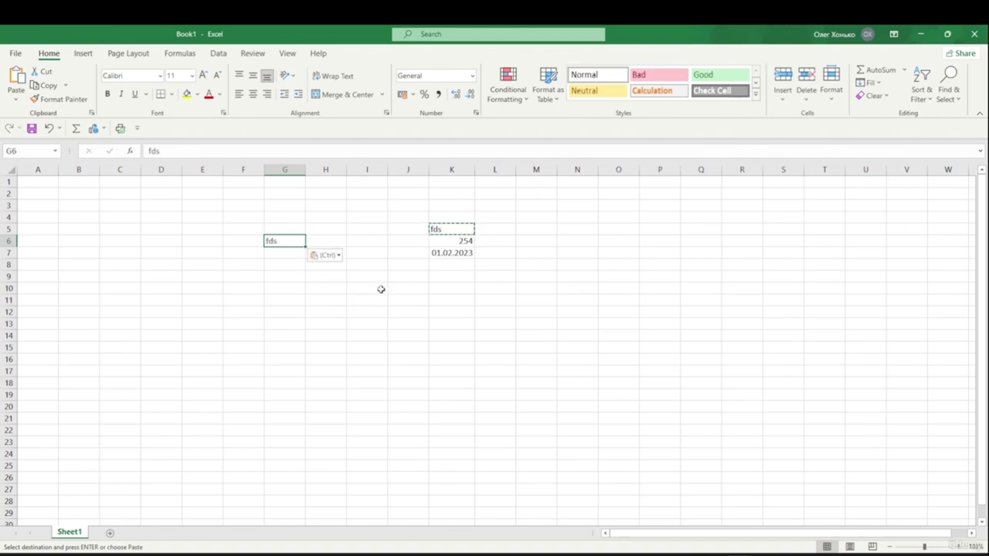
- Cut 254 from K6 and paste it into K12
click(457, 241)
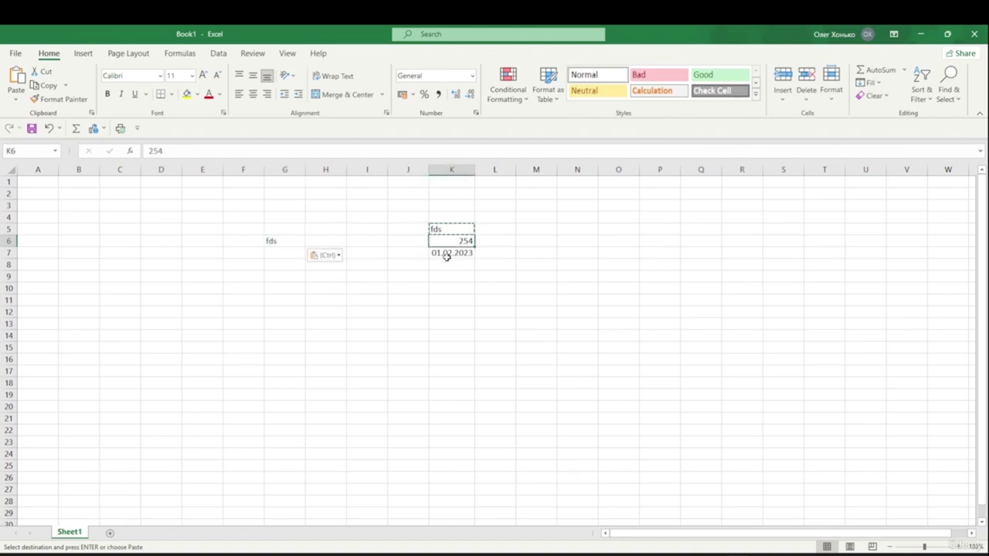
click(51, 73)
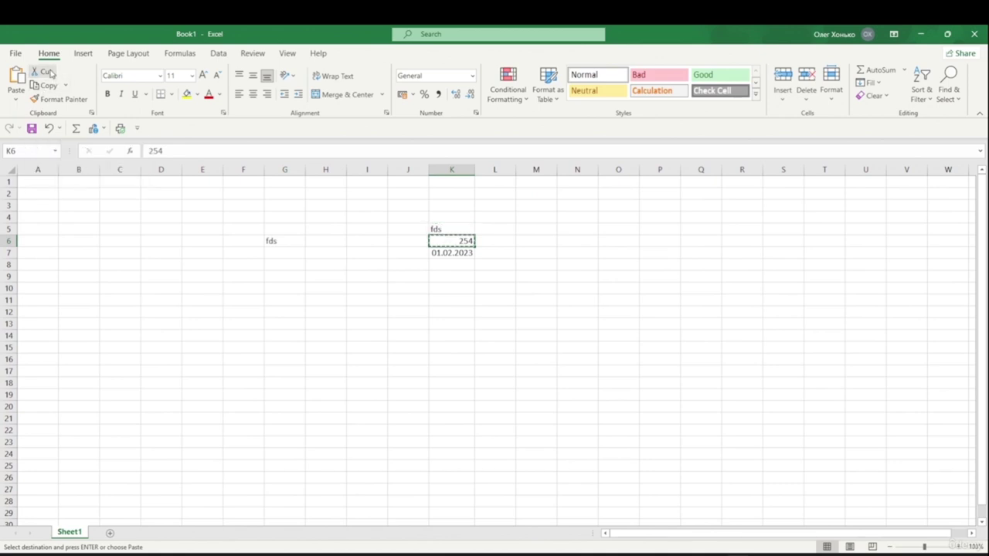
click(435, 312)
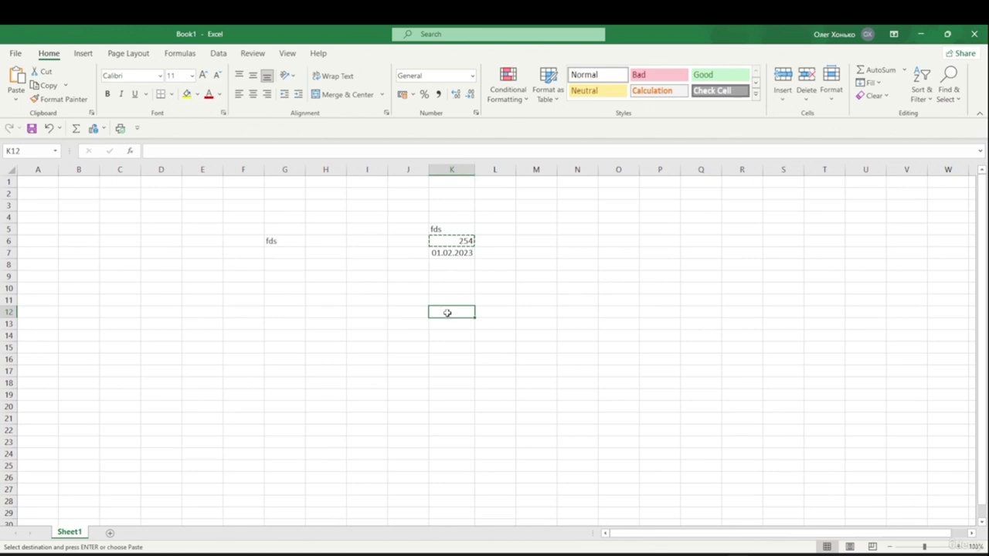
key(ctrl+v)
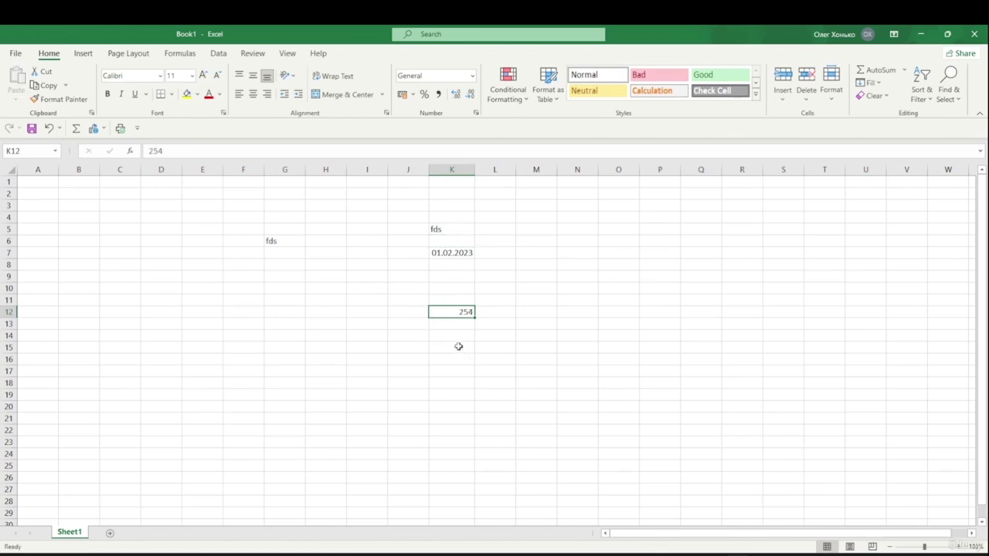
click(455, 346)
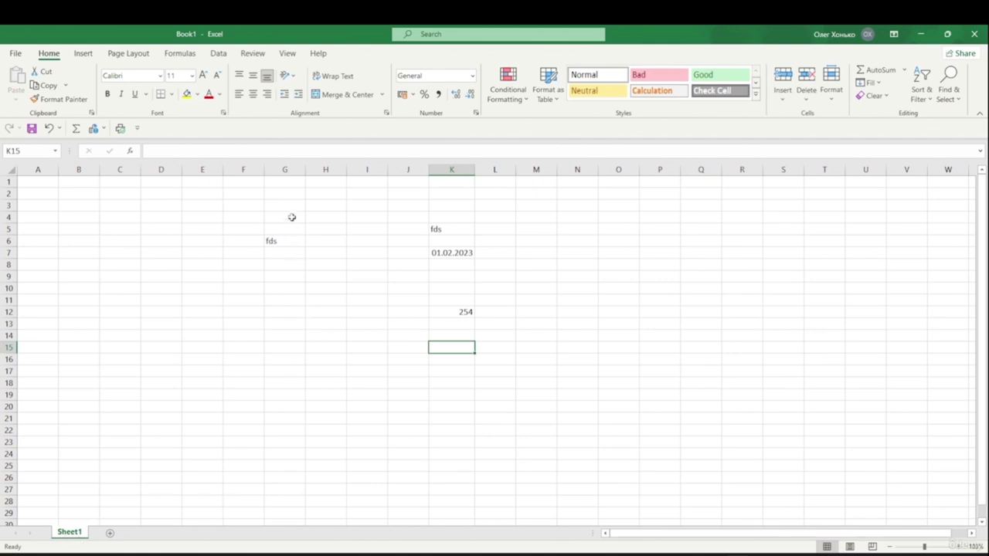
- Rename Sheet1 to Math
right_click(72, 536)
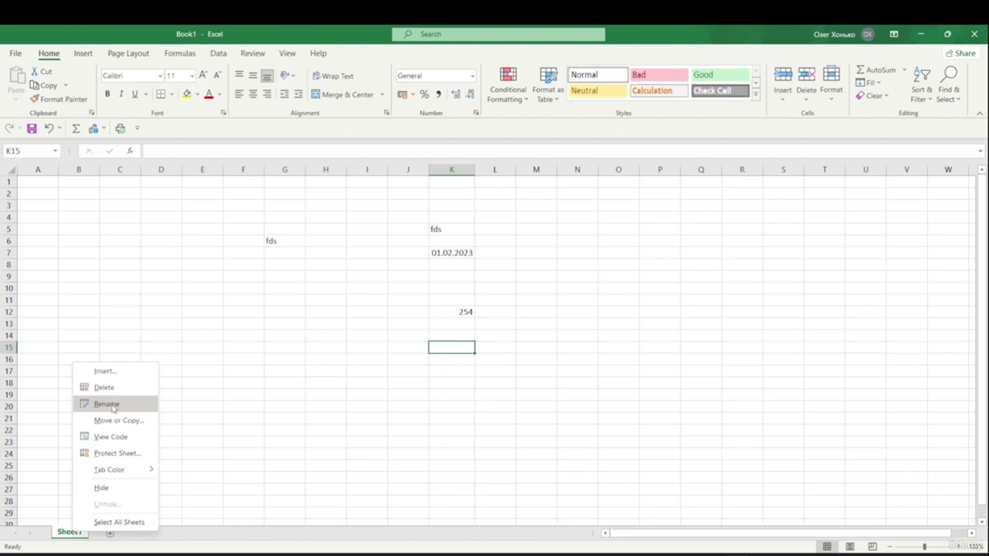
click(107, 404)
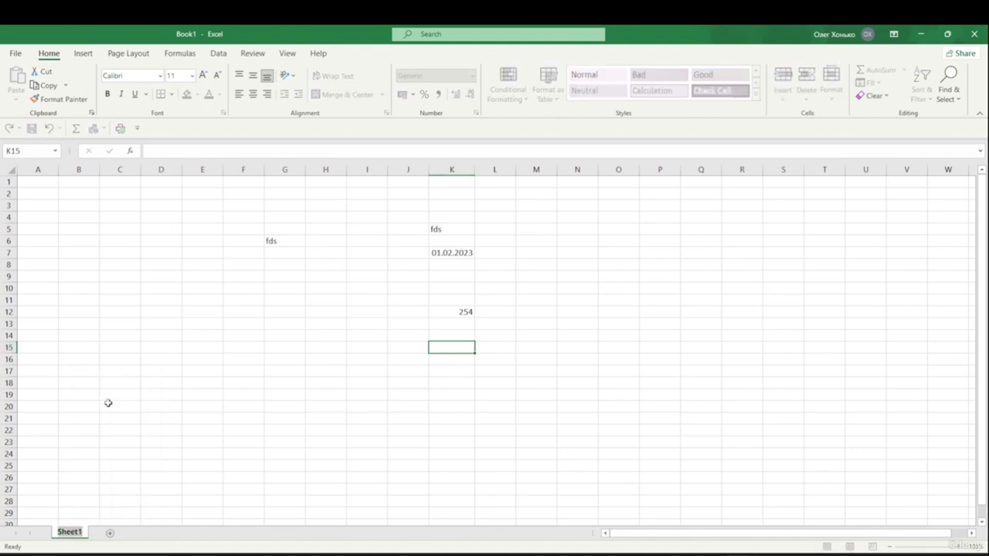
text(Math)
click(108, 403)
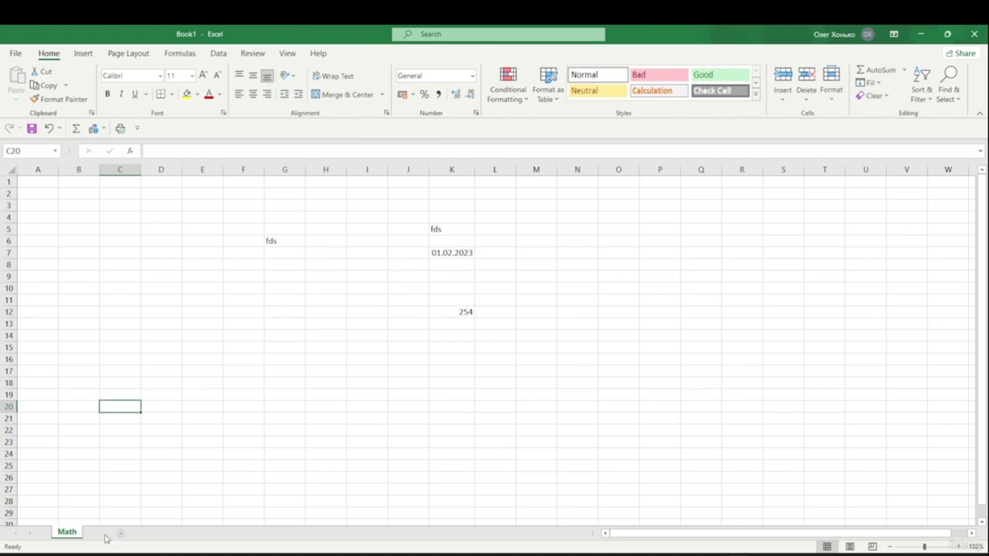
- Add a new sheet and rename it Calc
click(104, 535)
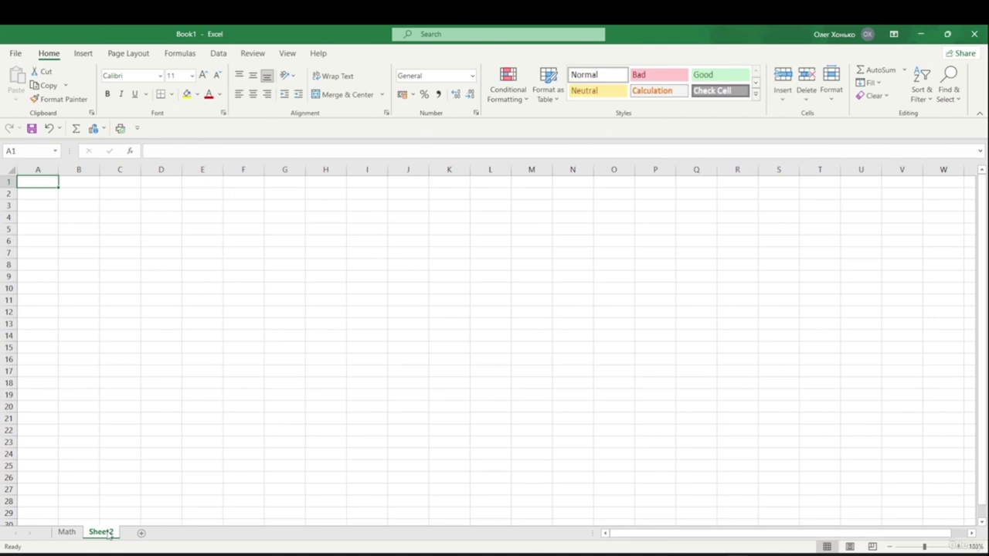
double_click(107, 533)
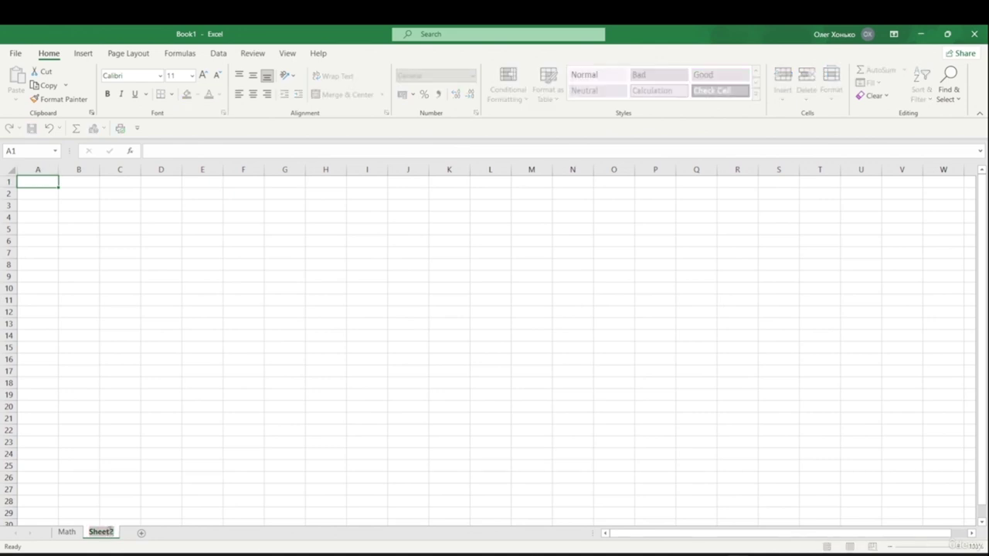
text(Cal)
click(208, 432)
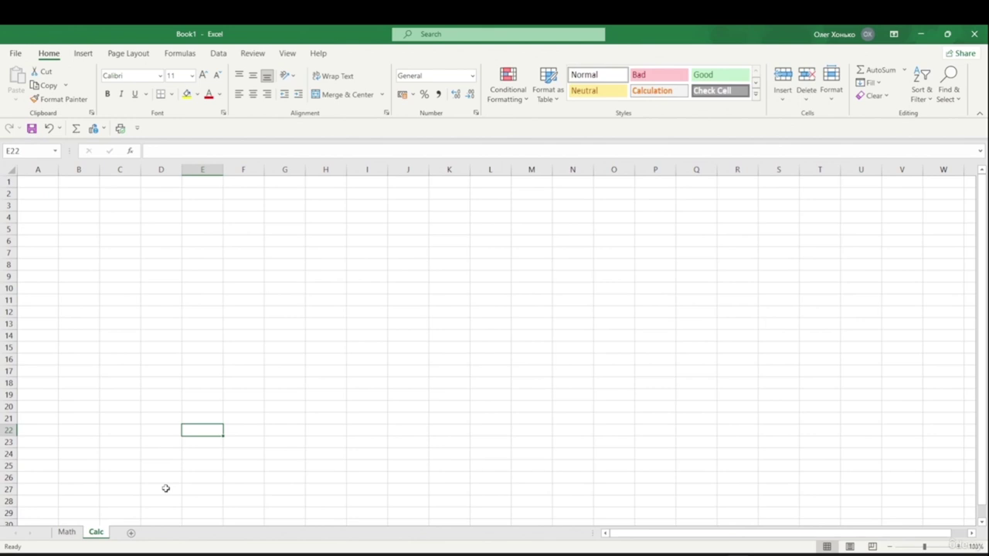
key(ctrl+F11)
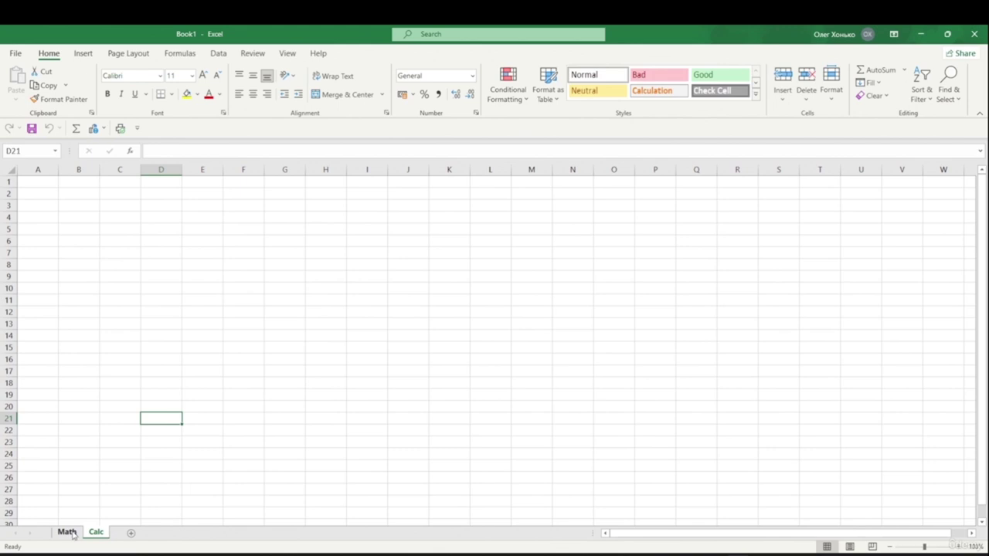
- Insert a blank worksheet, Sheet3, ahead of the Math sheet
right_click(67, 532)
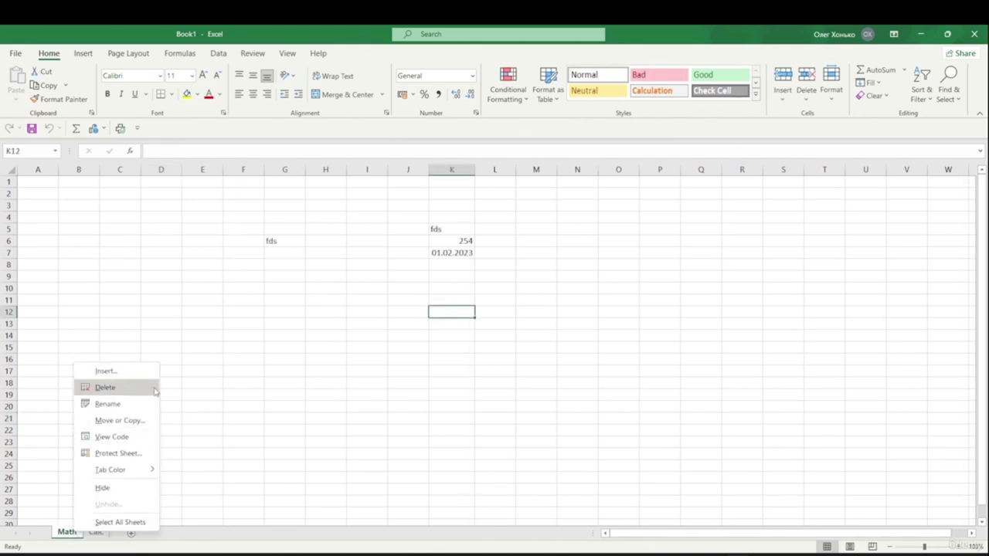
click(105, 372)
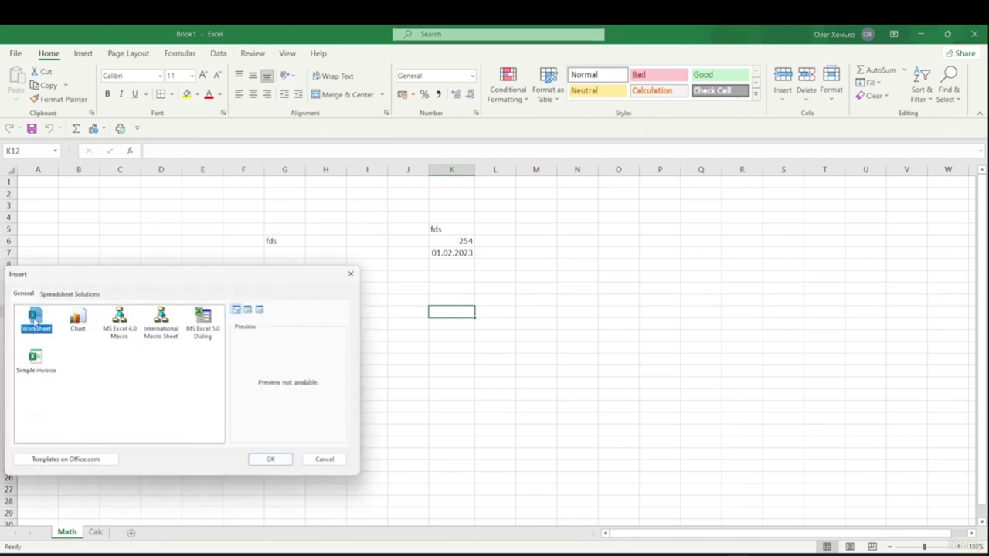
click(270, 460)
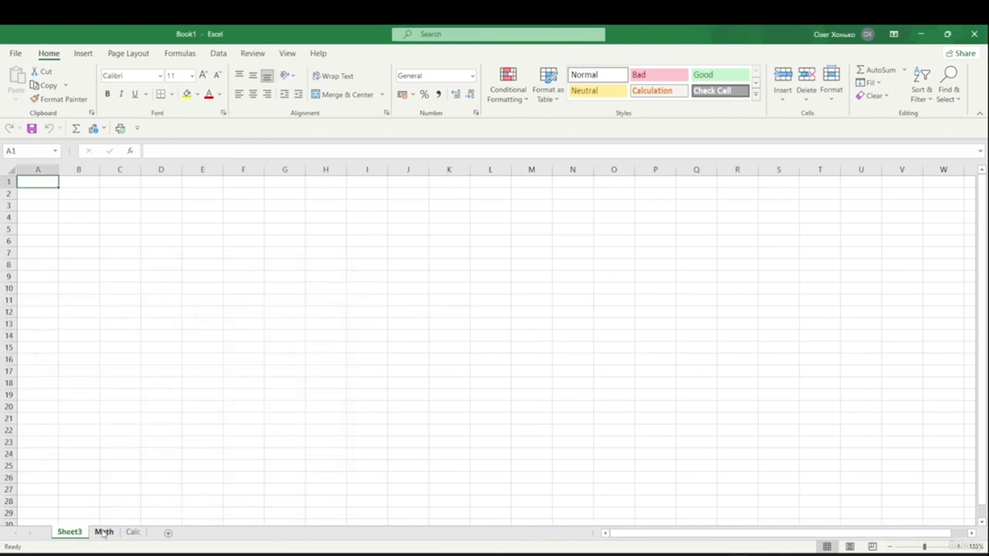
right_click(69, 533)
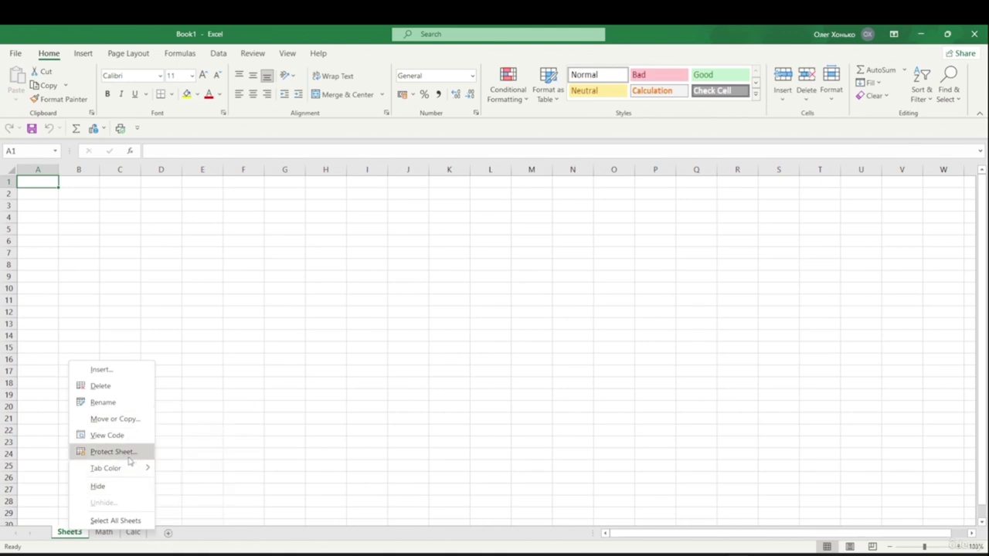
- Colour the Sheet3 tab yellow and the Math tab blue
mouse_move(133, 469)
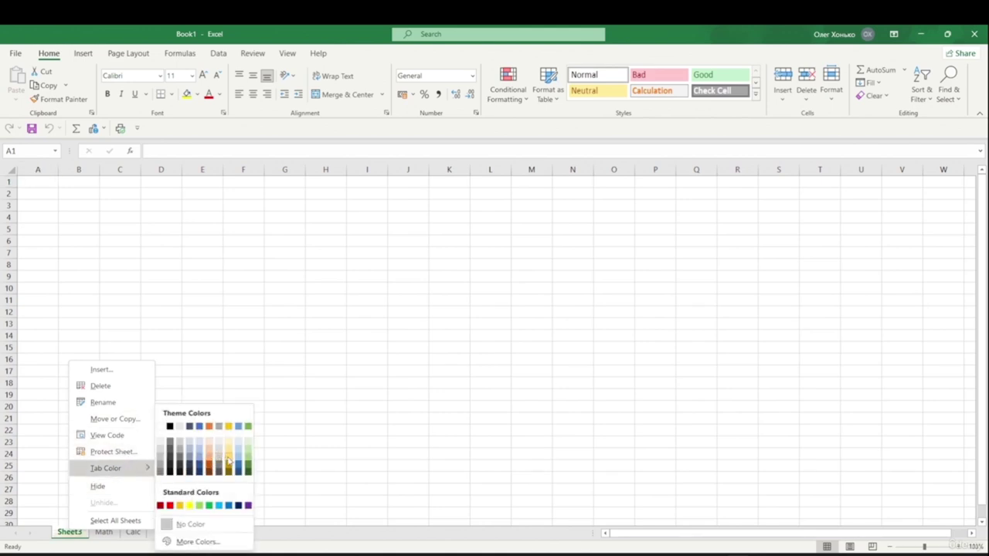
click(229, 460)
click(152, 454)
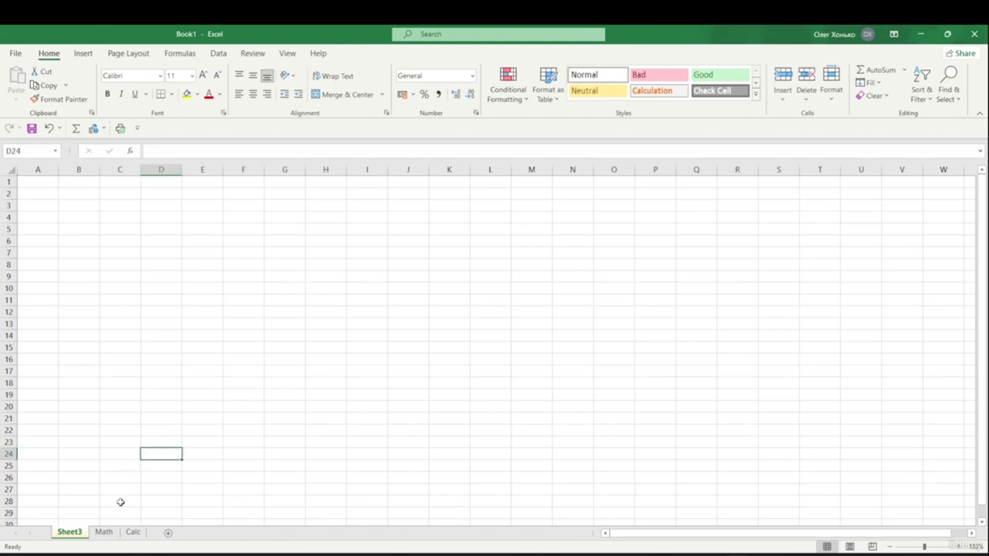
click(103, 532)
right_click(103, 535)
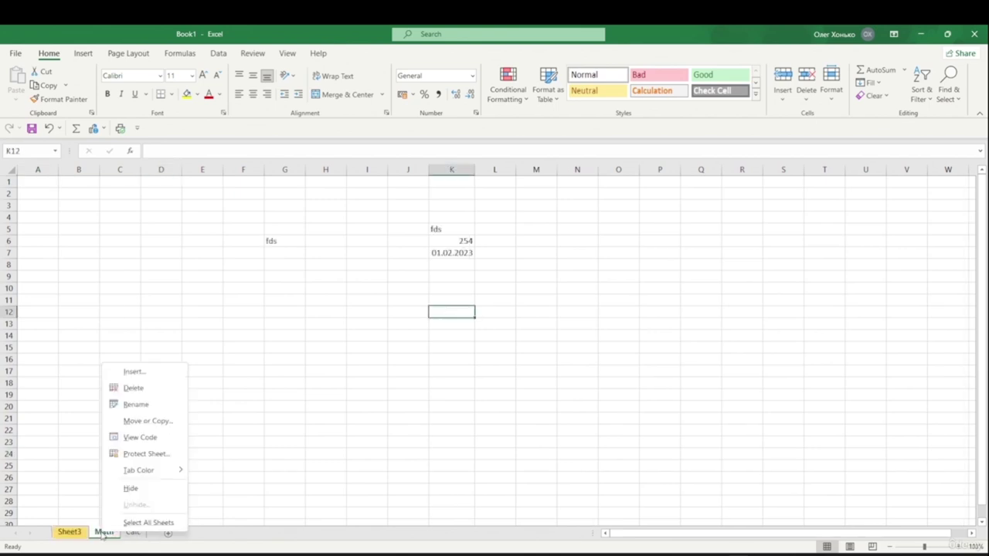
mouse_move(152, 472)
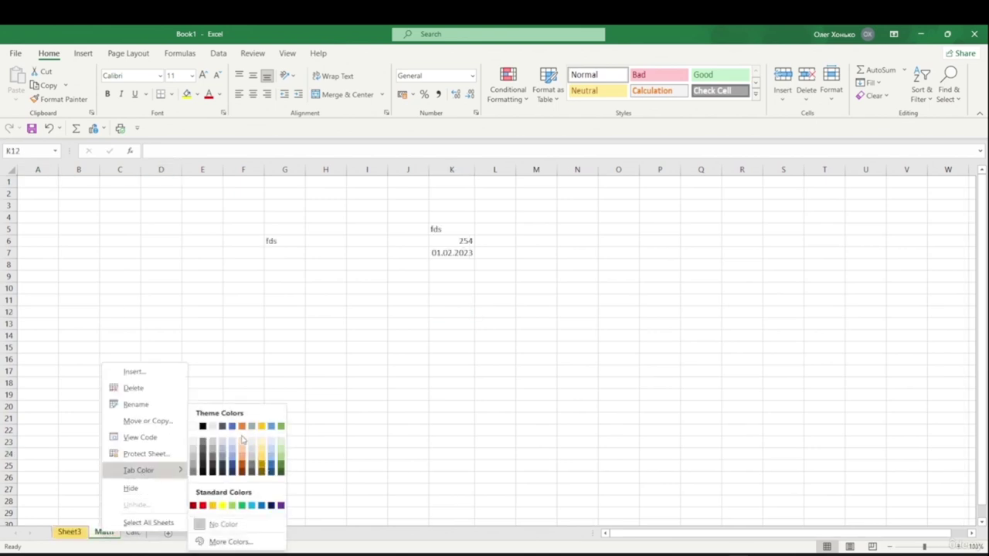
click(232, 428)
- Colour the Calc tab orange
right_click(139, 533)
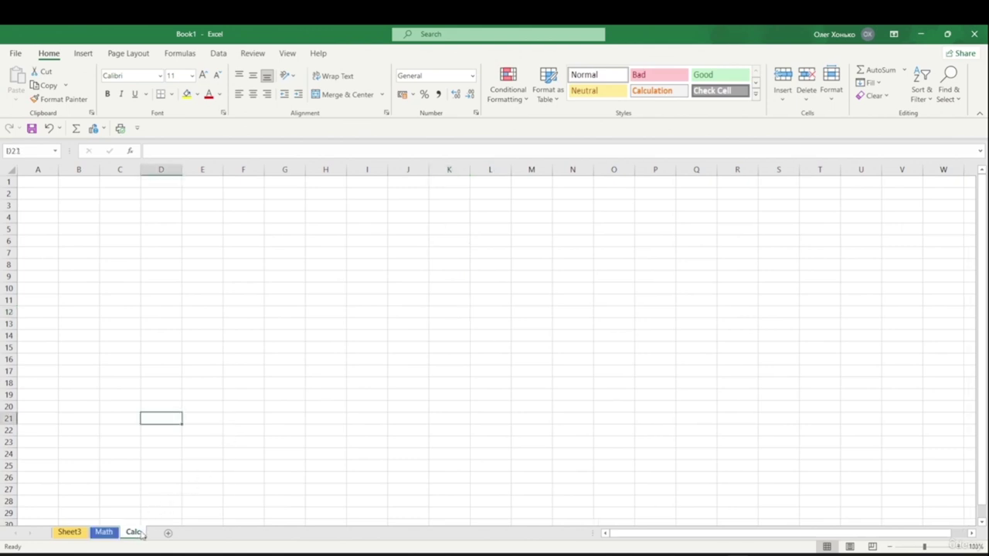
mouse_move(190, 471)
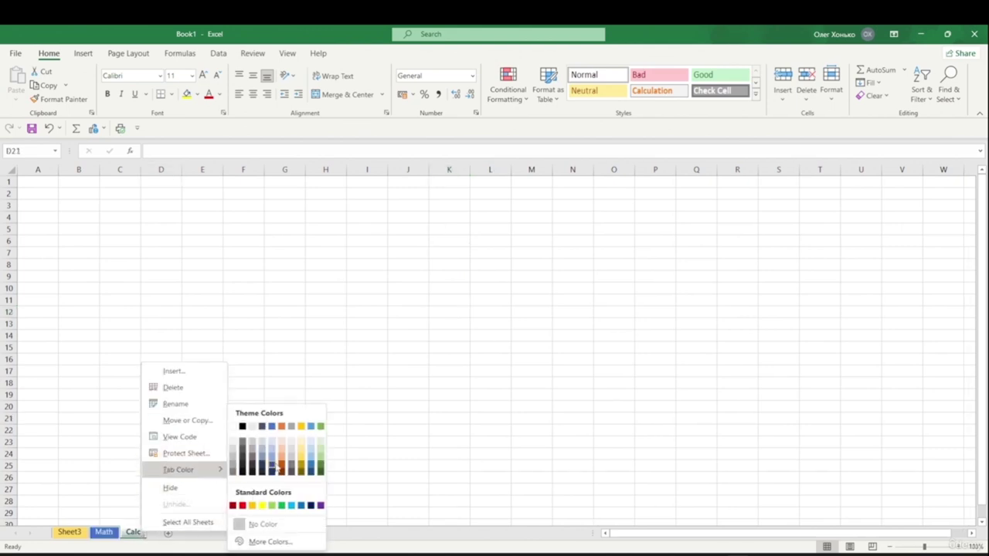
click(282, 467)
click(274, 406)
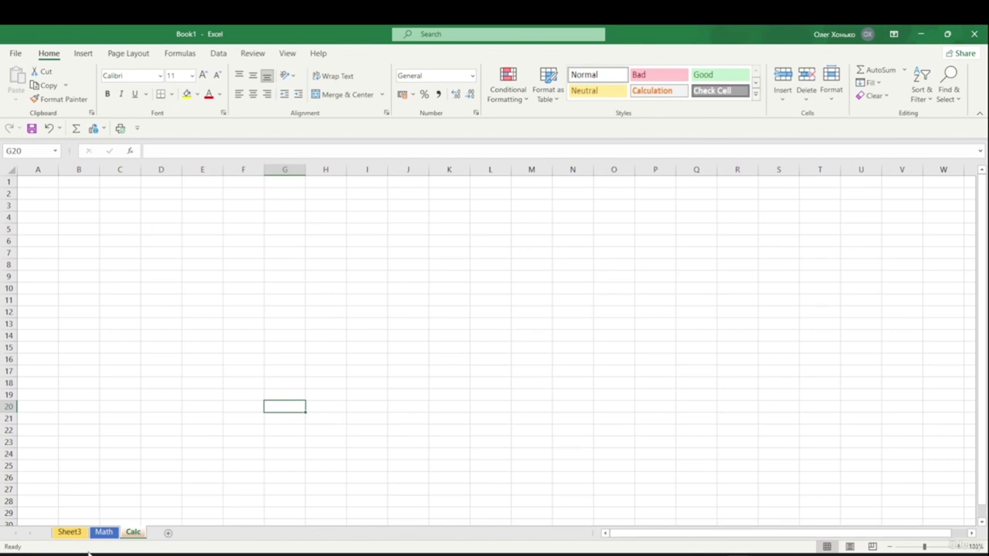
- Delete Sheet3, add Sheet4, and move Calc to the front of the tab order
right_click(69, 532)
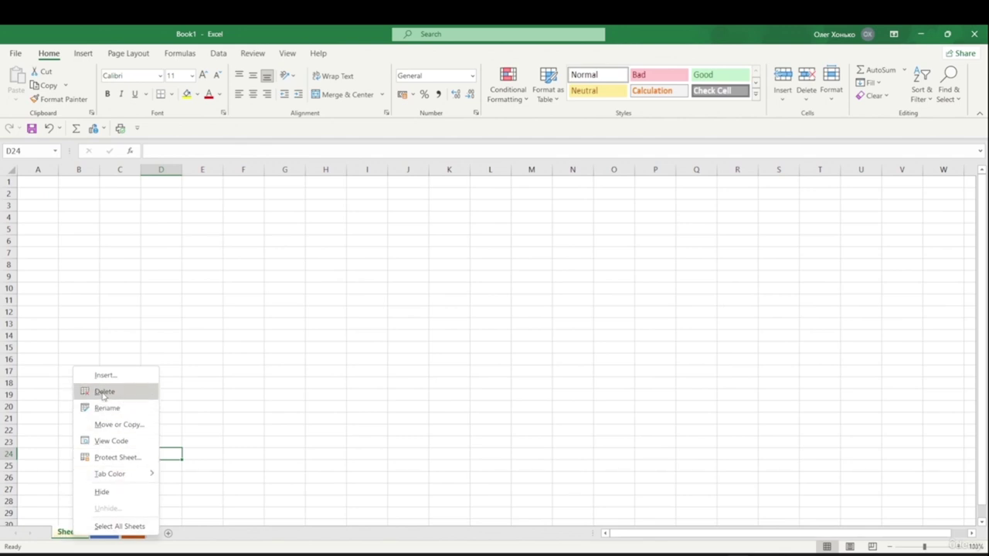
click(103, 393)
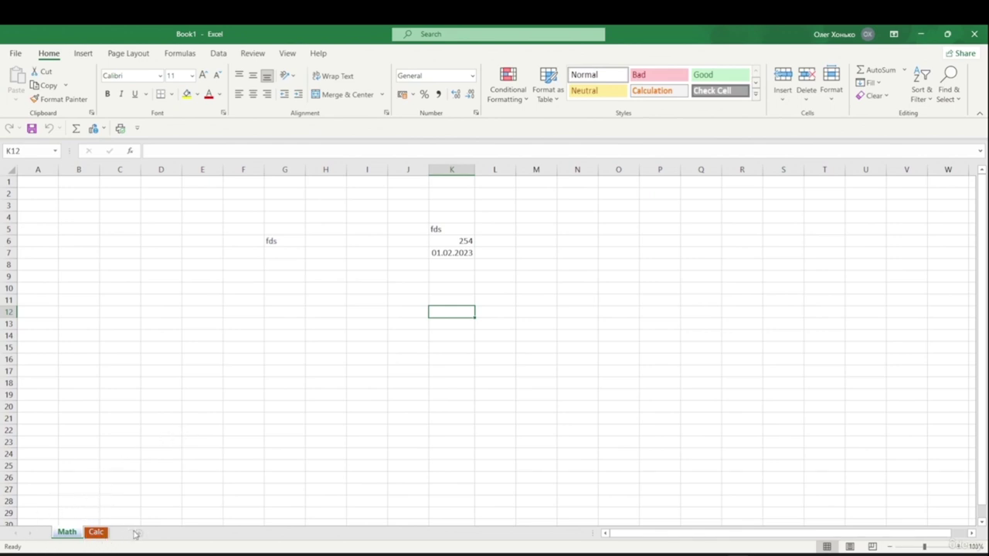
click(131, 533)
drag(133, 532, 49, 534)
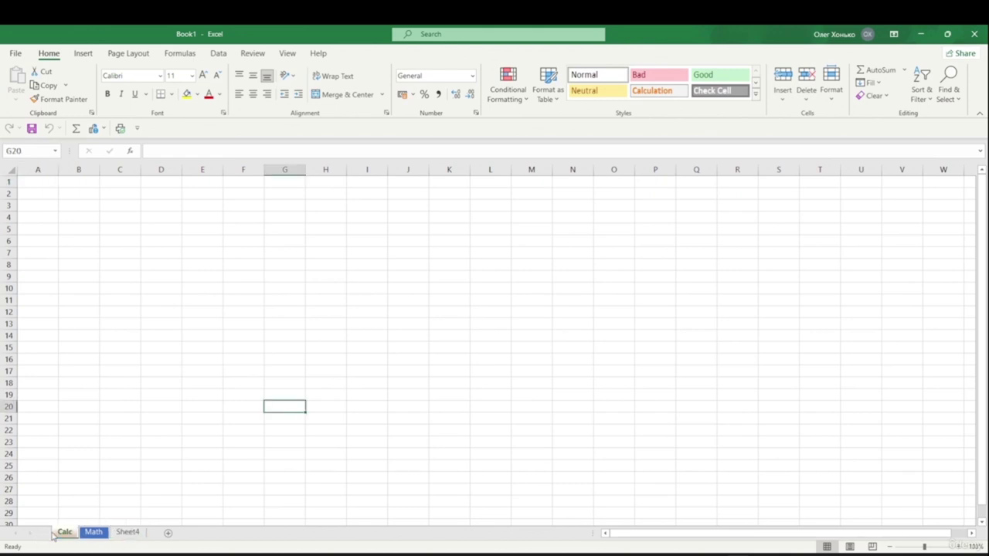
- Duplicate the Calc sheet as Calc (2), placed after Sheet4
click(130, 533)
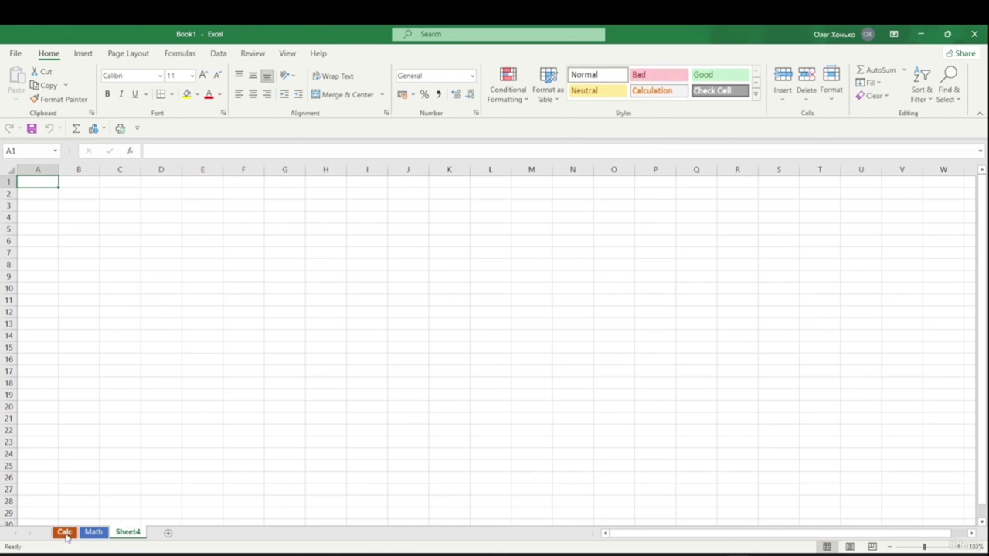
click(68, 533)
drag(124, 532, 52, 535)
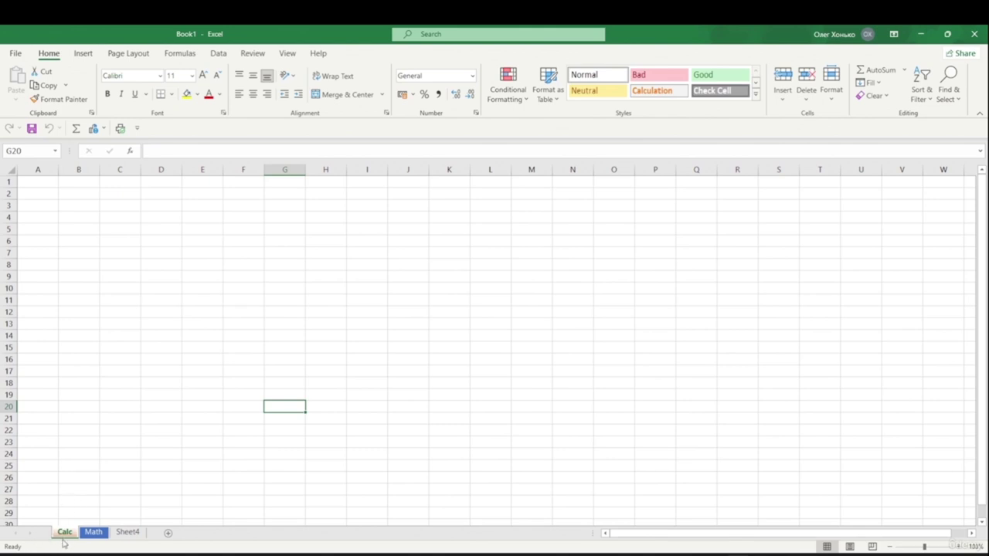
drag(65, 536, 157, 535)
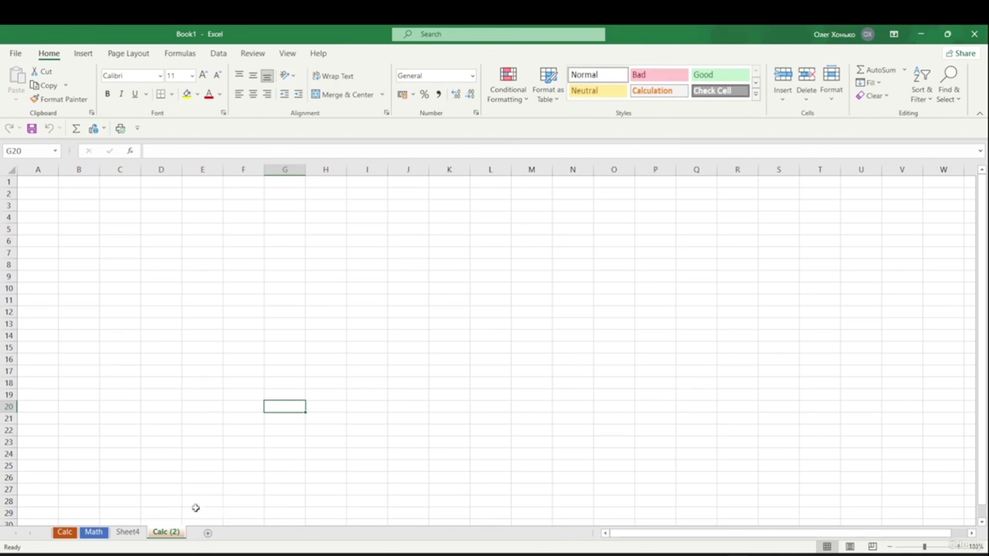
- Move Calc (2) into a new workbook via Move or Copy with To book set to (new book)
right_click(174, 534)
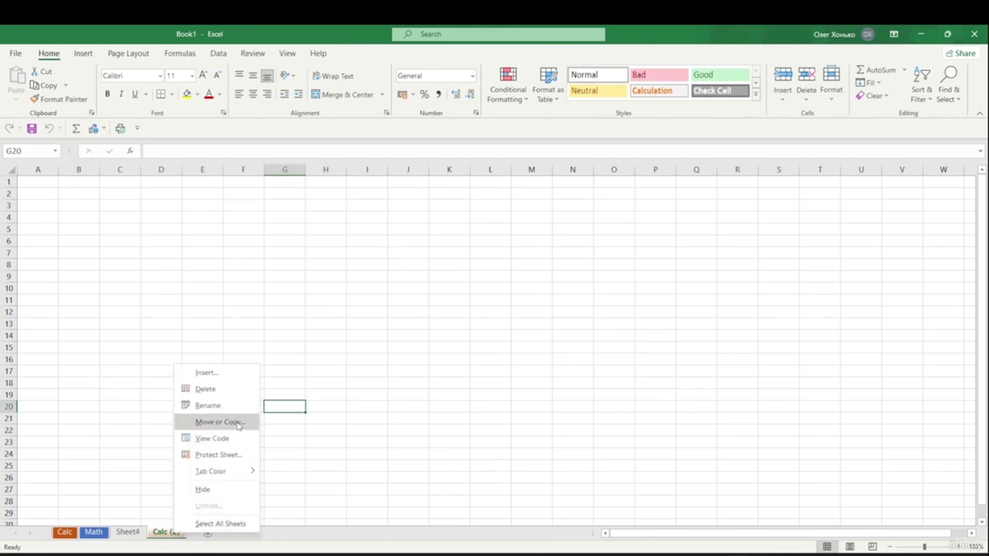
click(236, 424)
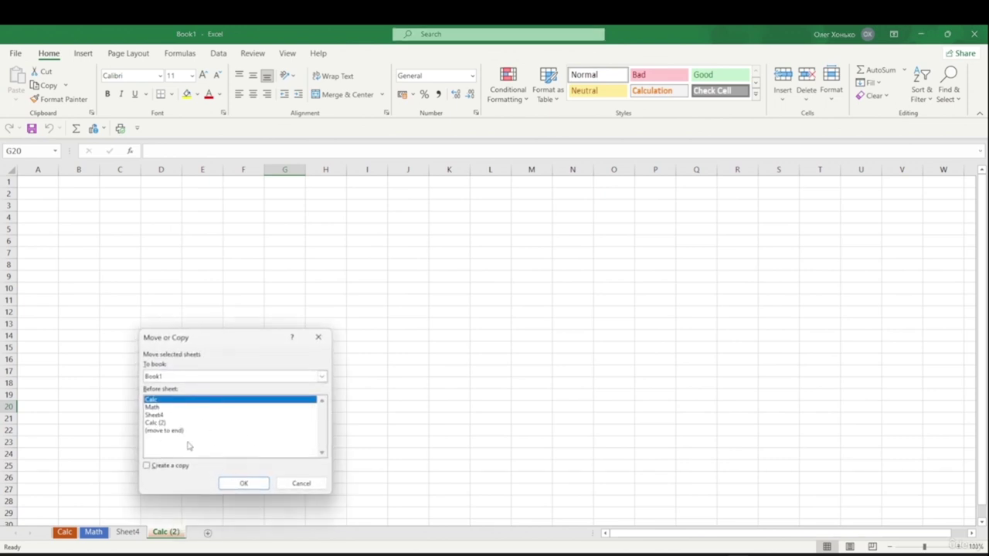
click(157, 423)
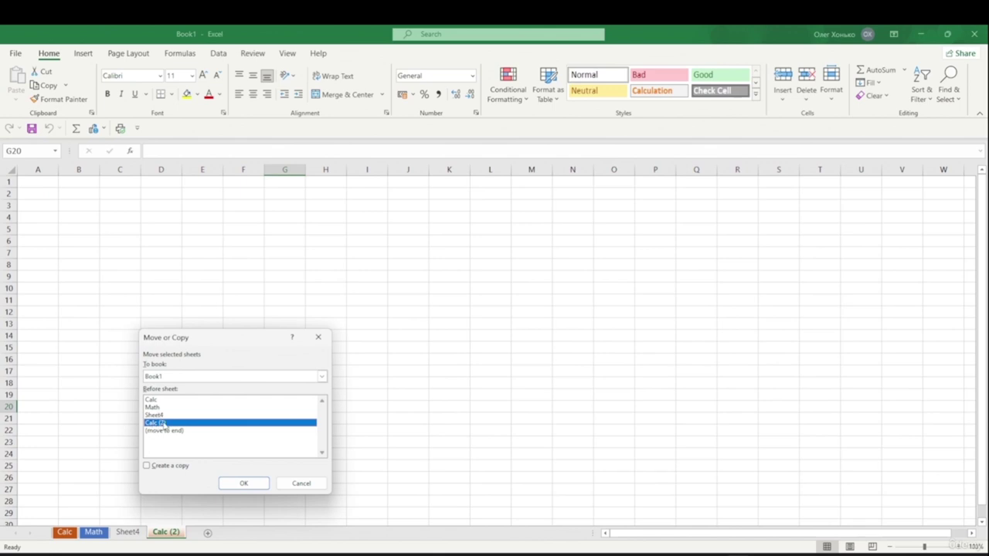
click(196, 378)
click(196, 381)
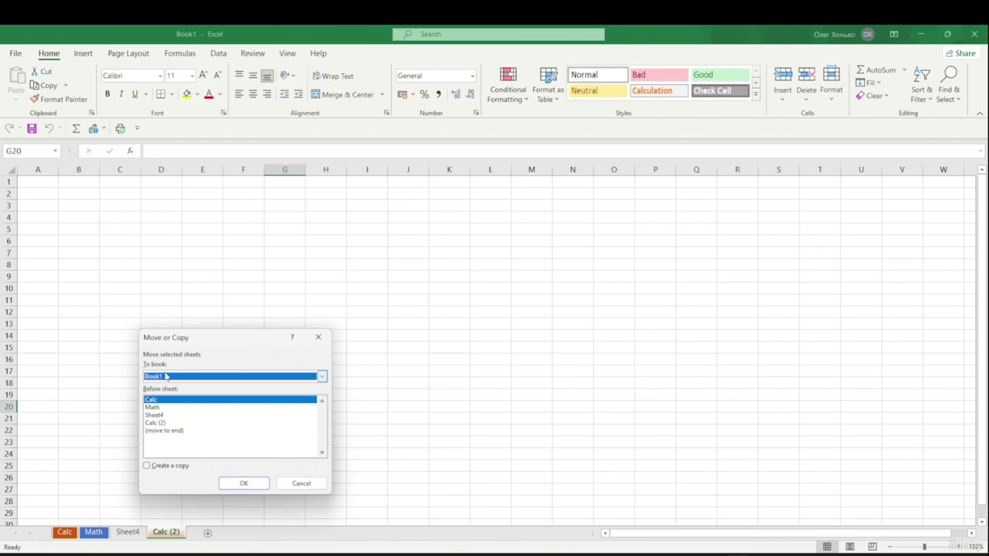
click(167, 377)
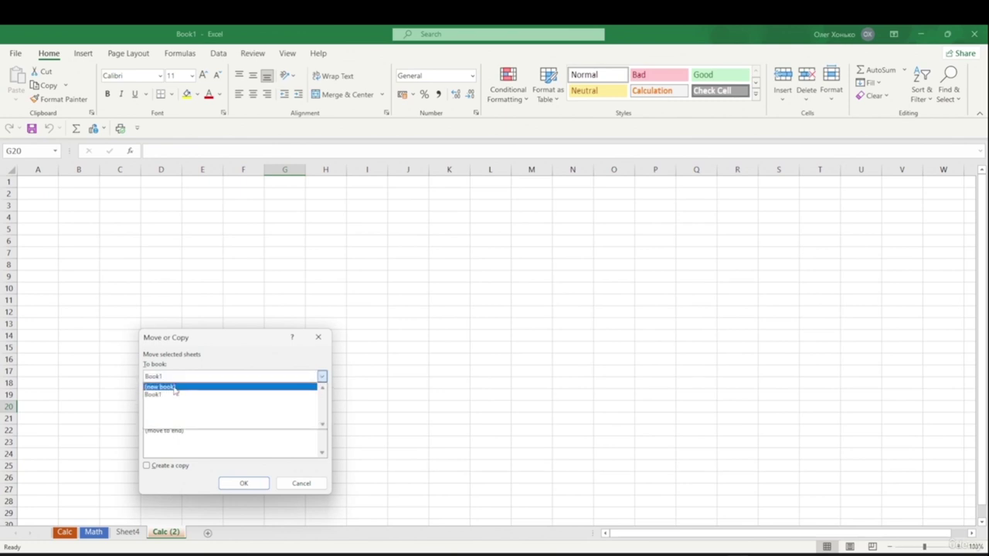
click(174, 388)
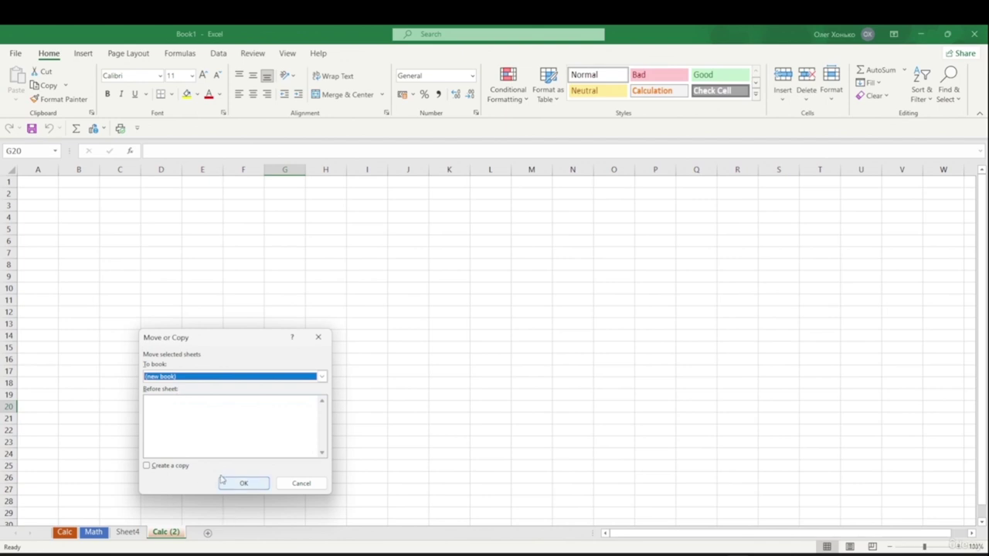
click(244, 484)
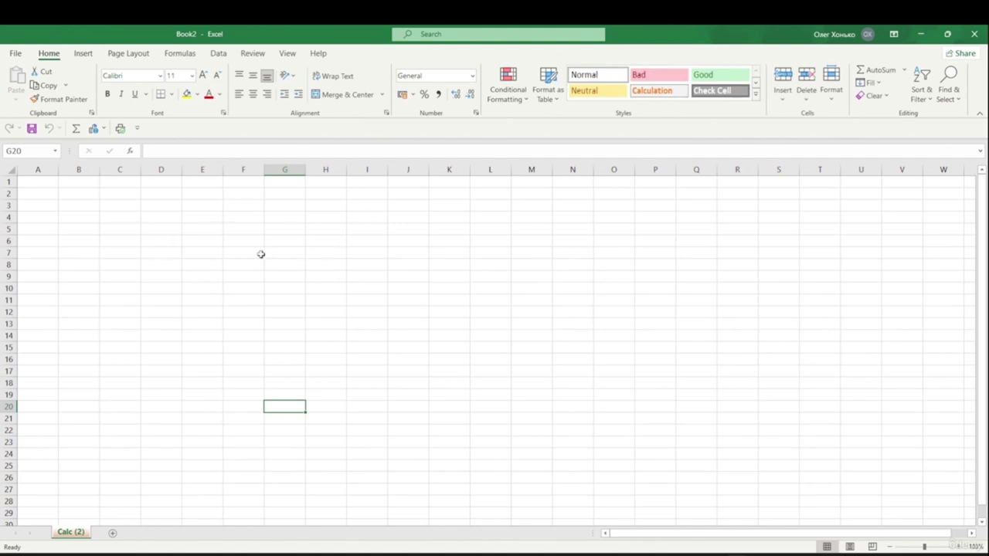
- Close Book2 unsaved, copy Calc into a new Book3, then close Book3 without saving
key(ctrl+w)
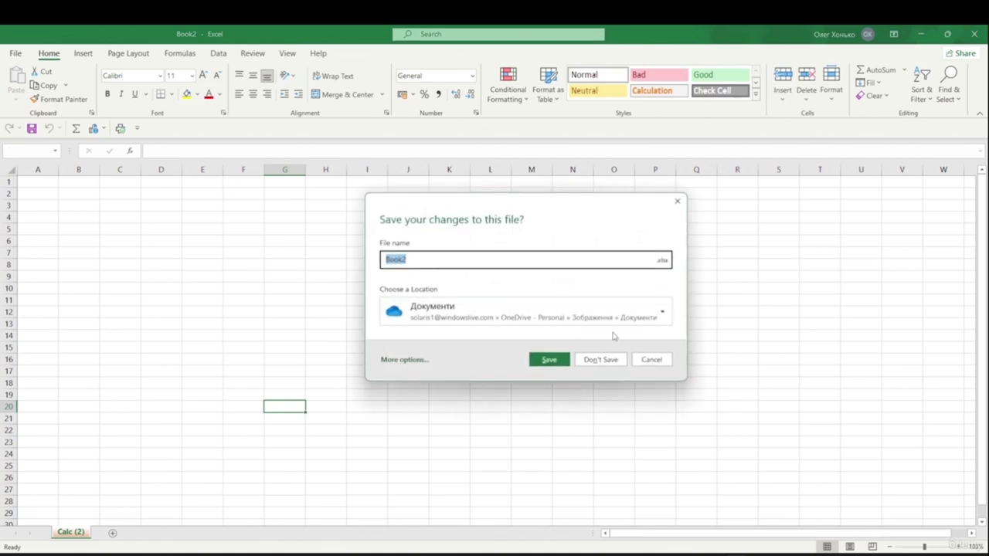
click(603, 361)
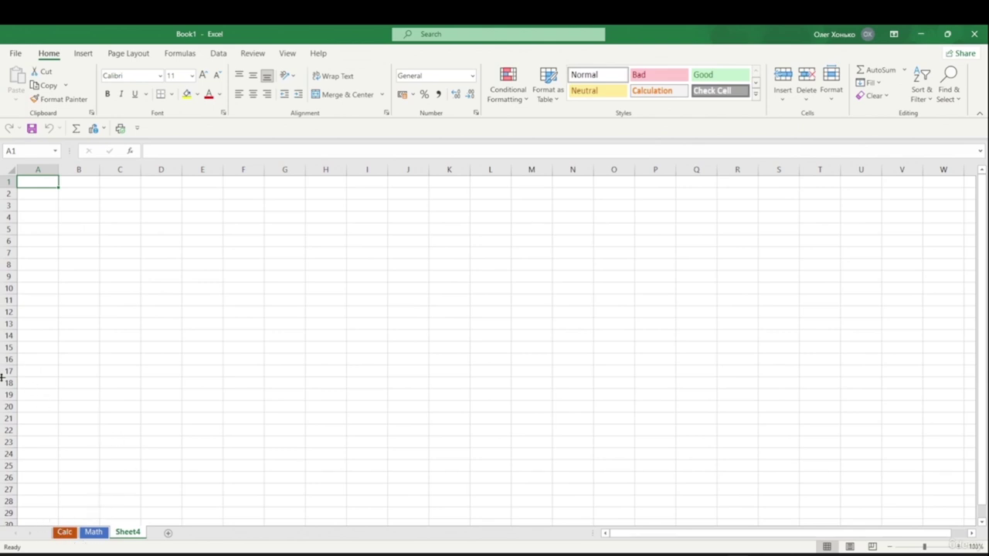
right_click(65, 534)
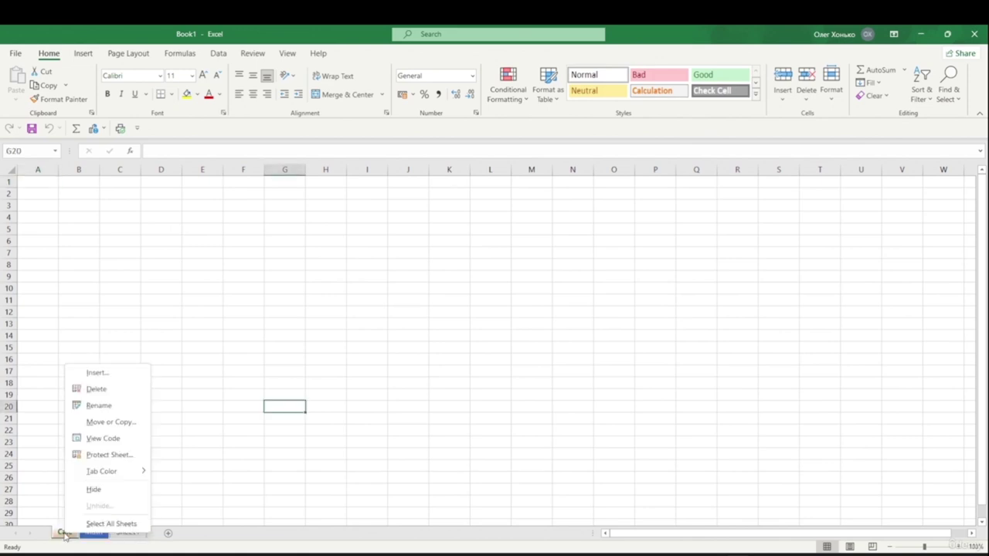
click(105, 423)
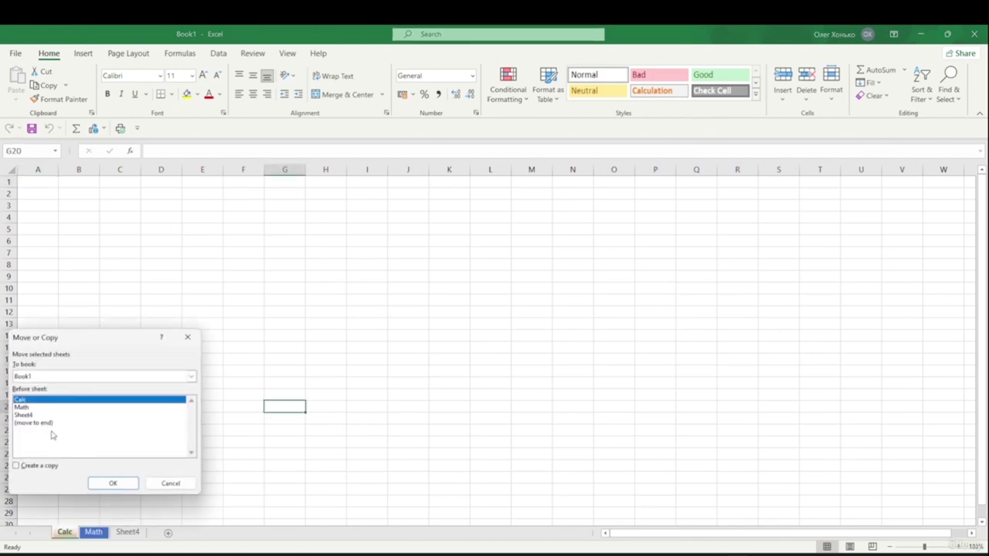
click(35, 377)
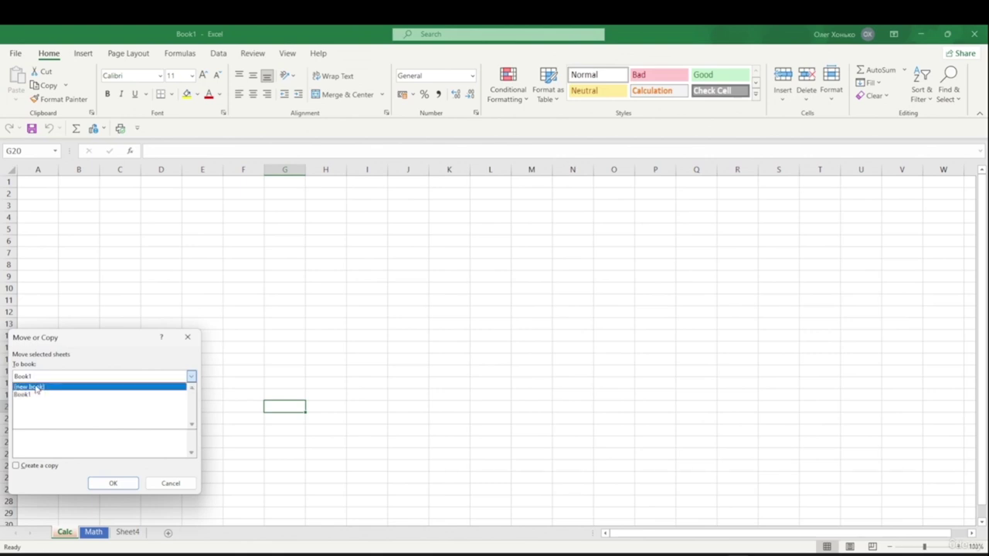
click(36, 391)
drag(81, 340, 322, 219)
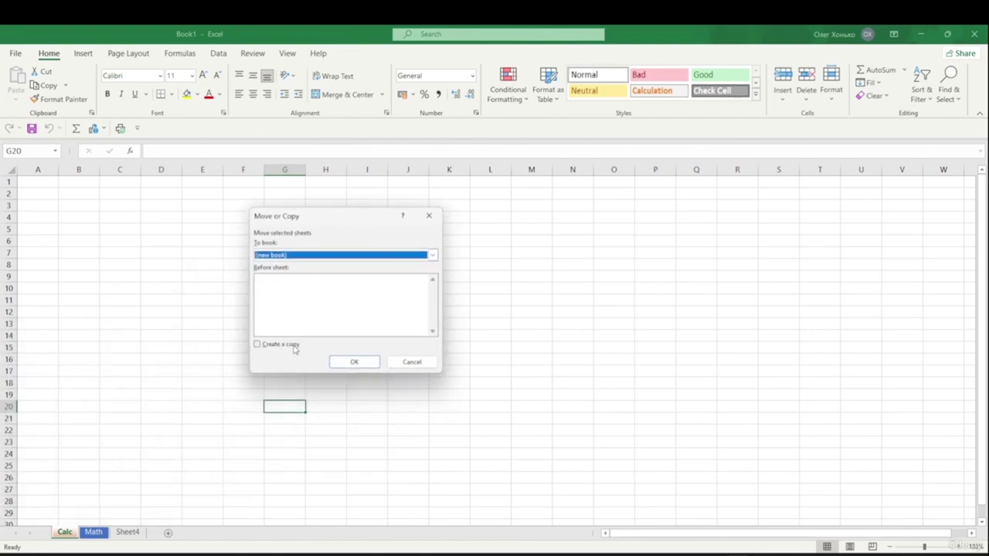
click(282, 345)
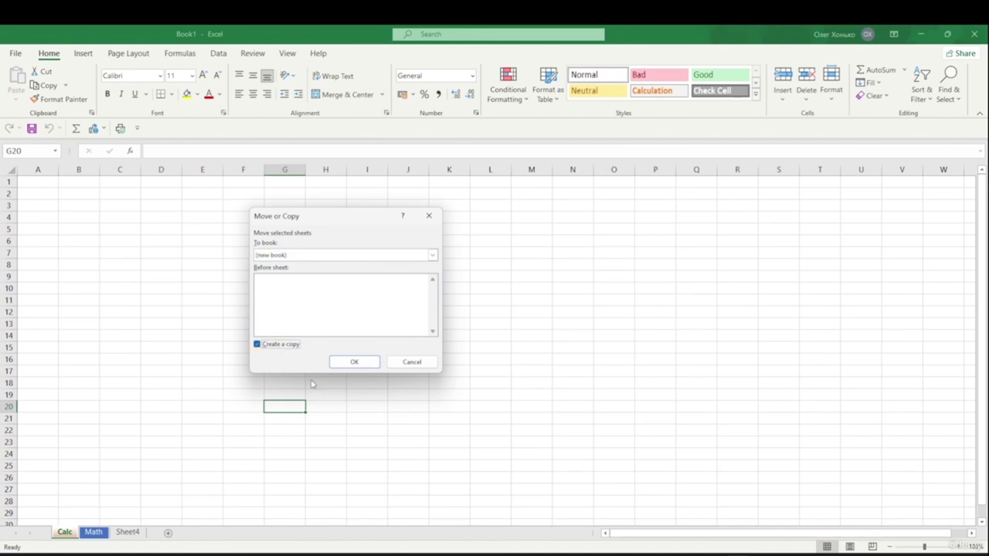
click(353, 362)
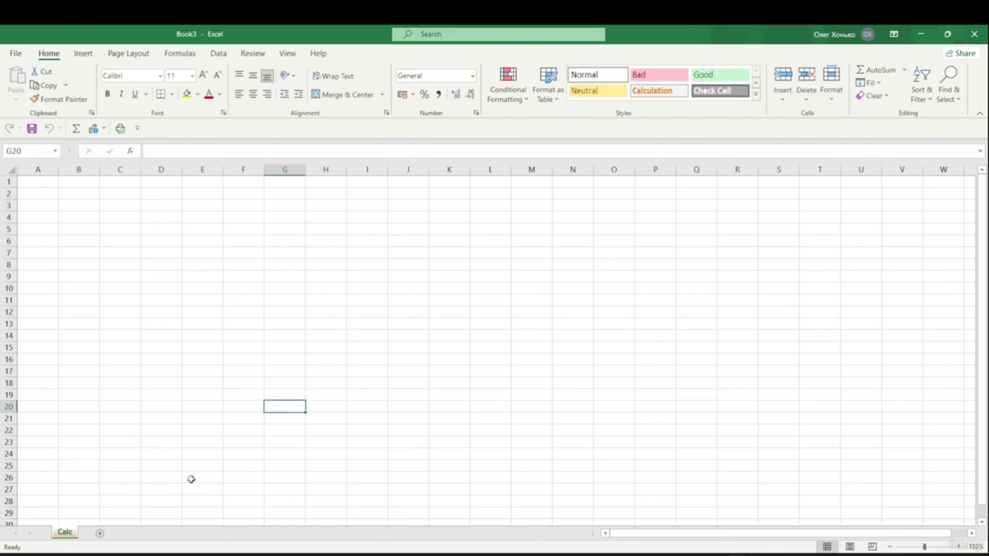
key(ctrl+w)
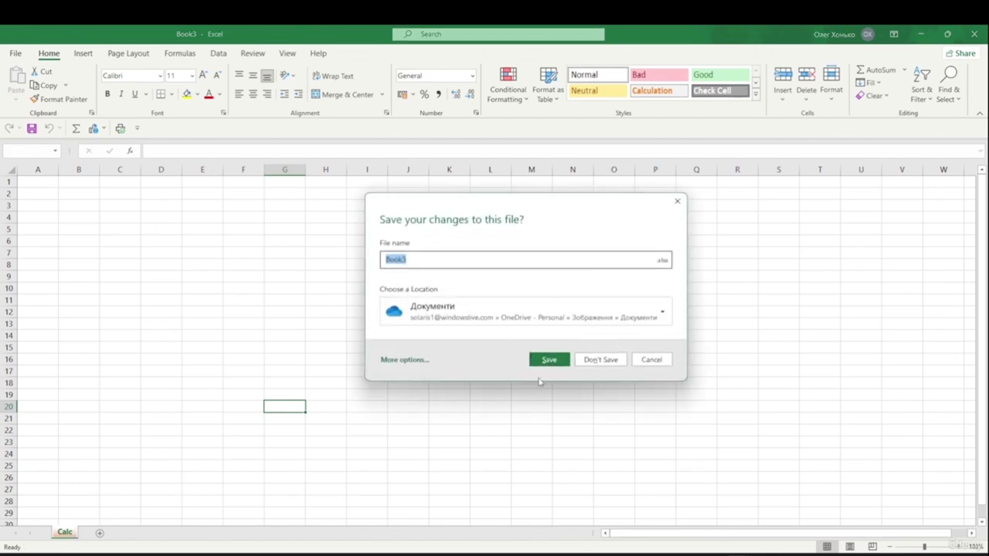
click(608, 361)
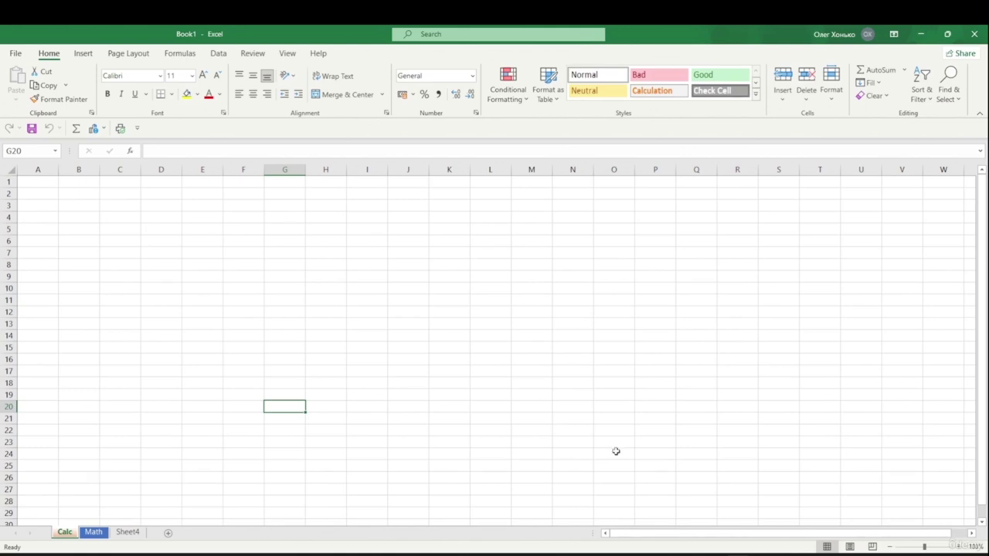
- Create a blank workbook with one empty Sheet1 and cancel its save prompt
key(shift+F11)
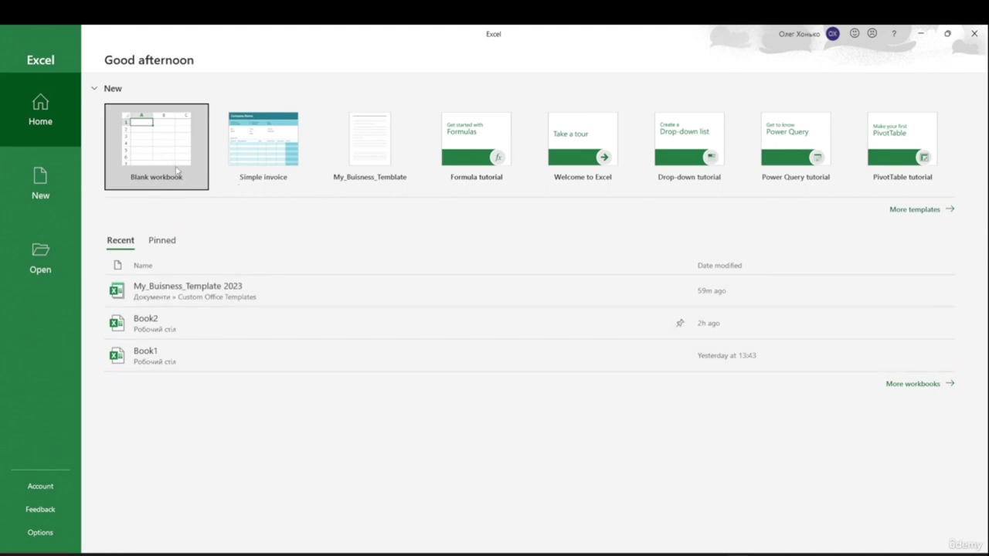
click(163, 147)
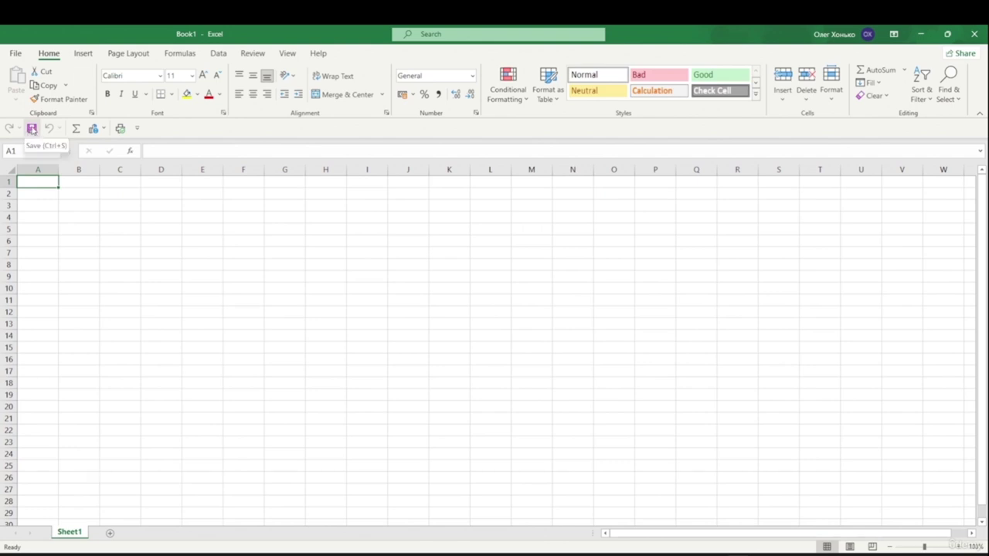
click(32, 129)
click(651, 361)
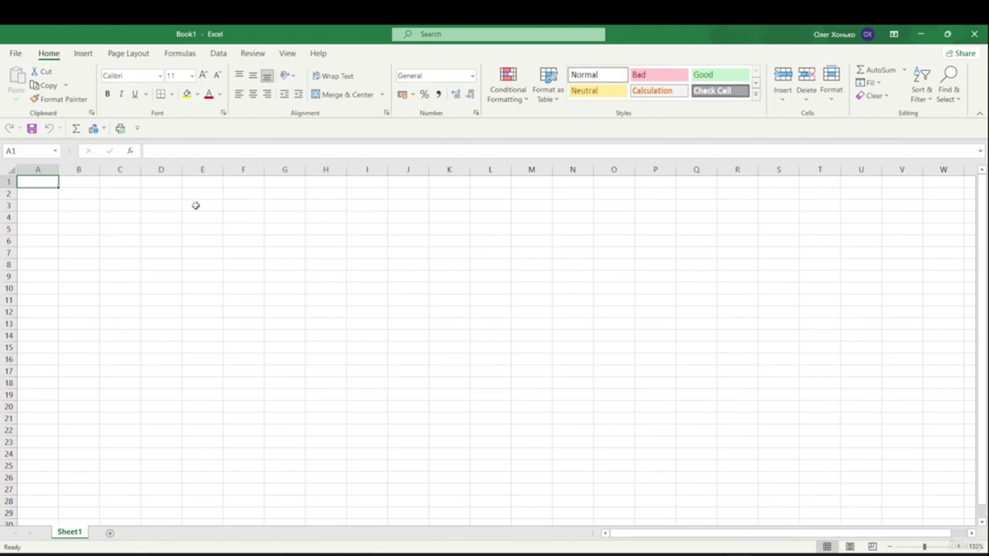
- Save the blank workbook as Excel Workbook 'Table_1' in the desktop New folder
click(14, 56)
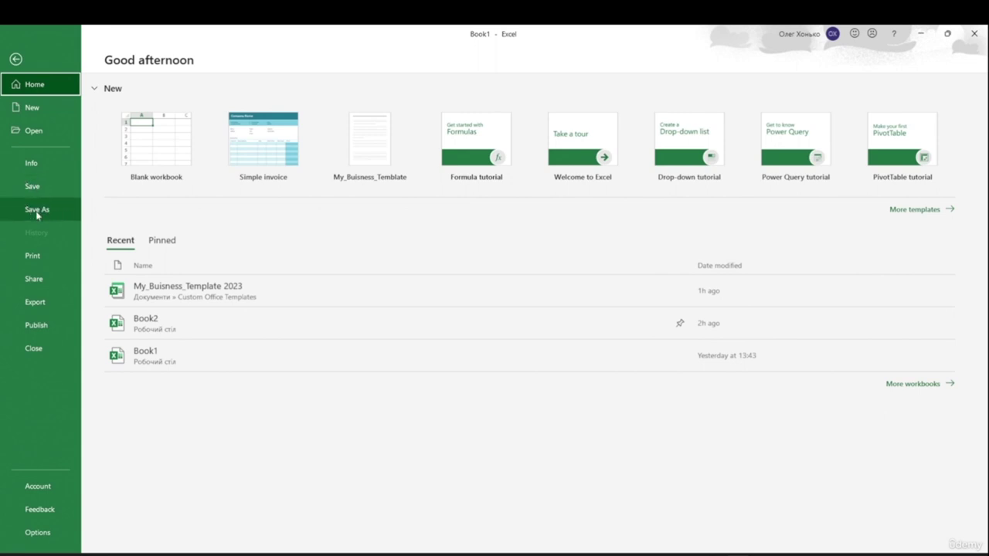
click(46, 196)
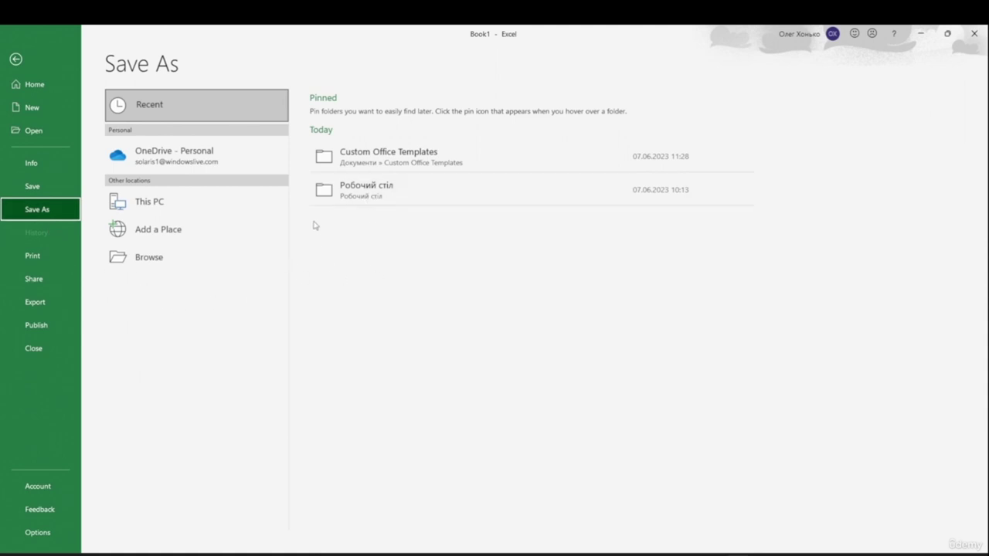
click(366, 189)
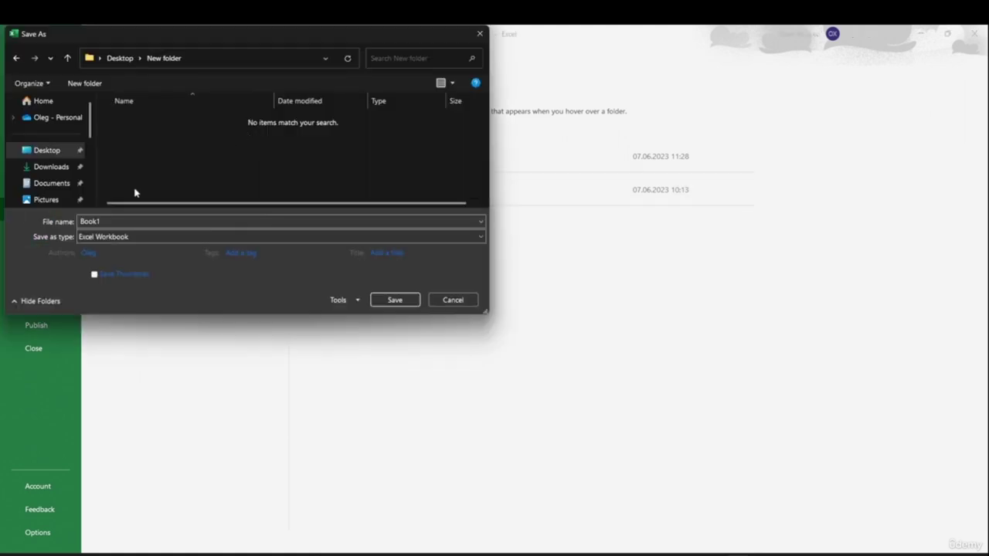
click(117, 221)
click(117, 222)
double_click(116, 222)
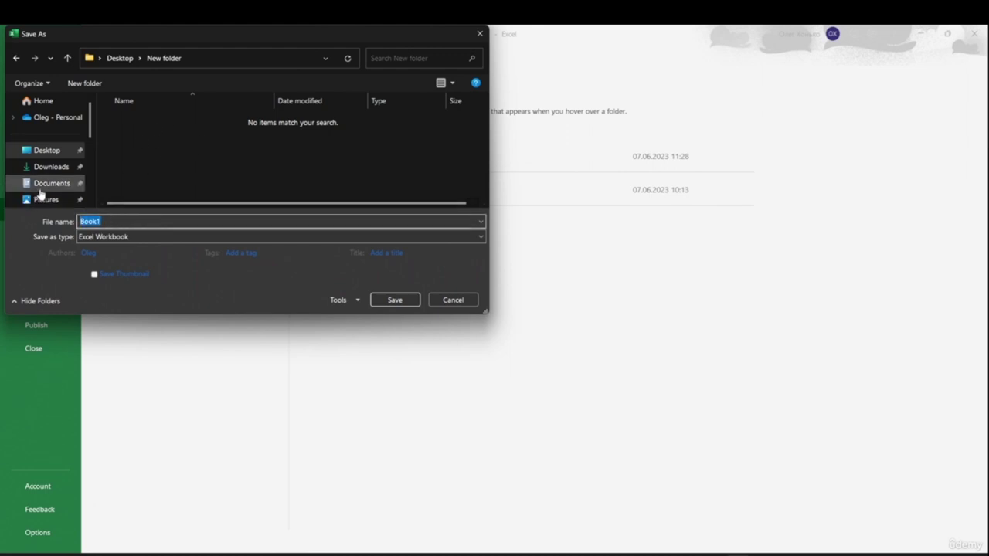
text(Table_1)
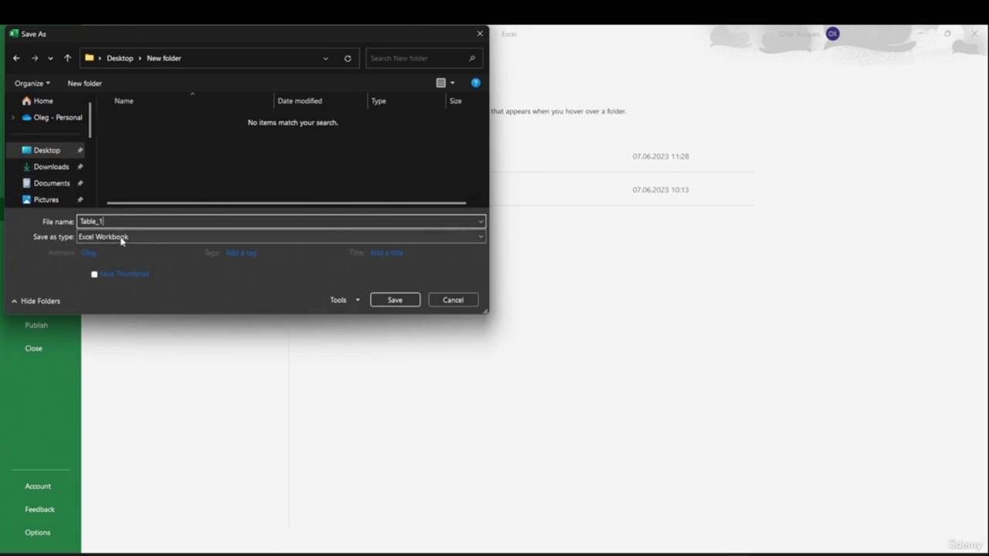
click(121, 238)
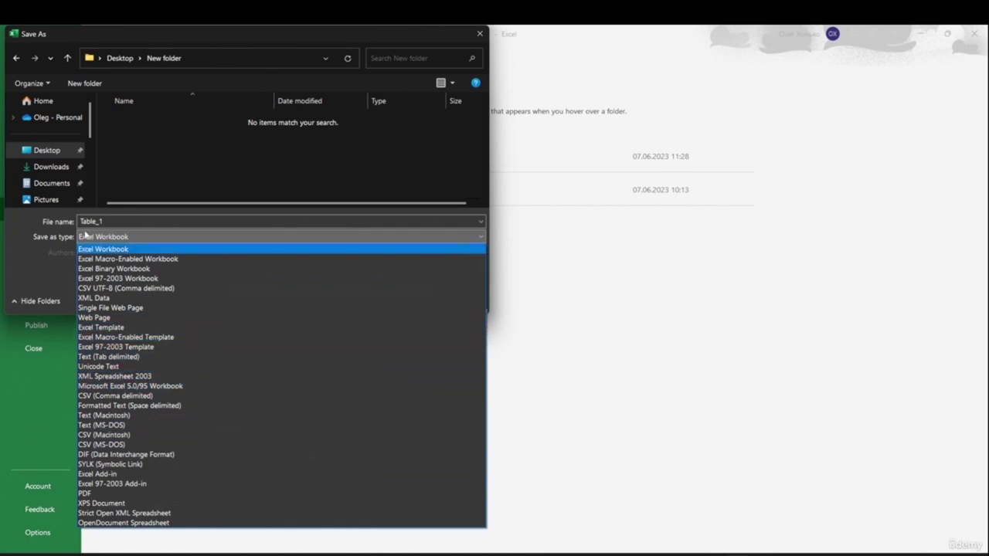
click(96, 246)
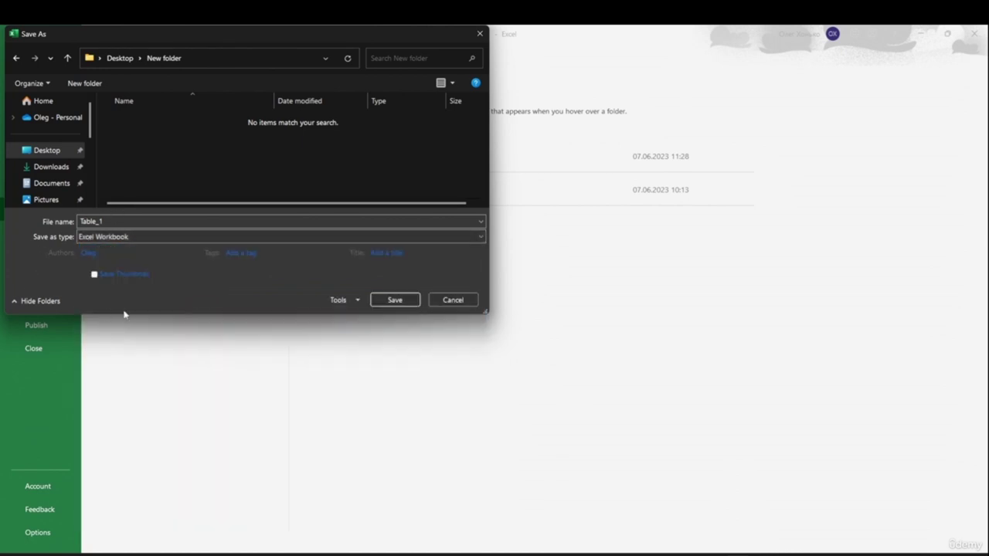
click(395, 300)
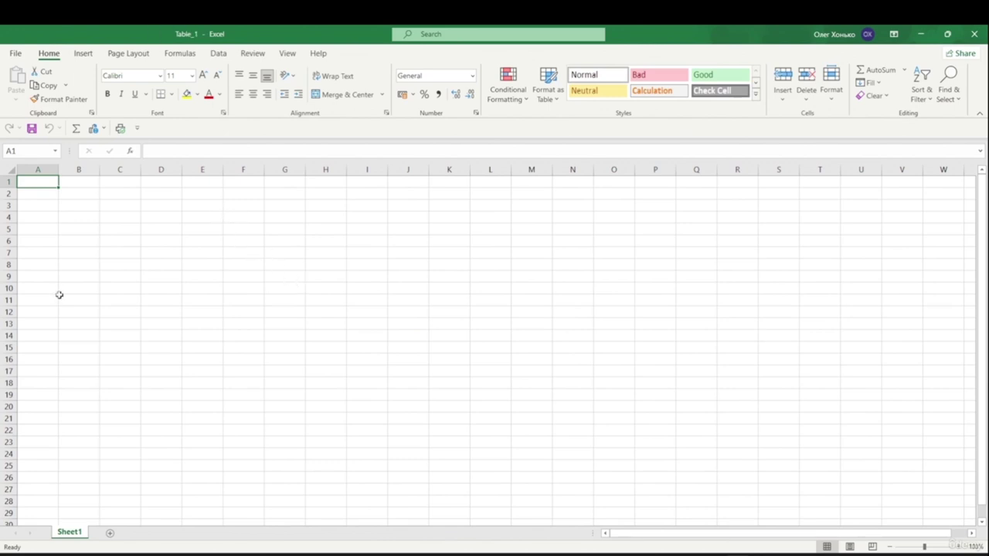
- Enter sdfsdf in B4 and 23323 in C7, then save Table_1
click(68, 216)
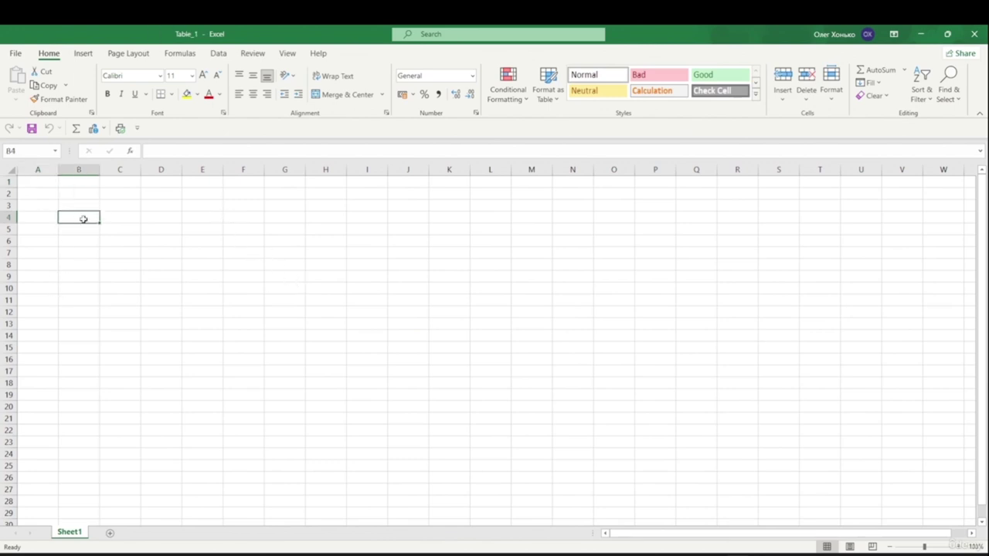
text(sdfsdf)
click(101, 271)
click(108, 255)
text(23323)
click(105, 287)
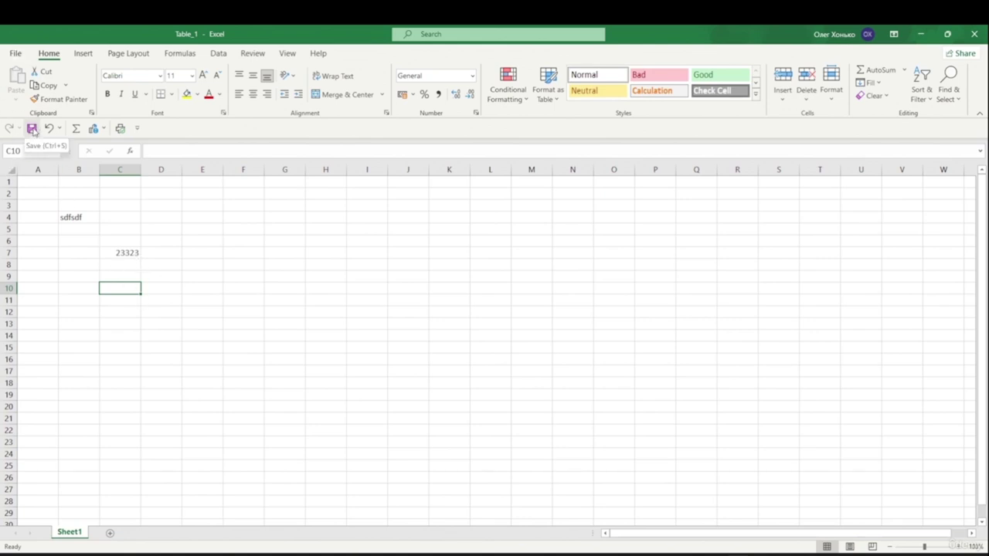
click(17, 52)
click(34, 186)
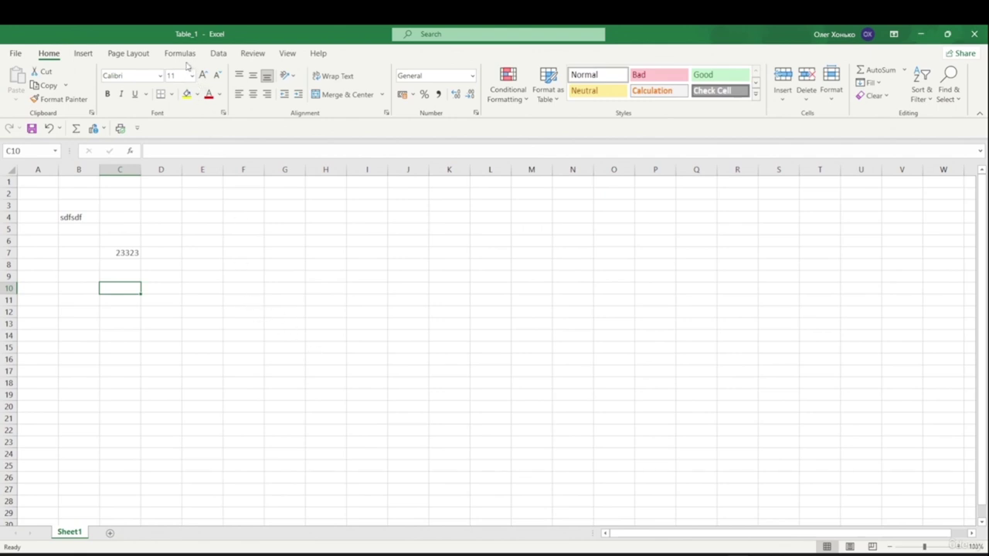
- Save the workbook as Table_2 in the New folder and view the Recent list
click(15, 54)
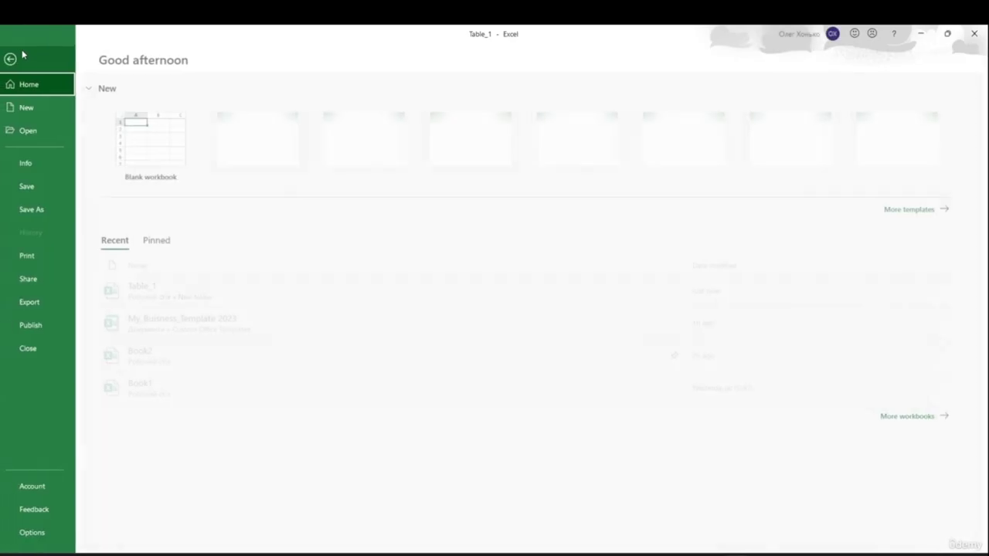
click(38, 211)
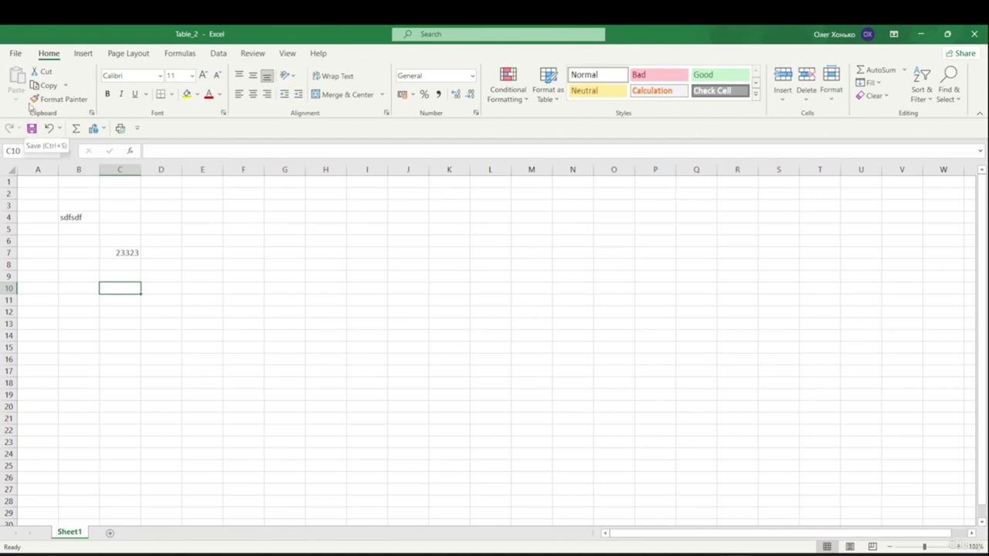
click(15, 53)
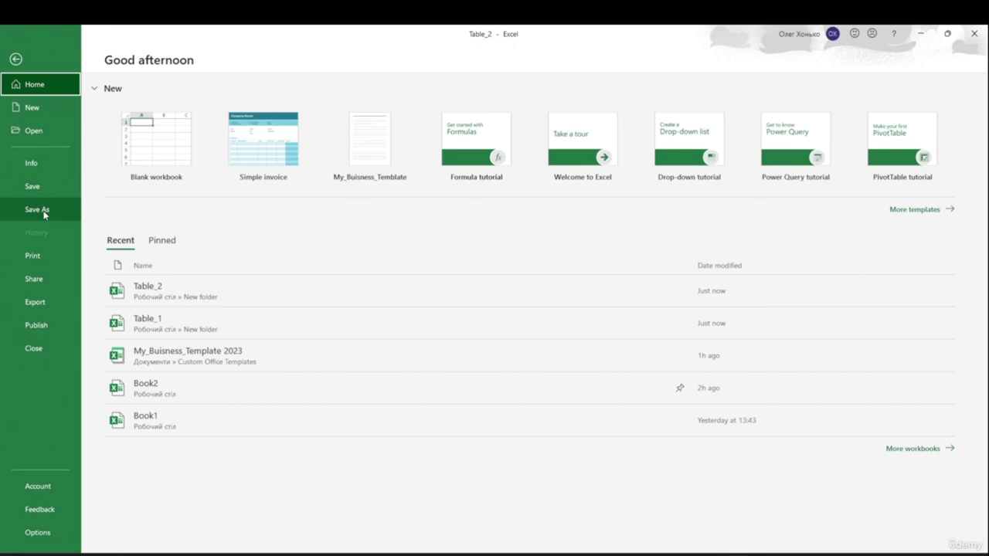
- Show Excel Options' Save page with 10-minute AutoRecover and Excel Workbook default format
click(15, 59)
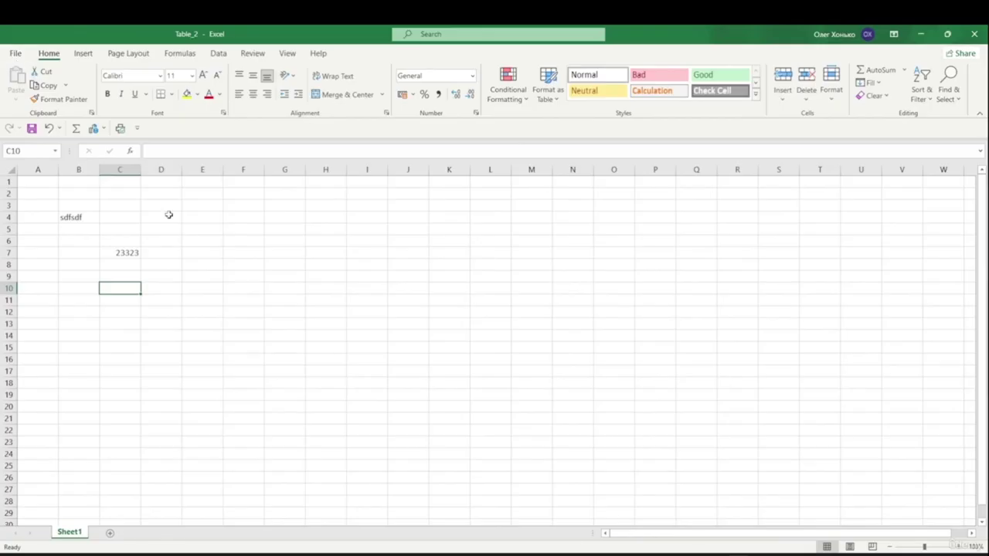
click(419, 338)
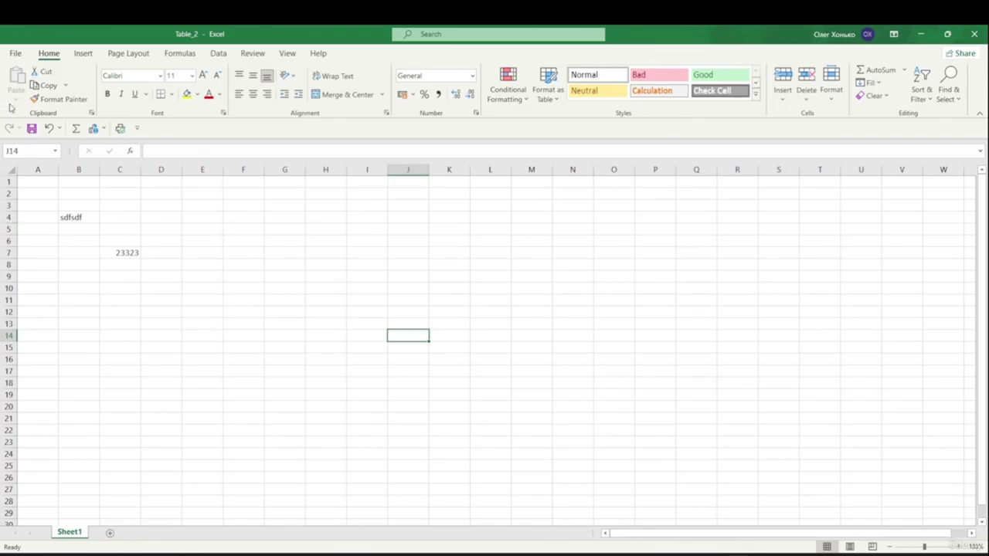
click(15, 54)
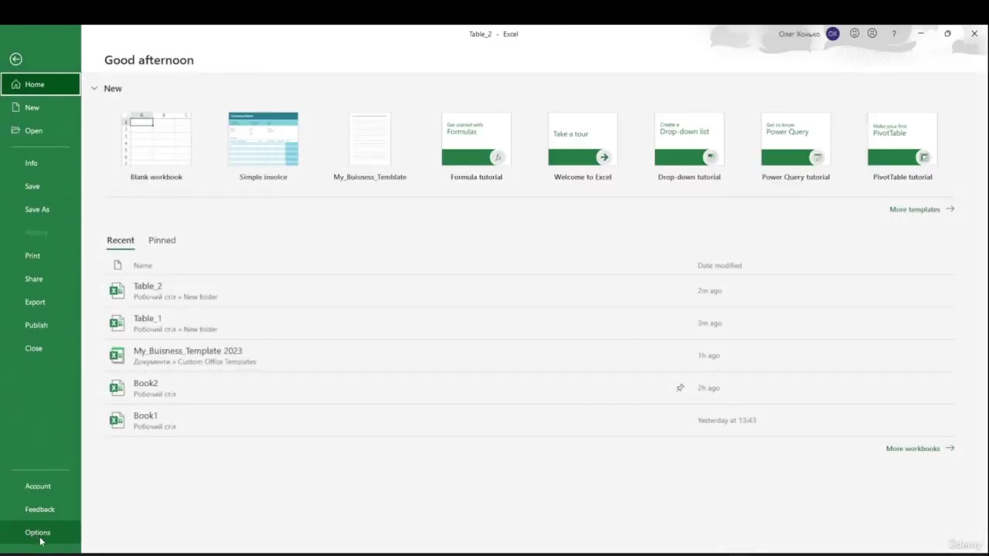
click(37, 534)
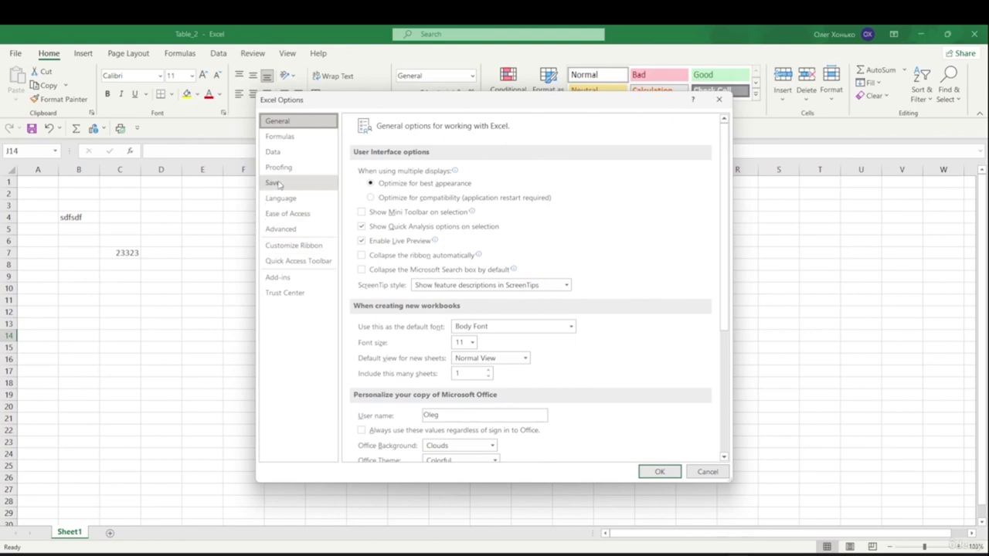
click(270, 186)
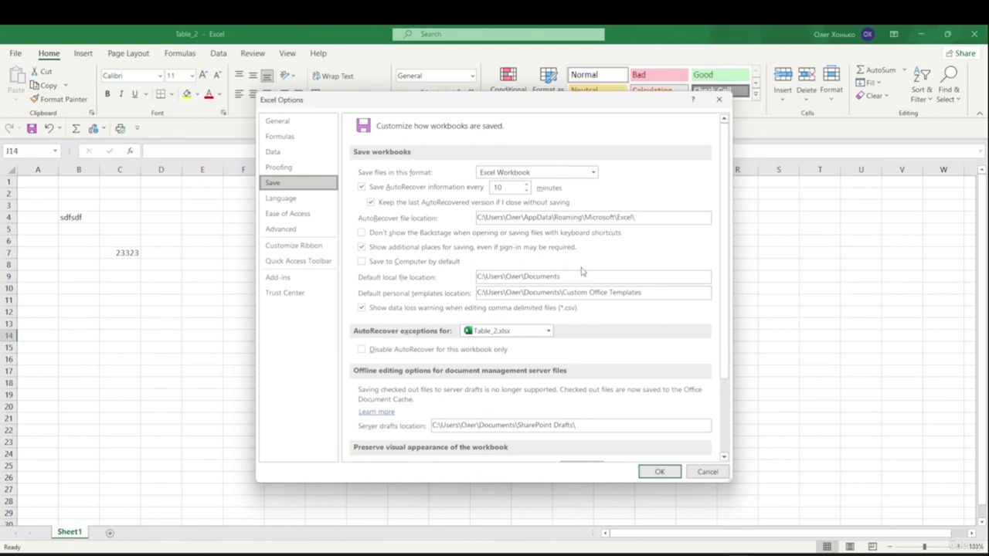
- Cancel Excel Options and open Recover Unsaved Workbooks from Table_2's File > Info > Manage Workbook
click(707, 472)
click(15, 53)
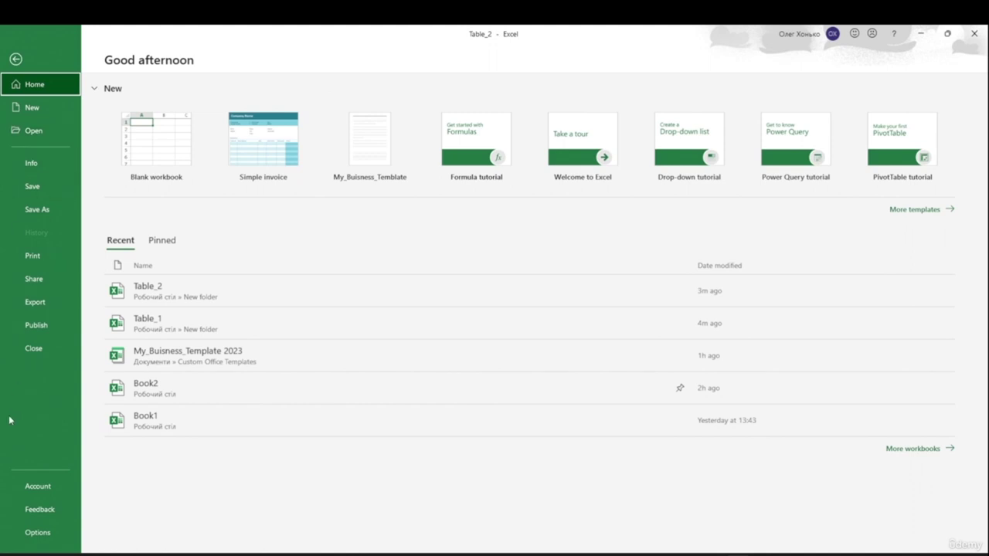
click(30, 164)
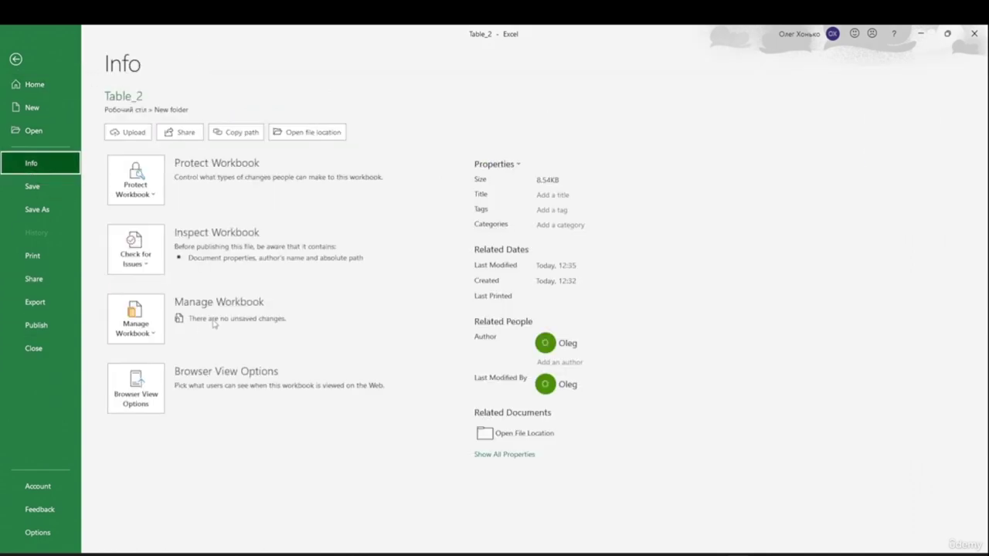
click(156, 338)
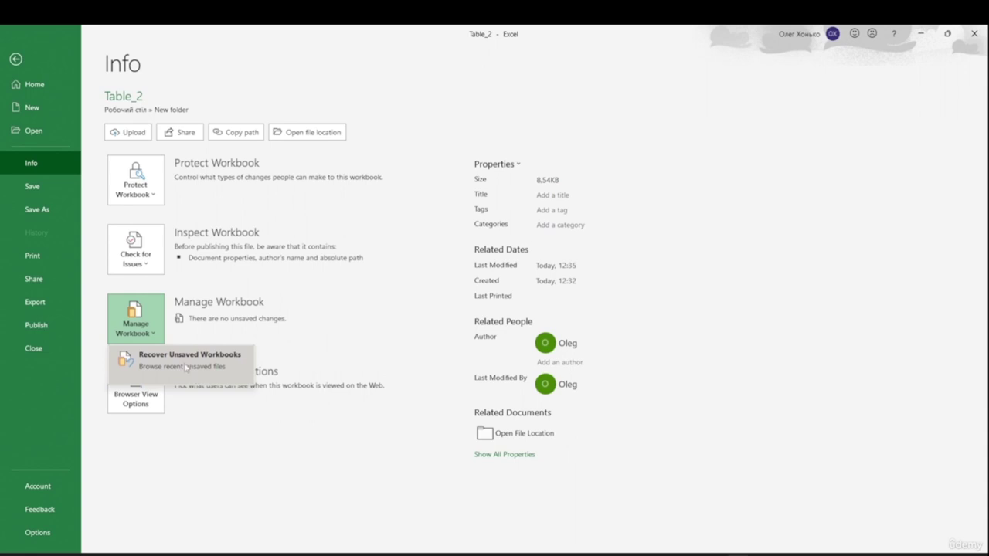
click(189, 361)
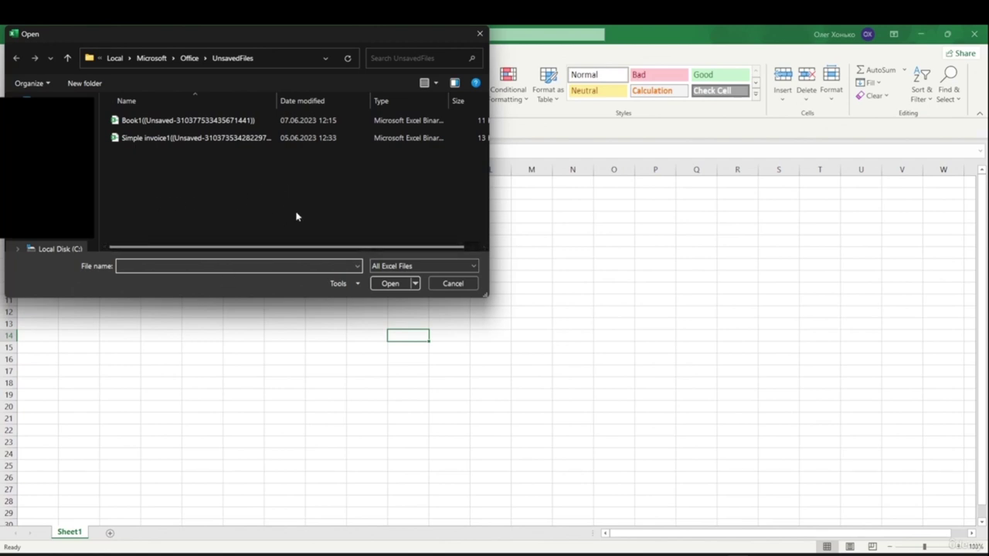
- Select the unsaved Book1 file, then close the Open dialog to return to Table_2
click(202, 121)
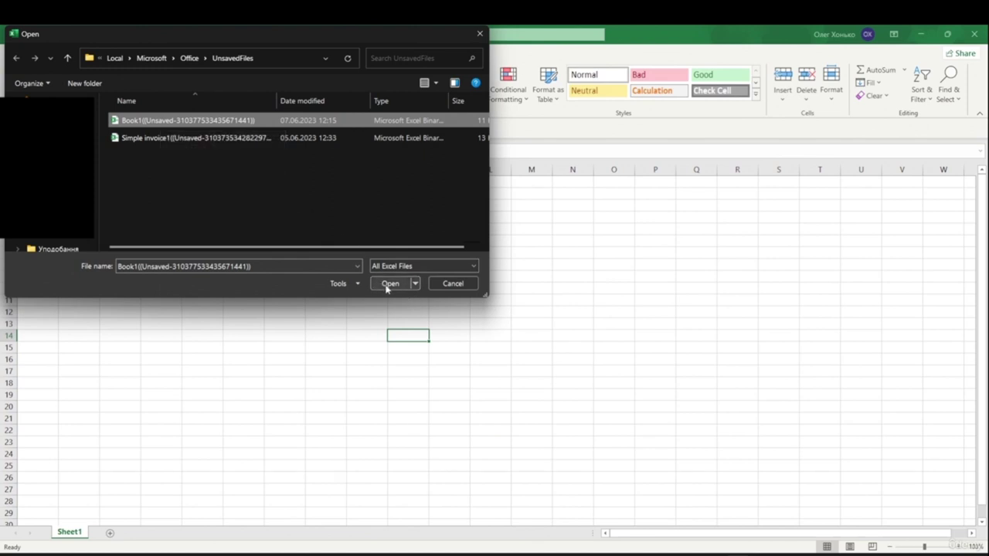
click(453, 285)
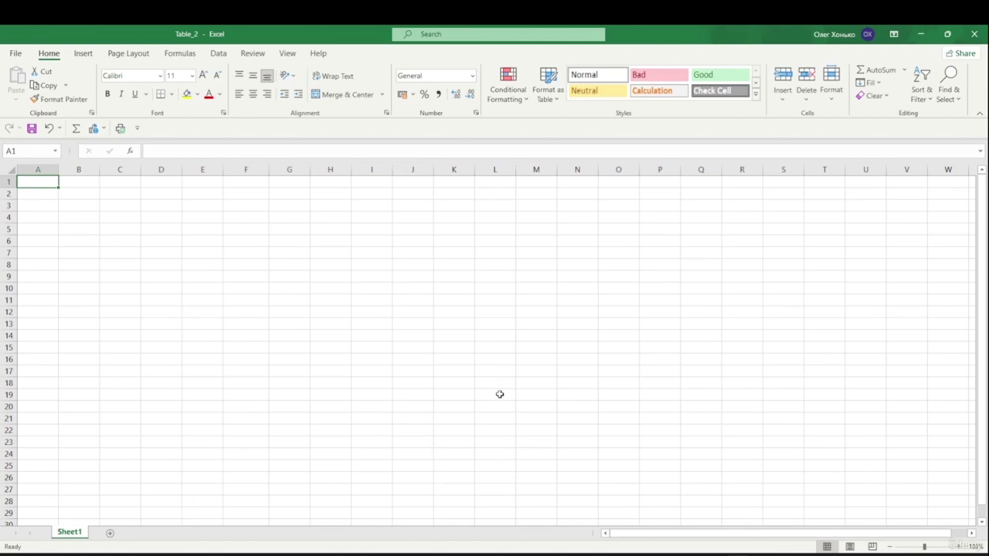
- Enter the heading Month in C4, with Jan in C5 and Feb in C6
click(113, 216)
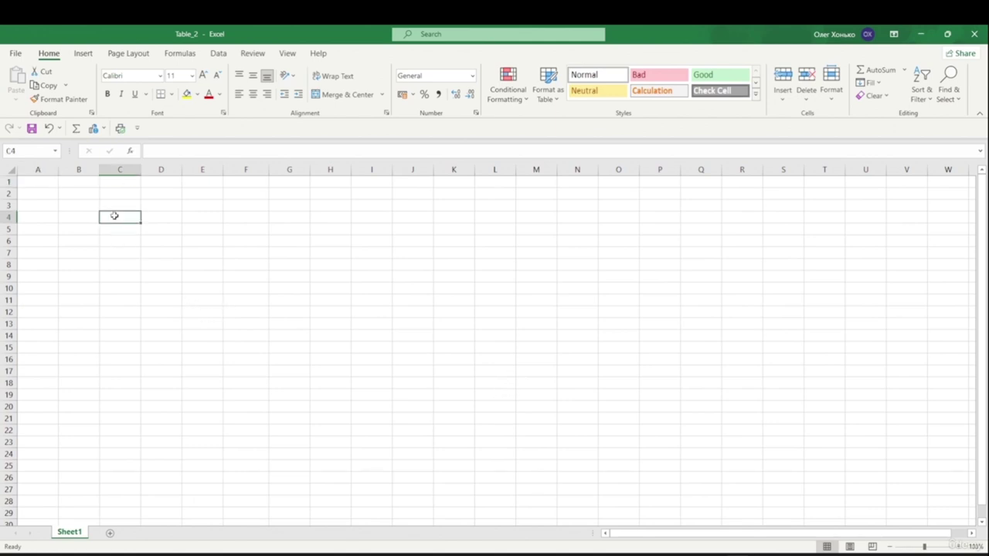
double_click(119, 217)
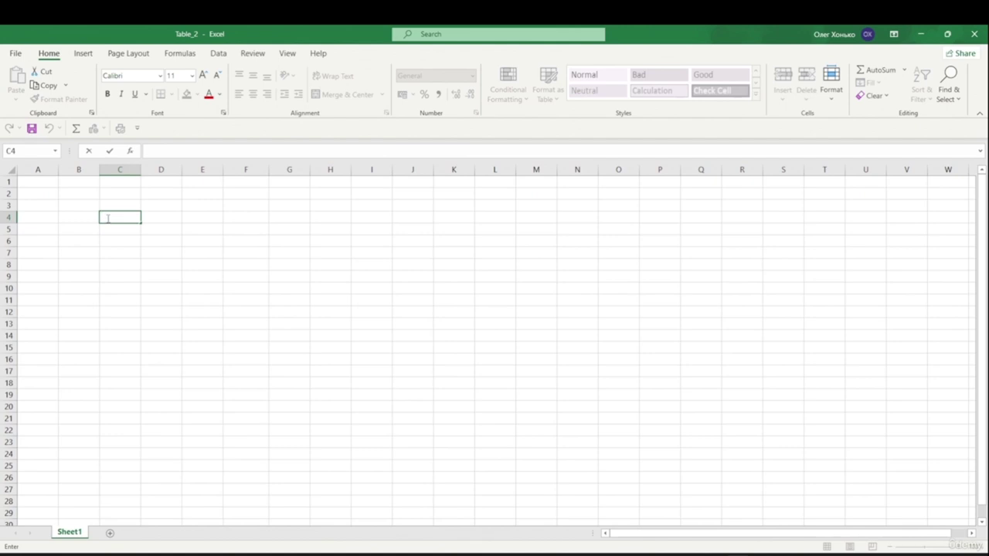
text(Month)
click(132, 215)
key(Return)
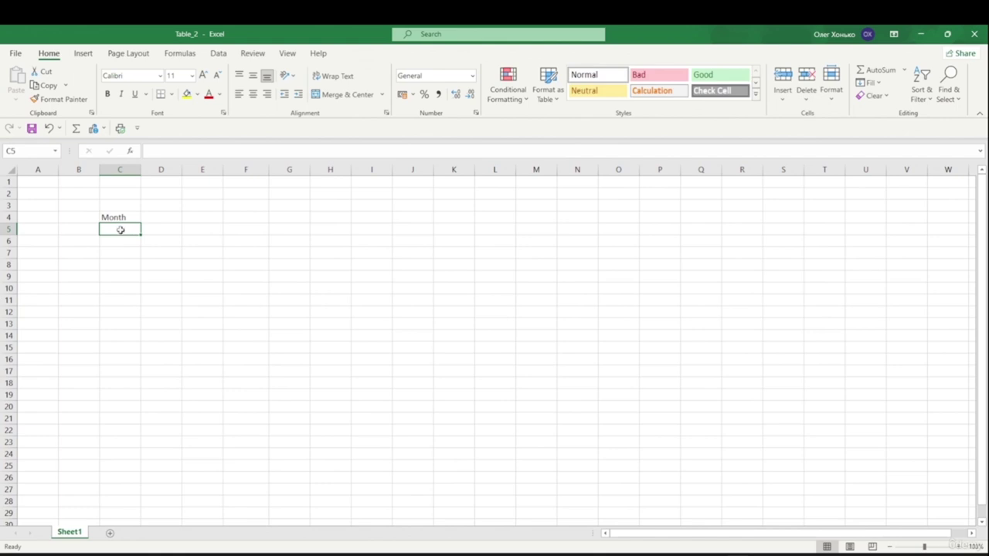
double_click(121, 230)
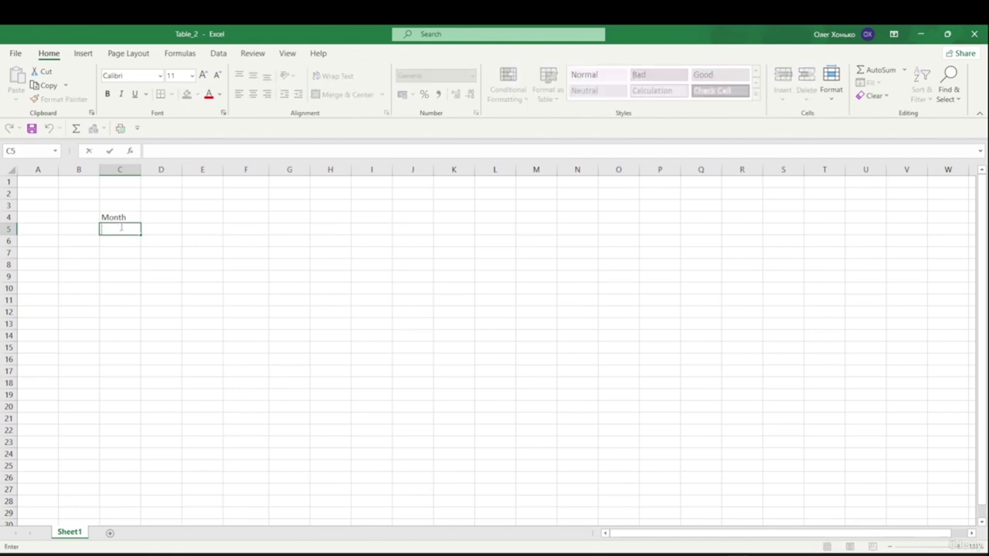
text(Jan)
key(Return)
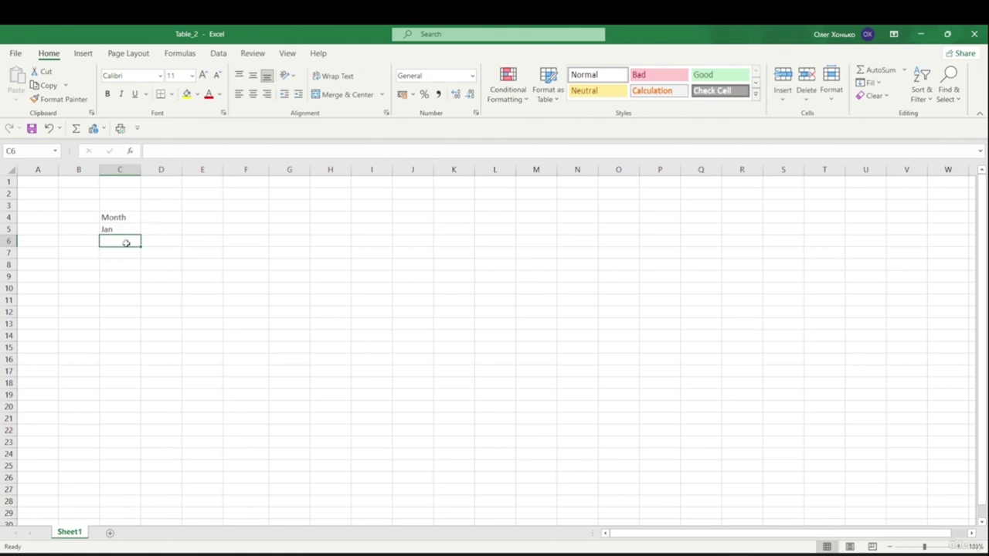
click(160, 151)
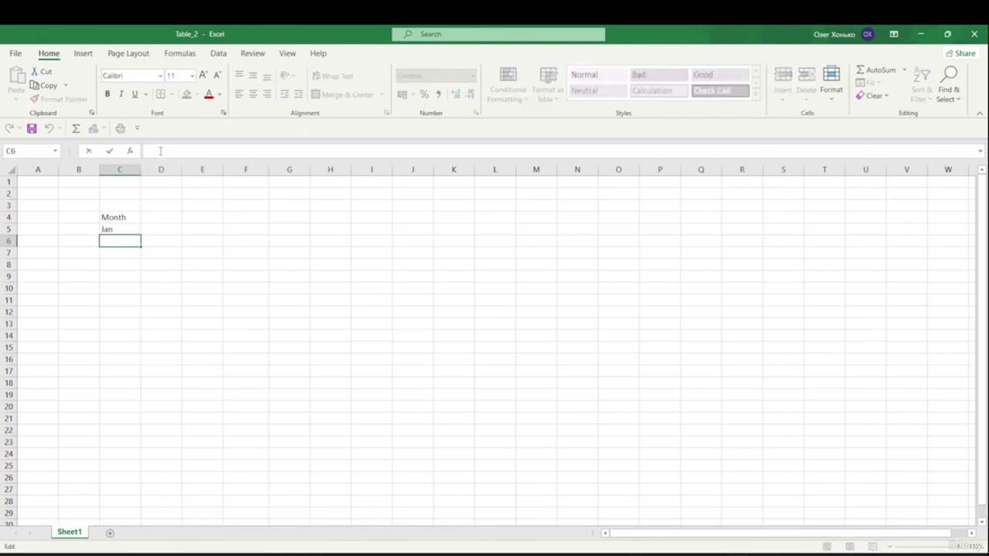
text(Feb)
key(Return)
- Select Jan in C5 and drag its fill handle down column C
key(Up)
key(Up)
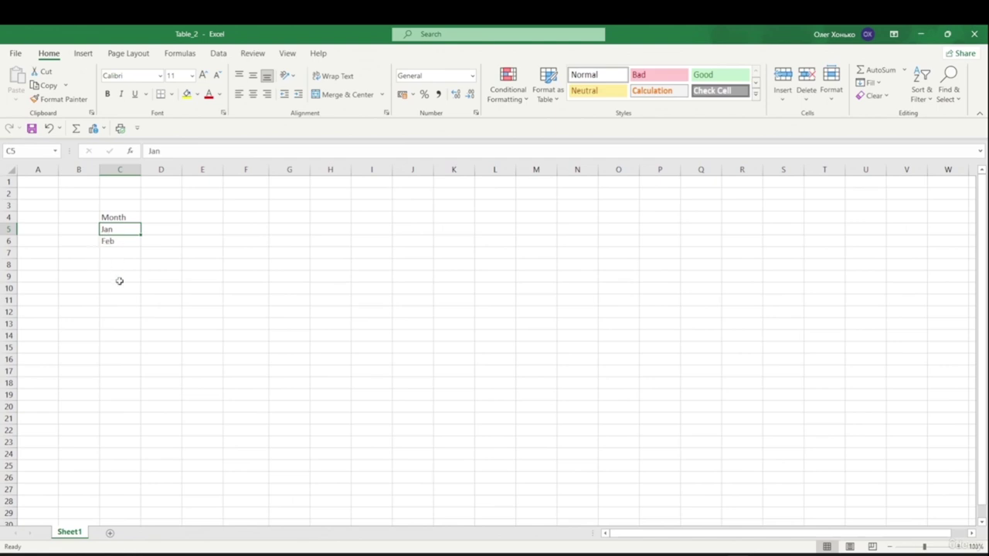
click(115, 241)
click(117, 259)
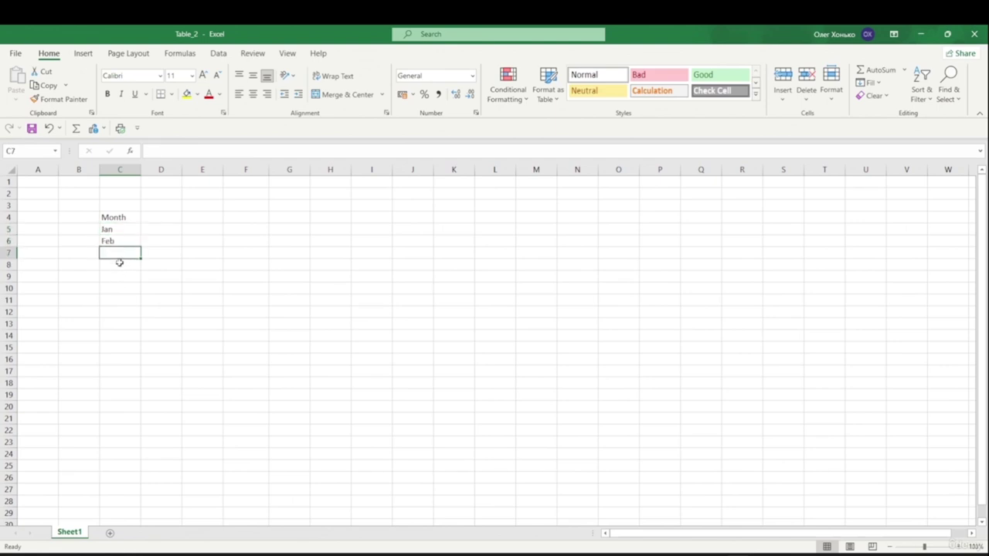
click(125, 231)
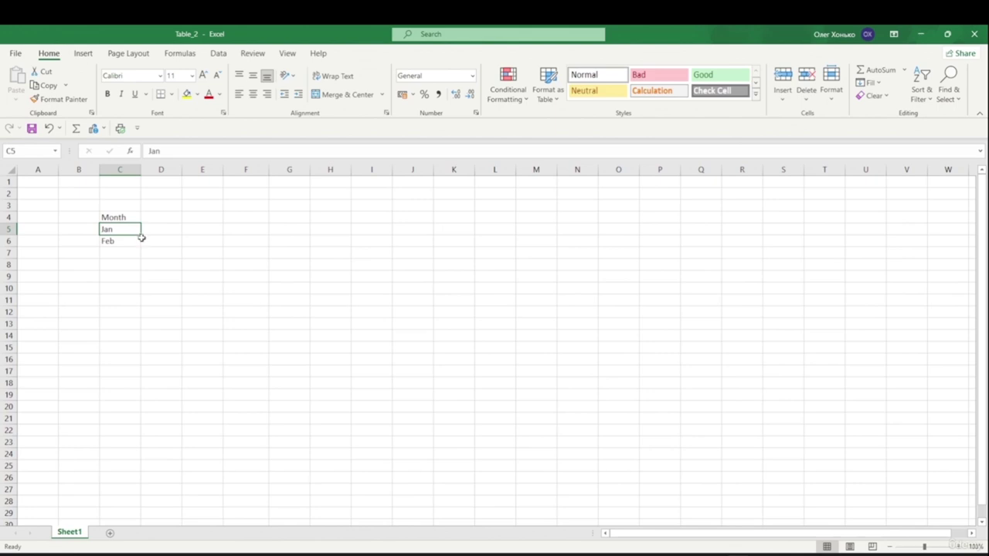
drag(143, 237, 143, 237)
drag(141, 235, 146, 364)
- Finish filling Jan–Dec to C16, then add a Days heading in D4 with Mon–Sun filled down D5:D11
click(110, 395)
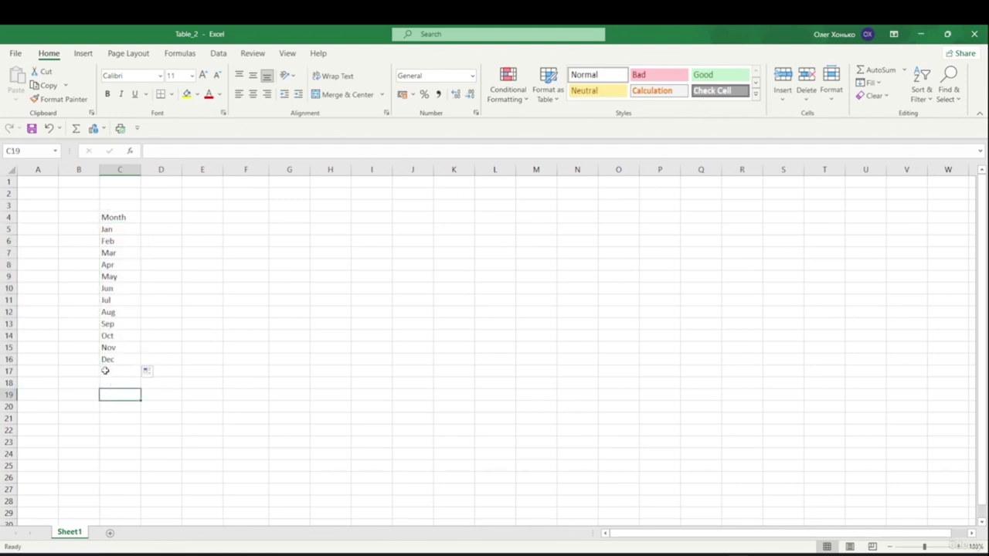
click(158, 220)
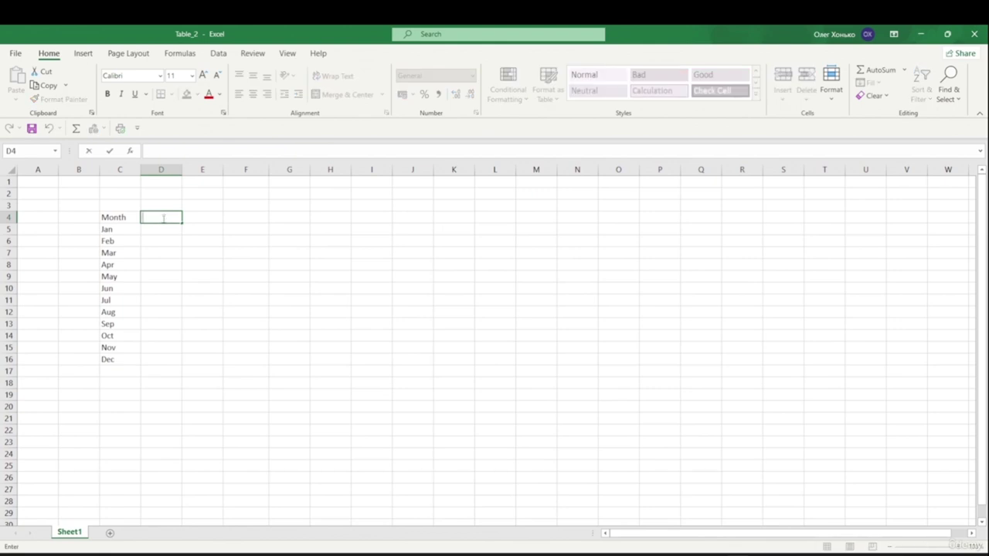
text(Days)
click(172, 227)
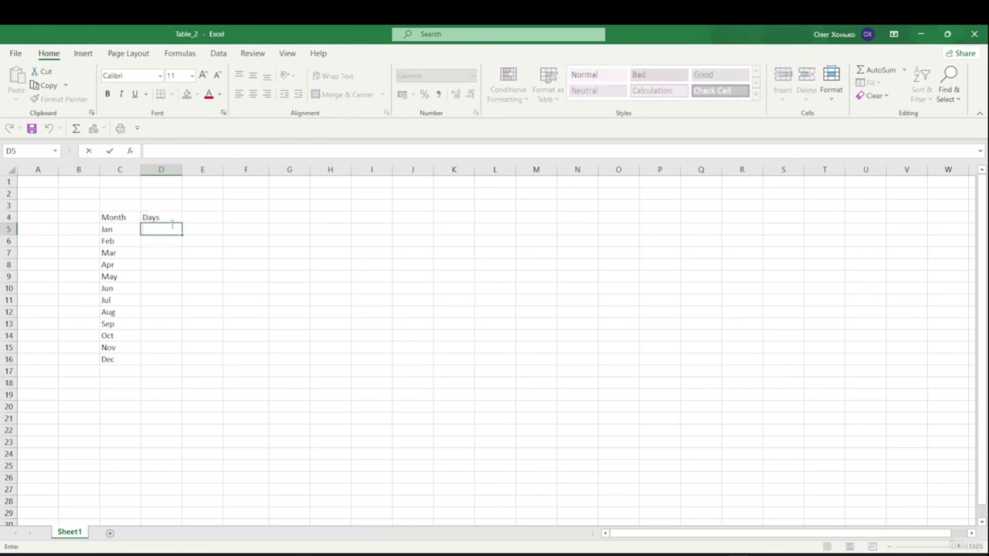
text(Mon)
click(184, 262)
click(170, 231)
drag(182, 234, 180, 307)
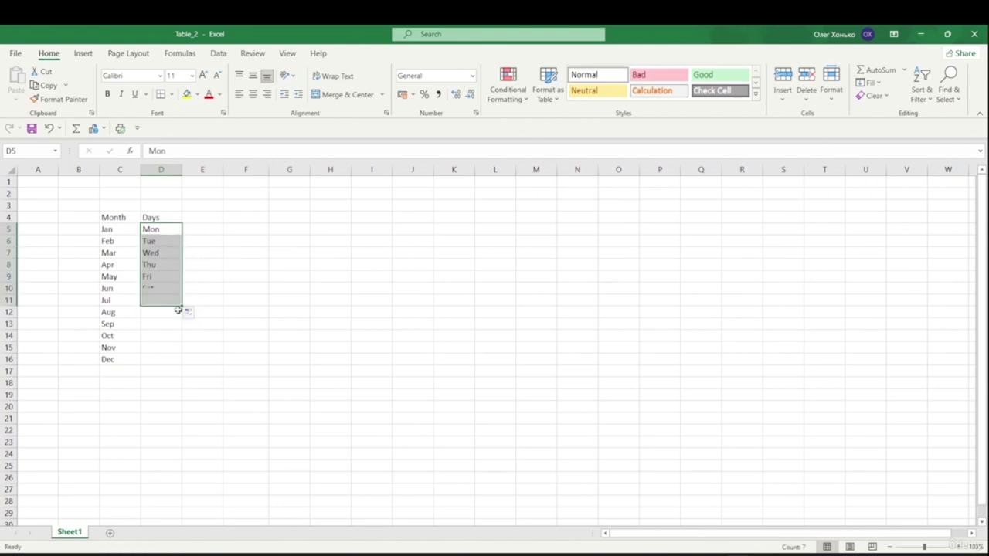
click(242, 384)
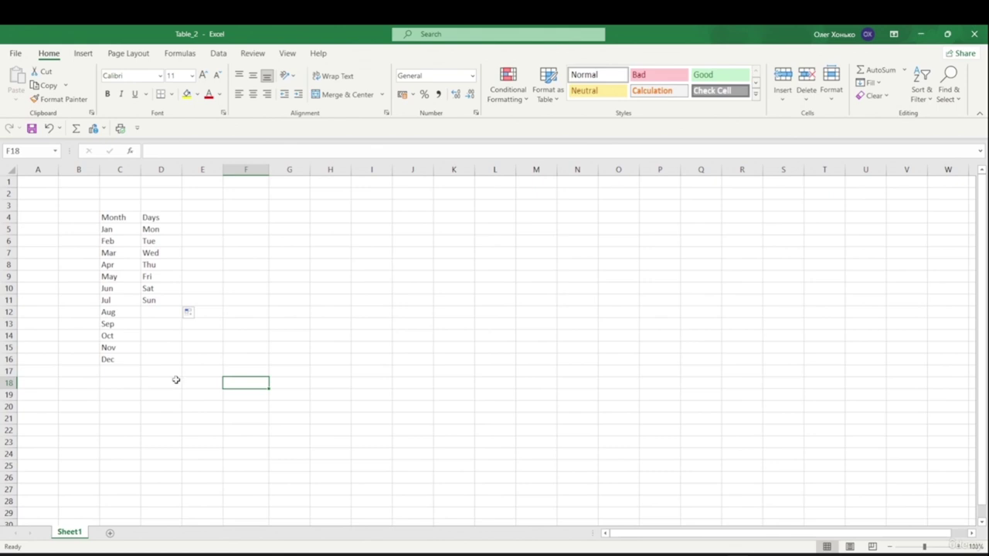
- Add a Nubers heading in E4 and number E5:E16 from 1 to 12
double_click(193, 220)
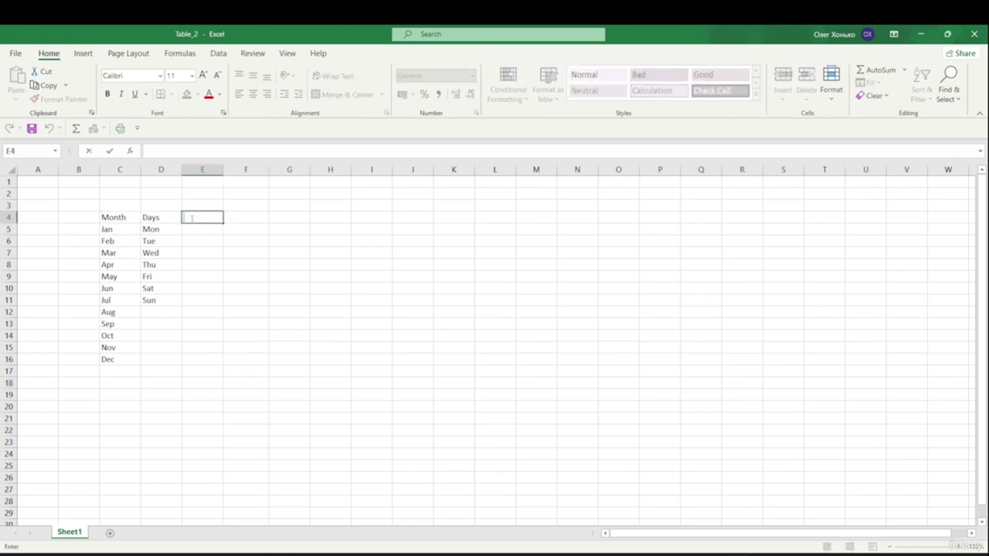
text(Nubers)
key(Return)
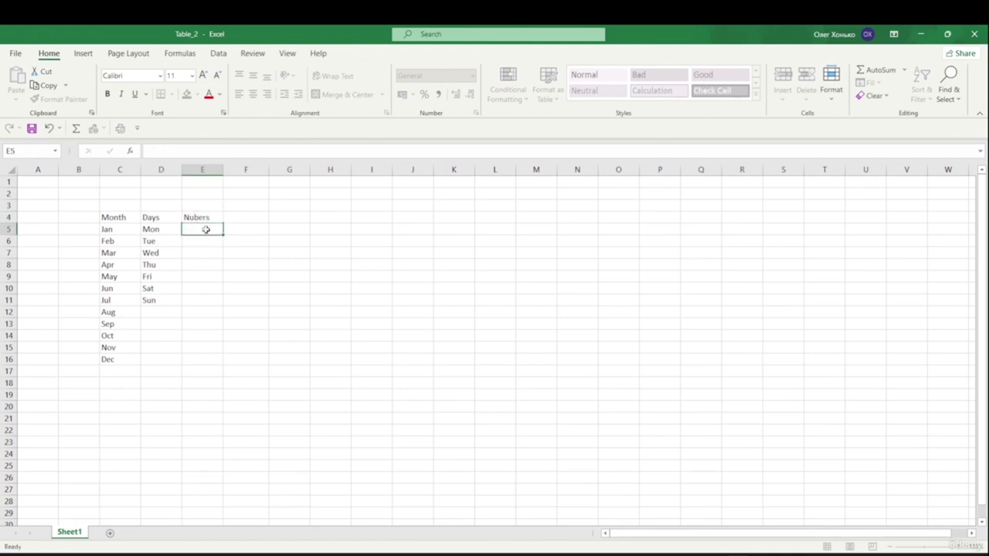
text(1)
click(205, 250)
click(204, 240)
text(2)
click(211, 263)
click(220, 242)
click(220, 231)
drag(225, 233, 223, 367)
click(228, 238)
click(219, 231)
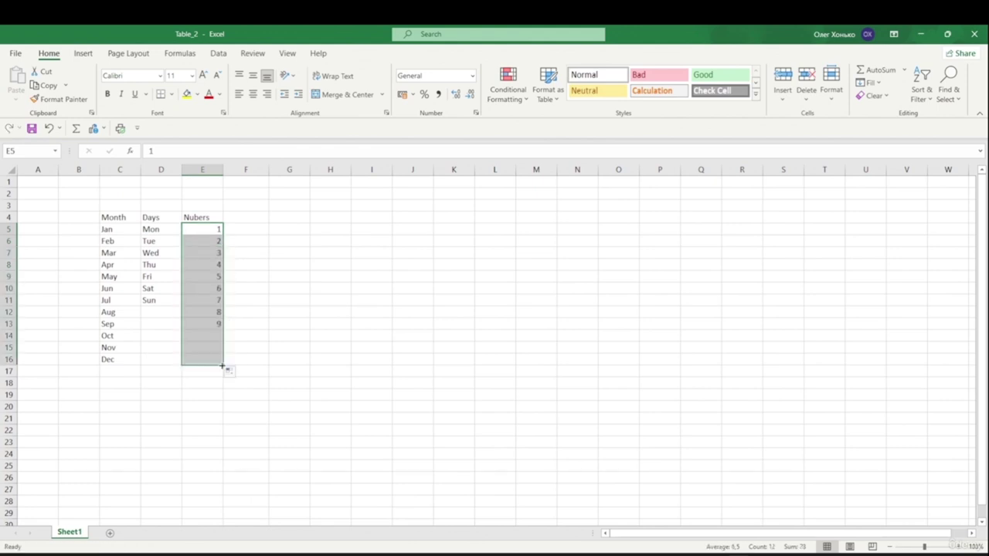
click(260, 298)
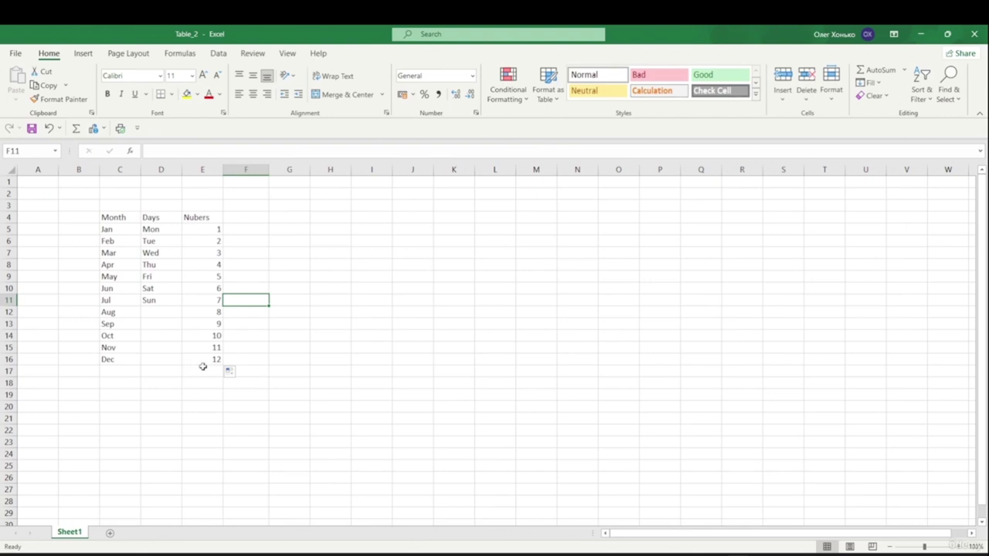
- Put 1 in F5 and 2 in F6, then copy the 2 down to F16
click(248, 228)
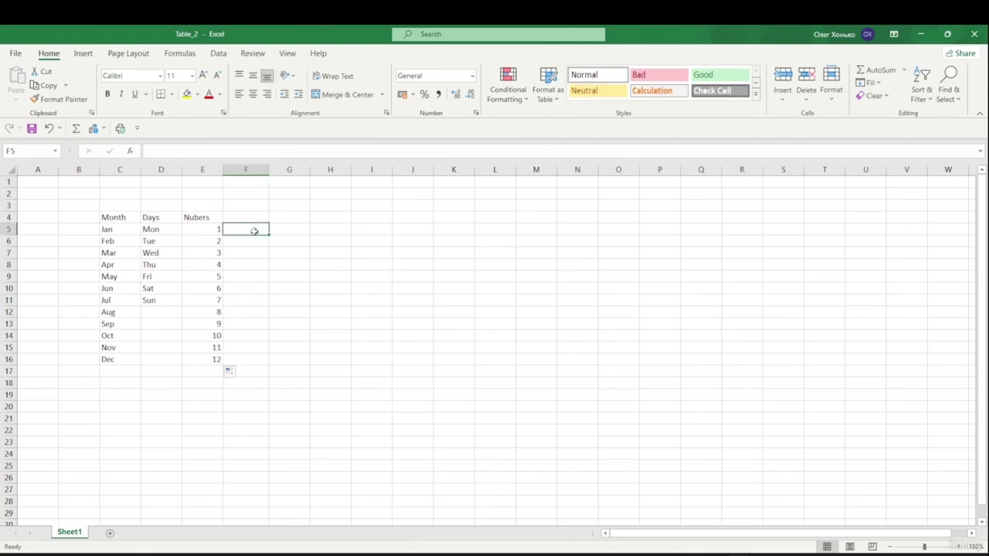
text(1)
click(256, 264)
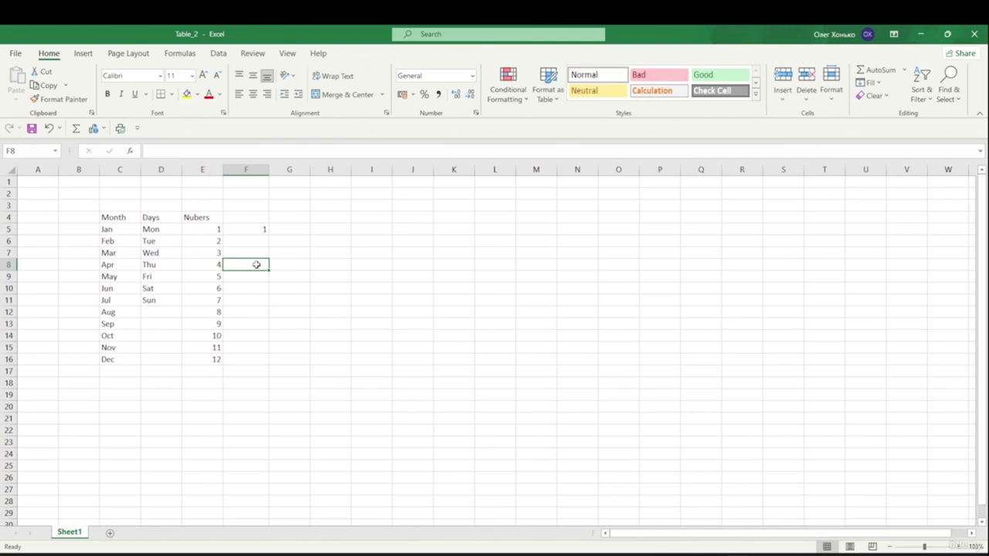
click(258, 242)
text(2)
click(257, 264)
click(263, 228)
click(267, 241)
drag(270, 249, 280, 367)
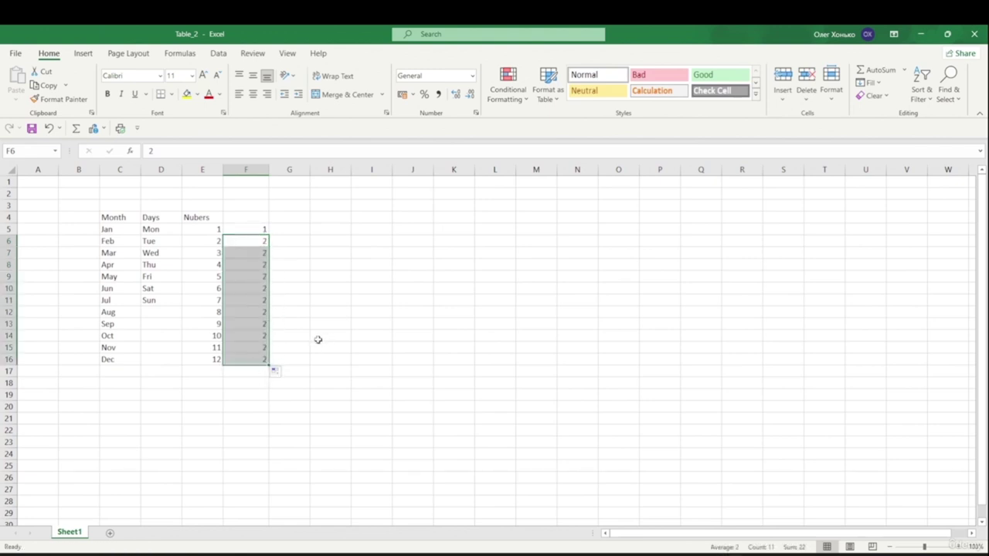
- Try Fill Series, Fill Formatting Only and Fill Without Formatting, then apply Flash Fill to number F5:F16 from 1 to 12
click(285, 375)
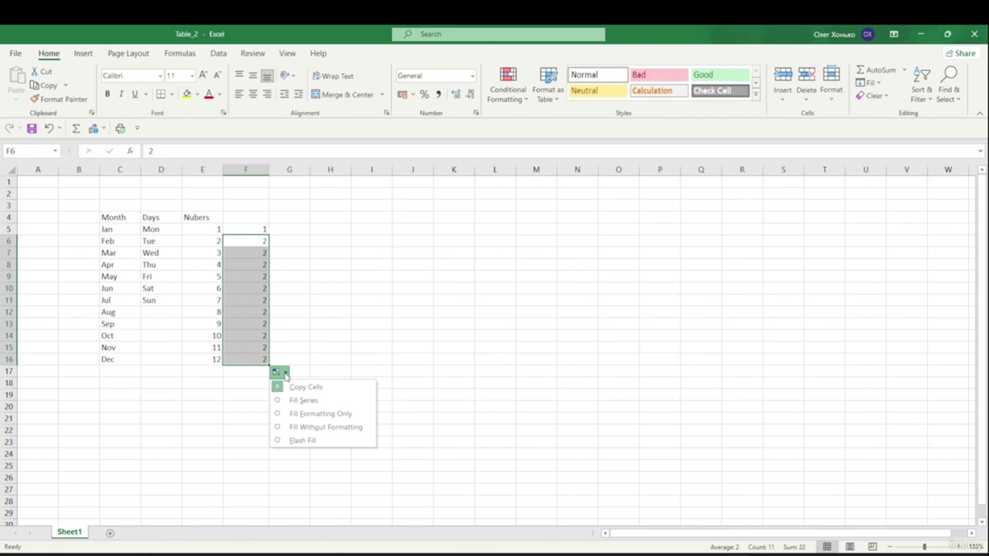
click(319, 401)
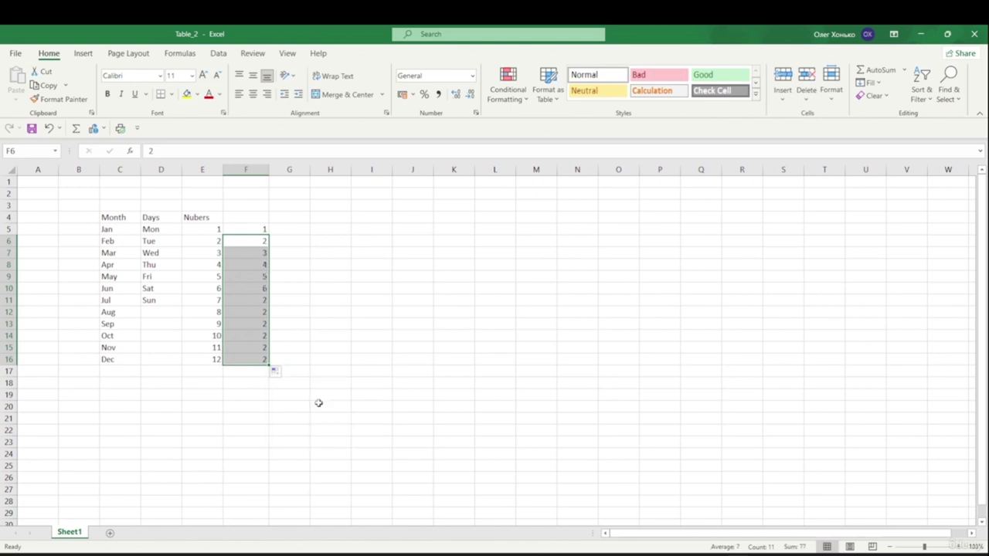
click(277, 372)
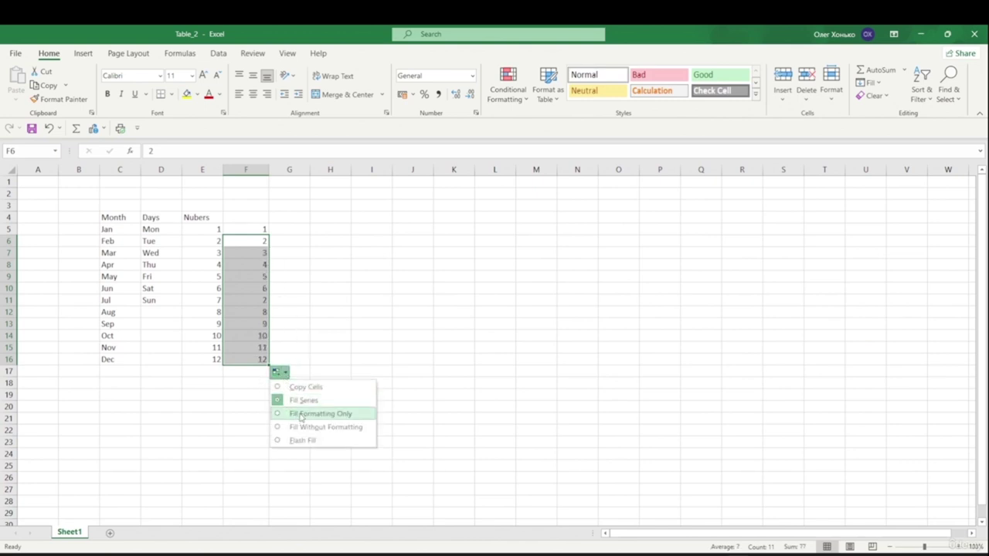
click(301, 415)
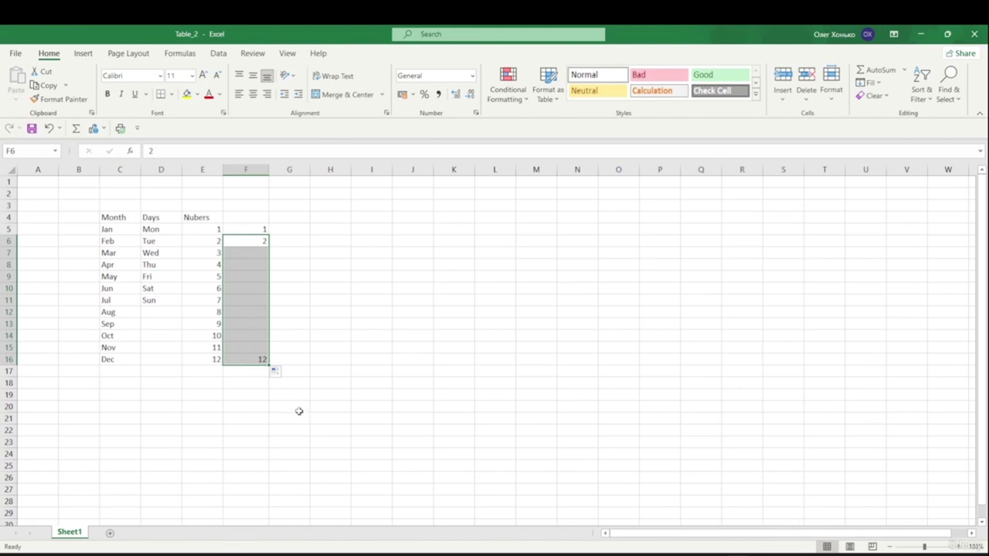
click(285, 374)
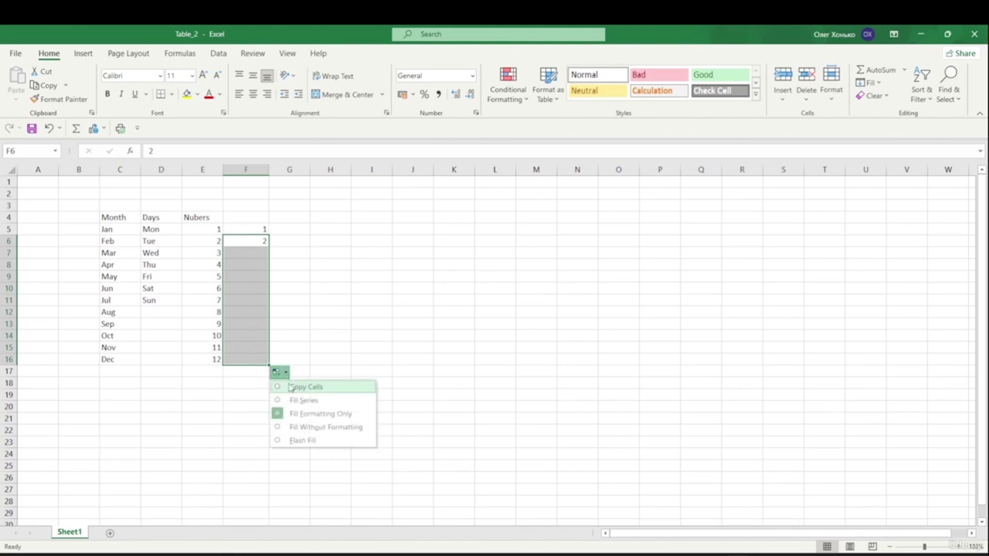
click(303, 429)
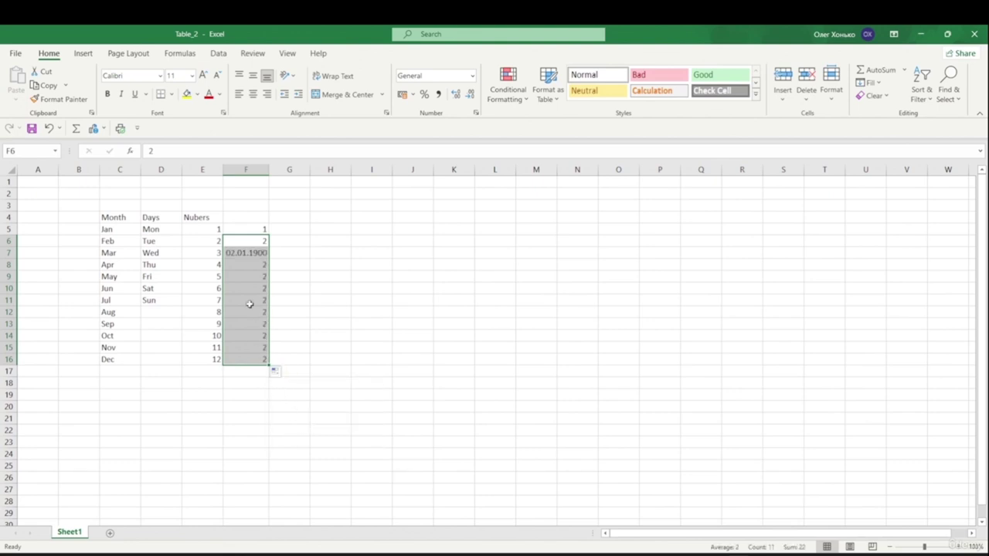
click(276, 372)
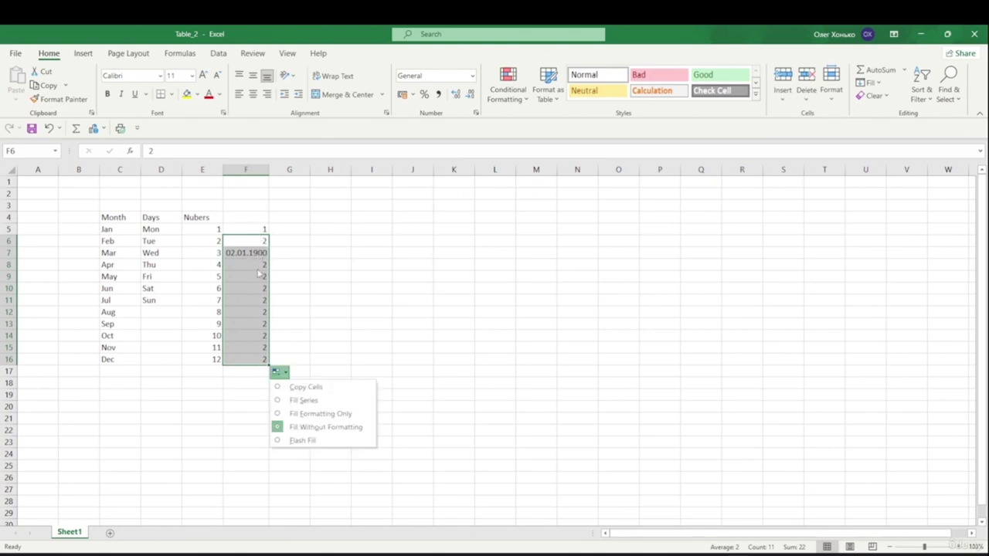
click(302, 441)
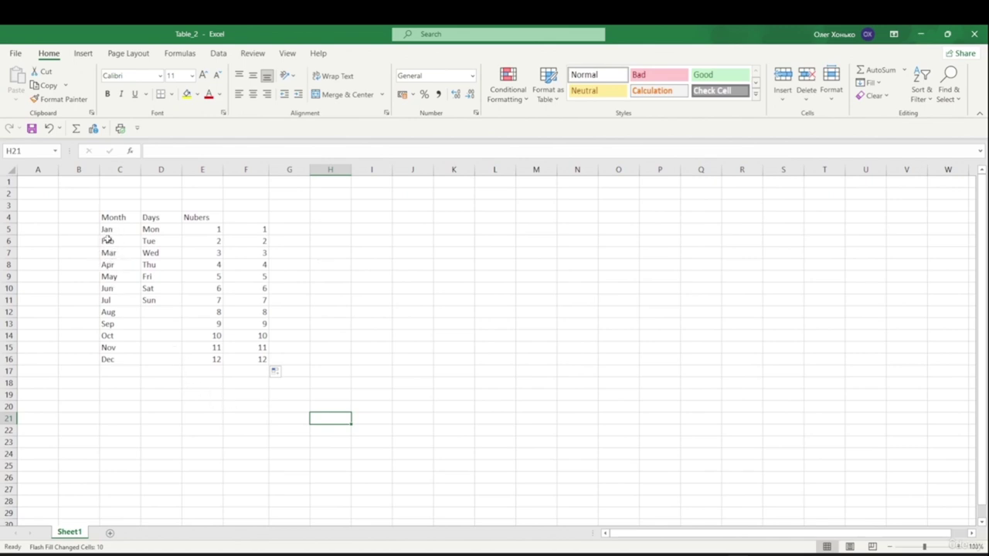
- Change C5 to January and refill full month names down to December in C16
click(114, 228)
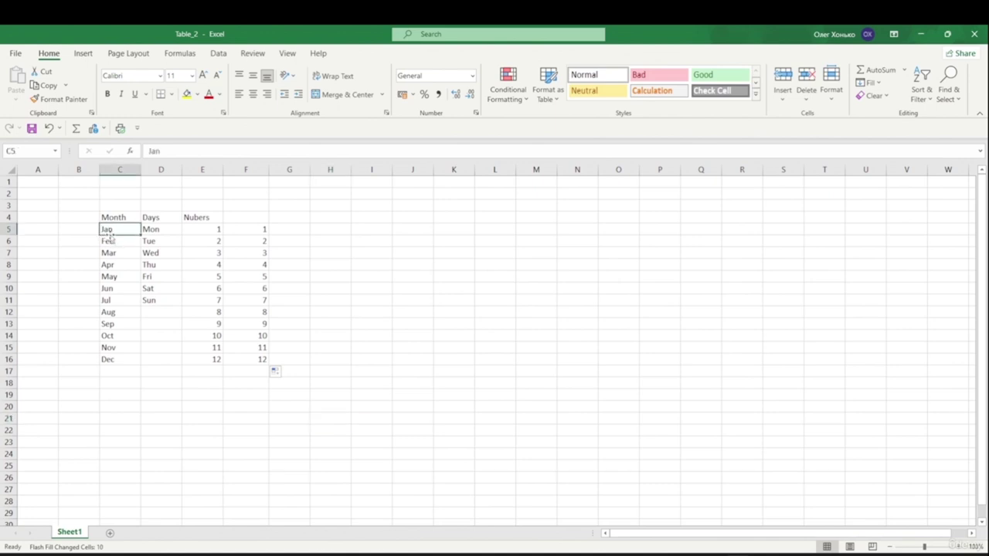
click(172, 153)
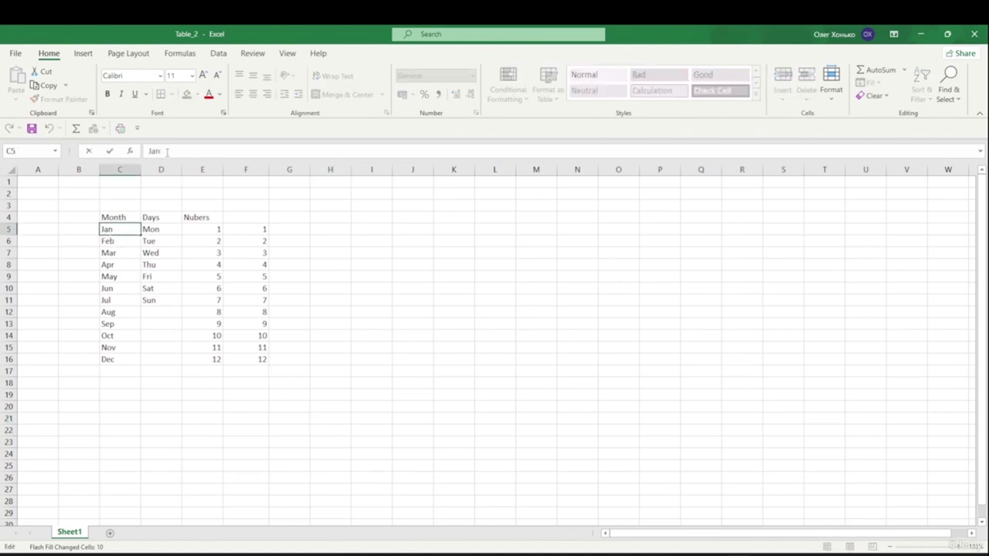
text(uary)
click(362, 265)
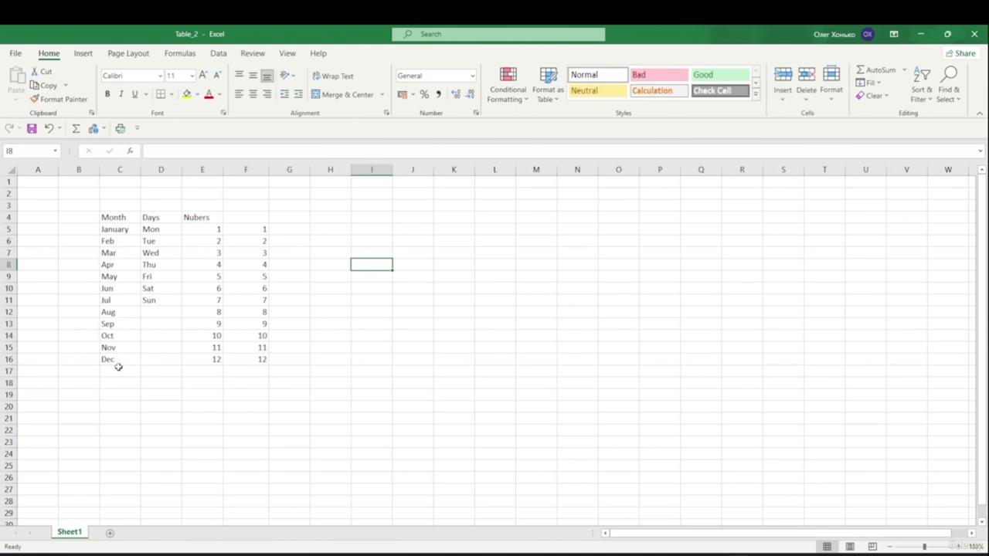
click(119, 229)
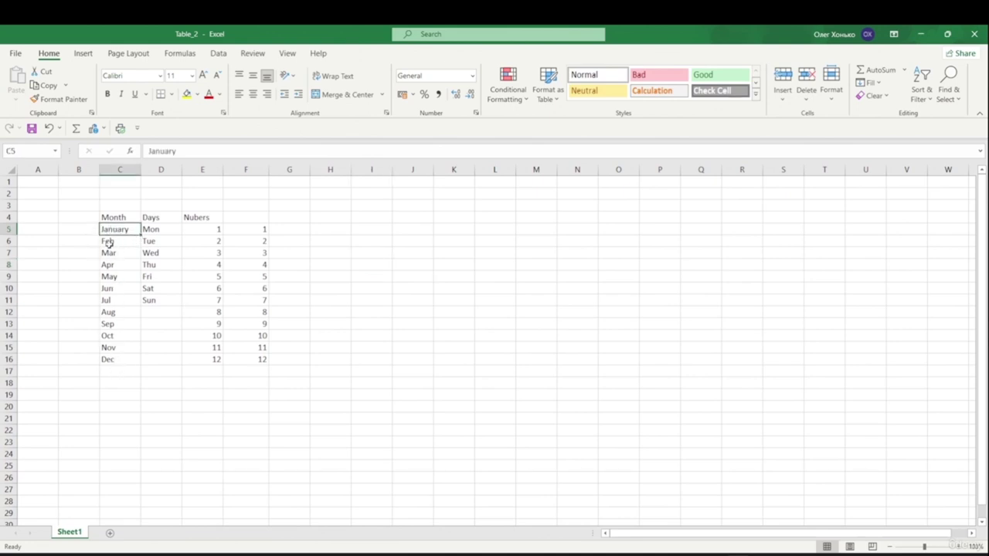
drag(144, 235, 146, 364)
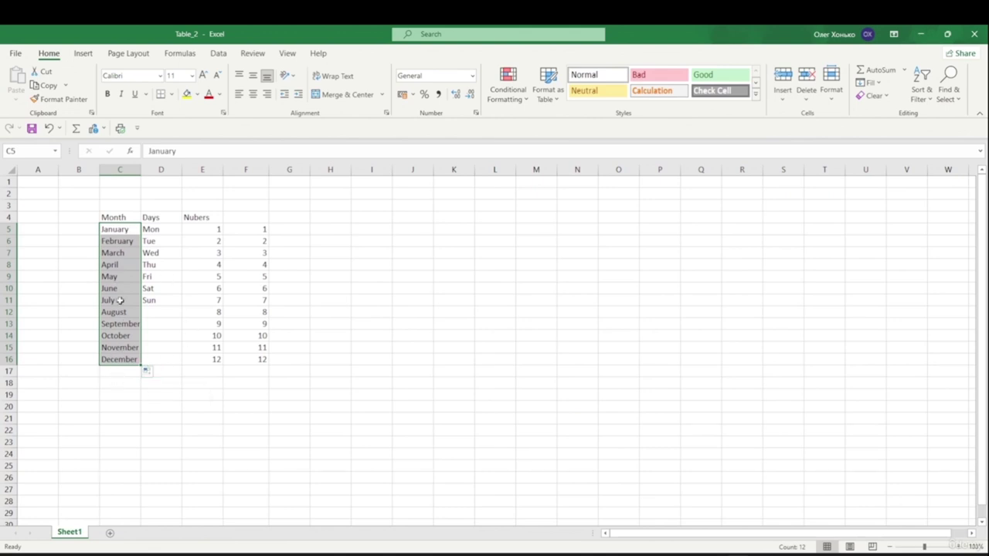
click(115, 417)
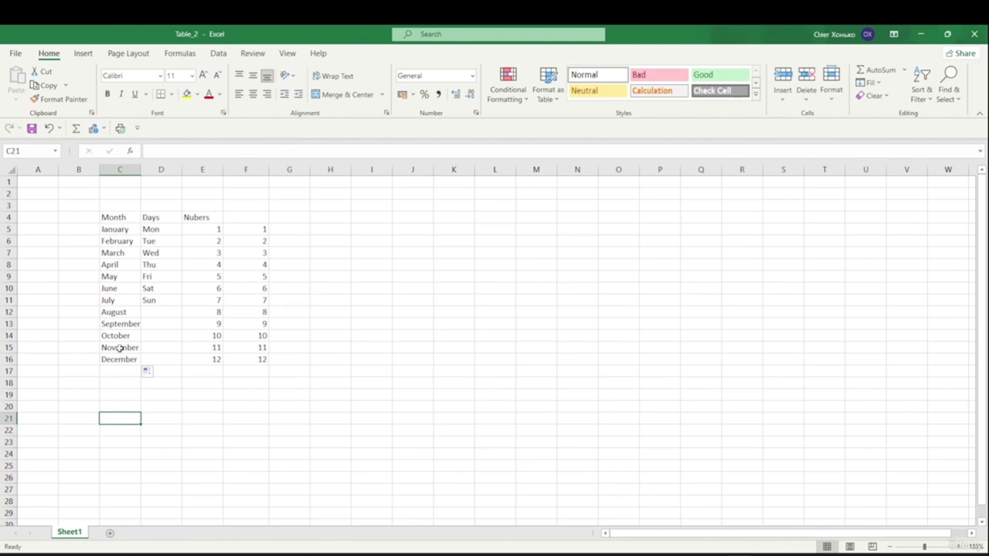
- Change D5 to Monday and refill full weekday names down to Sunday in D11
click(161, 229)
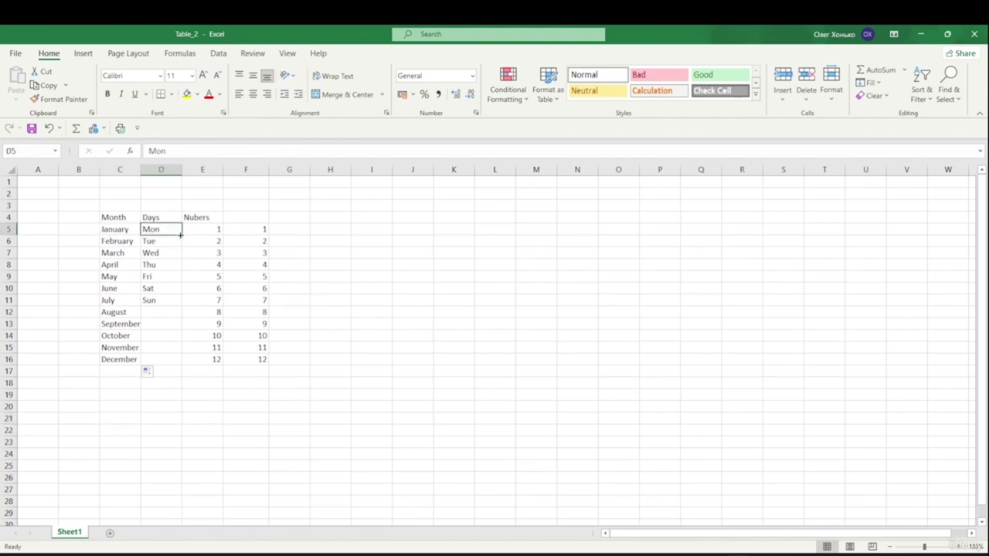
click(176, 150)
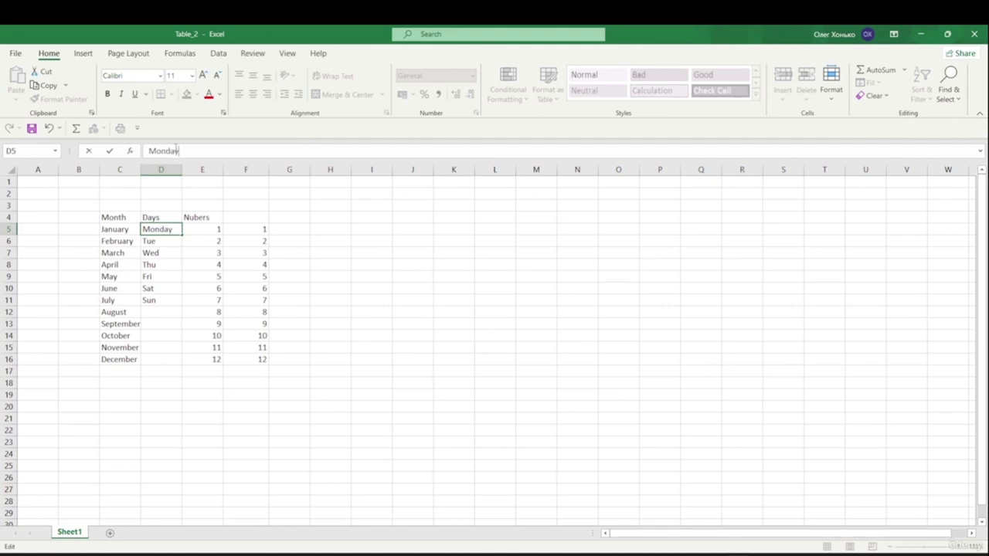
click(160, 289)
click(174, 229)
drag(182, 236, 186, 305)
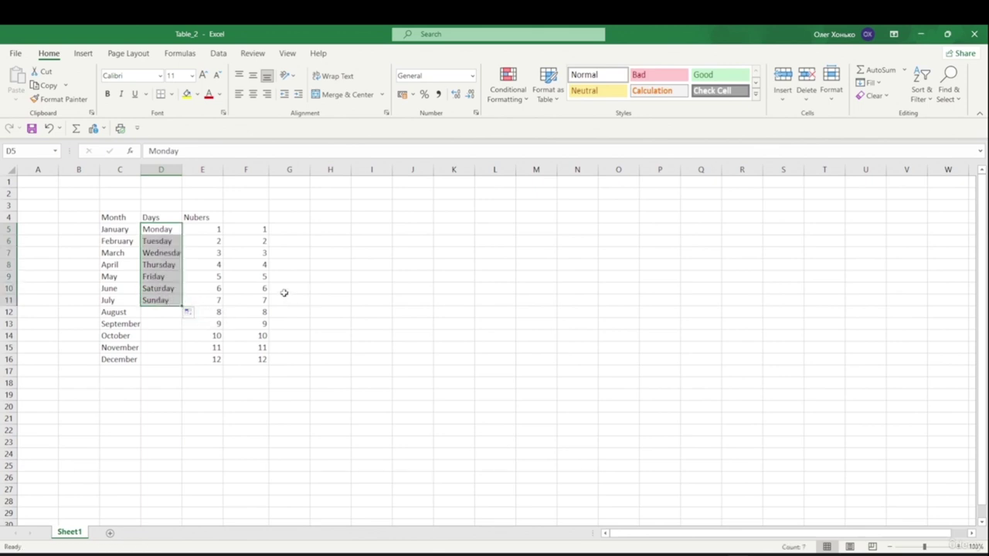
click(385, 282)
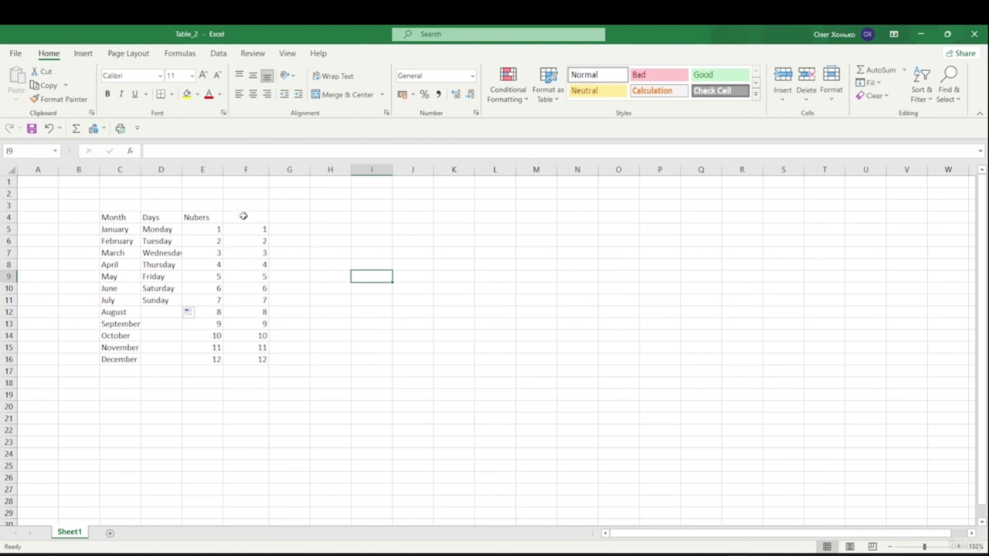
- Enter the heading 'saddfsdfsdfsddsgf' in cell F4
double_click(242, 217)
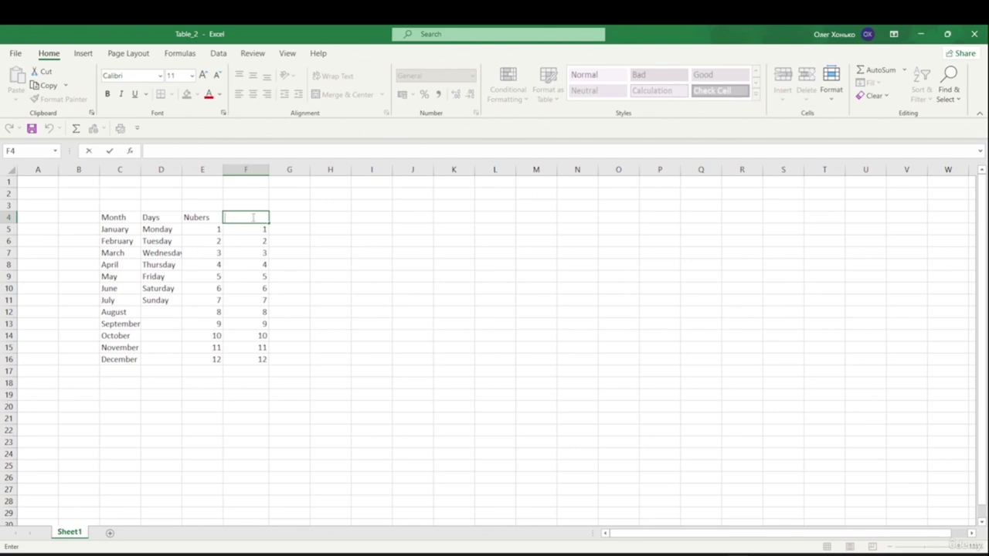
text(saddfsdfsdfsddsgf)
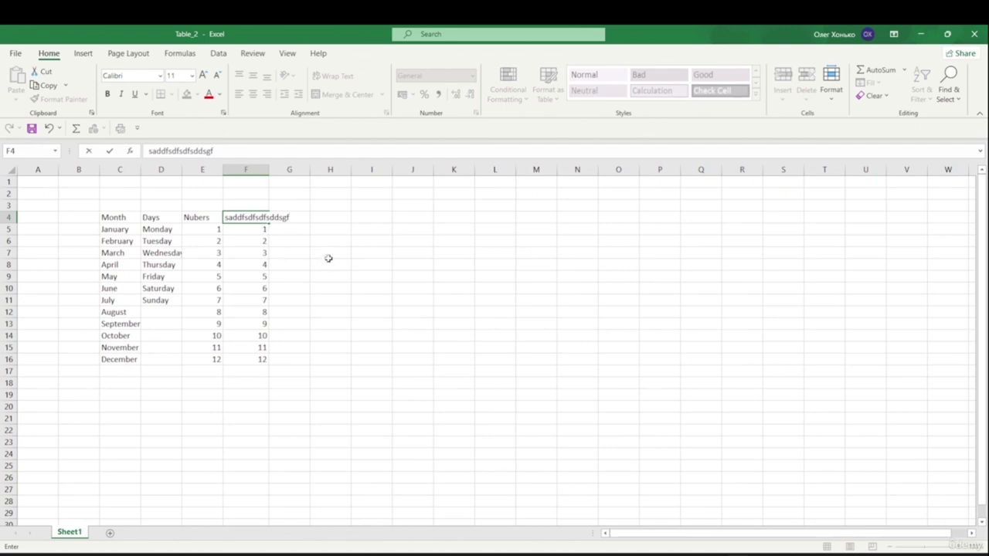
click(328, 257)
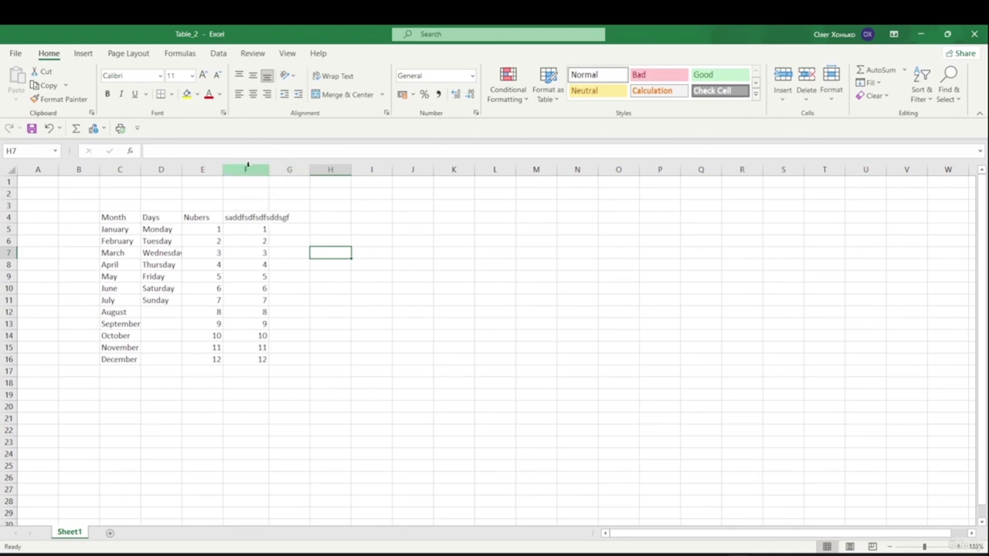
click(245, 216)
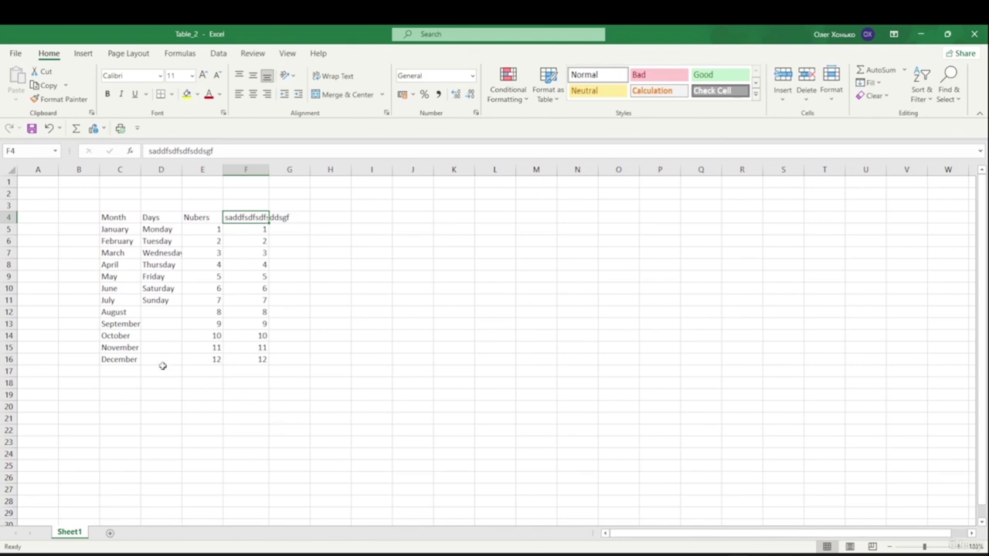
- Auto-fit column F to its heading, then fine-tune the width by dragging the F/G border
click(273, 193)
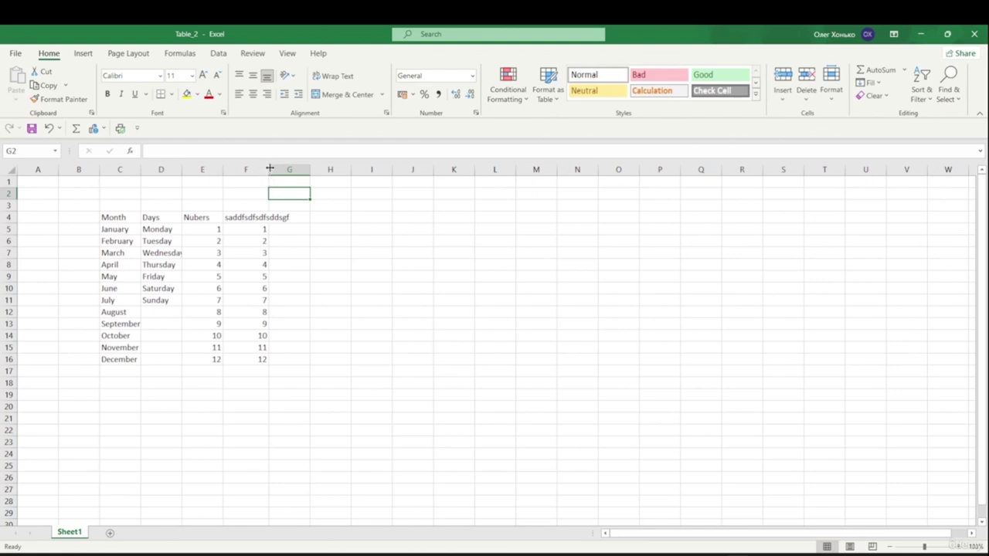
double_click(270, 169)
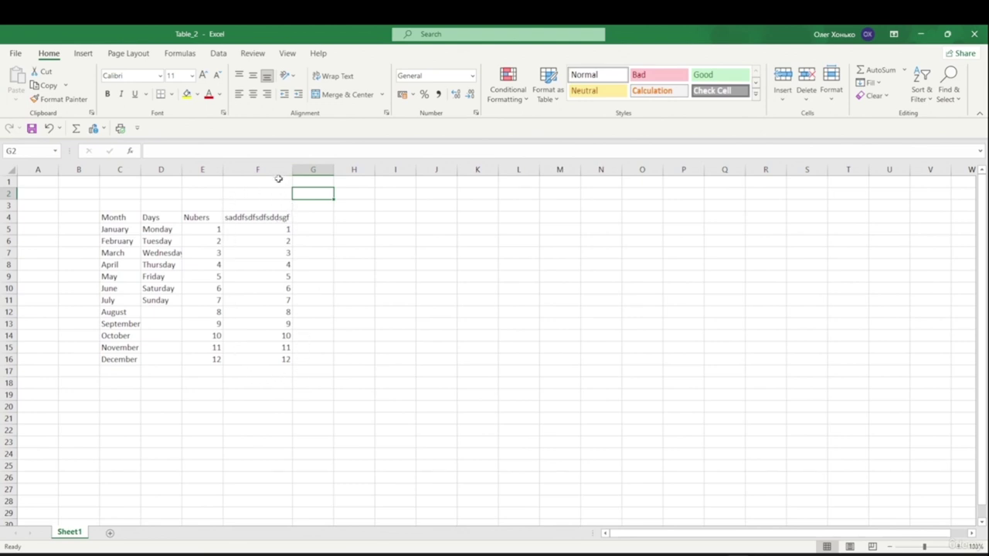
drag(292, 169, 272, 177)
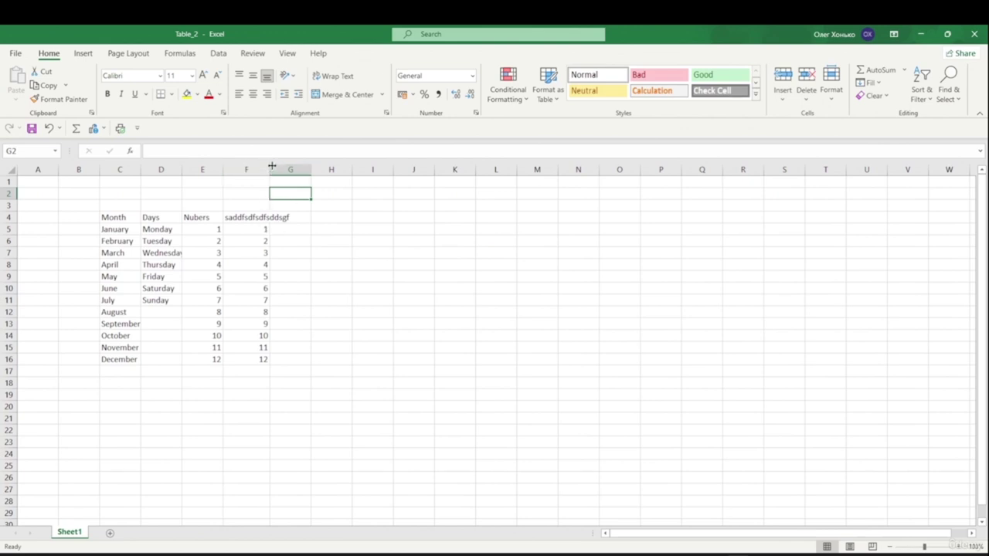
drag(271, 168, 302, 170)
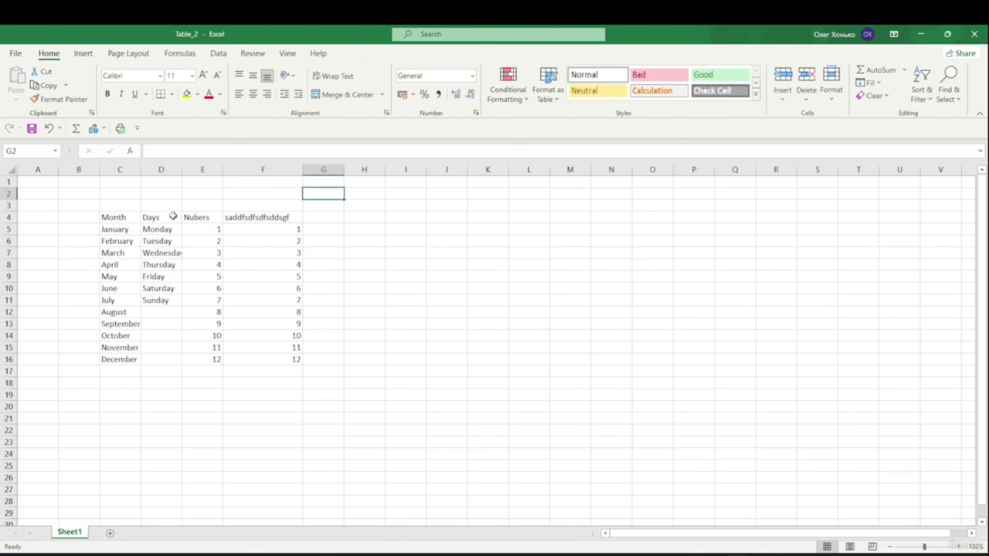
- Fill the Nubers heading yellow, bold F4, and make the Month heading underlined Arial Black
click(202, 220)
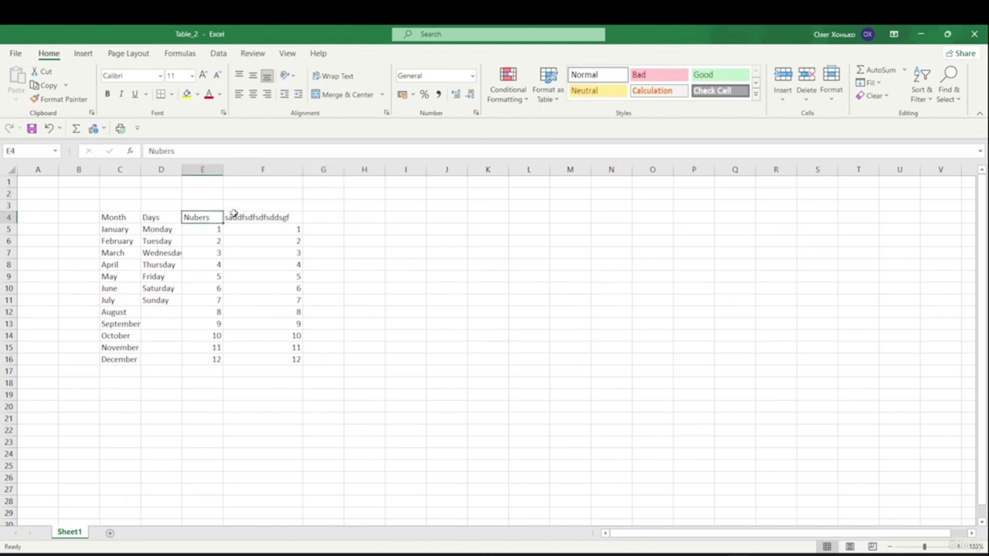
click(186, 94)
click(249, 217)
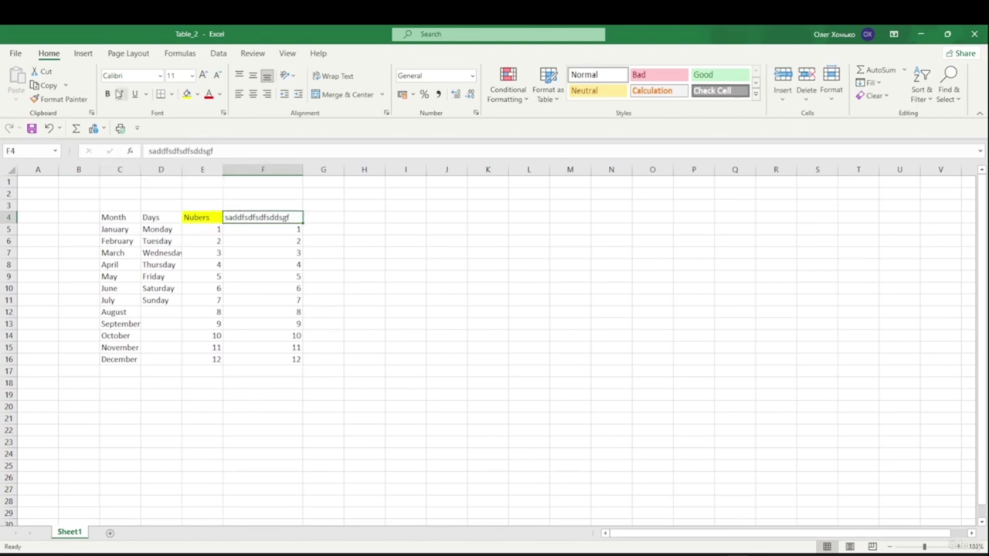
click(106, 95)
click(118, 218)
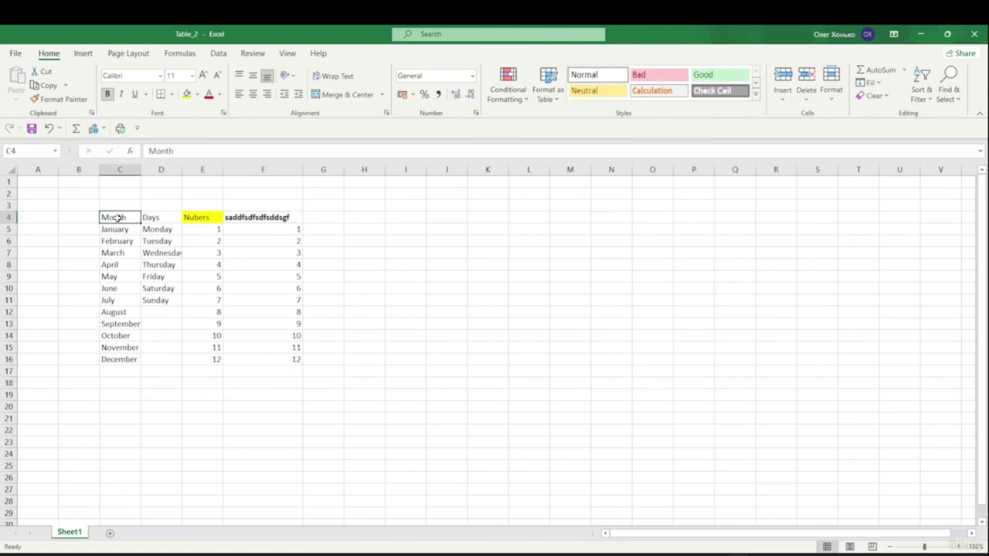
click(134, 94)
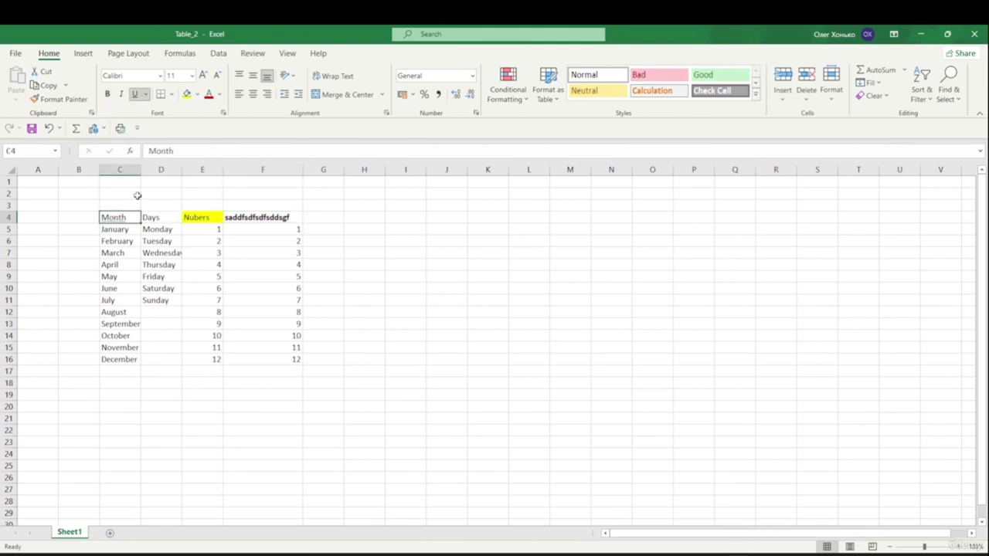
click(160, 75)
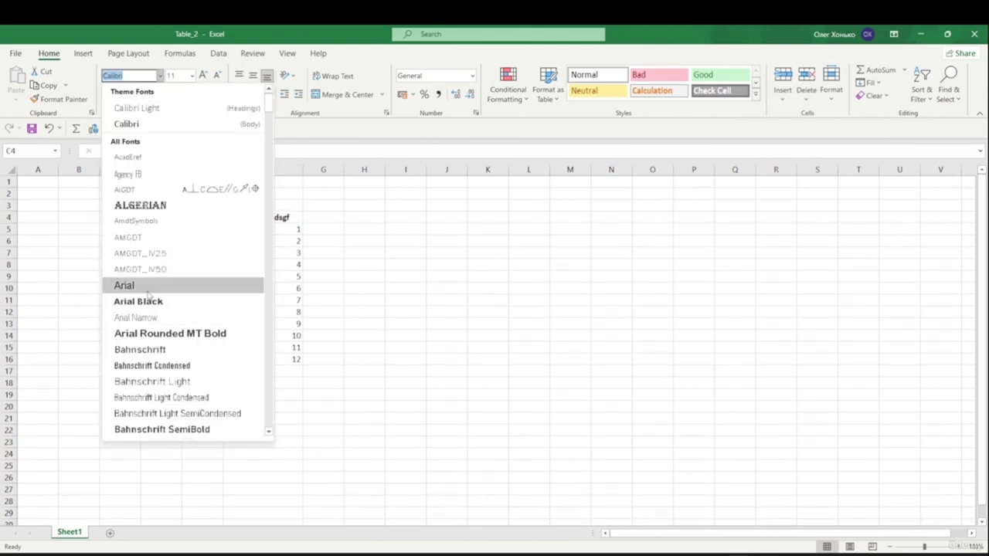
click(154, 301)
click(349, 300)
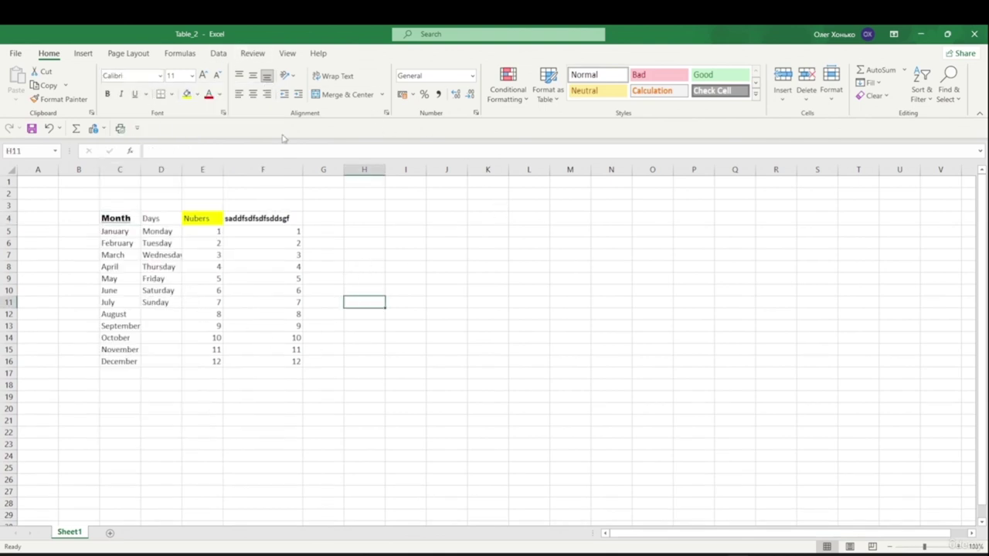
- Center the numbers 1–12 in E5:E16
drag(215, 232, 205, 361)
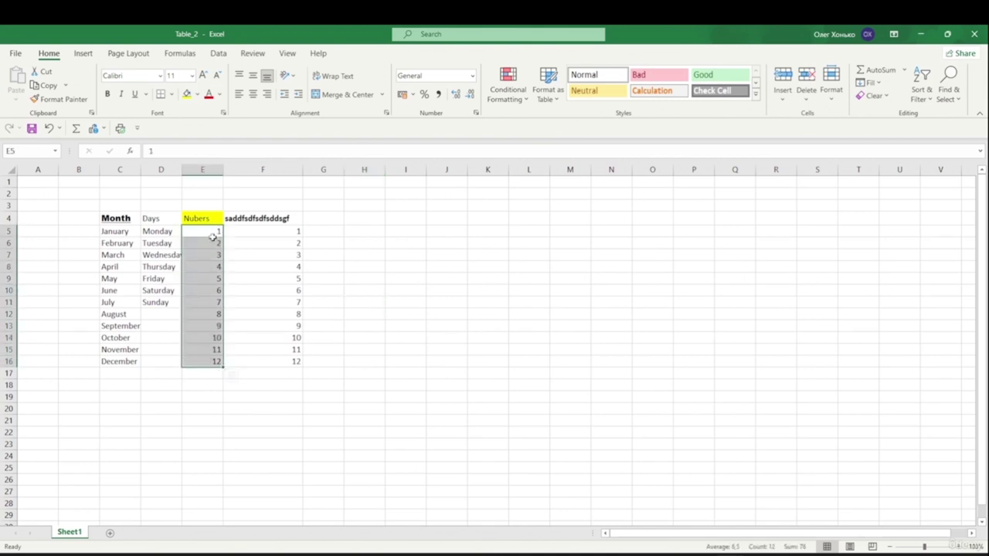
click(253, 94)
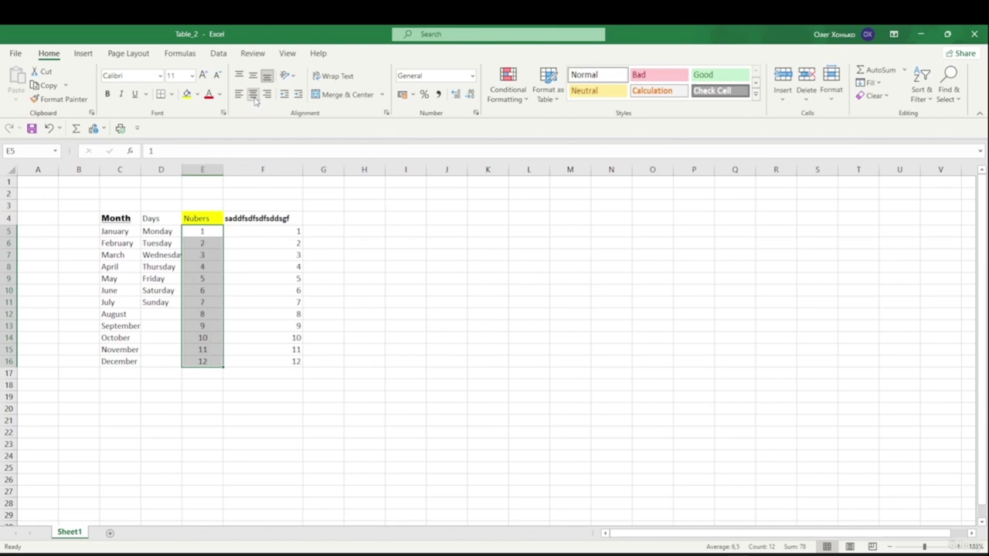
click(288, 431)
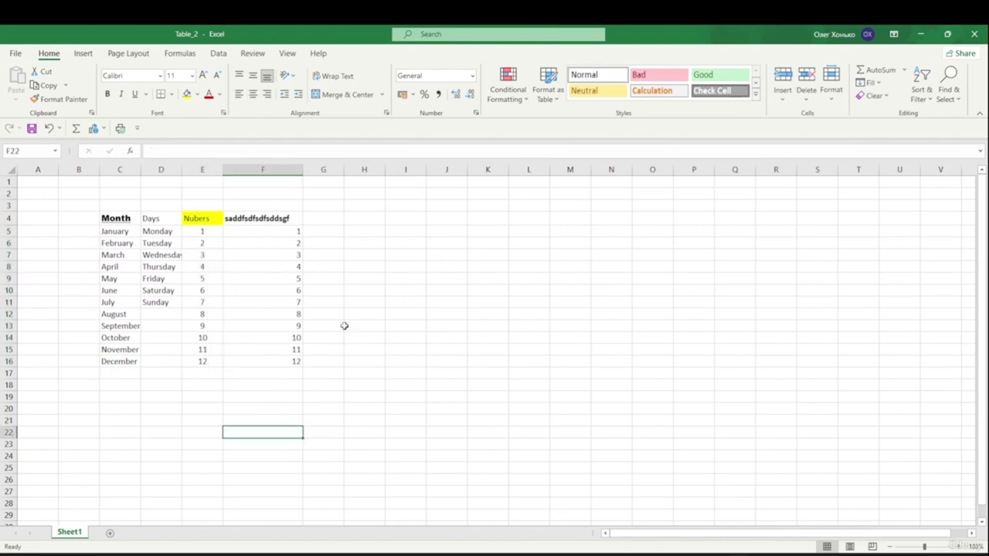
- Enter Date in G4 and 01.01.2023 in G5, then fill dates through 12.01.2023 in G16
double_click(323, 219)
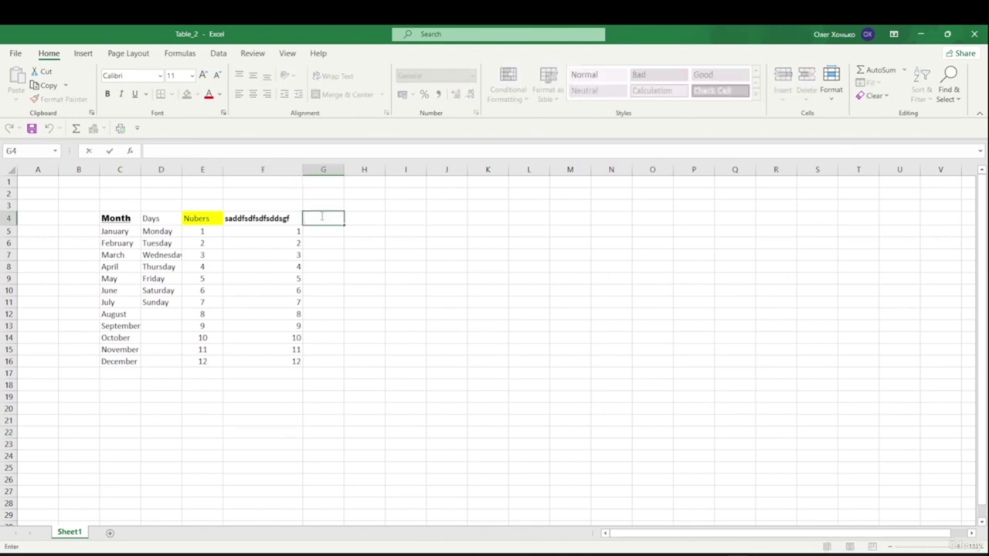
text(Date)
click(332, 252)
double_click(323, 232)
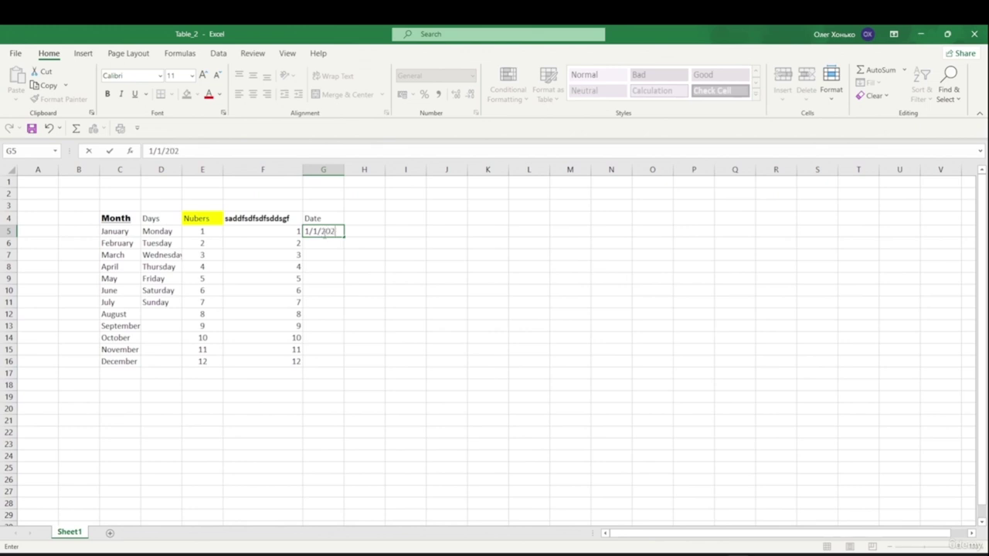
click(369, 269)
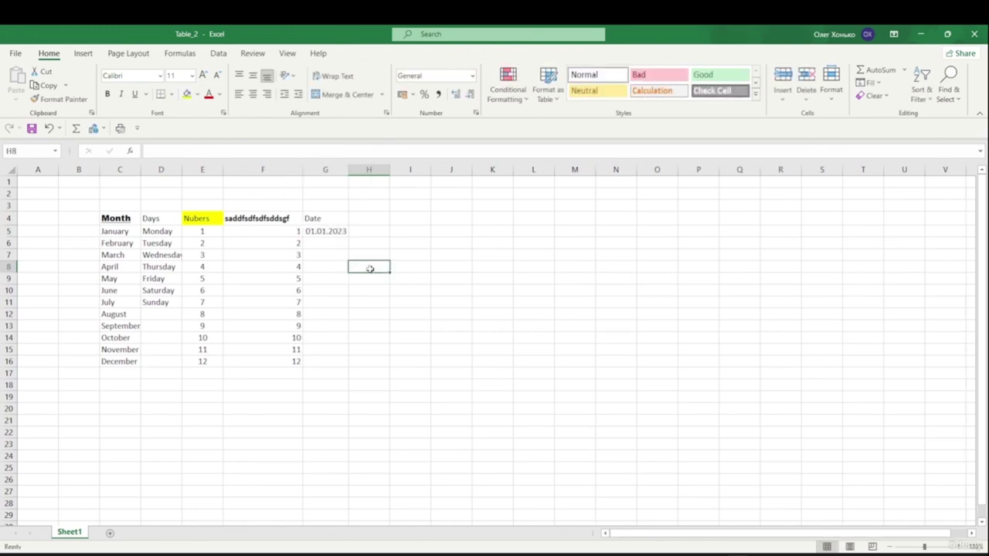
click(340, 232)
drag(348, 235, 359, 368)
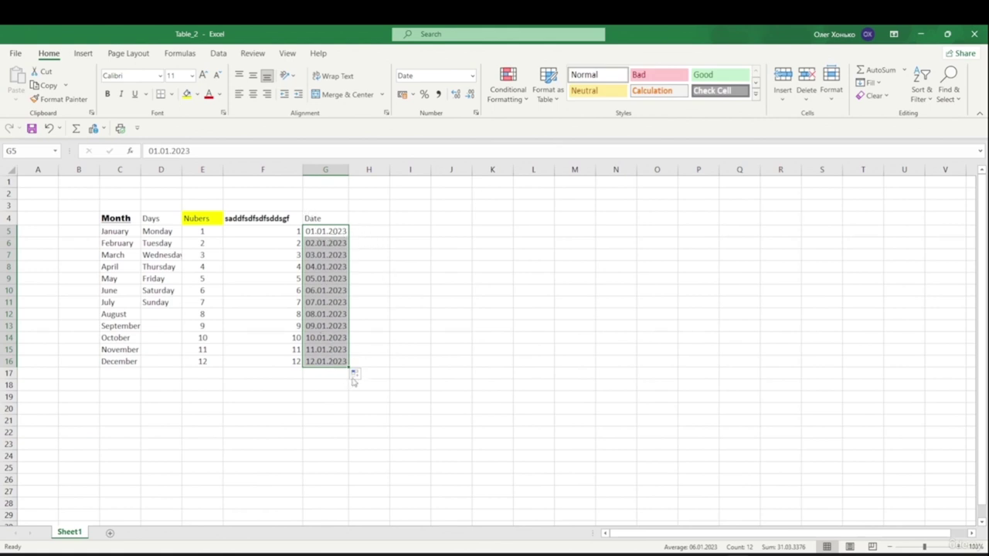
click(420, 397)
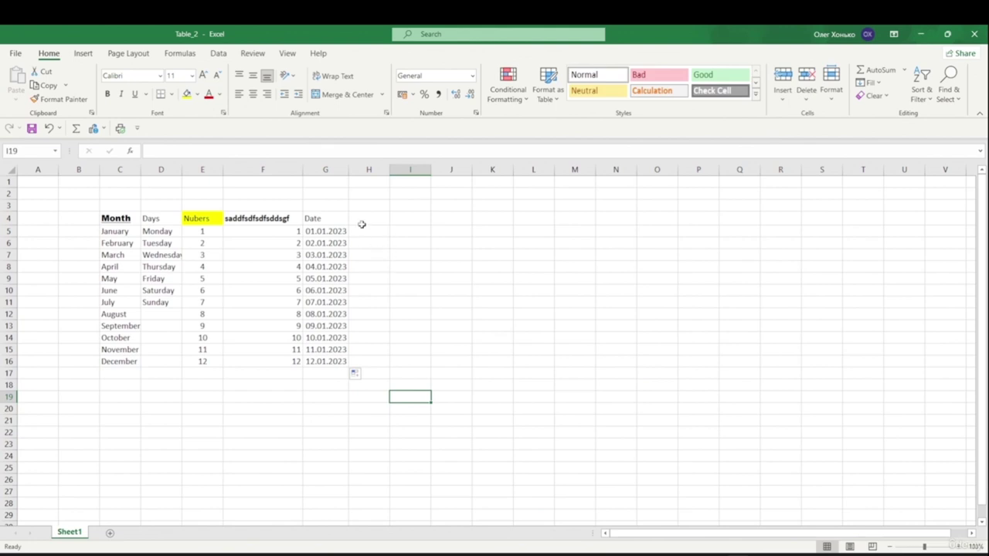
- Enter placeholder text 'sdfsdfsfsd' in H5 and 'sdsd' in H6, ending at I5
click(368, 231)
text(sdfsdfs)
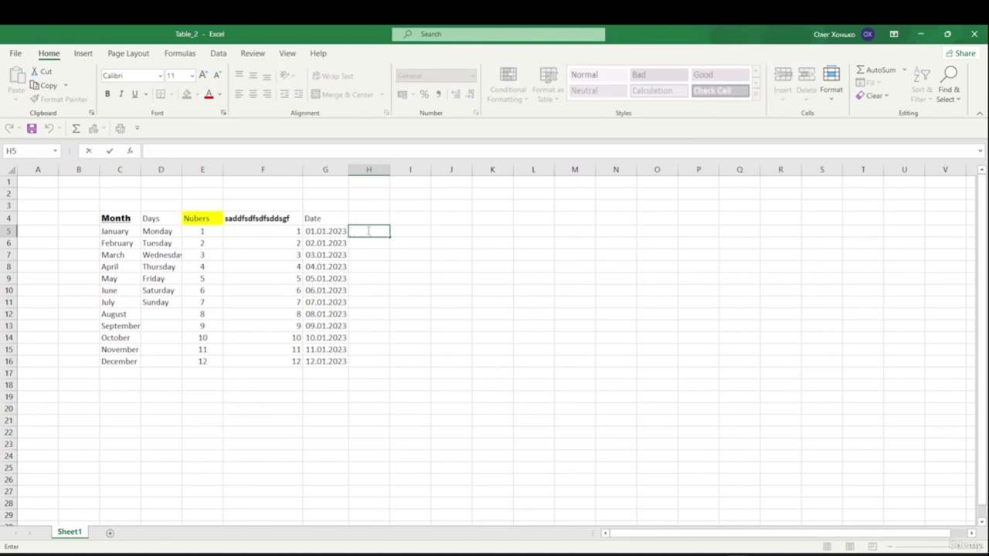
text(fsd)
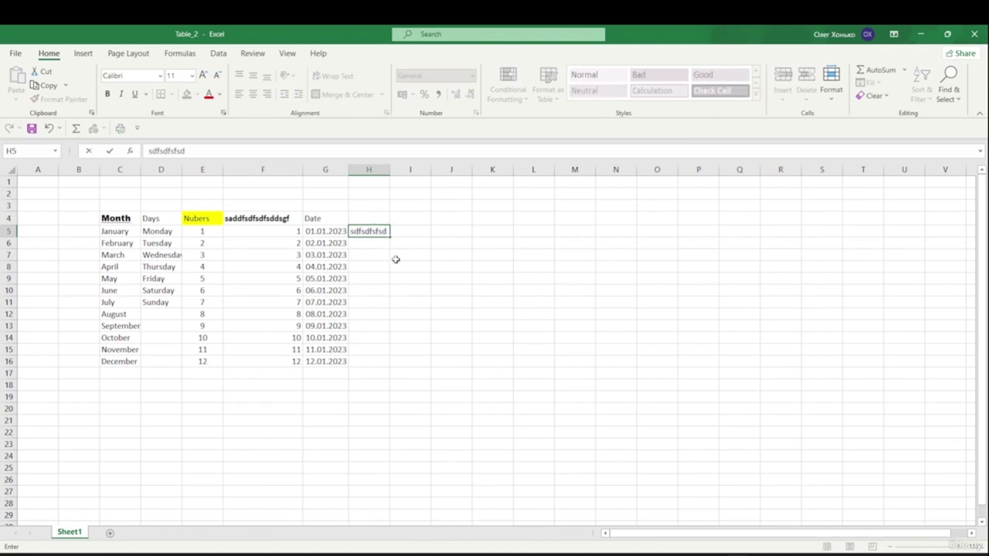
key(Return)
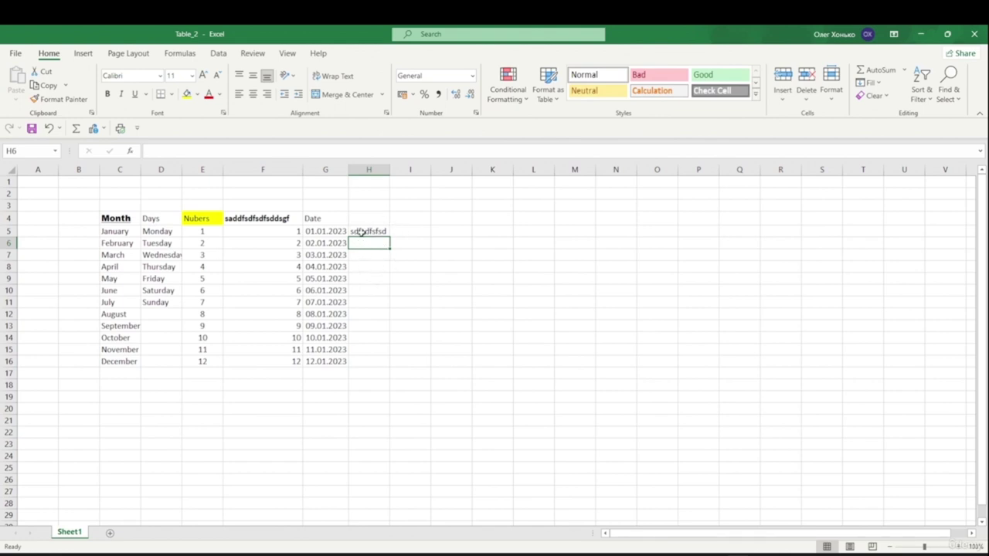
text(sdsd)
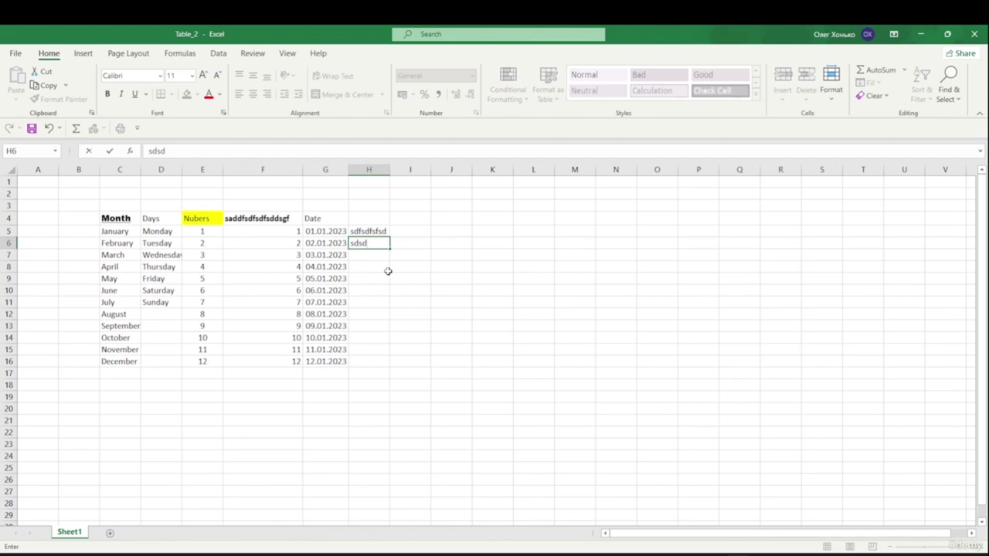
key(ctrl+Return)
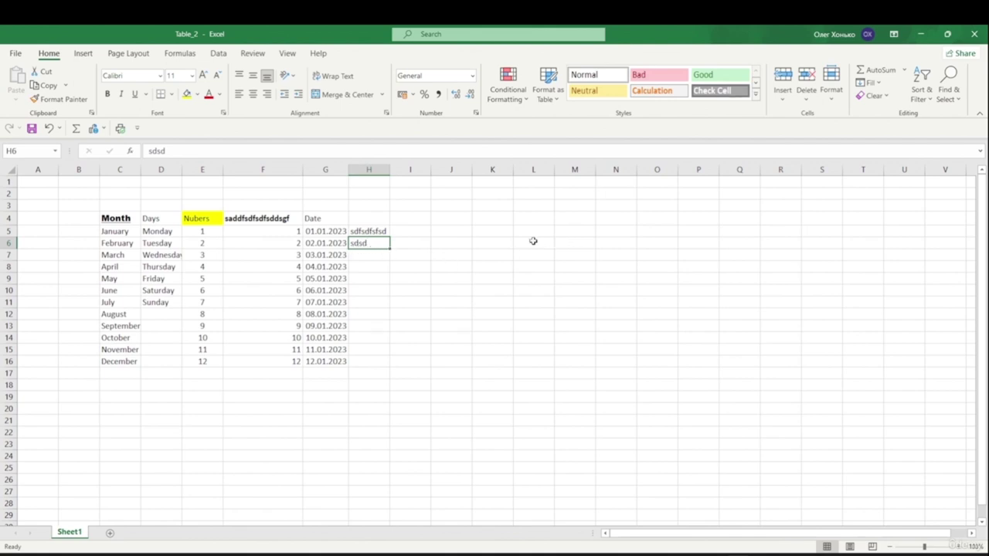
key(Up)
key(Right)
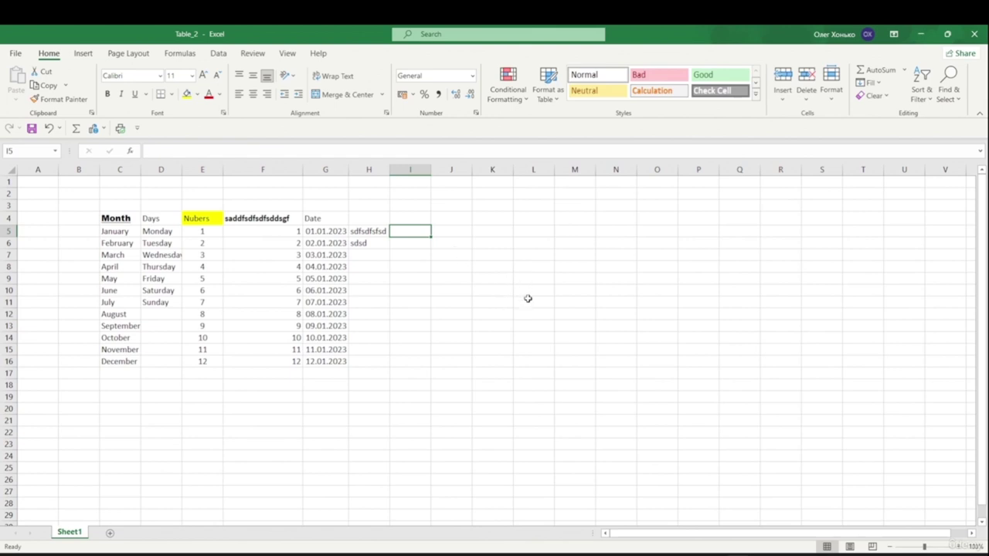
- Enter Mon in I5 and fill weekday abbreviations down to I17
double_click(410, 233)
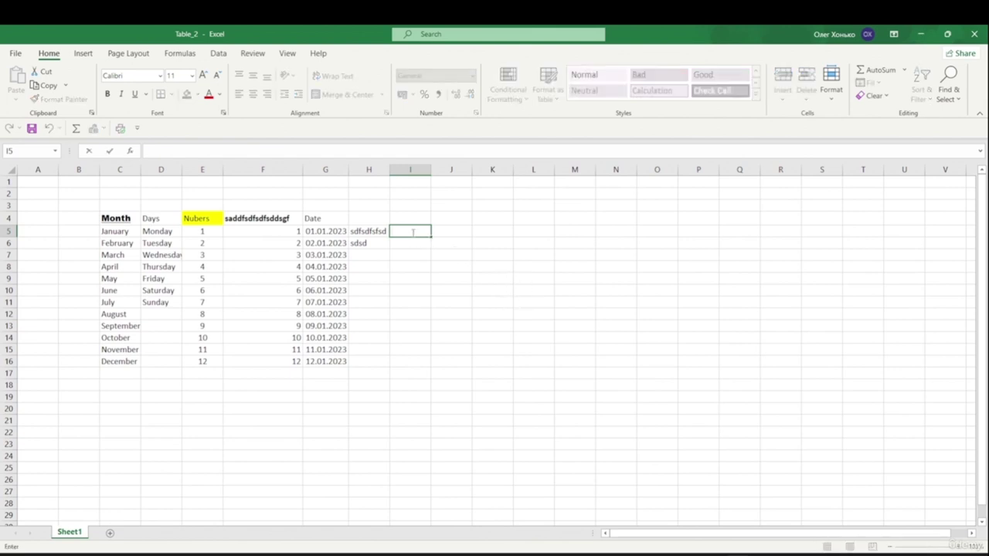
text(Mon)
key(ctrl+Return)
drag(431, 236, 437, 377)
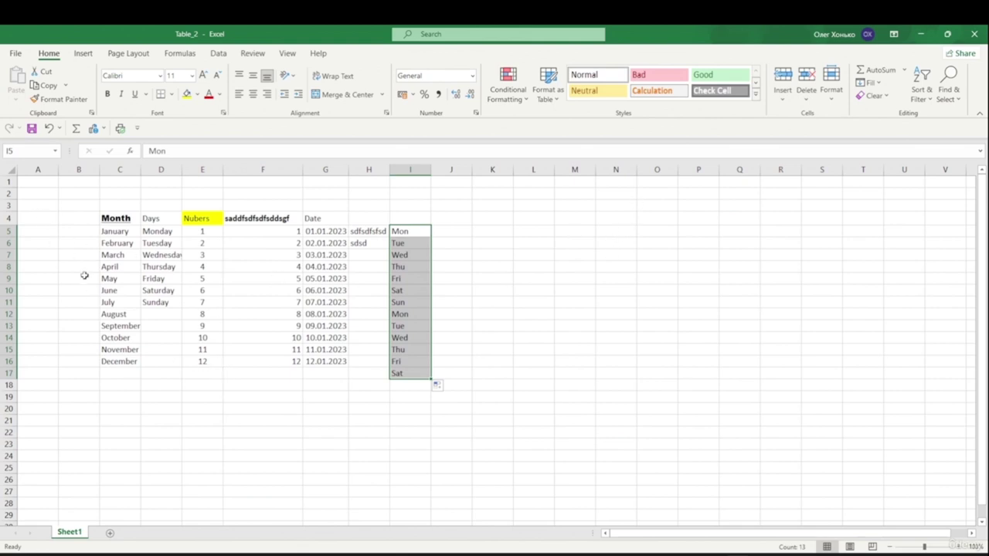
- Copy the January–December month names from column C into K4:K15
drag(107, 231, 121, 358)
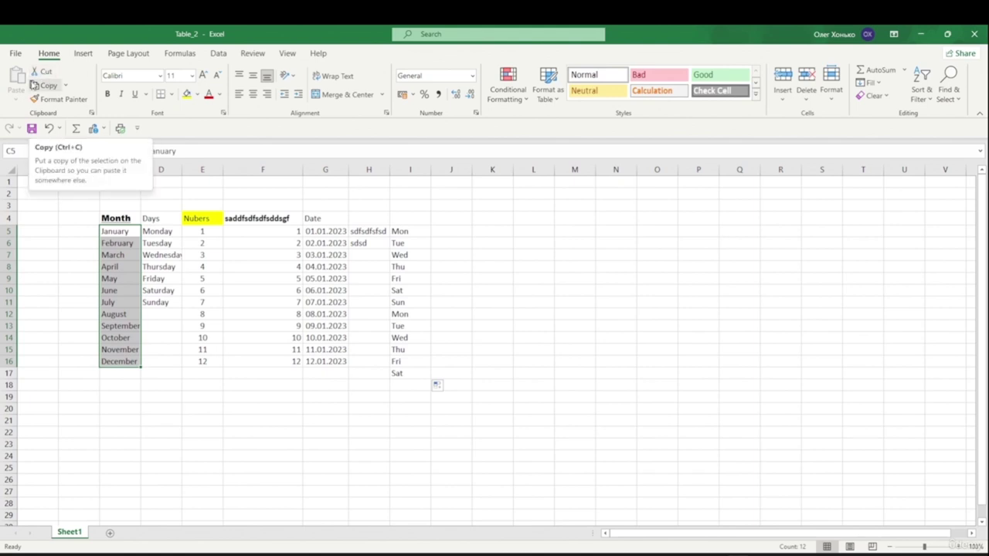
click(21, 101)
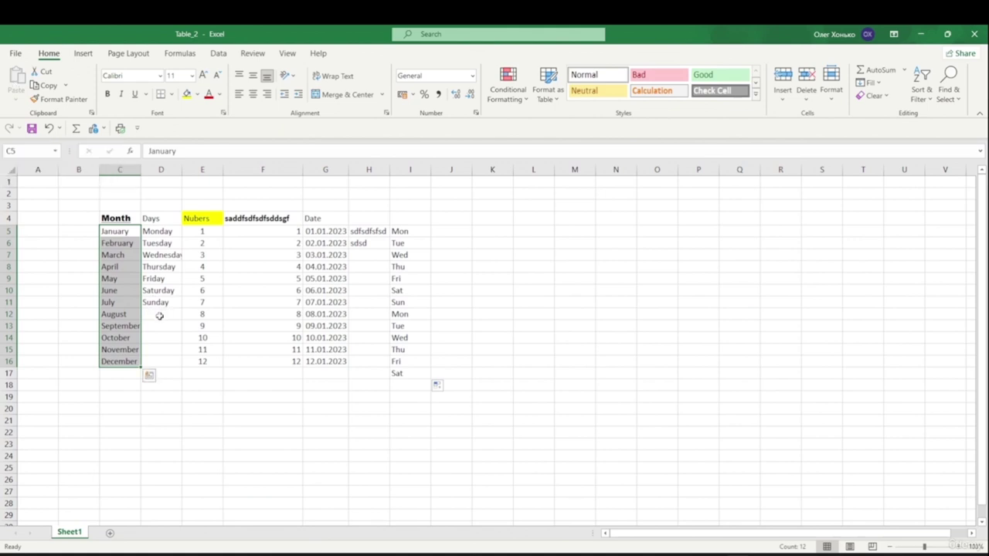
key(ctrl+c)
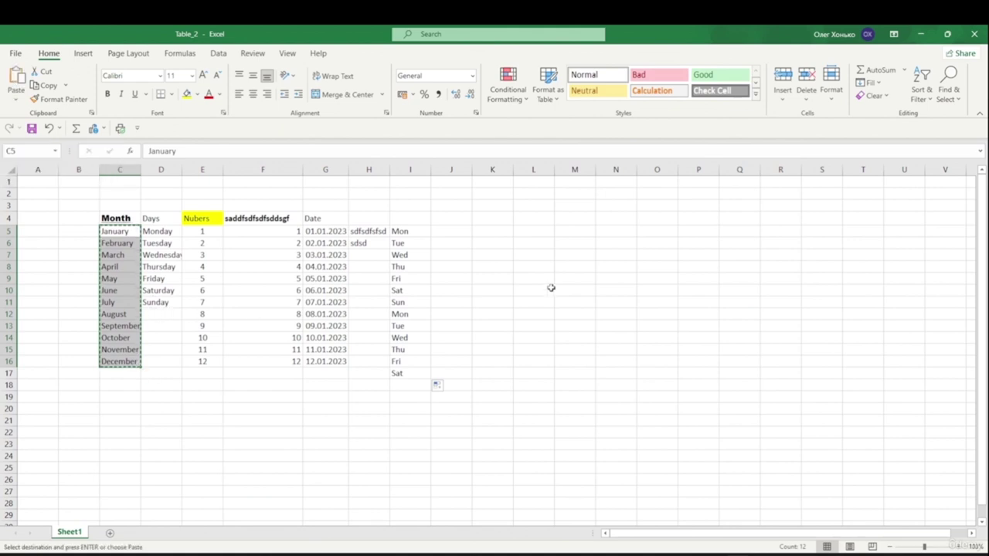
click(494, 216)
key(ctrl+v)
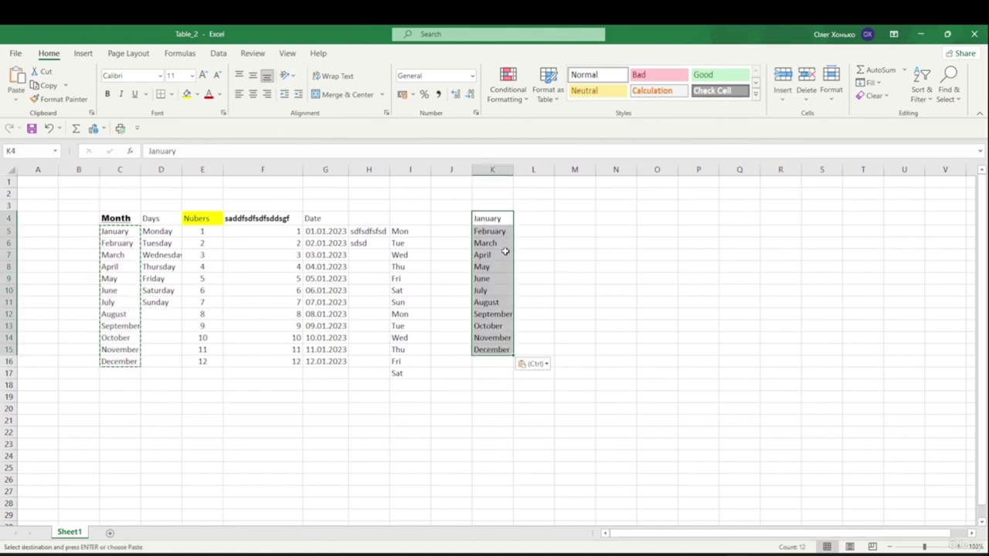
drag(410, 232, 411, 372)
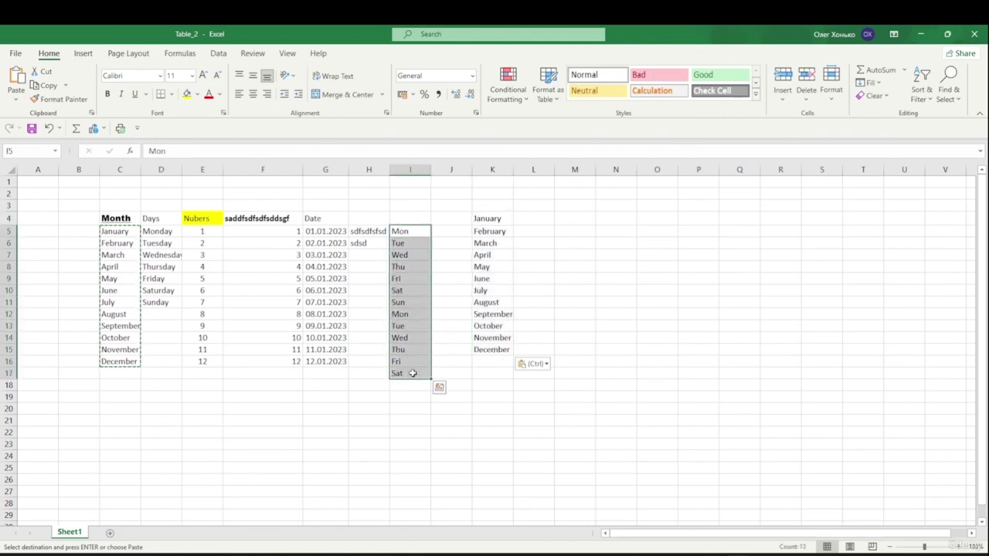
- Paste the weekday series I5:I17 into column C starting at C18, below December
key(ctrl+c)
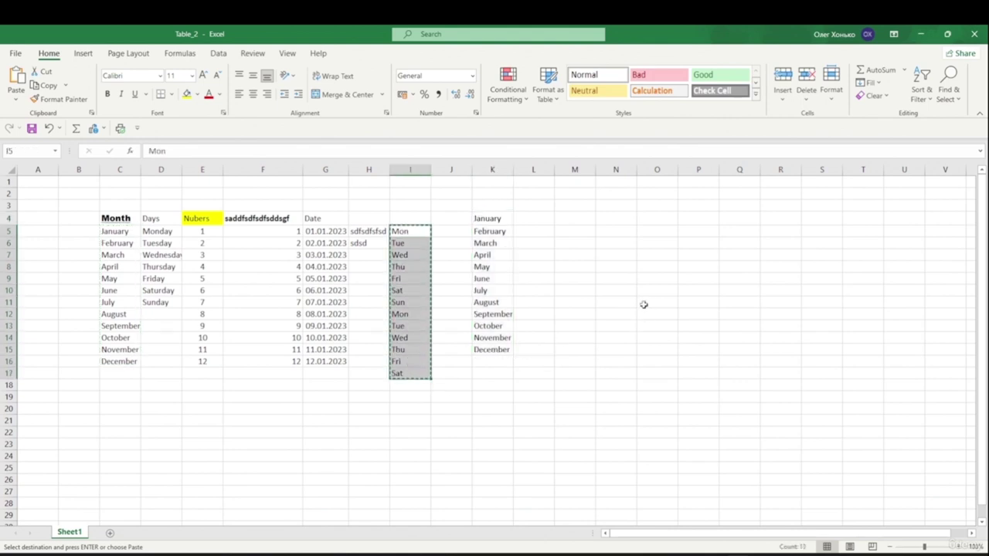
click(119, 390)
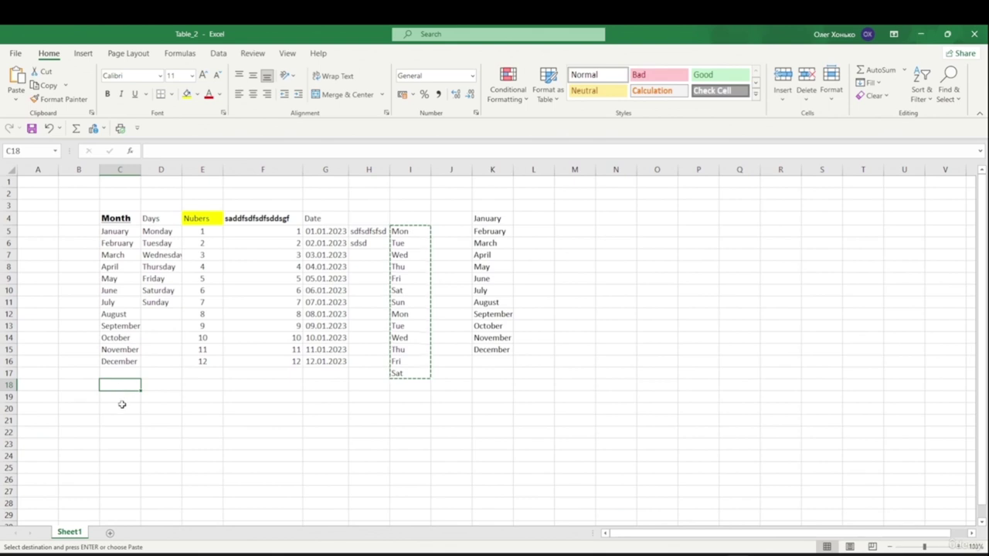
key(Return)
click(319, 396)
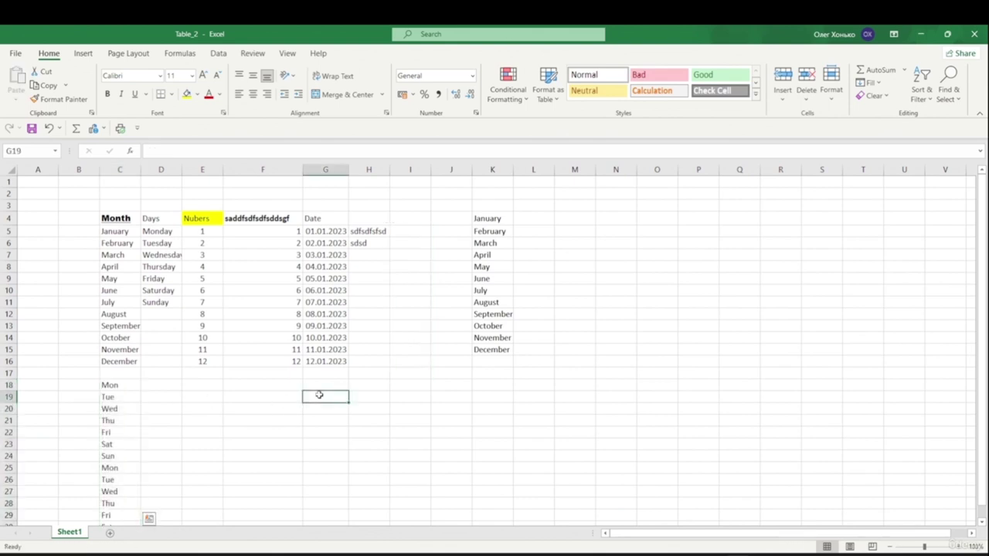
scroll(335, 373, down, 2)
scroll(333, 368, up, 2)
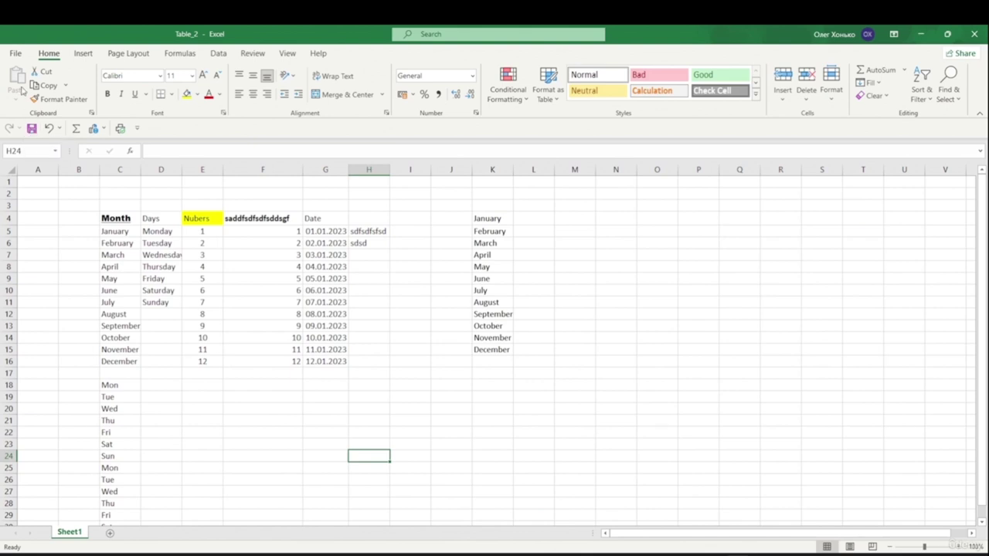
- Save the Table_2 workbook from the File backstage view
click(16, 53)
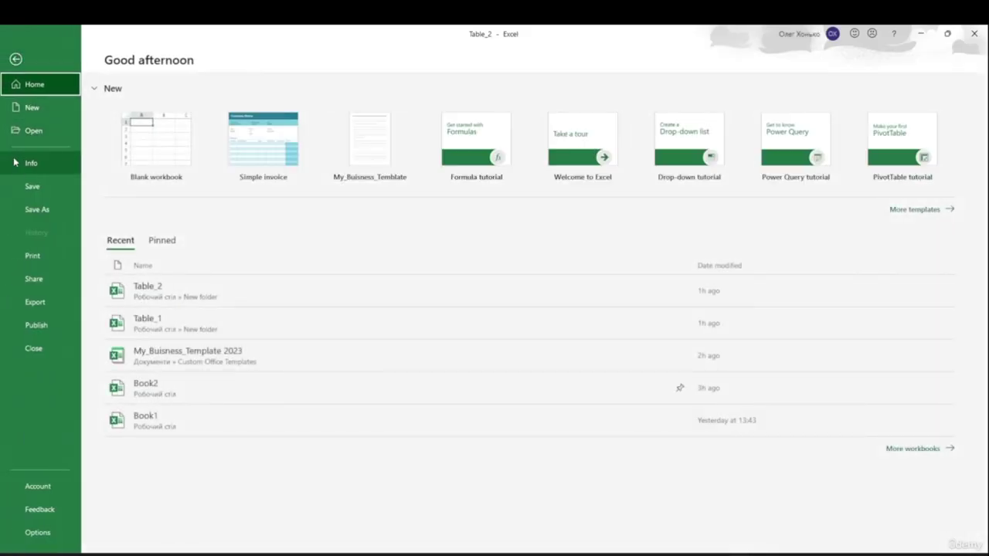
click(39, 186)
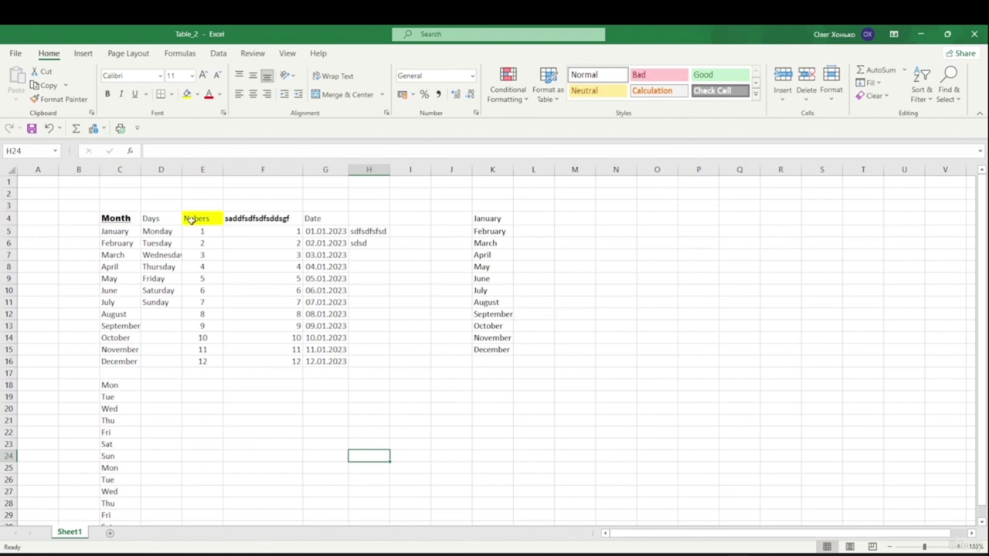
click(114, 219)
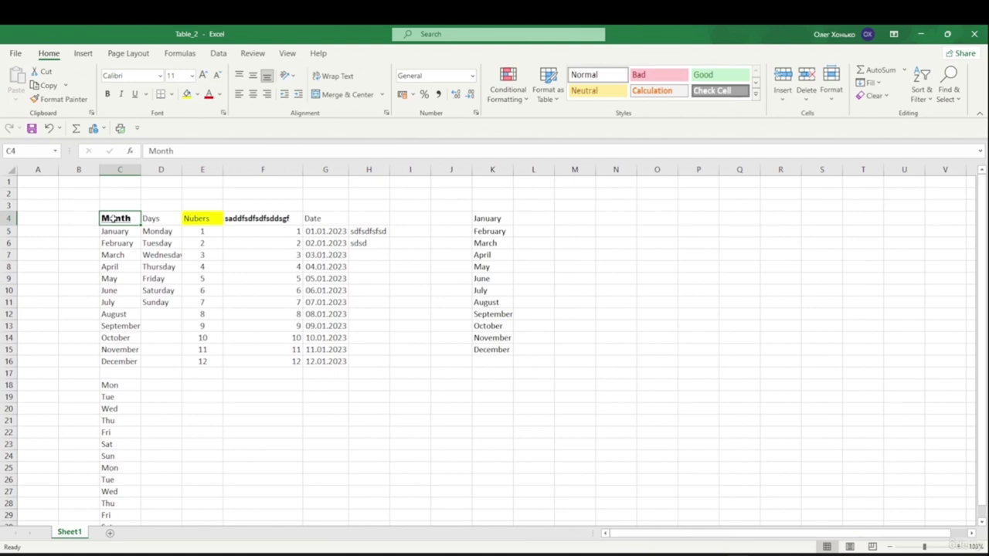
drag(113, 221, 117, 219)
key(Down)
key(Down)
key(Down)
key(Down)
drag(108, 220, 155, 266)
click(256, 422)
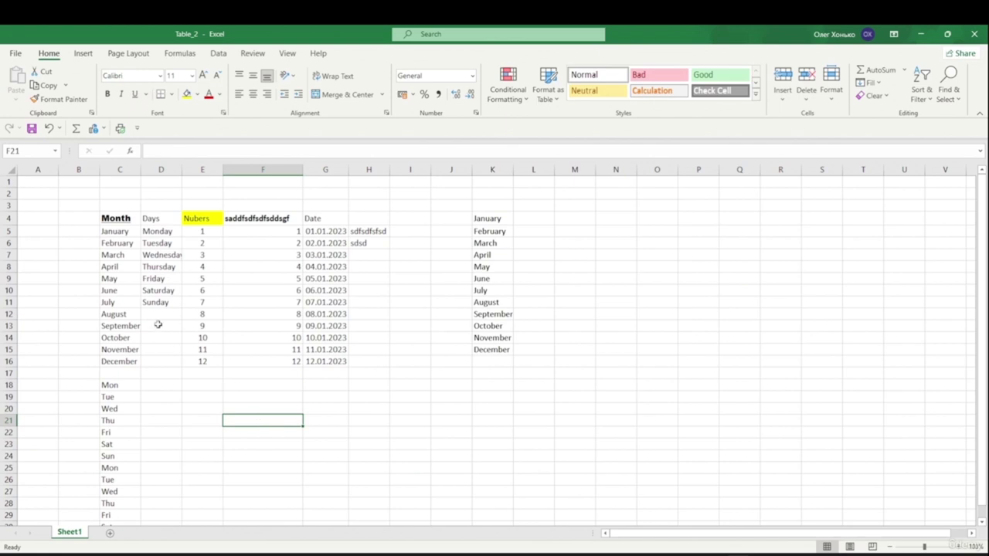
click(109, 268)
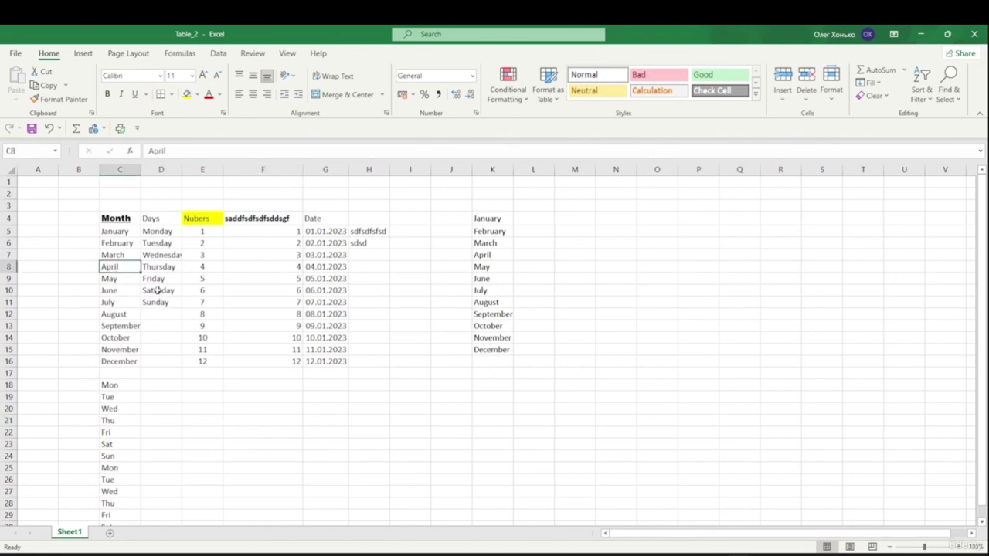
click(207, 268)
click(324, 232)
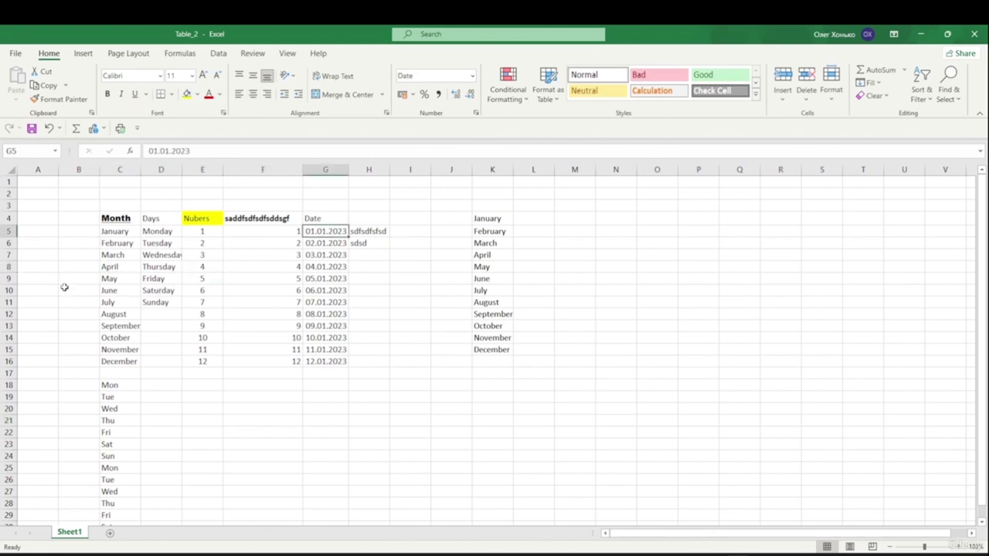
click(119, 268)
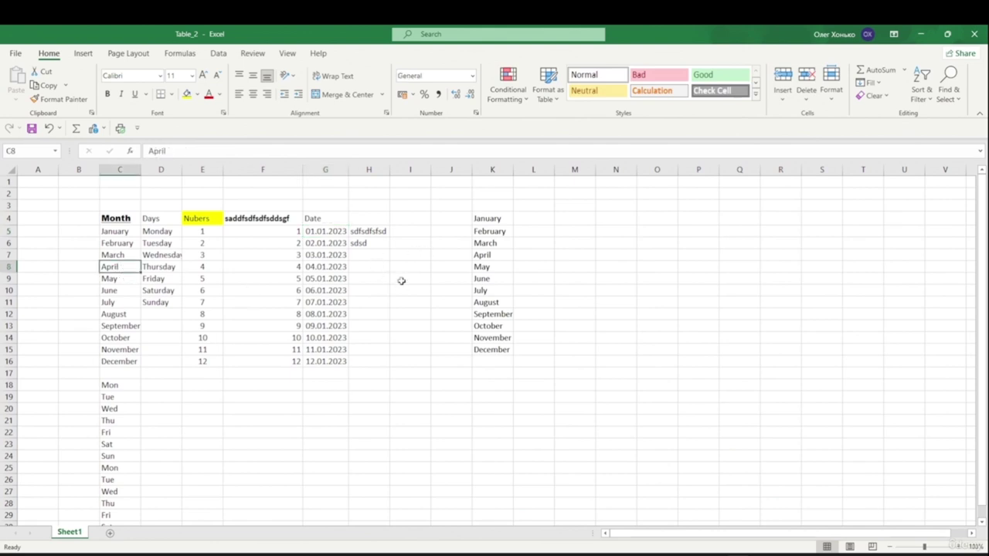
ctrl+click(314, 231)
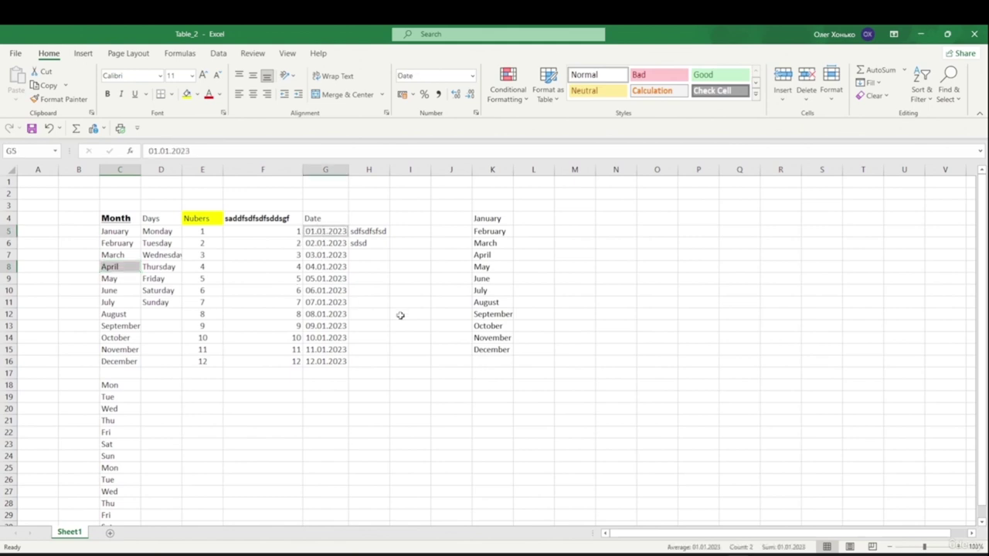
ctrl+click(493, 326)
ctrl+click(320, 328)
drag(314, 260, 321, 292)
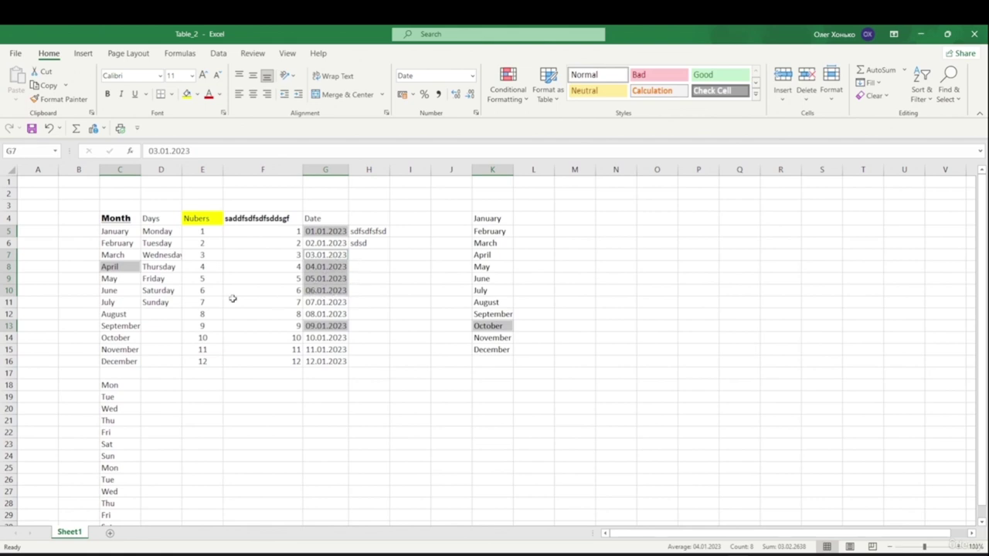
drag(166, 222, 165, 232)
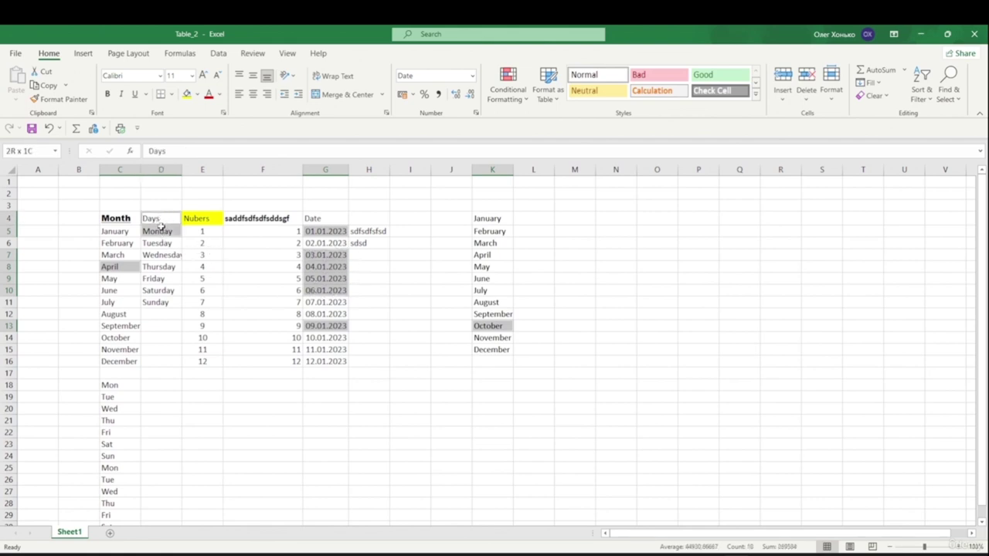
click(244, 254)
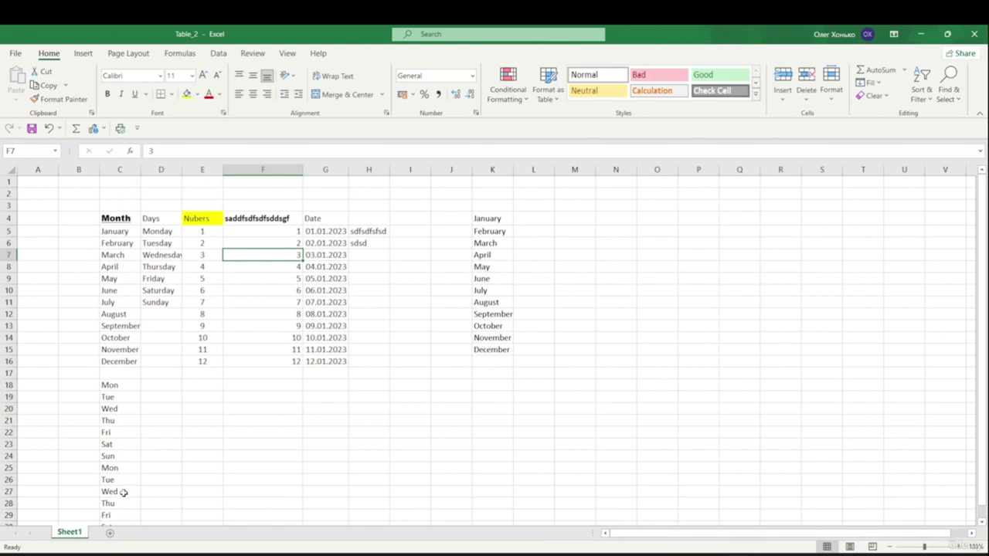
click(116, 233)
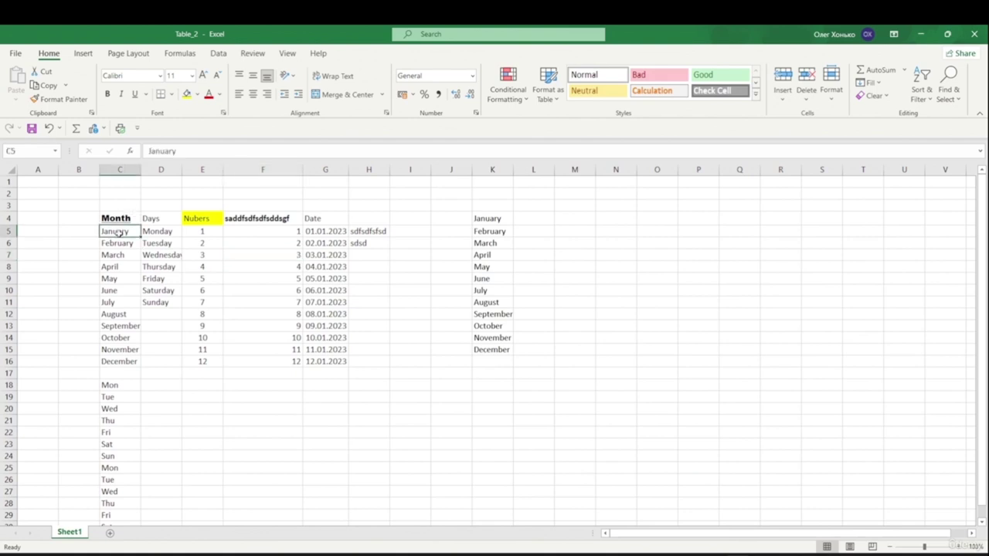
drag(118, 233, 101, 413)
drag(112, 466, 114, 254)
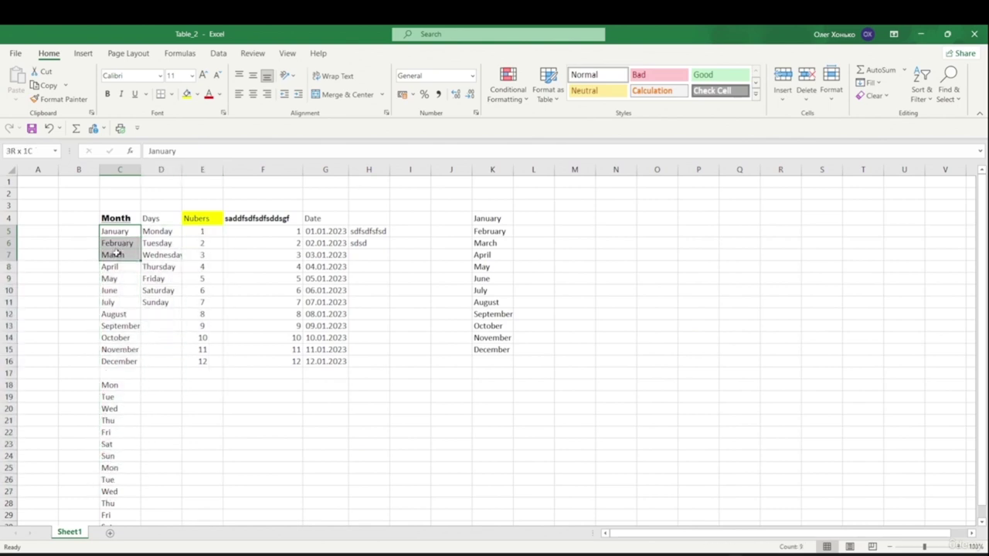
drag(114, 254, 113, 254)
click(119, 169)
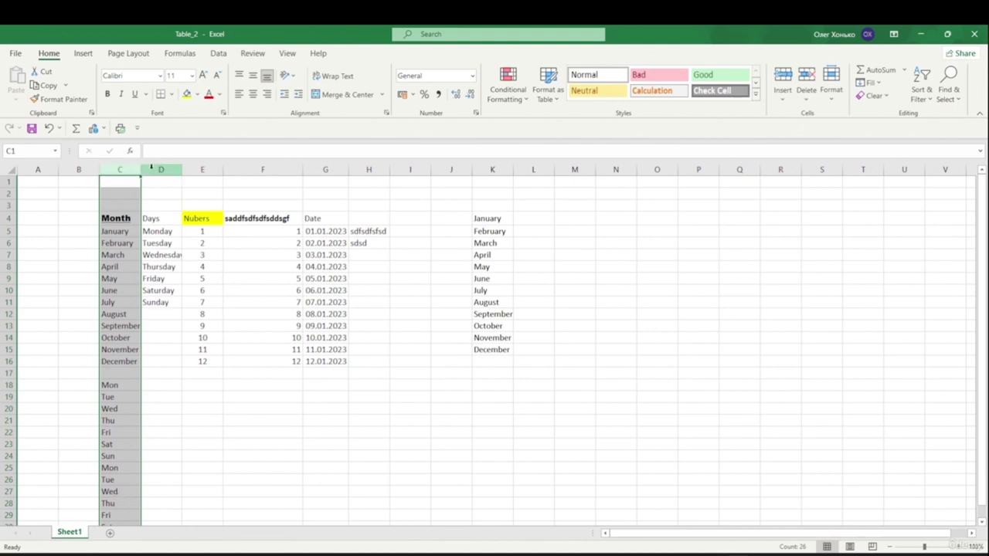
drag(126, 167, 138, 183)
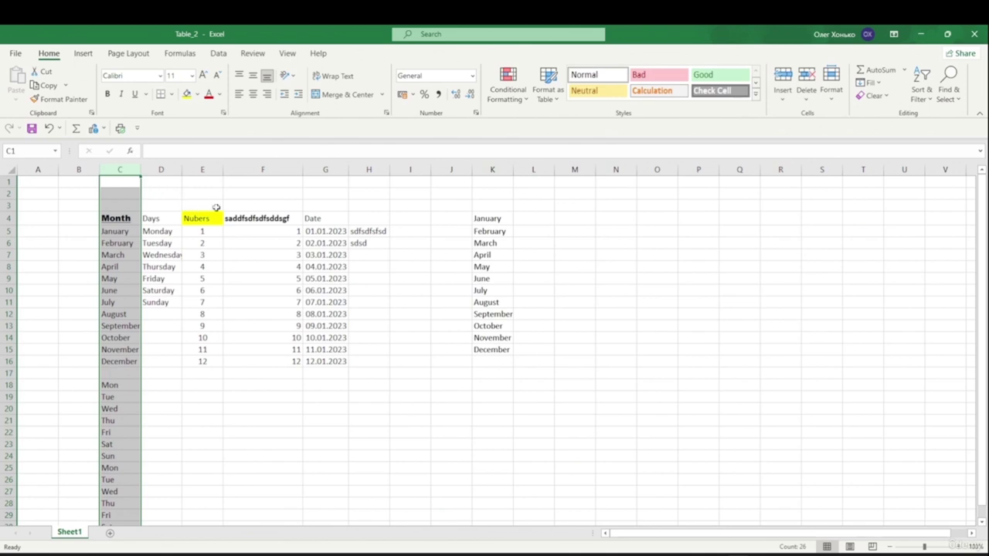
ctrl+click(203, 170)
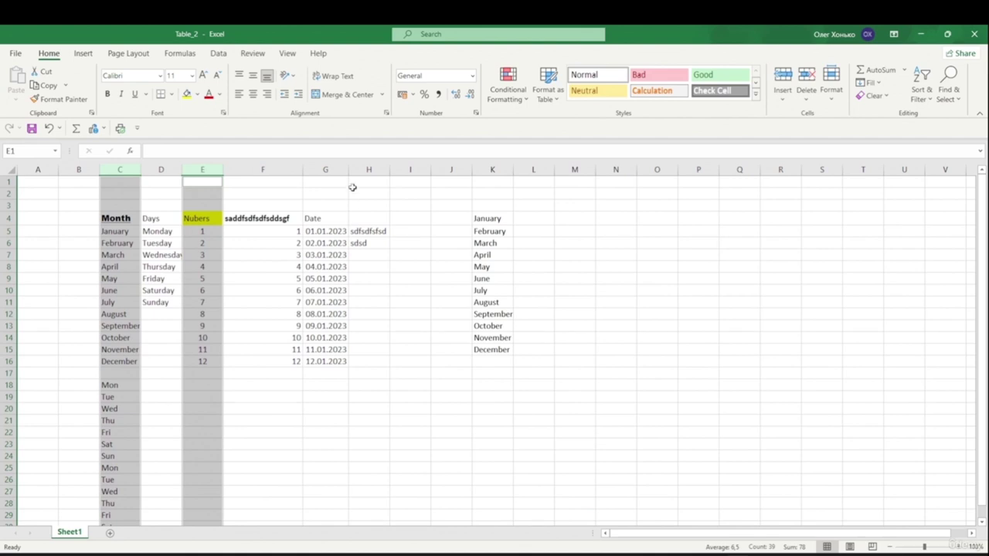
ctrl+click(326, 169)
ctrl+click(483, 170)
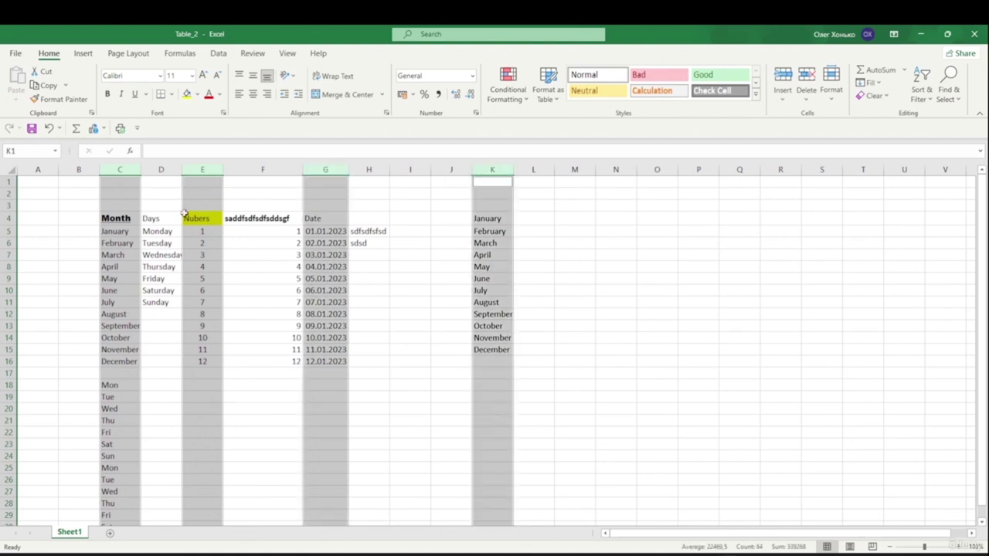
click(6, 219)
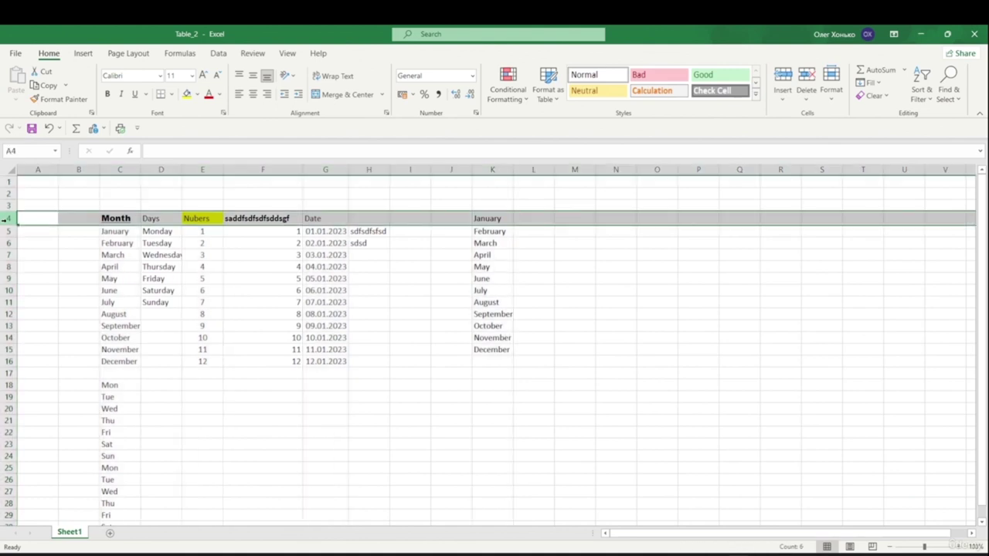
drag(9, 221, 5, 245)
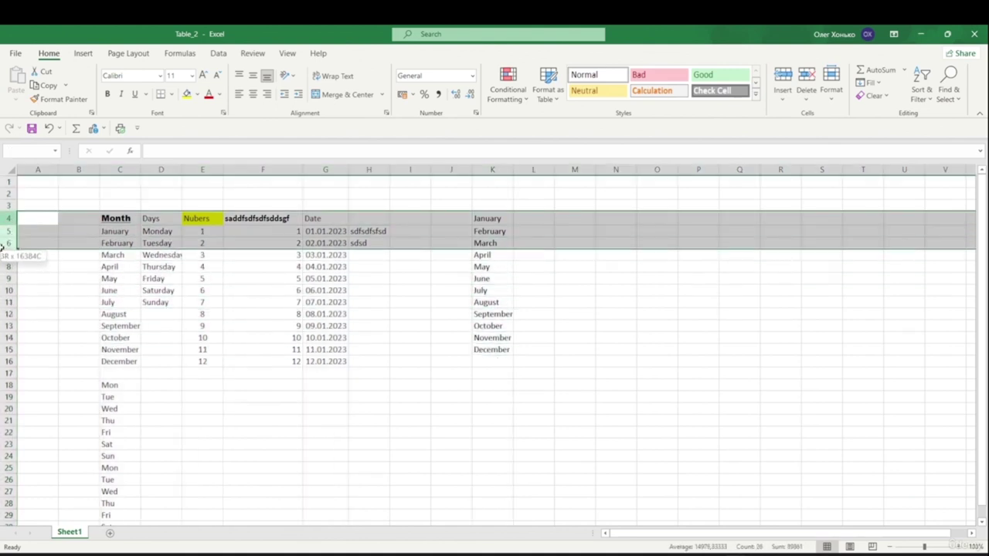
ctrl+click(9, 326)
ctrl+click(9, 361)
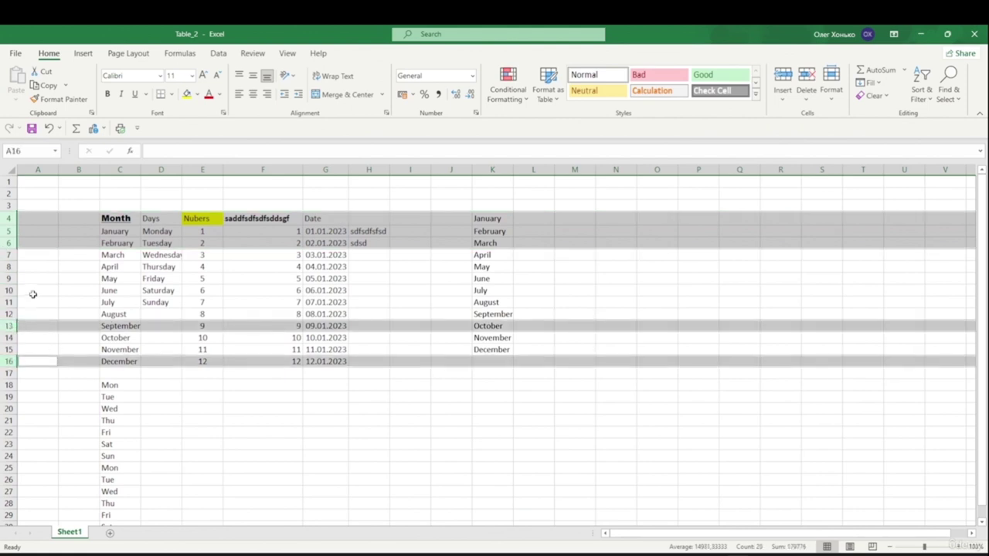
ctrl+click(10, 288)
drag(9, 280, 9, 267)
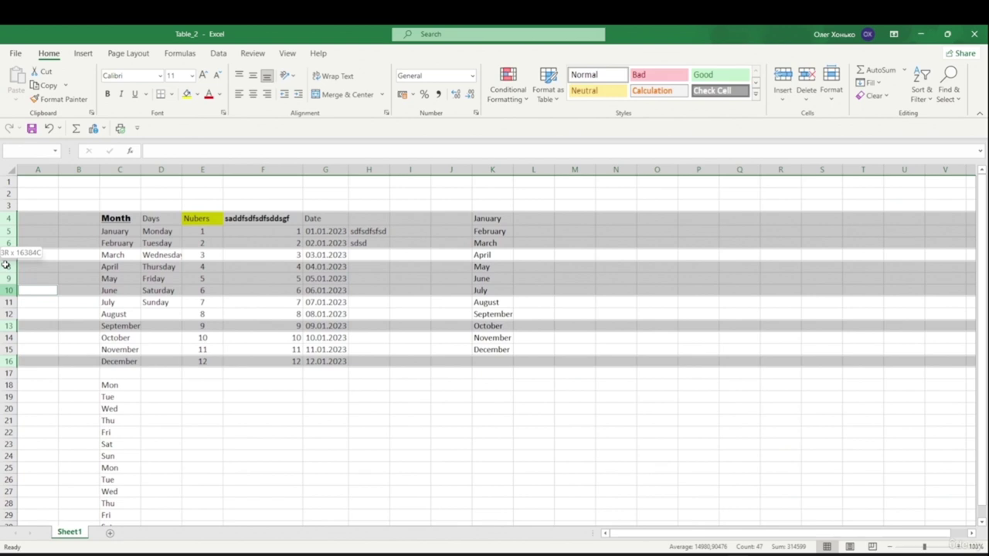
- From the Month header C4, extend the selection down and across the table to column K
click(246, 264)
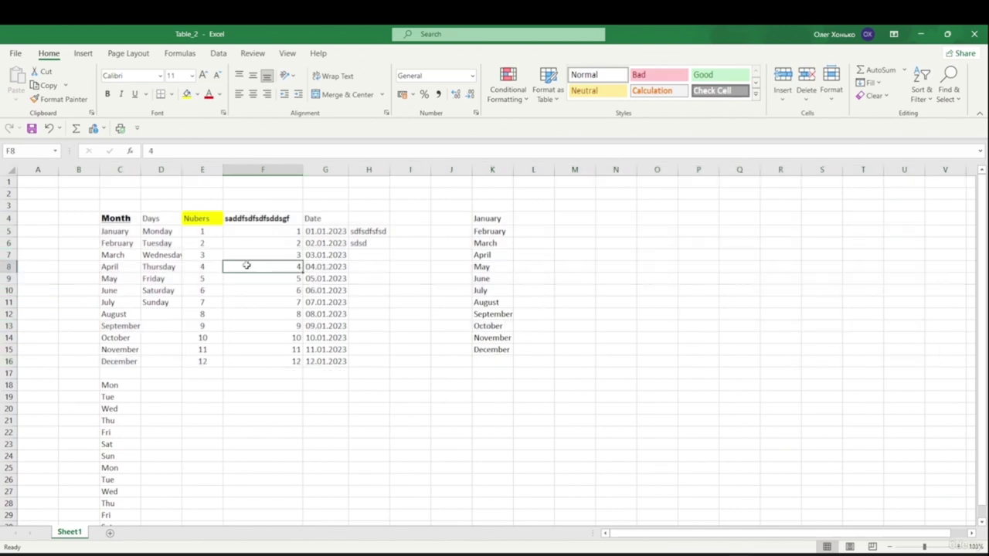
click(127, 221)
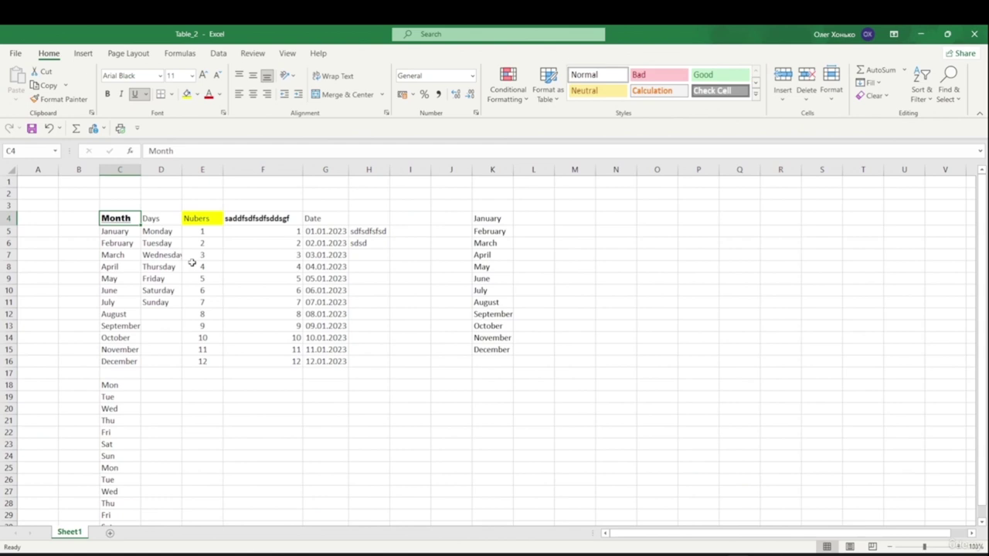
key(Right)
key(Left)
key(shift+Down)
key(shift+Down)
key(shift+Down)
key(shift+Down)
key(shift+Down)
key(shift+Down)
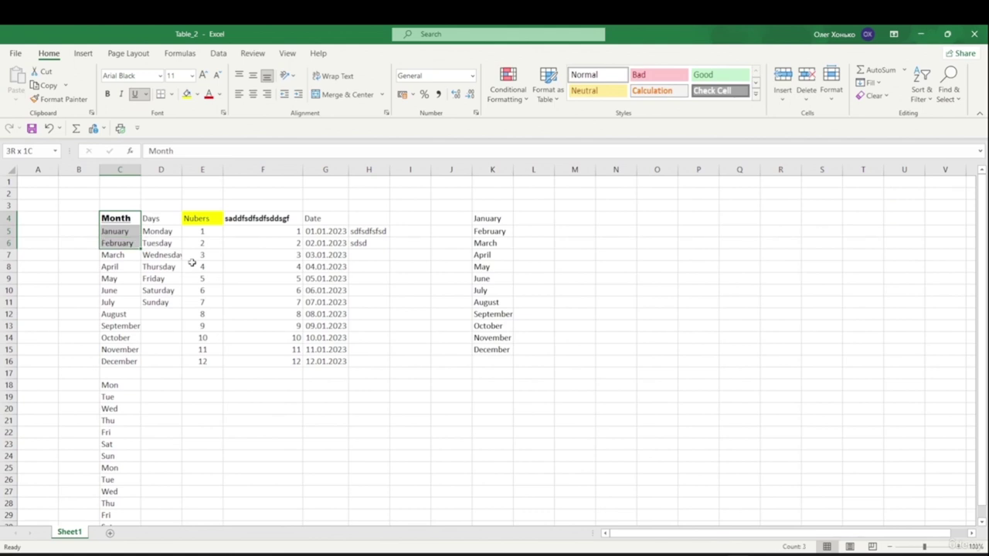
key(shift+Down)
key(shift+Down)
key(shift+Down)
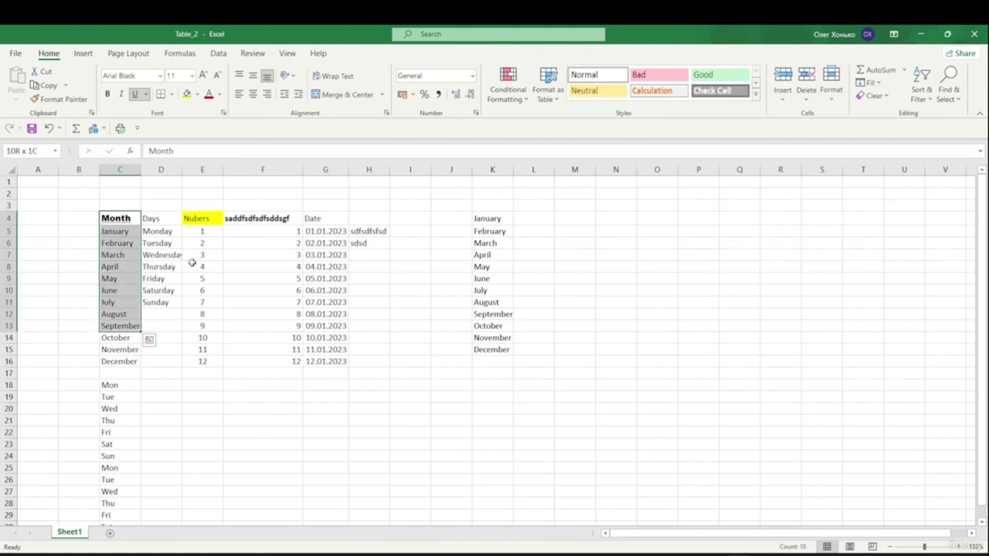
key(shift+Down)
key(shift+Down)
key(shift+Right)
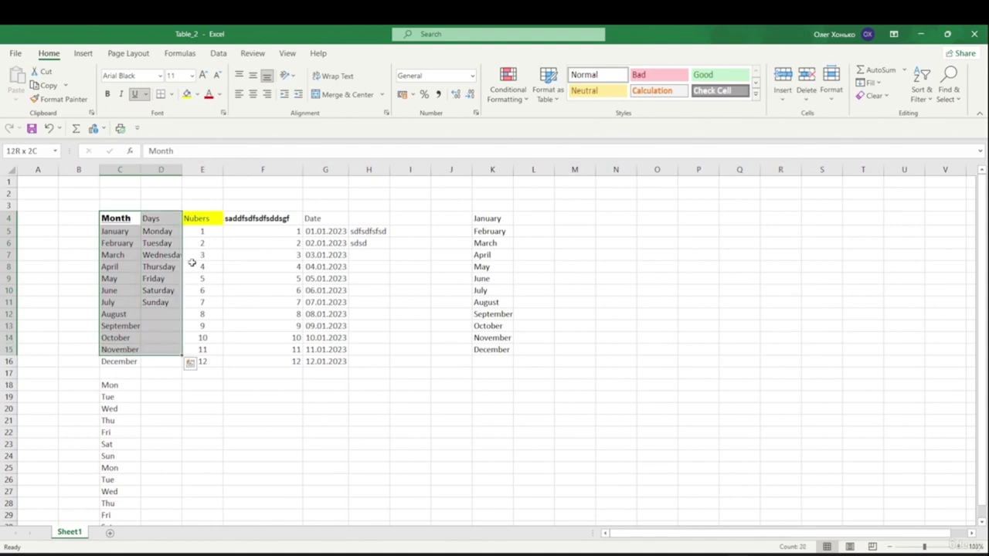
key(shift+Right)
key(shift+Right)
key(shift+Right)
key(shift+Right)
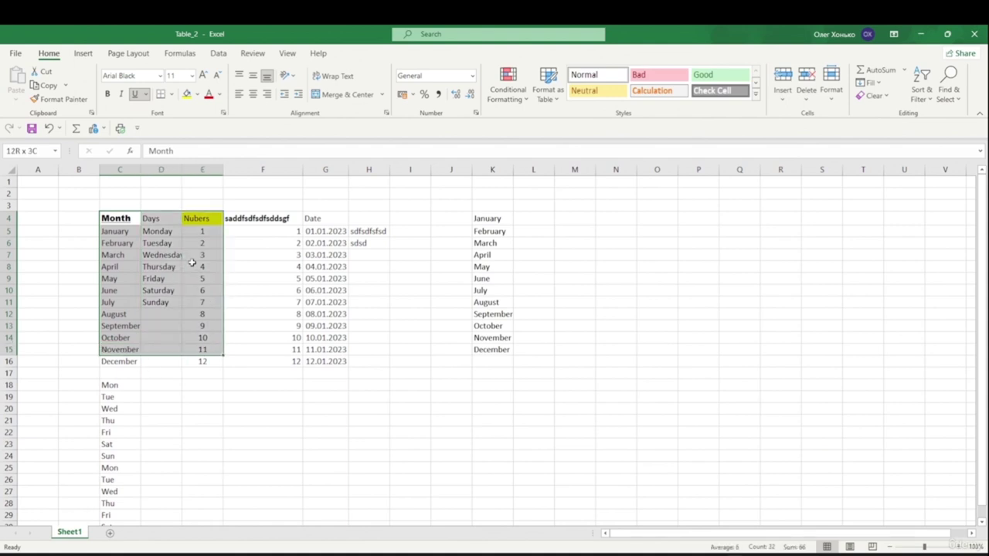
key(shift+Right)
key(shift+Right)
key(shift+Right)
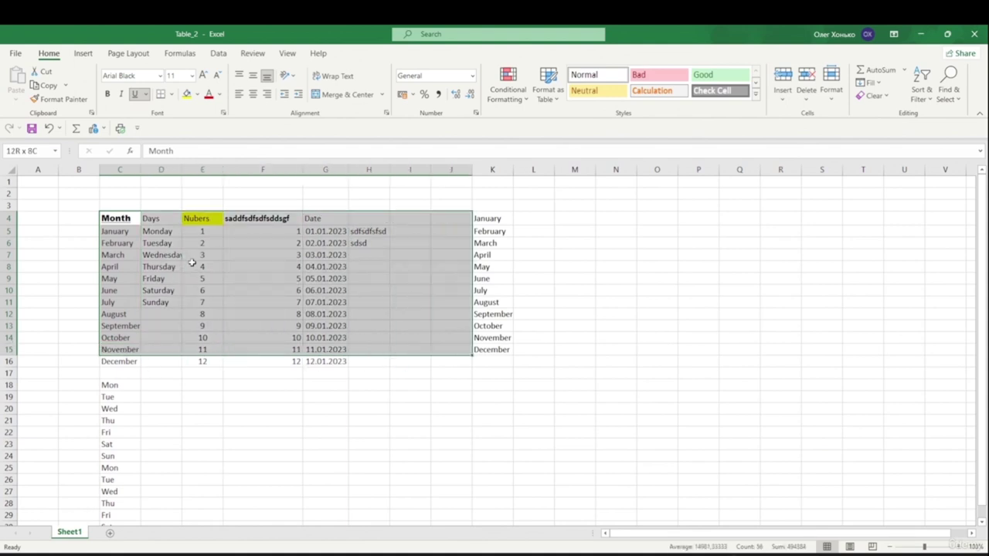
- Shrink back to C4 and select the Month column C4:C16 down to December
key(shift+Up)
key(shift+Up)
key(shift+Up)
key(shift+Up)
key(shift+Up)
key(shift+Up)
key(shift+Up)
key(shift+Up)
key(shift+Up)
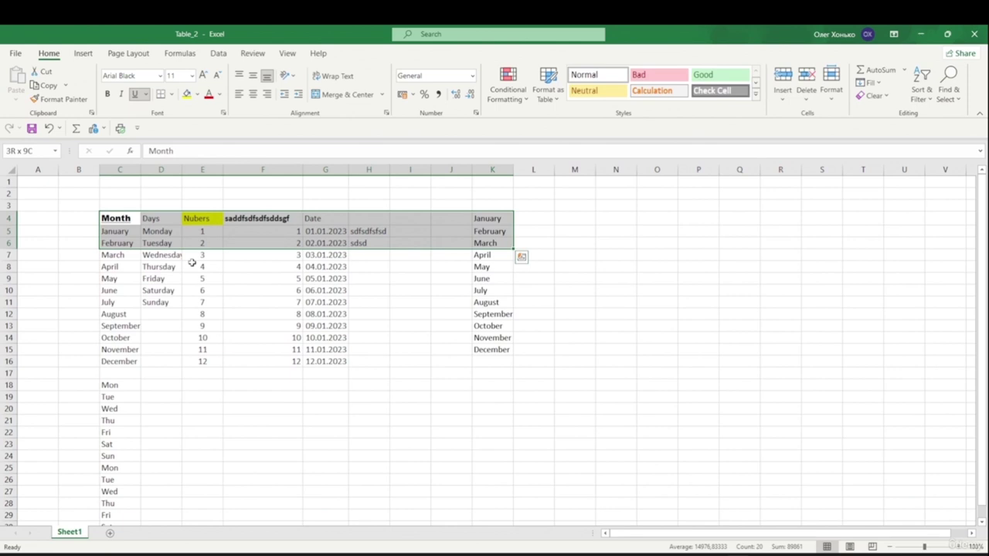
key(shift+Left)
key(shift+Left)
key(shift+Left)
key(shift+Left)
key(shift+Left)
key(shift+Left)
key(shift+Left)
key(shift+Left)
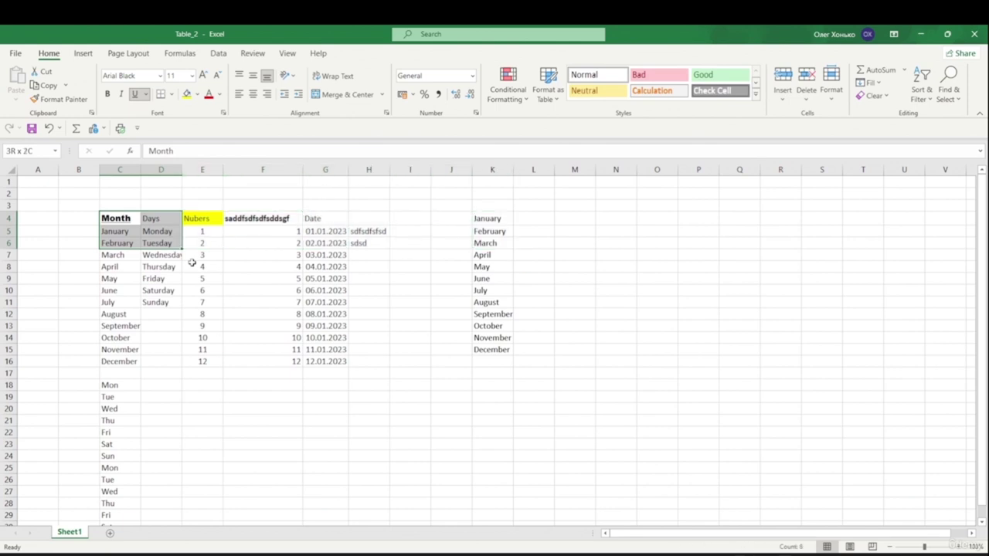
key(Up)
key(Down)
key(Down)
key(Down)
key(Down)
key(Down)
key(Down)
key(Up)
key(Up)
key(Up)
key(Up)
key(Up)
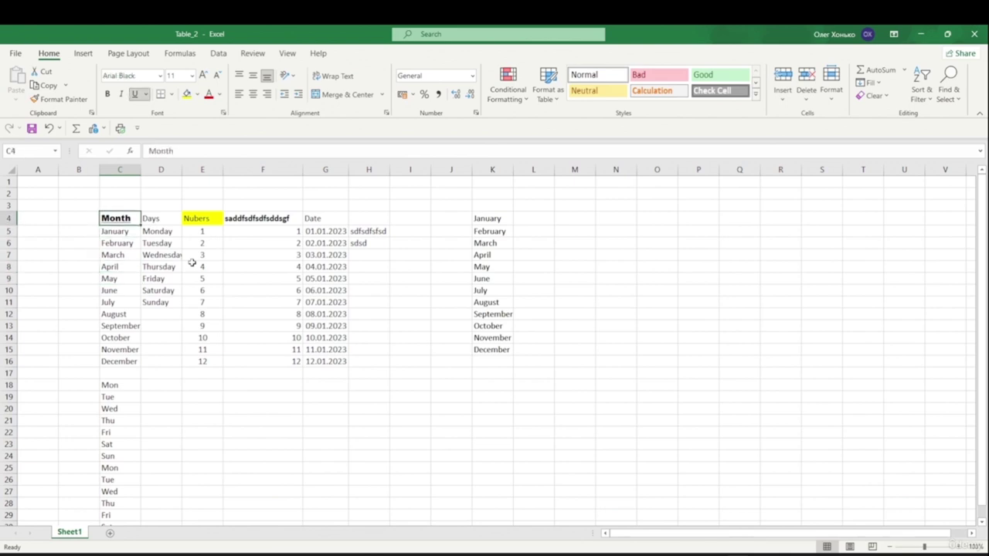
key(ctrl+shift+Down)
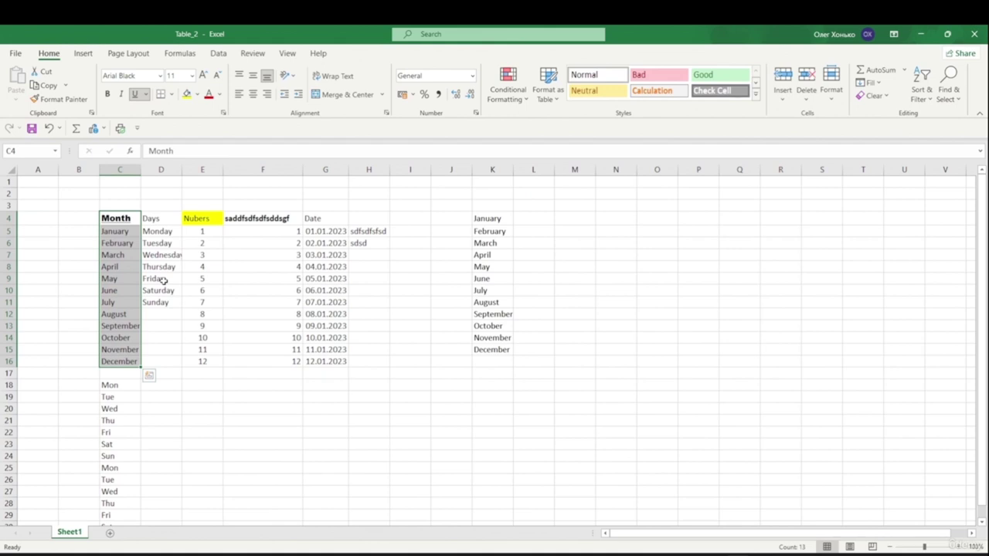
- Select the Nubers column E4:E16, from its heading down to the value 12
key(ctrl+shift+Down)
key(ctrl+shift+Down)
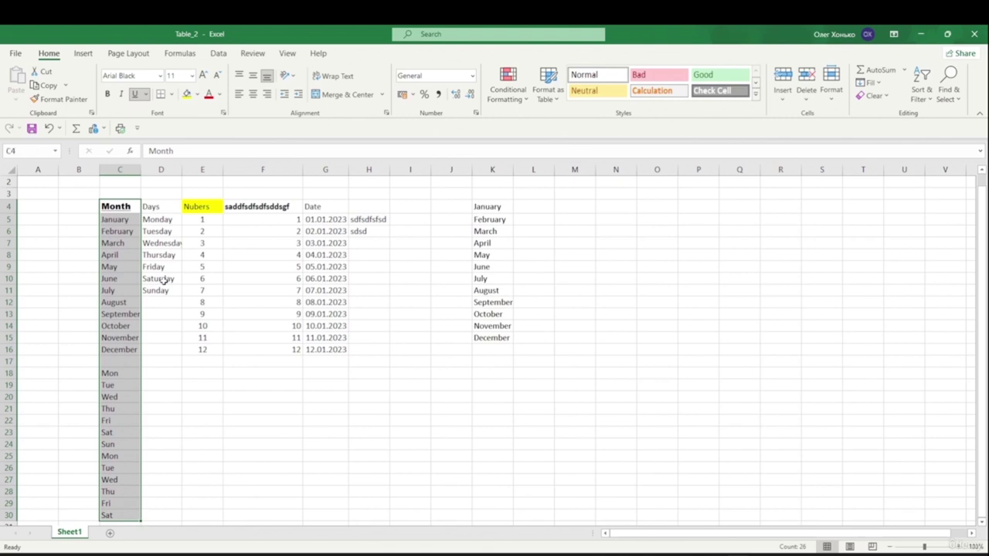
key(ctrl+shift+Right)
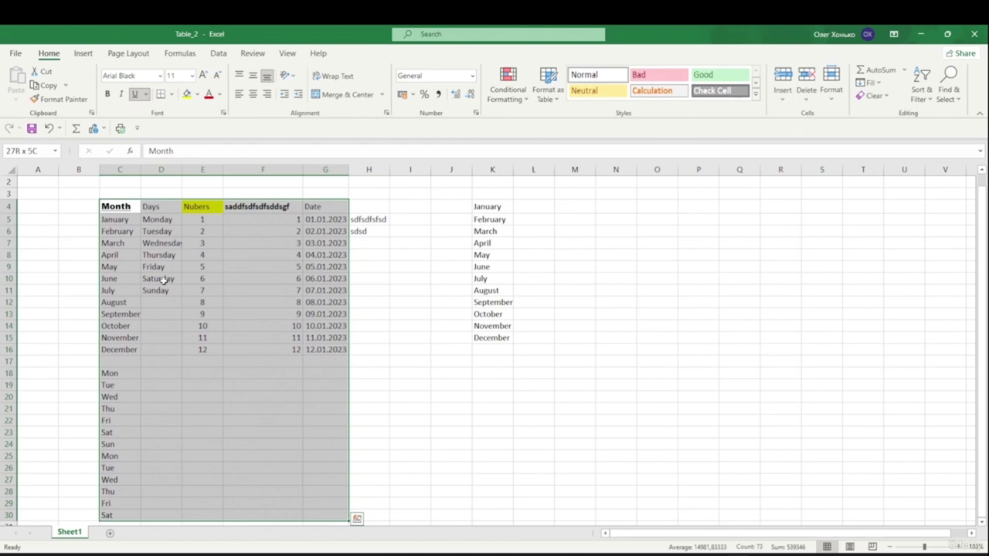
key(shift+Right)
key(shift+Right)
key(shift+Right)
key(shift+Right)
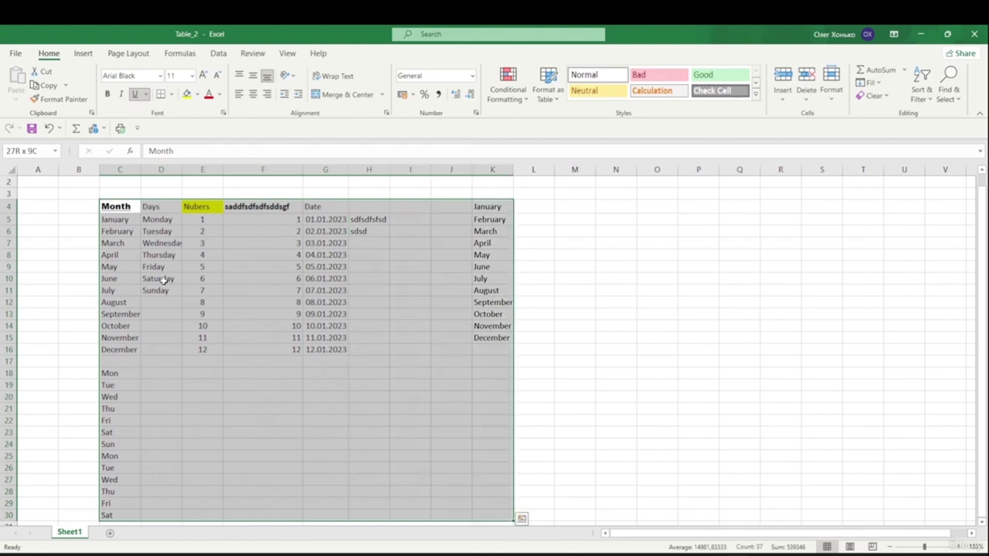
click(263, 302)
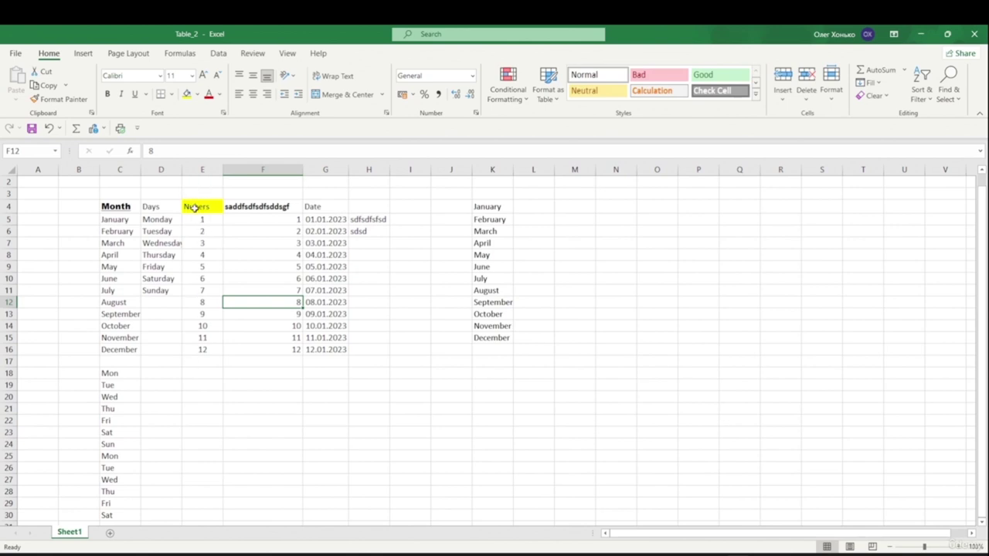
click(200, 204)
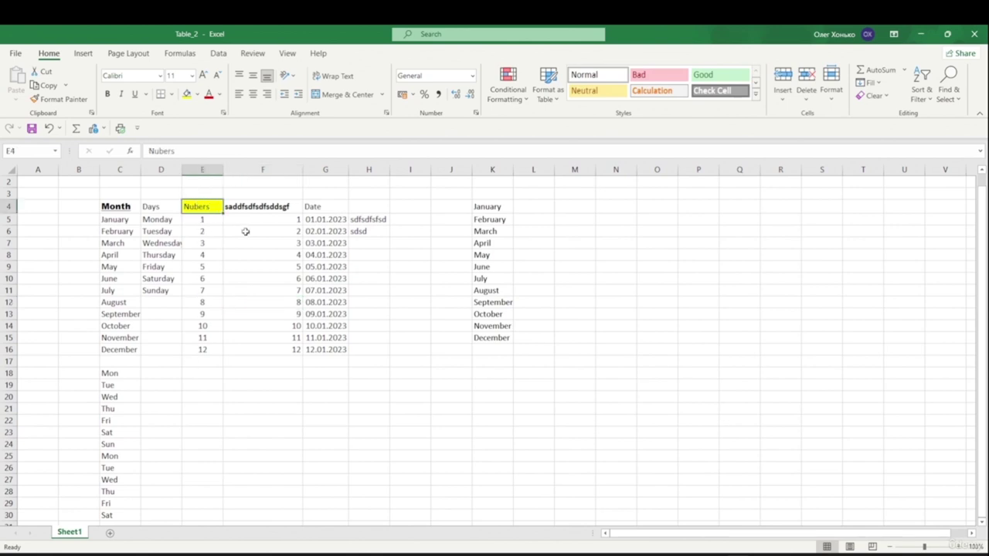
key(ctrl+shift+Down)
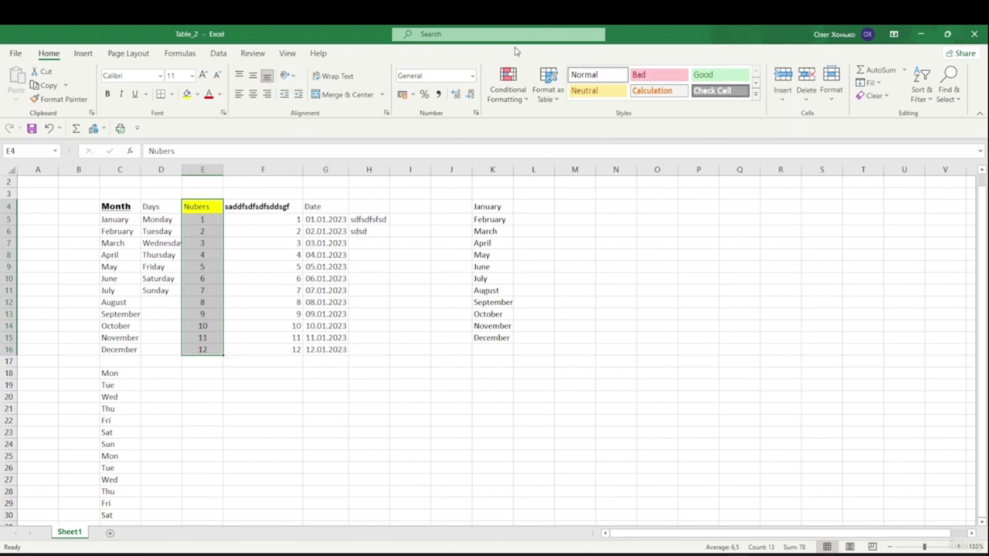
- Apply the Percentage number format to E4:E16, showing 100,00% through 1200,00%
click(472, 76)
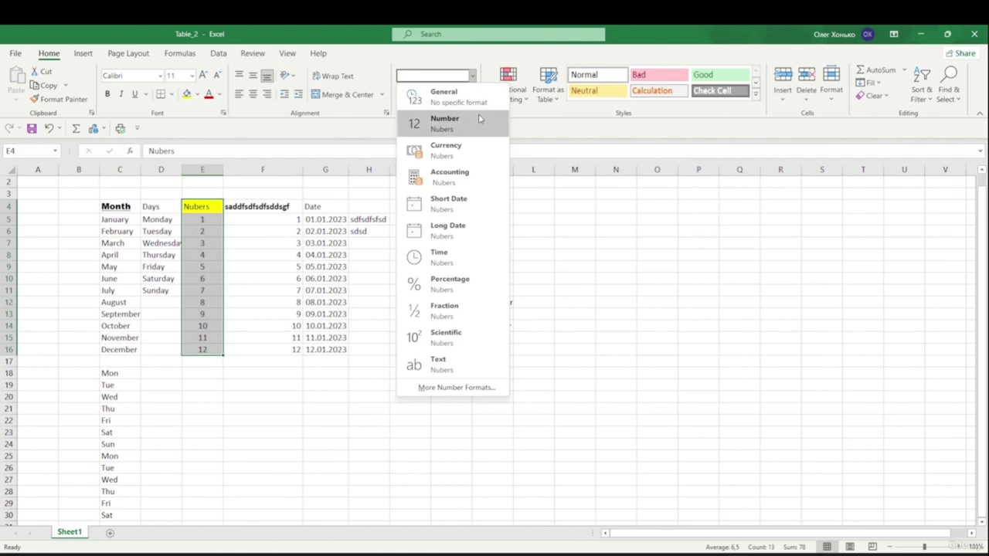
click(472, 76)
click(472, 75)
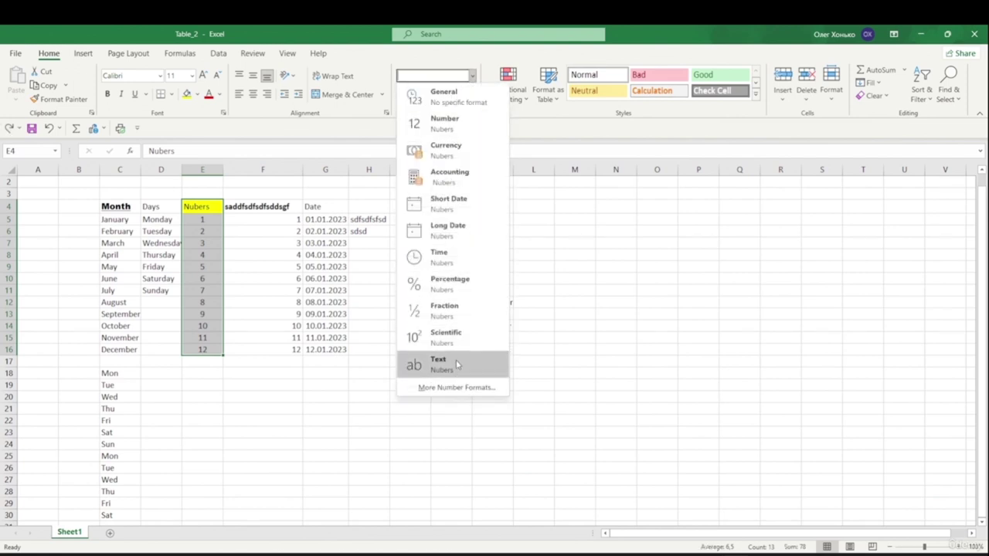
click(477, 285)
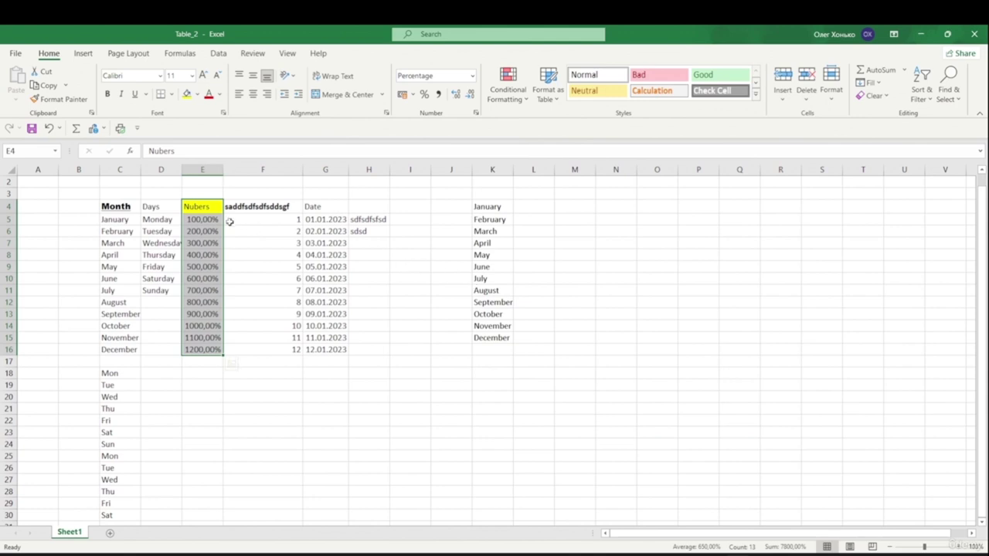
click(473, 75)
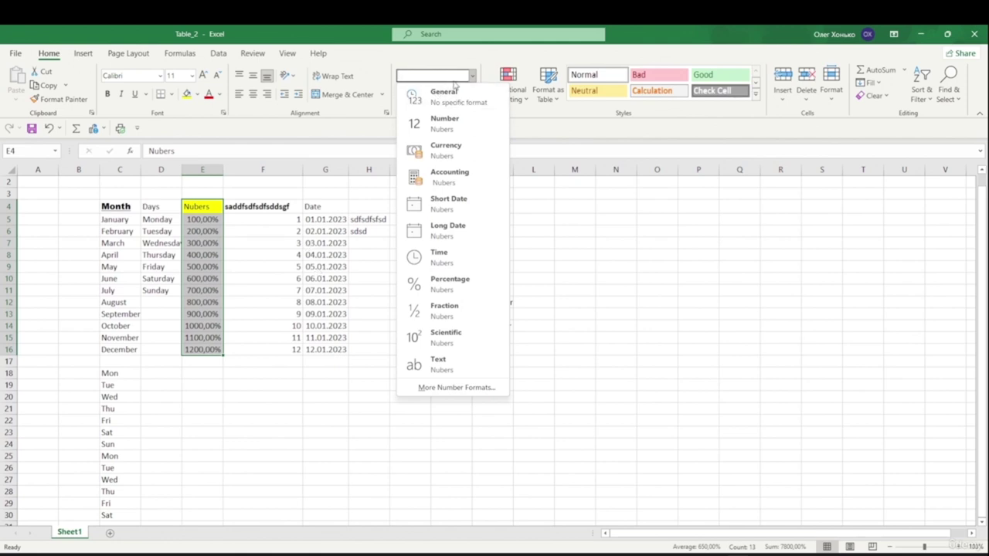
click(263, 270)
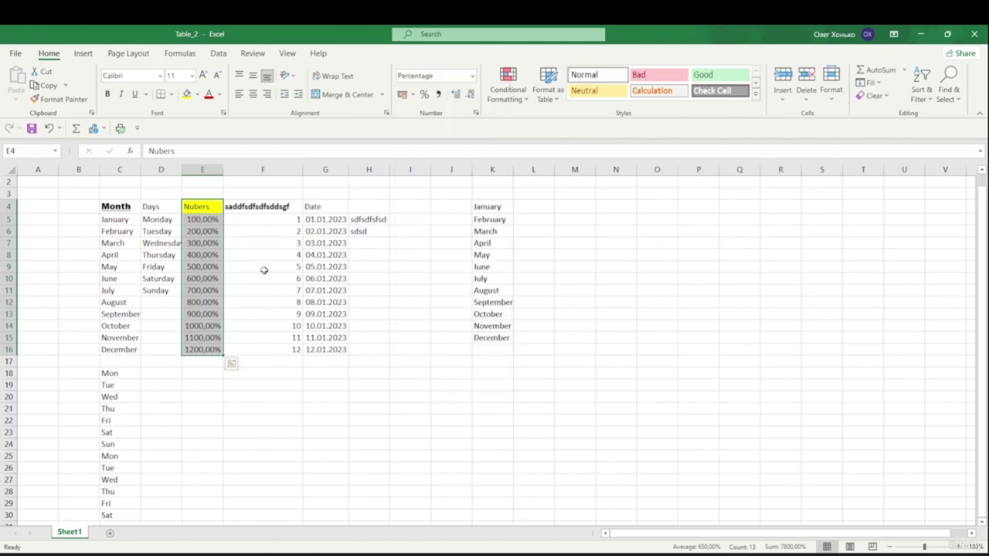
- Format the entire Date column G as bold Algerian text with a light orange fill
click(327, 169)
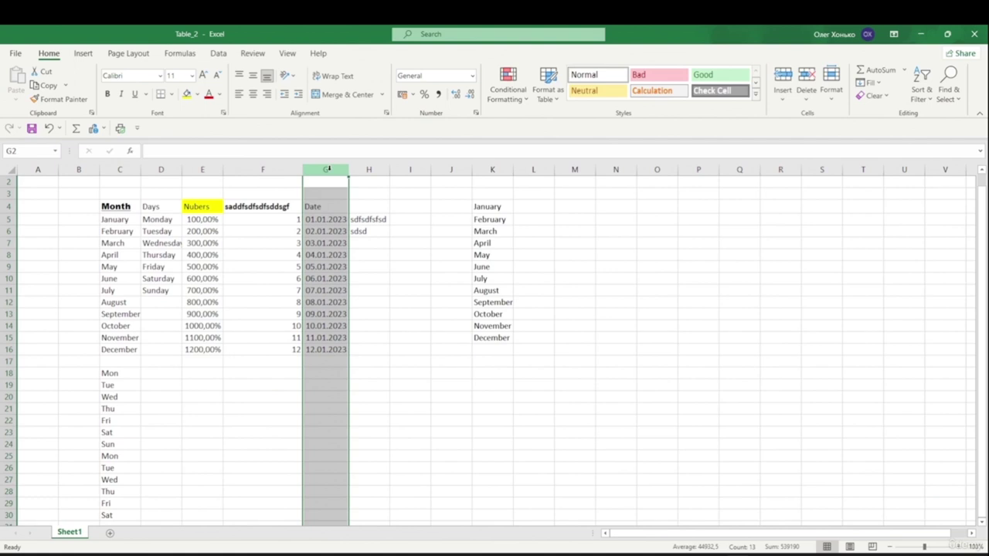
click(108, 95)
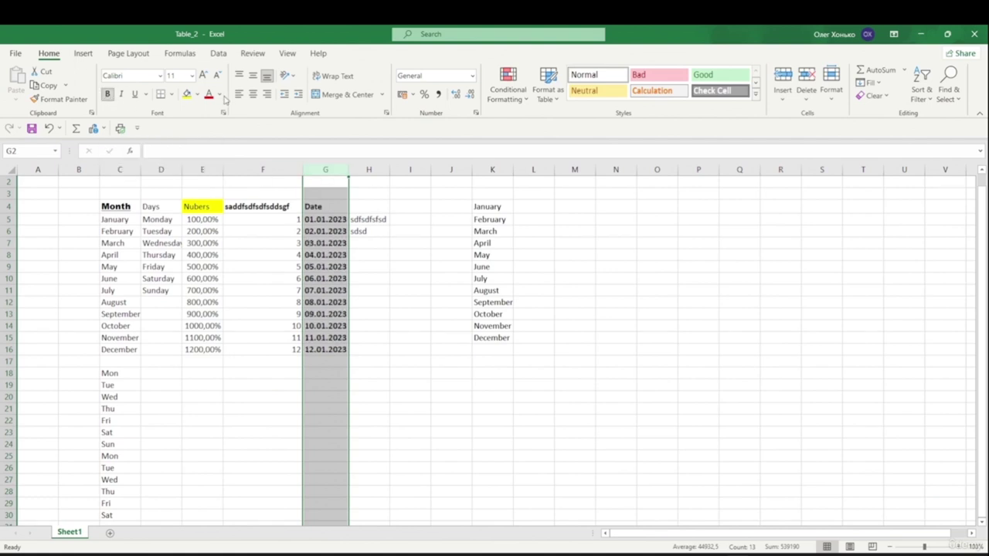
click(160, 76)
click(141, 192)
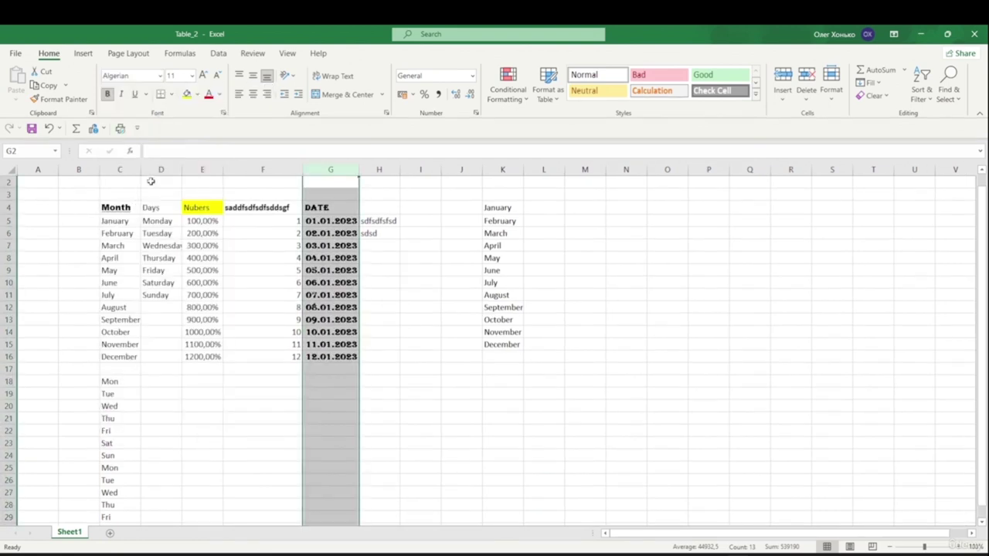
click(197, 94)
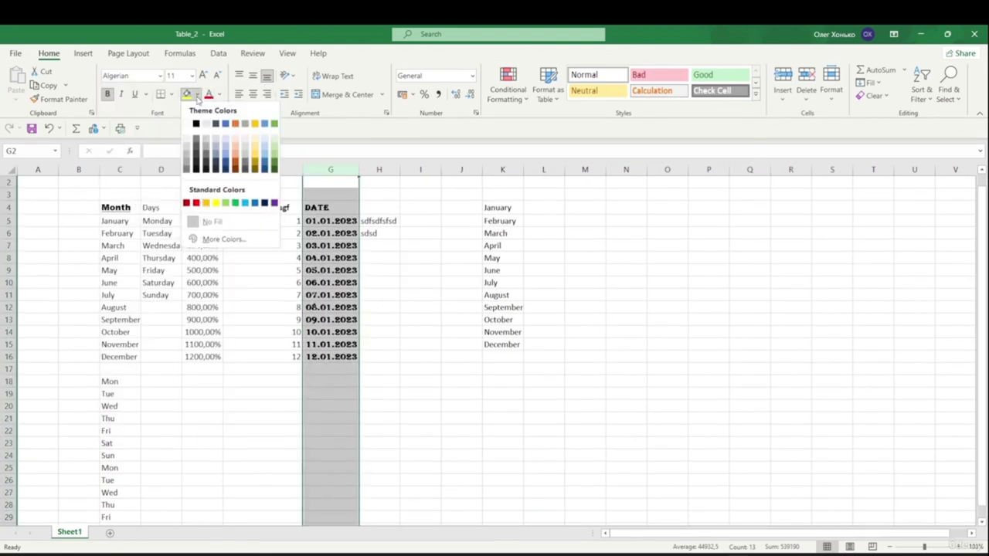
click(234, 152)
click(258, 385)
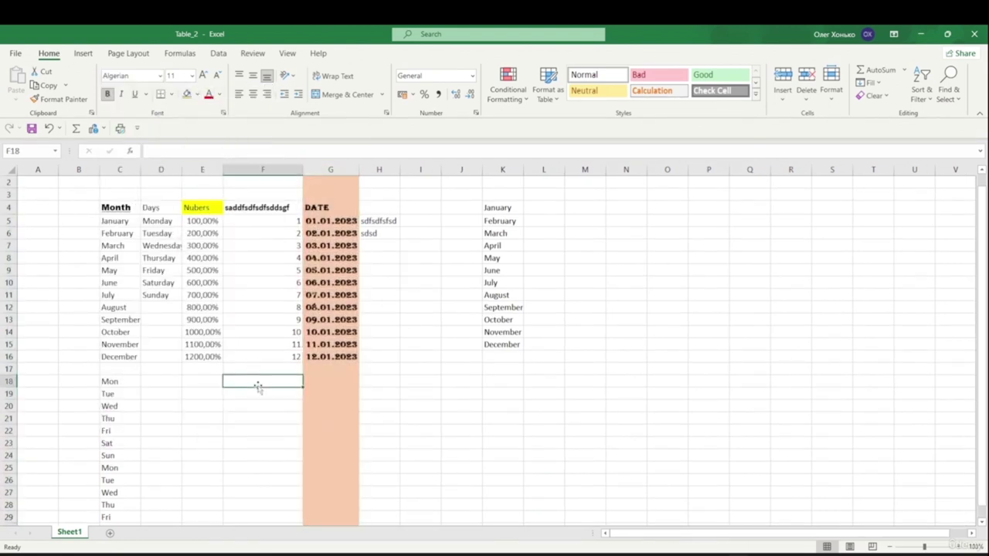
scroll(322, 280, down, 10)
scroll(303, 256, up, 10)
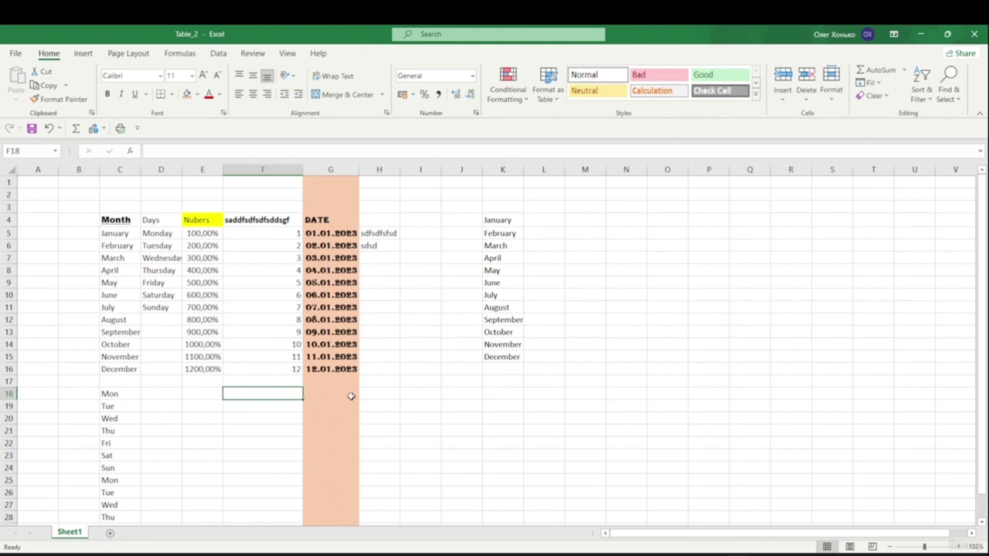
- Select K4:K15 and format the month list in Arial with a gold fill
click(489, 217)
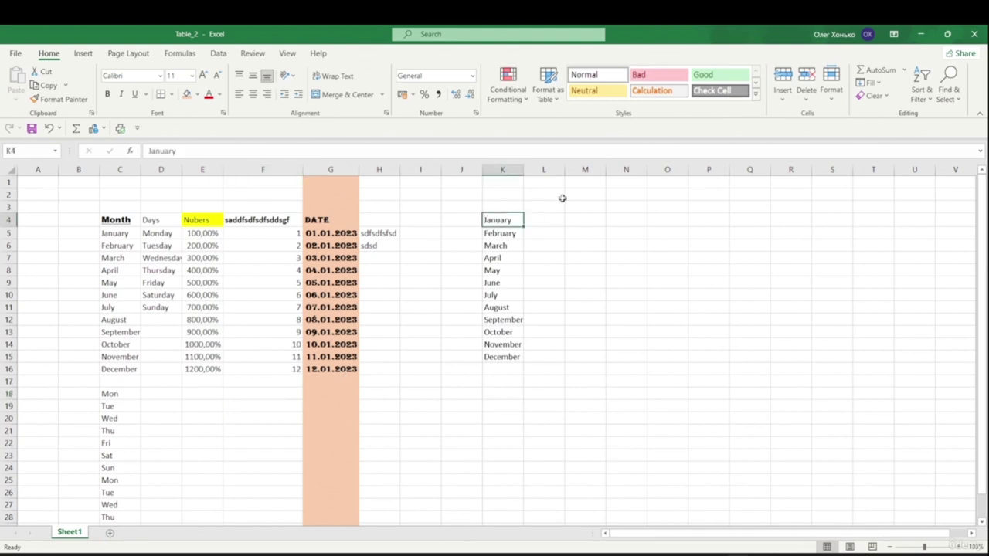
key(shift+Down)
key(shift+Down)
key(shift+Down)
key(shift+Down)
key(shift+Down)
key(shift+Down)
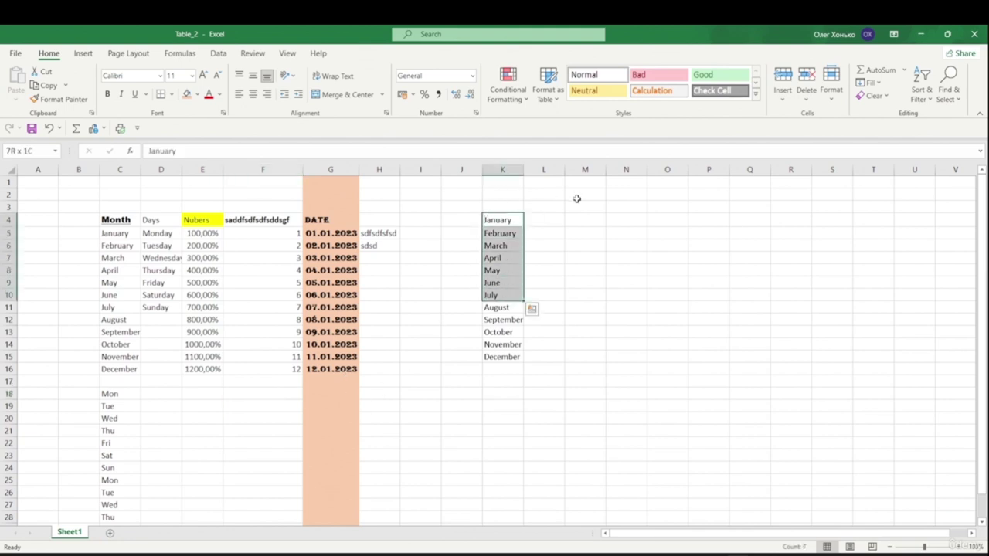
key(shift+Down)
key(shift+Down)
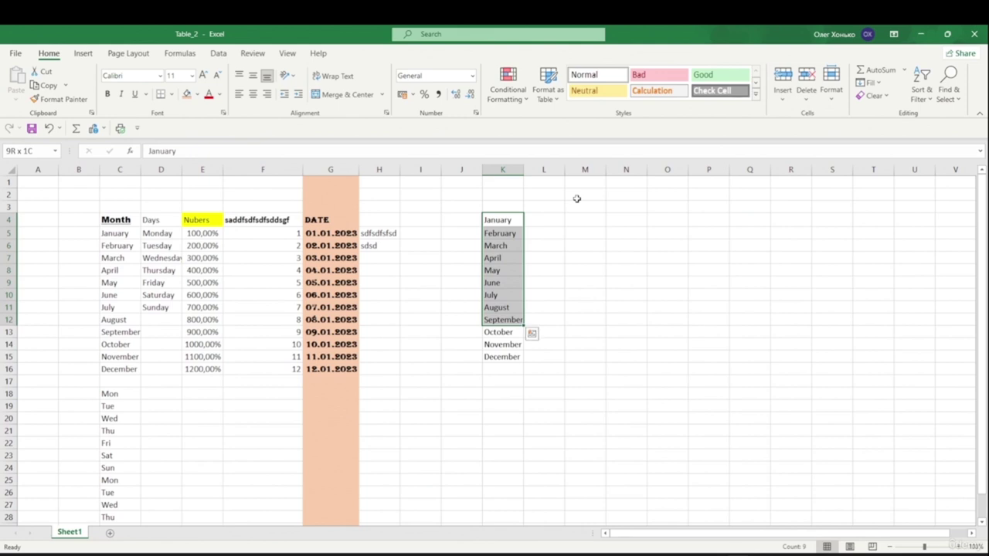
key(shift+Down)
key(shift+Down)
key(shift+Down)
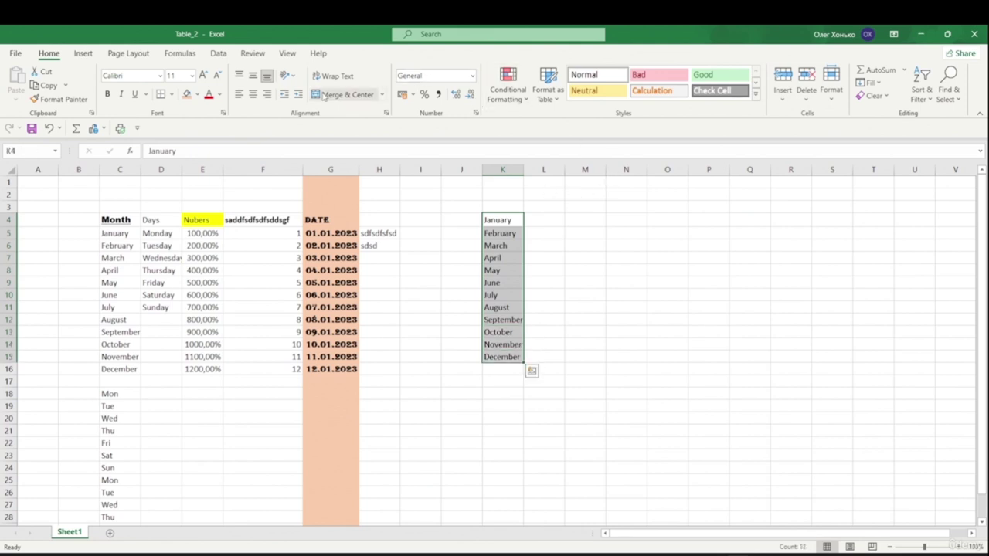
click(161, 75)
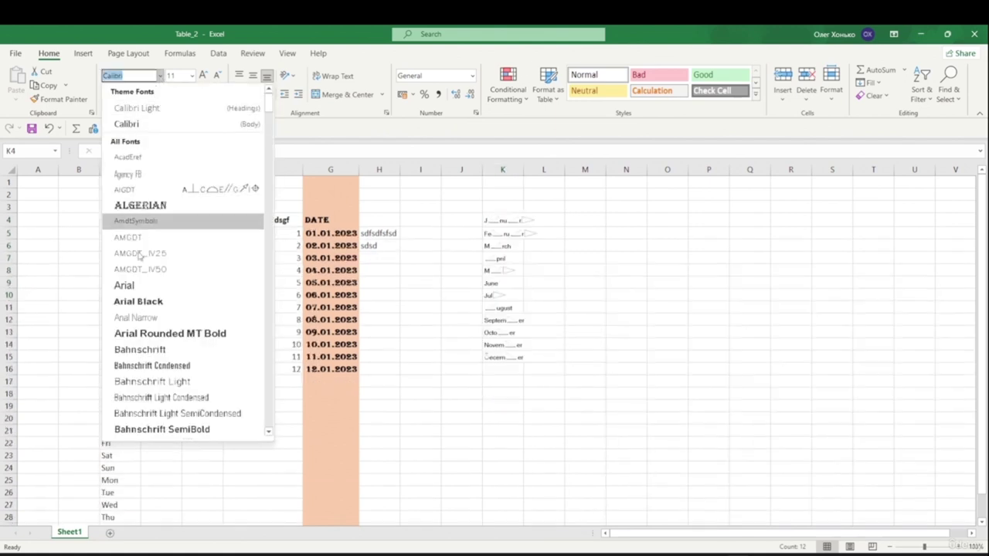
click(152, 286)
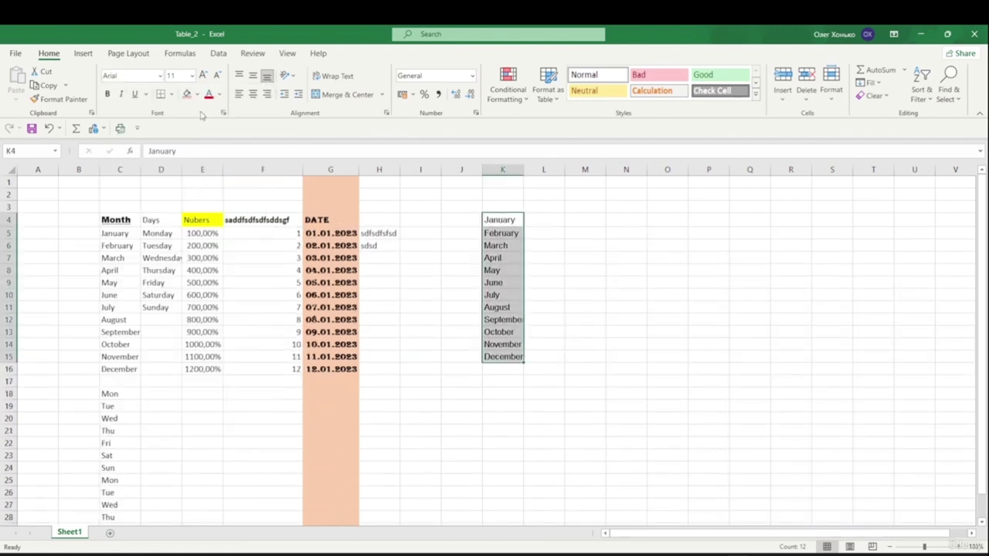
click(197, 94)
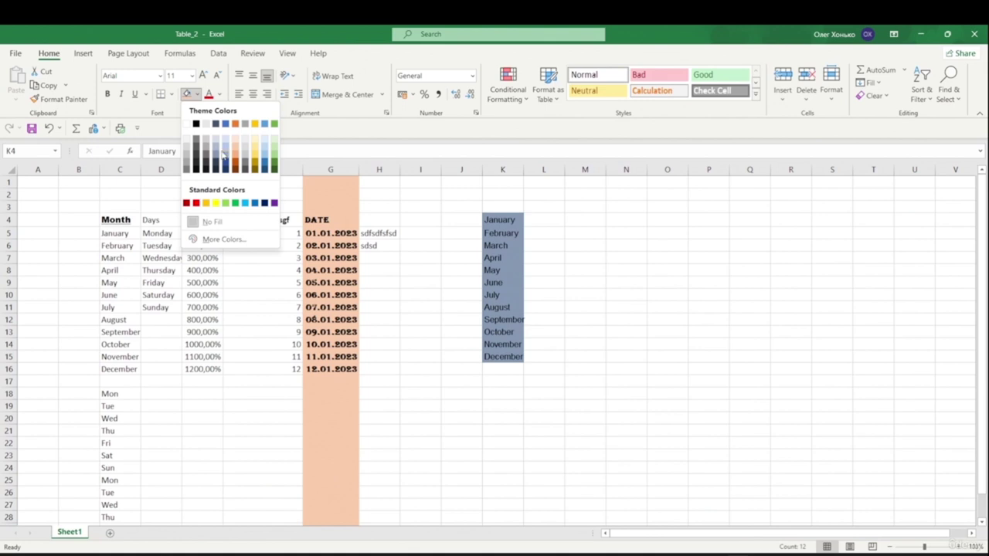
click(255, 152)
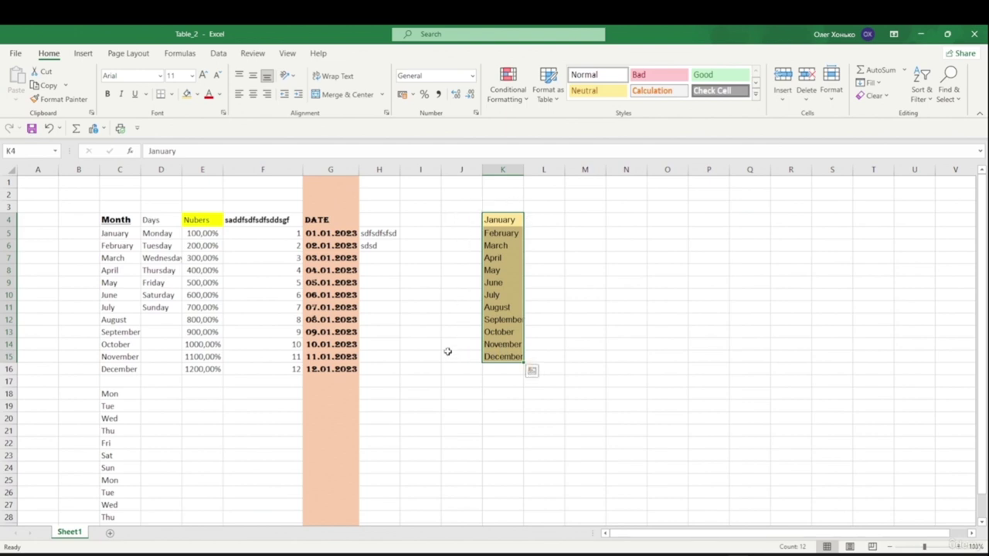
- Apply the gold fill to the 400,00%–600,00% cells in E8:E10
drag(196, 269, 204, 294)
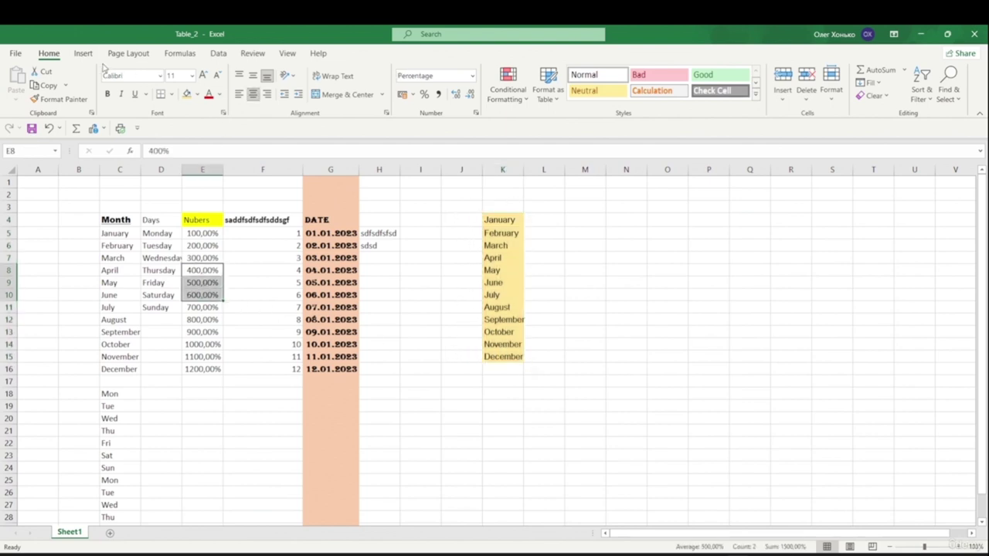
click(187, 94)
click(397, 369)
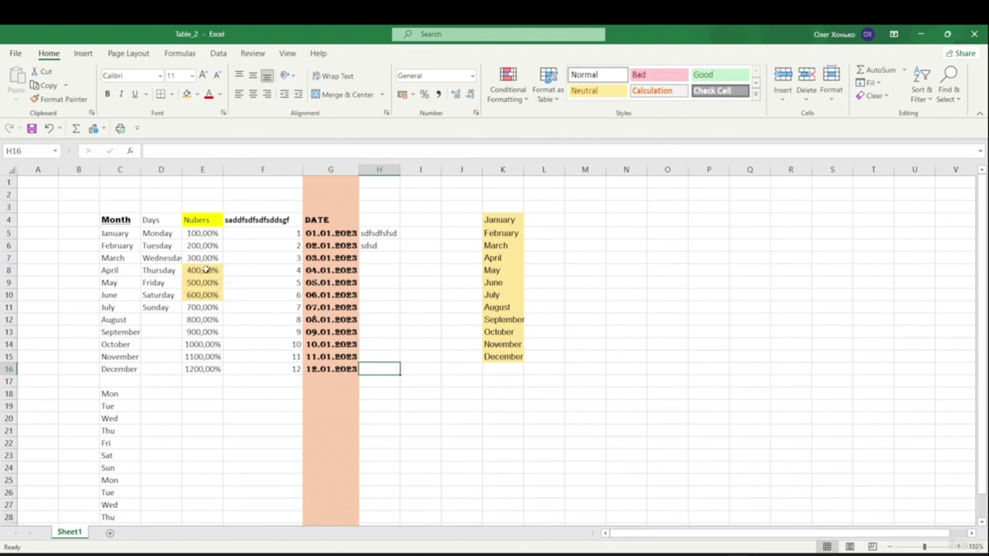
- Test Ctrl+A on the data table and empty cells, then select the K4:K15 month list from K6
click(238, 282)
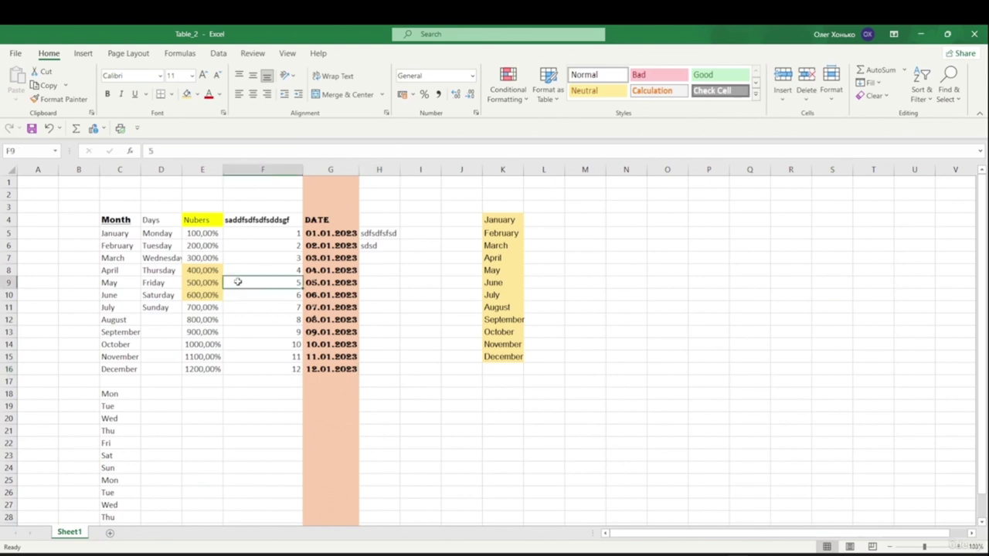
key(ctrl+a)
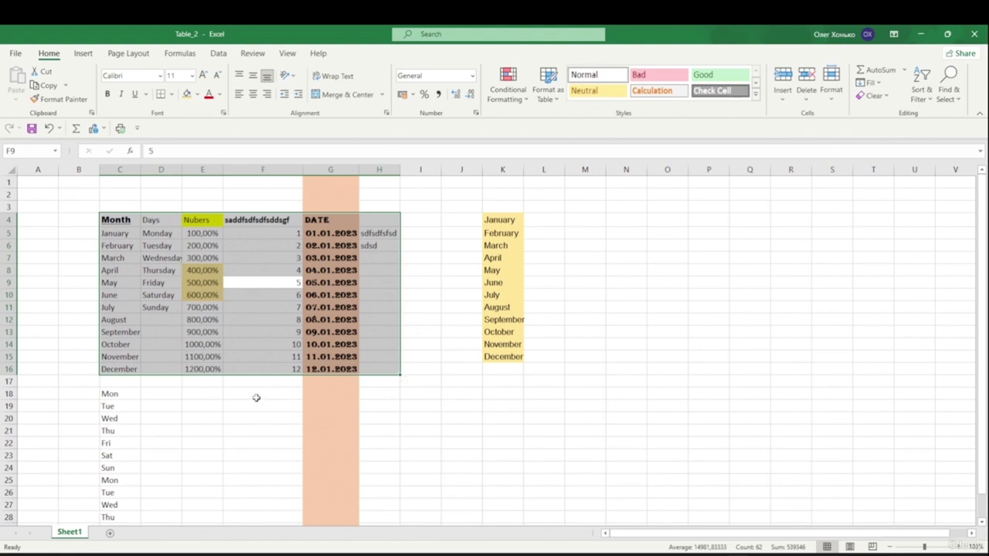
key(ctrl+a)
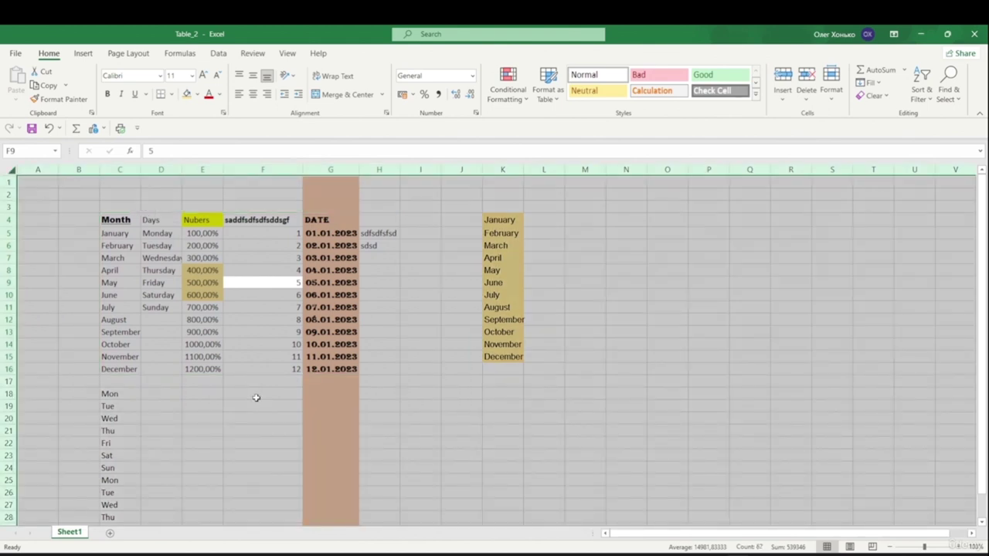
click(261, 395)
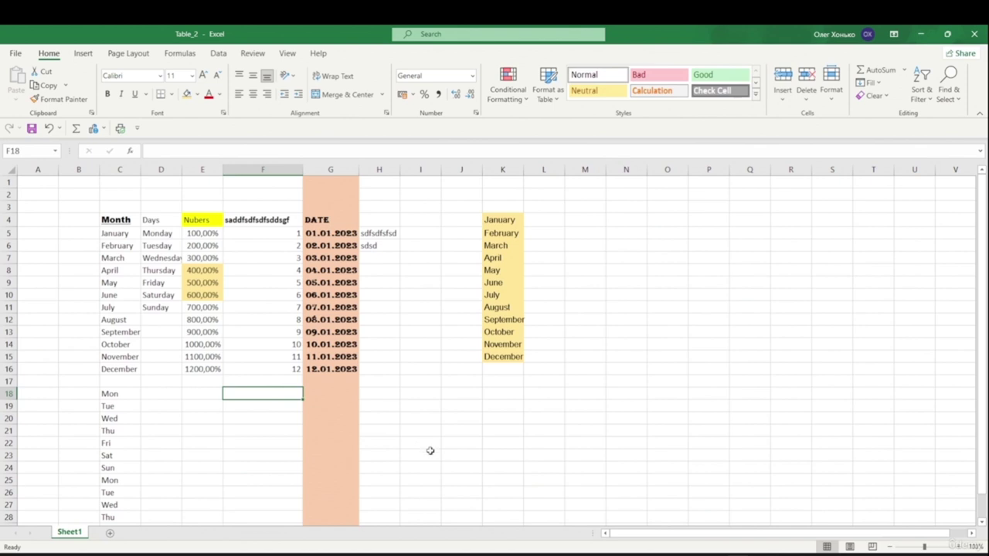
click(625, 346)
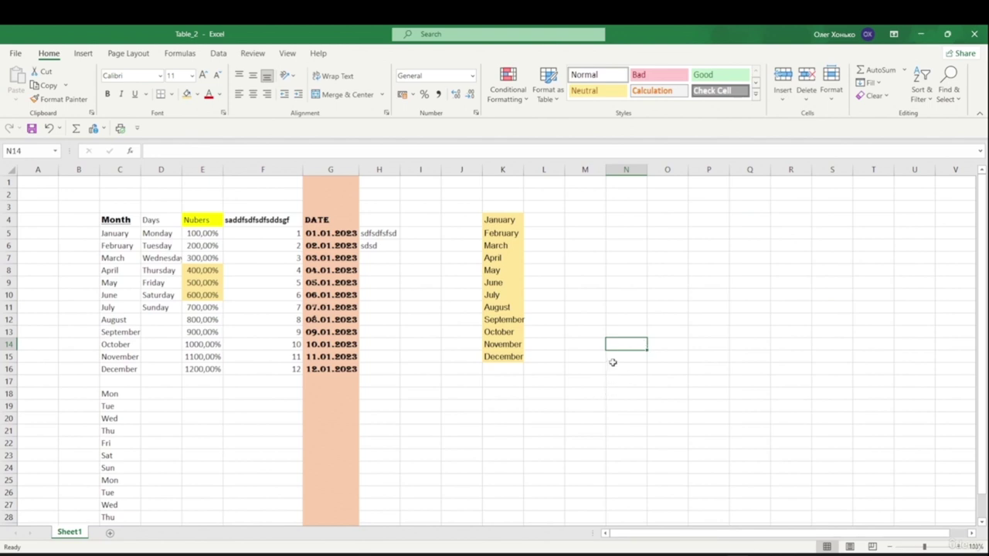
key(ctrl+a)
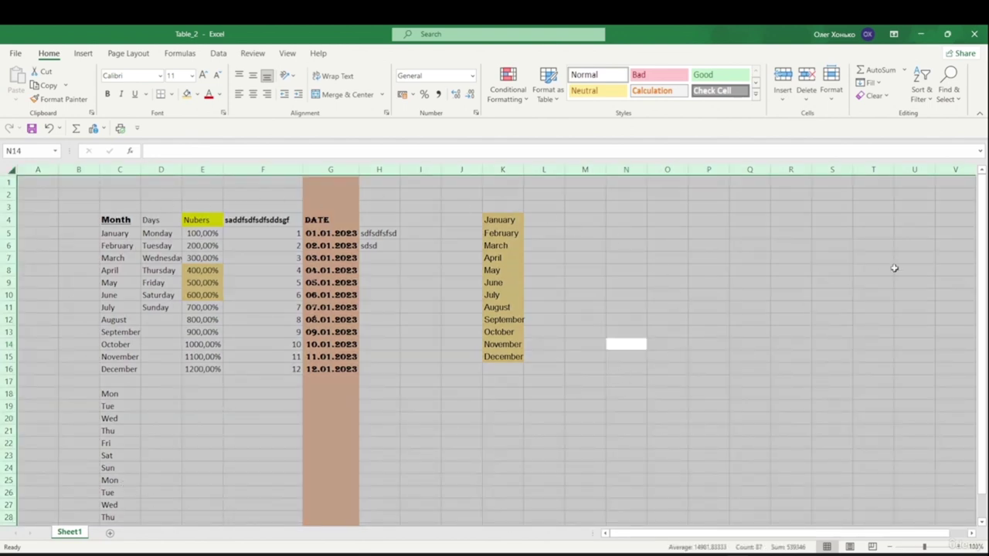
click(493, 247)
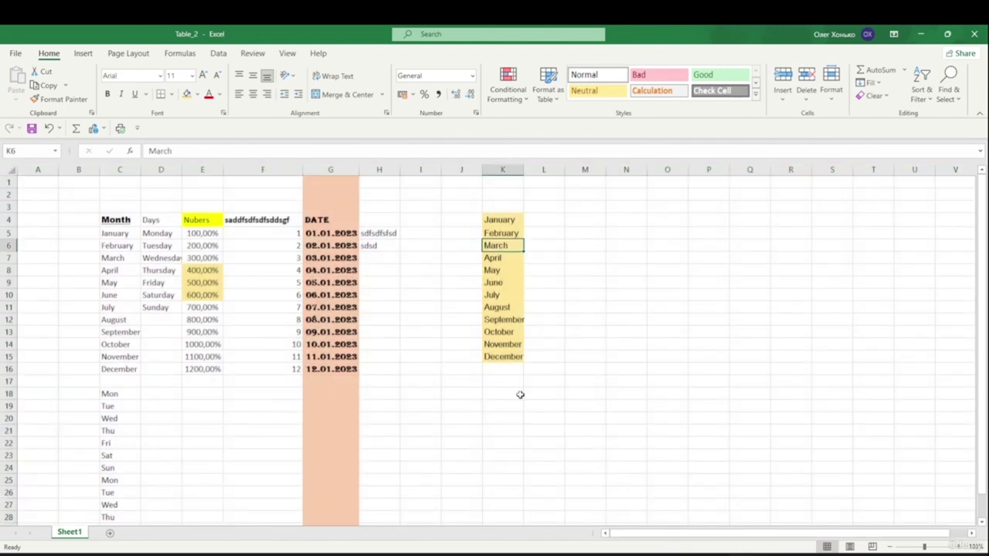
key(ctrl+a)
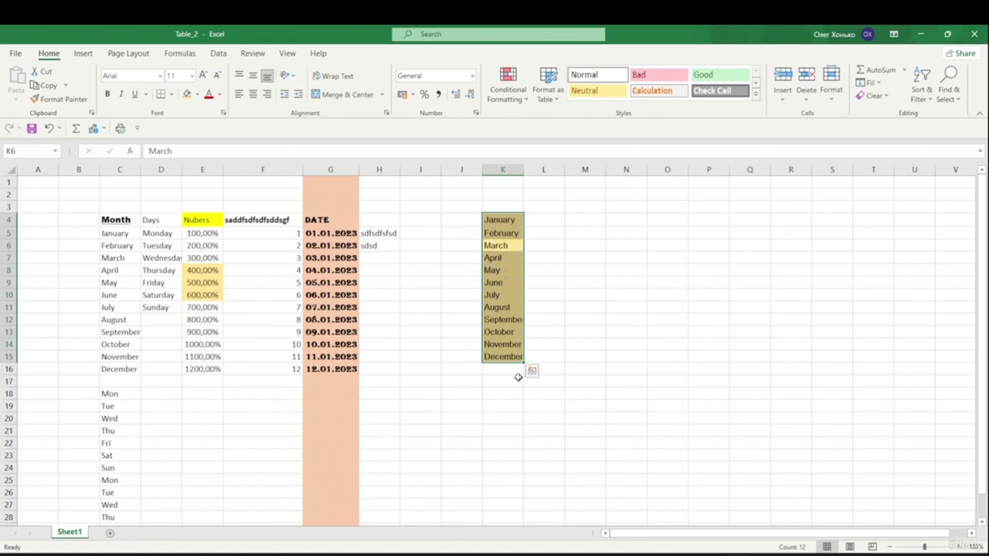
- Apply All Borders to the January–December list in K4:K15
click(585, 244)
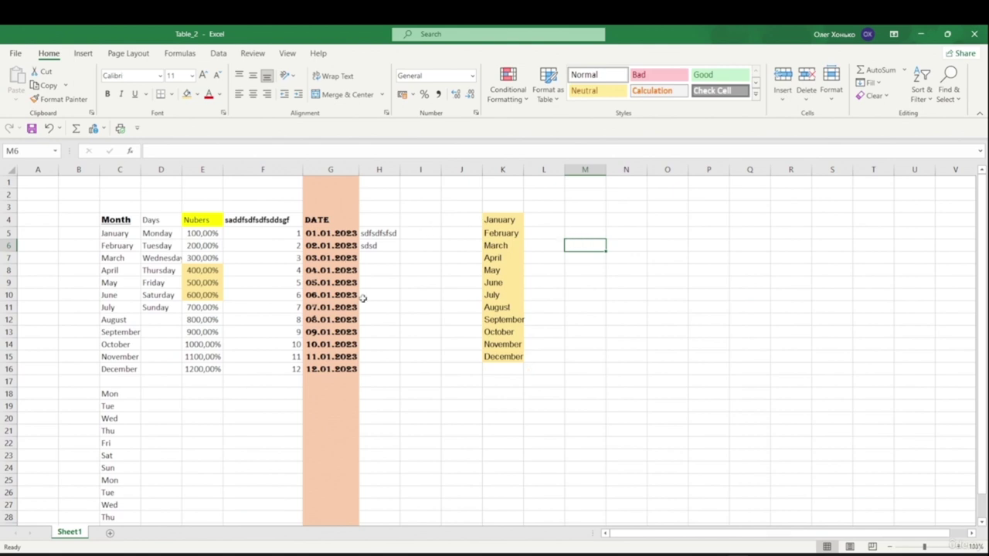
click(503, 220)
click(497, 282)
click(503, 247)
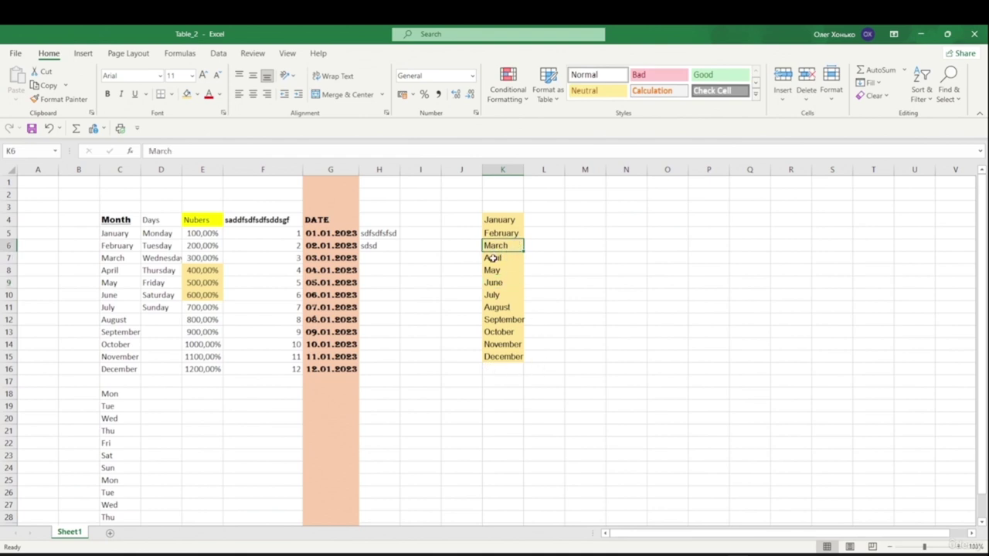
key(ctrl+a)
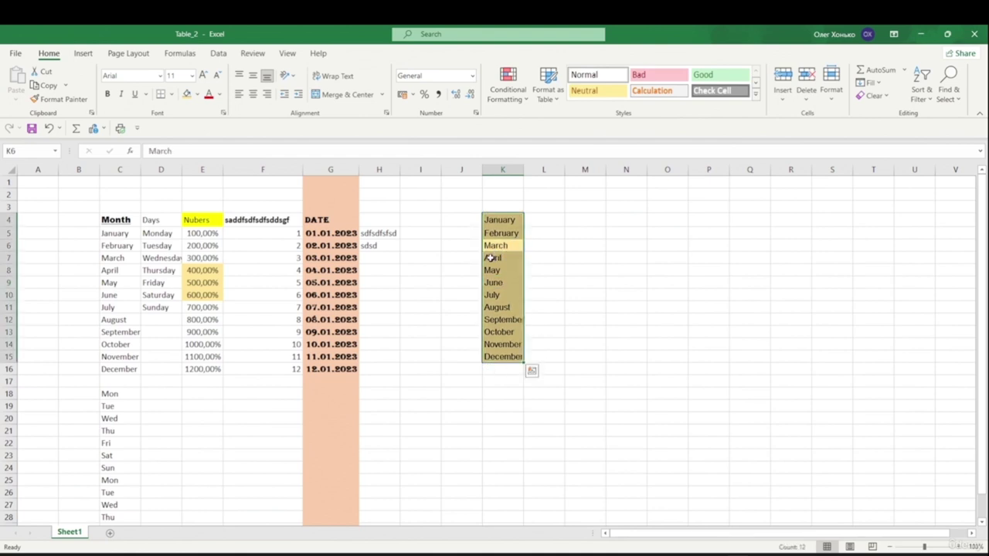
click(170, 95)
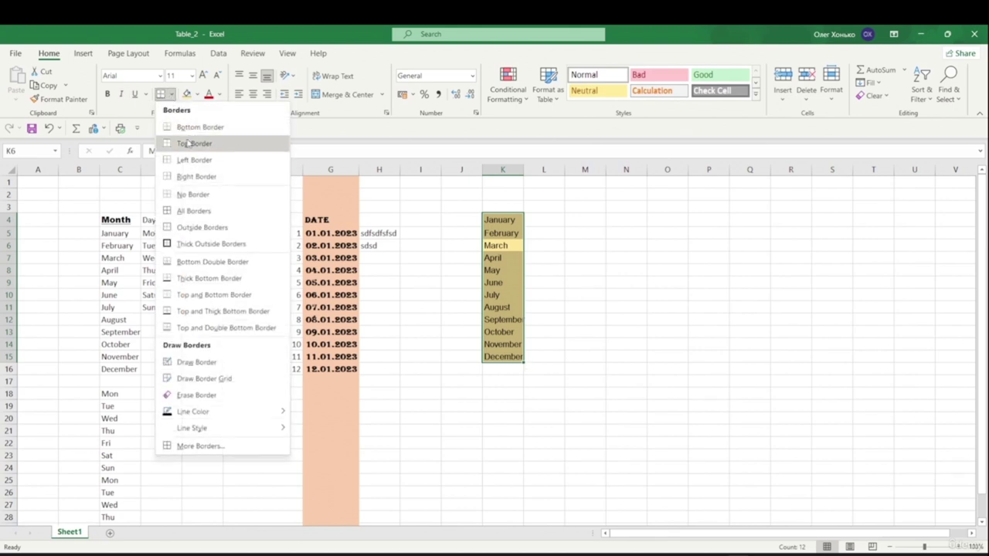
click(193, 211)
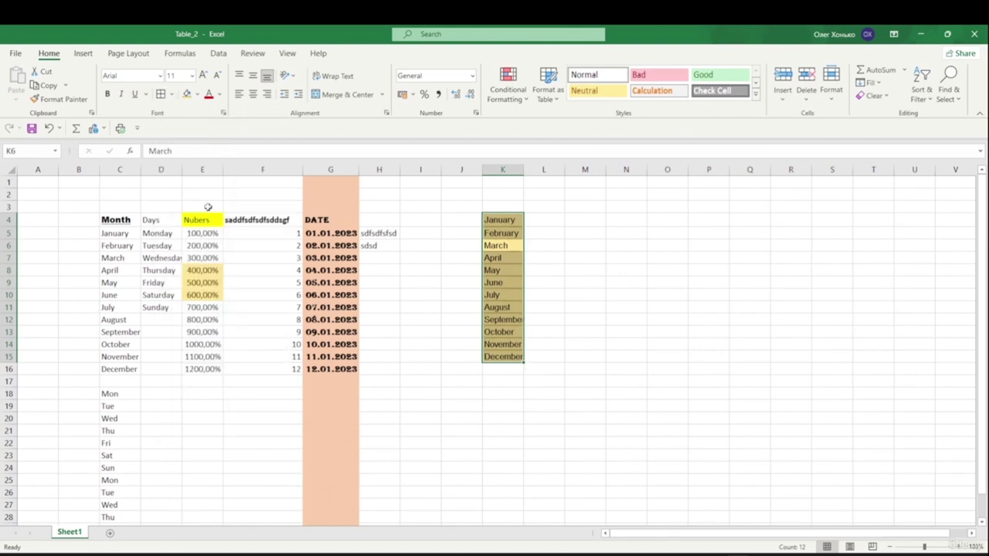
click(626, 257)
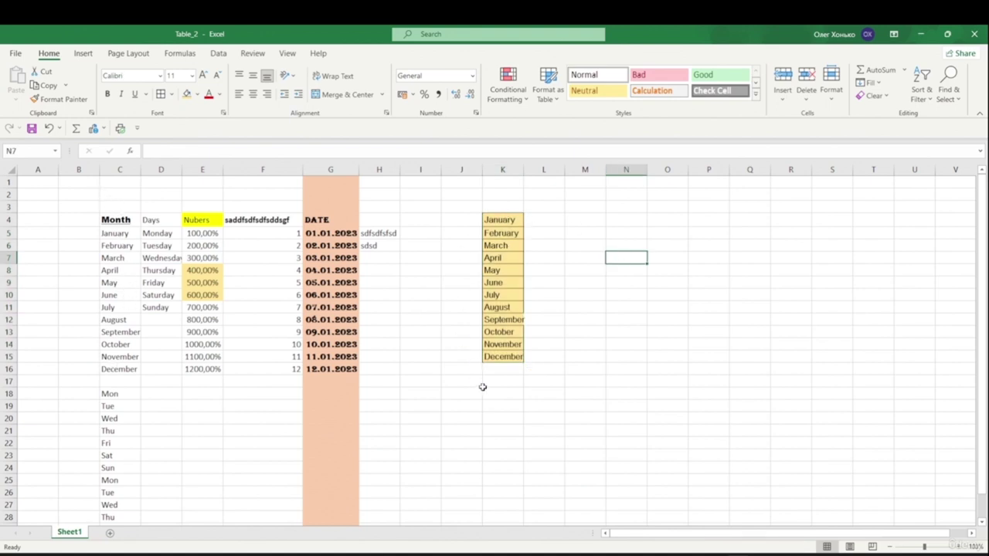
- Select the column K month list with Ctrl+A and the column C Month list with Ctrl+Shift+Down
click(494, 284)
key(ctrl+a)
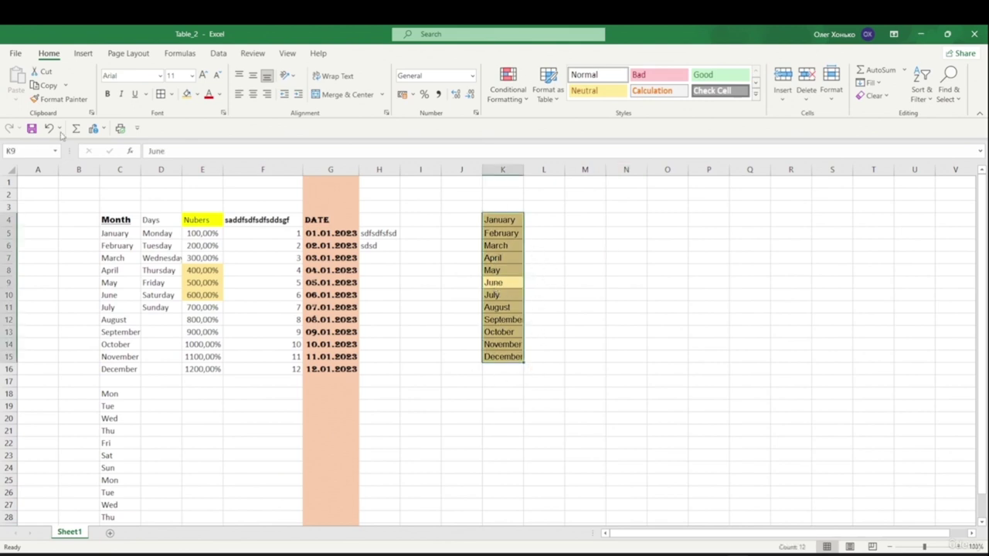
click(628, 332)
click(136, 224)
key(ctrl+shift+Down)
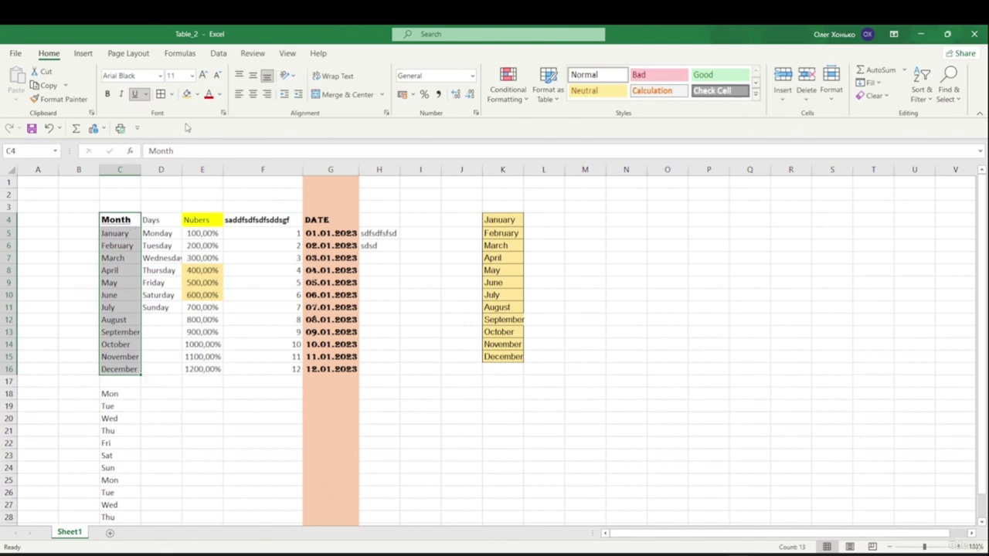
click(71, 230)
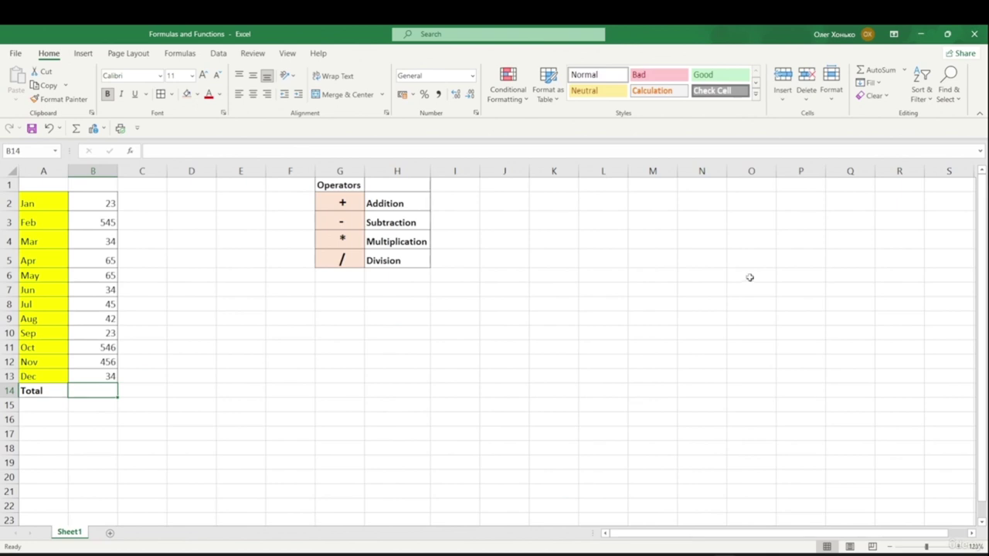
- Show the Formulas ribbon commands and select cell K2
click(182, 54)
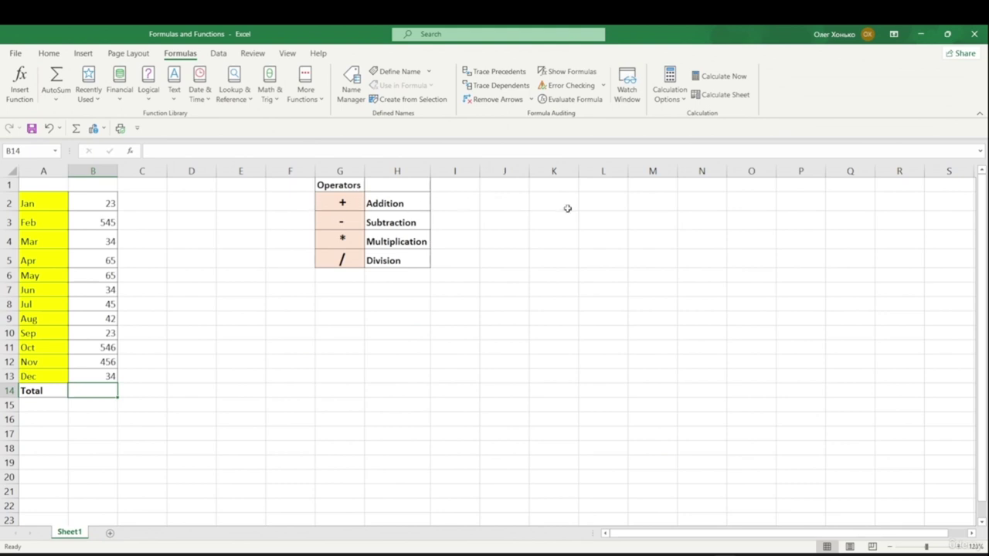
click(535, 198)
- Enter 10 in K2 and 5 in K3
double_click(534, 199)
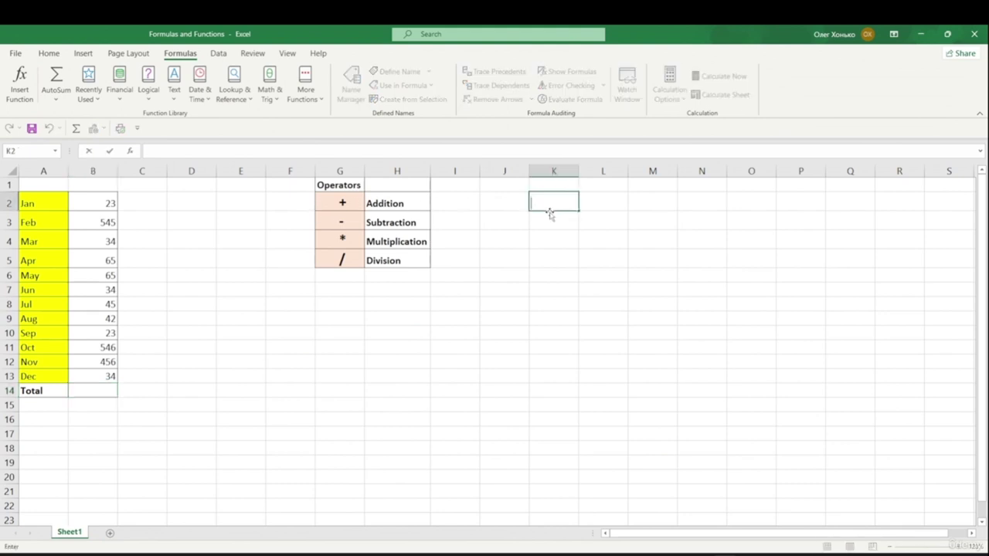
text(10)
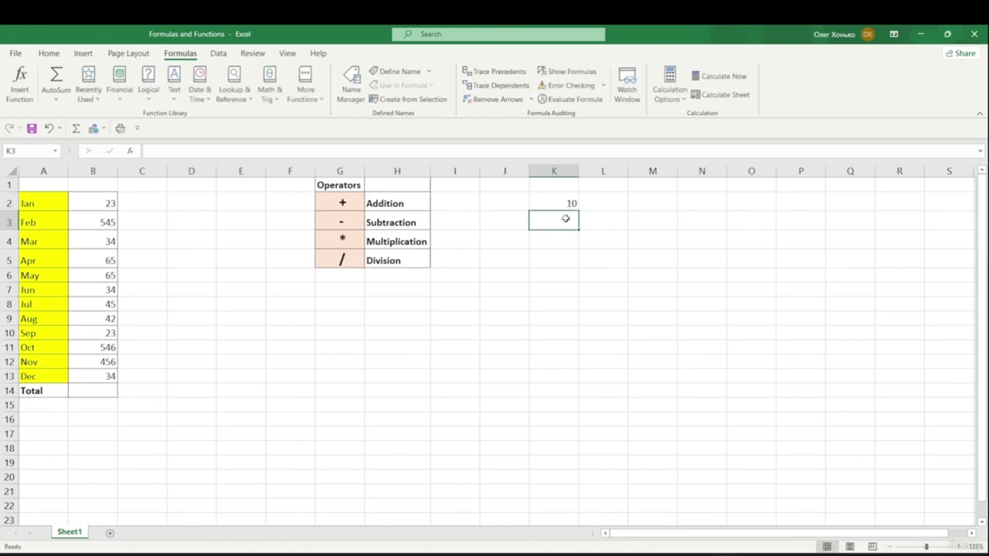
double_click(567, 218)
text(5)
click(621, 255)
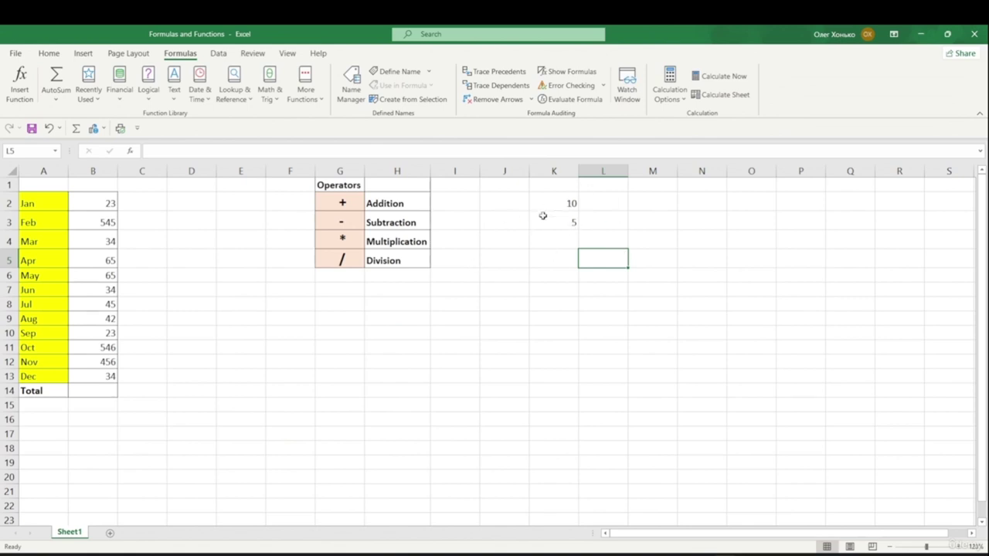
- Enter the formula =10+5 in K4 to get 15
click(555, 239)
double_click(545, 239)
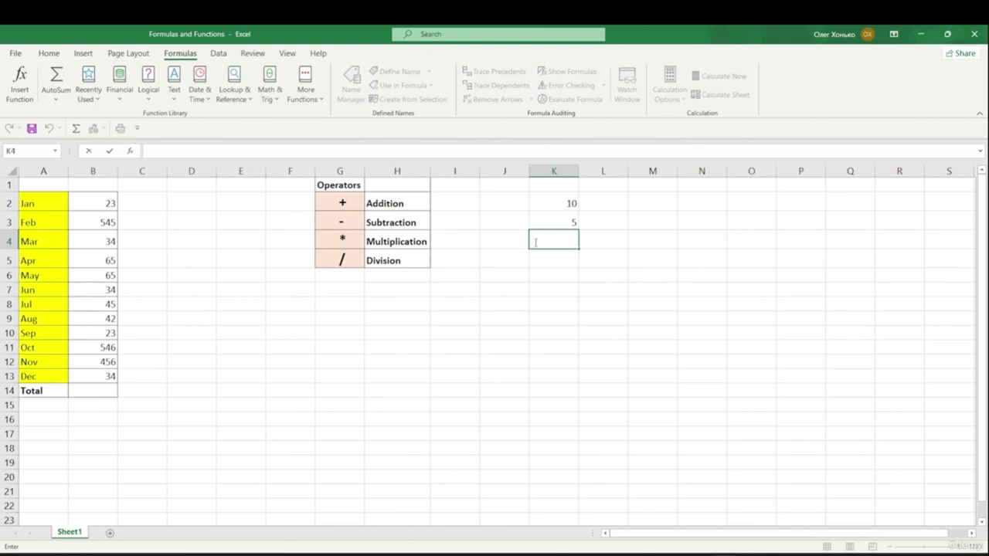
text(=10)
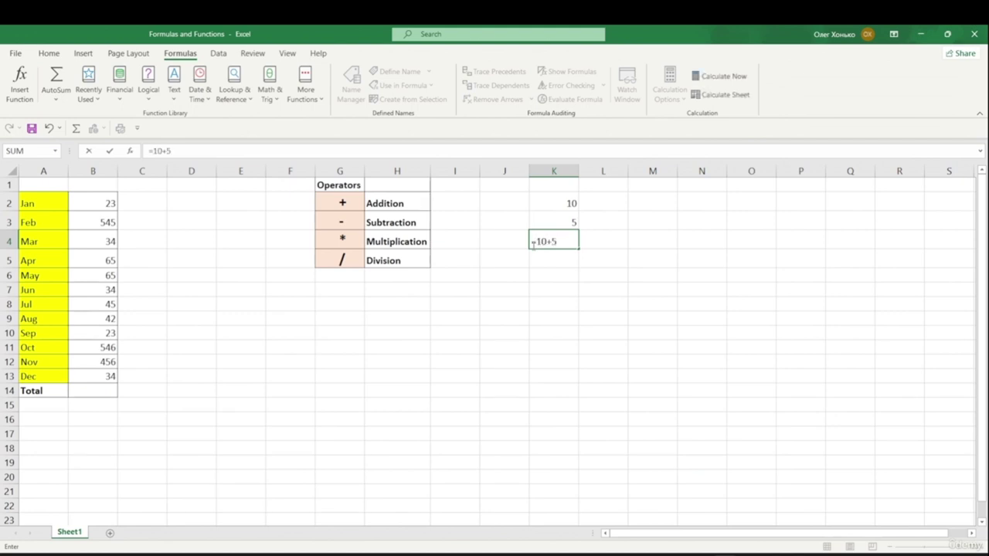
text(+5)
key(Return)
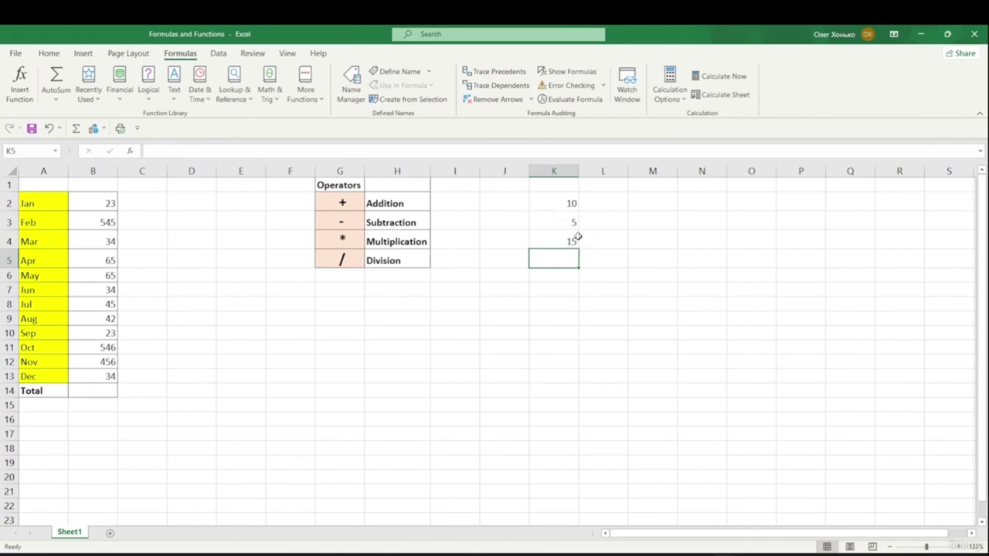
- Change the value in K3 from 5 to 20
double_click(572, 223)
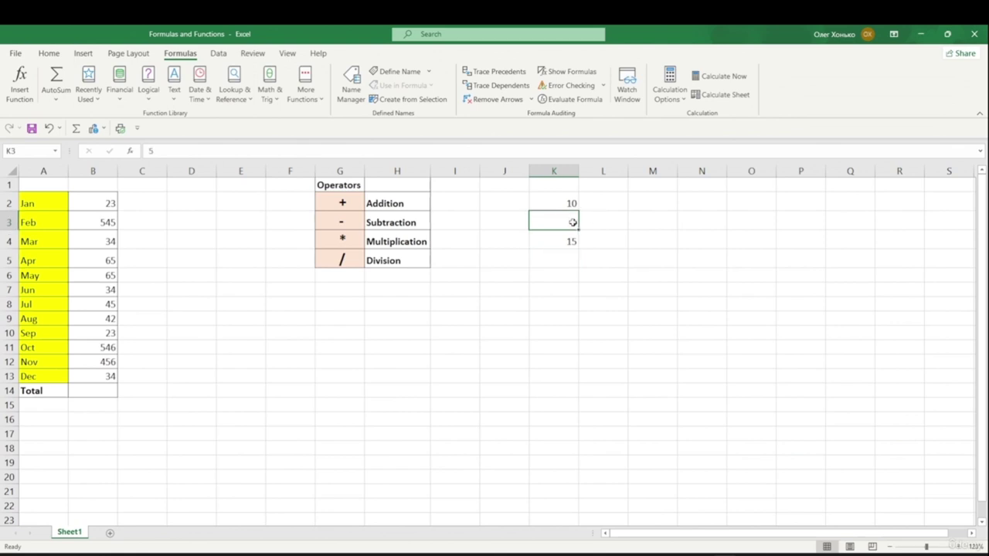
drag(574, 223, 610, 209)
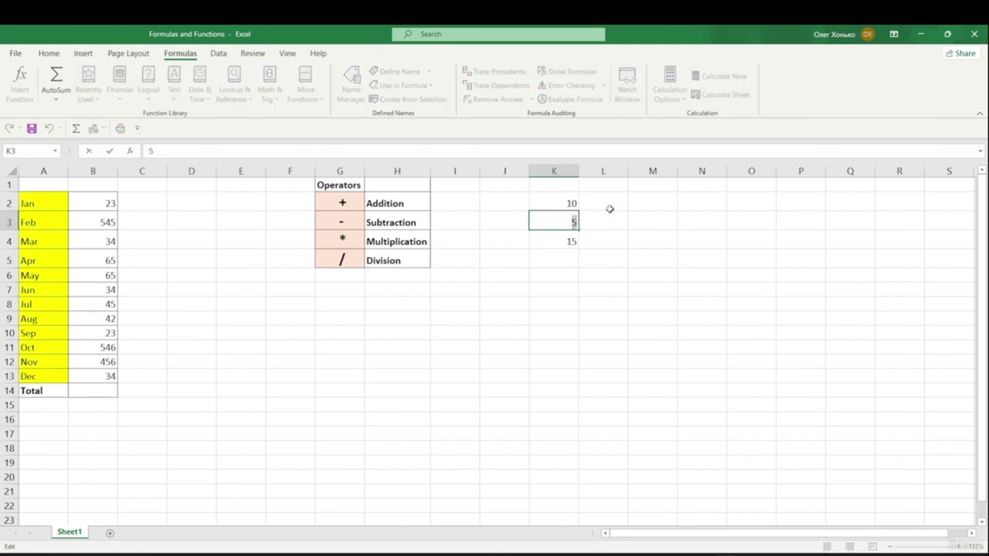
text(20)
click(606, 238)
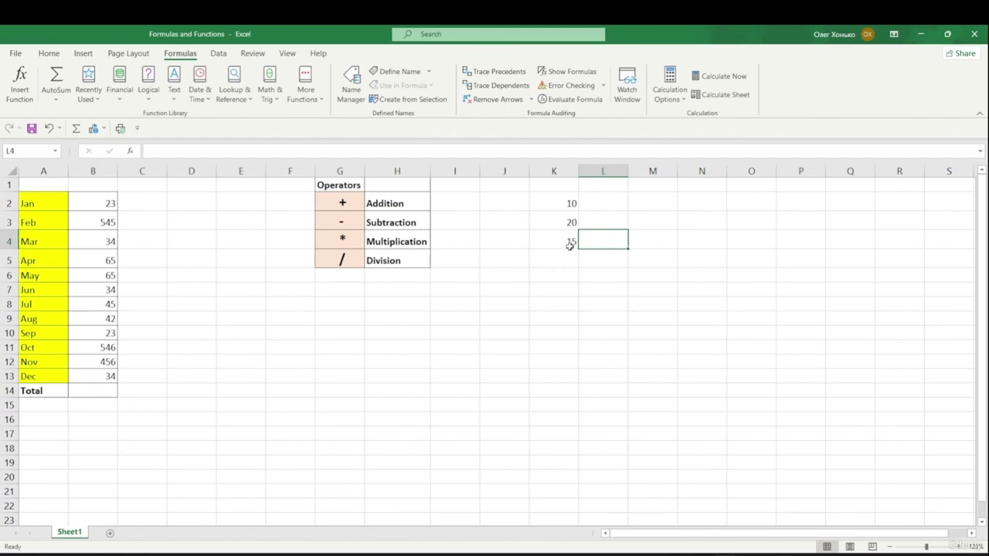
- Clear K4 and start a new formula with = in the formula bar
click(572, 242)
key(Delete)
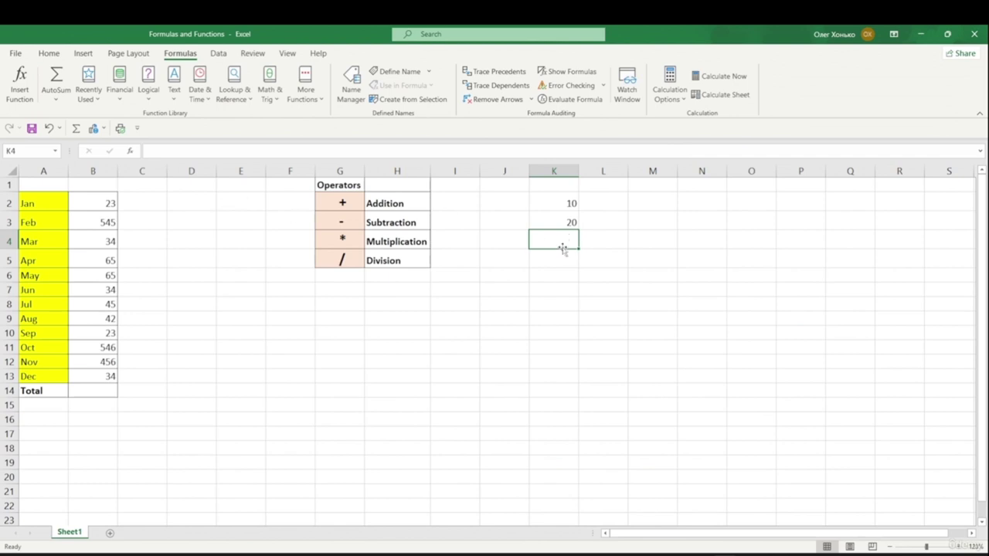
click(157, 150)
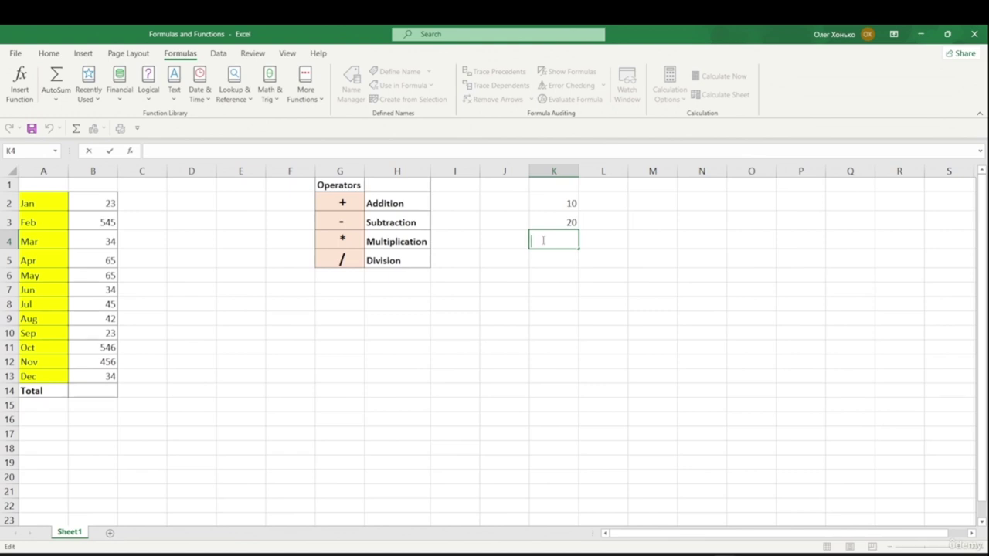
text(=)
key(BackSpace)
text(=)
- Complete K4's formula as =K2+K3 by referencing K2 and K3
click(570, 202)
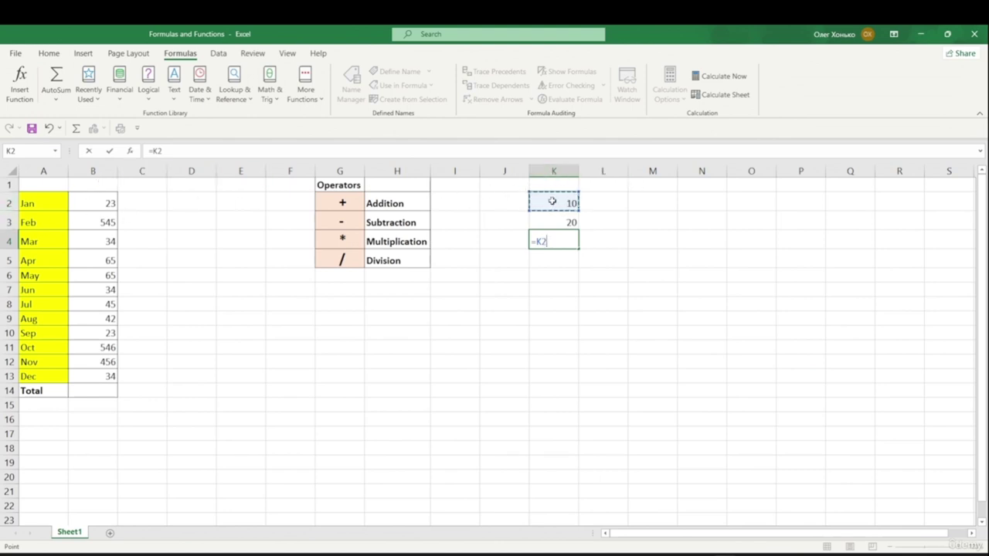
text(=)
click(571, 223)
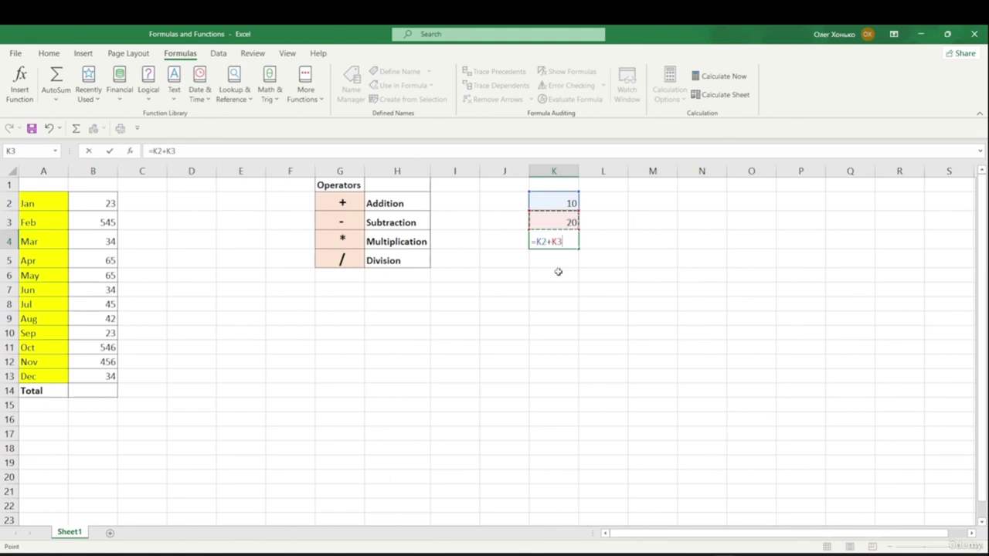
key(Return)
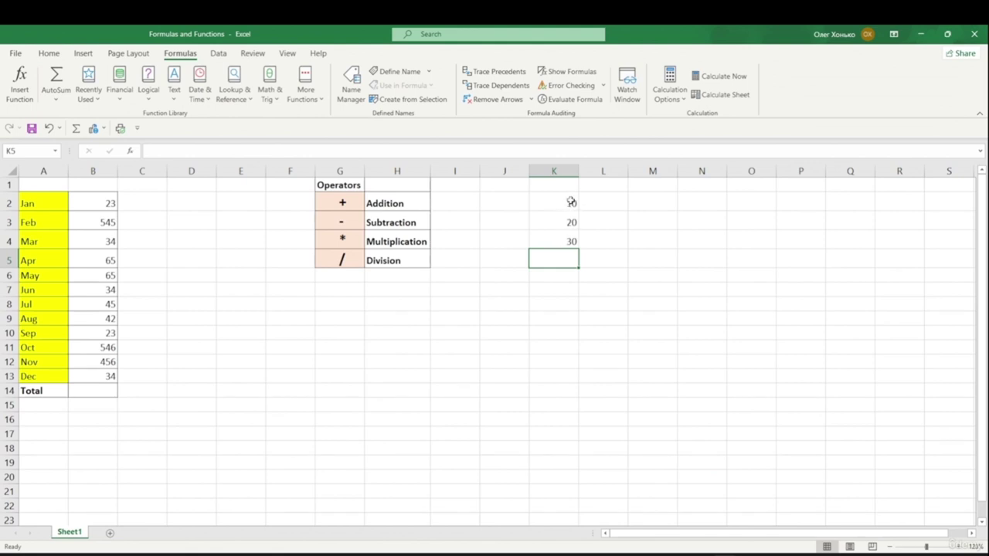
- Change K2 to 25 so K4 recalculates to 45
double_click(571, 202)
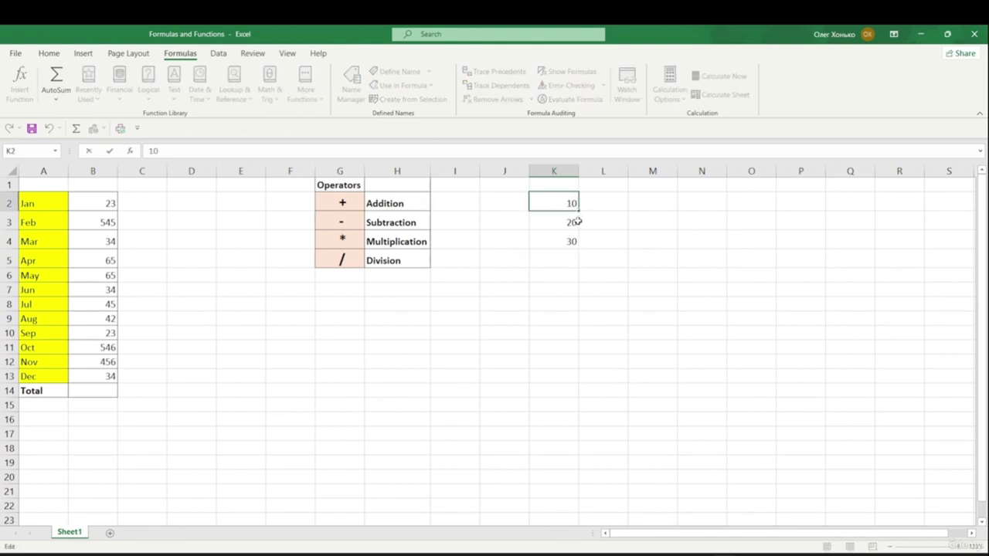
text(52)
text(25)
key(Return)
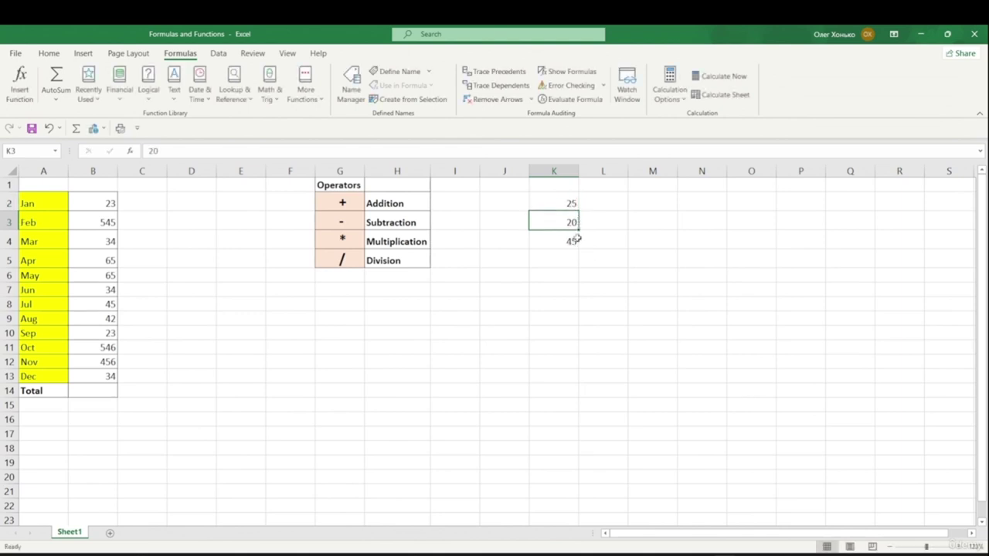
click(571, 242)
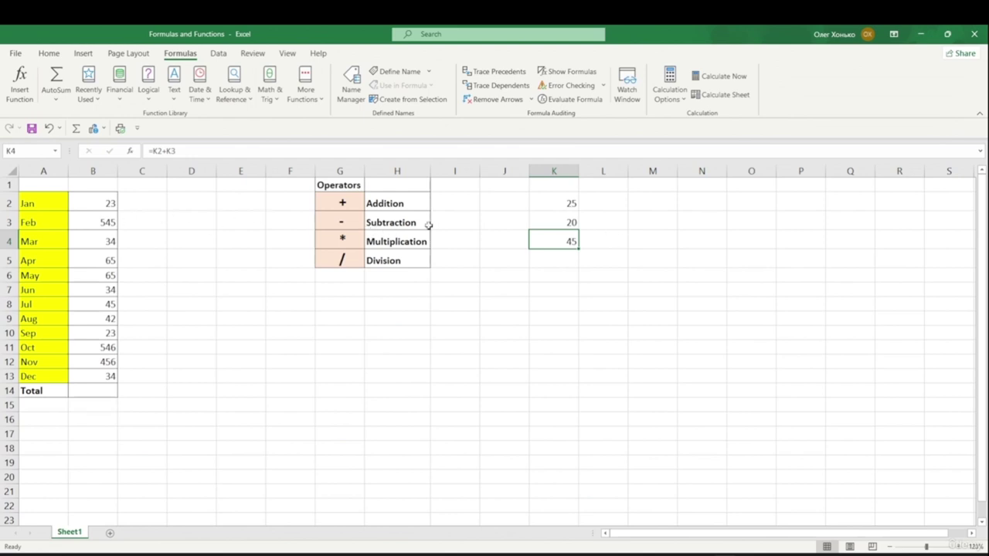
- Change K4's formula to subtract K3 from K2 (=K2-K3)
click(168, 151)
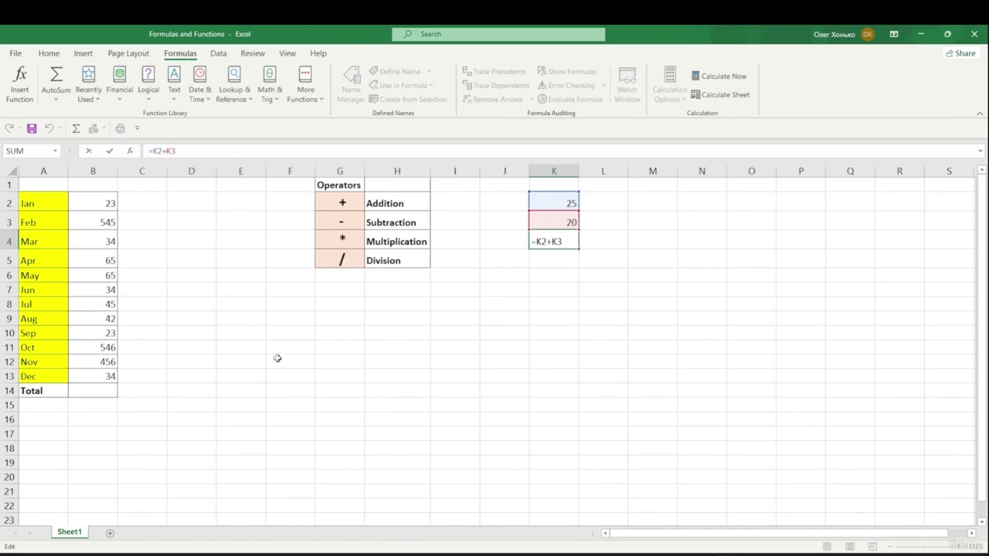
key(BackSpace)
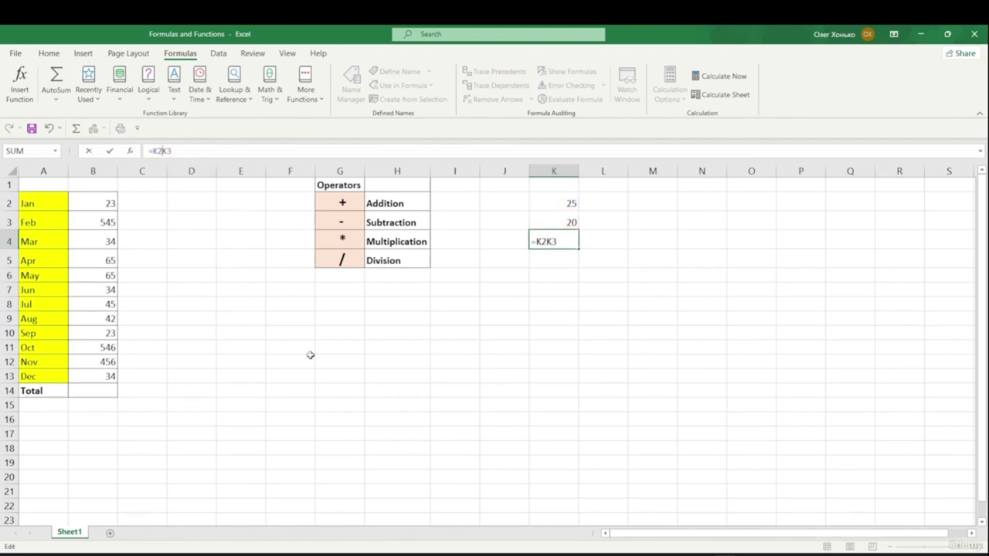
text(-)
key(Return)
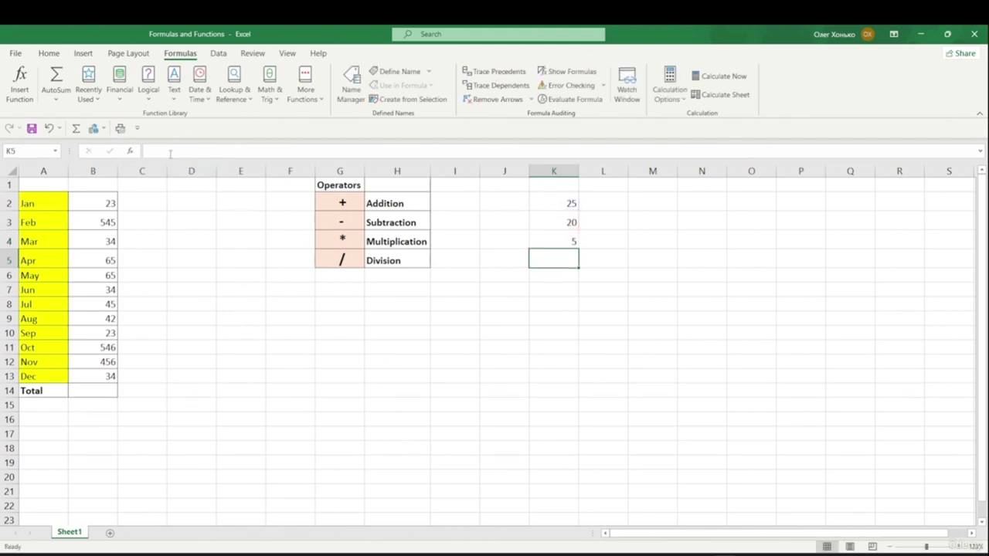
- Change K4's formula to multiply K2 by K3, giving 500
click(568, 244)
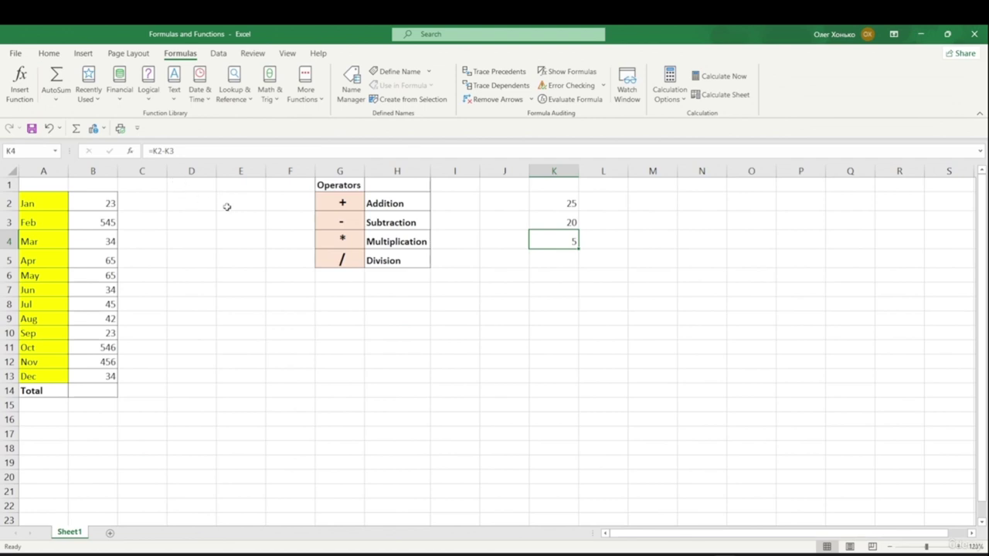
click(166, 150)
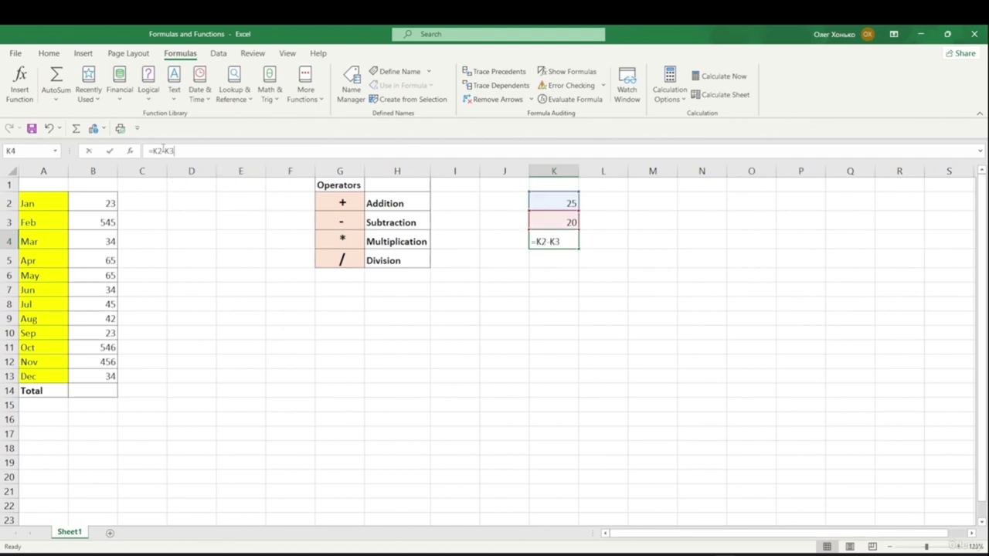
key(BackSpace)
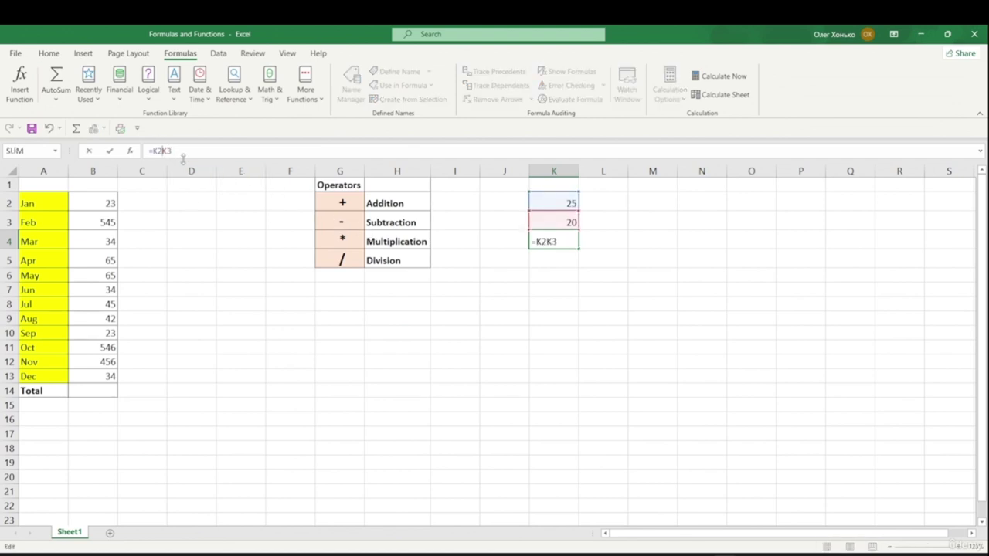
text(*)
key(Return)
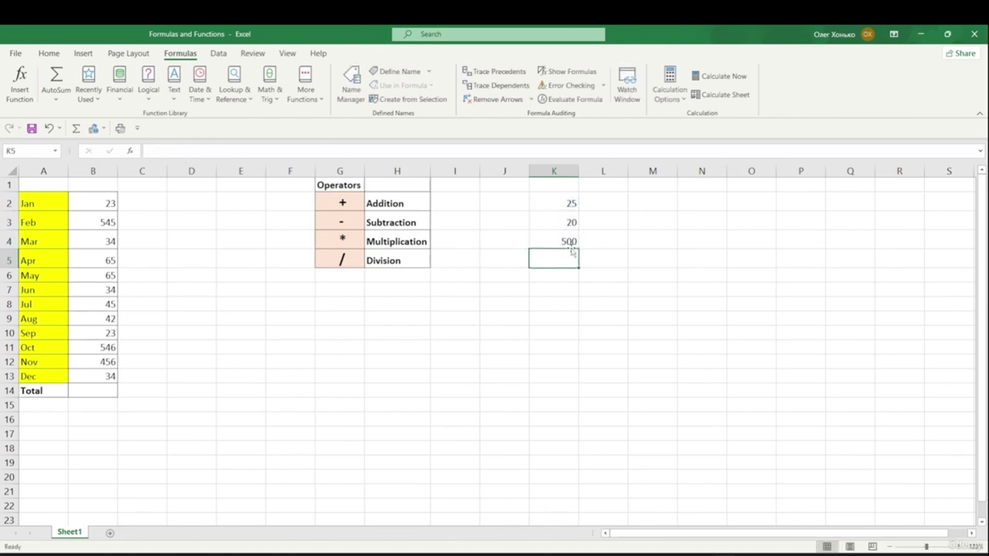
- Change K4's formula to divide K2 by K3, giving 1,25
click(569, 242)
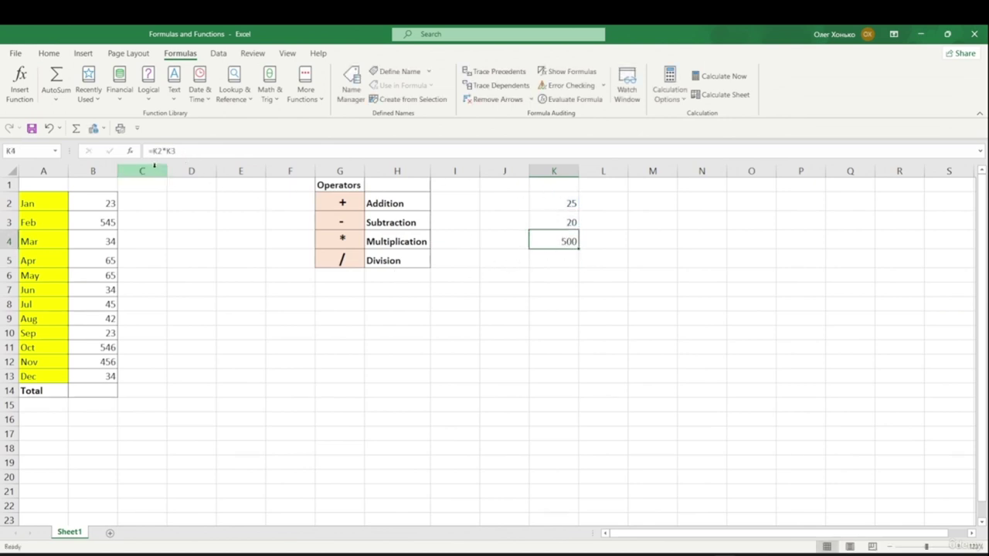
click(167, 152)
key(BackSpace)
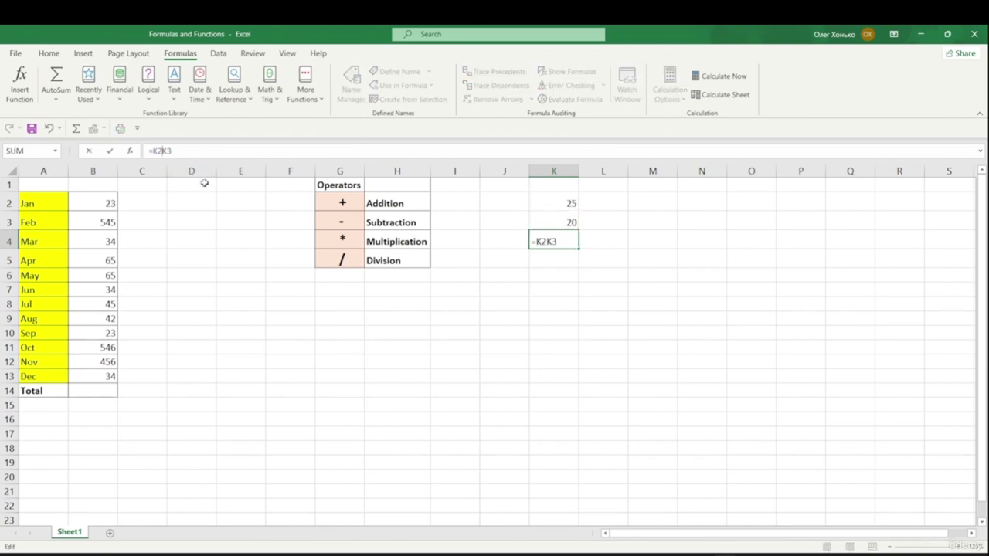
text(/)
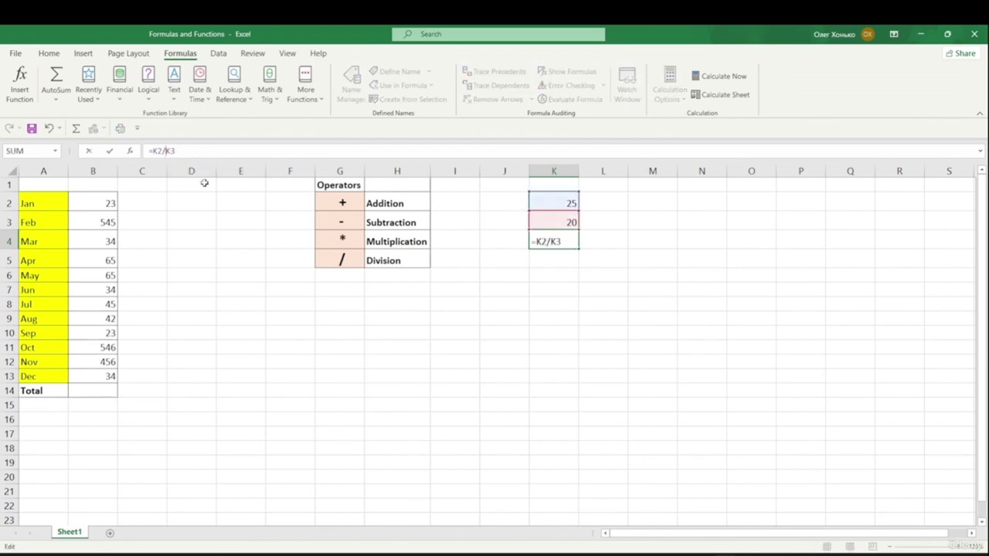
key(Return)
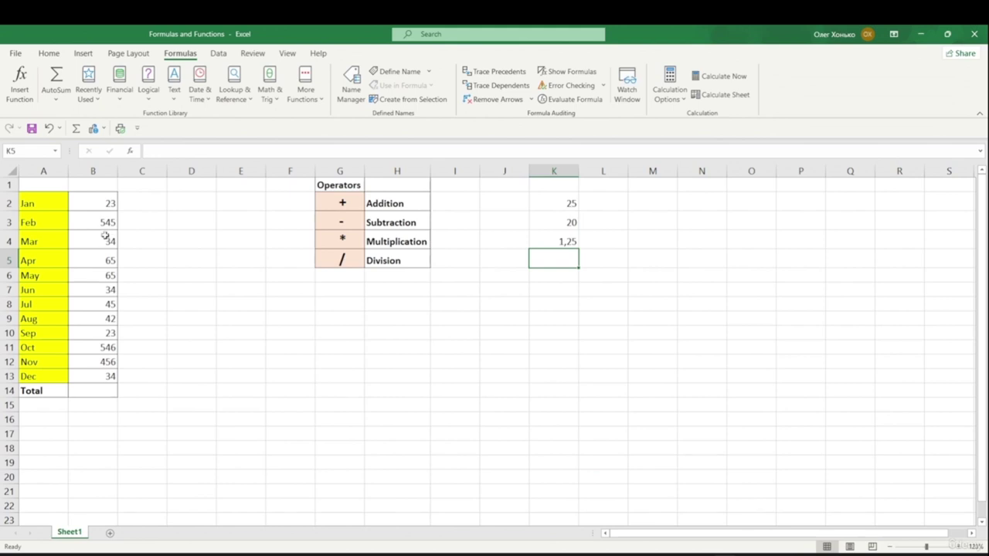
click(106, 205)
click(87, 390)
text(=)
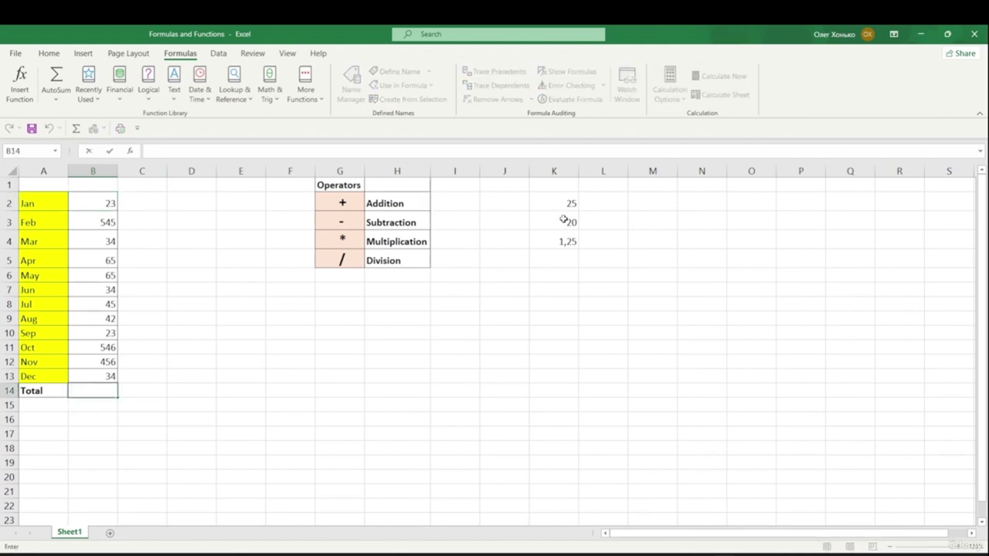
text(=)
click(102, 202)
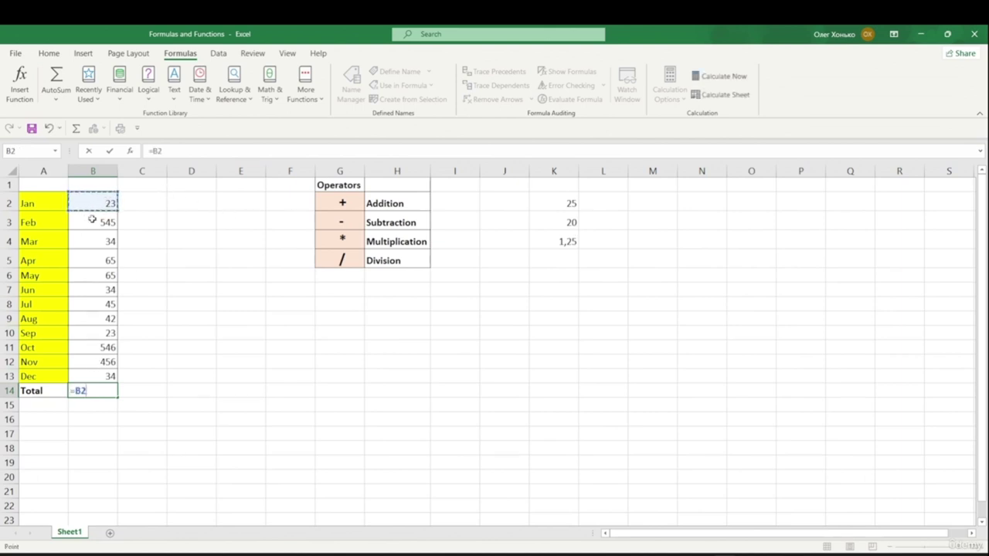
text(+)
click(95, 235)
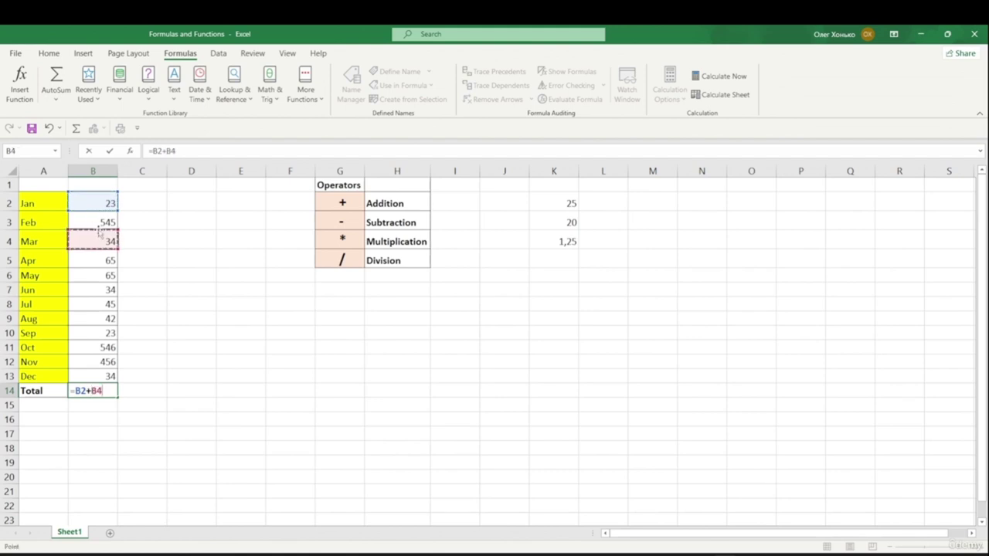
text(+)
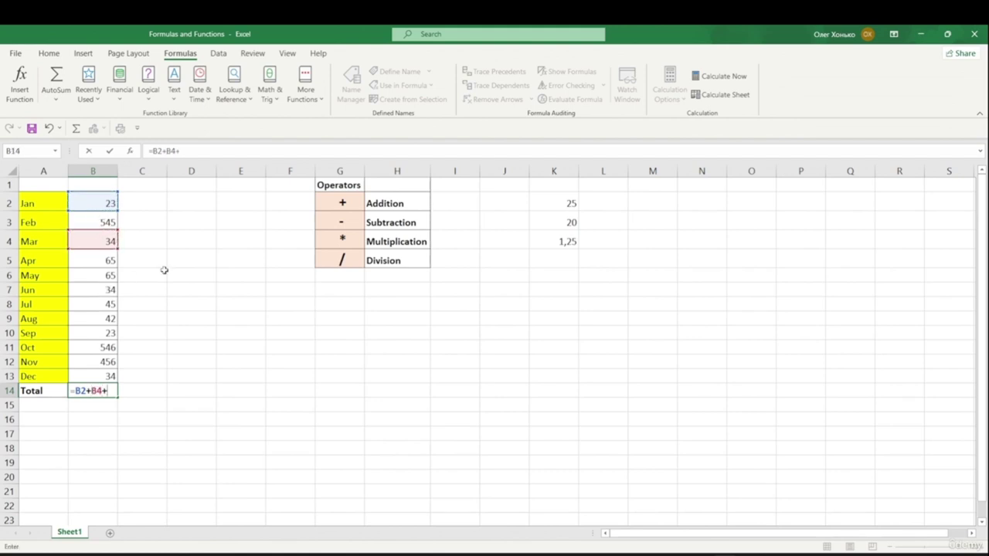
click(113, 217)
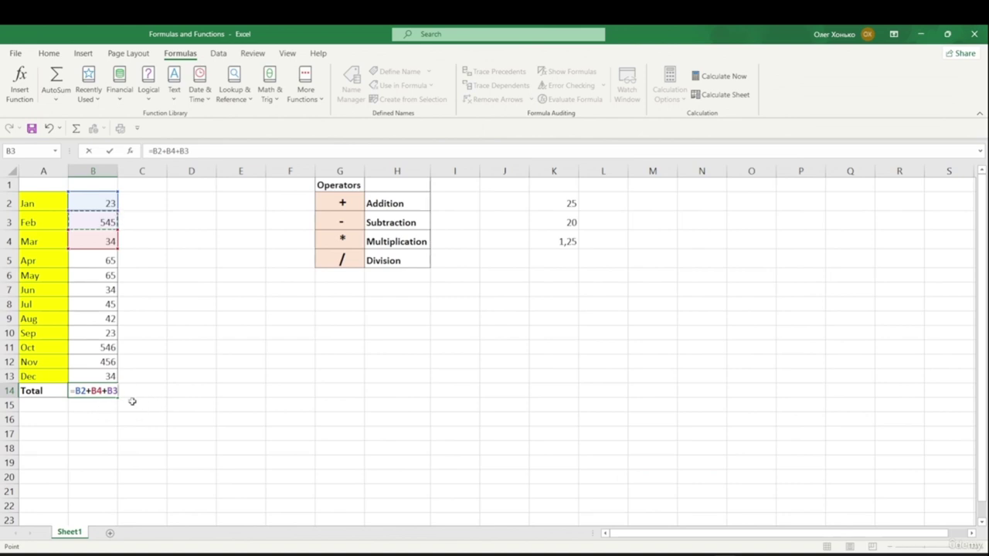
key(BackSpace)
key(BackSpace)
key(BackSpace)
key(BackSpace)
key(BackSpace)
key(BackSpace)
key(BackSpace)
key(BackSpace)
key(BackSpace)
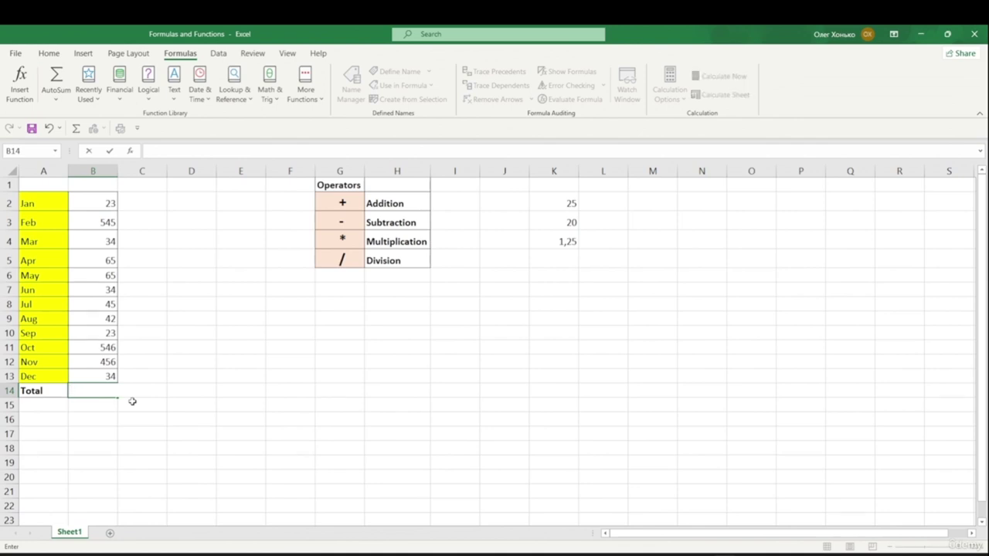
- Enter =SUM(B2:B13) in B14, totalling the twelve monthly values to 1912
text(=sum)
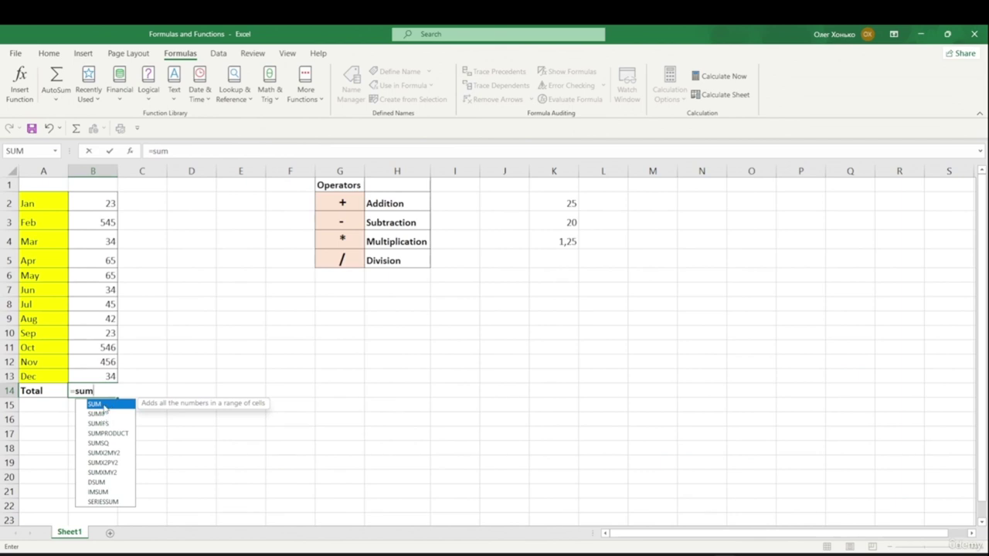
text(()
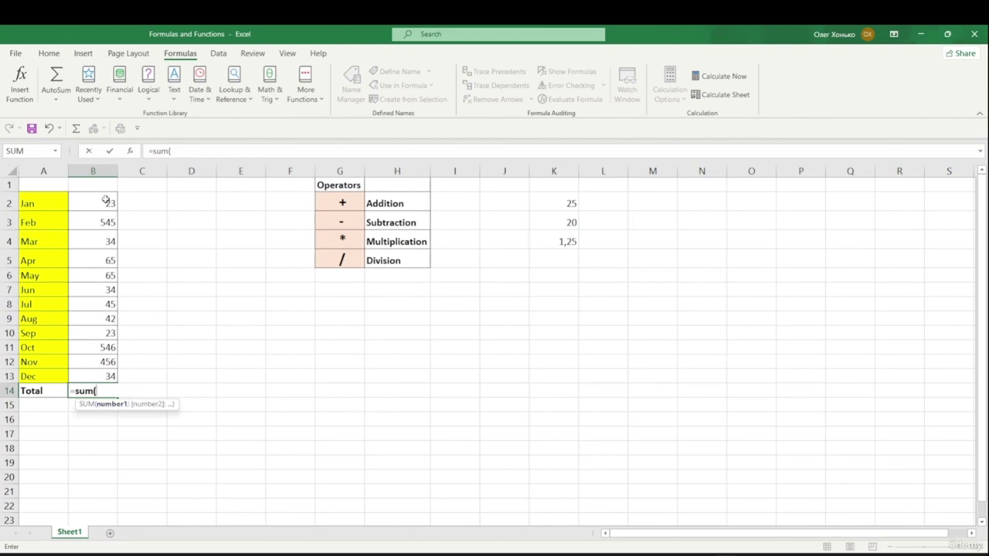
drag(106, 201, 109, 223)
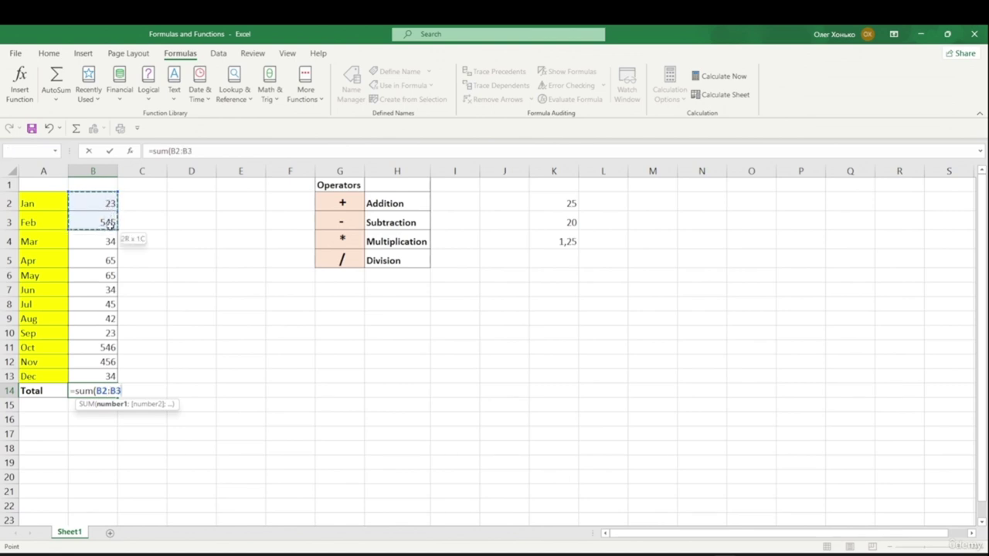
drag(114, 291, 104, 360)
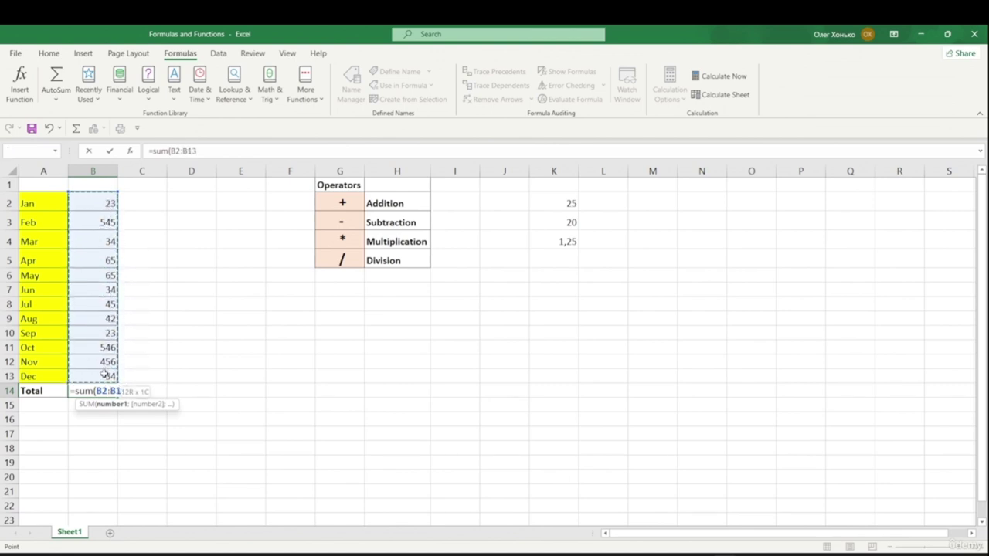
drag(105, 374, 109, 374)
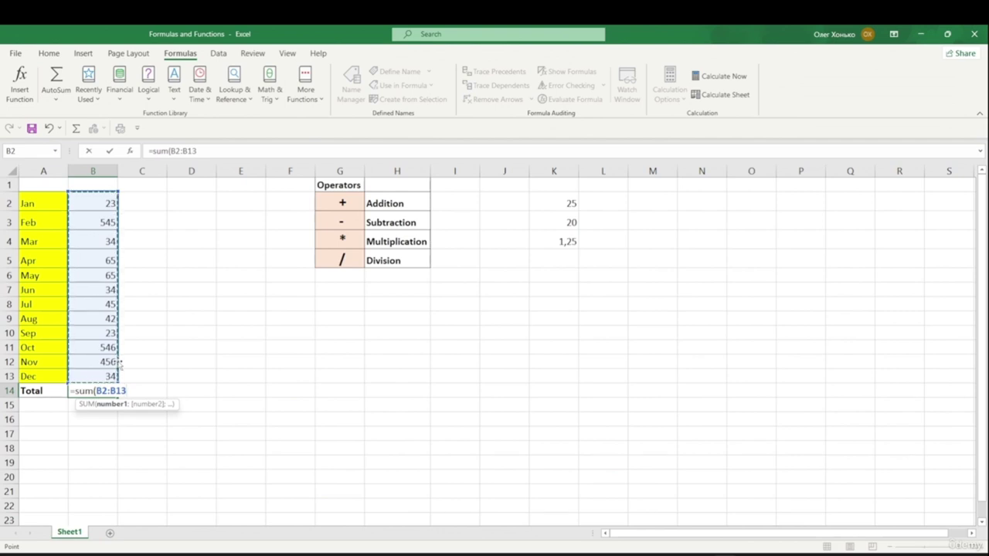
text())
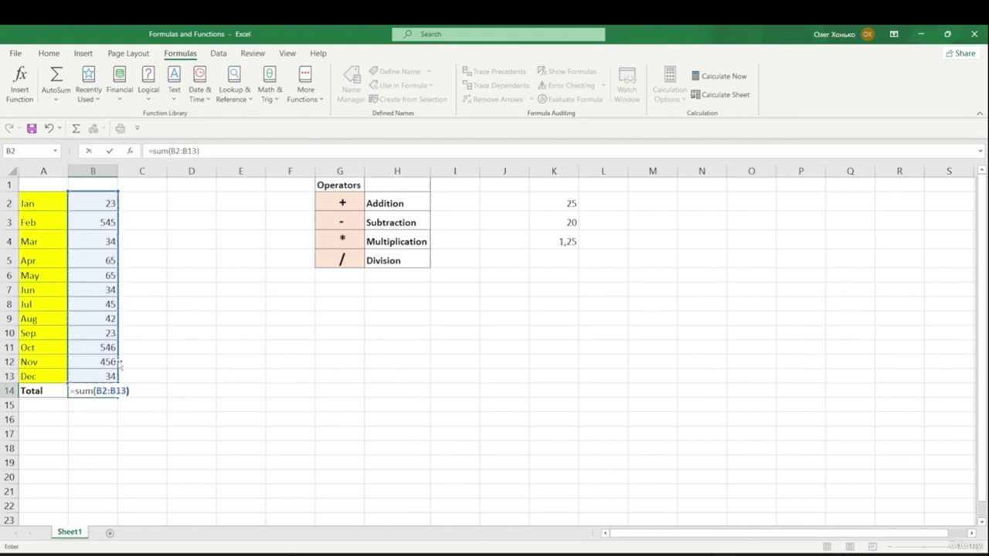
key(Return)
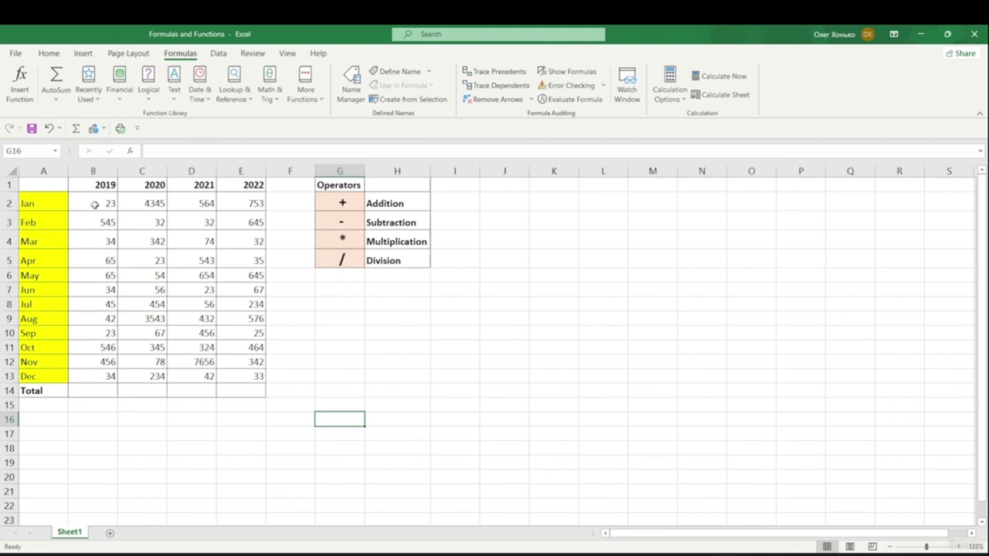
- Enter =Sum(B2:B13) in B14 to get the 2019 total of 1912
click(89, 391)
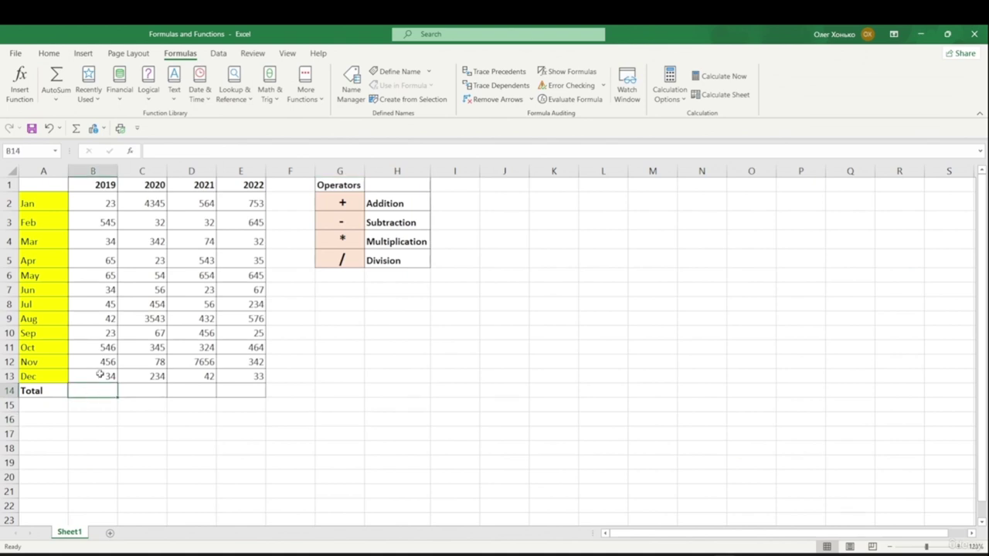
double_click(93, 390)
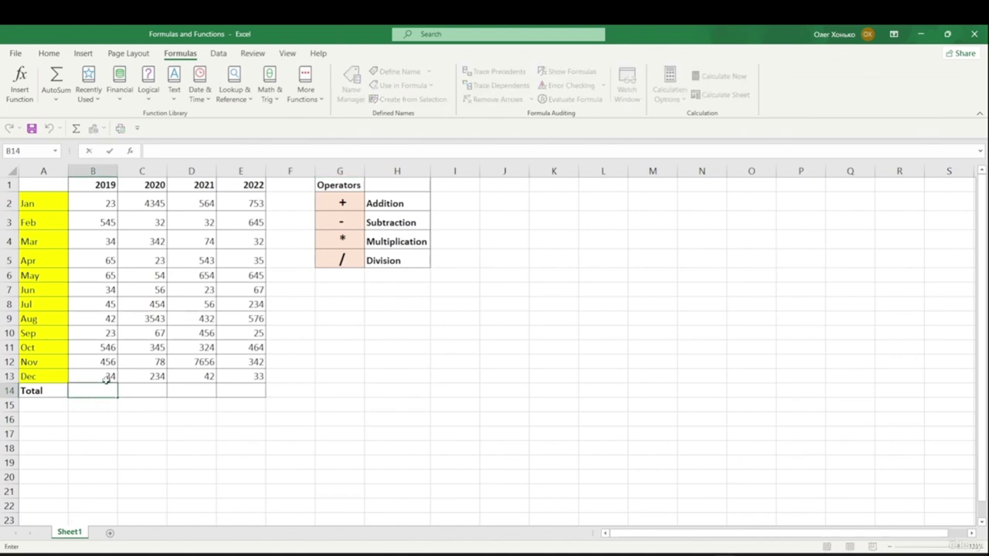
text(=Su)
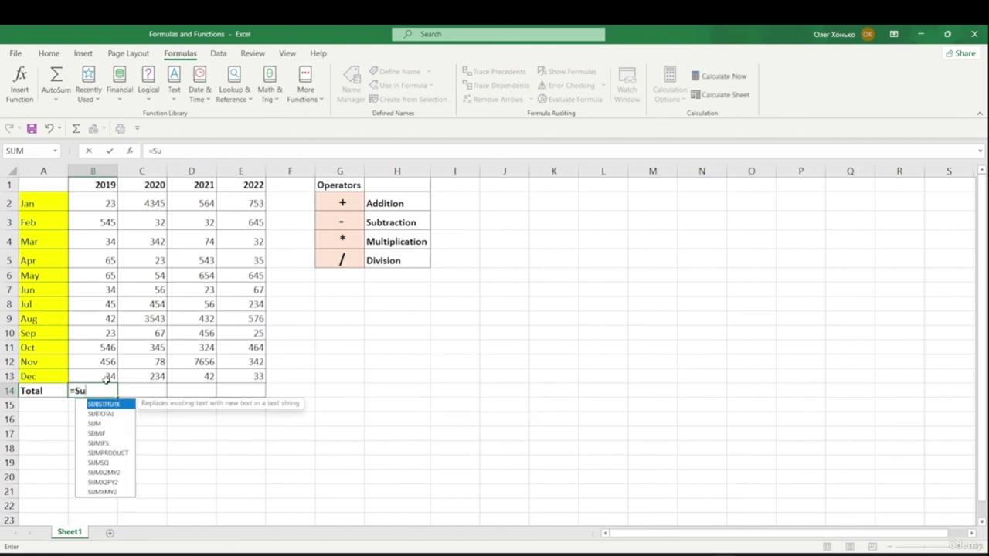
text(m()
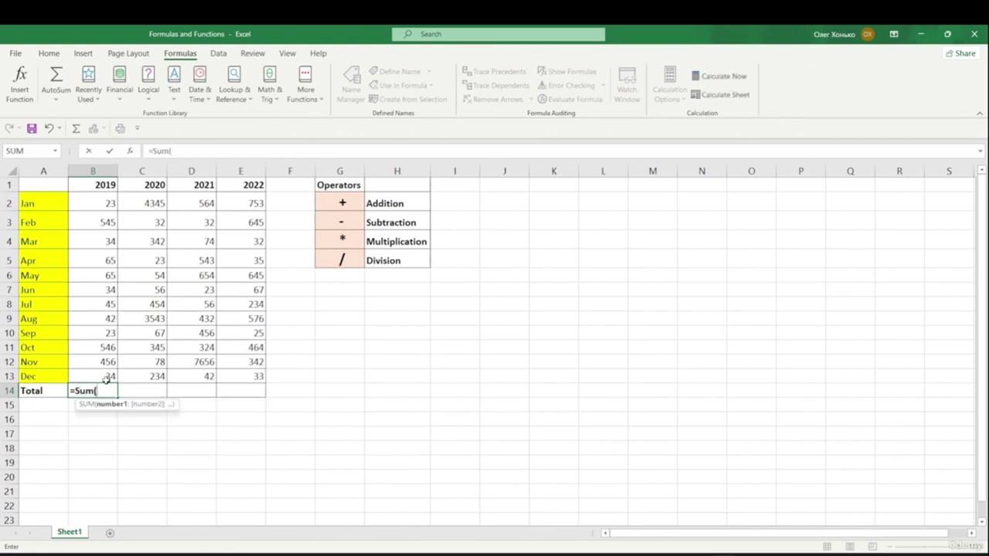
drag(103, 199, 111, 375)
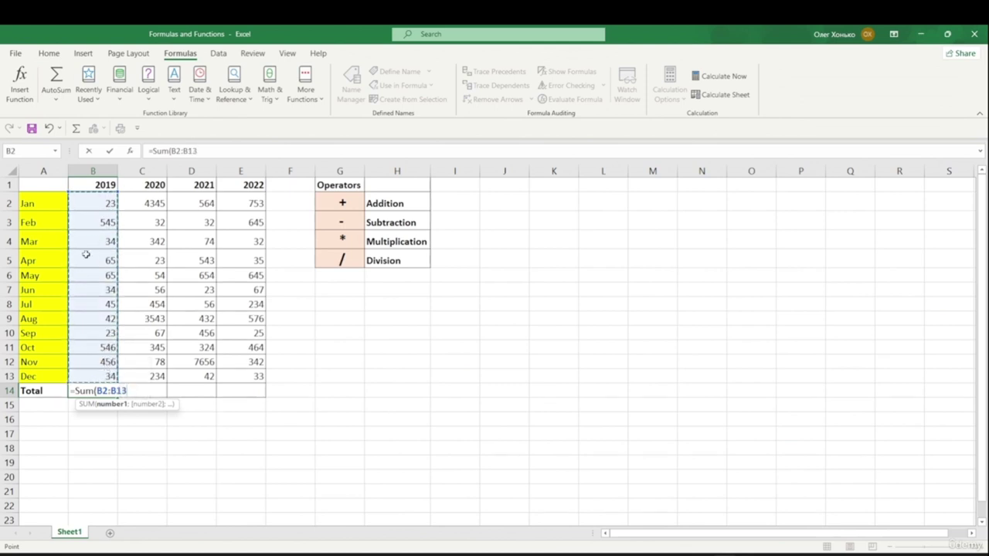
text())
key(Return)
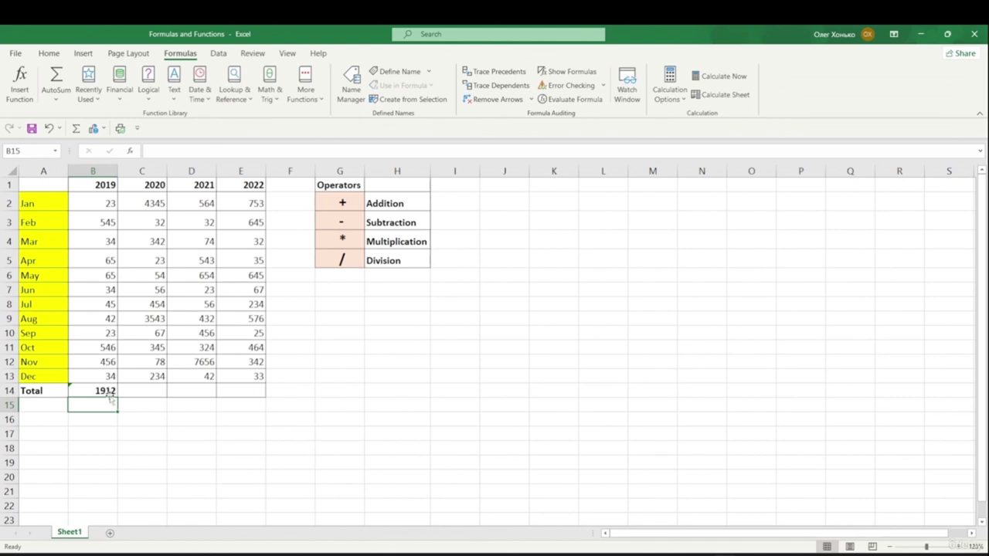
click(144, 389)
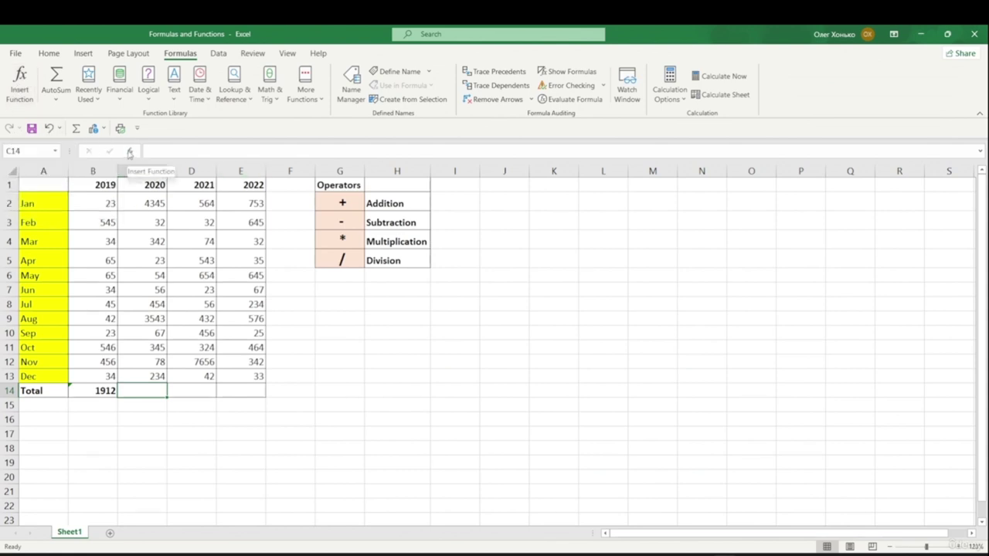
- Open Insert Function for C14 and set the category to All
click(130, 152)
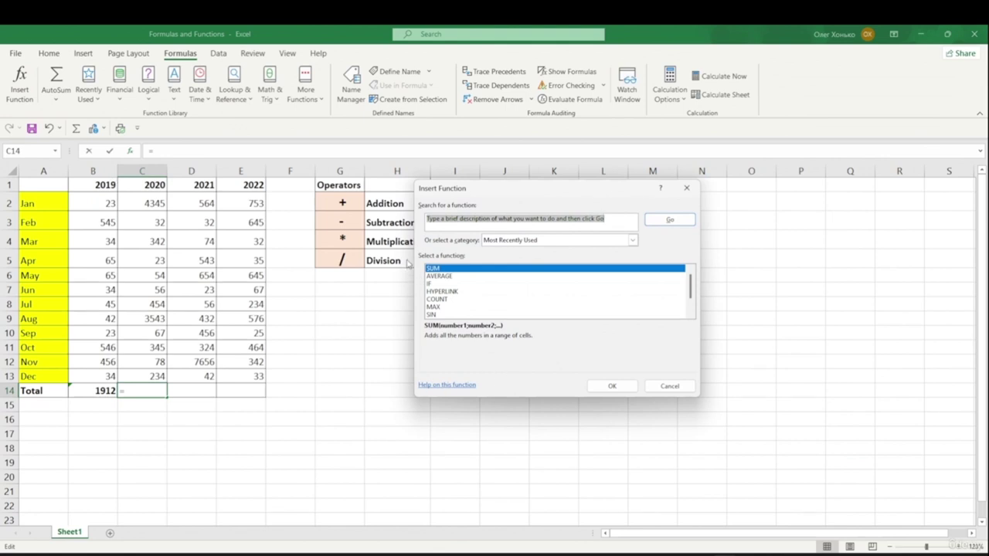
drag(479, 188, 377, 164)
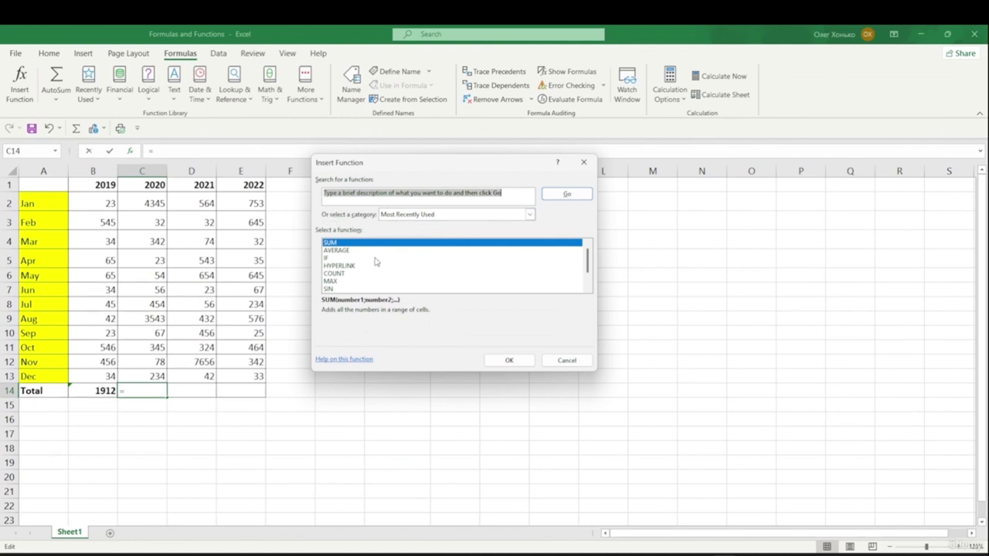
scroll(376, 262, down, 1)
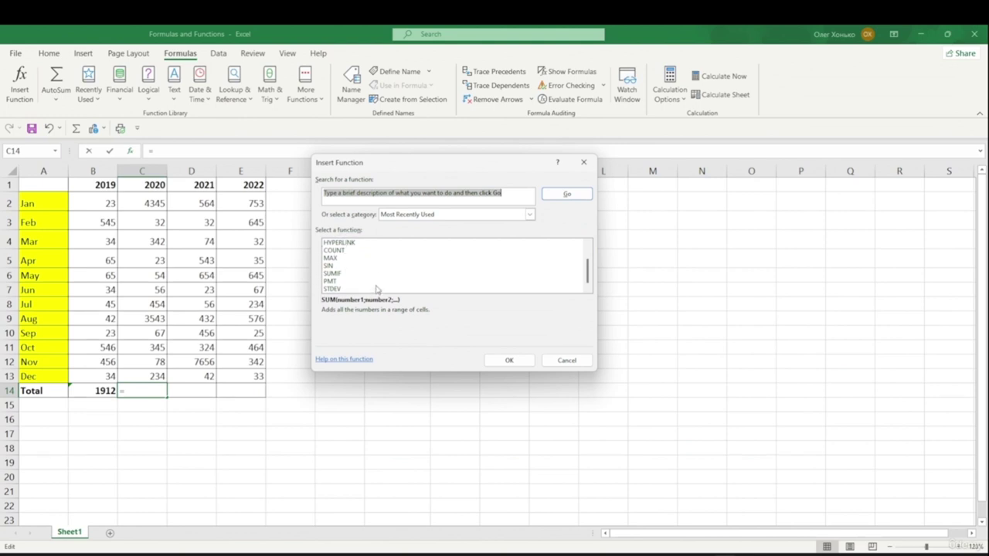
scroll(376, 288, up, 1)
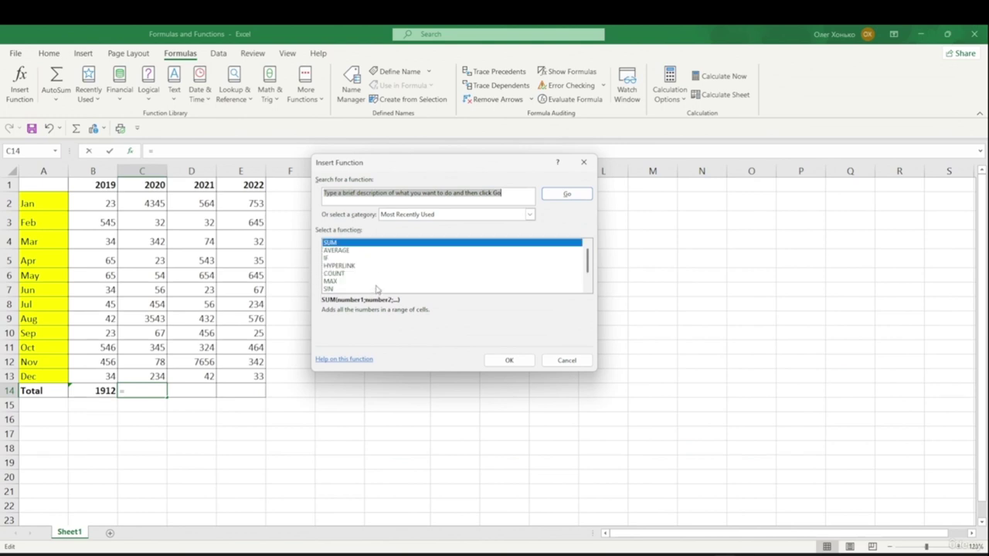
click(531, 214)
click(396, 230)
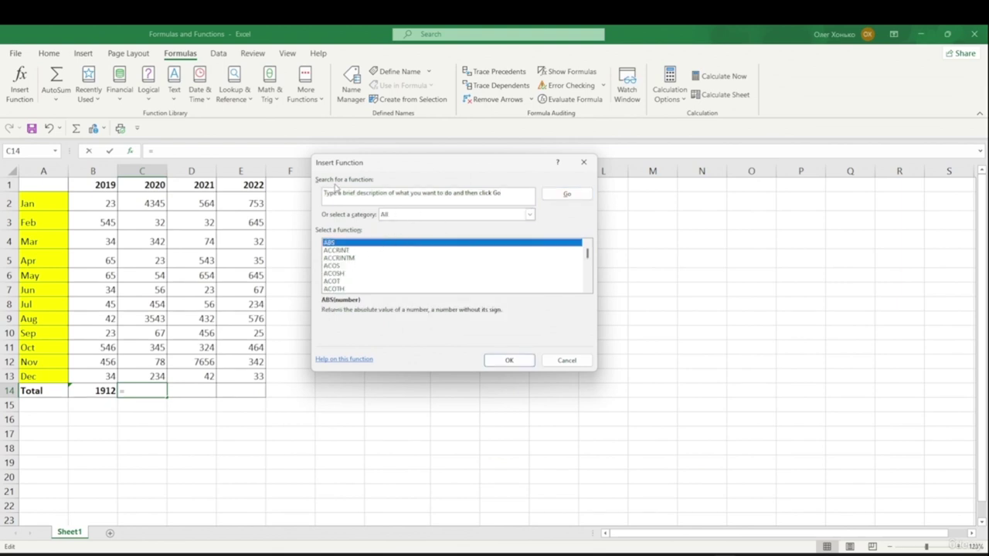
- Search functions for 'add' and select SUM from the results
drag(516, 196, 324, 197)
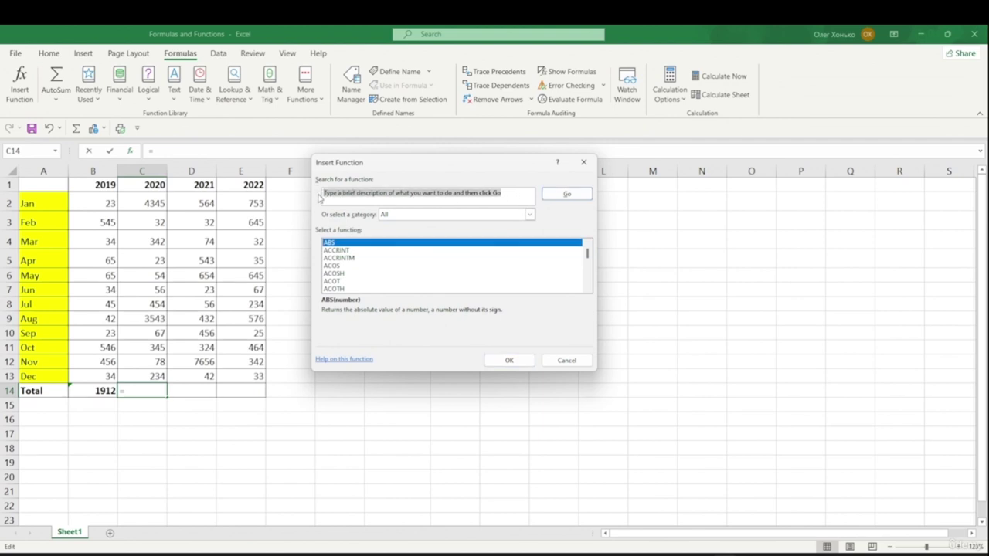
text(add numbers)
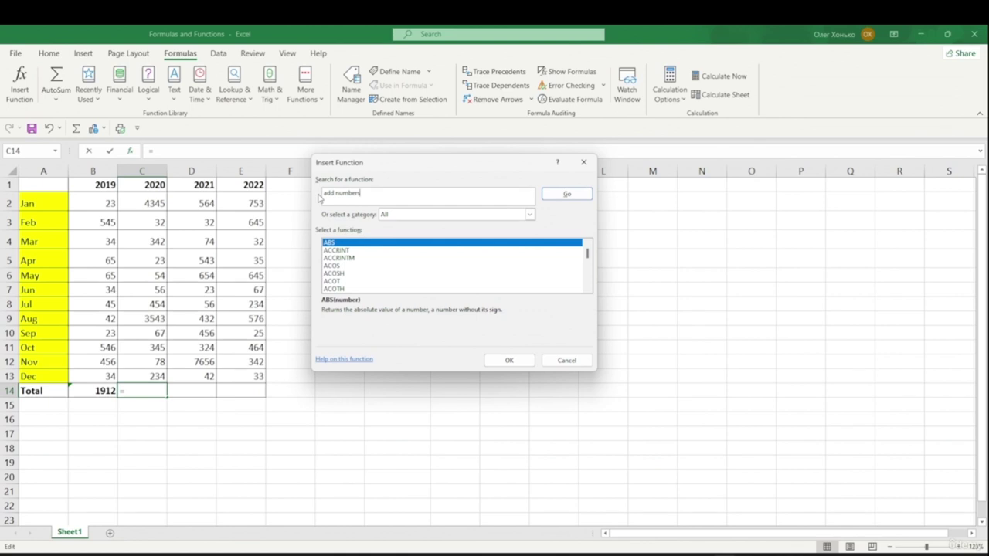
click(550, 194)
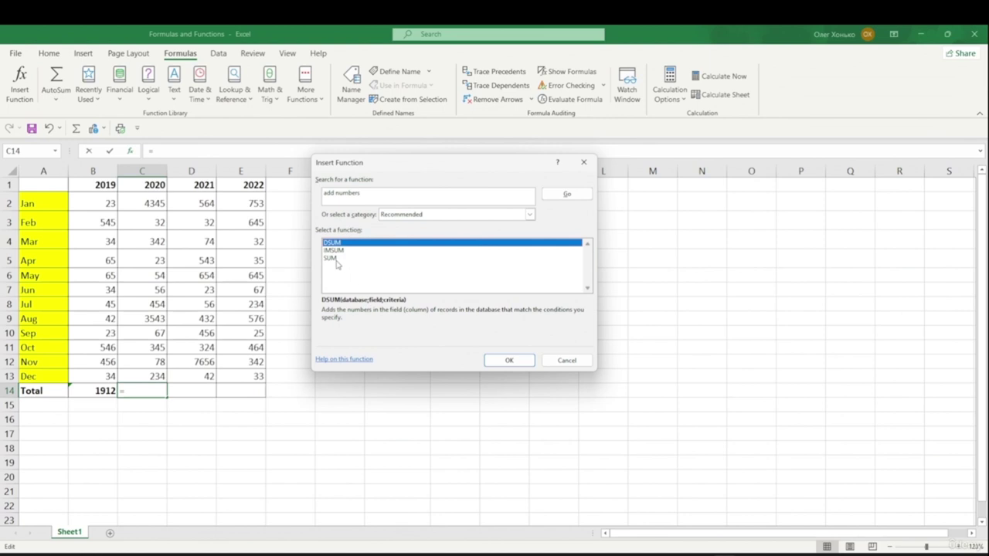
click(337, 259)
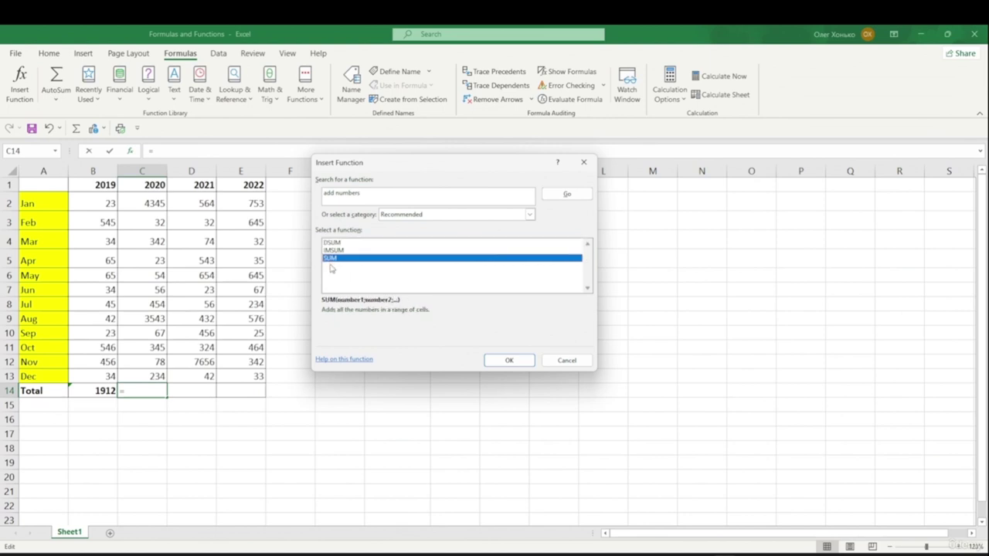
- Give C14 the formula =SUM(C2:C13), showing the 2020 total of 9573
click(507, 362)
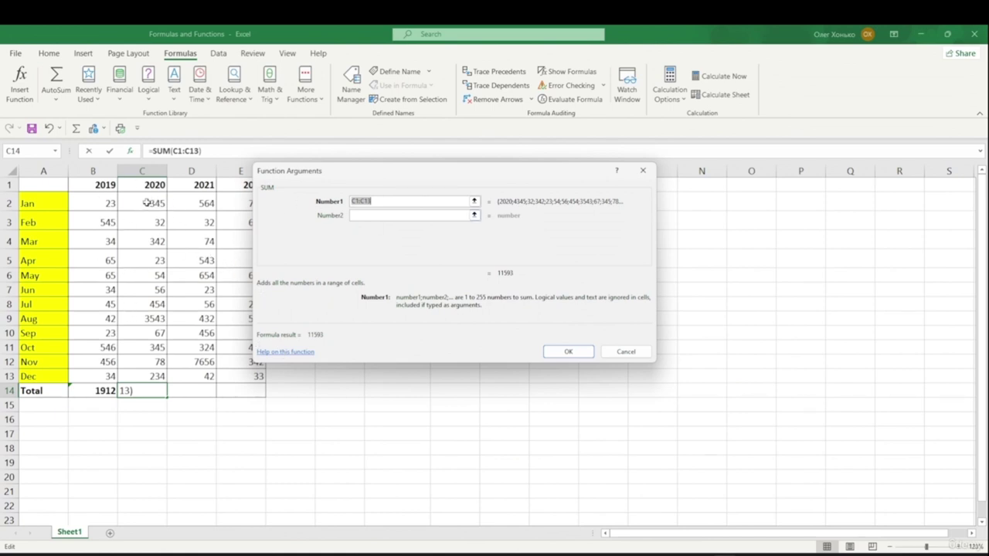
drag(144, 202, 139, 375)
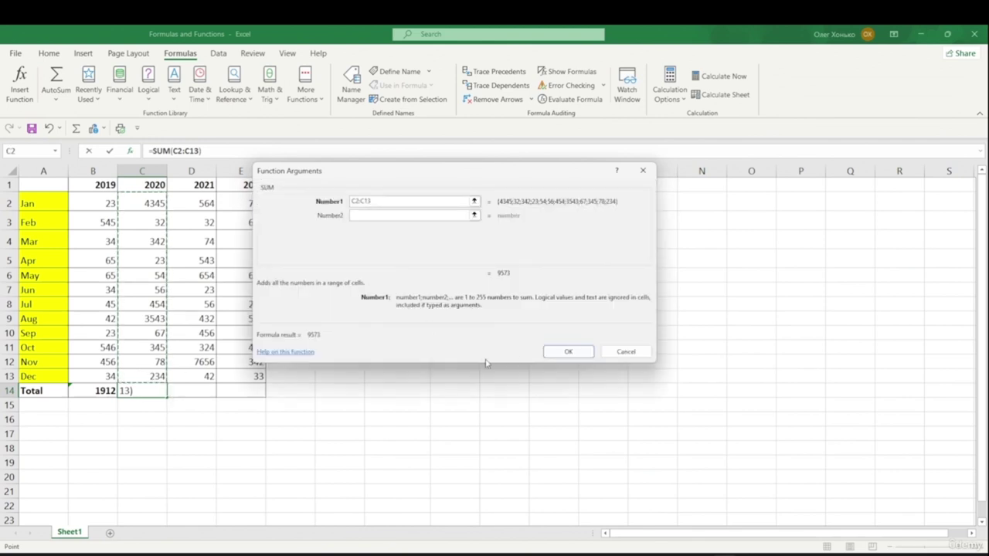
click(571, 357)
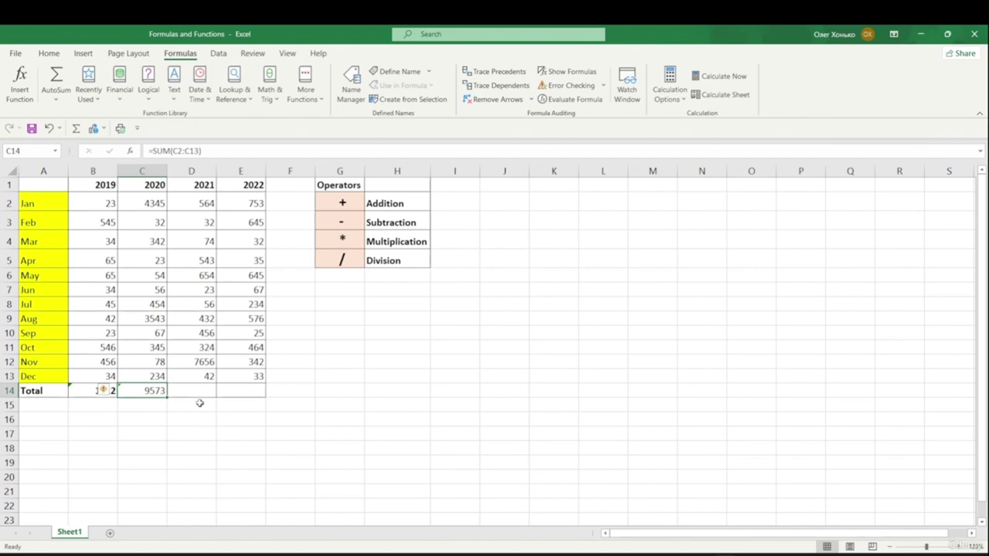
key(Right)
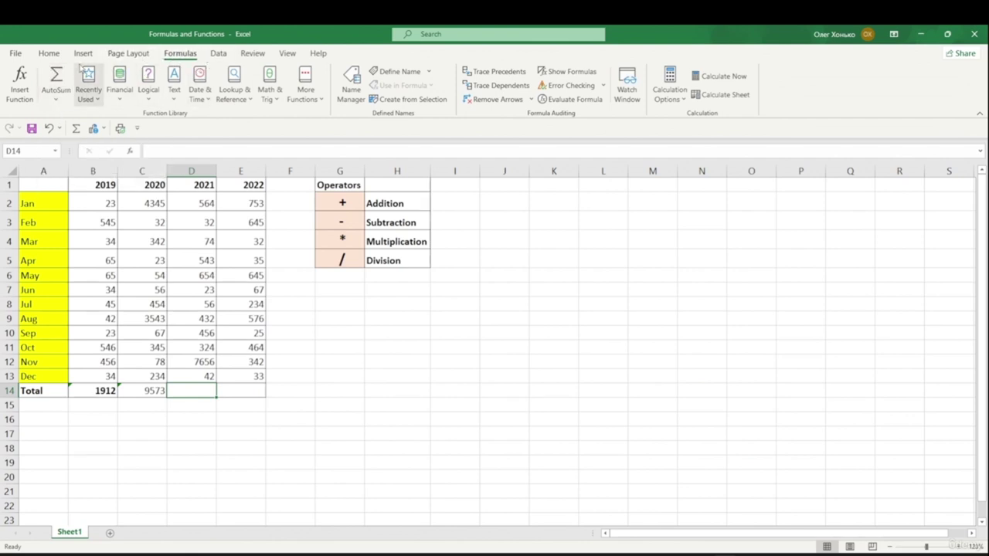
- AutoSum D2:D13 into D14 for the 2021 total of 10856
click(58, 103)
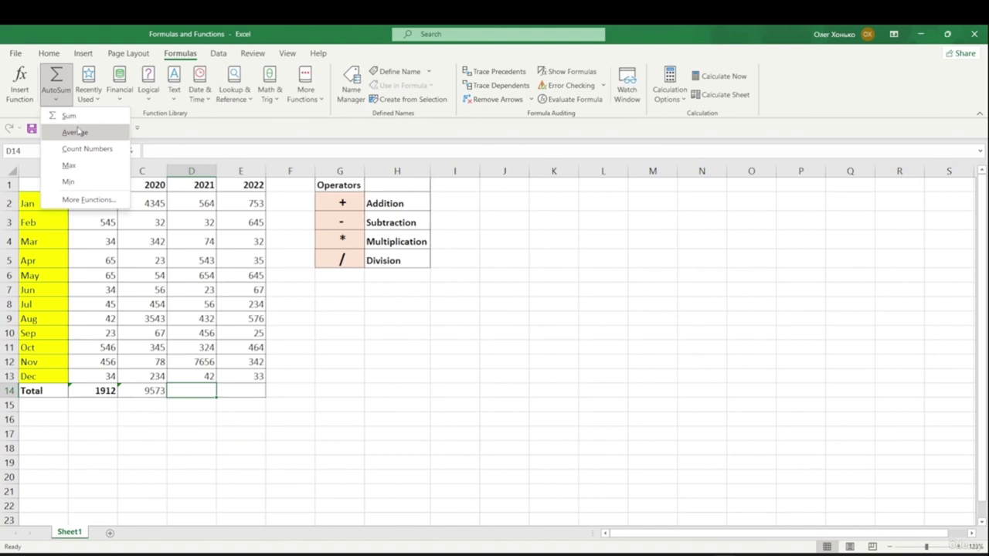
click(92, 32)
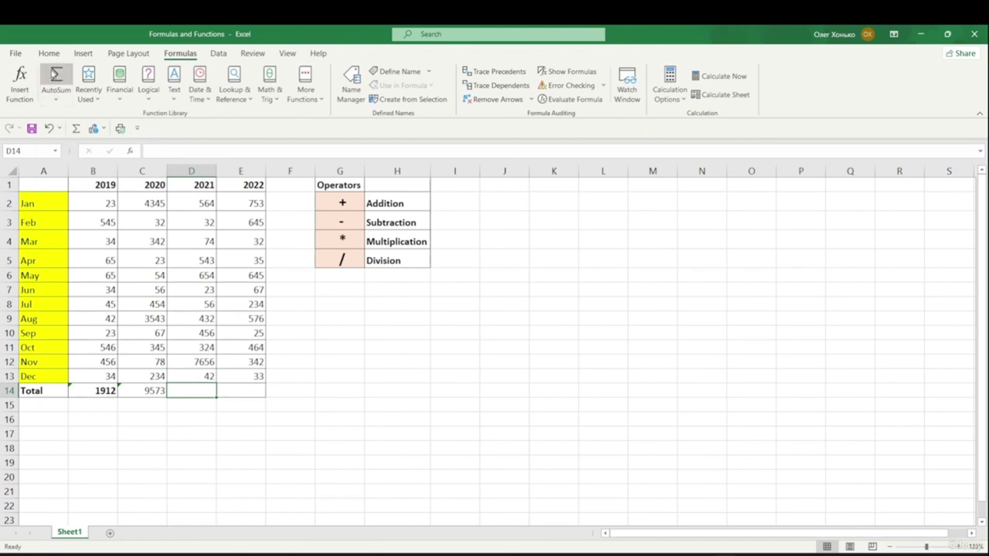
click(54, 72)
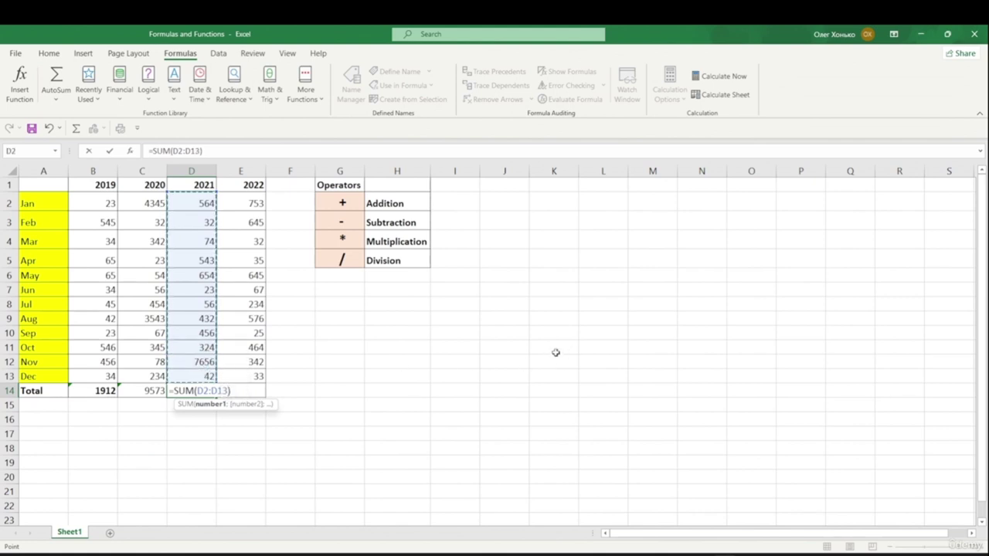
key(Return)
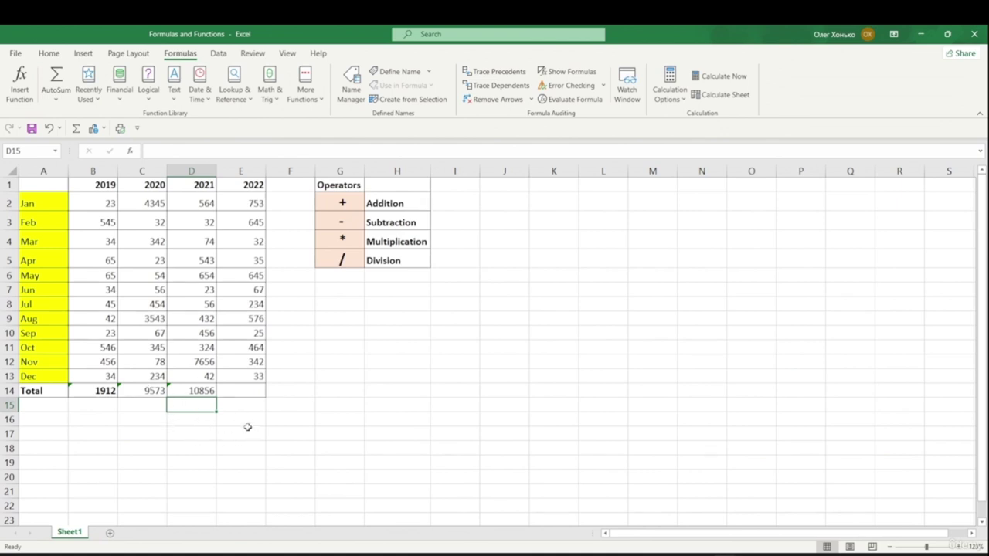
click(249, 210)
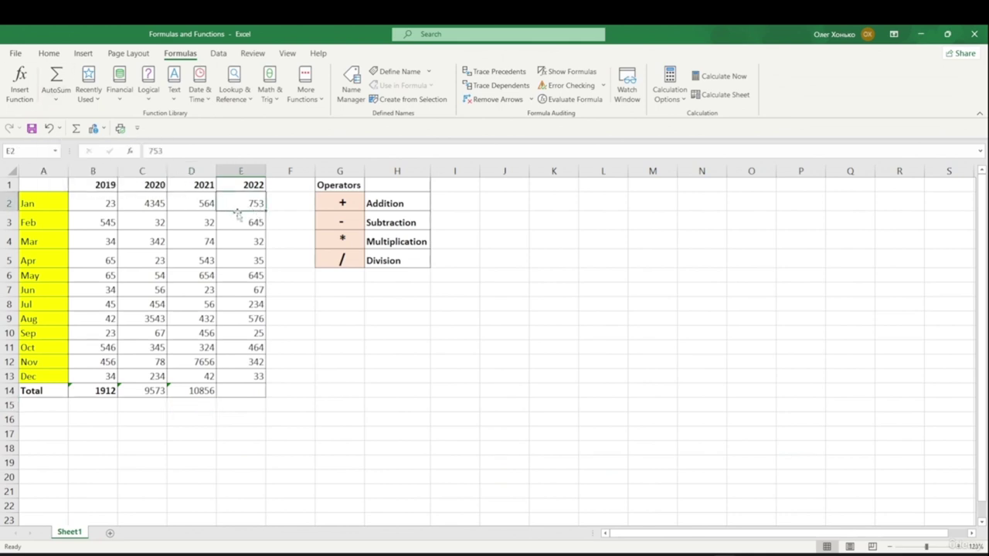
- AutoSum E2:E13 into E14 with Alt, M, U, S, giving the 2022 total 3851
click(244, 391)
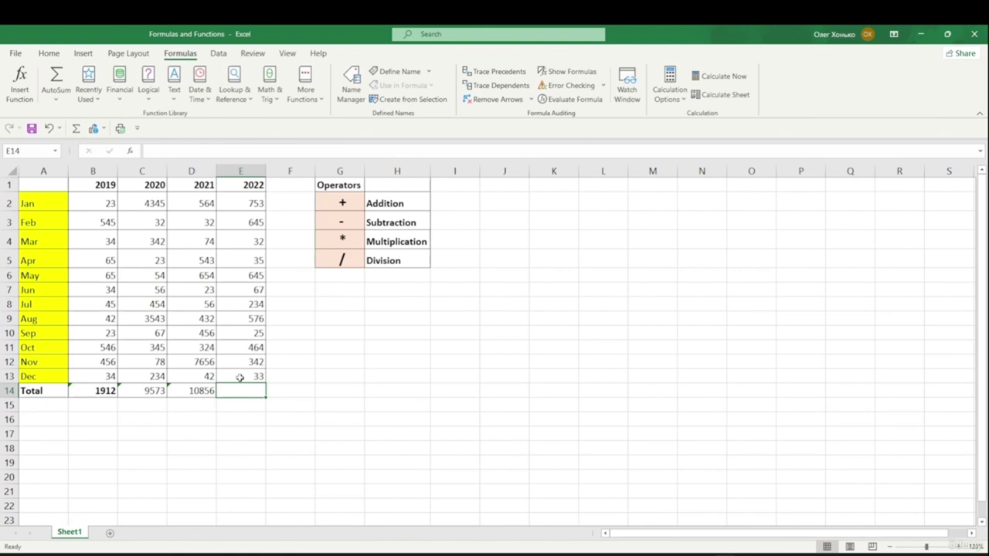
key(alt)
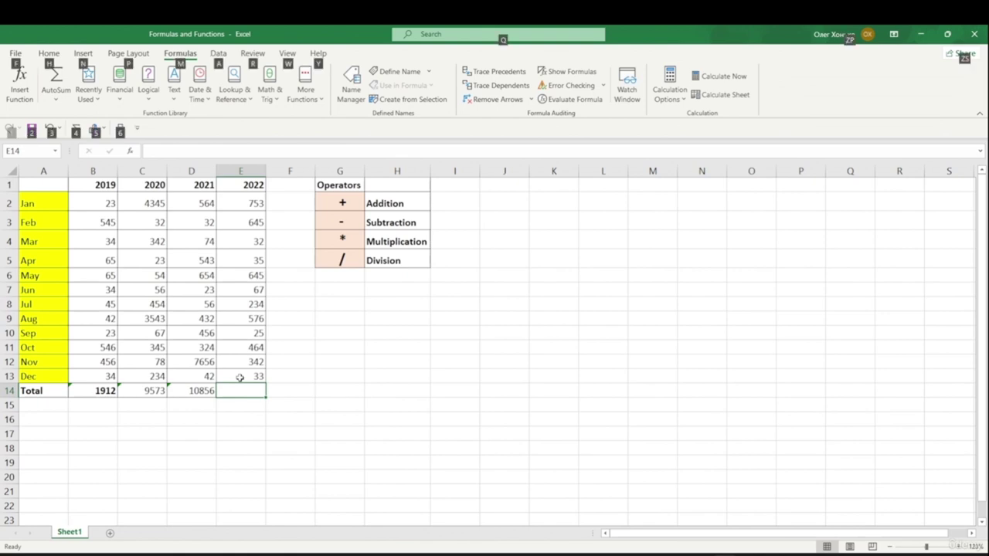
key(m)
key(u)
key(s)
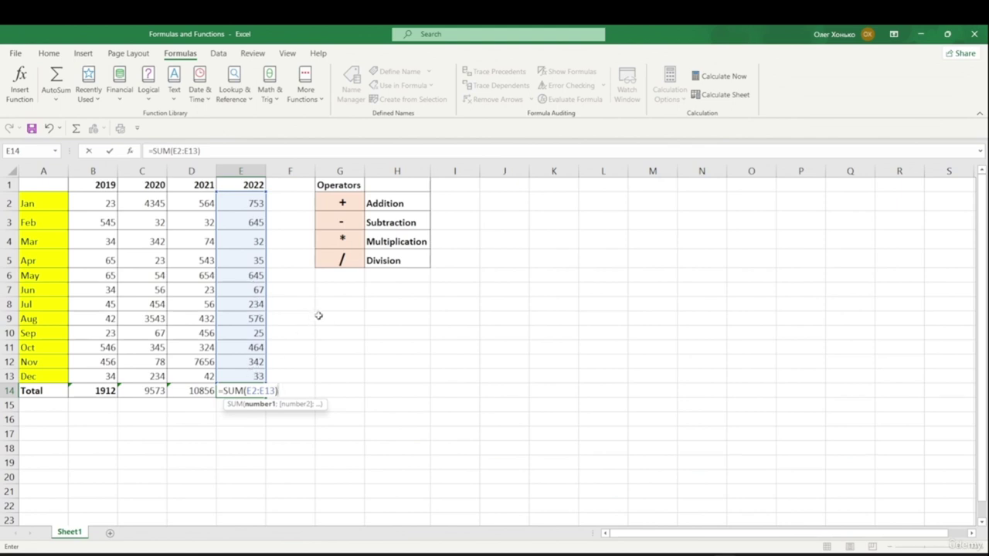
key(Return)
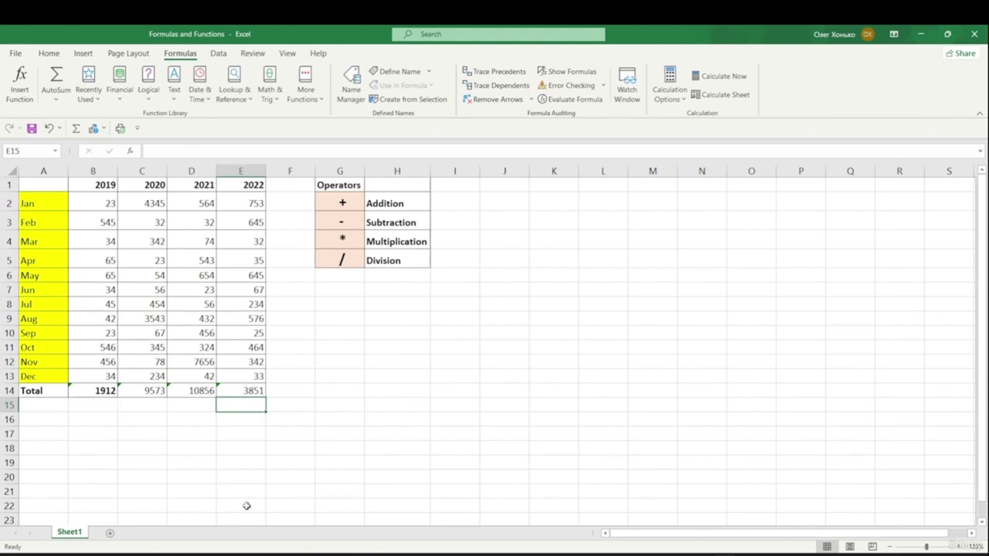
click(300, 420)
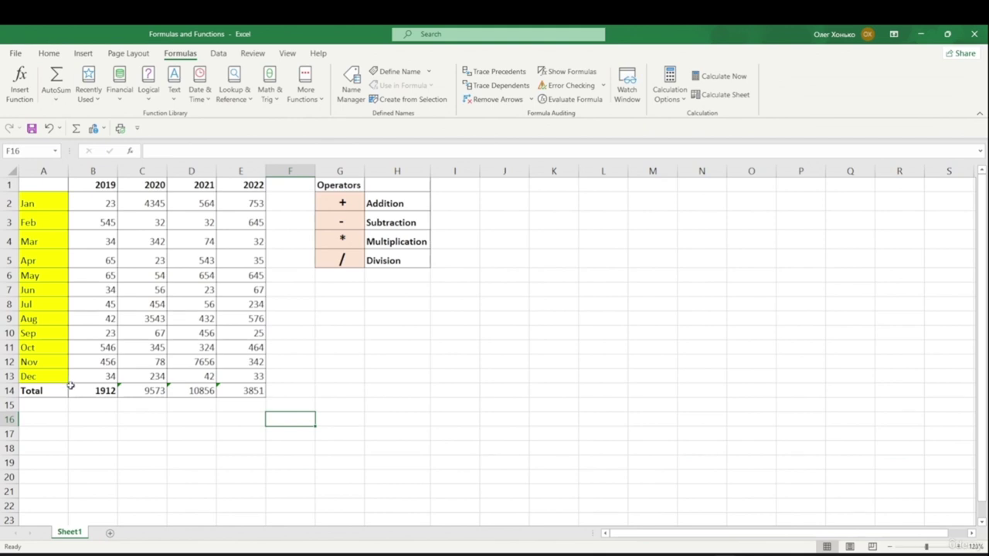
- Show B14's error options, which warn that =SUM(B2:B13) omits adjacent cells
click(71, 387)
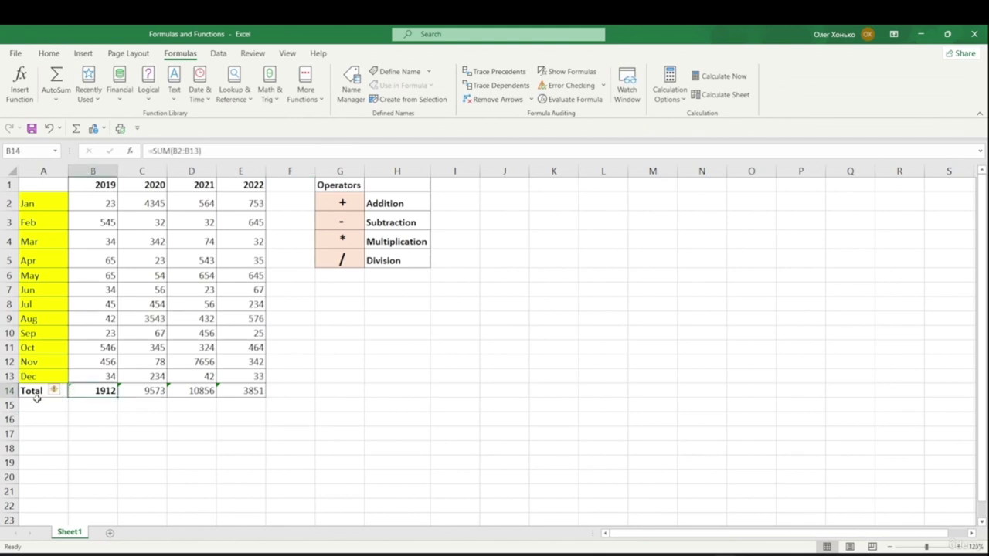
mouse_move(58, 395)
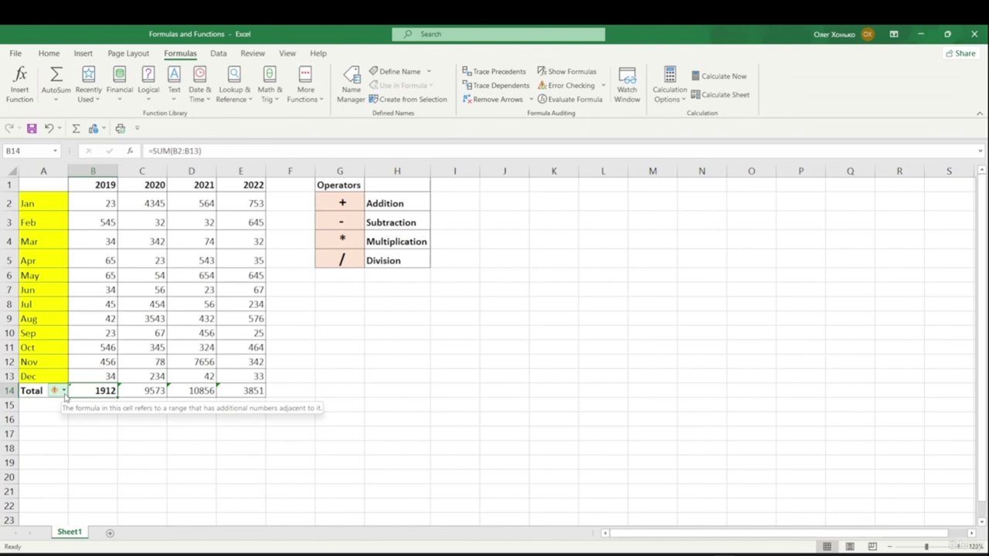
click(65, 392)
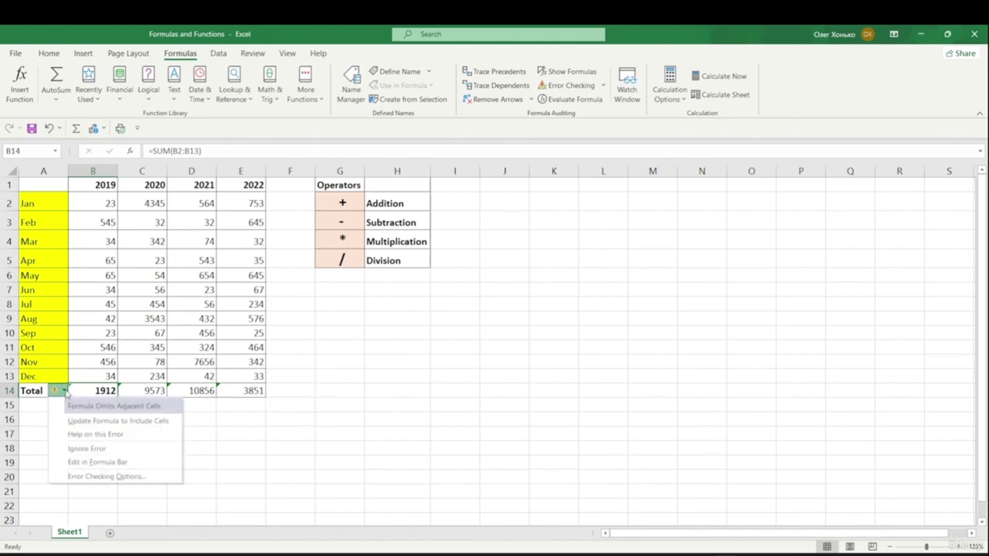
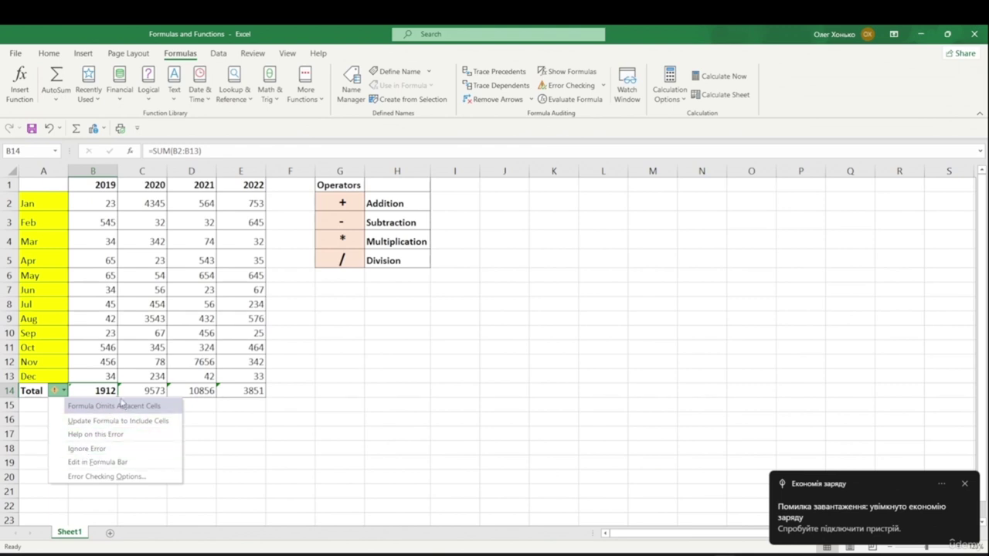
- Set the B14 total's omitted-adjacent-cells warning to Ignore Error
click(101, 454)
click(114, 434)
click(146, 395)
drag(146, 395, 244, 395)
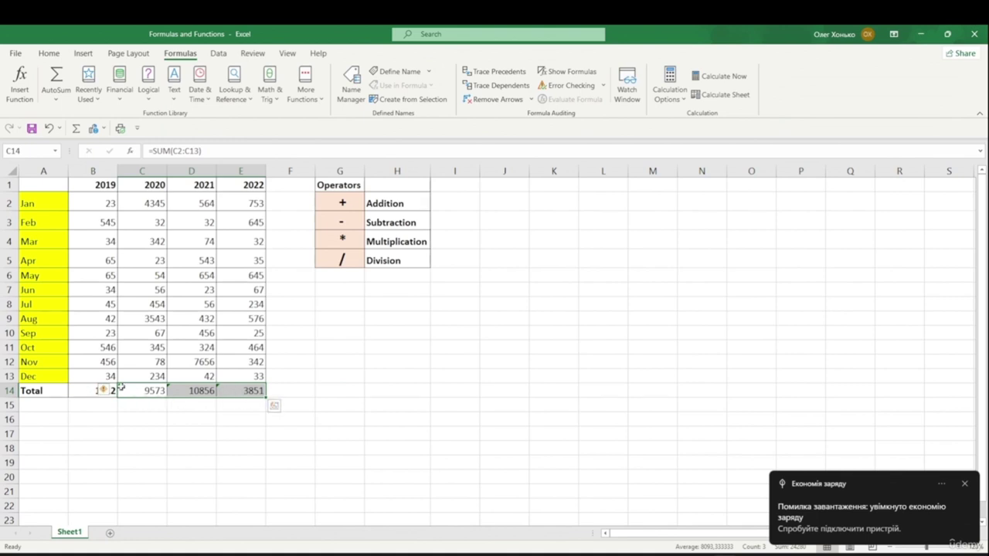
click(113, 390)
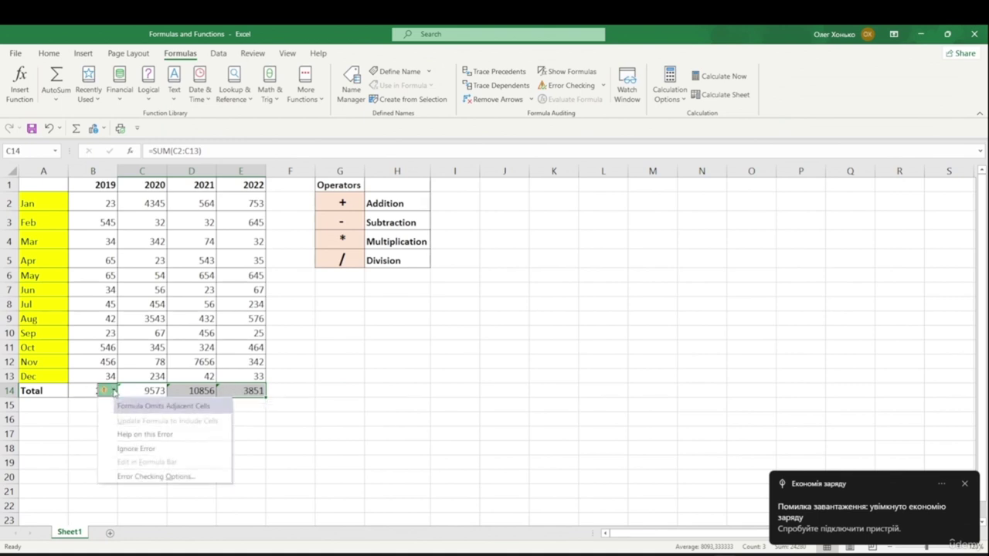
click(130, 448)
click(417, 432)
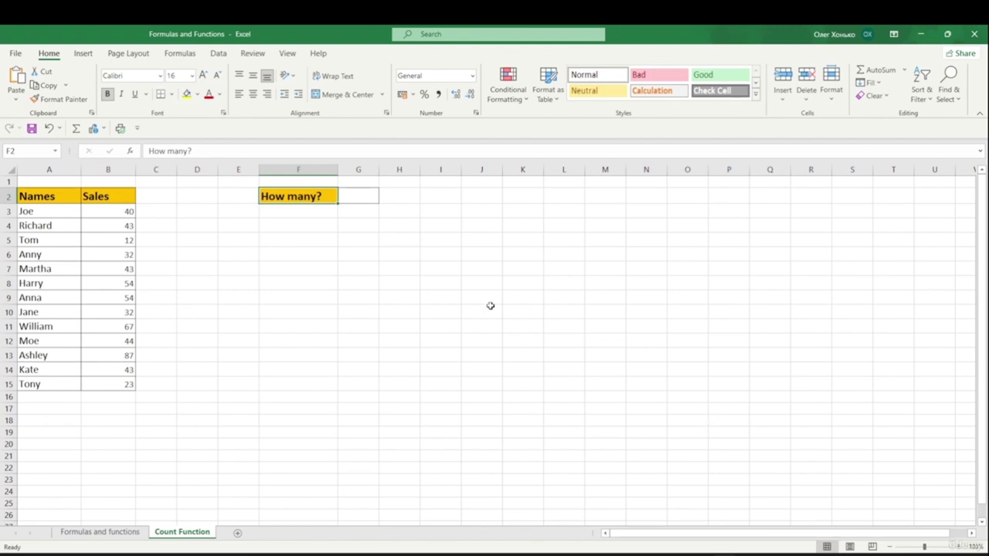
- Enter =COUNT(A3:A15) in G2 beside How many?, which returns 0 for the names
click(364, 323)
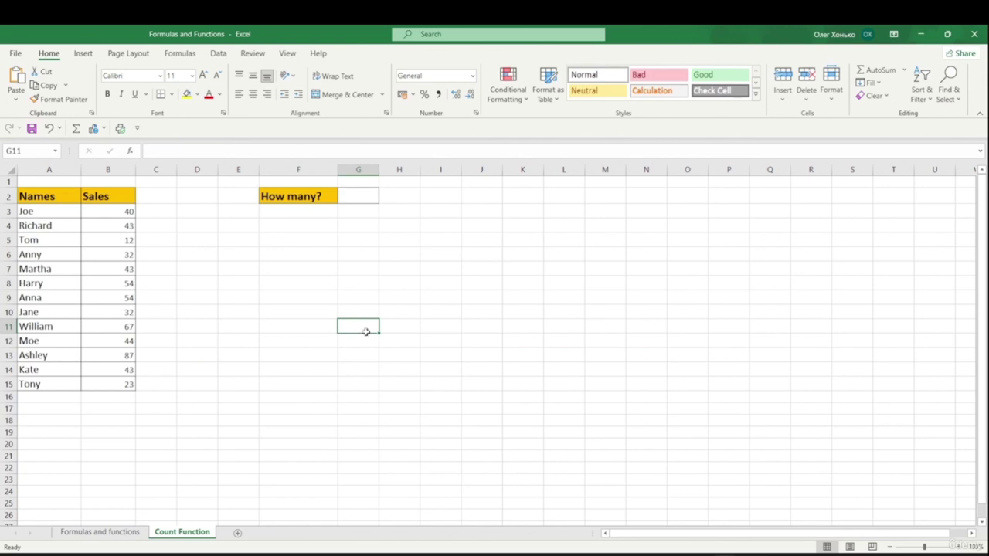
click(364, 207)
click(360, 195)
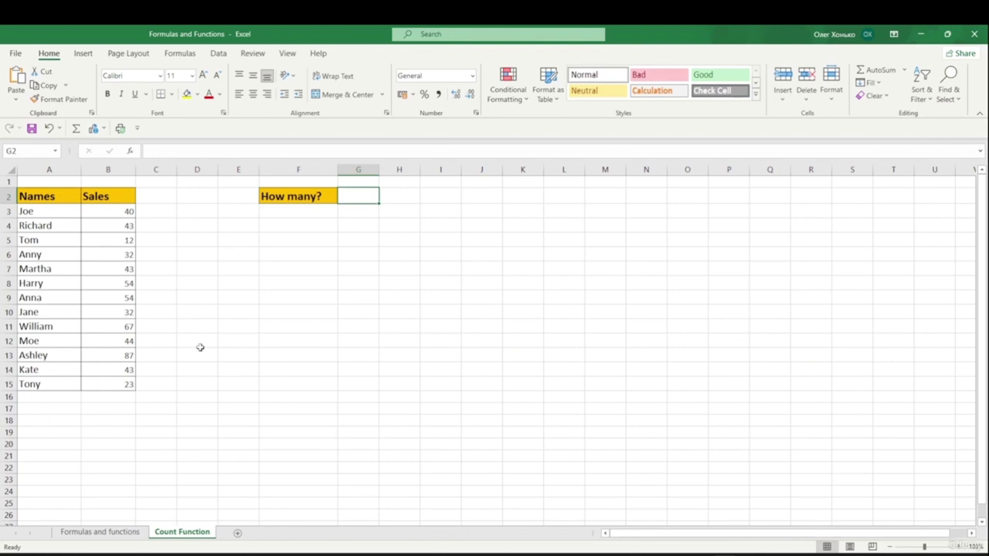
double_click(358, 198)
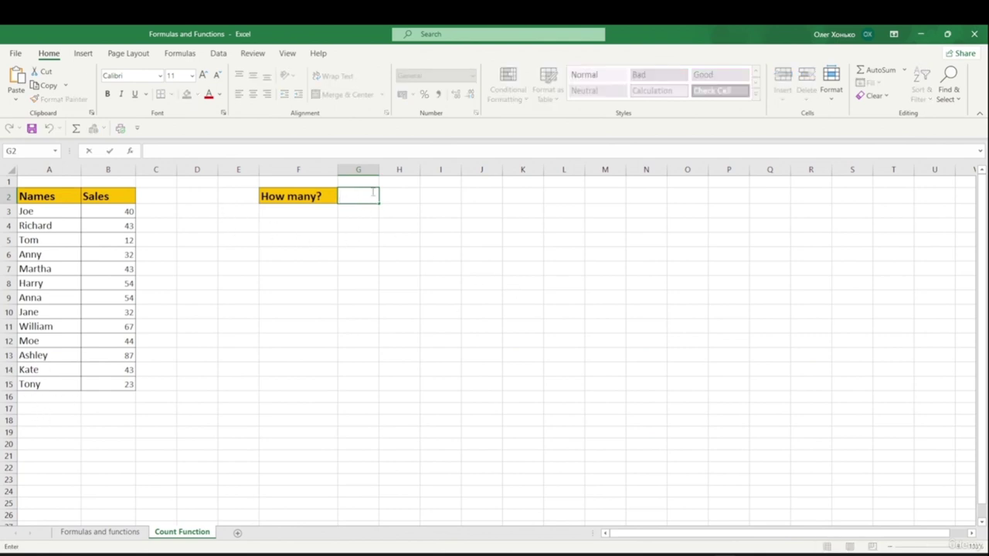
text(=)
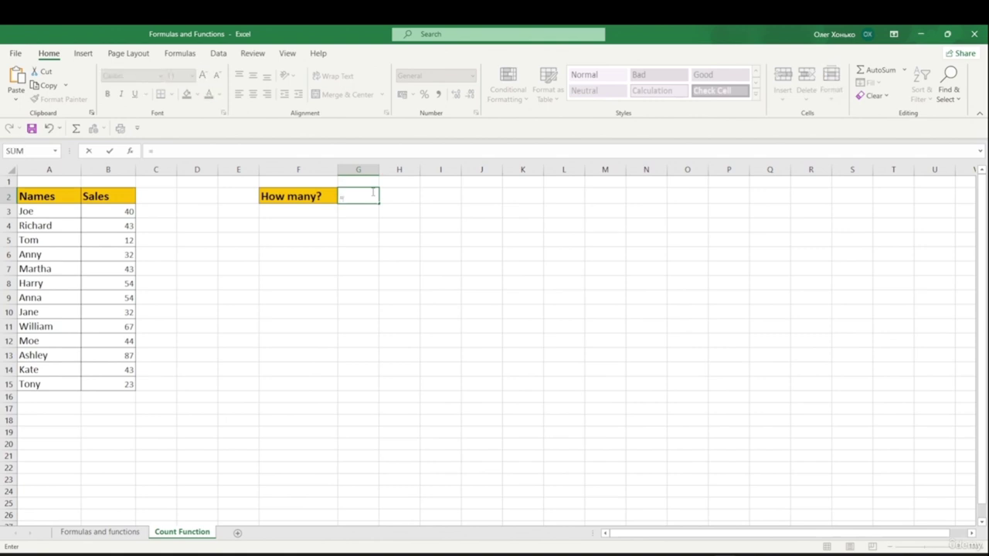
text(cou)
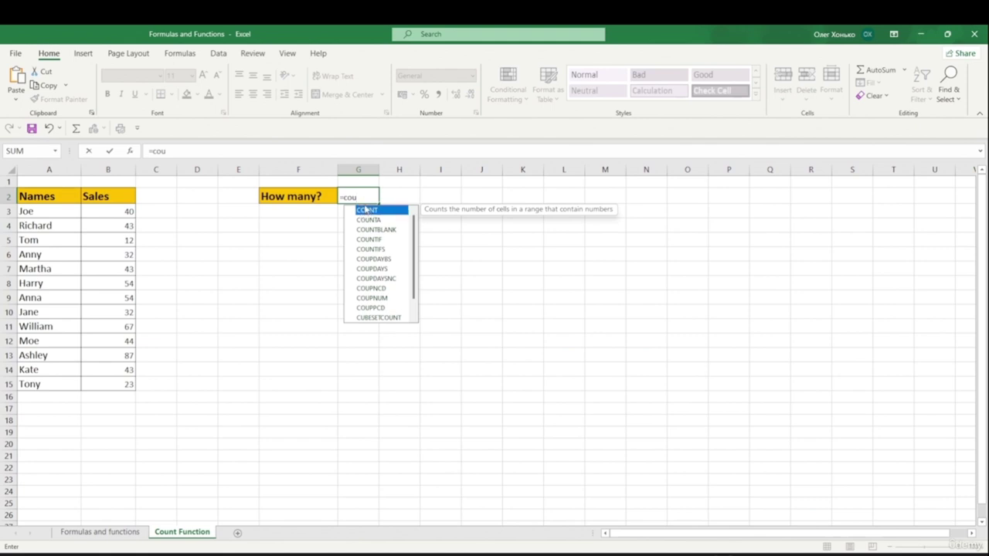
double_click(365, 209)
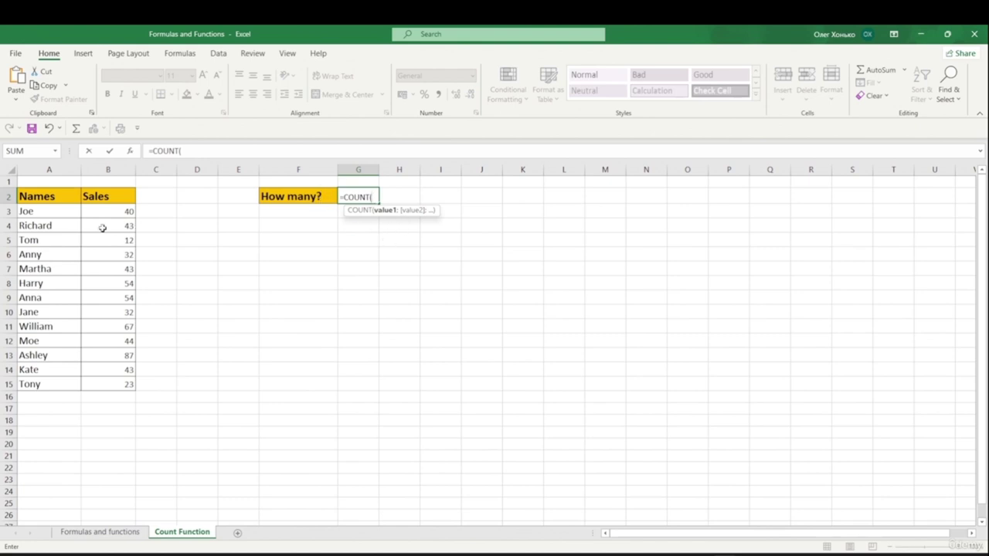
drag(46, 208, 44, 379)
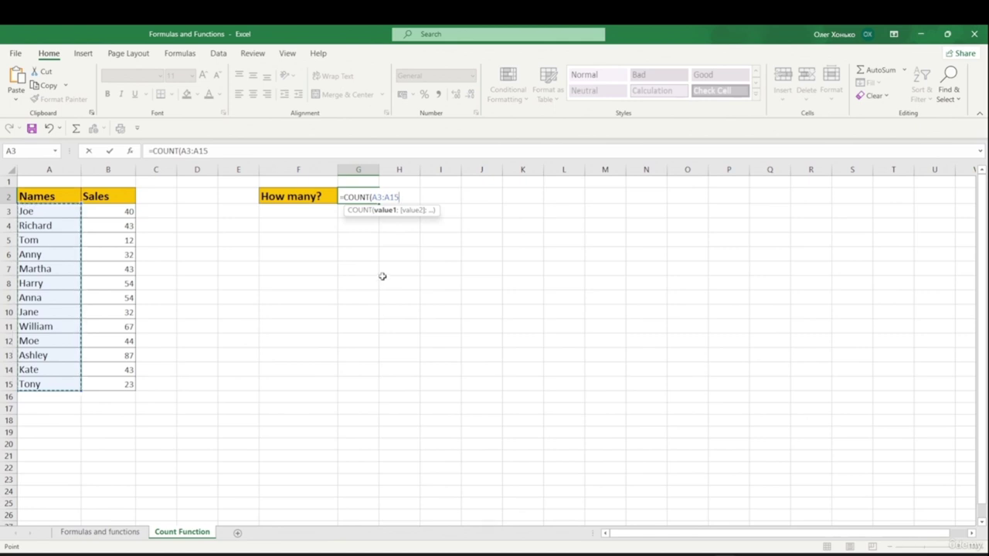
text())
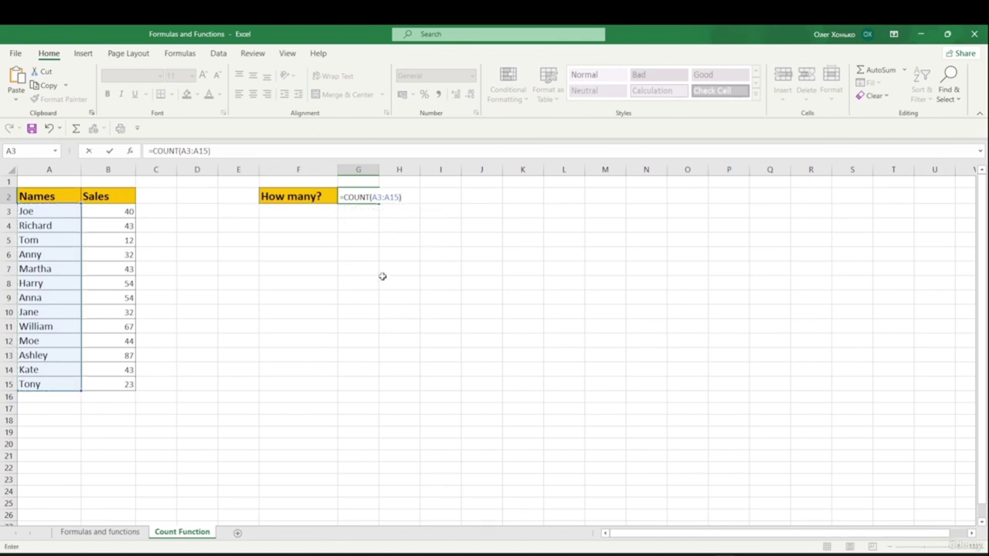
key(Return)
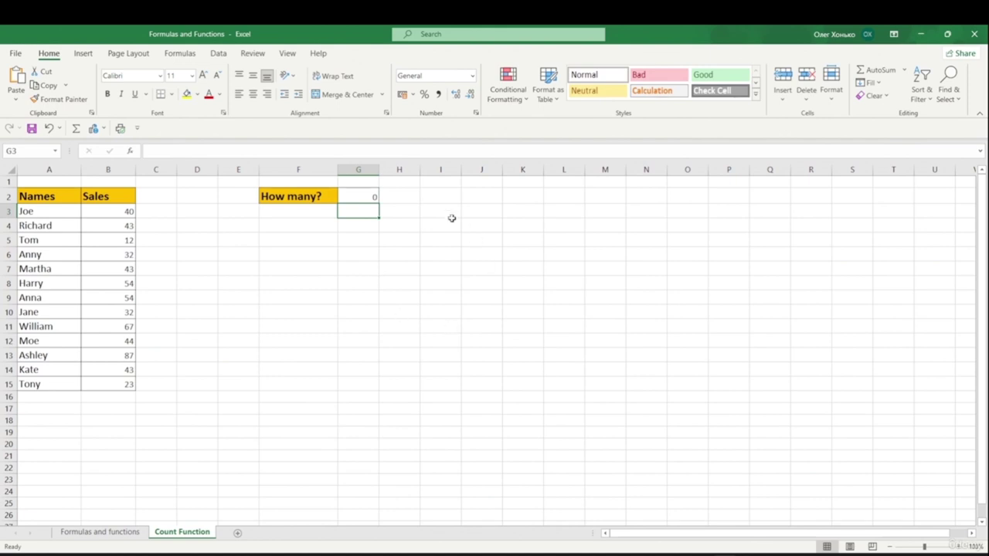
double_click(375, 198)
- Replace G2's formula with =COUNTA(A3:A15), giving 13
drag(407, 196, 340, 197)
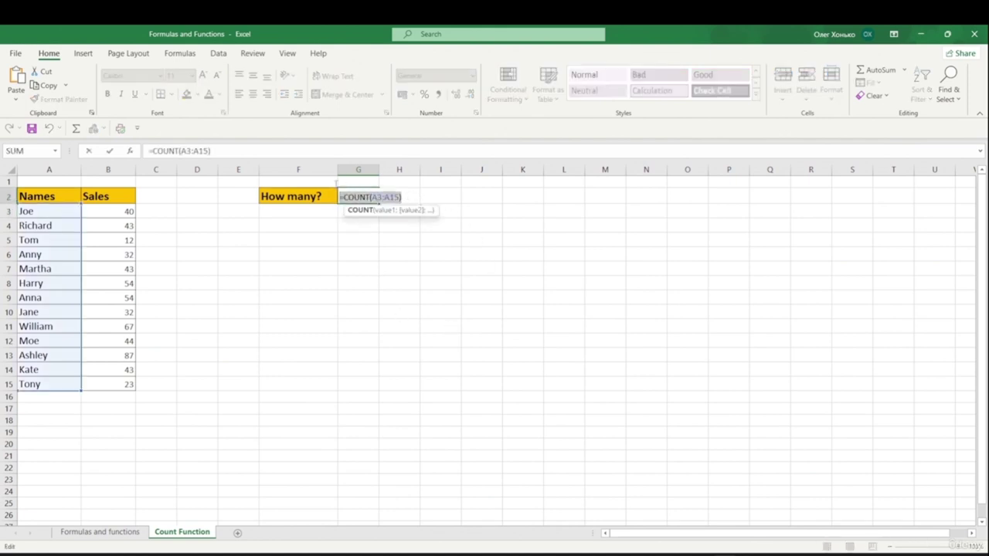
key(BackSpace)
text(=)
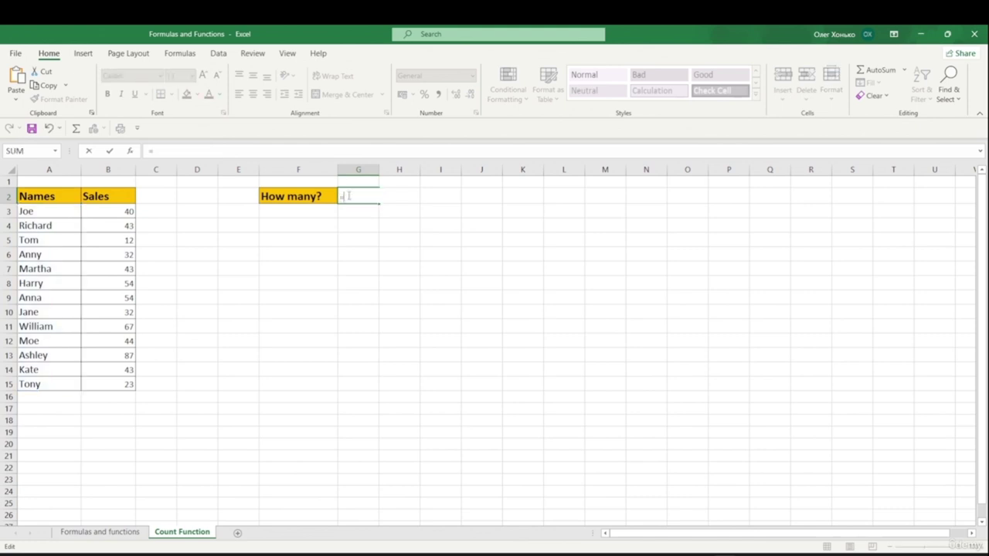
text(cp)
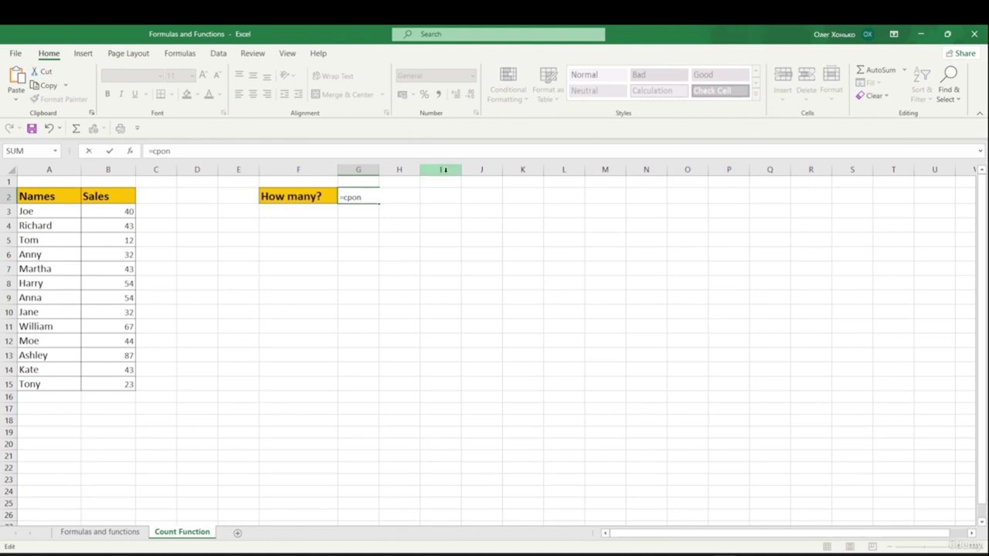
key(BackSpace)
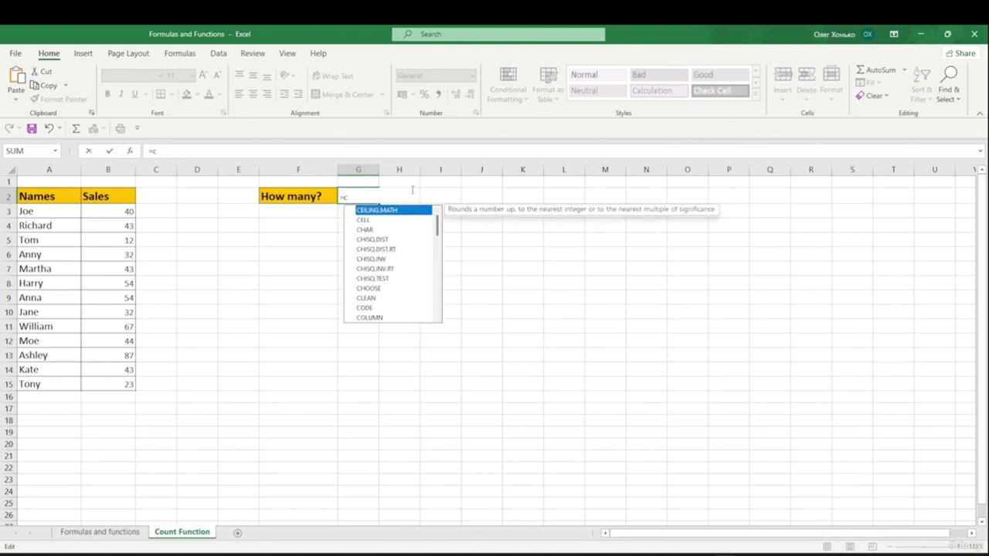
text(ou)
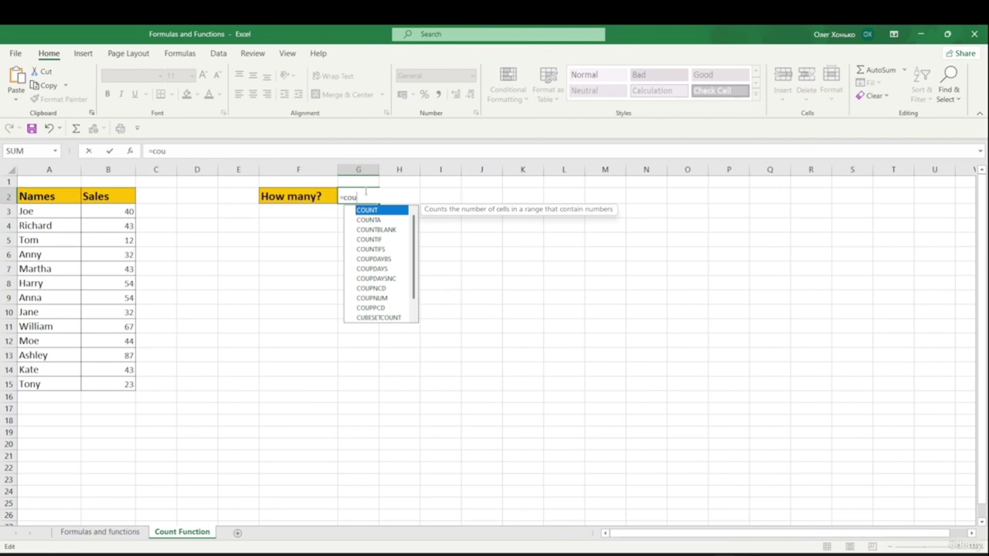
key(Down)
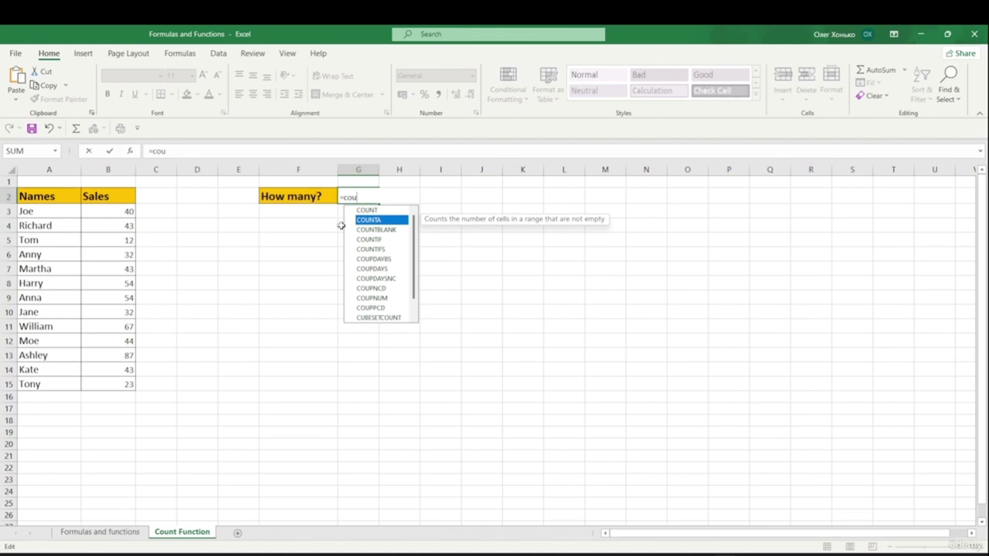
key(Tab)
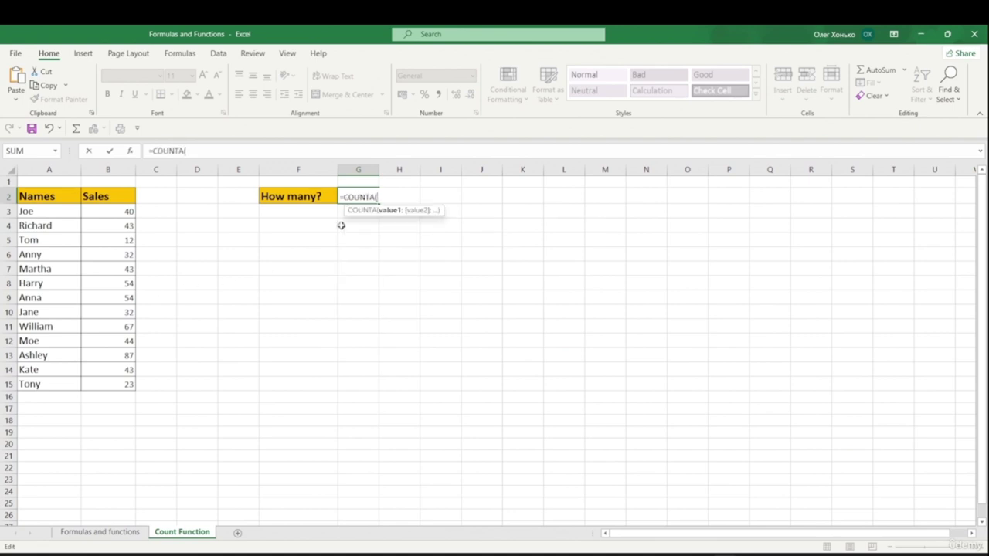
drag(64, 214, 65, 388)
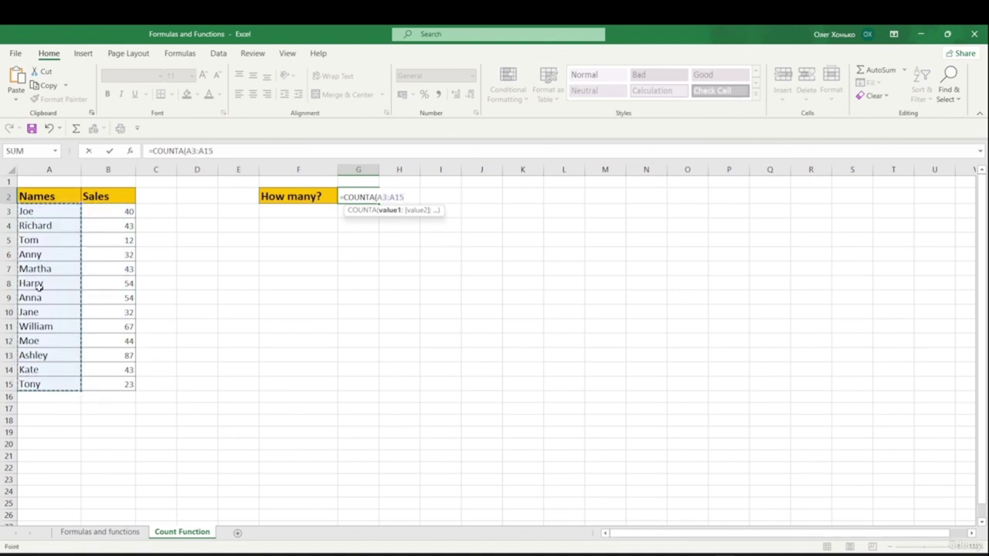
text())
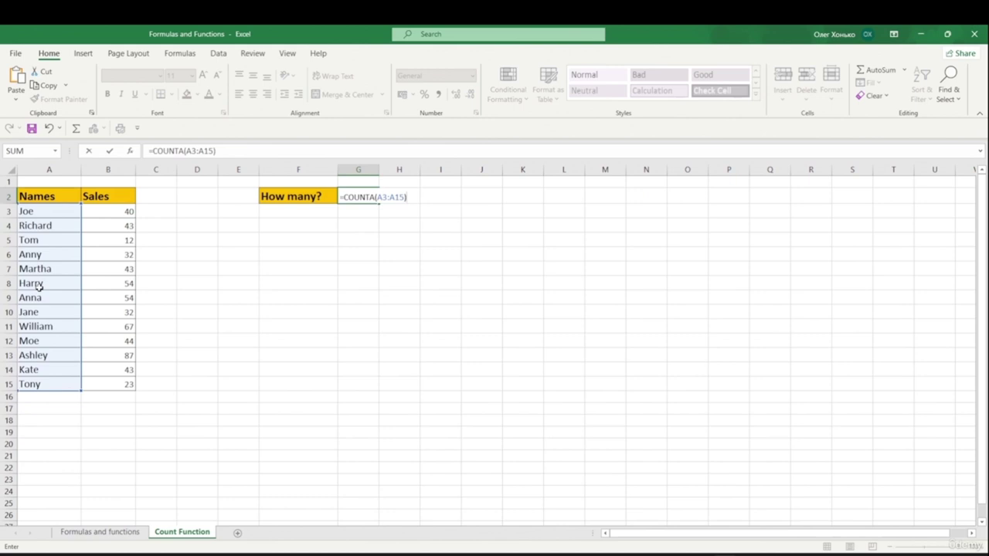
key(Return)
click(372, 196)
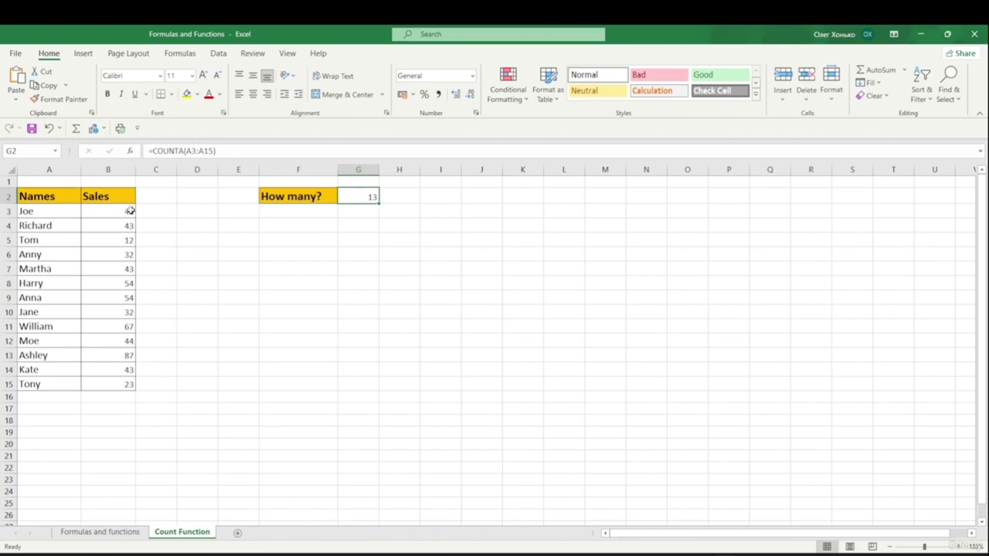
- Enter =COUNT(B3:B15) in G2 to count the Sales figures, returning 13
double_click(369, 197)
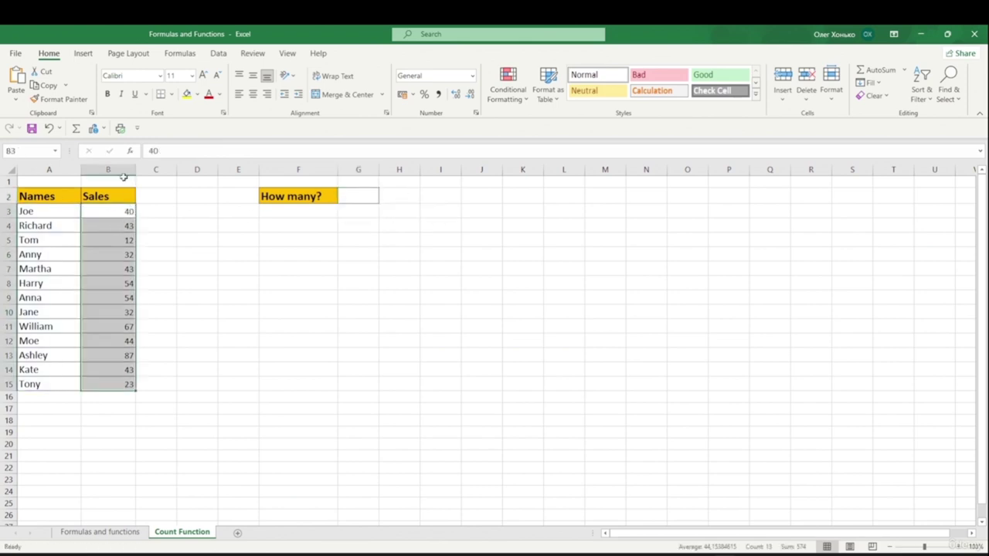
click(360, 198)
click(123, 206)
click(359, 195)
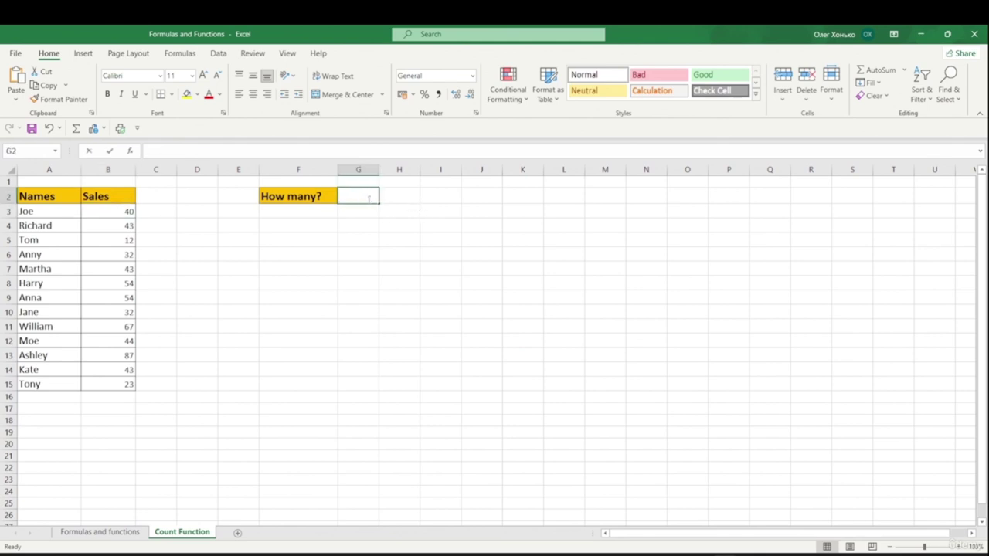
text(=coun)
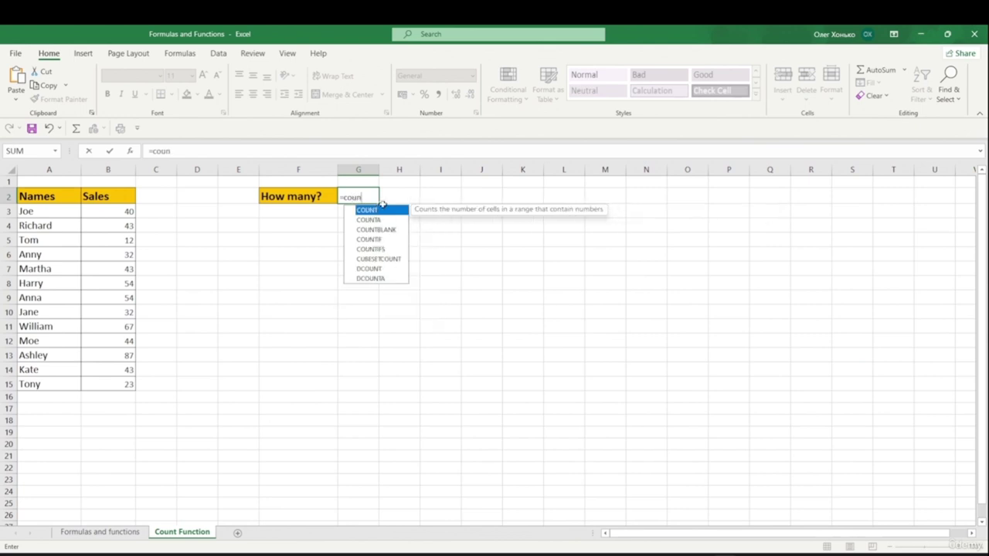
double_click(379, 210)
drag(130, 211, 131, 385)
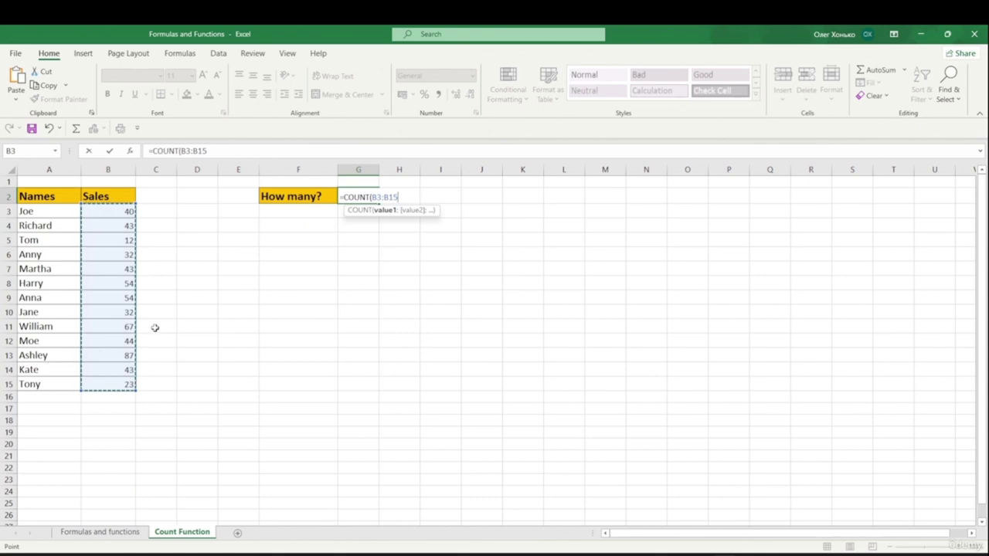
text())
key(Return)
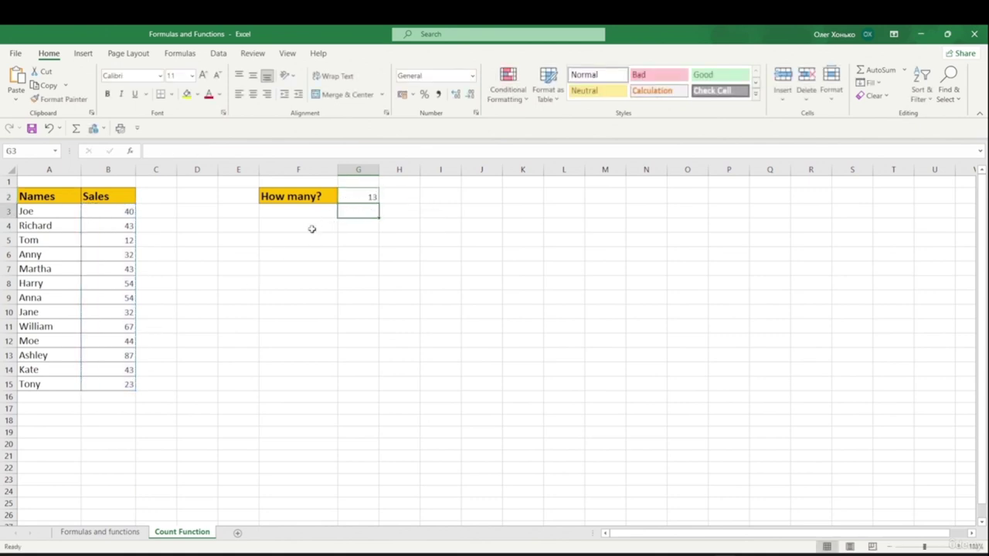
- Put =COUNTA(B3:B15) in G2, returning 13
click(360, 195)
key(Delete)
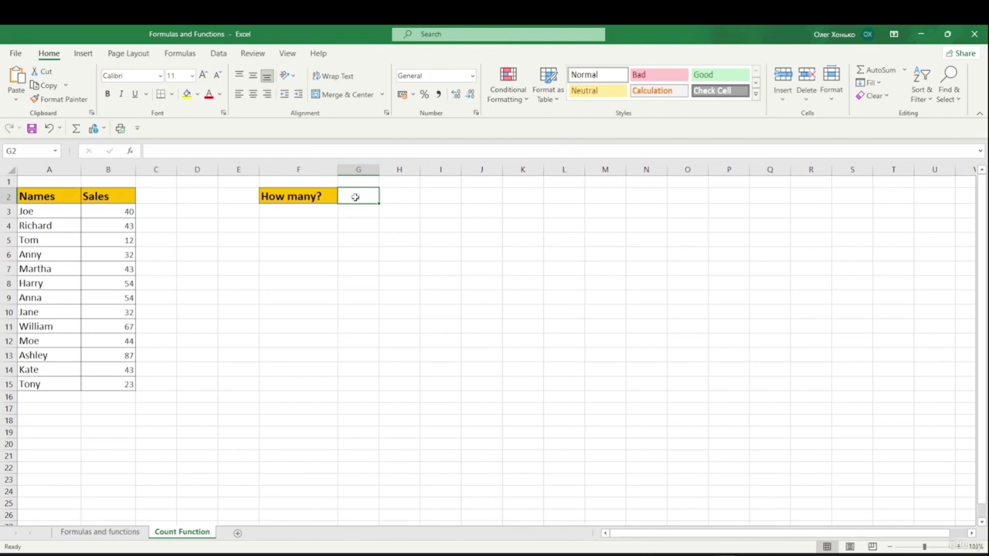
text(==)
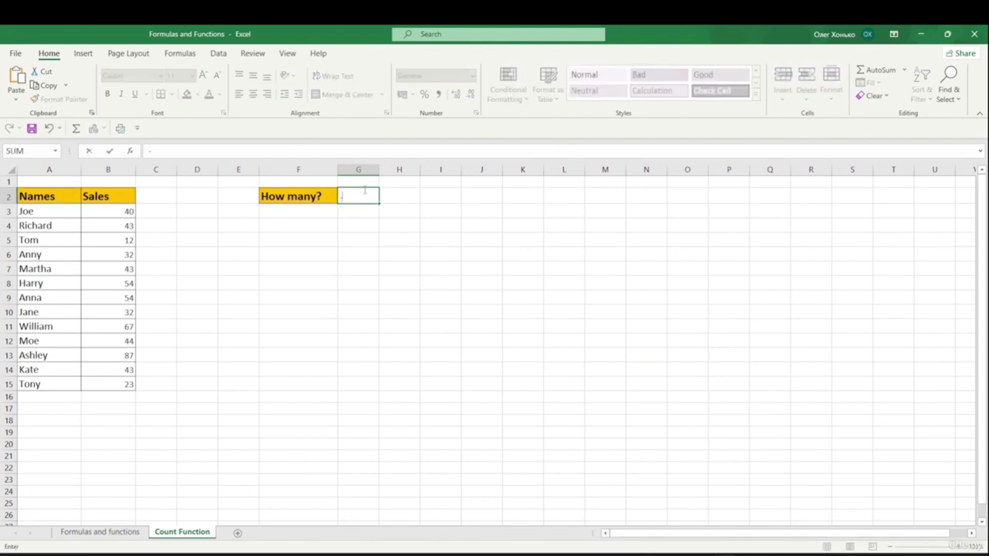
text(co)
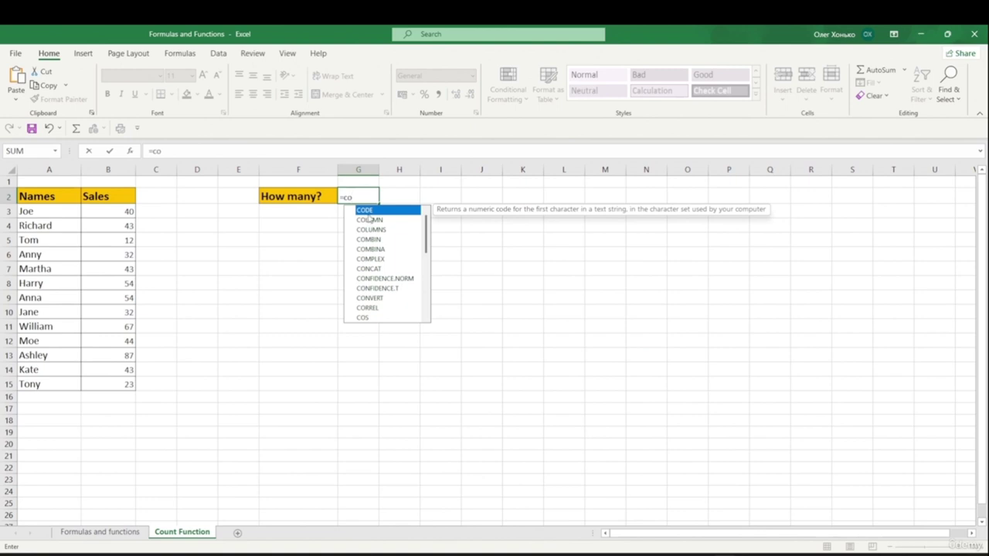
text(u)
click(369, 220)
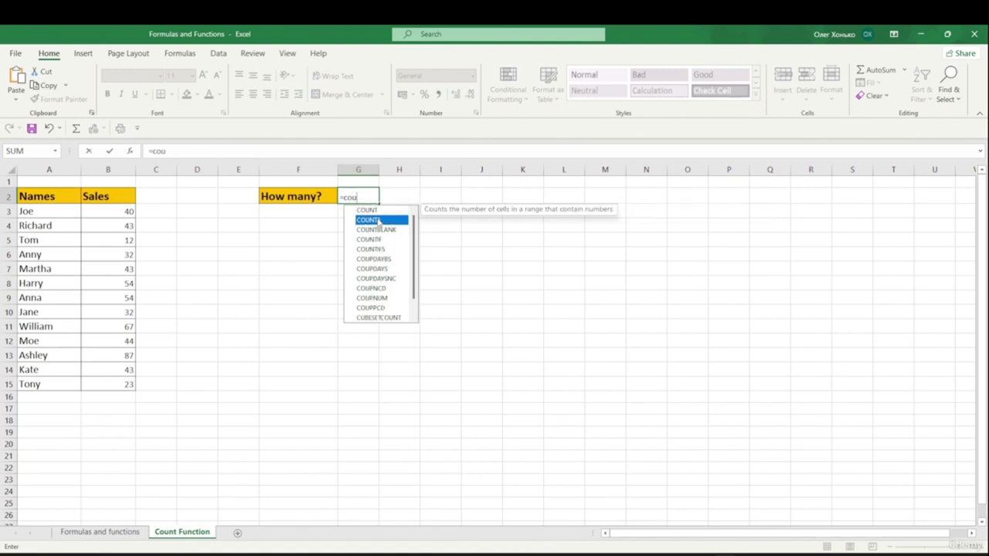
key(Tab)
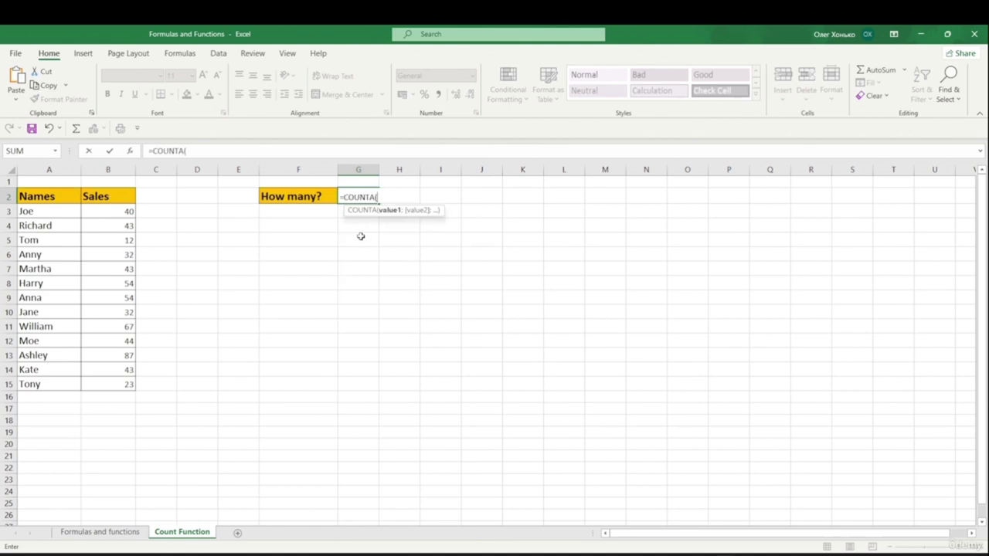
drag(105, 215, 98, 382)
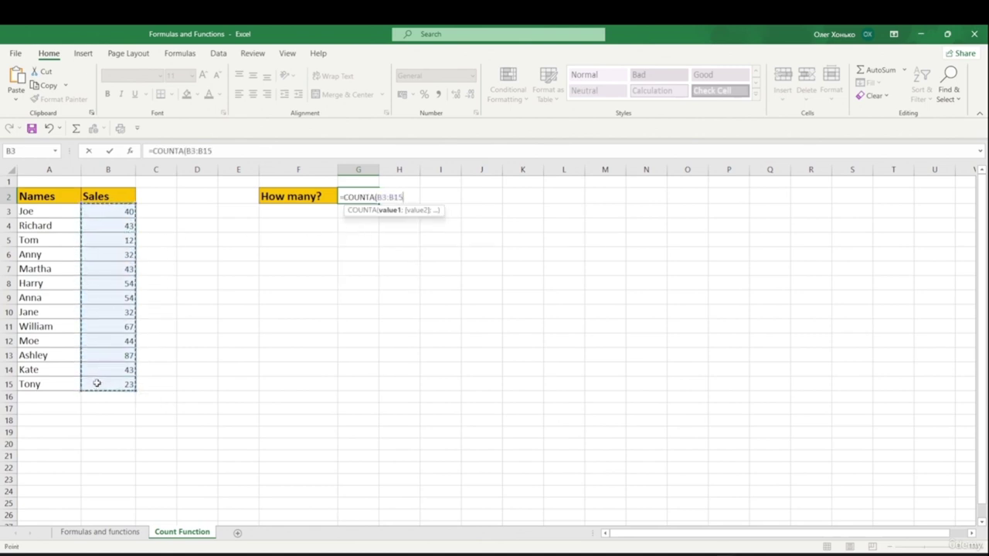
text())
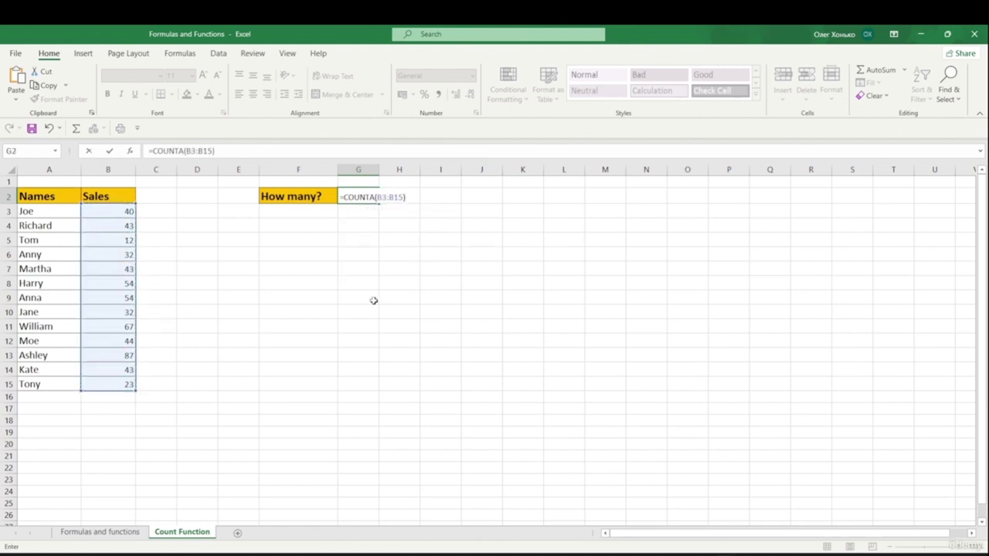
key(Return)
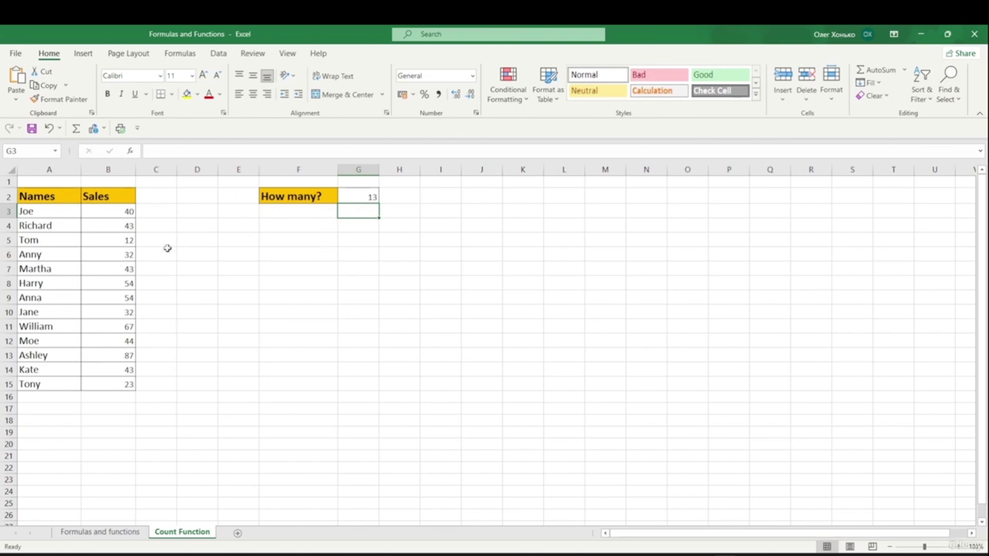
- Clear G2 and select row 8's name and sales cells A8:B8
click(372, 198)
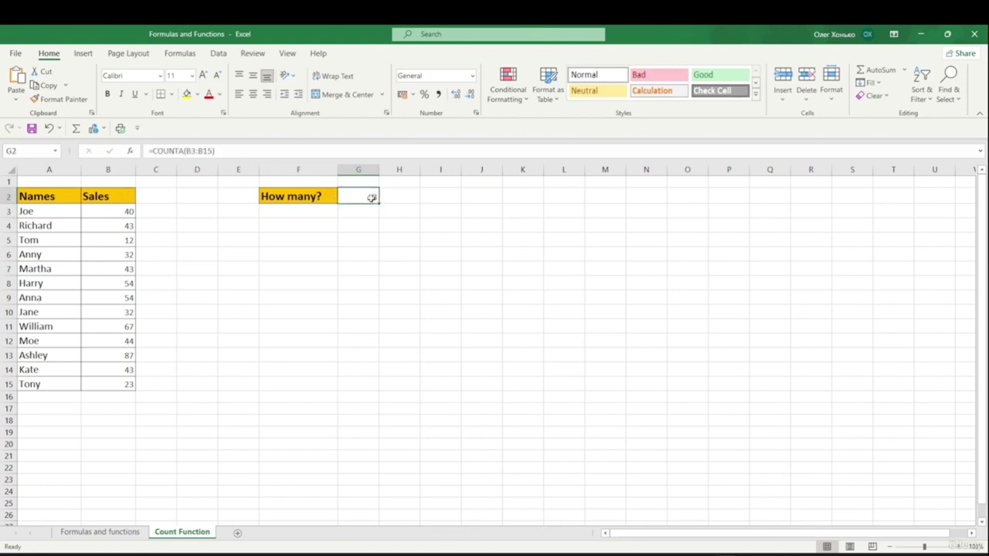
key(Delete)
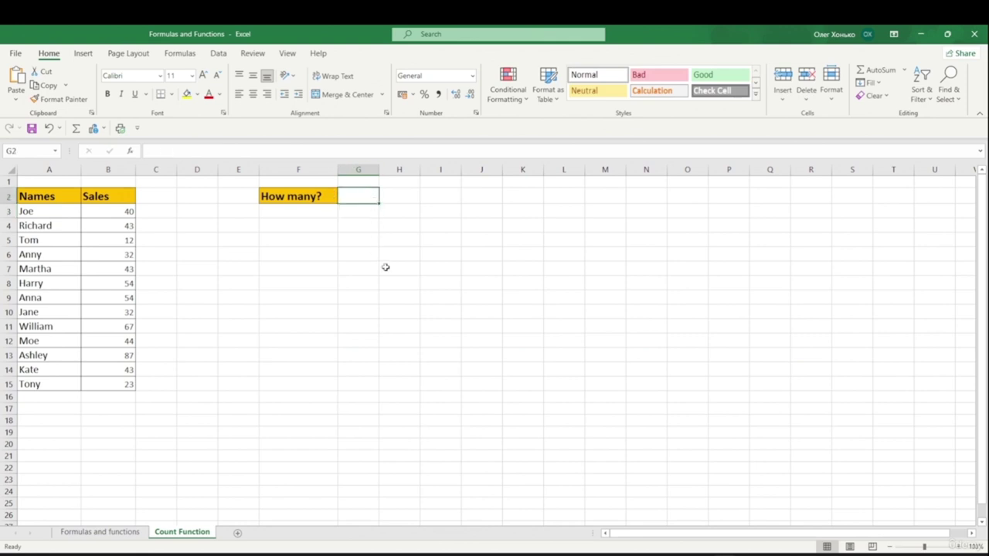
drag(47, 287, 134, 283)
- Empty row 8's name and sales figure, then select A3:A15 to view its count
key(Delete)
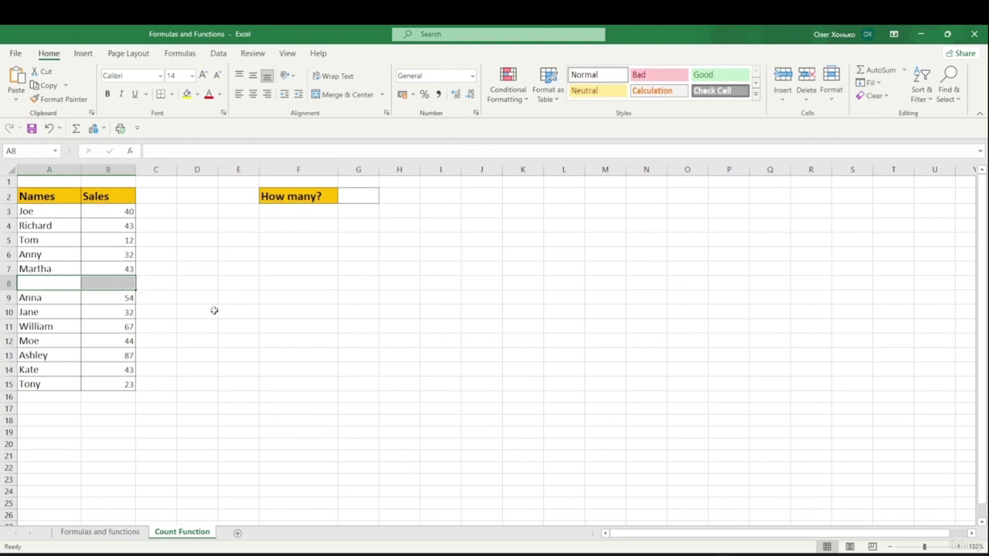
click(197, 313)
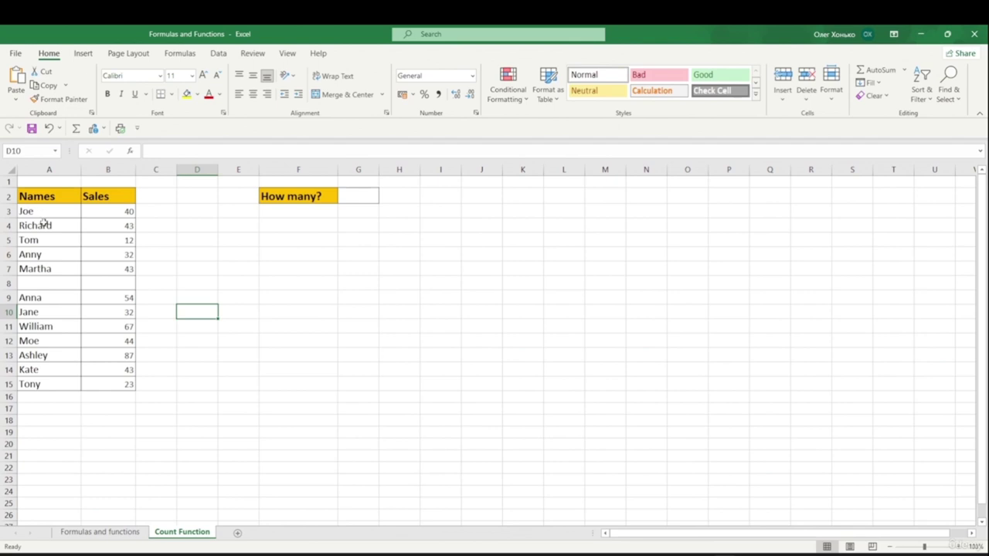
drag(50, 210, 72, 384)
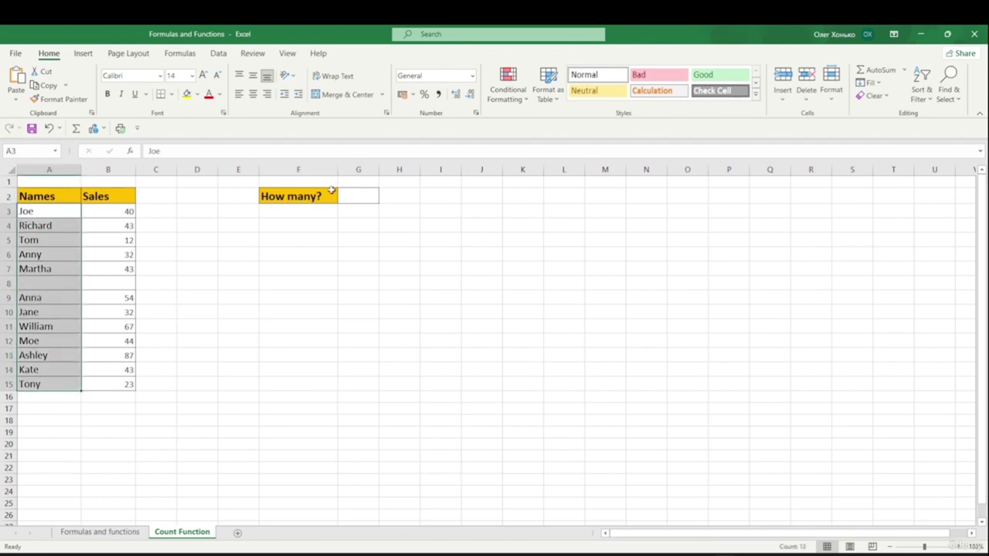
- Enter =COUNTA(A3:A15) in G2 via the formula bar, giving 12
click(281, 280)
click(362, 196)
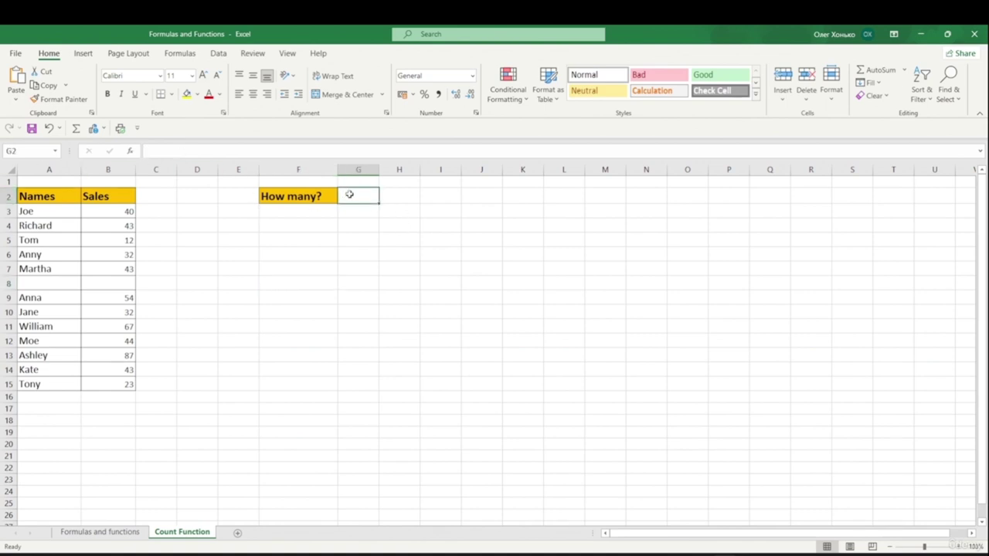
click(169, 153)
text(=)
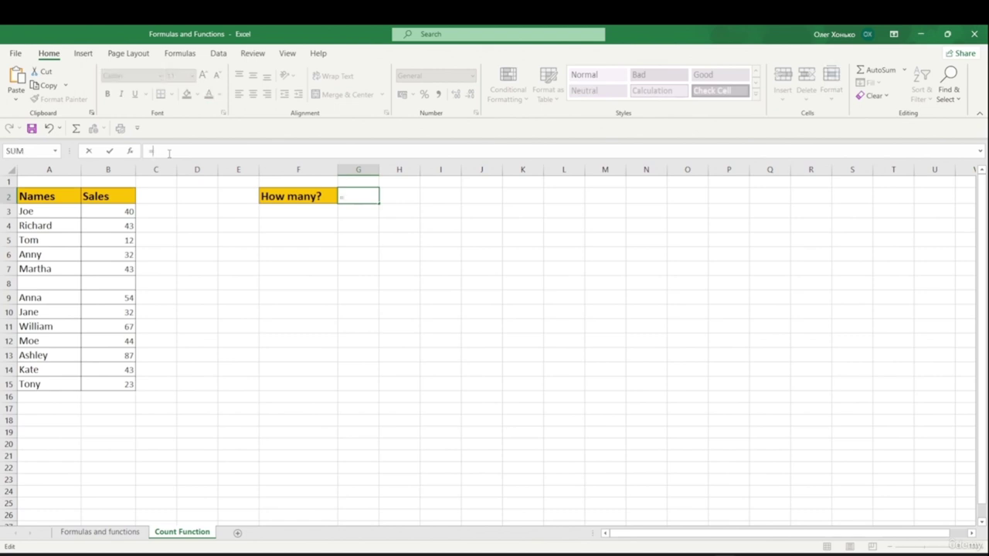
text(cou)
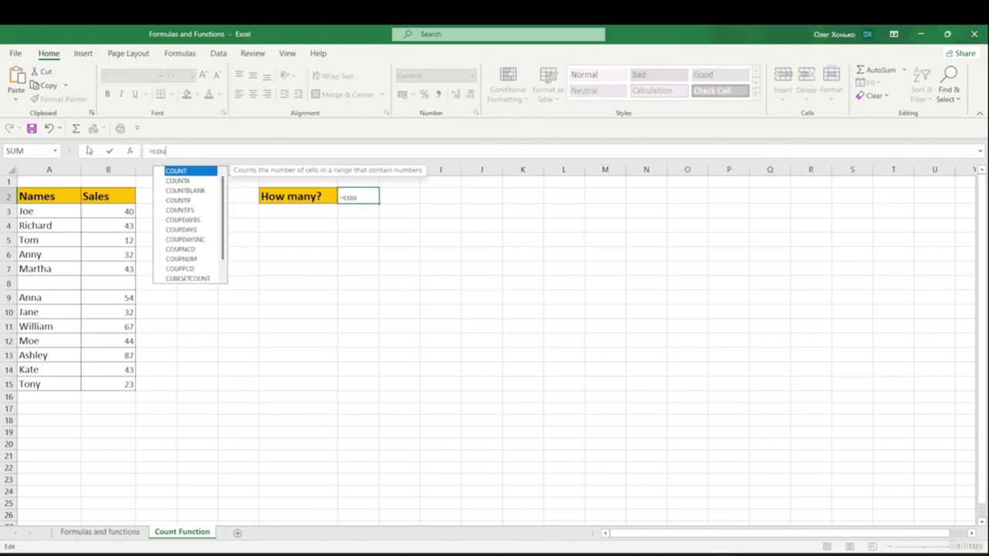
click(175, 182)
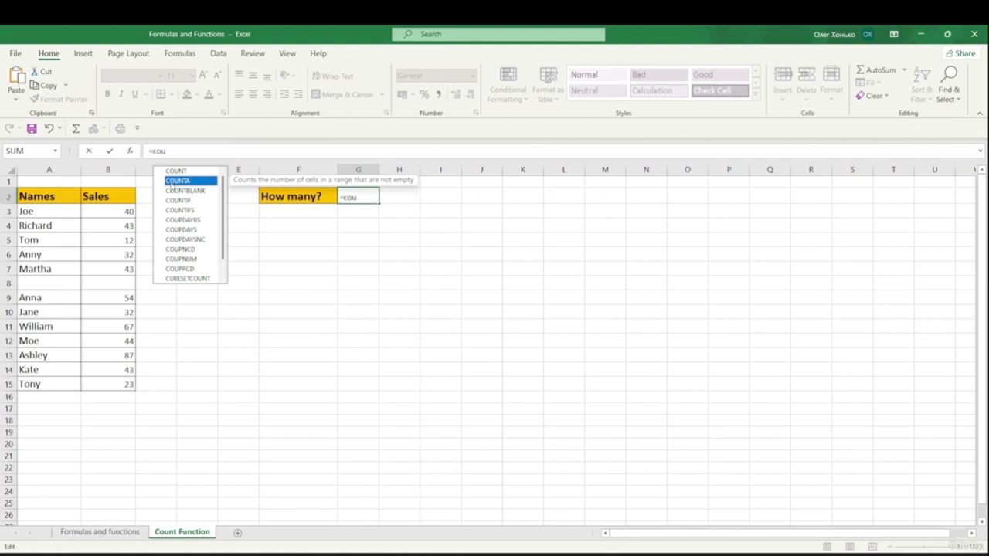
key(Tab)
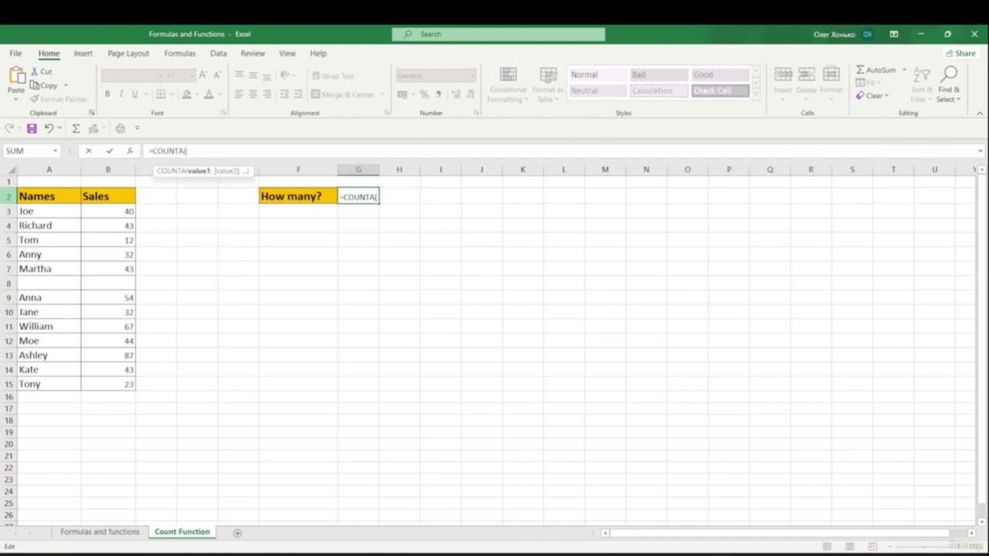
drag(48, 211, 39, 382)
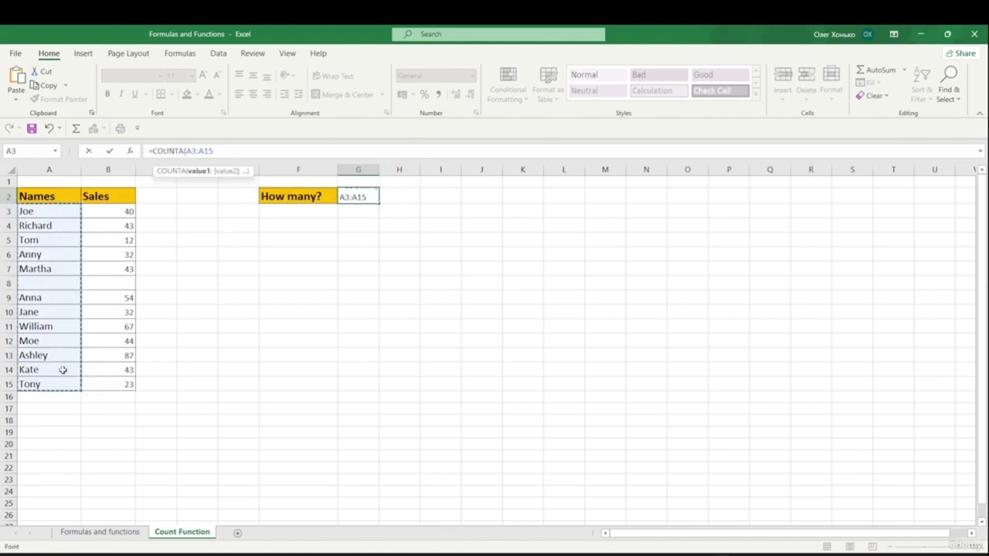
key(Return)
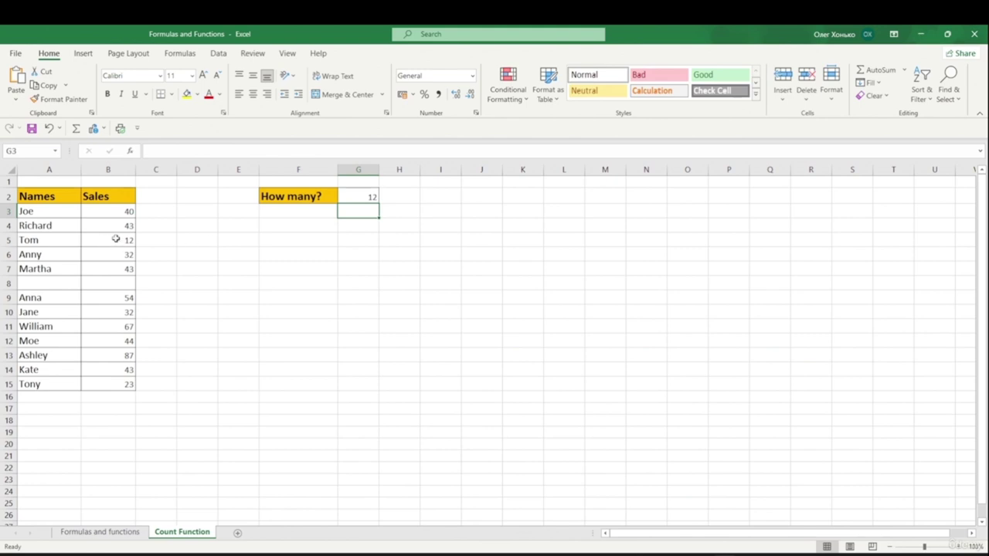
click(364, 196)
- Replace G2's result with =COUNT(B3:B15), which returns 12 with row 8 blank
key(Delete)
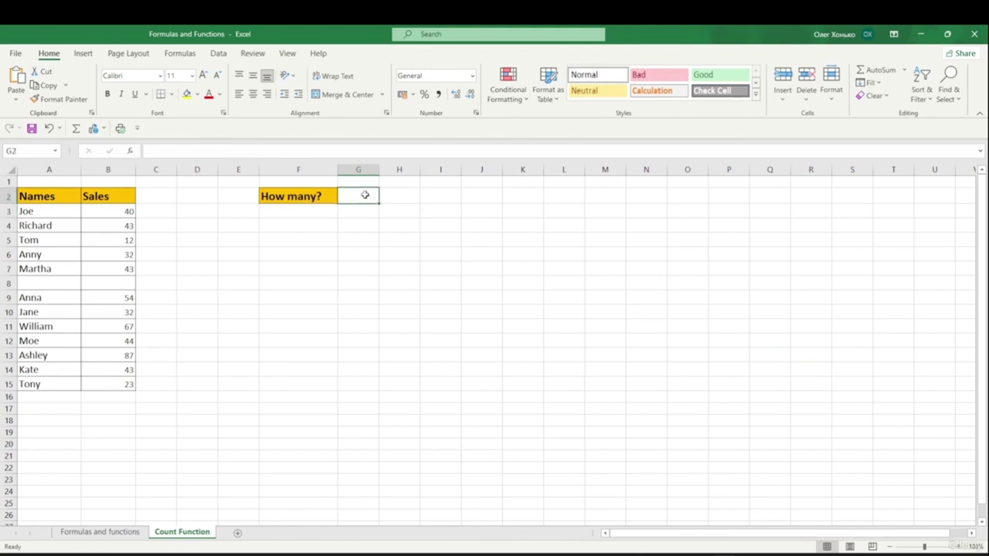
click(178, 147)
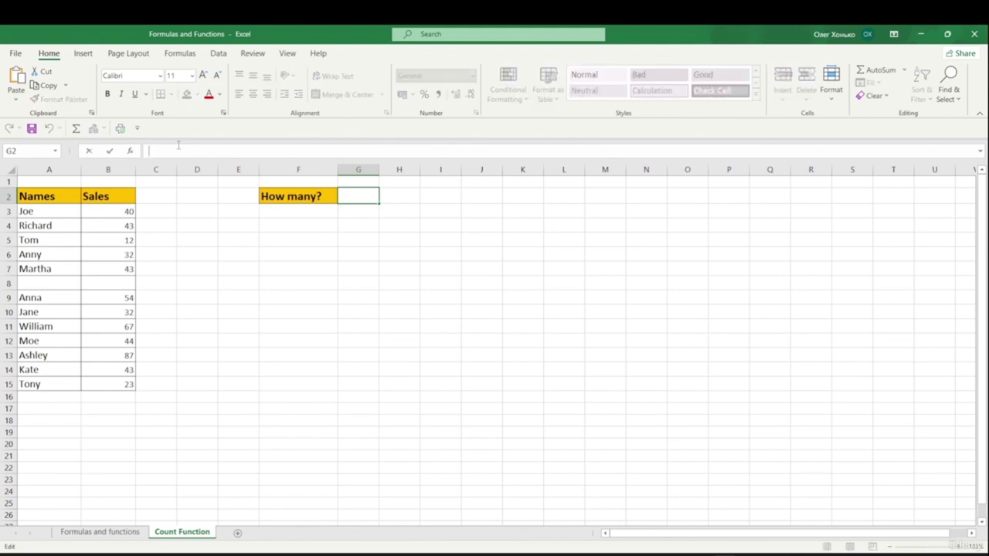
text(=coun)
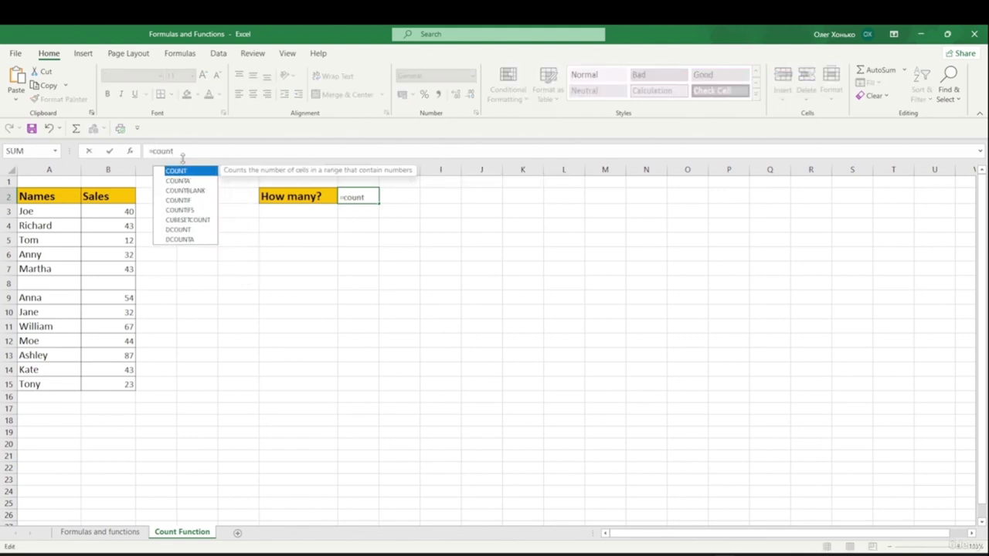
text(t)
double_click(184, 171)
drag(103, 209, 121, 382)
text())
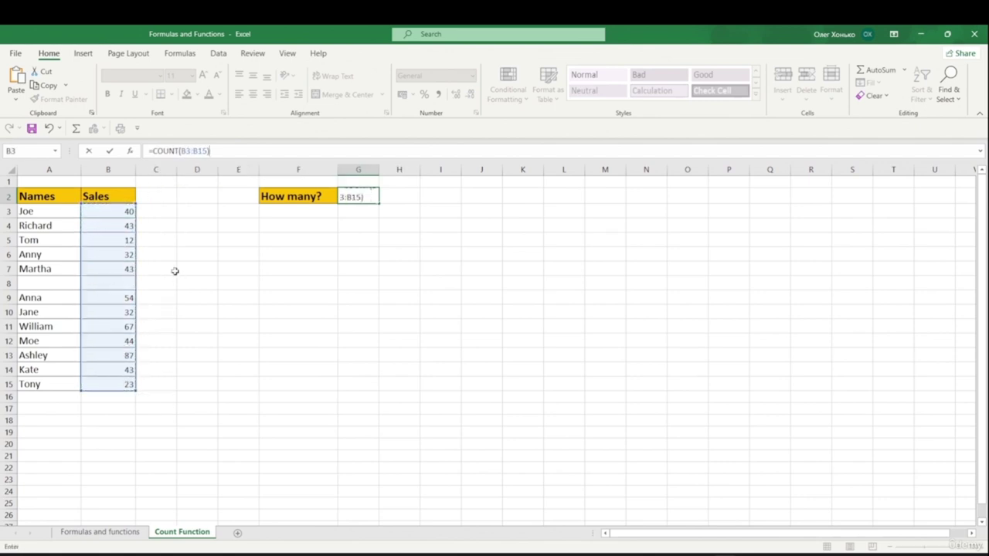
key(Return)
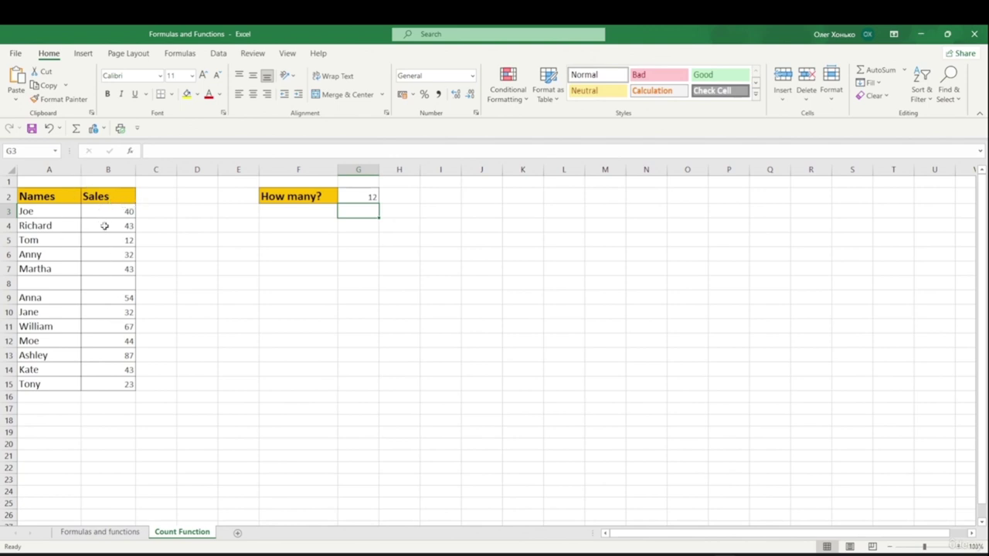
click(360, 198)
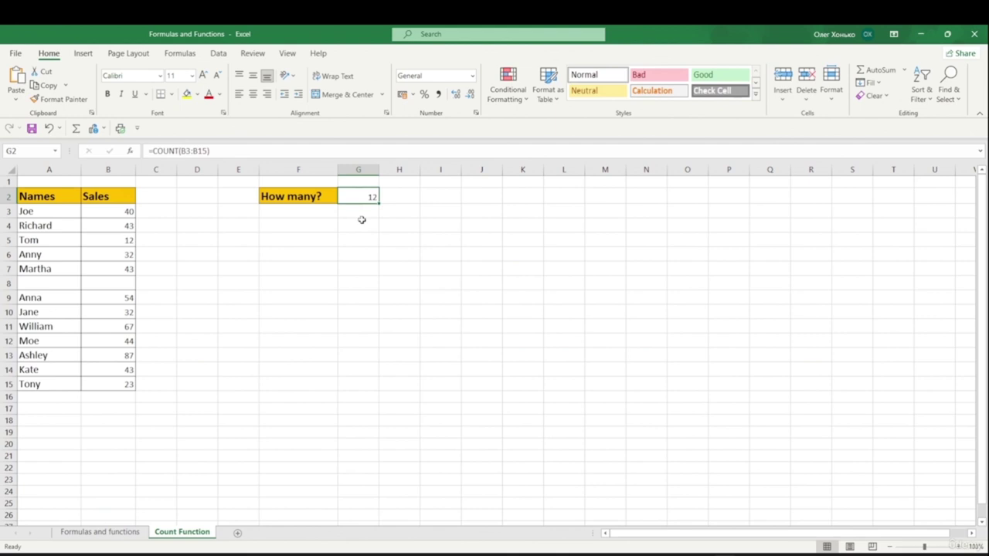
key(Delete)
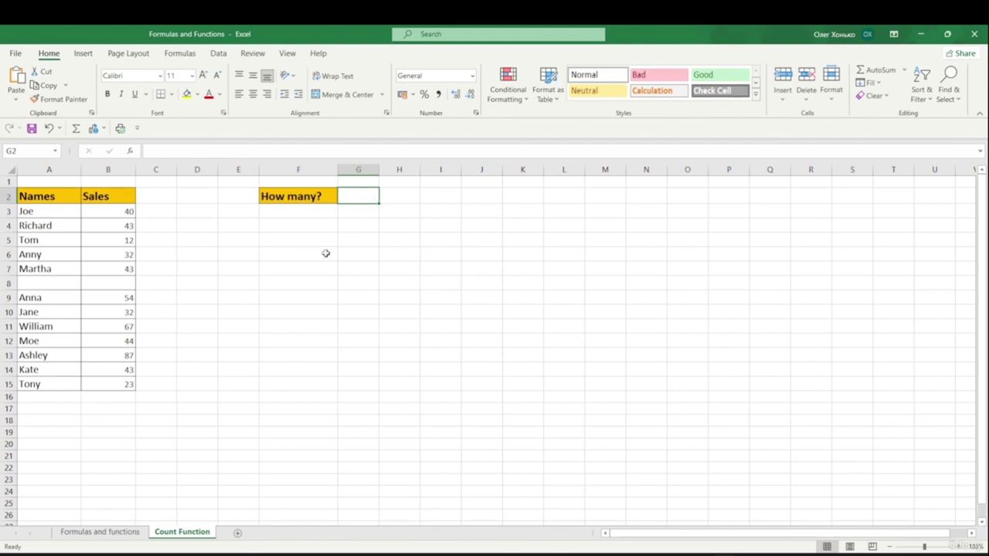
double_click(352, 193)
text(=)
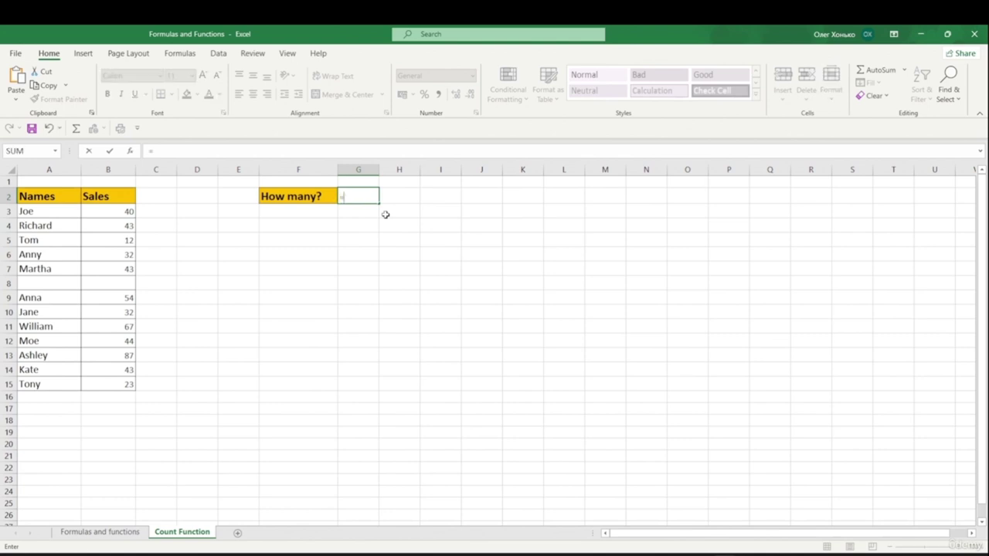
text(count)
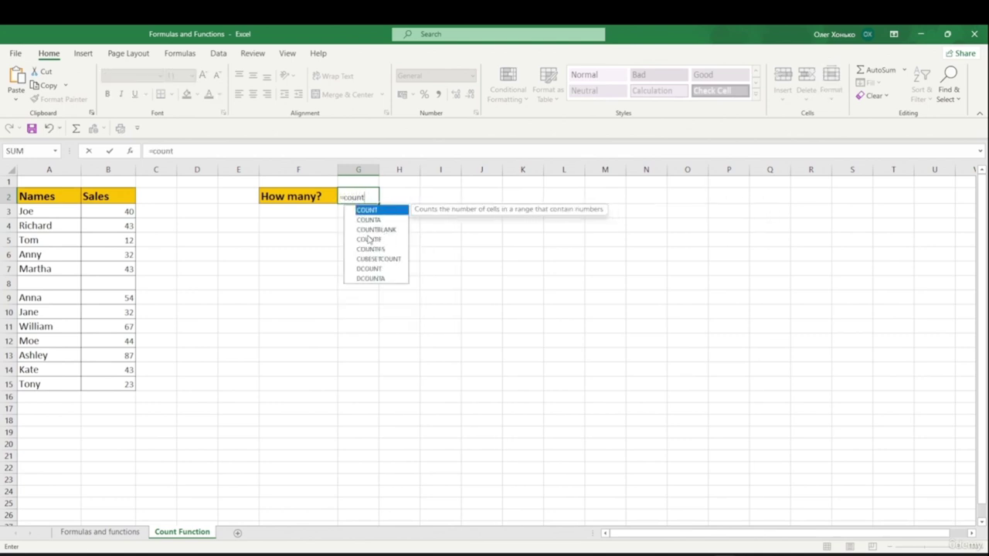
key(Down)
key(Down)
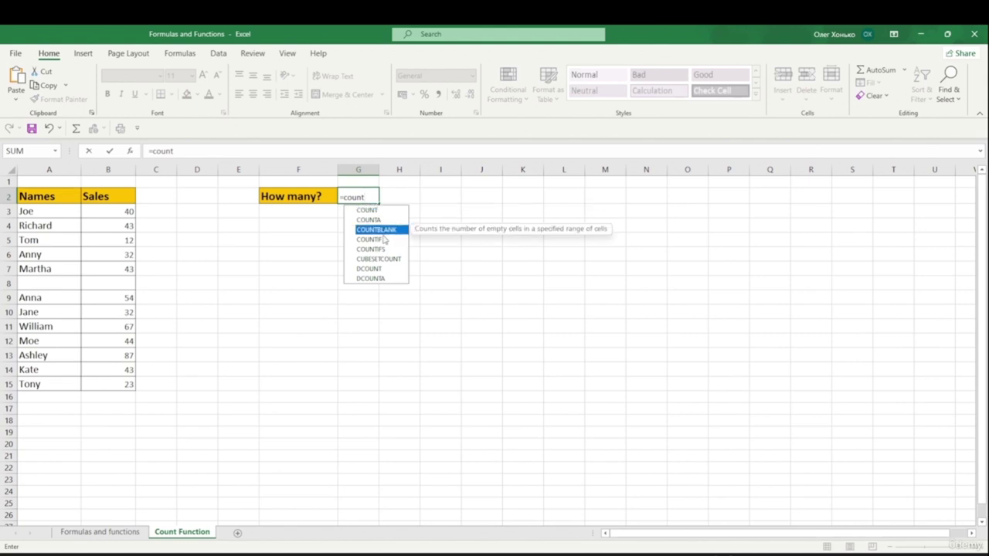
key(Tab)
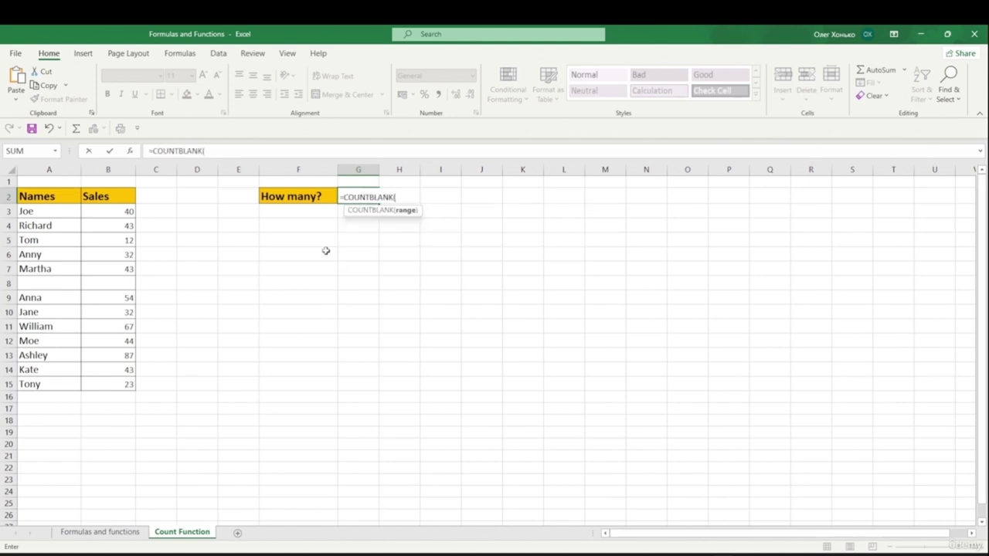
drag(29, 213, 43, 381)
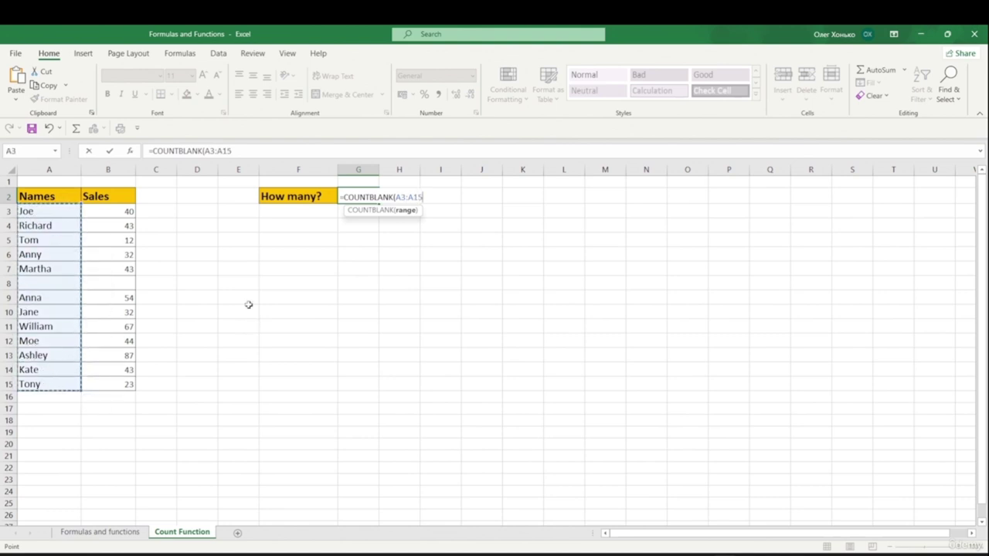
key(Return)
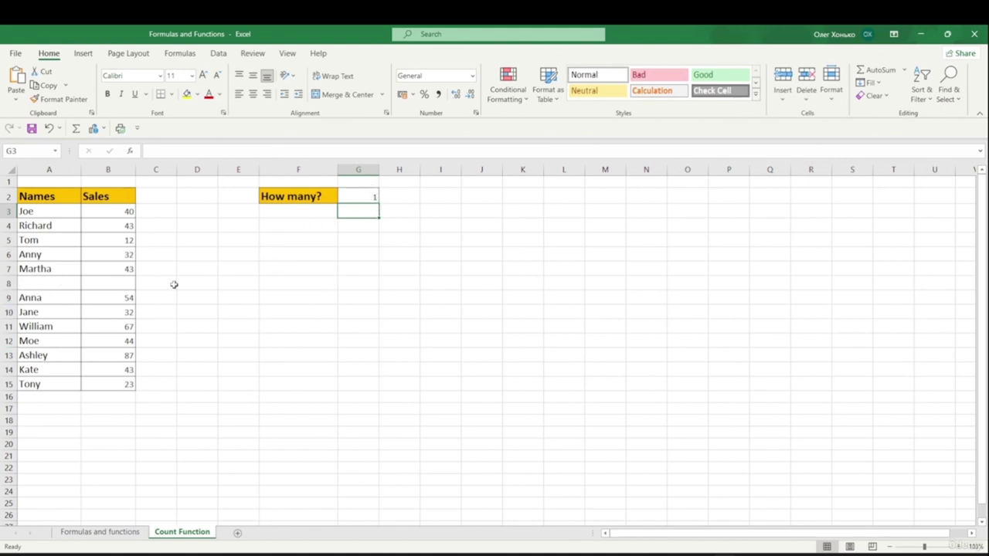
click(354, 198)
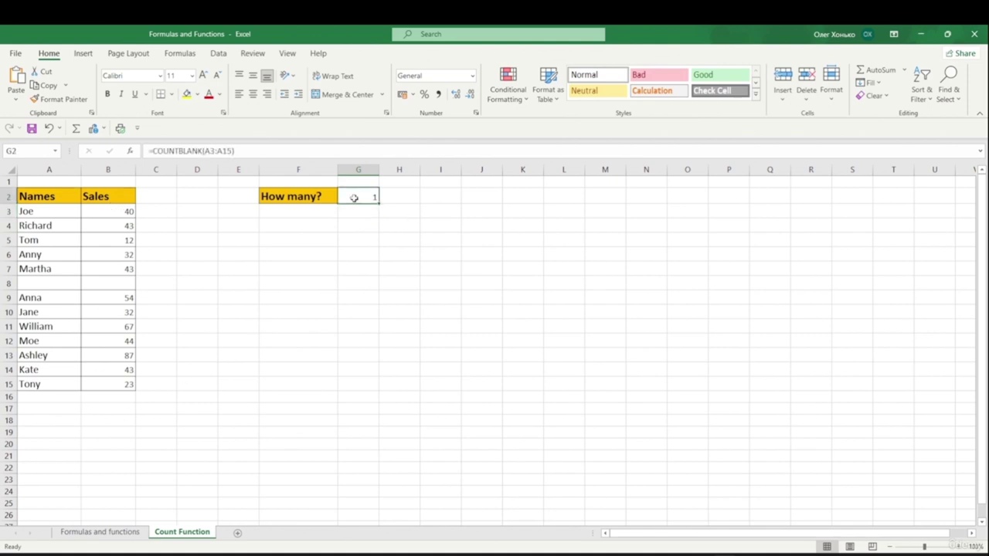
key(Delete)
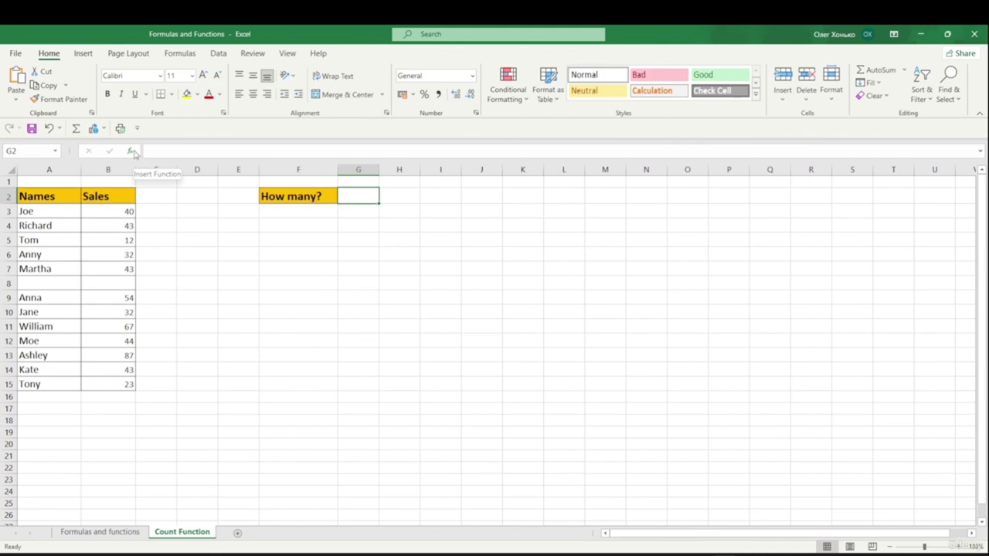
- Build COUNT over B3:B15 in G2 through the Insert Function dialog, then clear it
click(132, 151)
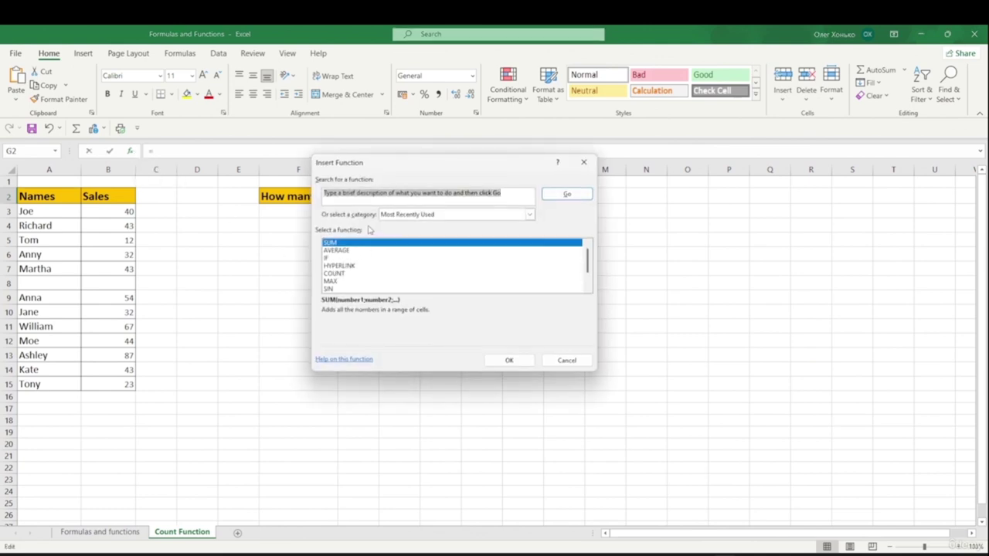
click(349, 273)
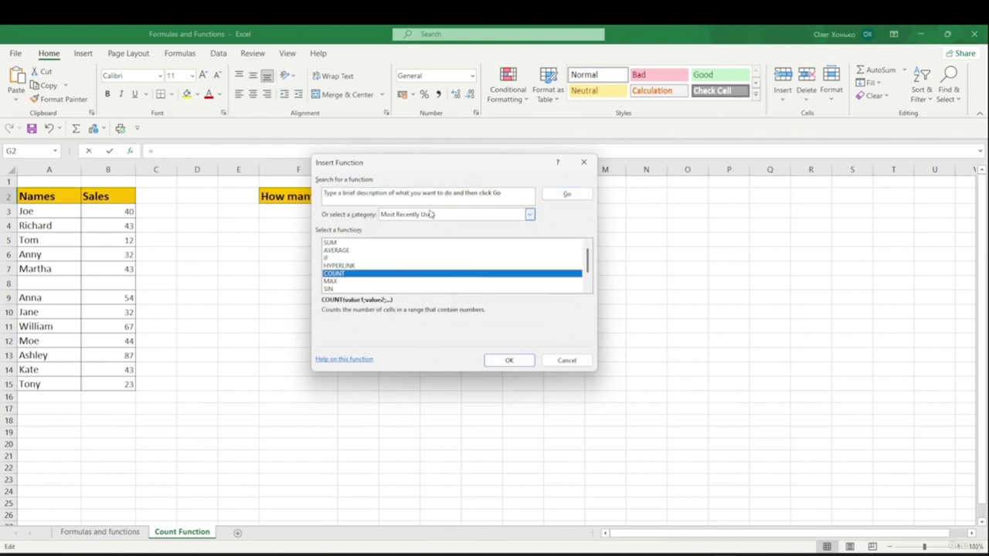
click(509, 361)
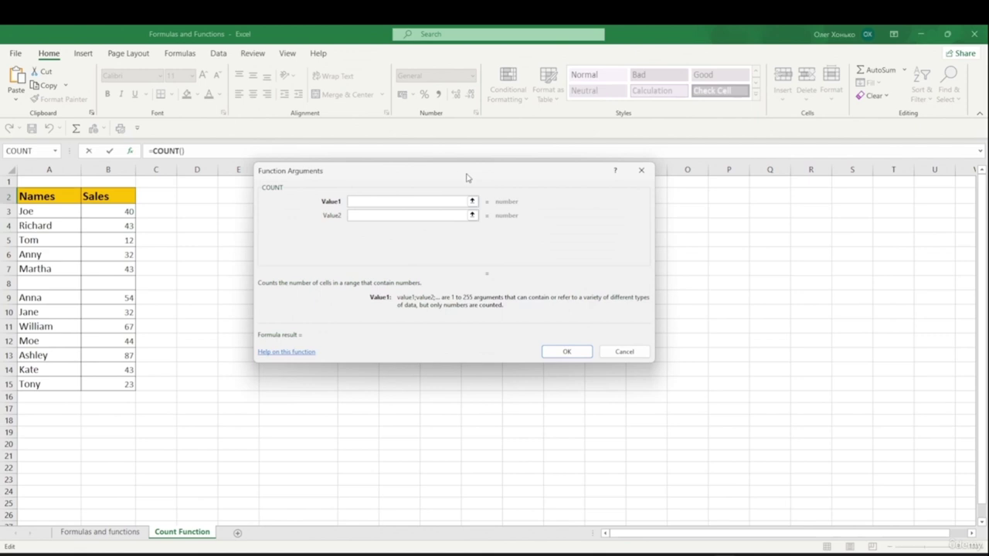
drag(467, 178, 656, 183)
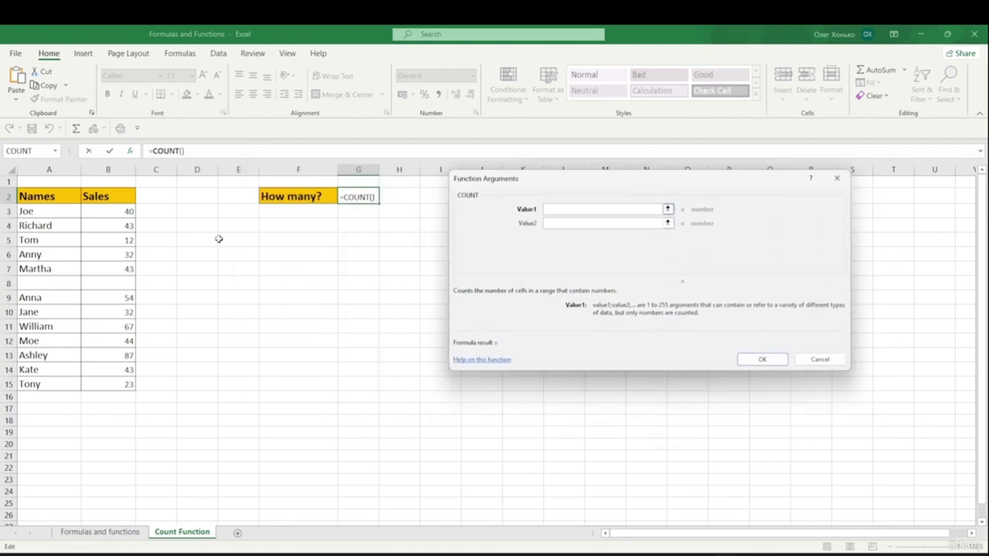
drag(98, 217, 114, 384)
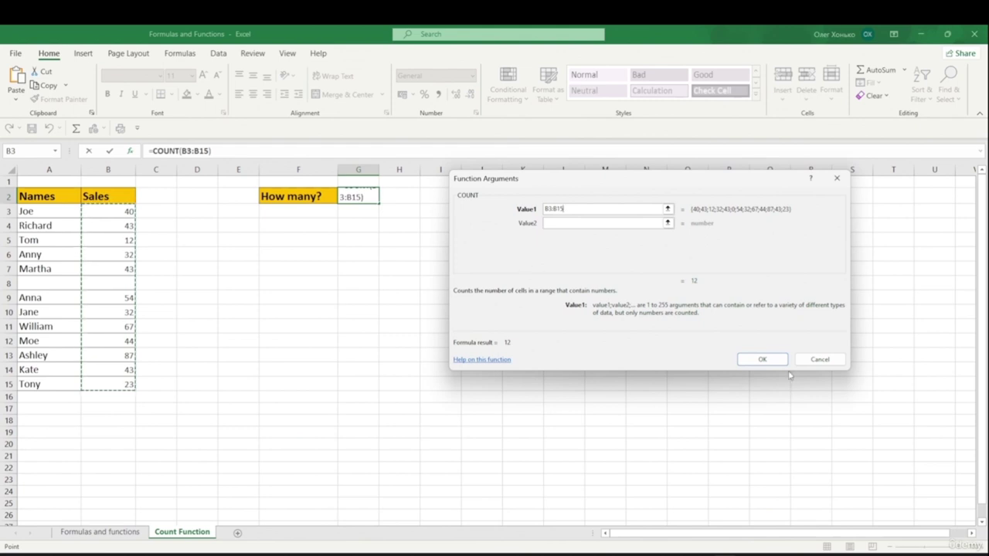
click(765, 360)
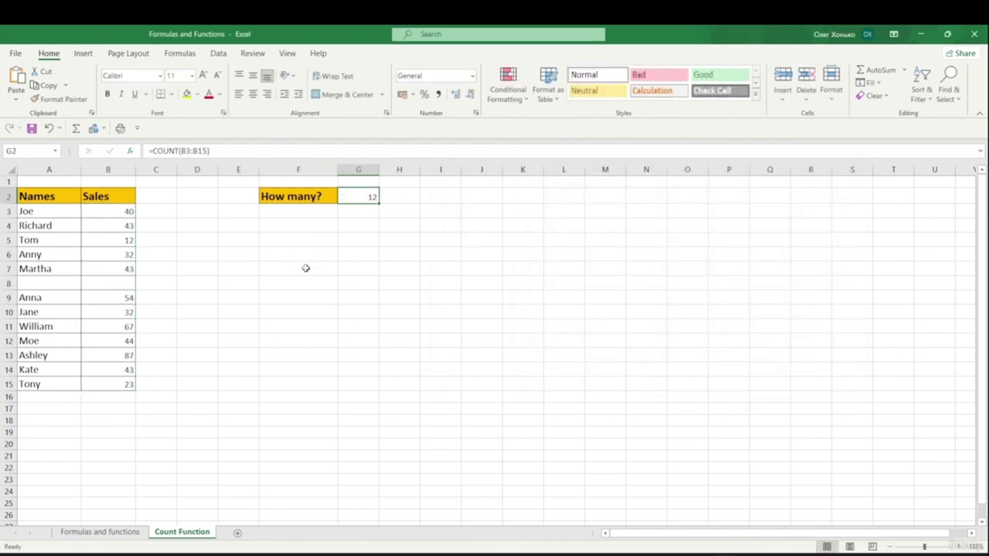
key(Delete)
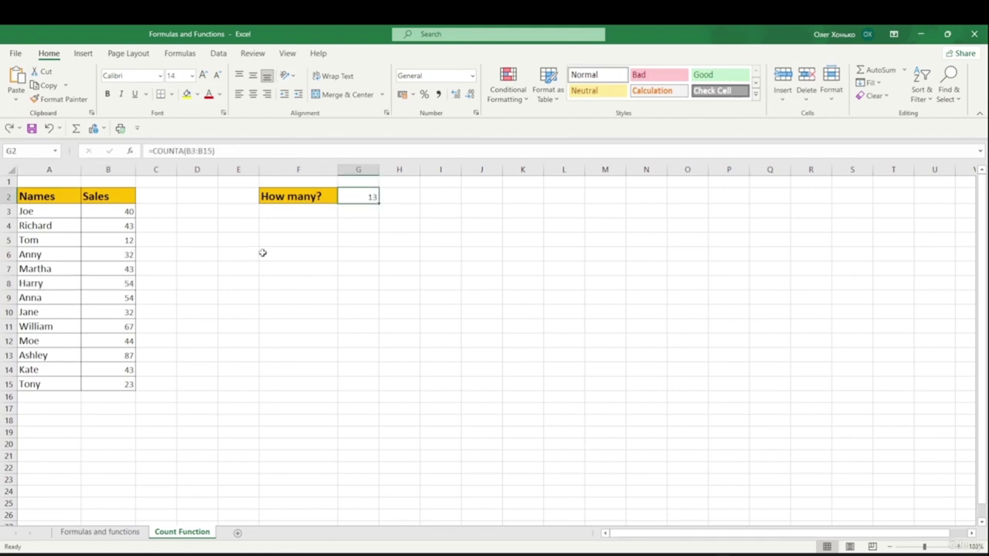
- Clear G2 and insert an AutoSum Count Numbers formula over B3:B15 there
key(Delete)
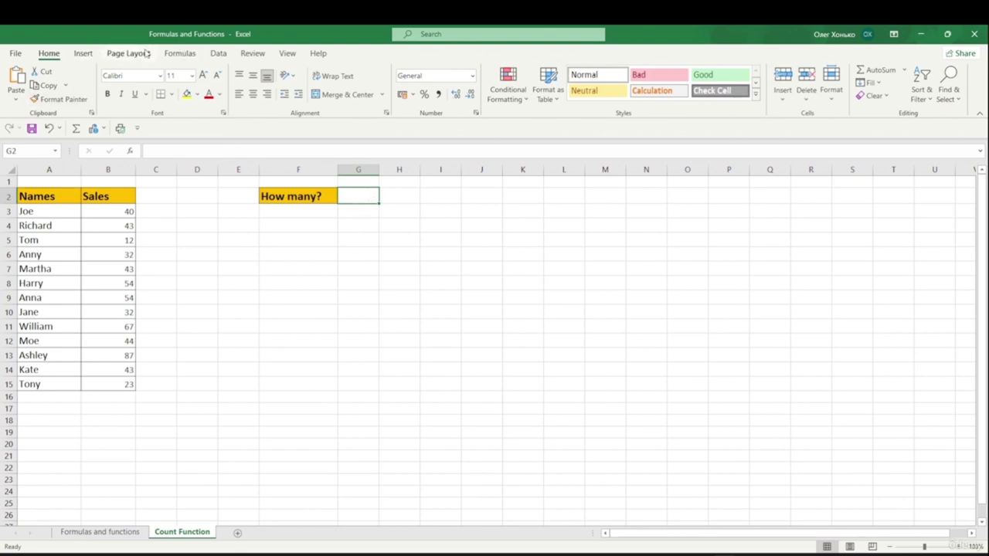
click(182, 53)
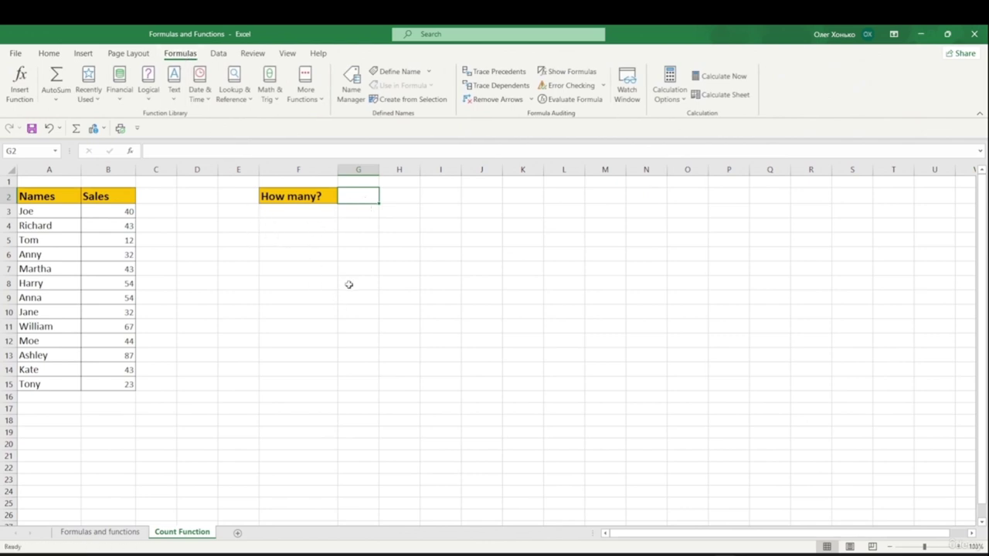
click(55, 102)
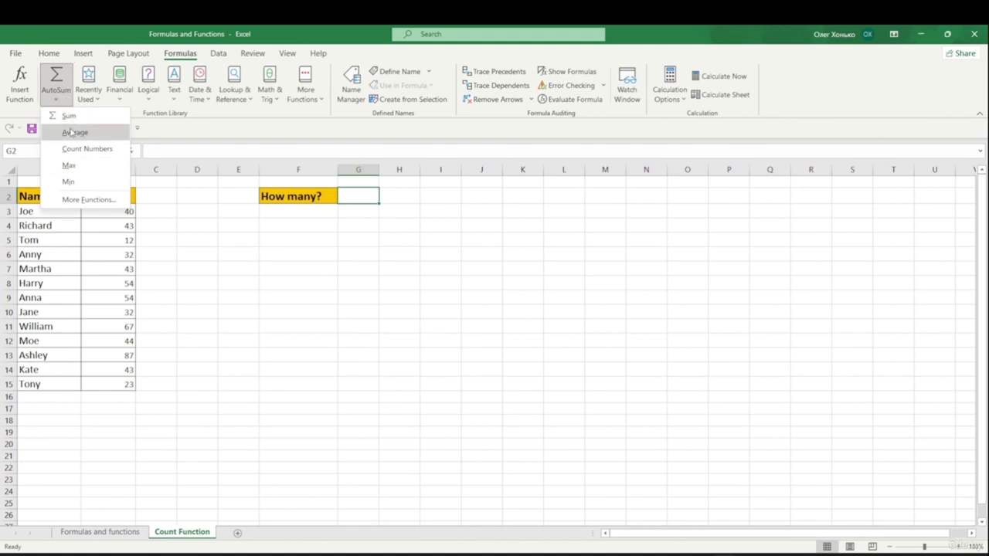
click(107, 155)
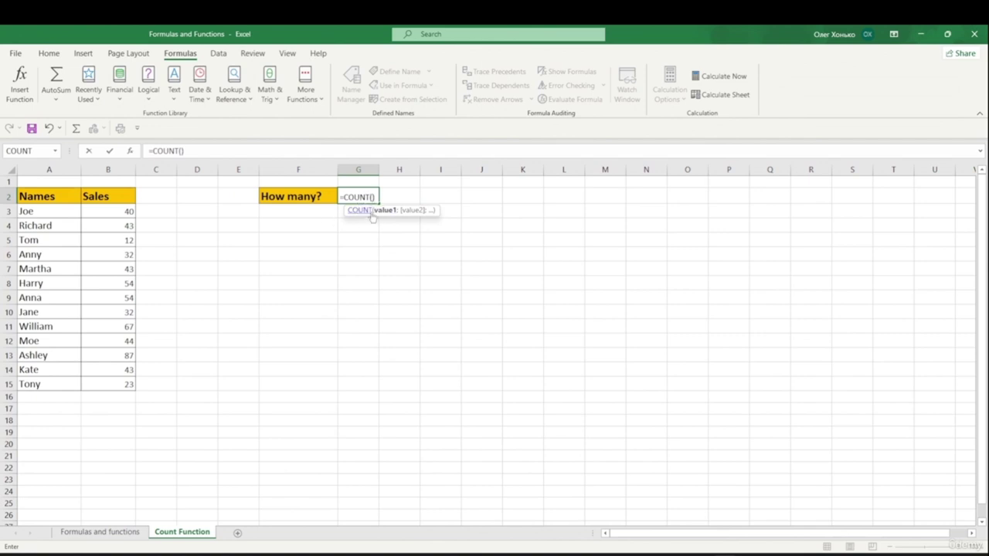
click(117, 211)
drag(117, 211, 131, 383)
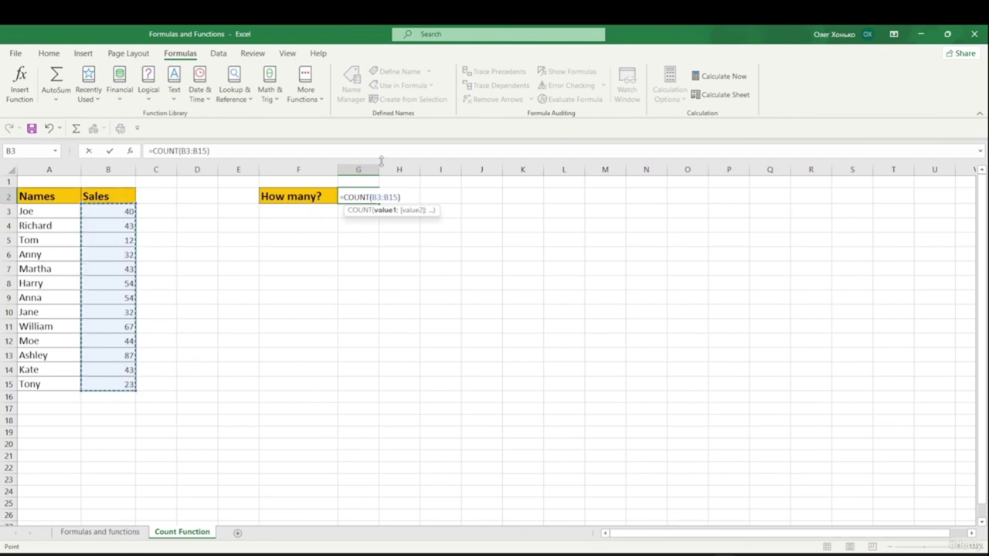
key(Return)
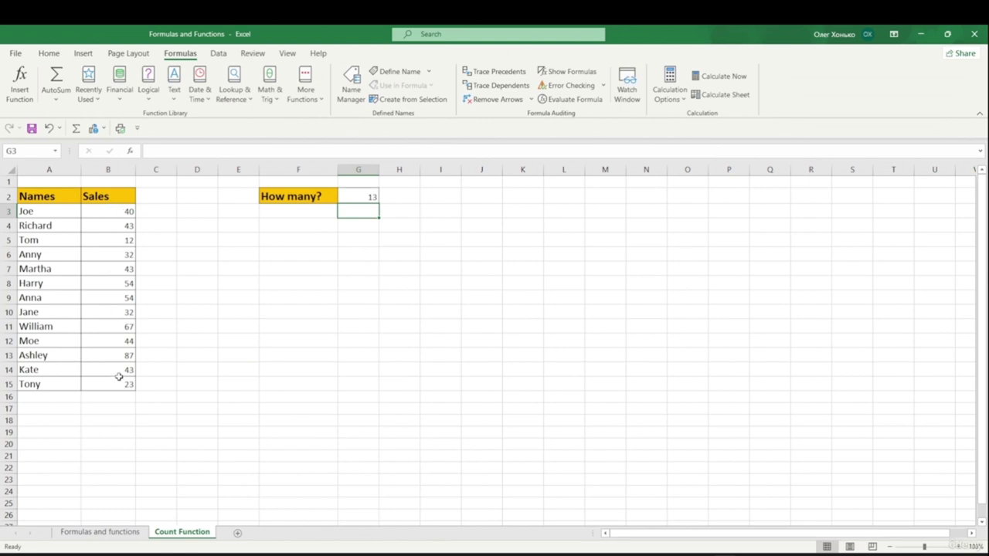
- Move the count to B16 with AutoSum Count Numbers, giving =COUNT(B3:B15) = 13
click(359, 198)
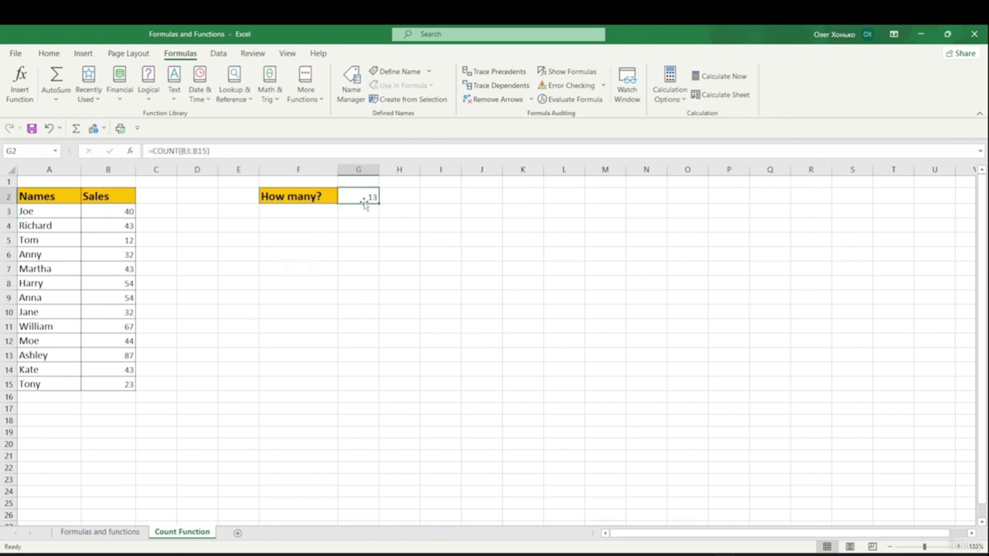
key(Delete)
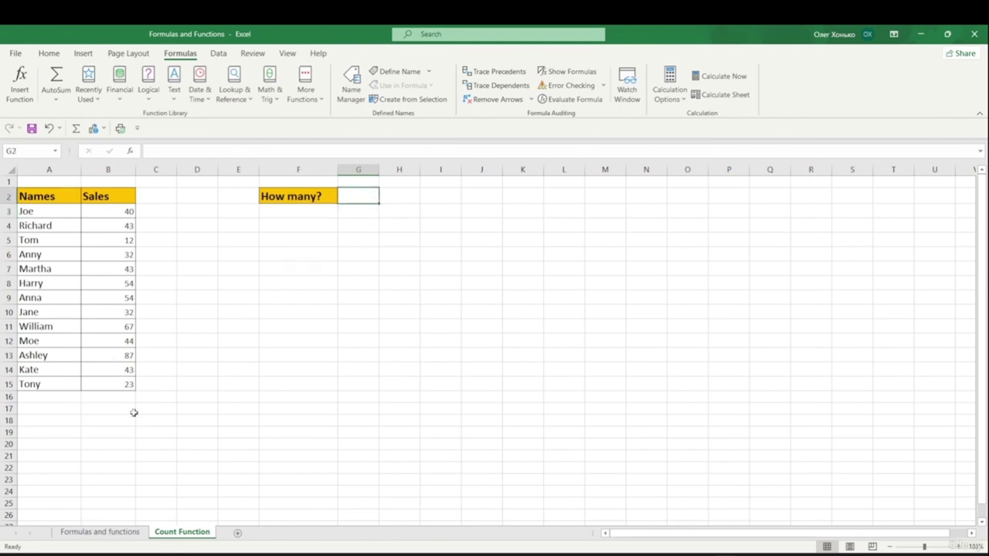
click(118, 395)
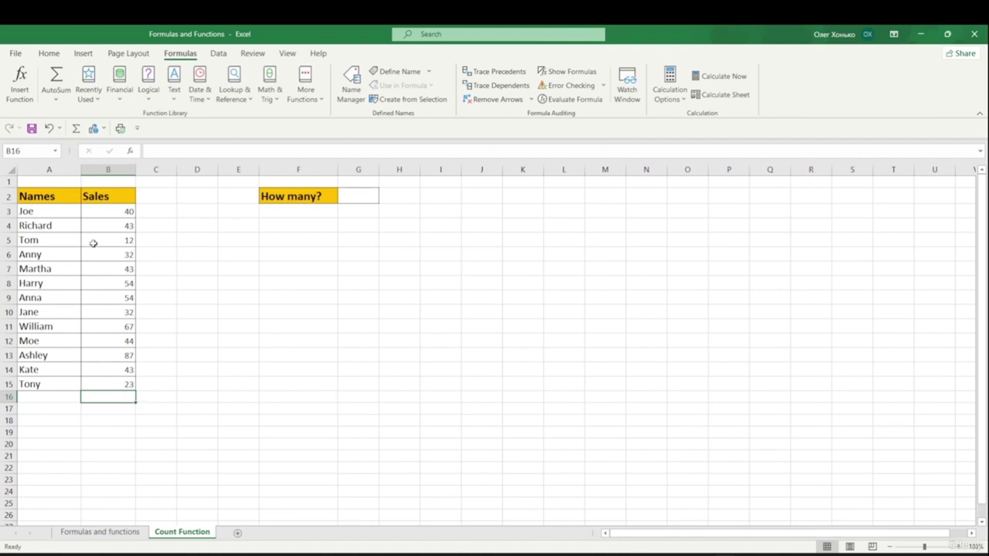
click(54, 100)
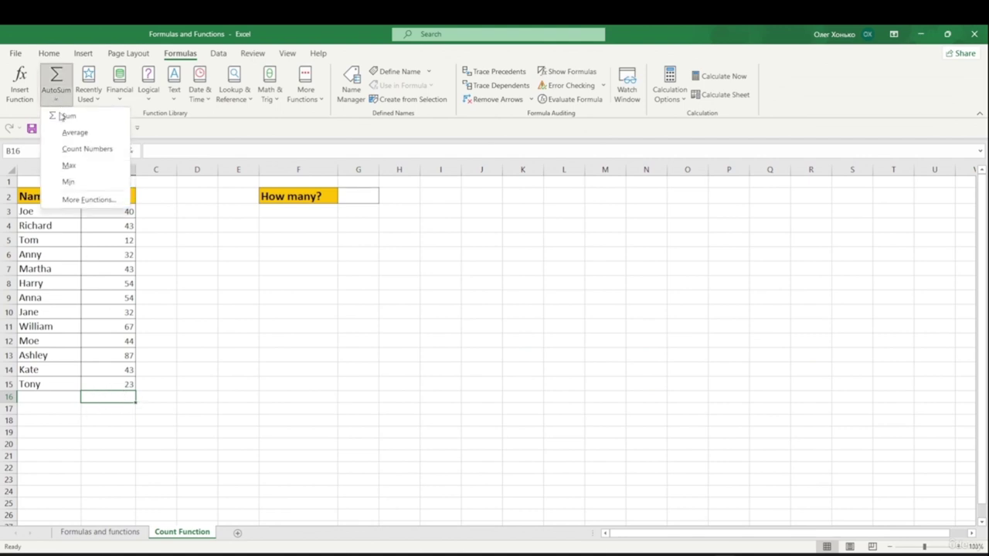
click(89, 150)
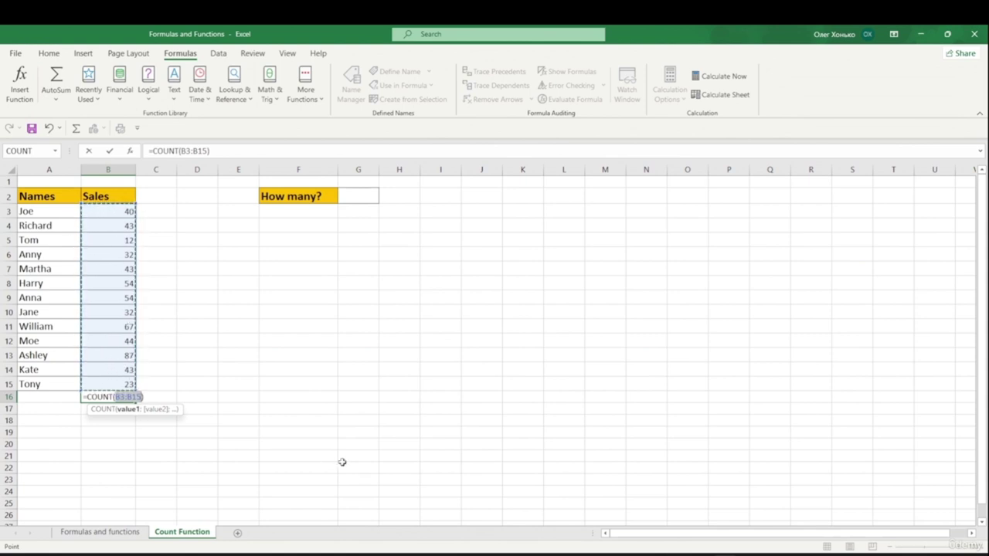
key(Return)
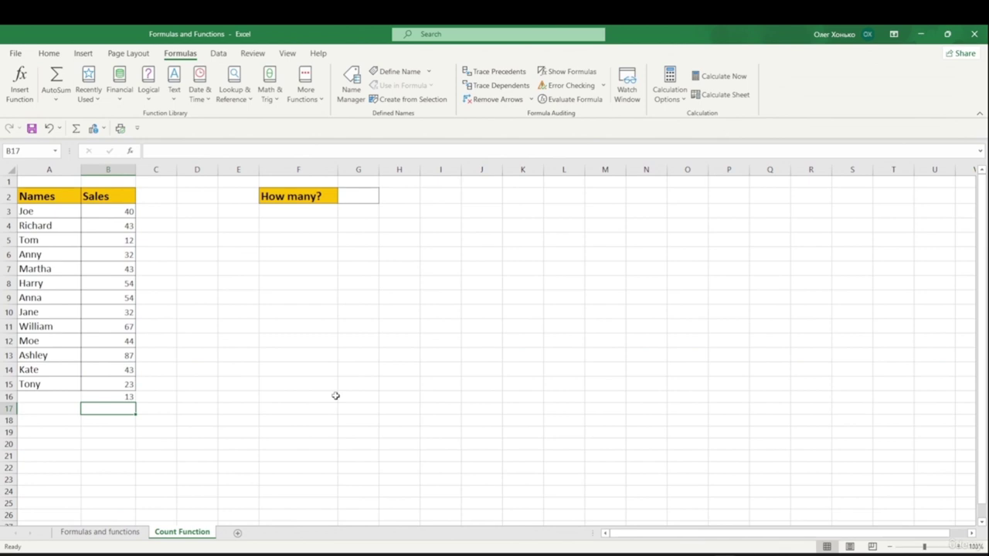
- Enter =AVERAGE(B3:E3) in F3 to average January's 2019–2022 values
click(129, 395)
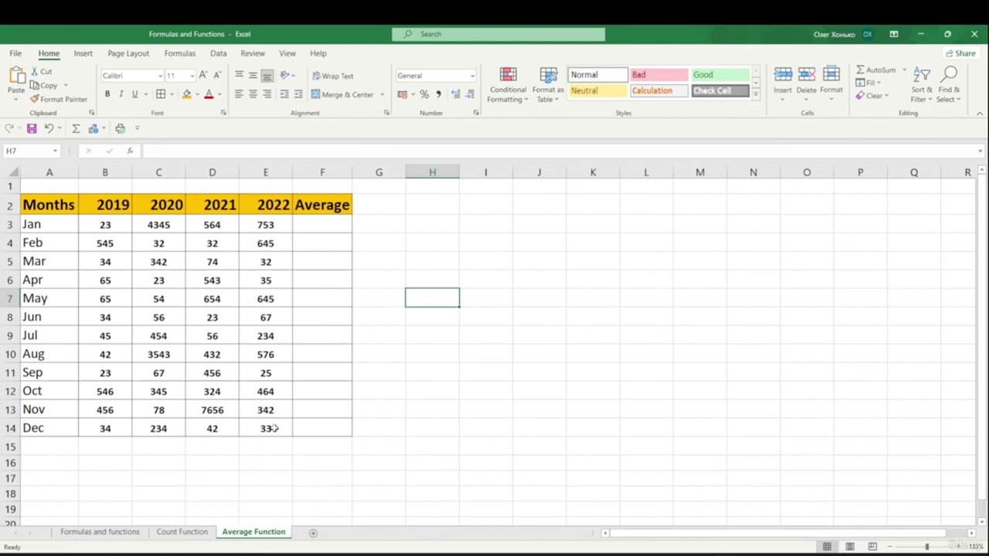
drag(95, 226, 266, 219)
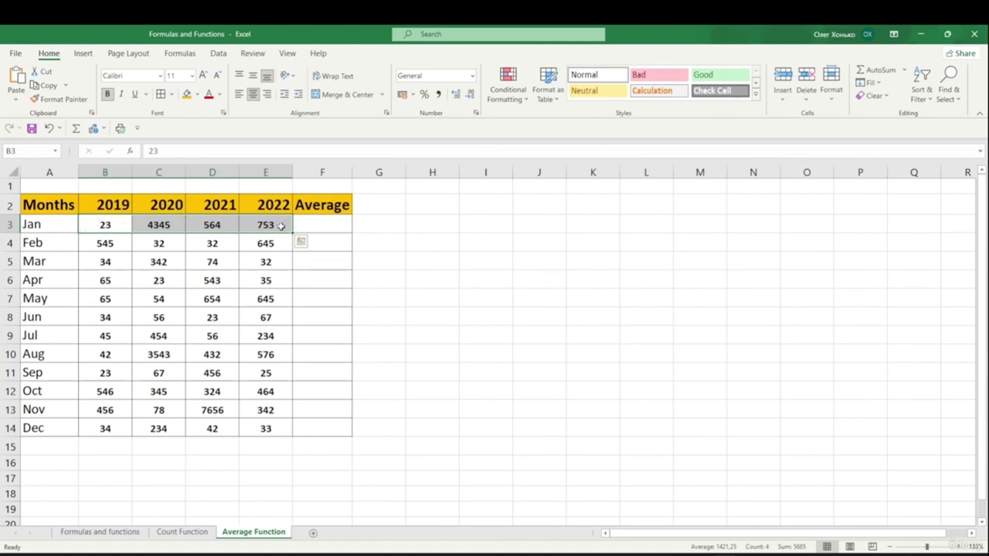
click(311, 224)
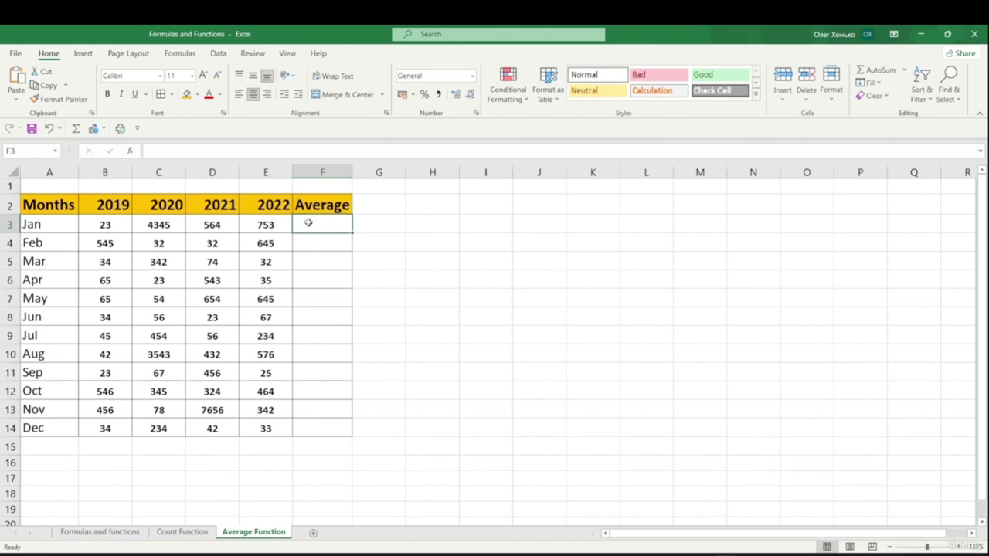
double_click(308, 223)
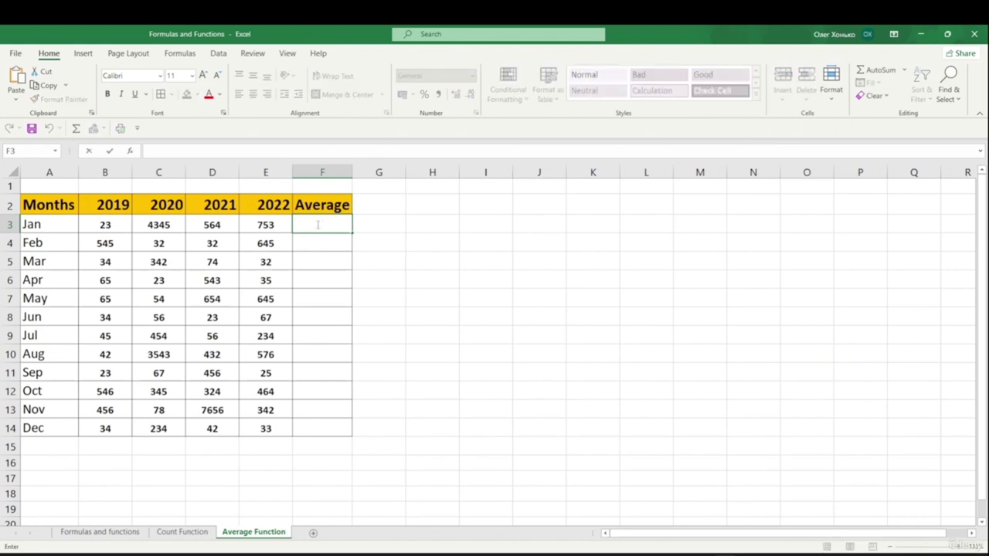
text(=)
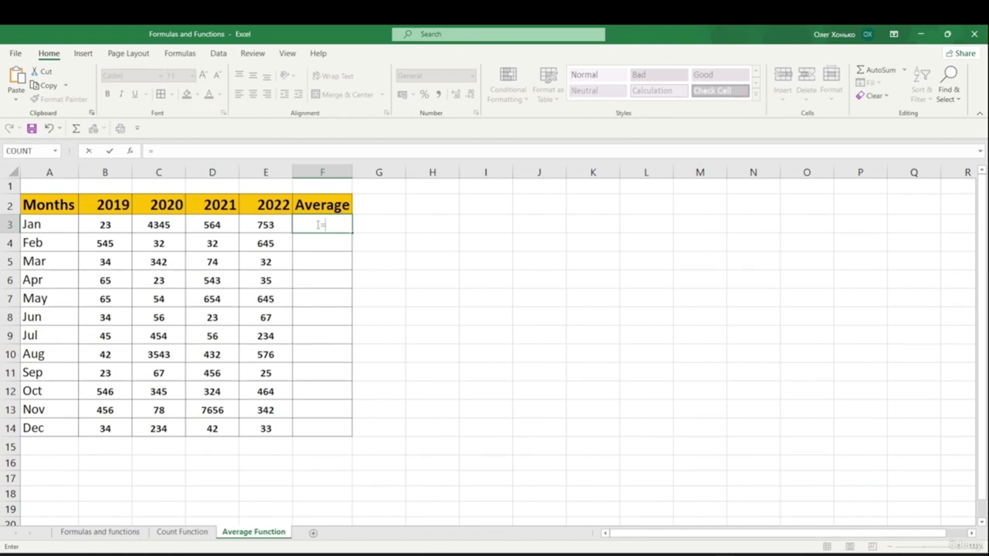
text(ave)
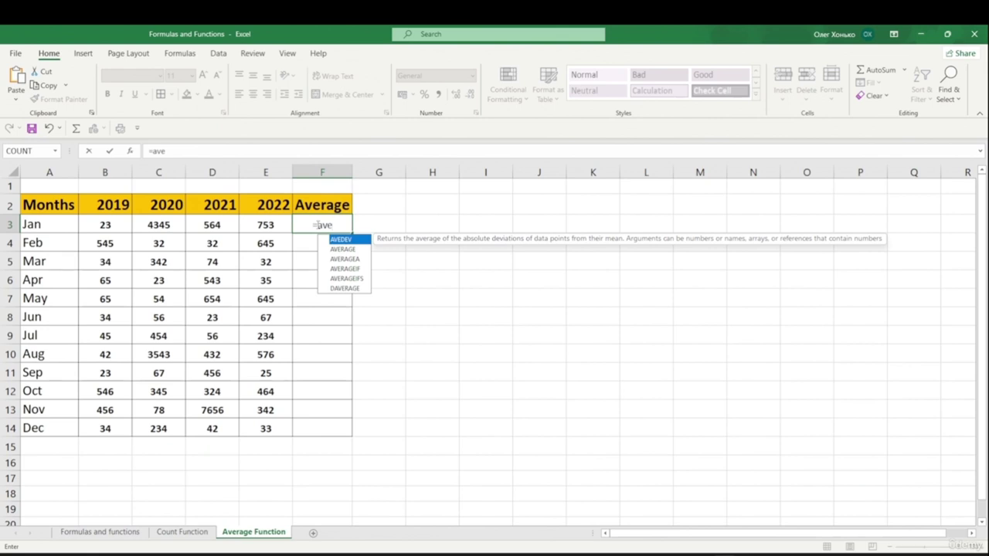
text(r)
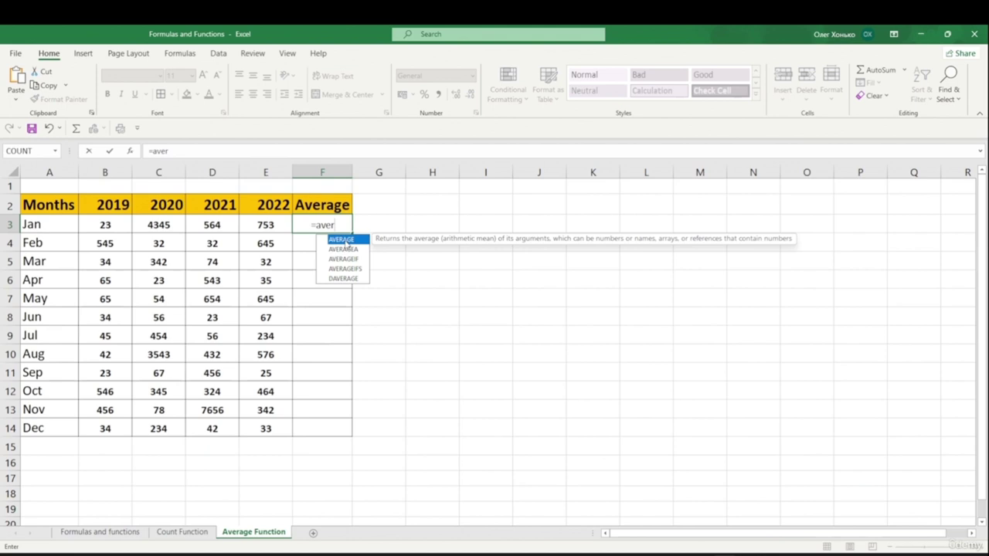
double_click(345, 244)
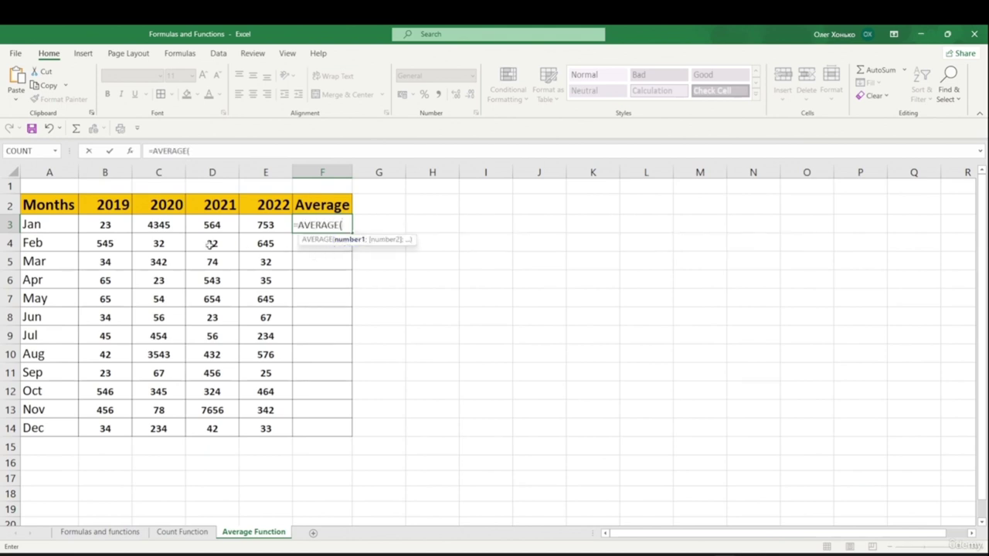
click(95, 225)
drag(95, 224, 265, 225)
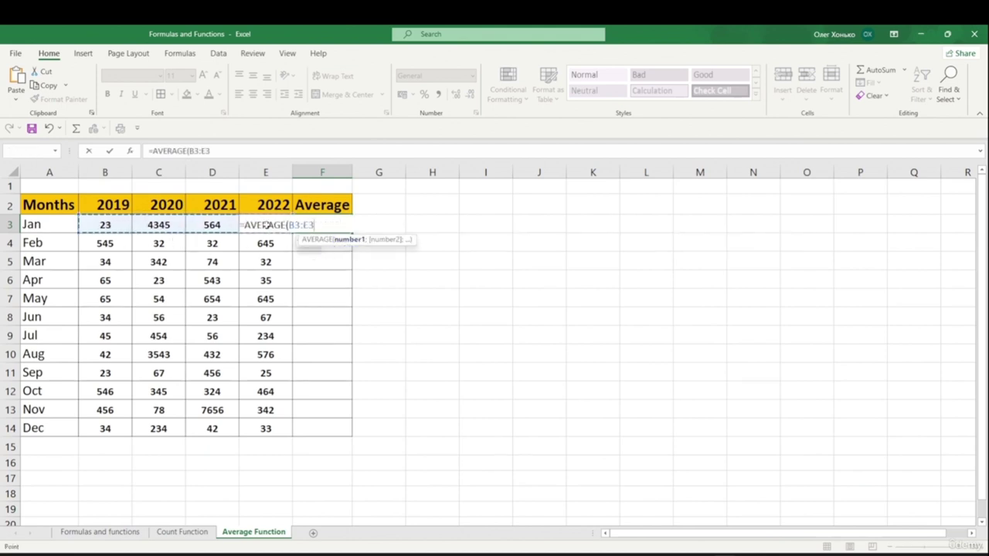
text())
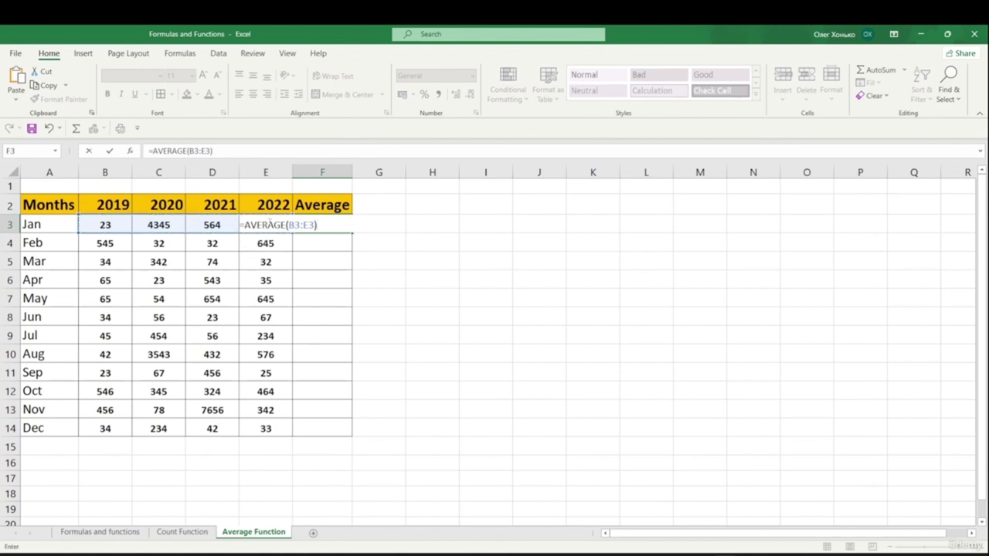
key(Return)
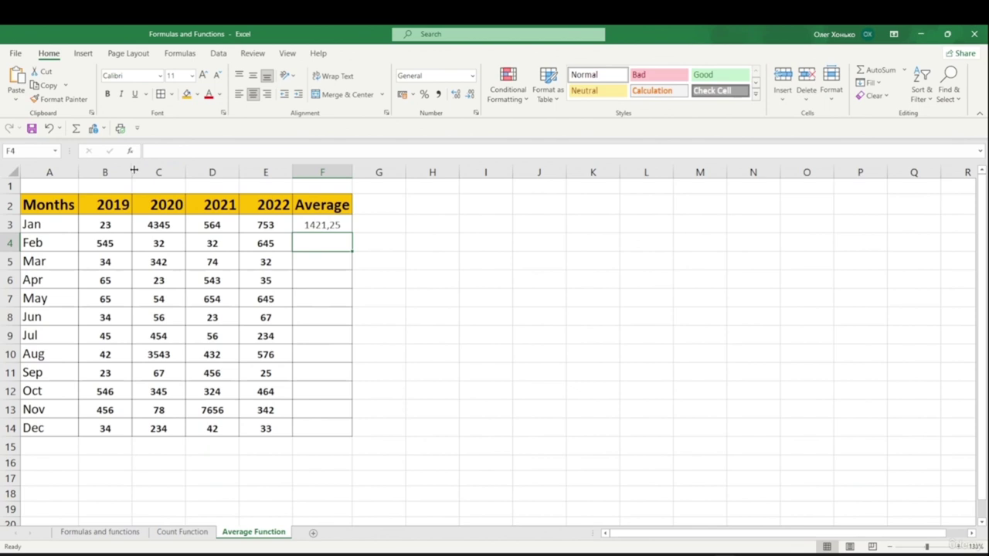
- Insert =AVERAGE(B4:E4) into F4 via Insert Function, giving February's average of 313,5
click(131, 151)
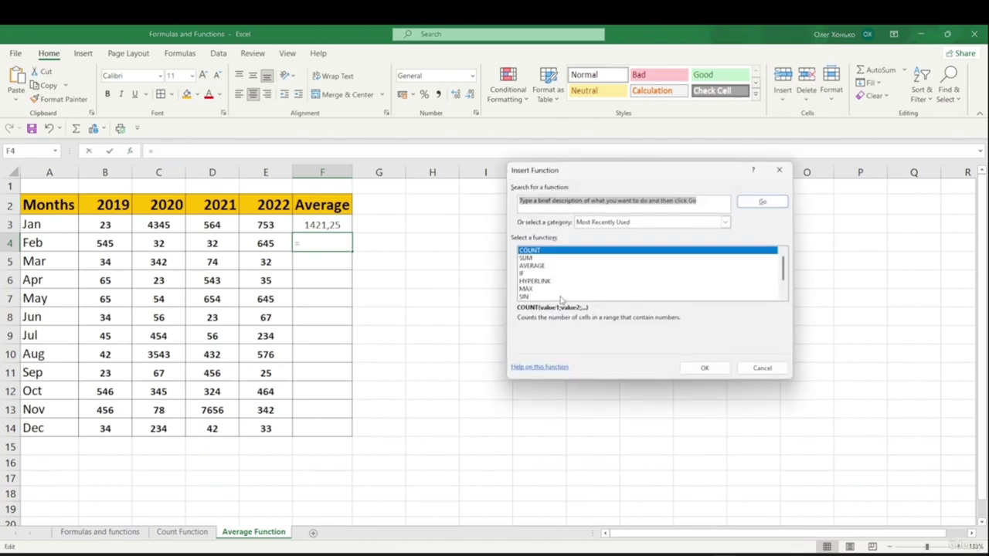
click(540, 266)
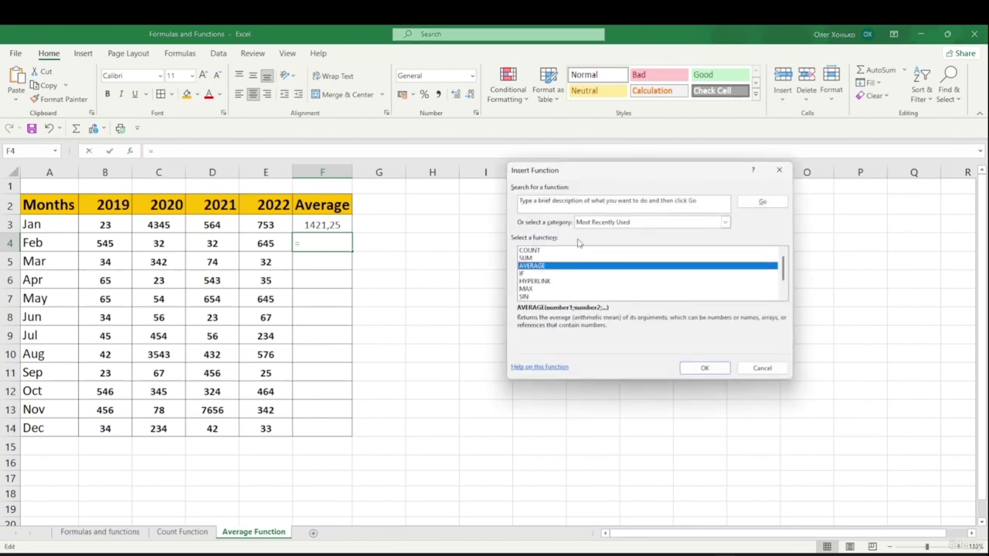
drag(687, 202, 510, 203)
text(average)
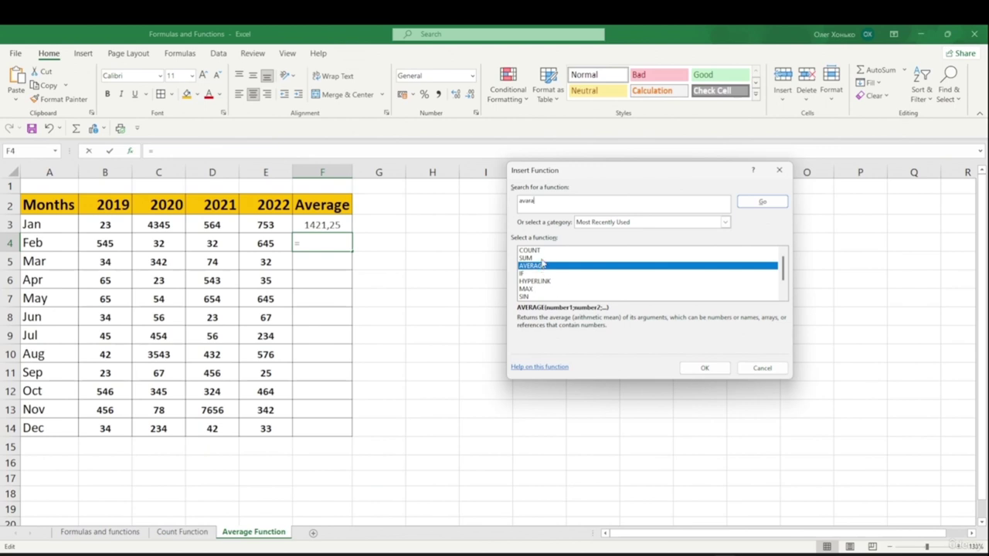
click(765, 202)
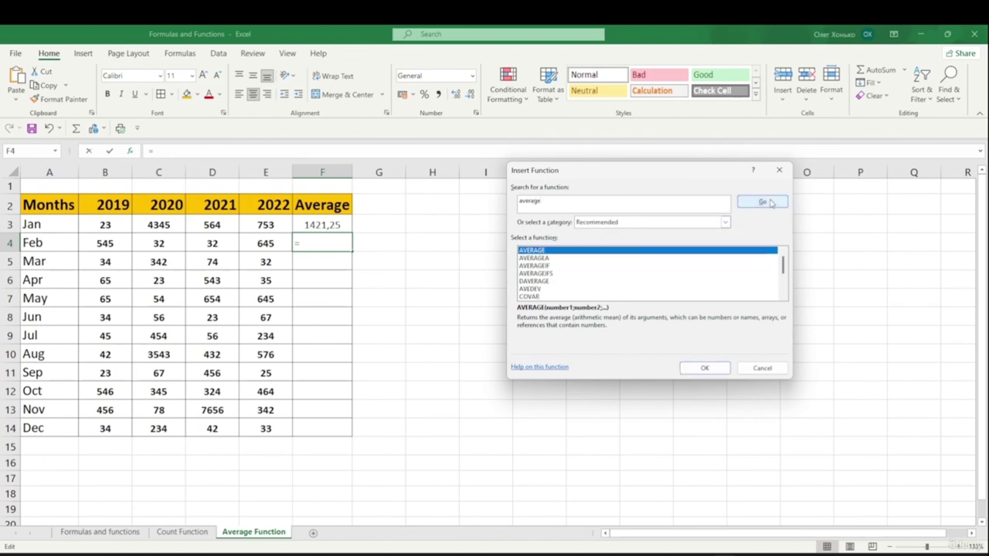
double_click(532, 252)
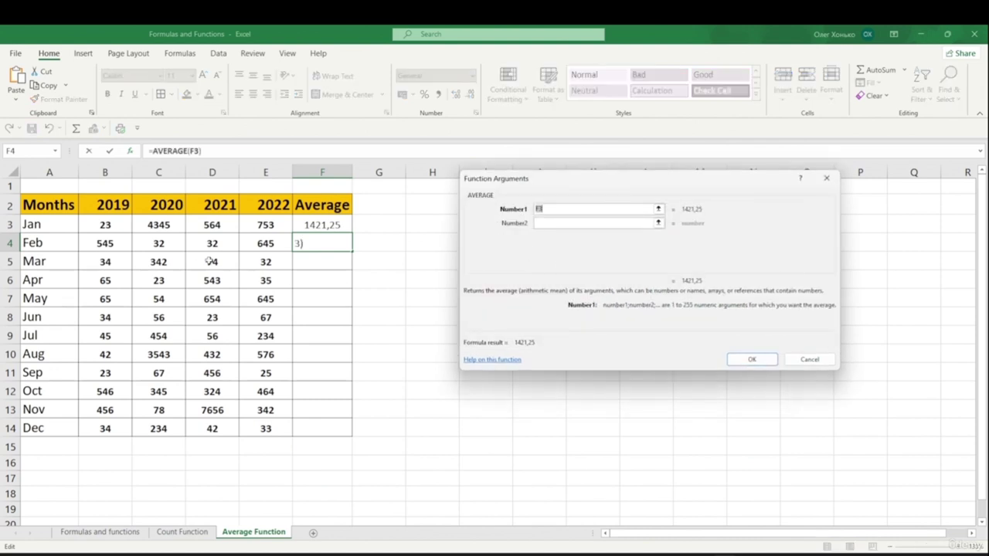
click(113, 242)
drag(112, 242, 268, 244)
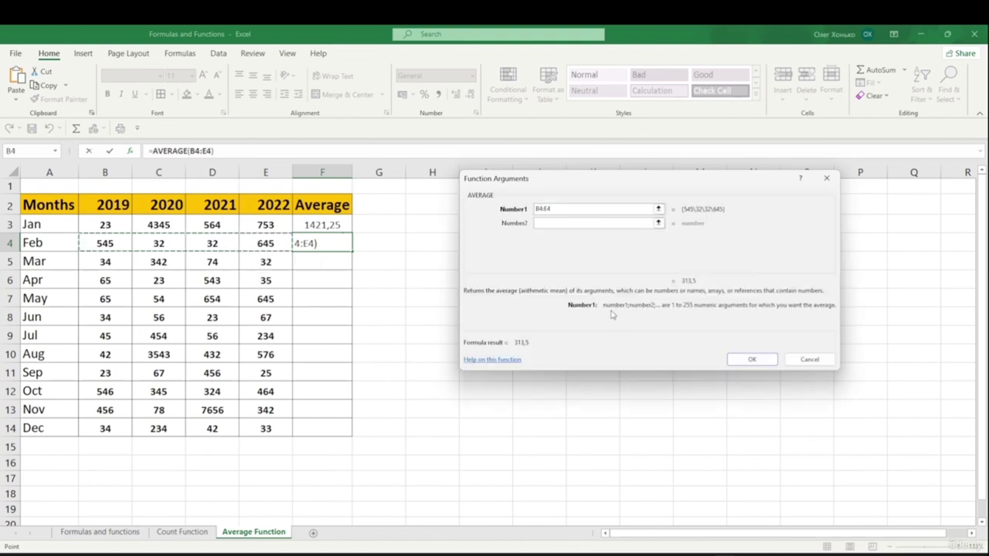
click(748, 360)
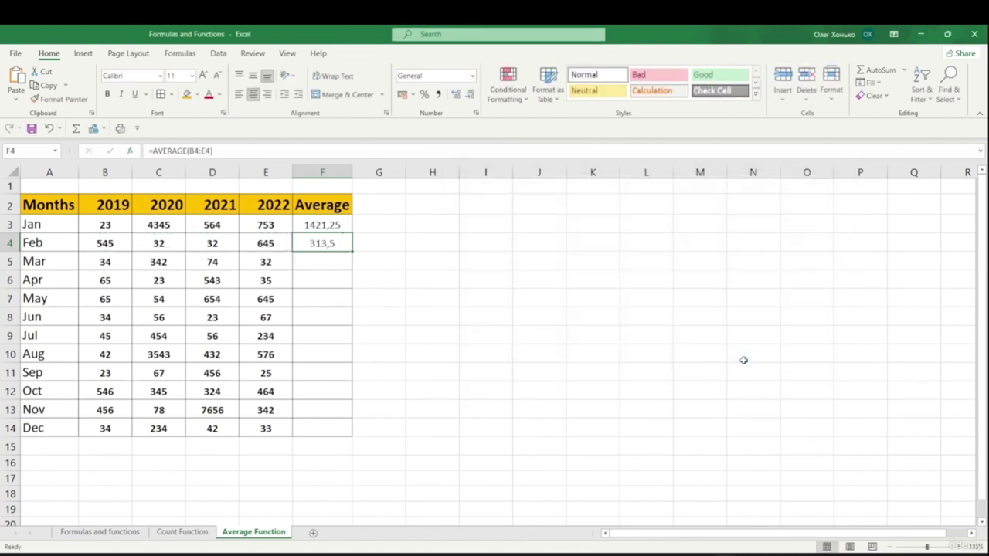
click(592, 377)
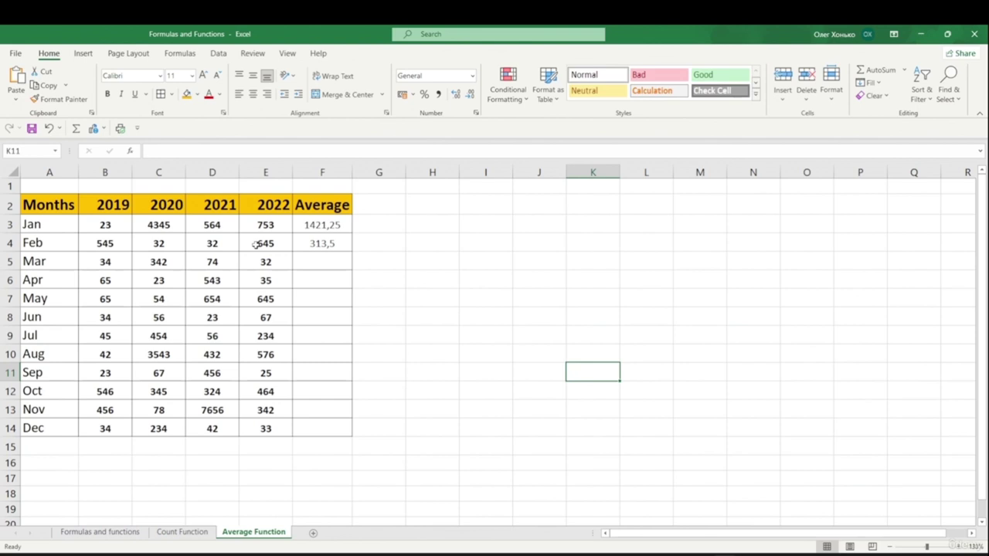
- Use AutoSum Average in F5 over B5:E5, giving March's average of 120,5
click(307, 265)
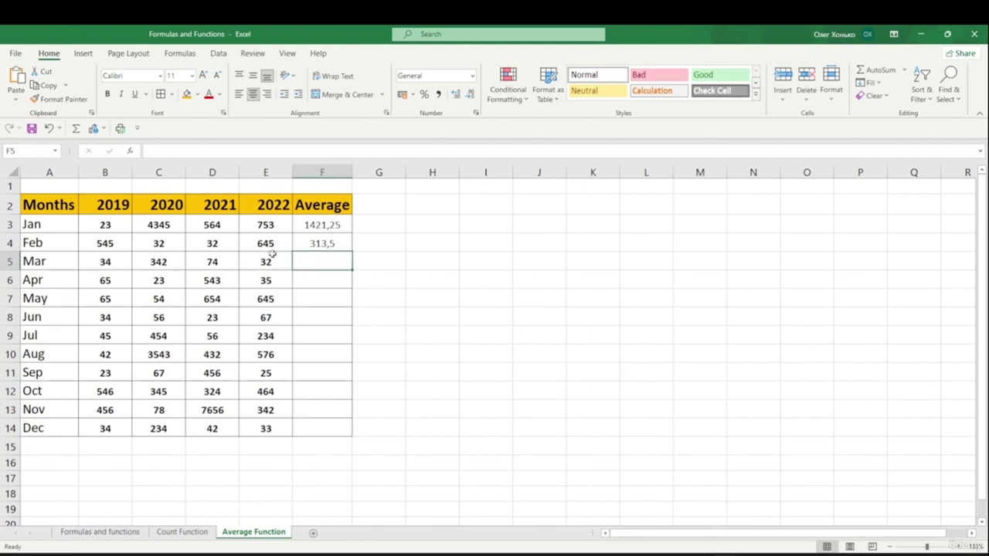
click(179, 53)
click(56, 97)
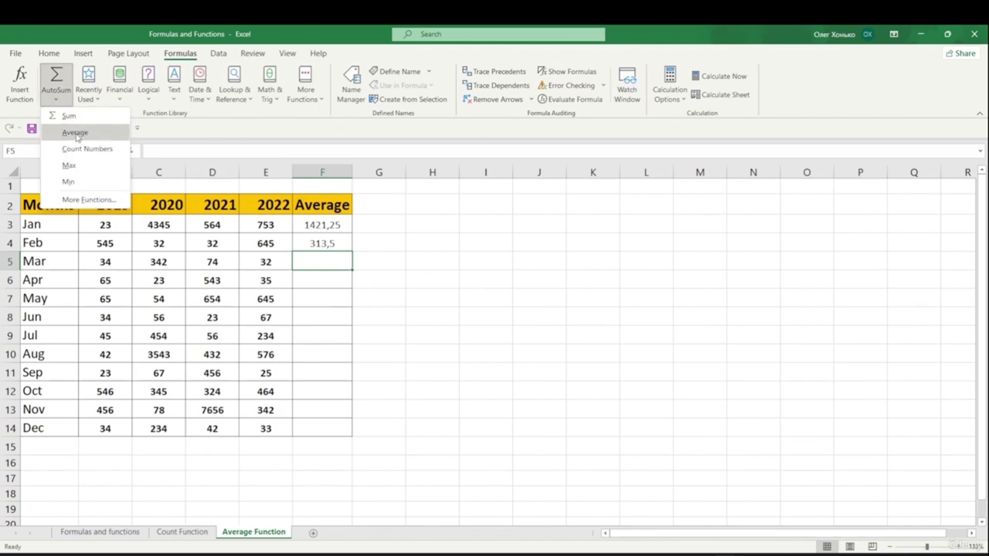
click(75, 133)
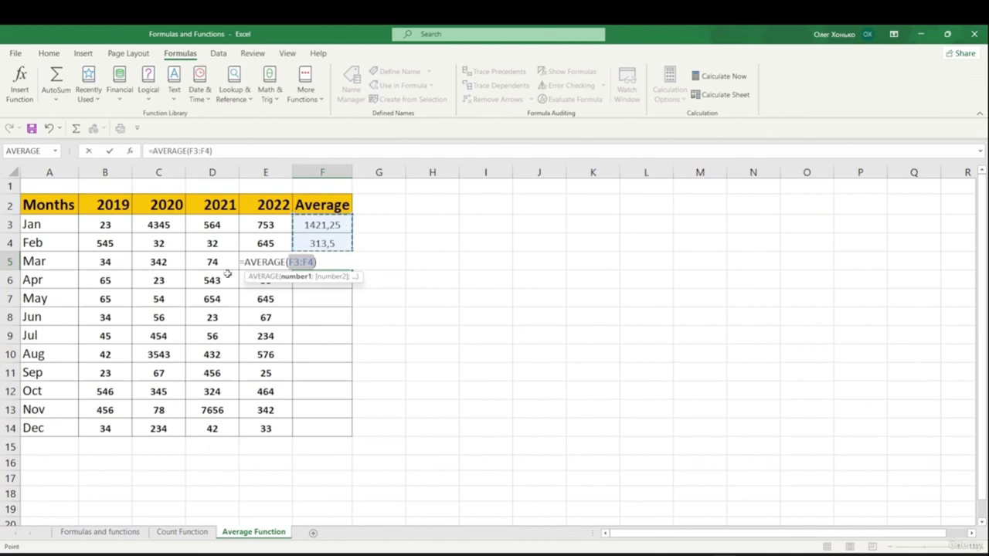
drag(99, 263, 263, 263)
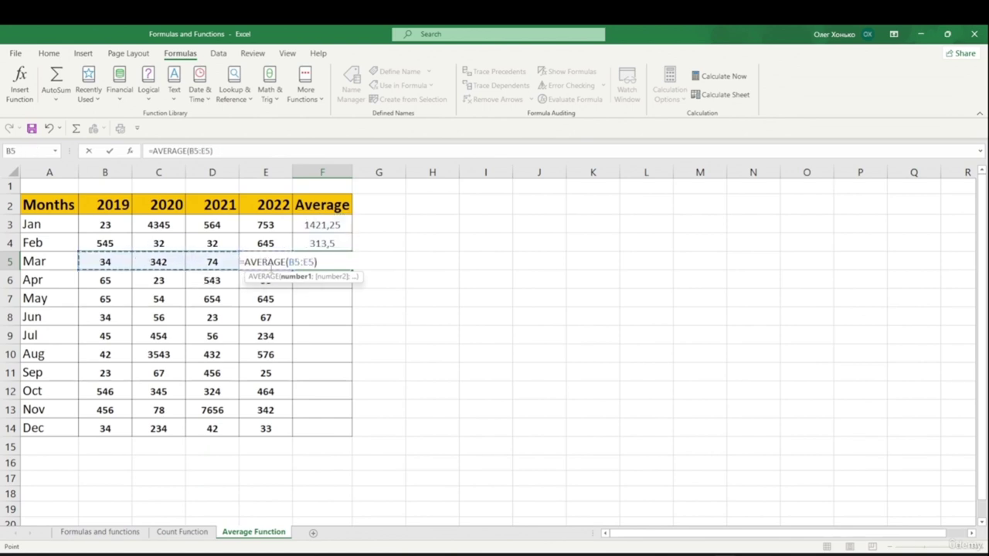
key(Return)
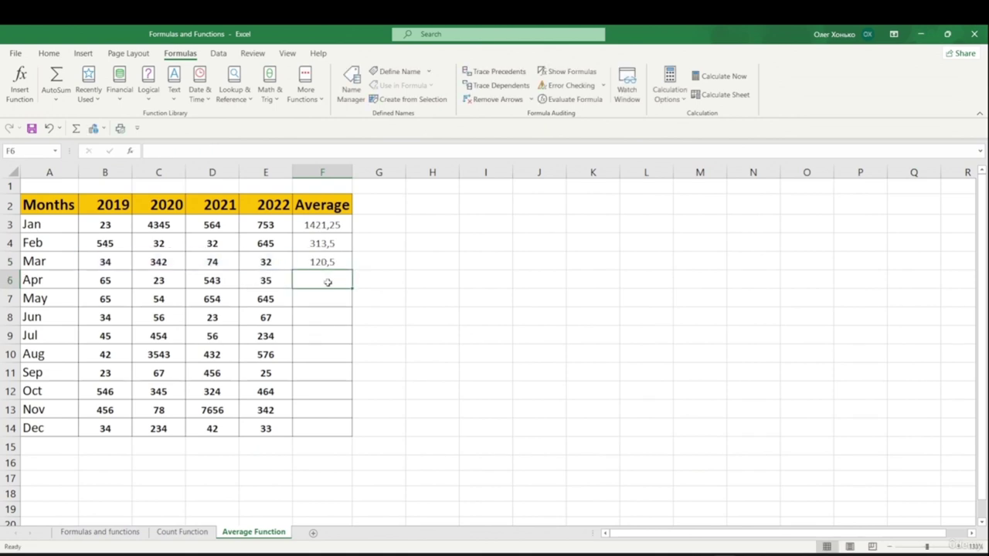
click(261, 441)
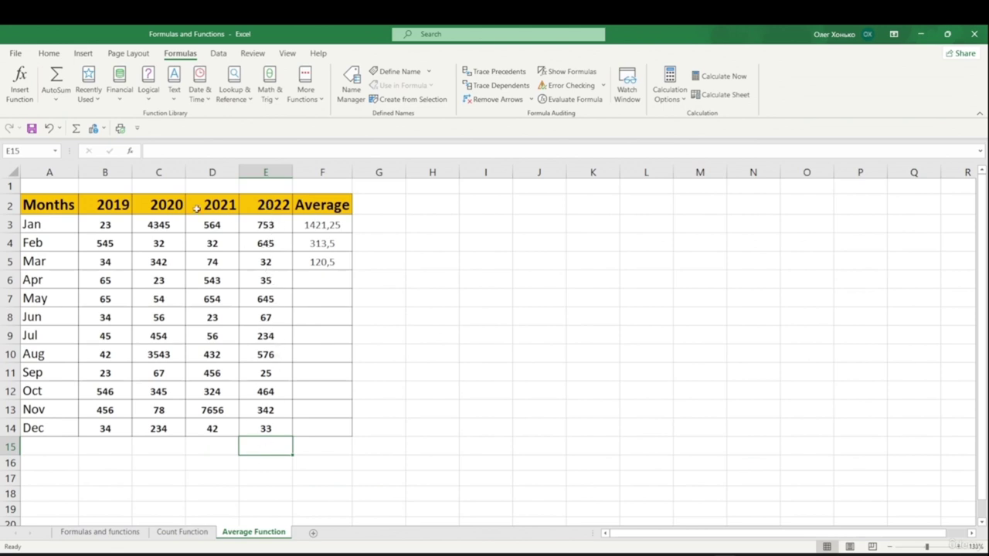
- Put an AutoSum Average of E3:E14 in E15, redoing a wrong first range, showing 320,9167
click(56, 99)
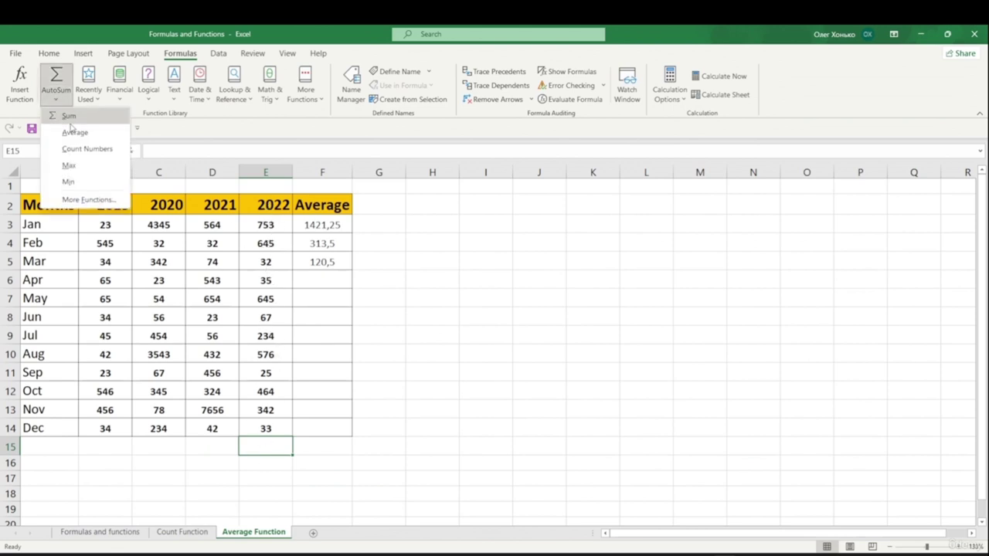
click(75, 133)
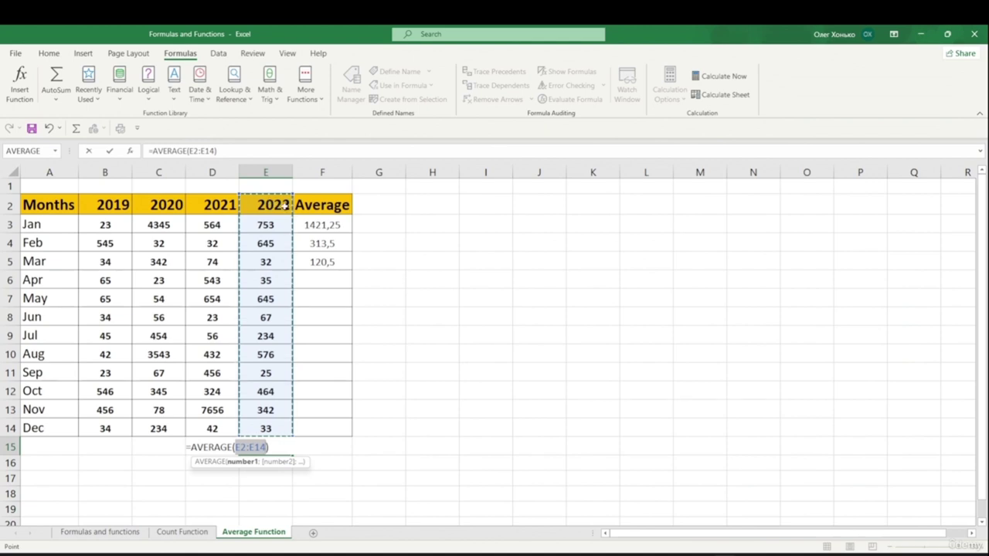
key(F2)
key(Down)
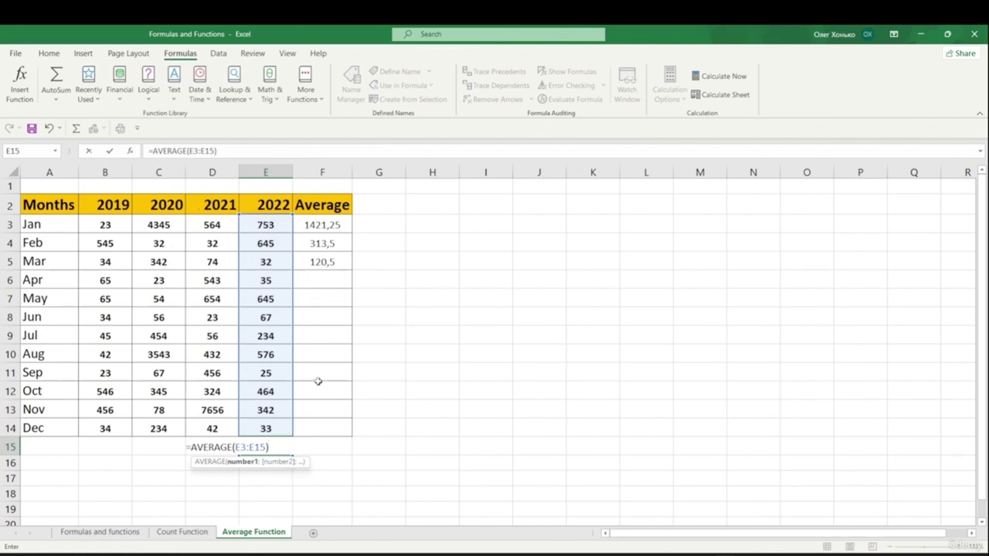
key(Escape)
click(56, 99)
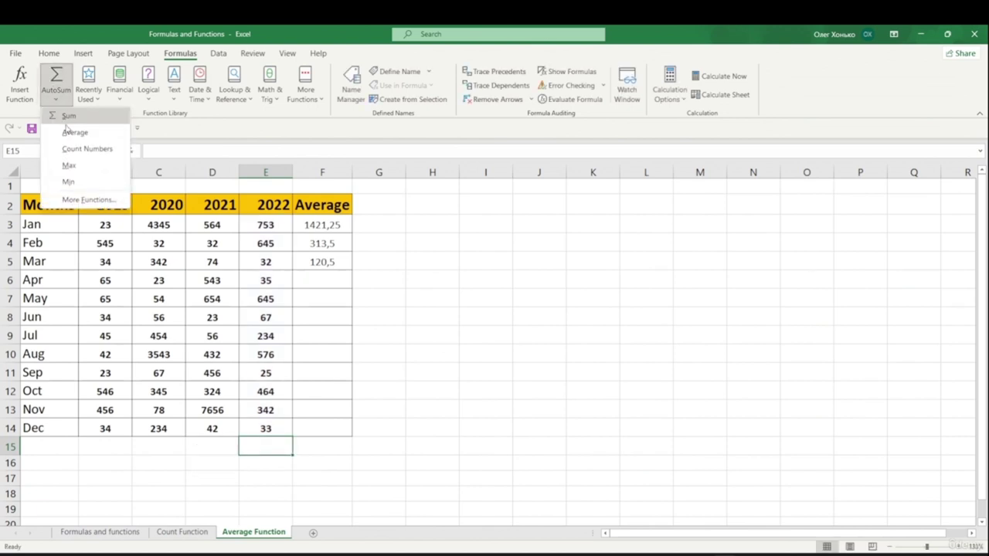
click(72, 138)
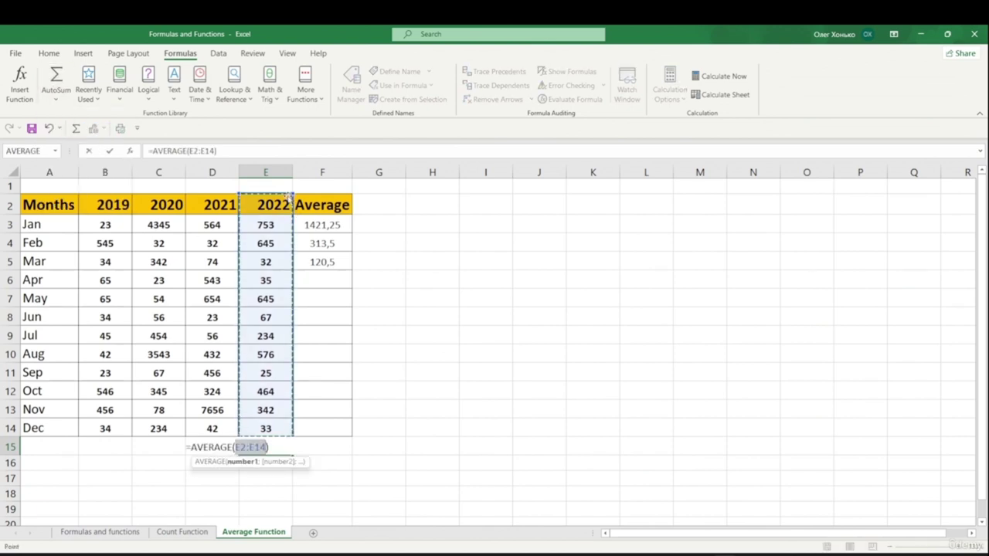
drag(293, 195, 293, 222)
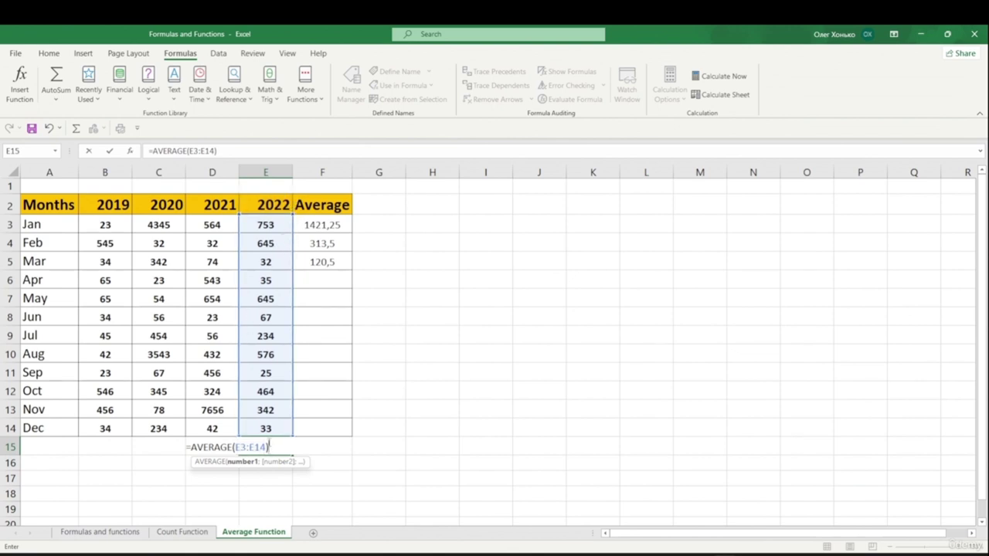
drag(272, 224, 285, 422)
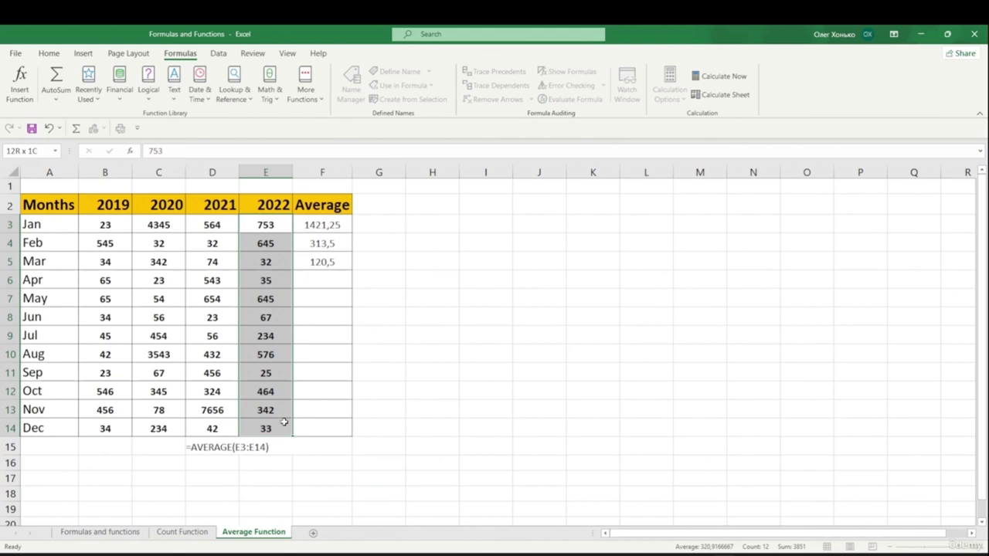
click(302, 485)
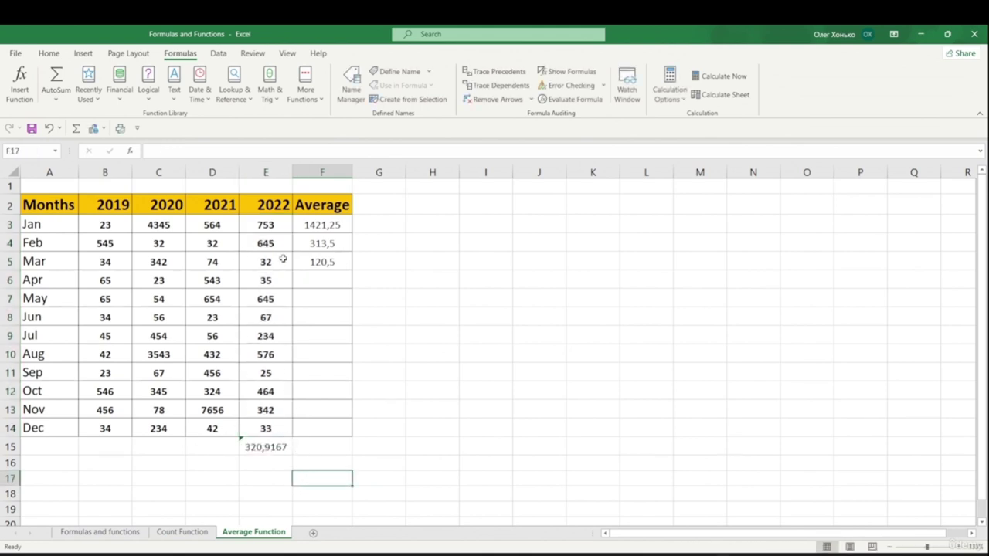
- Fill F5's AVERAGE formula down to F14, so April through December show averages (166,5 to 85,75)
click(333, 263)
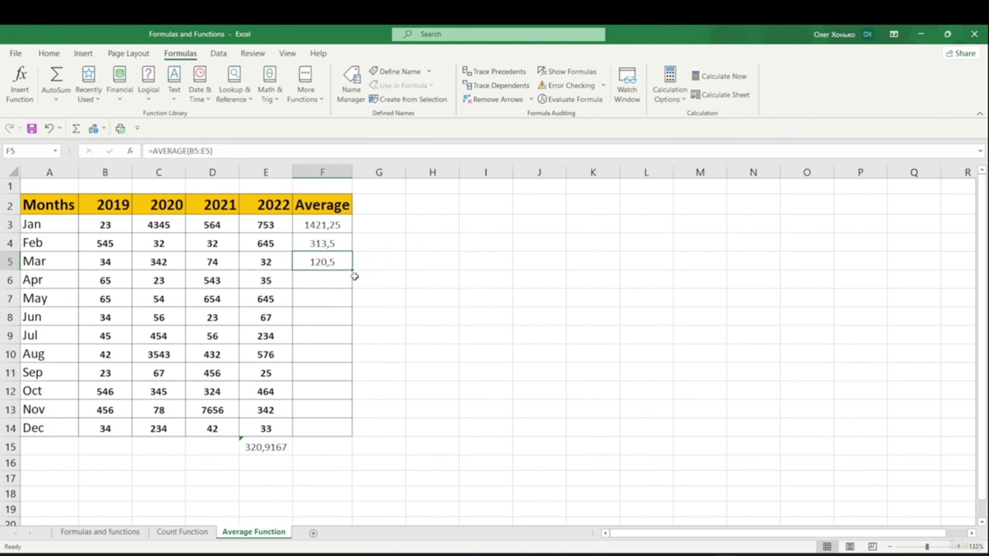
drag(353, 270, 358, 431)
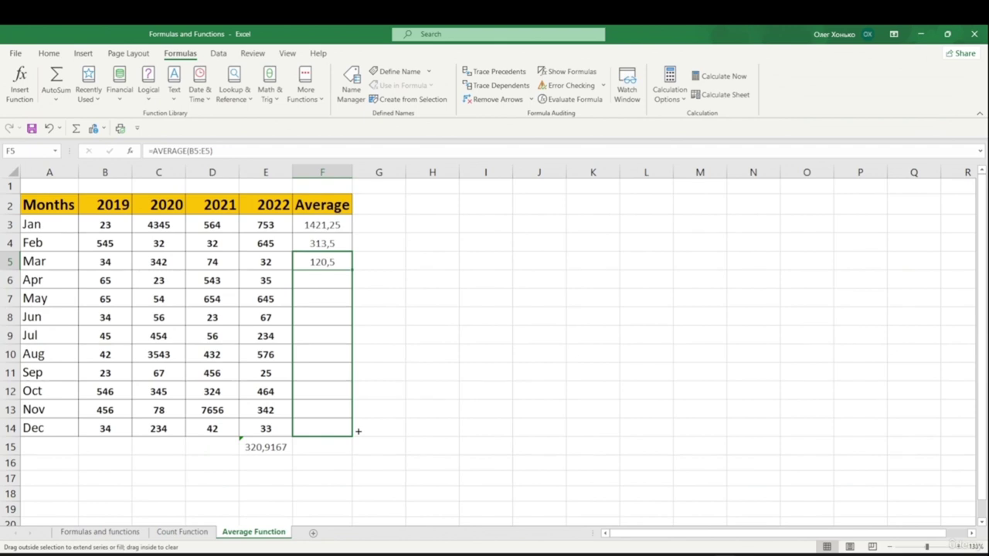
drag(359, 430, 358, 431)
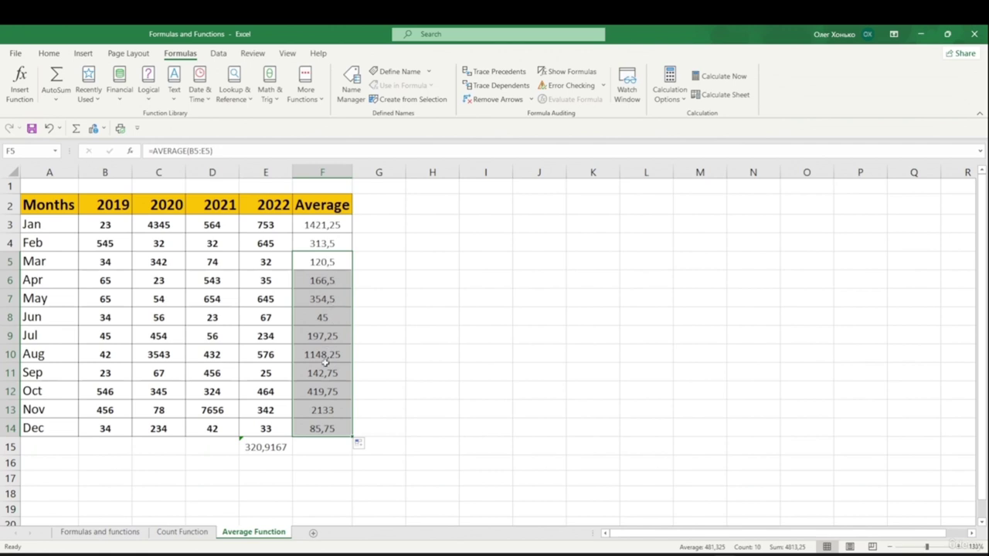
click(412, 335)
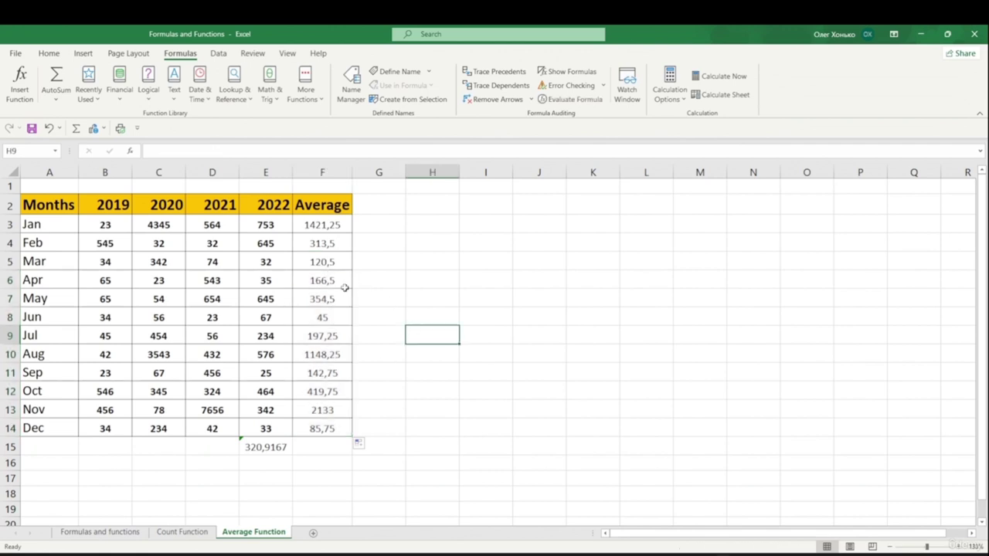
click(325, 336)
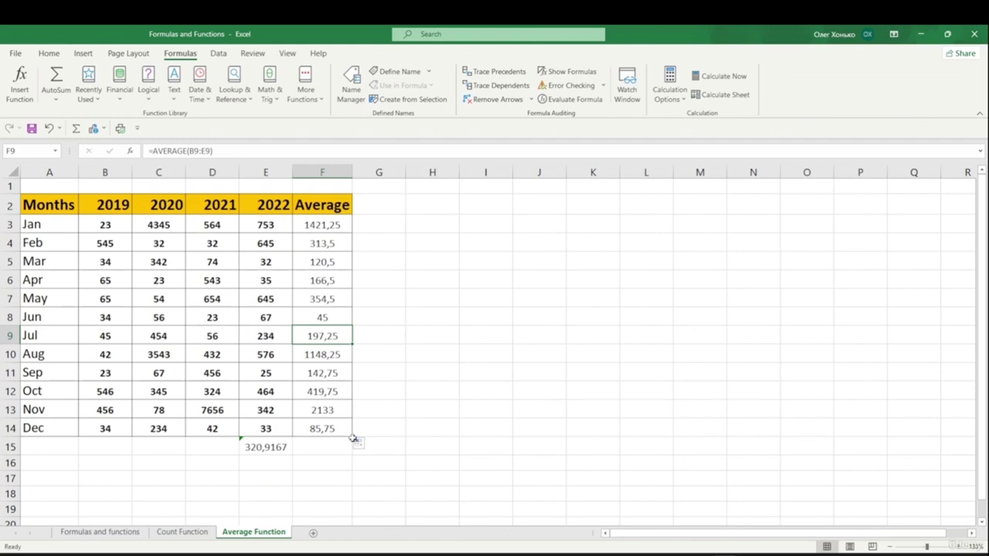
click(324, 354)
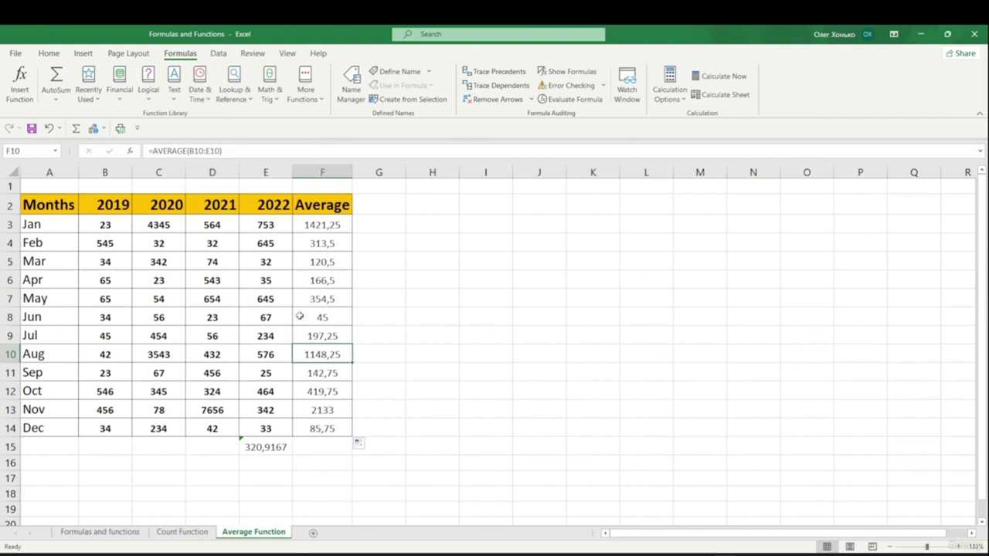
click(319, 372)
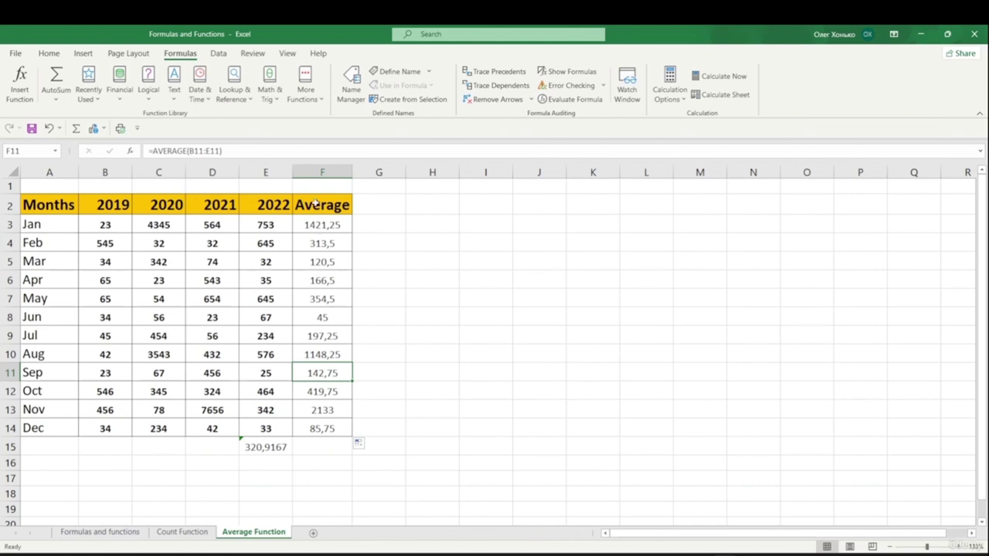
click(390, 352)
key(ctrl+z)
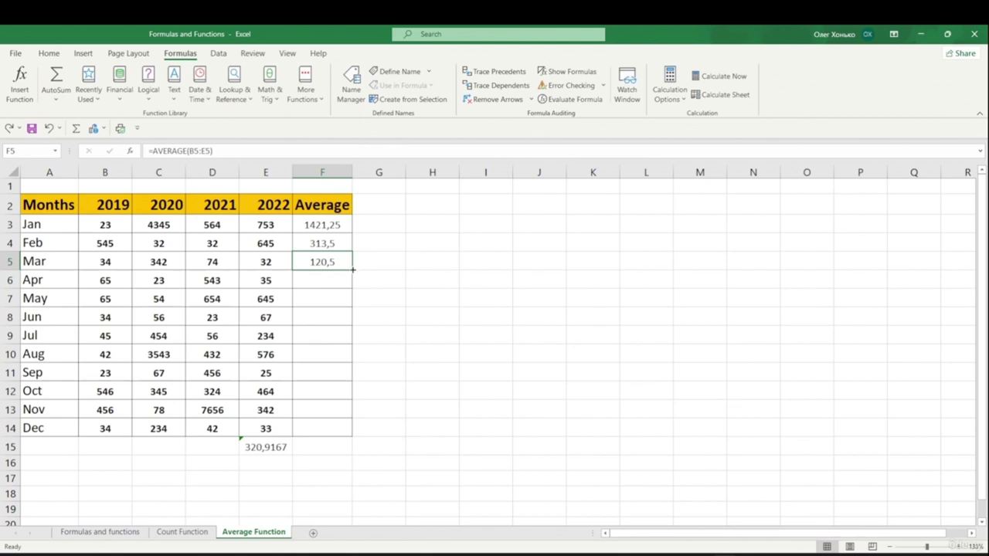
double_click(353, 269)
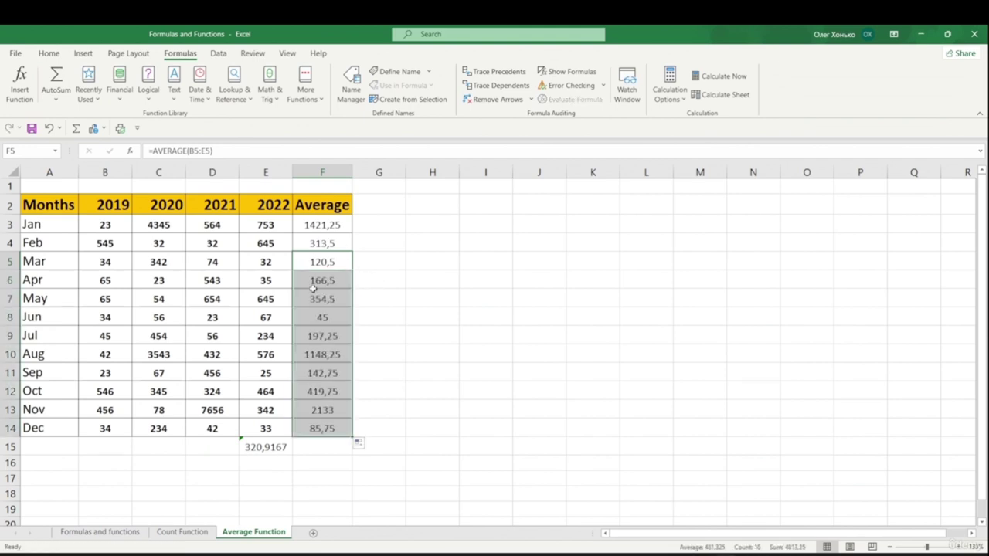
click(397, 310)
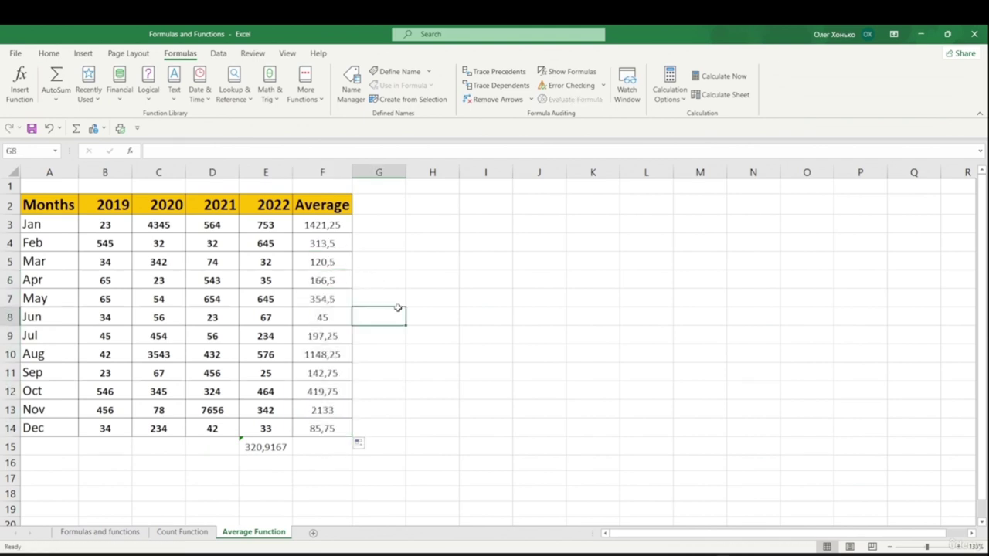
click(317, 334)
click(333, 360)
- Switch to the Min And Max Function sheet and select G4 for January's minimum
click(329, 373)
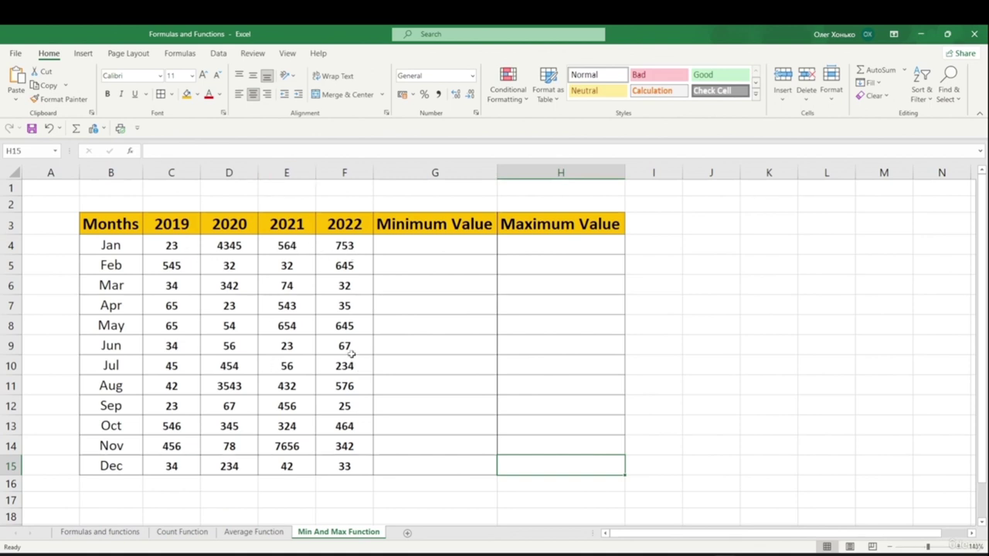
click(414, 249)
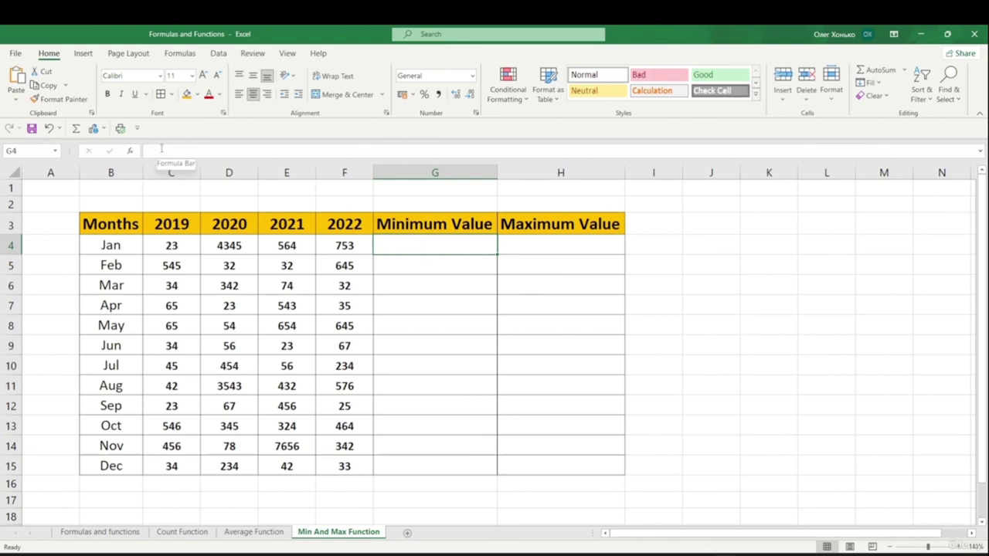
- Enter =MIN(C4:F4) in G4, giving January's minimum value of 23
double_click(417, 240)
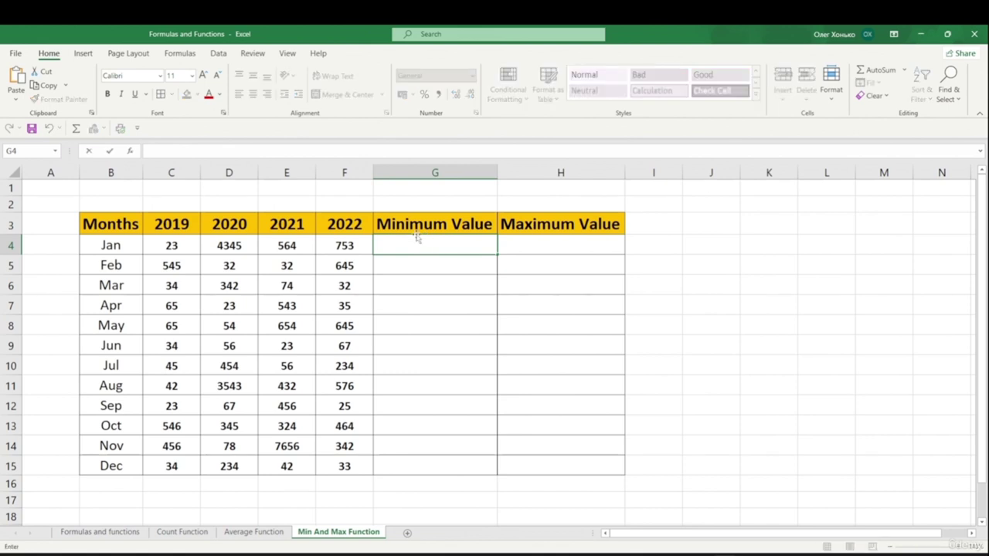
text(=)
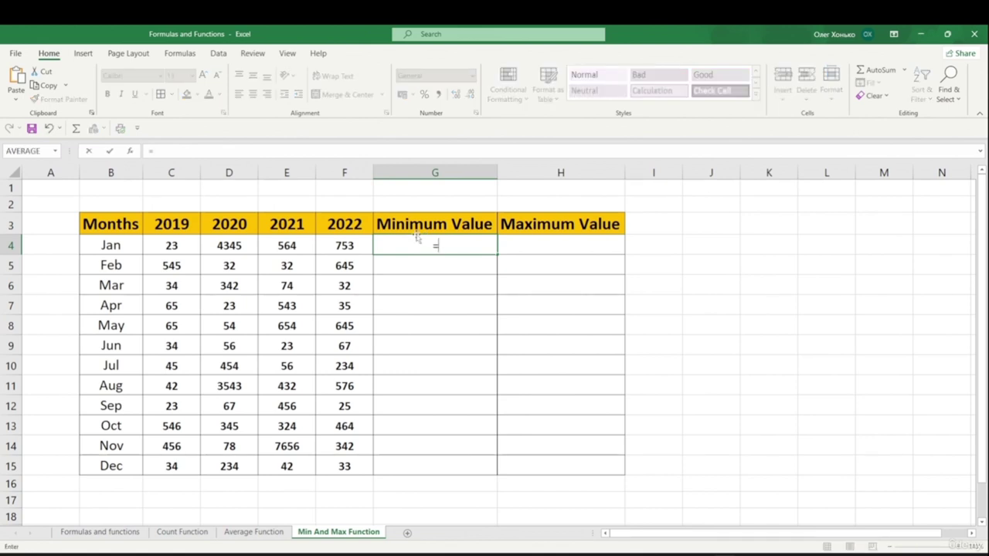
text(min)
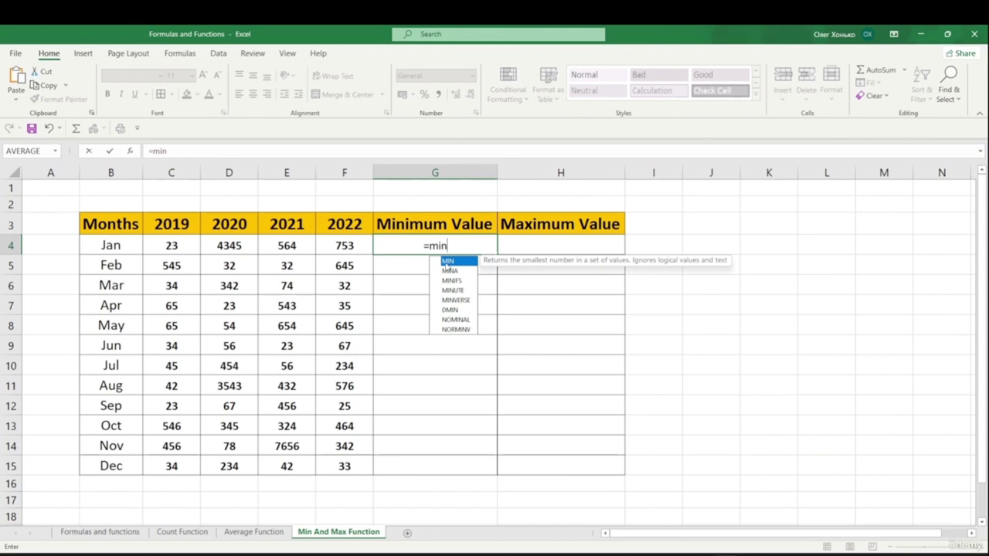
double_click(447, 262)
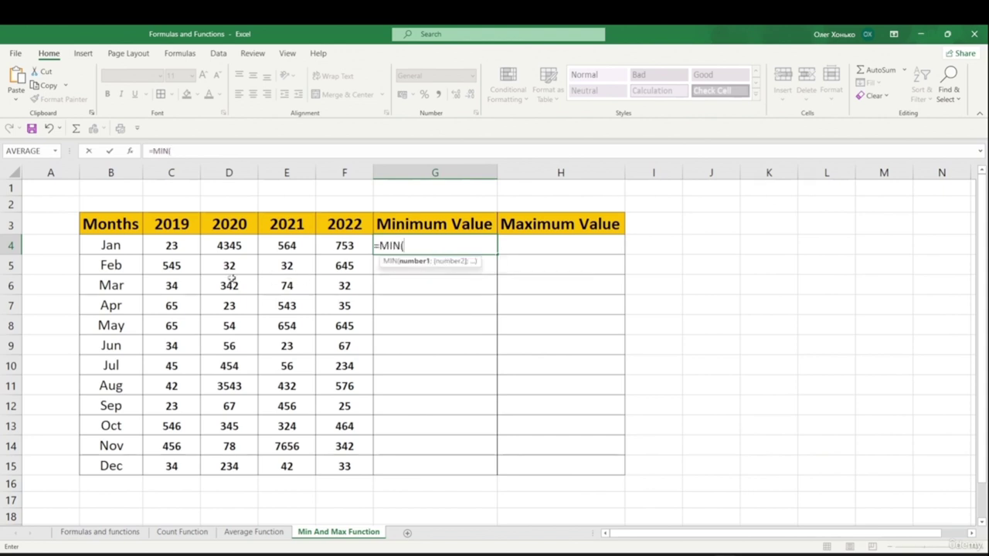
drag(166, 248, 320, 250)
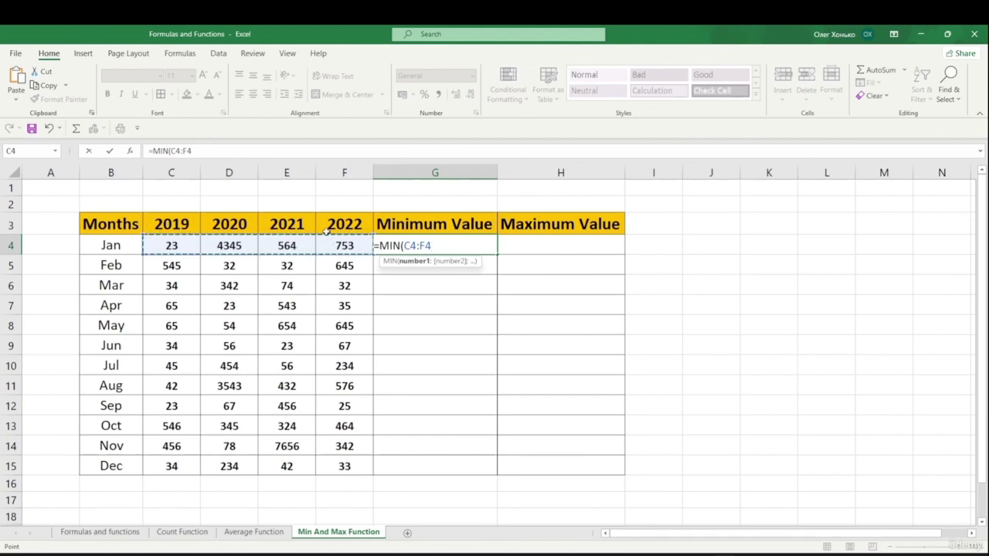
text())
key(Return)
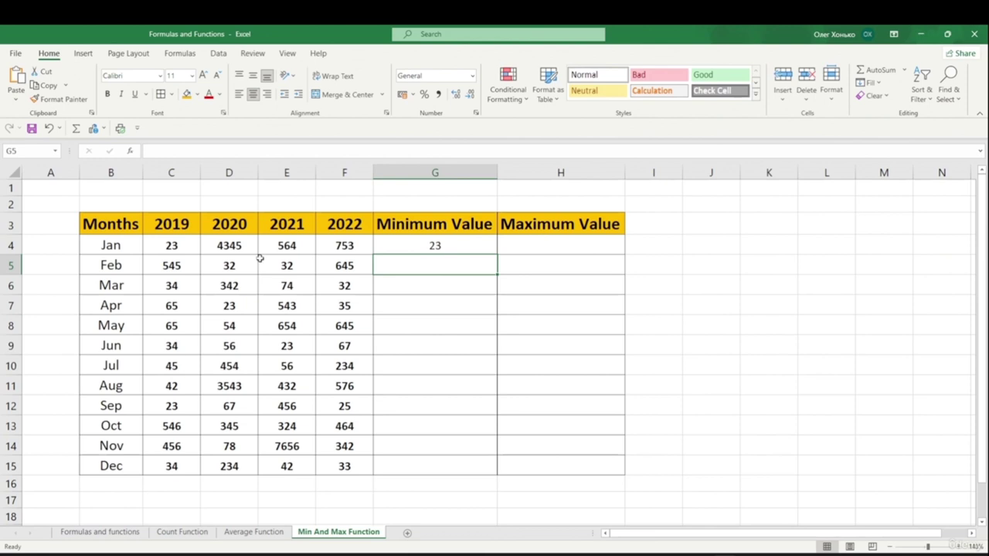
- Enter =MAX(C4:F4) in H4, giving January's maximum value of 4345
click(551, 246)
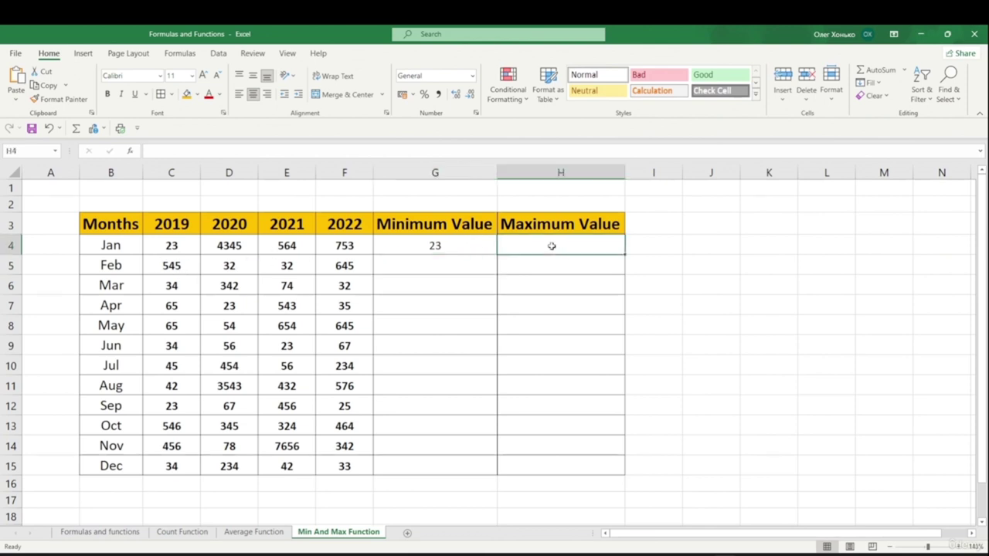
double_click(549, 243)
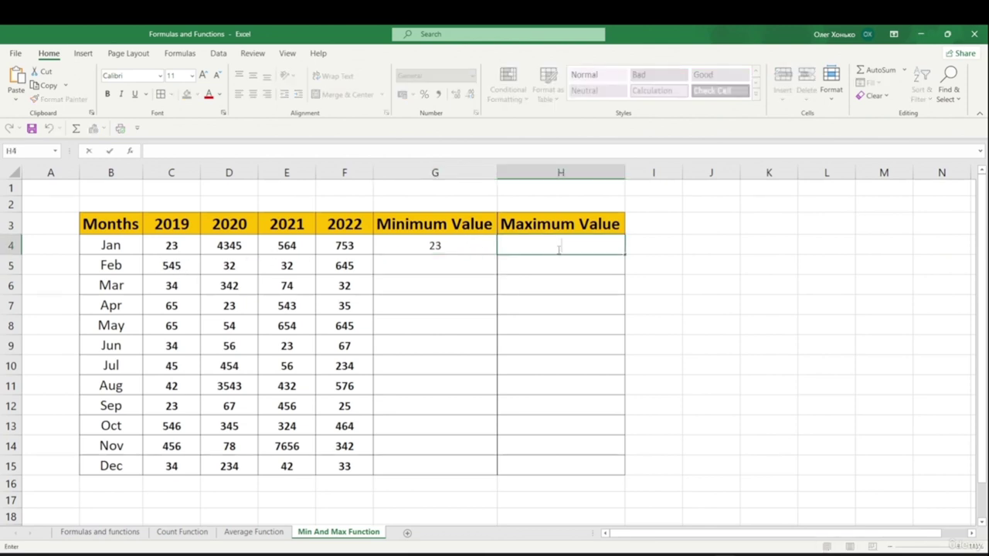
text(=max)
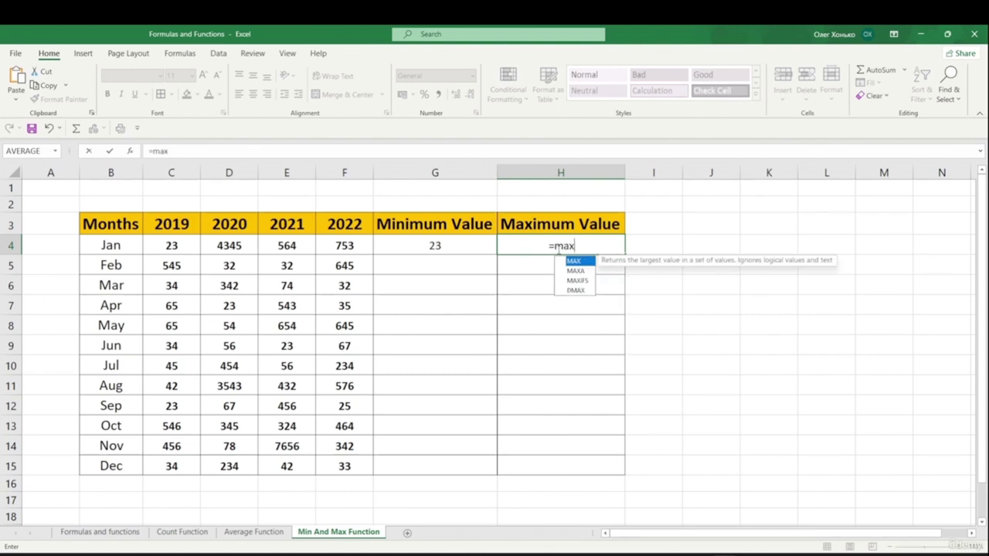
key(Tab)
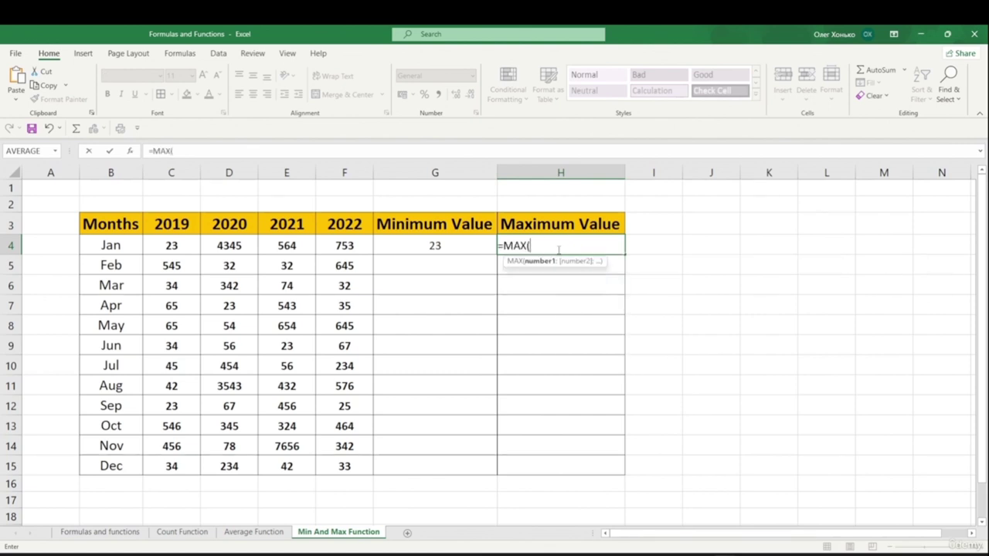
drag(173, 248, 332, 246)
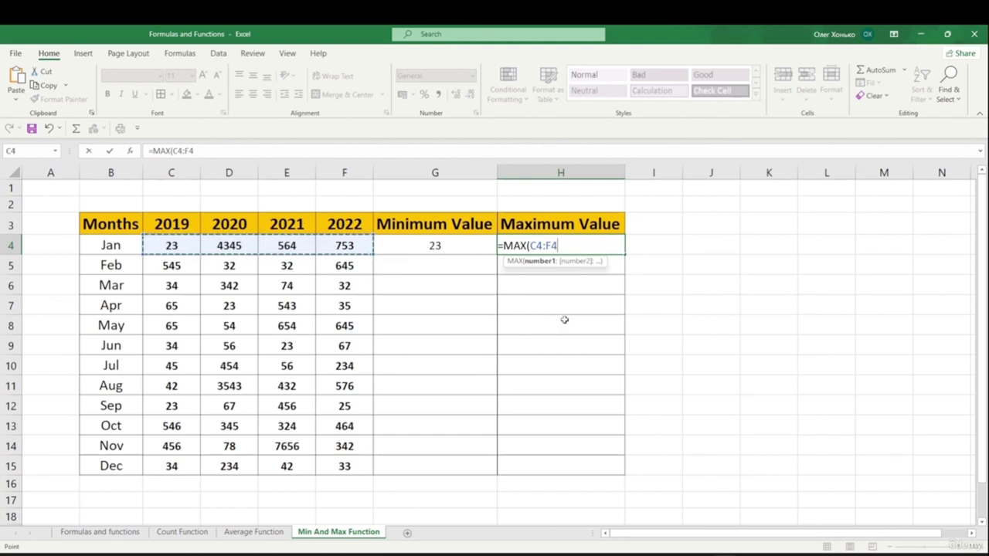
text())
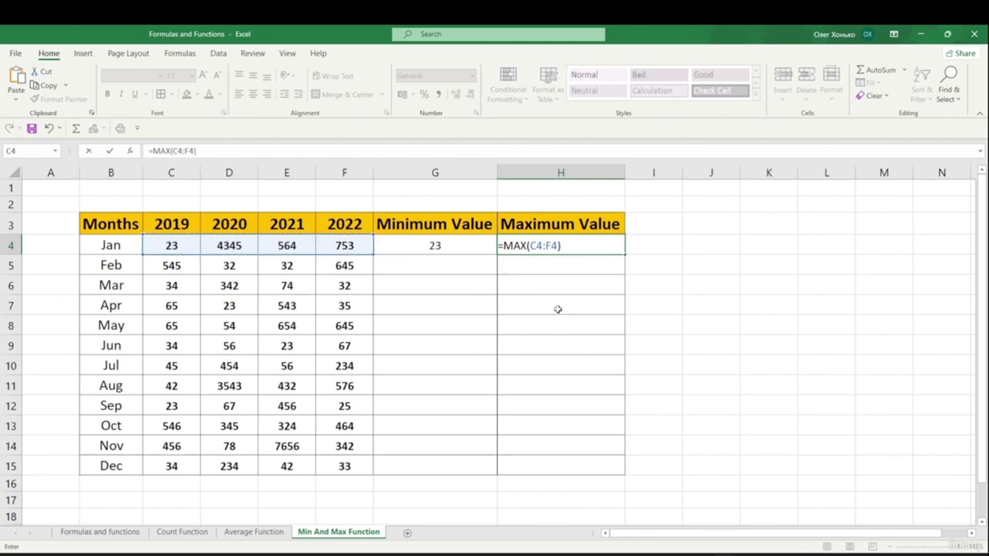
key(Return)
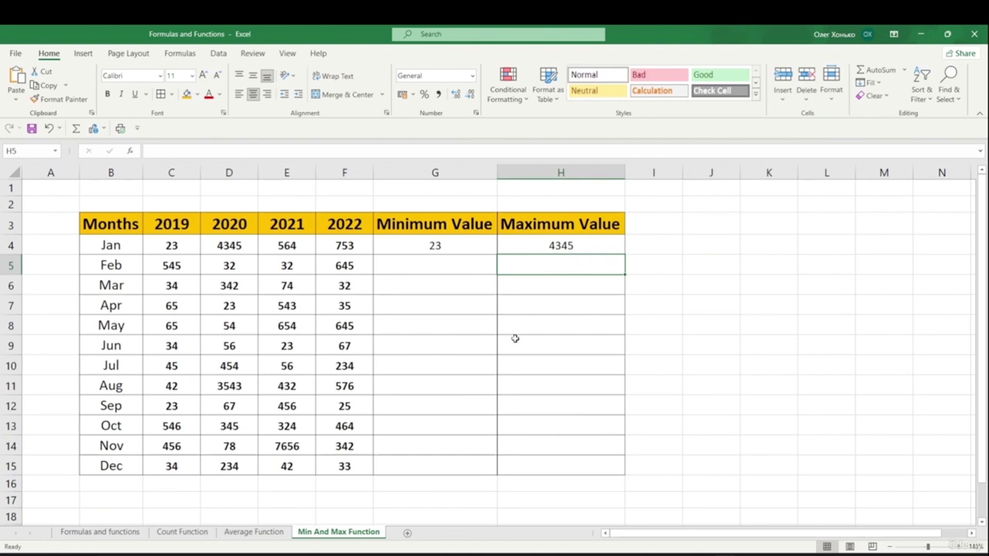
click(462, 248)
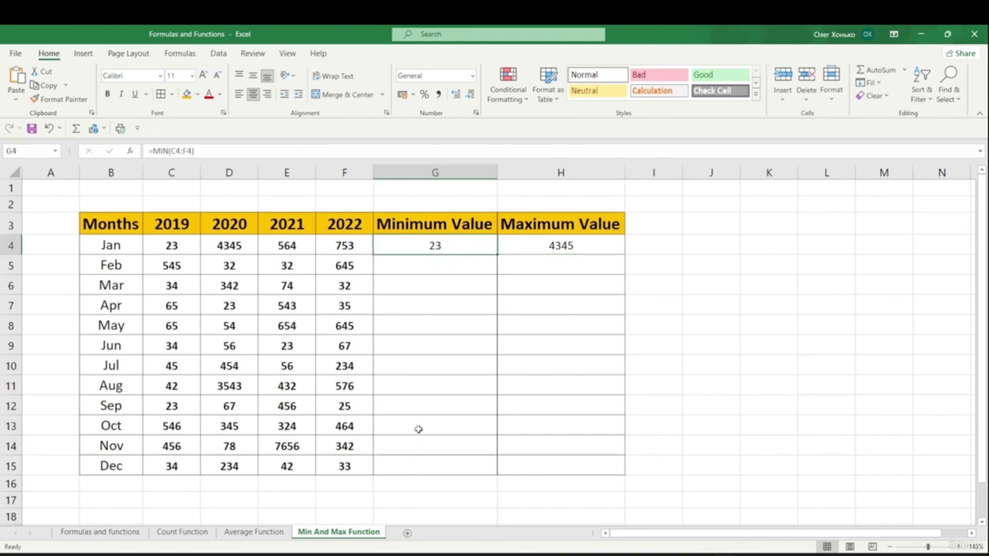
- Fill the MIN and MAX formulas down G4:H15 with Ctrl+D, e.g. November showing 78 and 7656
drag(498, 254, 500, 481)
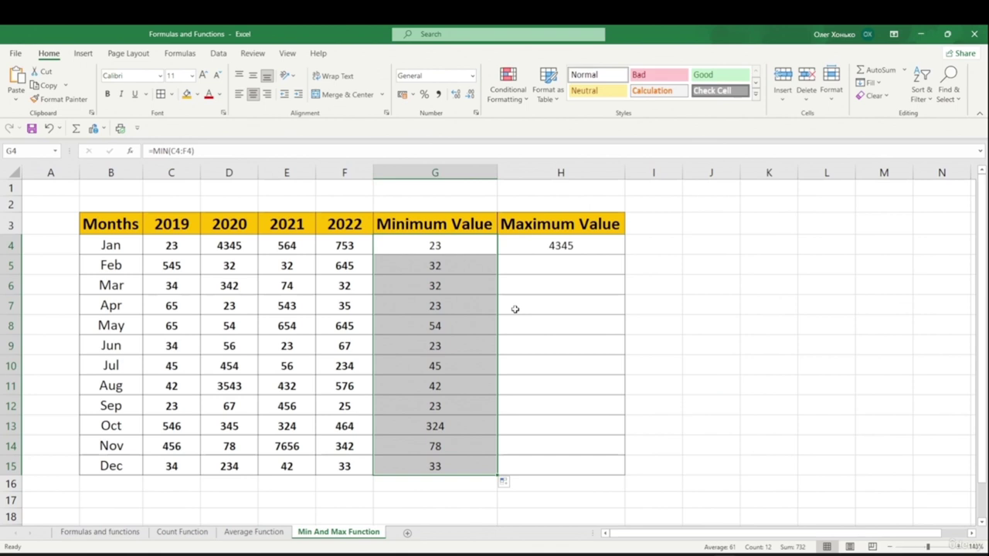
key(ctrl+z)
drag(453, 250, 578, 462)
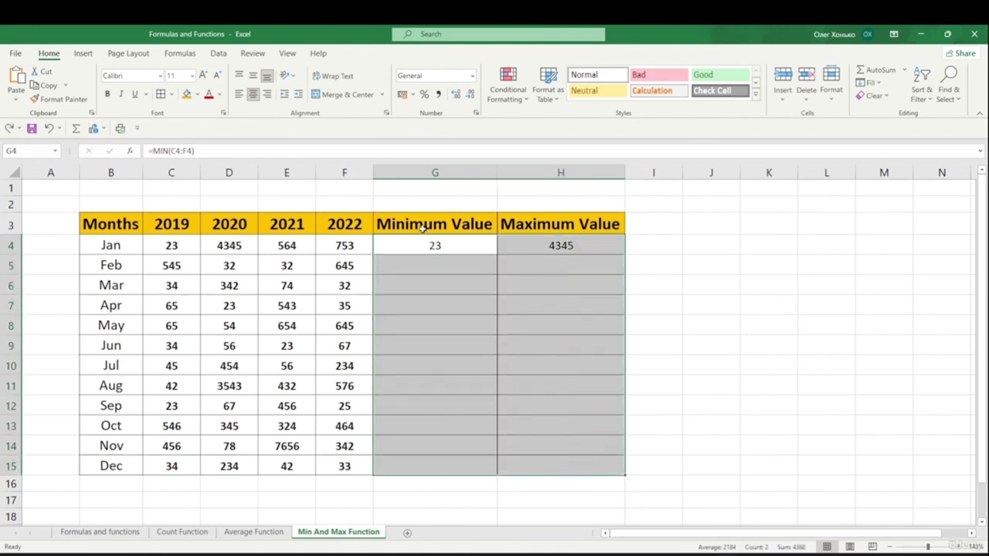
drag(437, 247, 553, 469)
key(ctrl+d)
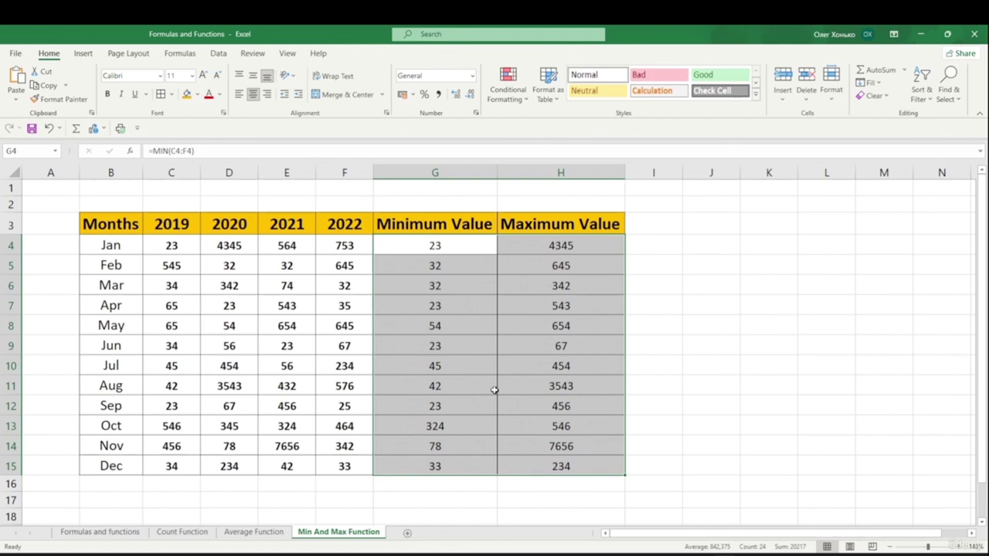
click(670, 328)
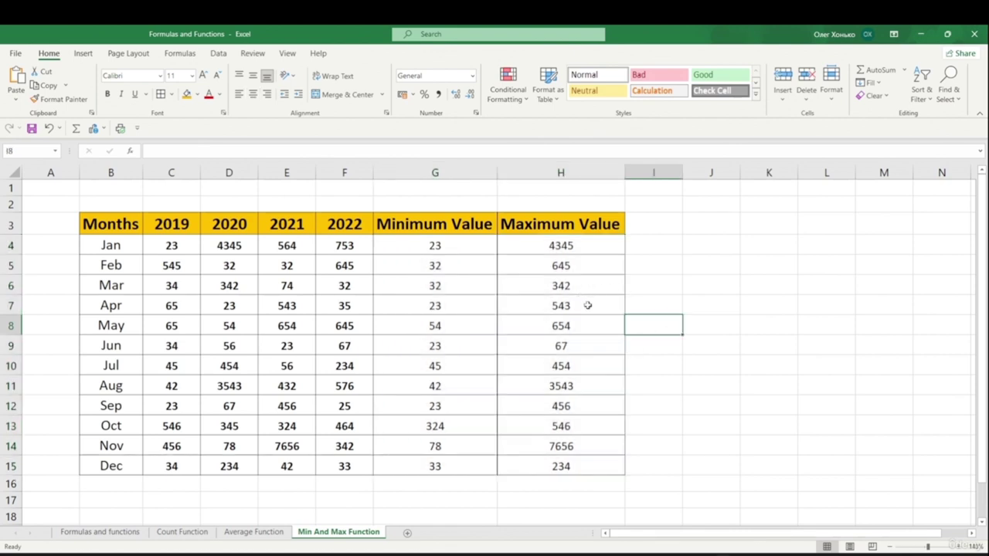
click(443, 370)
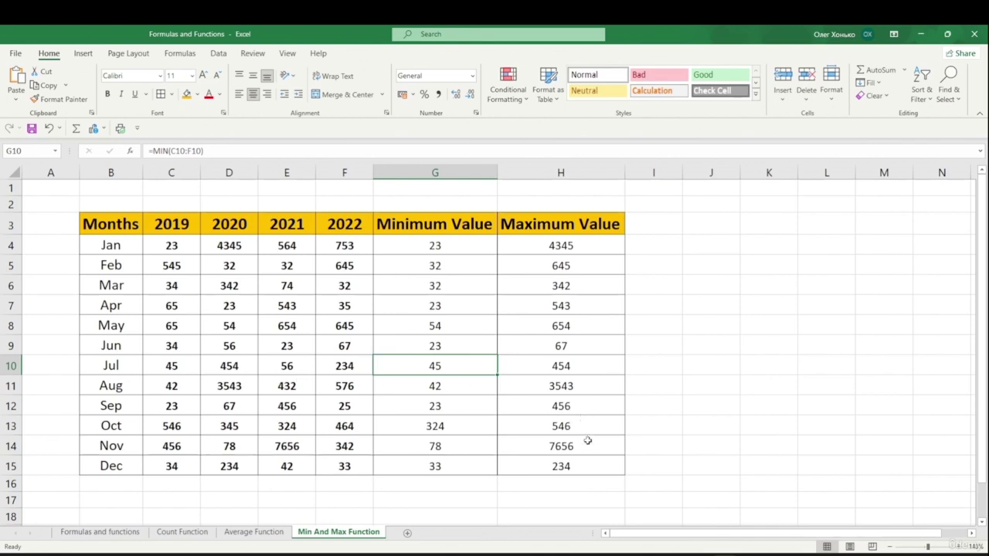
click(555, 428)
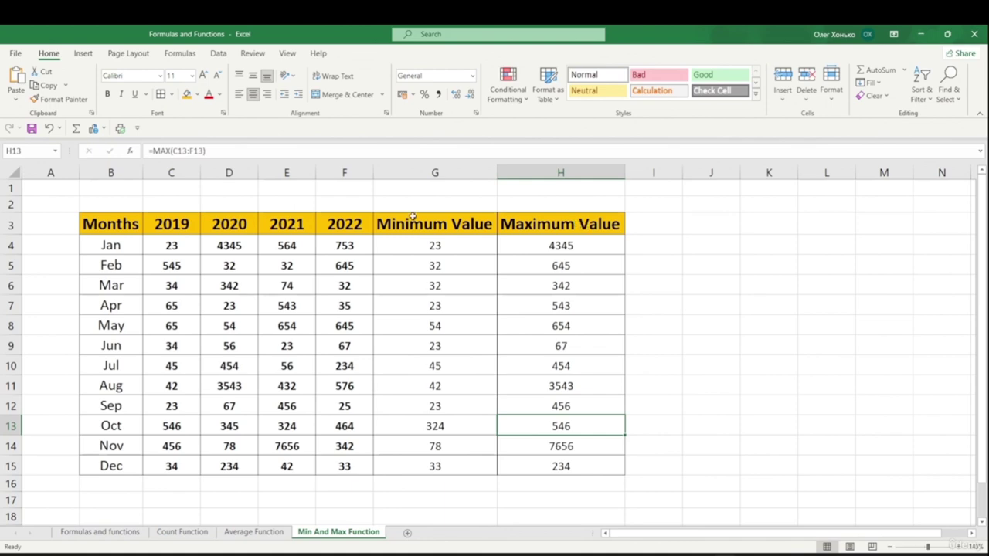
click(438, 243)
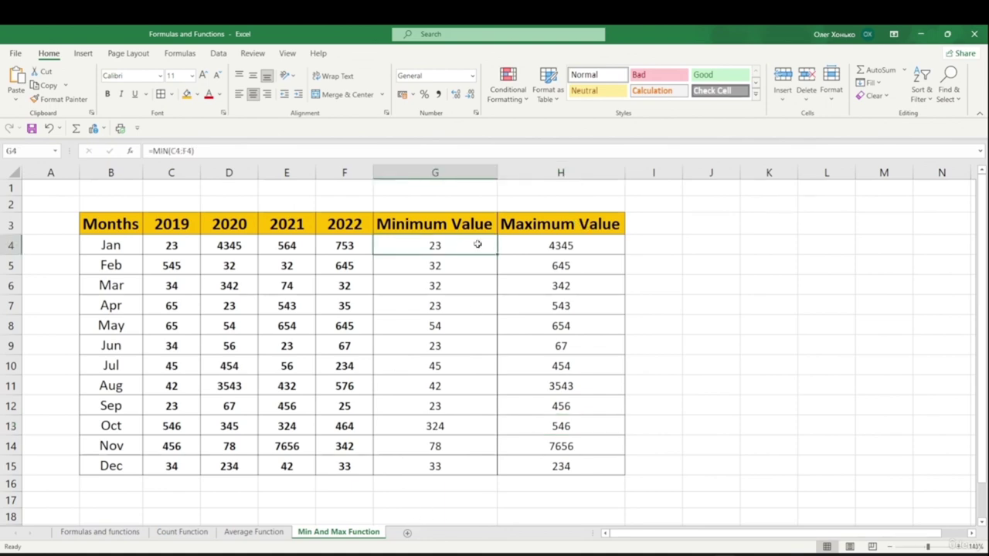
click(519, 243)
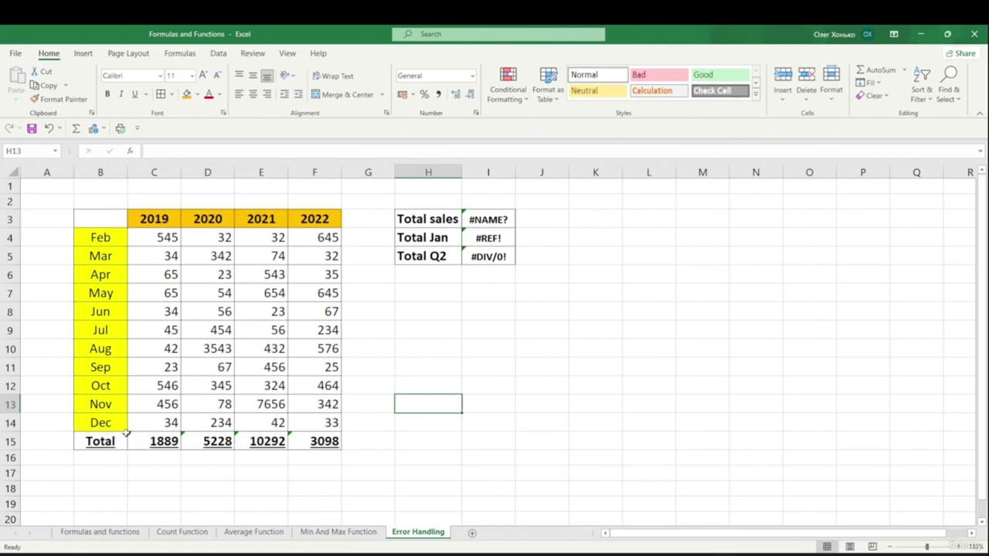
- Ignore the omitted-adjacent-cells error on the 2019 total in C15
click(131, 439)
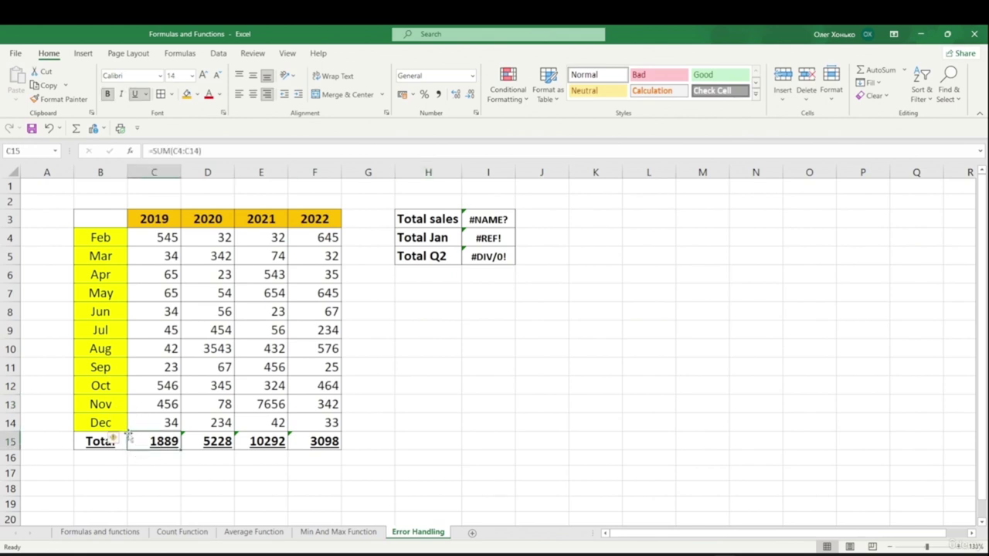
click(116, 439)
click(121, 433)
mouse_move(123, 441)
click(122, 440)
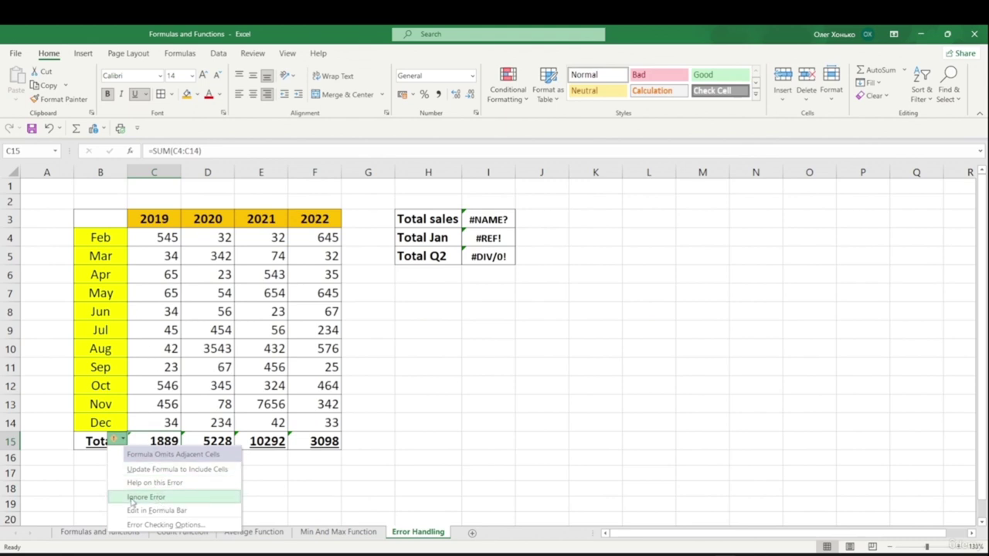
click(139, 498)
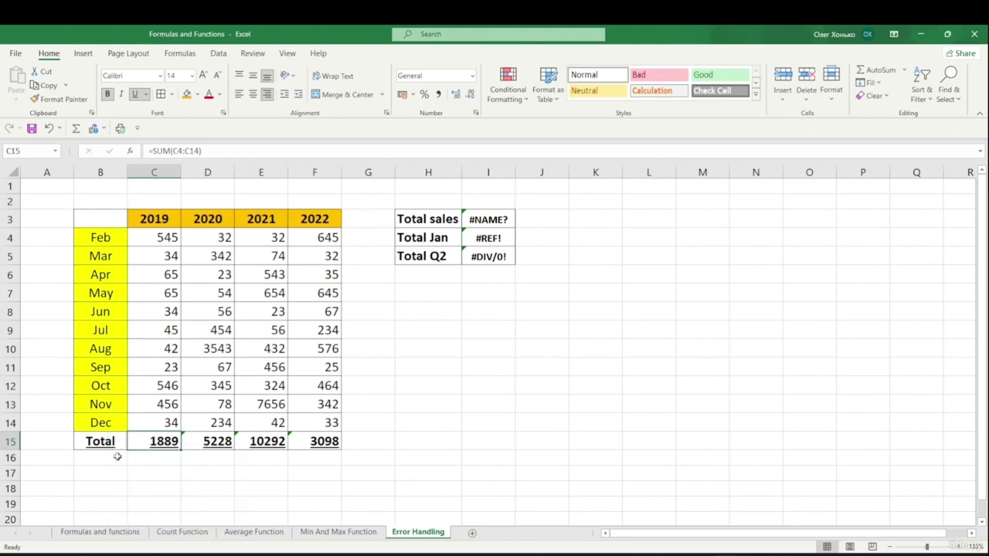
- Ignore the same error on D15 and on E15:F15
drag(152, 442, 333, 442)
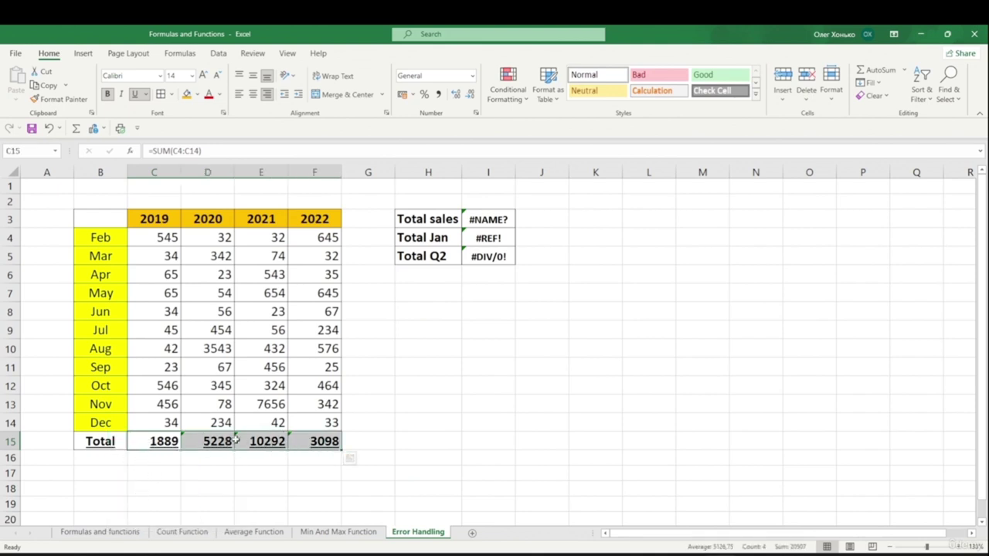
click(185, 441)
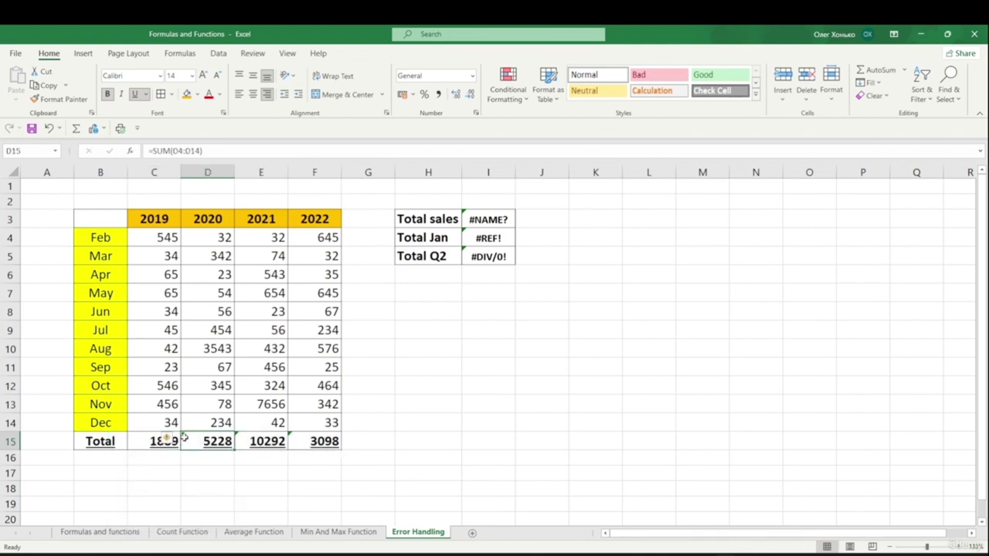
click(168, 440)
click(206, 493)
drag(239, 439, 309, 441)
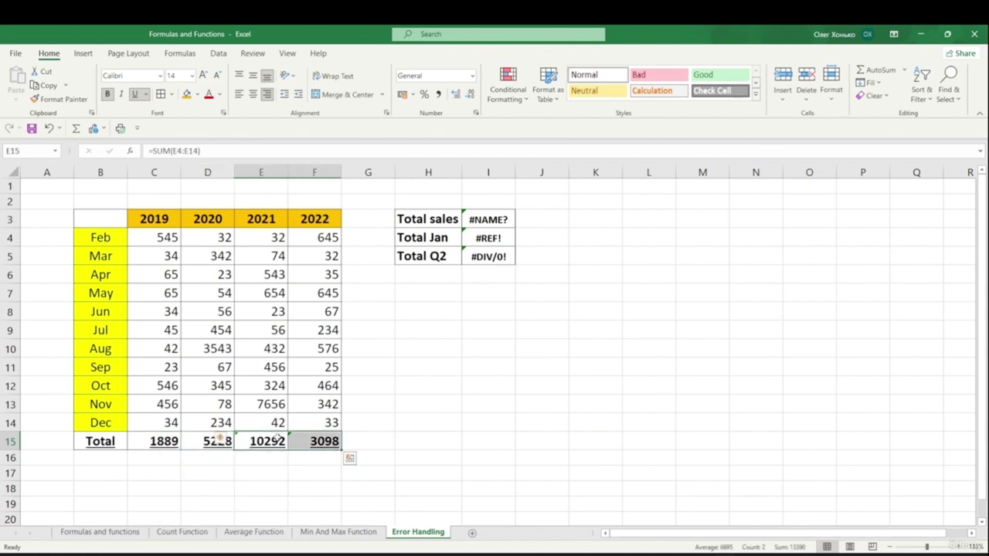
click(226, 441)
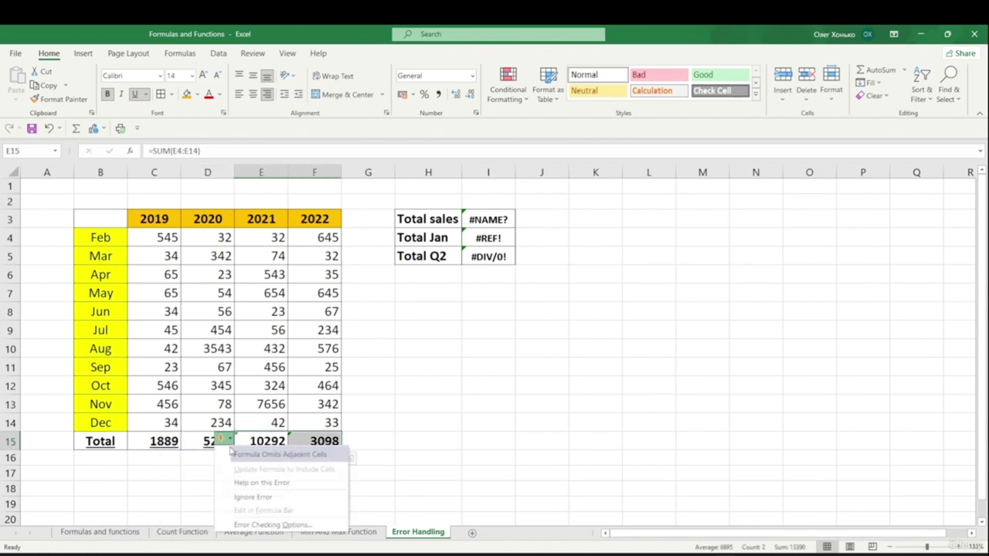
click(246, 497)
click(293, 476)
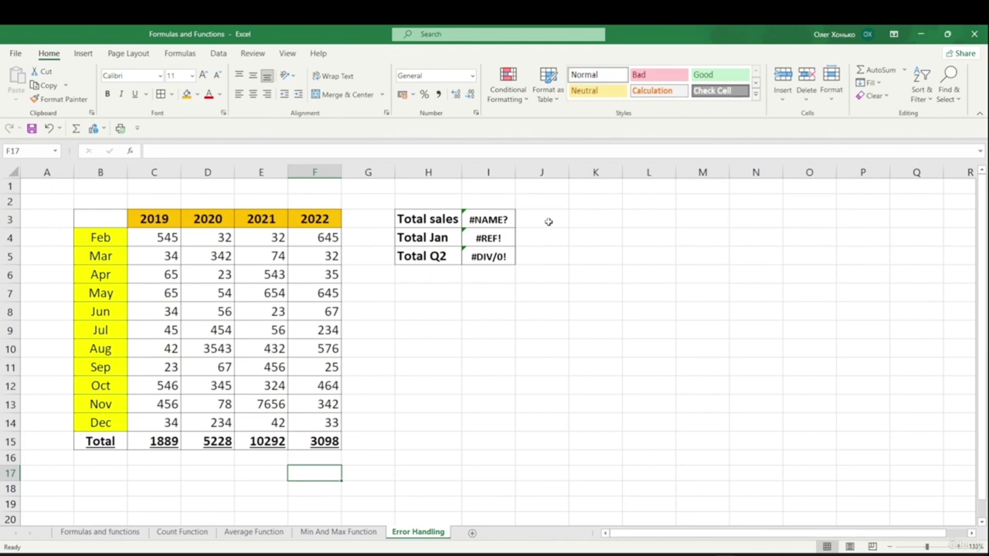
- Open I3's formula in the formula bar, revealing the misspelled =SUMd(C15:F15)
click(427, 220)
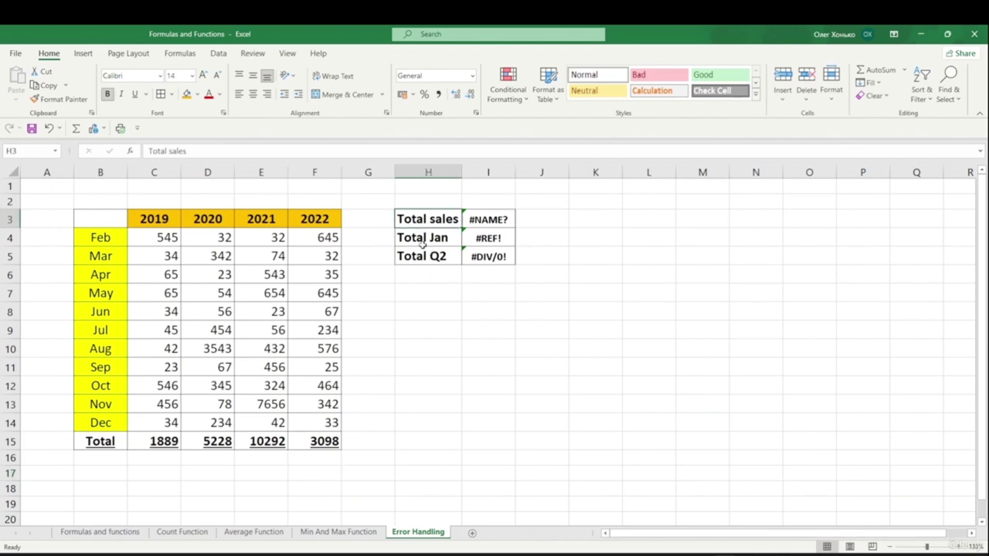
click(495, 222)
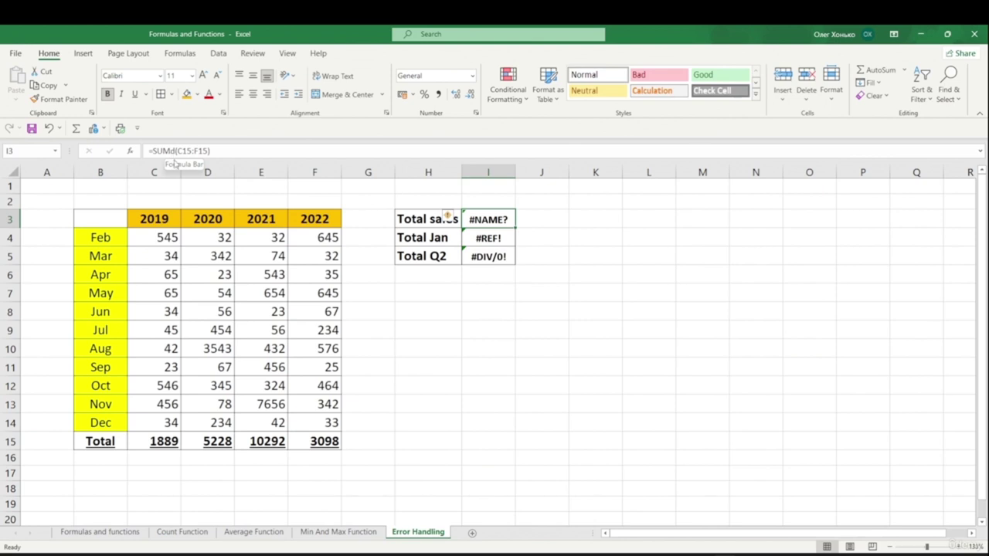
click(175, 151)
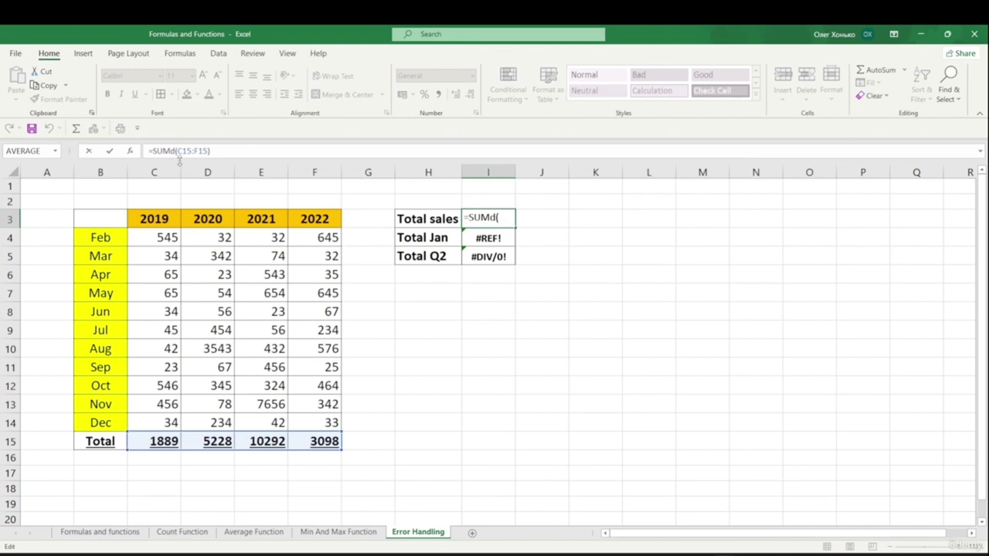
click(220, 153)
- Trace the precedents and dependents of I3's =SUMd(C15:F15) formula, then remove the tracer arrows
click(179, 54)
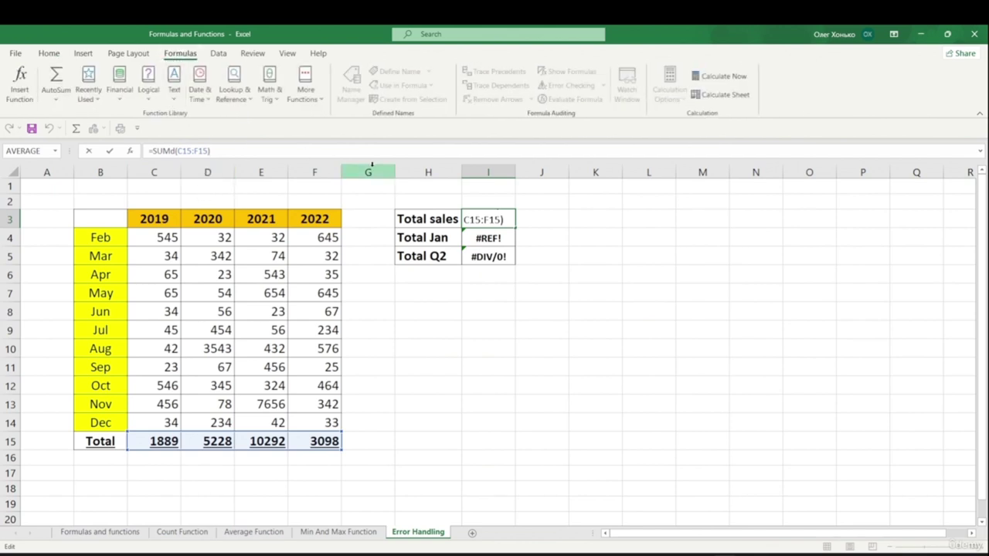
key(ctrl+Return)
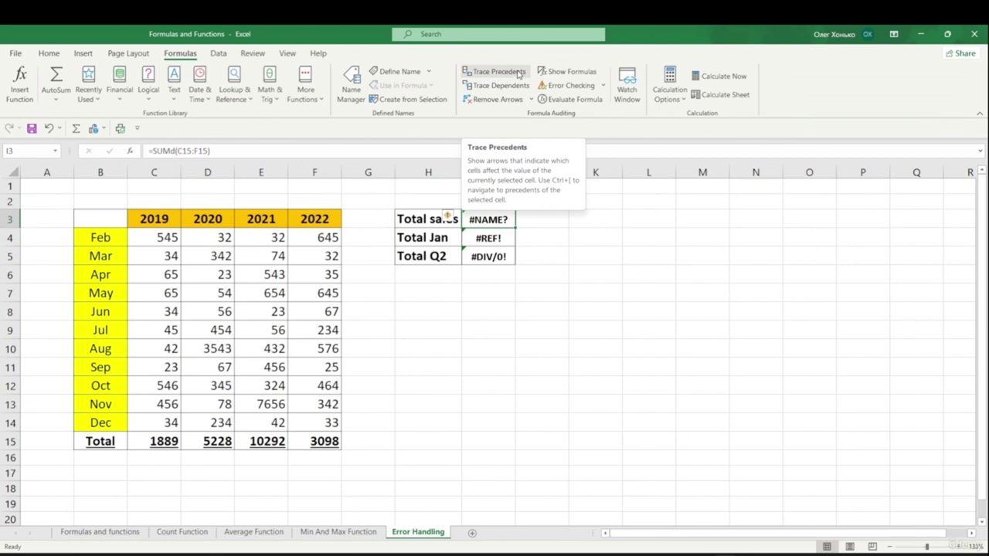
click(519, 74)
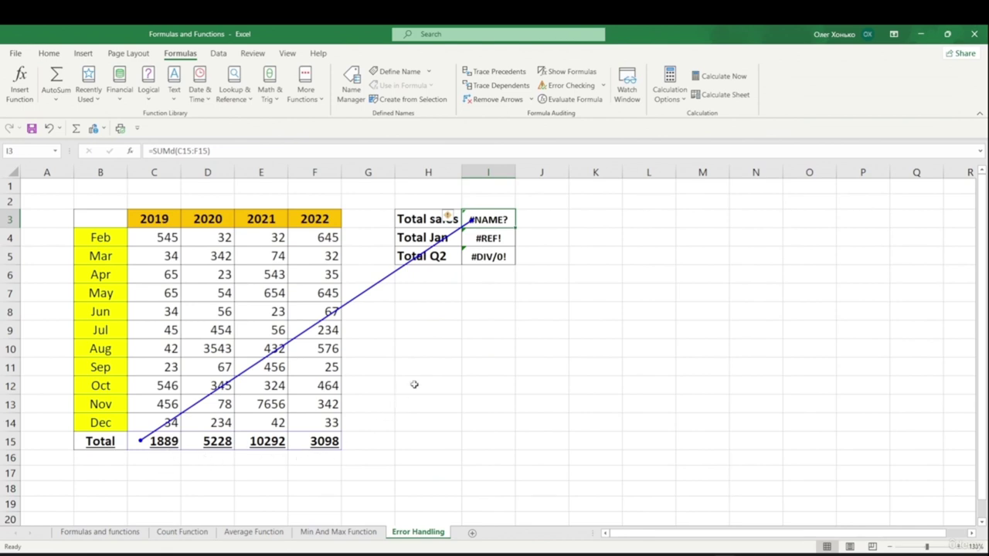
click(497, 86)
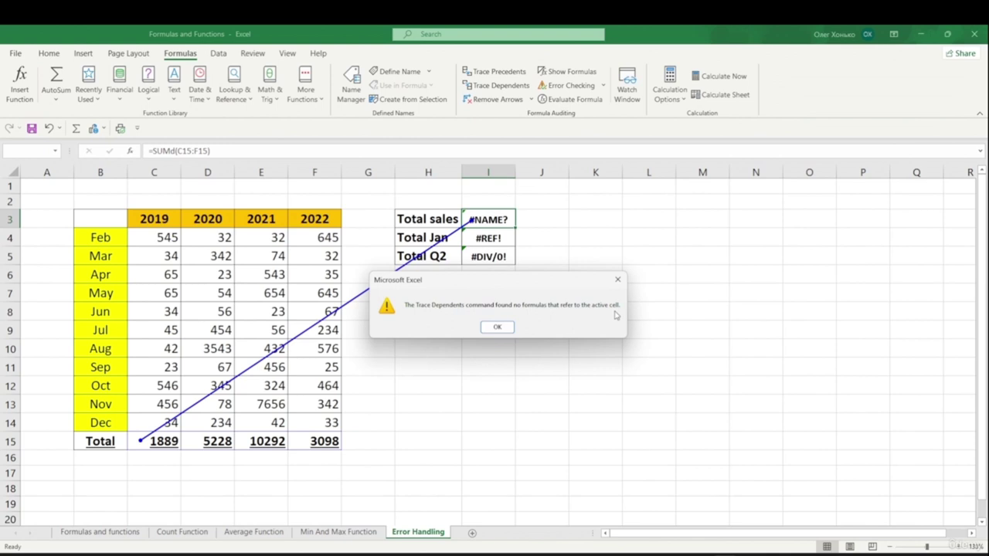
click(498, 327)
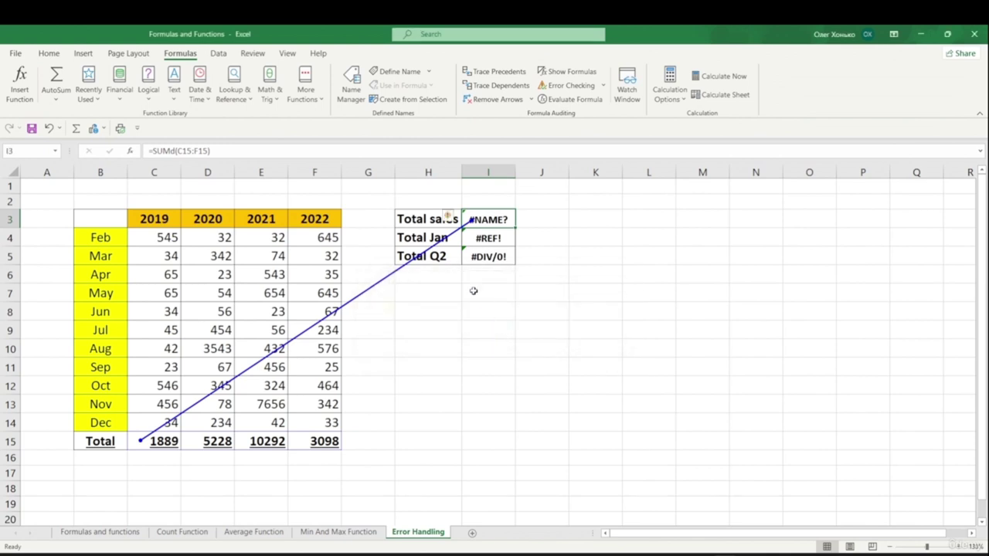
click(497, 101)
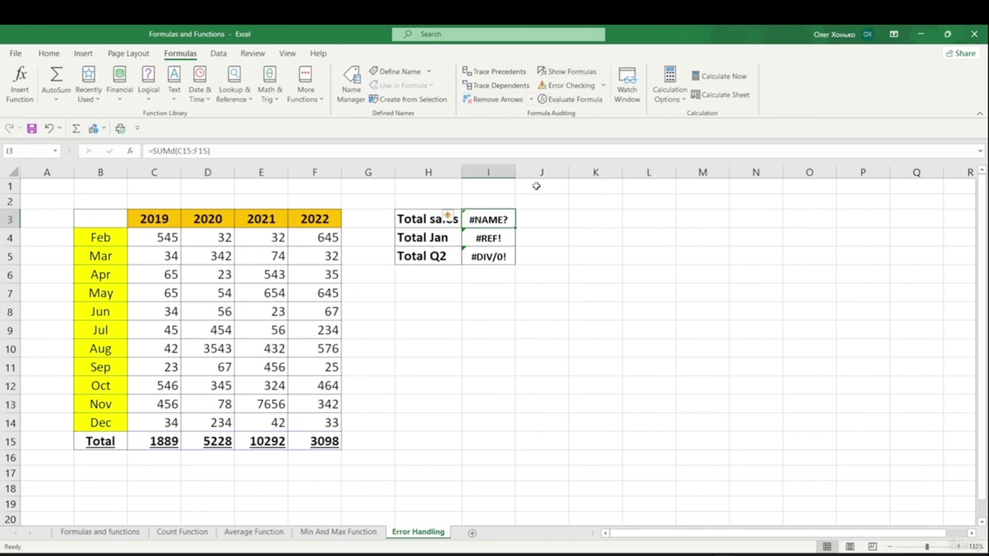
click(574, 74)
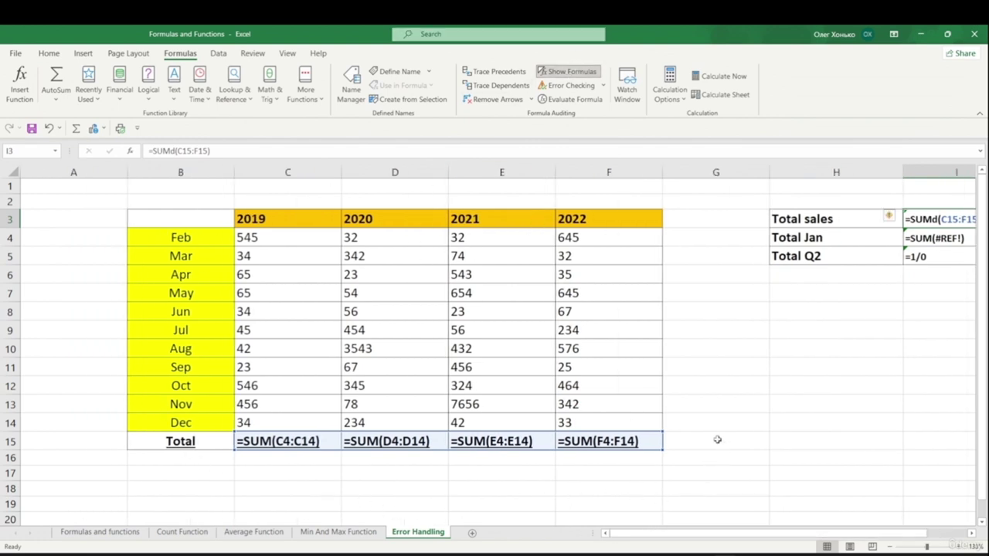
drag(714, 534, 726, 533)
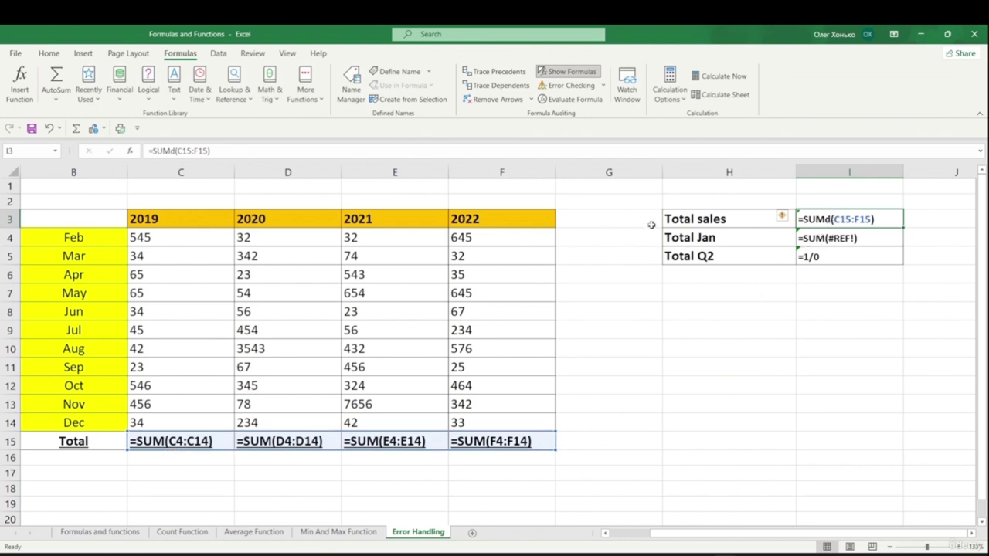
click(568, 71)
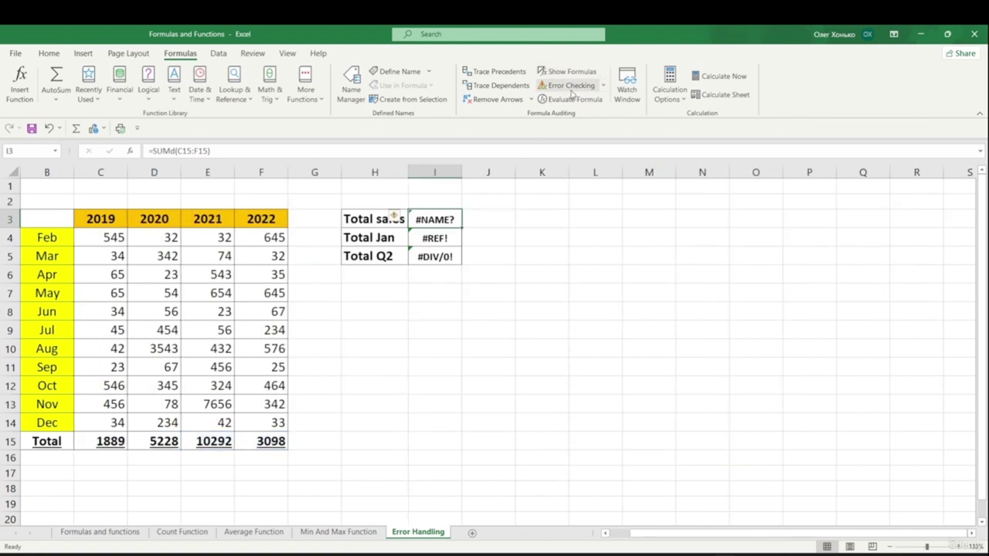
click(569, 86)
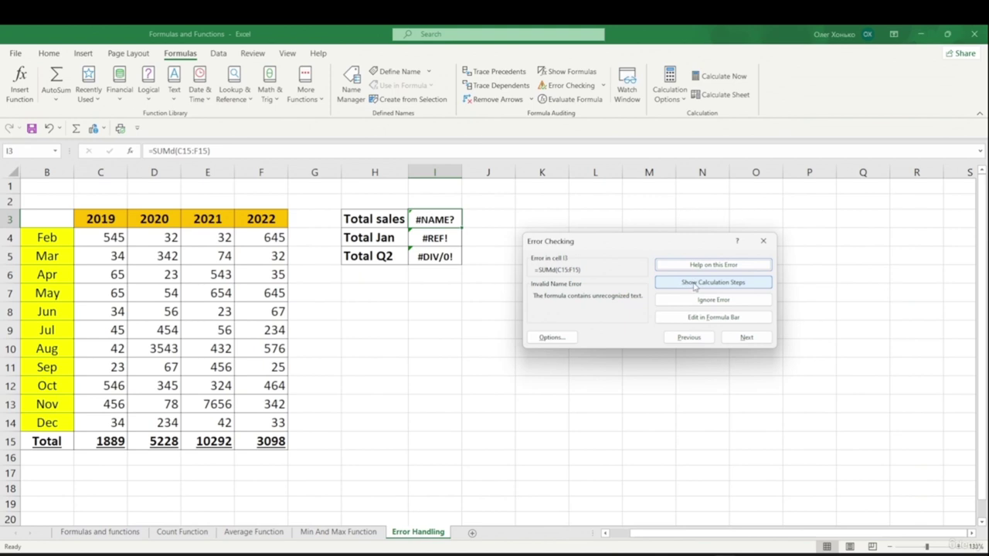
click(714, 282)
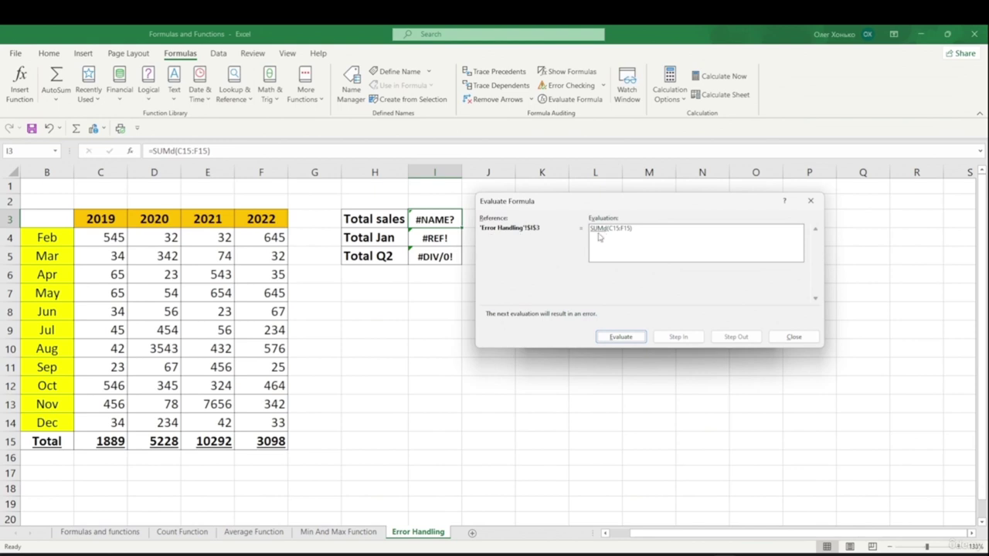
click(625, 338)
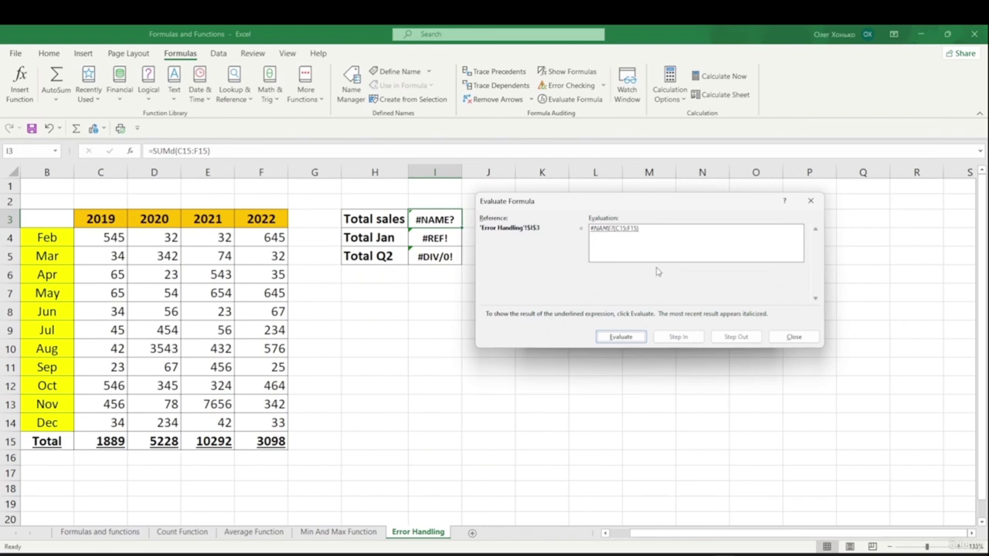
click(804, 341)
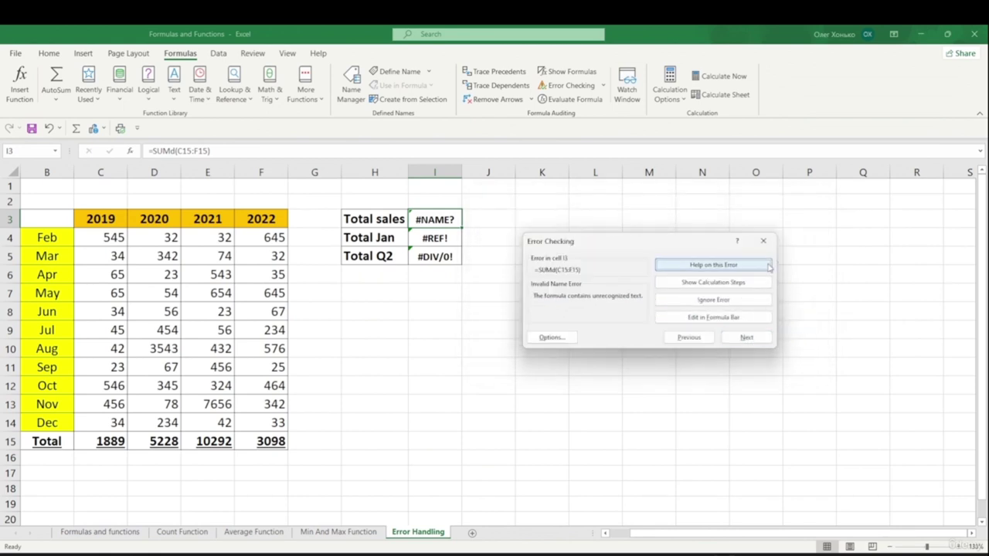
click(763, 241)
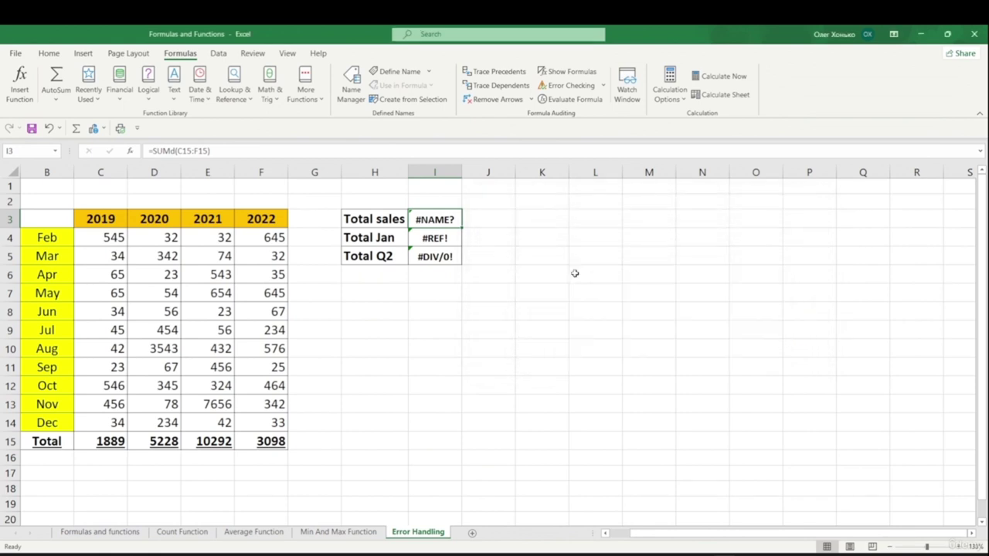
- Delete the stray 'd' so I3 reads =SUM(C15:F15) and returns 20507
click(175, 151)
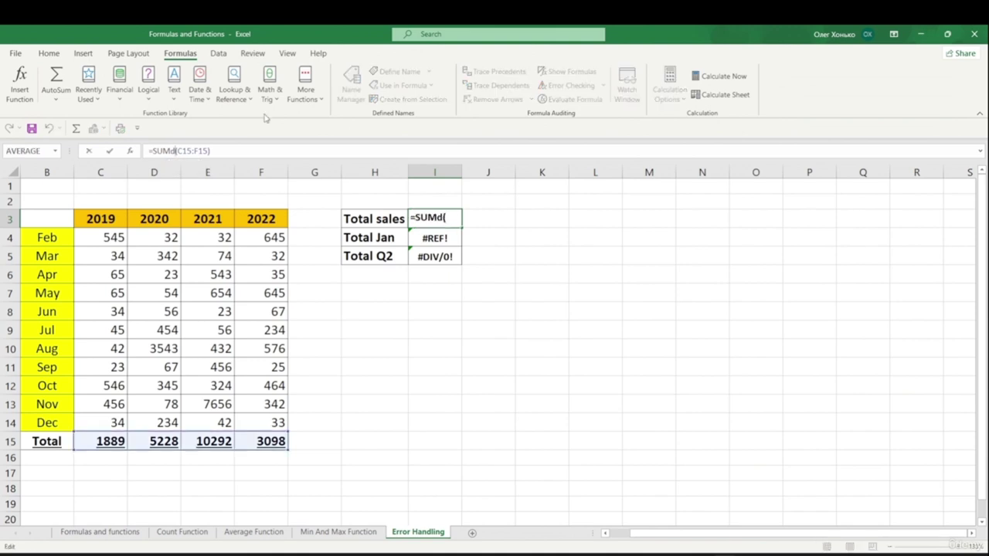
key(BackSpace)
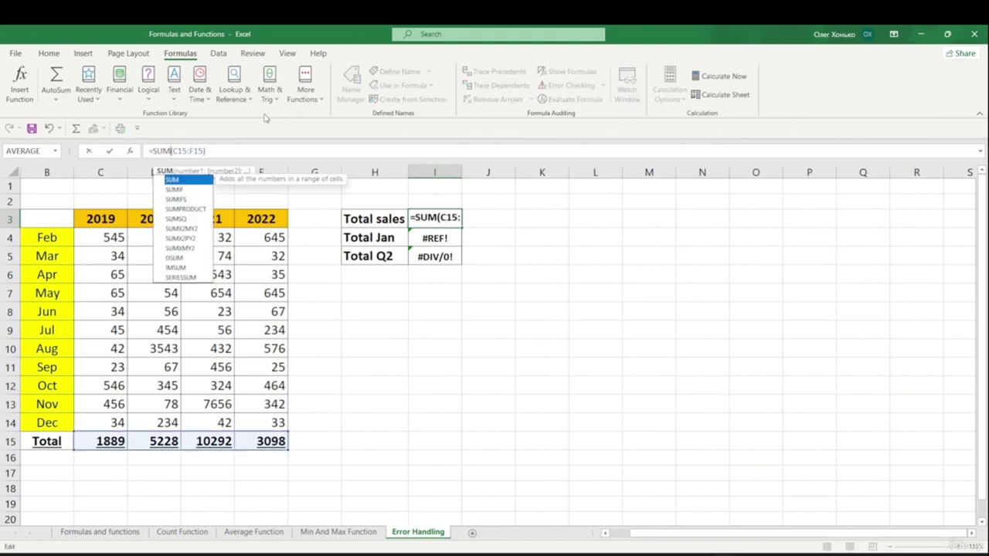
key(Return)
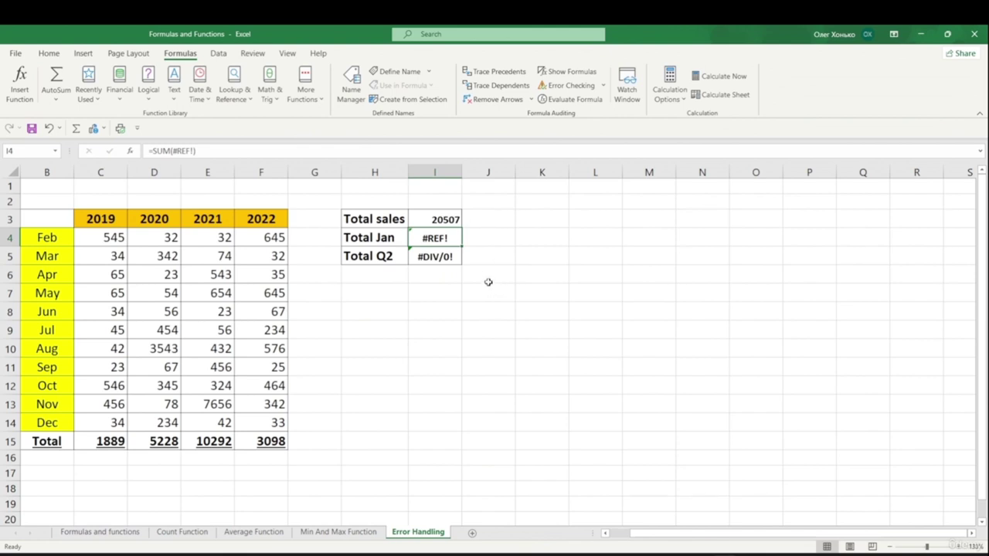
mouse_move(433, 241)
click(469, 307)
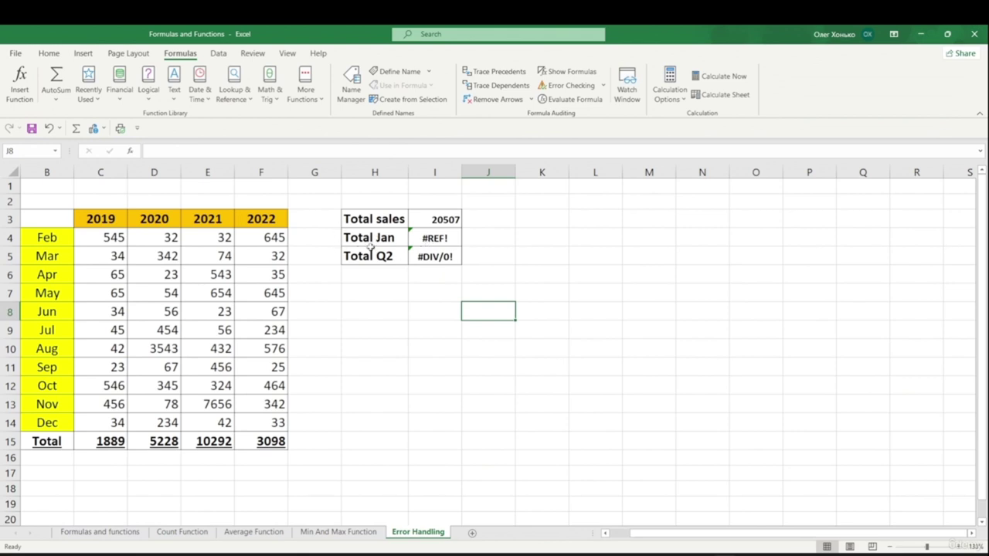
- Replace =SUM(#REF!) in Total Jan (I4) with =SUM(C7:F7), returning 1418
click(418, 237)
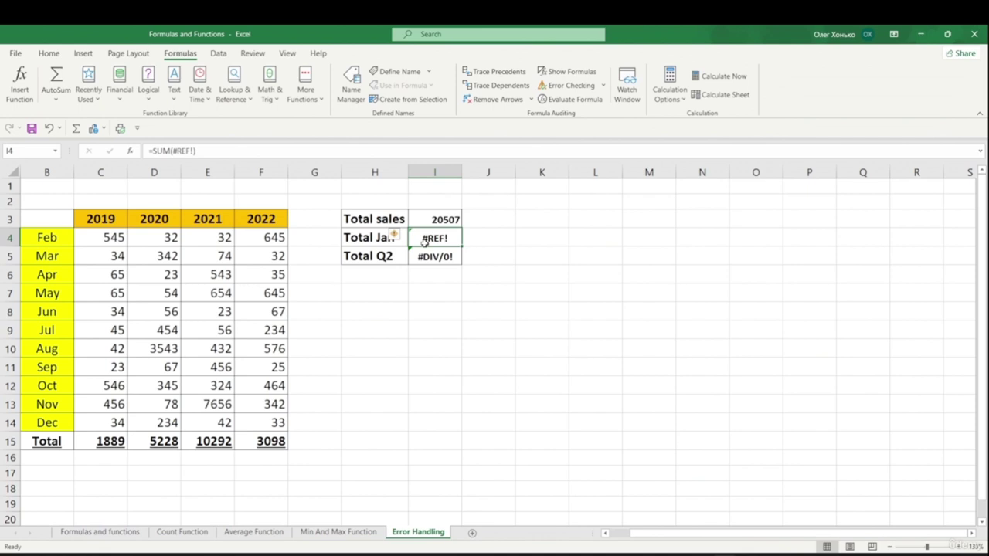
click(482, 272)
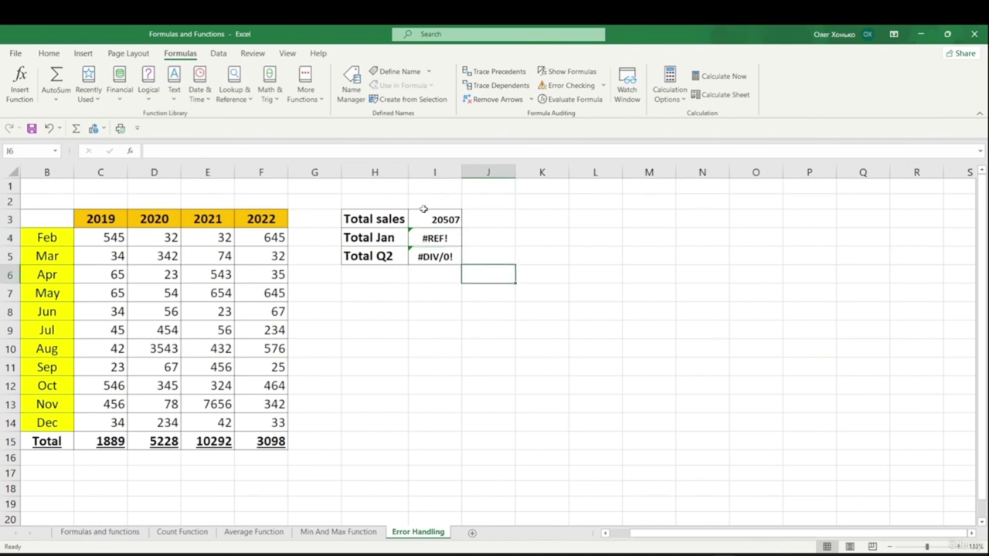
click(413, 238)
click(175, 151)
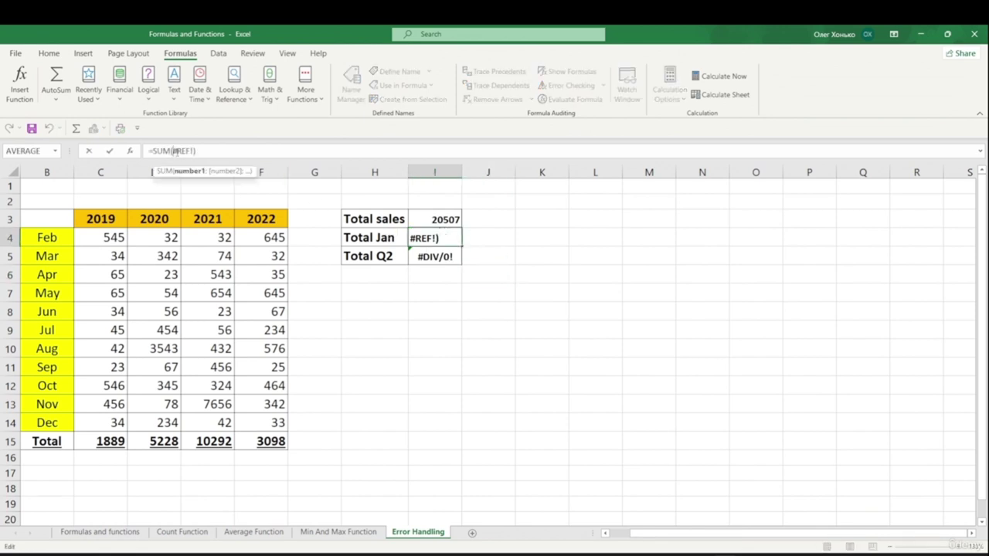
key(BackSpace)
key(BackSpace)
key(BackSpace)
key(BackSpace)
key(BackSpace)
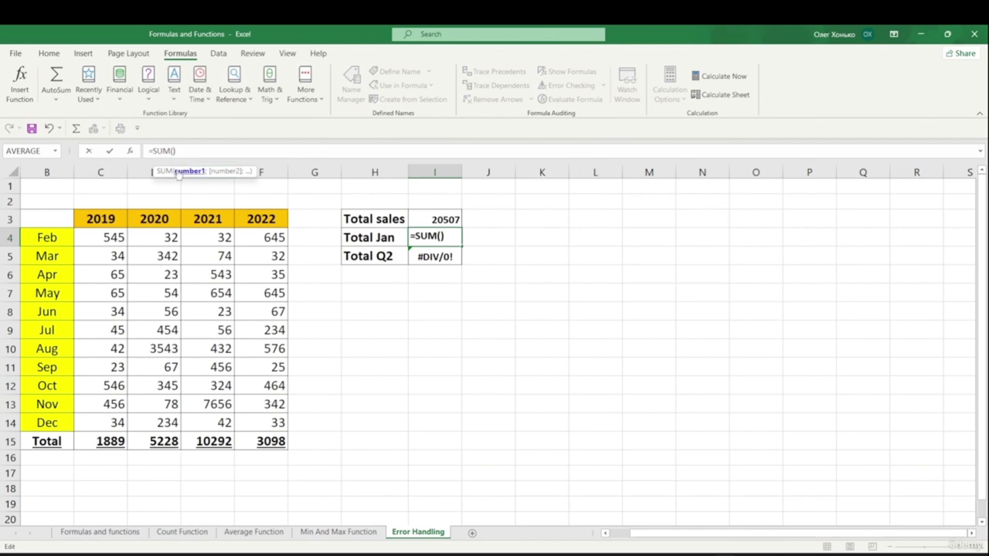
click(90, 295)
drag(90, 295, 270, 296)
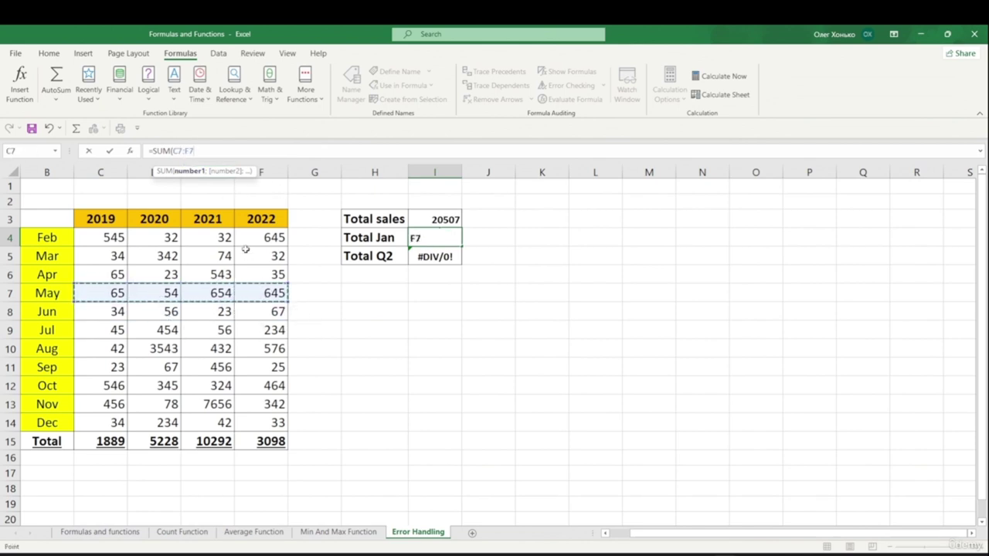
text())
key(Return)
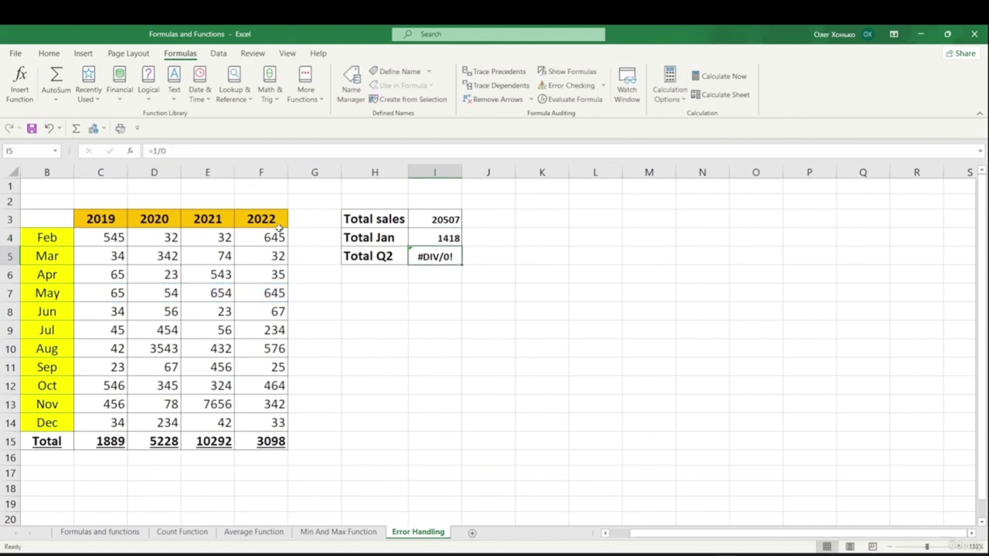
- Inspect the repaired I4 formula and the =1/0 formula in I5, leaving both unchanged
click(448, 241)
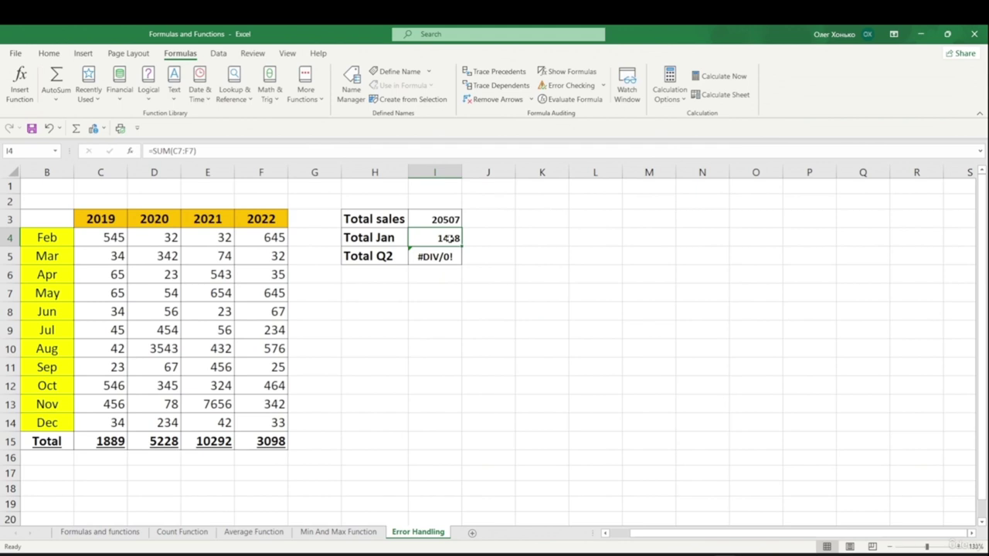
key(Down)
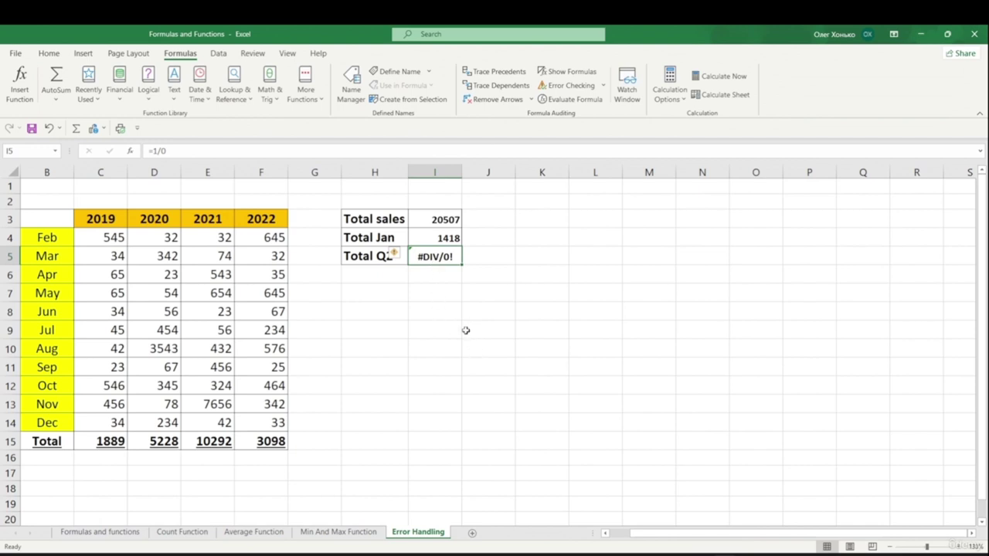
click(158, 152)
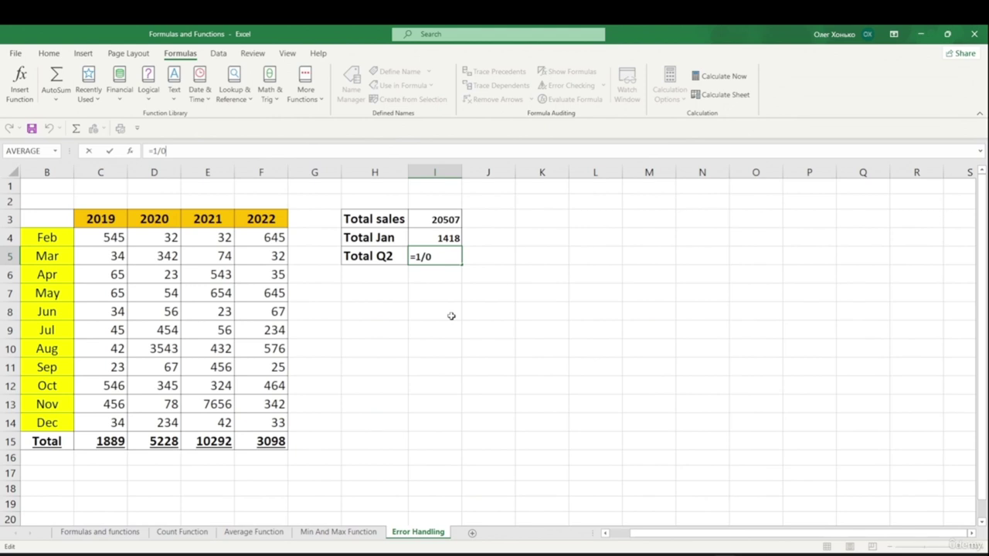
click(463, 309)
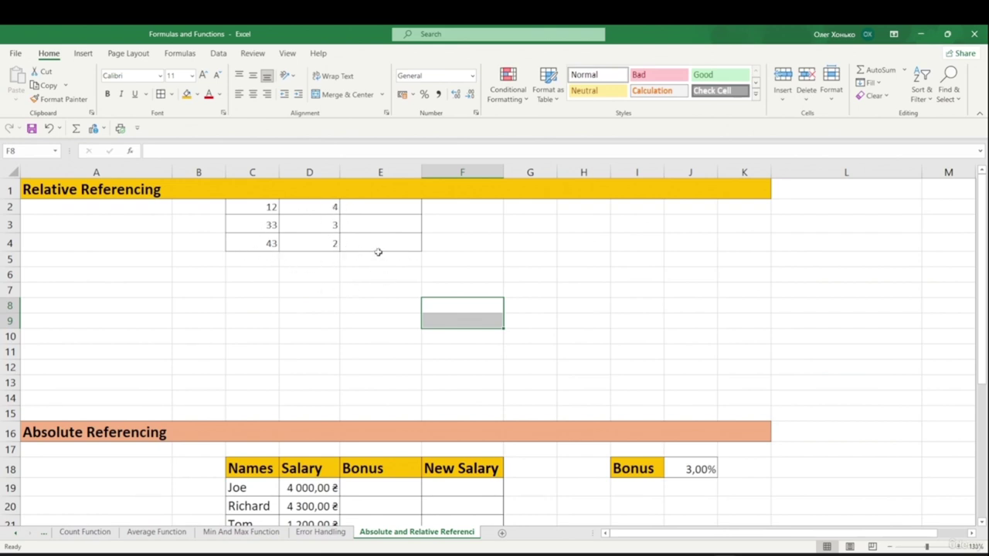
- Enter =SUM(C2:D2) in E2 to total the first number pair, giving 16
click(379, 207)
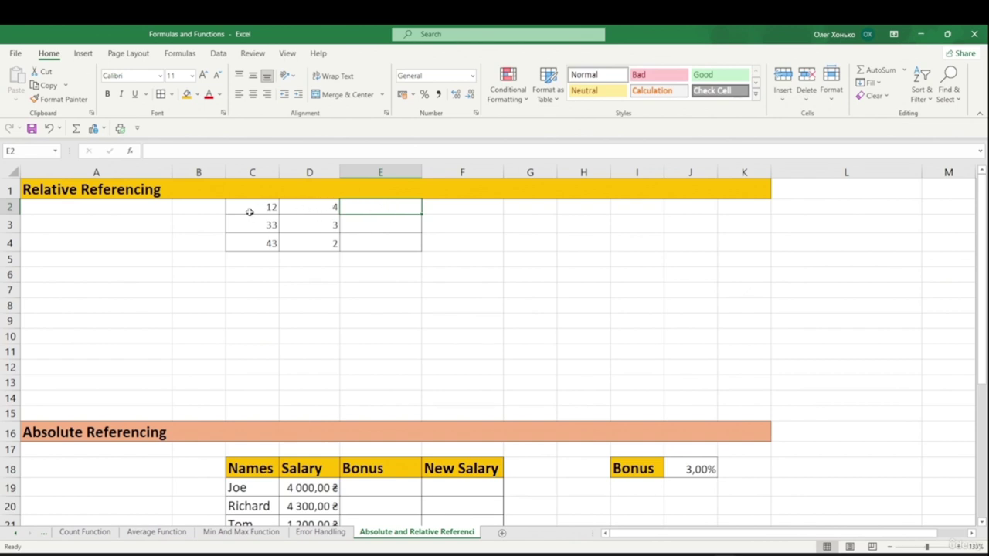
double_click(383, 202)
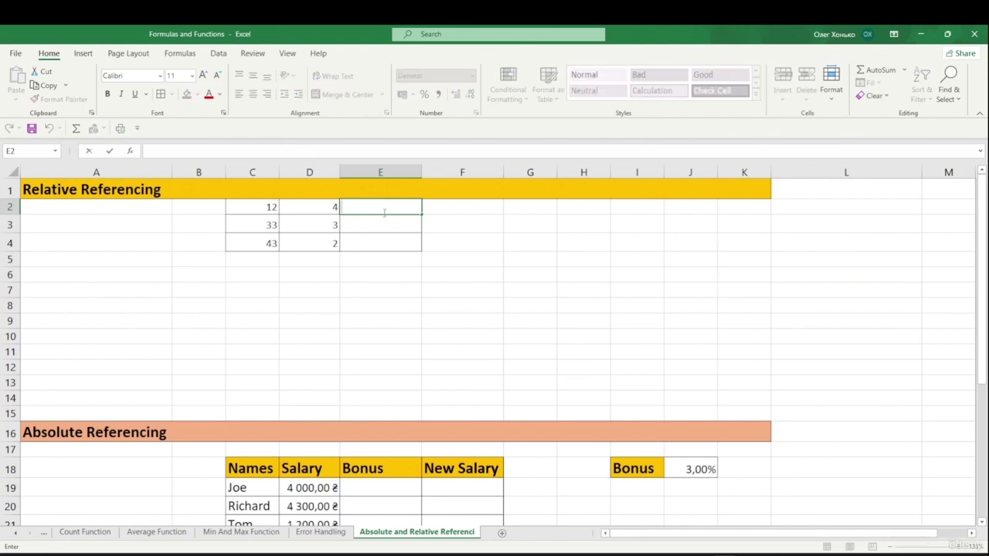
text(=sum)
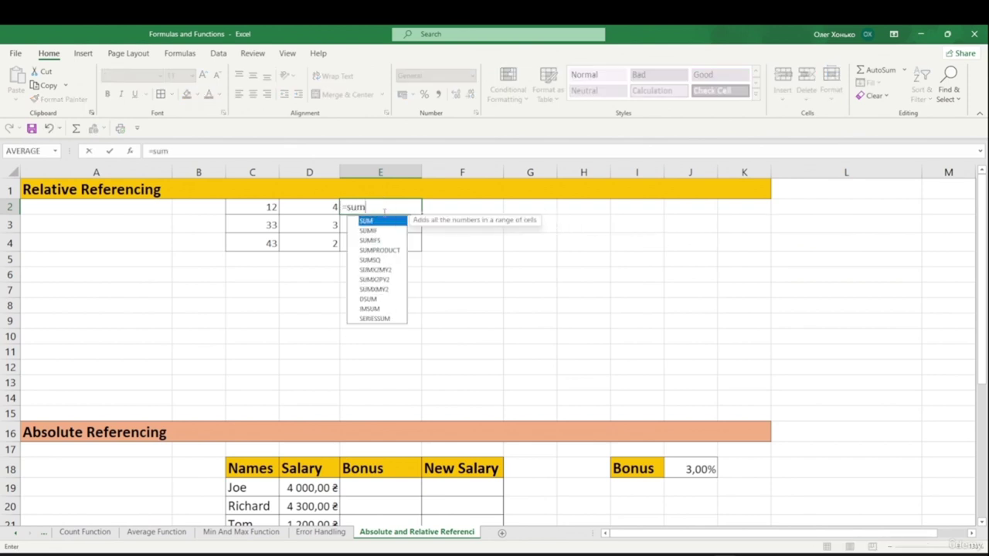
text(()
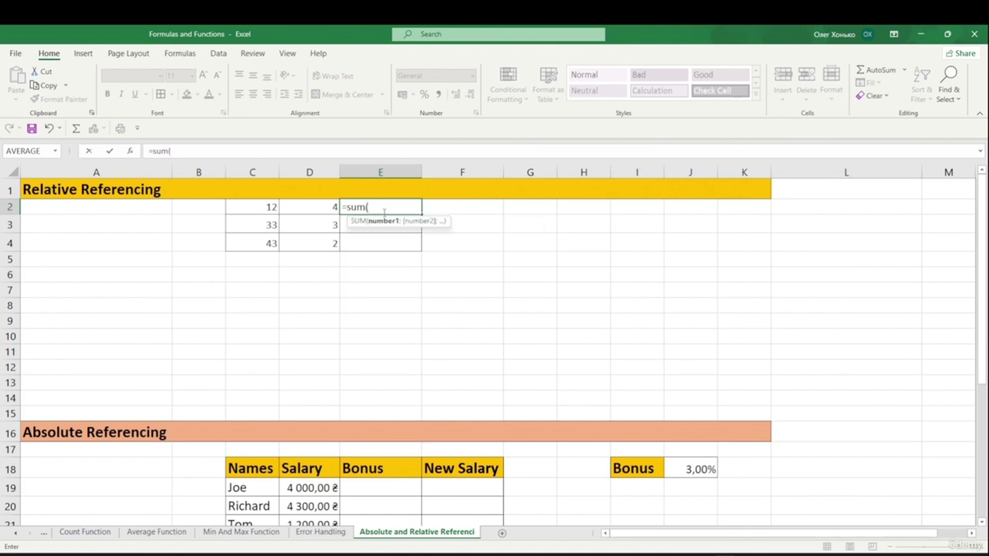
drag(262, 207, 300, 207)
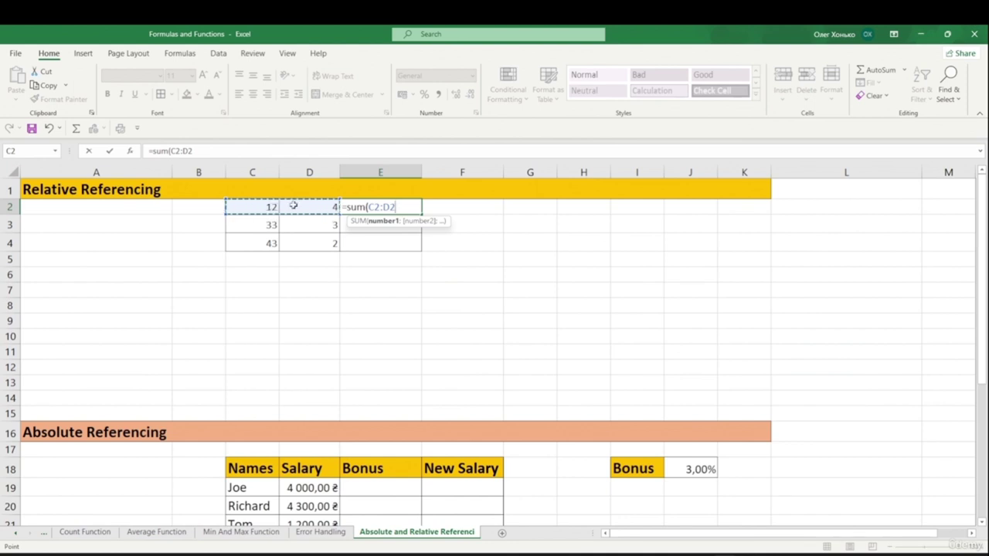
text())
key(Return)
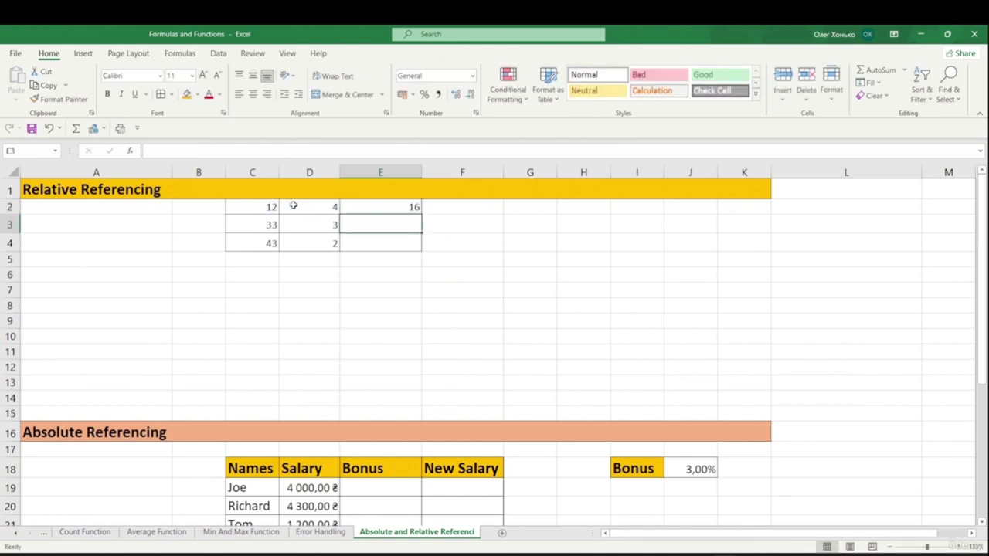
- Fill the E2 sum down to E4, giving 36 and 45
click(415, 209)
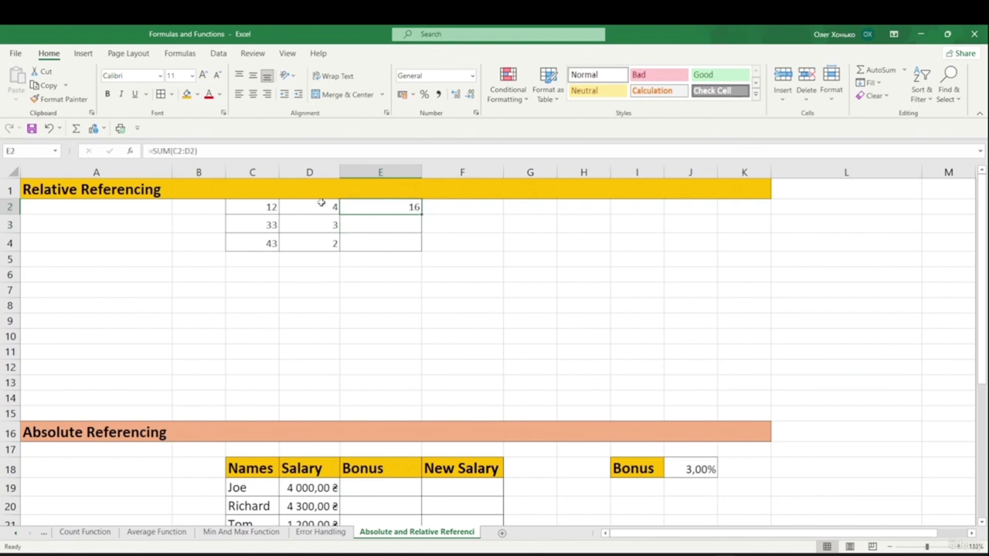
drag(421, 216, 421, 247)
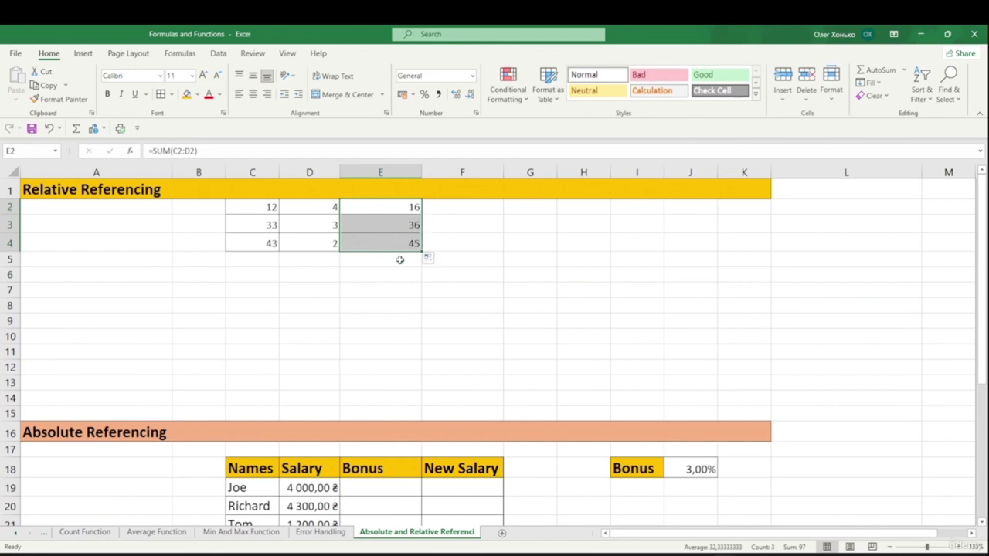
key(Left)
key(Down)
key(Down)
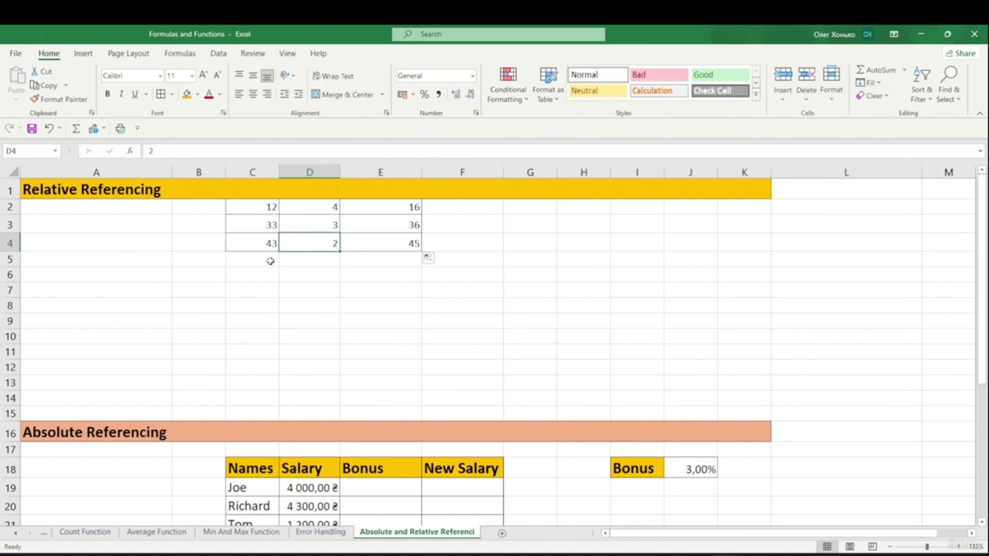
- Enter =SUM(D19*J18) in Joe's Bonus cell E19, giving 120,00 ₴
scroll(292, 255, down, 5)
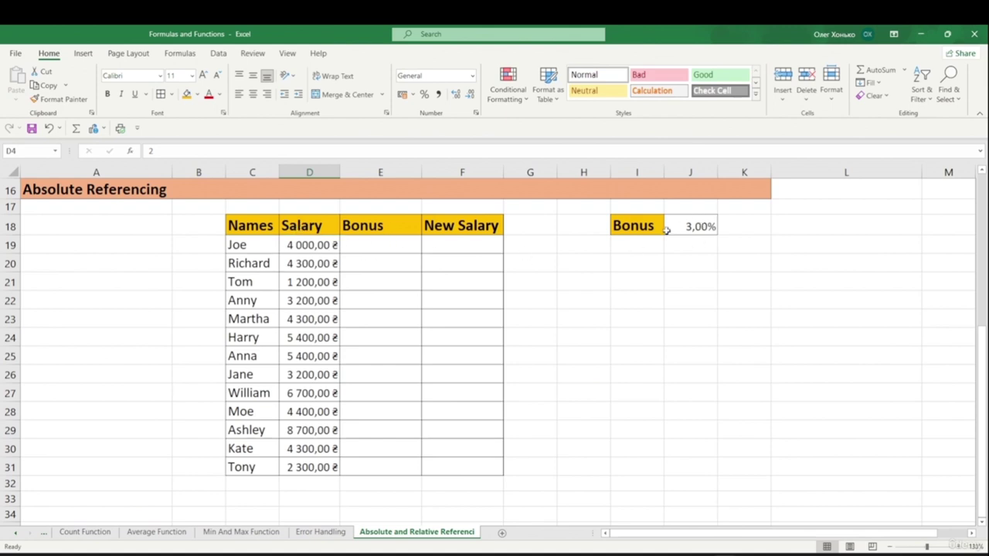
click(369, 241)
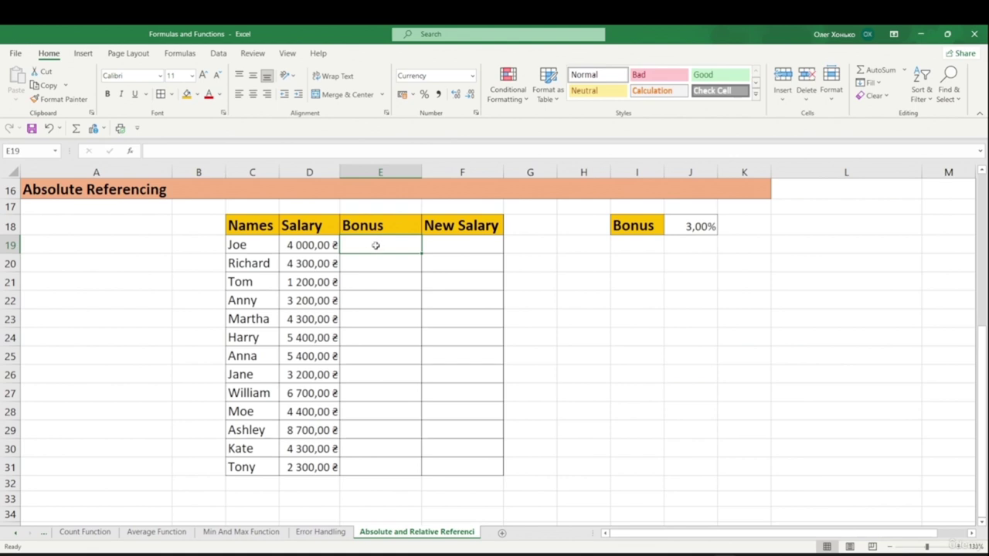
text(=)
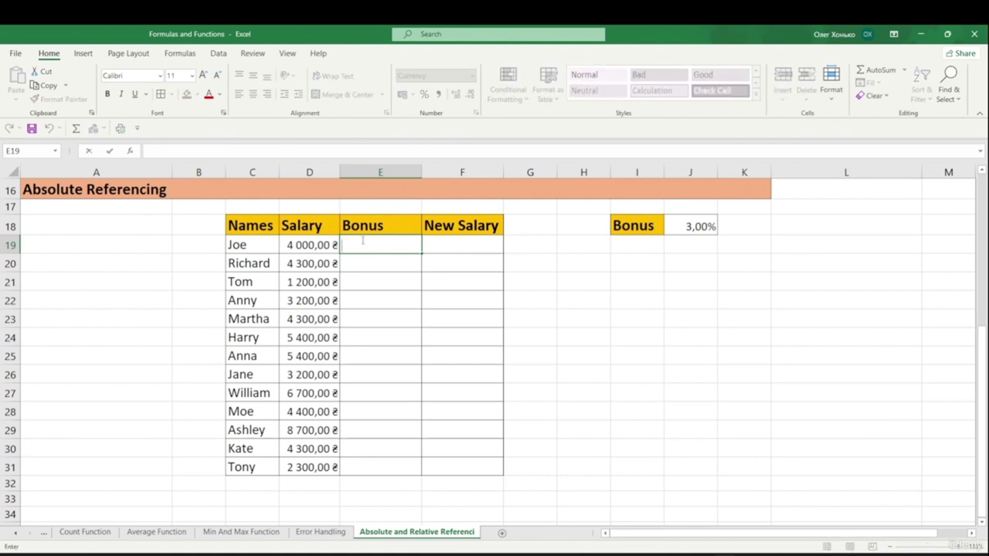
text(sum)
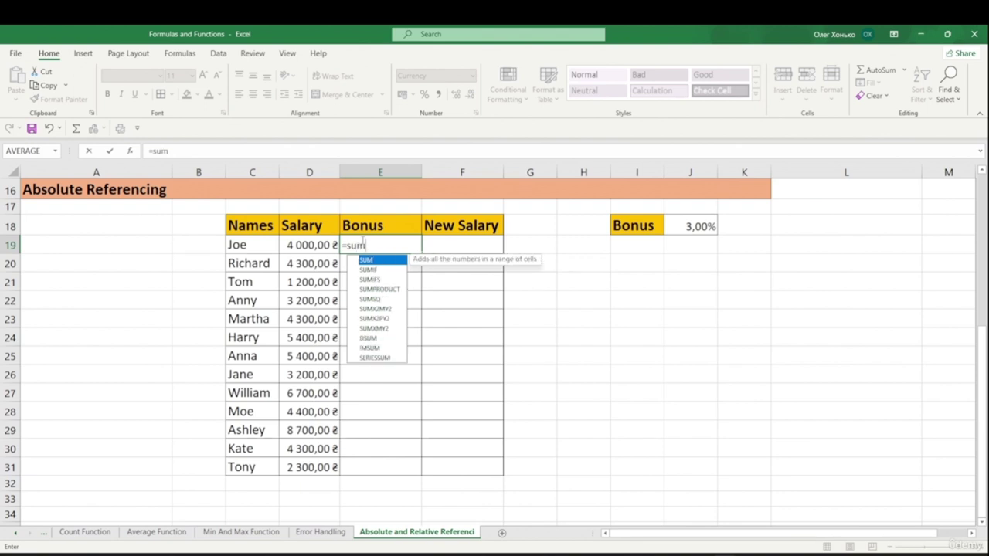
text(()
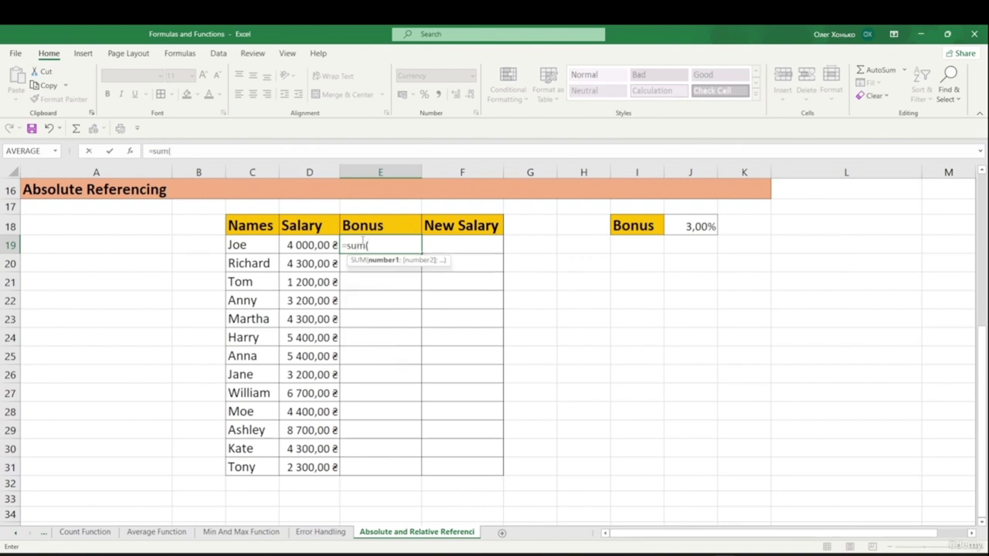
click(300, 245)
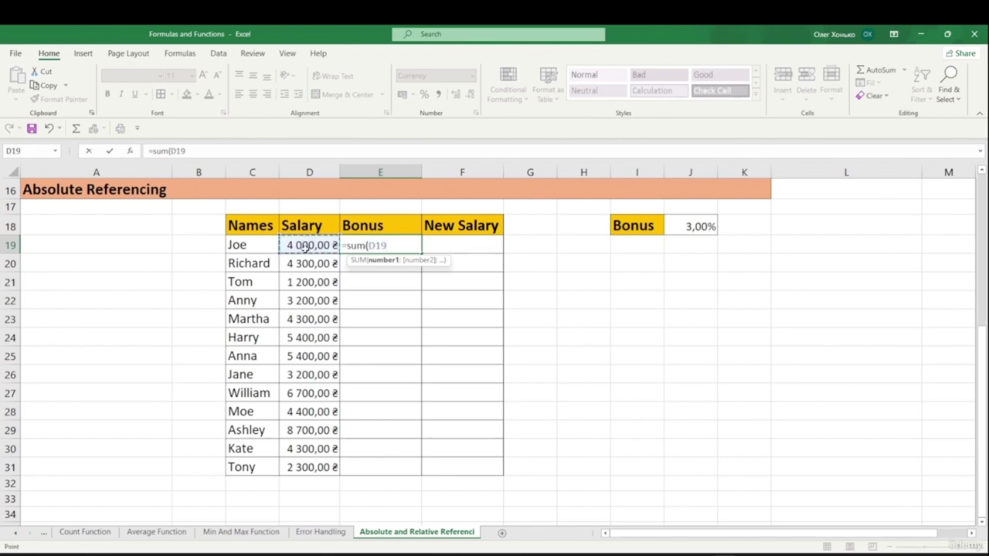
text(*)
click(693, 226)
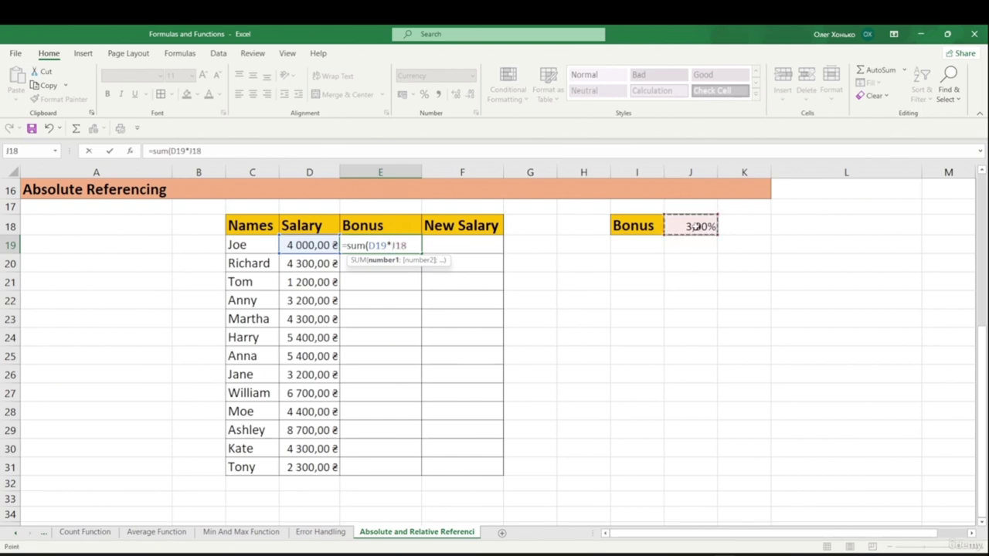
text())
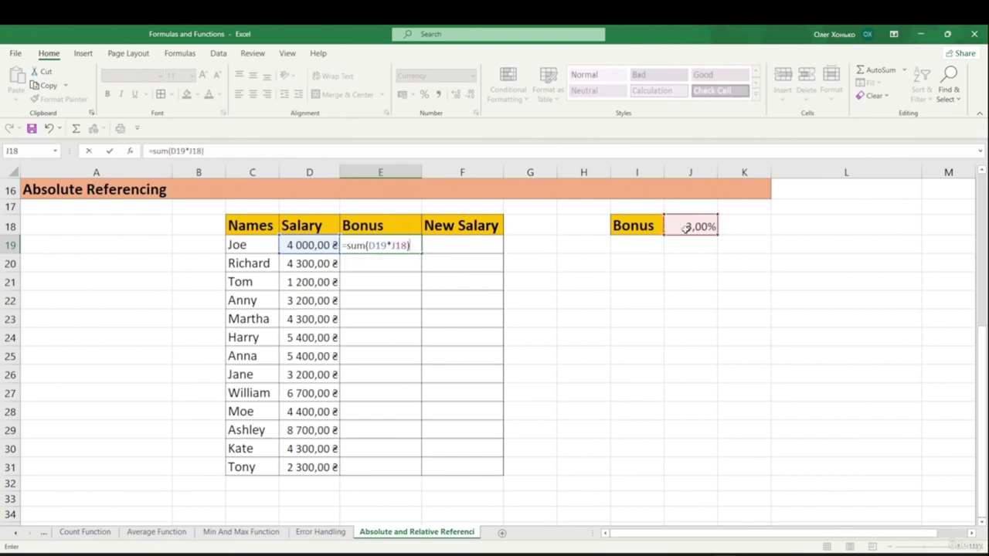
key(Return)
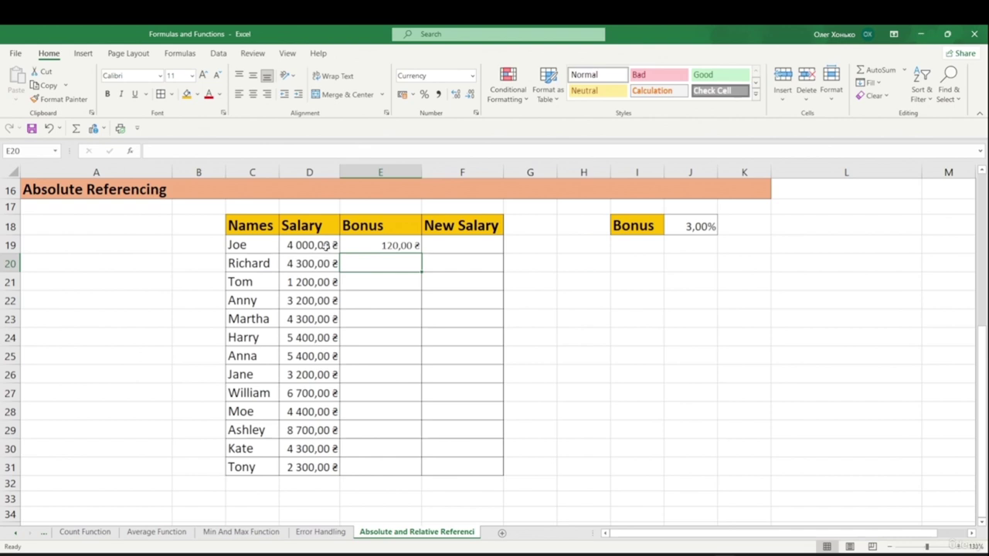
click(410, 246)
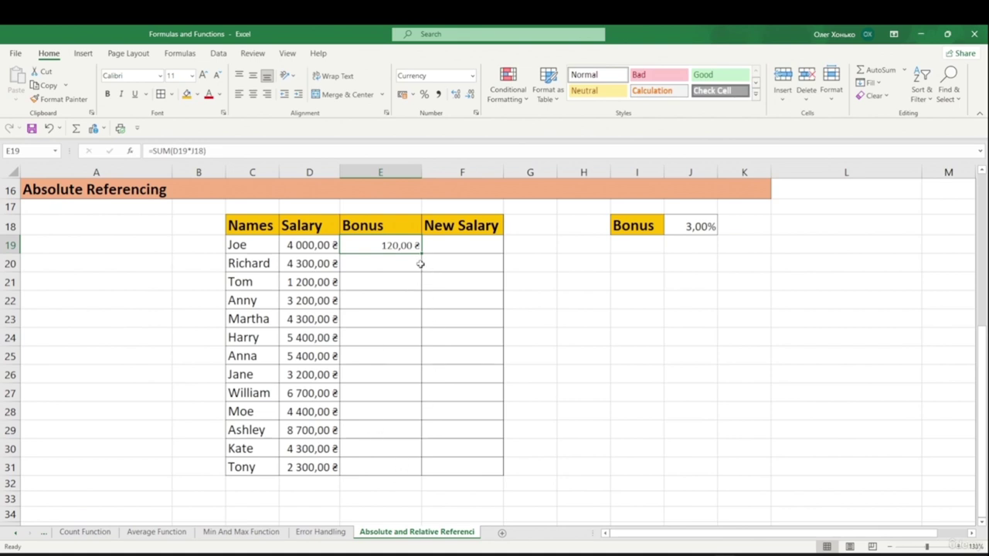
- Fill E19's bonus formula down to E31 and inspect E21's shifted formula =SUM(D21*J20)
drag(422, 254, 422, 473)
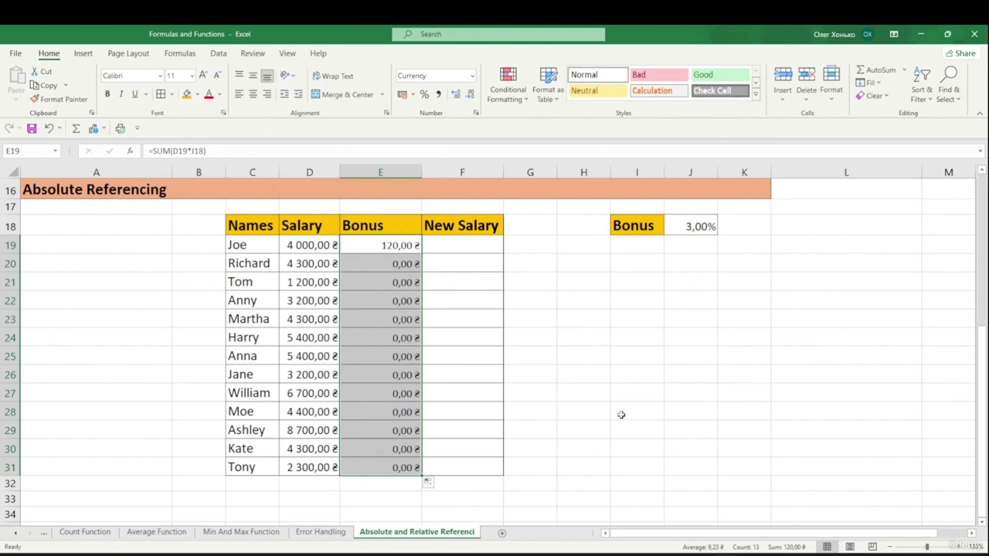
click(598, 325)
click(412, 286)
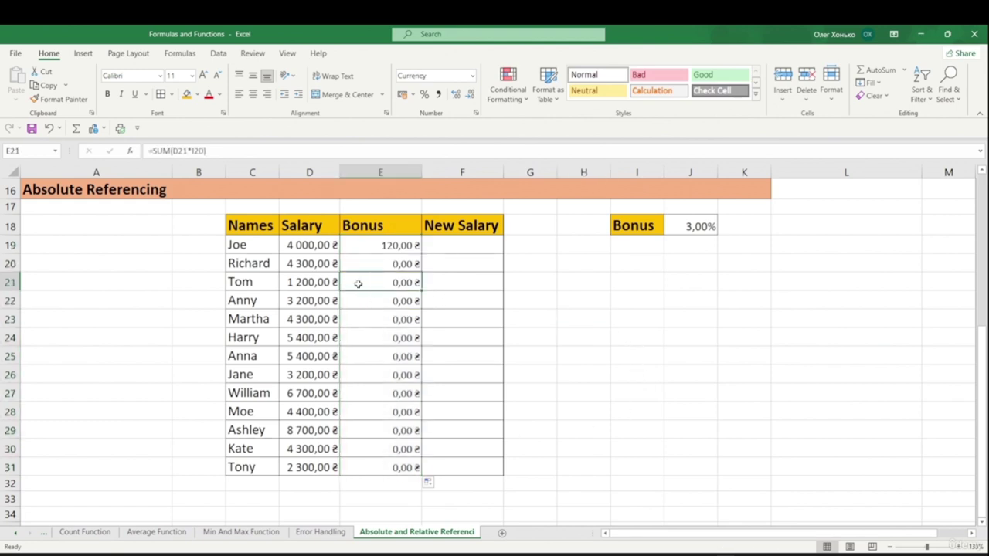
click(177, 151)
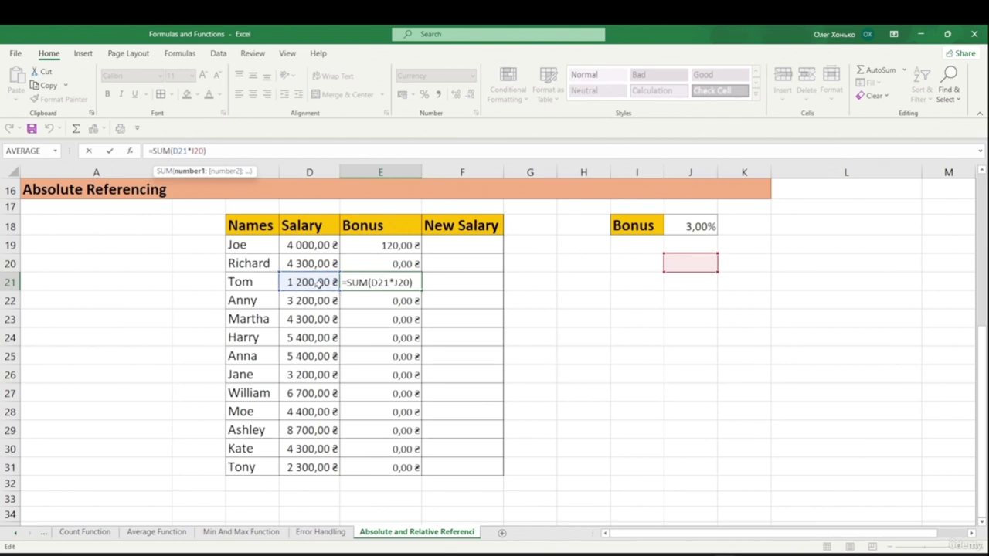
click(390, 285)
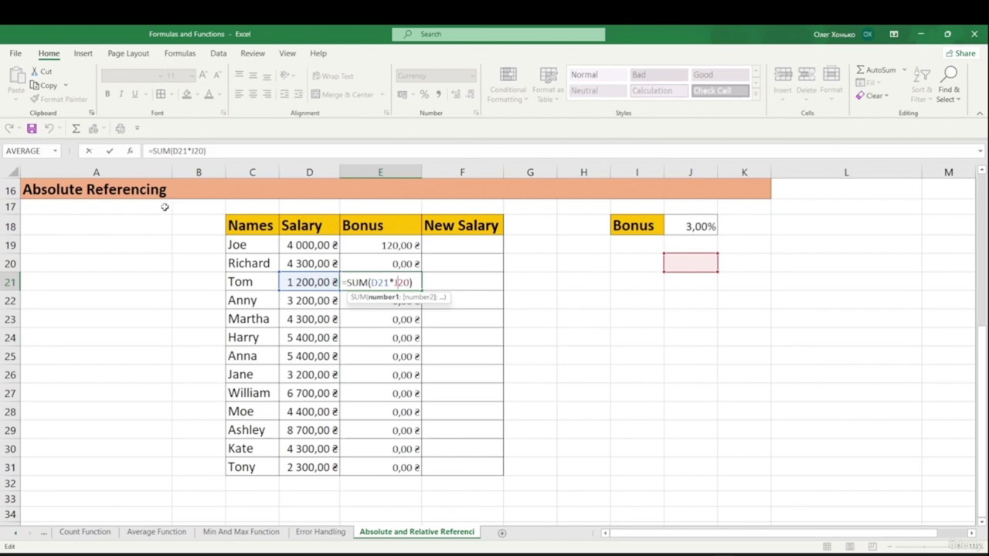
click(520, 290)
- Delete E19's formula and select the Bonus range E19:E31
click(408, 248)
key(Delete)
drag(403, 246, 398, 458)
- Clear E19:E31, then enter =SUM(D19*$J$18) in E19, locking the rate with F4
key(Delete)
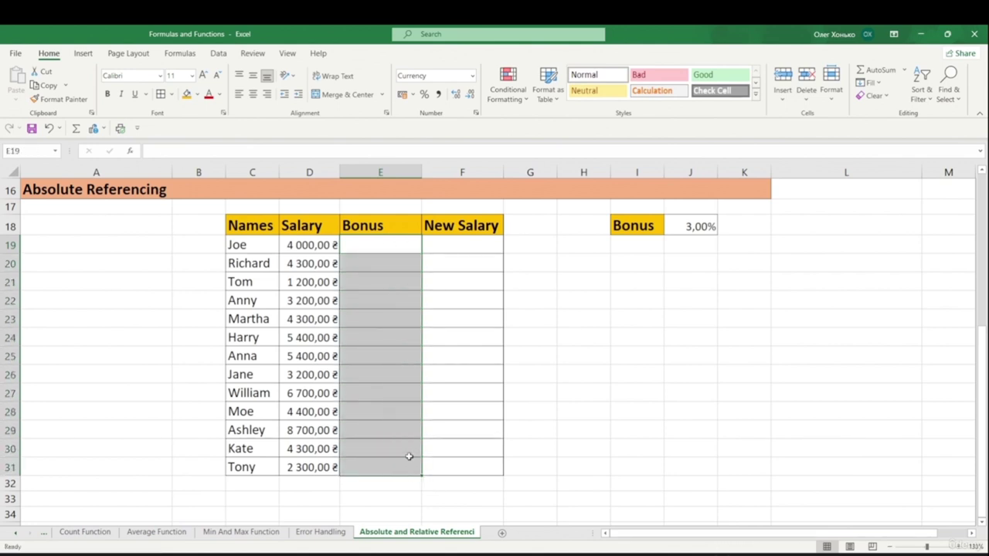
click(384, 248)
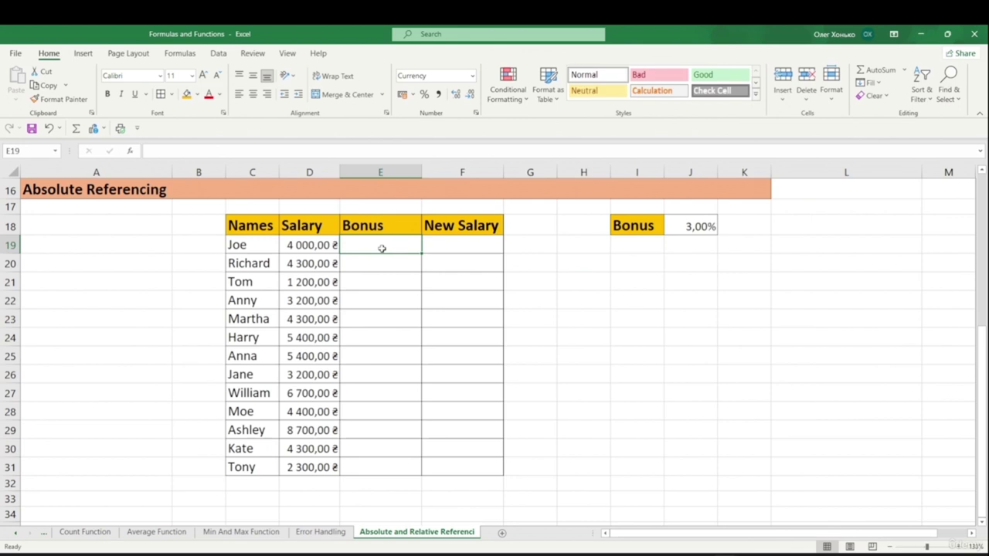
click(191, 151)
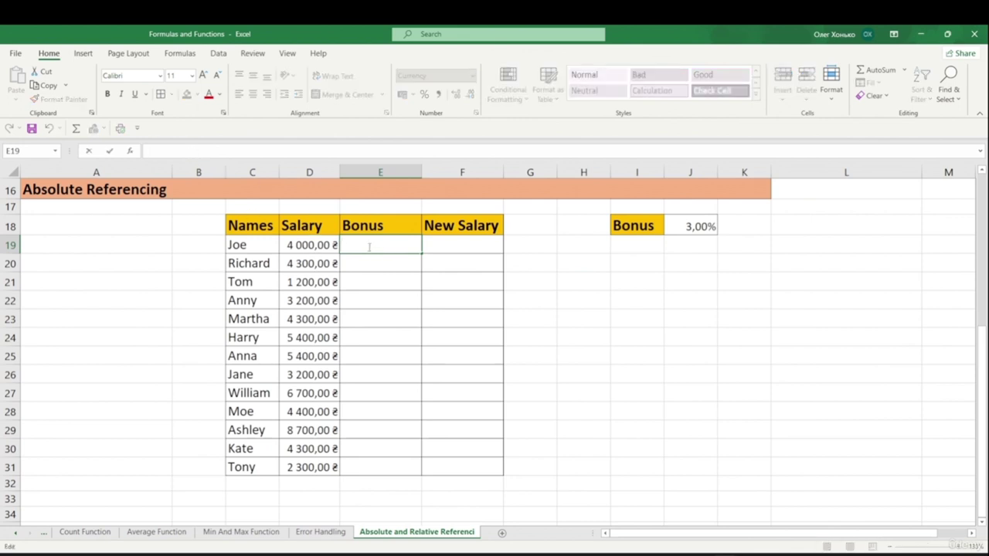
text(=sum)
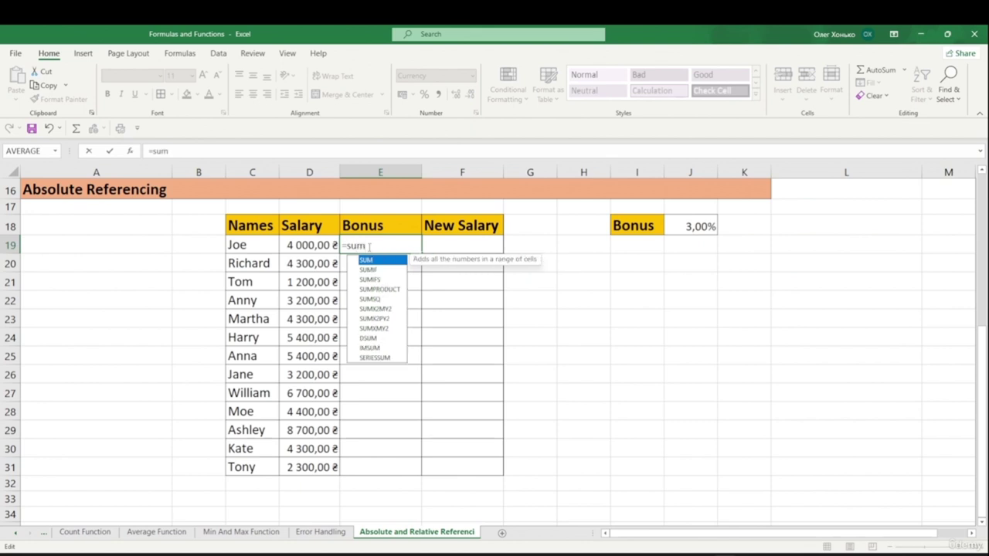
text(()
click(307, 241)
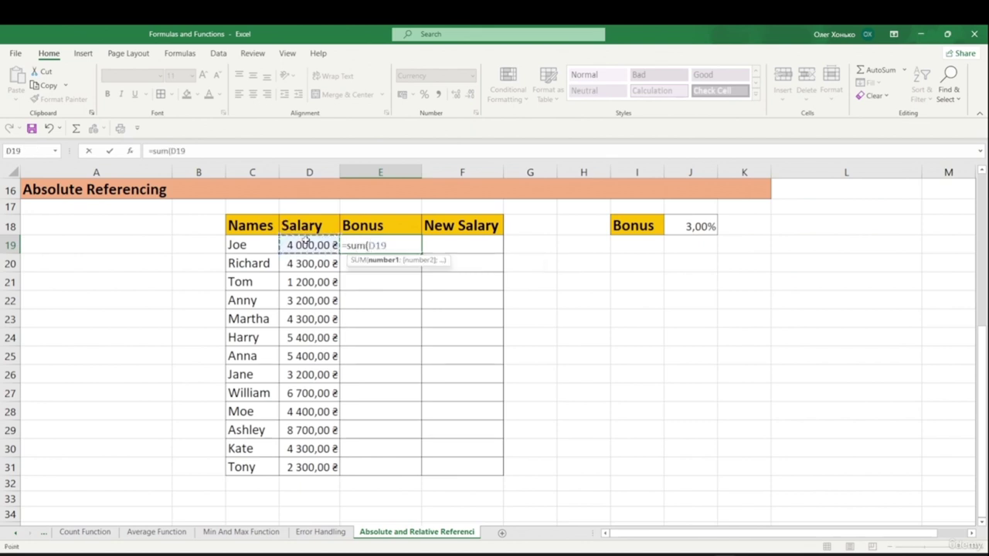
text(*)
click(706, 225)
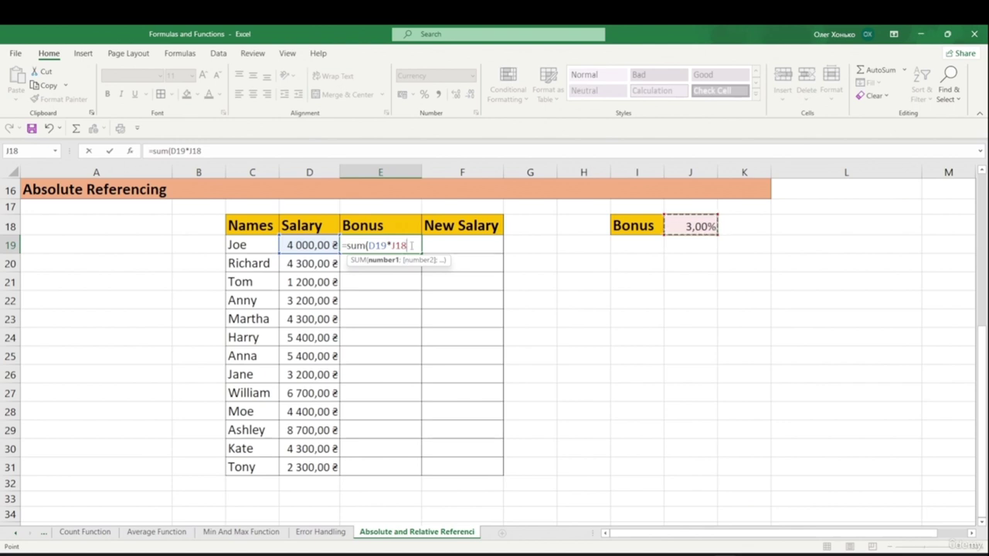
key(F4)
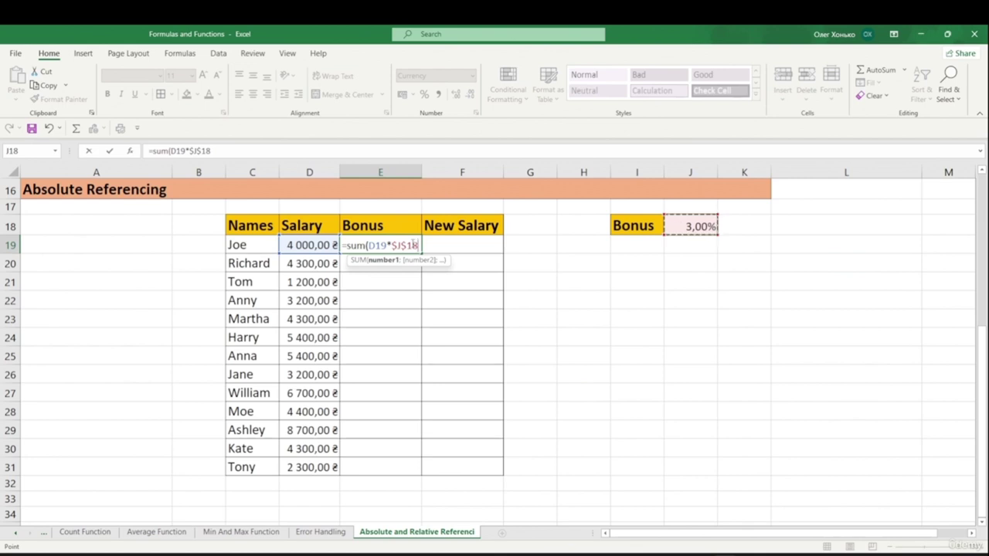
text())
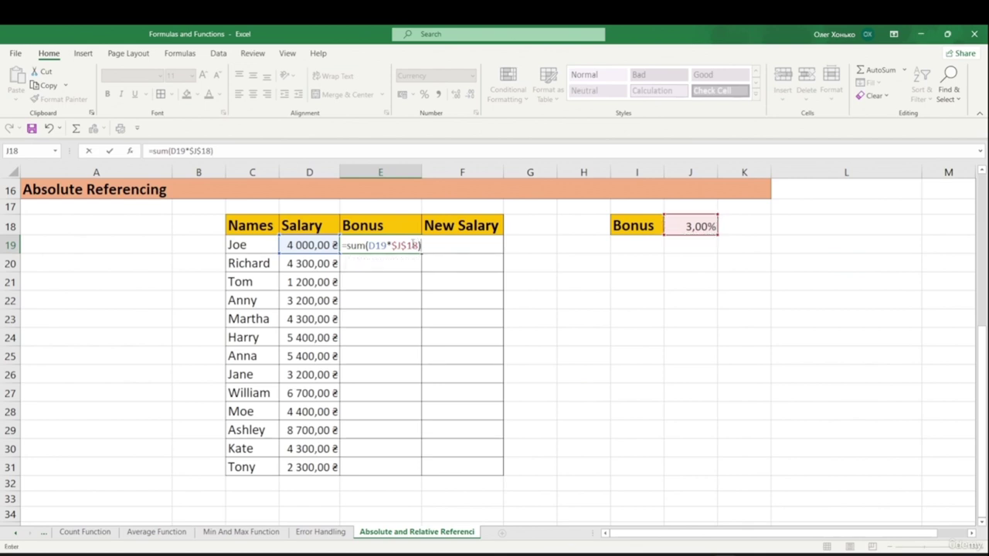
key(Return)
click(409, 247)
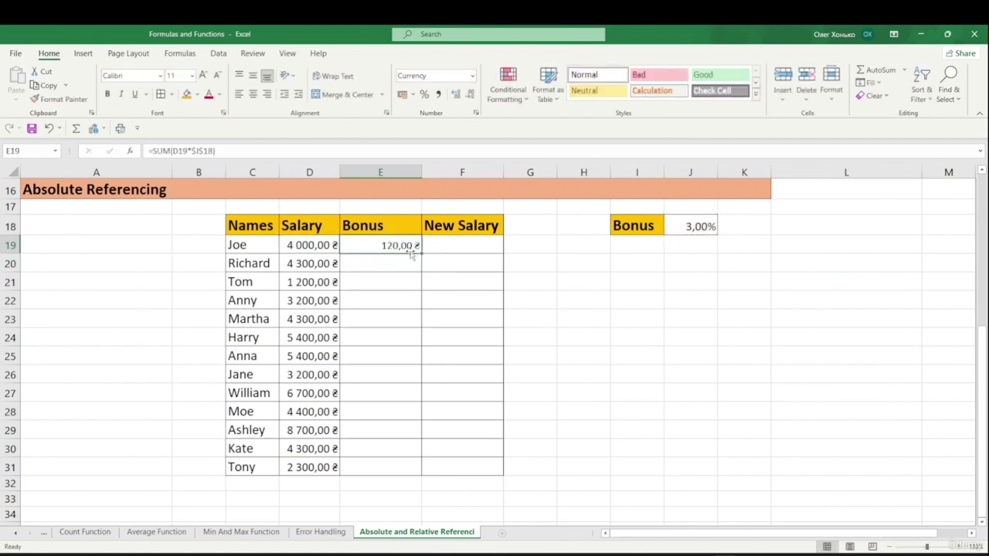
- Fill =SUM(D19*$J$18) down to E31 and confirm E23's copy still uses $J$18
drag(421, 251, 423, 474)
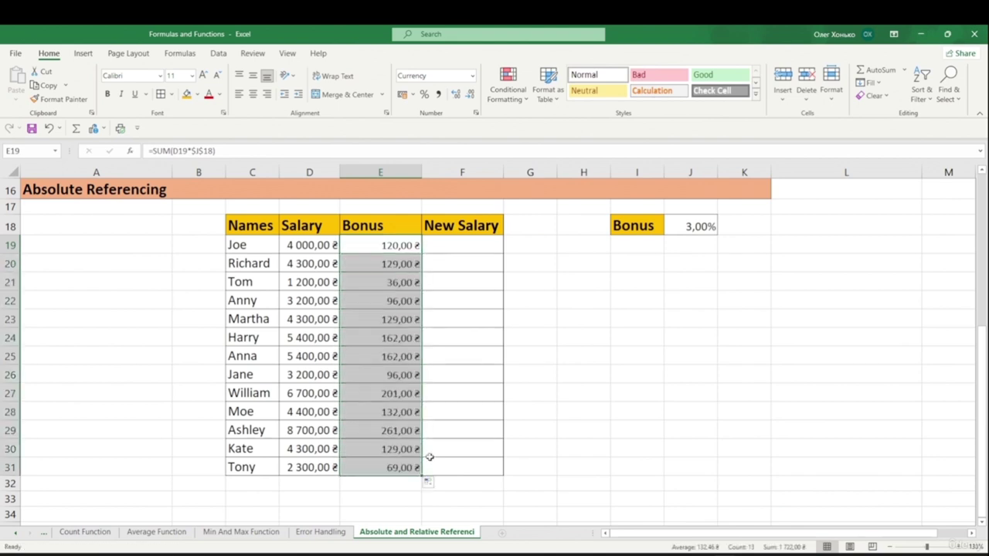
click(305, 319)
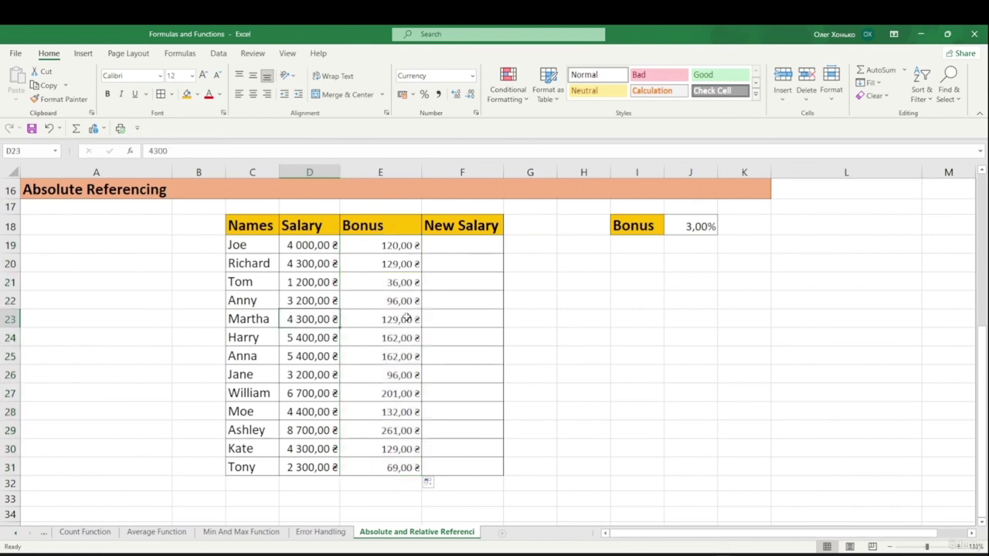
click(402, 319)
click(334, 319)
click(371, 323)
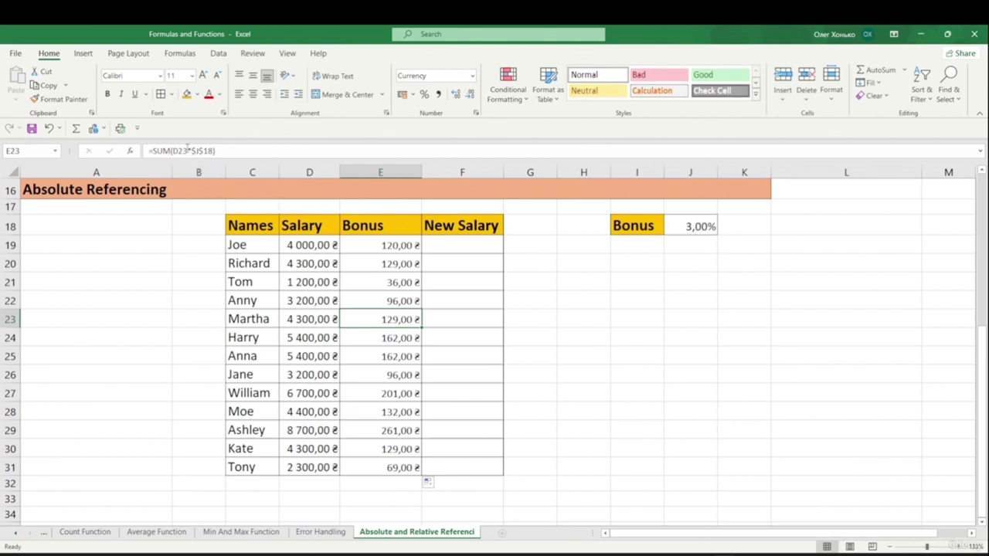
click(388, 240)
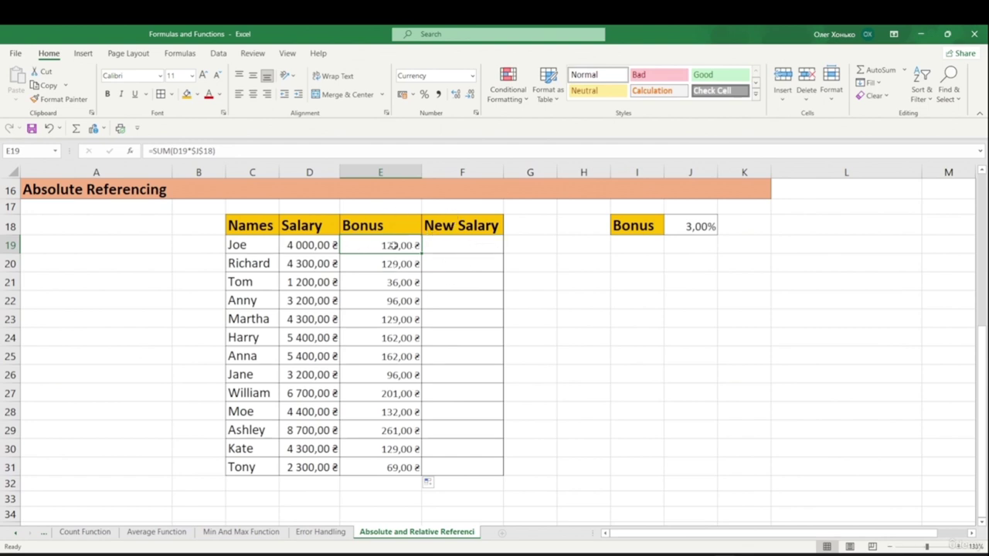
- Enter =SUM(D19+E19) in F19 and fill it down the New Salary column to F31
click(455, 240)
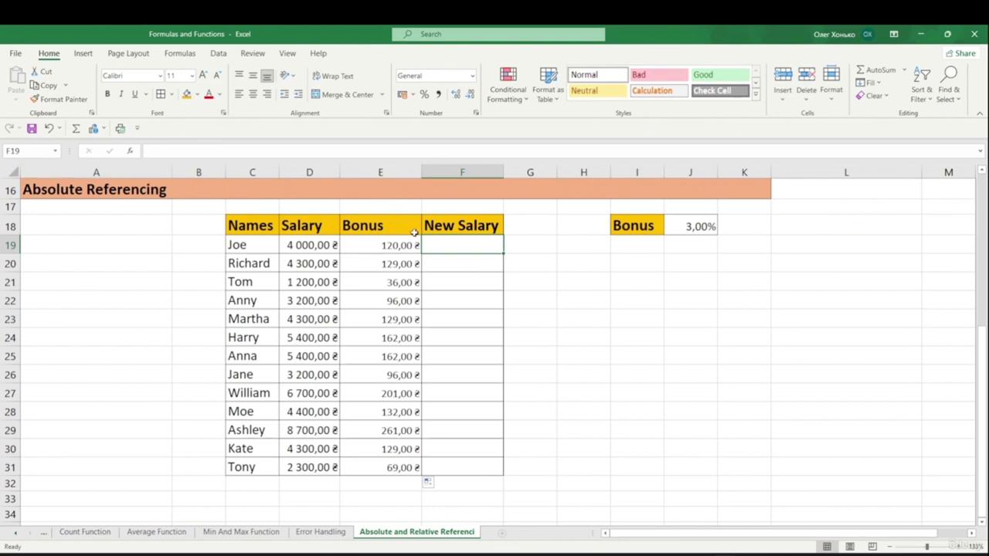
text(=)
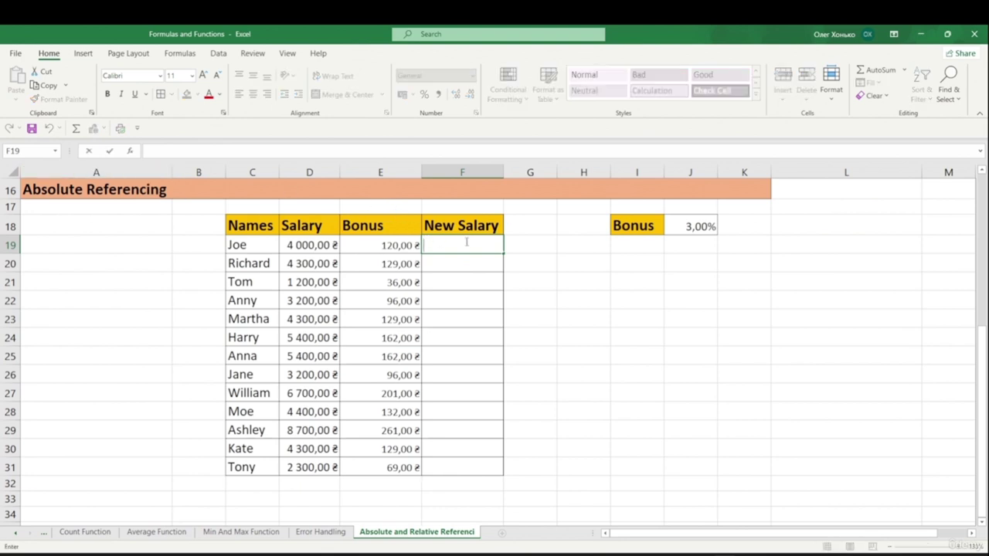
text(sum)
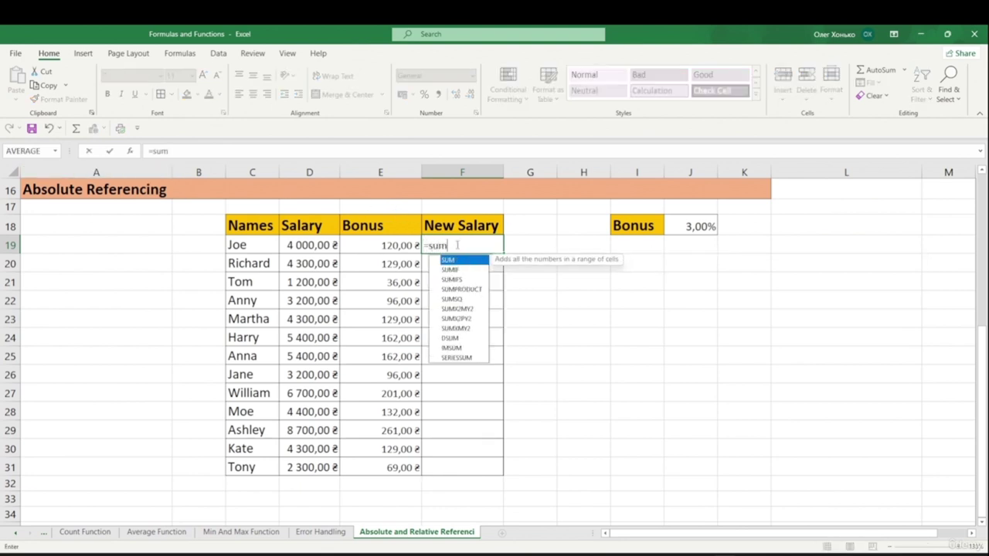
text(()
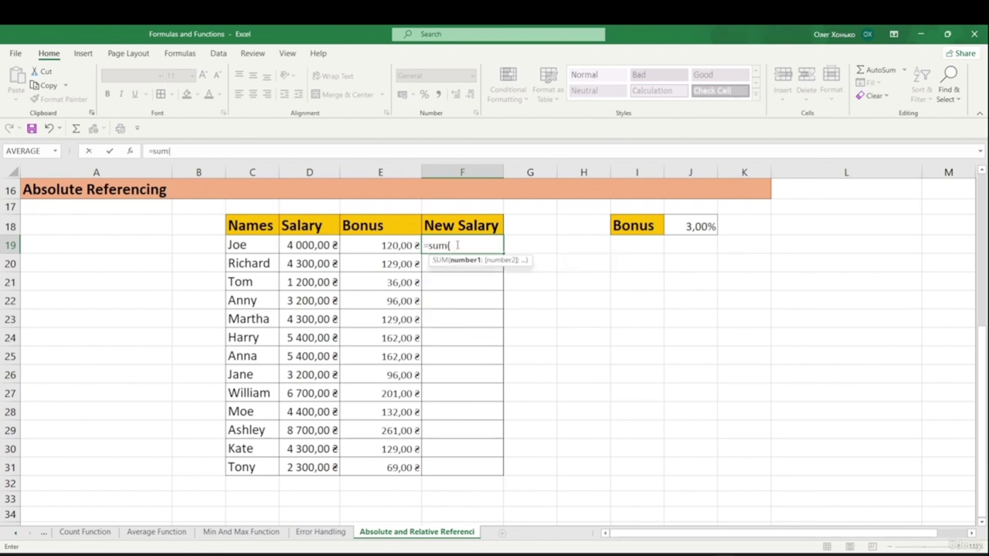
click(327, 243)
text(+)
click(395, 244)
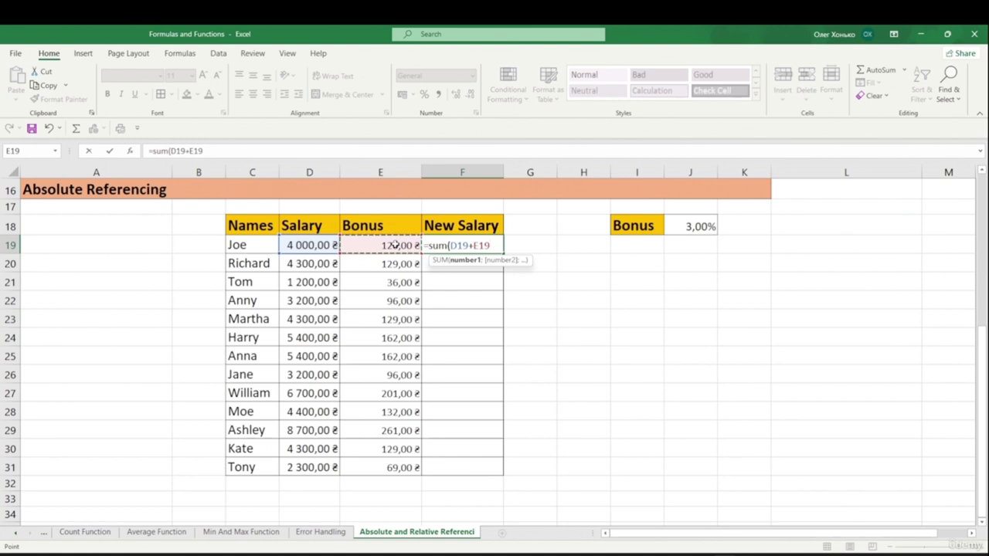
text())
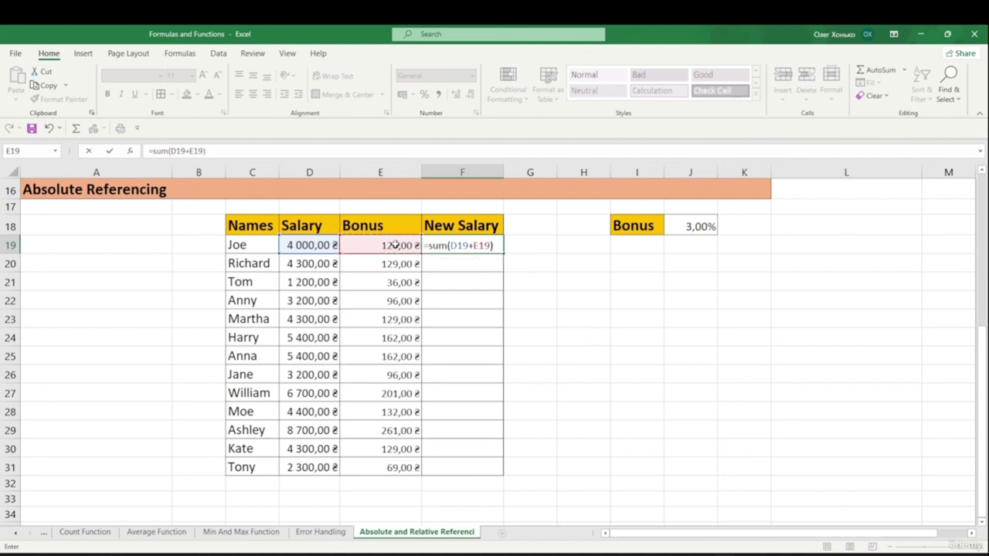
key(Return)
click(483, 247)
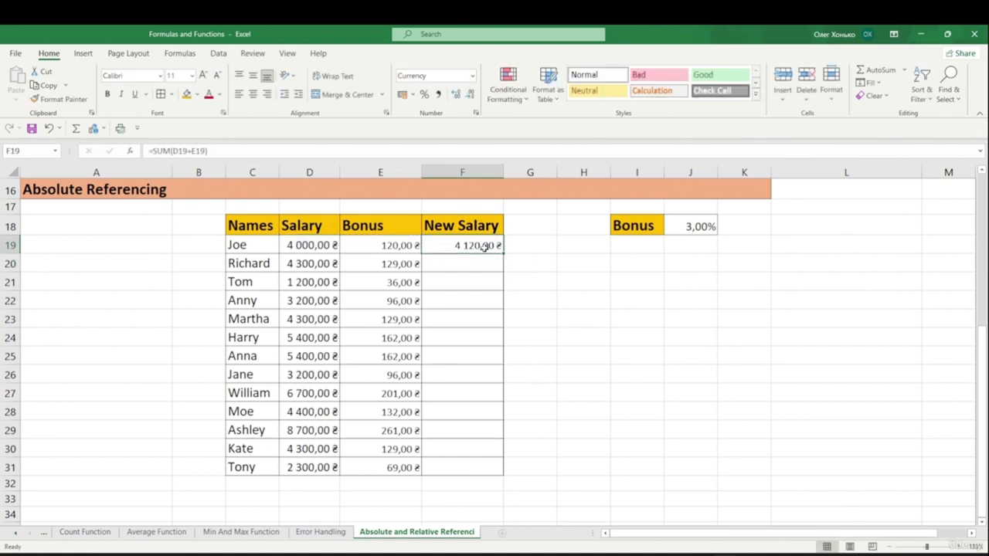
double_click(503, 252)
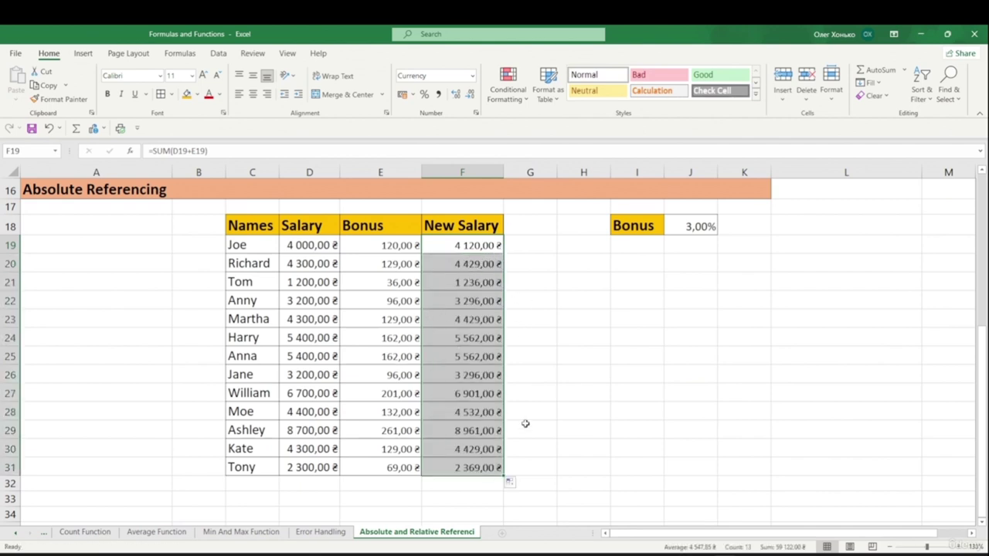
click(608, 370)
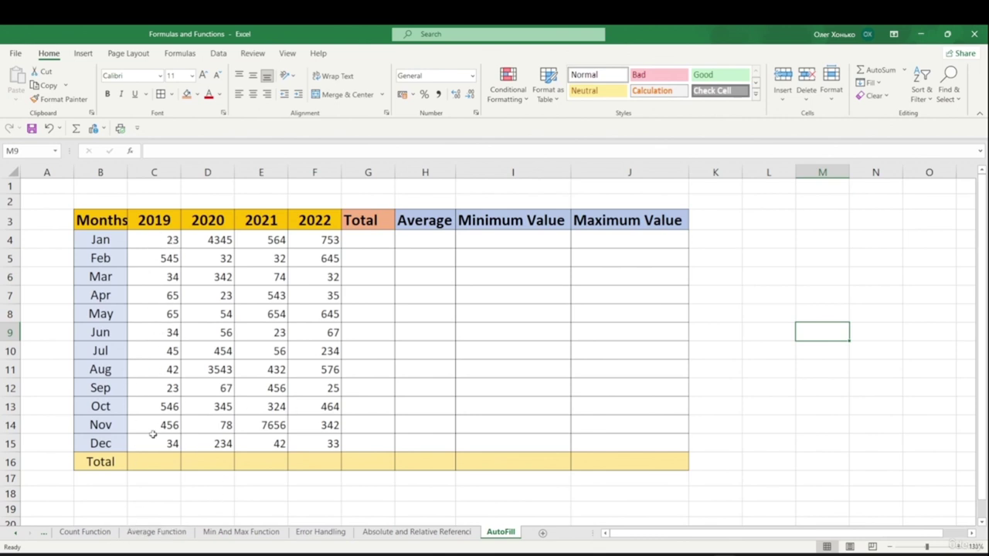
- AutoSum the 2019 column in C16, adjusting the range to =SUM(C4:C15)
drag(158, 242, 165, 241)
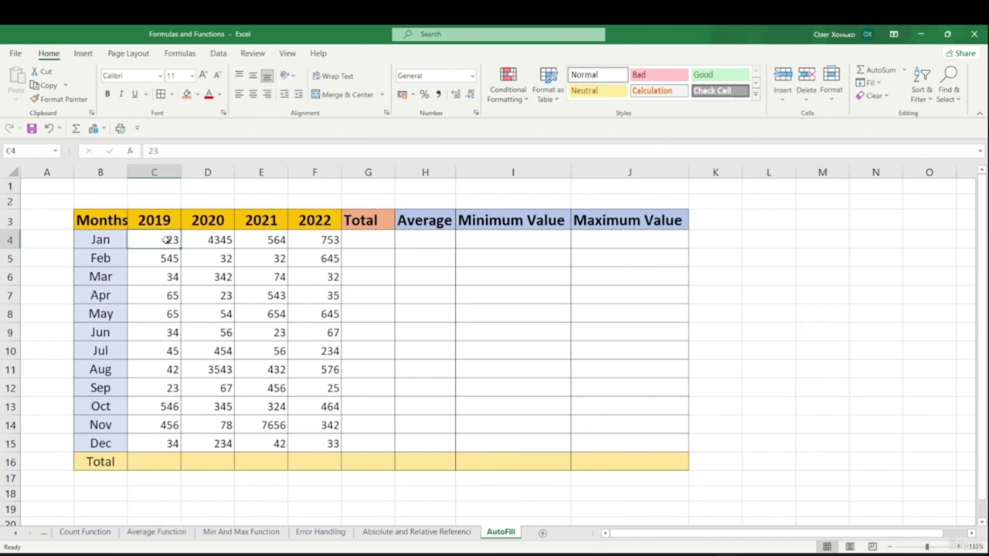
click(143, 462)
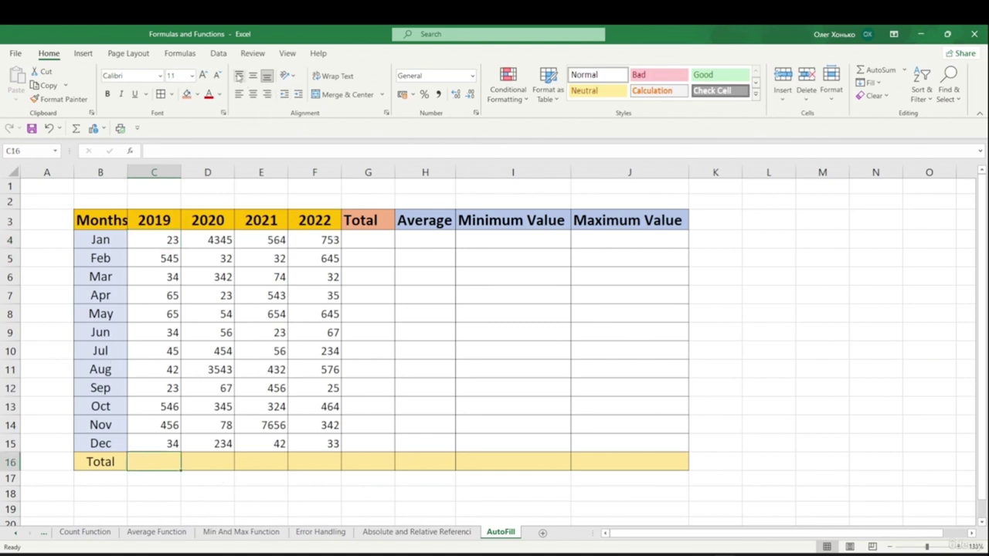
click(179, 54)
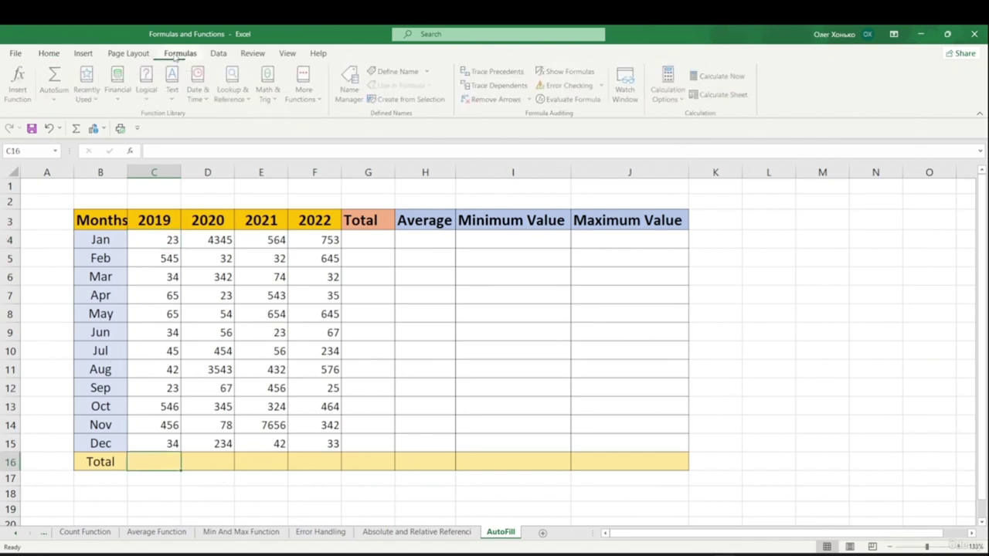
click(54, 77)
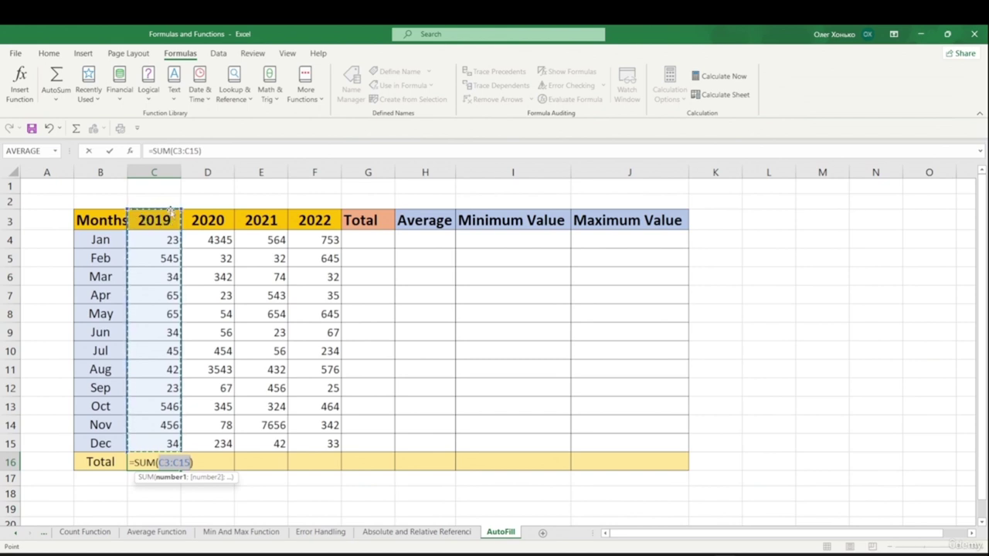
click(177, 208)
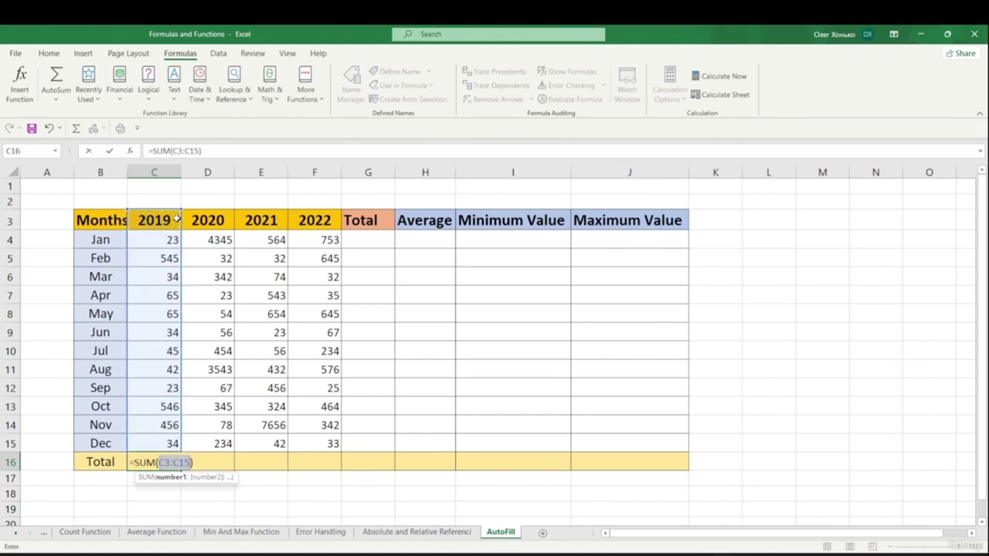
drag(182, 209, 183, 231)
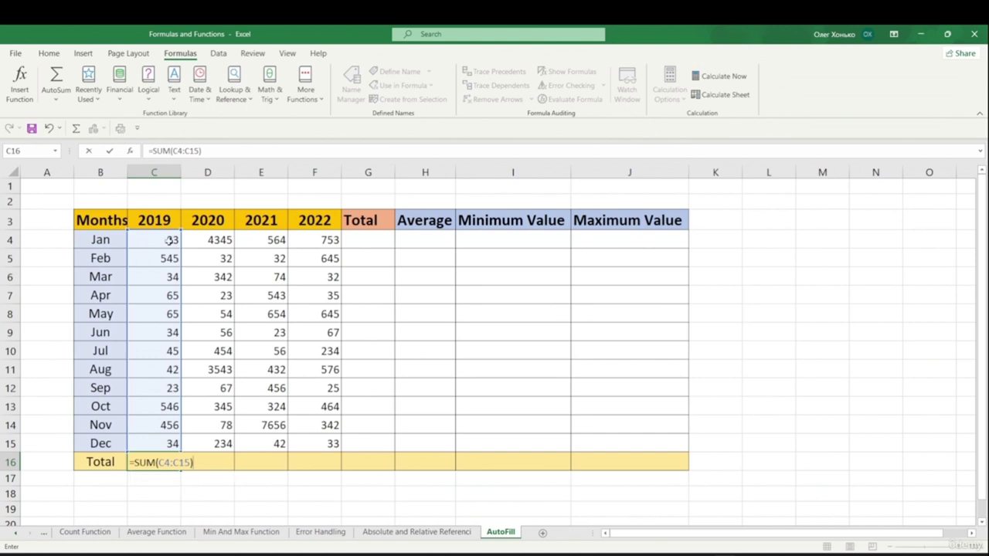
key(Return)
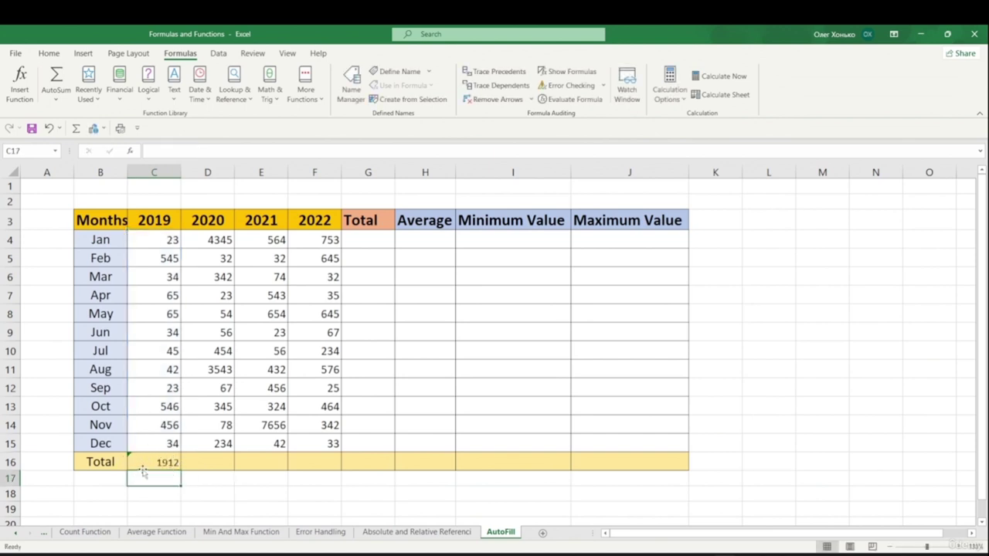
- Copy the total formula across to F16 and select the four yearly totals
click(161, 461)
drag(181, 471, 331, 480)
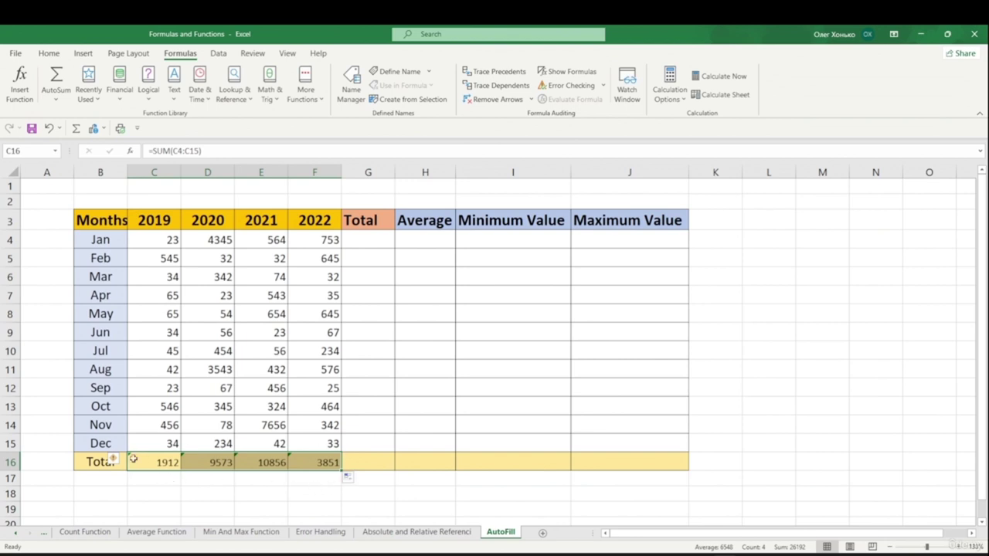
click(201, 495)
click(129, 457)
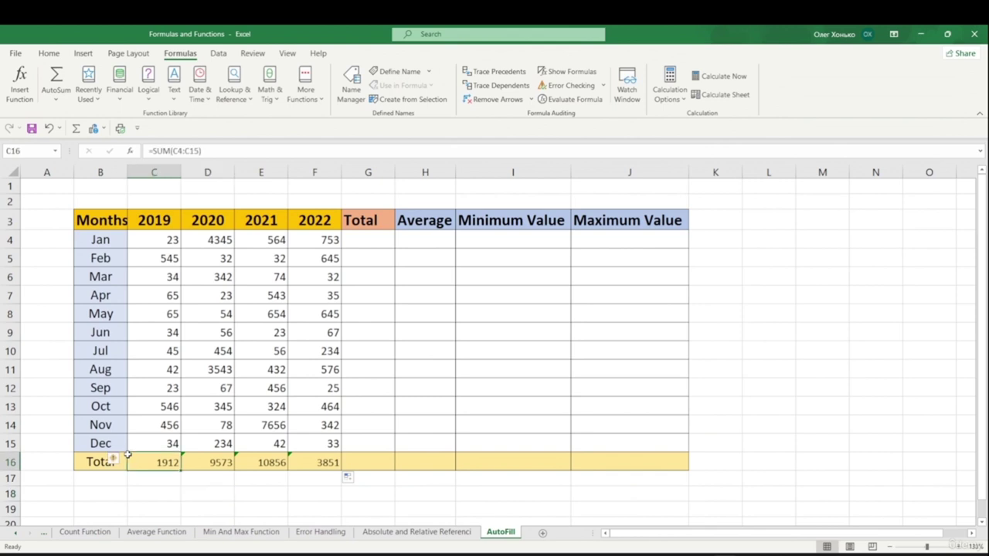
drag(155, 462, 313, 462)
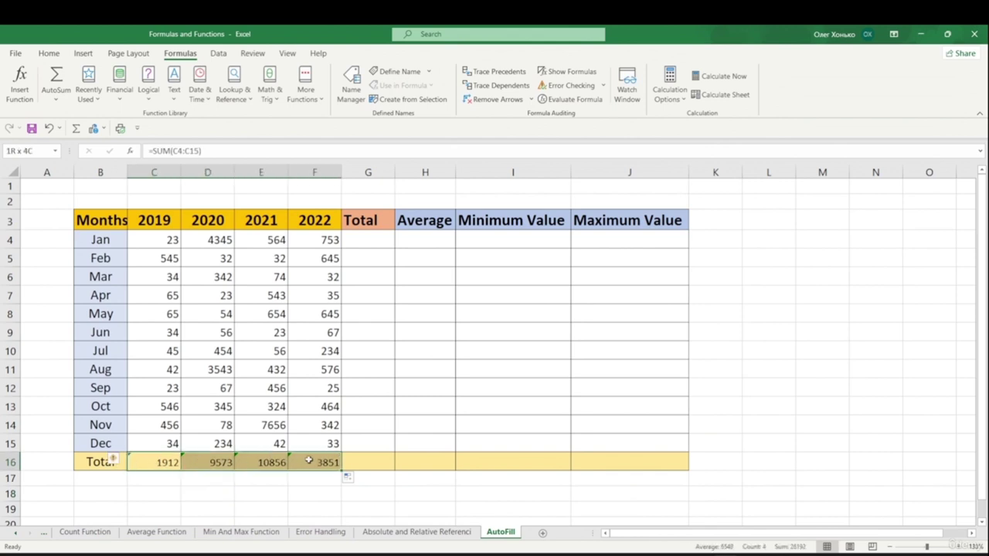
- Choose Ignore Error for the 'Formula Omits Adjacent Cells' warning on C16:F16
click(121, 461)
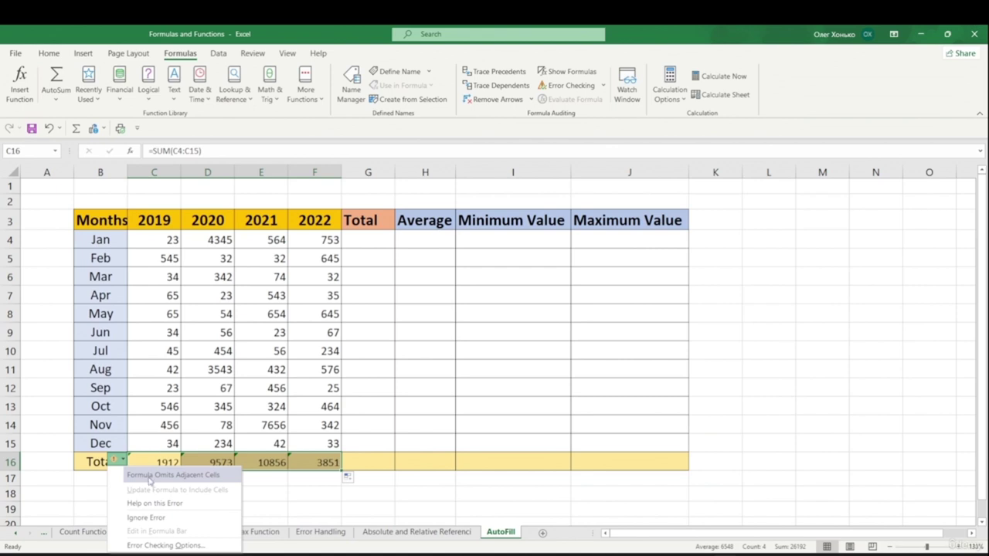
click(141, 520)
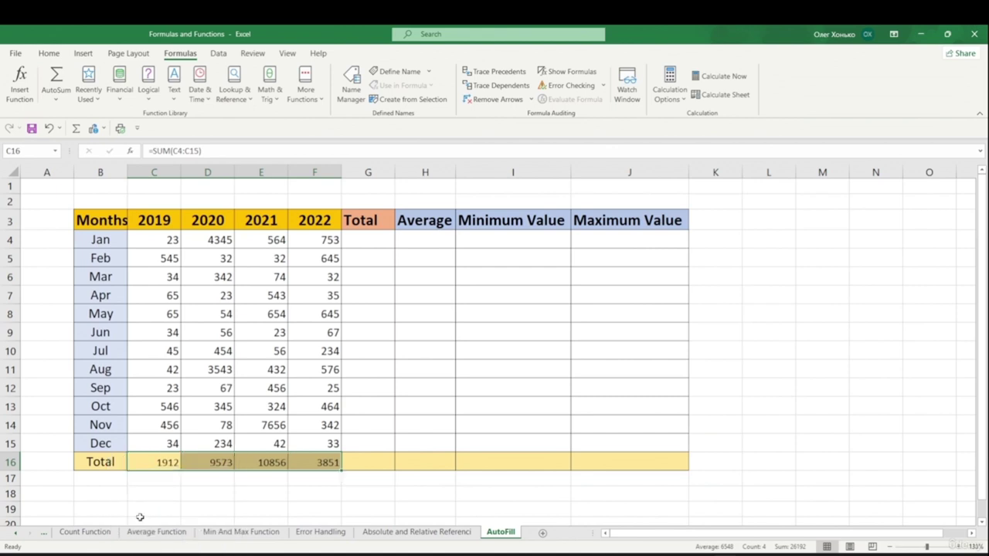
click(177, 488)
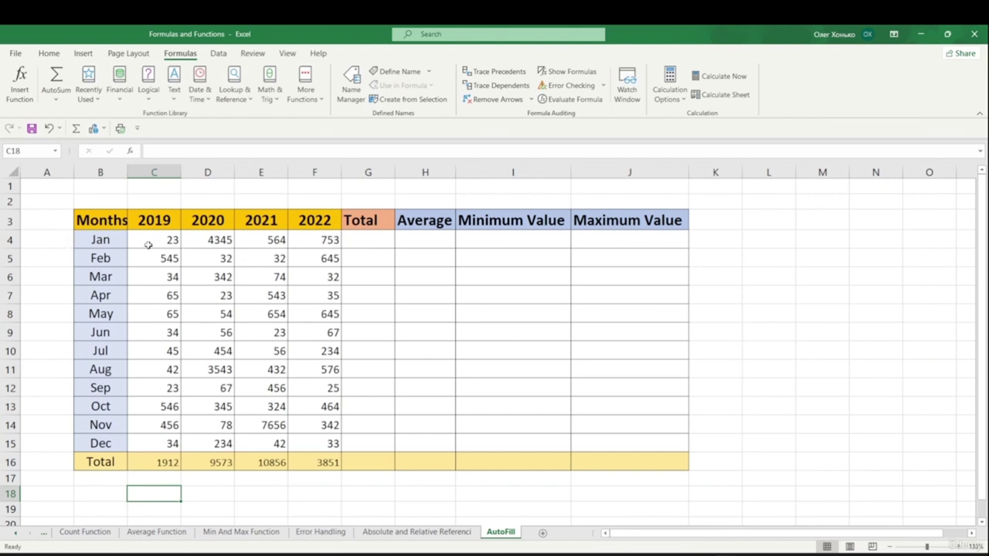
drag(149, 245, 280, 244)
- Enter =SUM(C4:F4) in G4 and fill it down to G15, giving 5685 for Jan to 343 for Dec
click(363, 237)
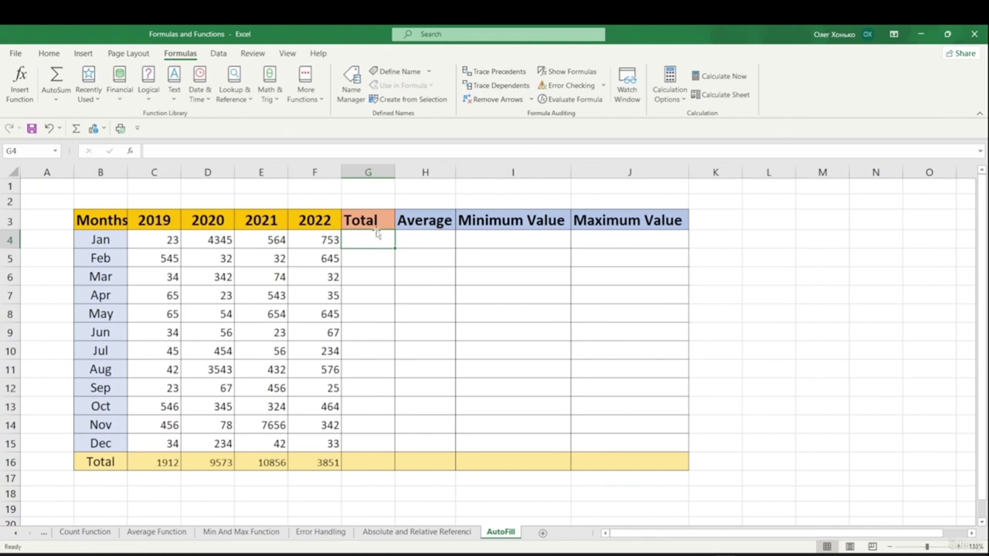
double_click(373, 236)
text(=sum)
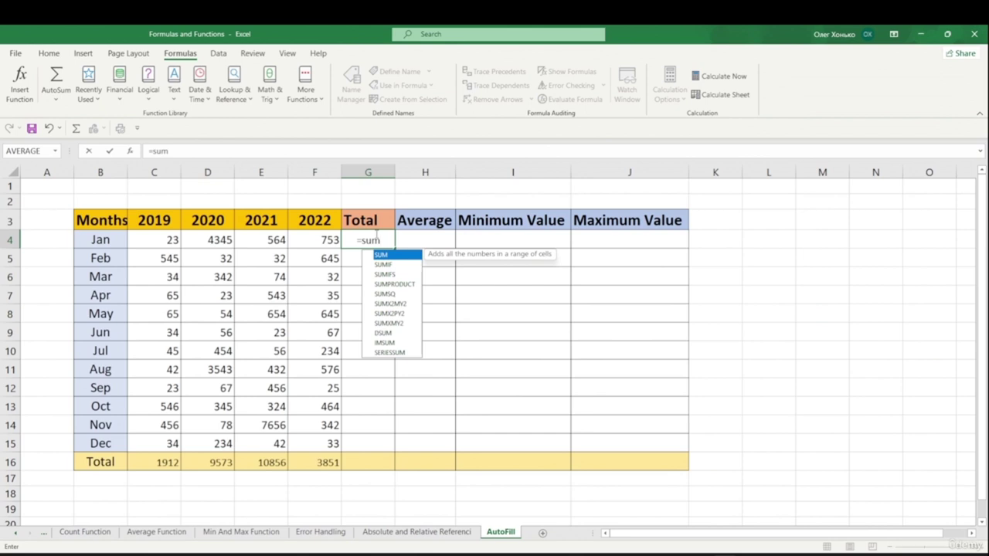
text(()
drag(163, 240, 324, 243)
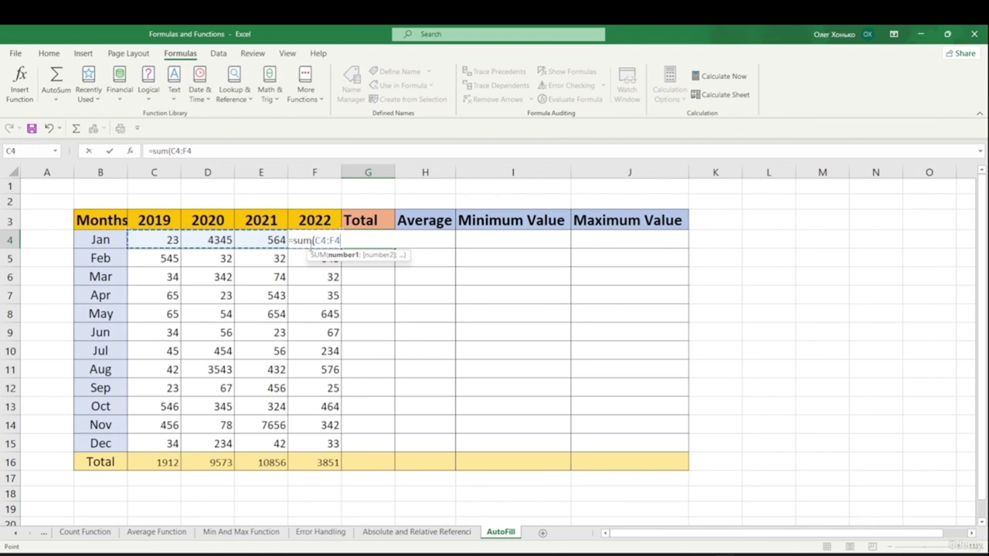
text())
key(Return)
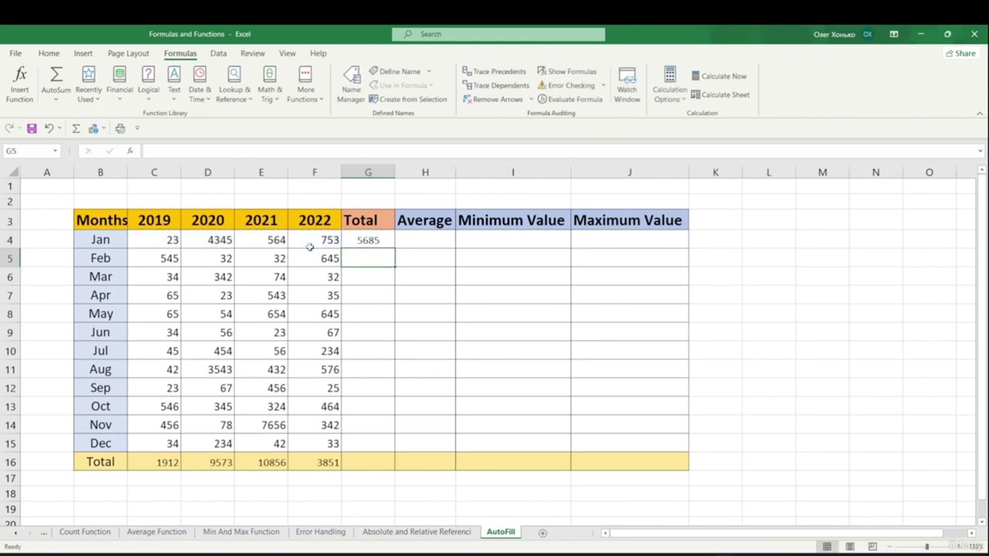
click(376, 240)
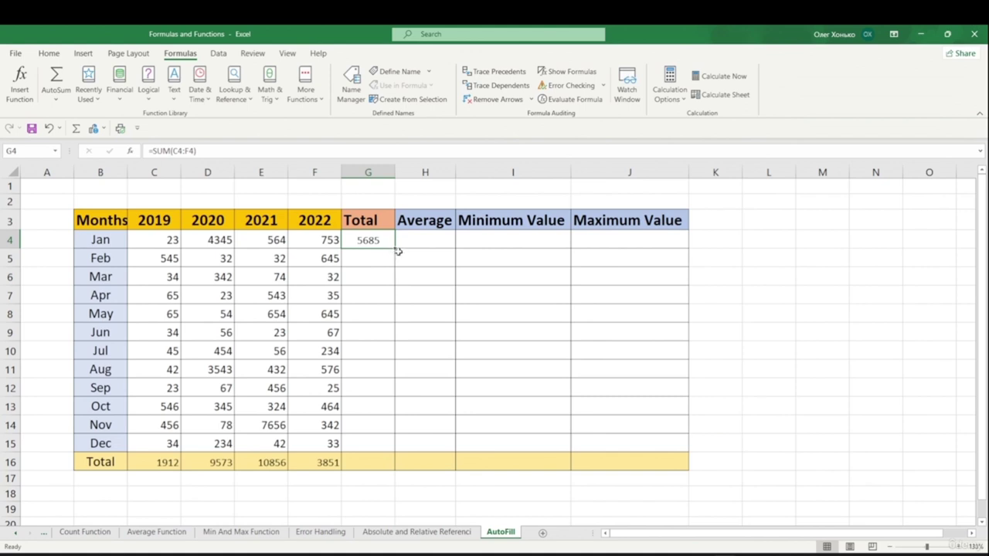
drag(395, 248, 397, 453)
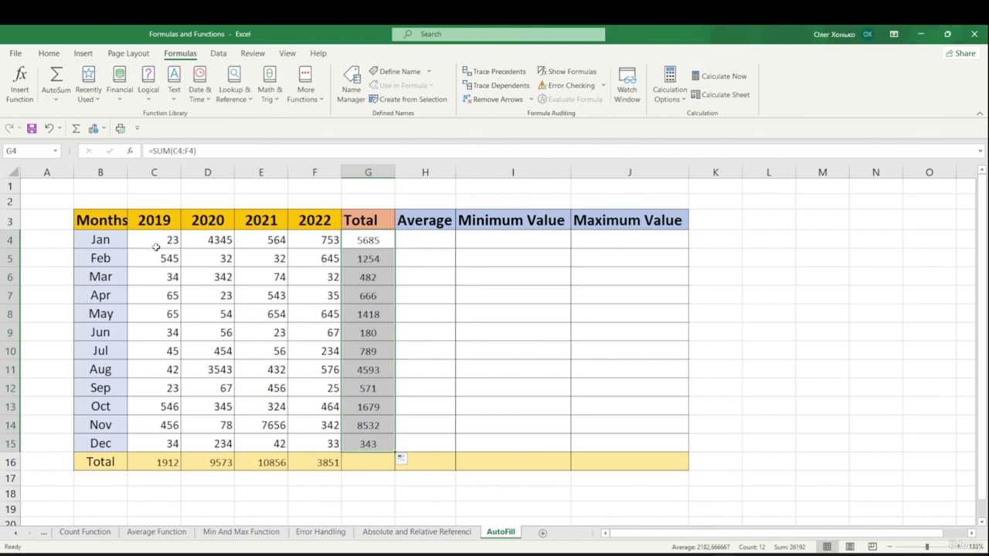
- Enter =AVERAGE(C4:F4) in H4 for the Jan average
double_click(425, 240)
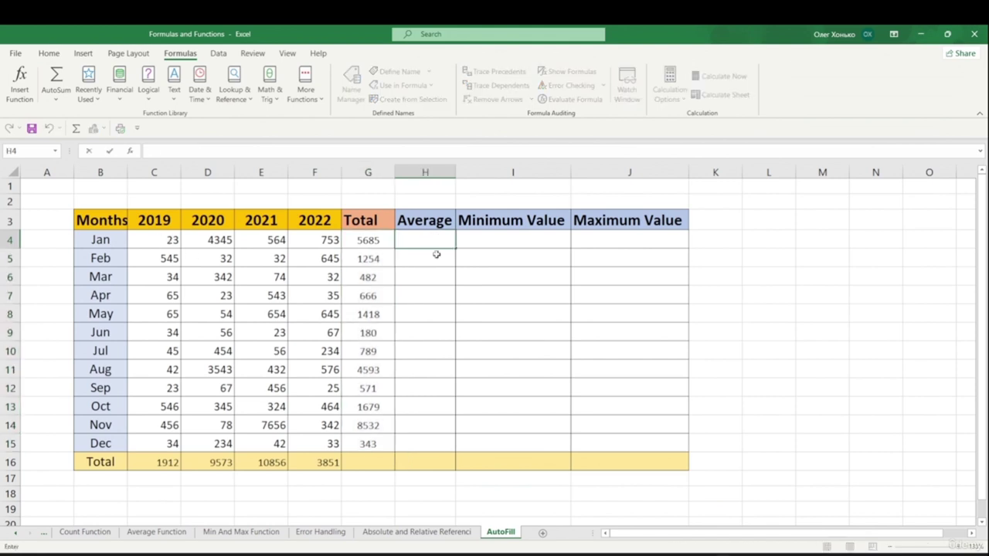
text(=a)
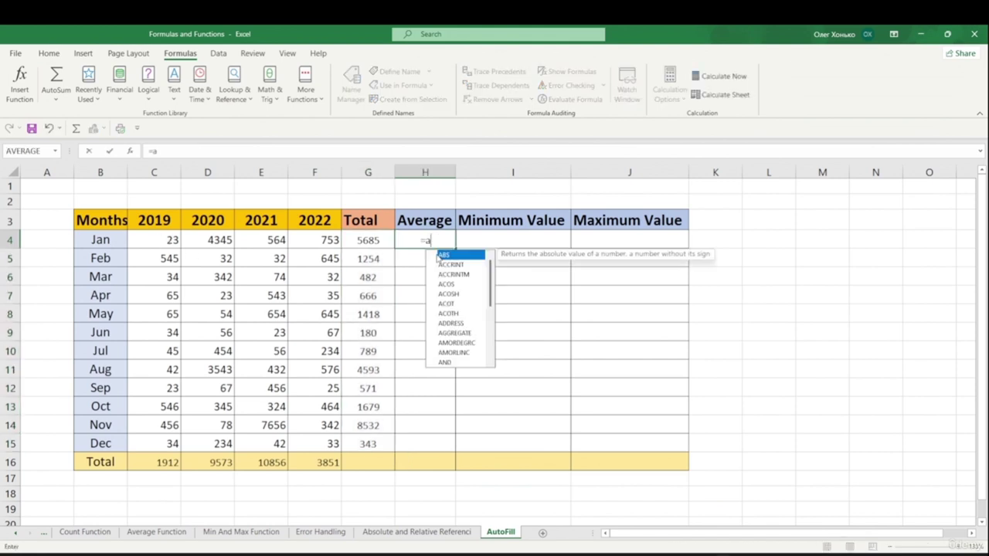
text(ver)
double_click(437, 255)
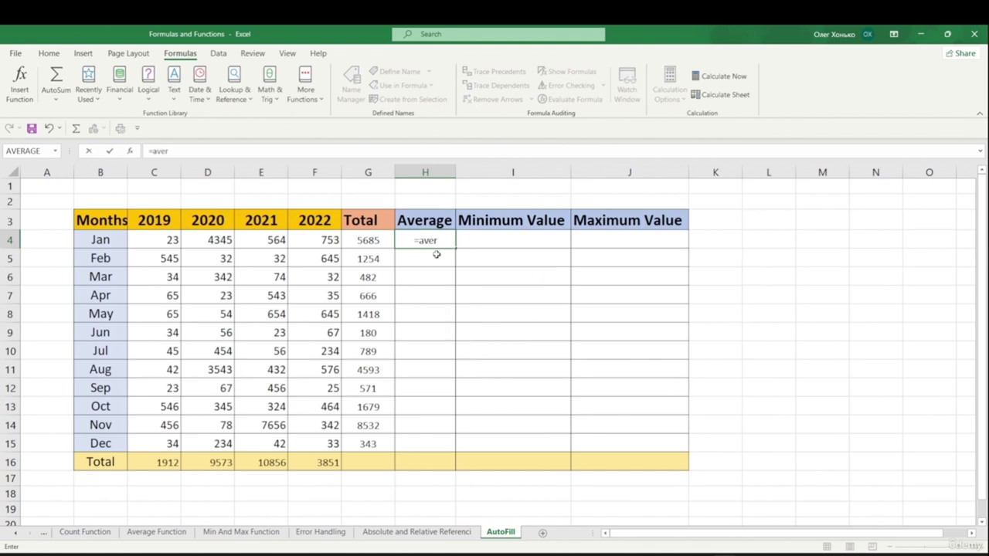
key(BackSpace)
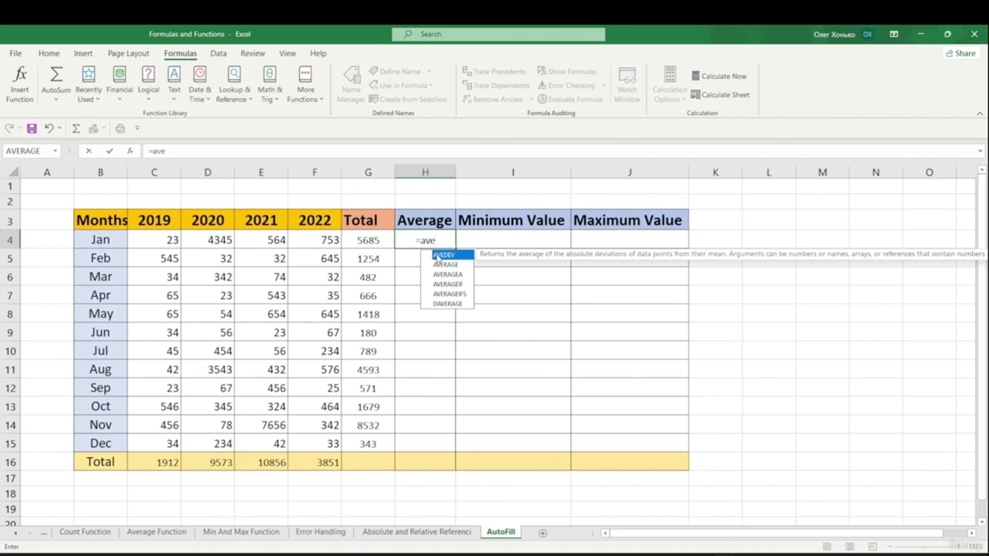
text(r)
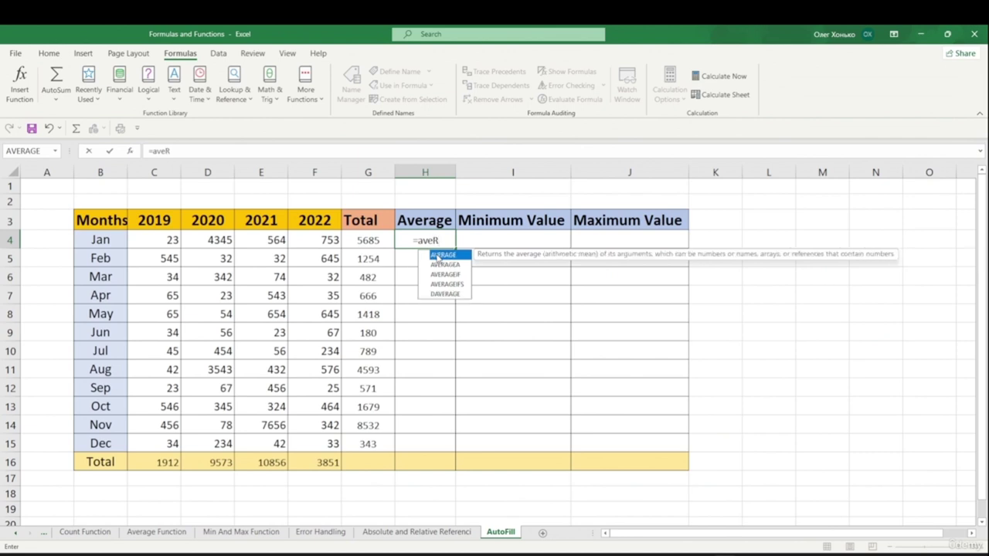
double_click(438, 256)
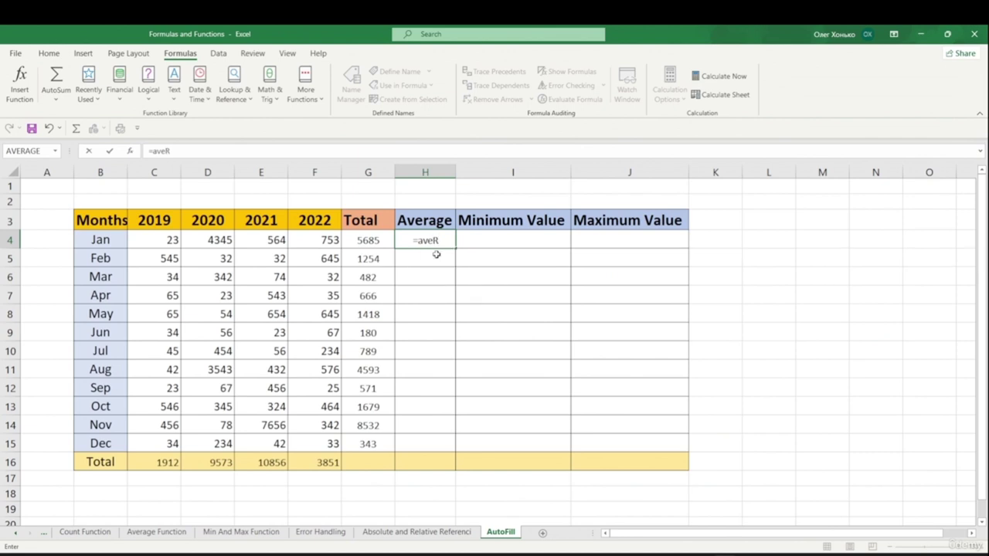
key(BackSpace)
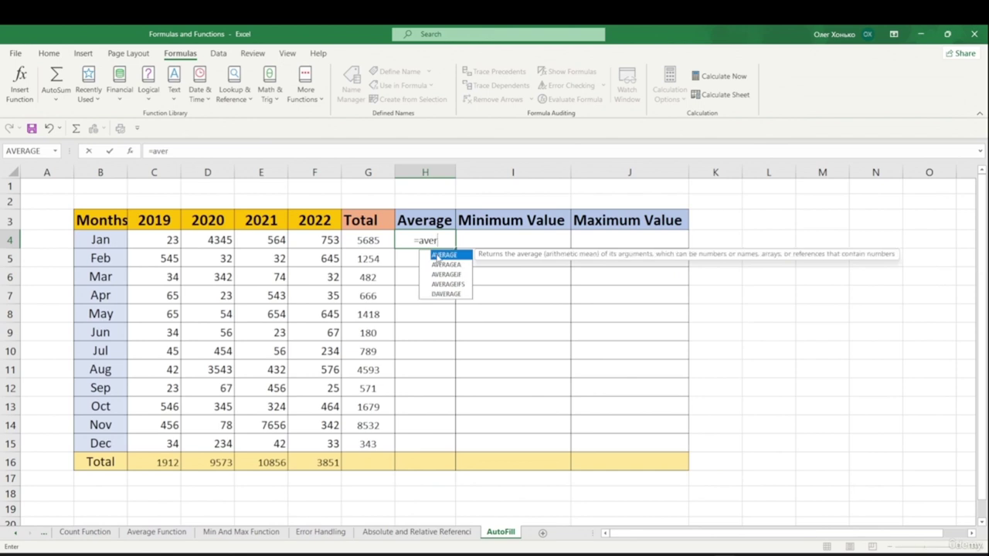
key(Down)
key(Tab)
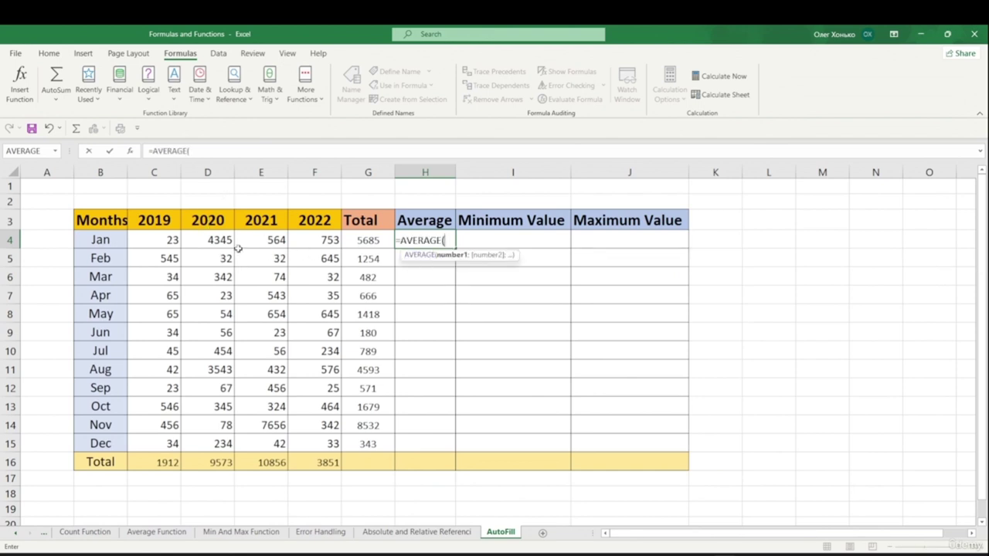
drag(168, 241, 315, 243)
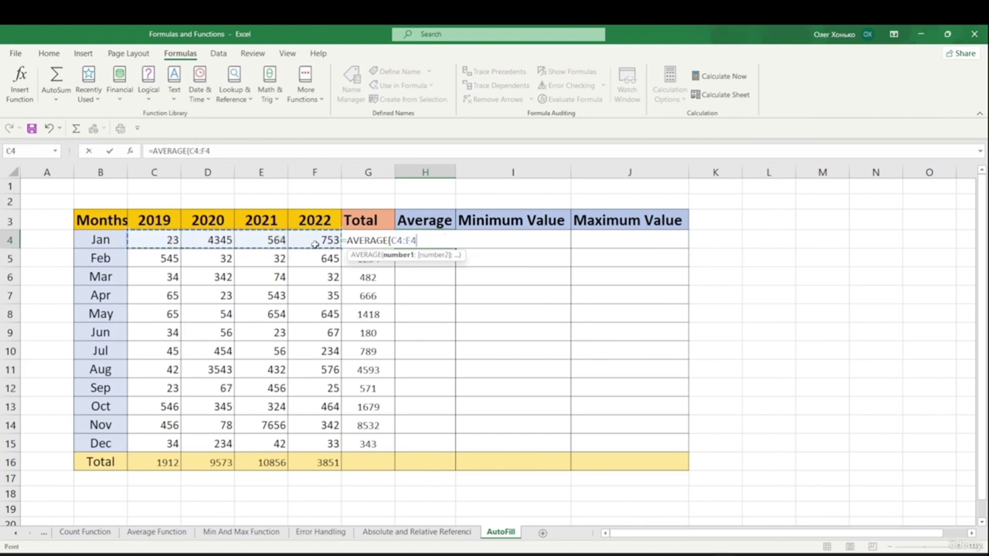
text())
key(Return)
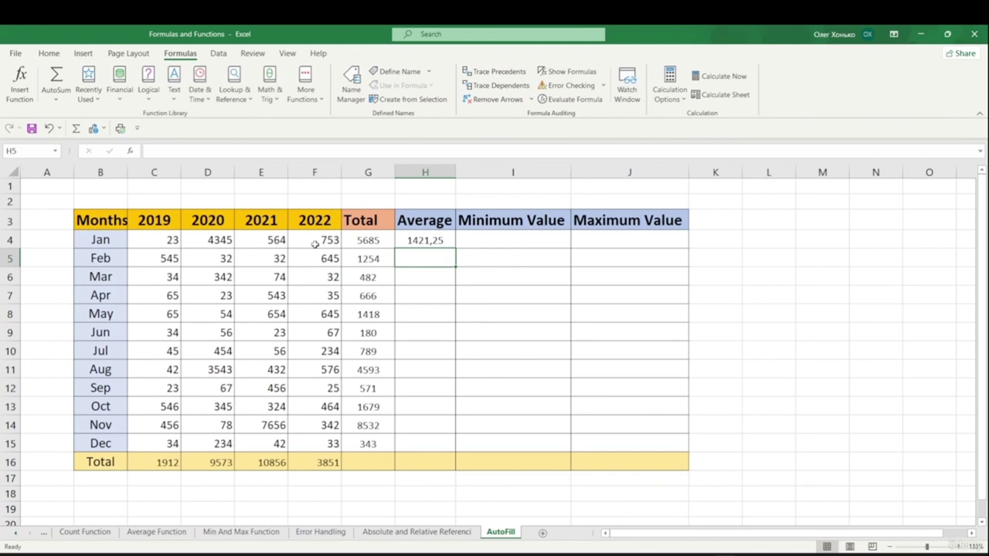
- Copy the H4 average formula down to H15, ending at 85,75 for Dec
click(448, 241)
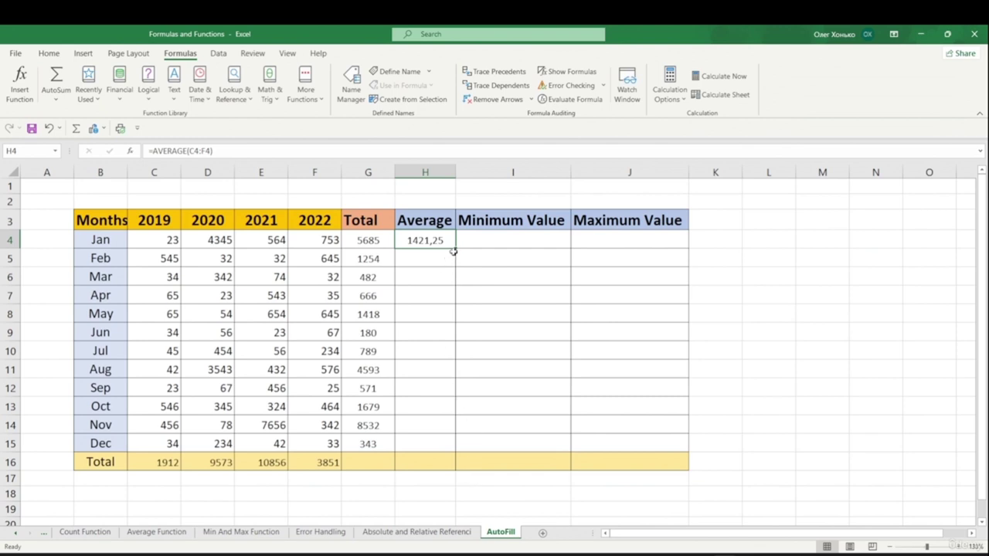
double_click(456, 246)
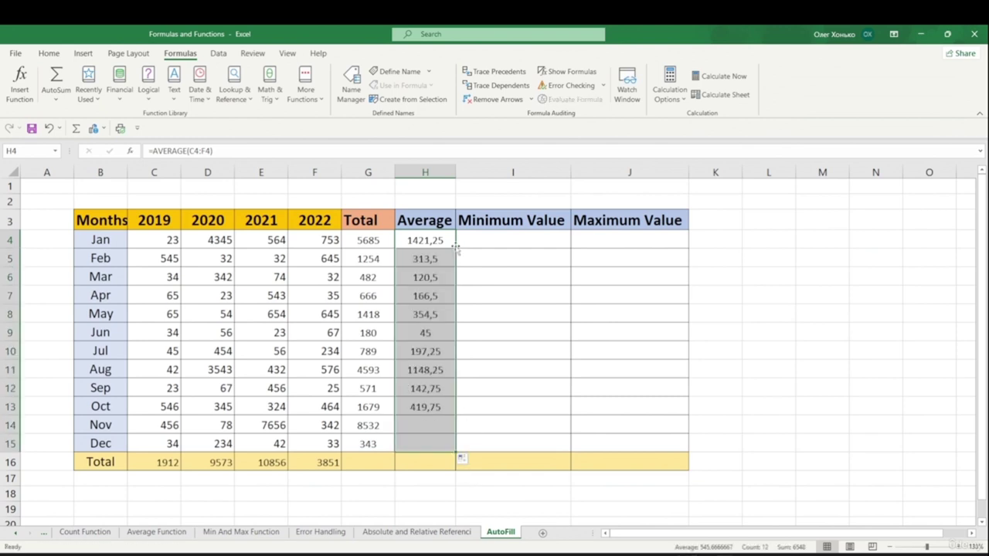
click(727, 280)
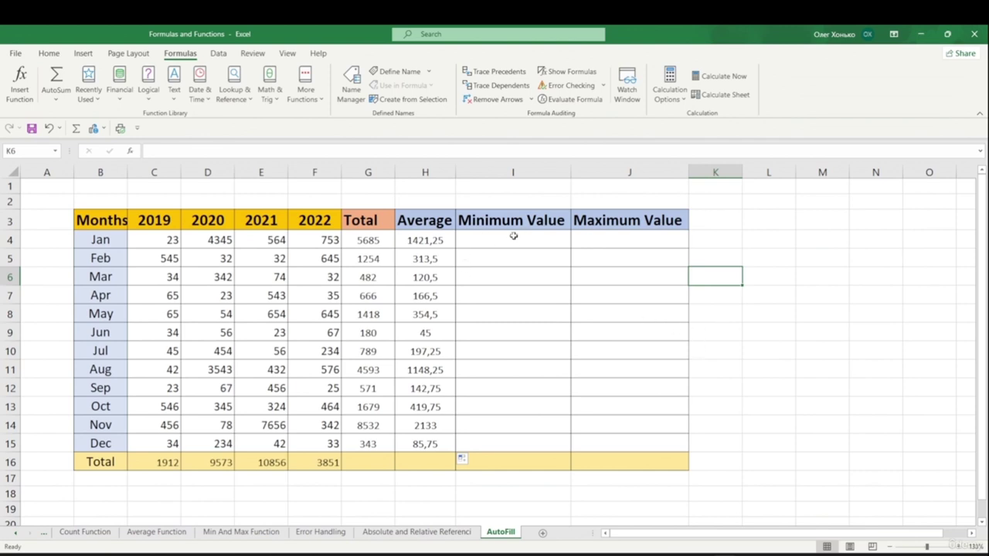
- Enter =MIN(C4:F4) in I4 for the Jan minimum
double_click(472, 241)
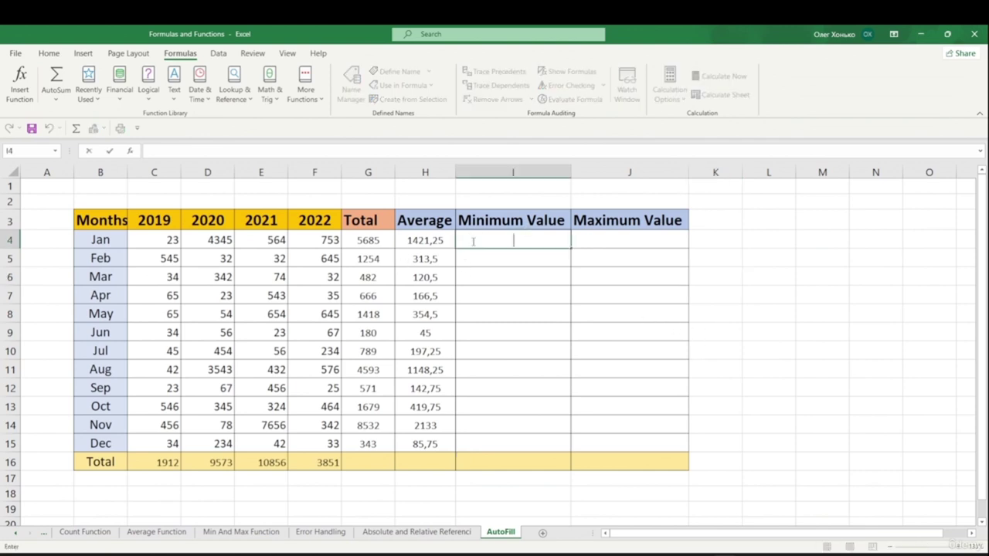
text(=min)
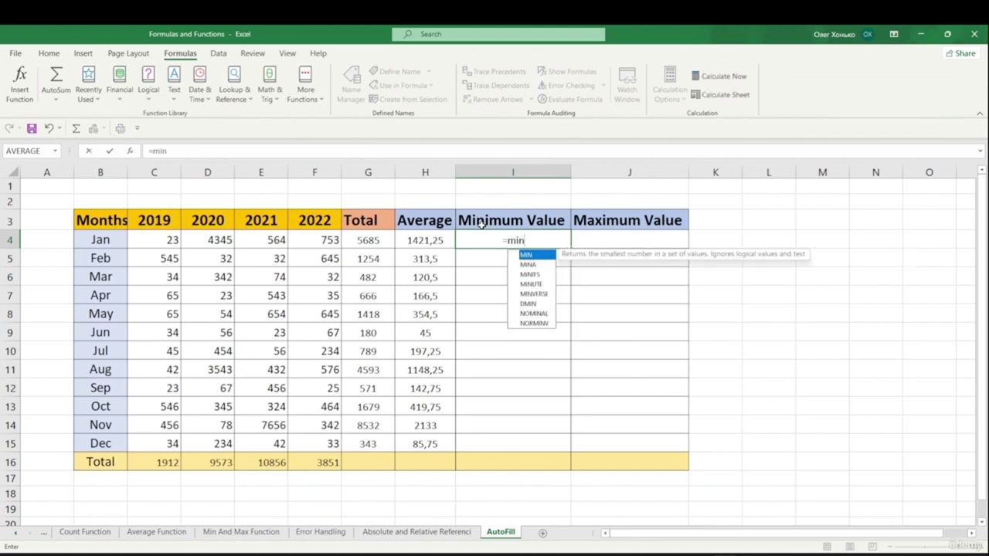
key(Tab)
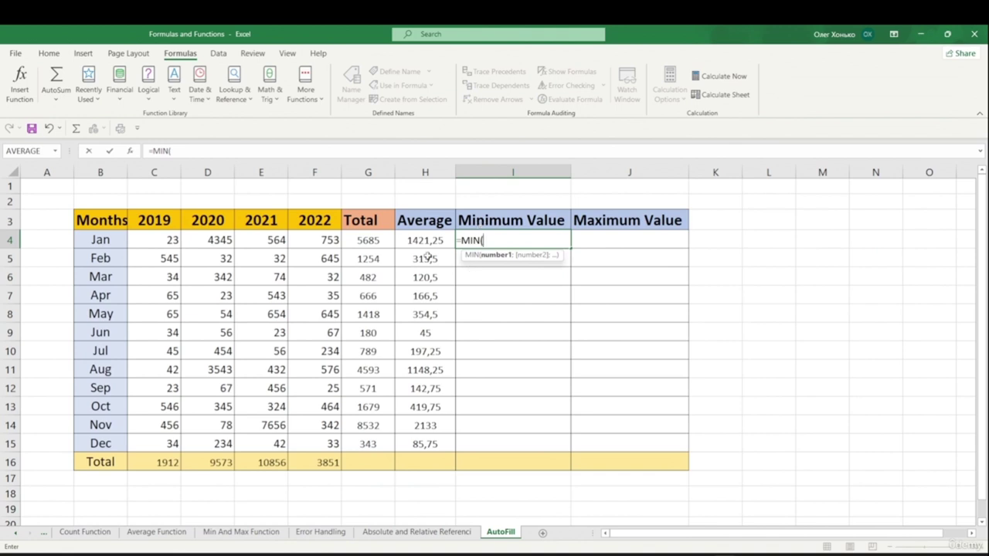
drag(172, 241, 329, 248)
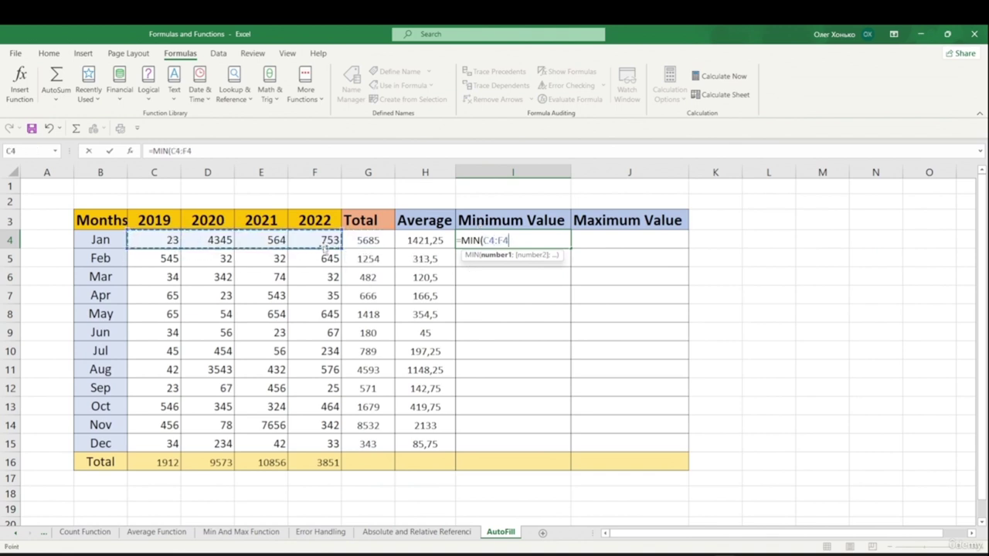
text())
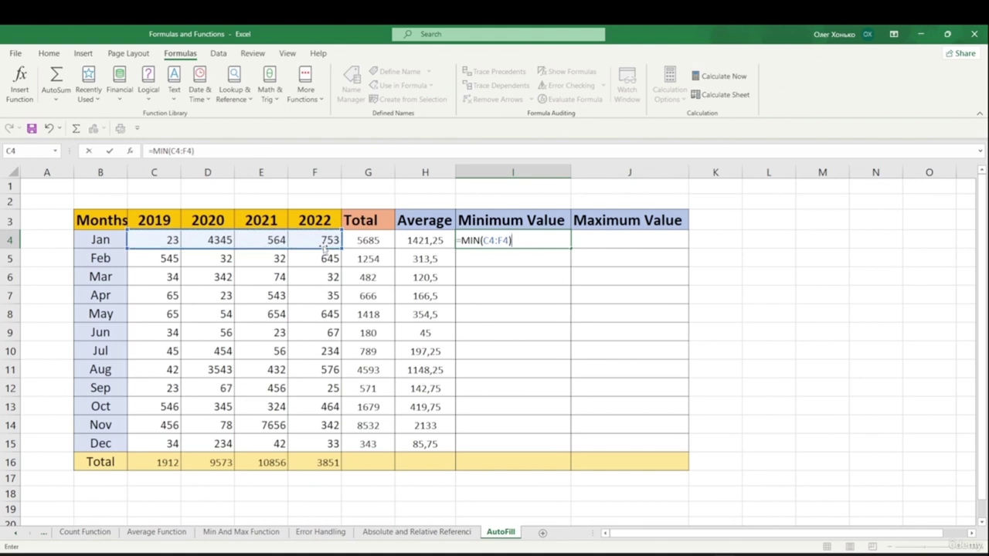
key(Return)
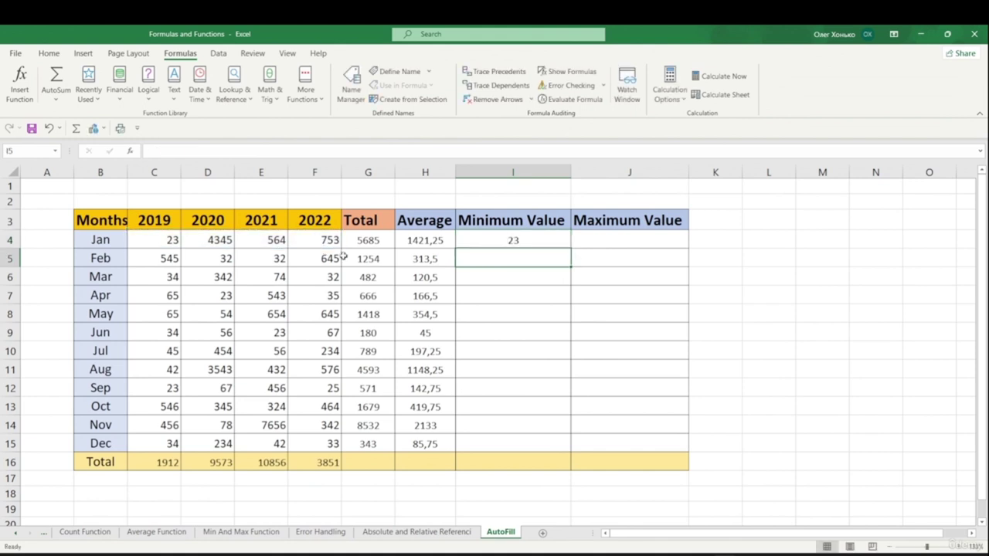
- Copy the minimum formula down through I15 with Home > Fill > Down
click(520, 246)
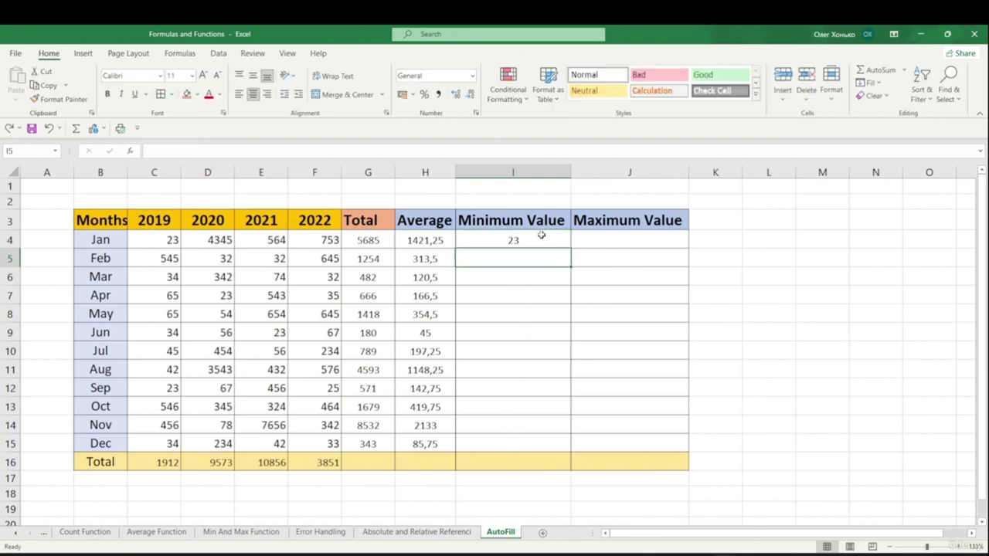
drag(542, 235, 546, 443)
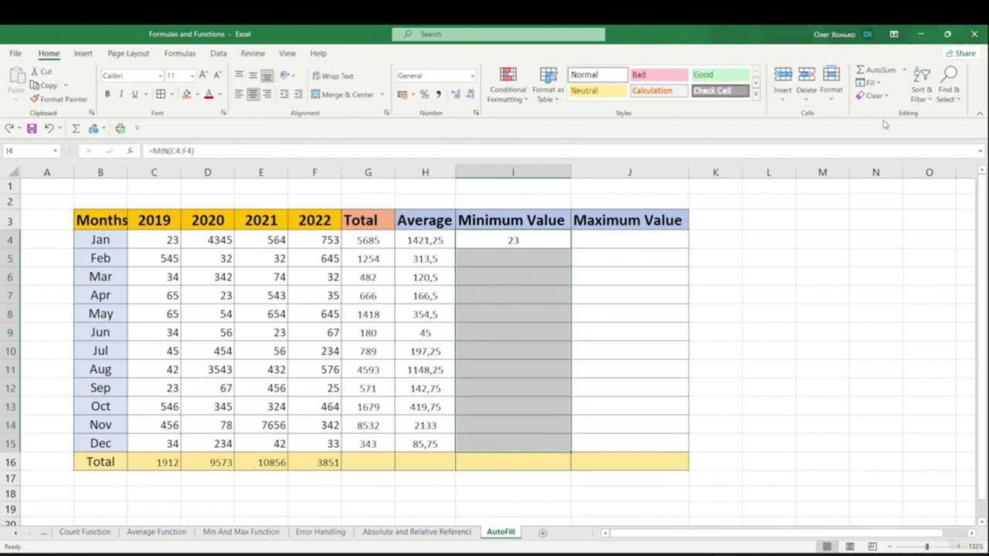
click(871, 83)
click(886, 99)
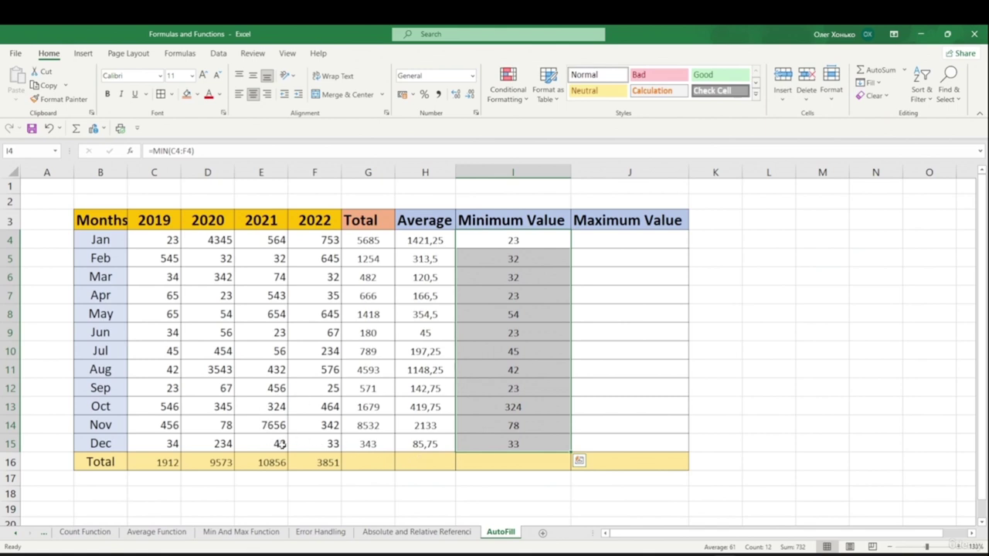
click(661, 257)
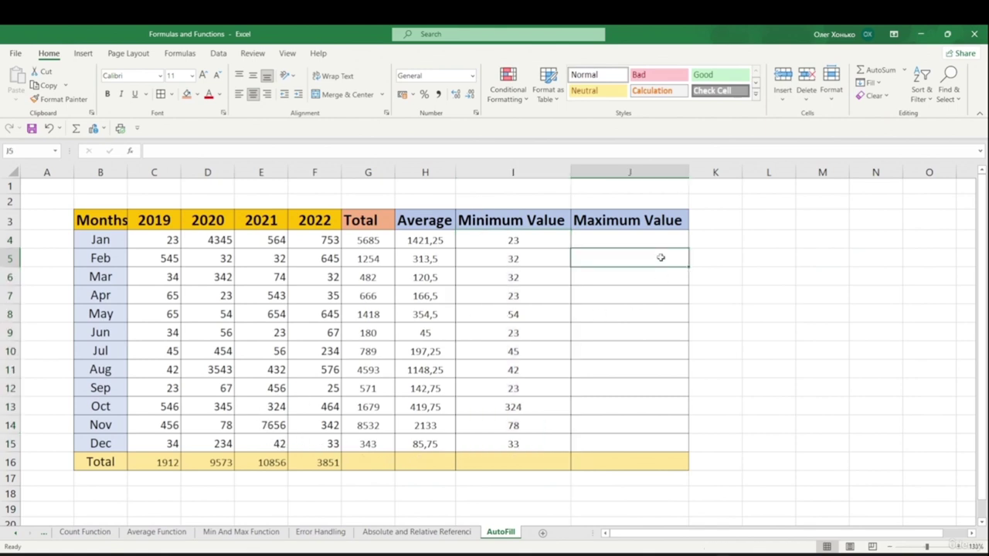
- Enter =MAX(C4:F4) in J4 and fill it down to J15 with Ctrl+D
double_click(595, 238)
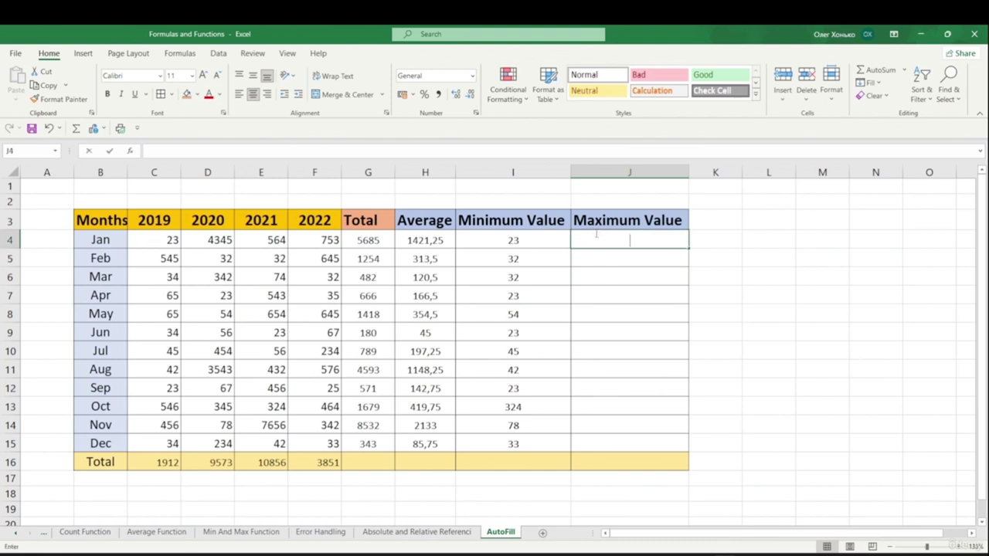
text(=)
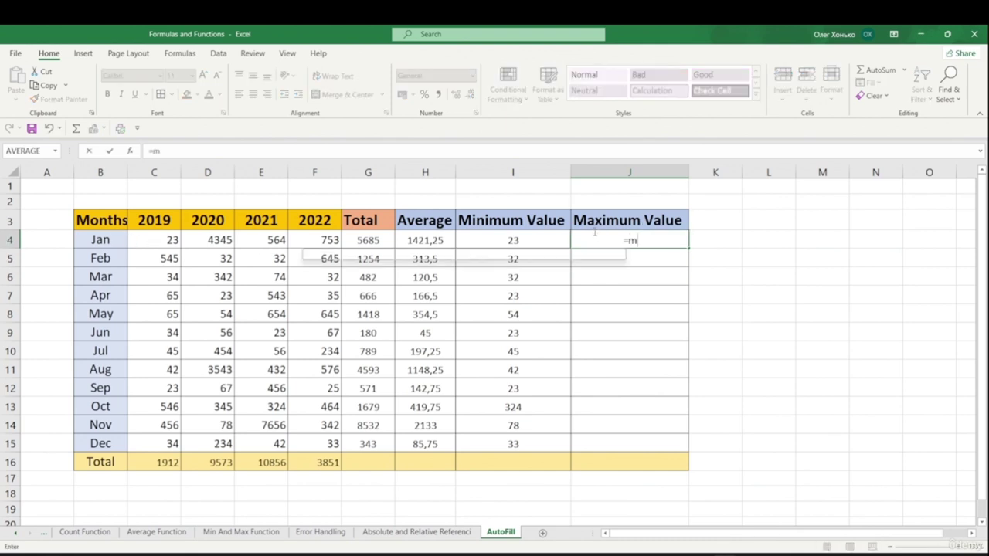
text(max)
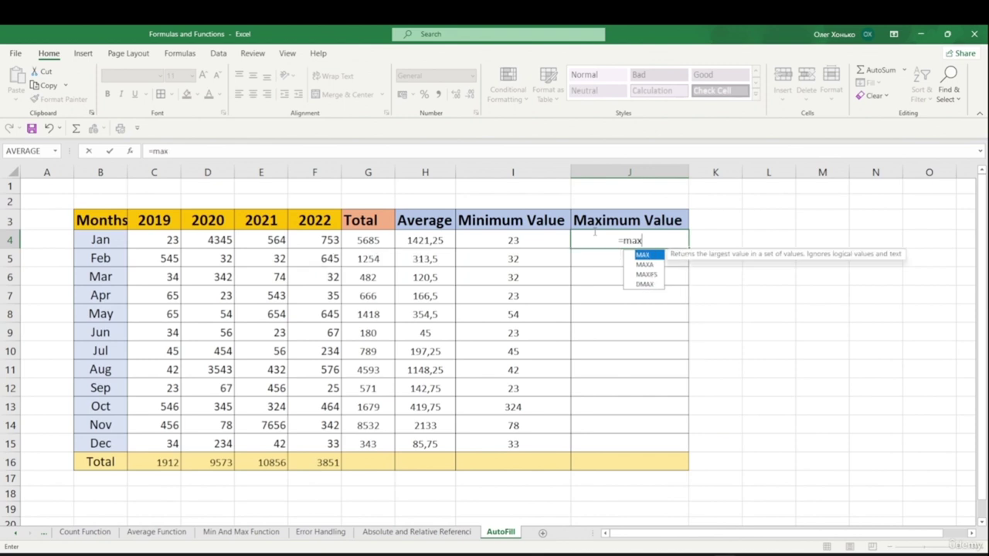
key(Tab)
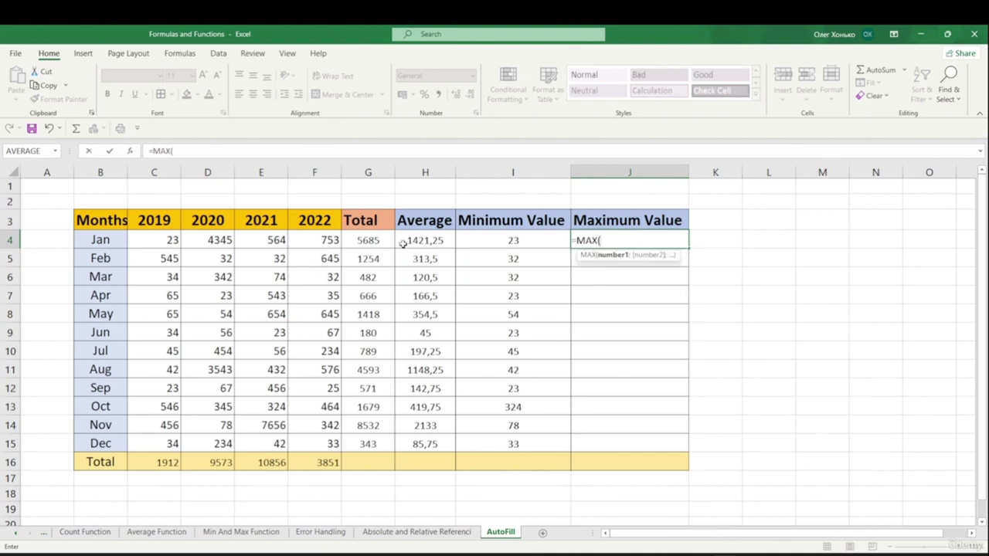
drag(170, 240, 312, 243)
text())
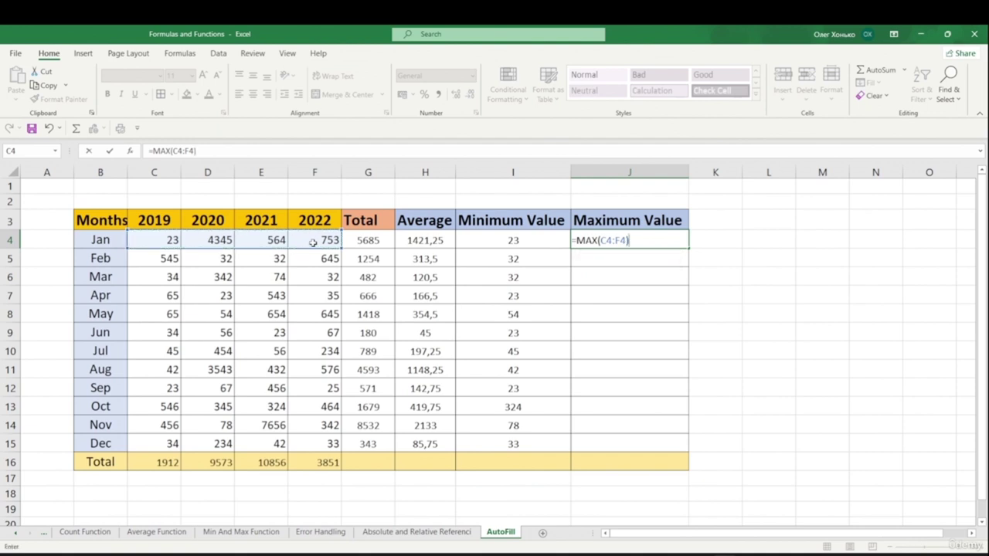
key(Return)
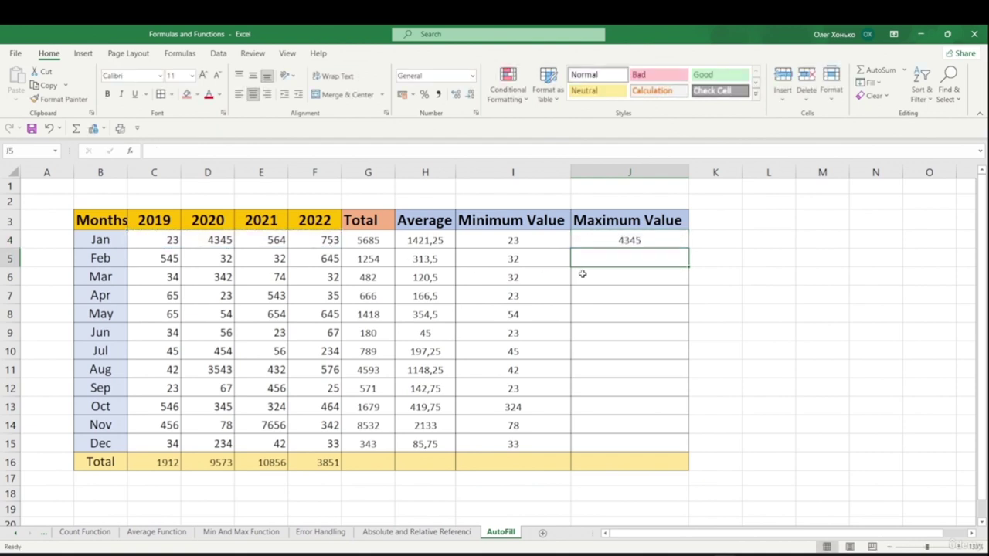
drag(622, 241, 622, 436)
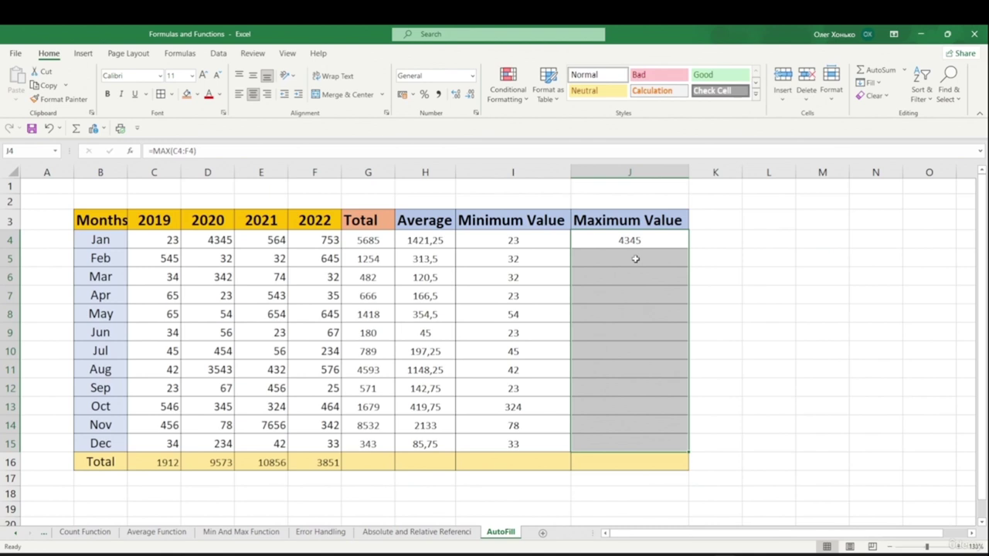
key(ctrl+d)
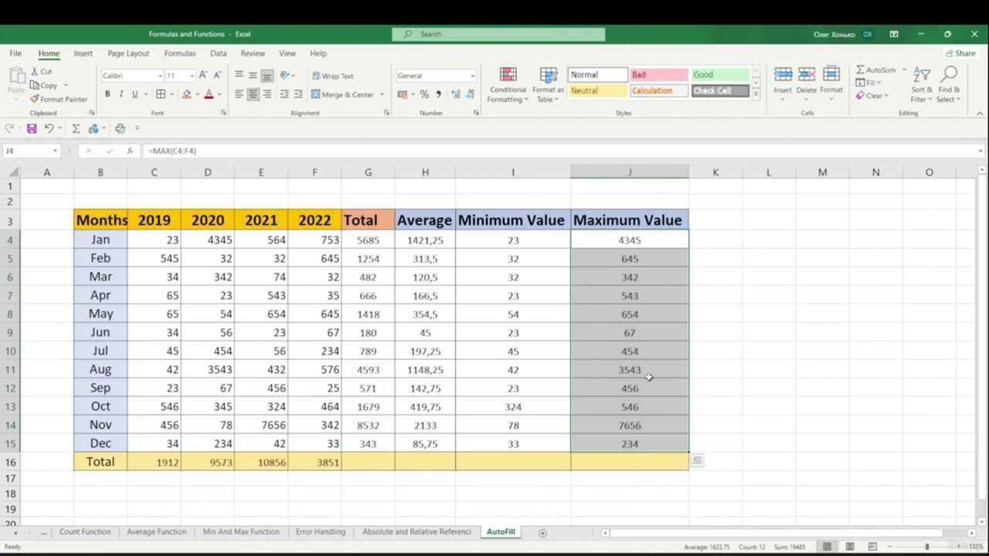
click(822, 297)
- Extend F16's SUM across to J16, showing 26192, 6548, 732 and 19485
click(320, 463)
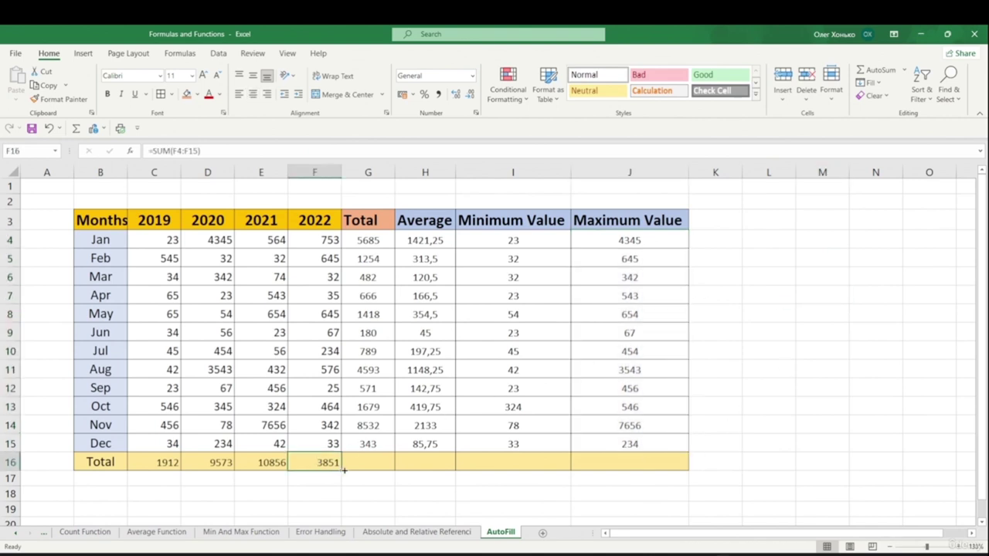
drag(340, 468, 655, 468)
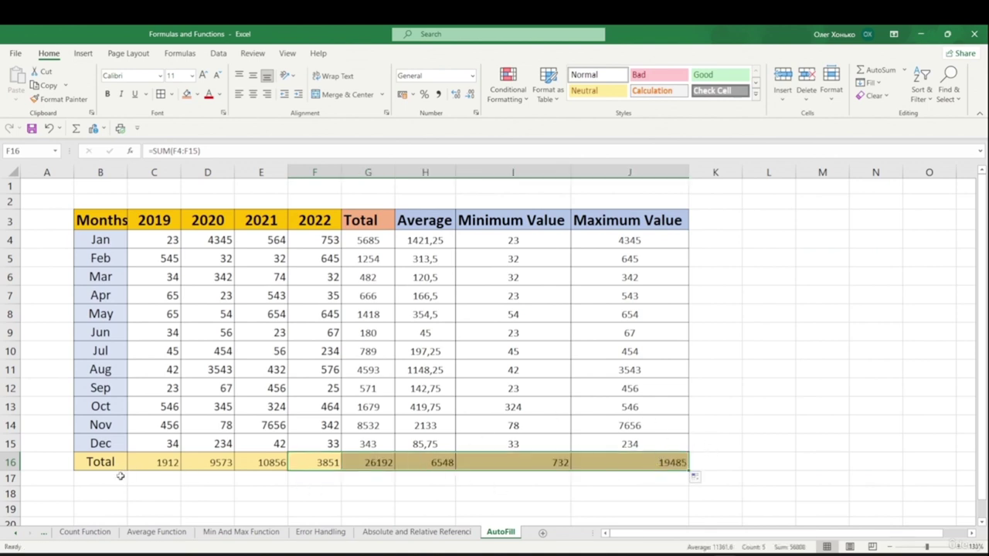
drag(808, 296, 807, 309)
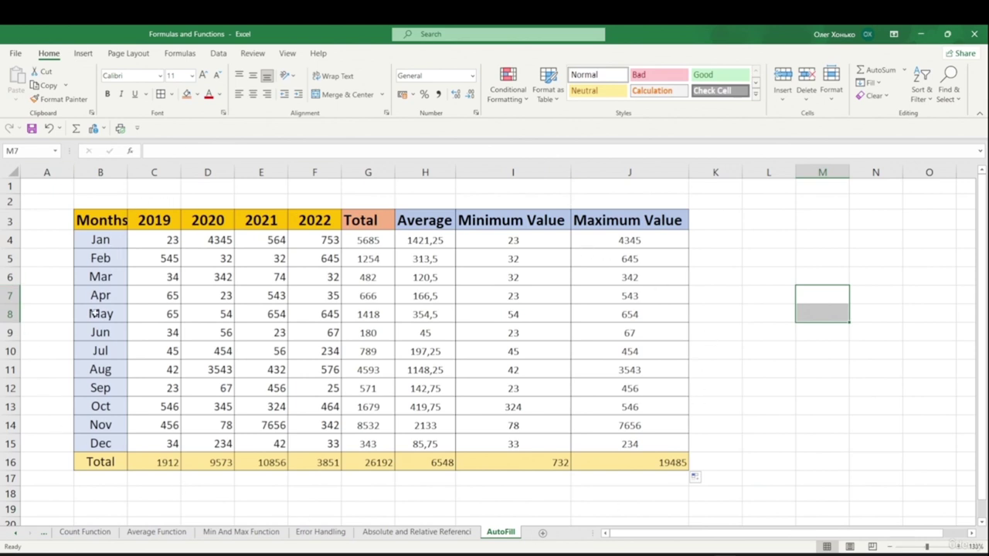
- Enter 1 and 2 in L3:L4 and fill L3:L15 as a 1–13 series
click(769, 225)
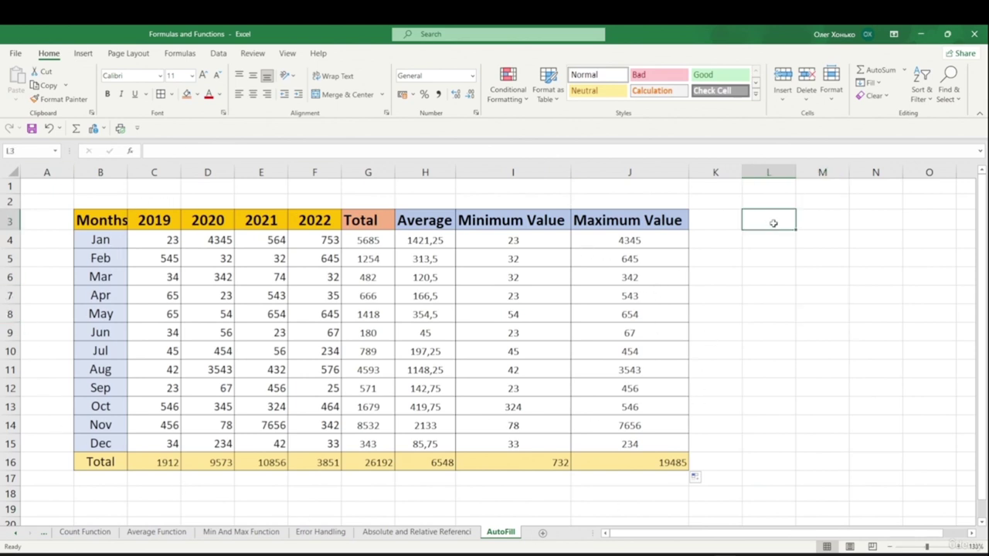
double_click(776, 224)
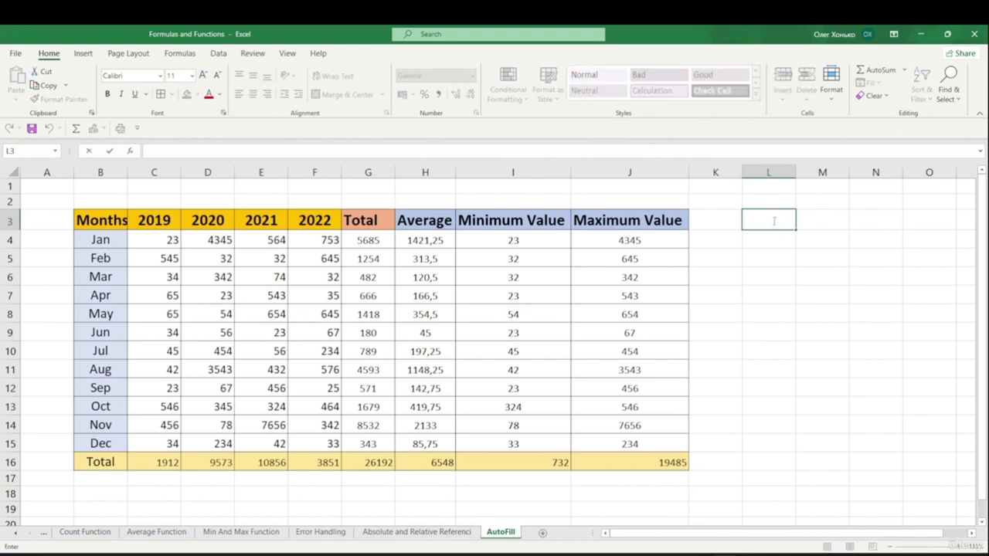
text(1)
key(Return)
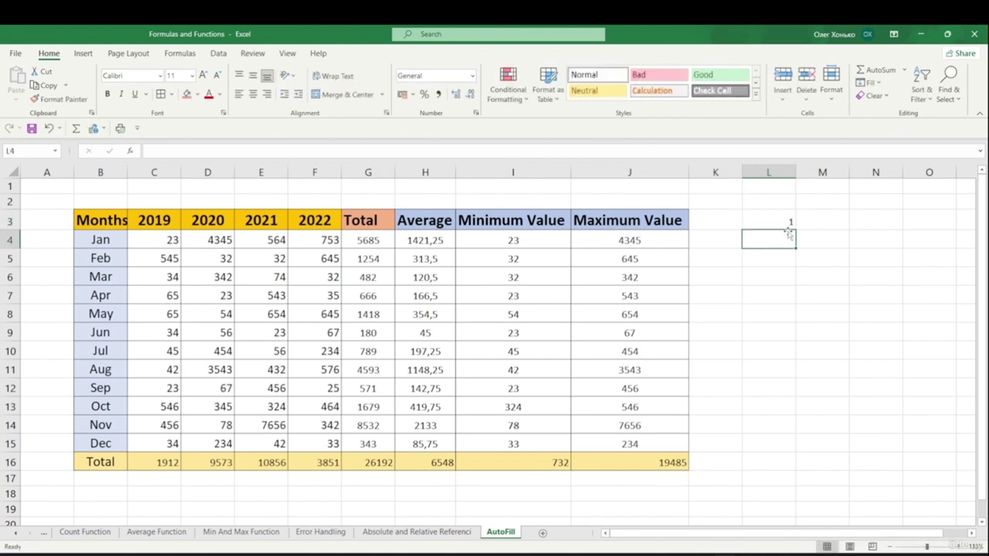
double_click(777, 238)
text(2)
key(Return)
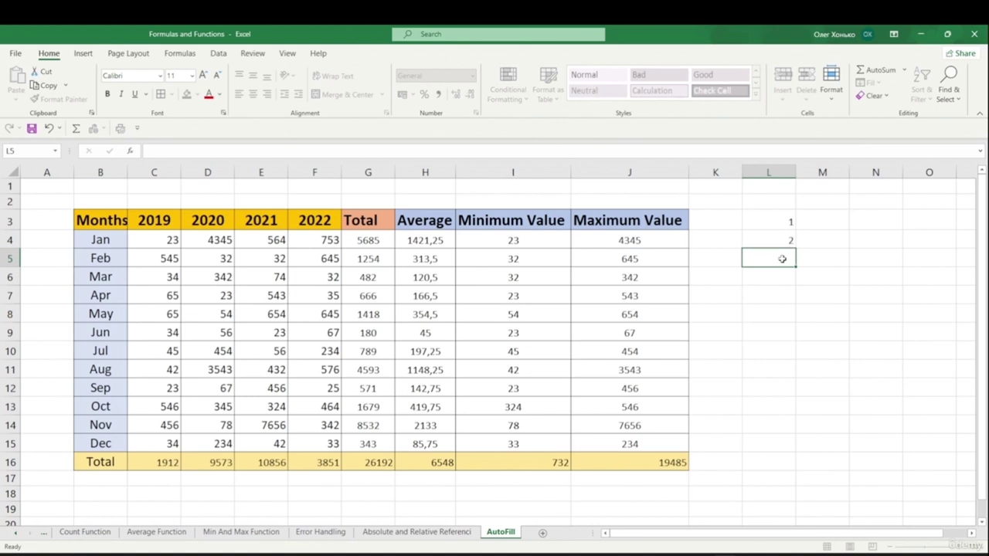
click(787, 223)
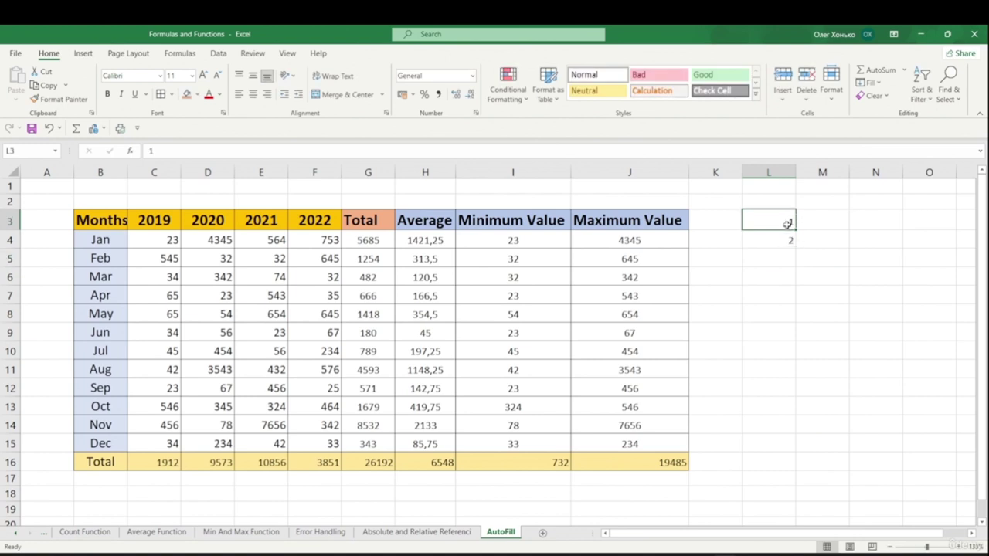
click(788, 241)
drag(796, 249, 799, 452)
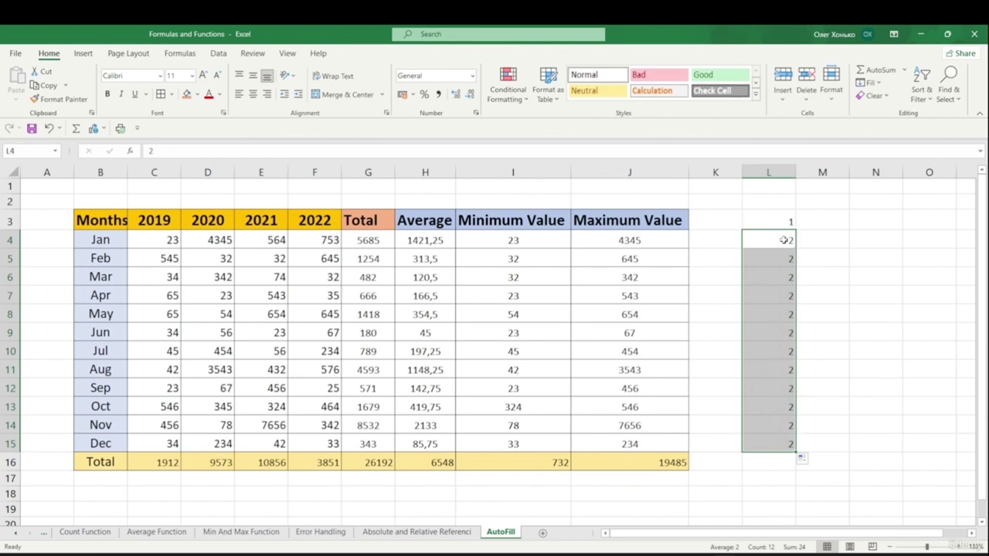
click(812, 460)
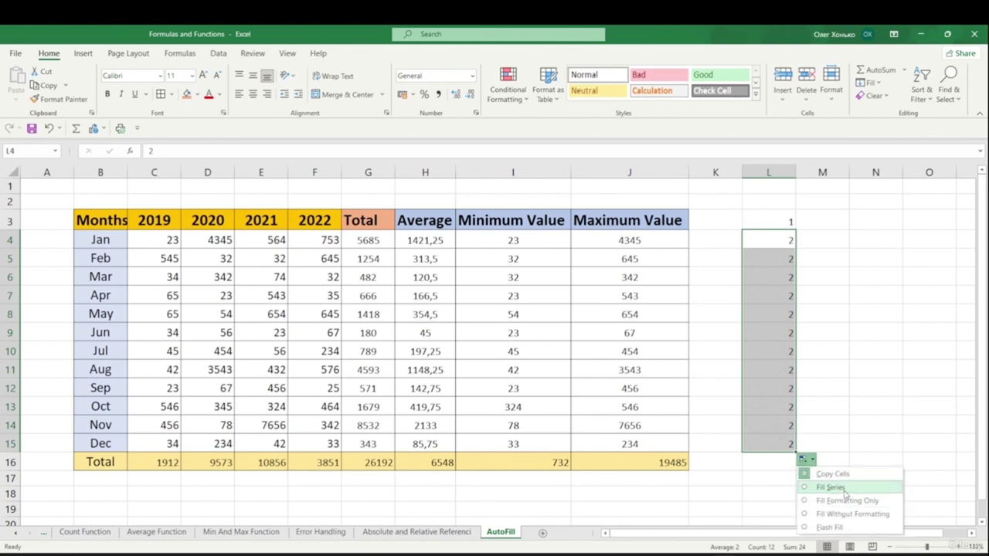
click(831, 488)
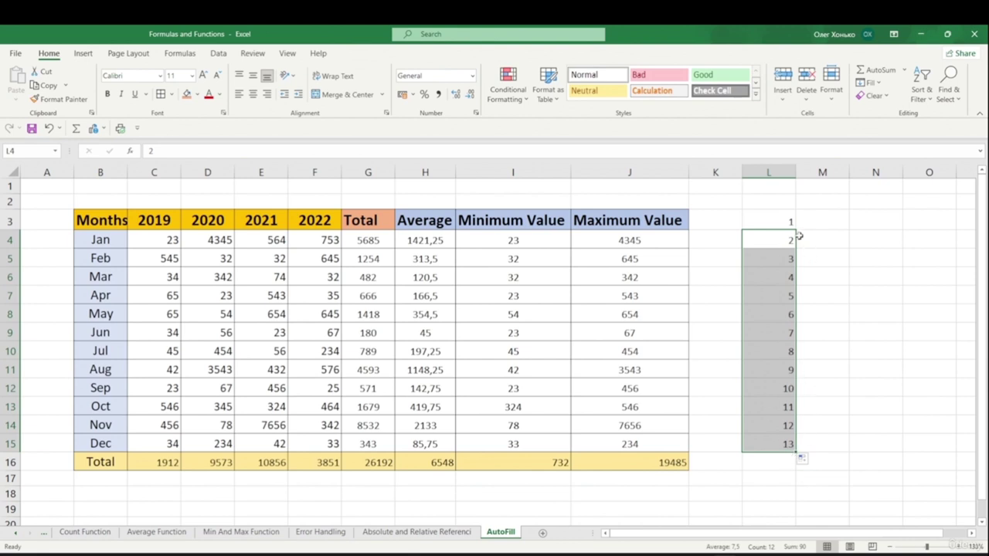
click(837, 278)
- Enter 1 and 2 in M3:M4, extend the pattern to M15, and enter 1 in N3
click(824, 226)
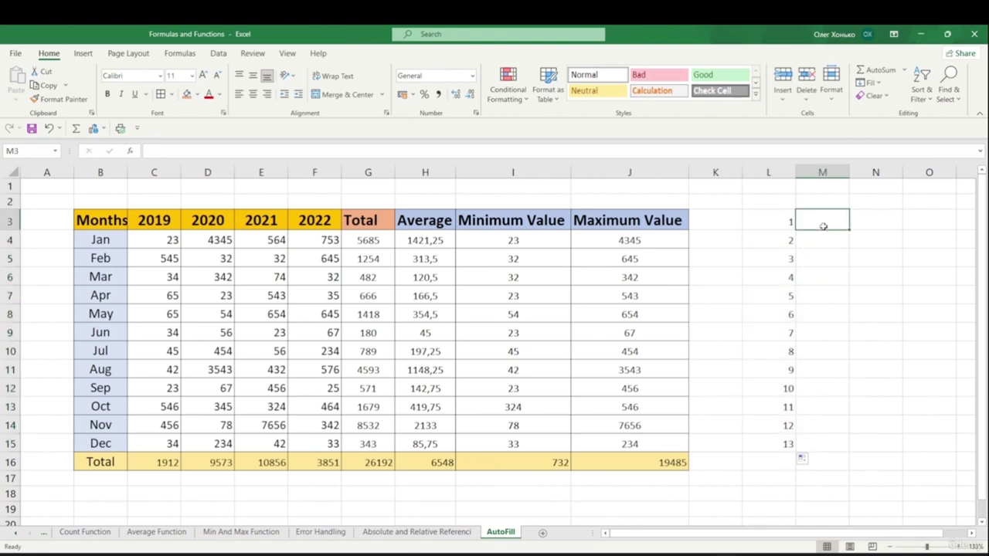
text(1)
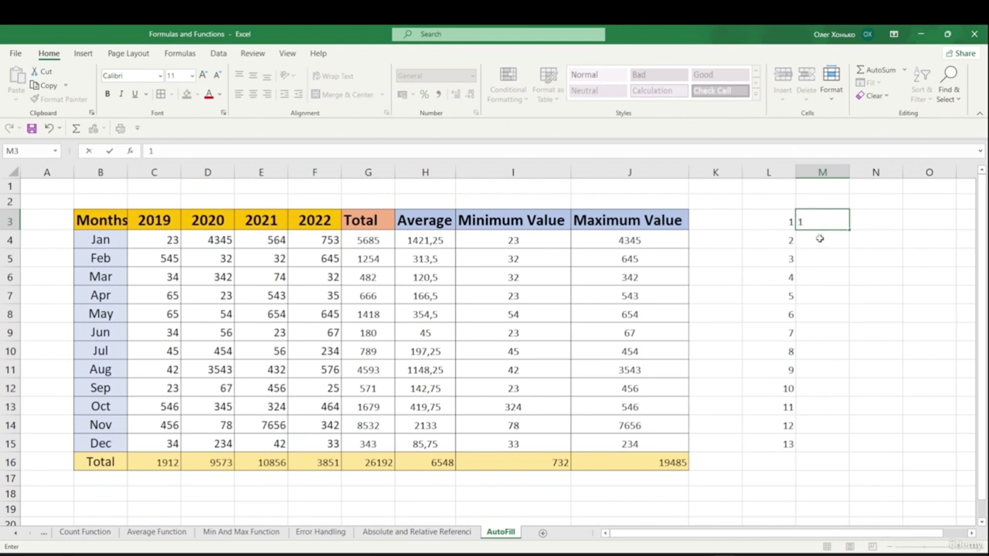
key(Return)
text(2)
key(Return)
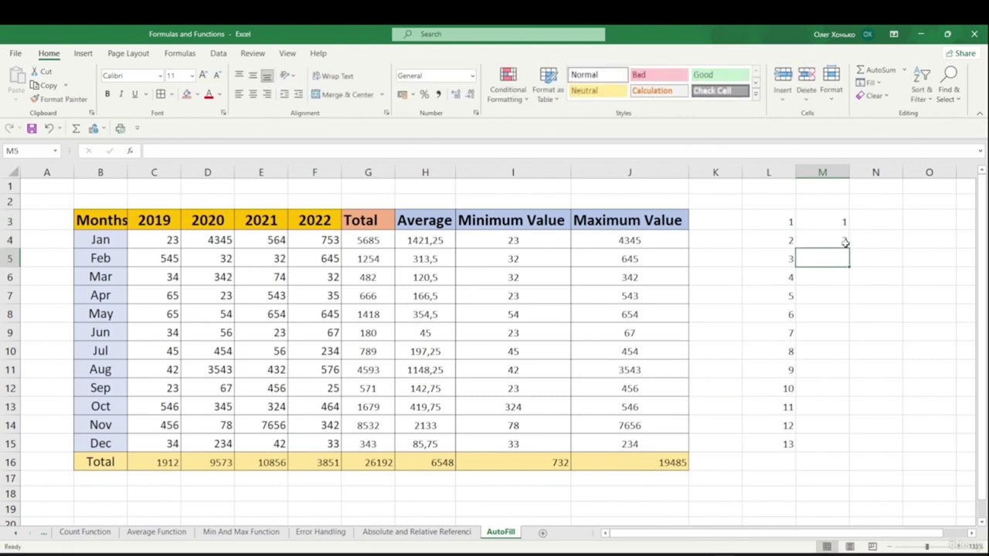
drag(842, 223, 841, 246)
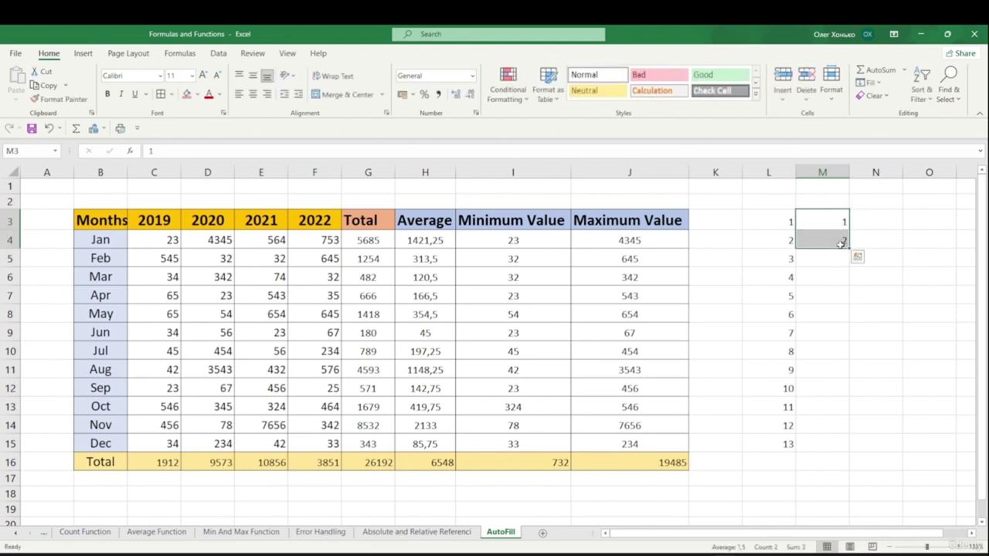
drag(848, 247, 848, 453)
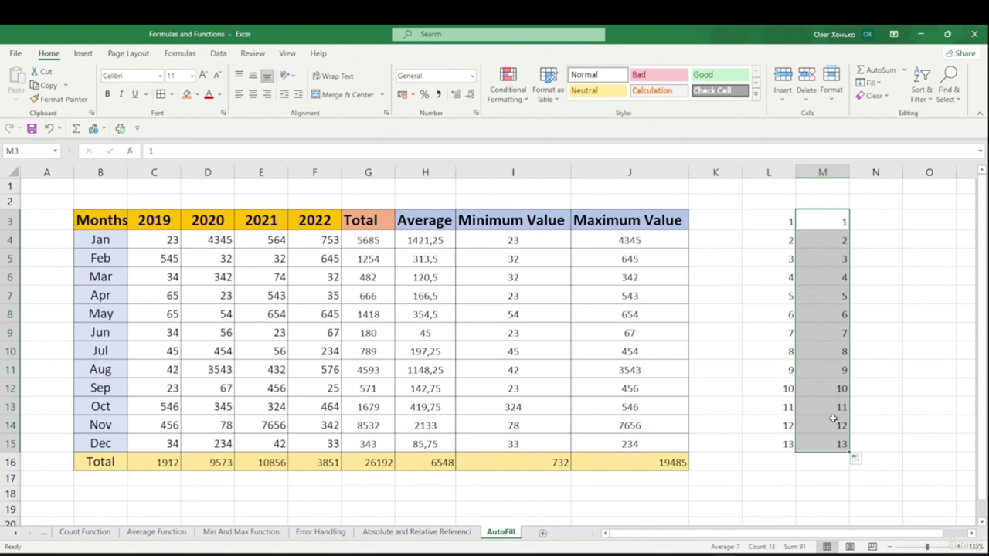
click(871, 229)
text(1)
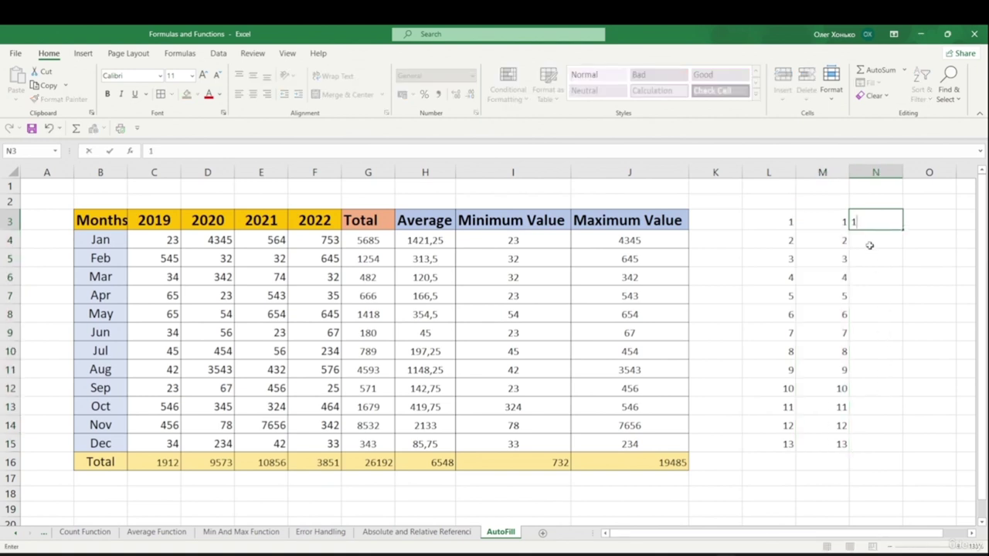
- Fill column N from N3 with a linear series in columns, step 1, stop value 20
key(ctrl+Return)
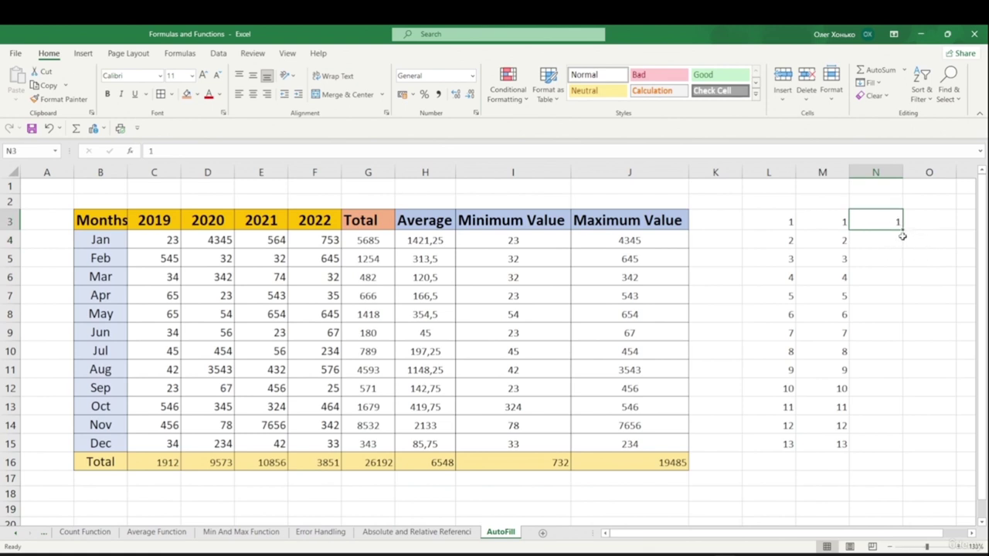
drag(903, 230, 905, 245)
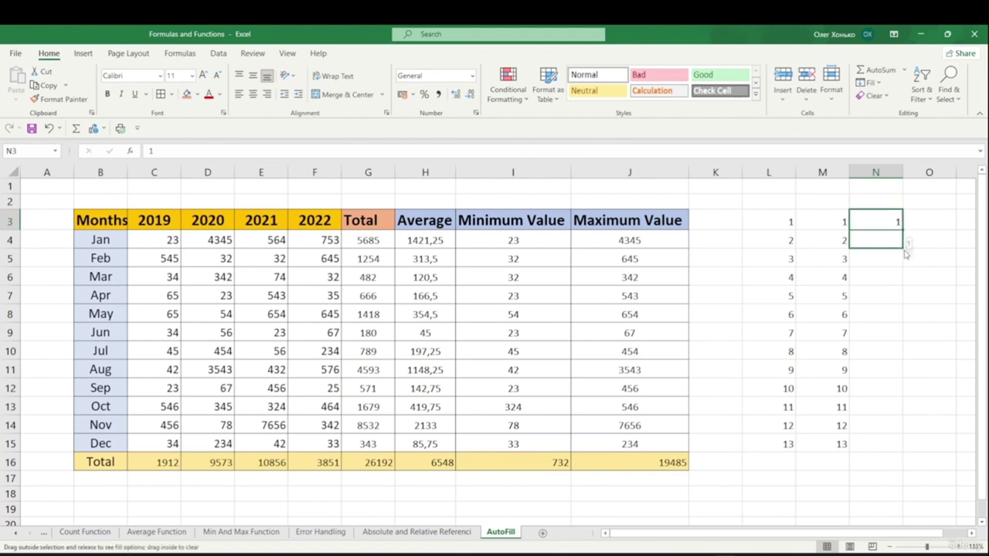
drag(905, 245, 904, 243)
right_click(904, 233)
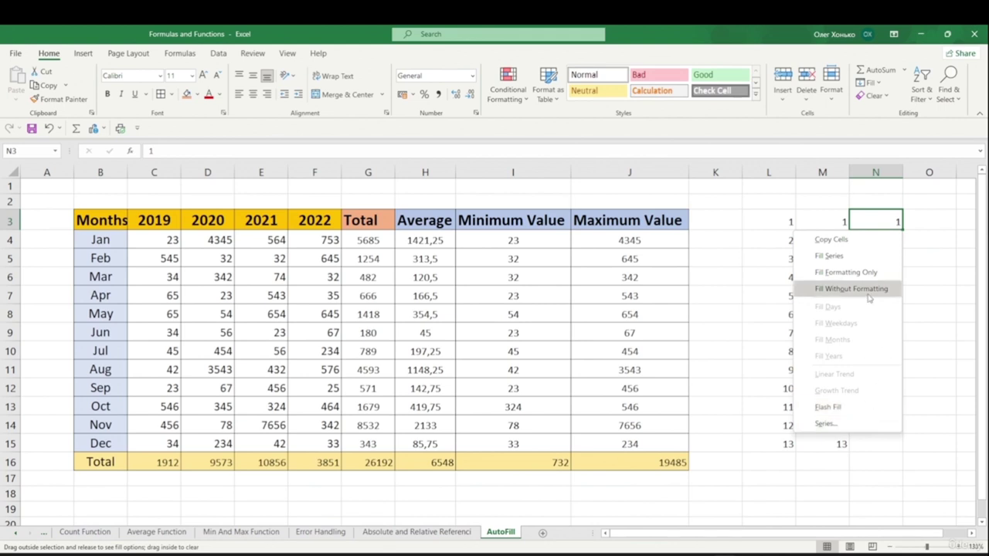
click(827, 425)
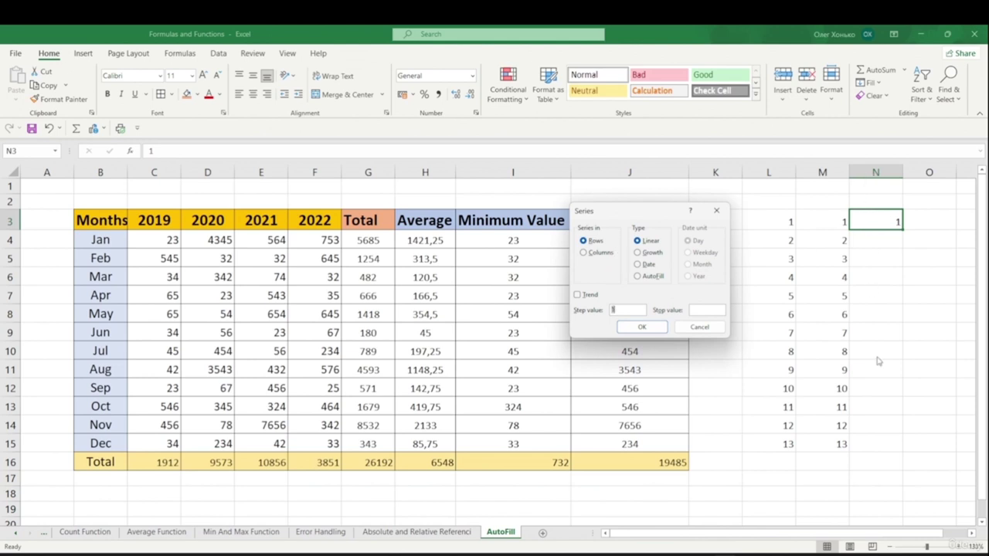
click(599, 254)
click(717, 311)
click(642, 327)
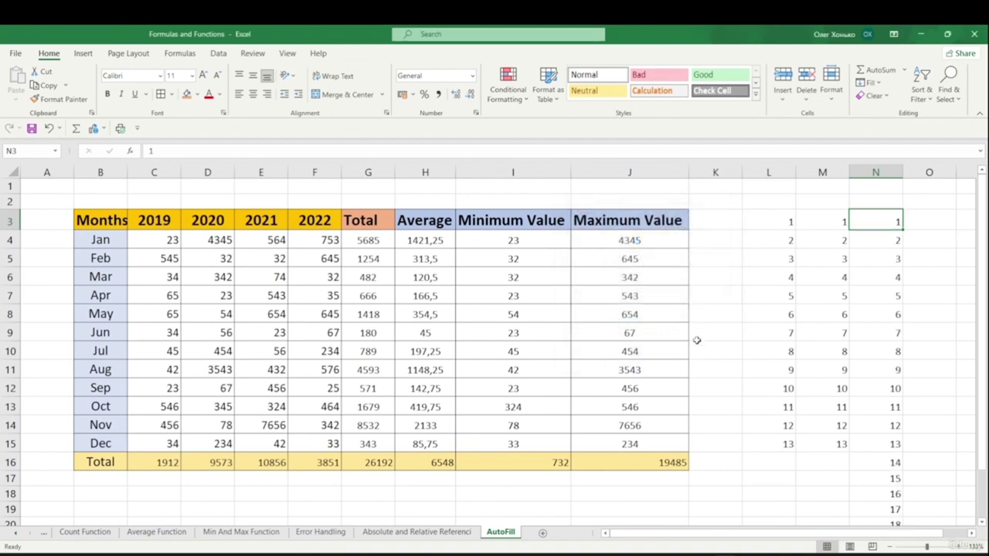
scroll(897, 333, down, 3)
scroll(896, 332, up, 3)
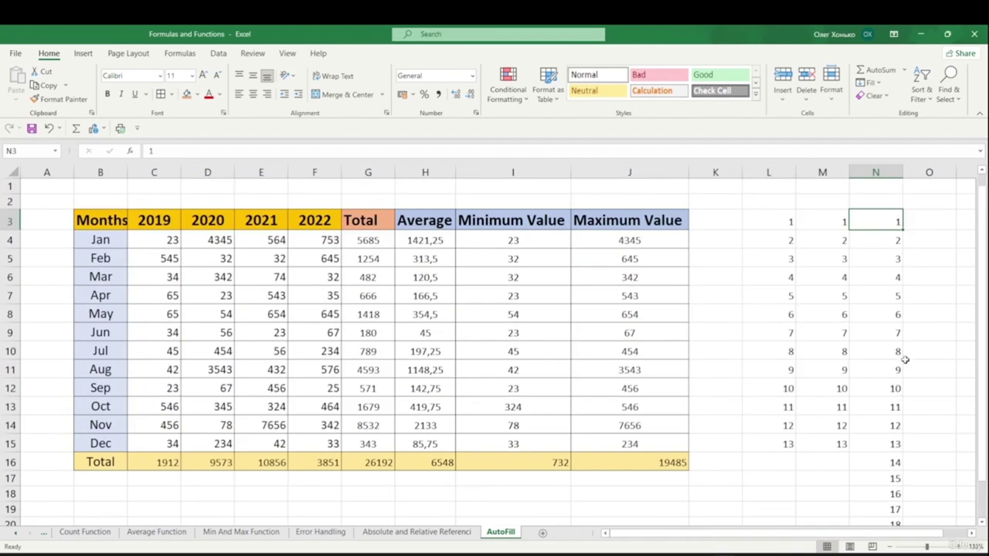
- Enter 1/1/23 in O3 and fill daily dates down to 13.01.2023 in O15
click(913, 253)
drag(659, 530, 746, 529)
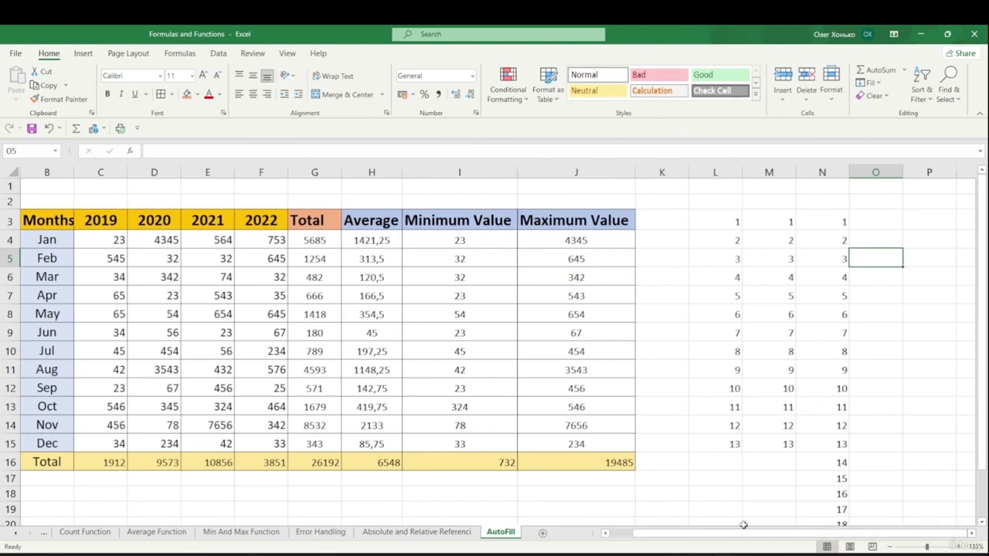
double_click(880, 219)
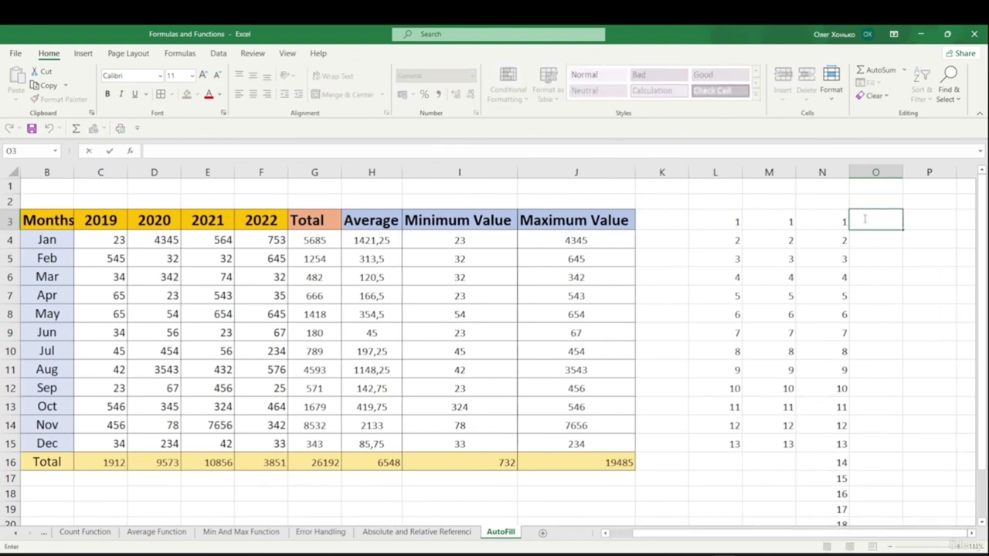
text(1)
text(/1/23)
key(Return)
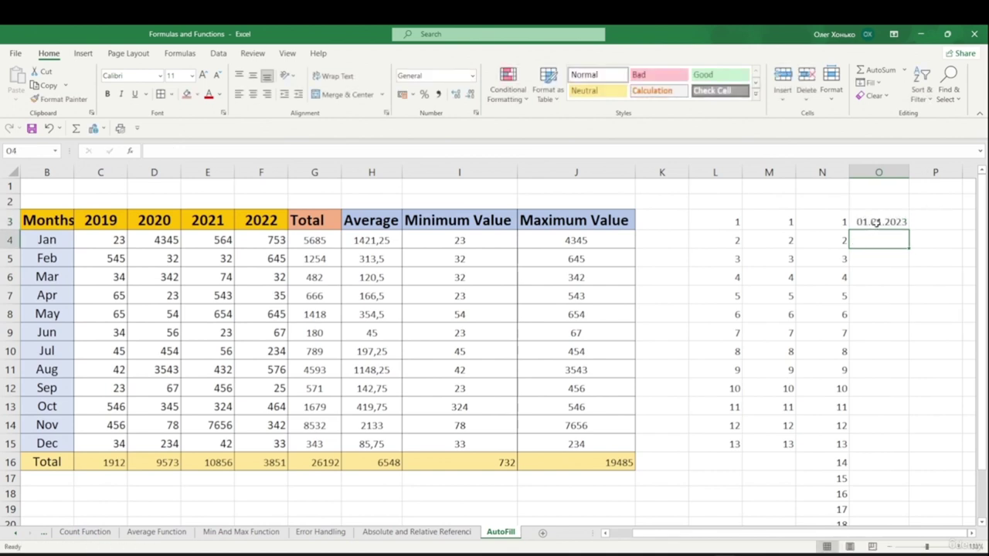
click(869, 222)
drag(908, 236, 913, 449)
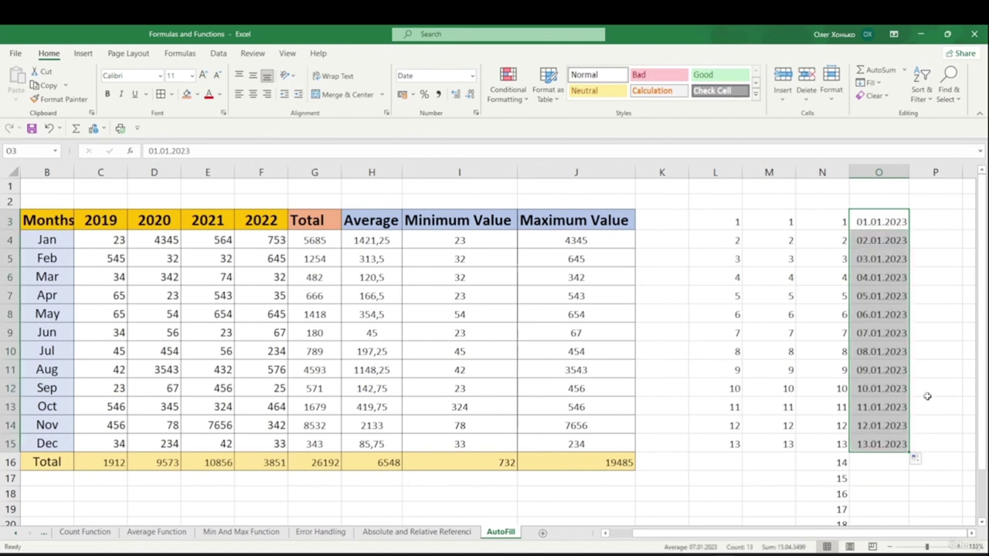
click(923, 223)
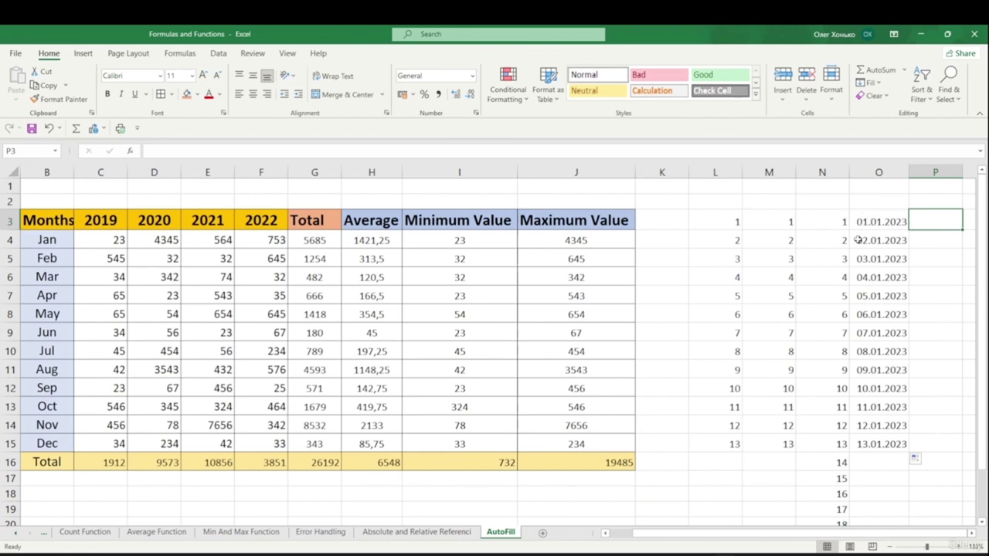
- Enter 31/01/2023 in P3 and drag it down column P to P15
double_click(923, 224)
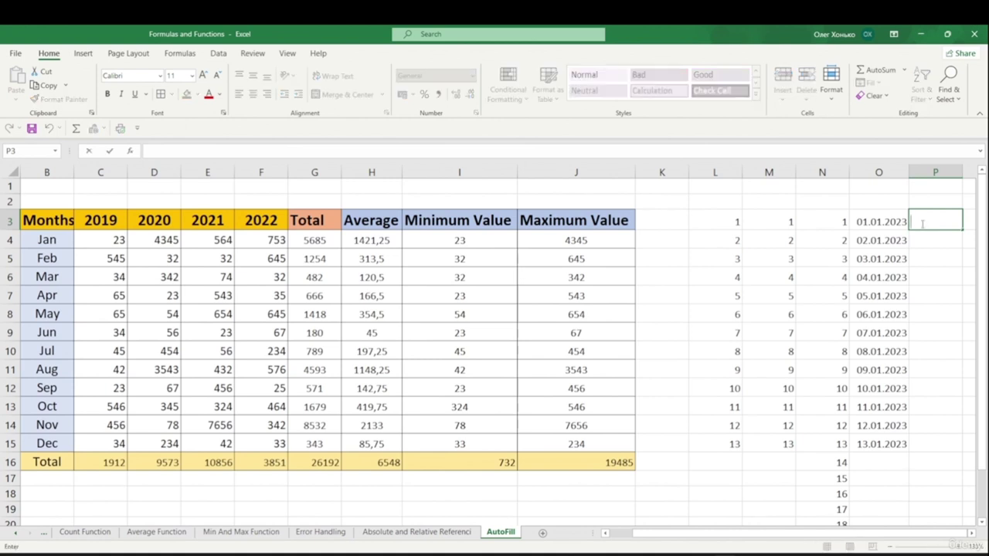
text(31)
text(/0)
text(1/2023)
key(Return)
click(924, 225)
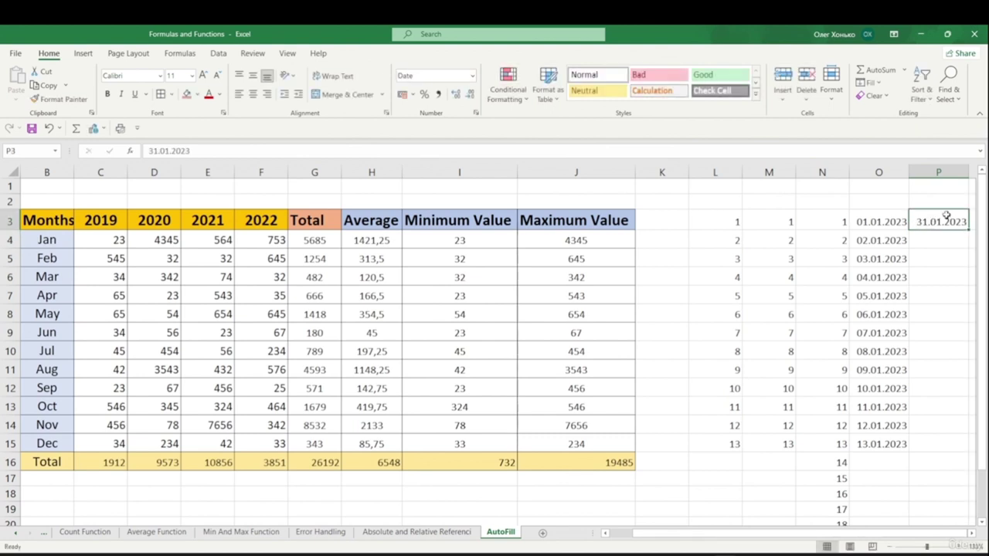
drag(968, 230, 949, 458)
drag(949, 457, 950, 458)
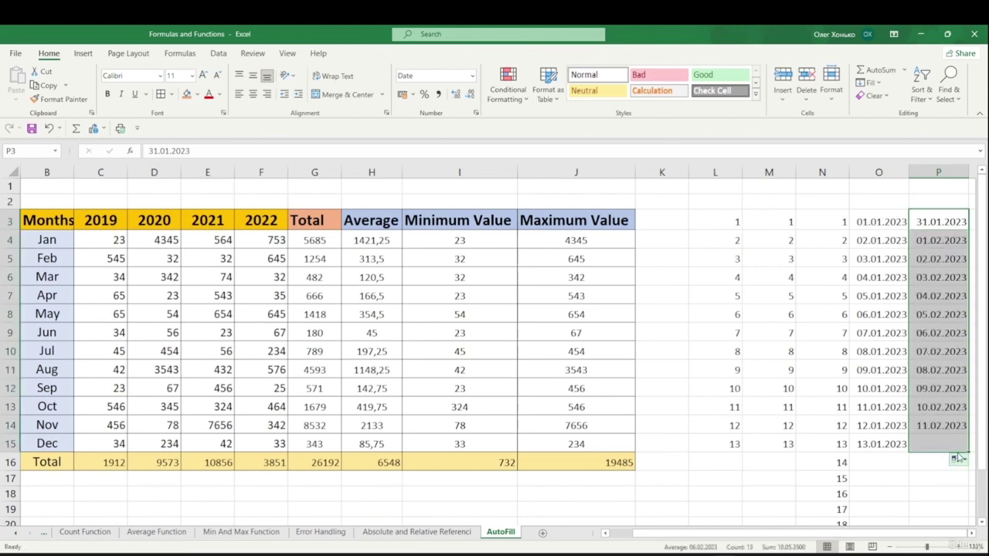
- Switch the fill to Fill Months so the dates run month-end to 31.01.2024
click(964, 462)
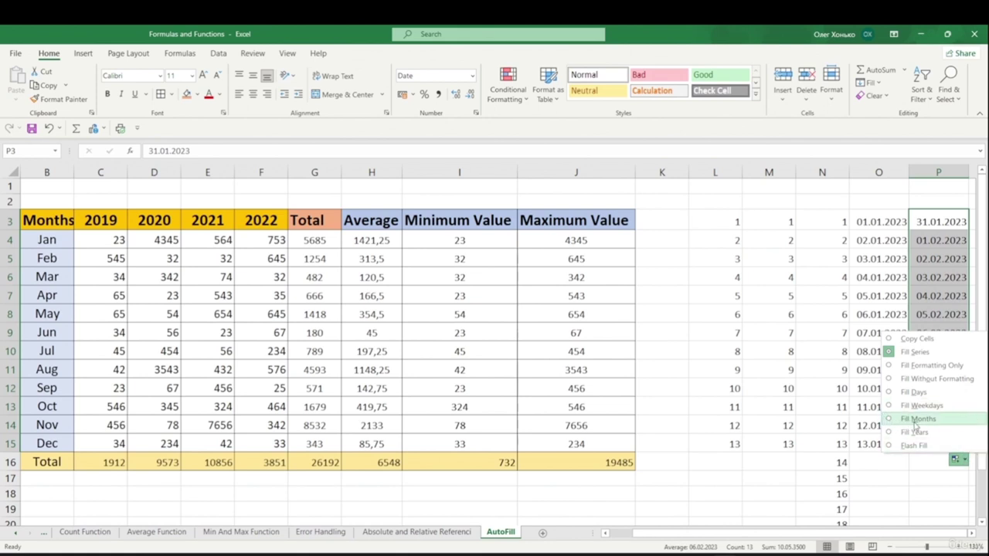
click(917, 422)
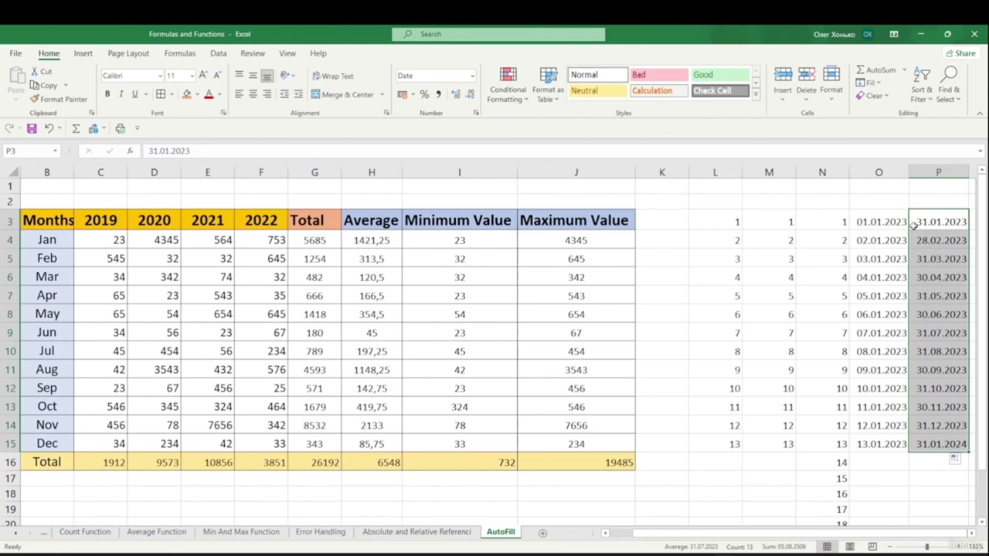
click(913, 462)
- Enter Jan in B21 and autofill the month names down to row 32
scroll(60, 431, down, 2)
double_click(61, 432)
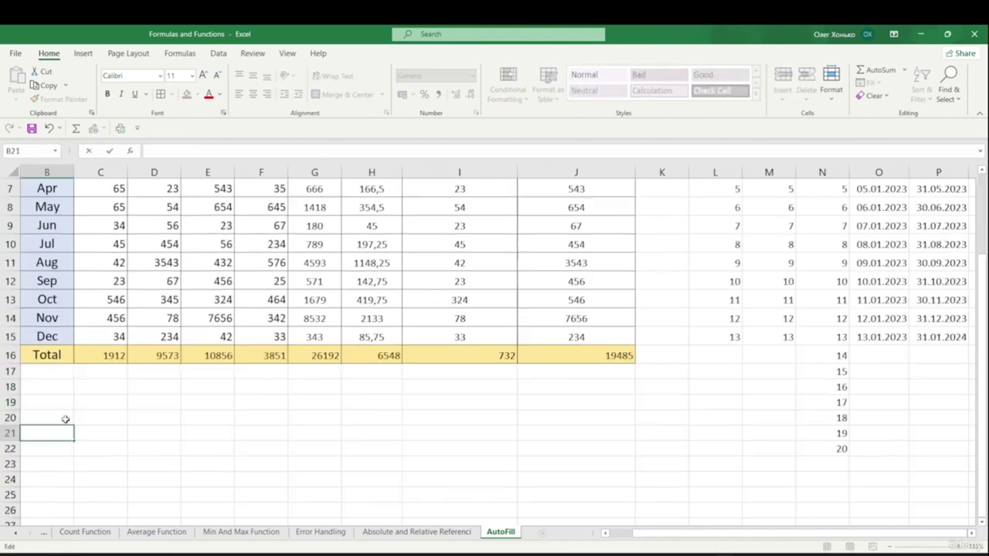
scroll(60, 431, down, 1)
text(Jan)
click(90, 433)
click(66, 432)
drag(73, 441, 72, 510)
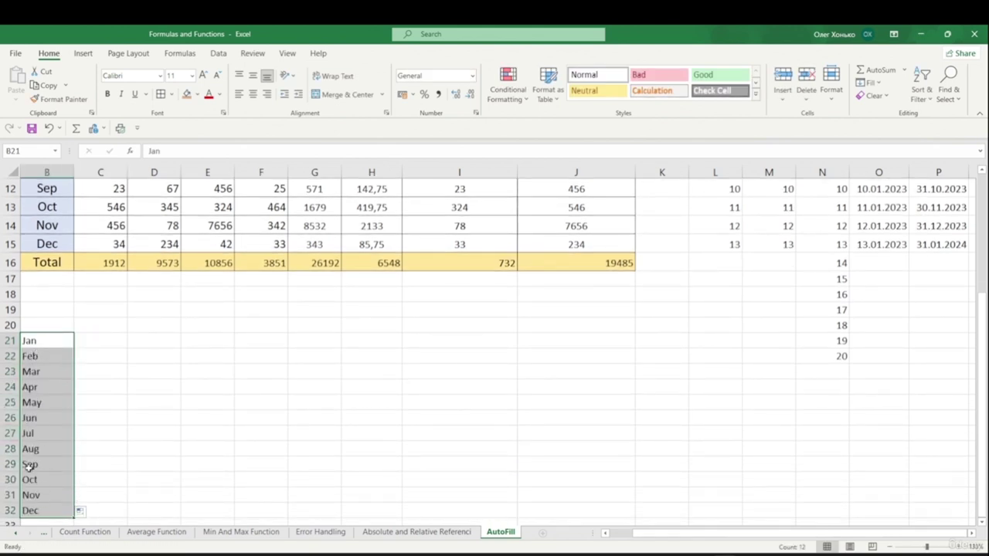
- Enter mon in C21 and autofill short weekday names down to row 31
click(100, 341)
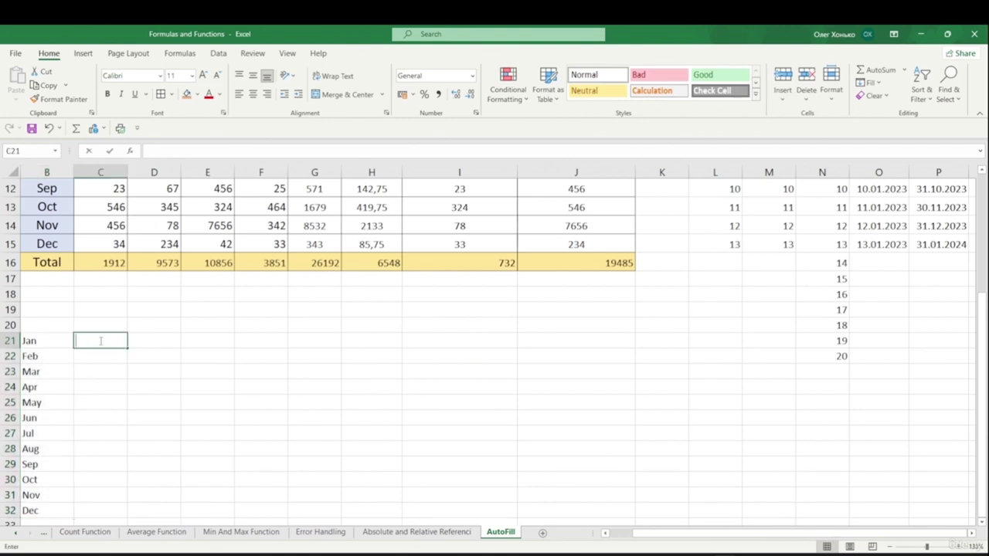
text(mon)
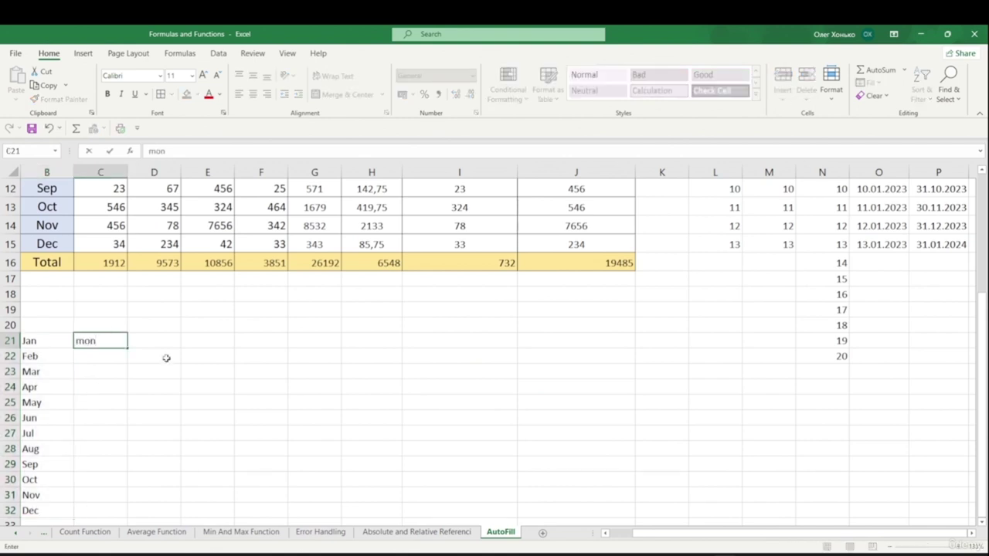
click(159, 357)
click(120, 344)
drag(126, 343, 134, 499)
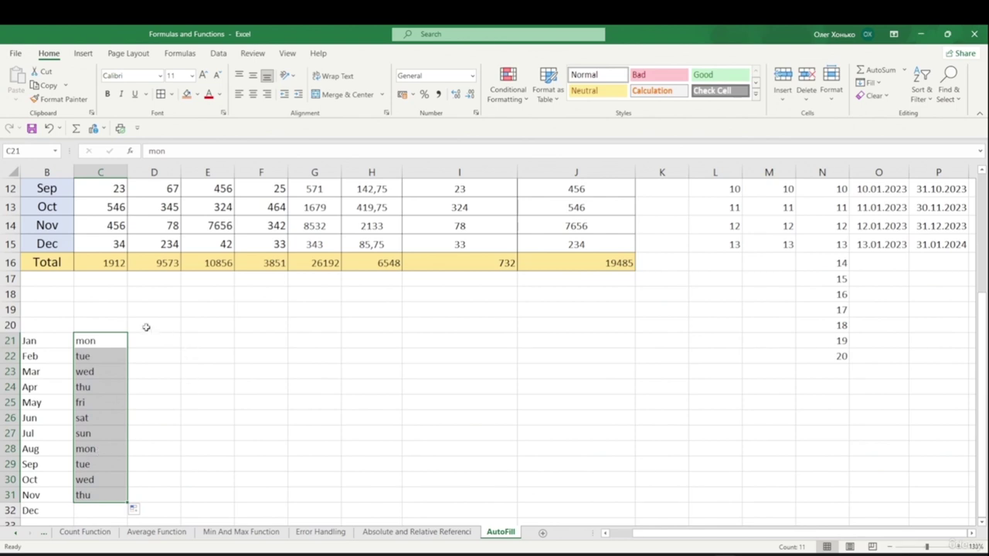
- Enter Monday in D21 and autofill full weekday names down to row 35
click(172, 343)
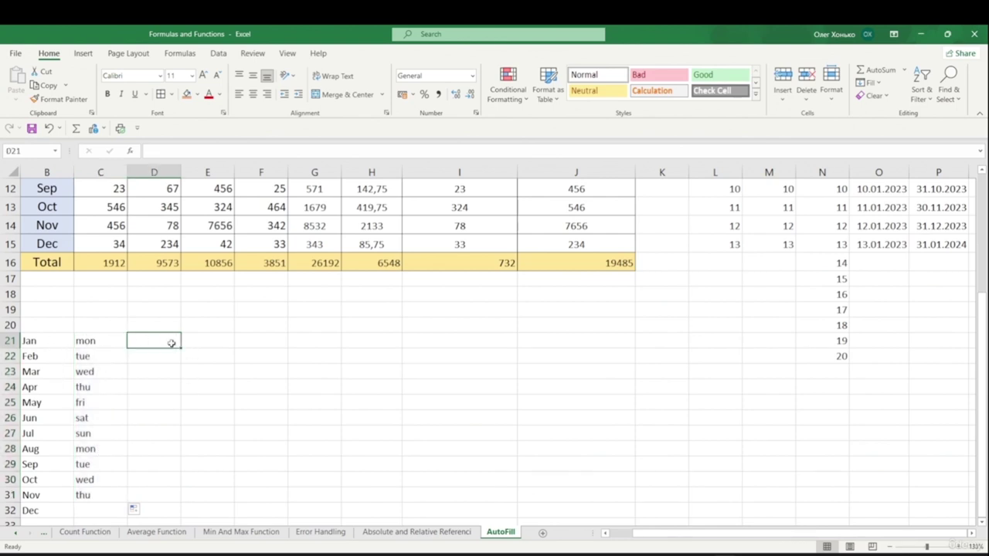
text(mo)
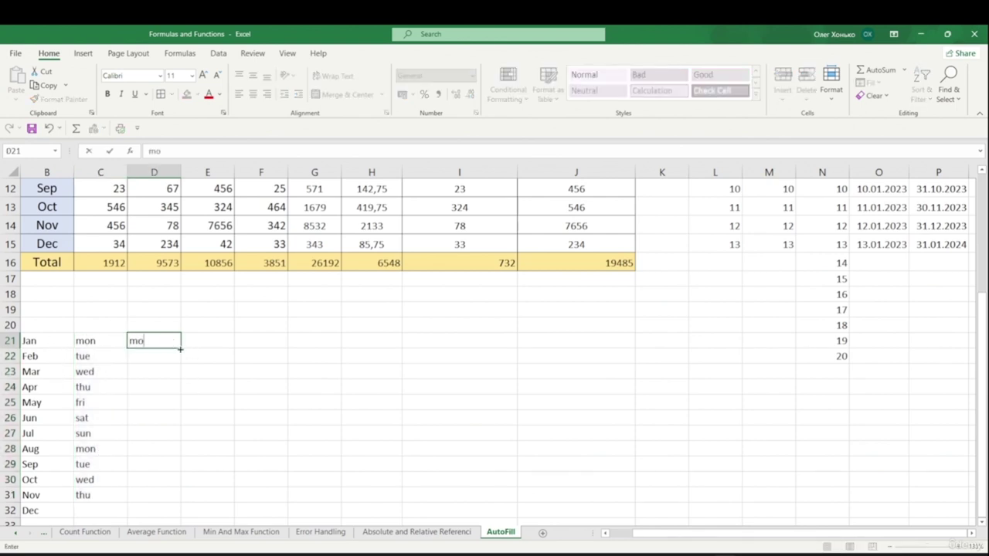
text(nday)
click(240, 338)
click(130, 341)
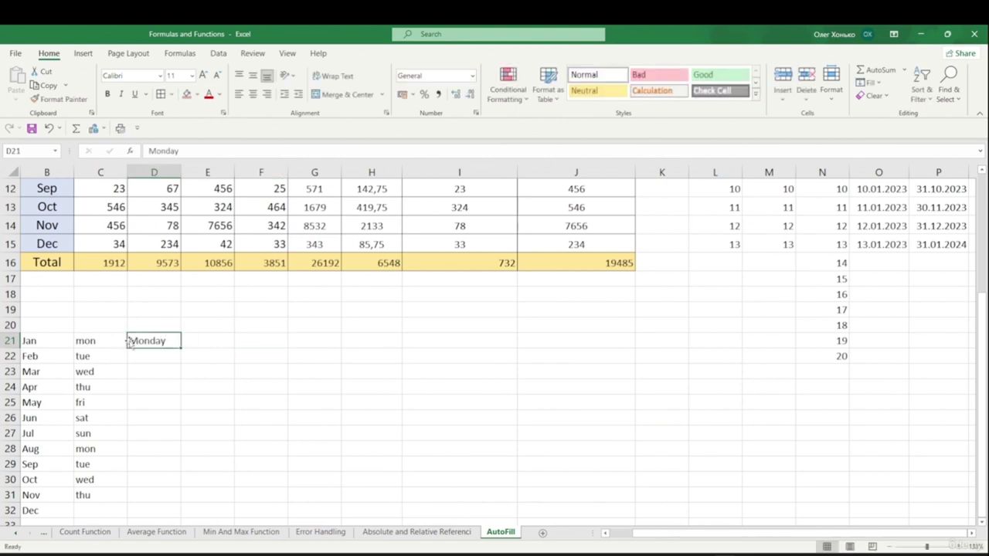
drag(180, 349, 189, 507)
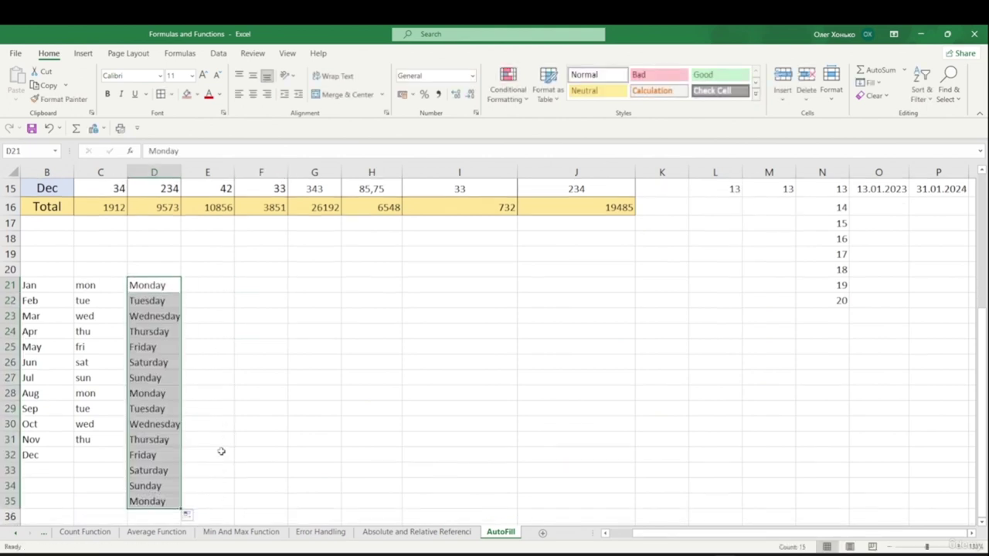
click(312, 345)
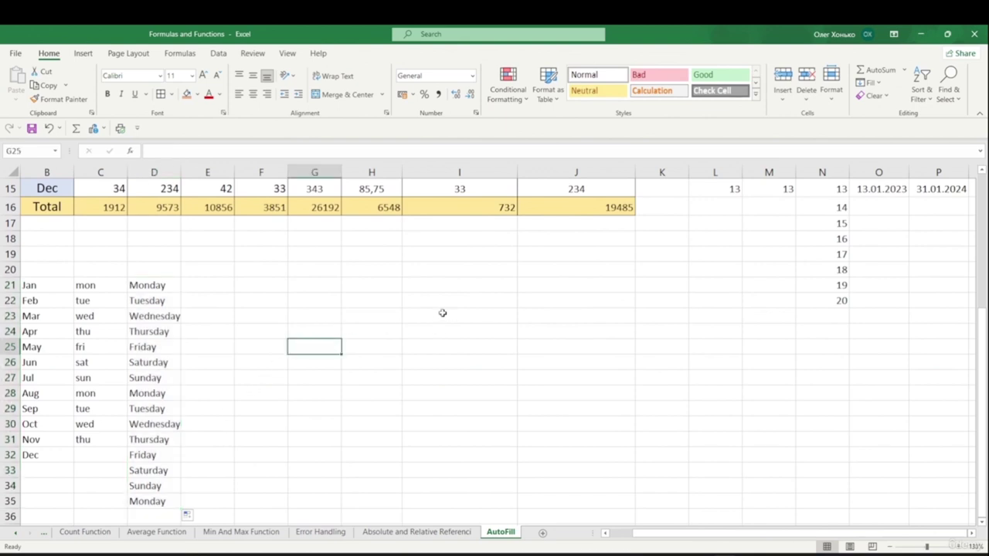
scroll(441, 313, up, 2)
scroll(438, 306, up, 3)
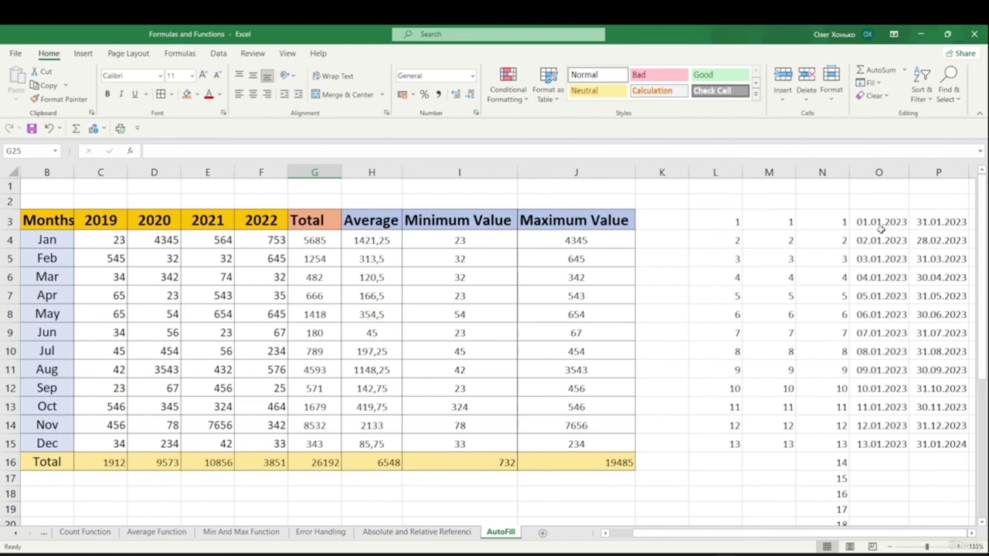
scroll(555, 350, down, 1)
scroll(555, 350, down, 3)
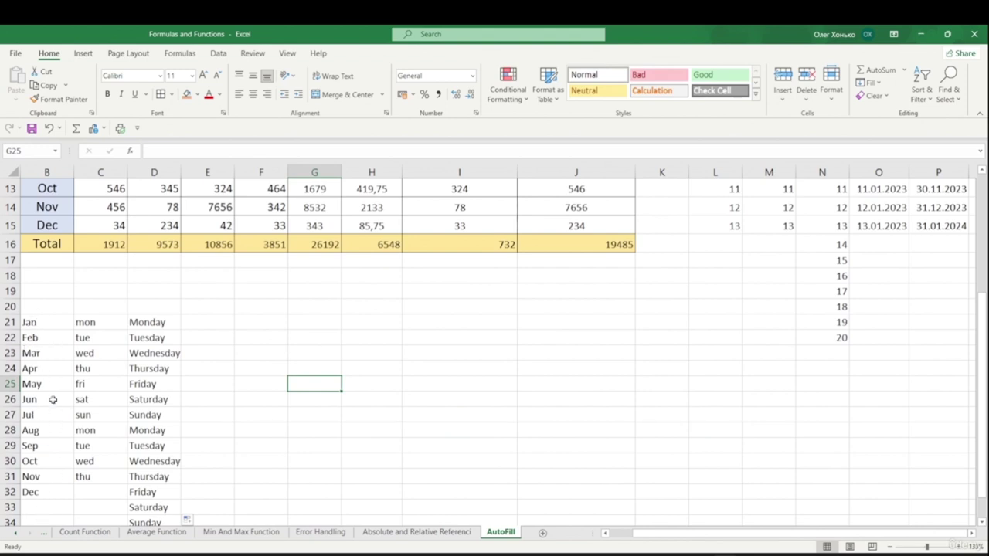
- View the custom lists under Excel Options > Advanced, closing both dialogs unchanged
click(15, 55)
click(36, 534)
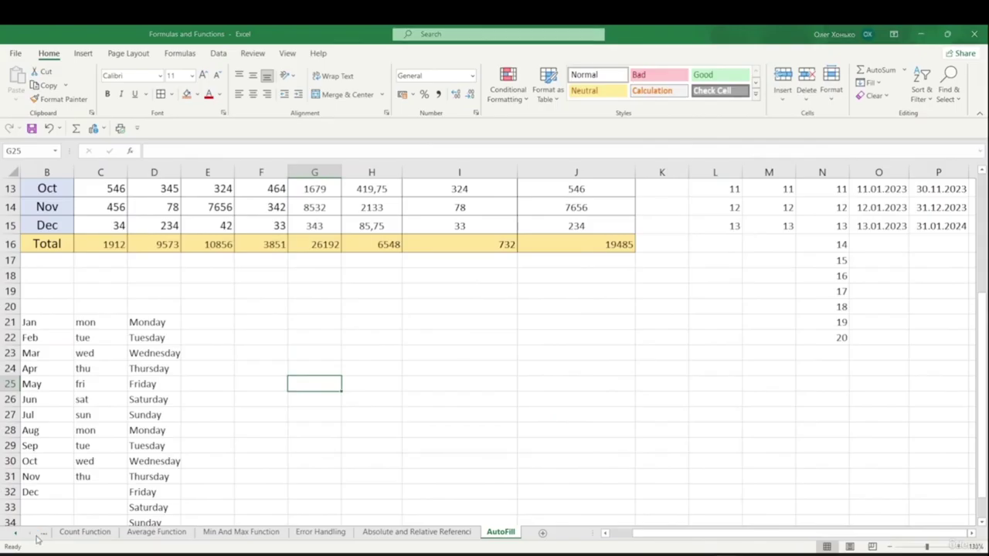
click(275, 152)
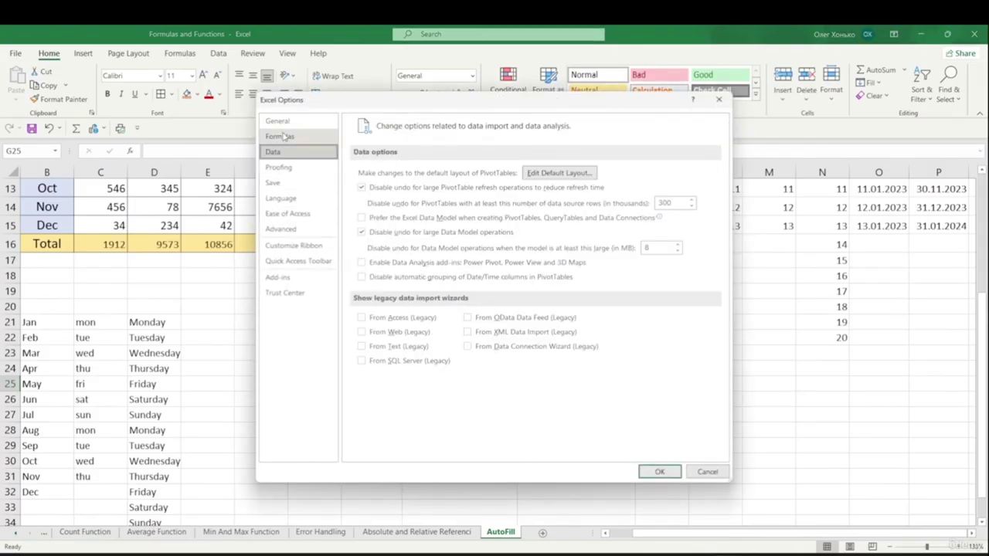
click(281, 229)
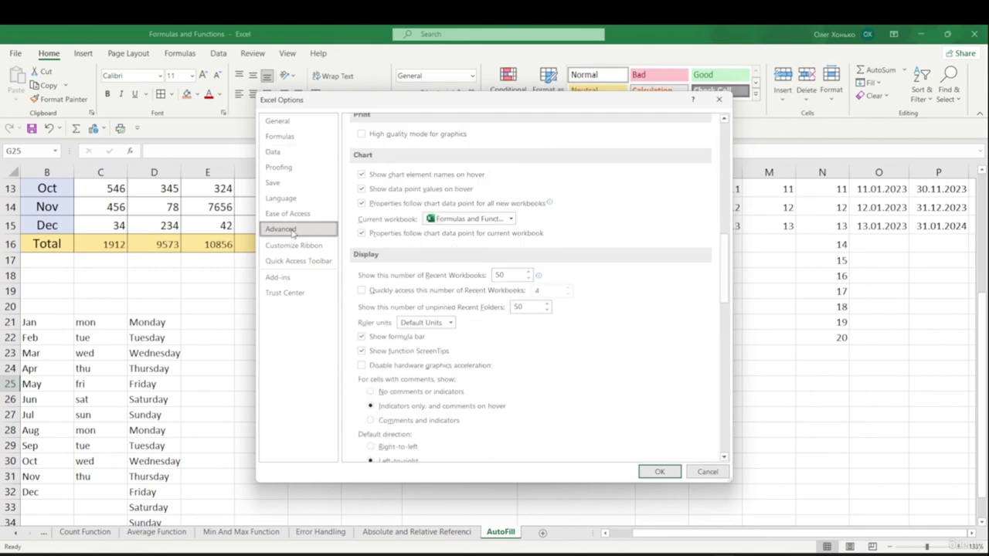
scroll(463, 274, down, 8)
scroll(444, 285, down, 10)
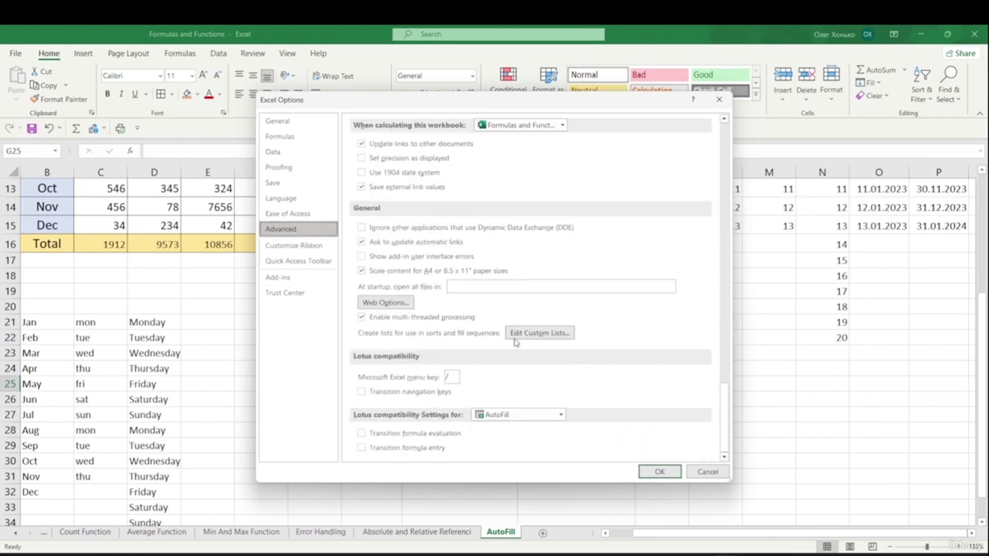
click(556, 334)
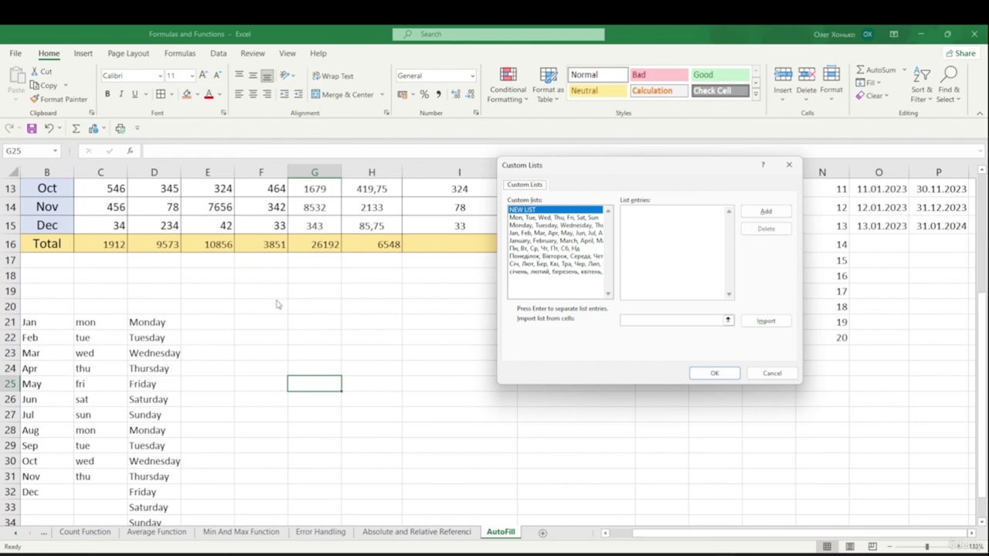
click(772, 373)
click(699, 471)
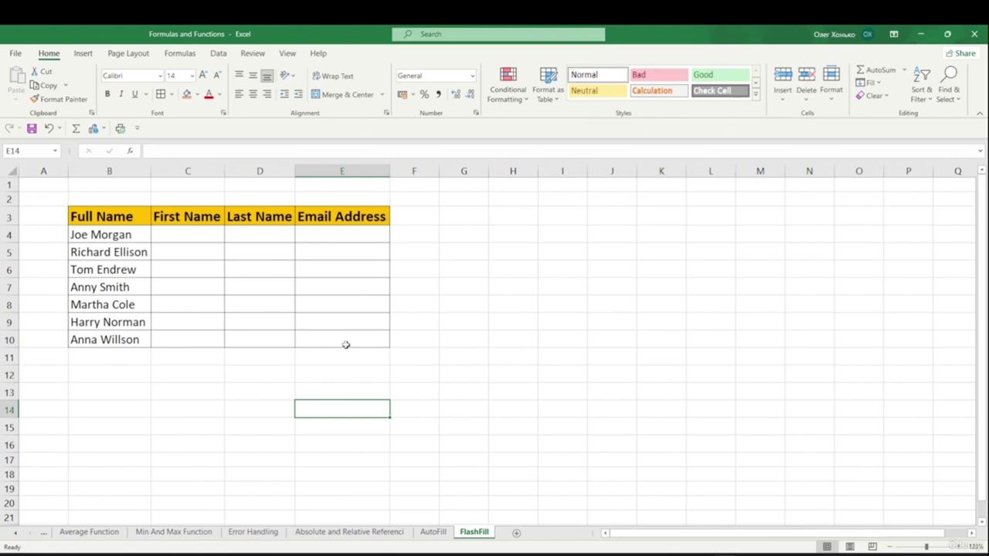
- Type Joe in C4, fill down to C10, and Flash Fill the remaining first names
click(158, 235)
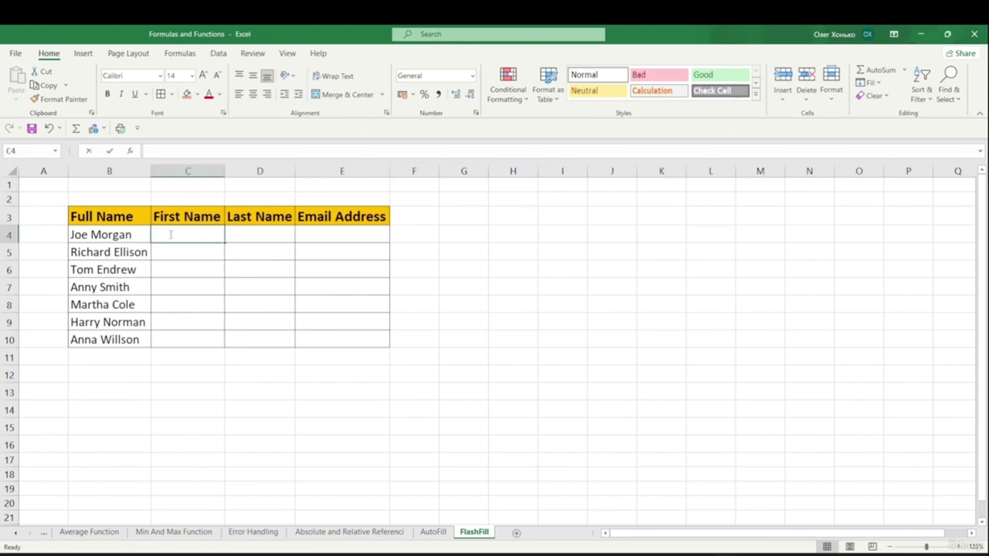
text(Joe)
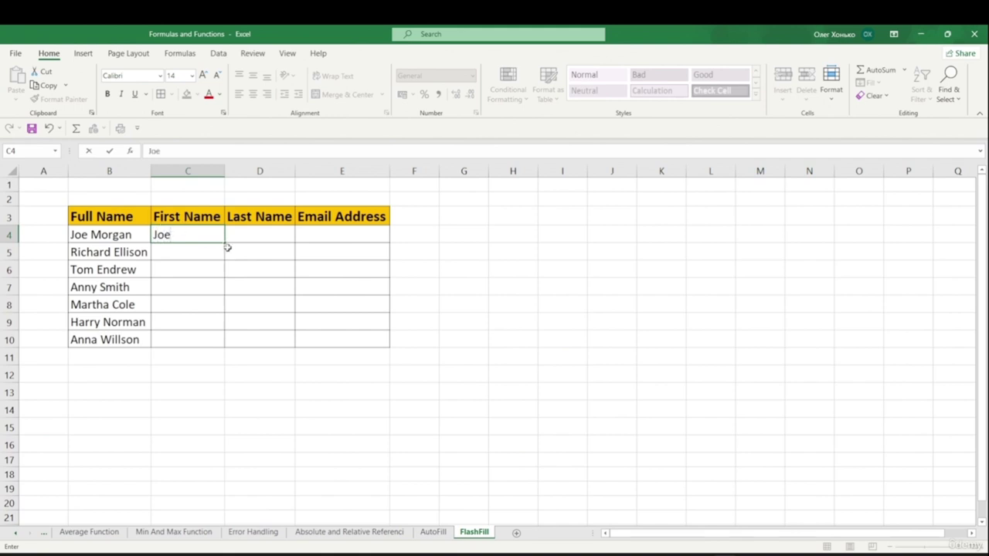
drag(224, 244, 228, 349)
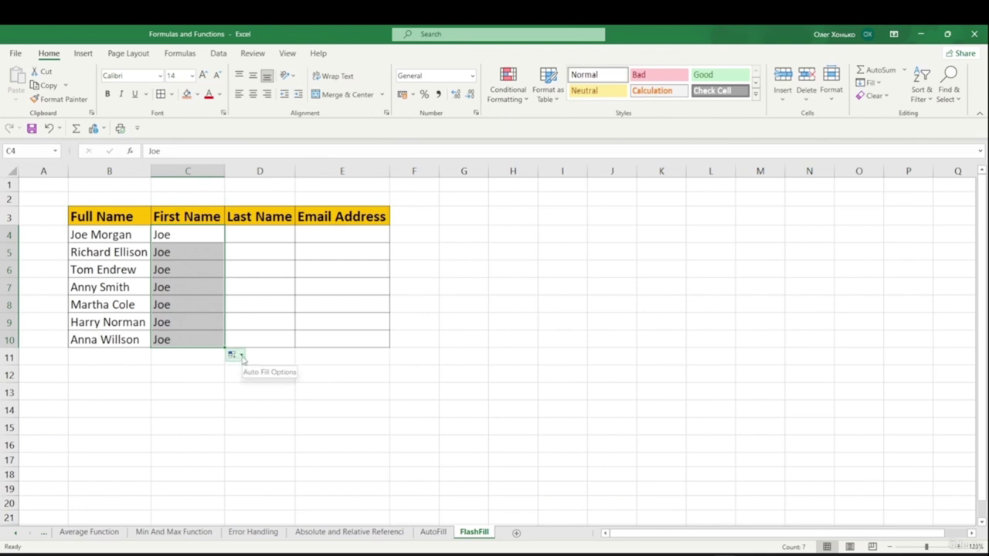
click(241, 356)
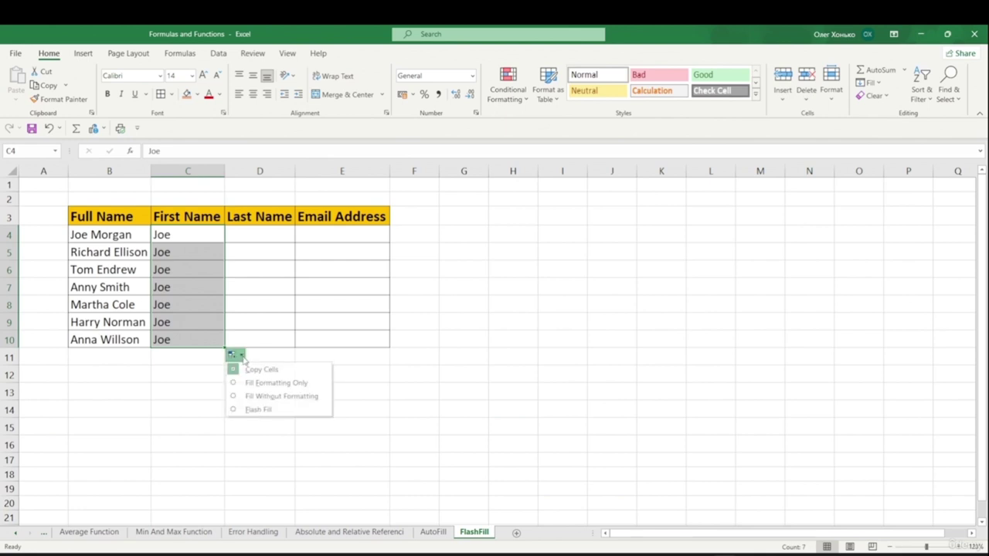
click(257, 411)
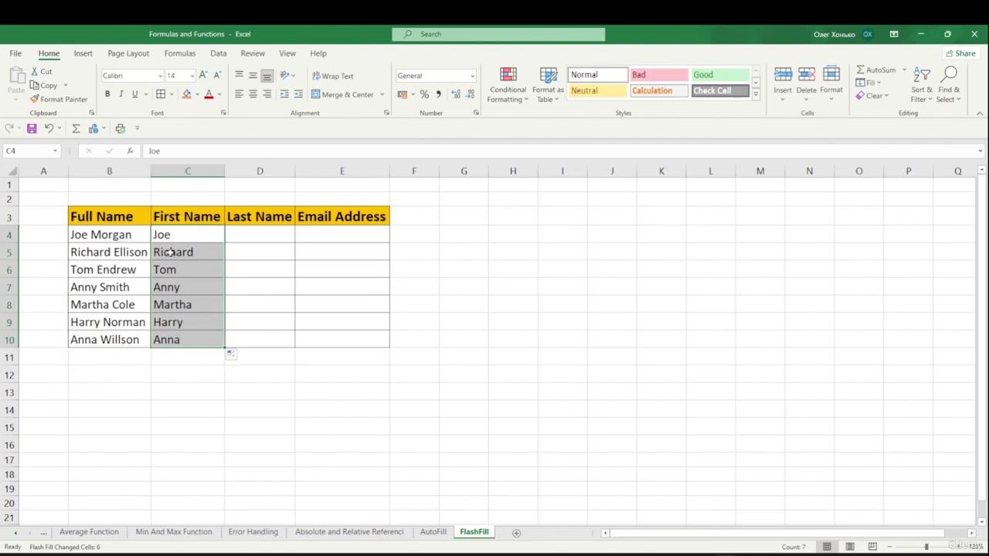
- Enter Morgan in D4 and Flash Fill D4:D10 with the surnames using Ctrl+E
click(255, 237)
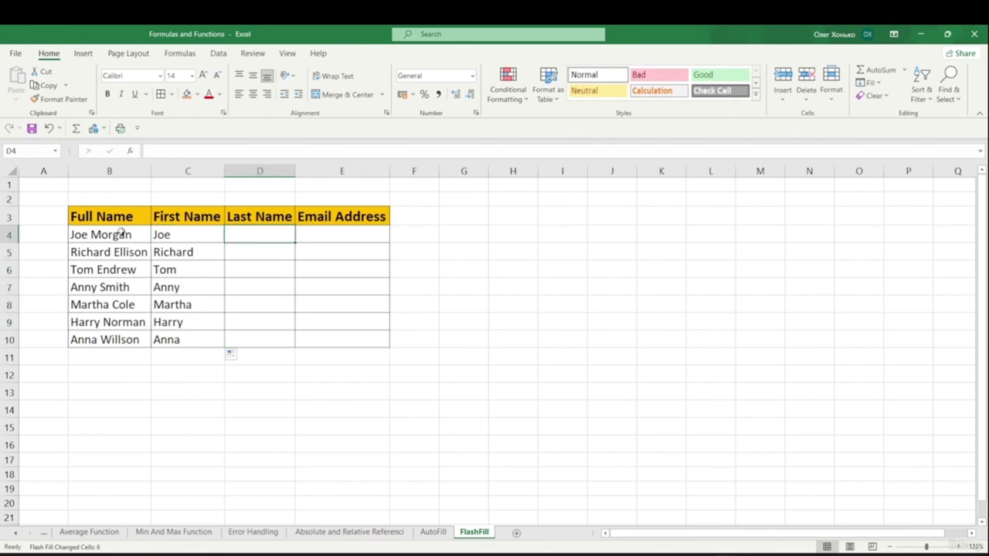
double_click(245, 237)
text(M)
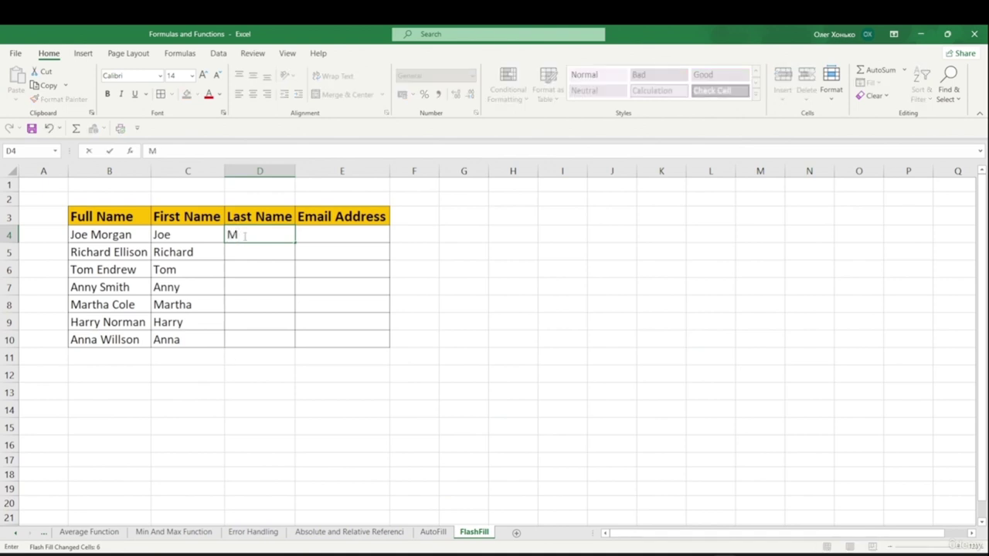
text(organ)
key(Return)
drag(246, 237, 235, 355)
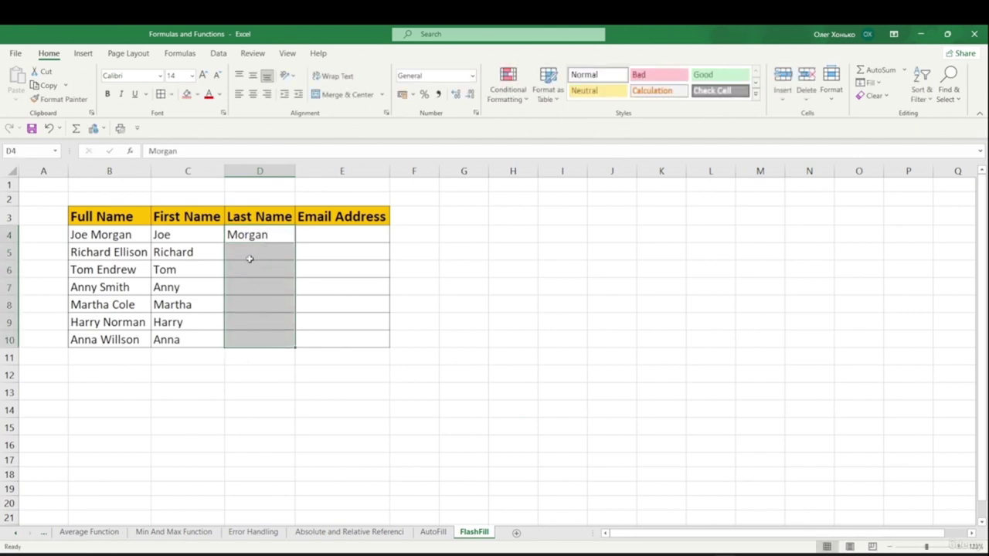
key(ctrl+e)
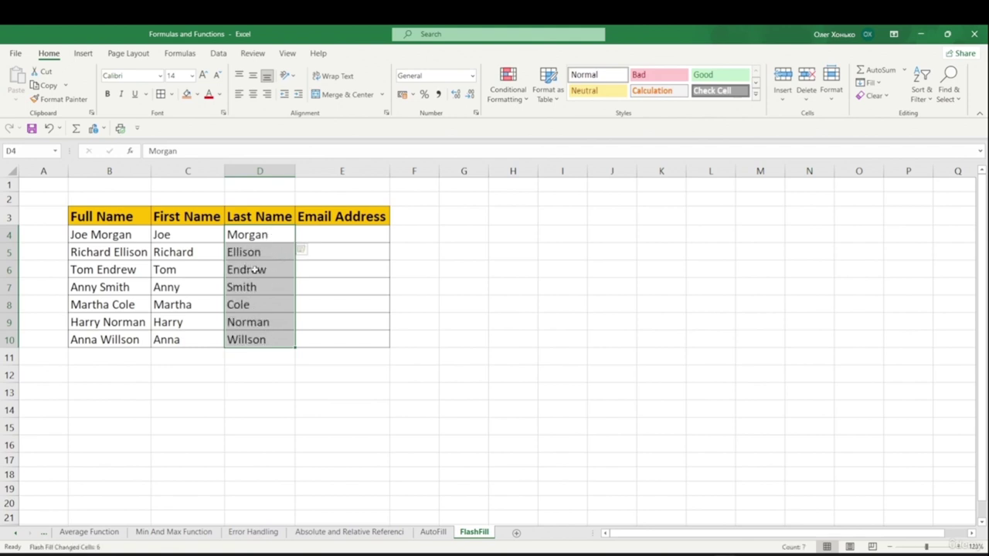
click(324, 380)
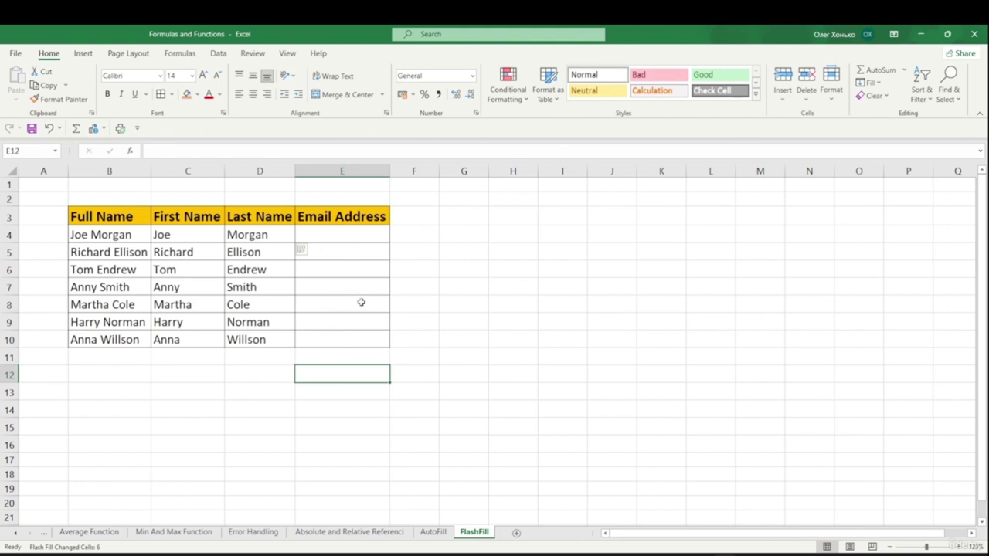
- Enter the first initials-based email in E4 and Flash Fill E4:E10 from the Data tab
click(324, 230)
double_click(325, 230)
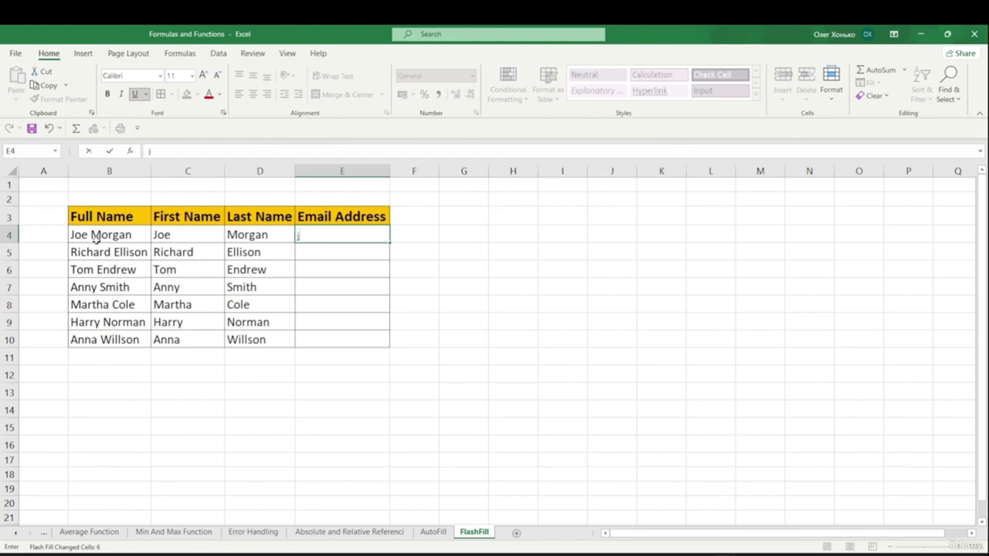
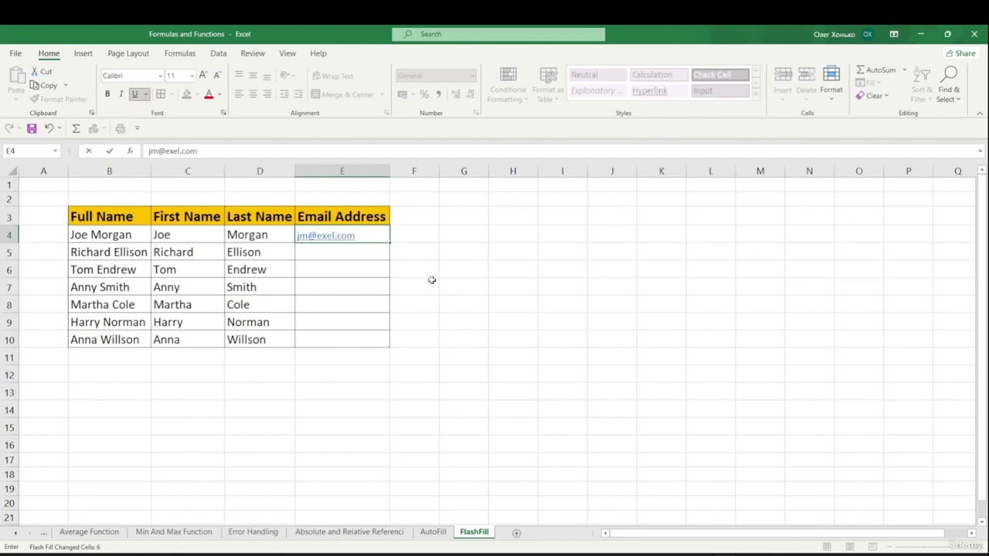
click(430, 282)
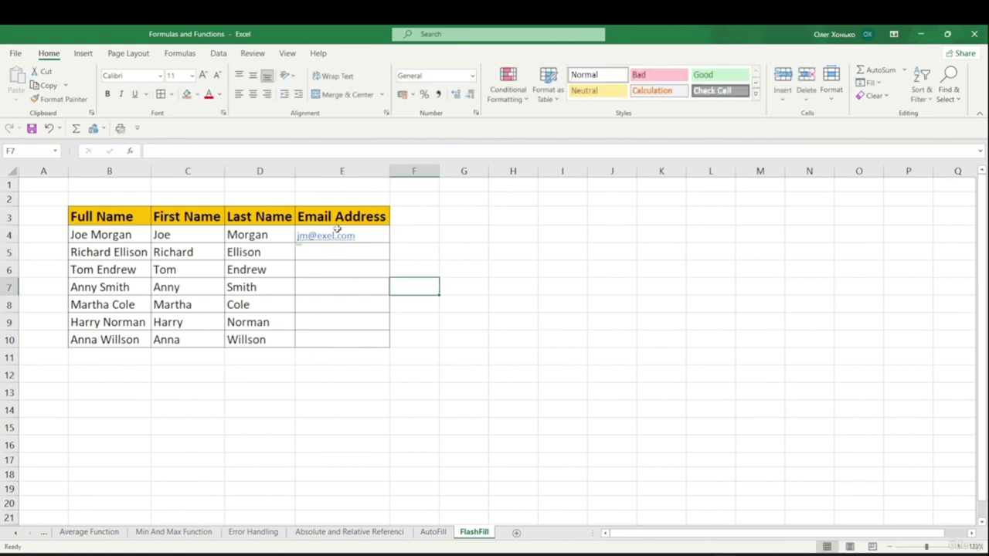
drag(360, 229, 347, 340)
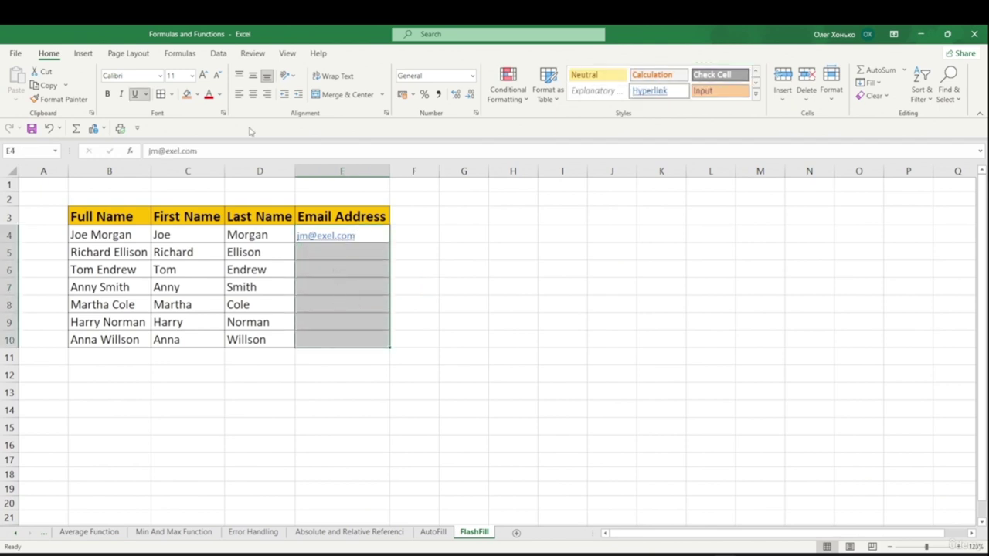
click(218, 53)
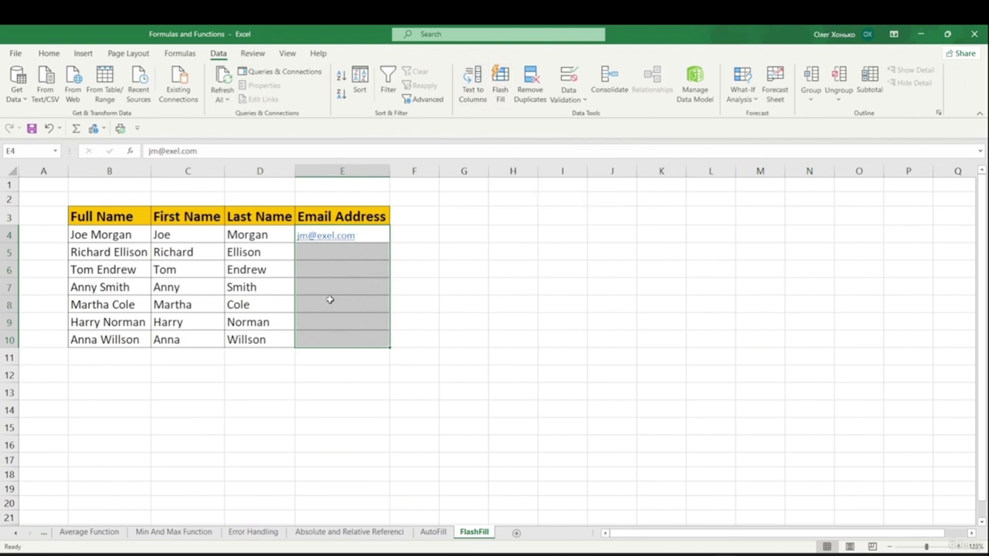
click(501, 85)
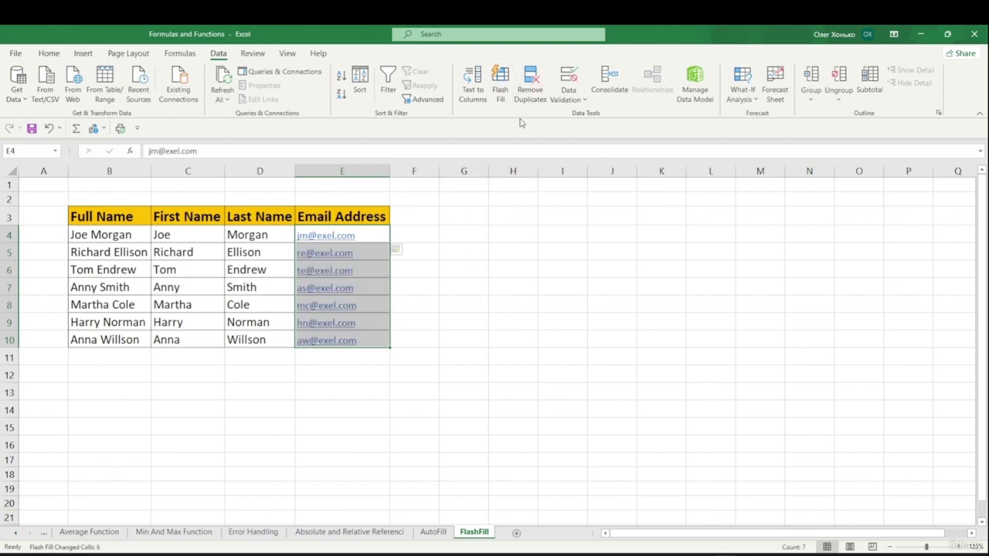
click(470, 294)
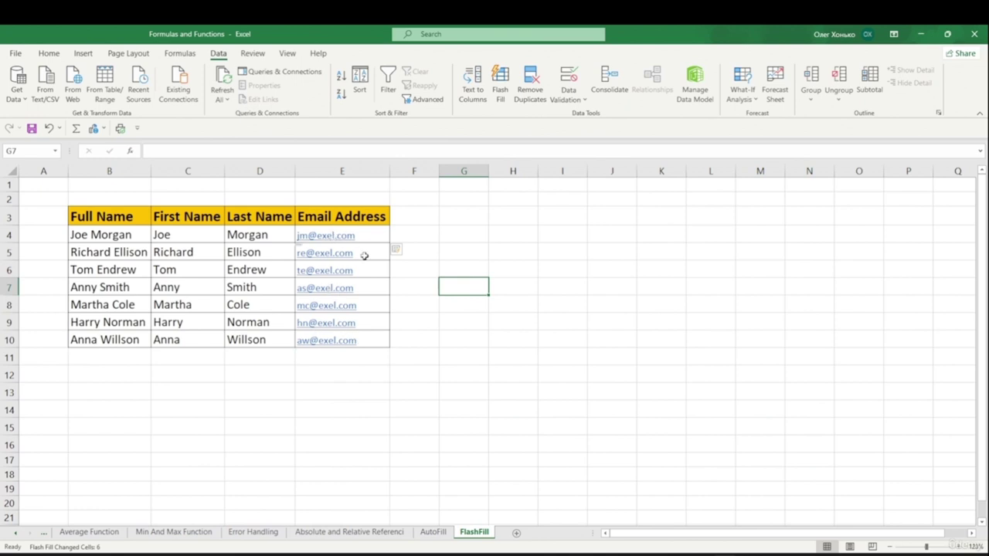
- Enter Red in J3 and Flash Fill the colours down to J5
click(444, 404)
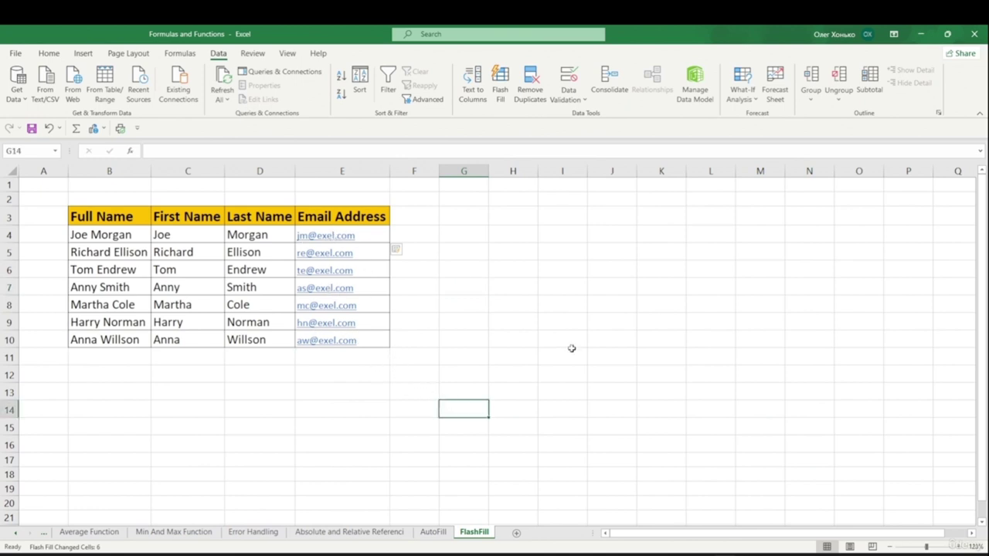
double_click(554, 220)
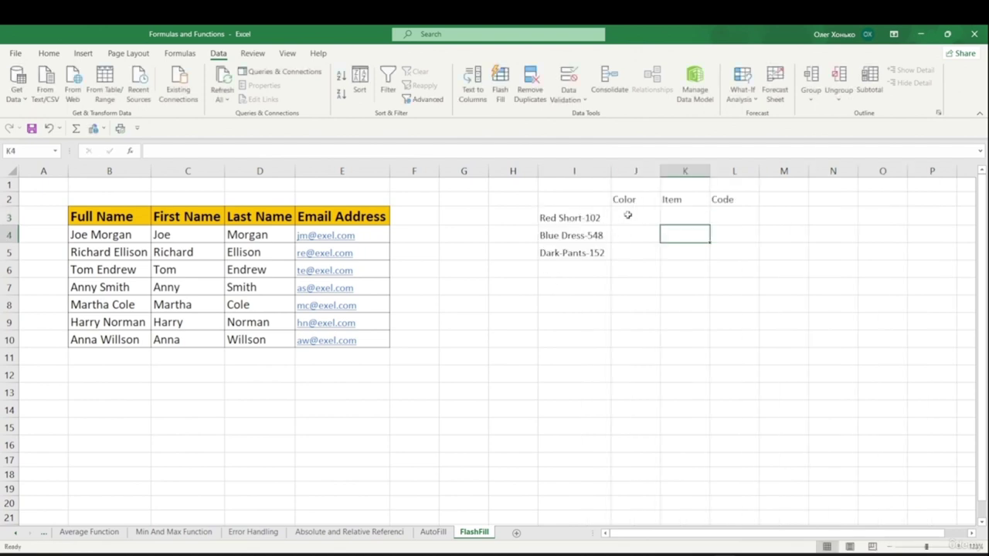
double_click(629, 216)
text(Red)
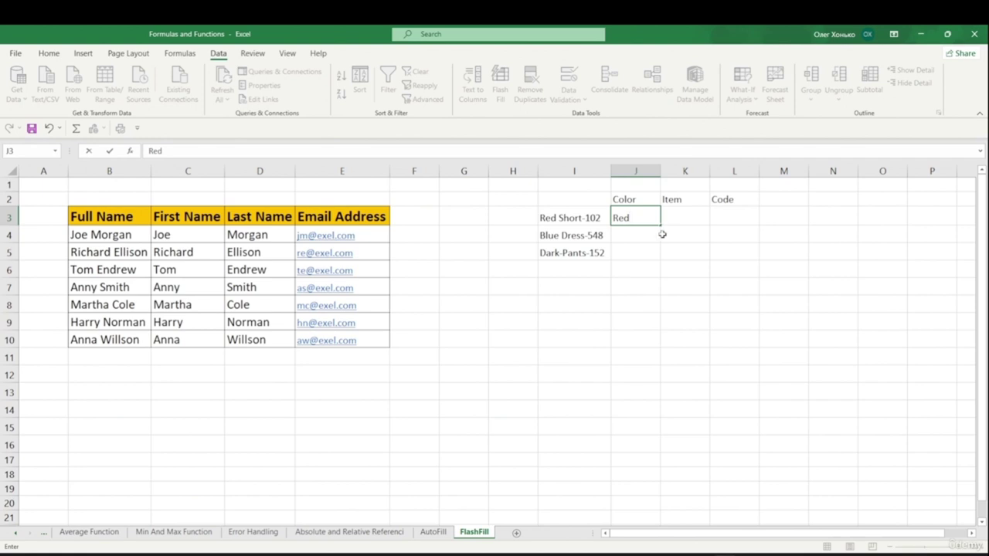
drag(662, 225, 666, 263)
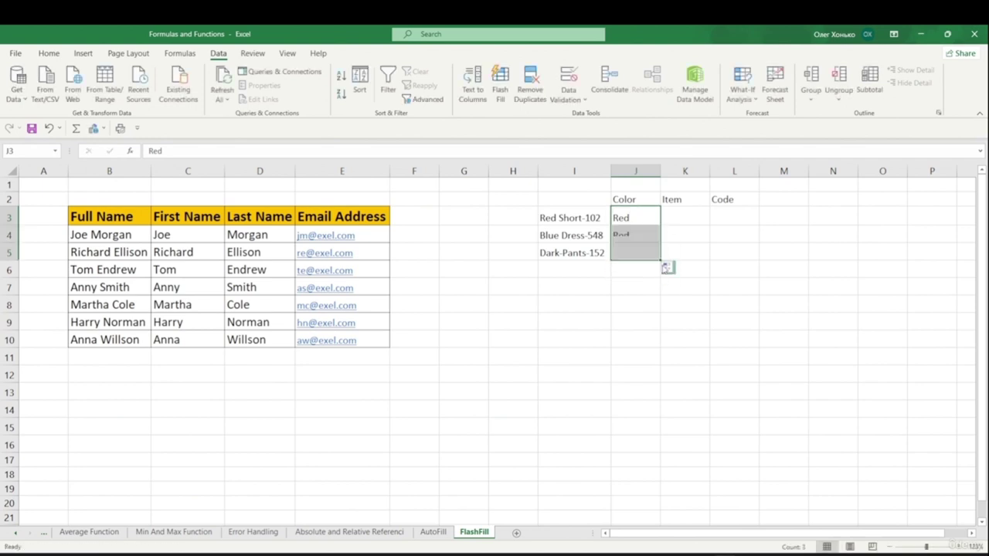
click(667, 265)
click(687, 322)
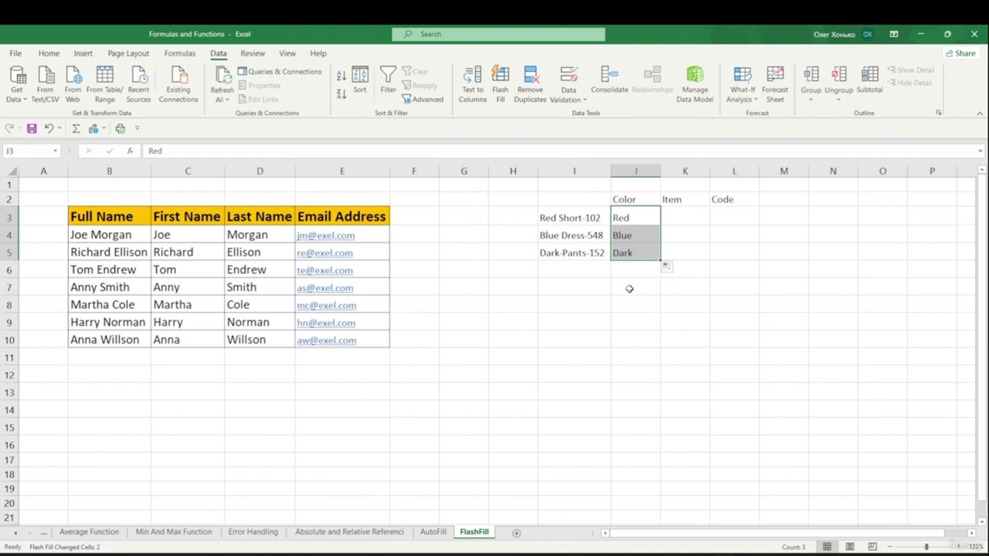
- Enter Short in K3 and Flash Fill the item names in K3:K5 with Ctrl+E
click(680, 211)
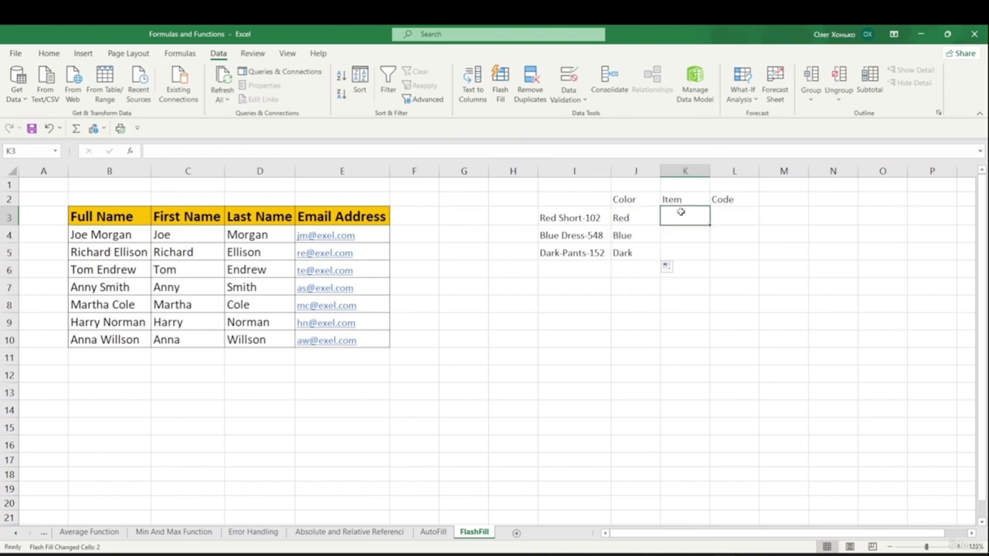
double_click(684, 217)
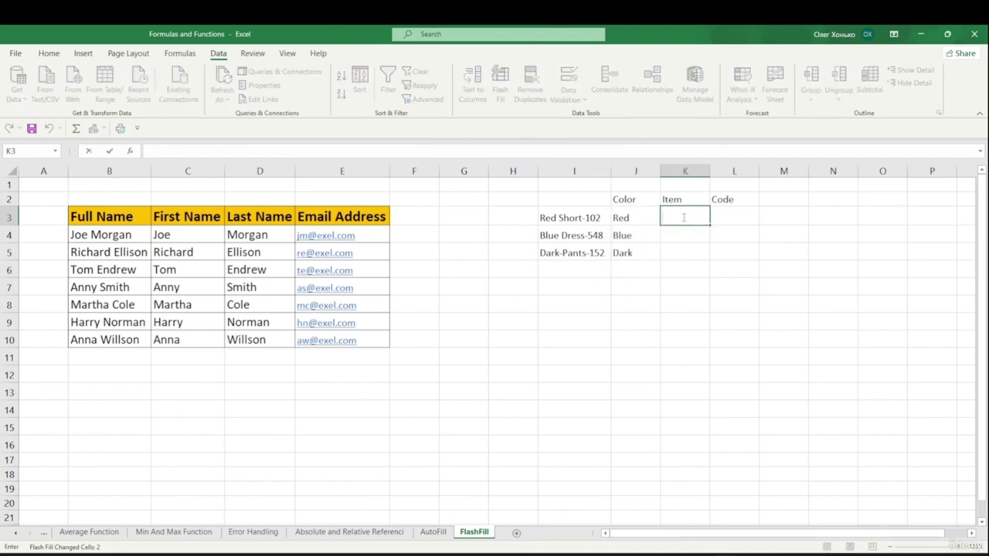
text(Short)
click(695, 244)
drag(695, 221, 684, 253)
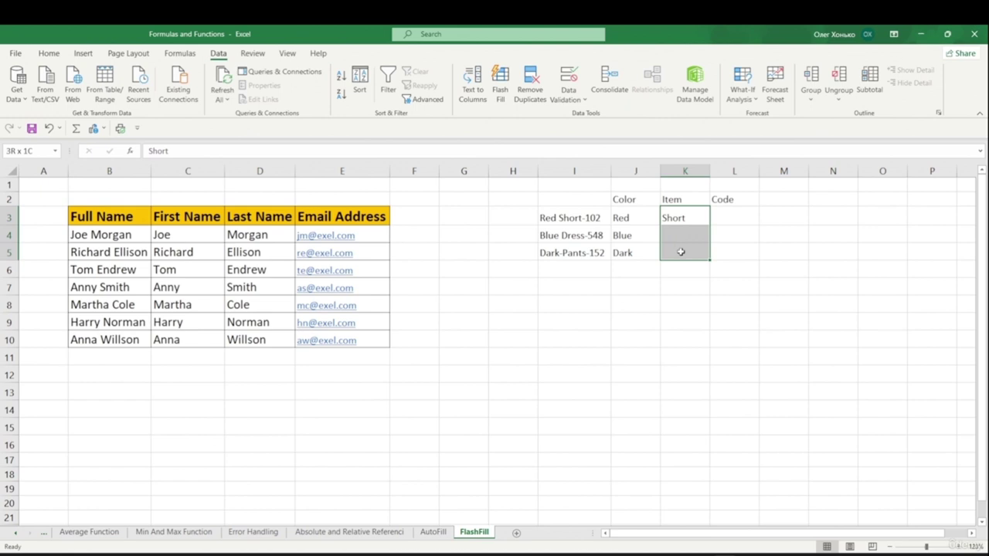
key(ctrl+e)
click(702, 288)
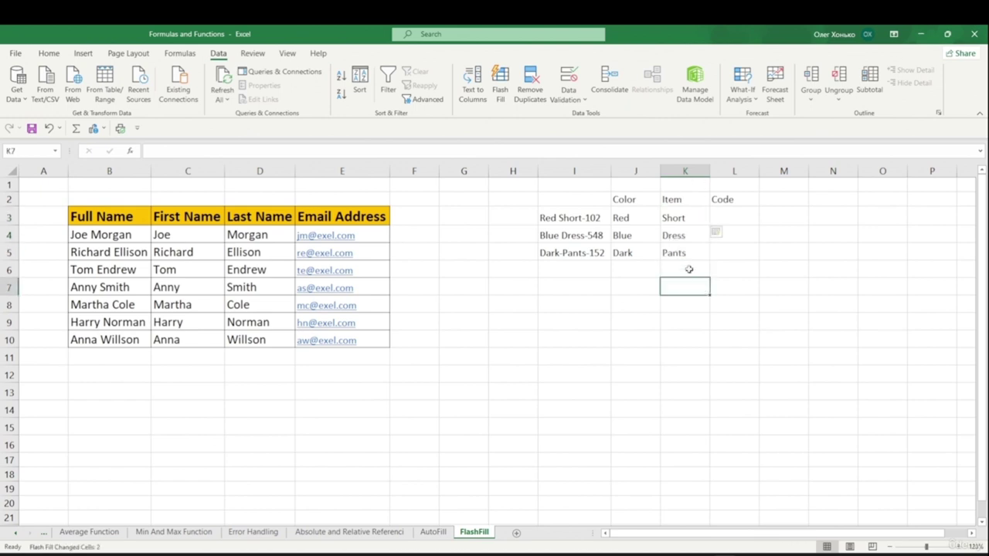
- Enter 102 in L3 and Flash Fill the codes in L3:L5 from the Data tab
drag(731, 214, 737, 246)
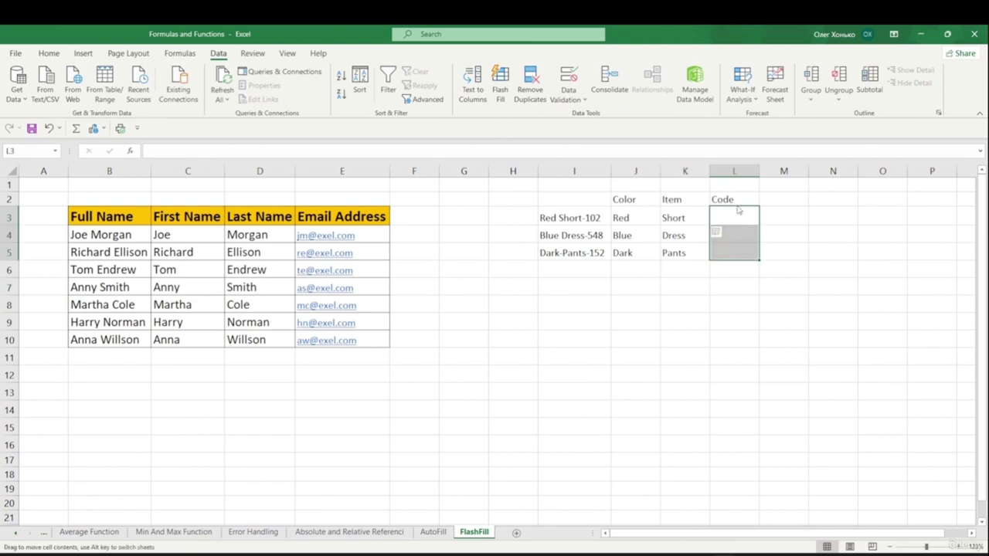
double_click(736, 213)
text(102)
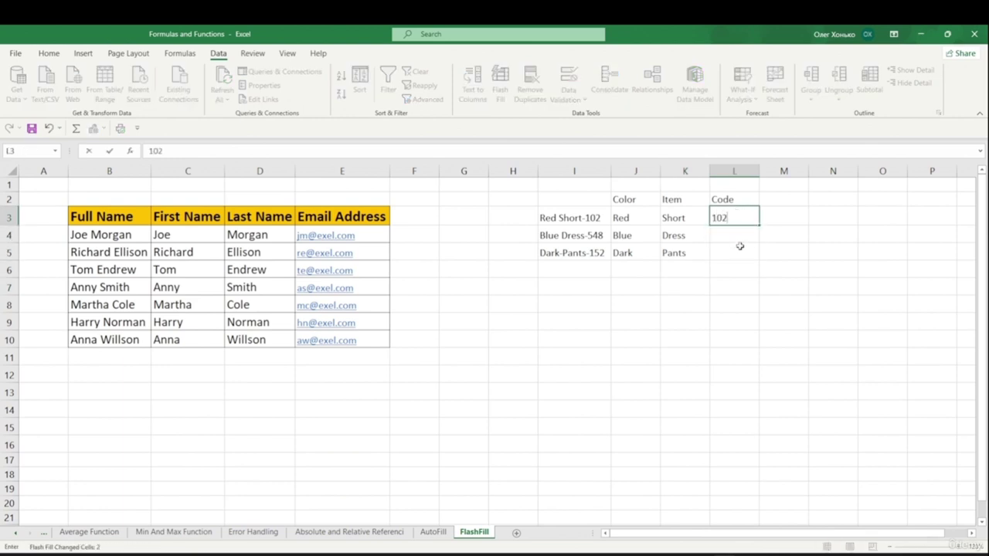
click(739, 246)
drag(737, 223, 744, 255)
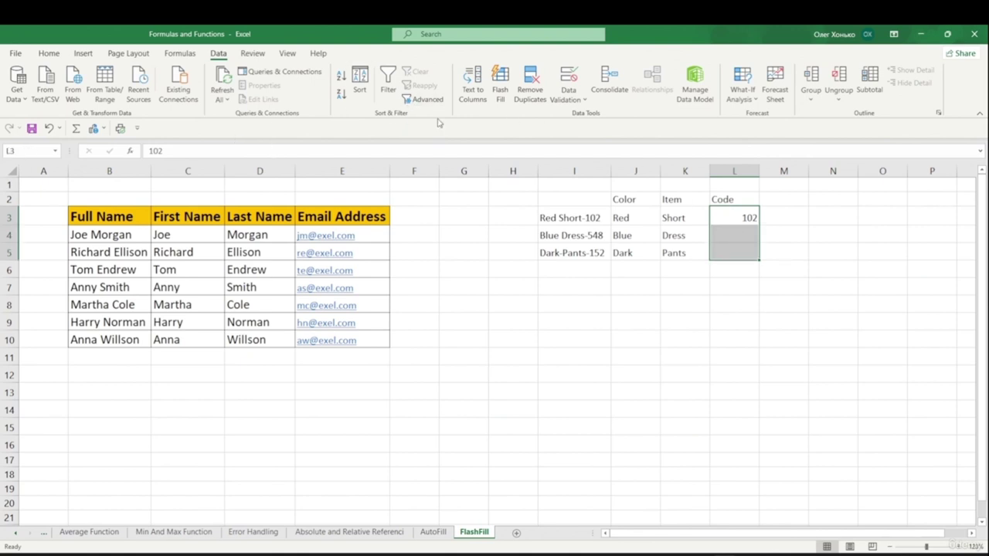
click(499, 84)
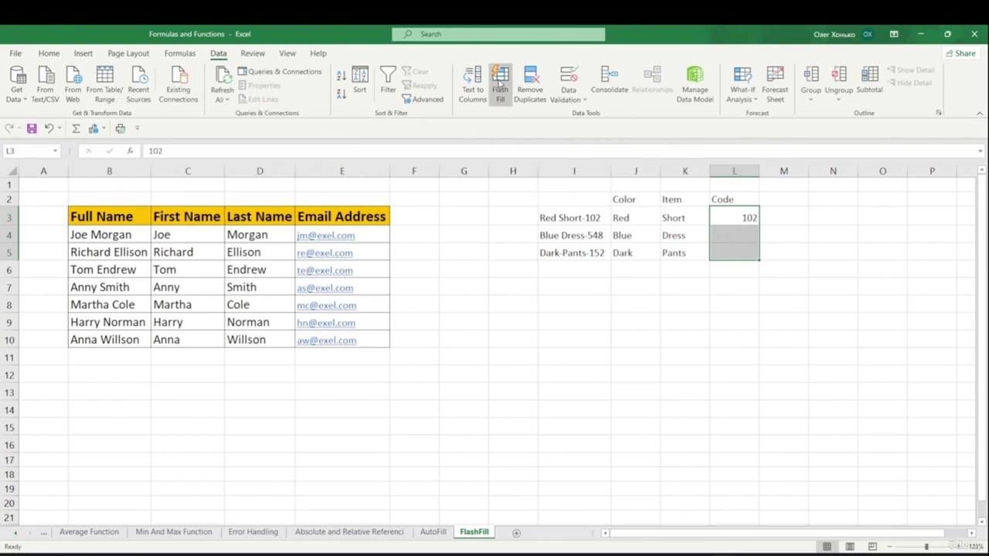
click(680, 292)
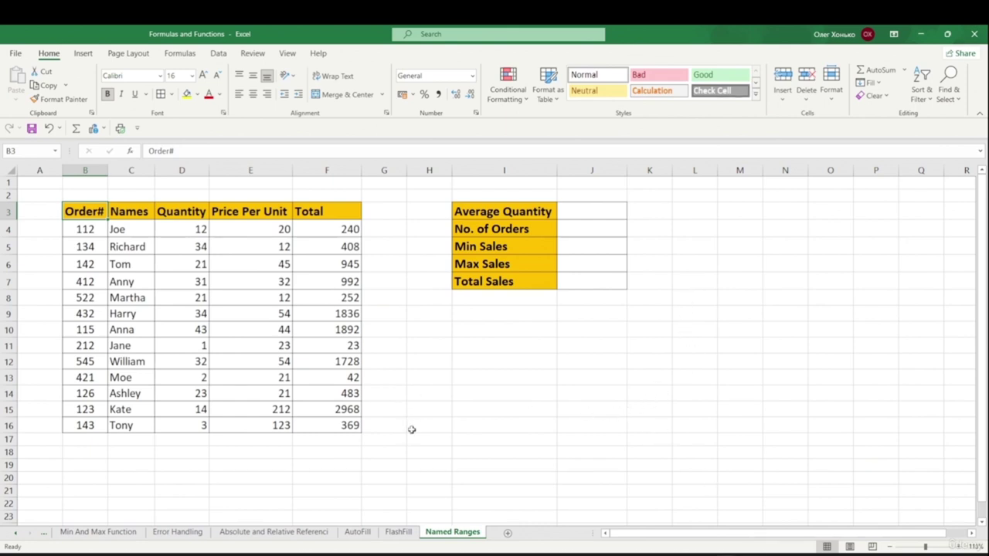
- Try naming the Order# cells B3:B16 in the Name Box, then abandon it and show Formulas
click(380, 452)
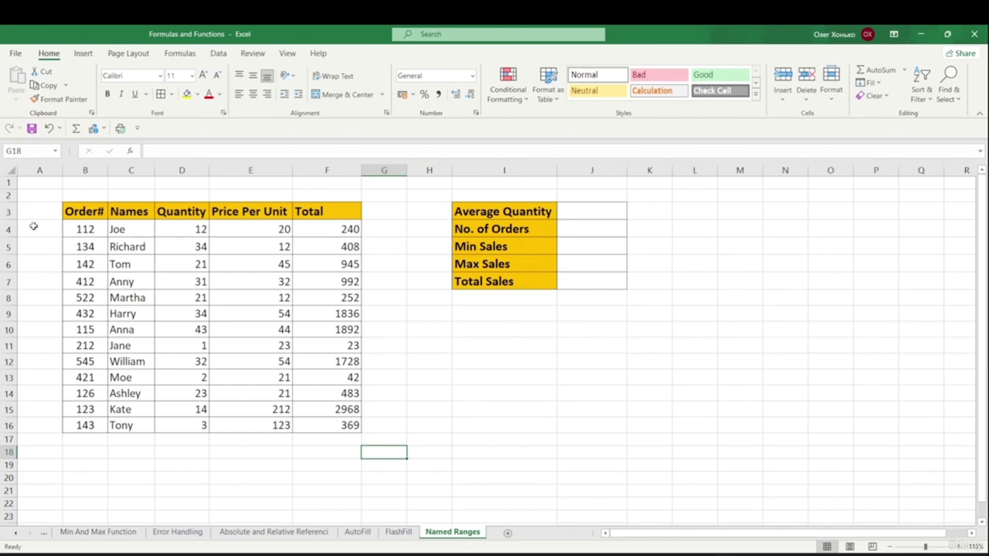
drag(82, 211, 84, 426)
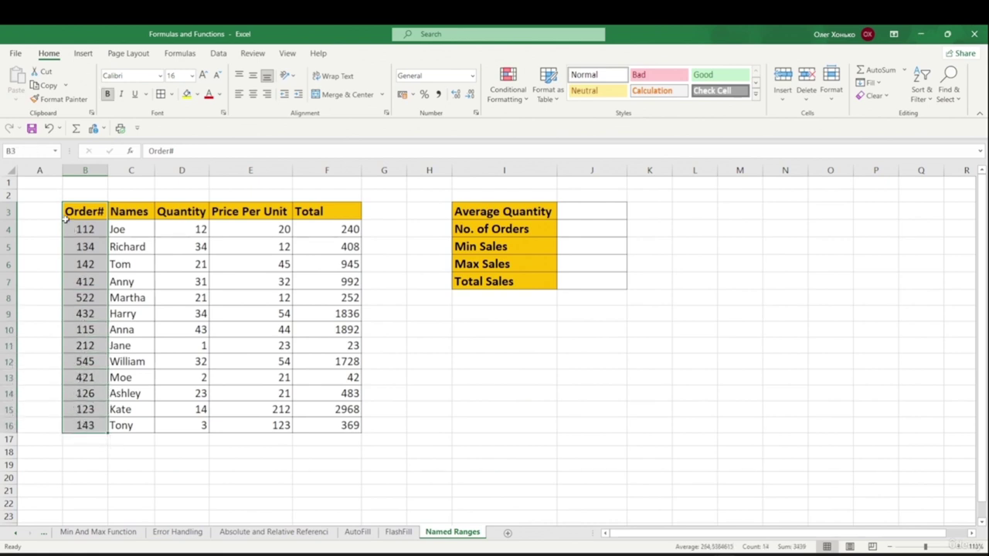
click(44, 149)
text(O)
text(fdg)
key(BackSpace)
key(BackSpace)
key(BackSpace)
text(Nums)
key(BackSpace)
text(mber)
key(BackSpace)
key(BackSpace)
key(BackSpace)
key(BackSpace)
key(BackSpace)
click(52, 202)
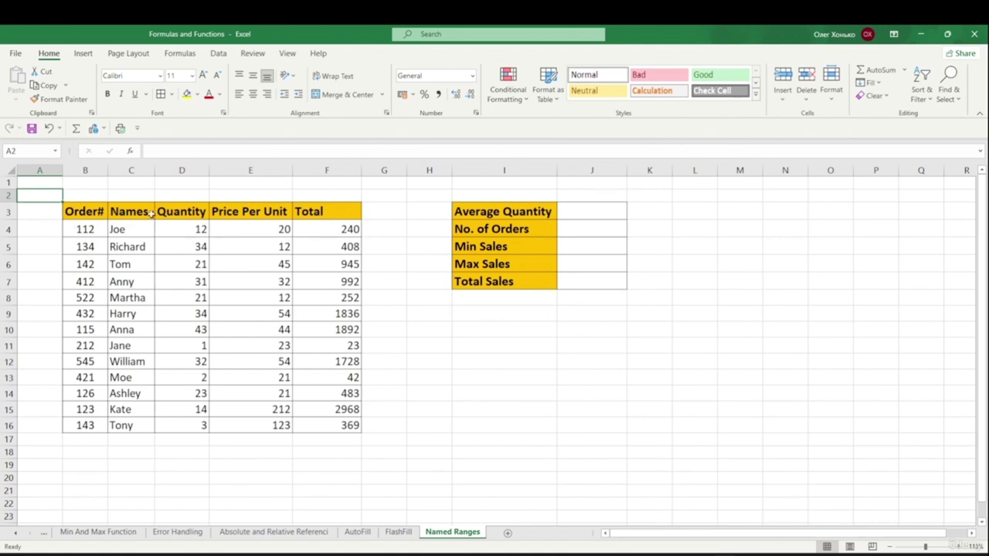
click(179, 53)
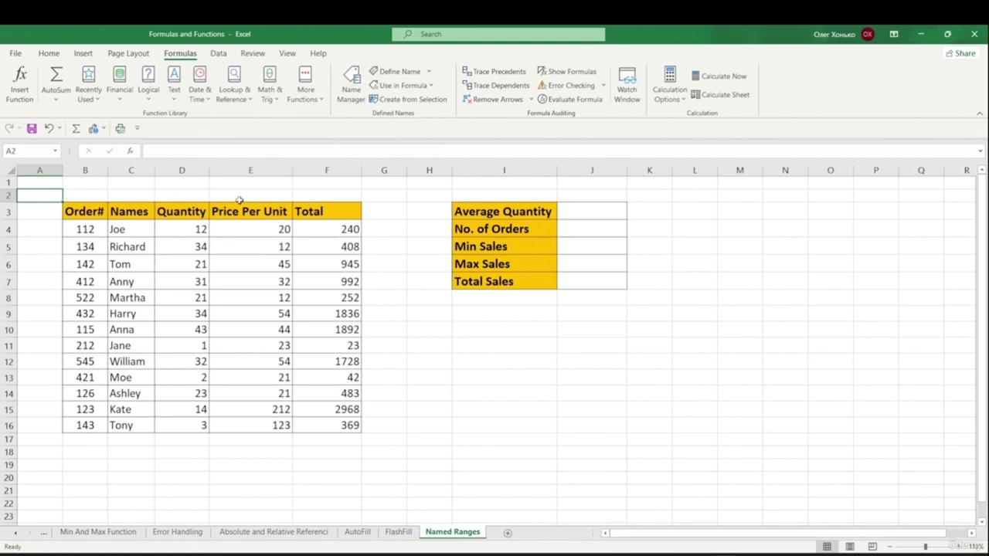
- Name C3:C16 as Names via Create from Selection using the top-row header
drag(132, 211, 147, 425)
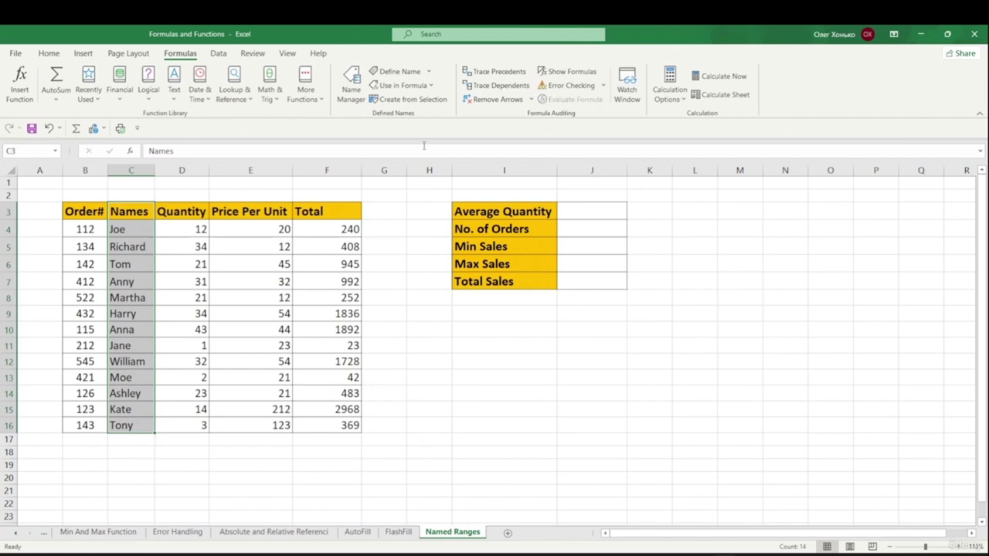
click(413, 100)
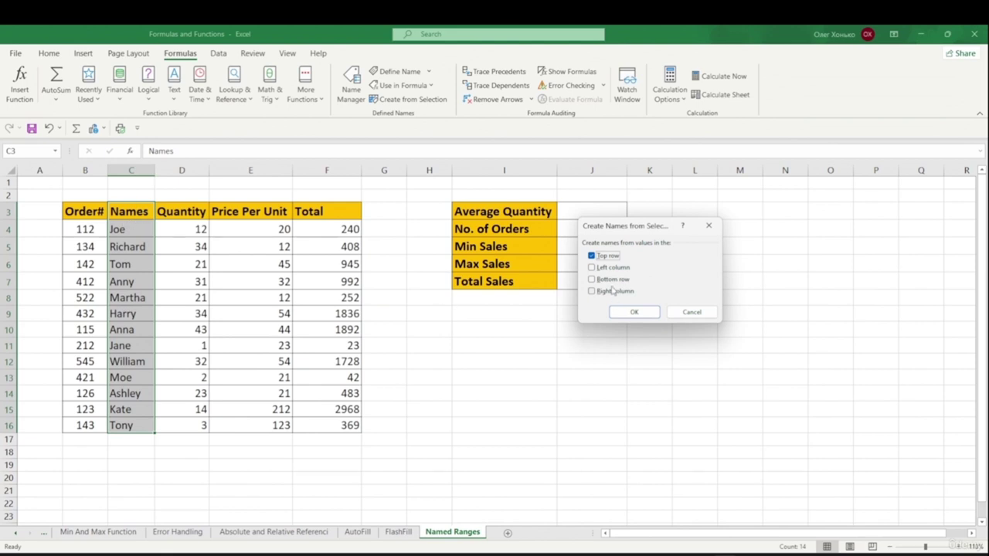
click(632, 313)
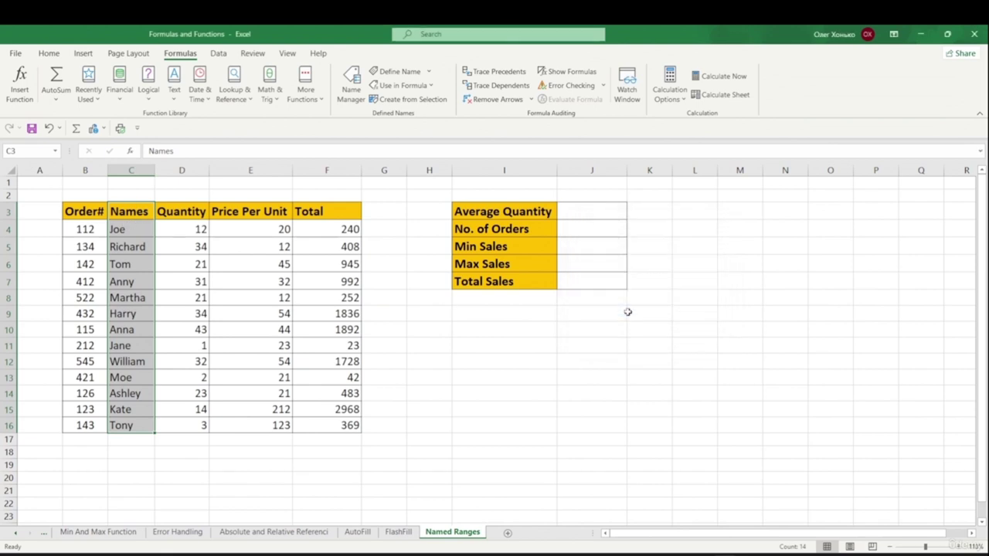
click(581, 359)
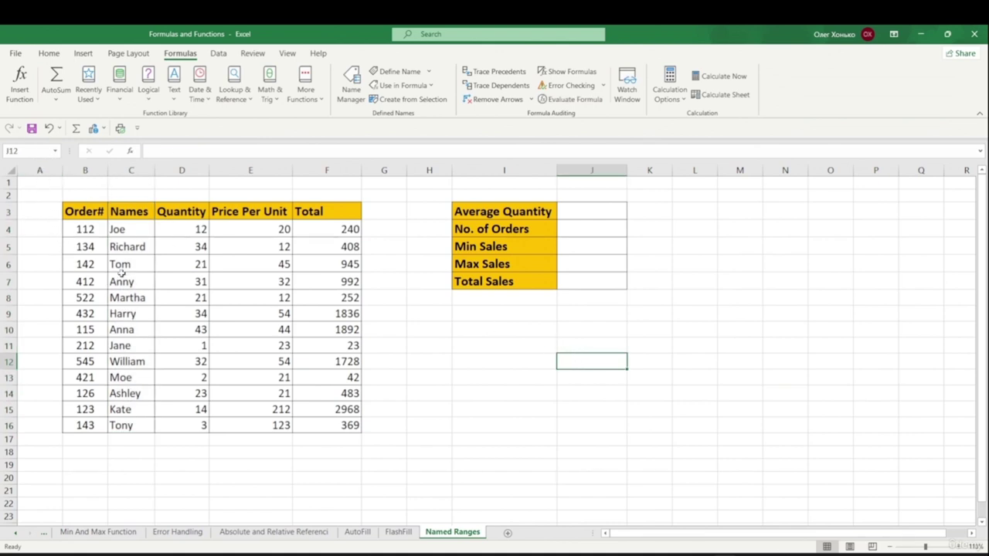
click(56, 151)
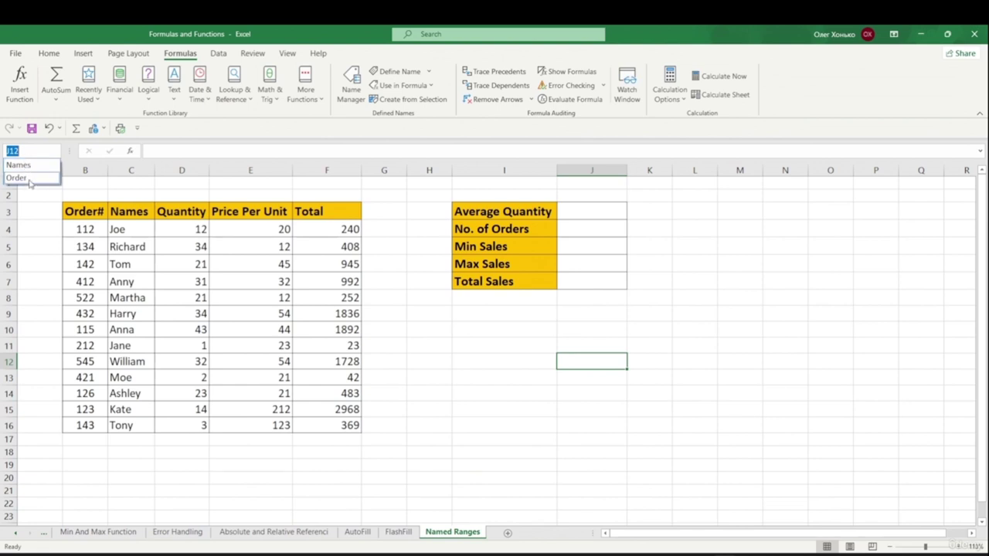
click(28, 179)
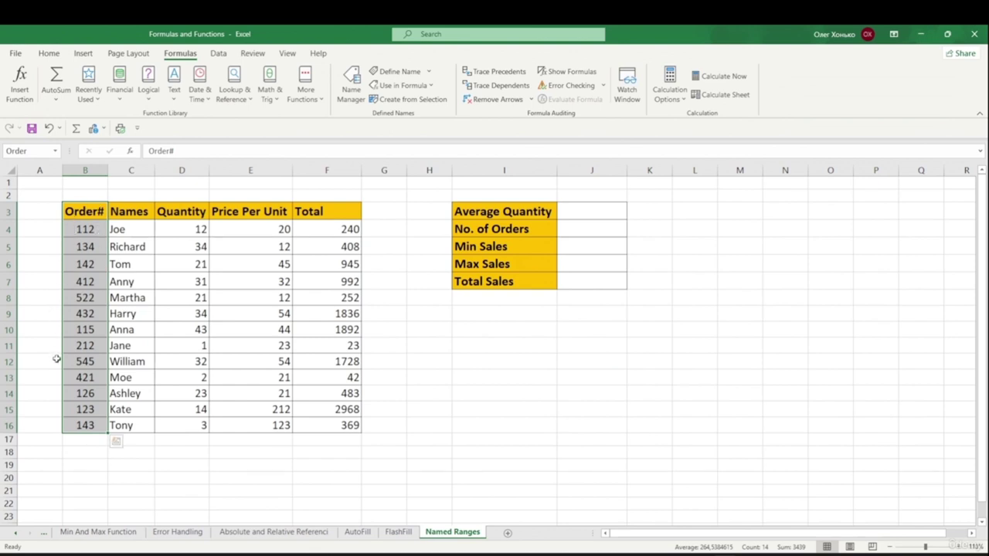
click(54, 150)
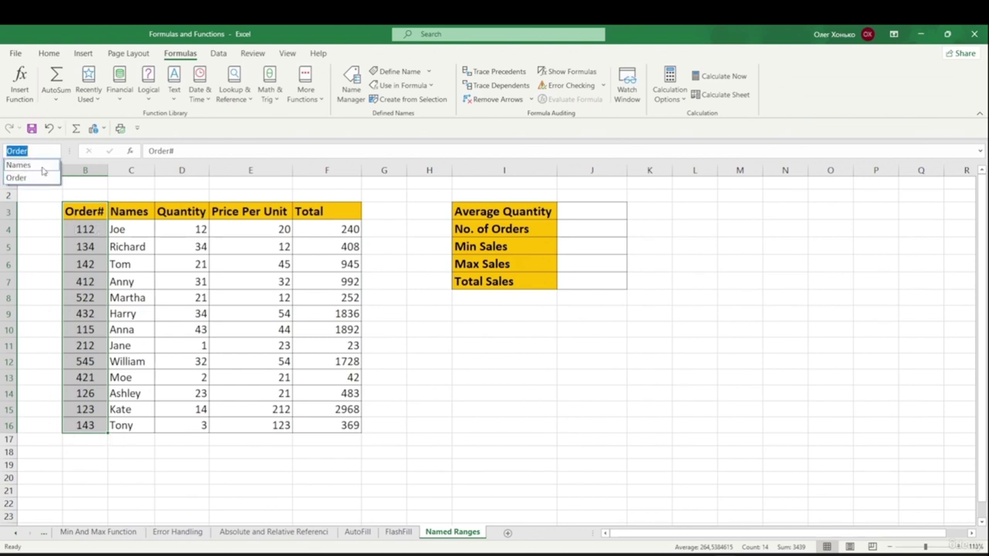
click(31, 164)
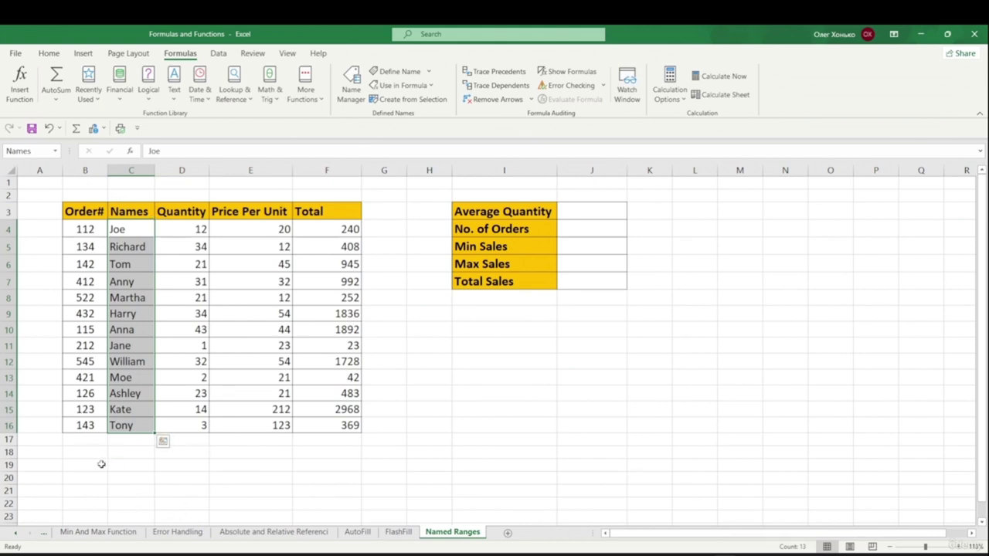
click(255, 478)
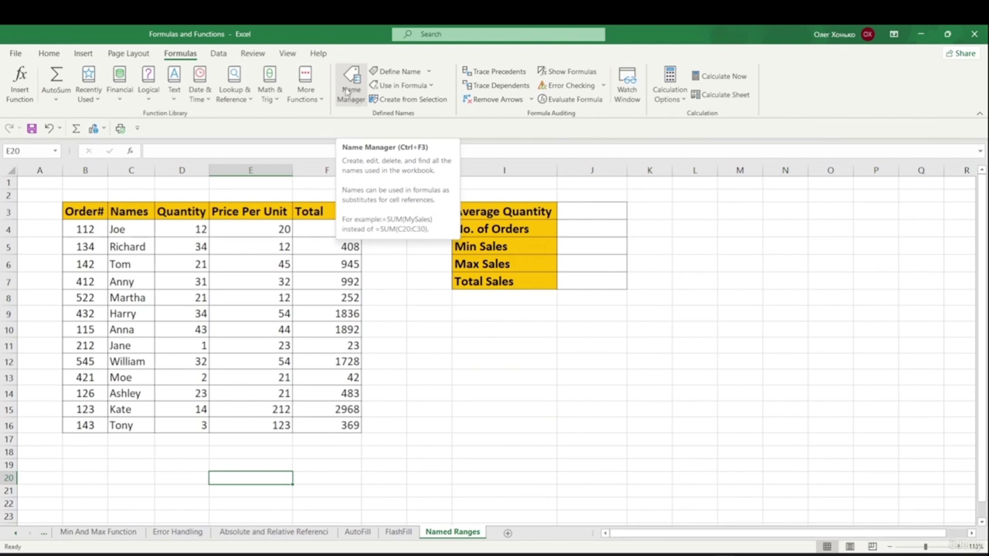
- Define the workbook-scoped name Quantity referring to D4:D16 in Name Manager
click(347, 91)
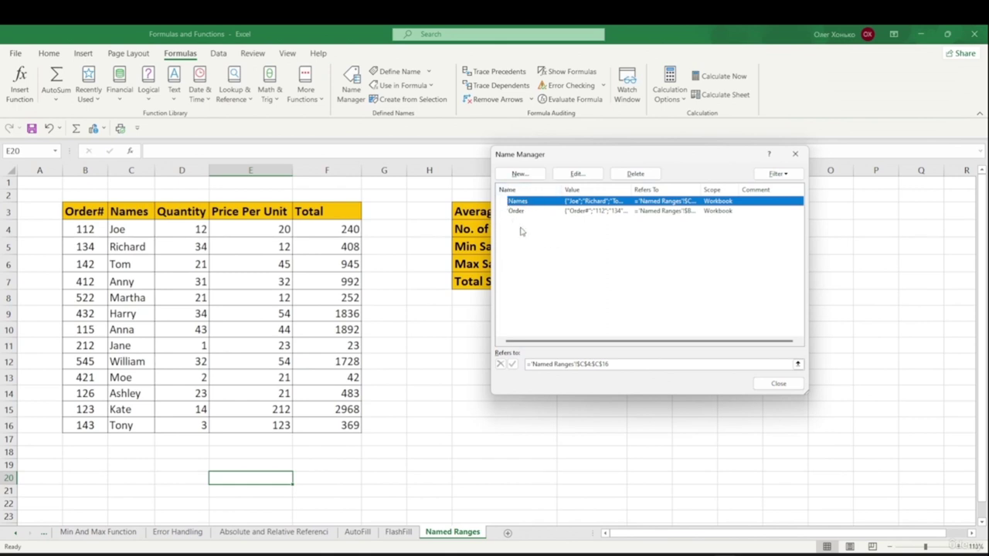
click(520, 175)
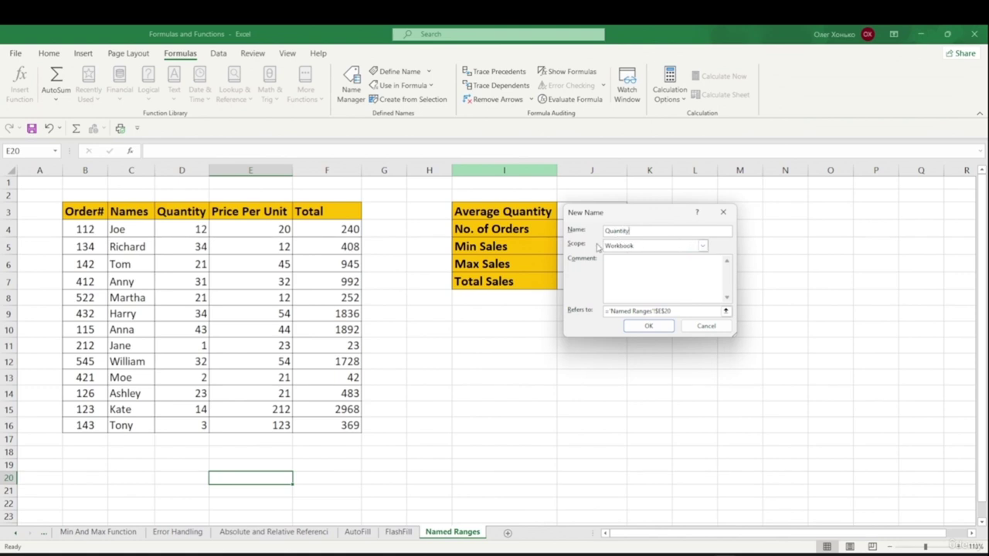
click(702, 244)
click(703, 245)
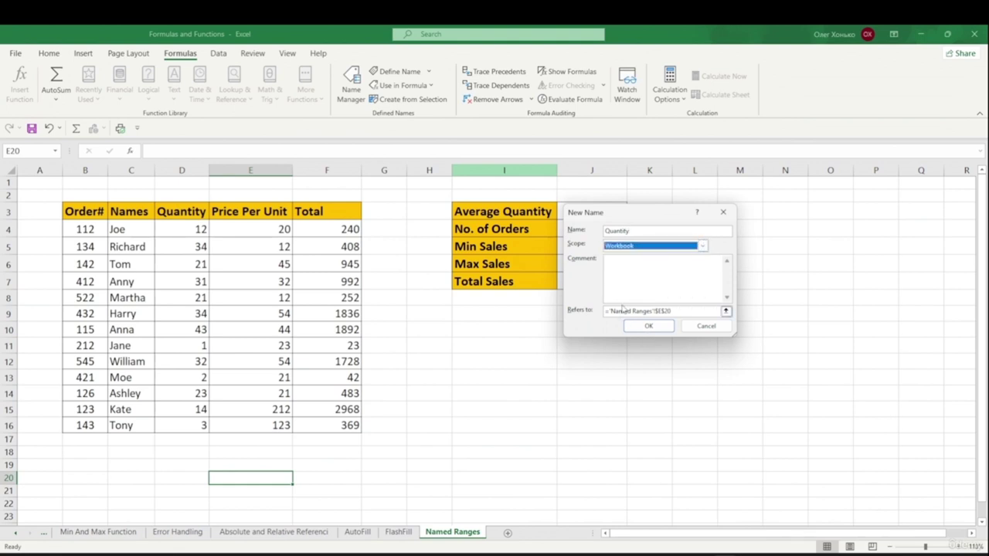
drag(693, 310, 601, 311)
key(BackSpace)
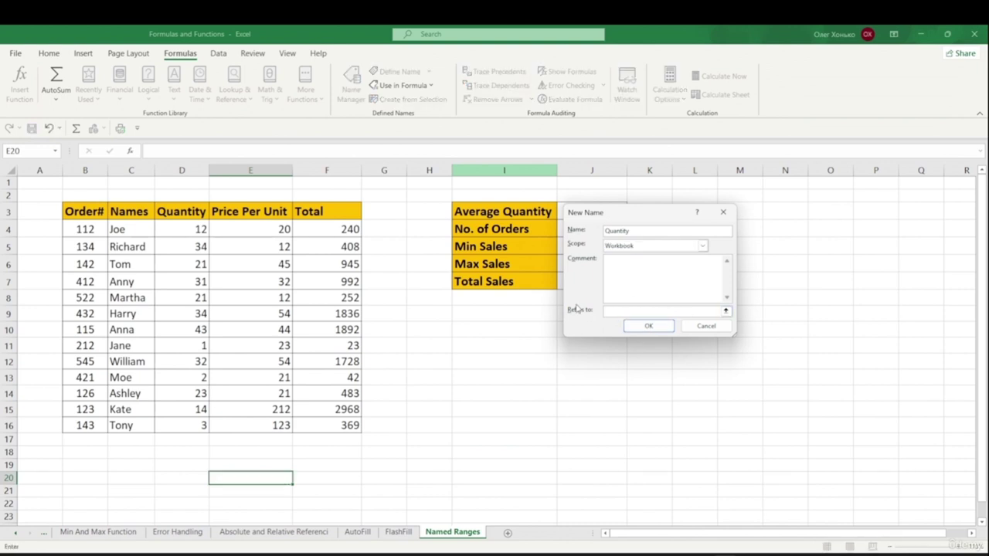
drag(185, 227, 184, 425)
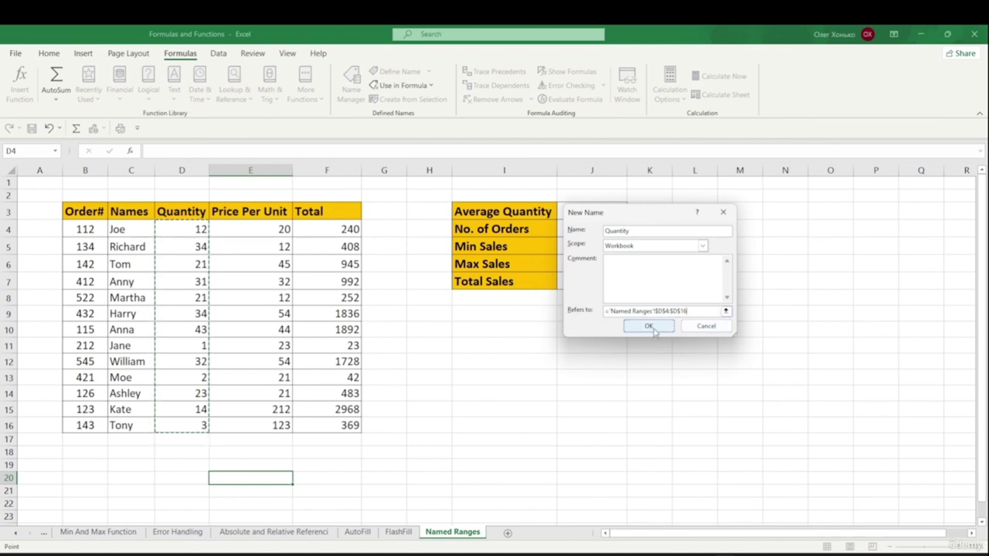
click(649, 326)
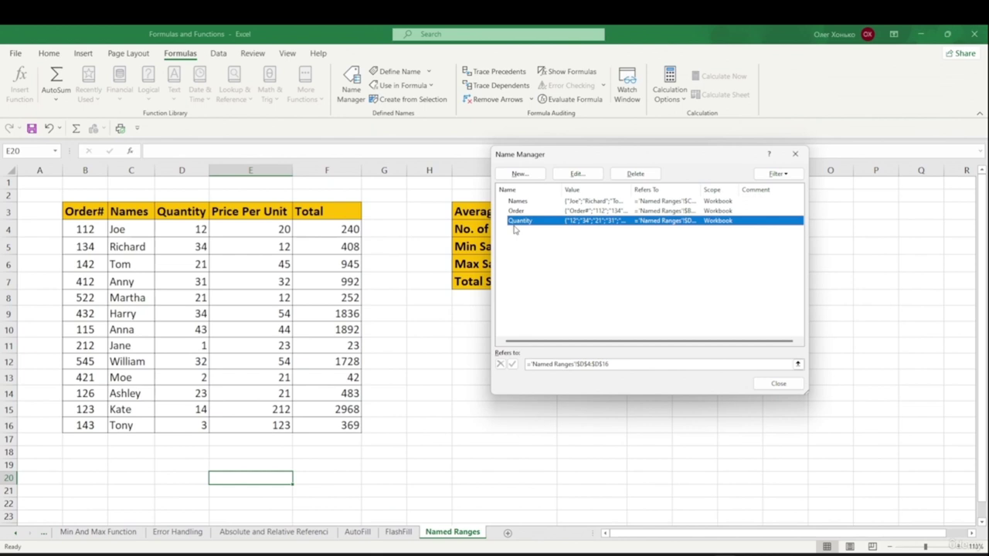
click(778, 385)
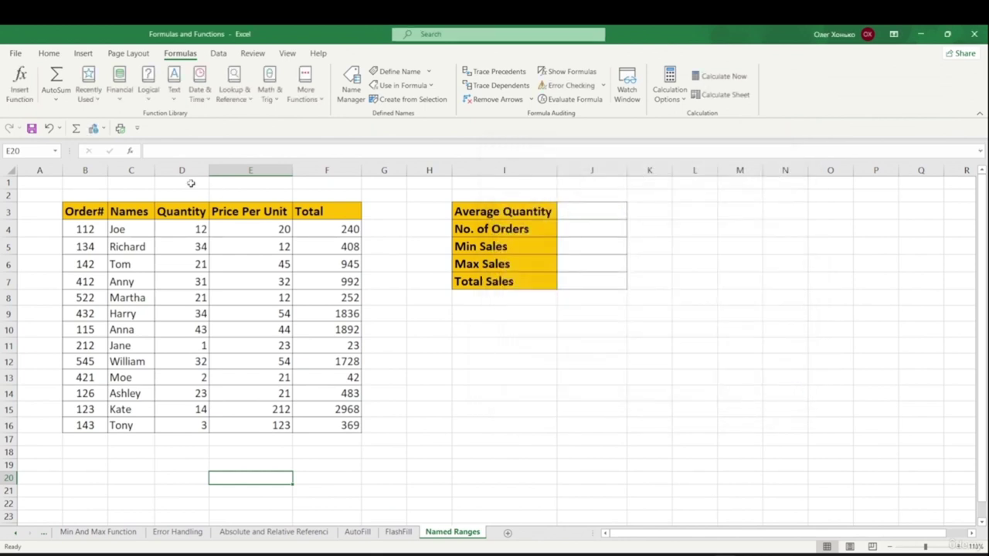
- Verify the Quantity range by selecting it from the Name Box
click(55, 151)
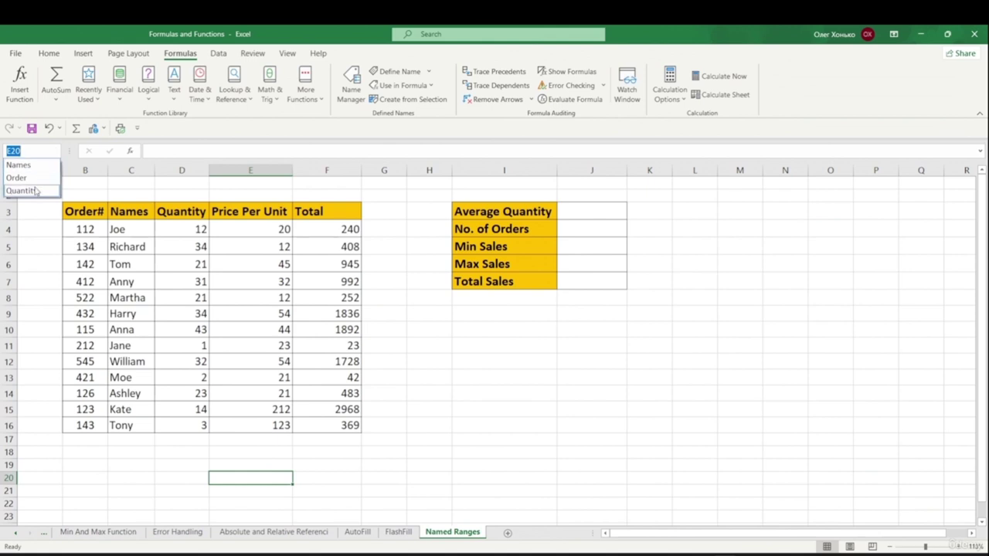
click(35, 191)
click(554, 422)
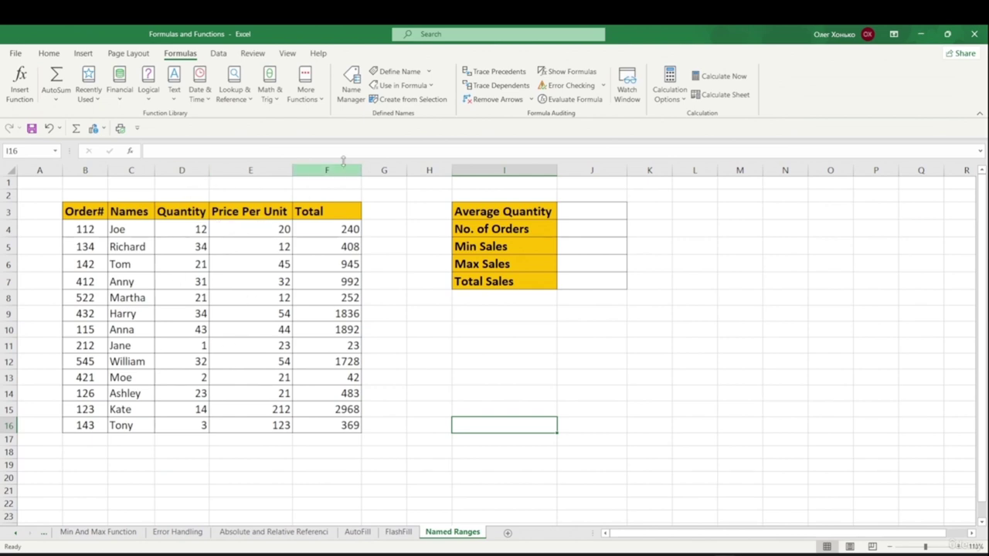
- Create the name Price_Per_Unit with Workbook scope, referring to E4:E16
click(407, 75)
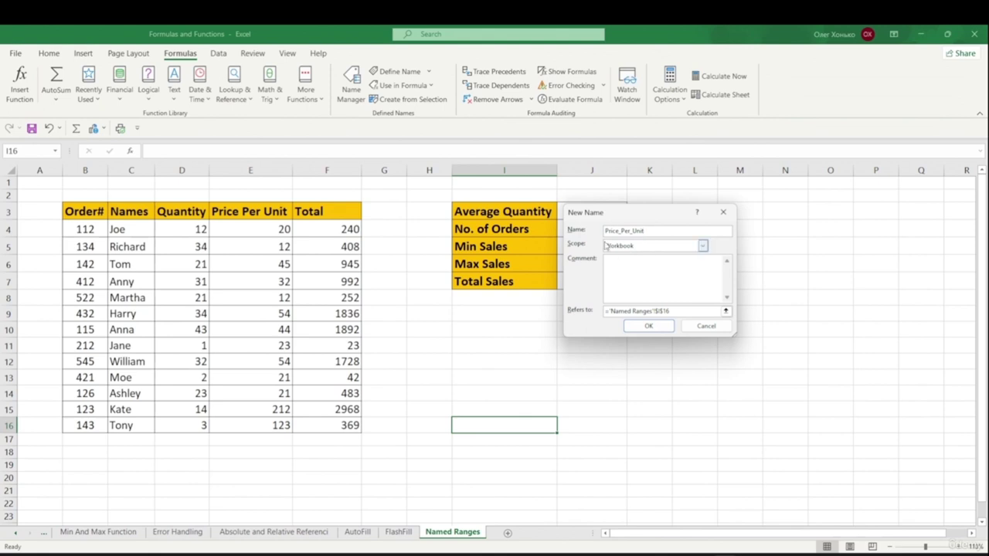
click(703, 245)
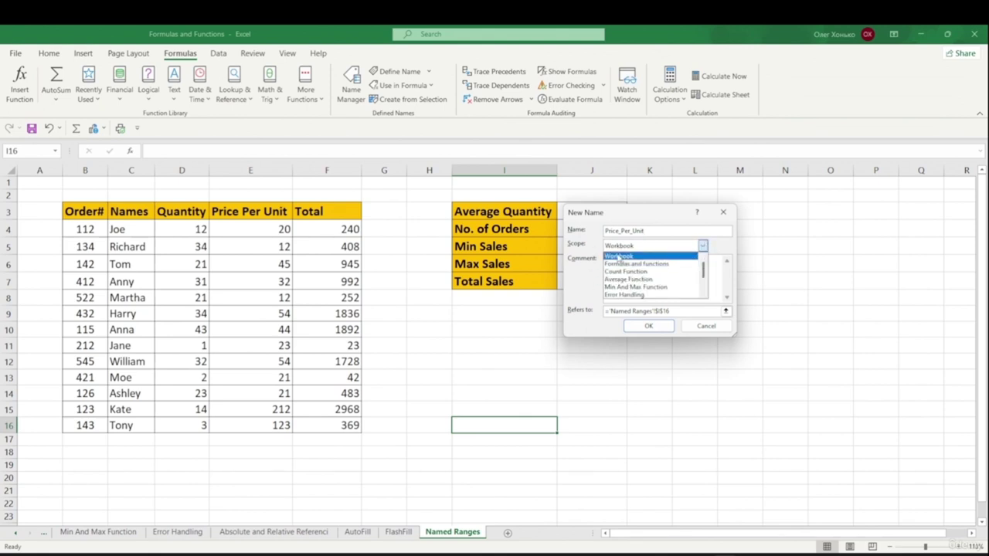
click(581, 280)
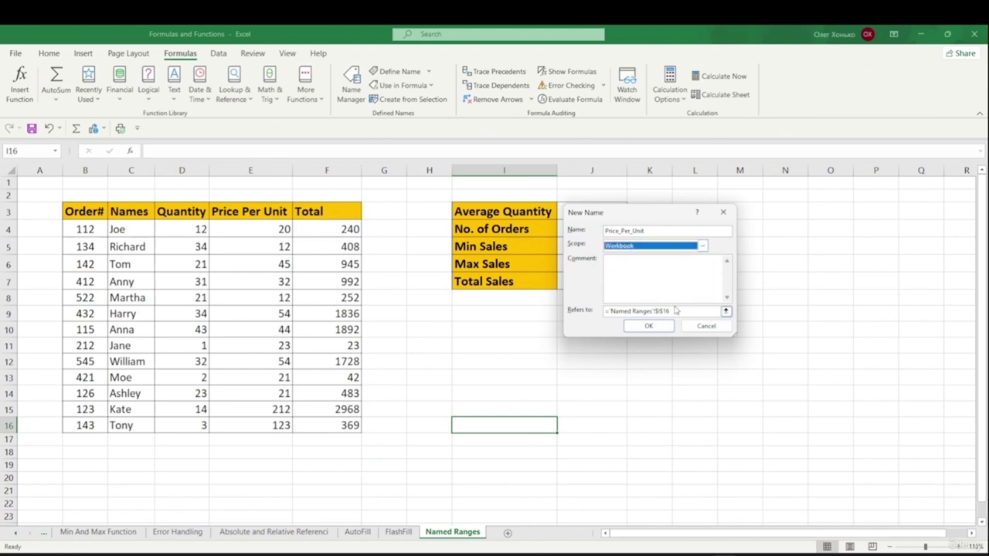
drag(678, 311, 575, 312)
key(BackSpace)
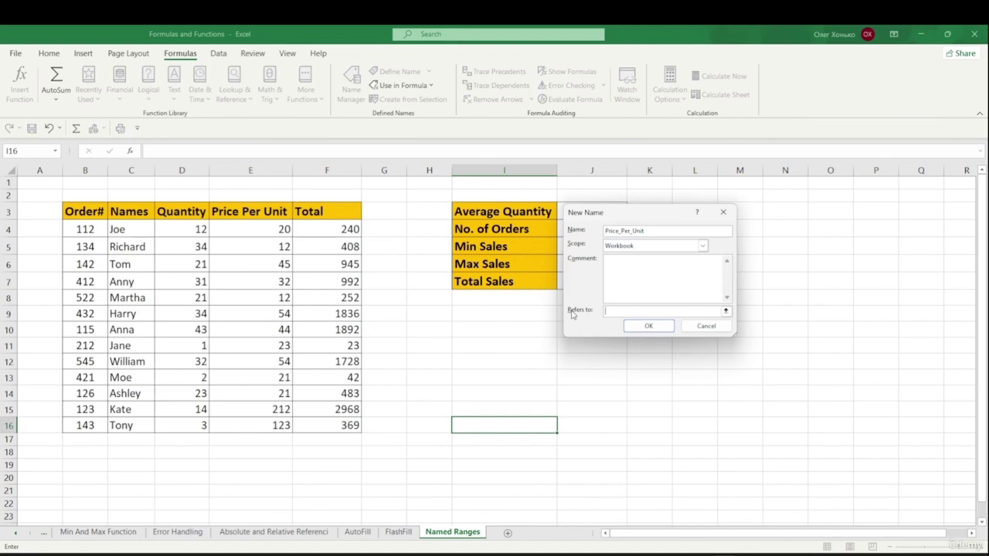
drag(264, 232, 272, 426)
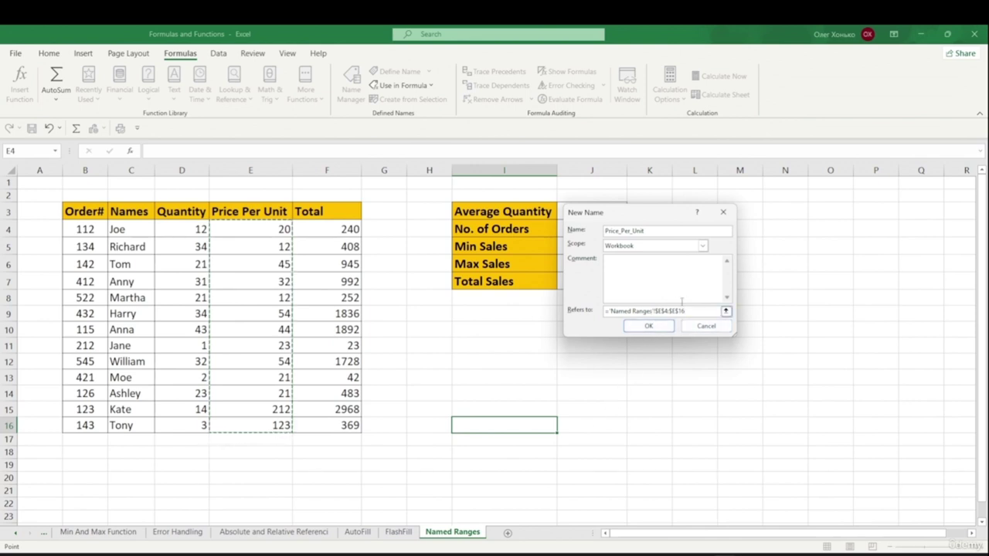
click(649, 326)
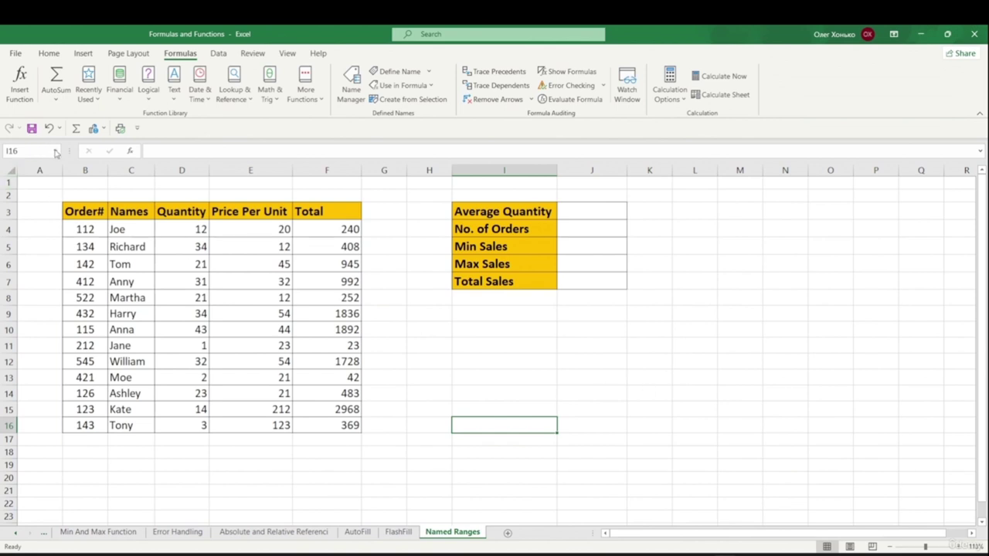
- Check Price_Per_Unit from the Name Box list, then deselect with an empty cell
click(55, 152)
click(45, 191)
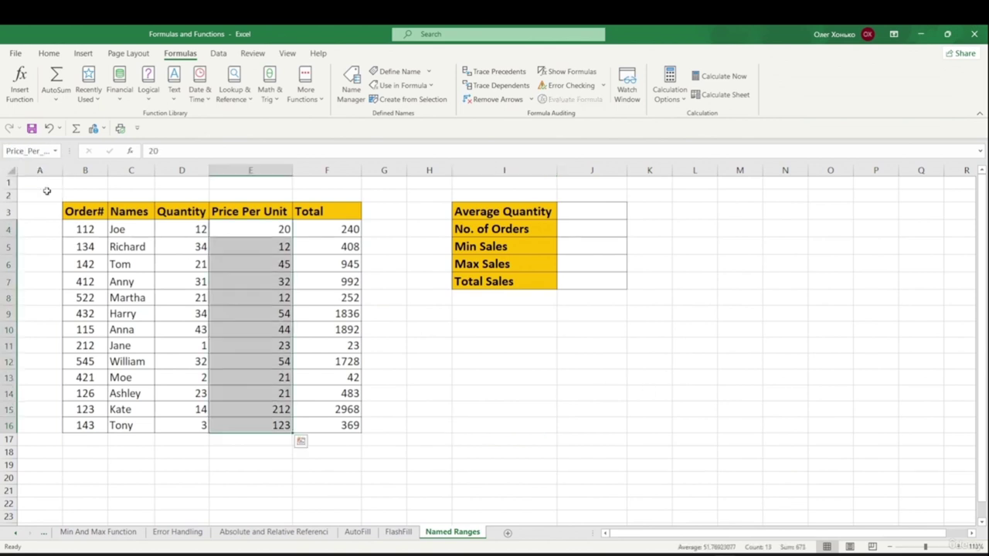
click(410, 326)
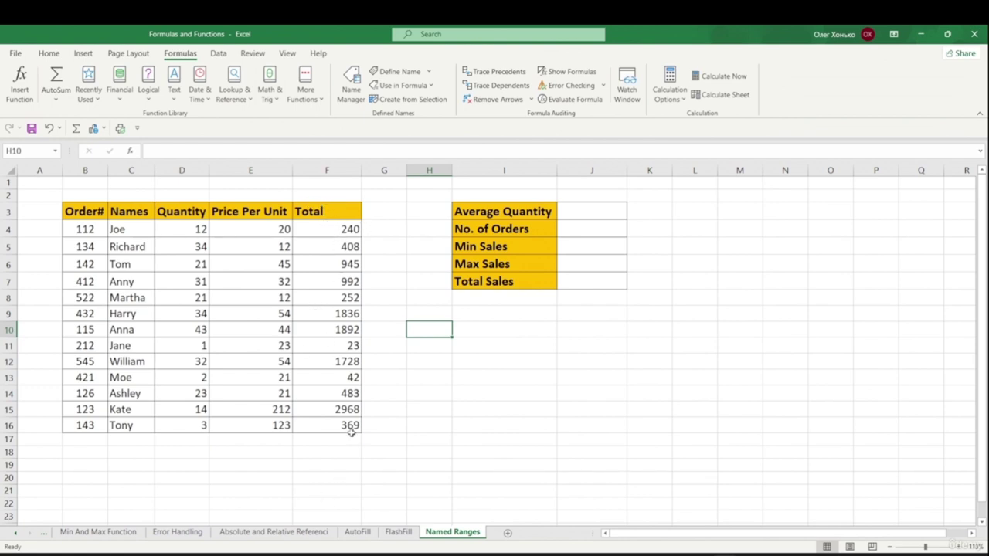
- Select the Total column F3:F16 and add it in Name Manager as the name Total
click(327, 211)
key(ctrl+shift+Down)
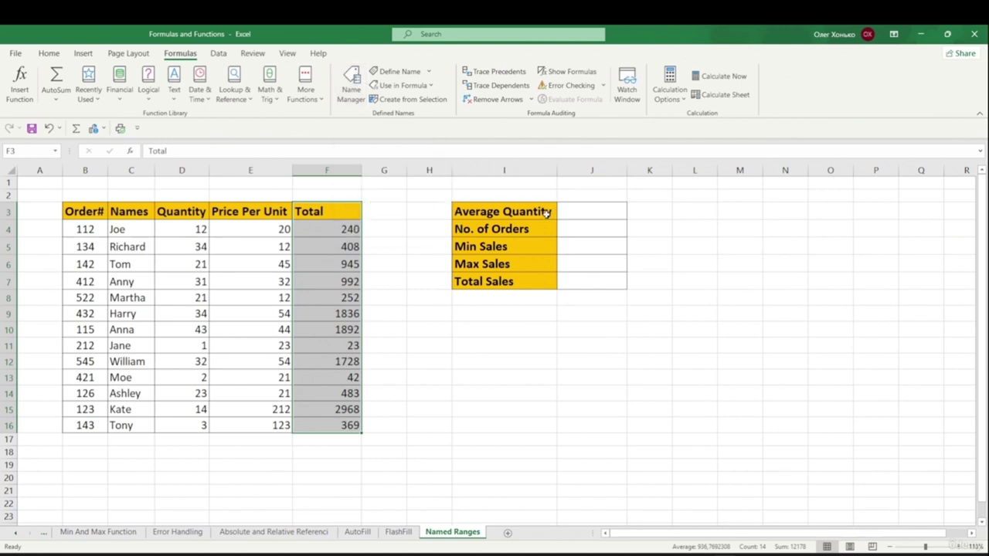
key(ctrl+F3)
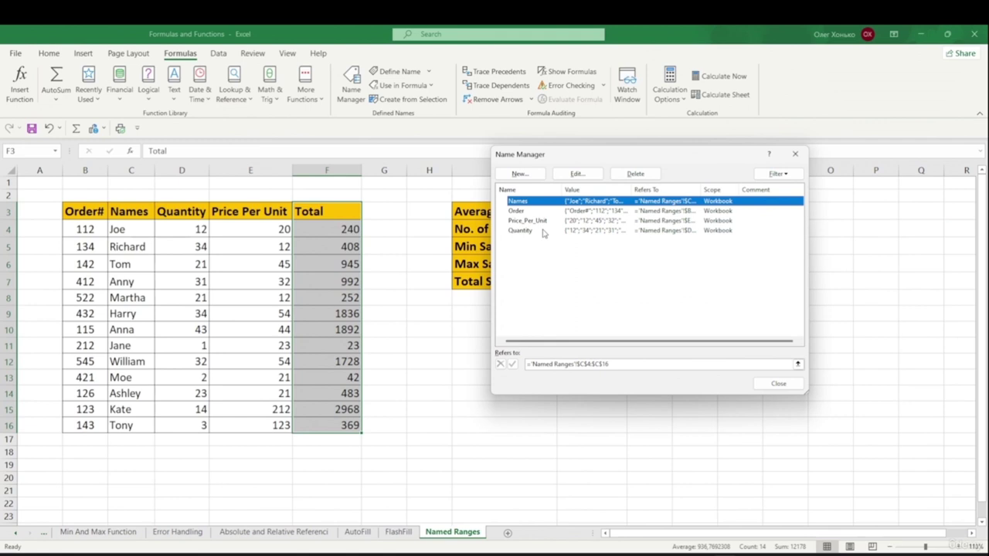
click(520, 174)
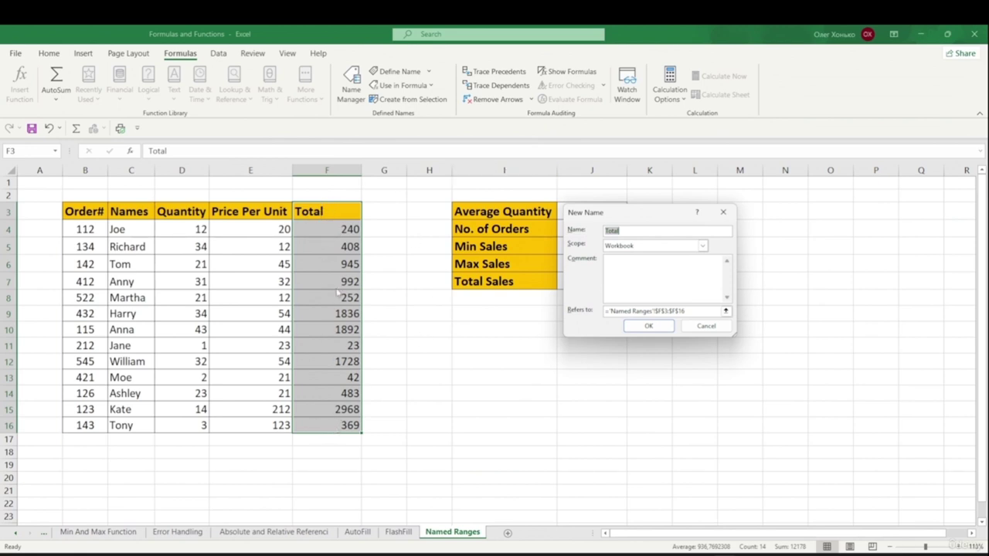
click(623, 230)
click(649, 326)
click(779, 384)
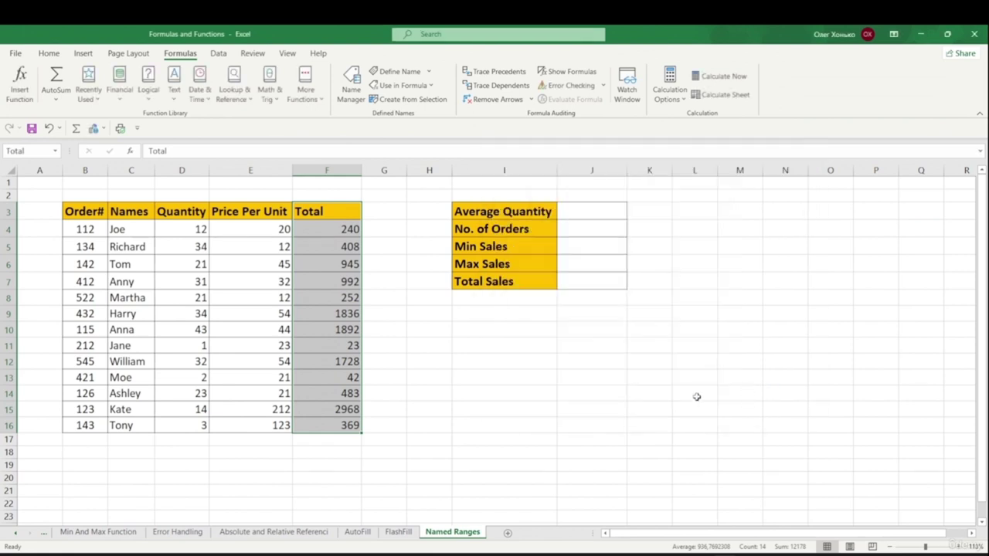
- Deselect the column and bring up the Name Box list of named ranges
click(694, 393)
click(51, 151)
click(56, 151)
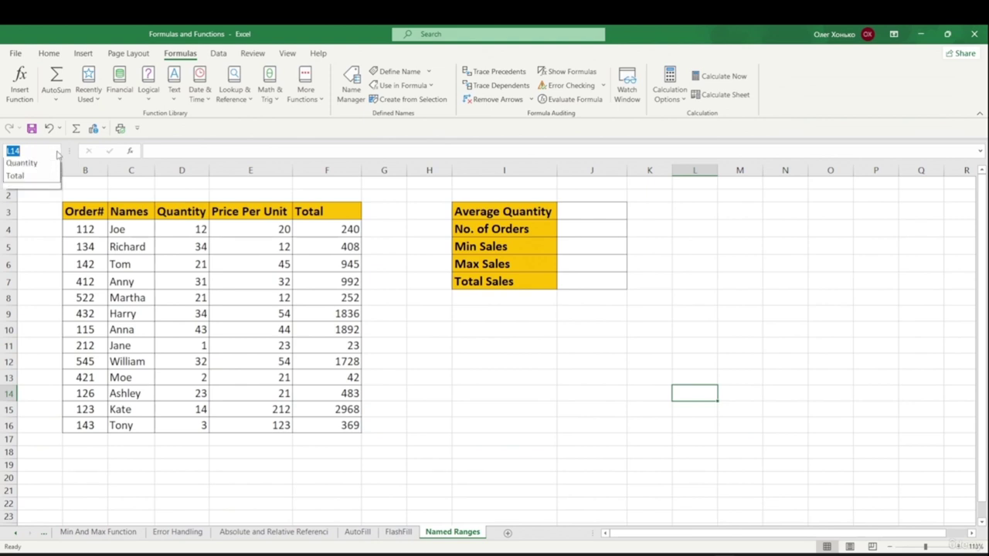
- Check the Total range, then jump from Sheet2 to the Order range via the Name Box
click(34, 217)
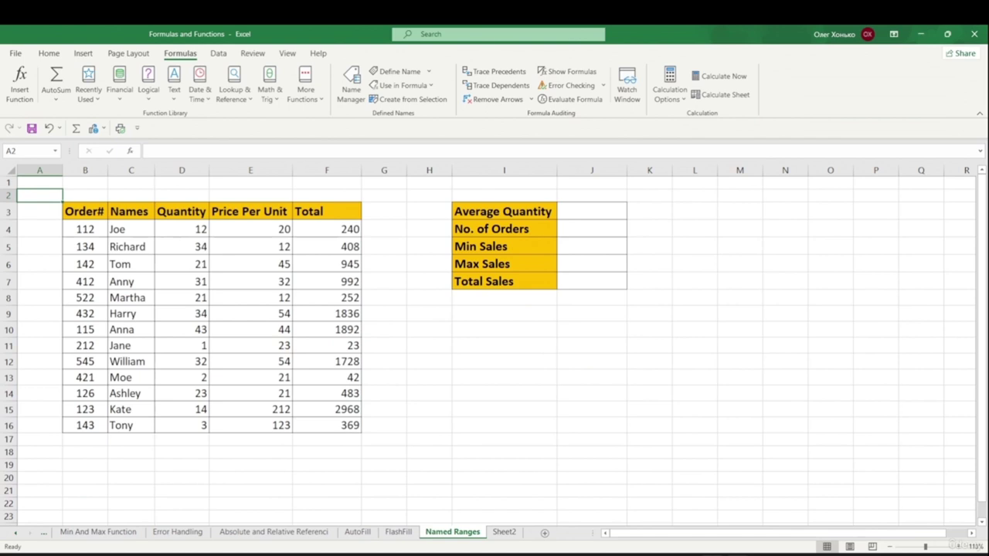
click(506, 534)
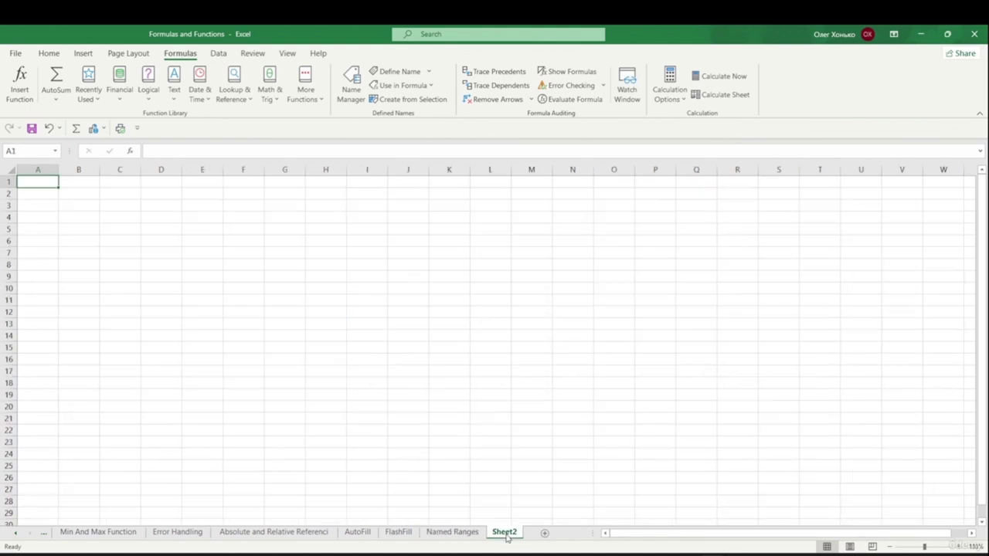
click(236, 302)
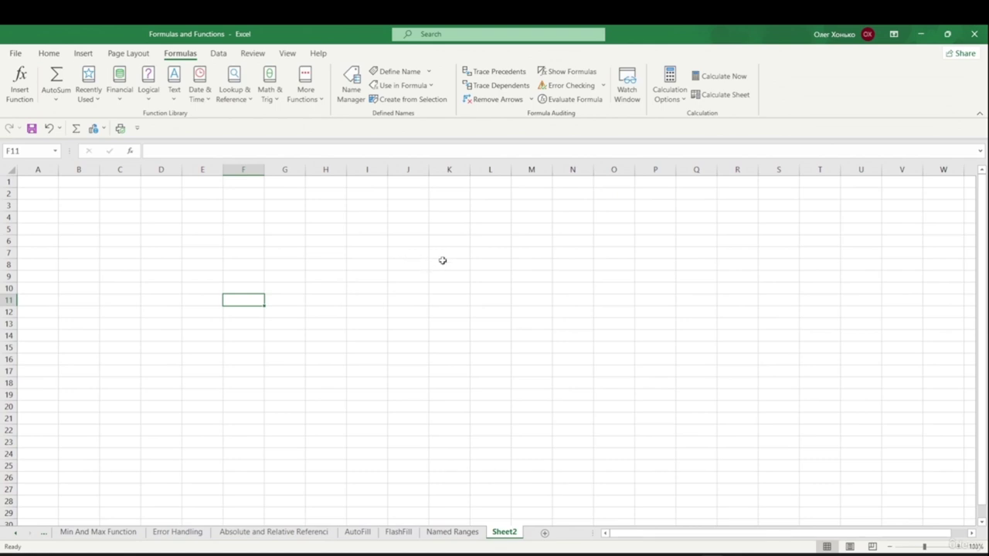
click(54, 152)
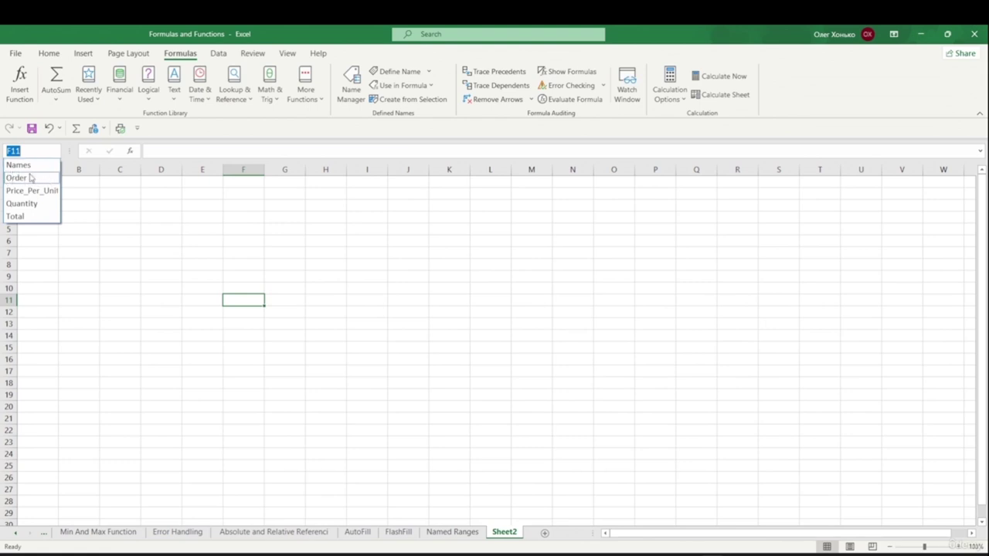
click(29, 179)
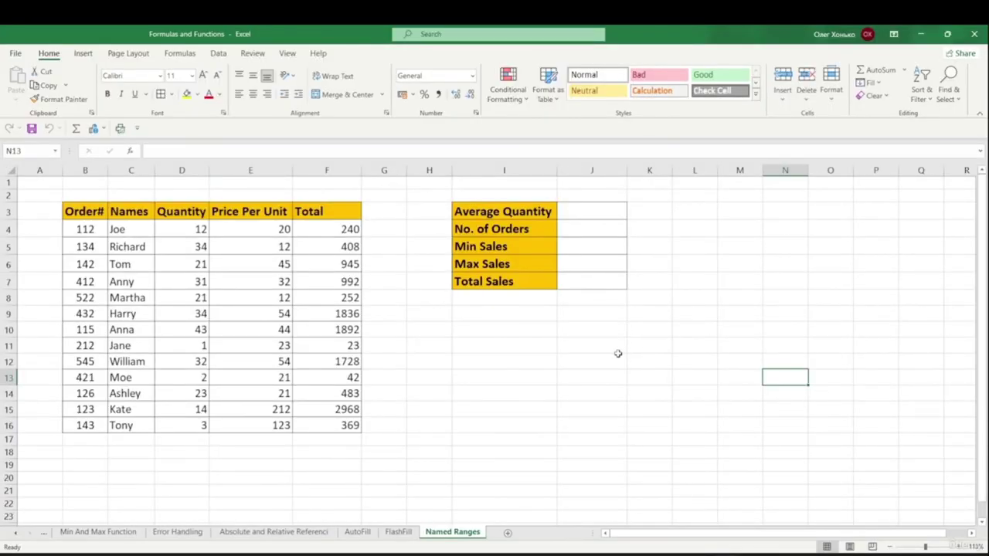
- Open the Name Manager from the Formulas ribbon
click(177, 54)
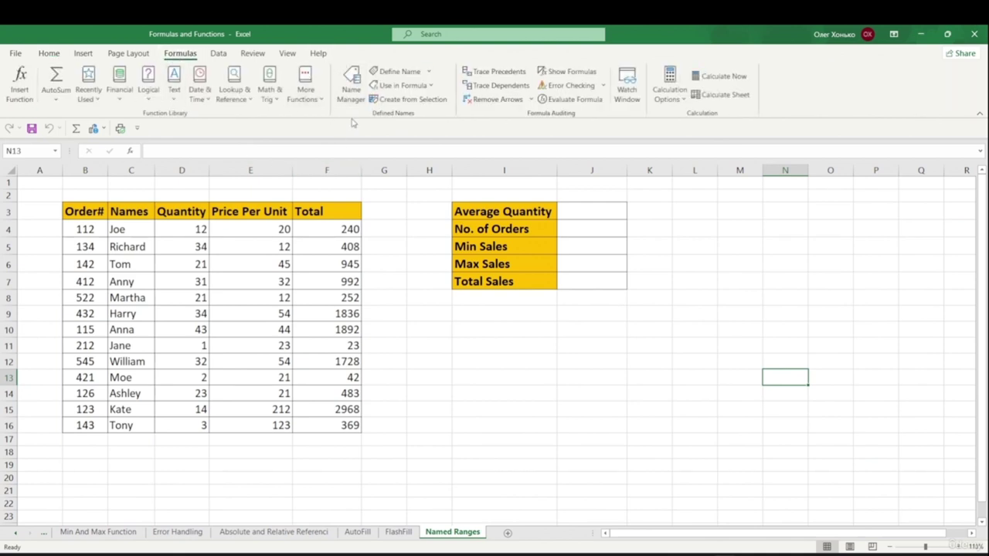
click(354, 87)
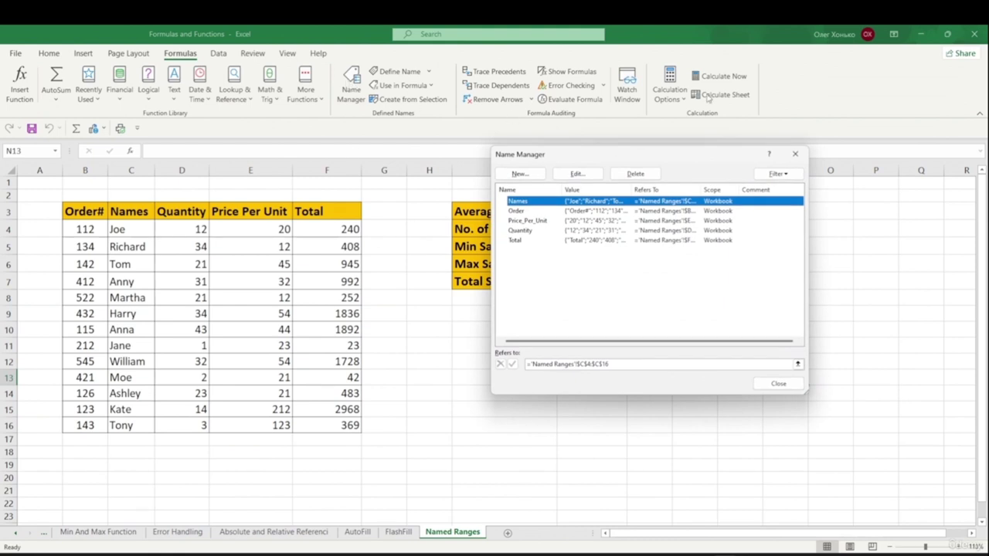
click(795, 153)
click(354, 80)
- Inspect a new name's Scope and Refers to fields, then cancel back to Name Manager
click(520, 173)
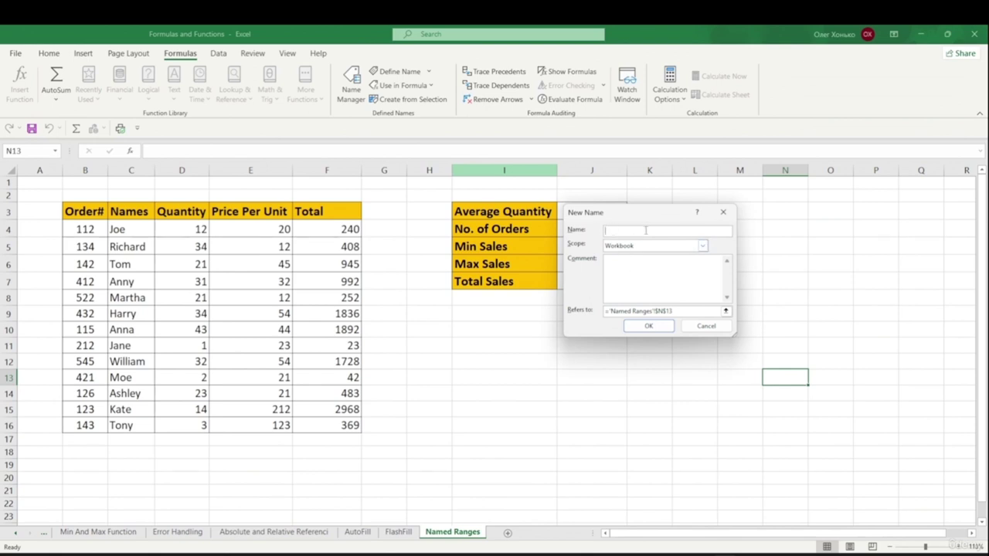
key(Tab)
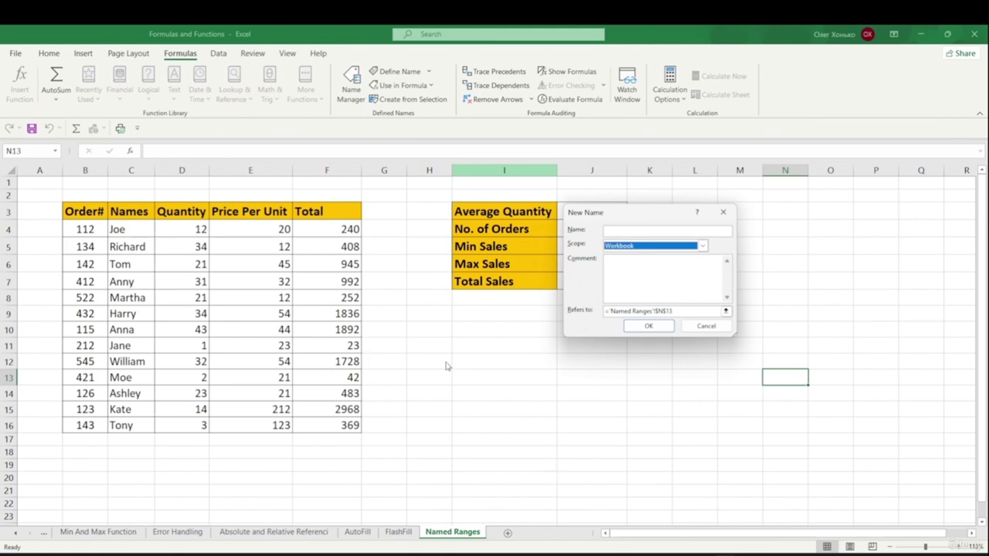
click(675, 311)
click(706, 328)
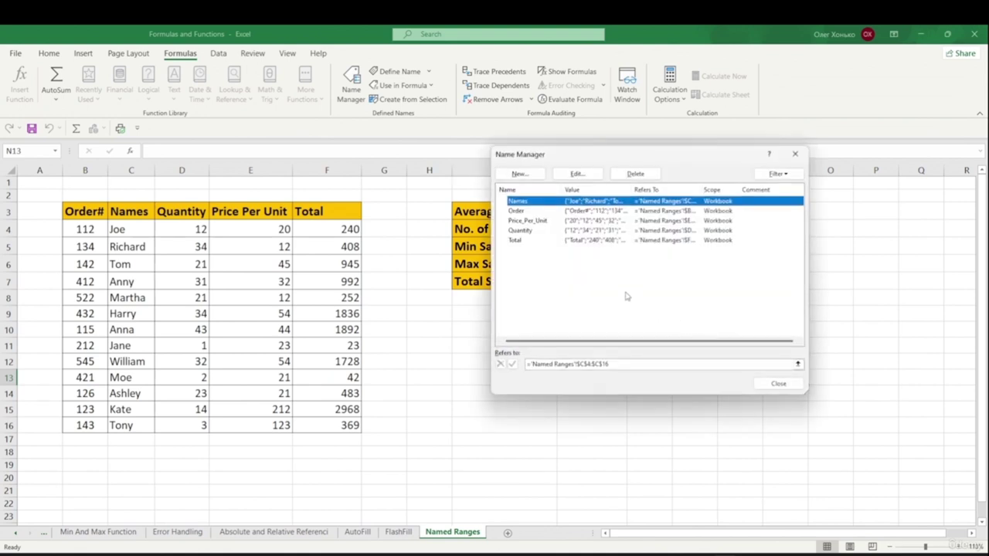
click(517, 221)
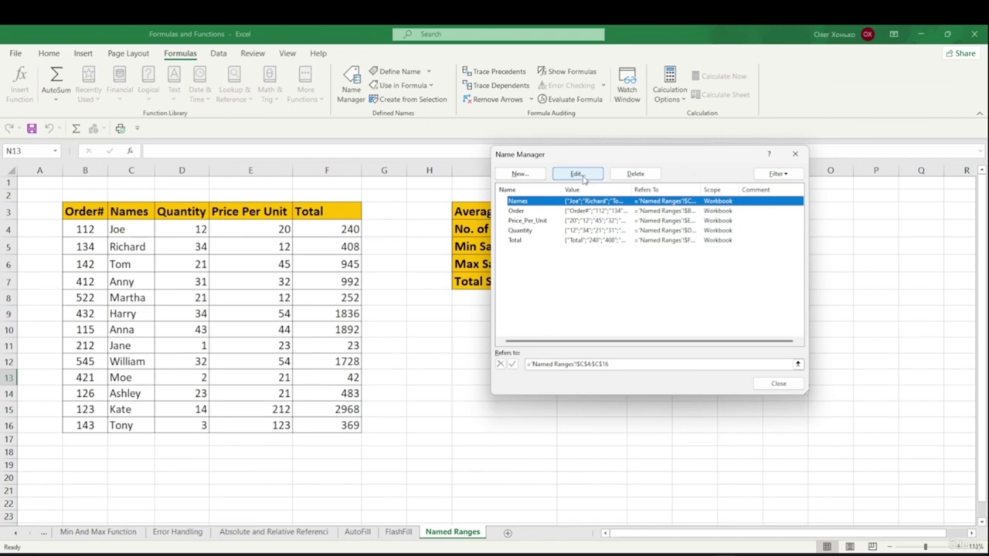
click(578, 175)
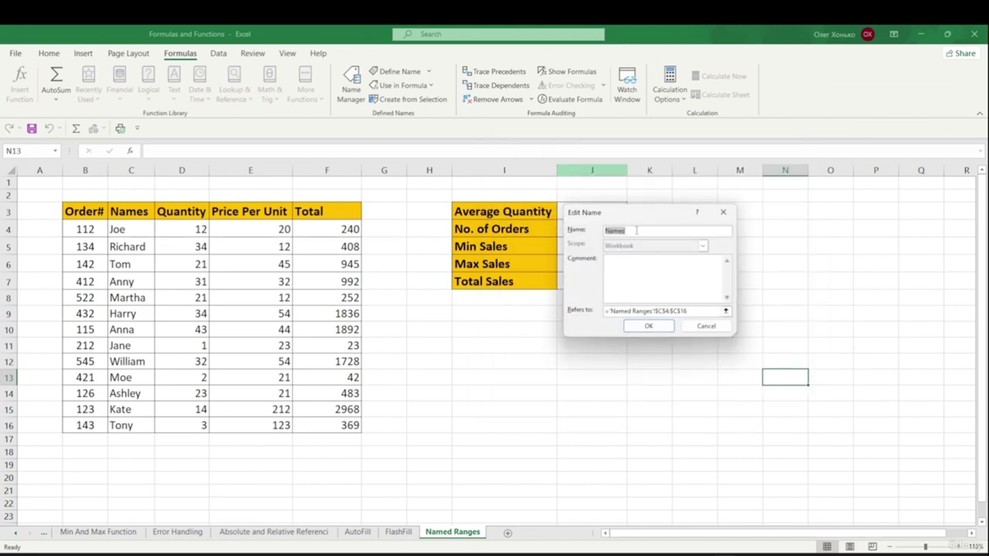
click(624, 299)
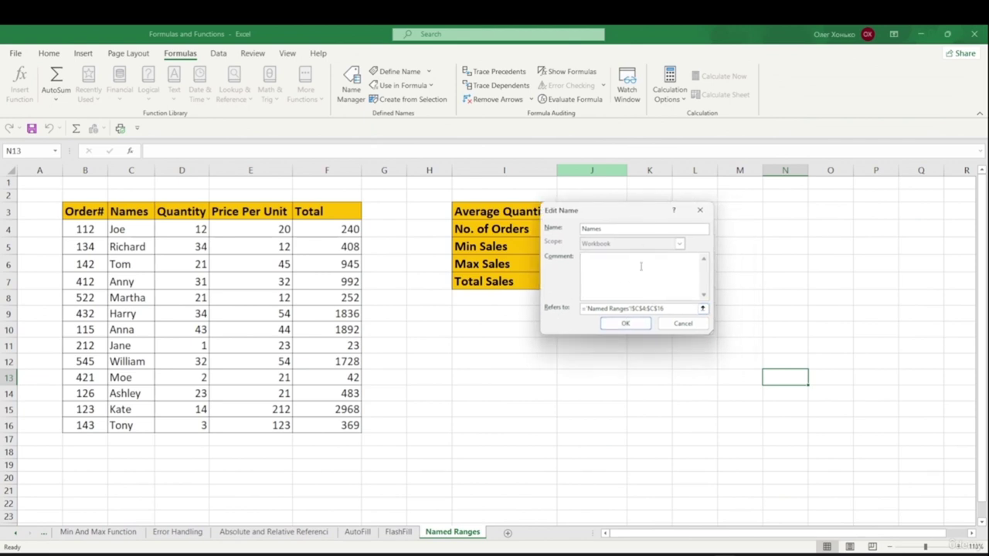
click(683, 323)
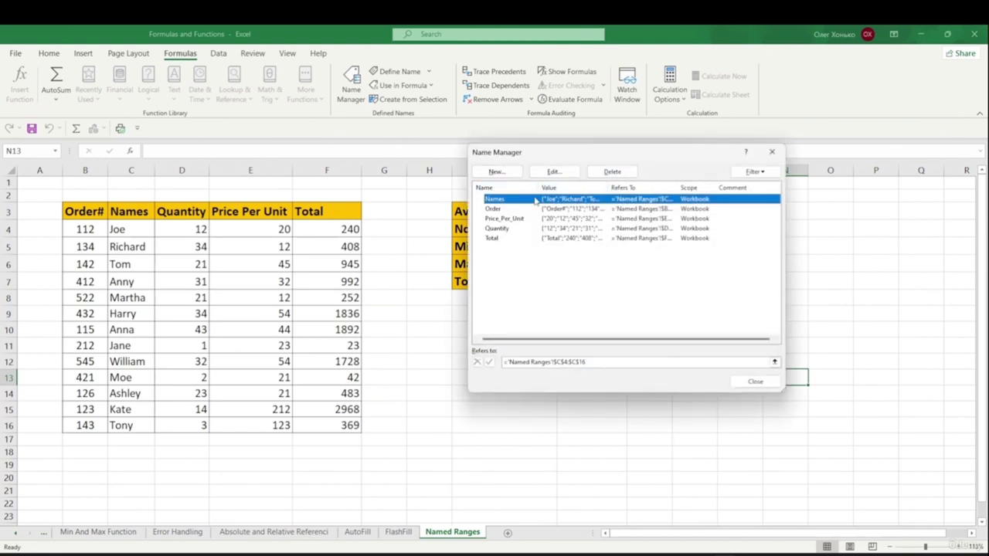
click(502, 208)
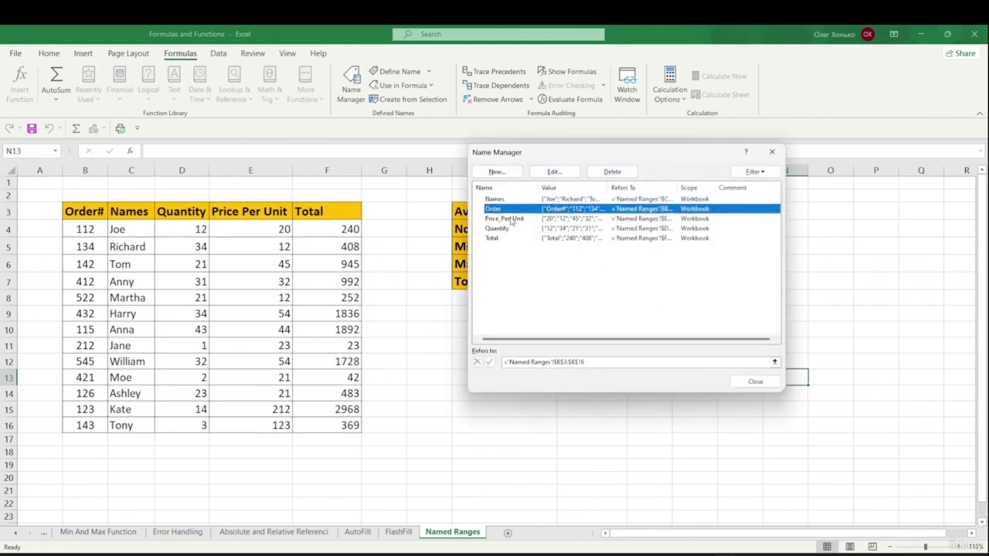
click(499, 229)
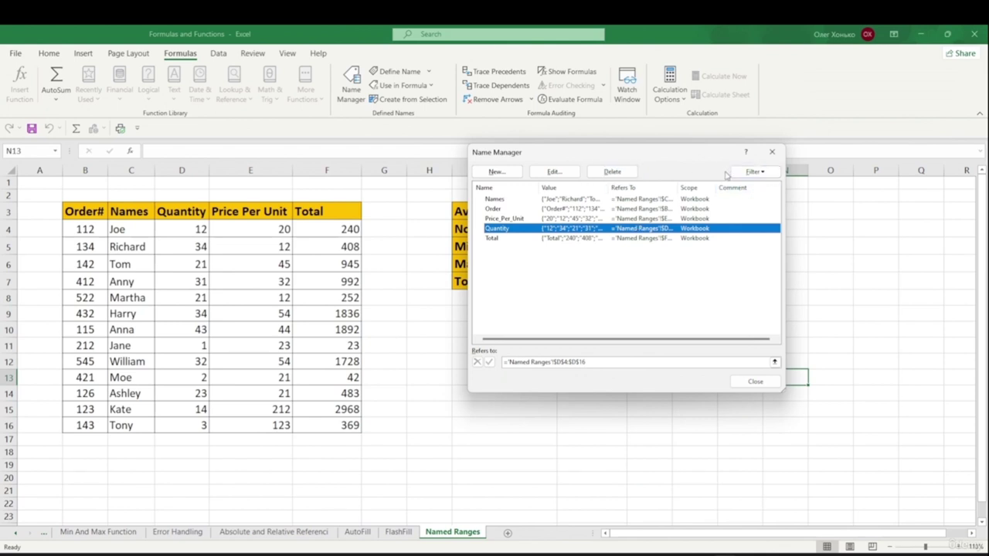
- Look through the Name Manager Filter options, then close the Name Manager
click(754, 172)
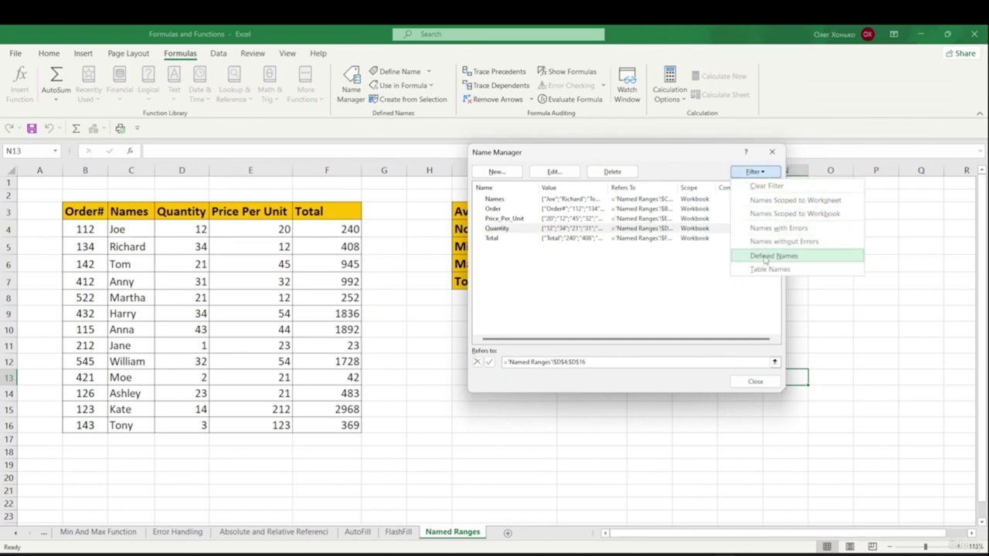
click(642, 224)
click(641, 209)
click(769, 173)
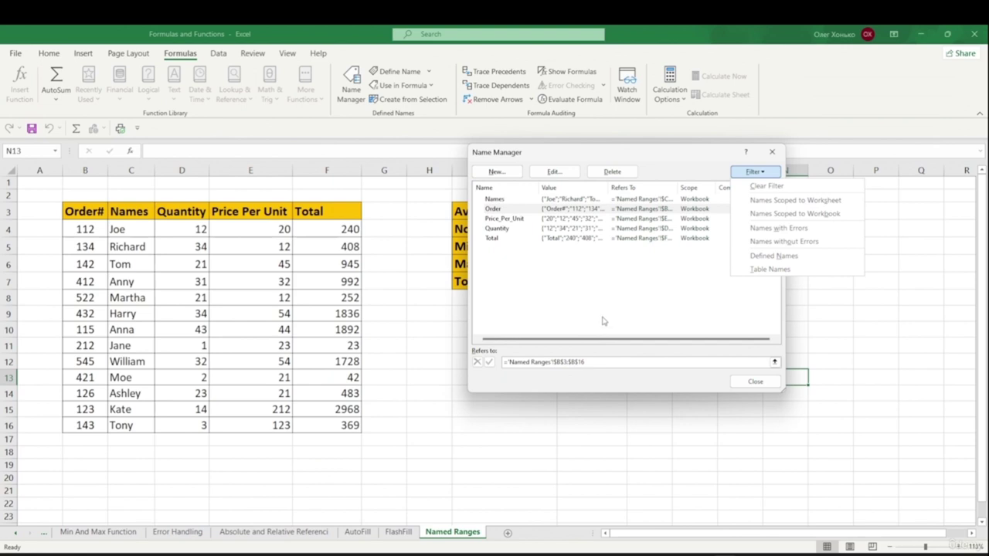
click(693, 296)
click(755, 381)
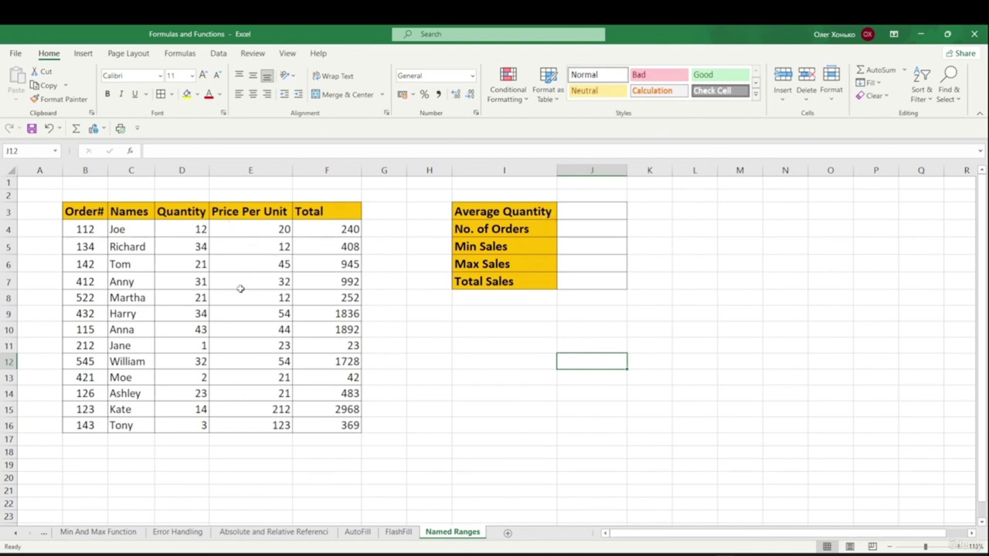
- Enter =AVERAGE(Quantity) in J3 using autocomplete, giving 20.84615385
click(575, 213)
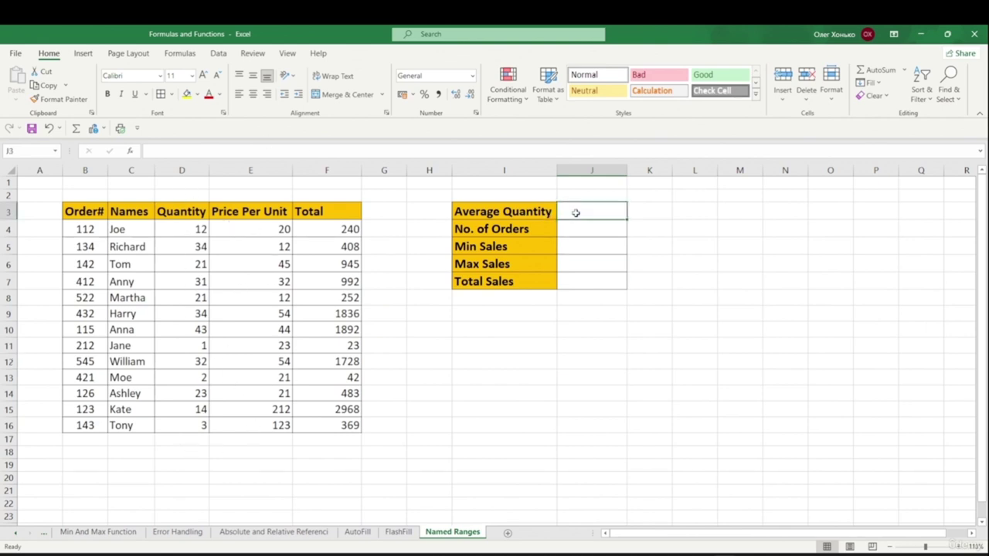
double_click(569, 210)
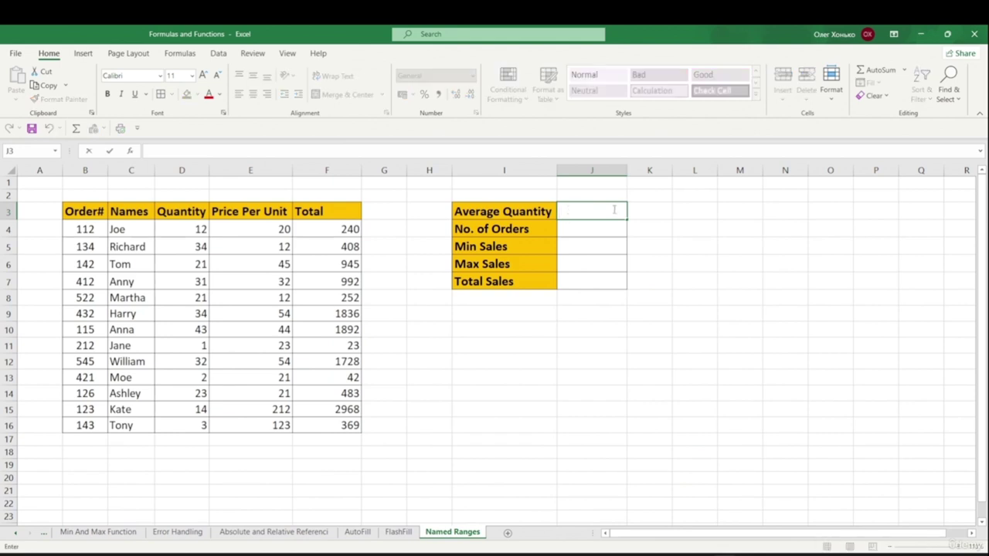
text(=)
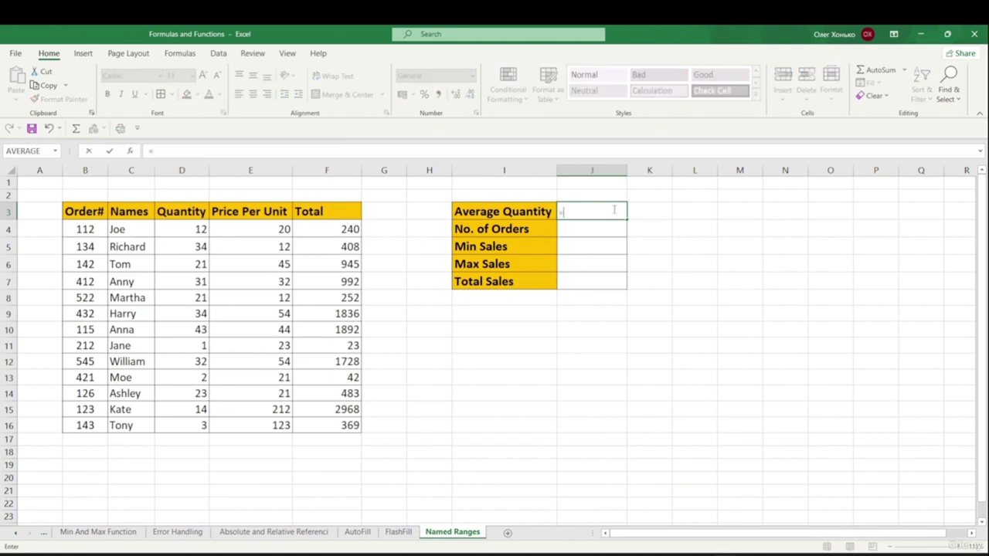
text(aver)
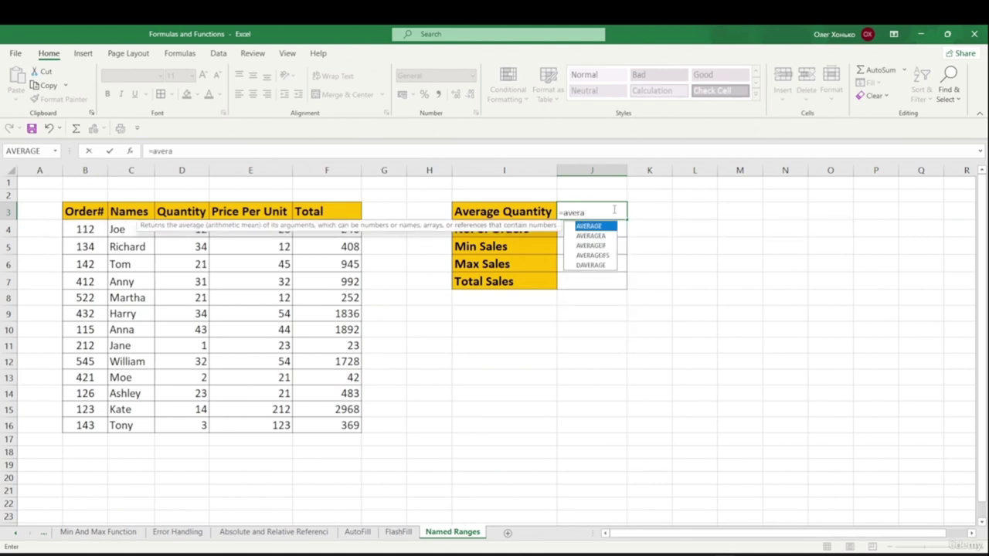
text(a)
key(Tab)
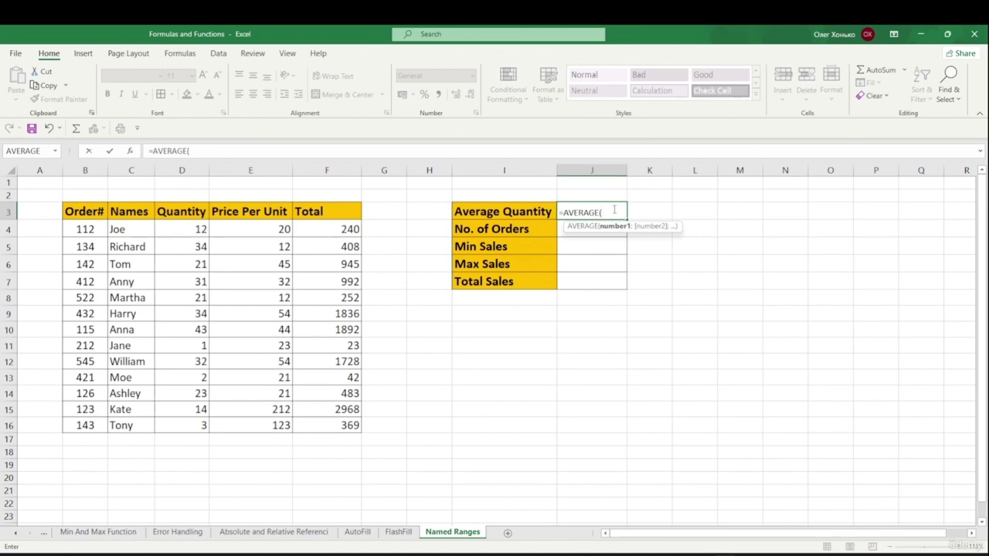
text(qu)
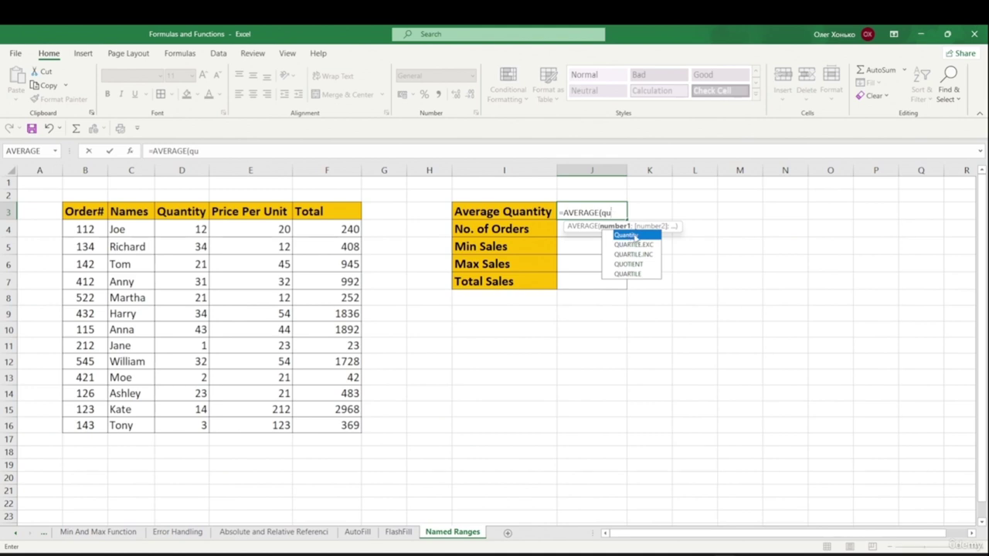
double_click(635, 236)
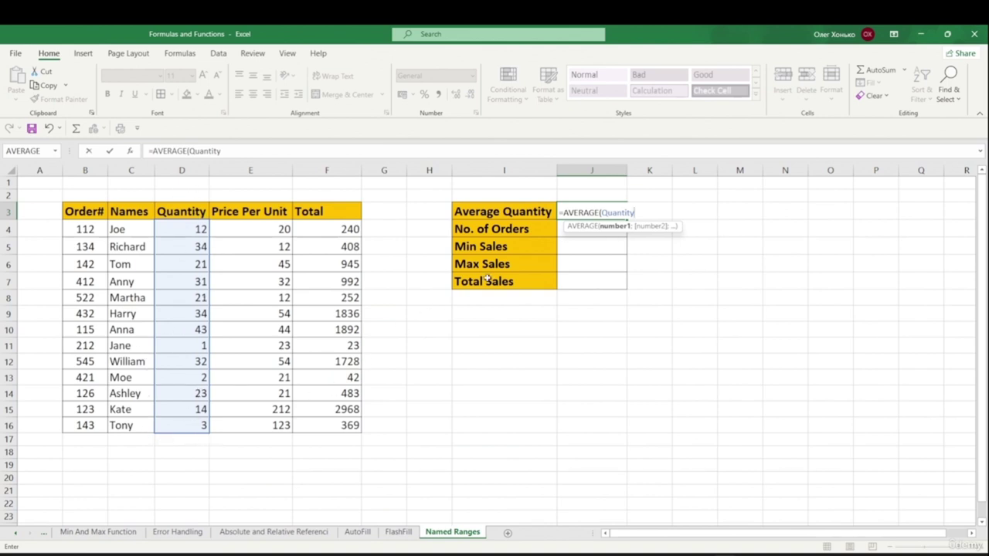
text())
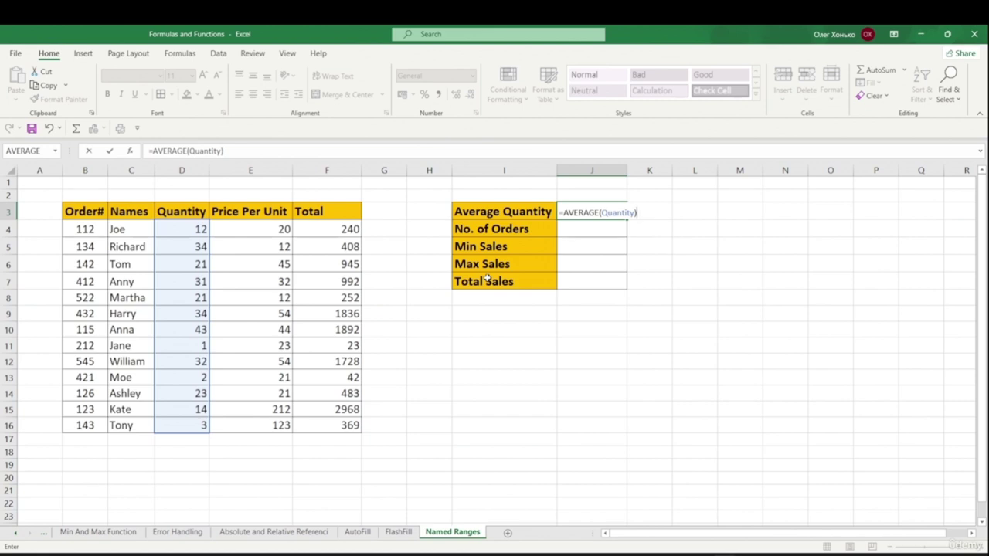
key(Return)
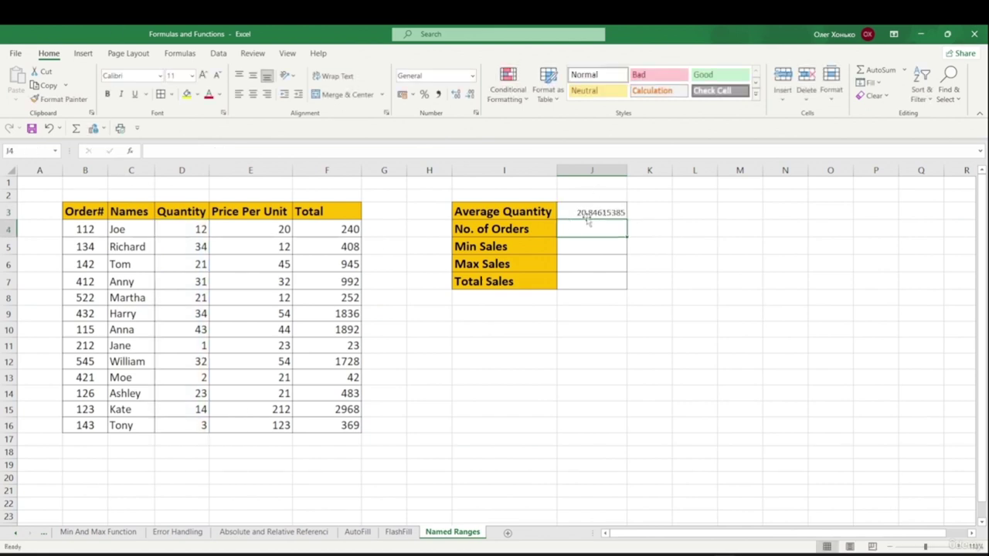
click(583, 214)
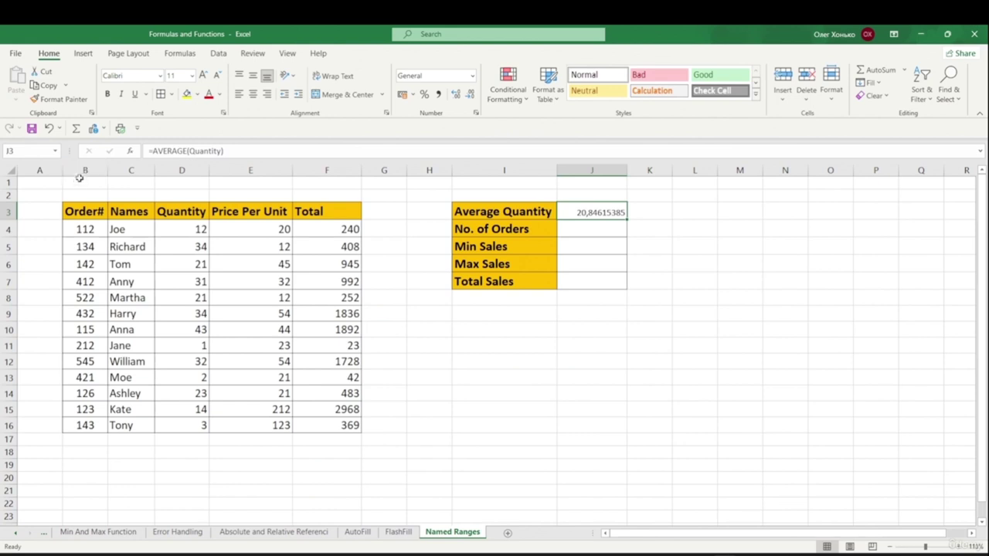
- Enter =COUNT(Order) in J4 via autocomplete so No. of Orders shows 13
click(571, 229)
double_click(568, 228)
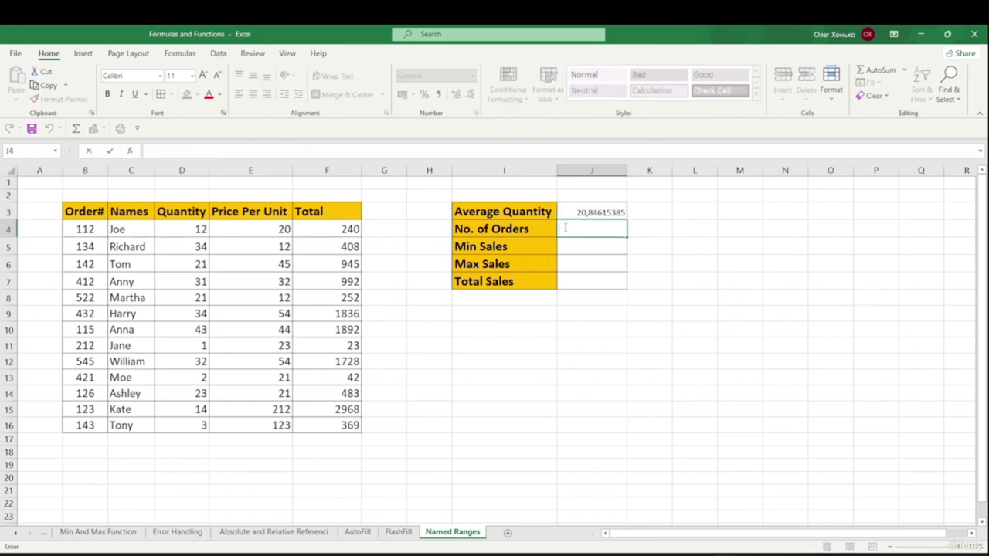
text(=)
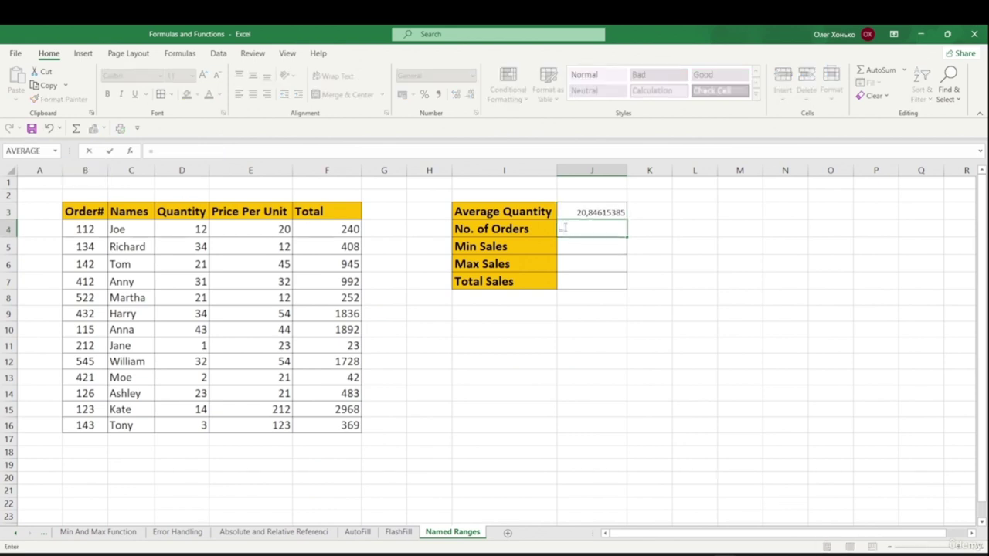
text(Co)
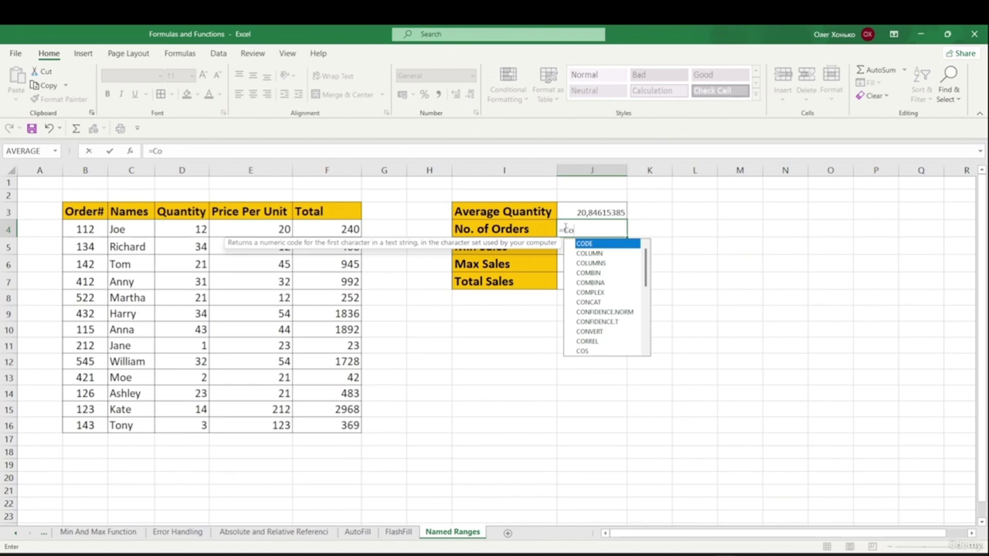
text(u)
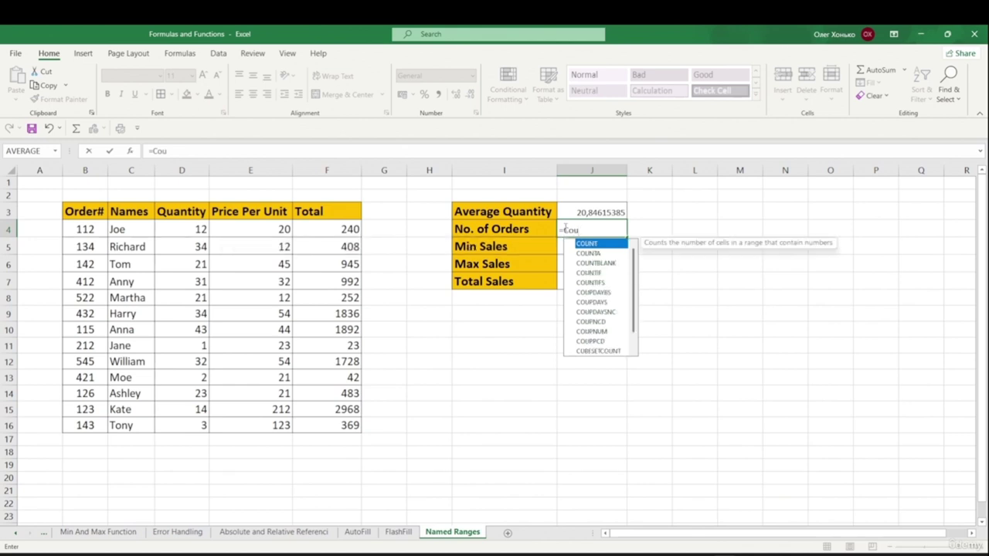
key(Tab)
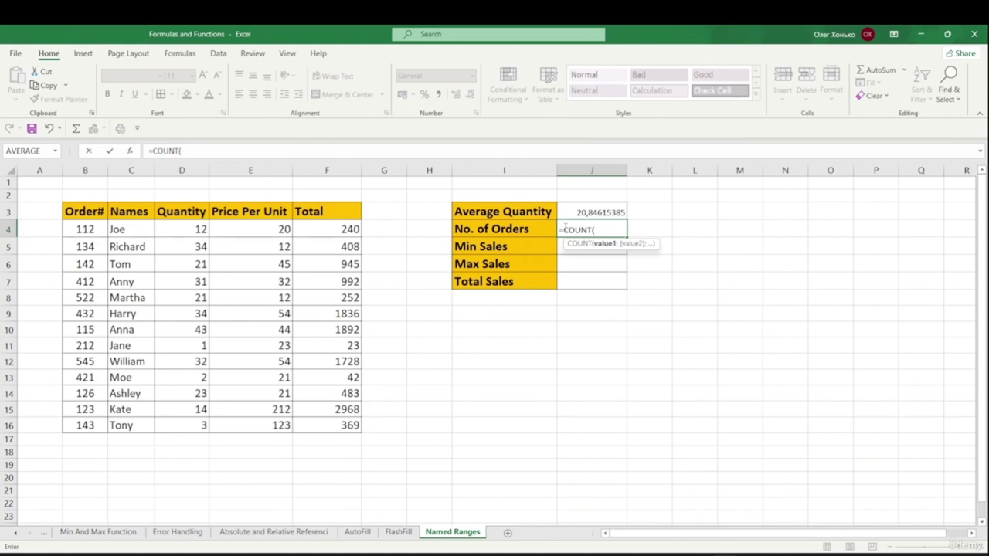
text(o)
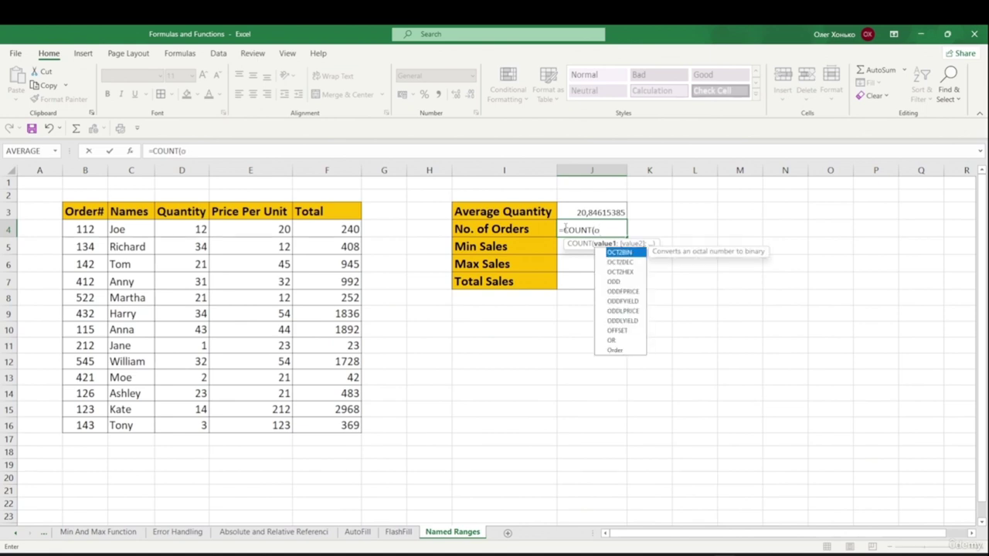
key(Down)
key(Down)
key(Down)
key(Down)
key(Down)
key(Down)
key(Down)
key(Down)
key(Down)
key(Down)
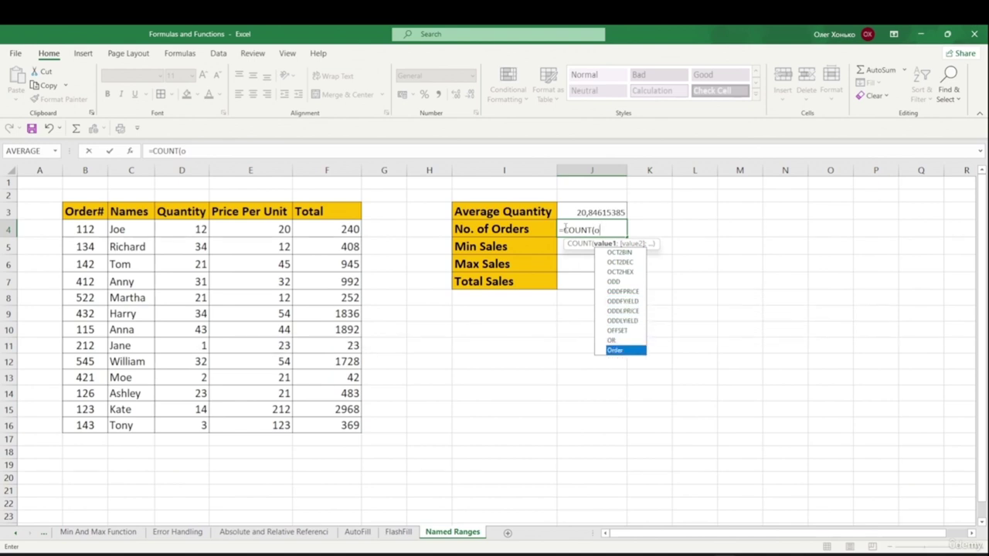
key(Tab)
text())
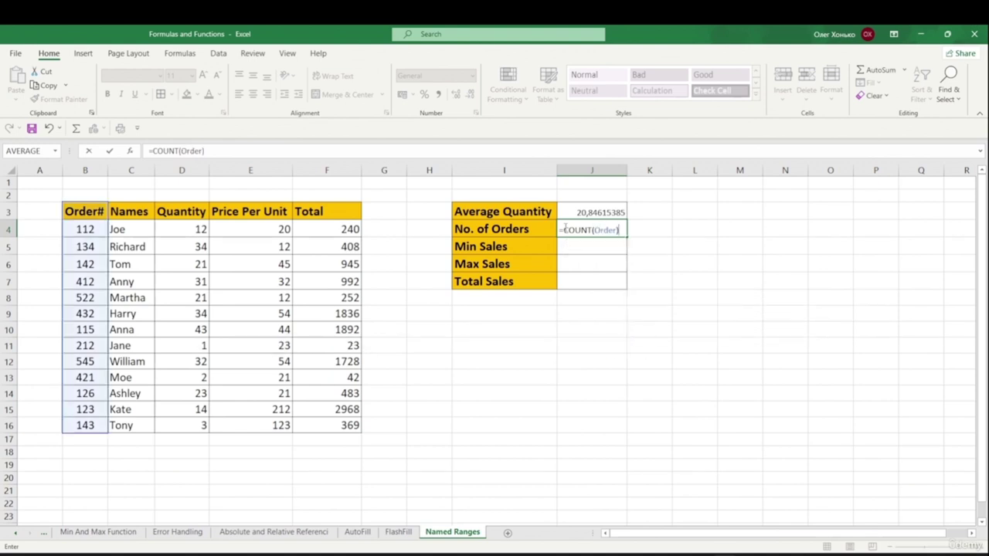
key(Return)
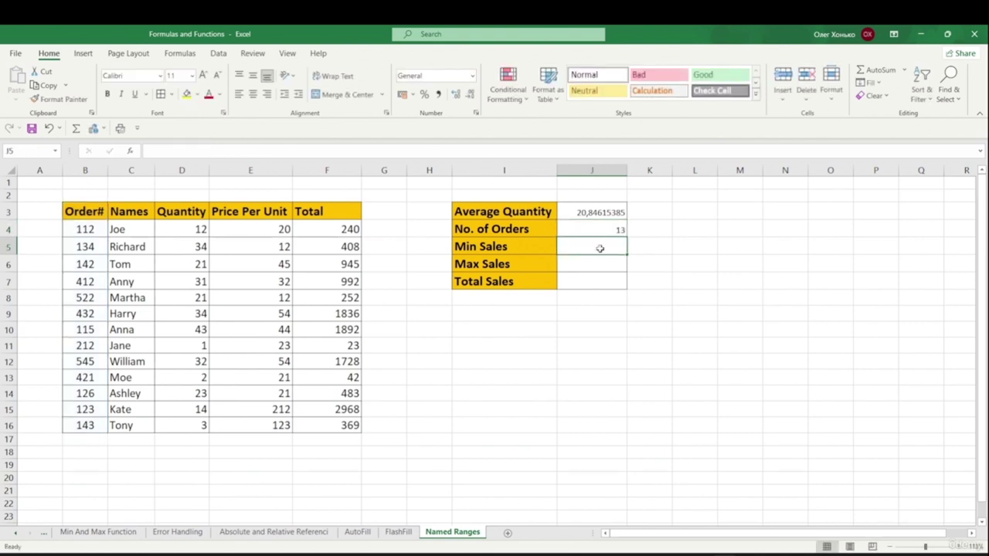
click(626, 231)
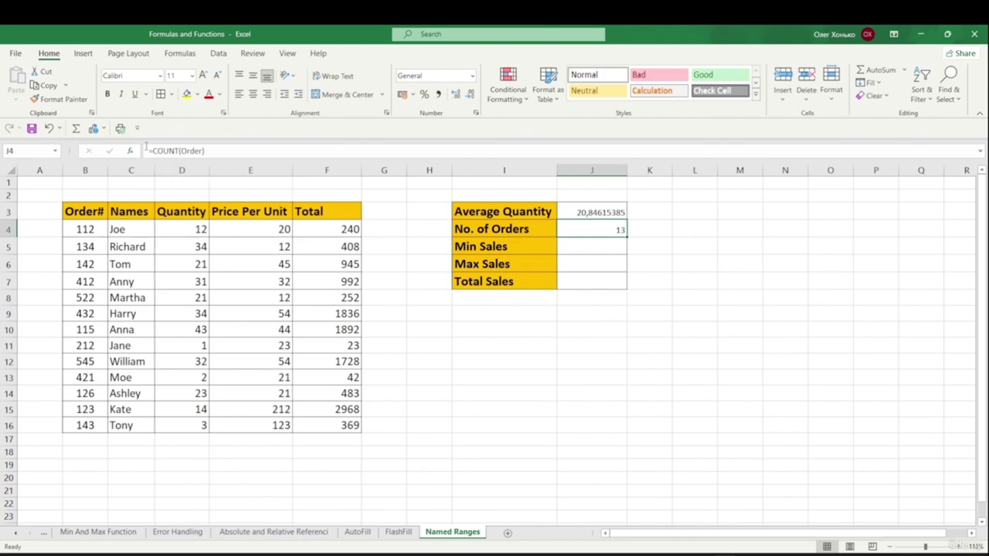
click(569, 246)
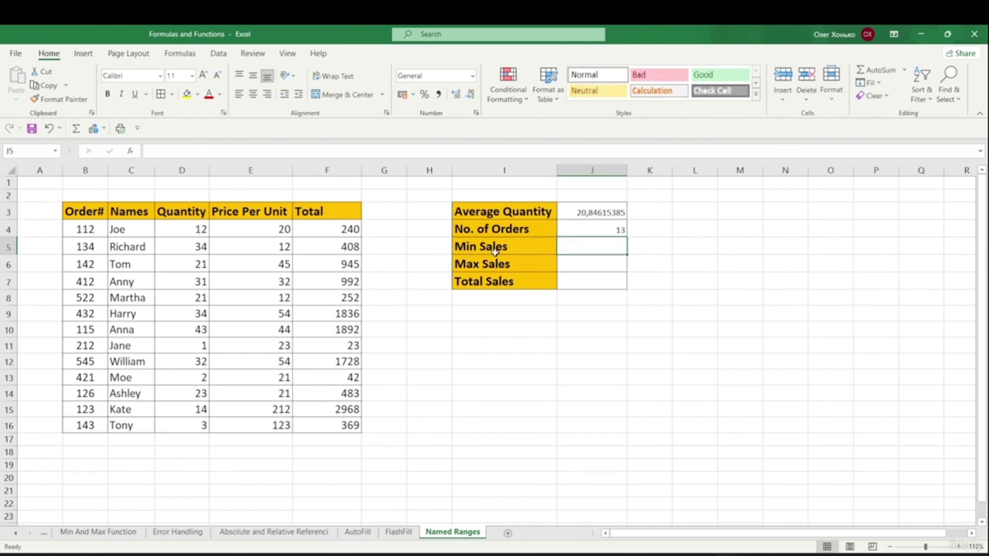
- Enter =MIN(Total) in J5, inserting Total from the F3 Paste Name list
double_click(595, 245)
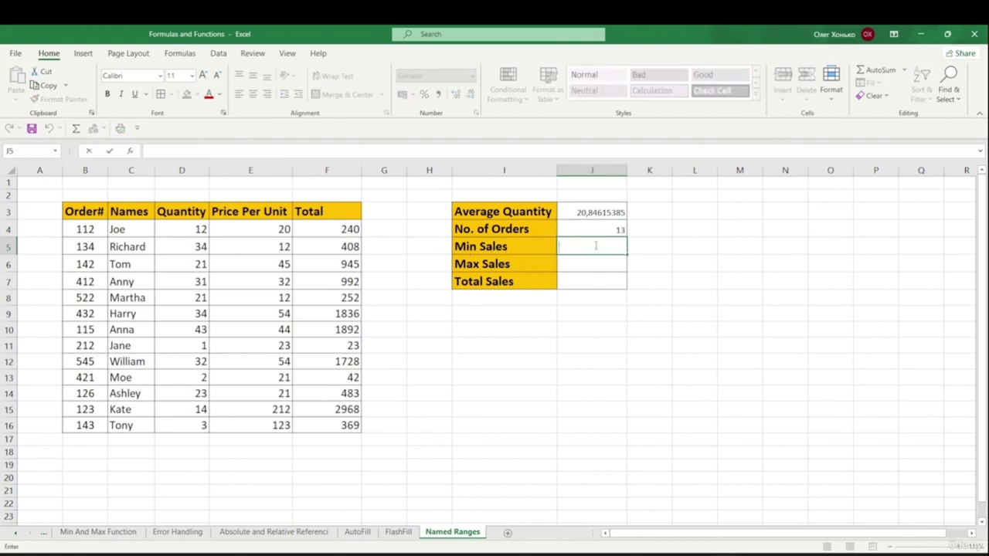
text(=)
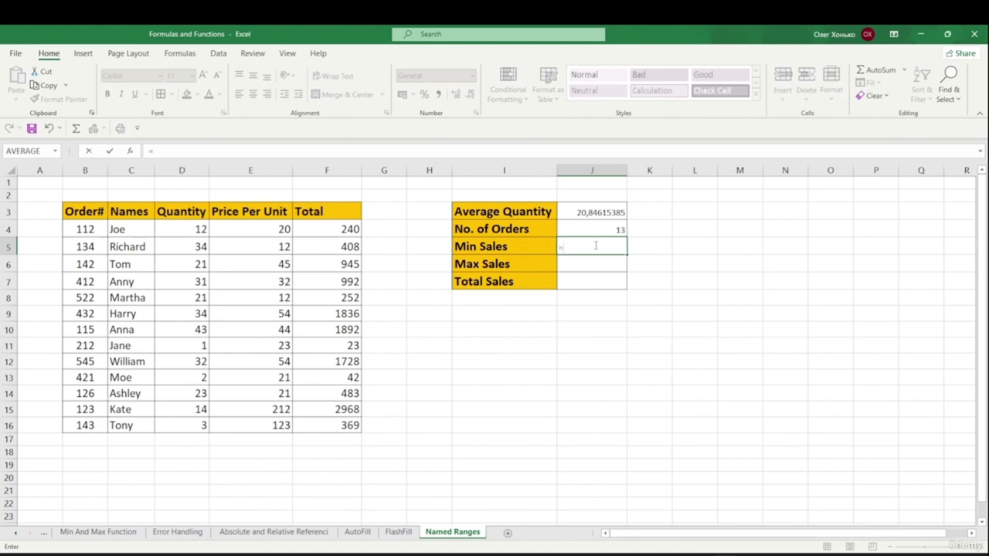
text(min)
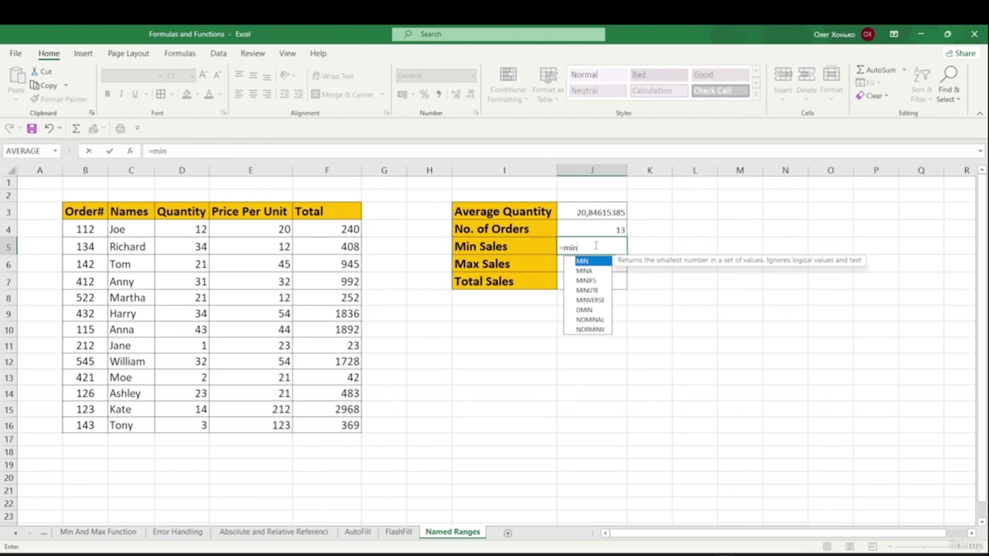
key(Tab)
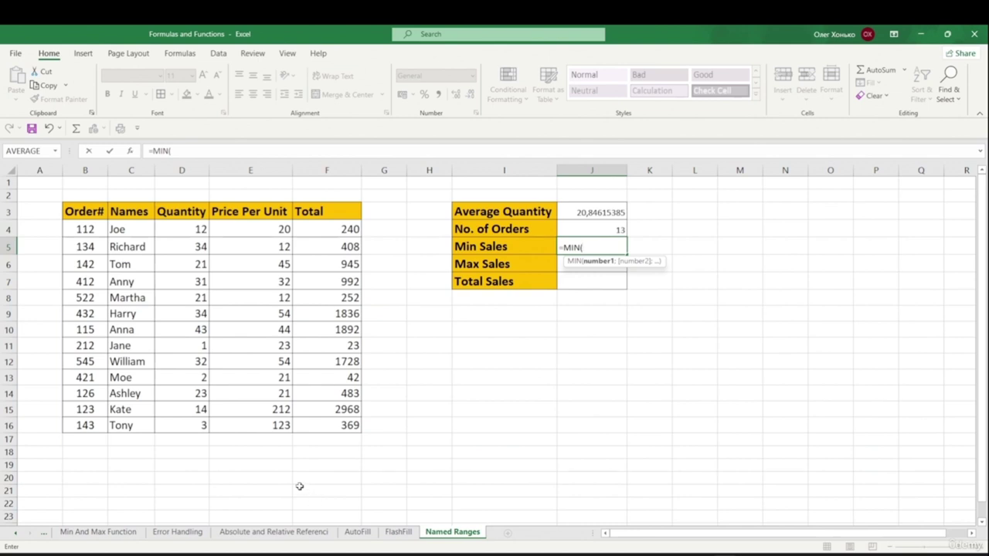
click(106, 533)
key(F3)
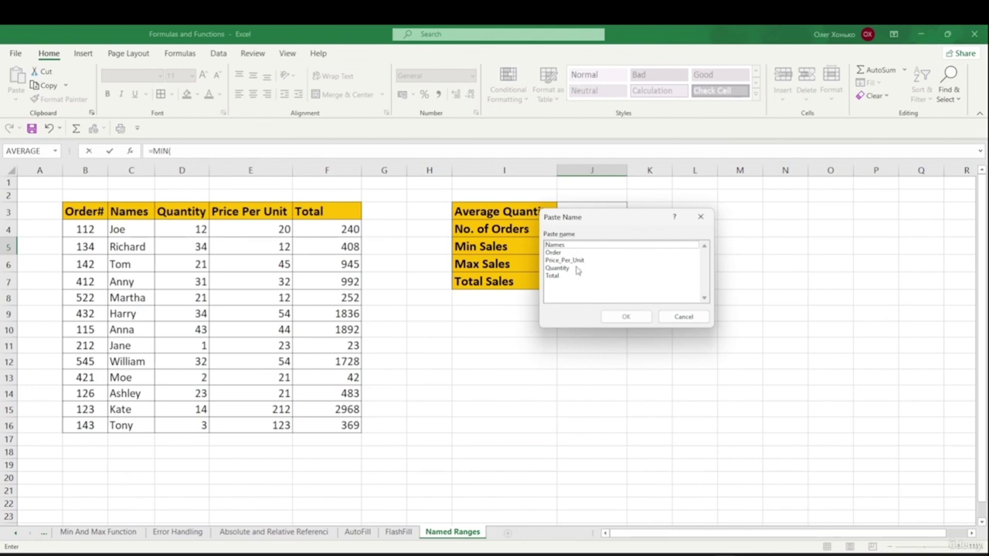
click(556, 276)
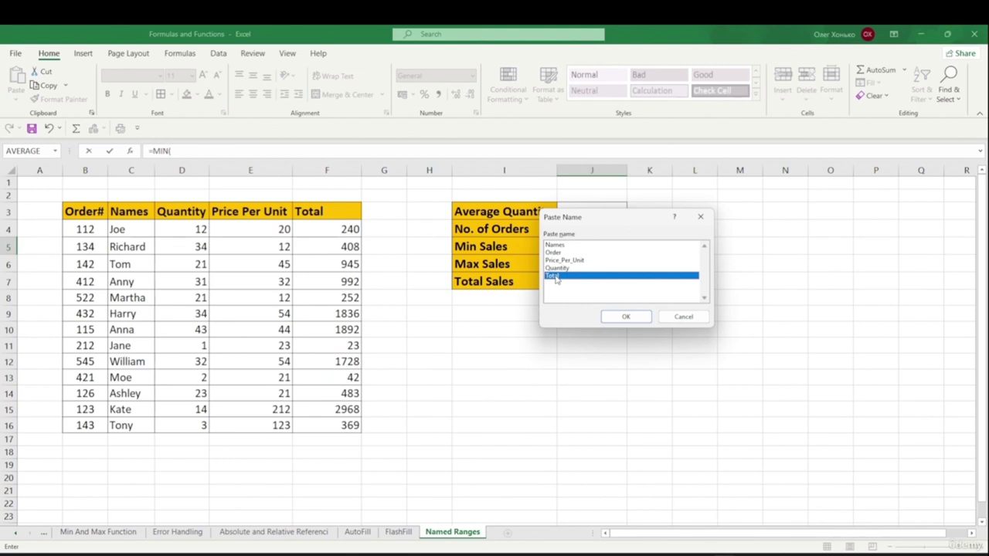
double_click(556, 277)
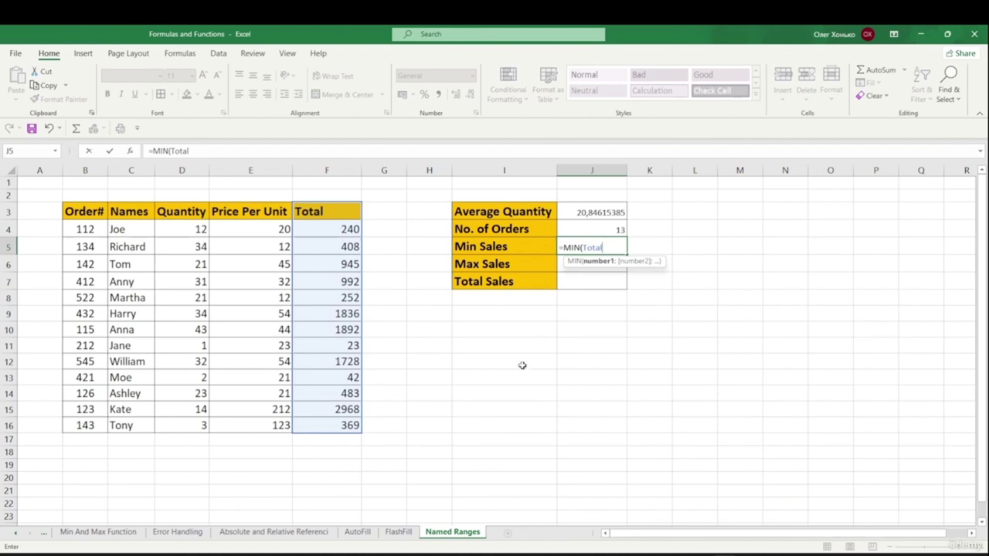
text())
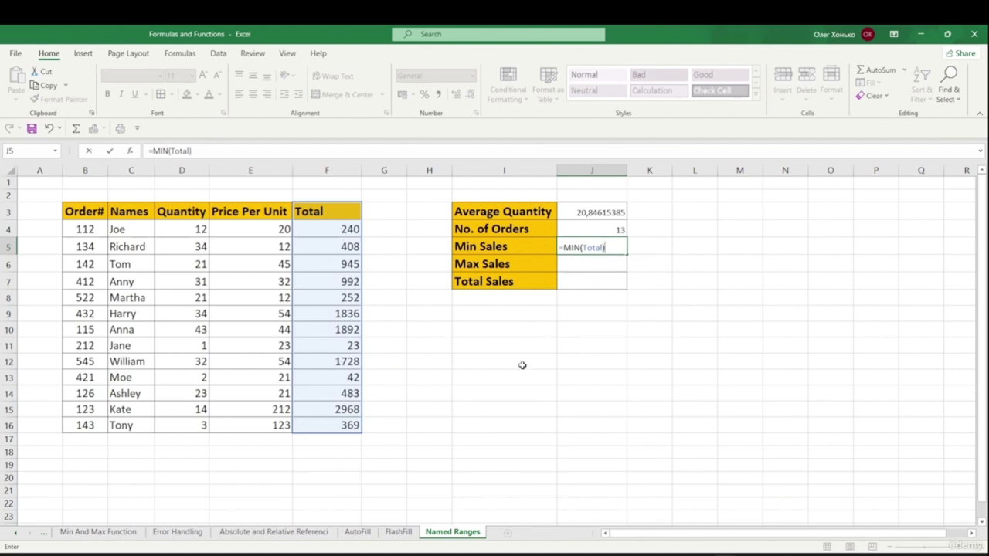
key(Return)
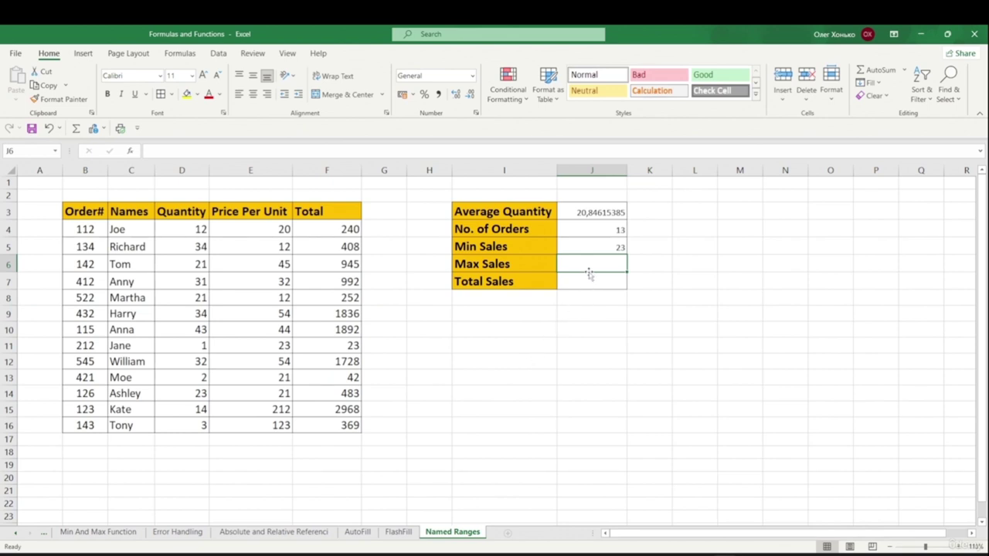
- Enter =MAX(Total) in J6 via the F3 Paste Name list, returning 2968
click(357, 345)
click(520, 316)
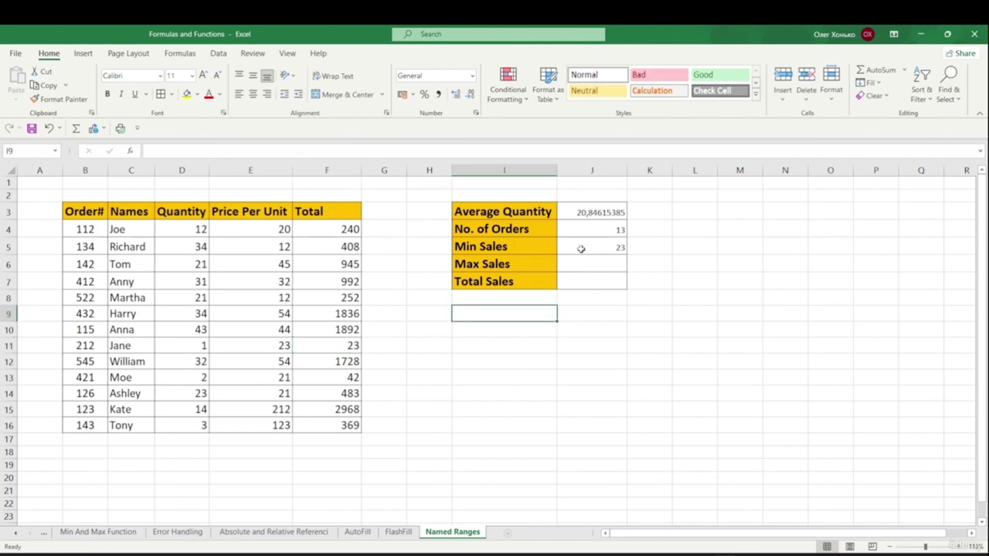
double_click(572, 262)
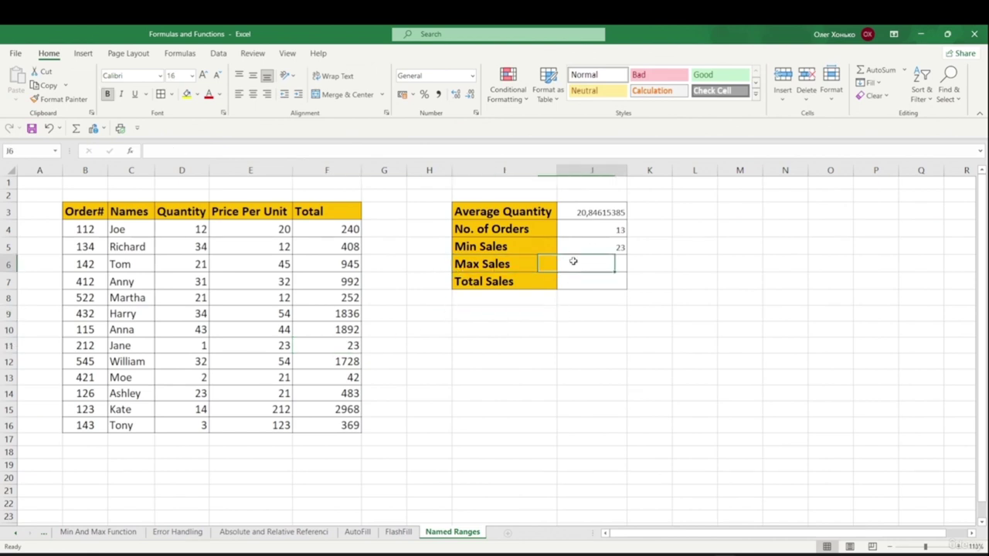
text(=)
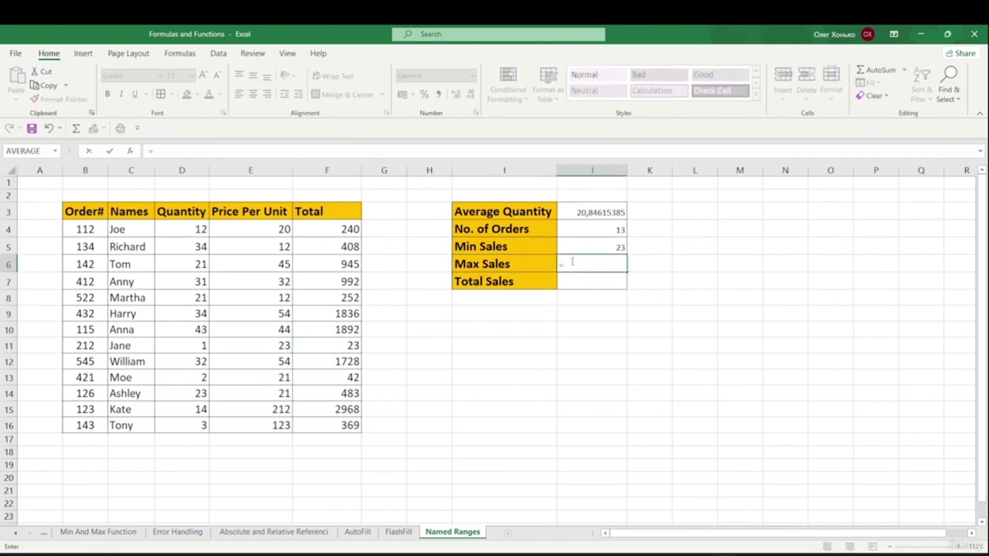
text(max)
key(Tab)
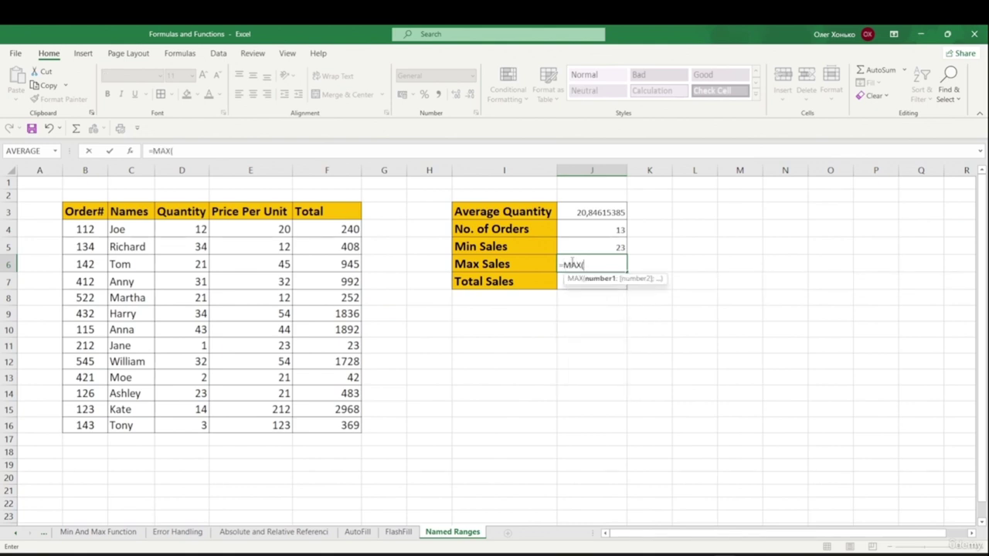
key(F3)
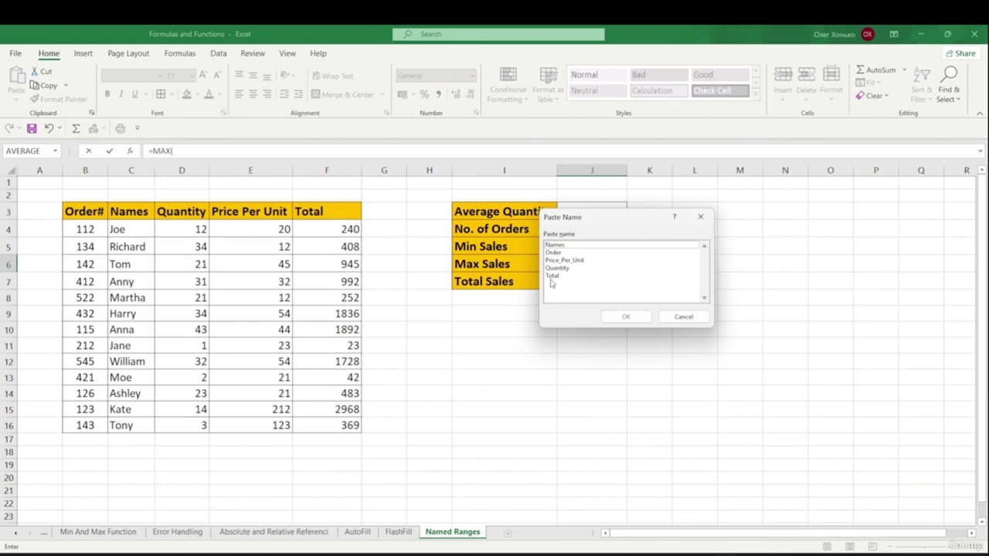
click(551, 278)
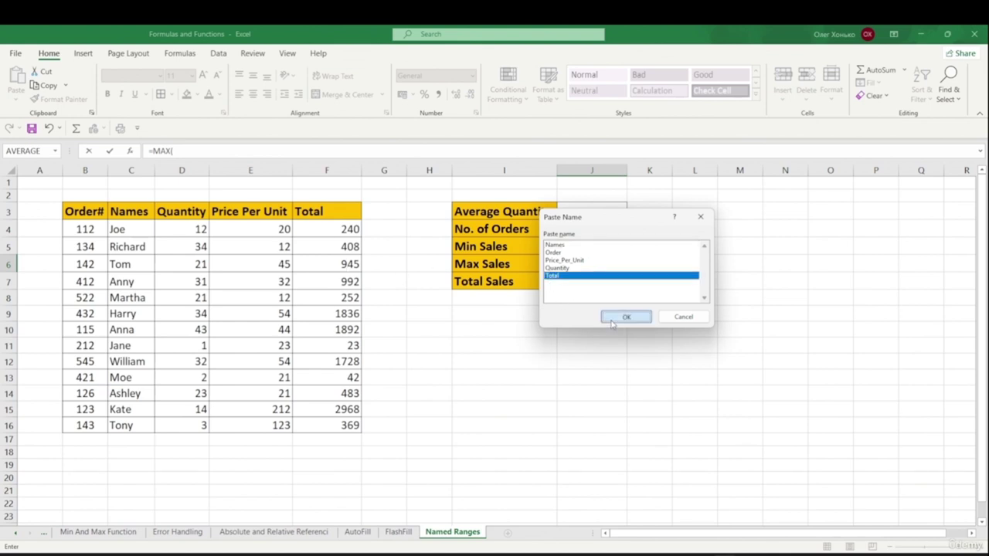
click(612, 318)
text())
key(Return)
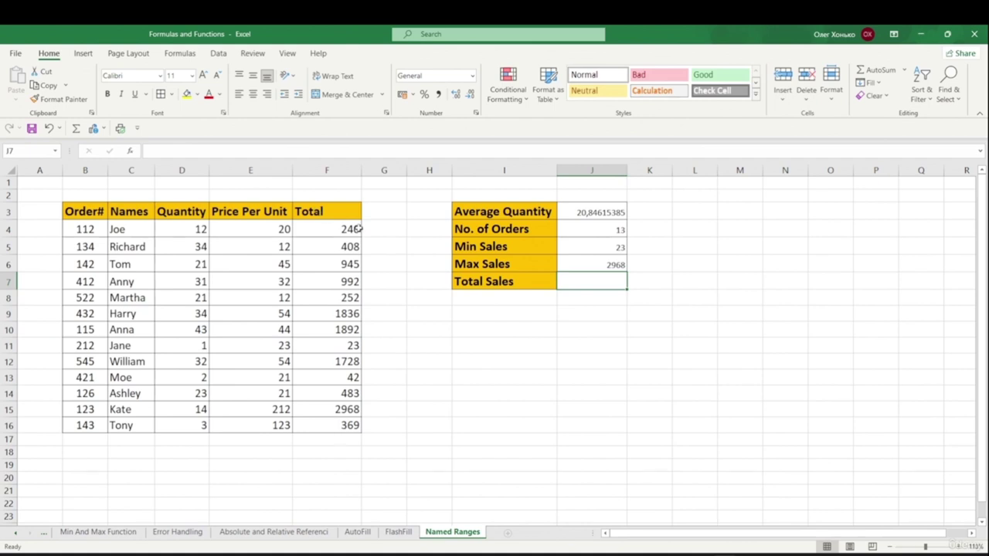
- Enter =SUM(Total) in J7 by picking Total from autocomplete, giving 12178
double_click(584, 279)
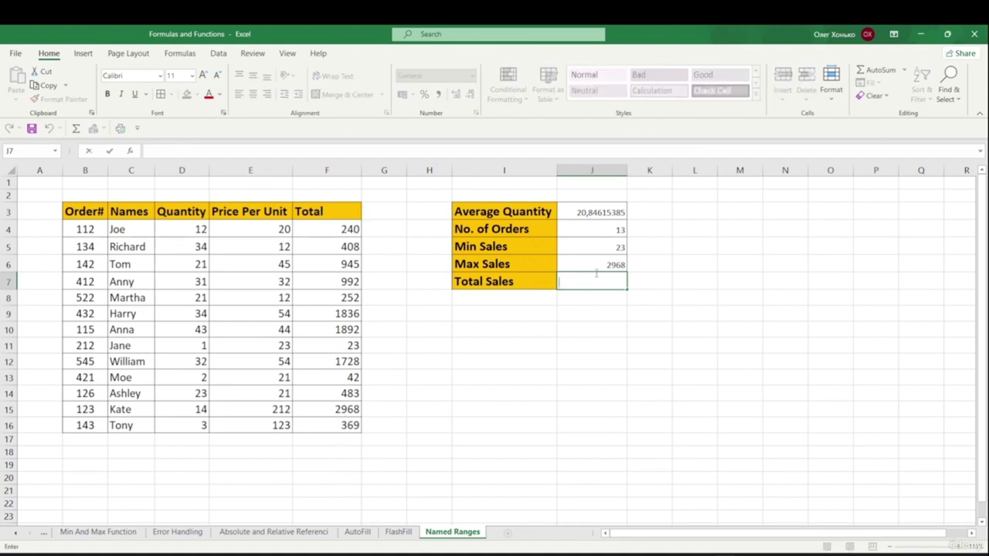
text(=sum)
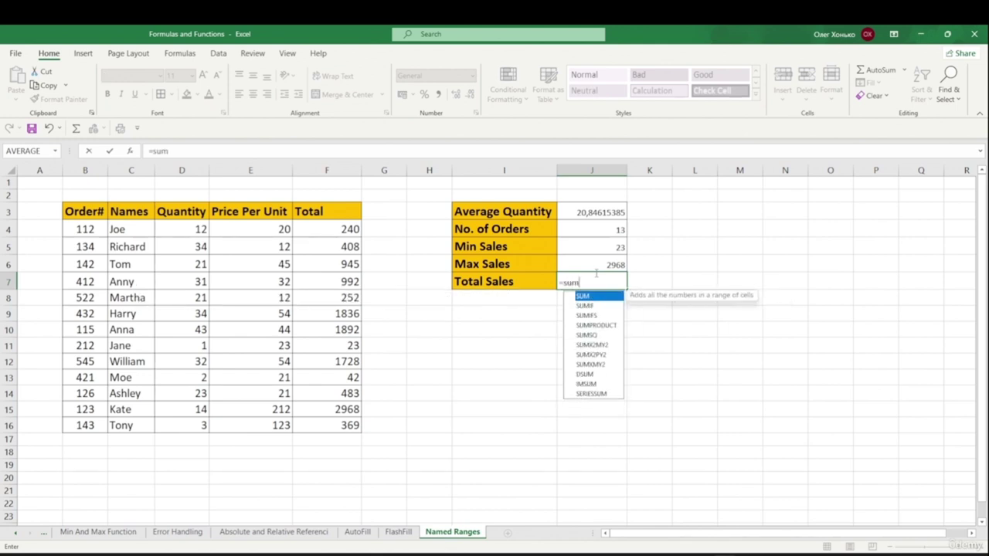
text(()
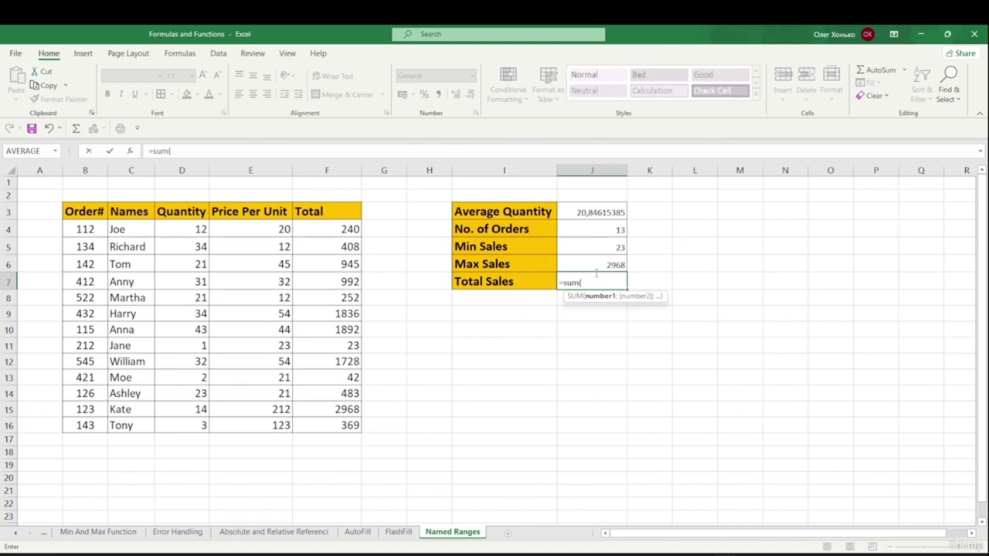
text(ta)
key(BackSpace)
text(o)
key(Down)
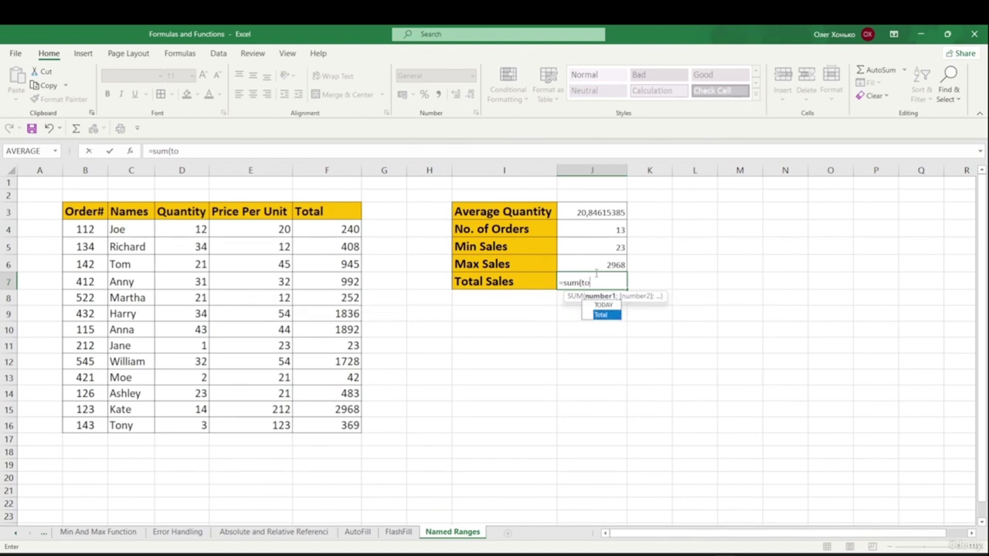
key(Tab)
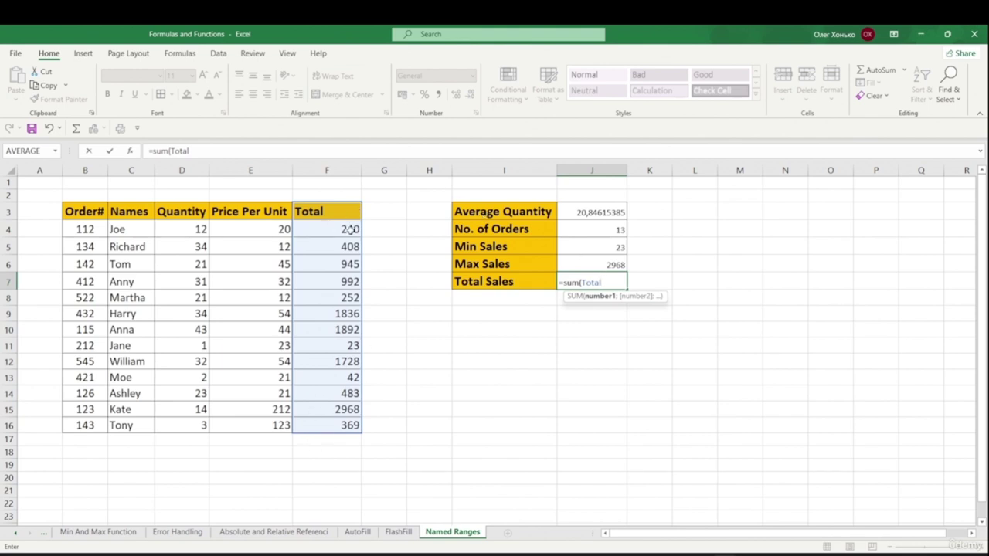
text())
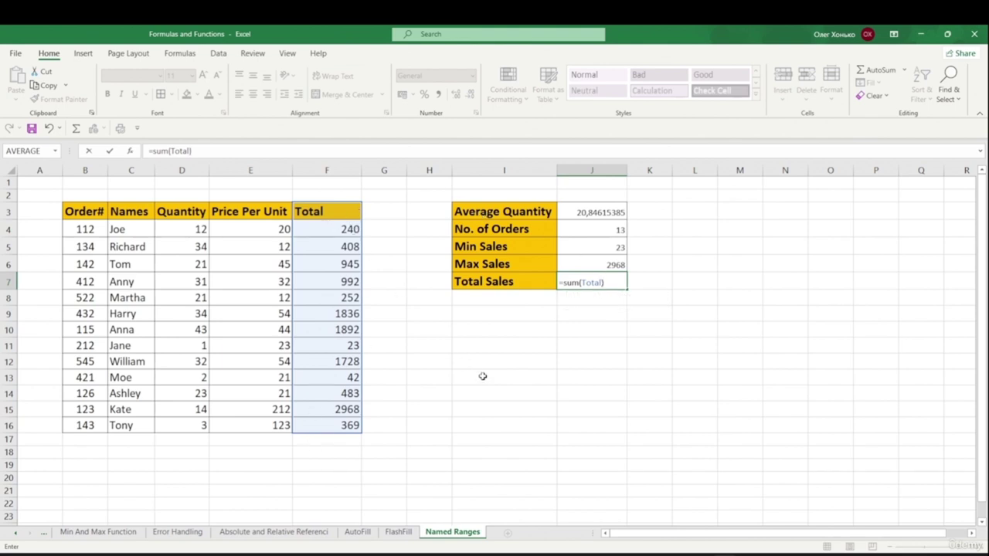
key(Return)
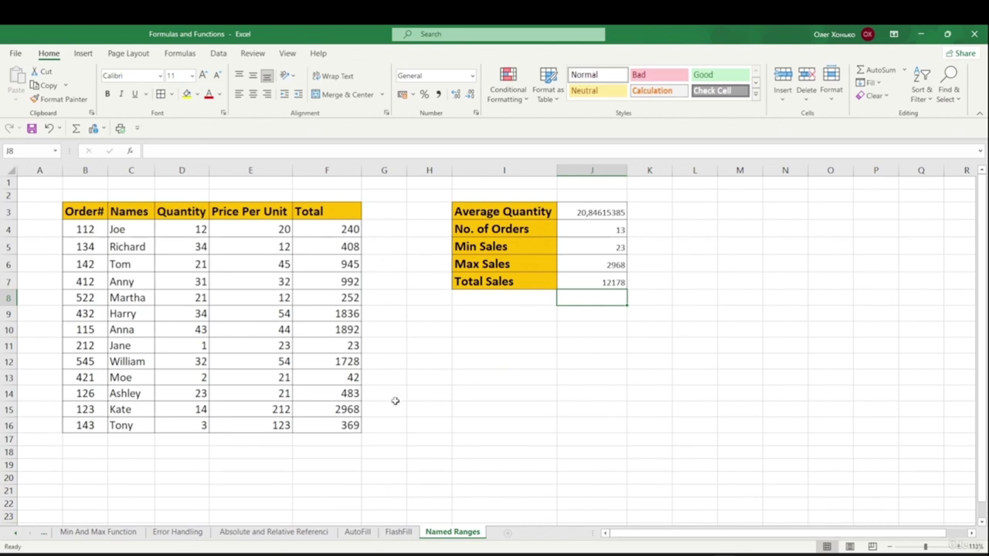
- Delete the Total named range in Name Manager, leaving Names, Order, Price_Per_Unit and Quantity
click(180, 54)
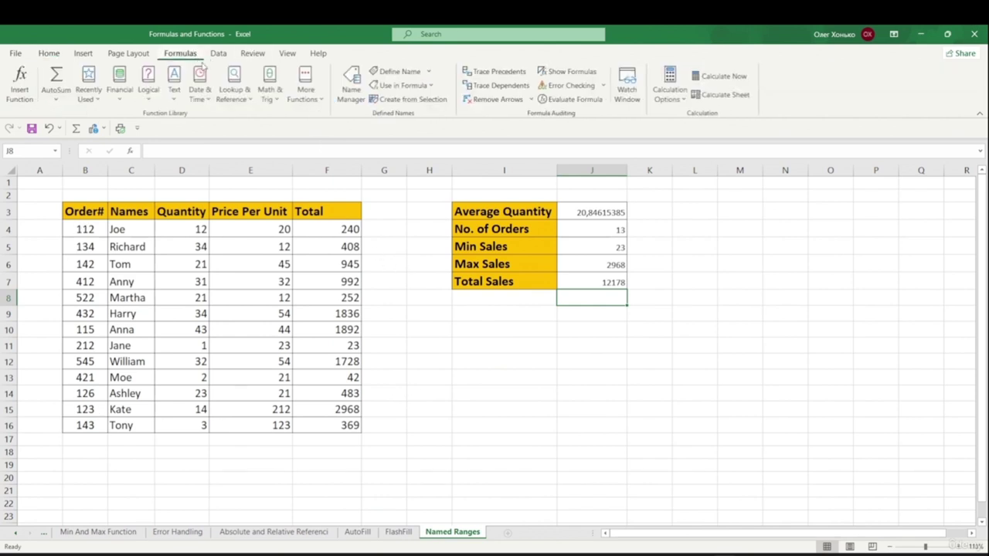
click(351, 94)
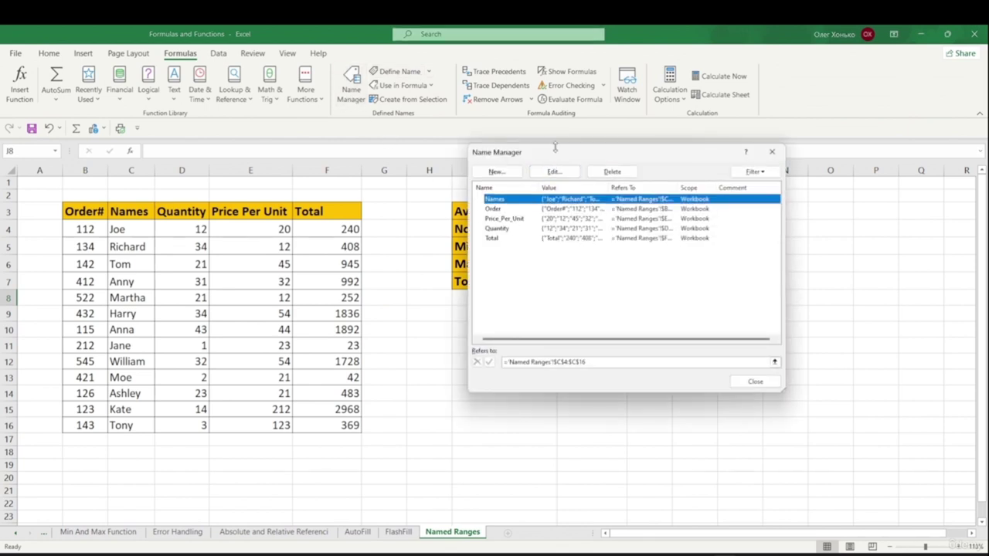
drag(555, 158, 742, 142)
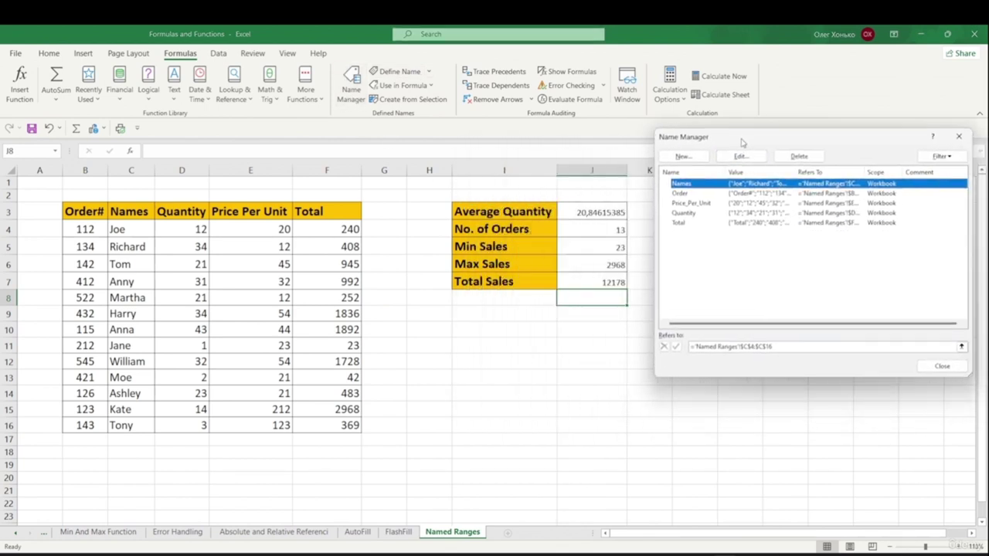
click(680, 223)
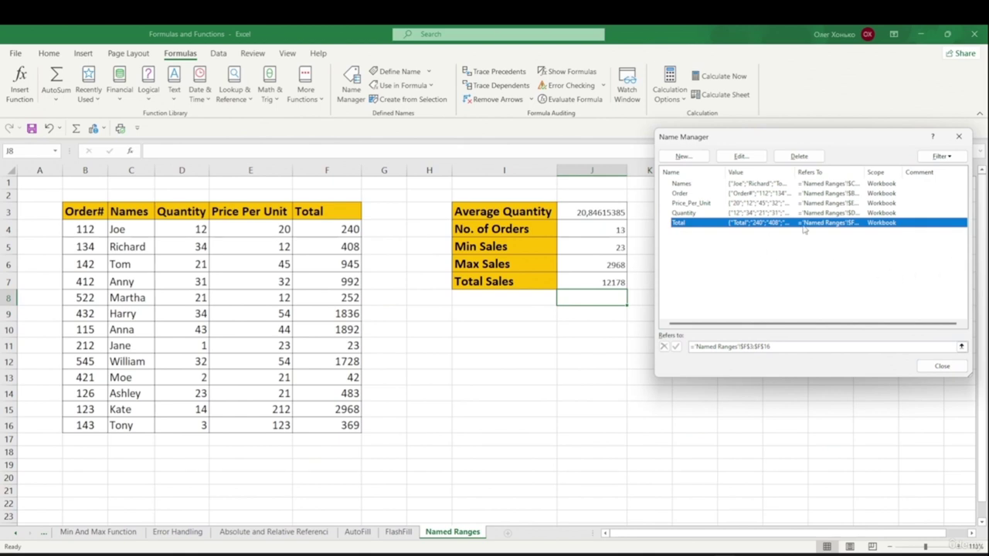
click(799, 156)
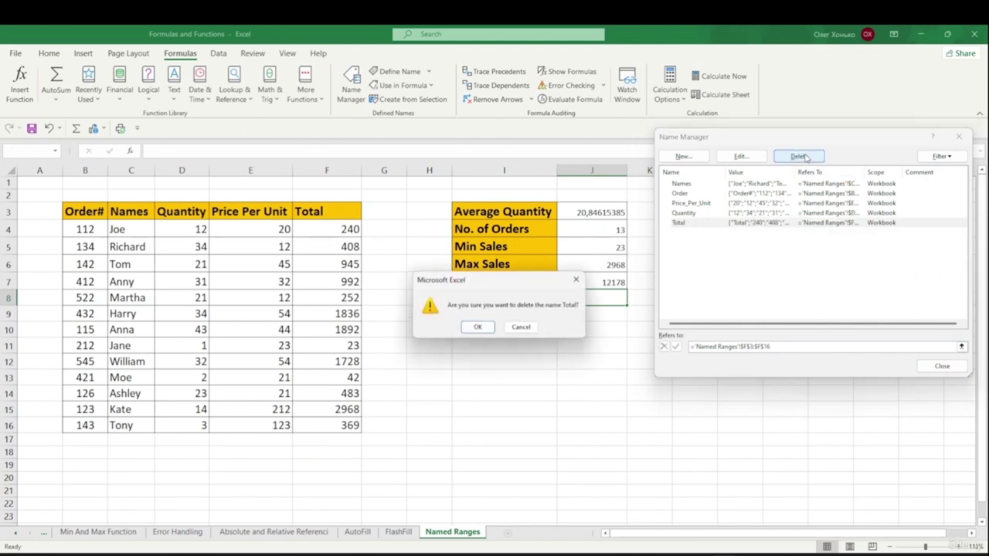
click(481, 328)
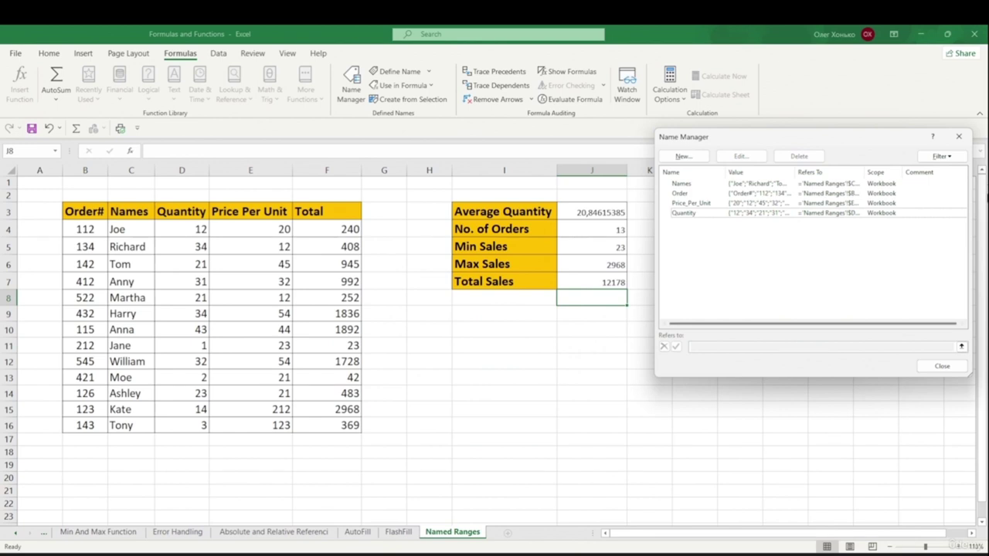
click(941, 366)
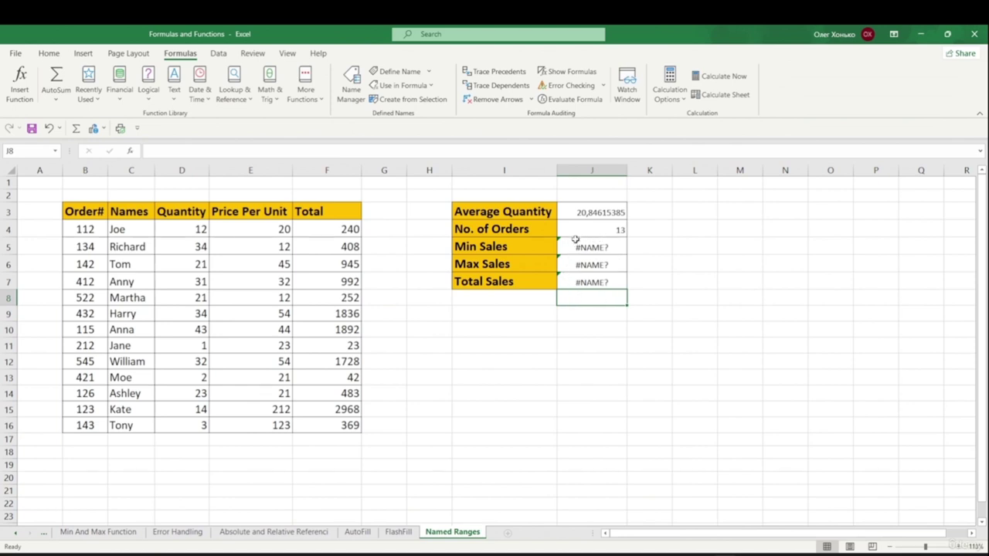
click(586, 243)
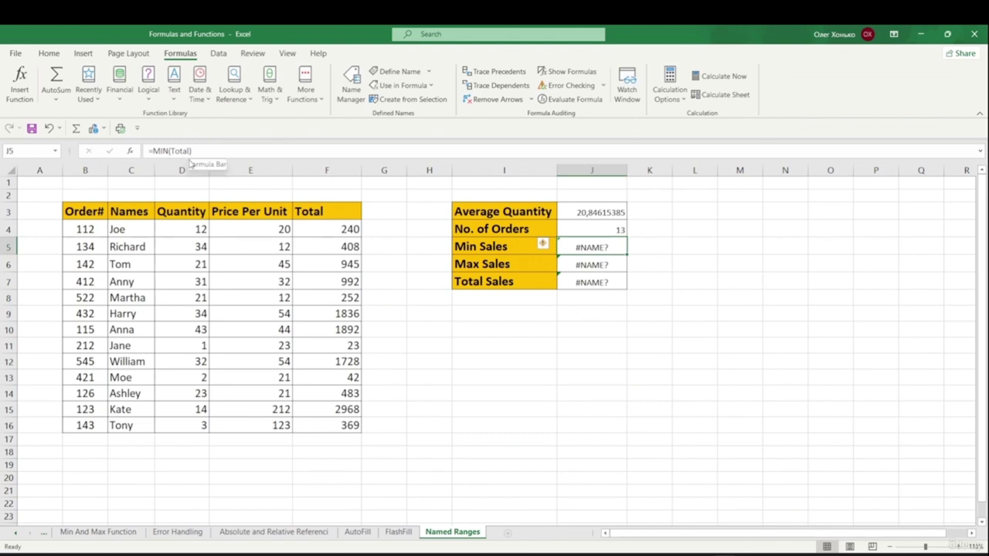
click(591, 265)
click(585, 246)
click(589, 260)
click(591, 282)
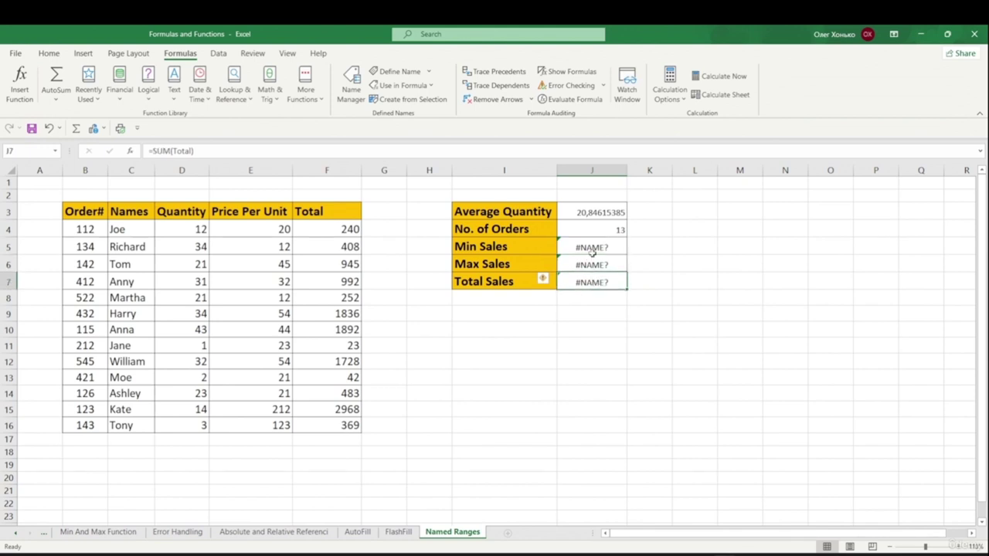
click(592, 254)
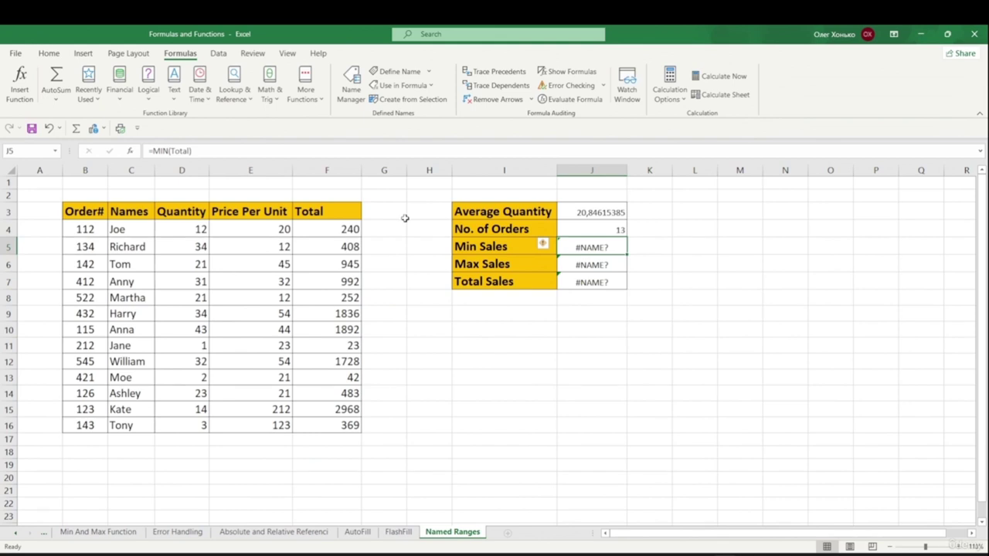
- Change the Min Sales formula in J5 to =MIN(F4:F16)
key(F2)
key(BackSpace)
key(BackSpace)
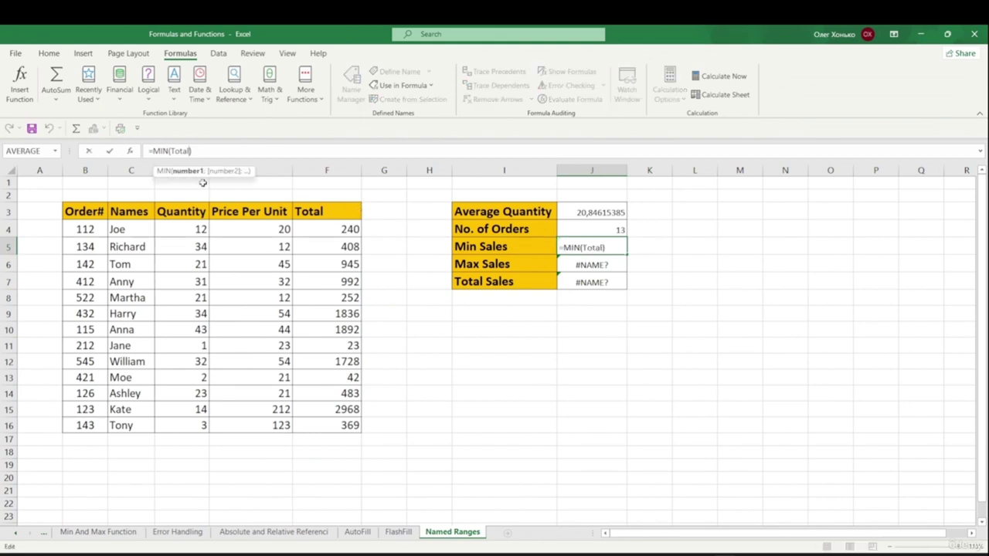
key(BackSpace)
key(BackSpace)
key(BackSpace)
drag(326, 225, 338, 419)
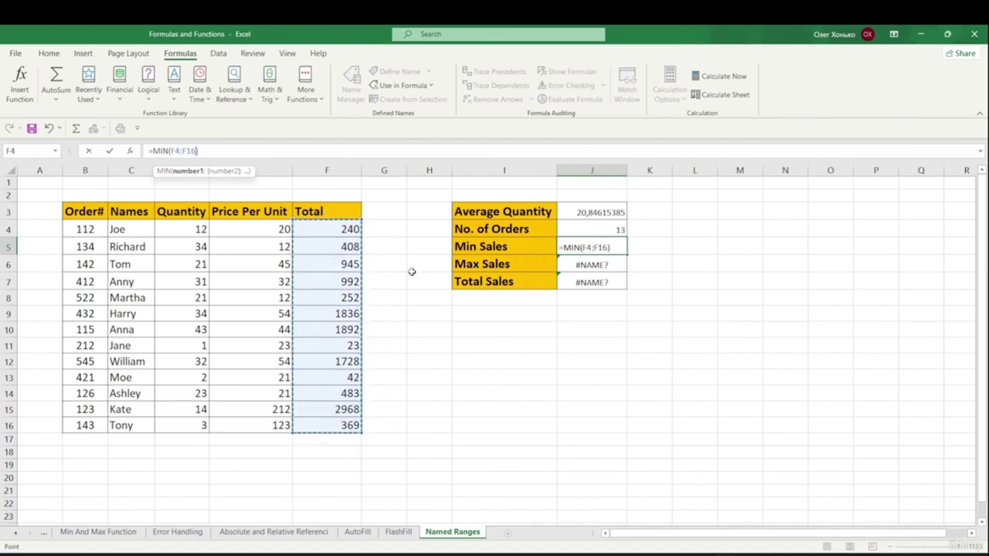
key(Return)
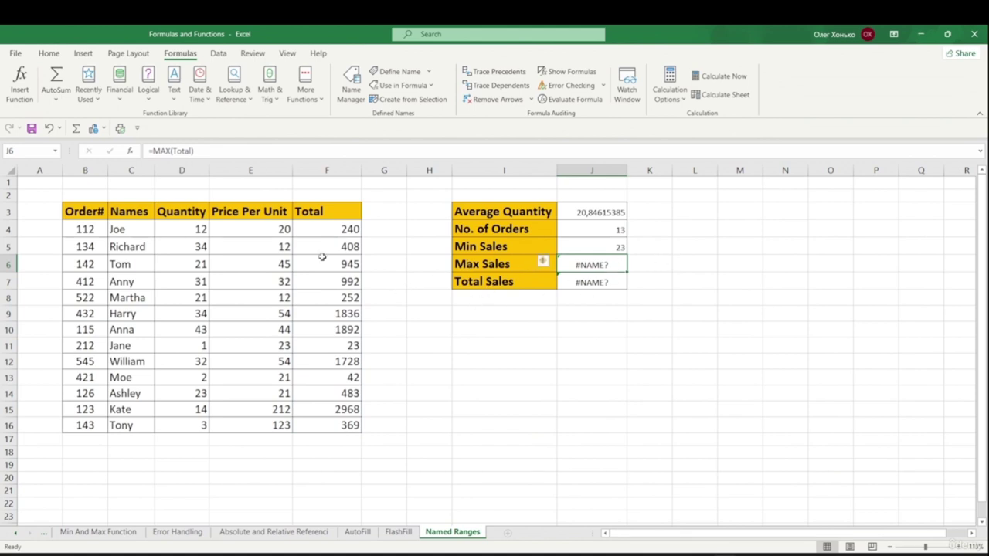
- Recreate the Total name from F3:F16 using Create from Selection with the top row
drag(329, 229, 344, 429)
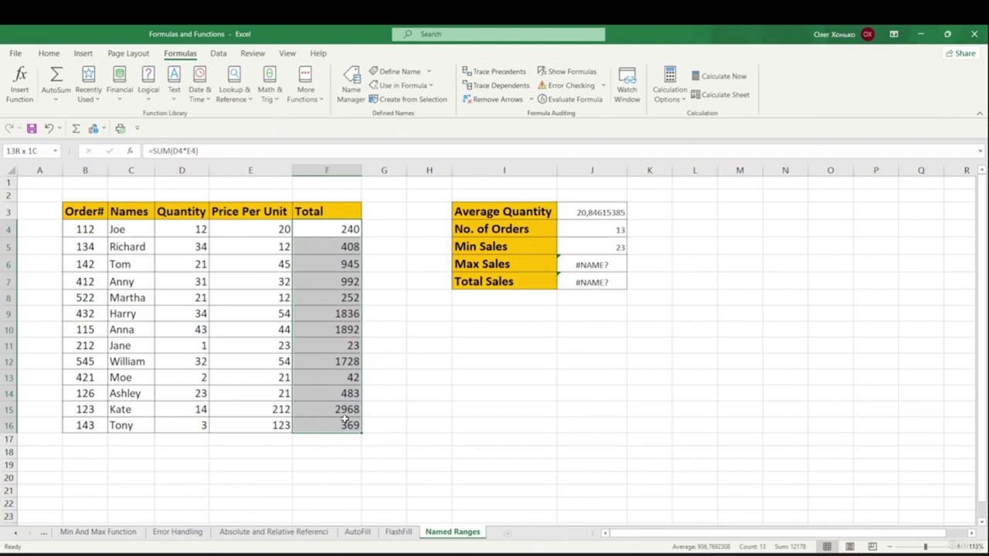
ctrl+click(342, 207)
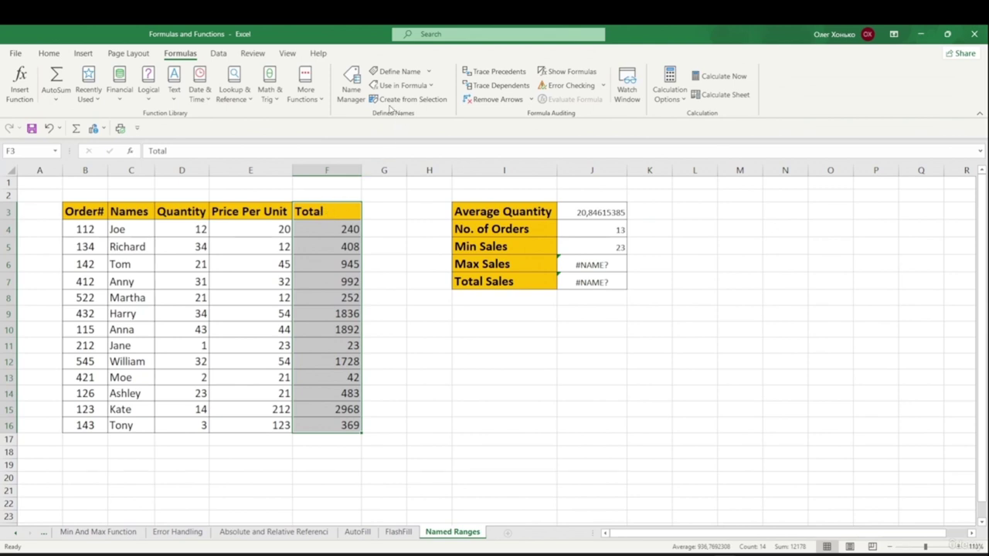
click(386, 99)
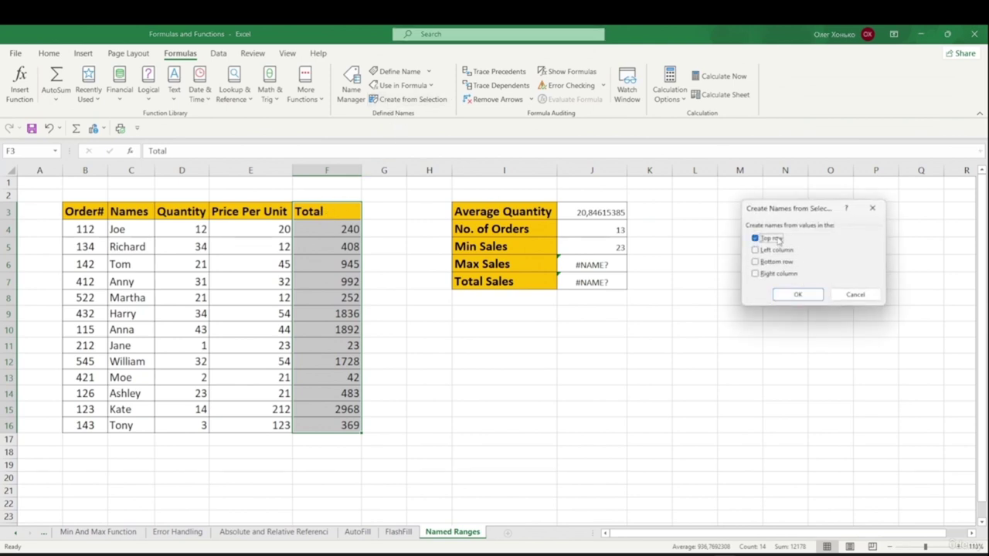
click(797, 294)
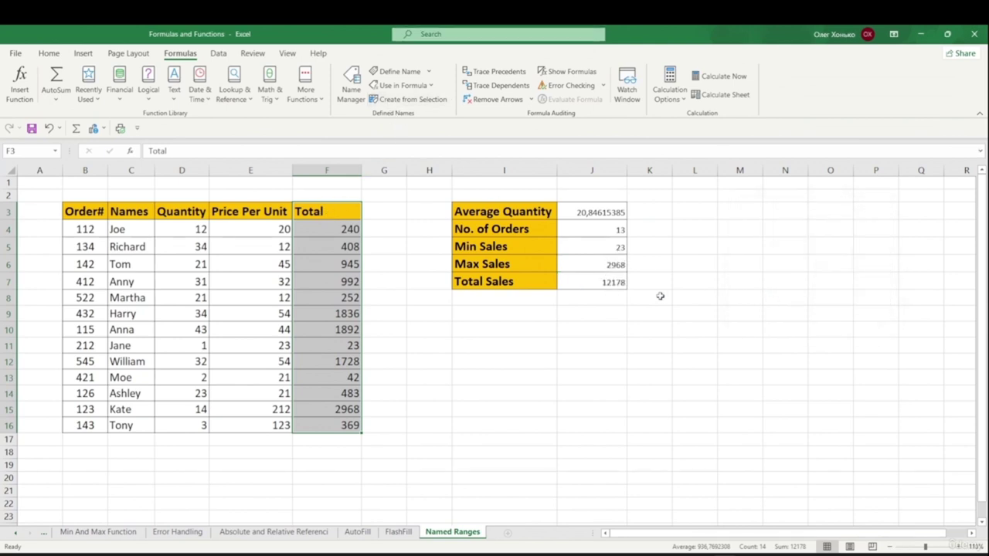
click(617, 332)
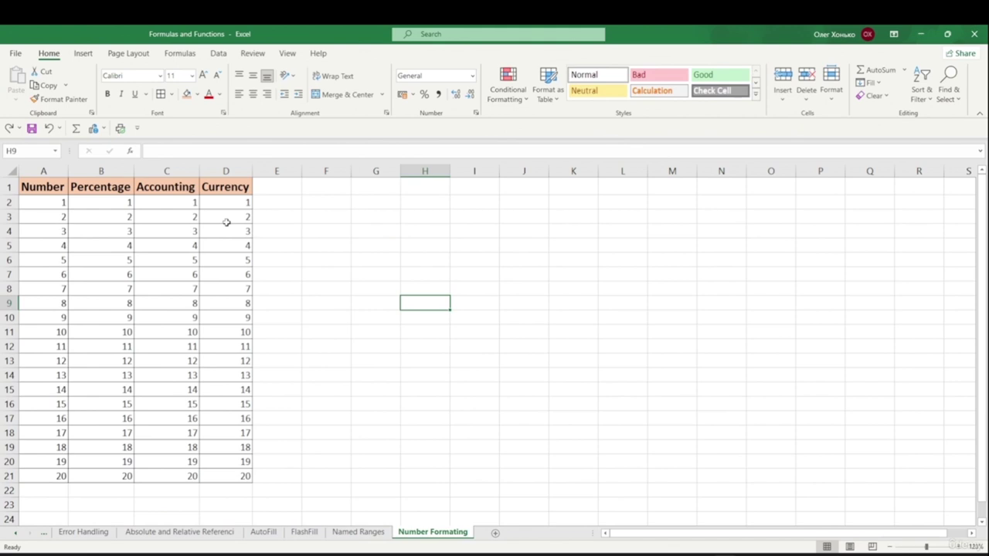
- Select the Number column values A2:A21 on the Number Formatting sheet
drag(62, 205, 59, 358)
click(44, 232)
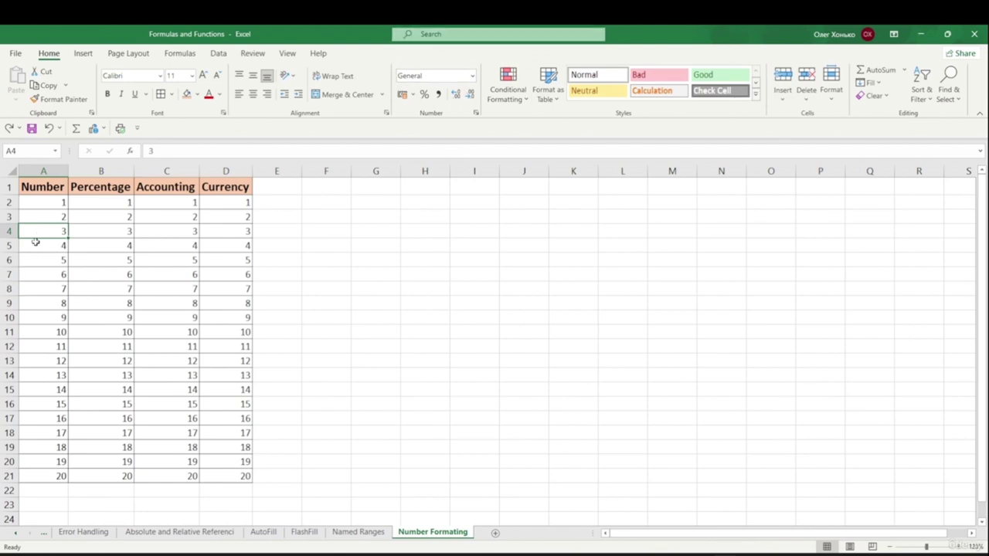
click(59, 216)
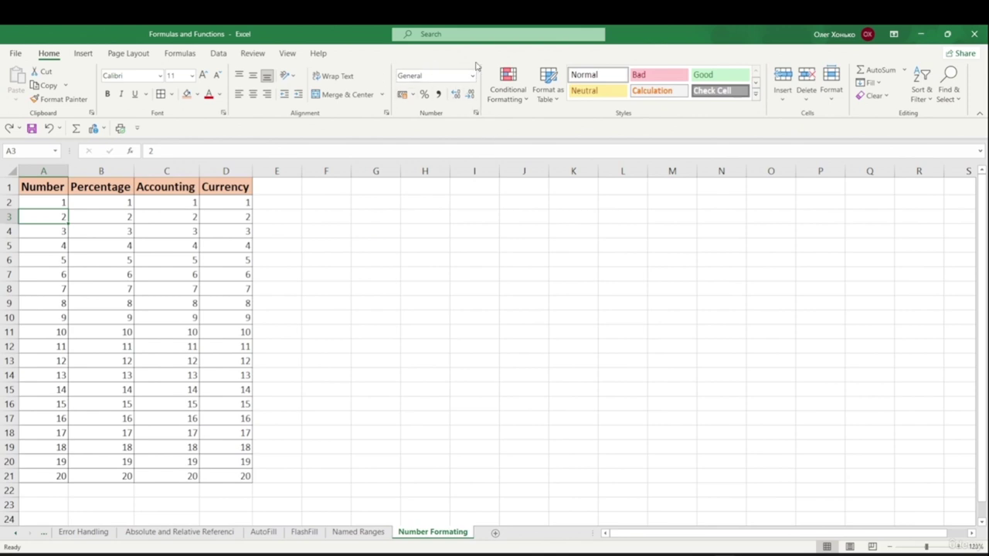
drag(53, 200, 62, 473)
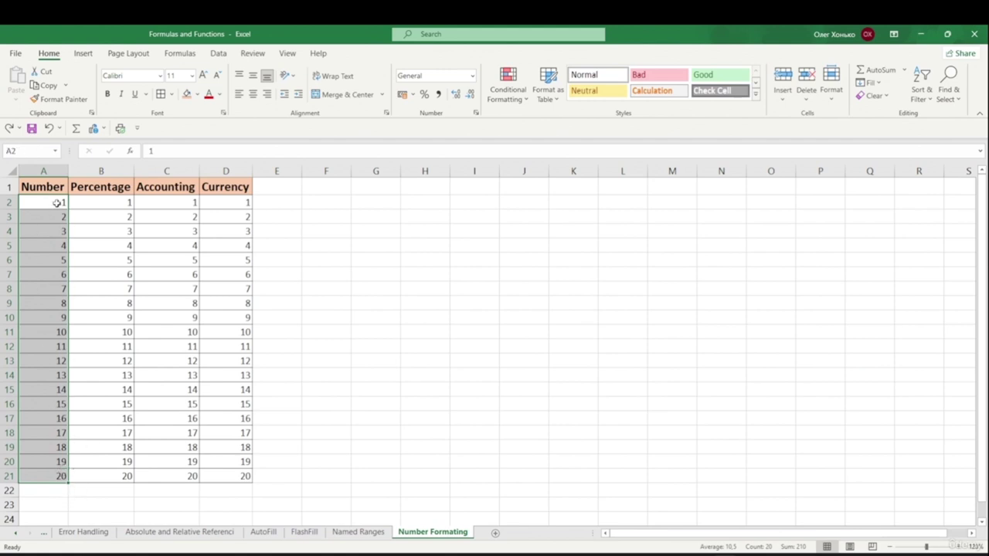
- Apply the Number format to A2:A21 so the values read 1,00 through 20,00
click(471, 77)
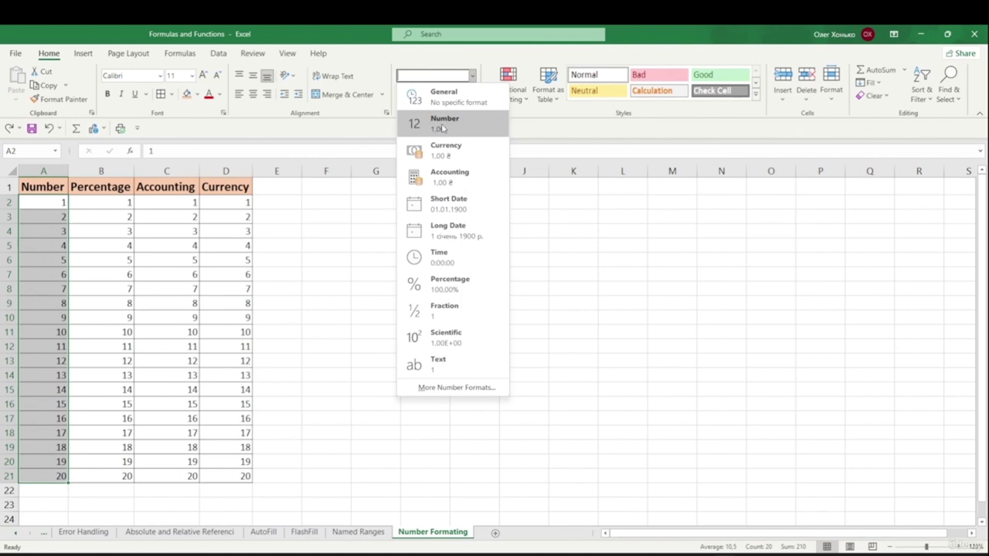
click(443, 128)
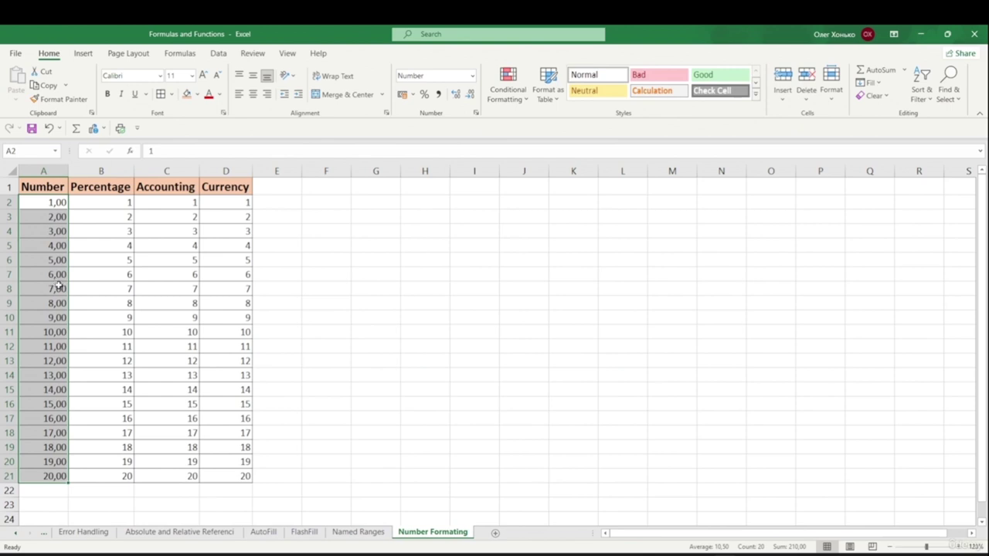
click(62, 216)
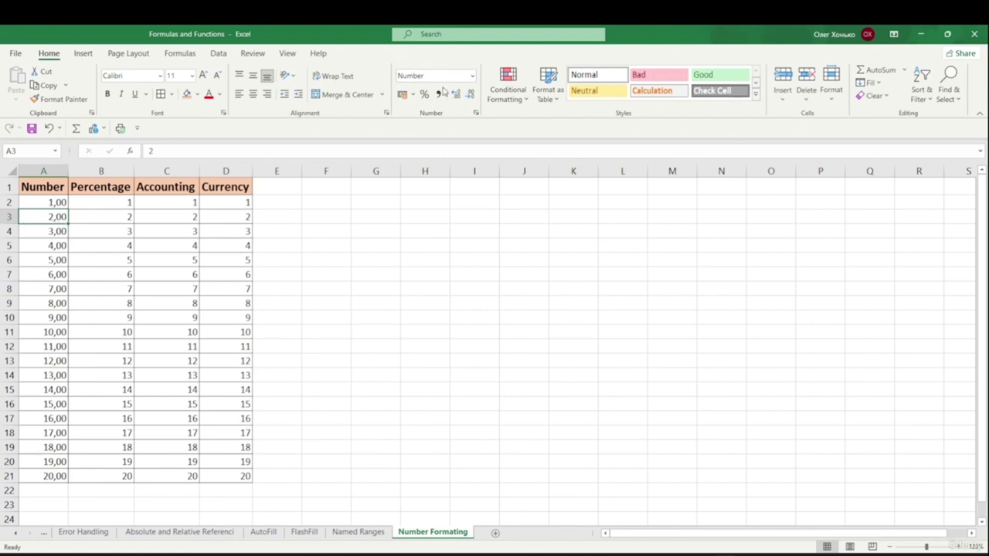
click(116, 219)
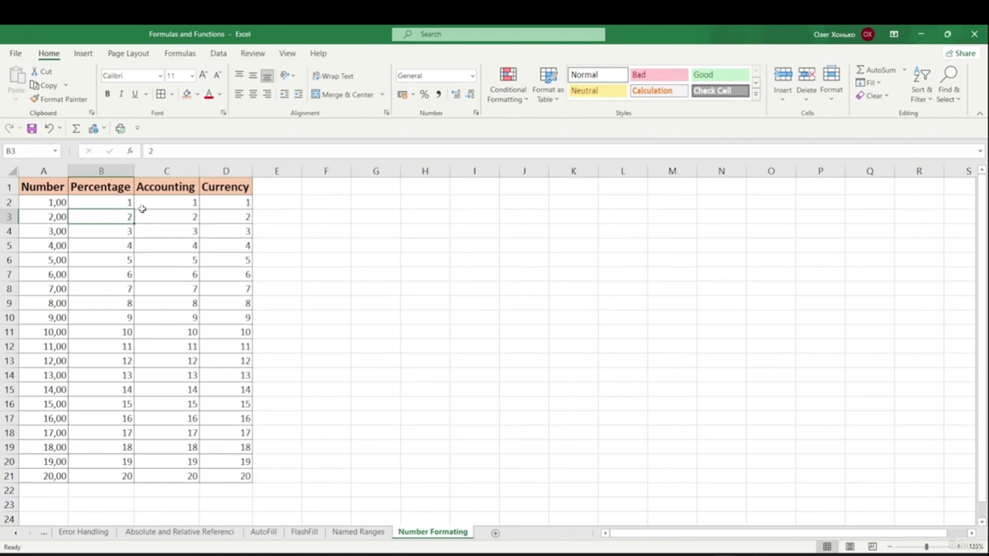
- Apply Percentage format to B2:B21, then undo it so the values stay plain 1–20
click(114, 193)
drag(115, 203, 85, 473)
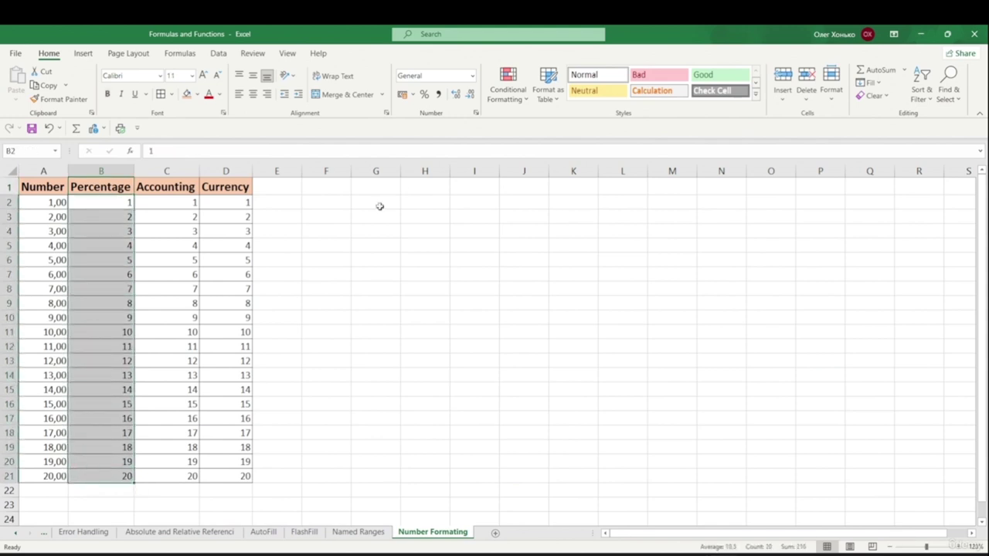
click(472, 75)
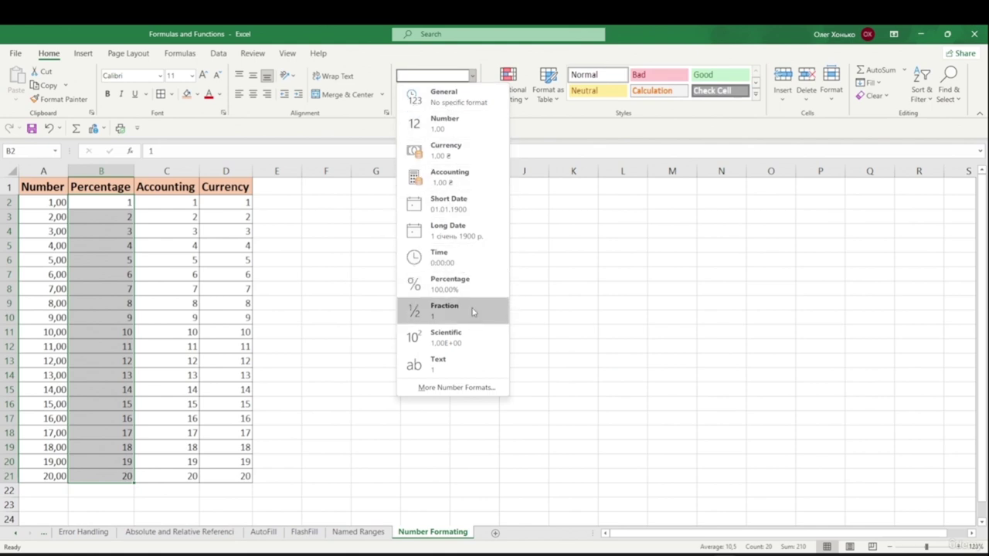
click(461, 287)
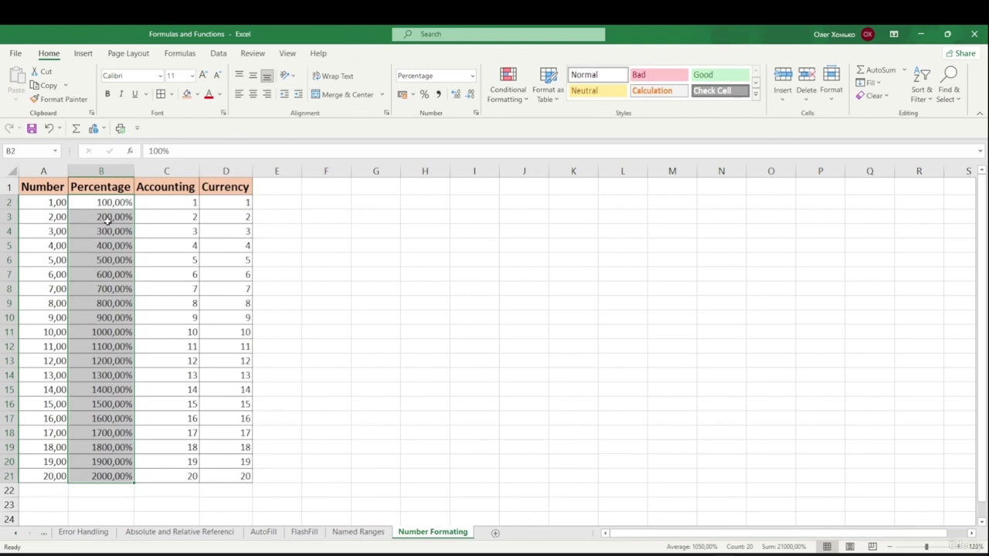
key(ctrl+z)
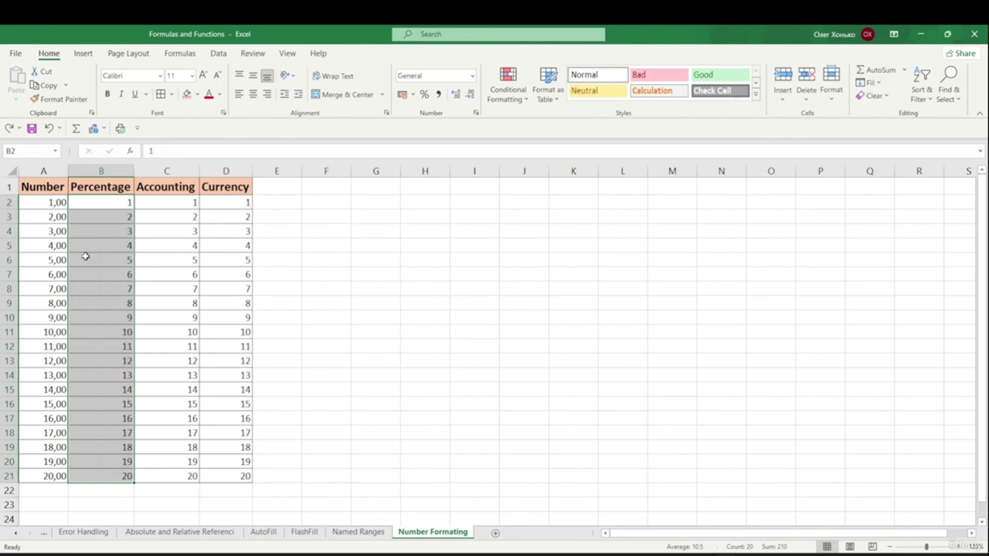
click(327, 219)
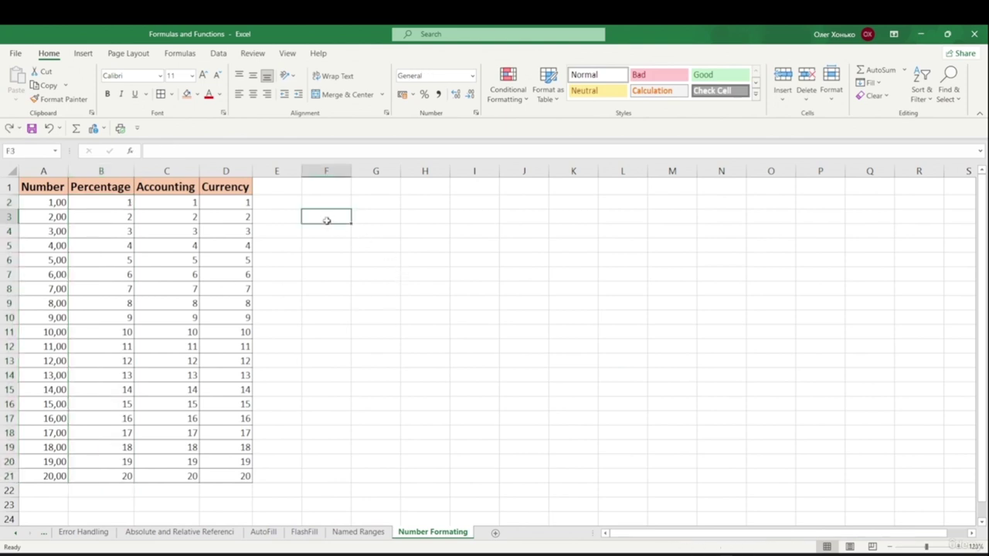
click(102, 202)
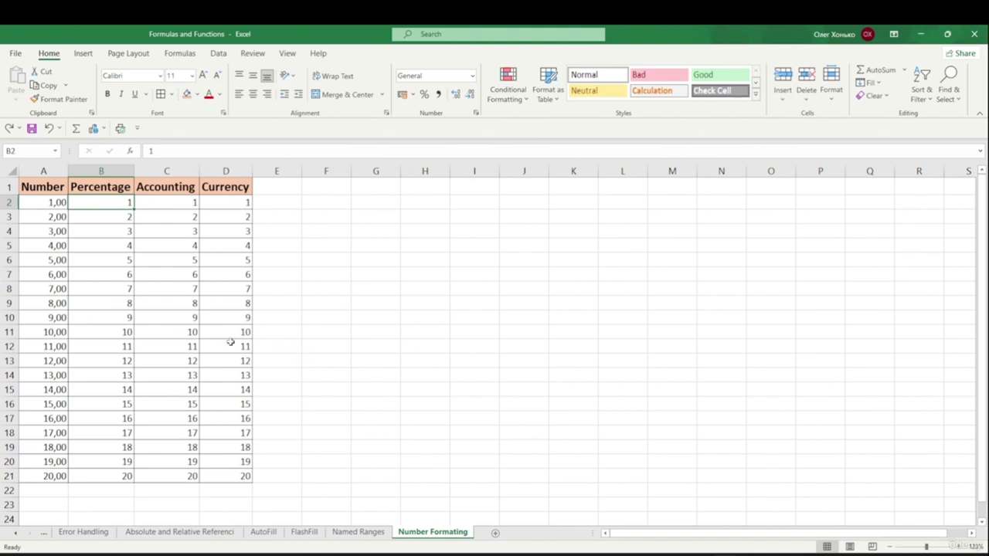
click(270, 334)
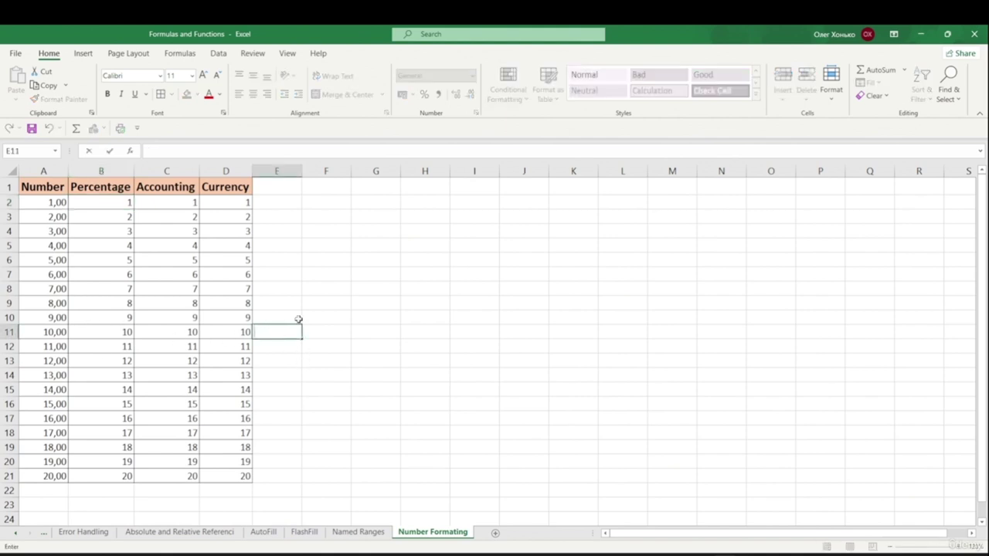
text(0,1)
key(Return)
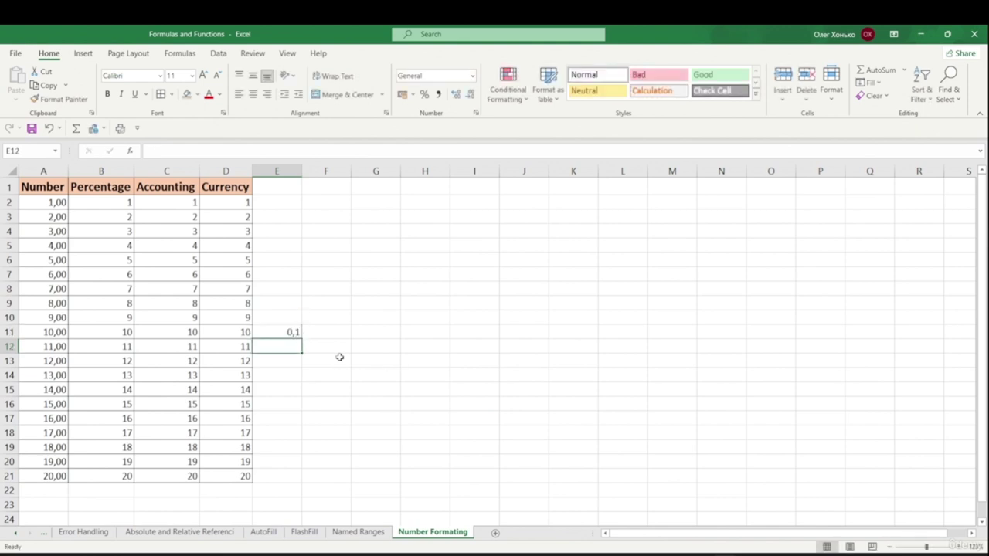
click(294, 334)
click(473, 75)
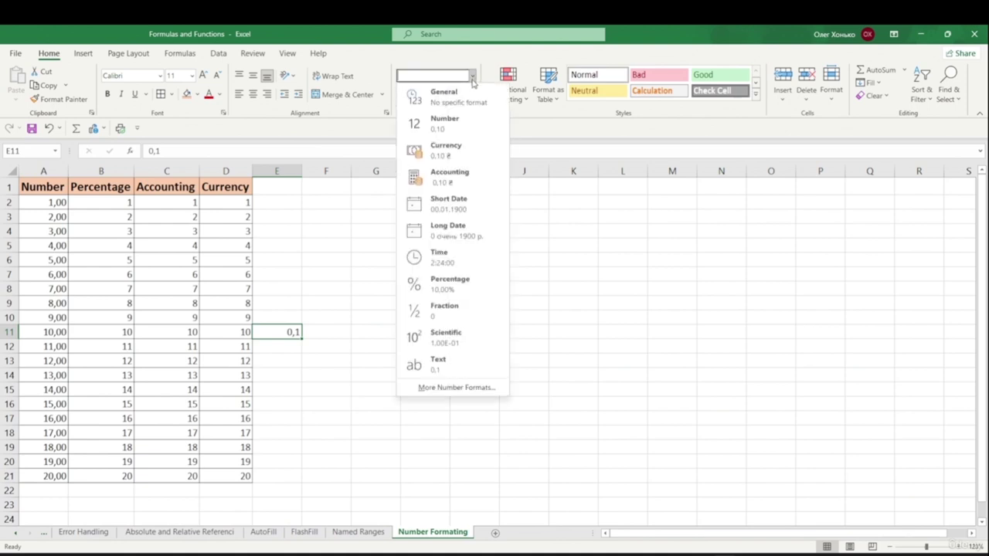
click(461, 282)
click(322, 357)
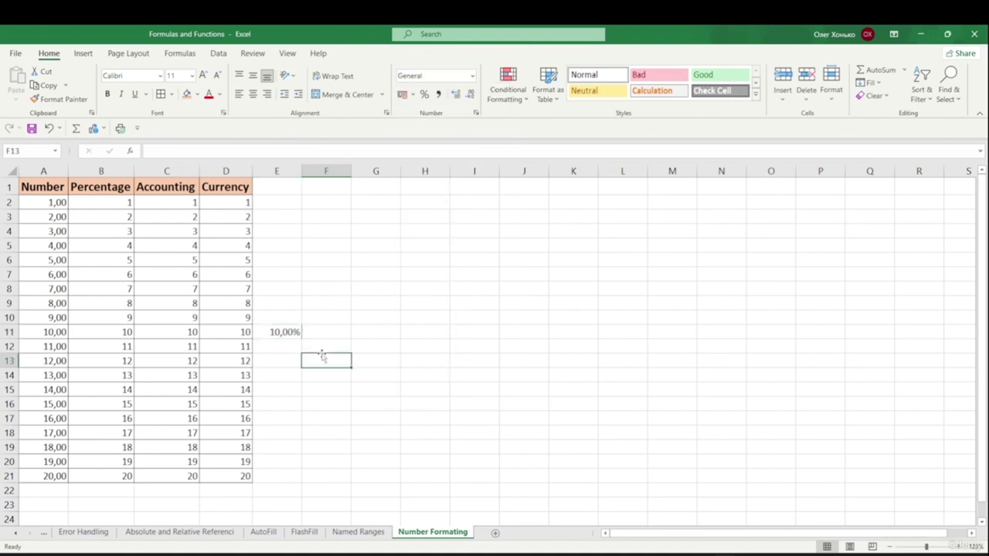
click(273, 332)
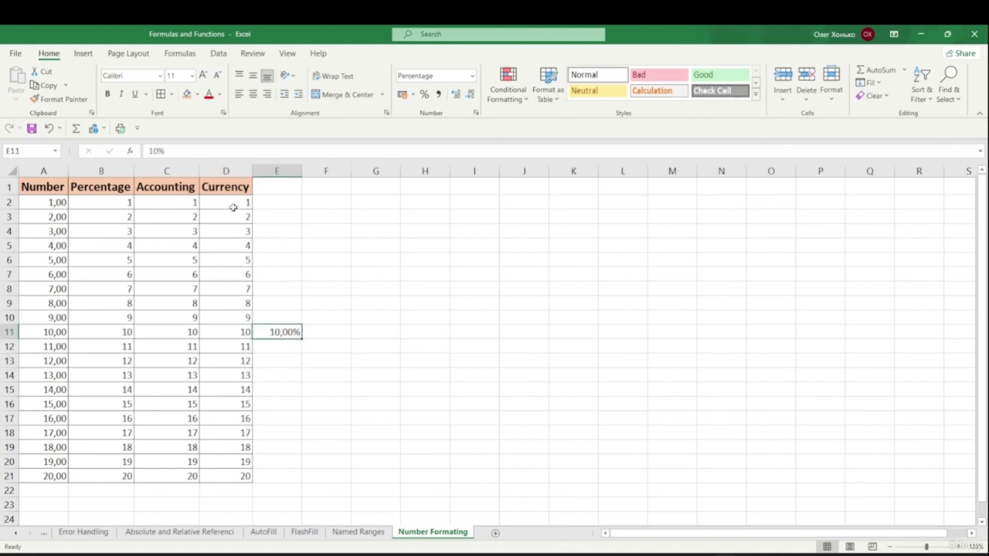
key(Delete)
- Enter the formula =SUM(B2/100) in cell E2
click(280, 201)
double_click(280, 200)
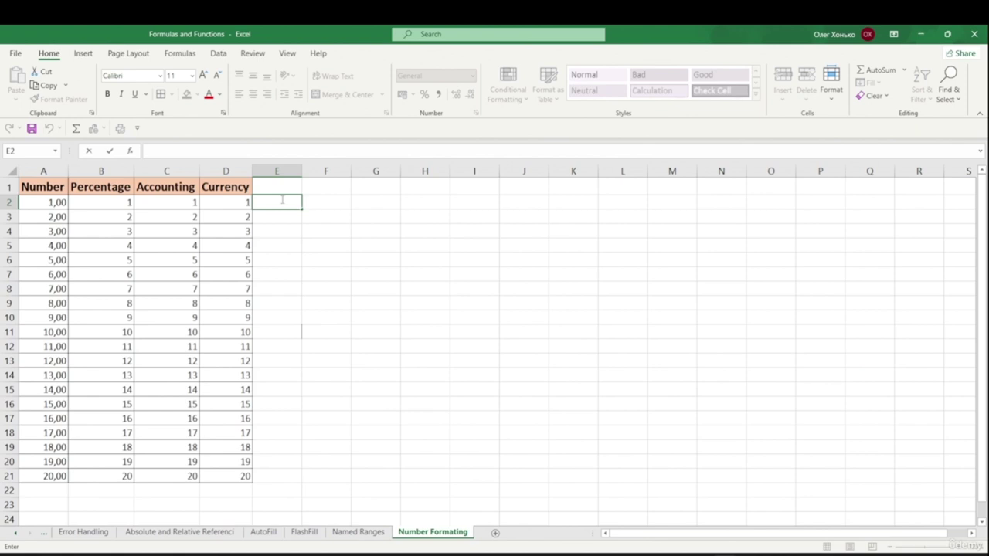
text(=)
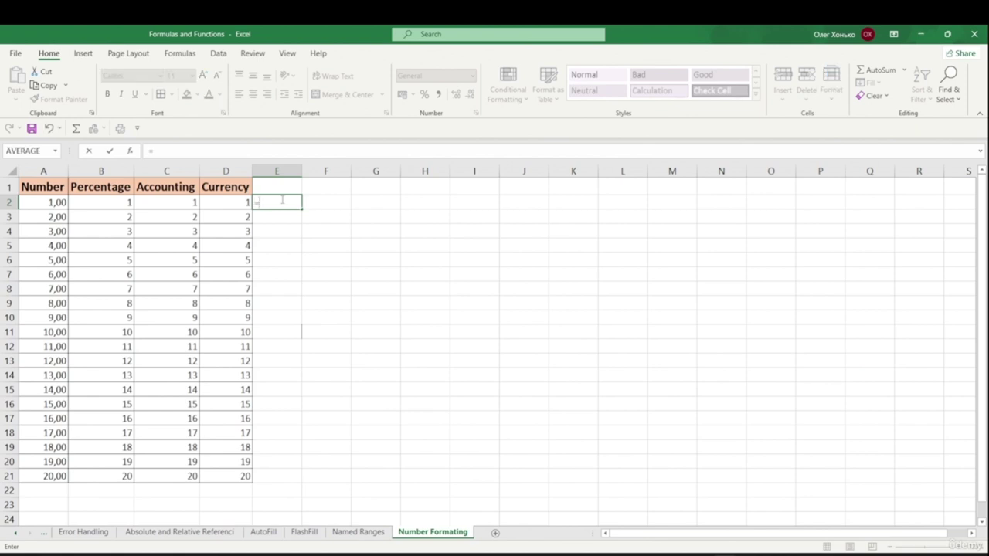
text(sum)
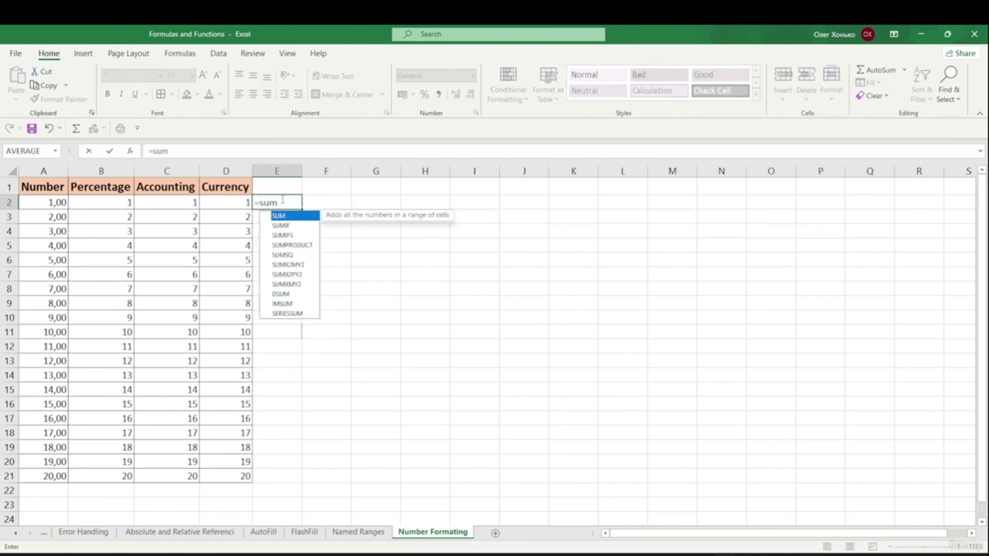
key(Escape)
text(()
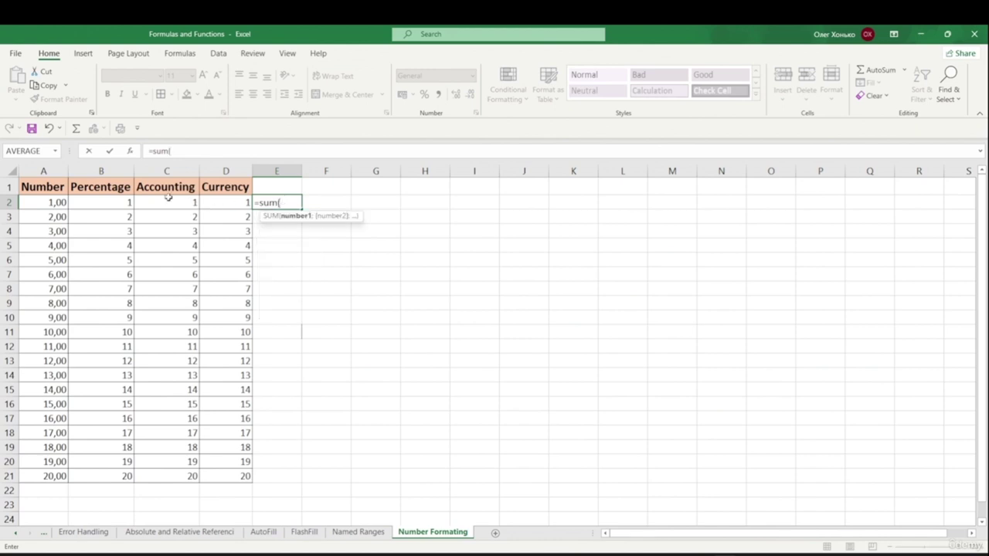
click(113, 202)
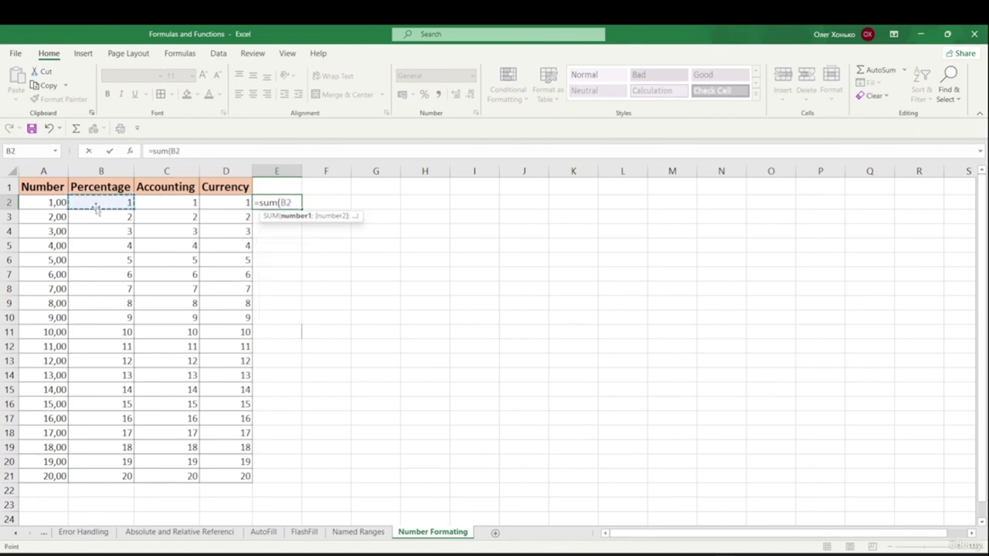
text(/')
text(00)
text())
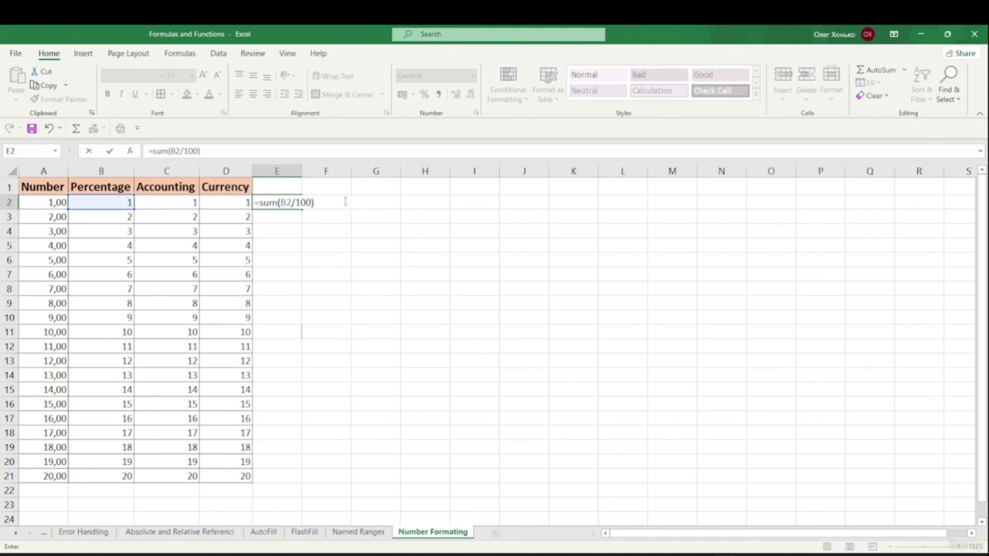
key(Return)
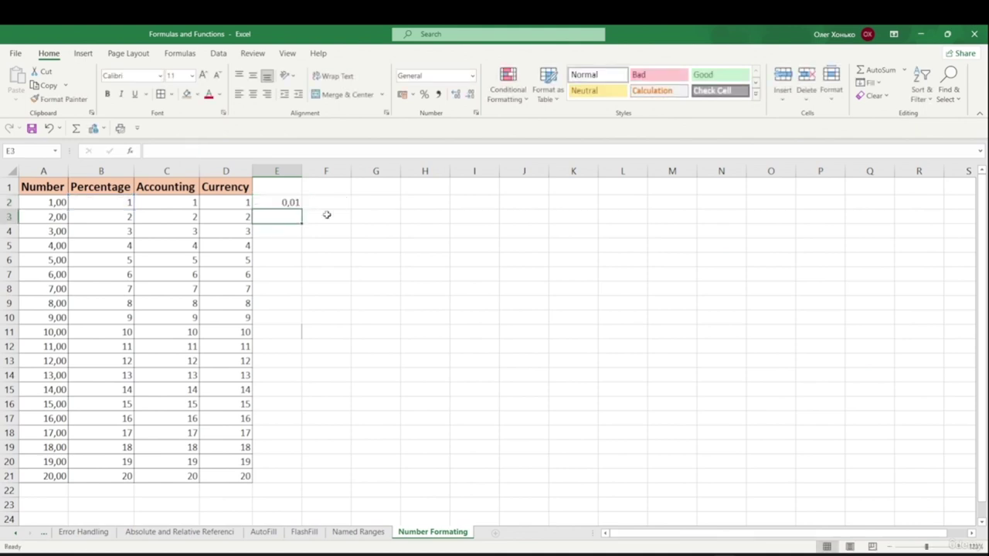
- Format E2 as Percentage and fill it down to E21, showing 1,00% to 20,00%
click(299, 206)
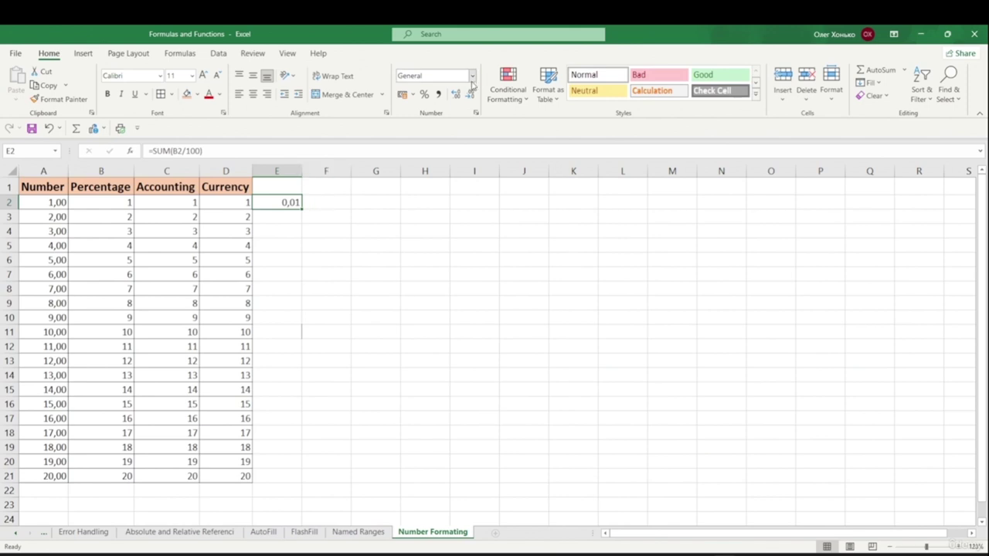
click(471, 78)
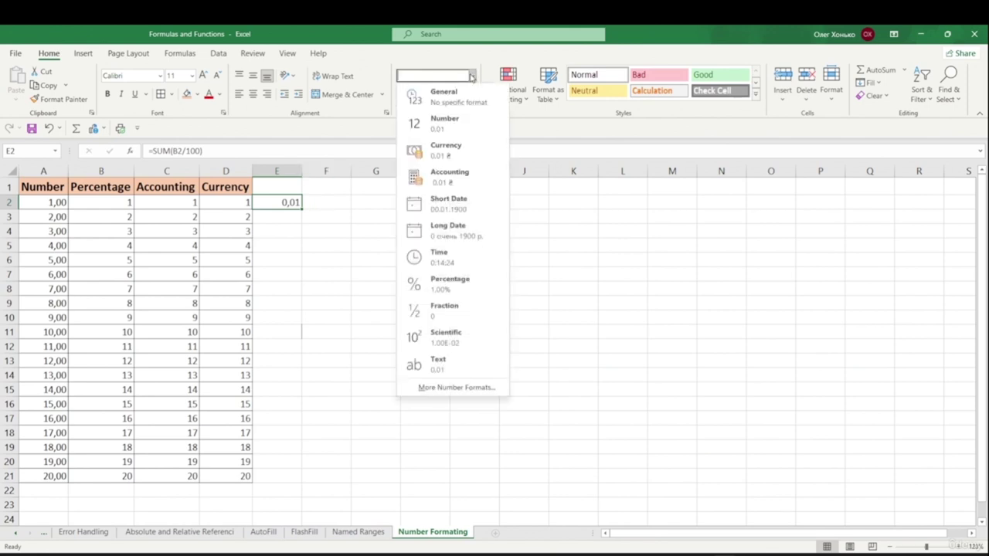
click(463, 279)
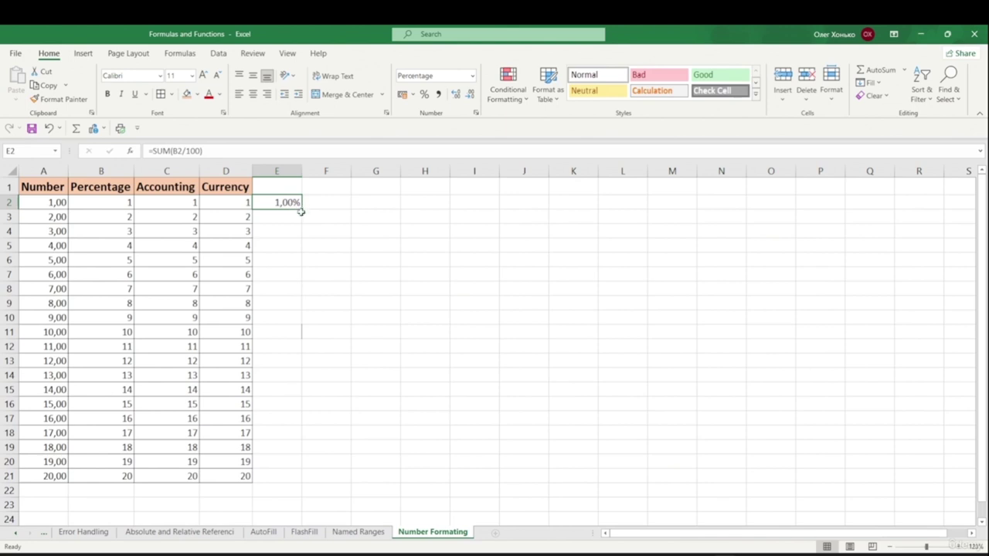
drag(302, 210, 303, 478)
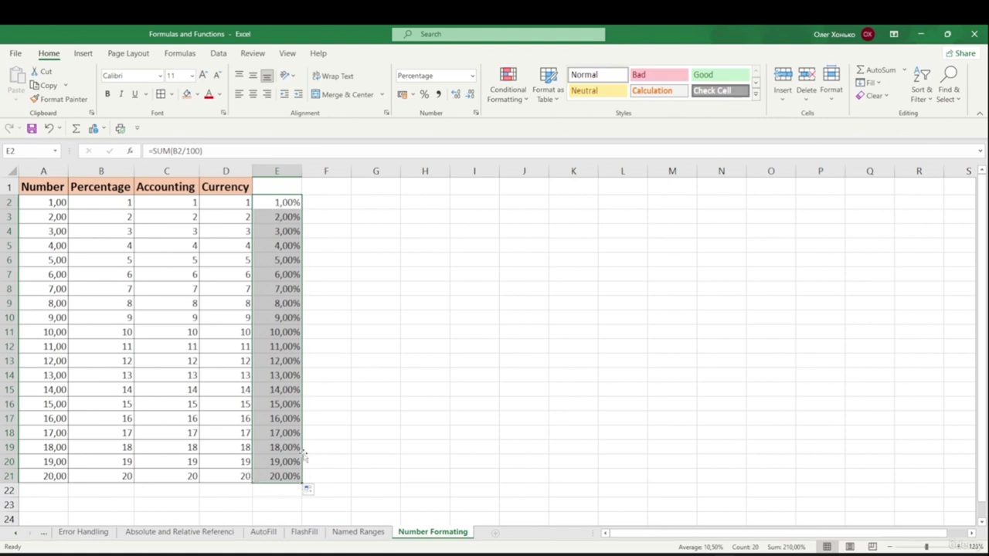
click(391, 330)
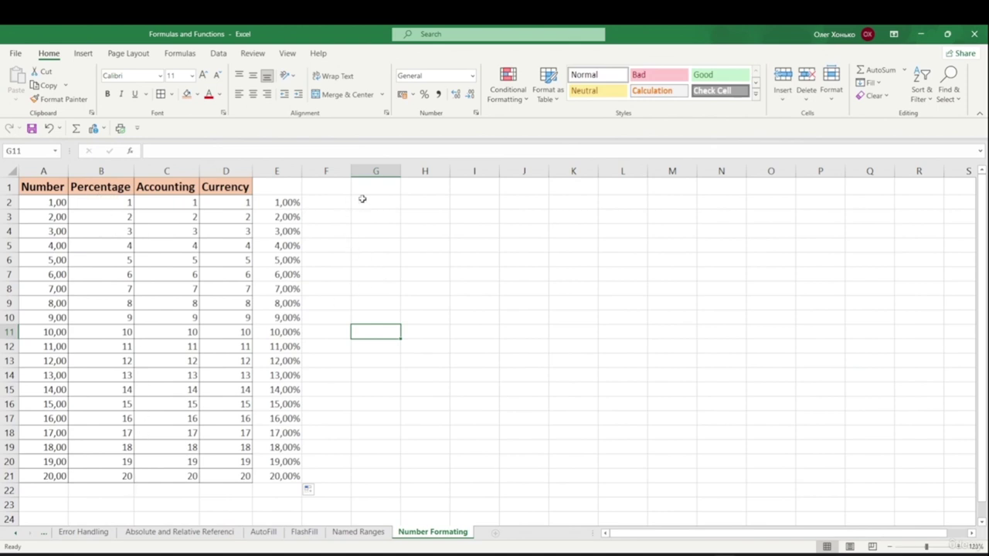
double_click(331, 203)
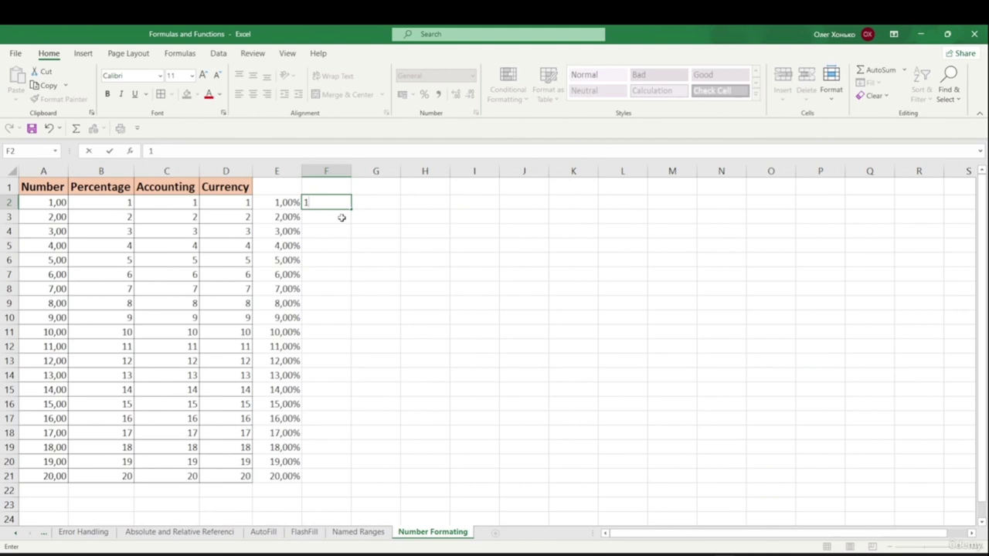
- Enter 1% in F2 and reduce E2's decimal places so it displays 1%
text(%)
key(Return)
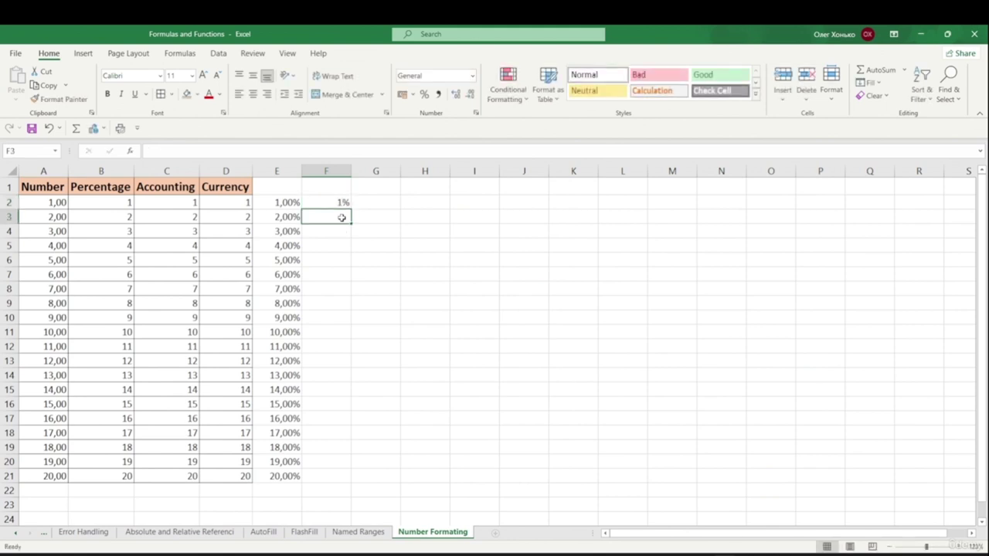
click(294, 202)
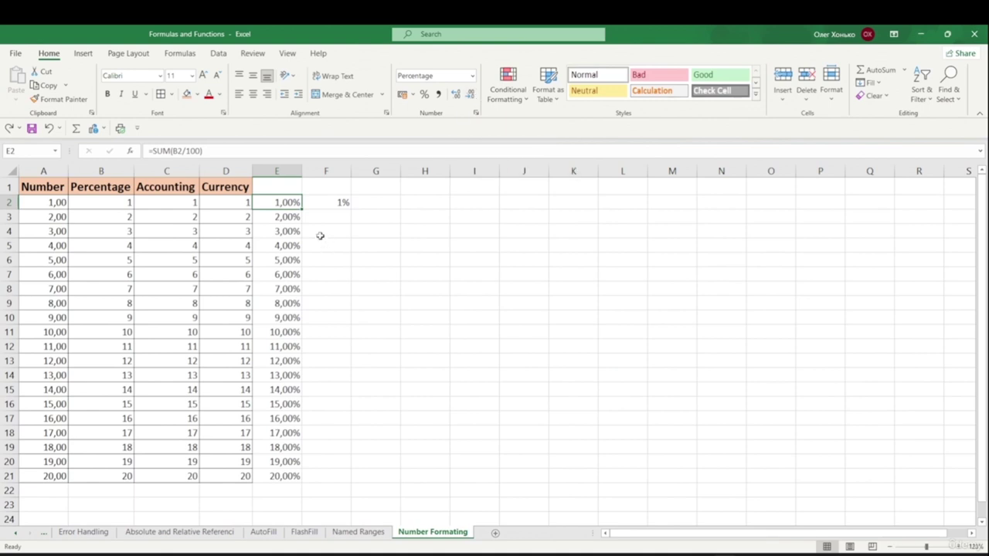
click(457, 94)
click(470, 94)
click(470, 94)
click(346, 206)
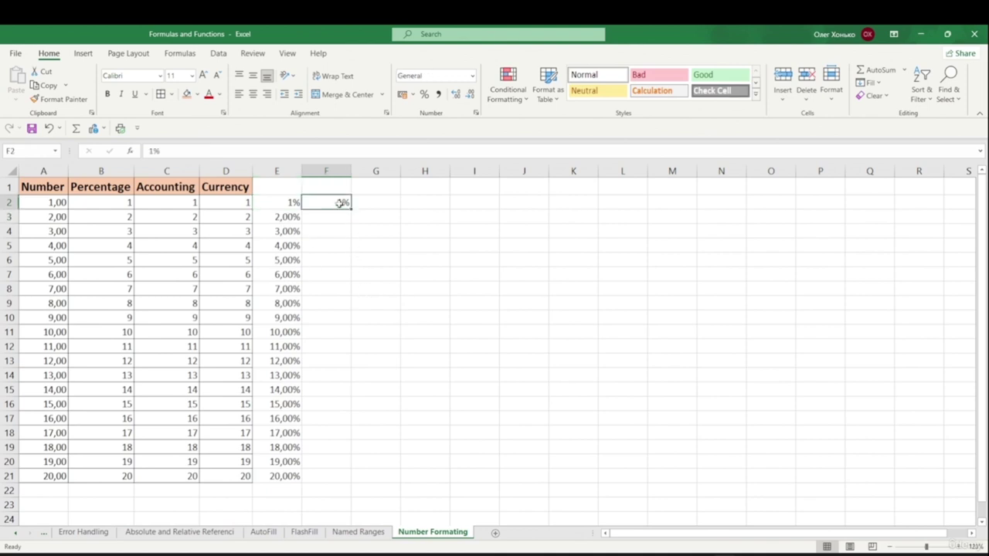
click(295, 203)
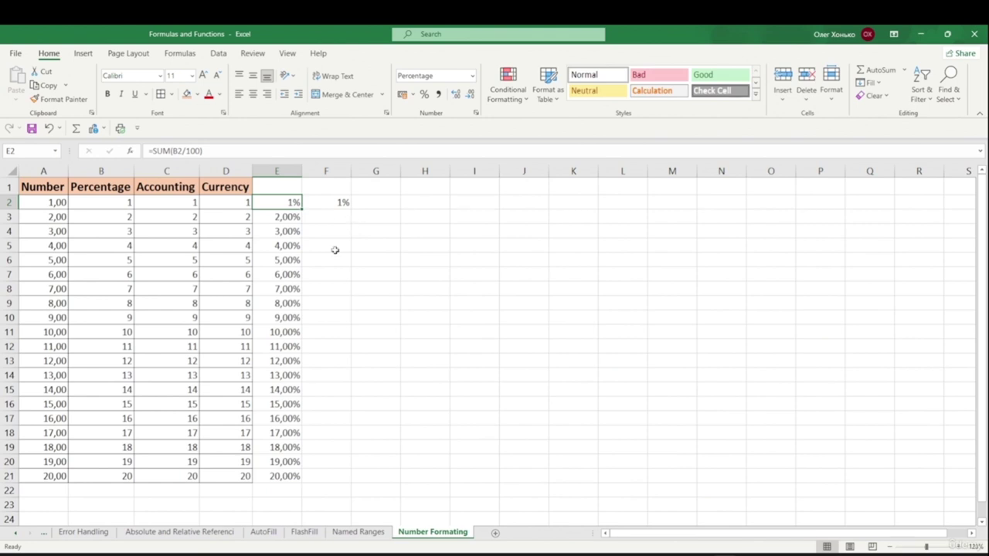
click(178, 201)
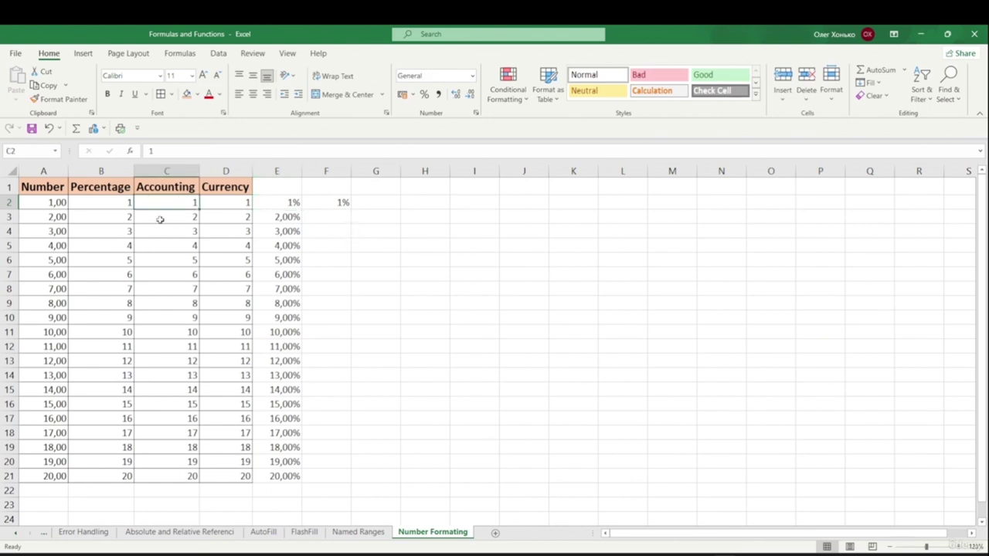
- Apply the Accounting format to C2:C21
drag(168, 212, 193, 473)
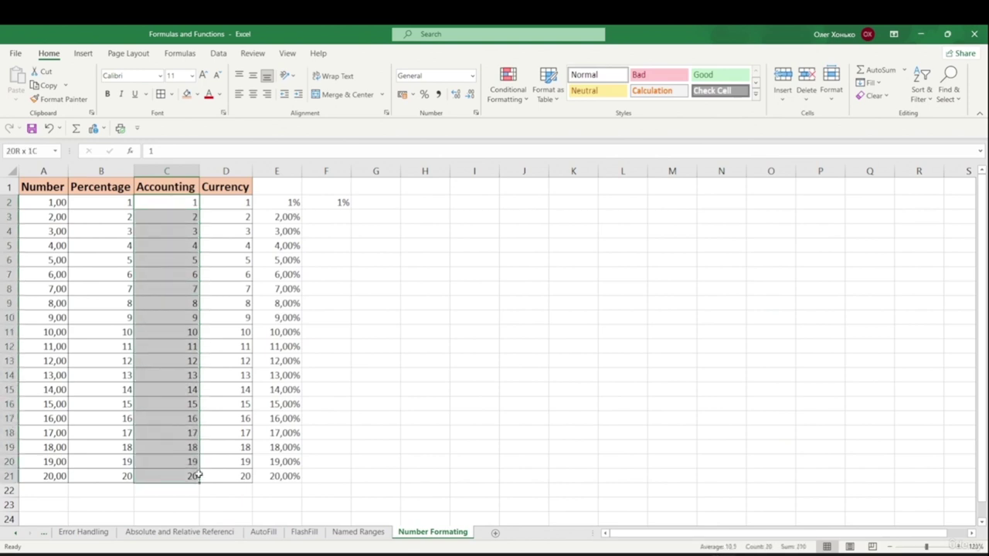
click(472, 75)
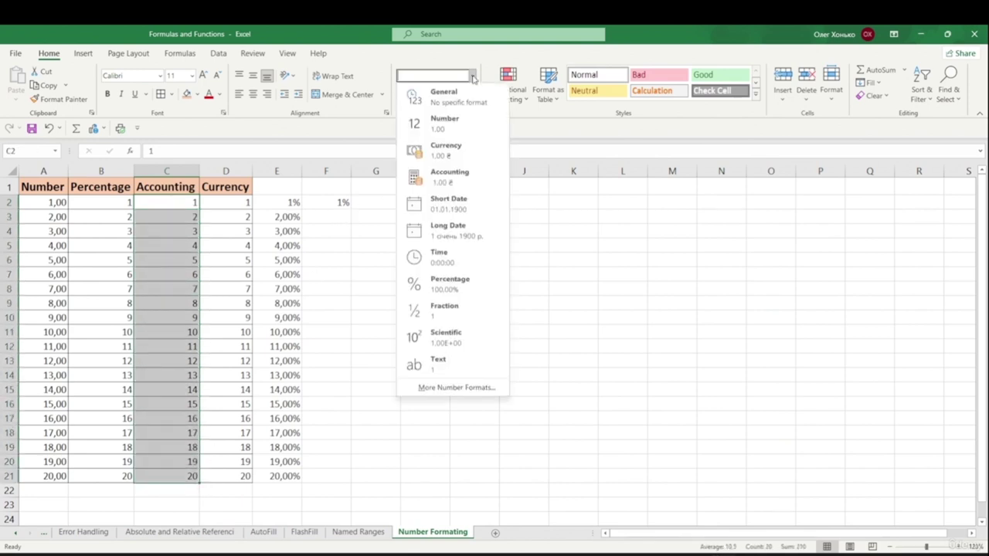
click(453, 189)
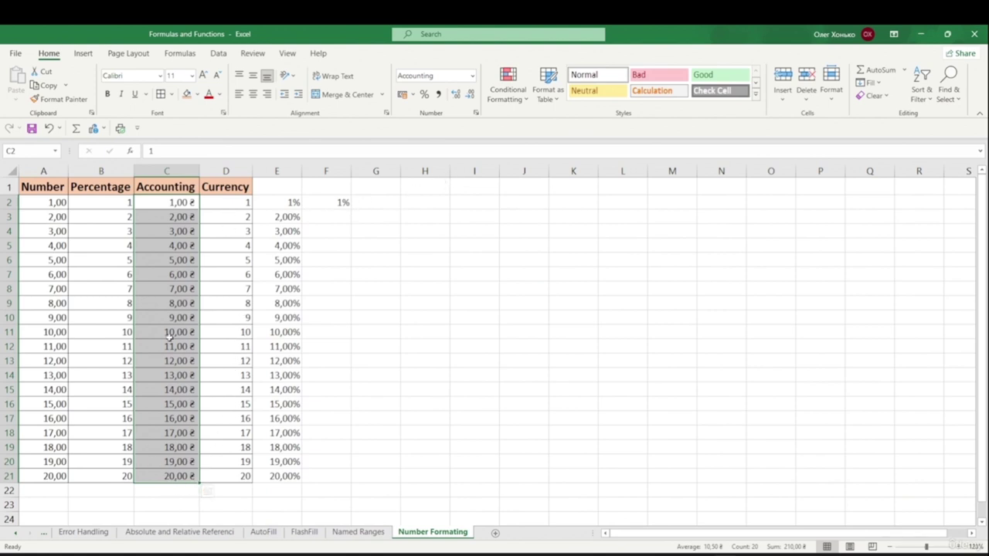
- Apply the Currency format to D2:D21, showing 1,00 ₴ through 20,00 ₴
drag(221, 202, 241, 476)
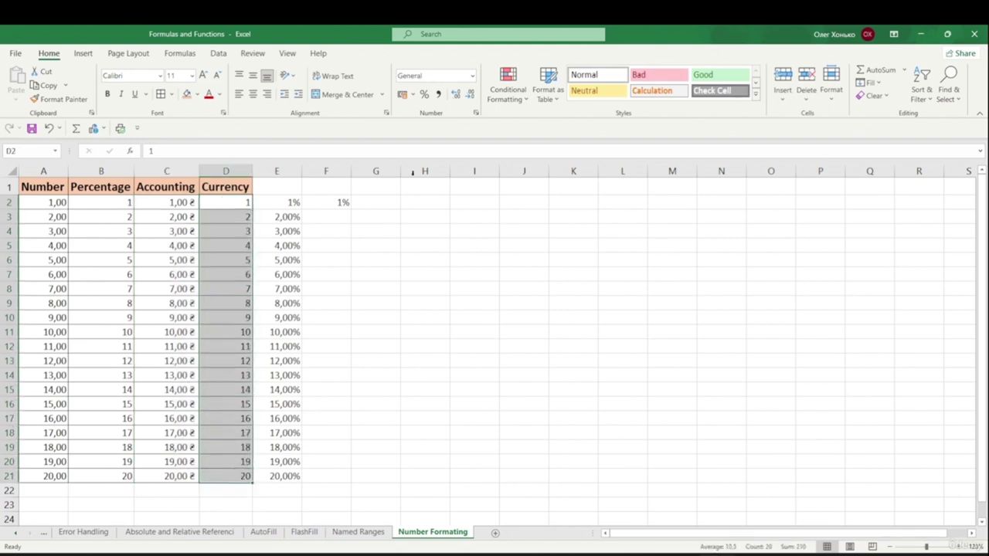
click(473, 76)
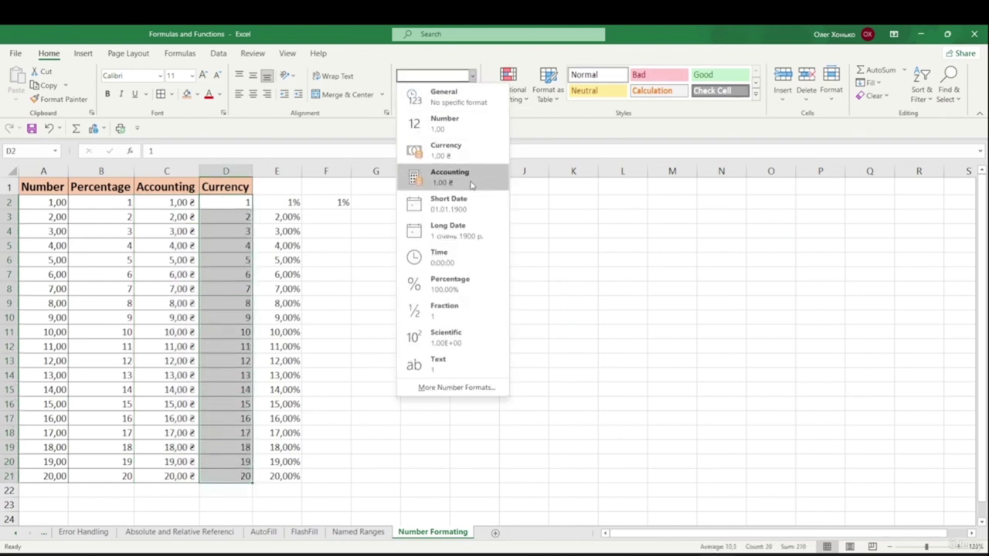
click(453, 150)
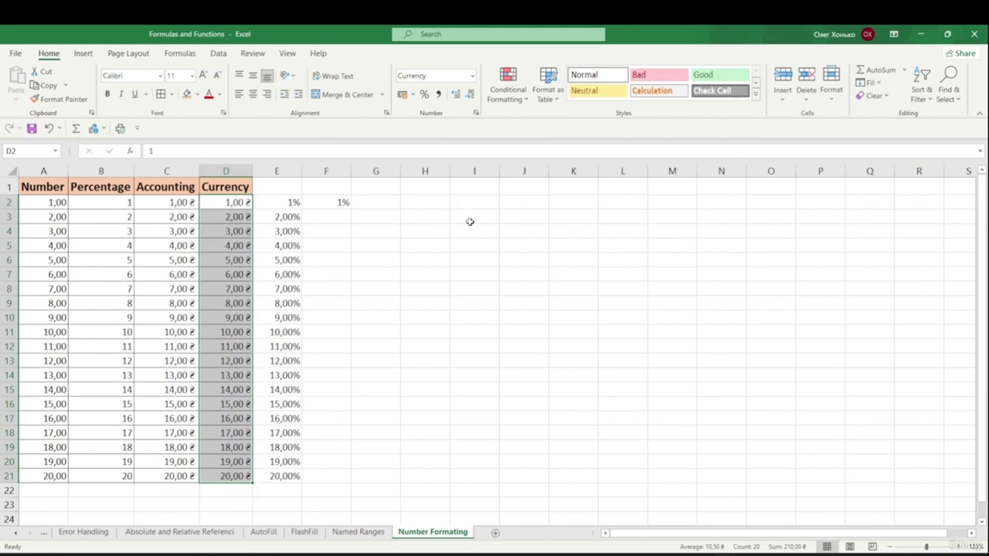
click(232, 228)
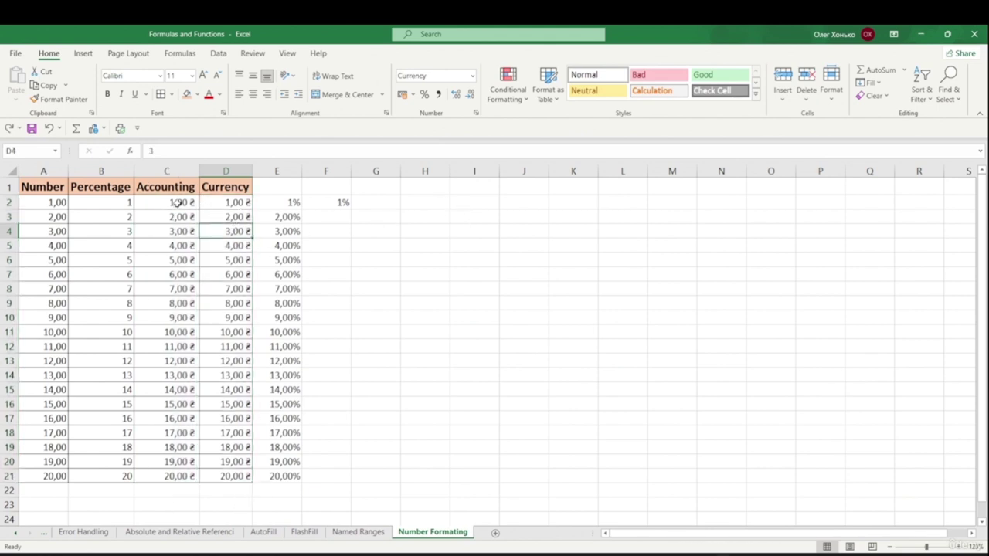
drag(176, 203, 231, 476)
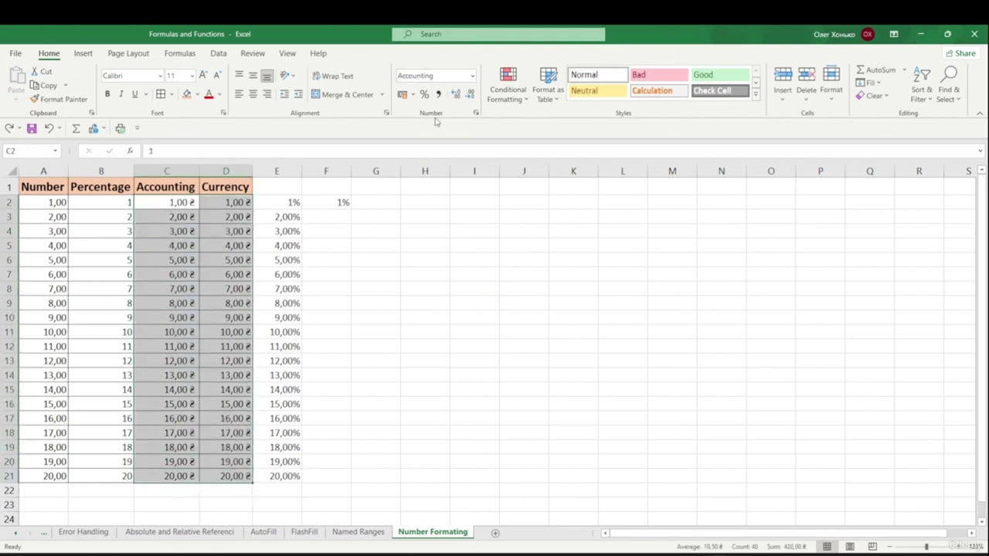
- Format C2:D21 as Currency with the $ English (United States) symbol, showing $1,00–$20,00
click(477, 114)
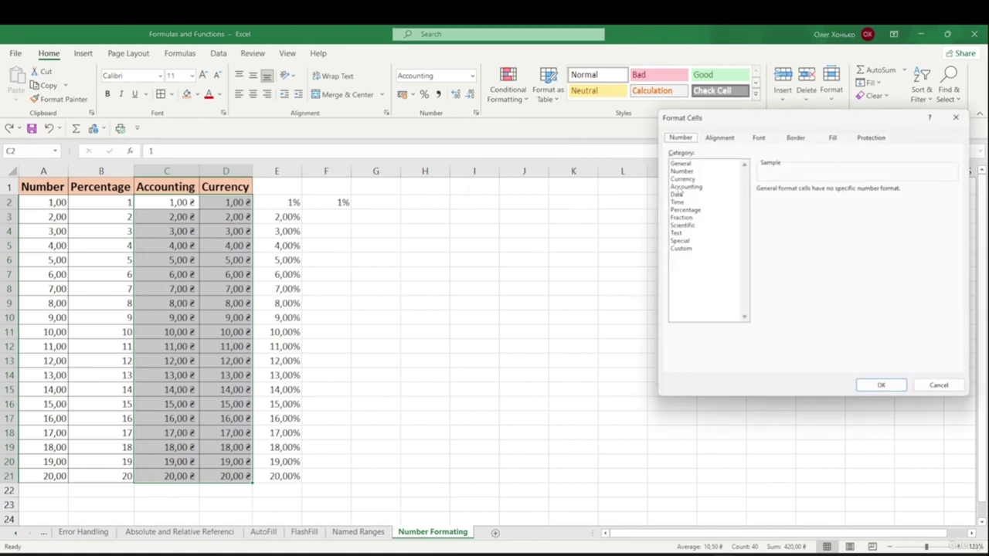
click(680, 179)
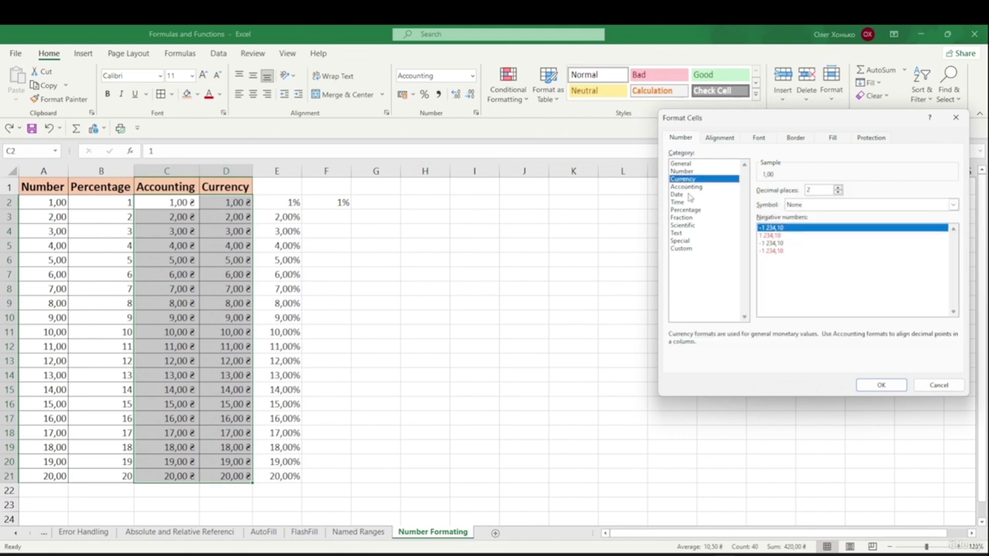
click(827, 206)
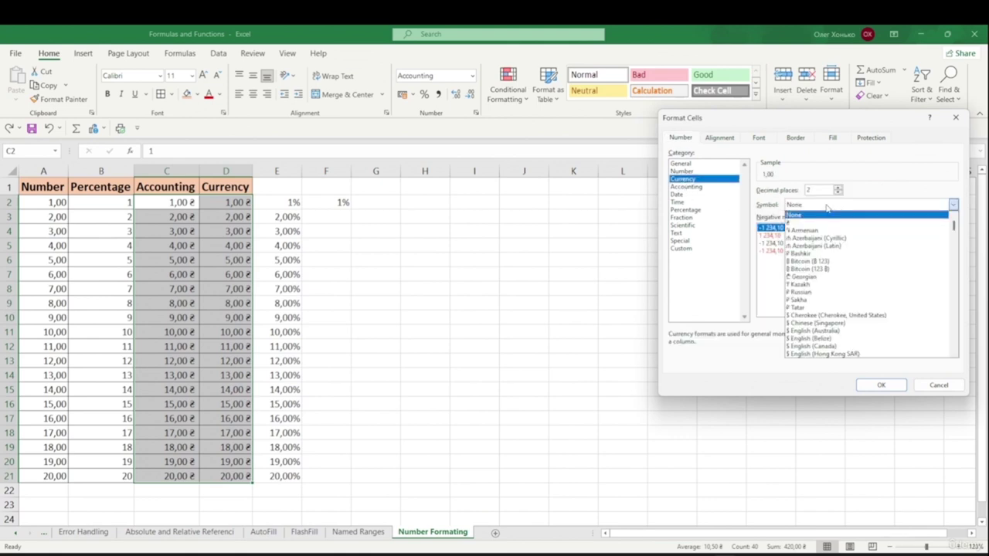
scroll(837, 274, down, 2)
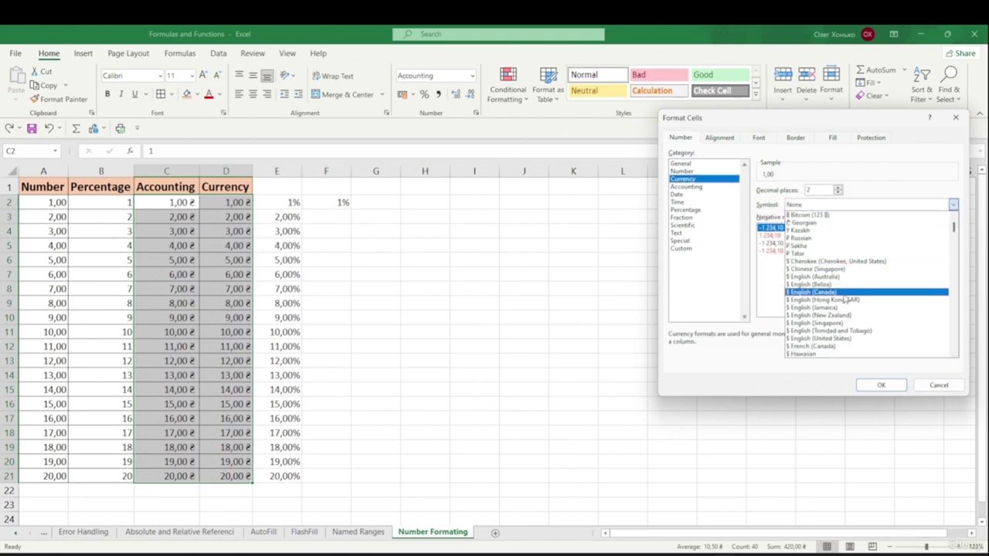
scroll(844, 318, down, 1)
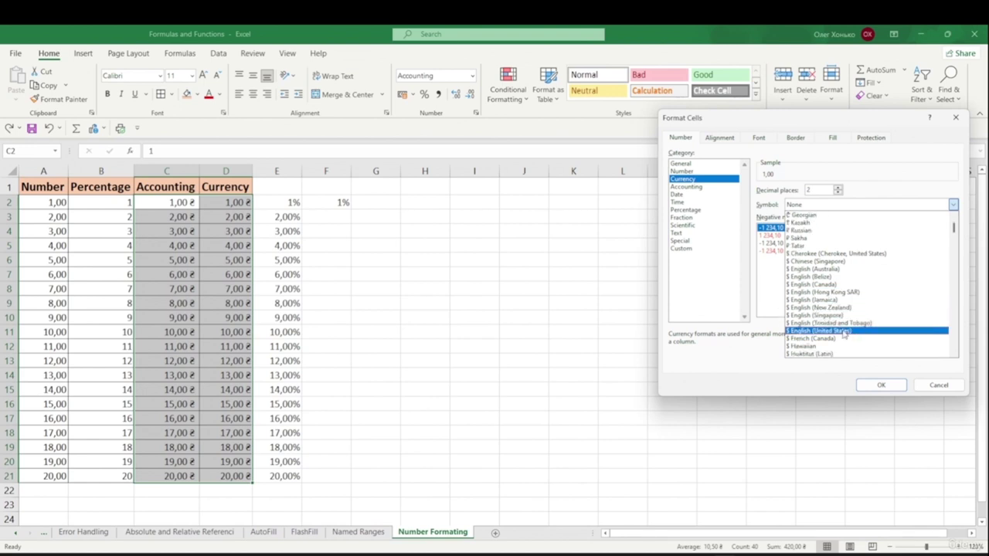
click(804, 332)
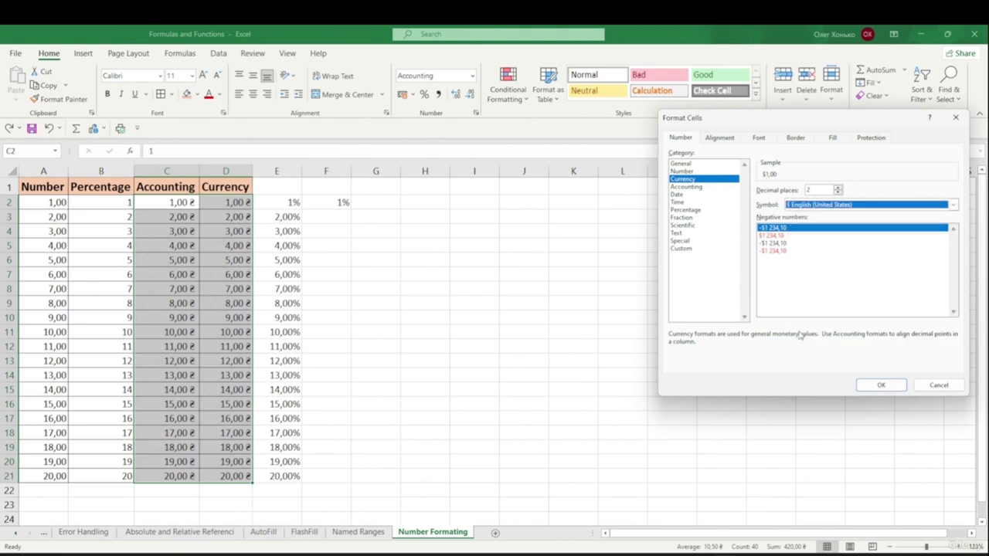
click(876, 385)
click(474, 259)
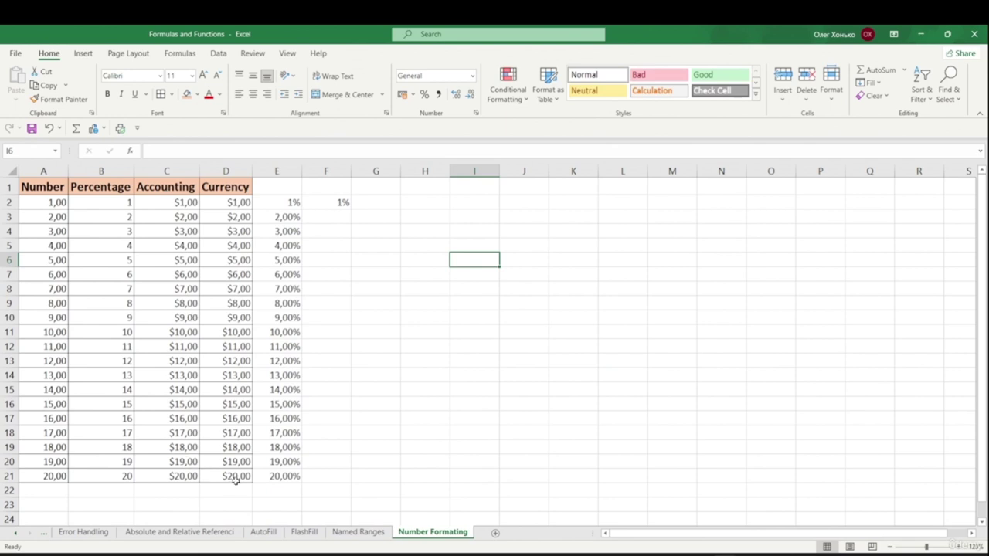
- Check the Accounting and Currency header cells and the dollar value in C3
click(193, 187)
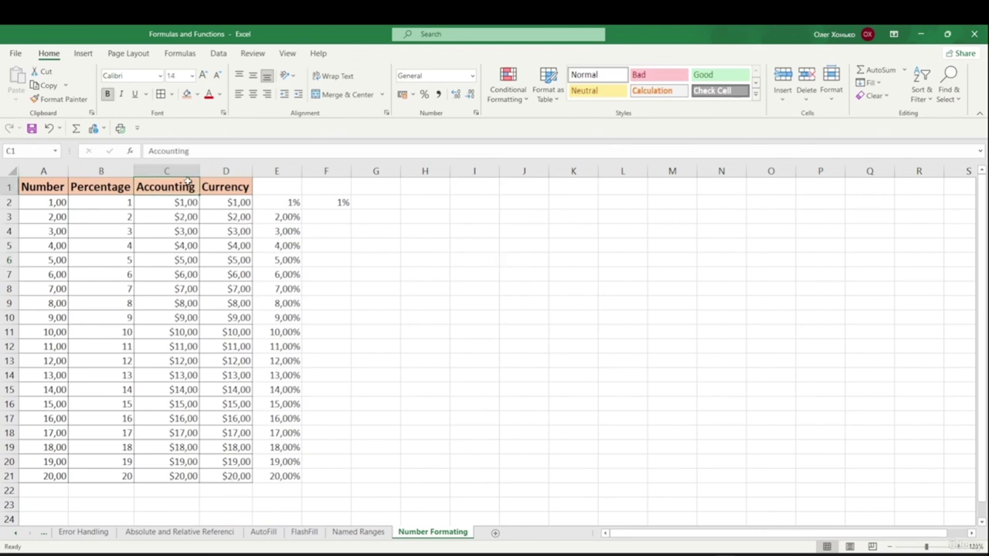
click(217, 186)
click(178, 191)
click(188, 216)
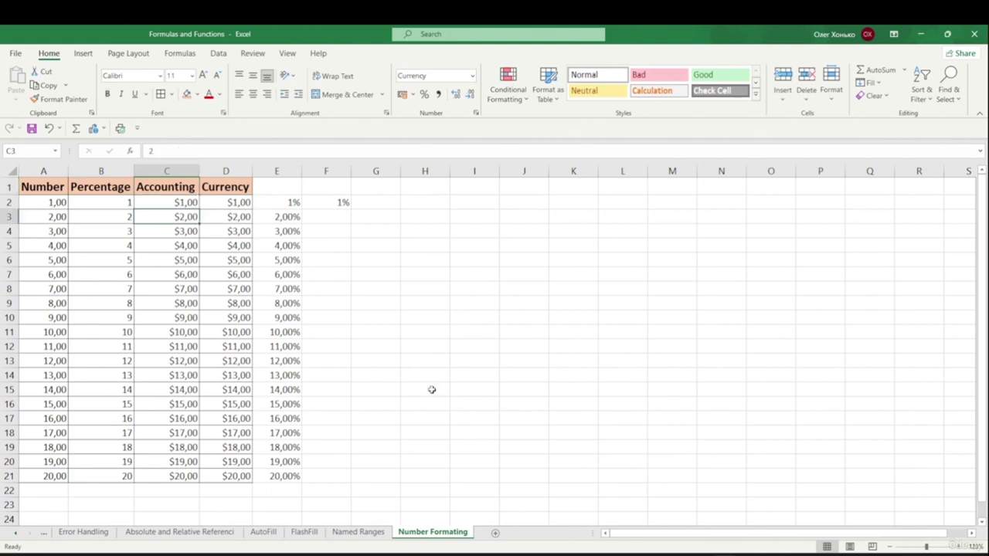
click(366, 229)
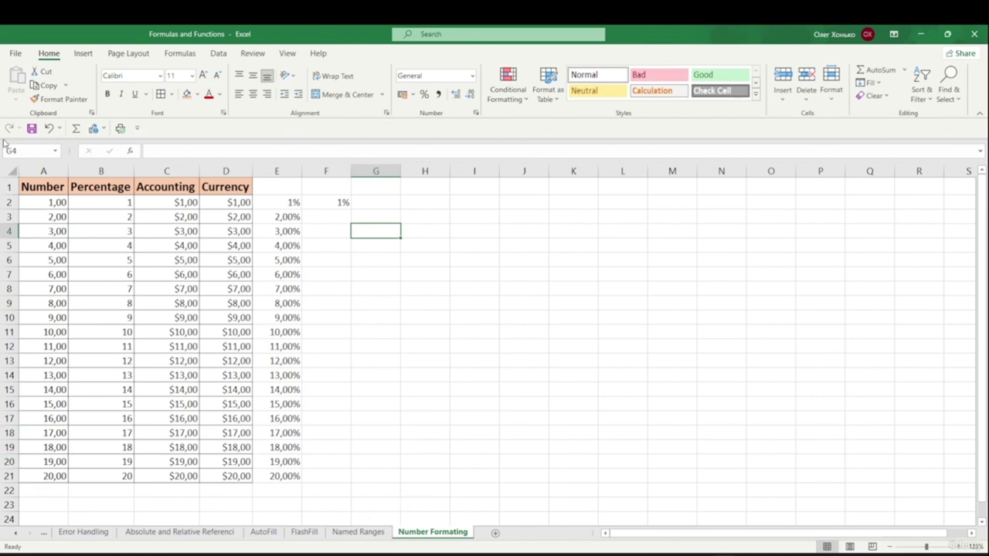
- View the Custom number format codes in Format Cells, then cancel without applying any
click(472, 75)
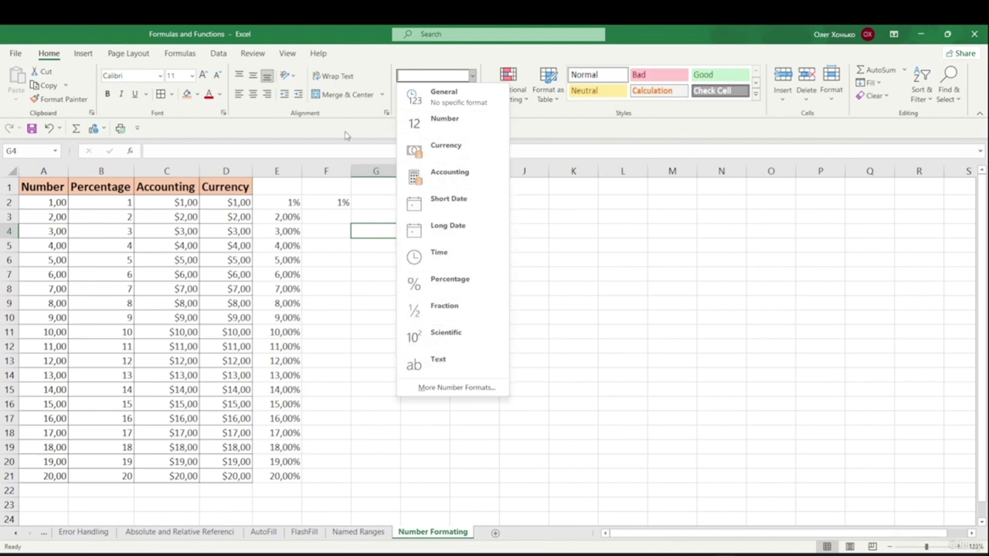
click(456, 387)
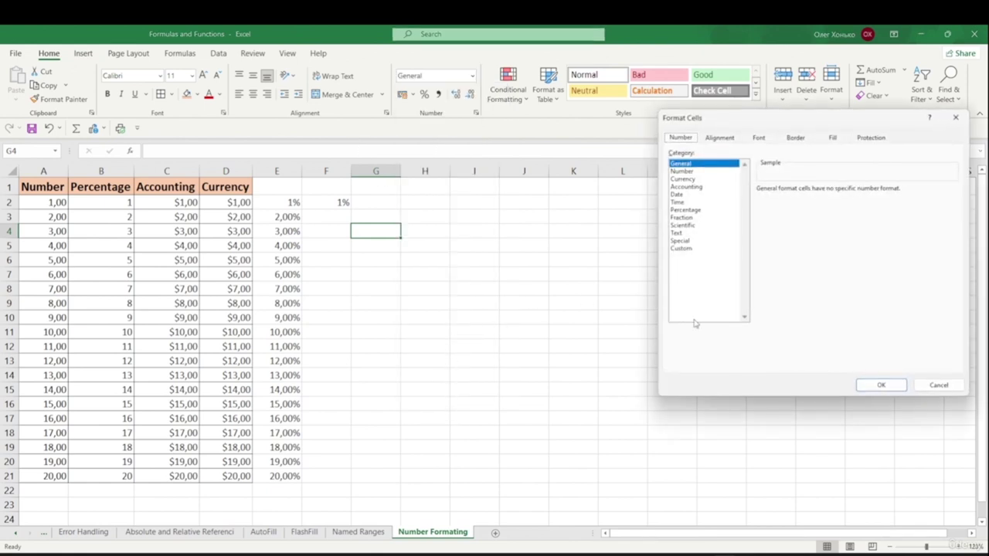
click(697, 250)
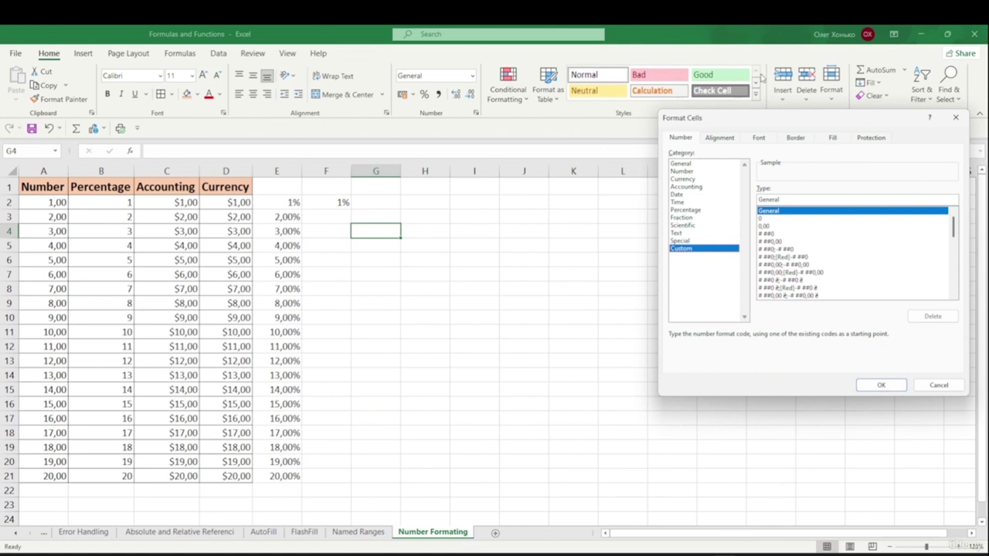
drag(797, 114, 516, 101)
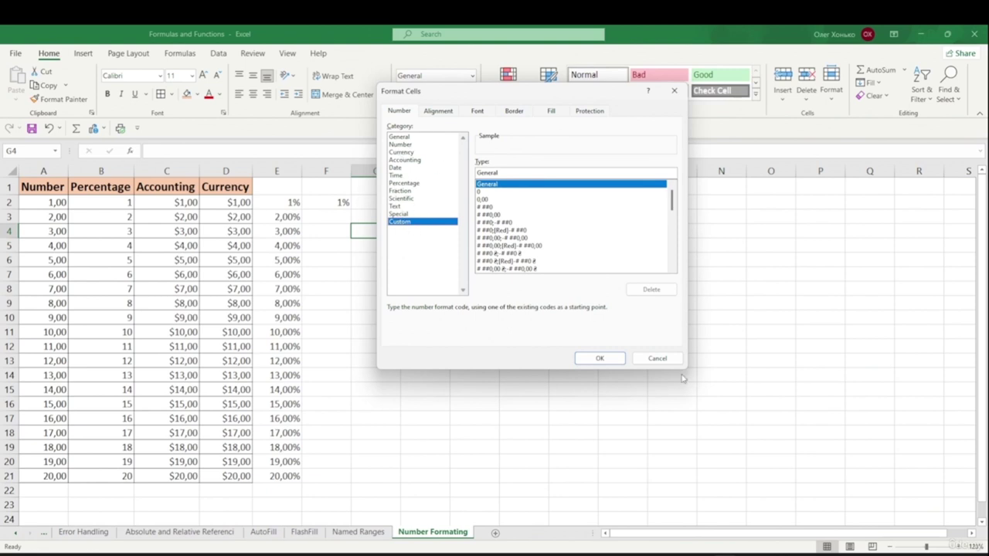
click(657, 358)
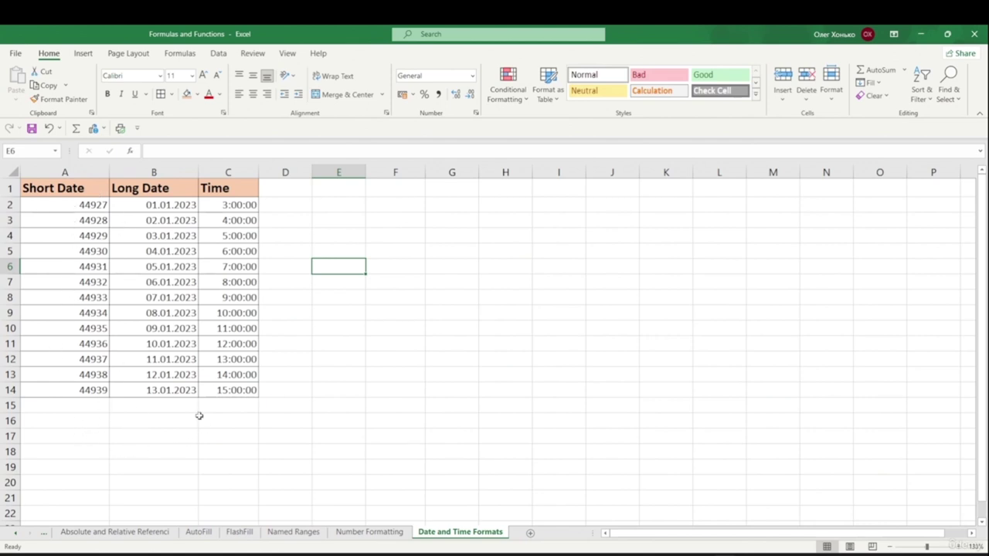
- Enter the date 01.01.1900 into the empty cell F6
click(27, 280)
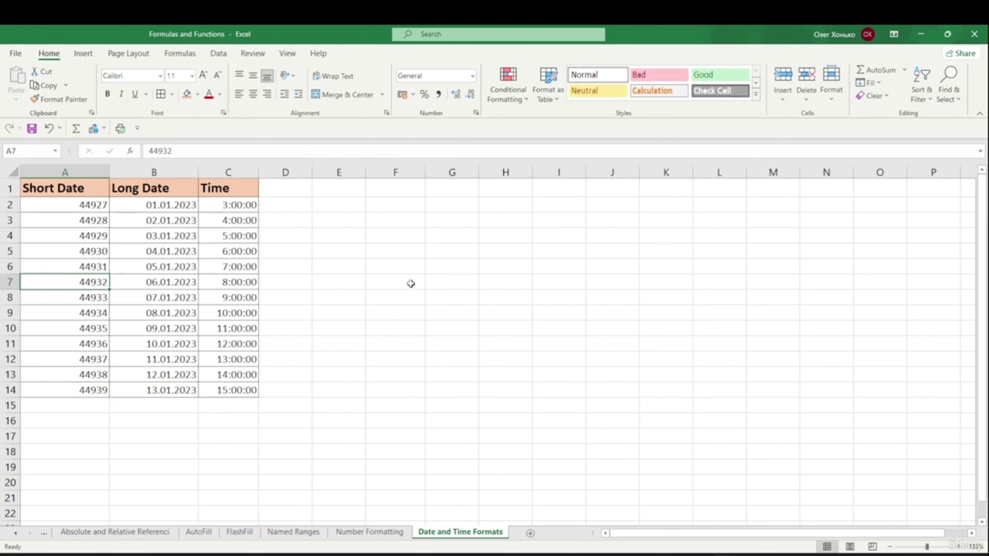
double_click(394, 266)
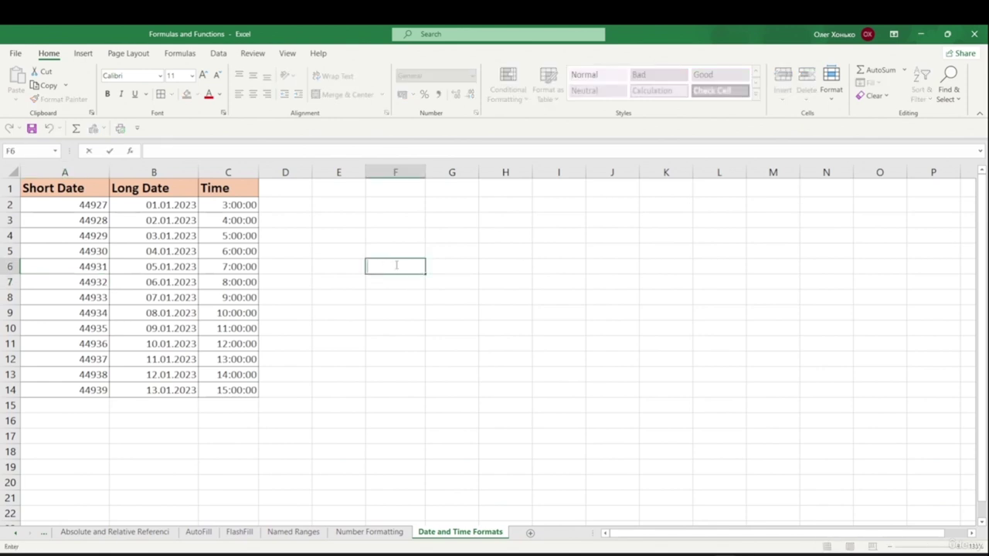
text(1/19)
text(19)
key(Return)
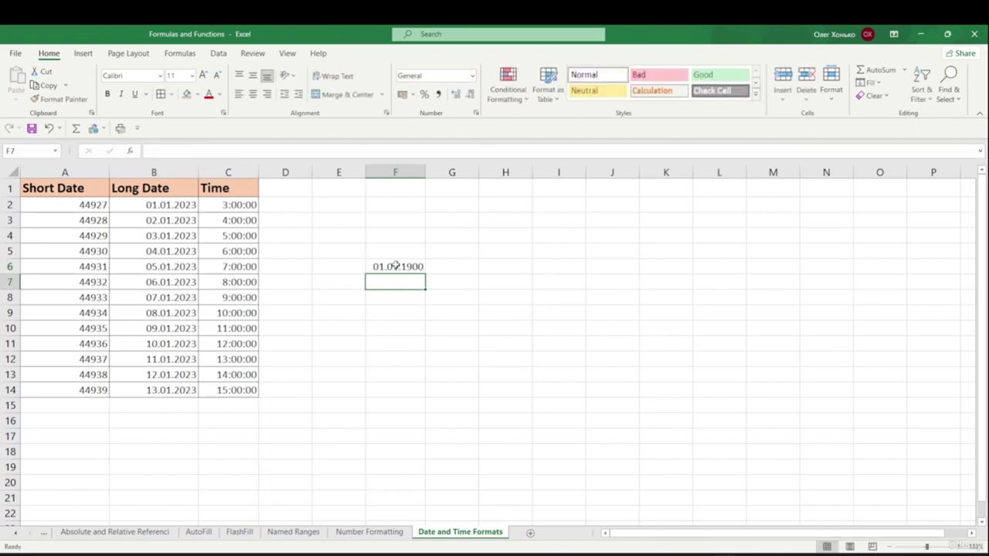
- Switch F6 to Number format so it shows 1,00, then select the Short Date serials
click(397, 265)
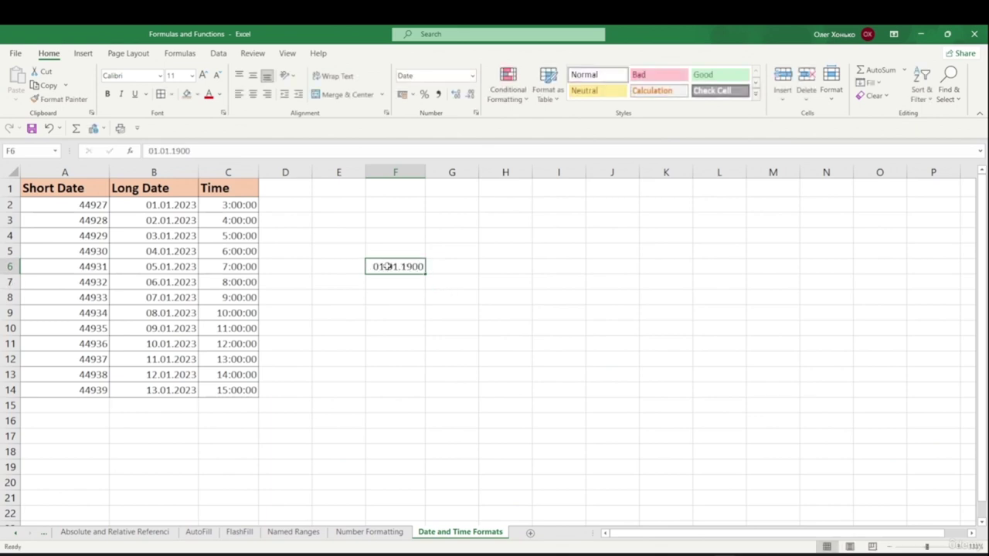
click(473, 75)
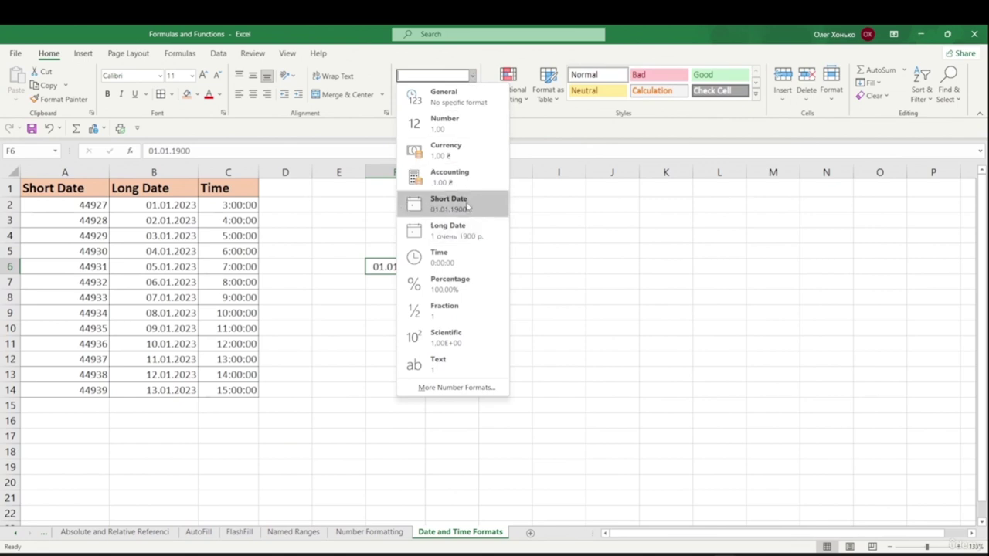
click(329, 315)
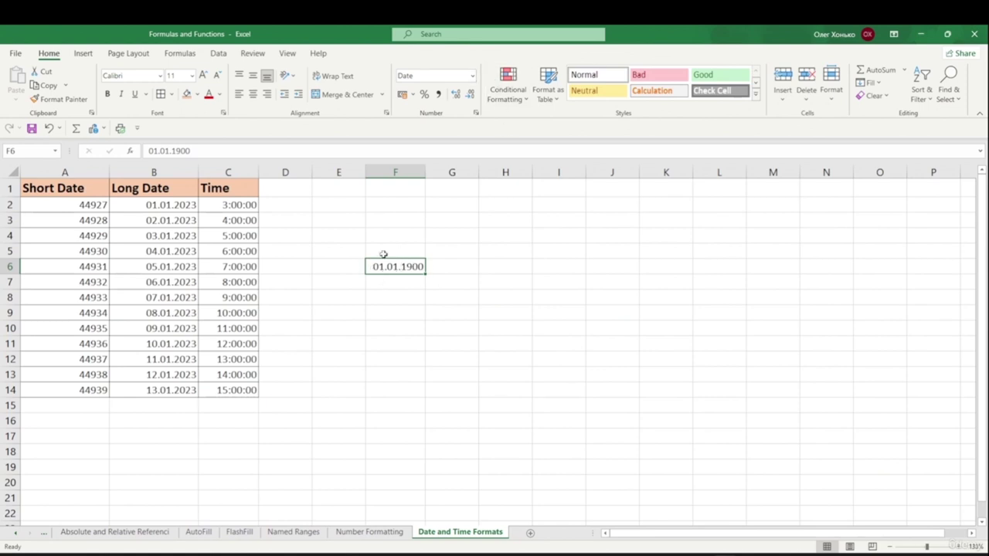
click(472, 76)
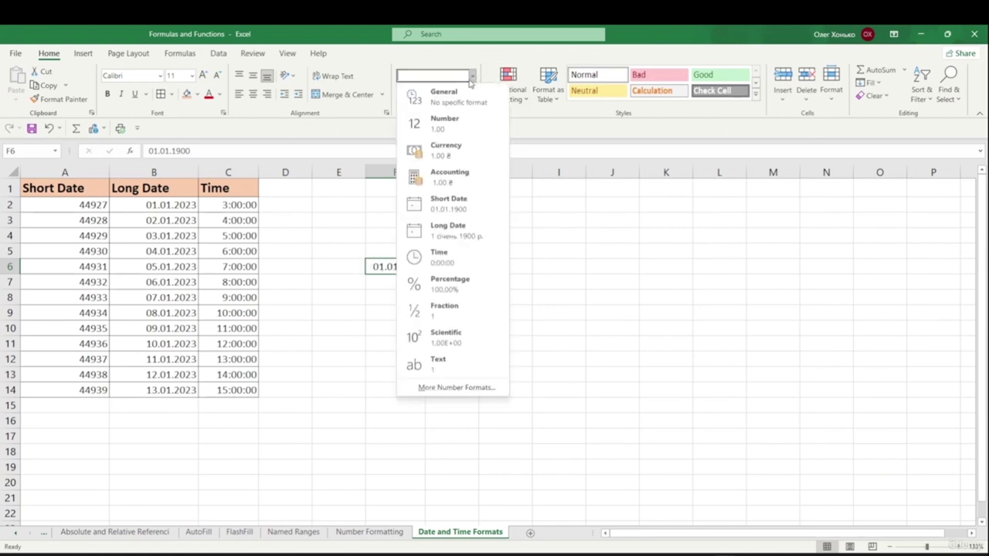
click(457, 126)
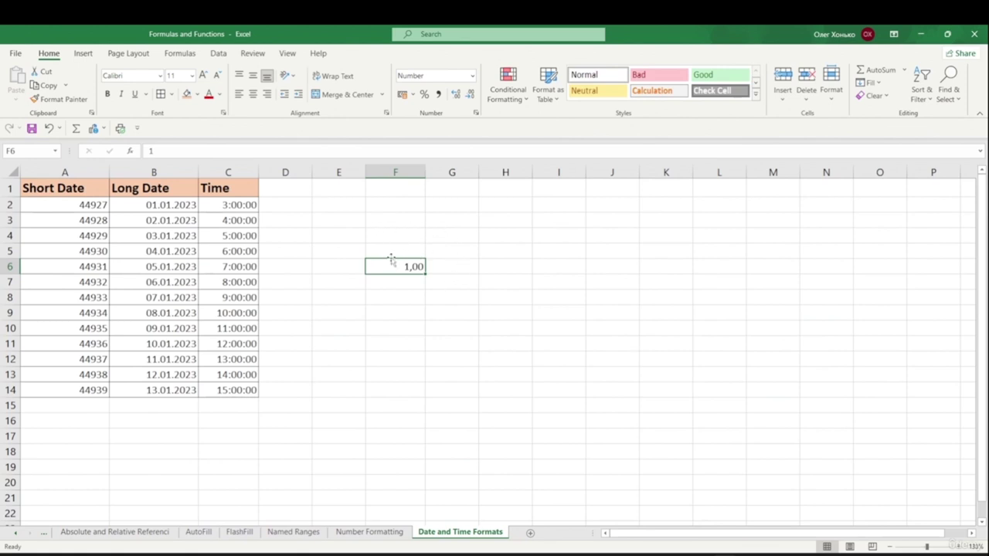
click(80, 203)
drag(97, 208, 82, 390)
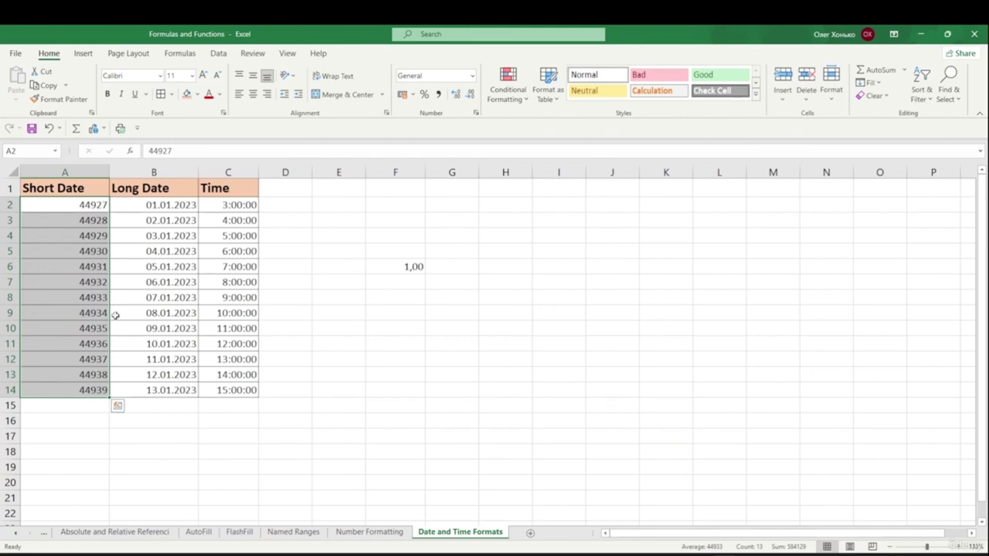
- Apply Short Date format to the serial numbers in column A
click(472, 80)
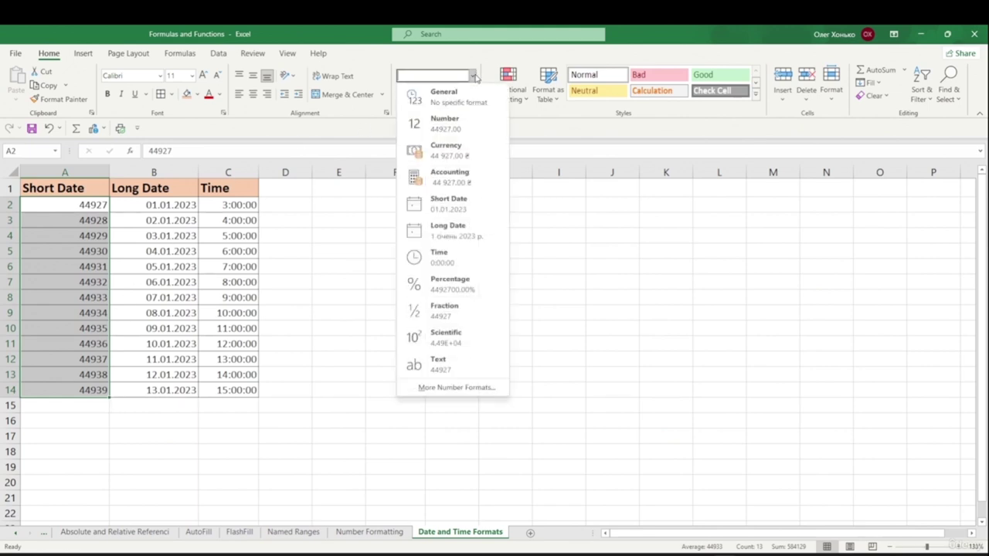
click(474, 206)
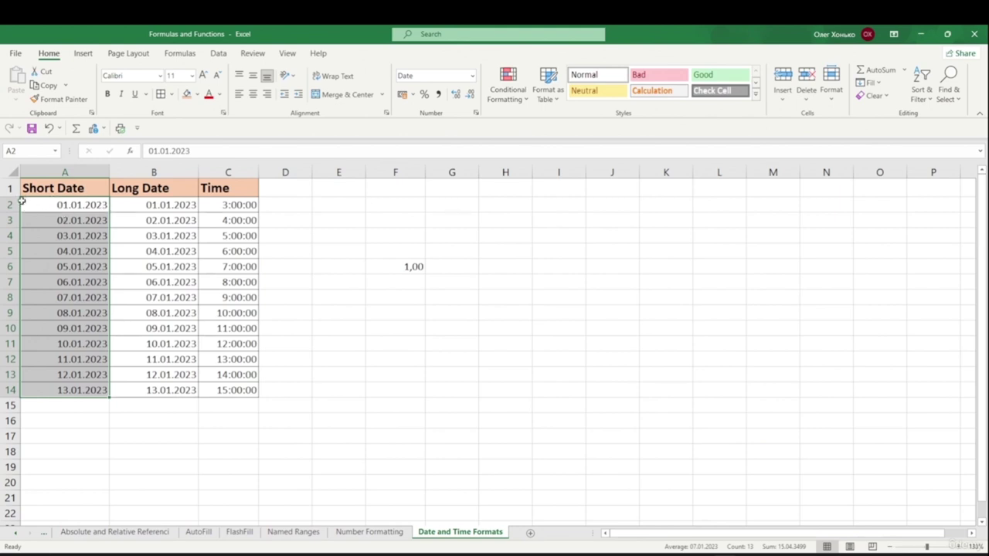
click(102, 205)
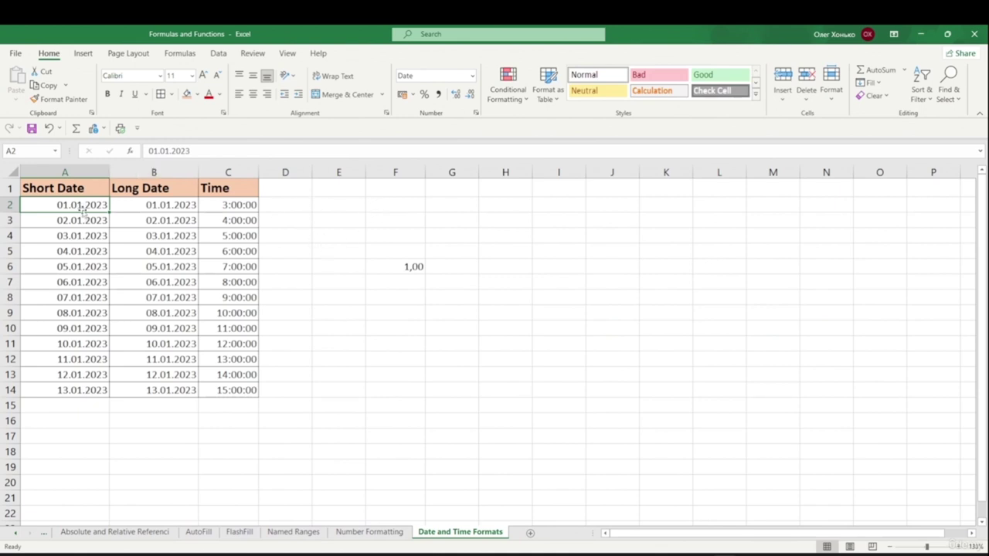
- Apply Long Date format to the values in column B, B2:B14
click(190, 204)
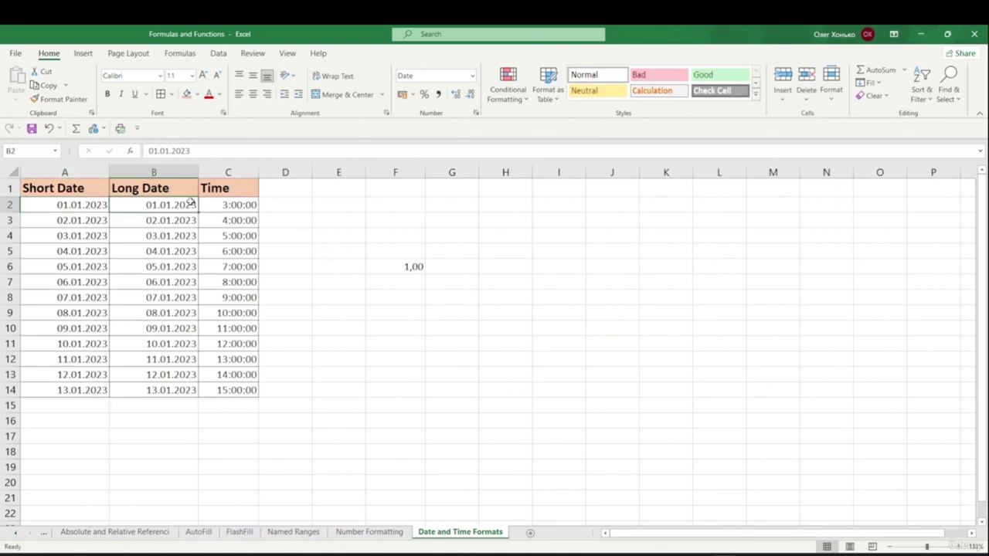
drag(165, 204, 178, 390)
click(472, 76)
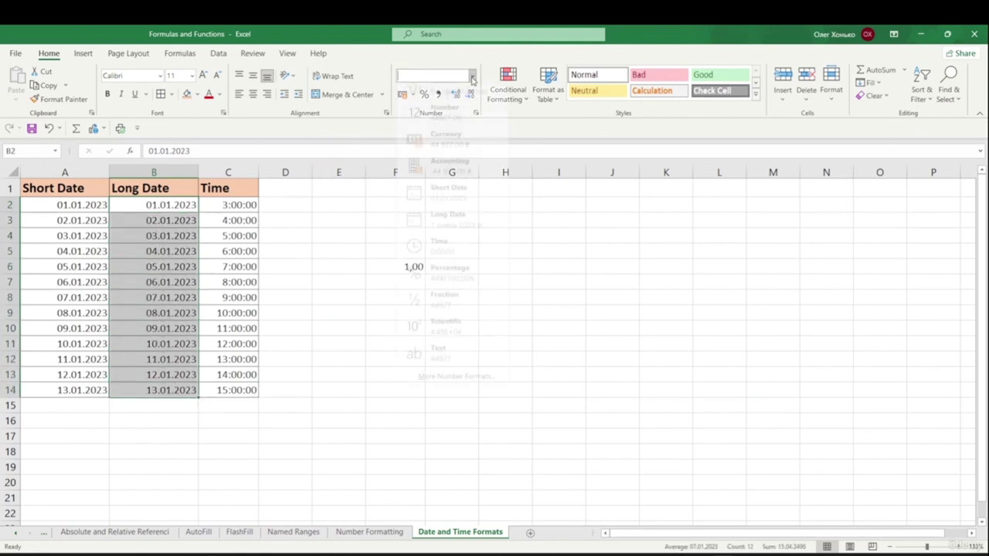
click(455, 236)
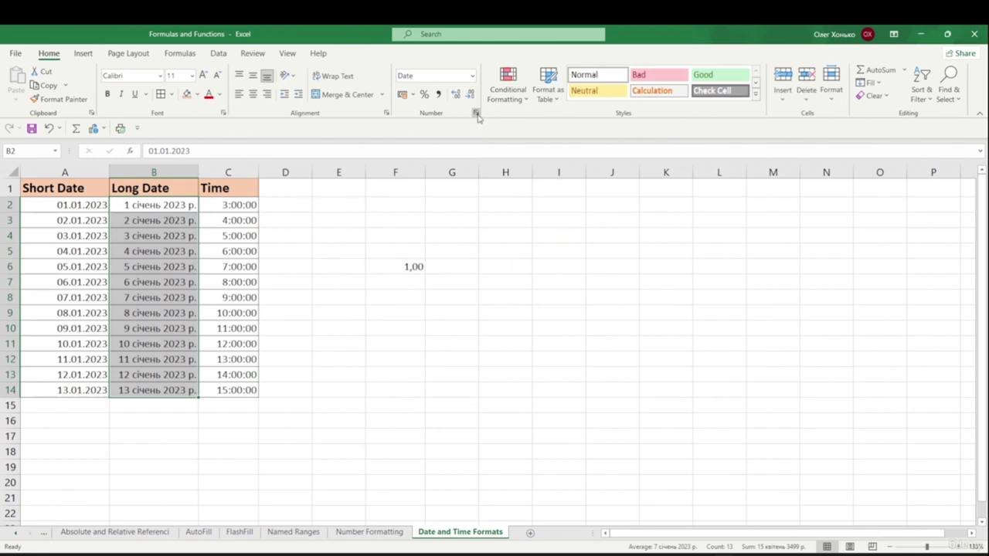
- Set the Long Date column to English (United States) locale with the March 14, 2012 style
click(476, 114)
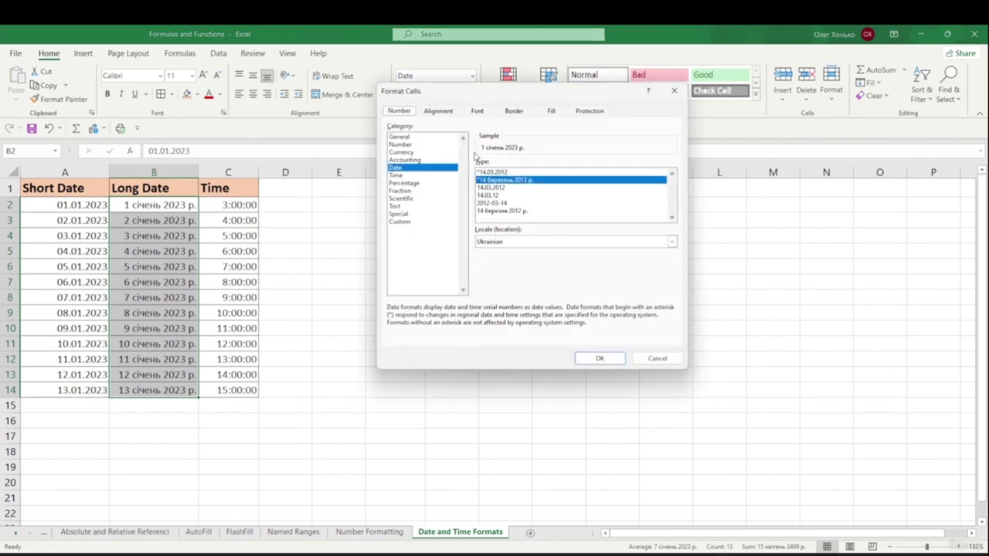
click(523, 243)
scroll(541, 266, up, 3)
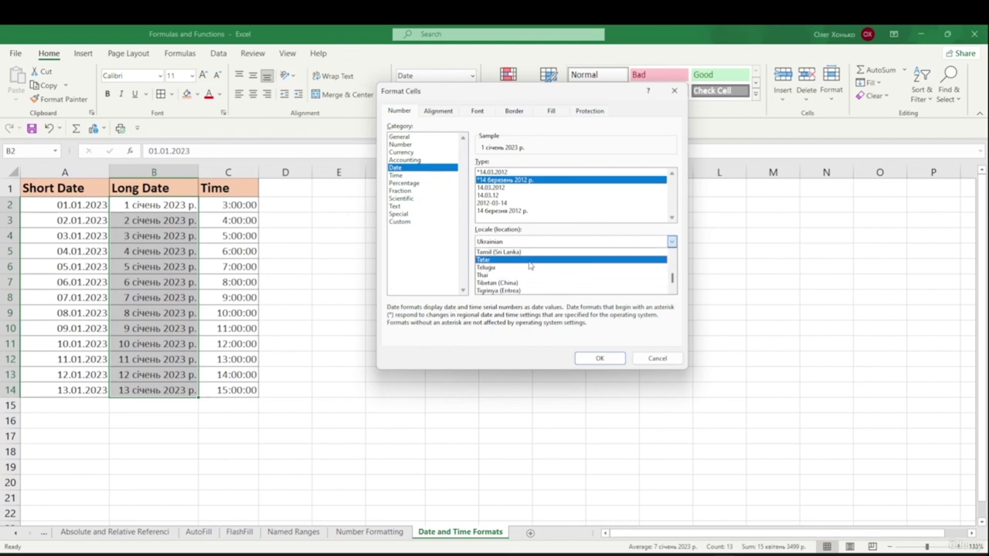
scroll(552, 263, up, 15)
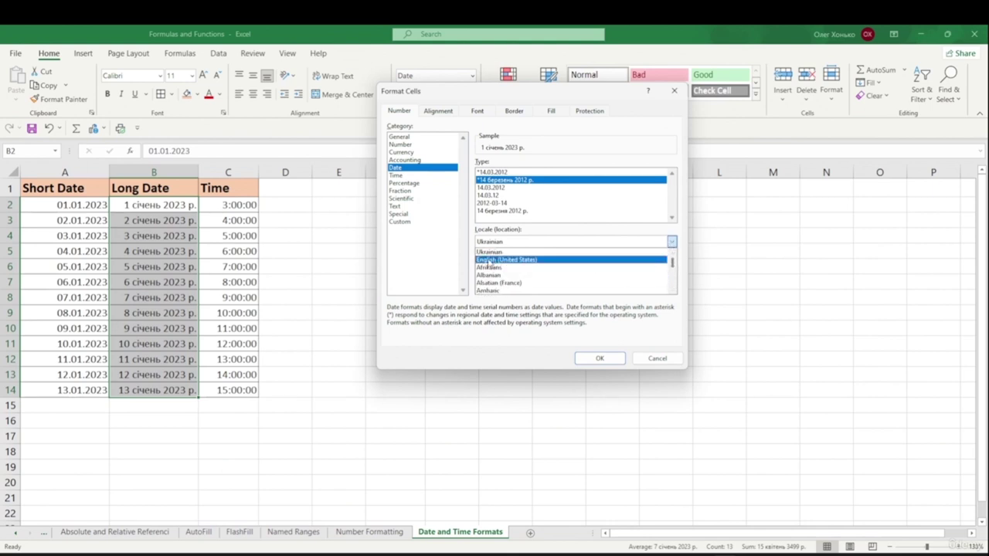
click(513, 260)
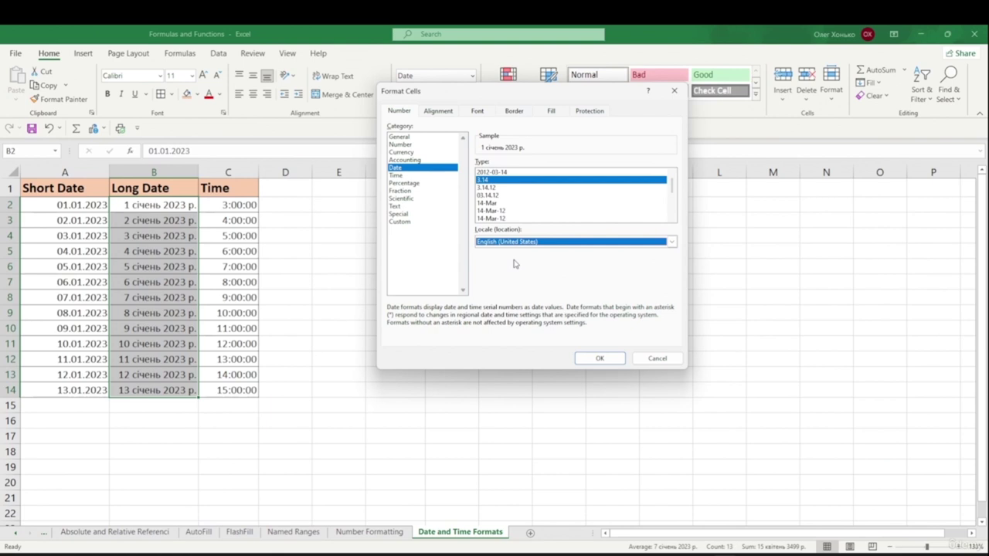
click(515, 210)
scroll(513, 213, down, 2)
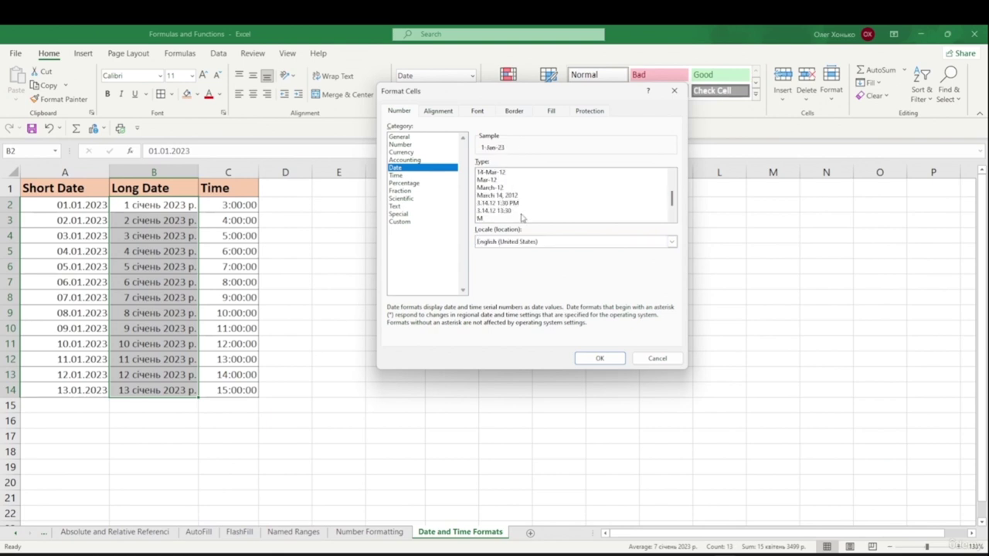
click(520, 197)
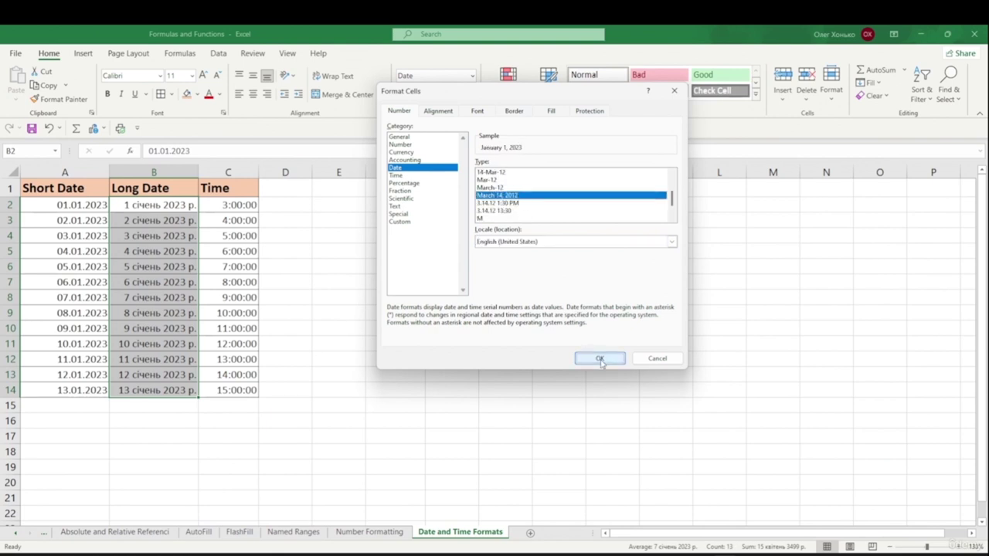
click(600, 358)
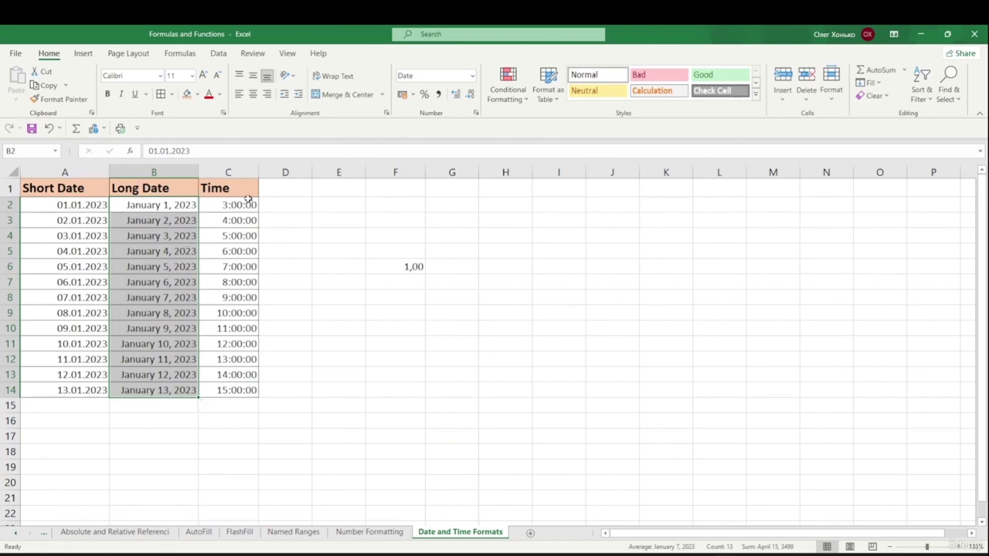
drag(239, 205, 236, 389)
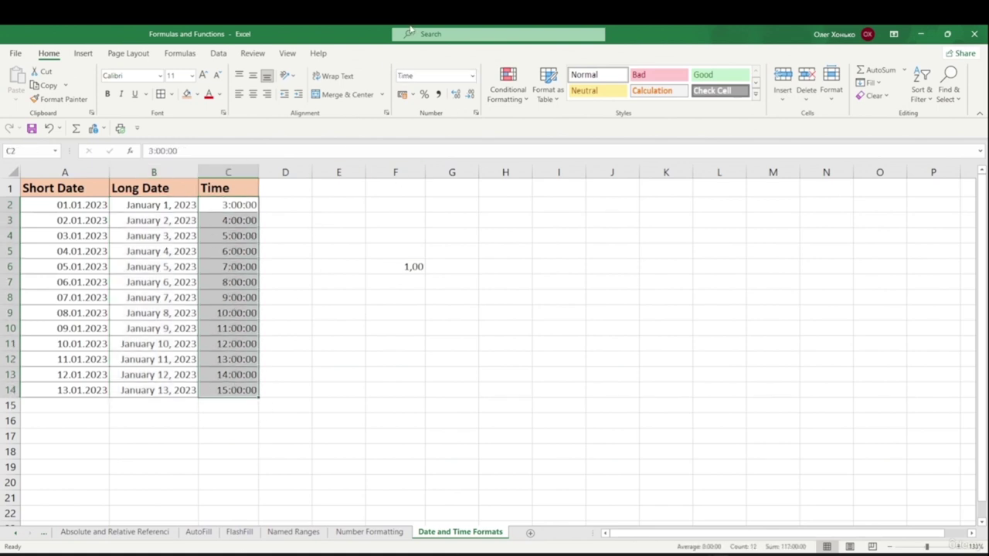
- Format times in C2:C14 with English (United States) locale and the 1:30 PM style
click(476, 113)
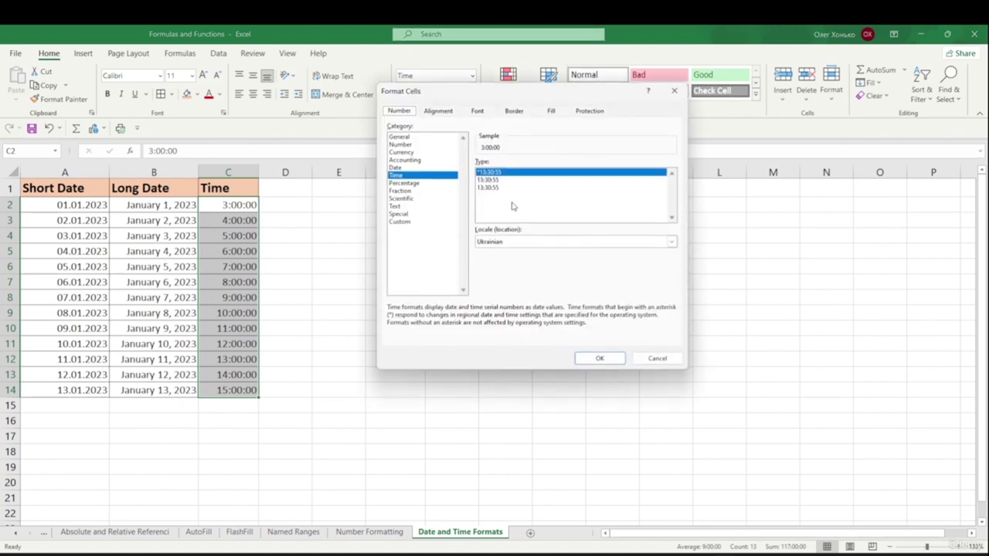
click(514, 242)
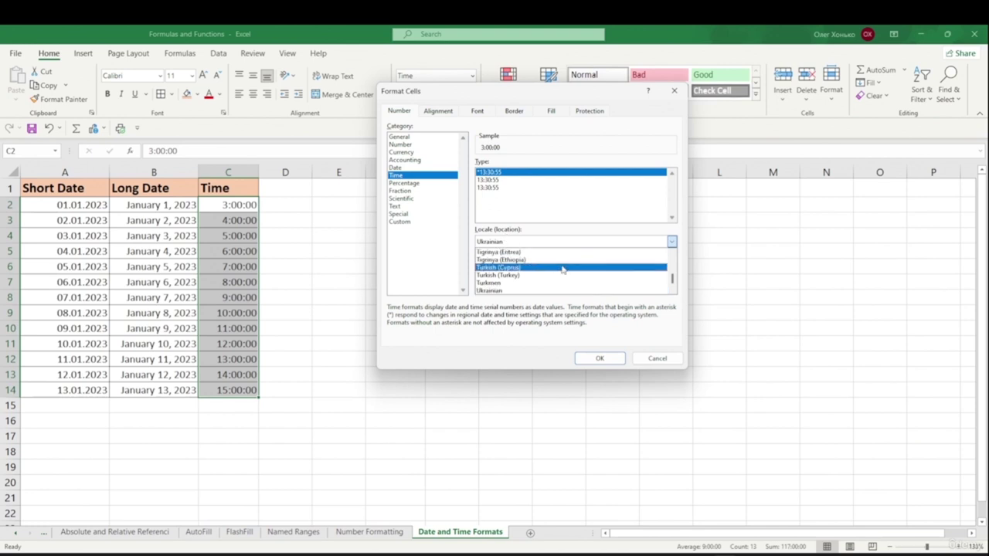
drag(673, 279, 671, 253)
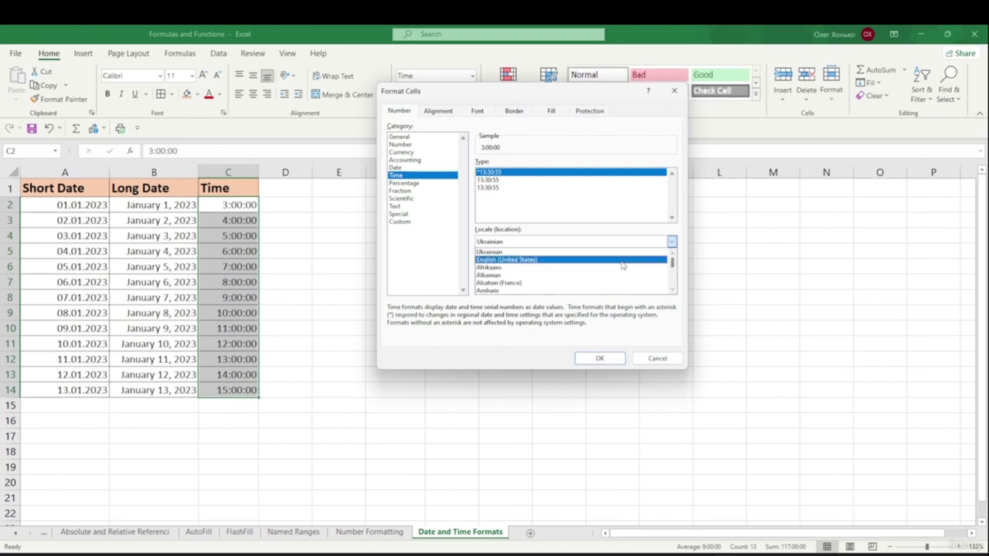
click(492, 262)
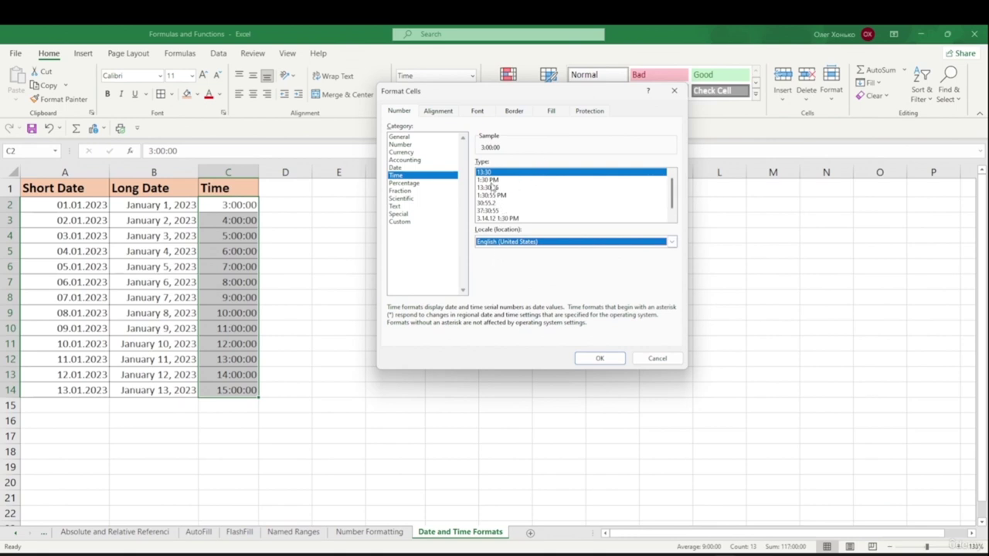
click(490, 181)
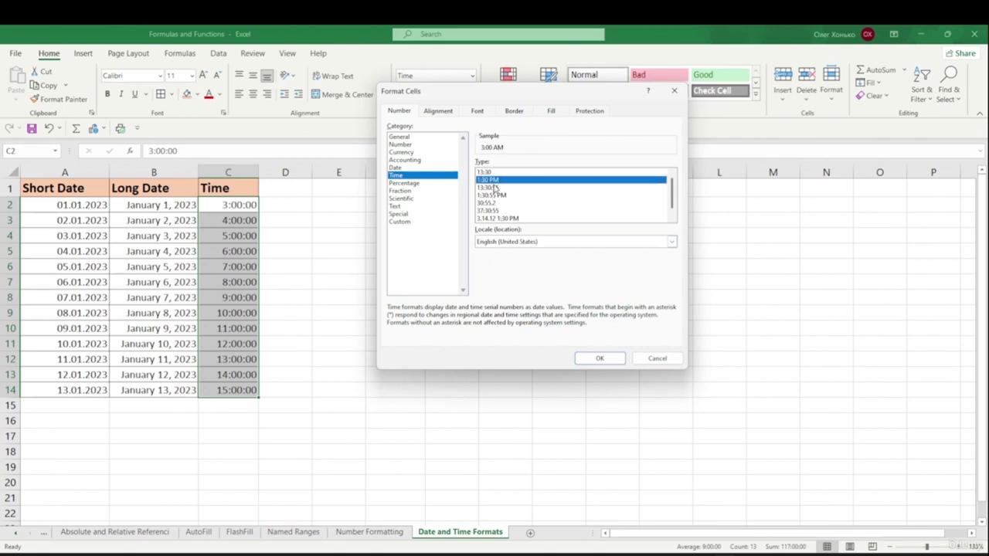
click(599, 360)
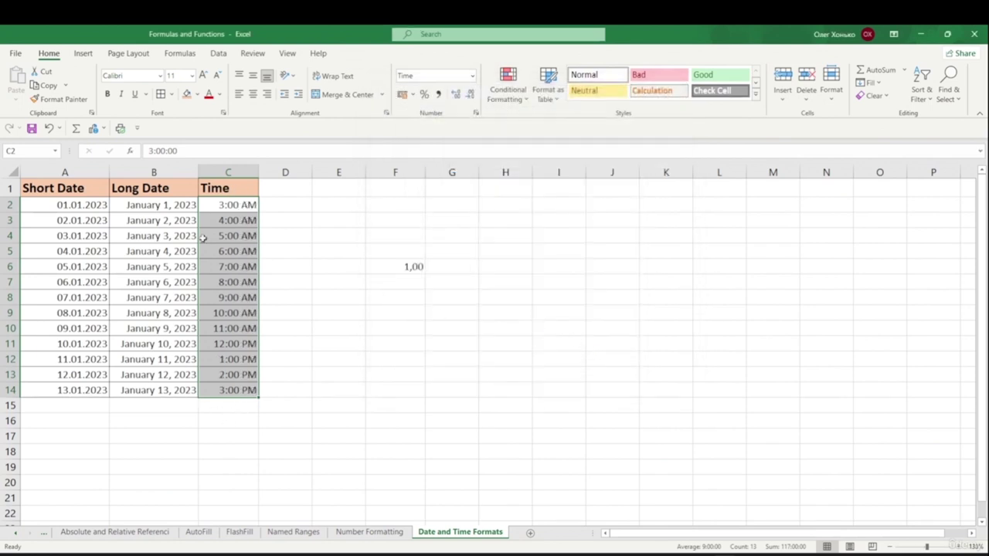
- Inspect the stored values behind the times in column C and dates in column B
click(227, 290)
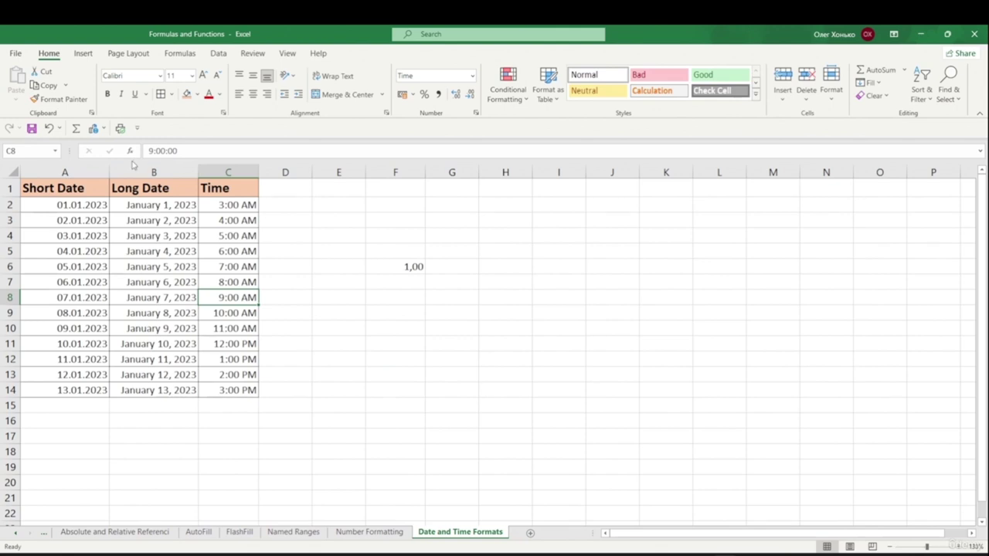
click(242, 311)
click(240, 330)
click(245, 343)
click(242, 360)
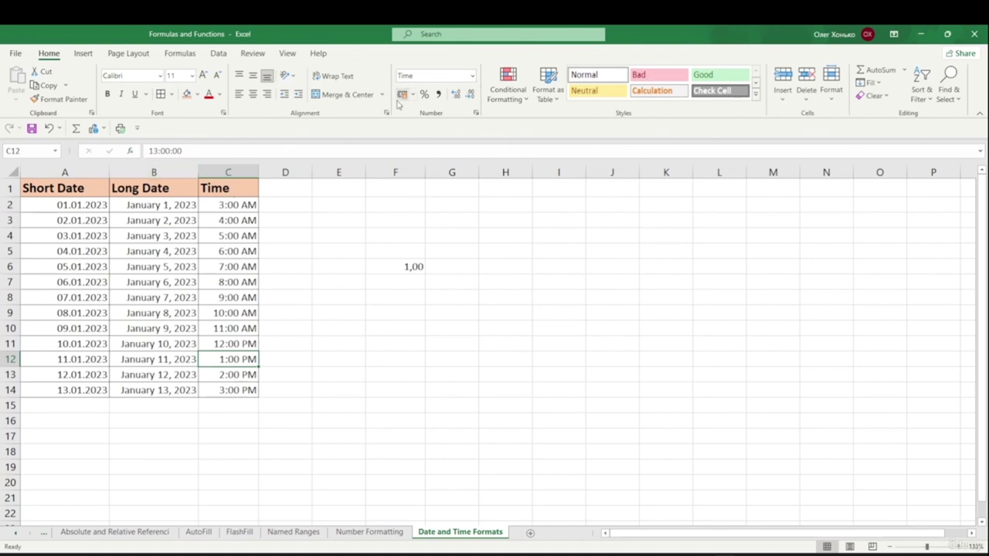
click(234, 265)
click(156, 220)
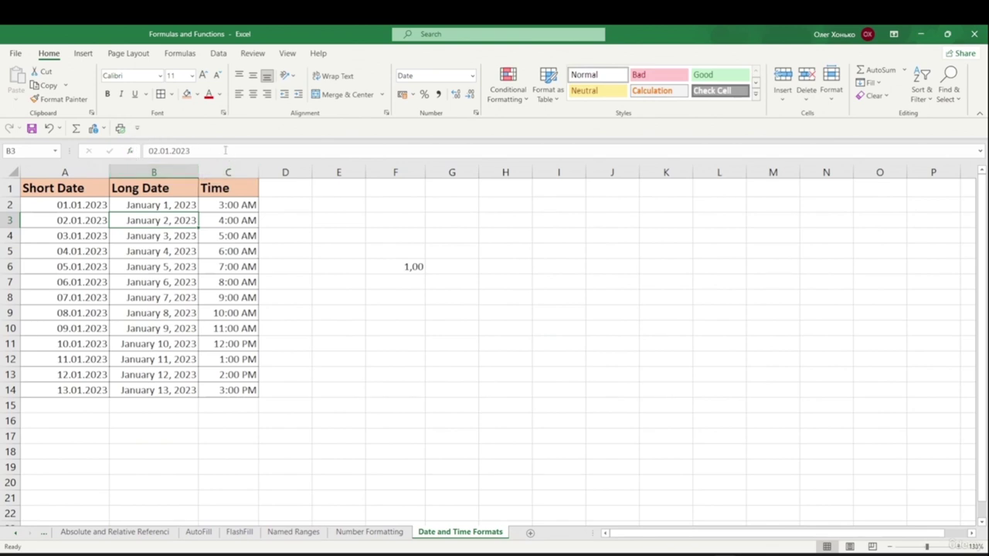
click(172, 294)
- Expand the squeezed row 9 to full height, then undo that change
click(71, 252)
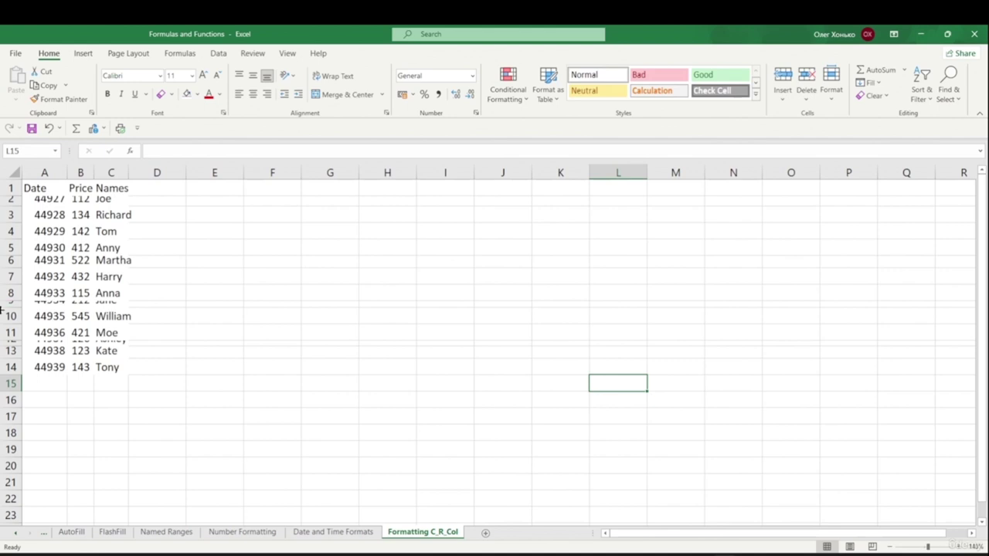
click(25, 316)
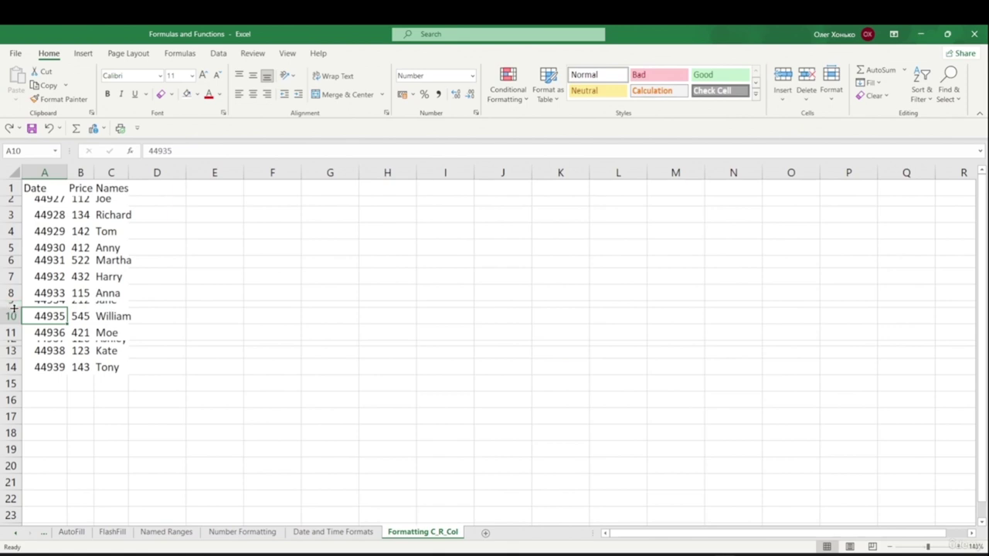
double_click(14, 308)
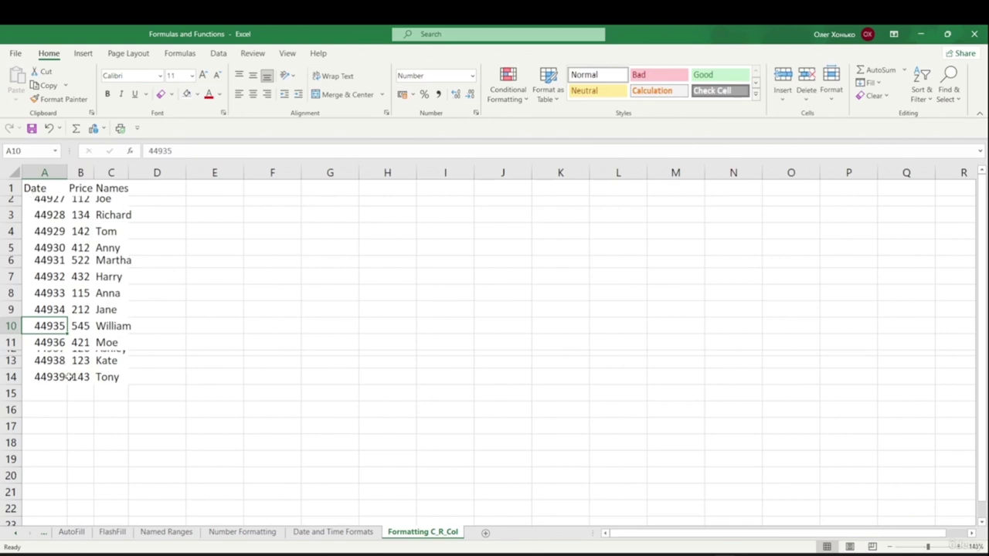
key(ctrl+z)
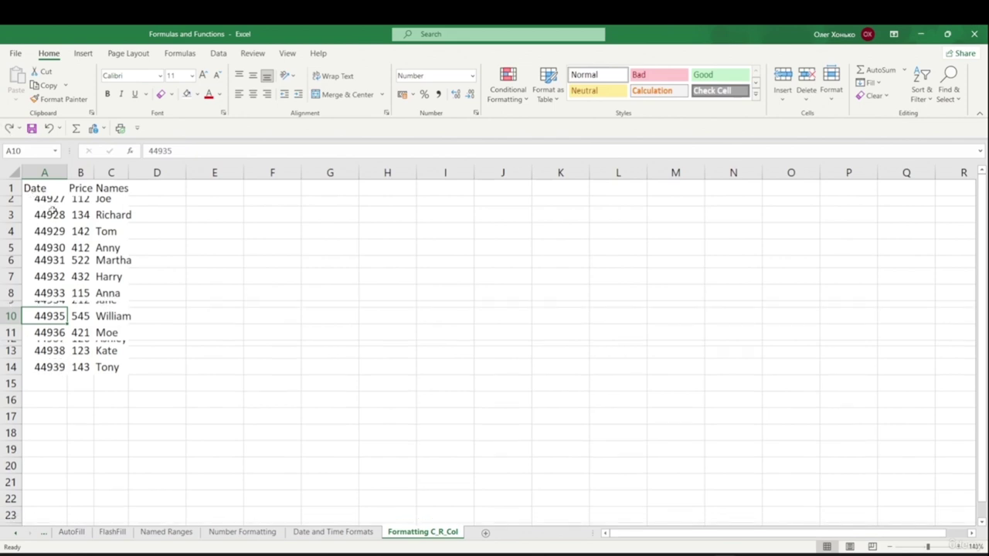
- Select A1:C14, auto-fit its row heights, then set the row height to 10
drag(34, 187, 104, 366)
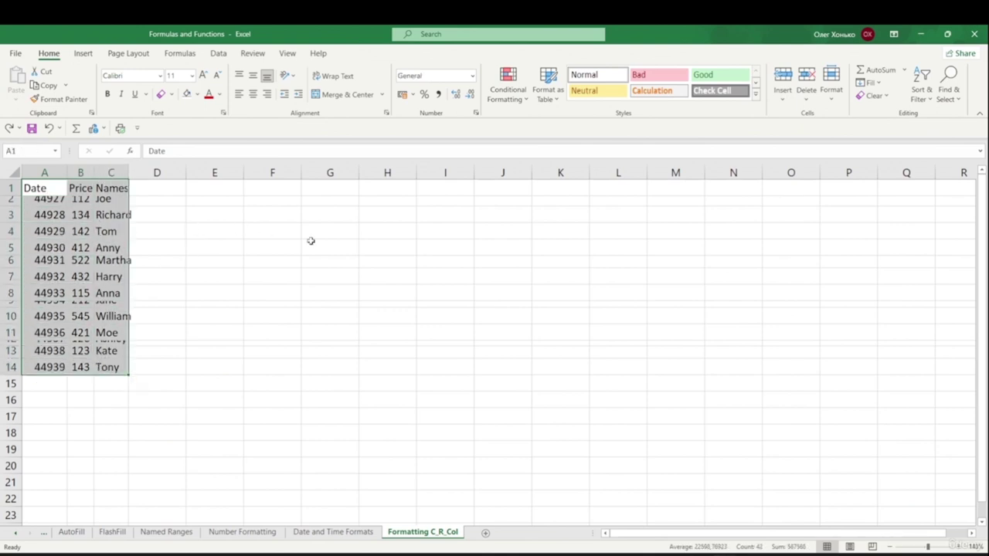
click(834, 101)
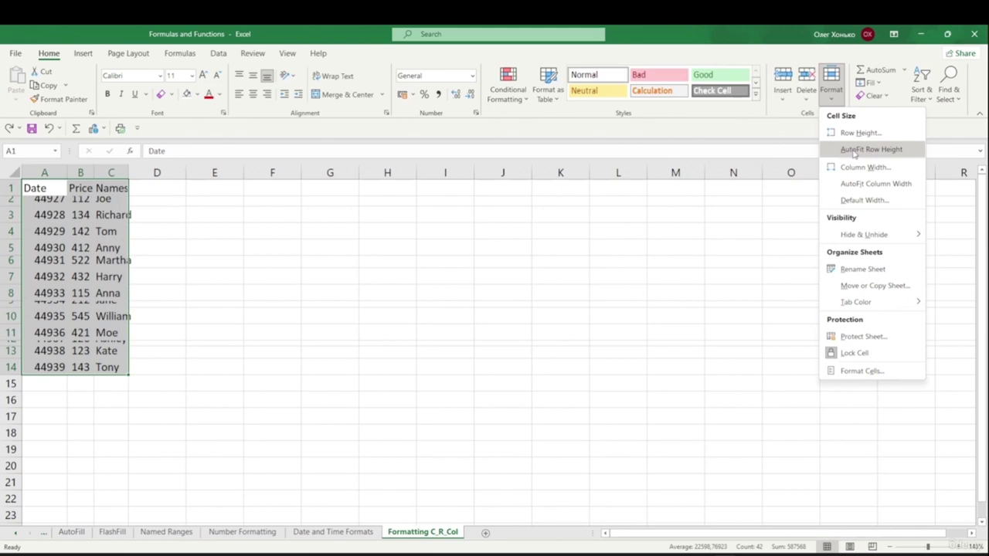
click(856, 150)
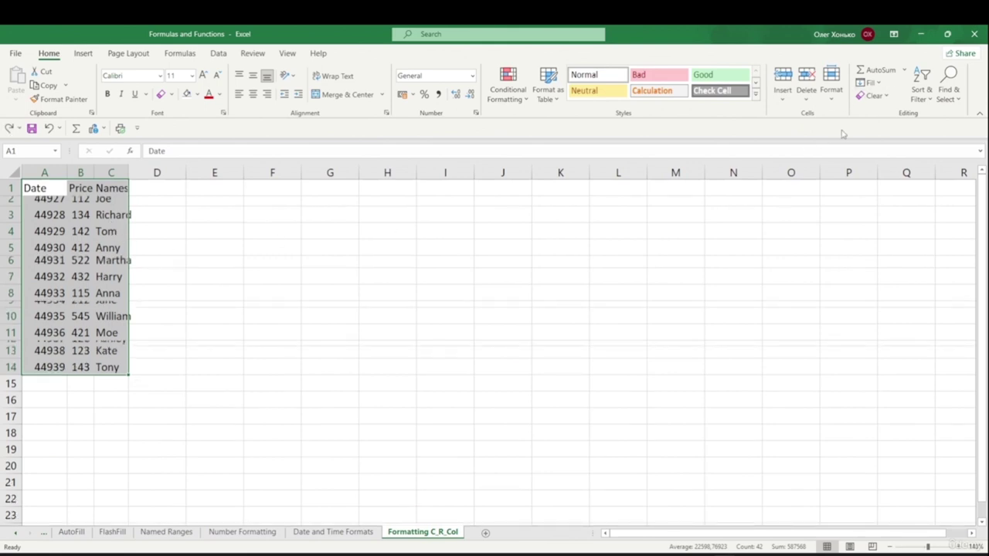
click(832, 87)
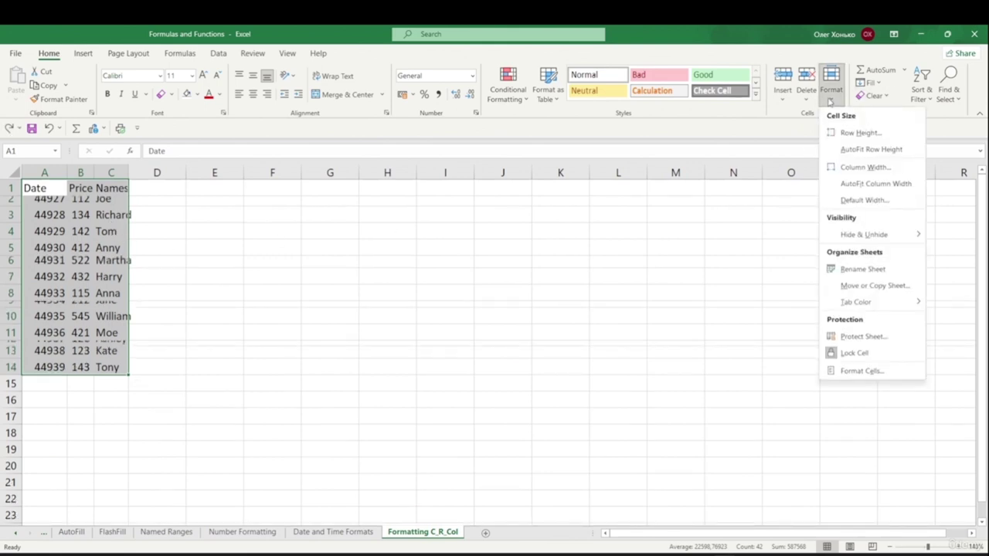
click(859, 133)
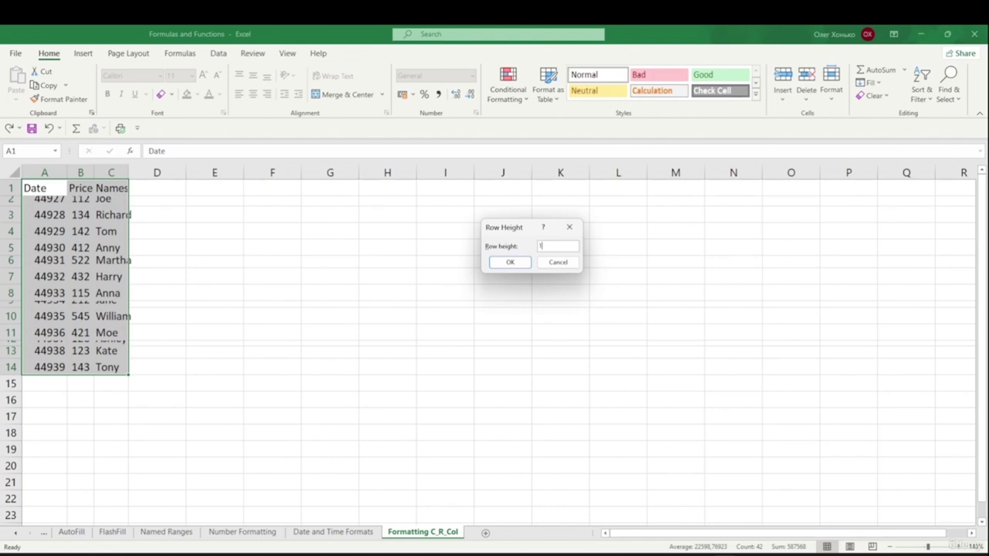
click(513, 263)
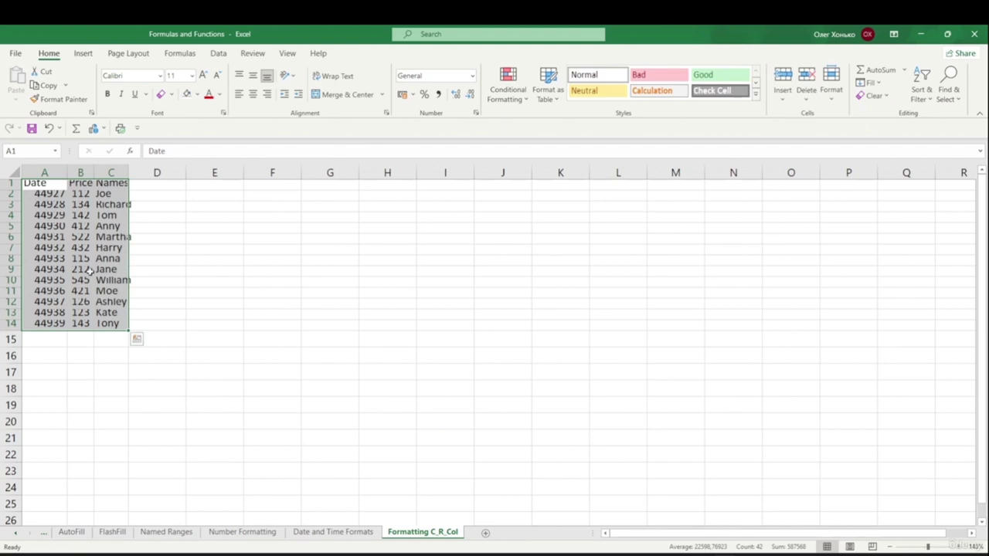
- Try row heights of 30 and 20, undoing each, then auto-fit rows to content
click(831, 85)
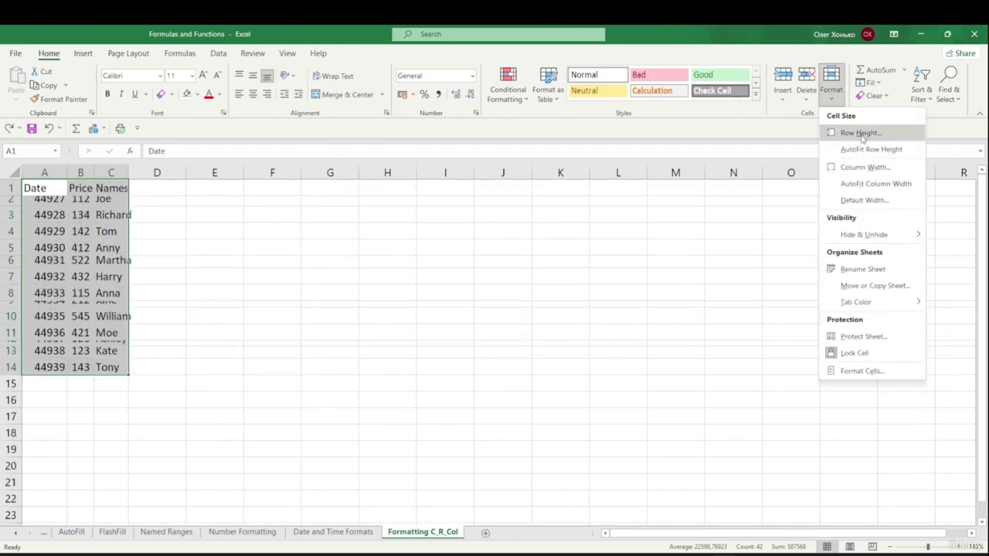
click(861, 133)
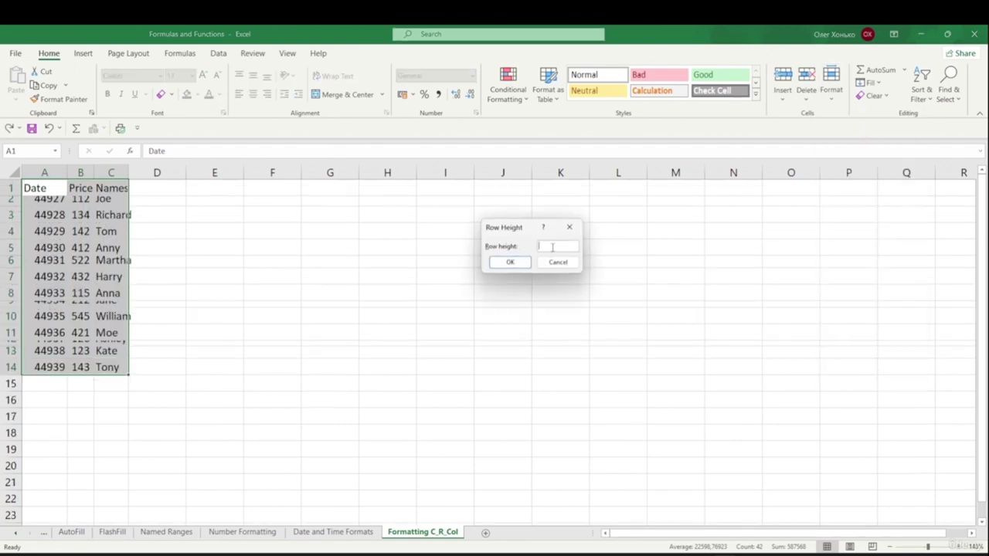
text(30)
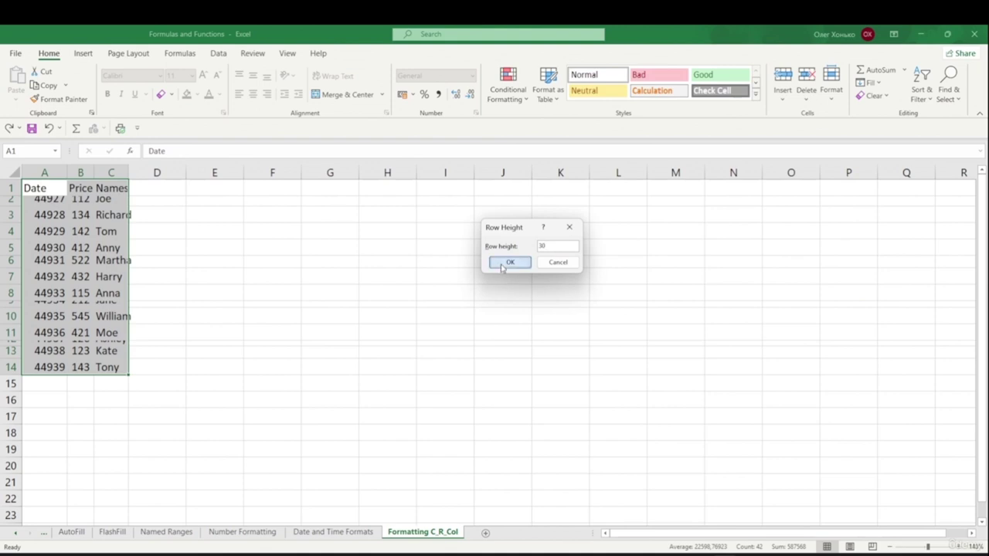
click(507, 263)
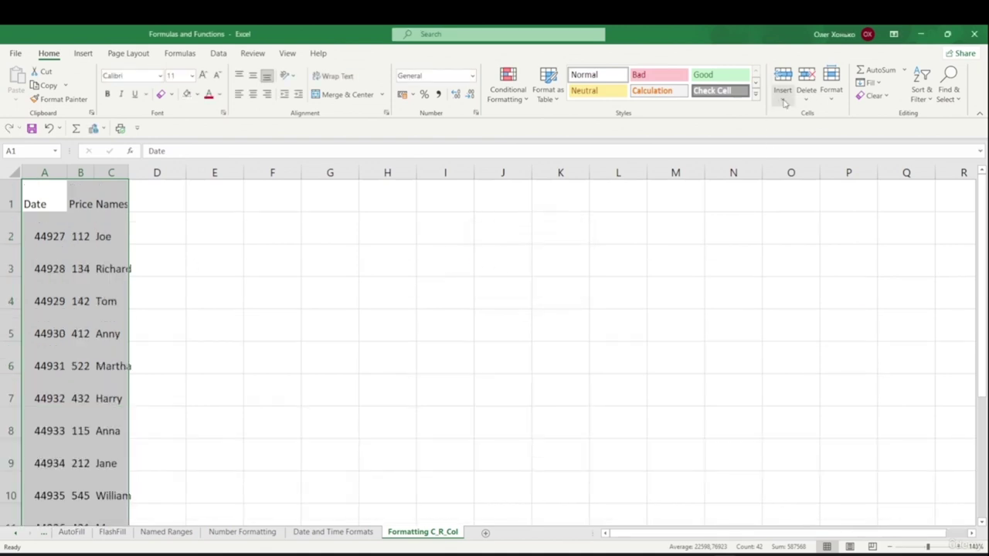
key(ctrl+z)
click(832, 85)
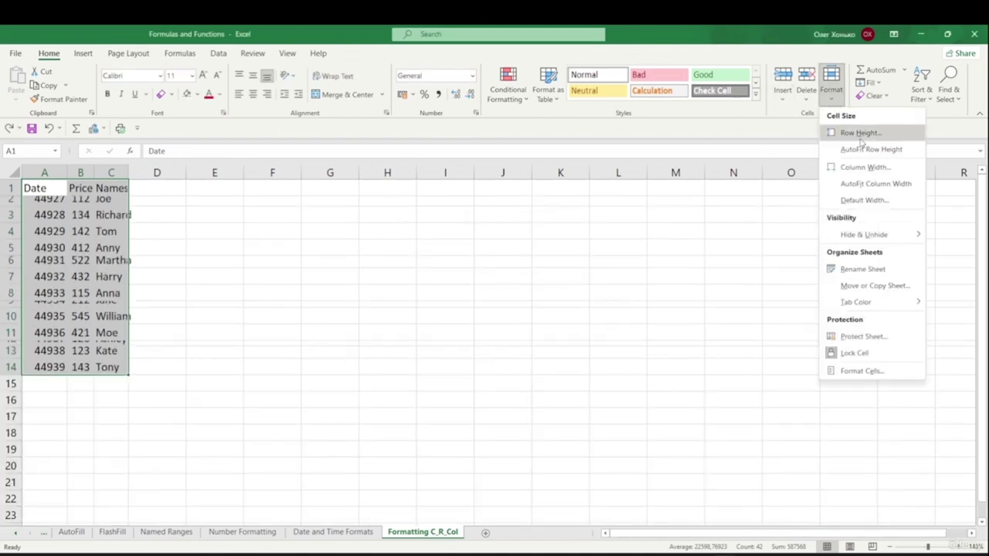
click(848, 134)
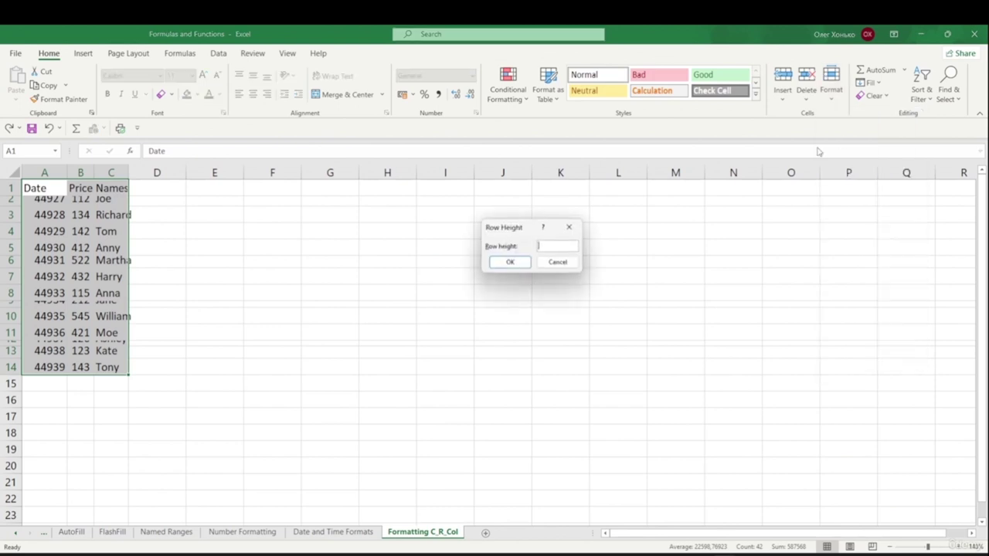
text(20)
key(Return)
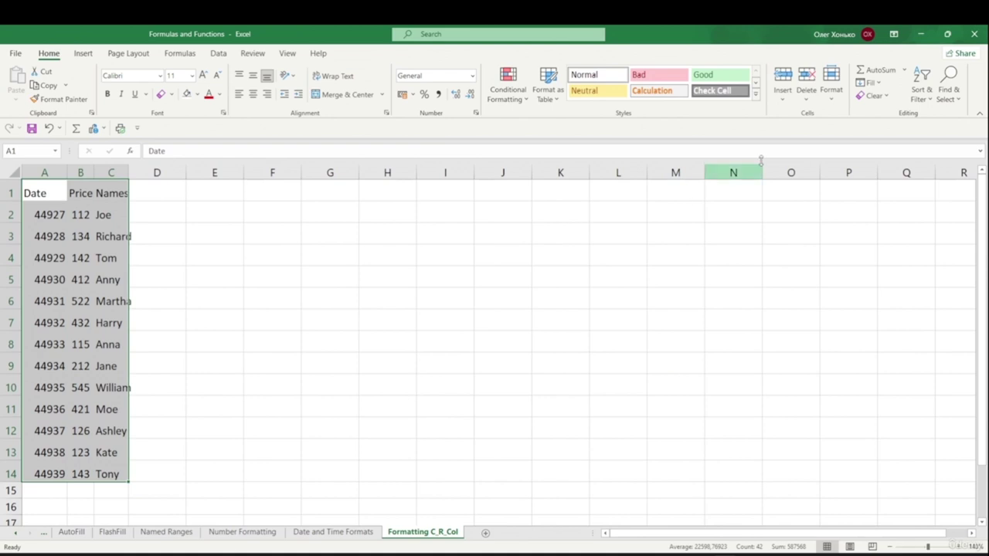
key(ctrl+z)
click(834, 100)
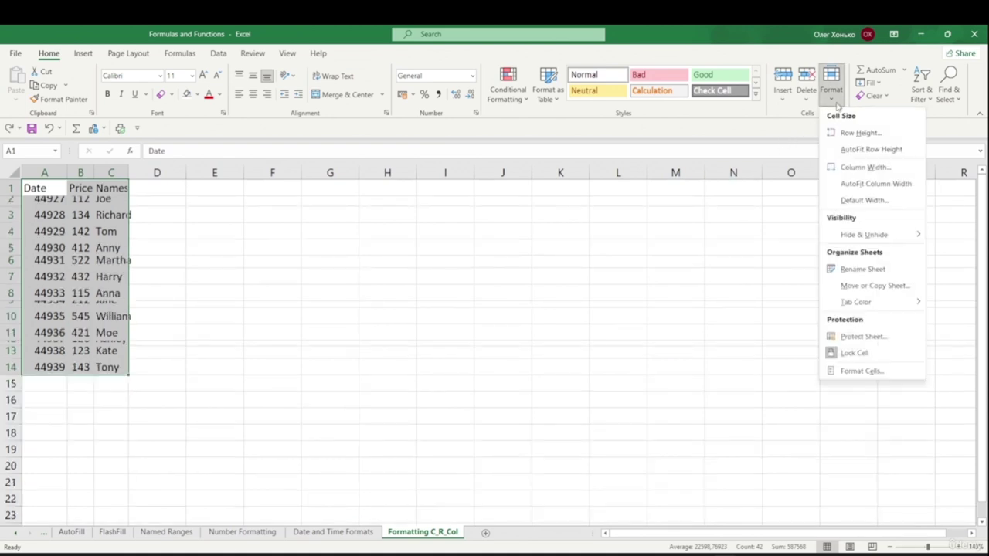
click(867, 149)
- Test widths for columns B and C by double-clicking and dragging borders, undoing changes
click(481, 266)
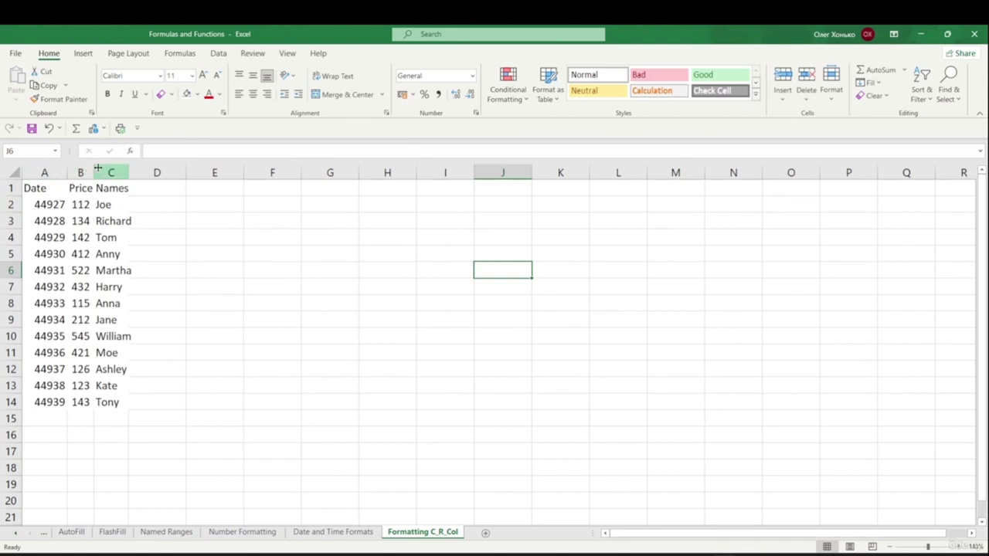
double_click(94, 173)
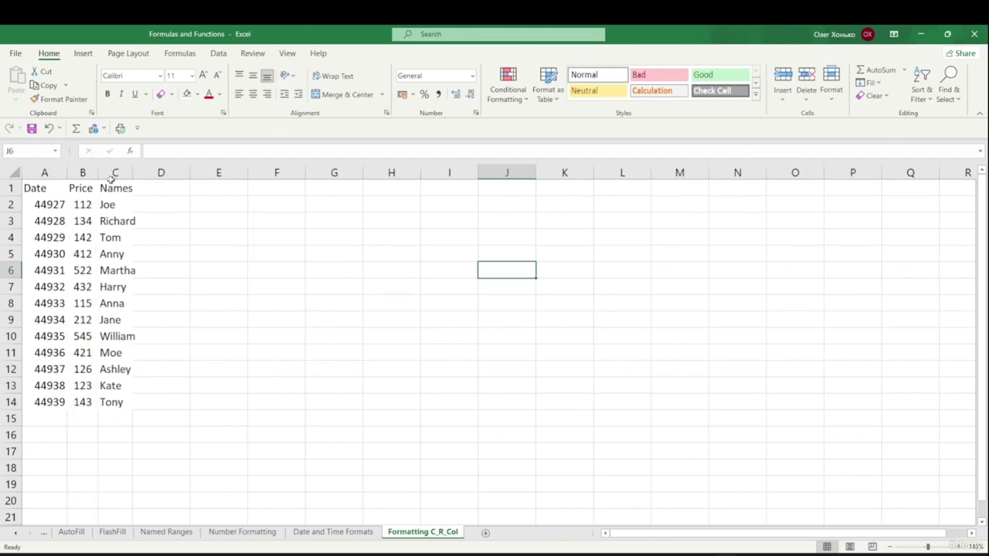
drag(132, 172, 142, 172)
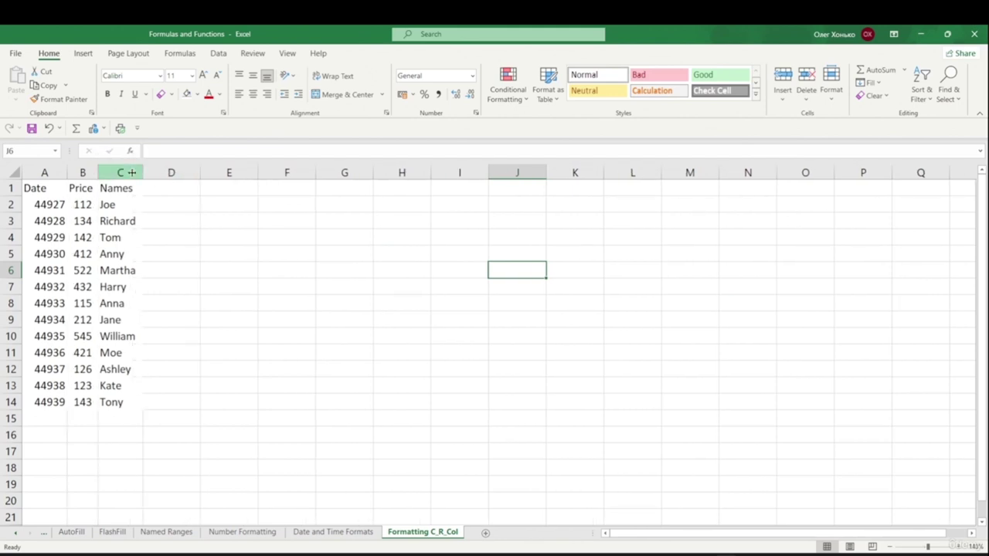
key(ctrl+z)
key(ctrl+z)
drag(128, 172, 85, 172)
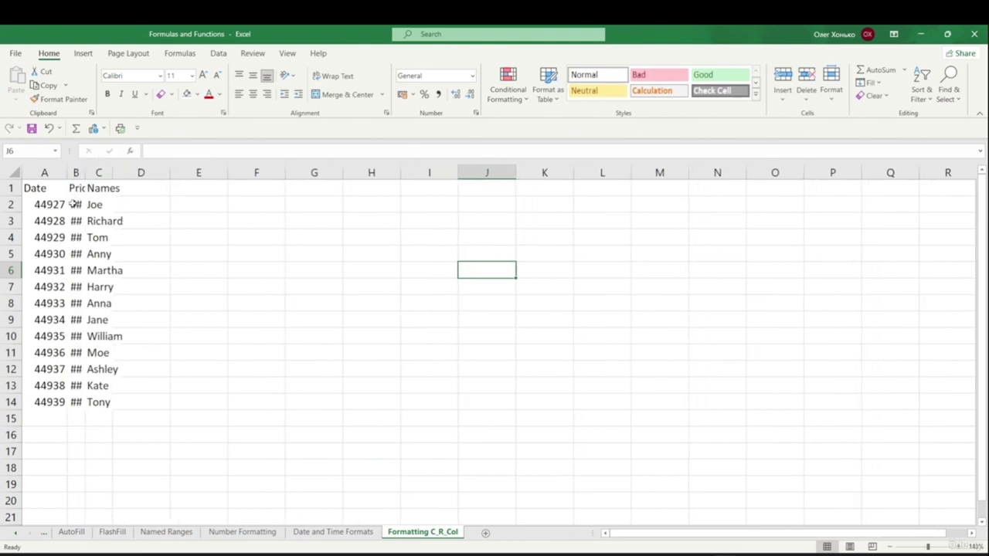
- Auto-fit the column widths of table A1:C14 to their contents
drag(44, 193, 109, 399)
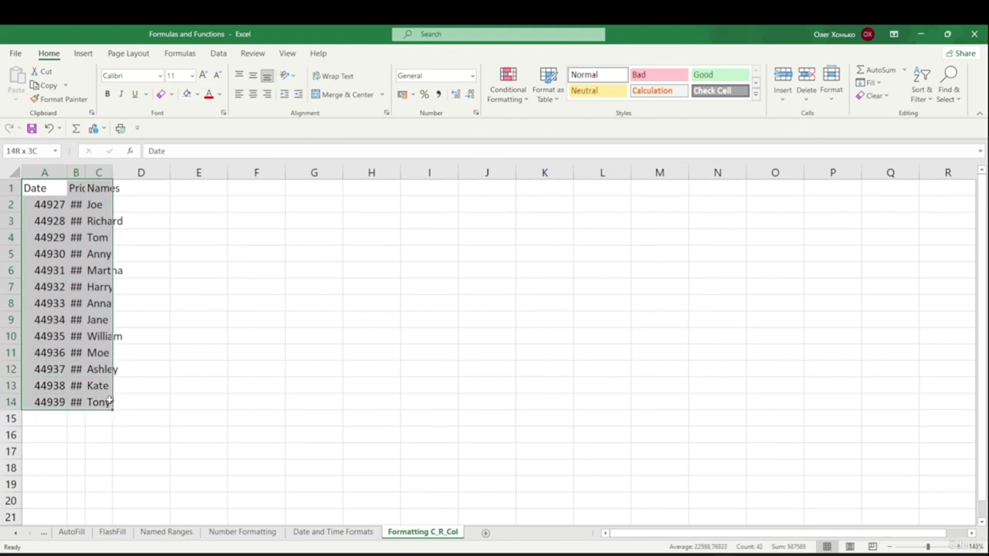
click(832, 96)
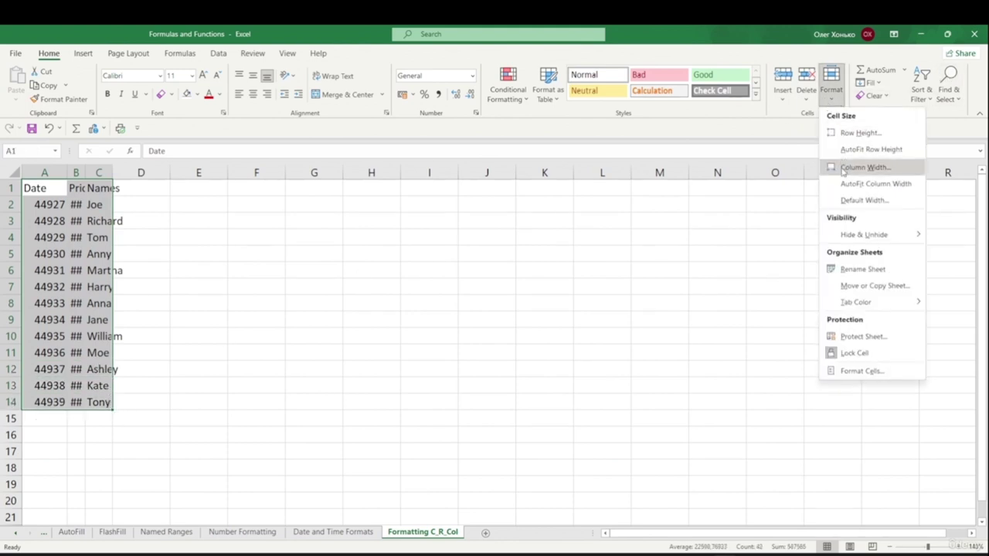
click(896, 186)
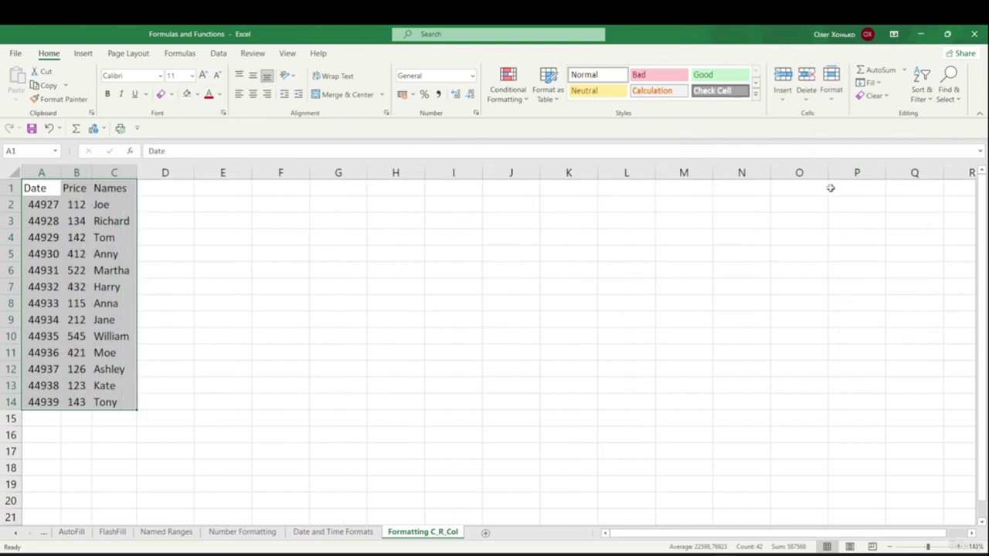
click(267, 274)
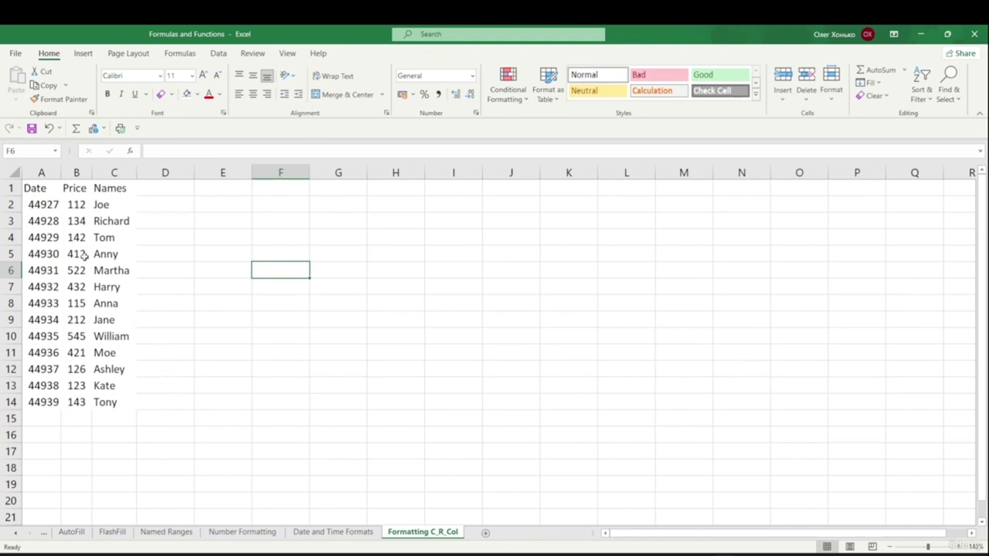
drag(37, 205, 55, 399)
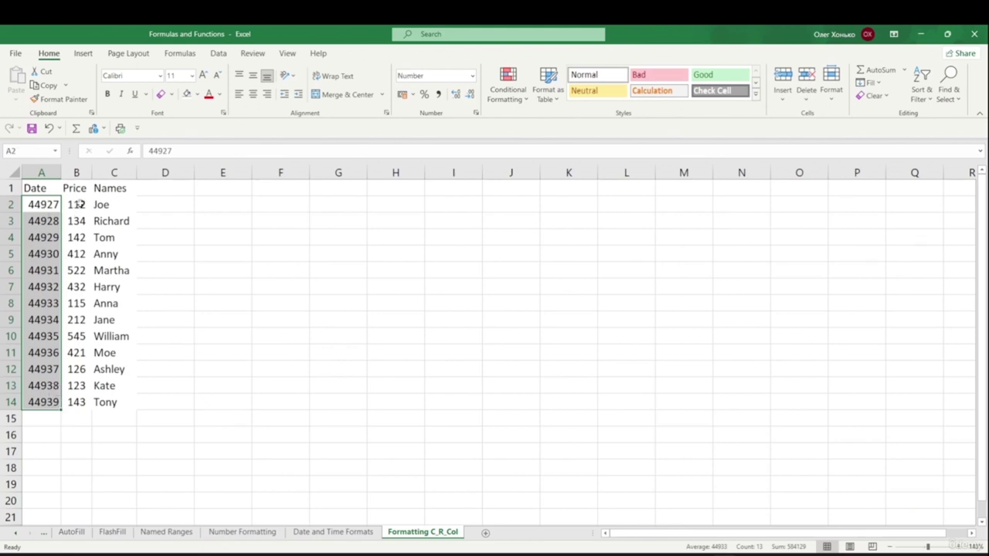
click(209, 233)
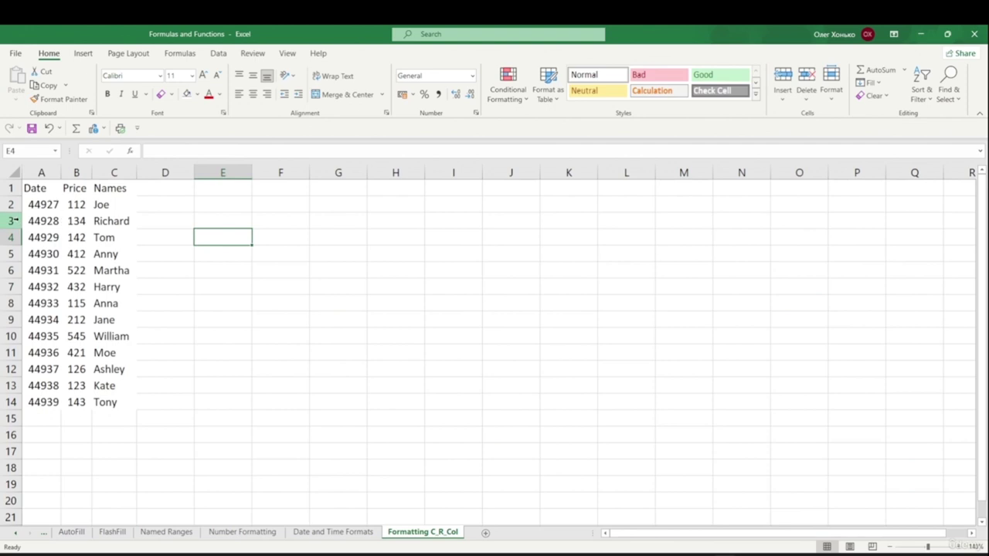
click(44, 207)
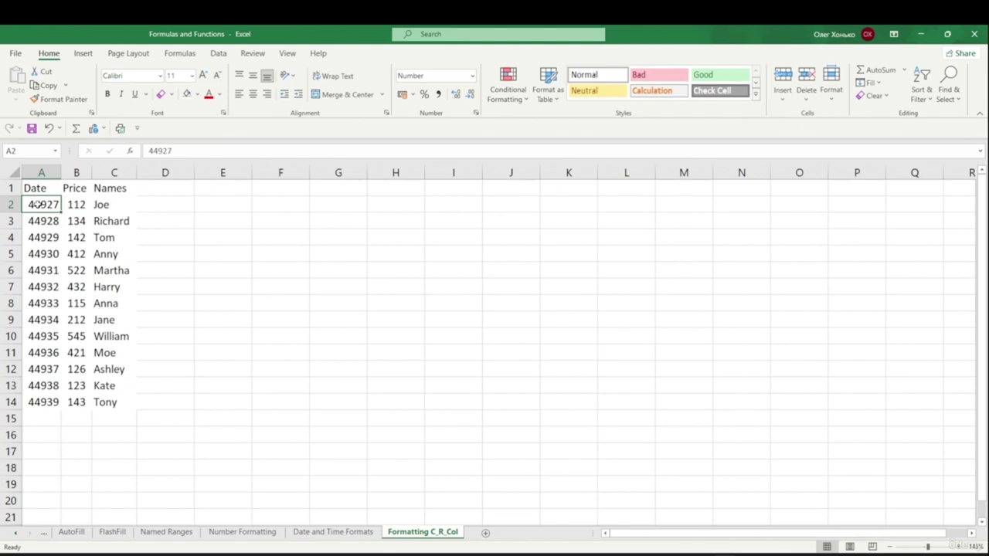
key(ctrl+shift+Down)
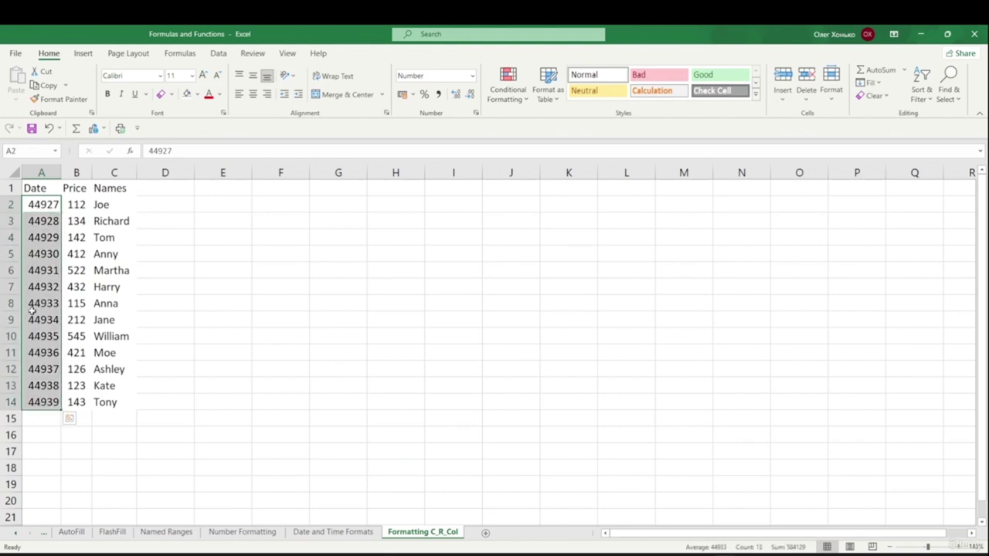
key(ctrl+1)
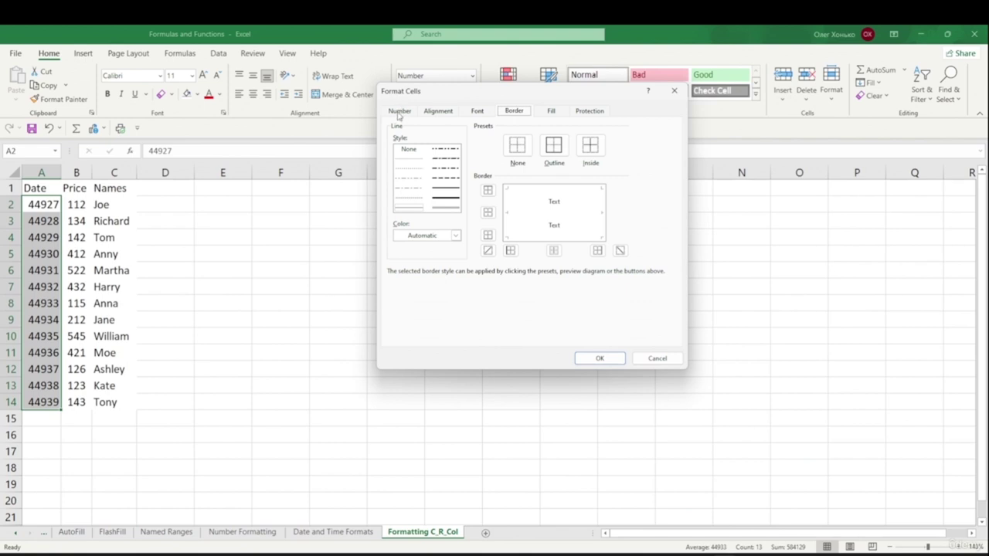
click(399, 112)
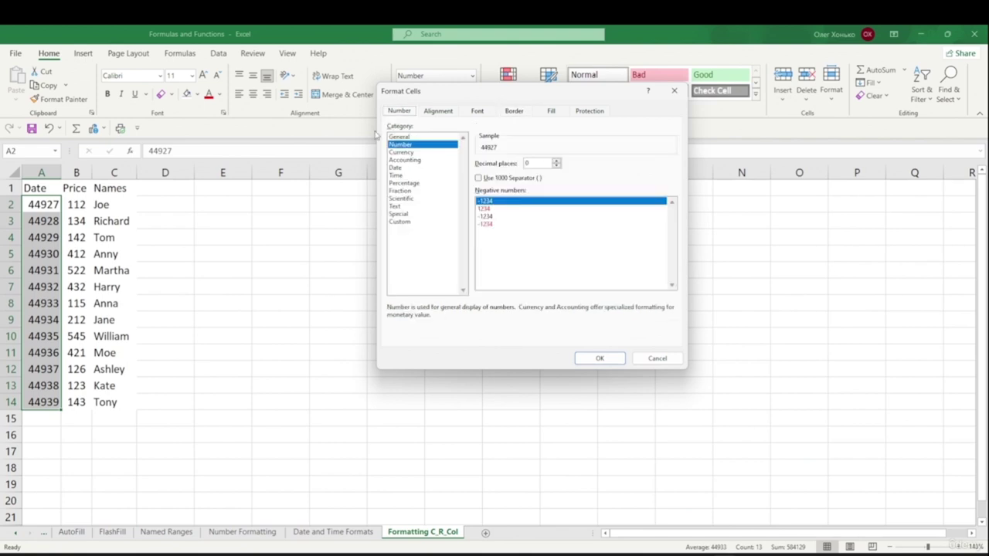
click(396, 169)
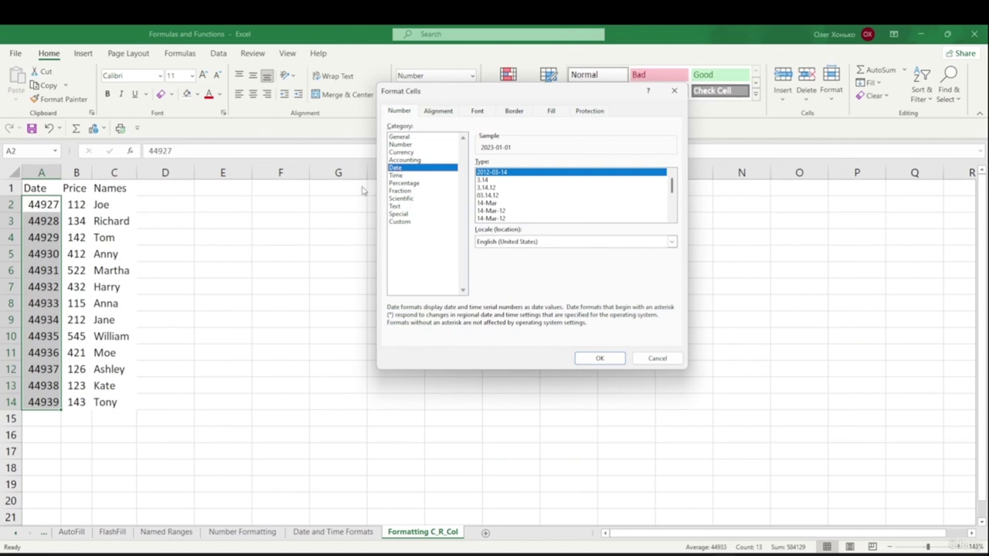
click(502, 219)
click(501, 211)
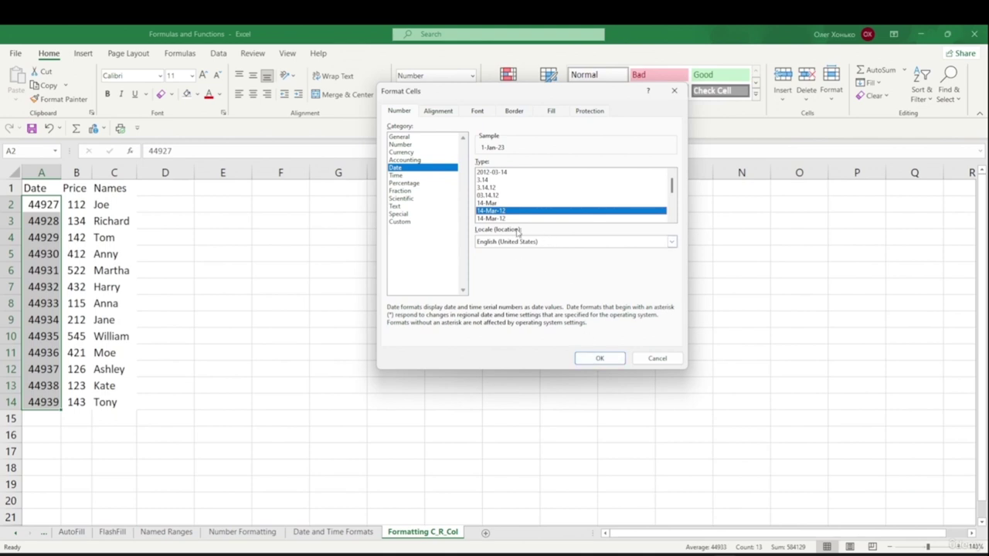
click(588, 358)
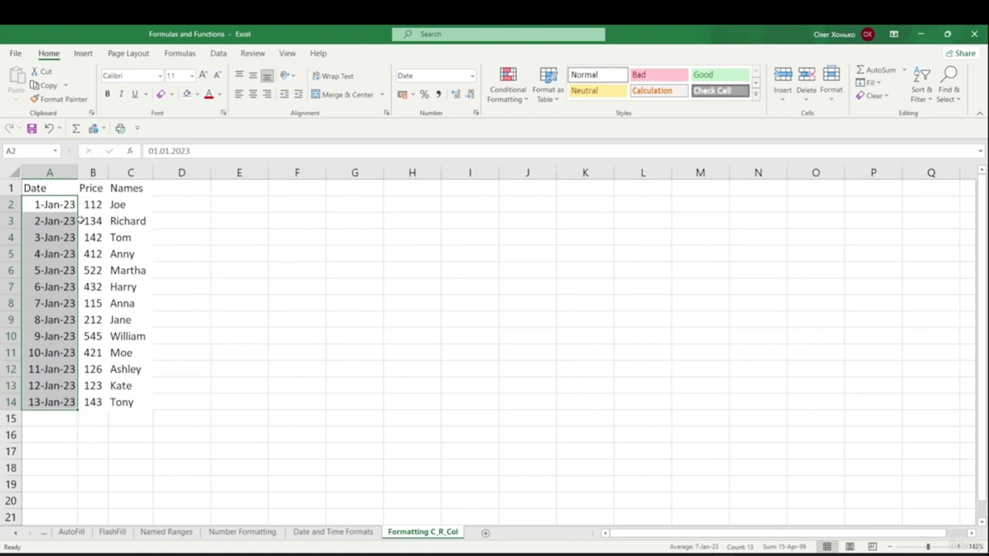
drag(109, 173, 108, 172)
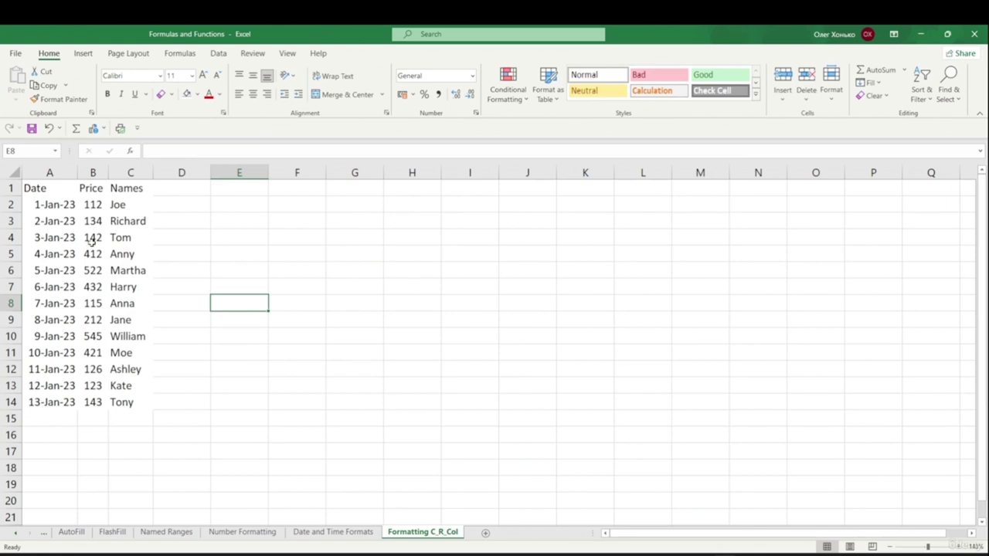
- Format prices B2:B14 as Currency with the $ English (United States) symbol, e.g. $112,00
click(93, 200)
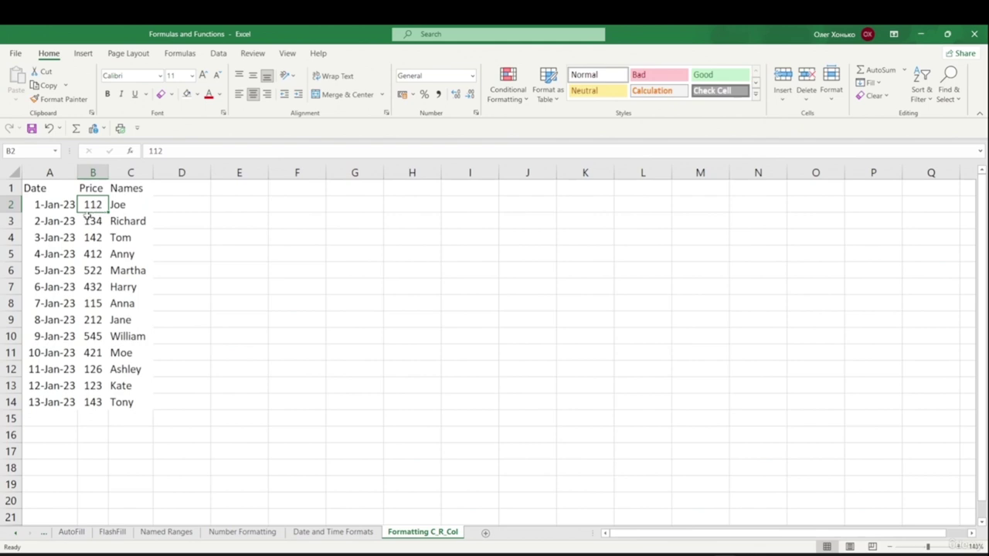
key(ctrl+shift+Down)
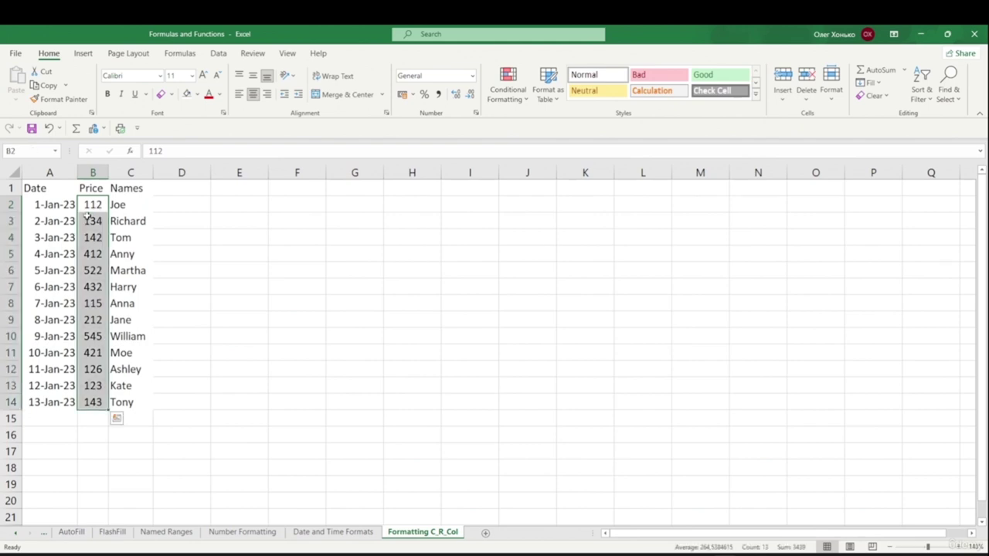
key(ctrl+1)
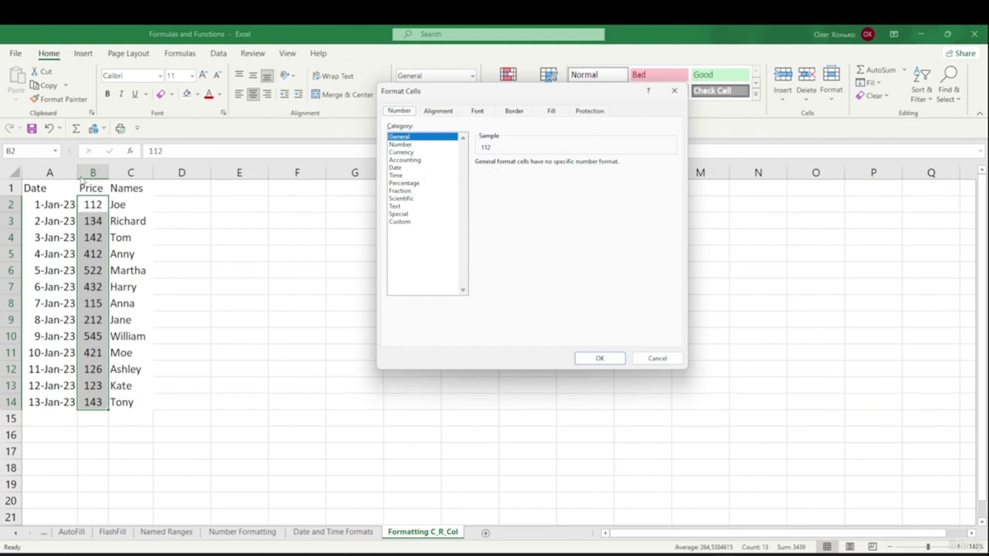
click(401, 152)
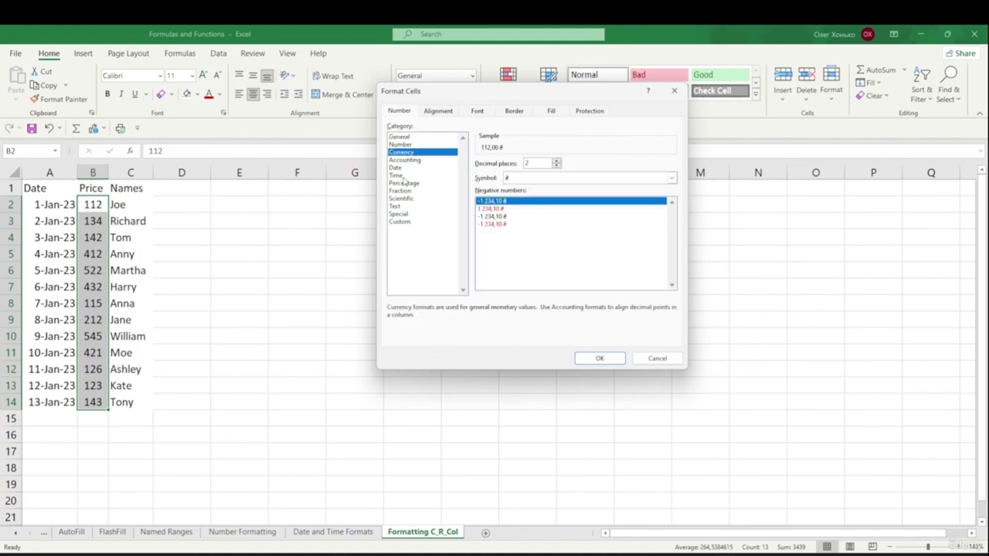
click(671, 178)
scroll(576, 254, down, 4)
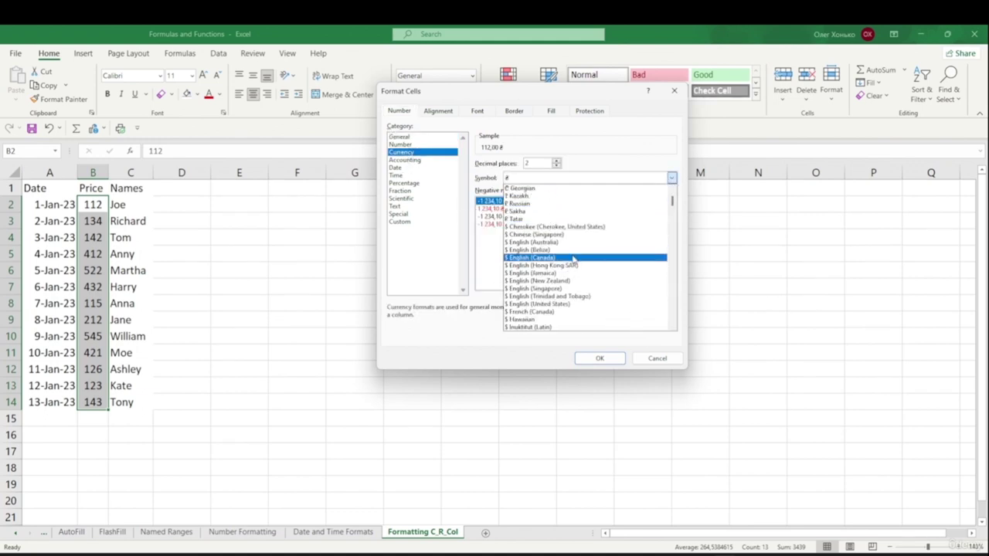
scroll(570, 257, down, 1)
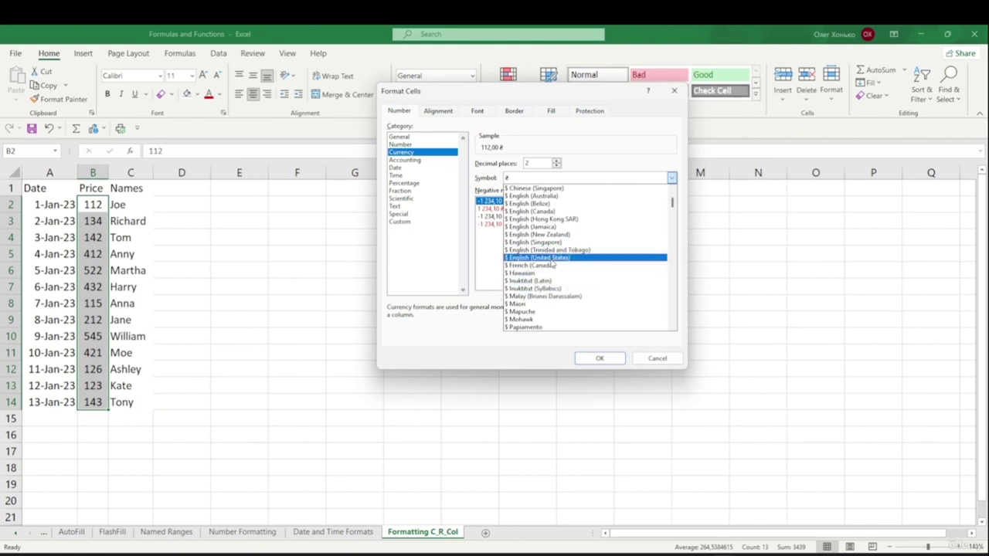
click(551, 261)
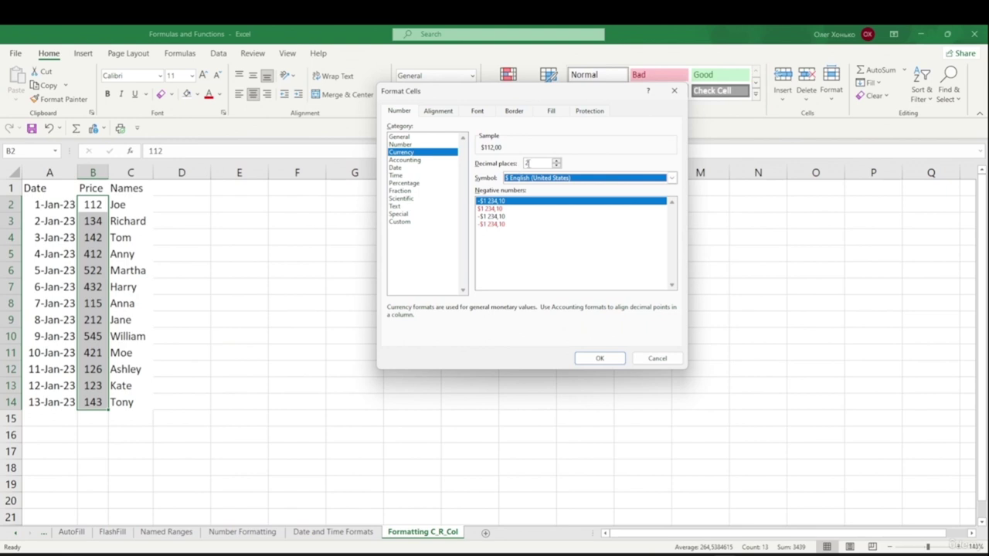
click(606, 361)
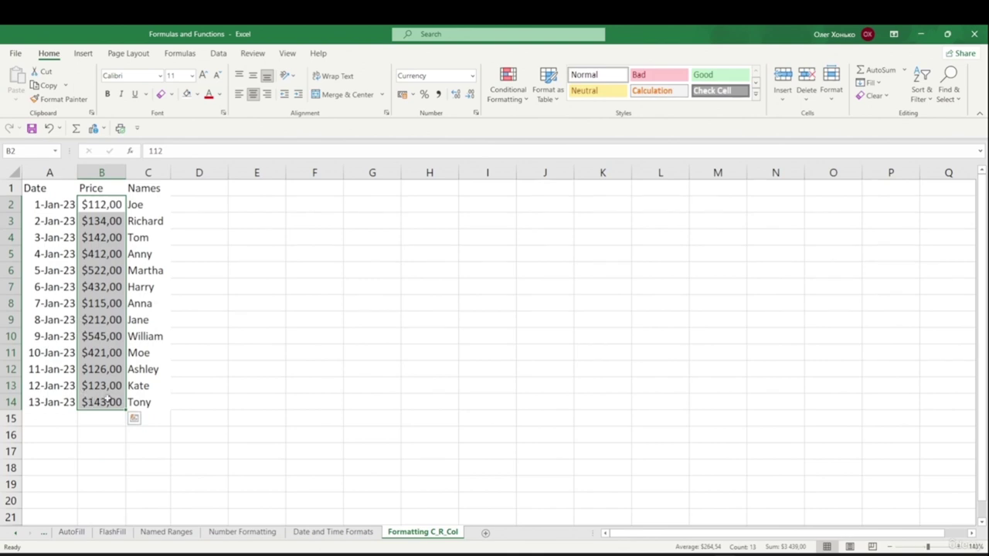
click(278, 322)
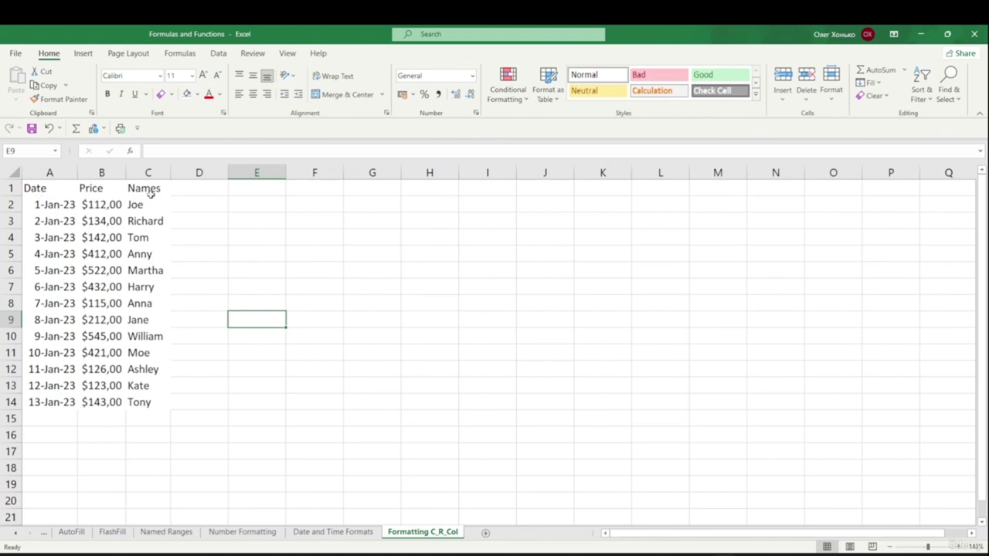
- Set the header cells A1:C1 to Algerian font at size 16
drag(27, 188, 155, 188)
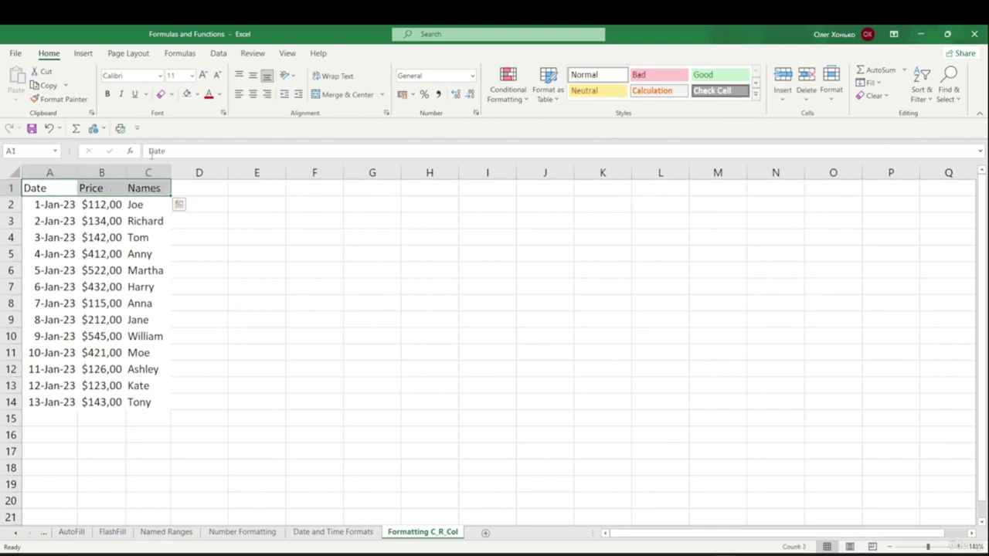
click(192, 76)
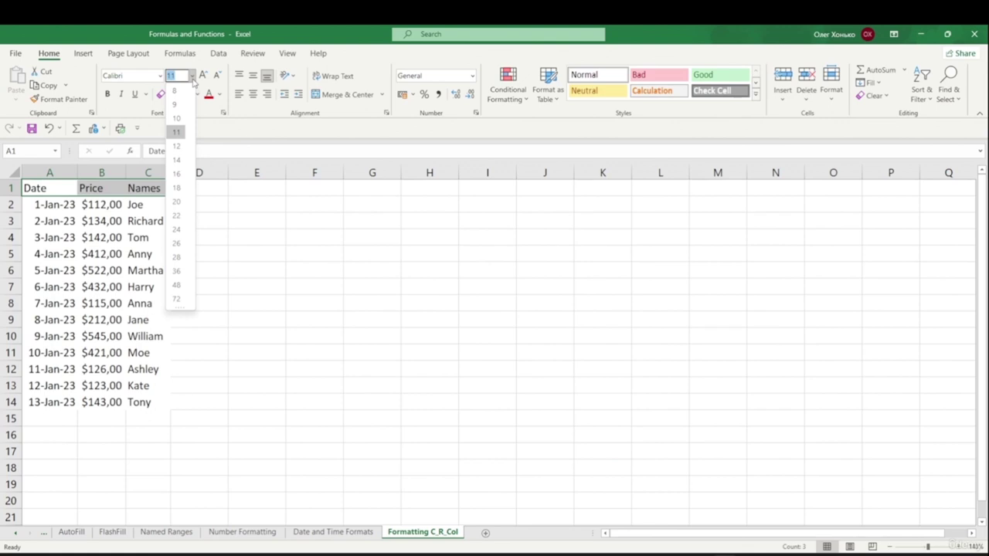
click(192, 77)
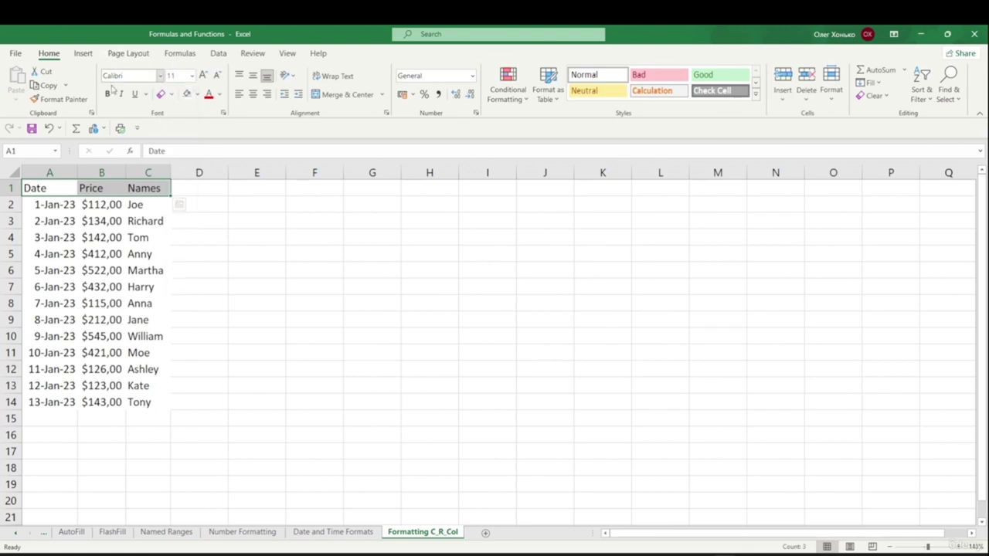
click(193, 76)
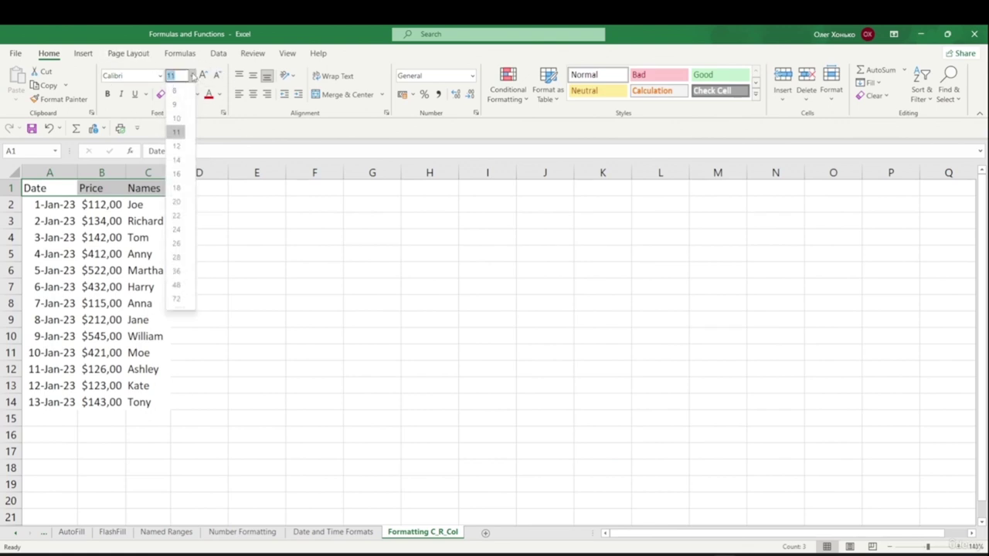
click(178, 174)
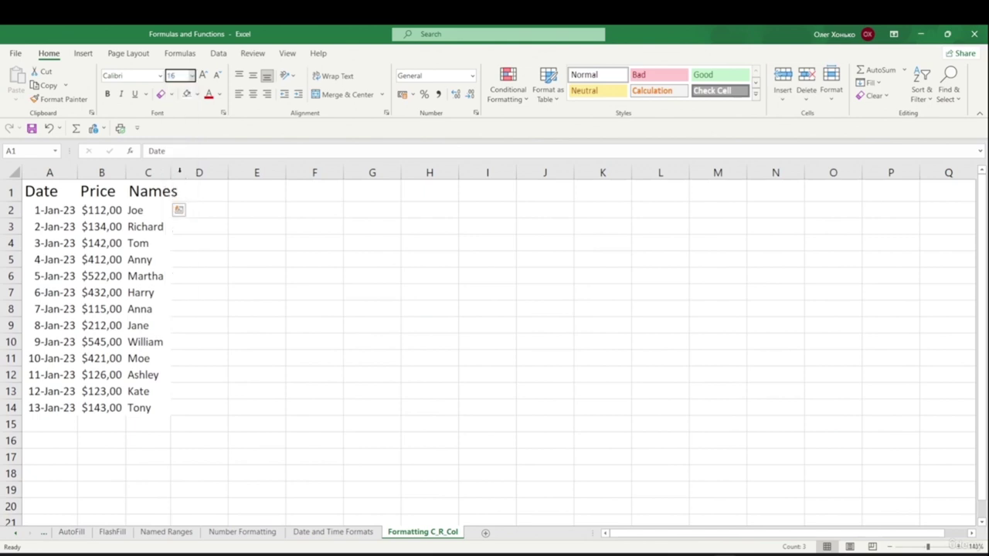
click(160, 76)
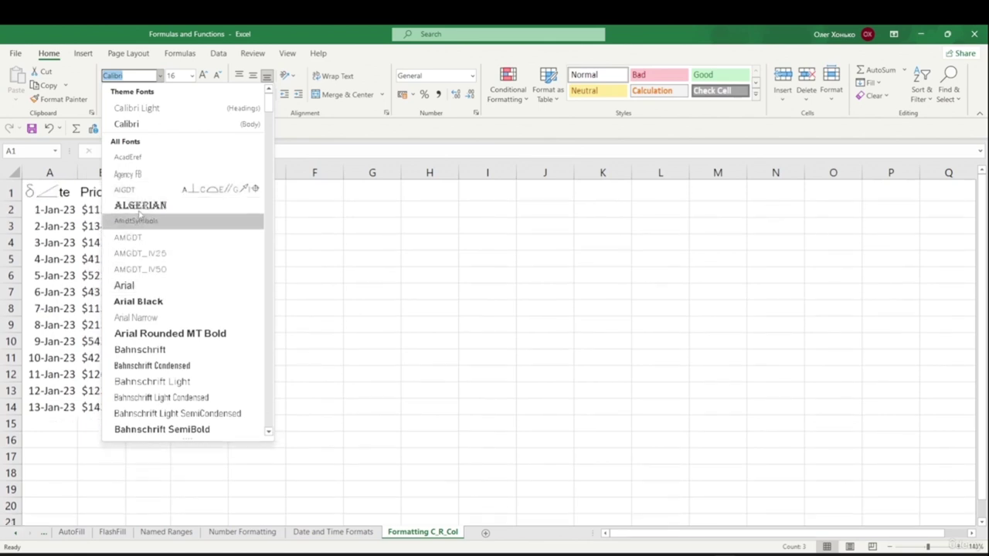
click(163, 205)
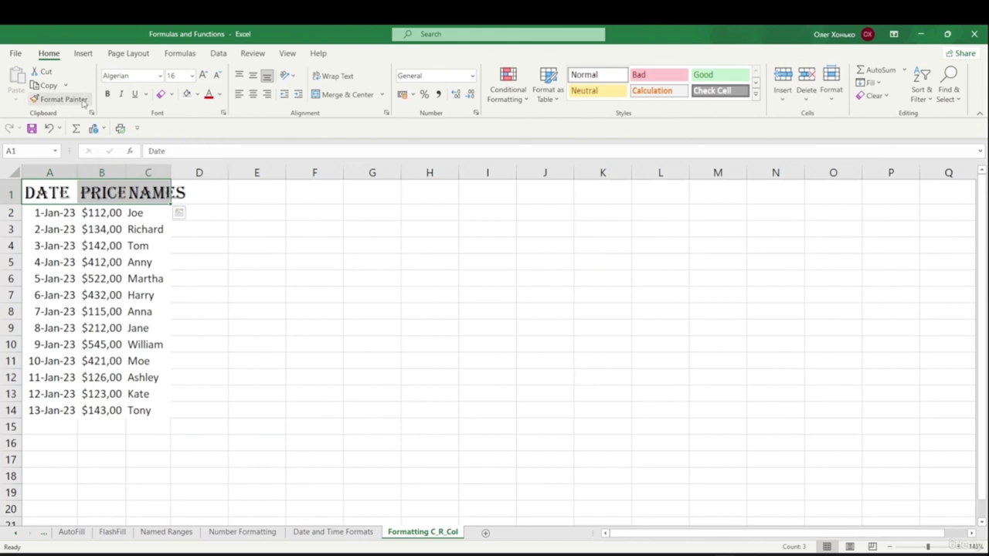
- Toggle Bold, Italic and Underline on and off for the headers, leaving them unchanged
click(256, 245)
drag(39, 193, 130, 194)
click(108, 95)
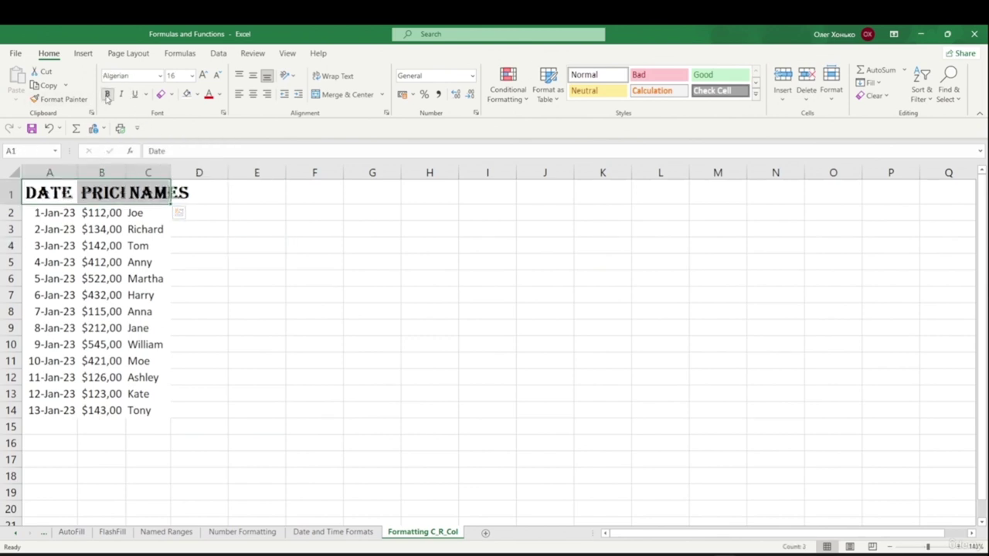
click(107, 94)
click(121, 94)
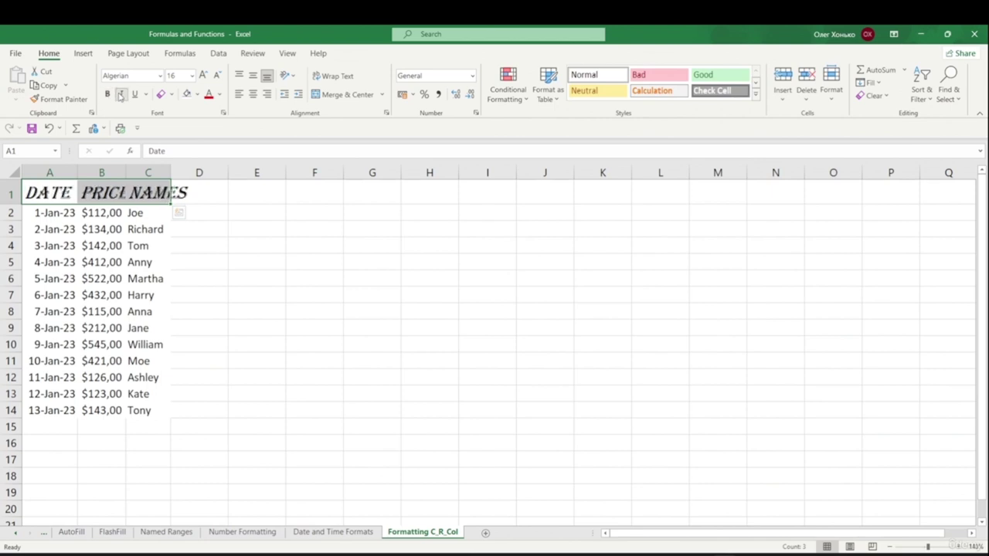
click(120, 94)
click(134, 95)
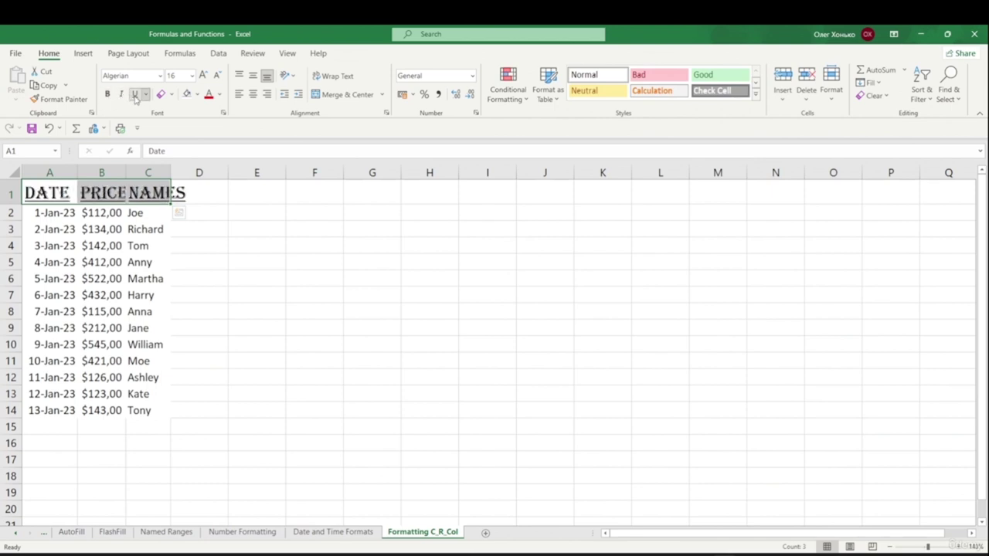
click(134, 94)
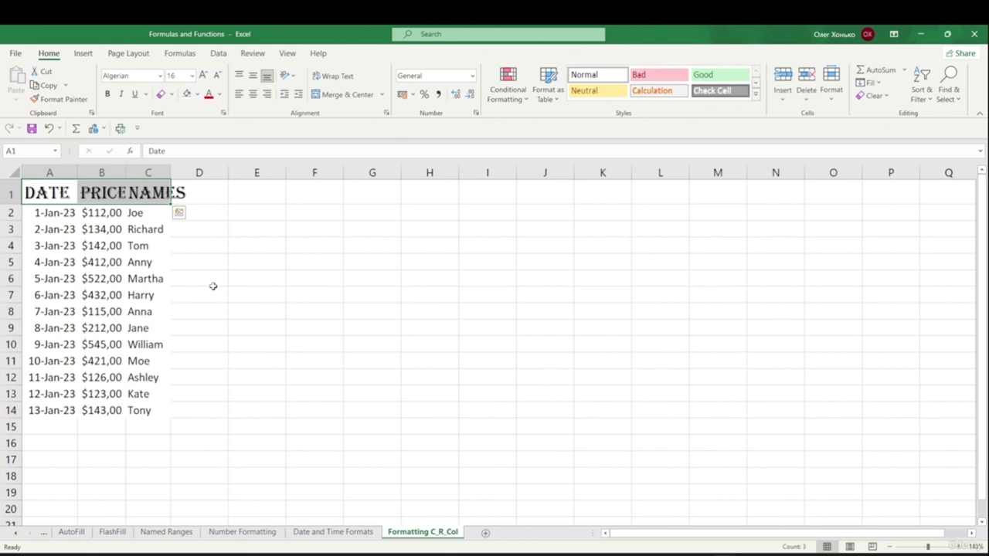
- Fill the header cells with a dark blue-grey colour
click(198, 95)
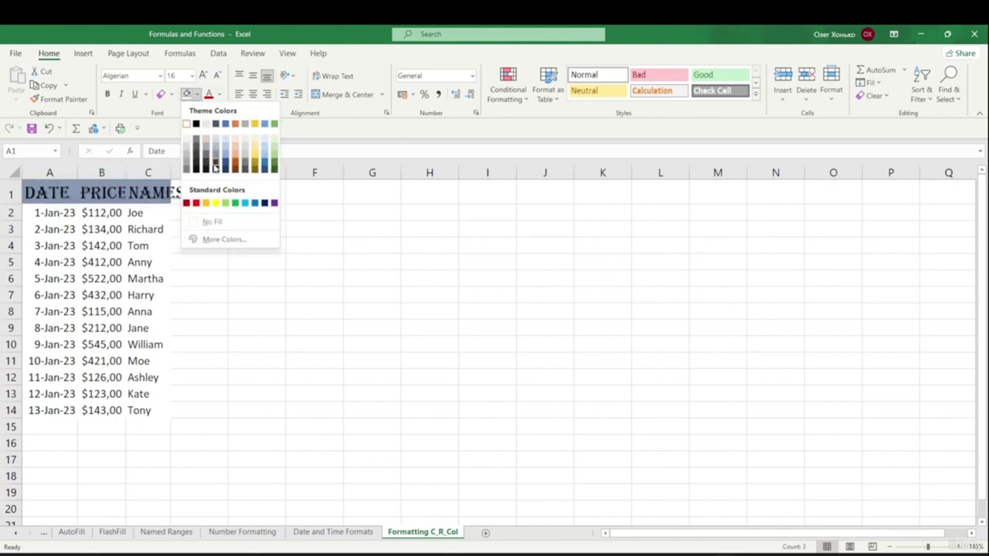
click(222, 240)
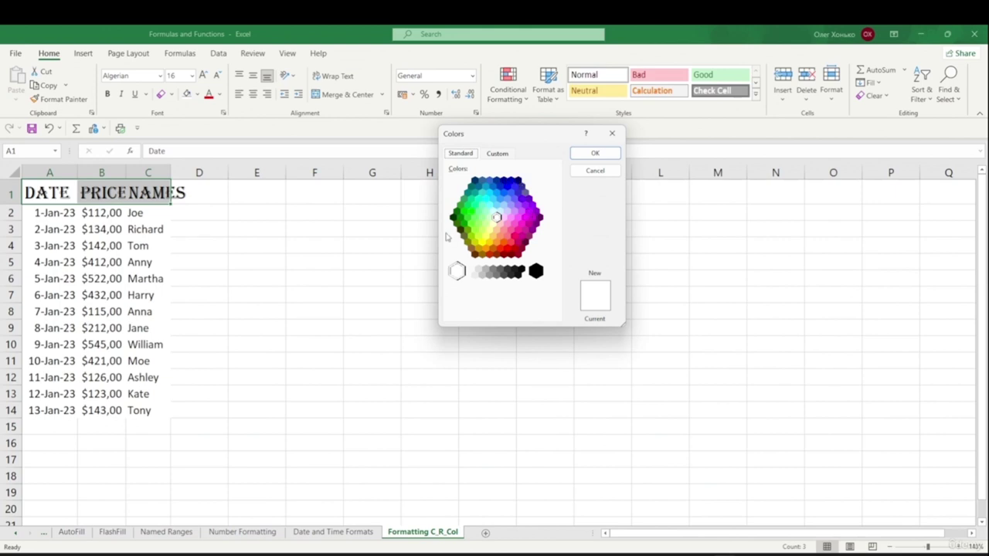
click(498, 155)
click(472, 157)
click(595, 171)
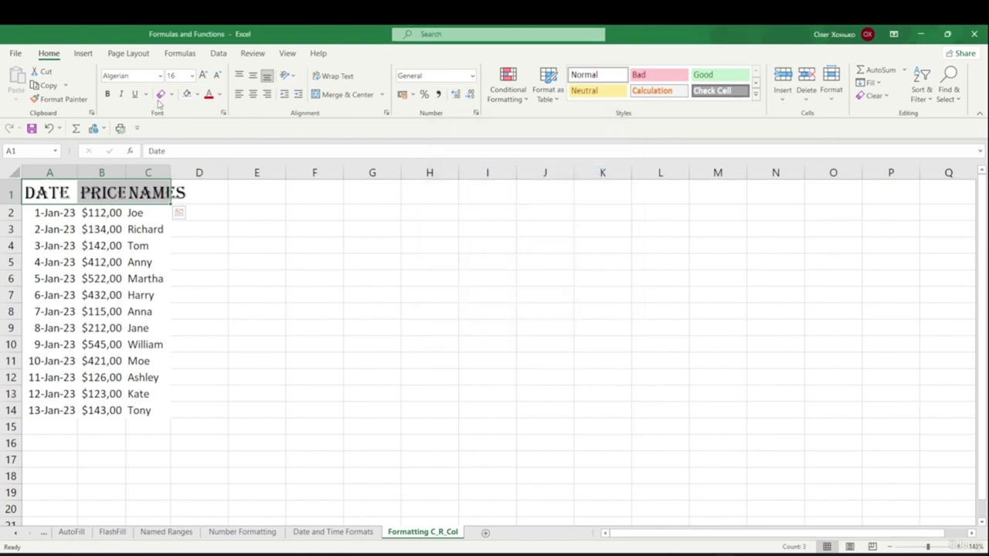
click(197, 95)
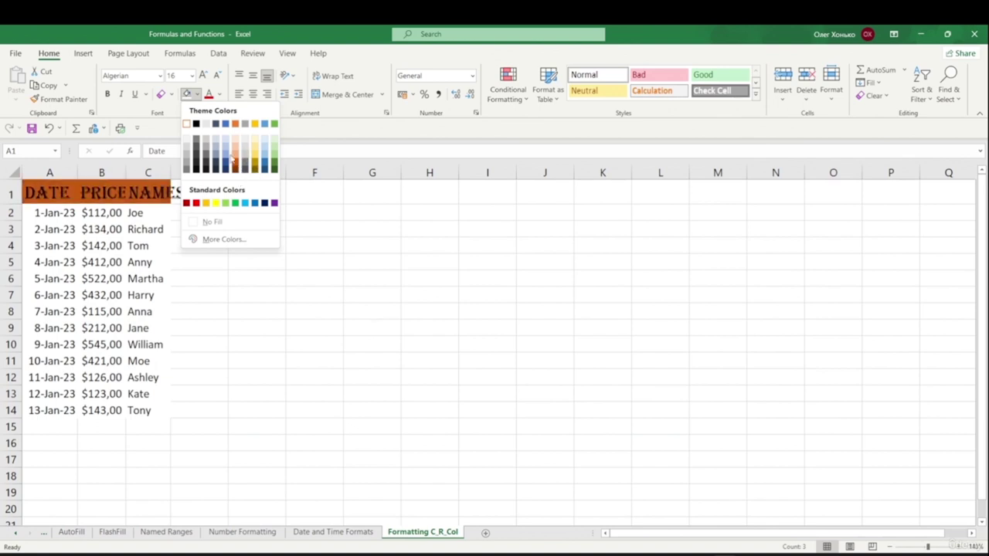
click(220, 161)
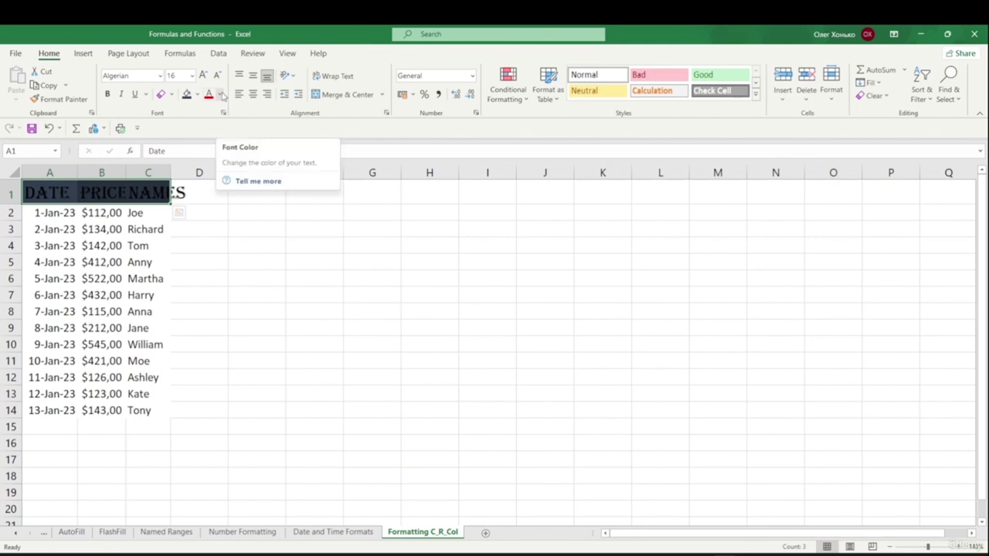
- Colour the header text gold and select the whole table A1:C14
click(221, 94)
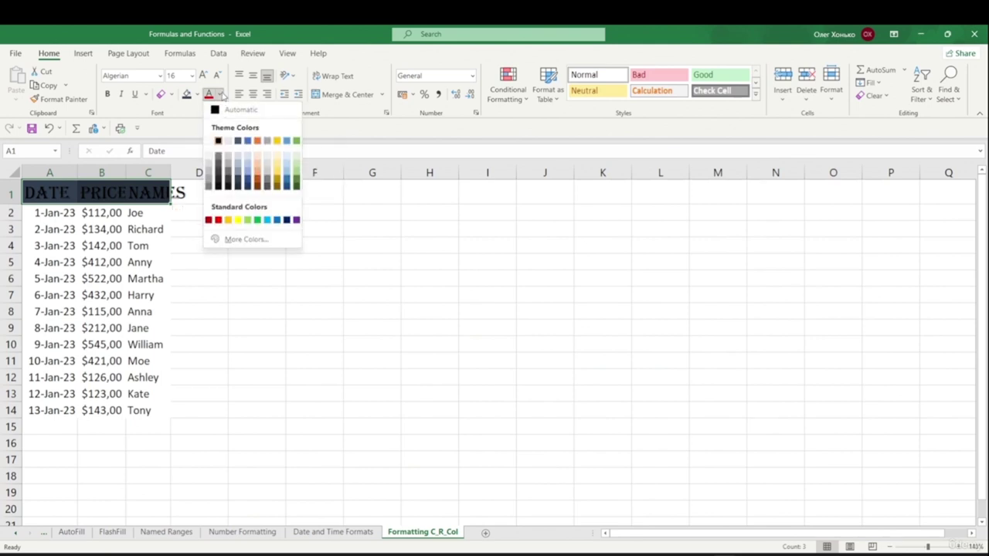
click(277, 164)
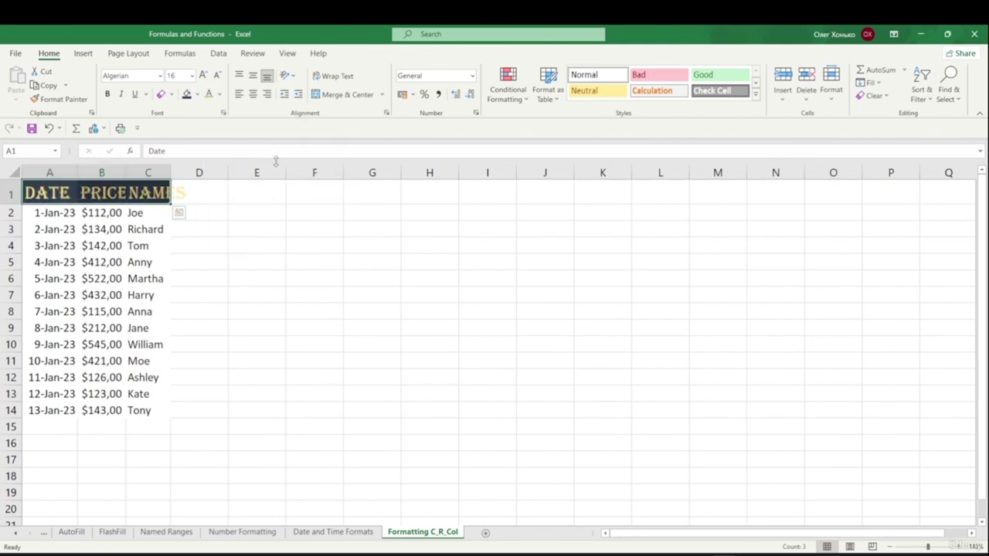
click(262, 214)
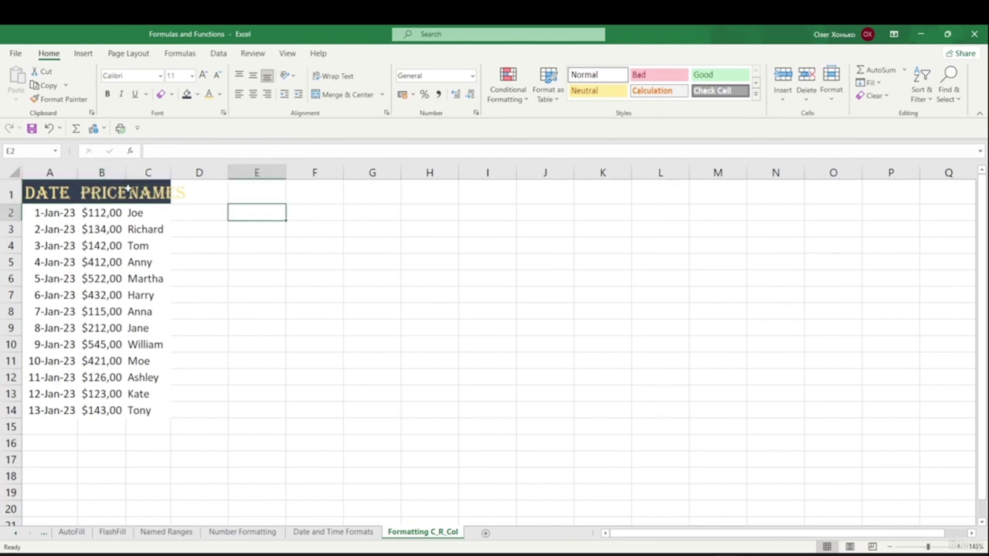
click(57, 193)
key(ctrl+a)
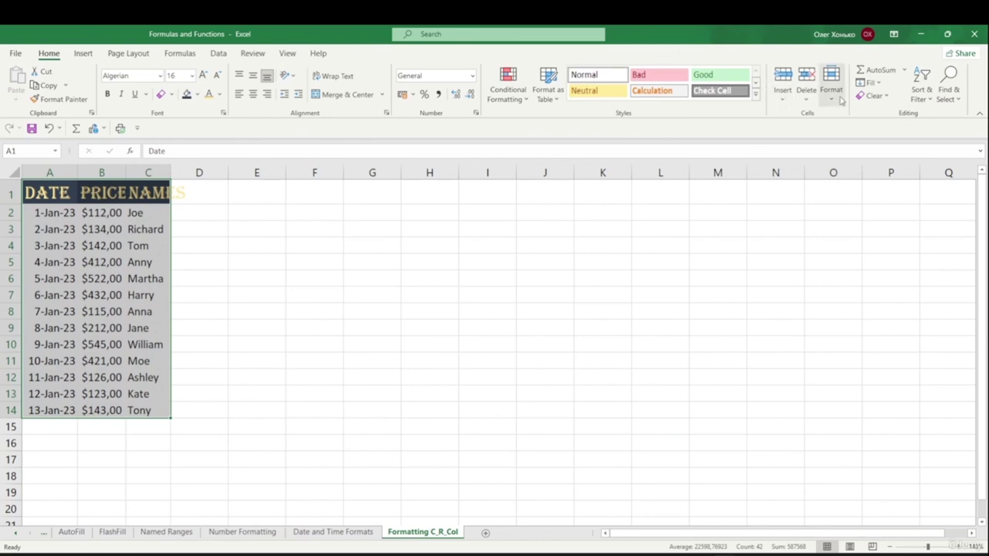
- Auto-fit columns A to C so the enlarged DATE, PRICE and NAMES headers show fully
click(832, 94)
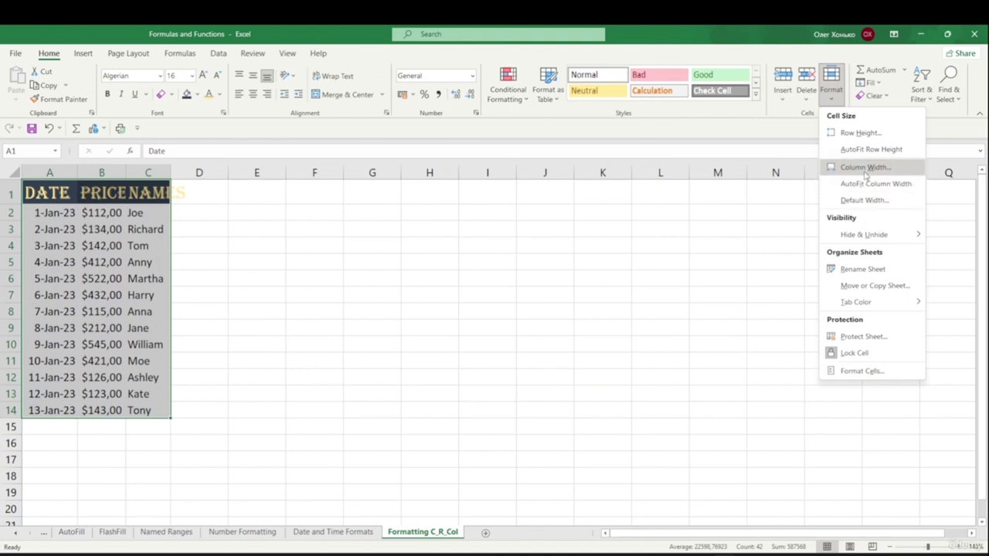
click(874, 183)
click(350, 263)
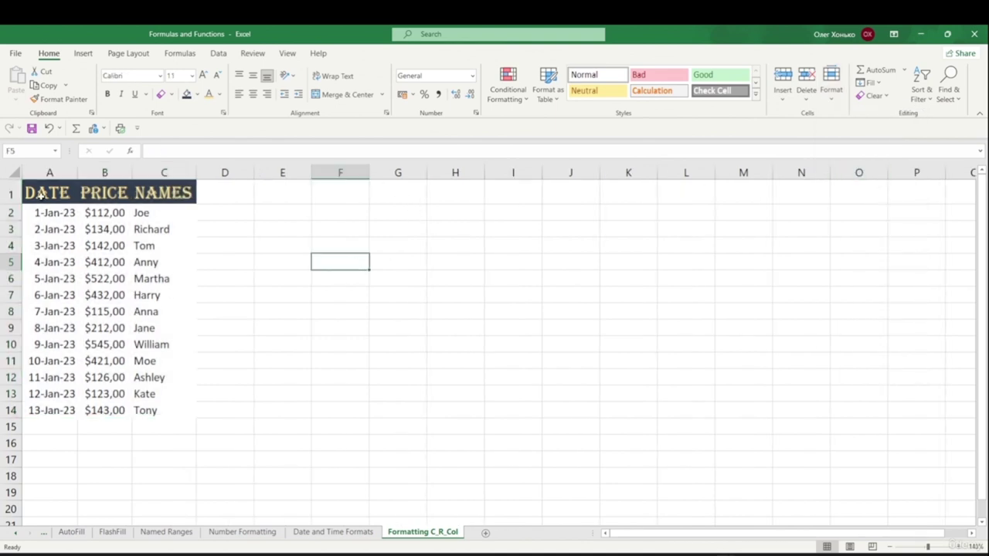
drag(35, 193, 168, 410)
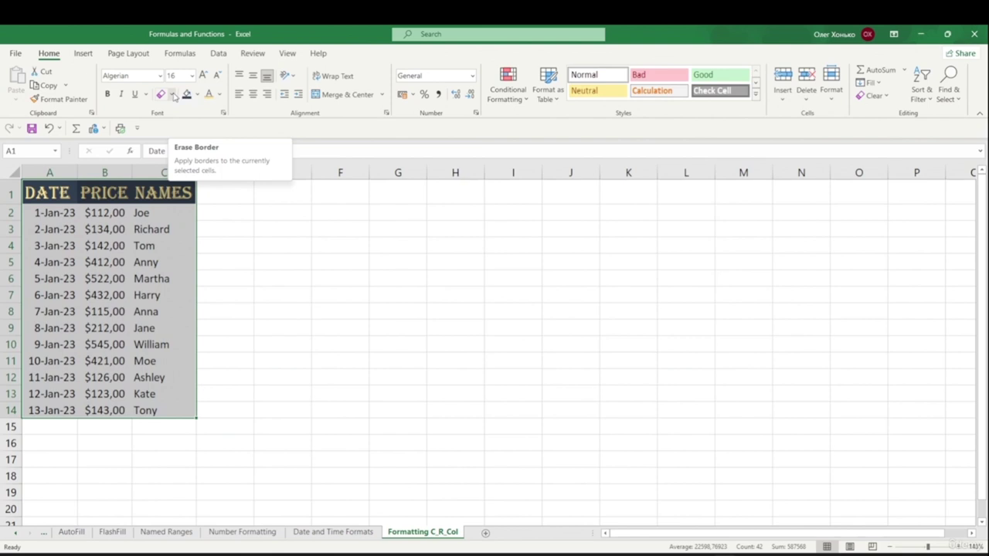
- Add thin outline and inside borders to the whole DATE/PRICE/NAMES table via More Borders
click(174, 94)
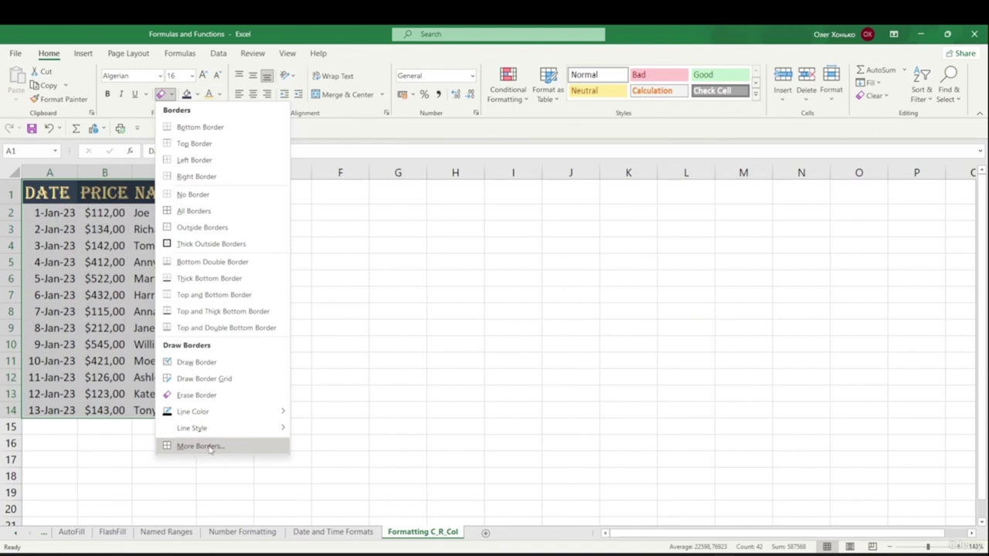
click(201, 447)
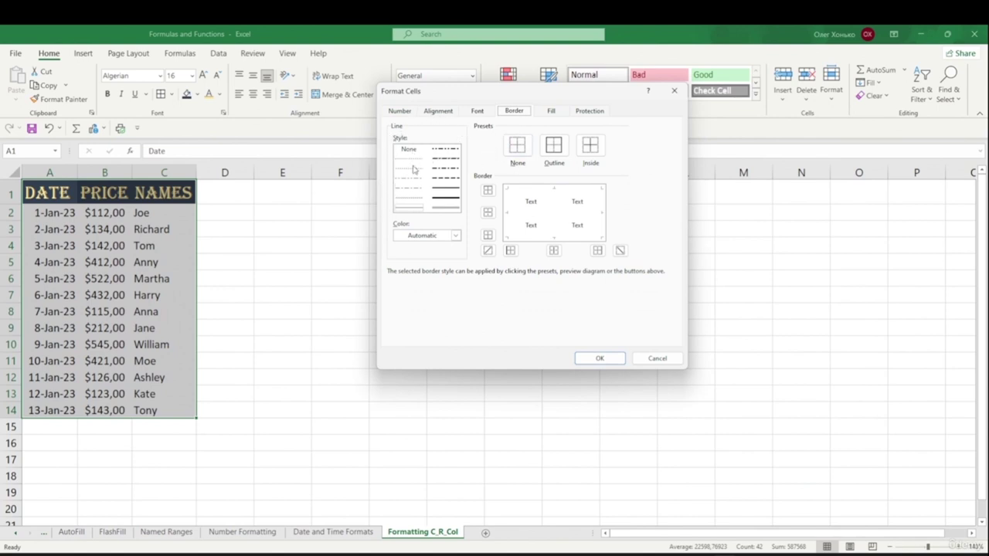
click(444, 201)
click(410, 160)
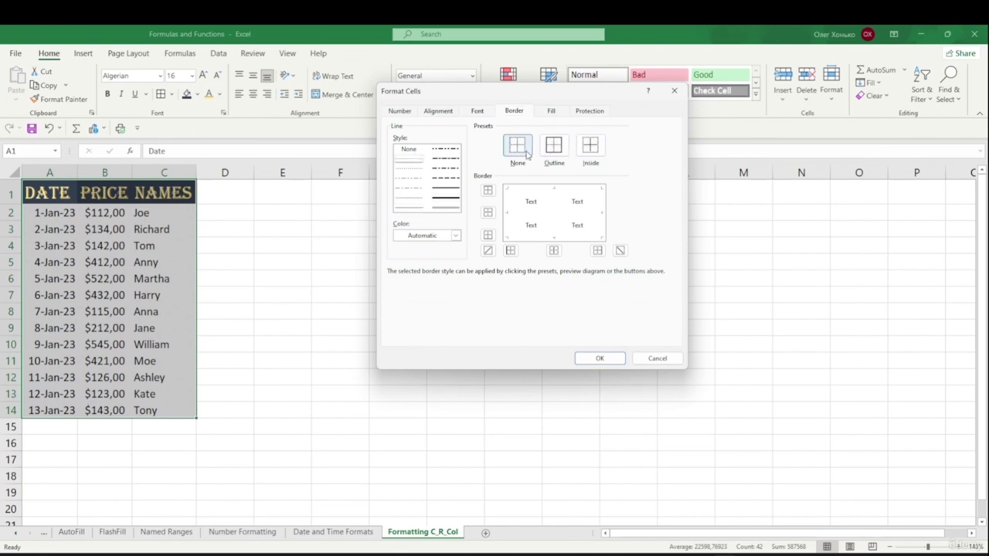
click(553, 148)
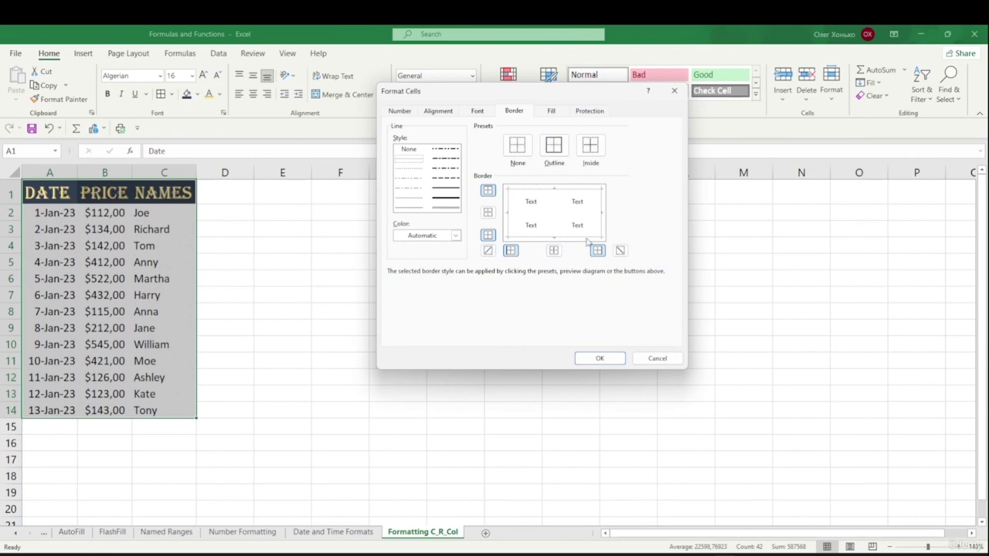
click(592, 148)
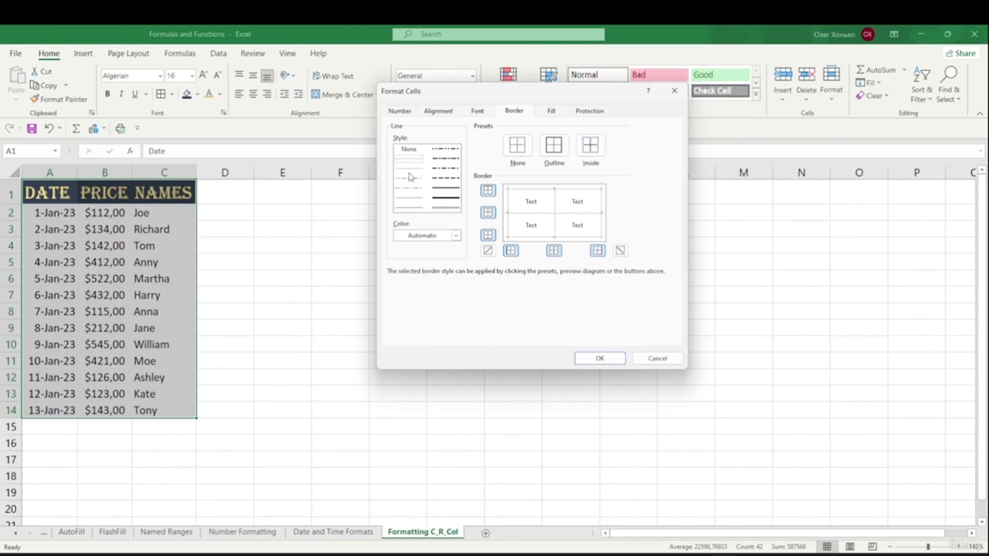
click(433, 159)
click(452, 190)
click(402, 207)
click(600, 359)
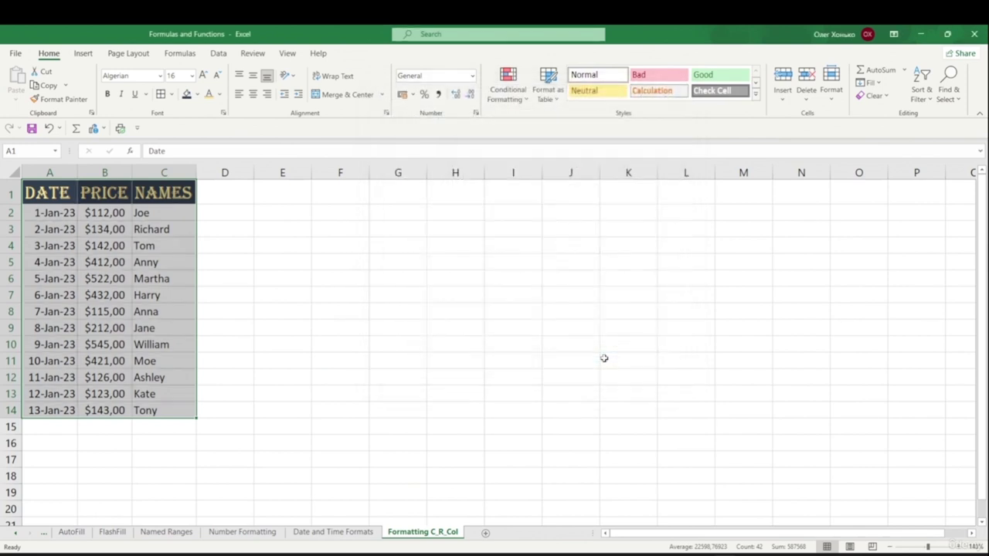
click(414, 299)
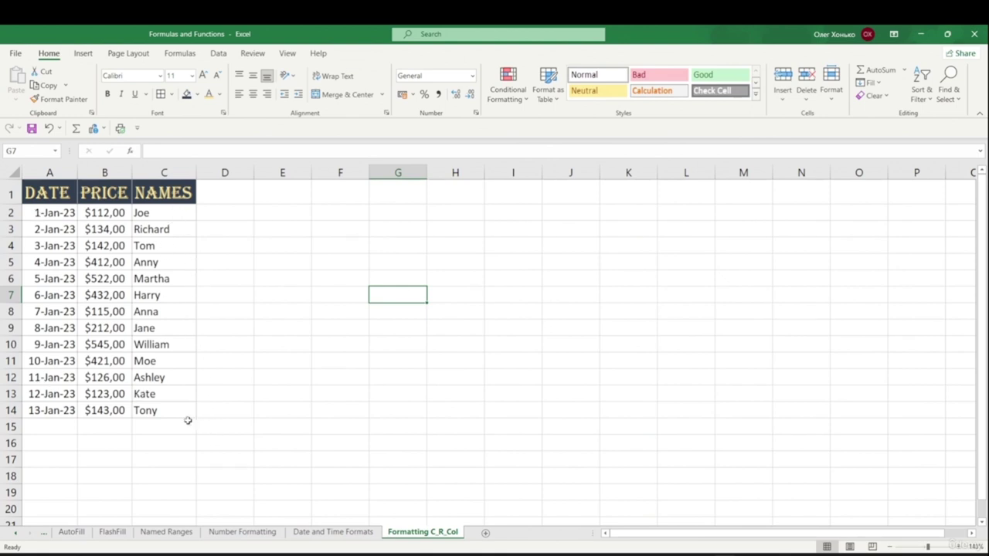
- Give the data rows A2:C14 thick solid inside borders
drag(50, 212, 154, 413)
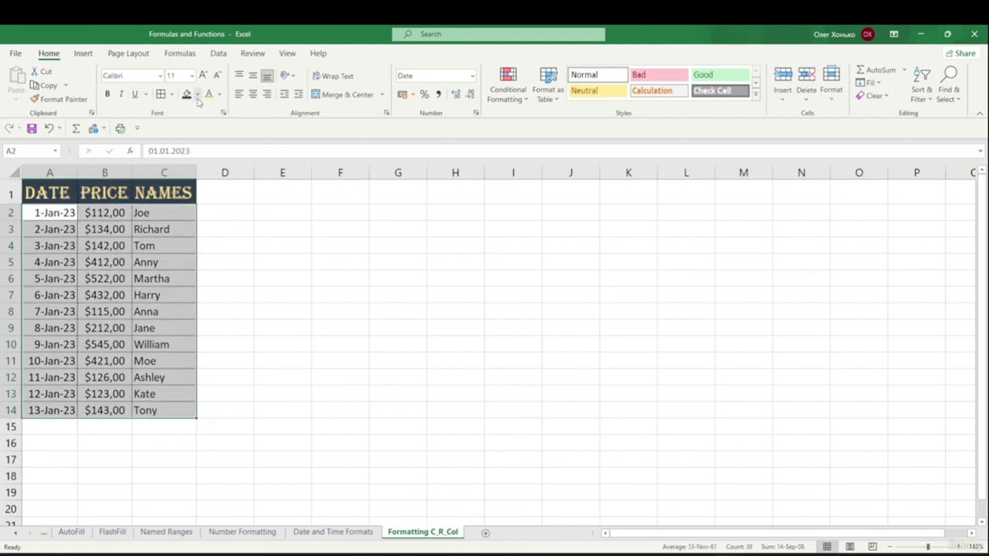
click(171, 96)
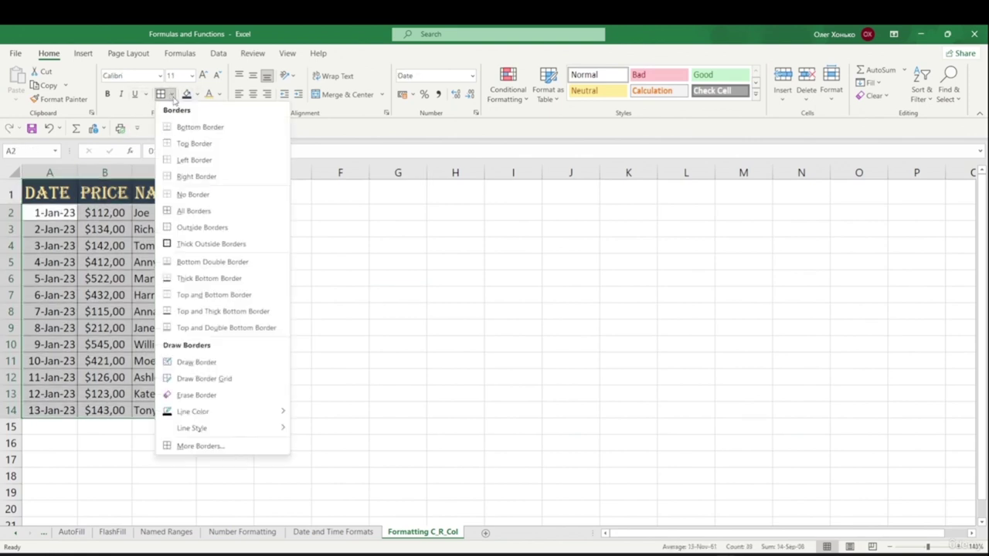
click(212, 447)
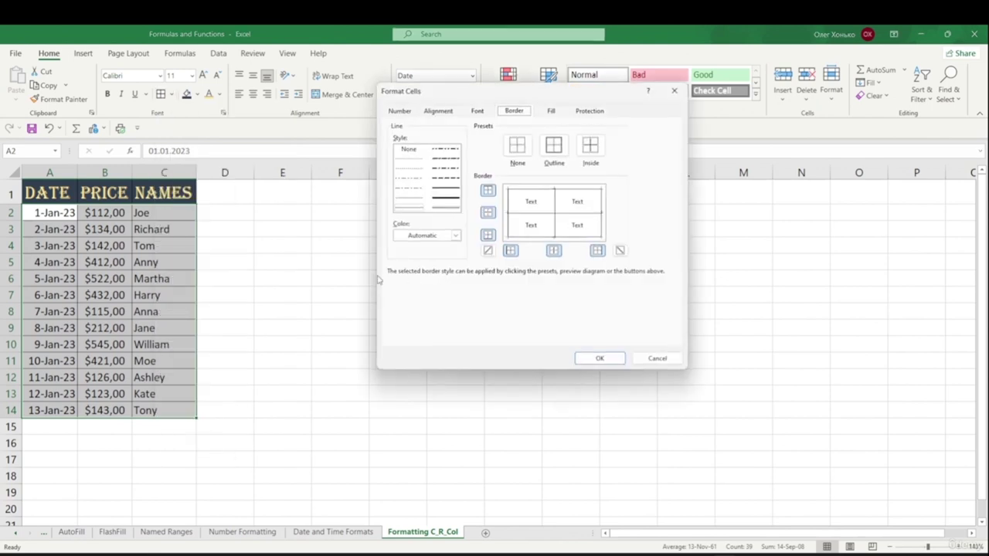
click(447, 192)
click(591, 145)
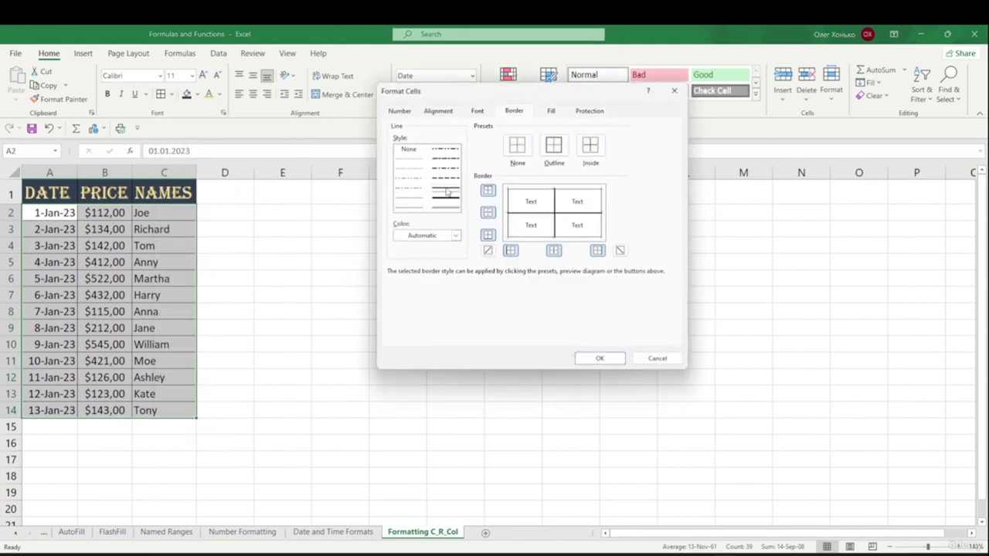
click(446, 197)
click(605, 357)
click(475, 319)
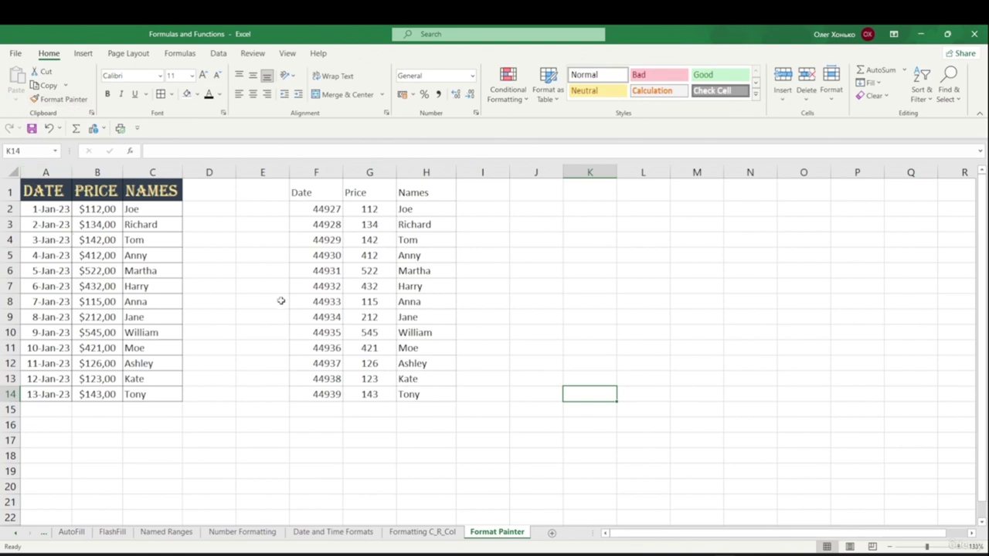
- Copy A1's dark-filled Algerian header style onto F1:H1 with Format Painter
click(34, 191)
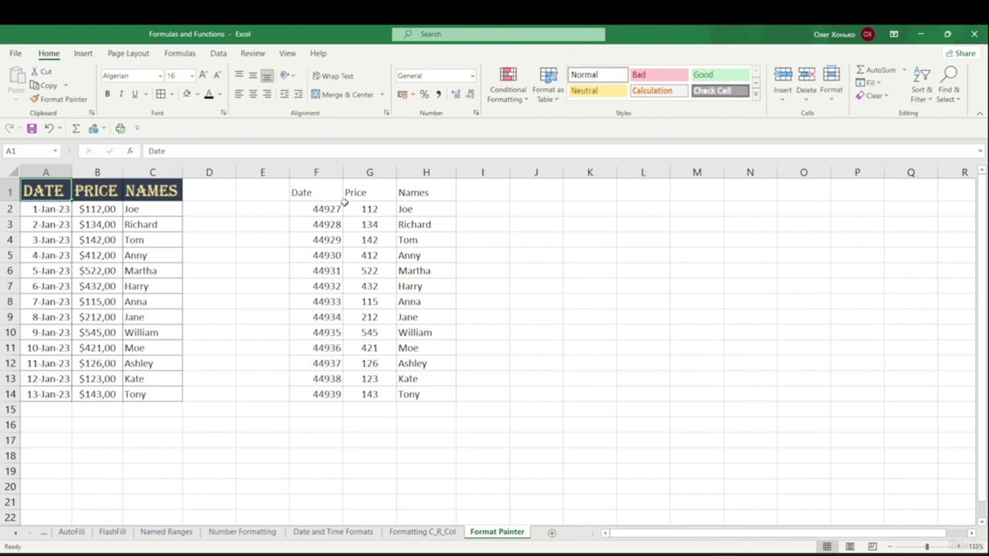
click(258, 261)
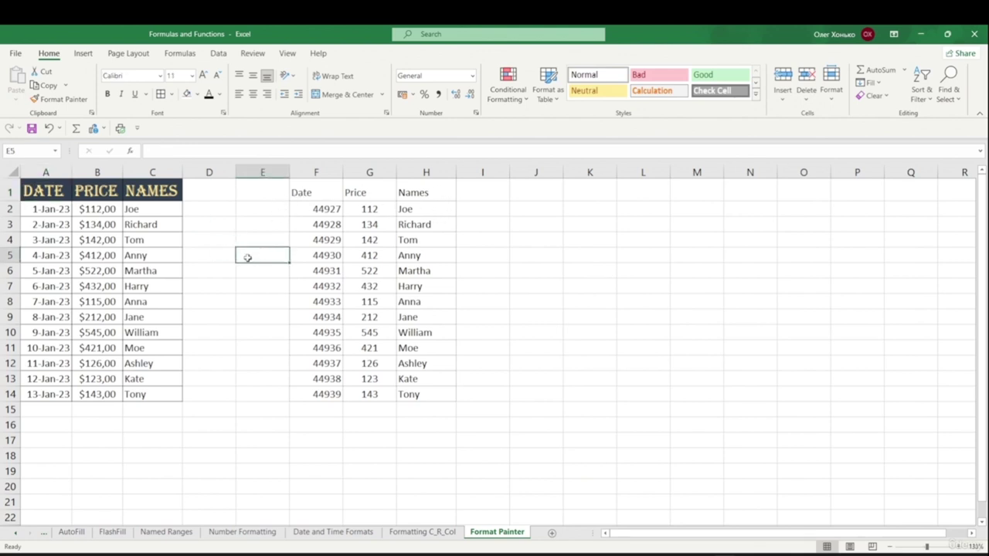
click(55, 192)
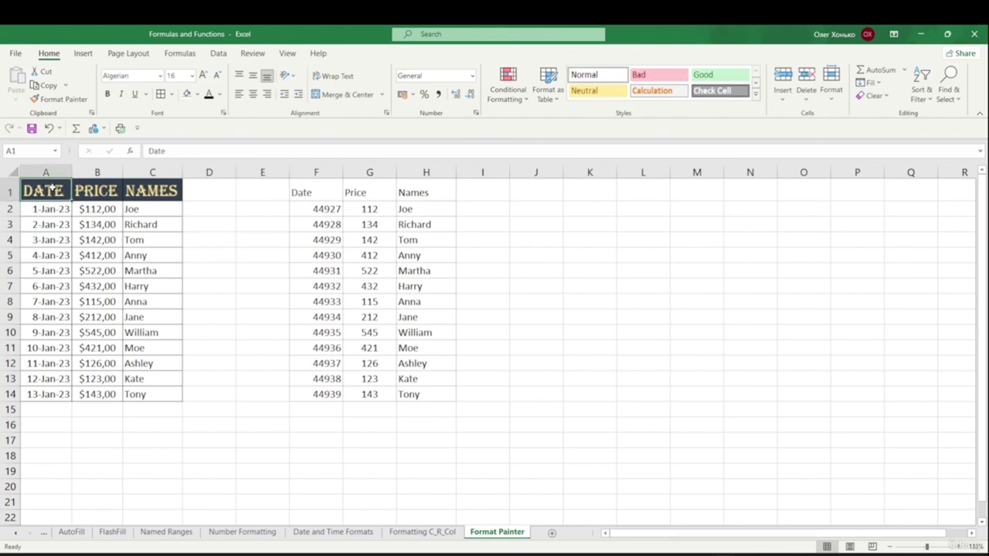
click(59, 101)
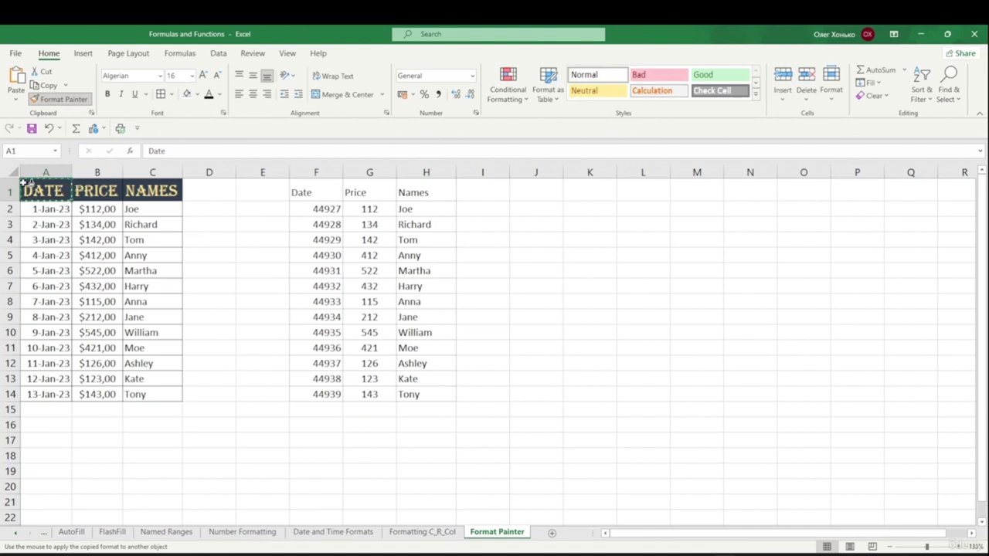
drag(302, 193, 412, 190)
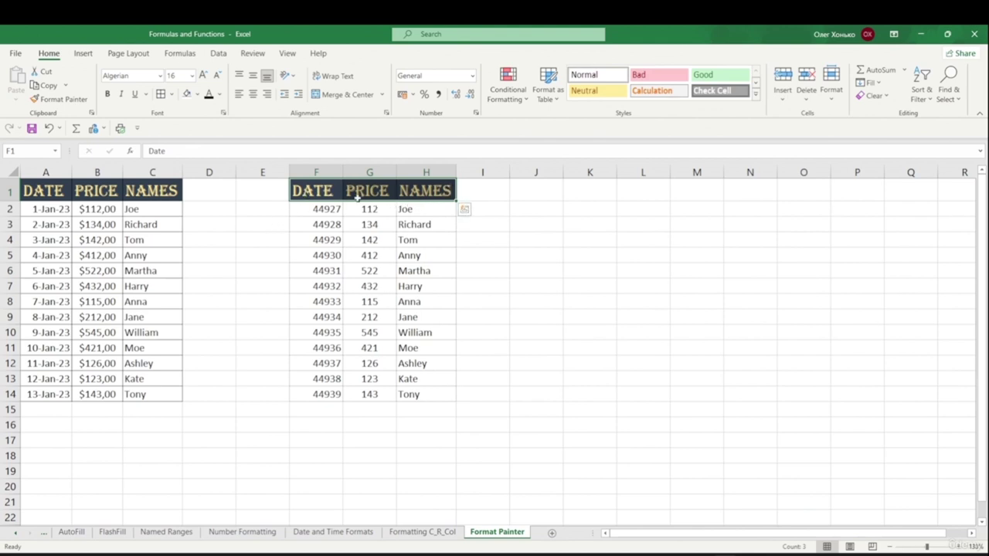
click(501, 223)
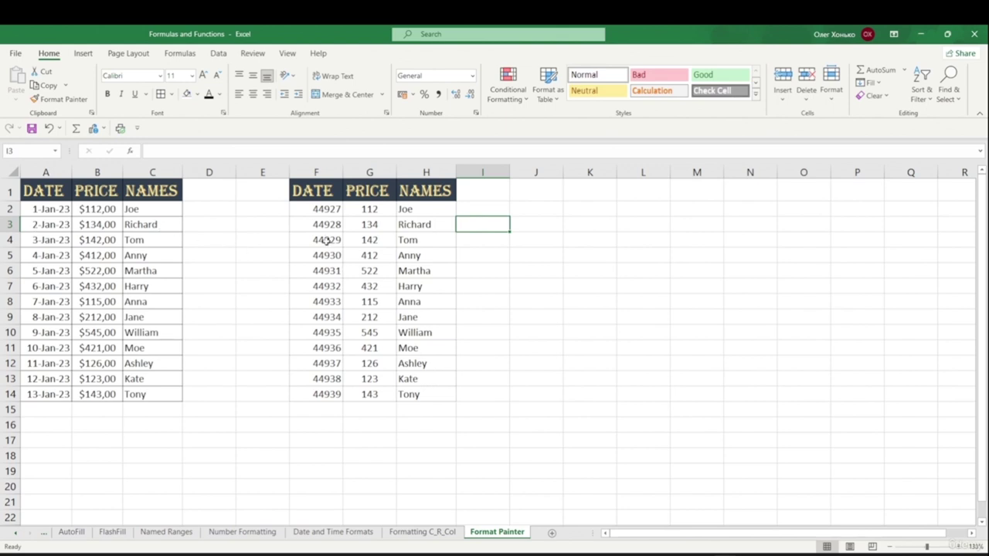
- Bold row A3:C3, then paint that bold style onto rows F3:H3, F6:H6 and F10:H10
drag(38, 224, 135, 230)
key(ctrl+b)
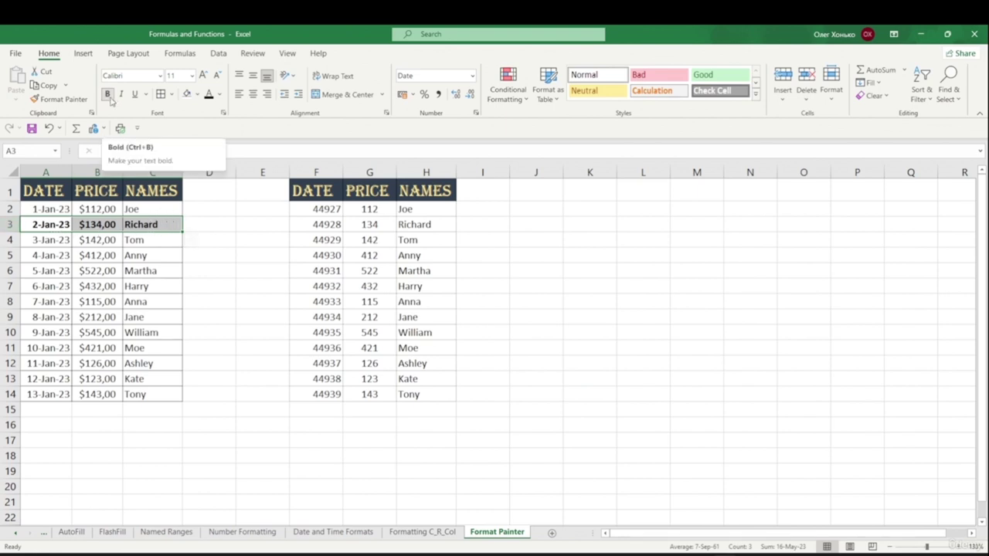
click(208, 240)
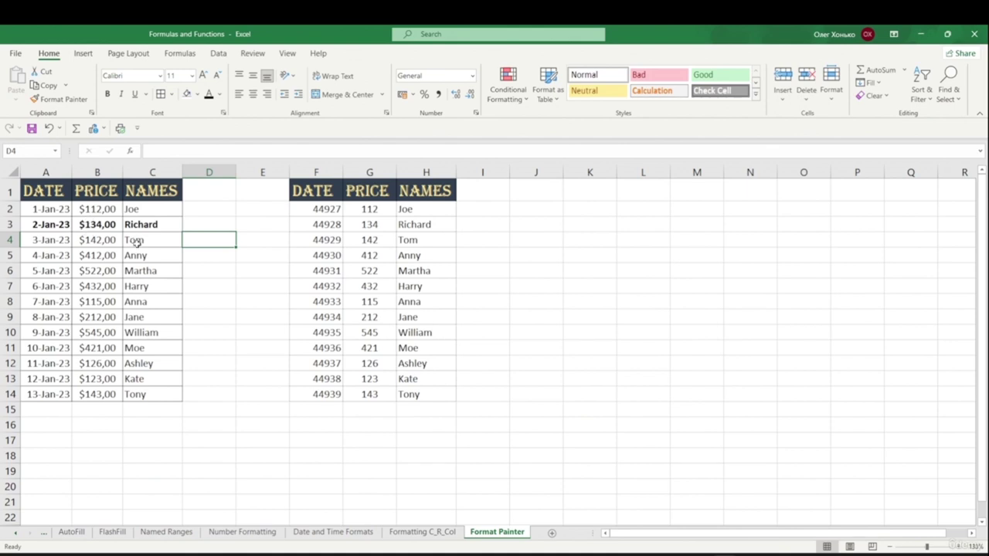
click(125, 231)
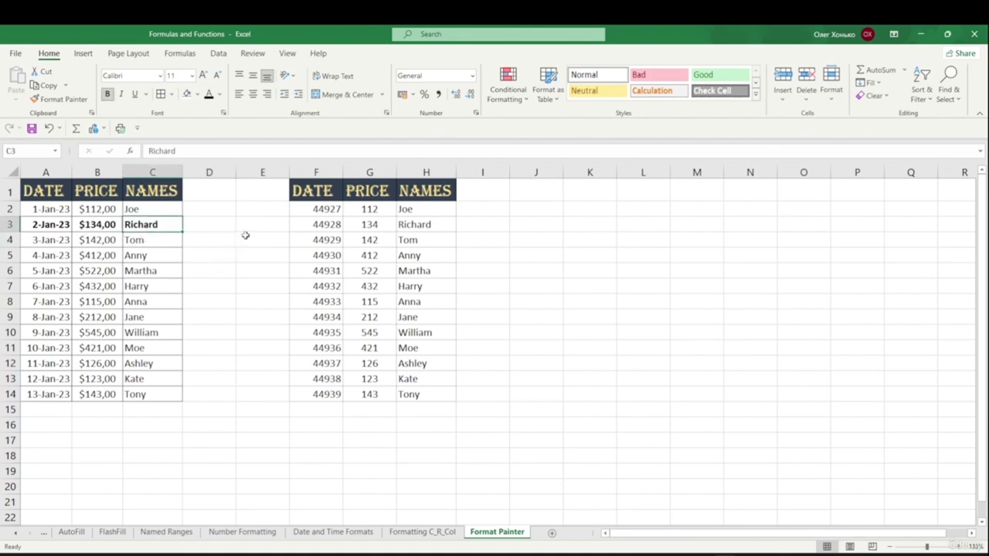
click(68, 101)
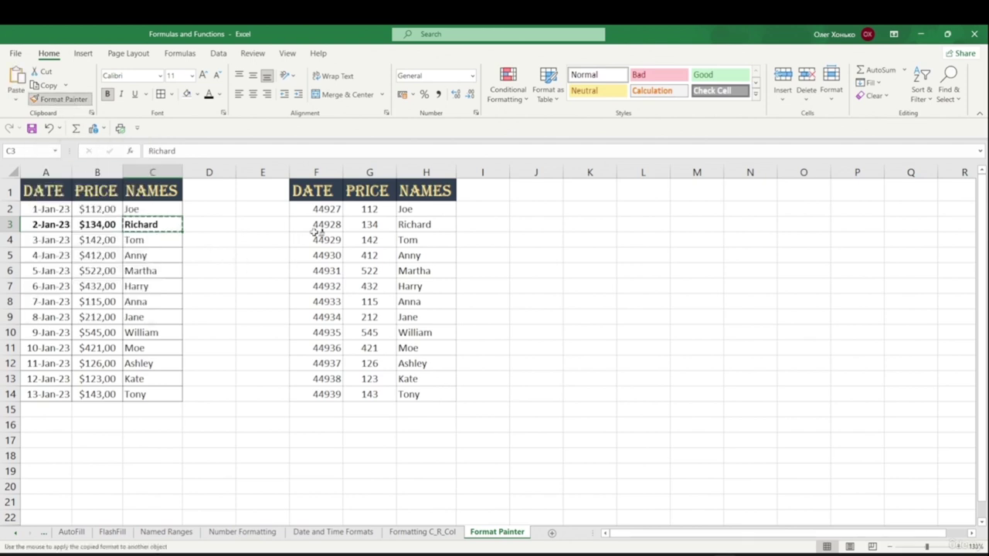
drag(318, 226, 419, 225)
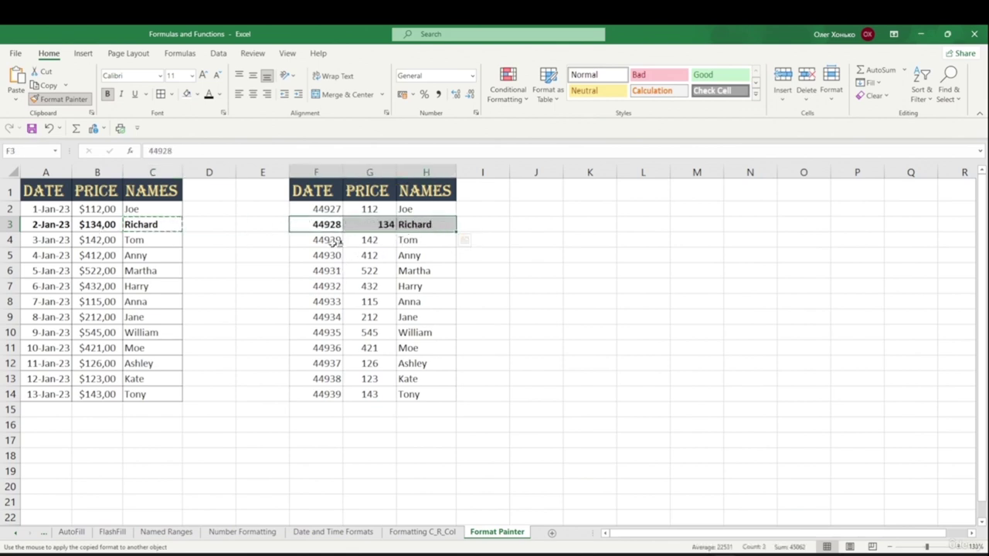
drag(323, 271, 403, 269)
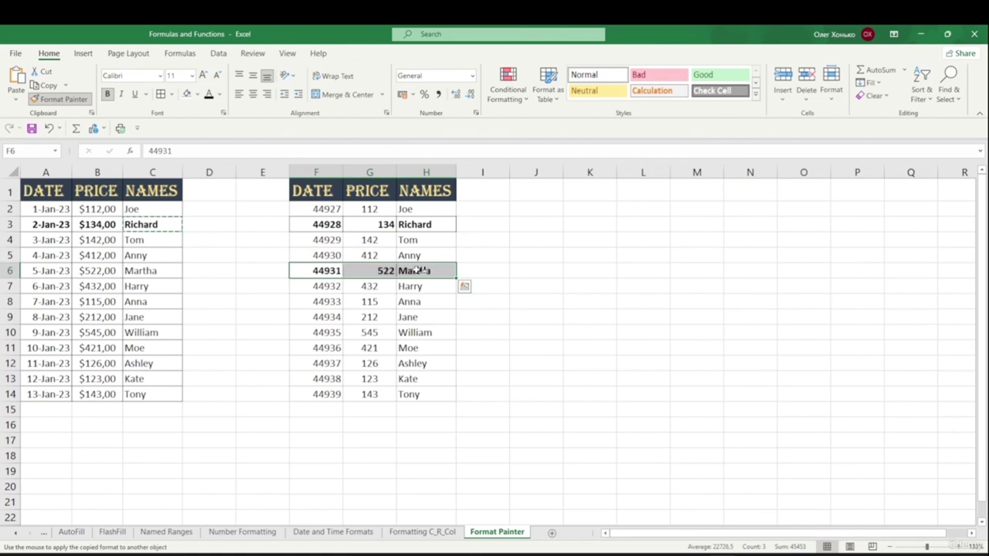
drag(321, 331, 417, 332)
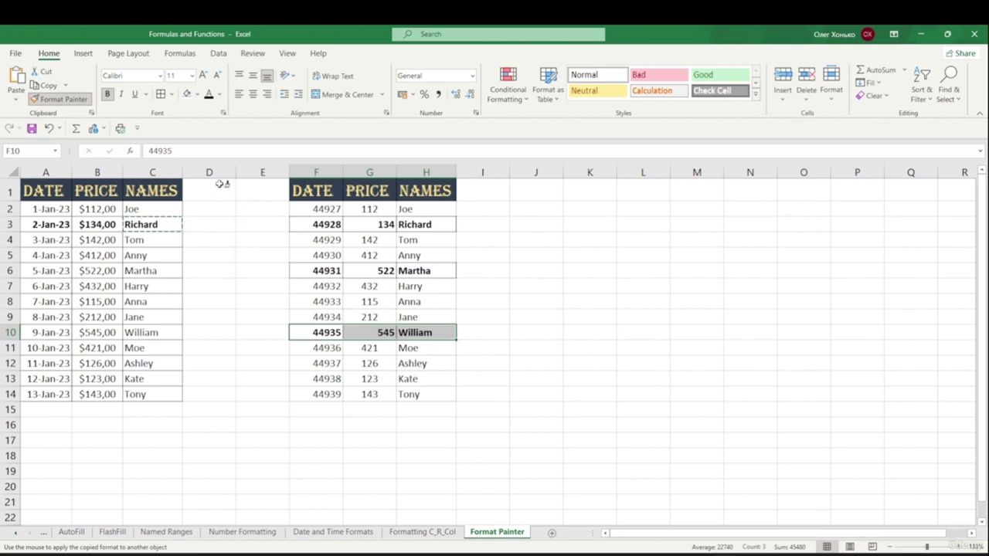
click(71, 104)
click(72, 105)
key(Escape)
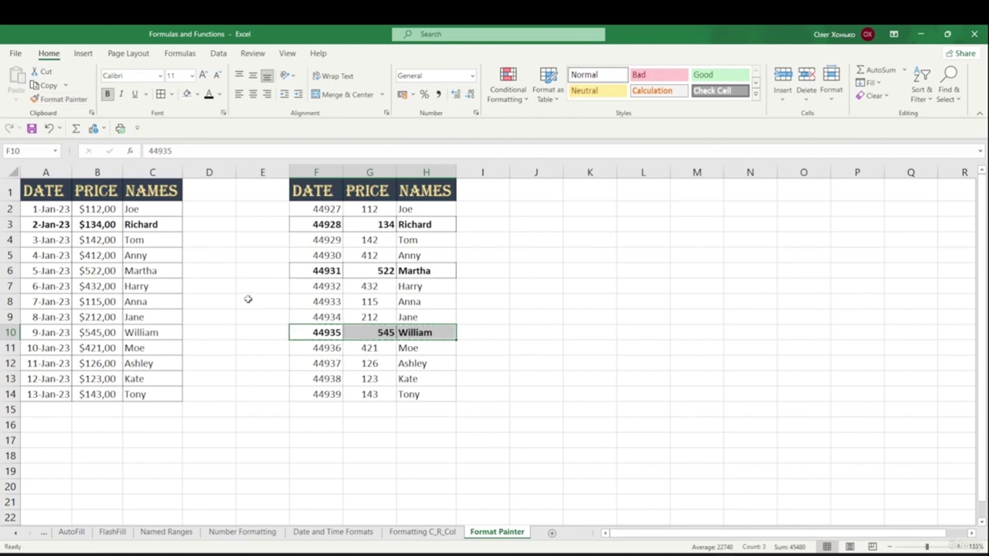
click(262, 287)
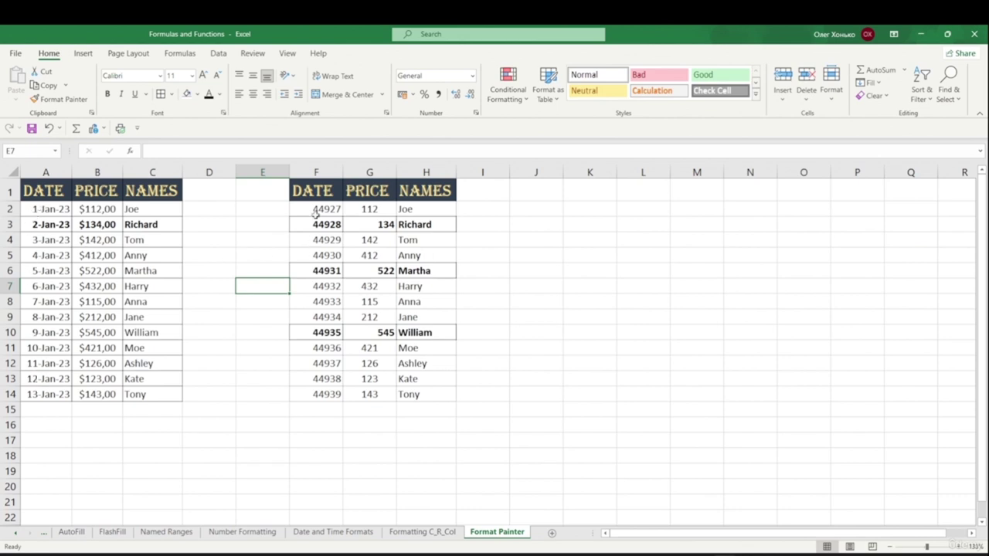
- Copy A2's date format onto F2:F14 so it reads 1-Jan-23 to 13-Jan-23
click(46, 209)
click(60, 99)
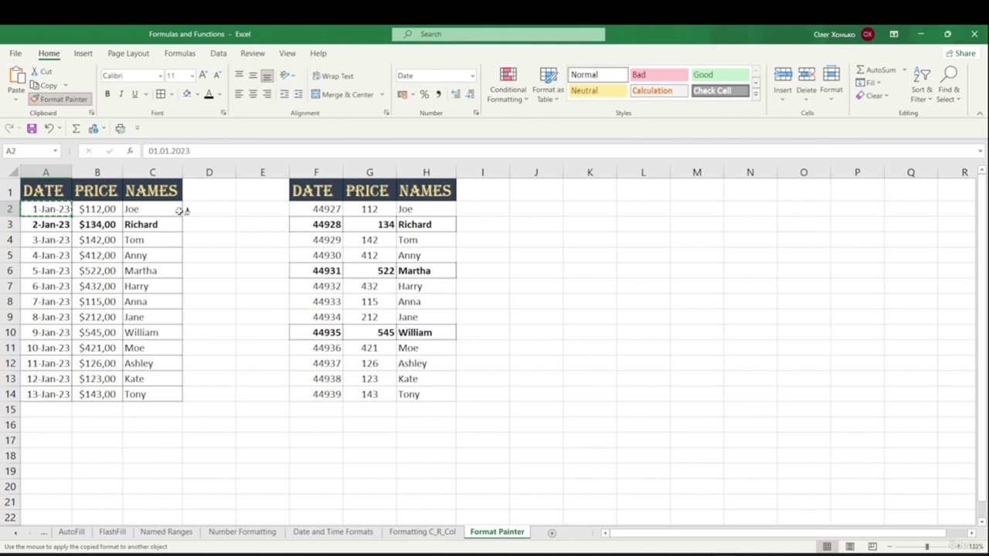
drag(319, 209, 334, 398)
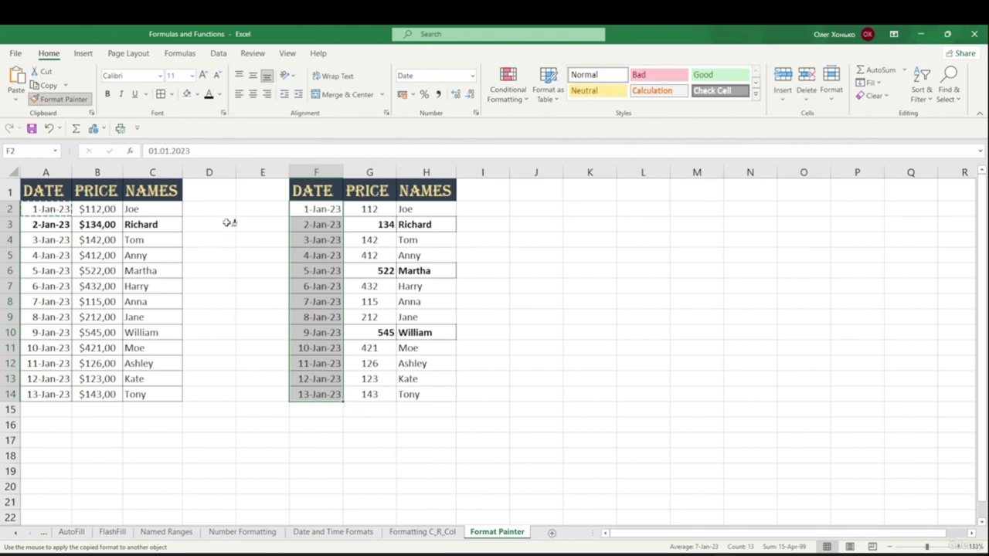
key(Escape)
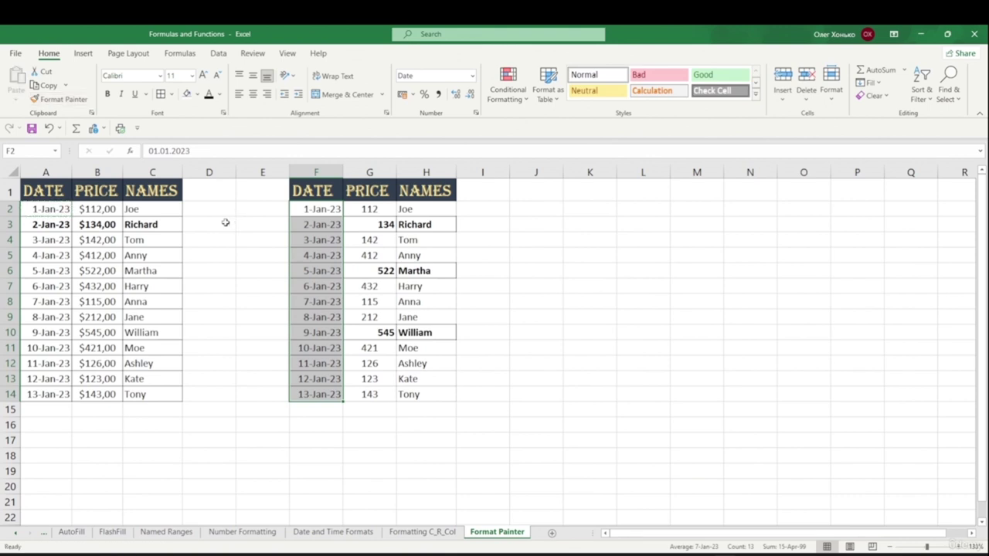
- Fill empty cell K3 with yellow
click(596, 221)
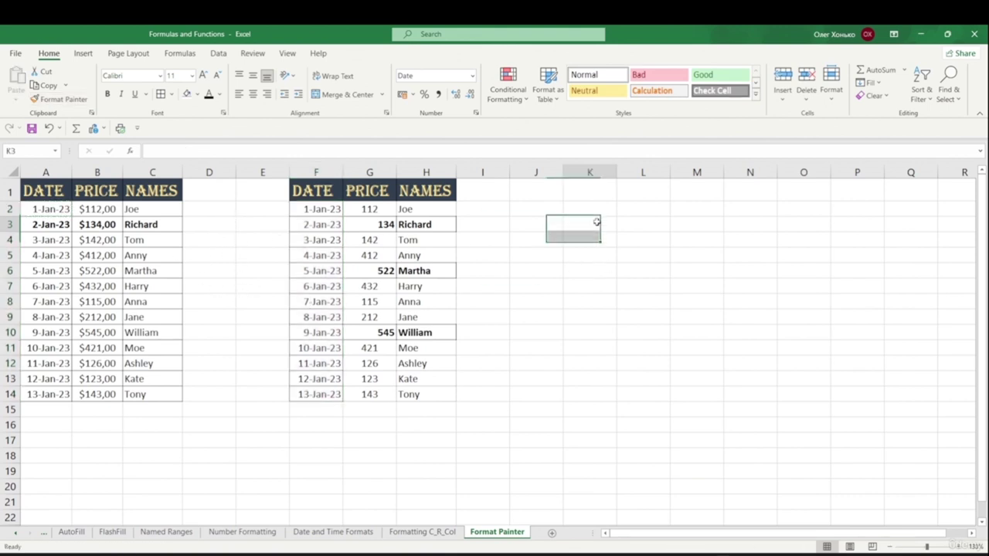
click(199, 94)
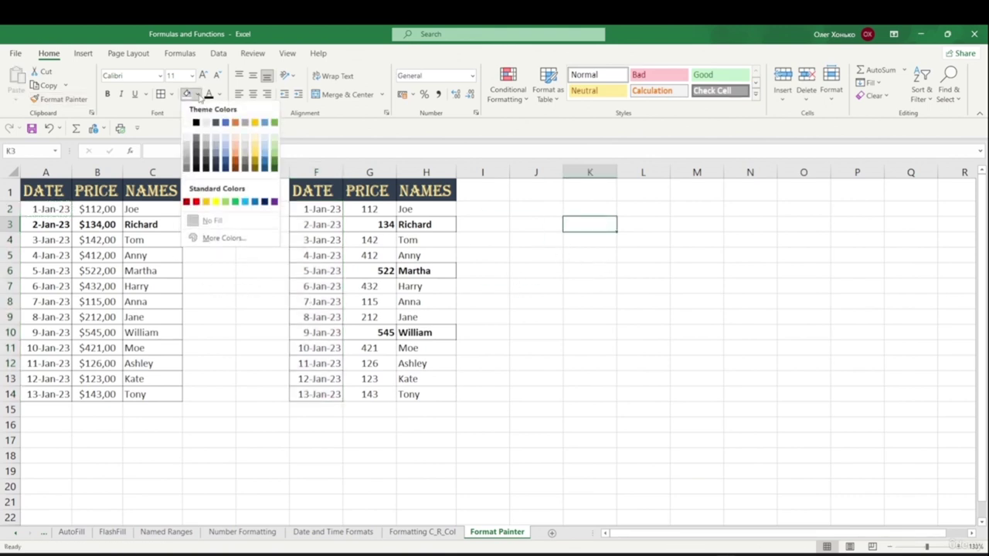
click(207, 202)
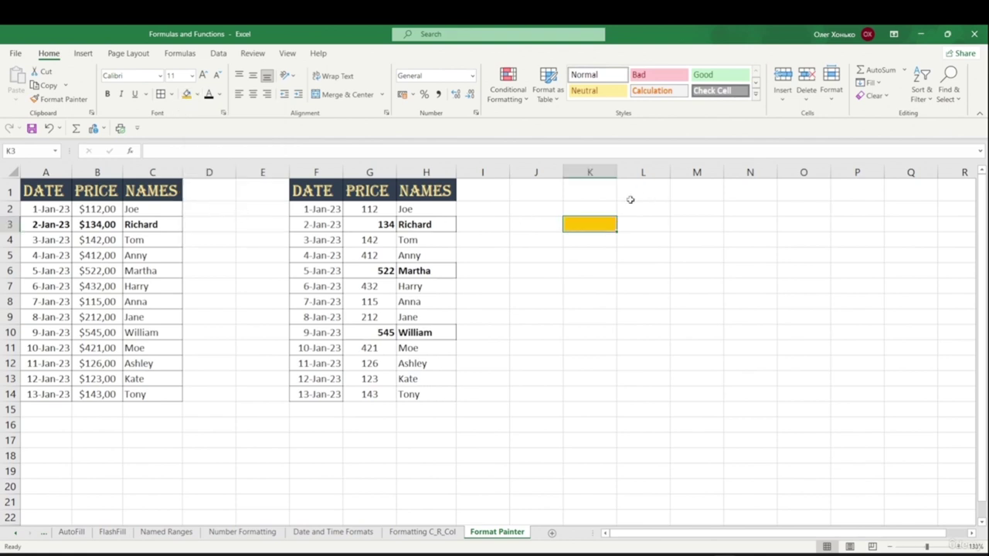
drag(631, 272, 631, 280)
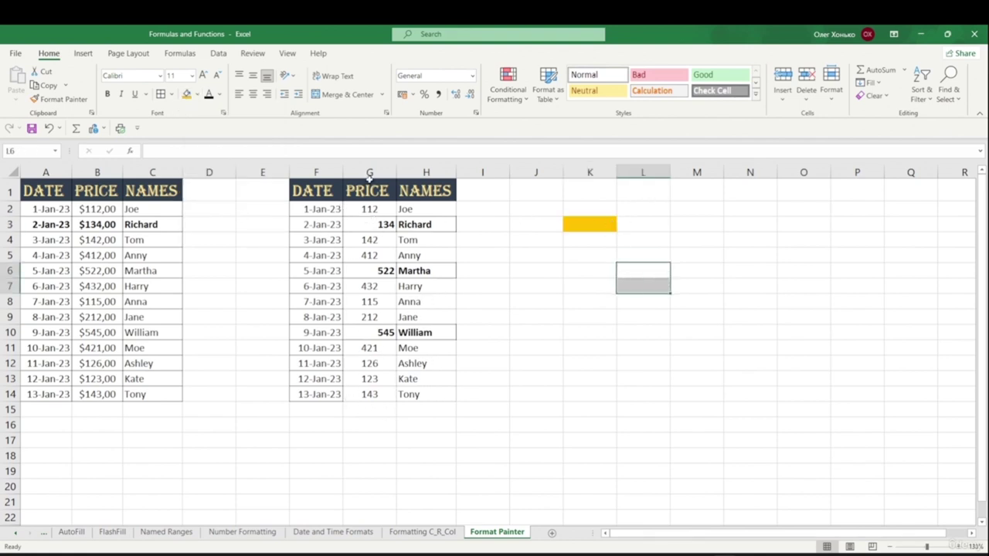
- Paint K3's yellow fill onto the Tom row F4:H4, then undo it
click(609, 226)
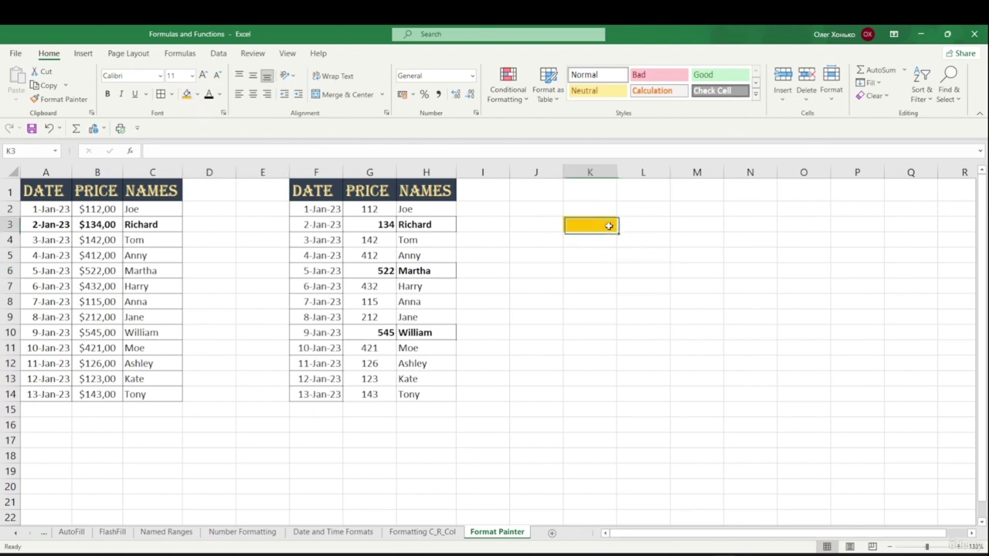
click(63, 100)
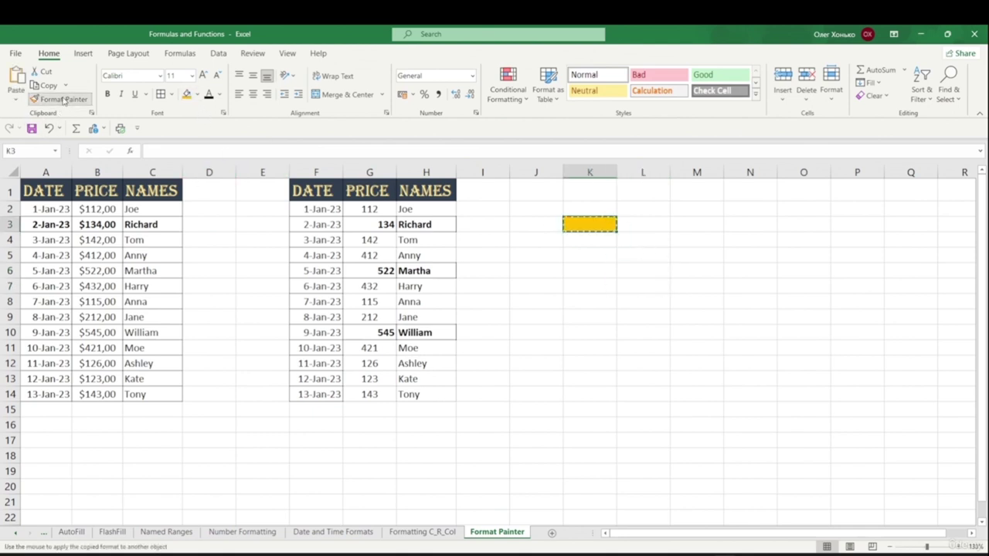
click(318, 241)
drag(410, 242, 411, 243)
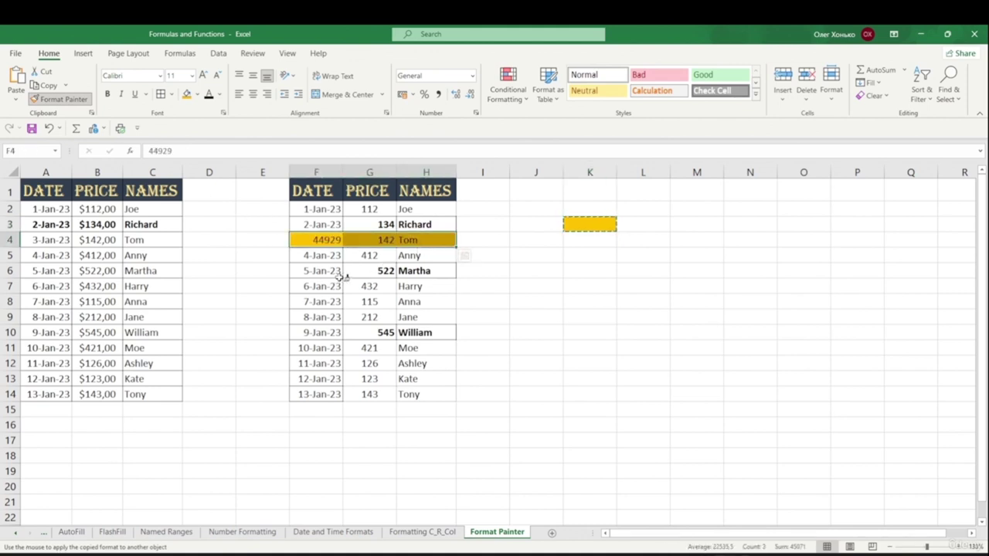
key(ctrl+z)
click(464, 255)
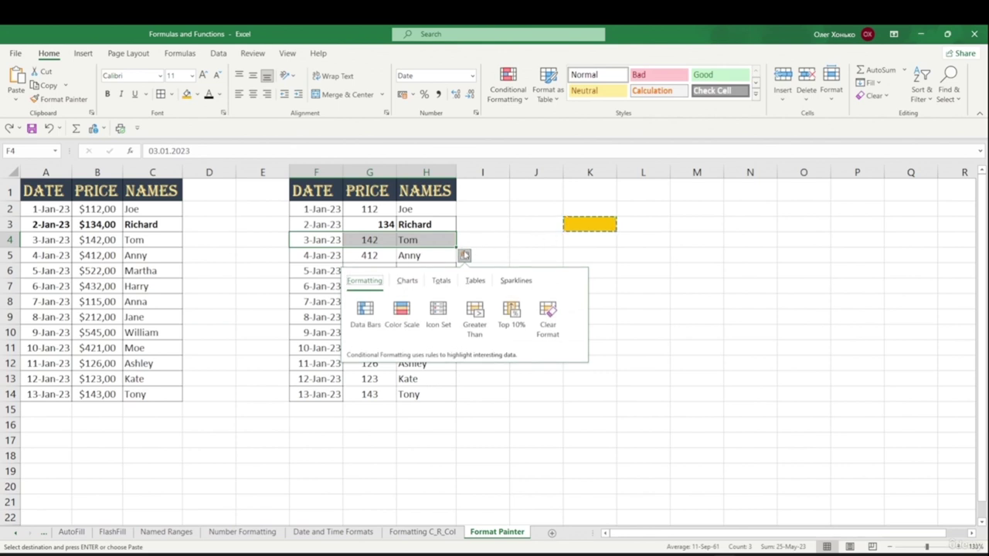
click(529, 227)
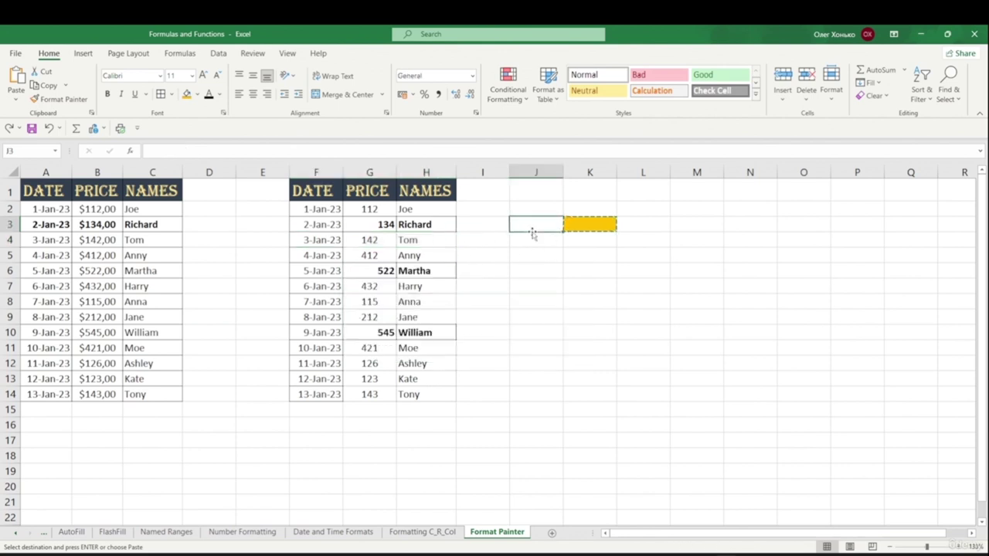
click(580, 231)
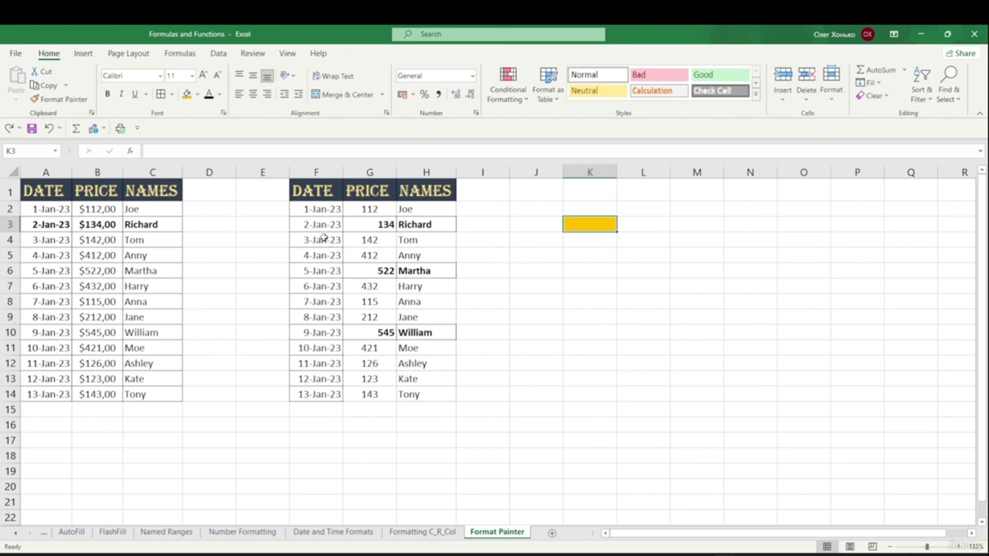
click(320, 207)
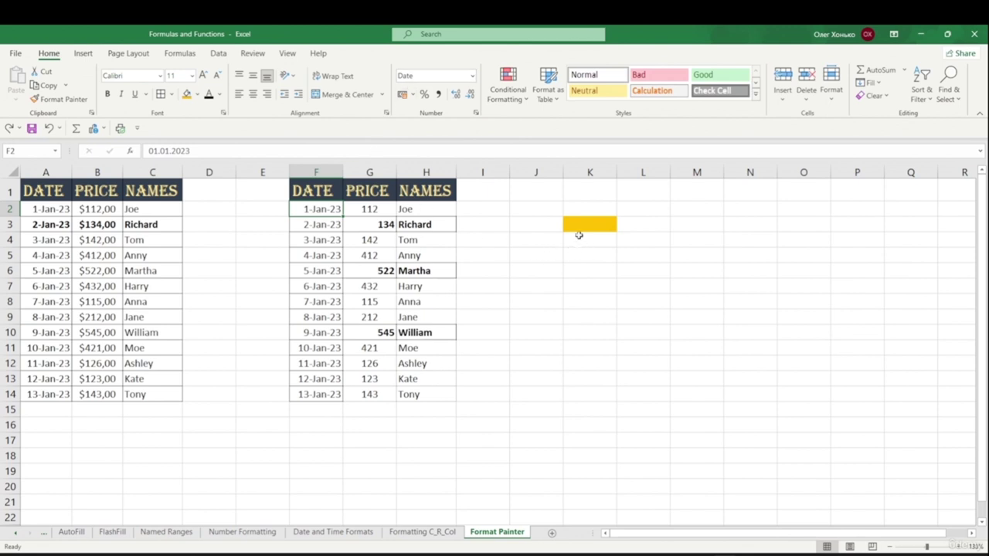
- Paint K3's yellow fill onto the Richard row F3:H3 and cell J6
click(601, 223)
click(58, 101)
drag(315, 225, 427, 224)
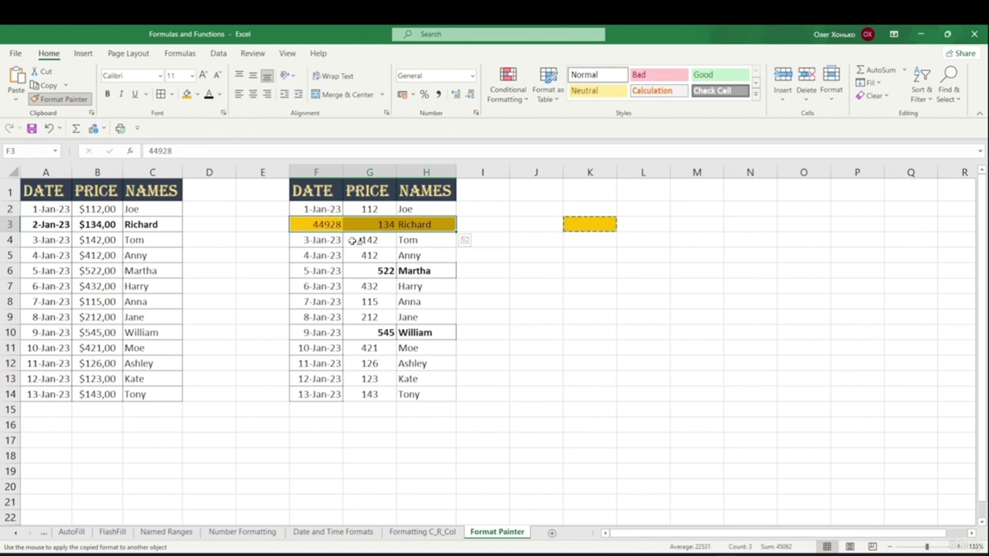
click(523, 269)
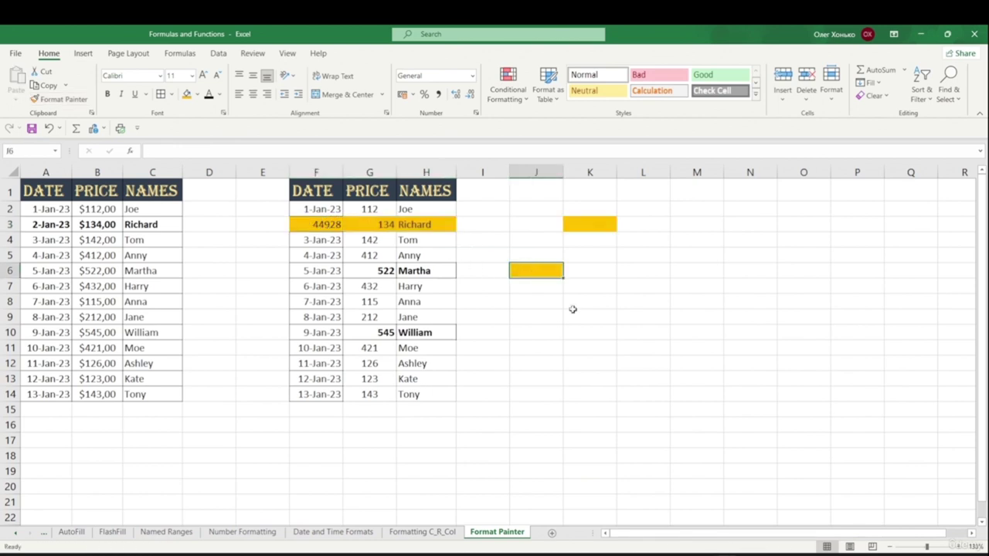
click(561, 337)
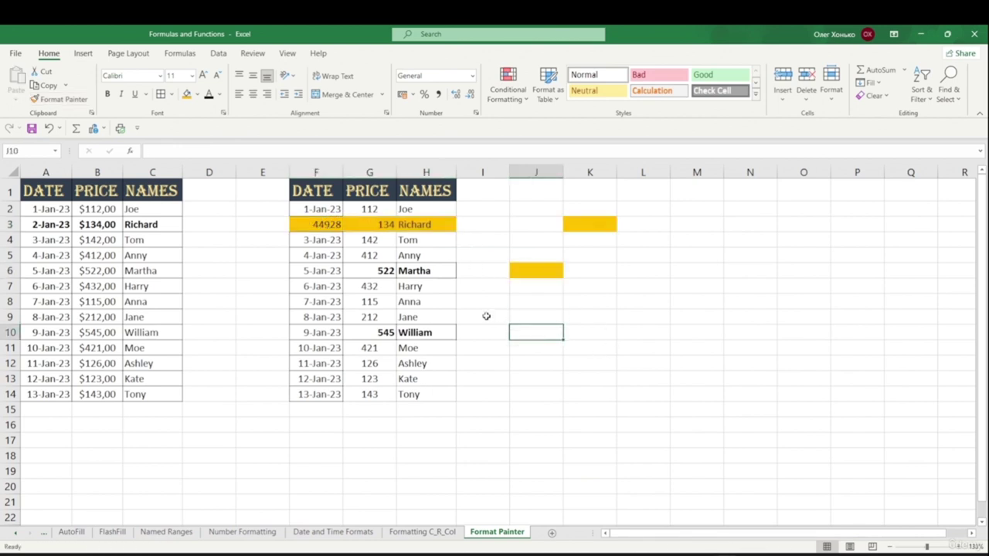
click(178, 210)
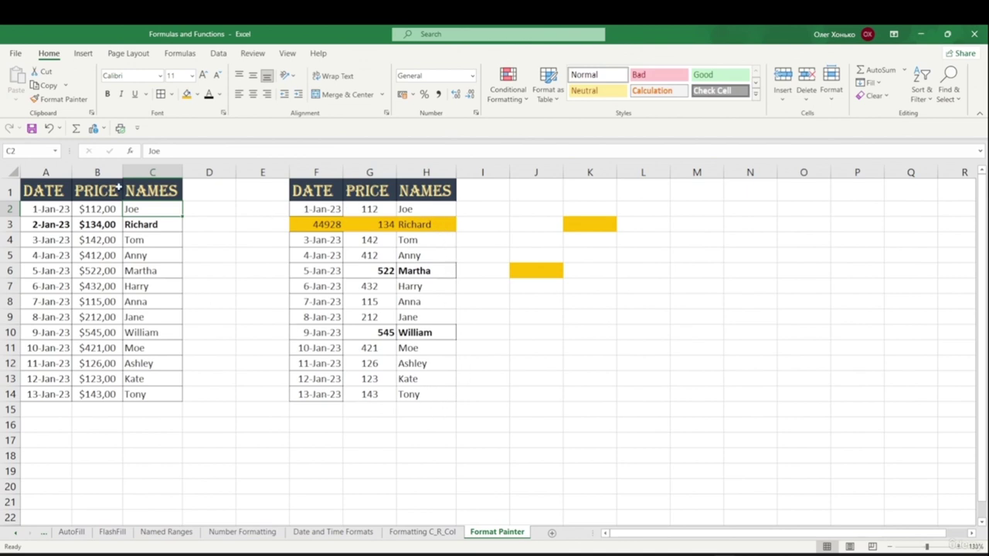
- Paint C2's plain formatting over the second table's body F2:H14
click(55, 102)
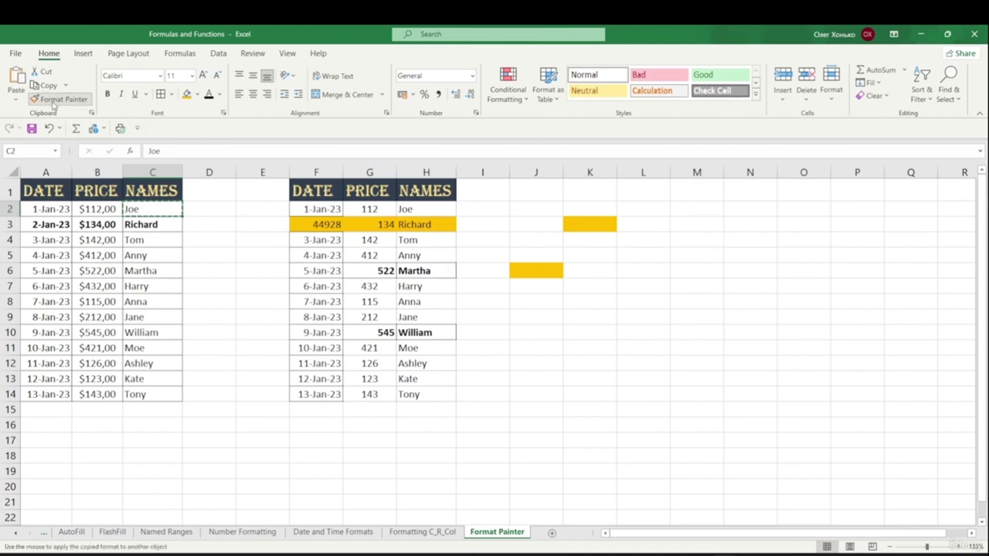
mouse_move(316, 204)
mouse_down()
mouse_move(398, 221)
mouse_move(408, 394)
mouse_up()
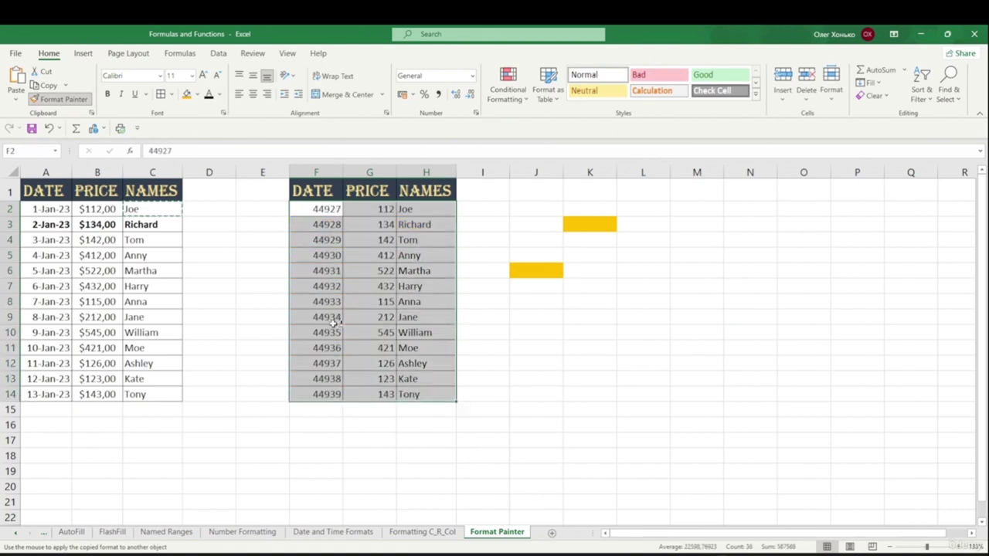
drag(263, 286, 208, 286)
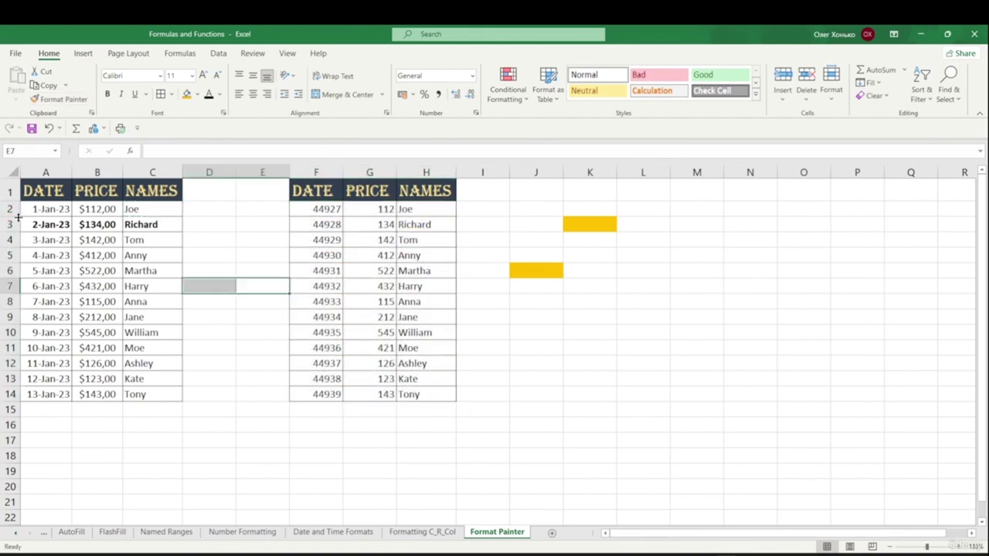
- Copy A2's date format to F2:F14 and B2's currency format to G2:G14
click(49, 210)
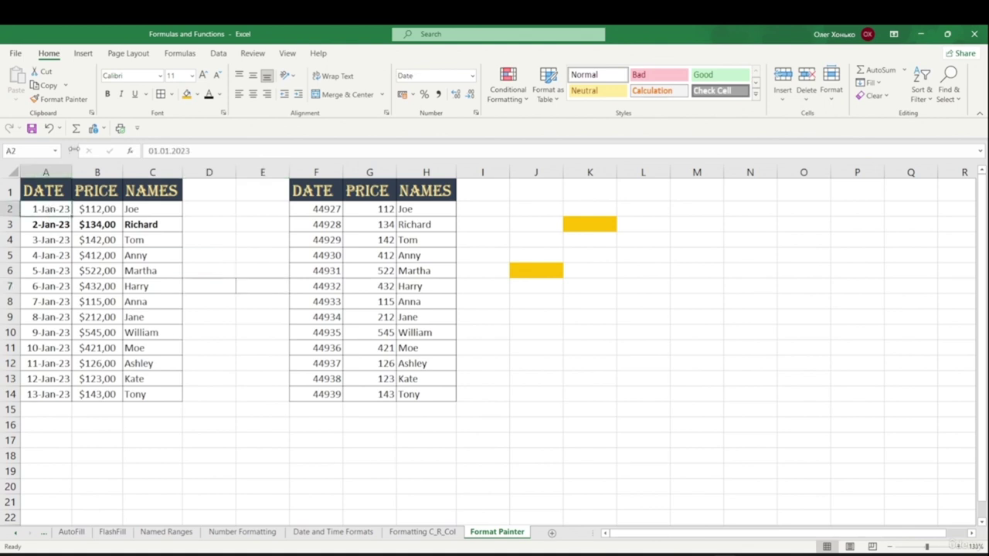
click(63, 99)
drag(316, 208, 336, 391)
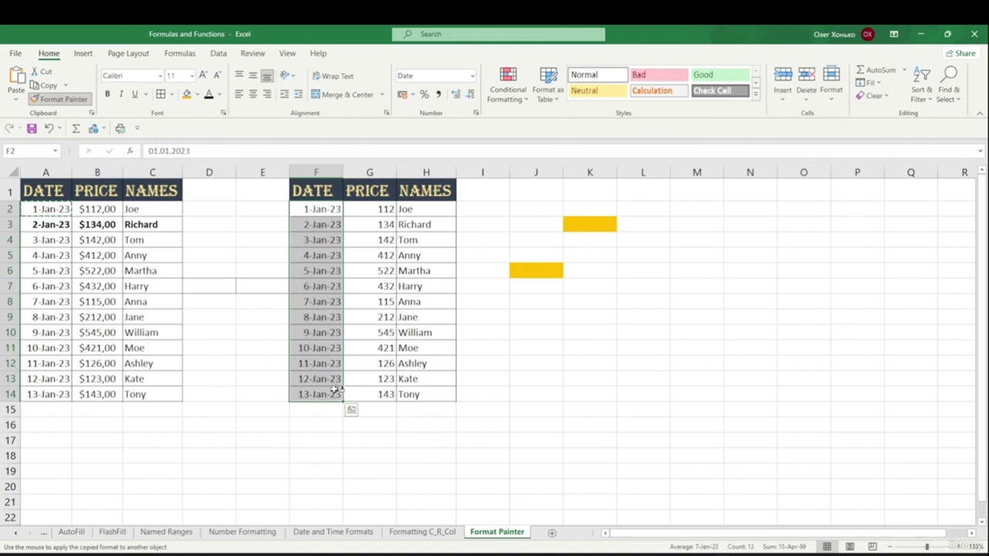
click(97, 211)
click(58, 99)
drag(376, 209, 373, 402)
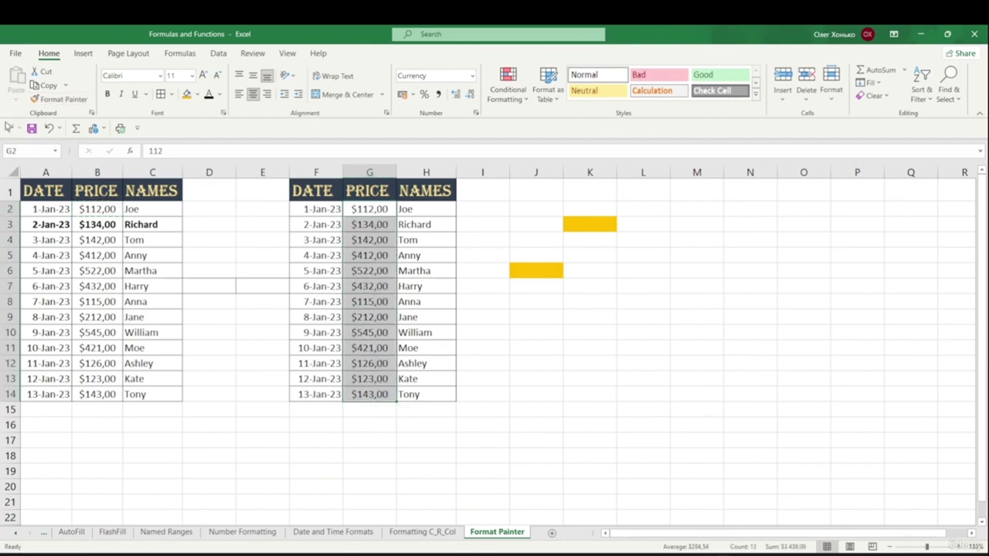
click(536, 378)
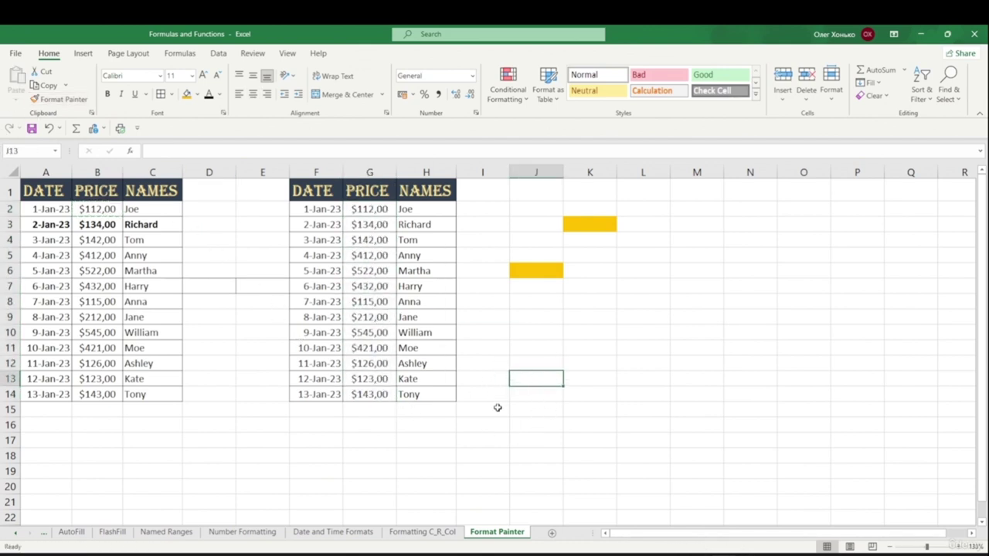
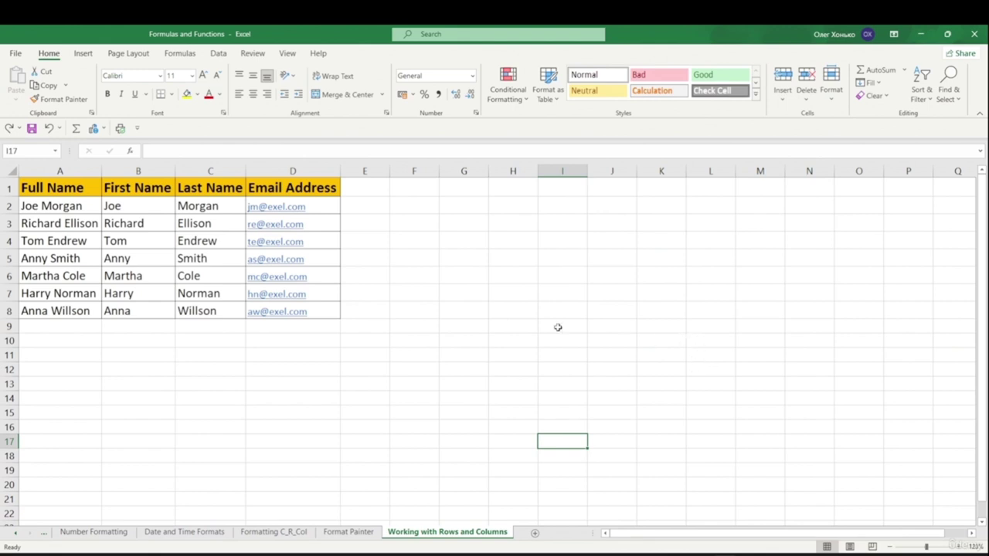
- Try resizing column C and row 1, then widen the Email Address column D well past its contents
drag(245, 170, 307, 179)
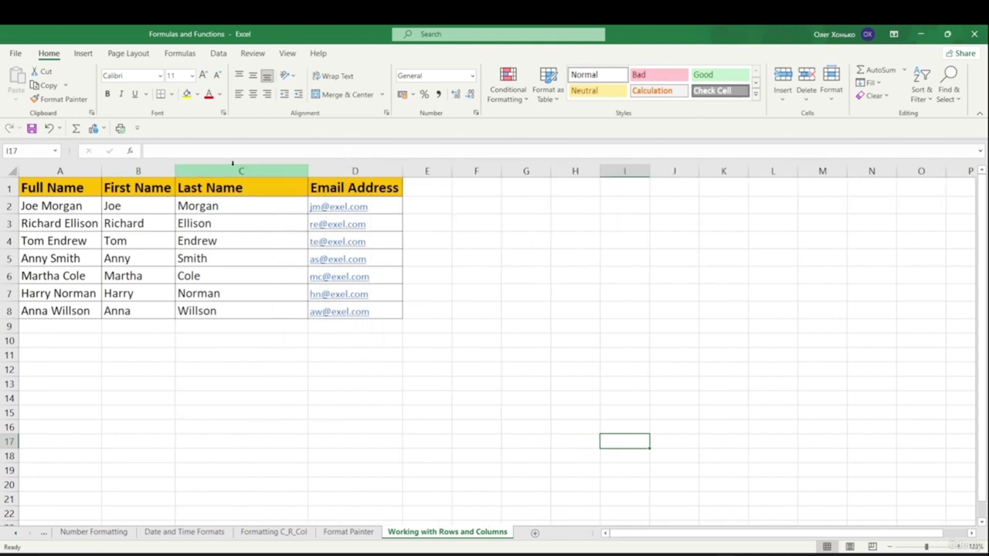
drag(308, 172, 249, 171)
drag(7, 196, 16, 277)
double_click(7, 277)
drag(249, 170, 245, 216)
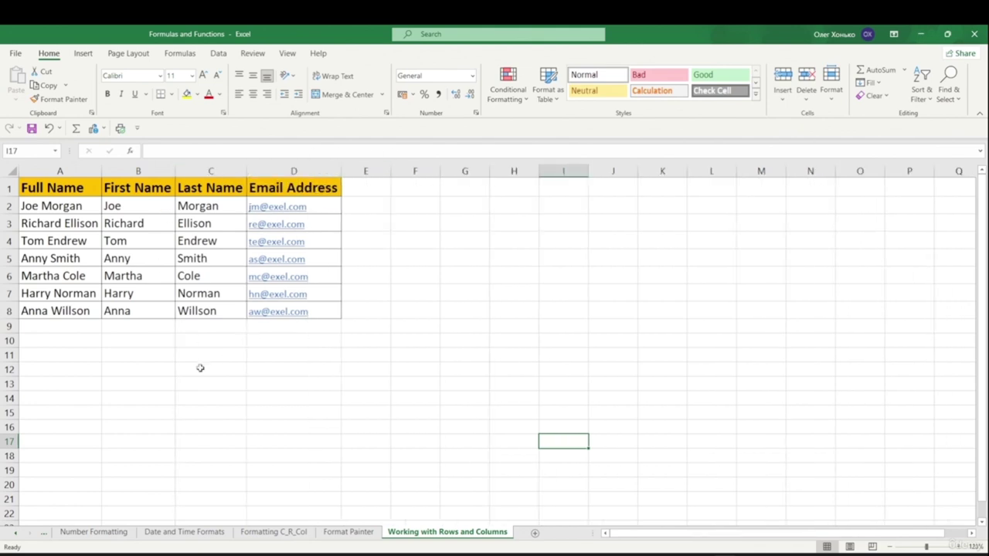
drag(340, 173, 422, 170)
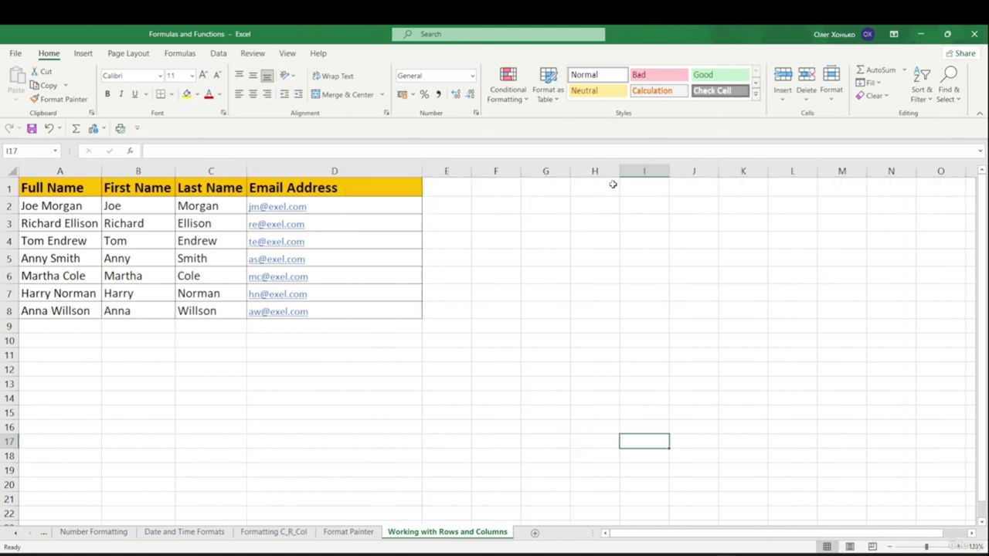
click(833, 100)
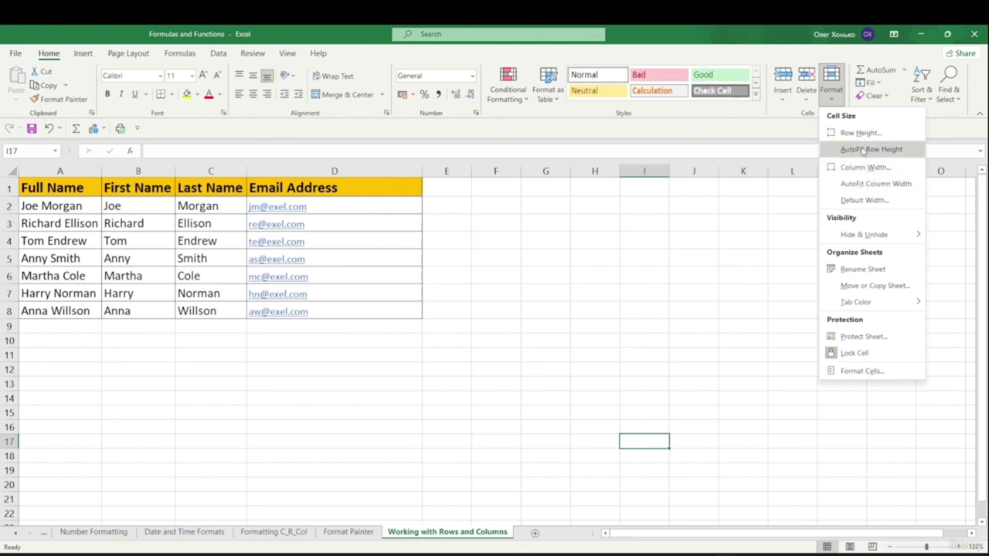
- AutoFit the width of the Email Address column D to its contents
click(395, 202)
drag(391, 189, 337, 321)
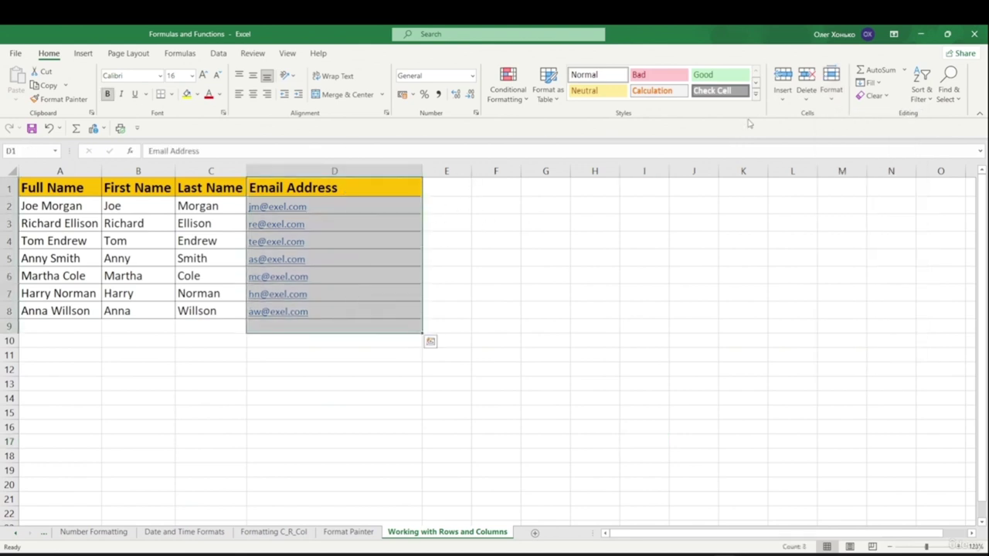
click(832, 81)
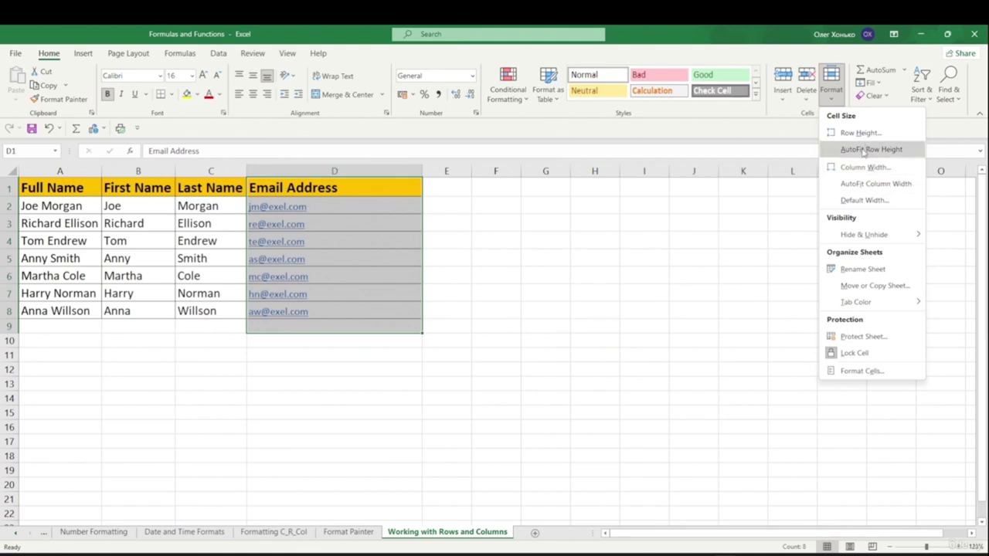
click(876, 185)
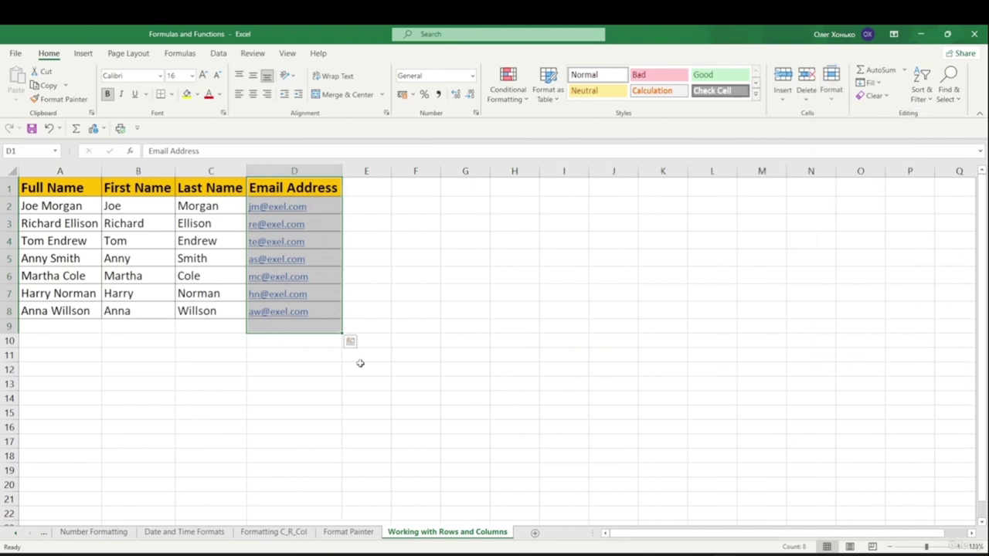
click(415, 324)
- Stretch row 2 taller, then AutoFit its height back to normal
drag(6, 216, 6, 267)
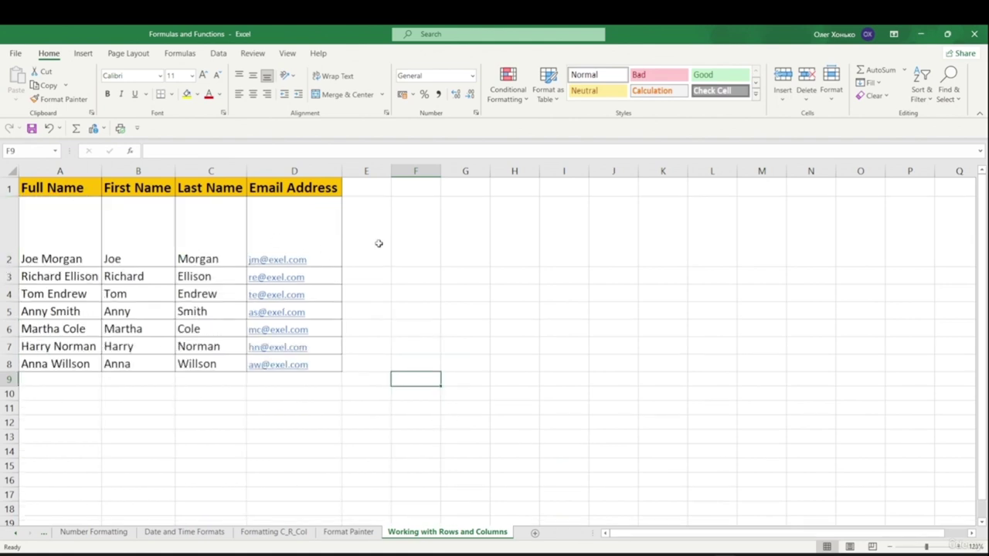
drag(417, 232, 53, 202)
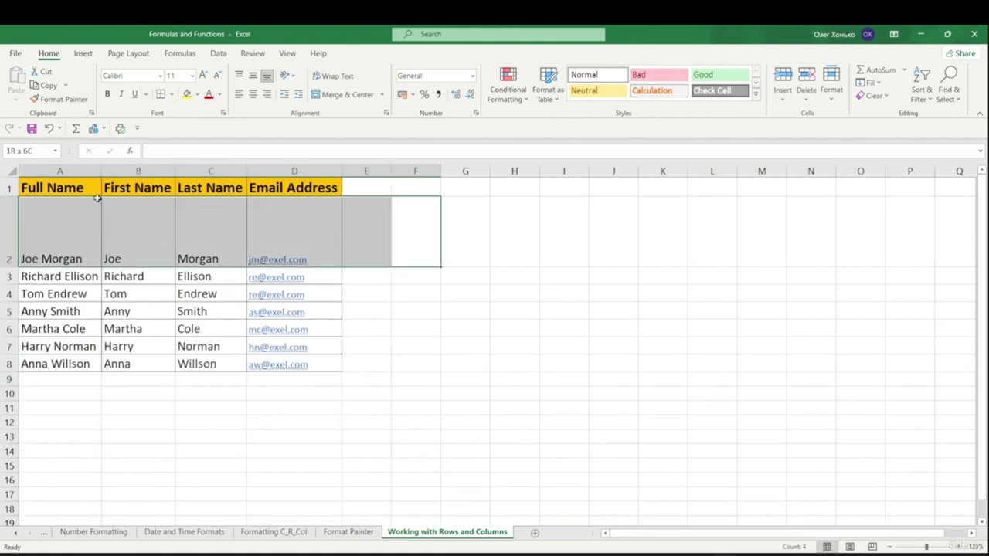
click(831, 93)
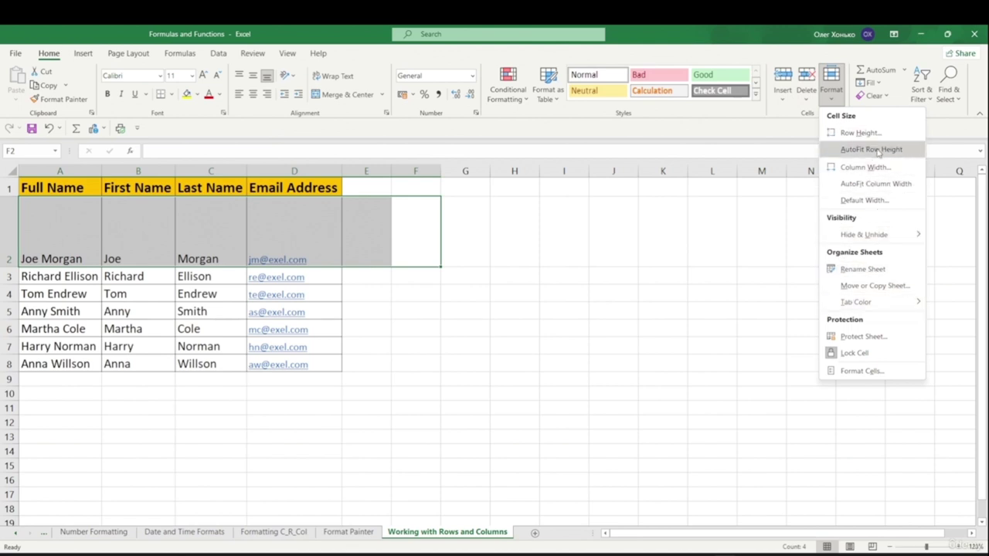
click(872, 150)
click(544, 273)
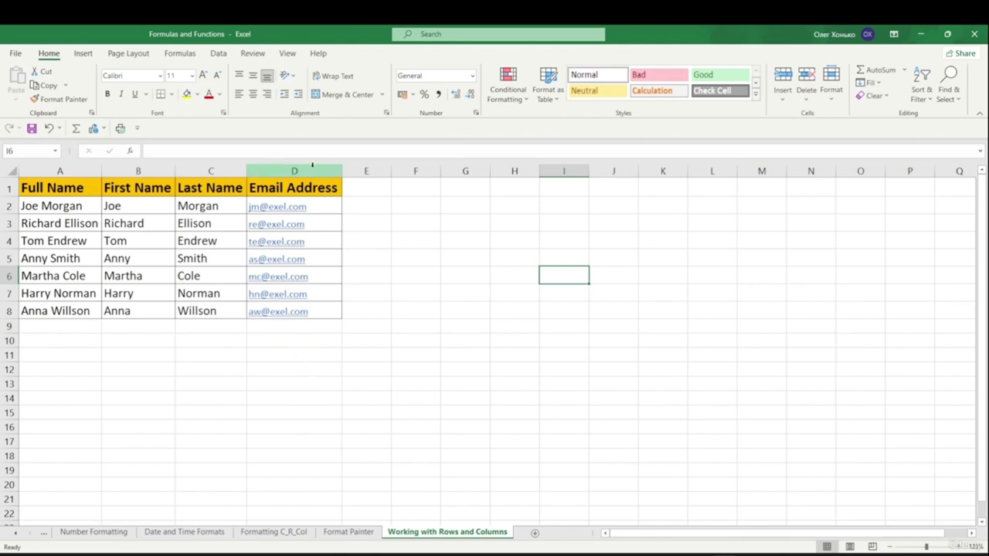
- Insert two blank columns at D before Email Address, then select the empty range D1:E8
click(312, 165)
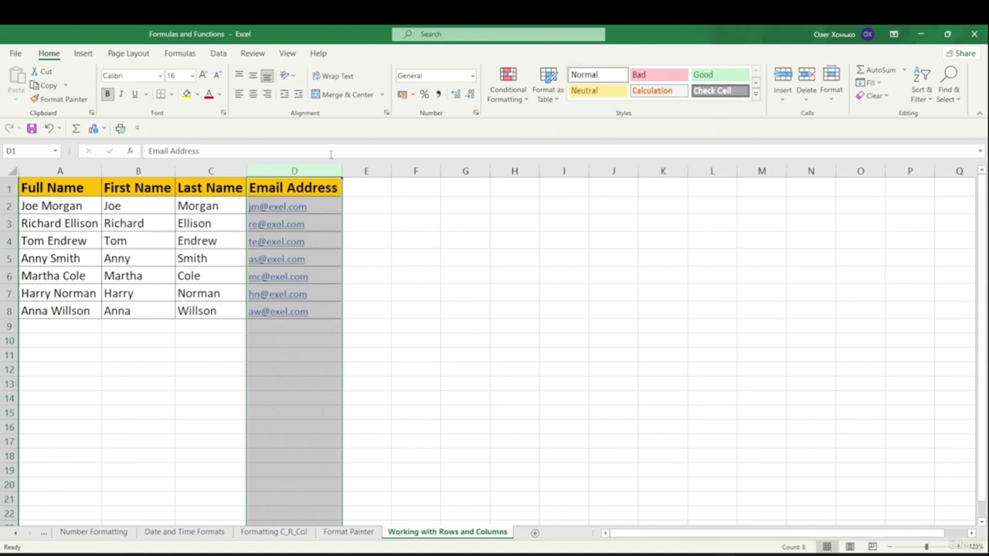
right_click(272, 175)
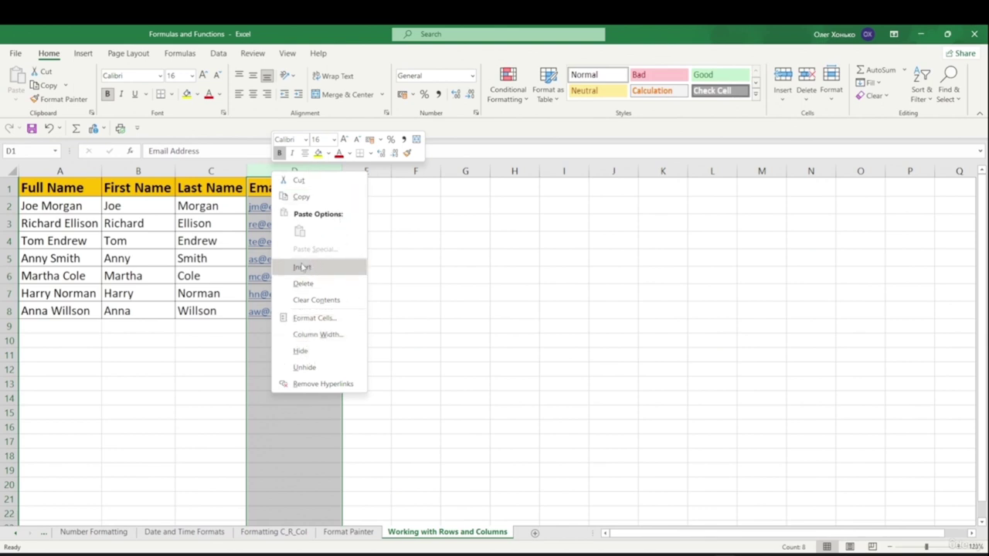
click(300, 267)
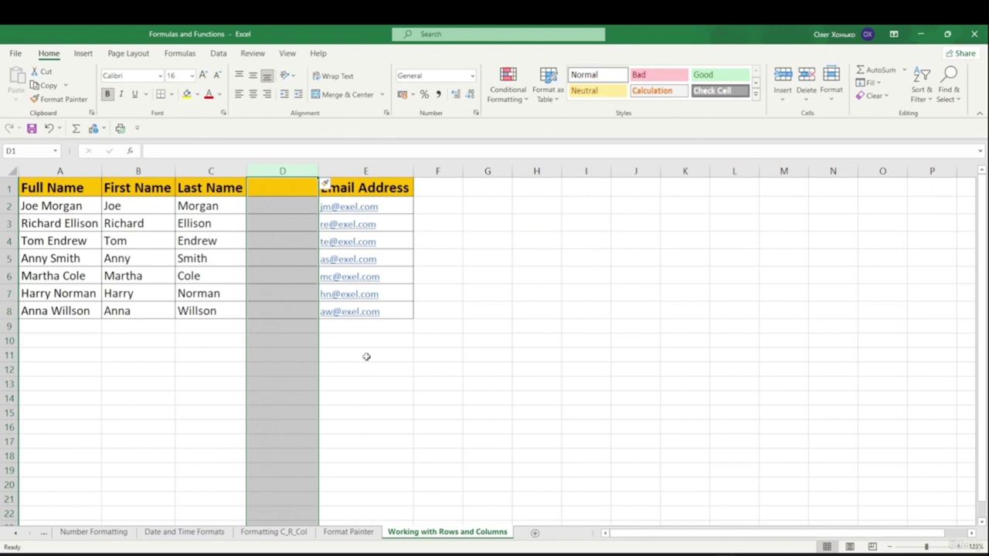
click(428, 313)
drag(270, 196, 283, 315)
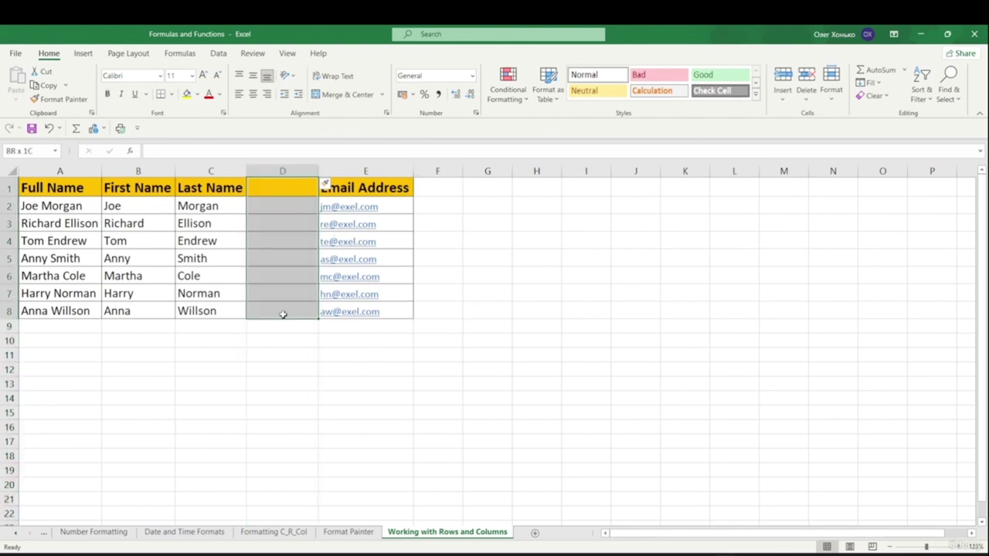
click(275, 171)
right_click(266, 188)
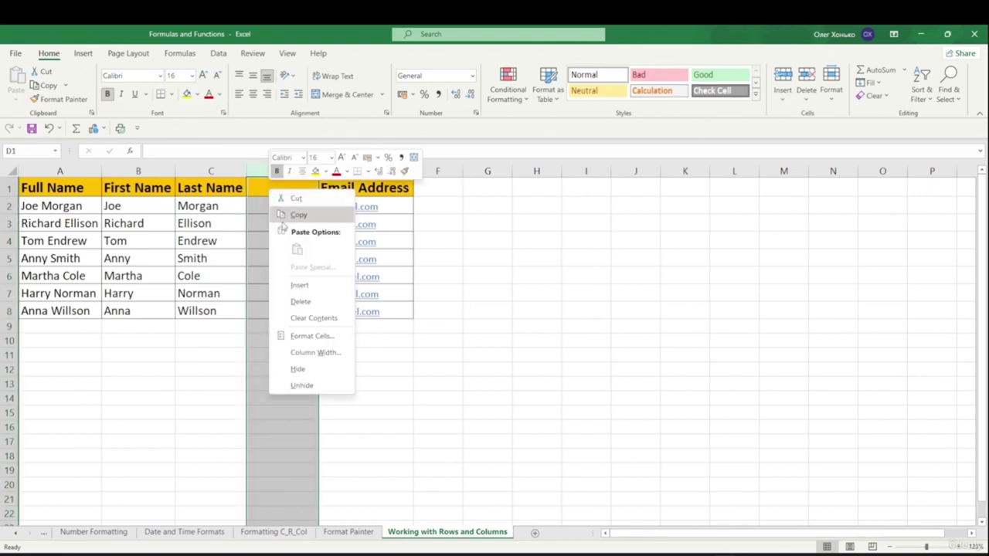
click(300, 286)
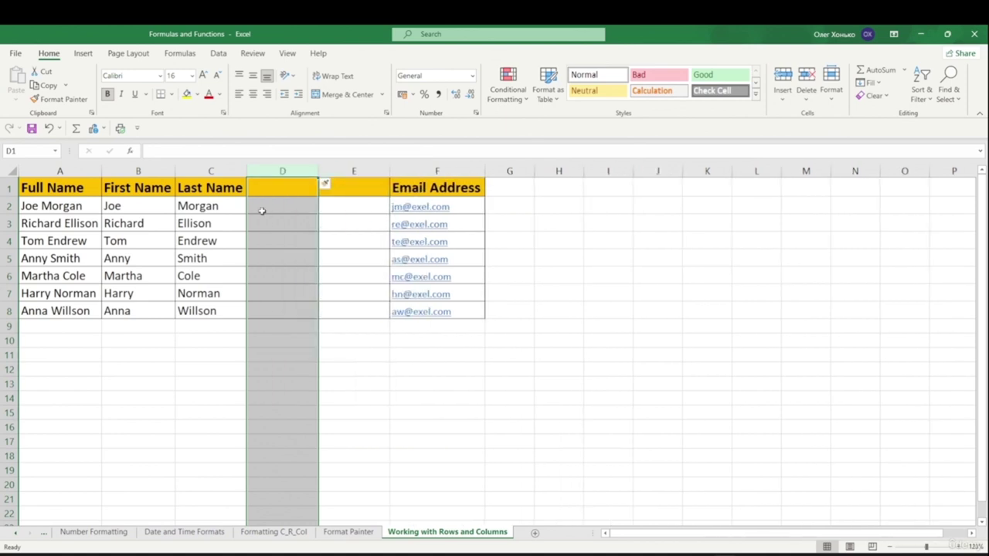
click(656, 340)
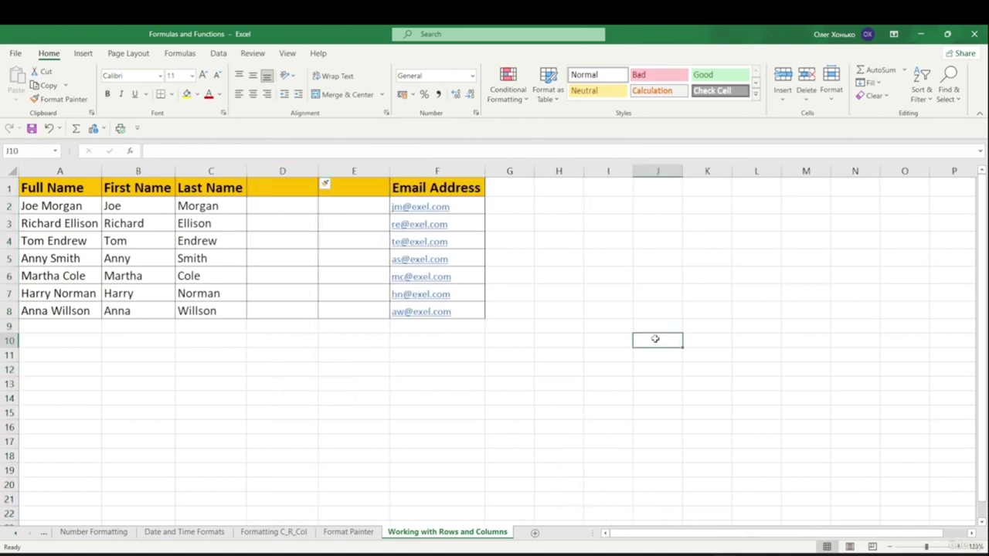
drag(294, 185, 337, 314)
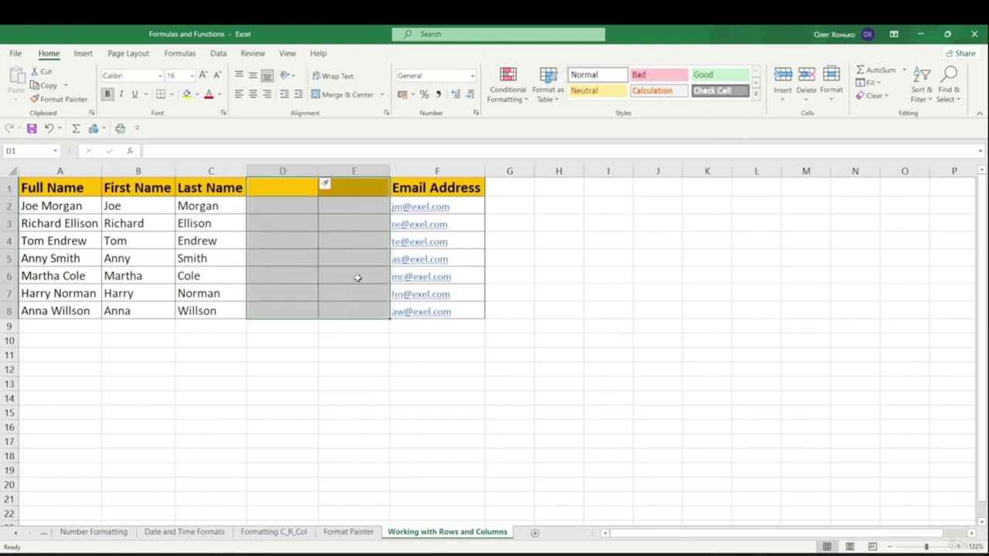
- Insert cells shifted right at D1:E8, then try inserting whole columns D:E and undo it
right_click(286, 192)
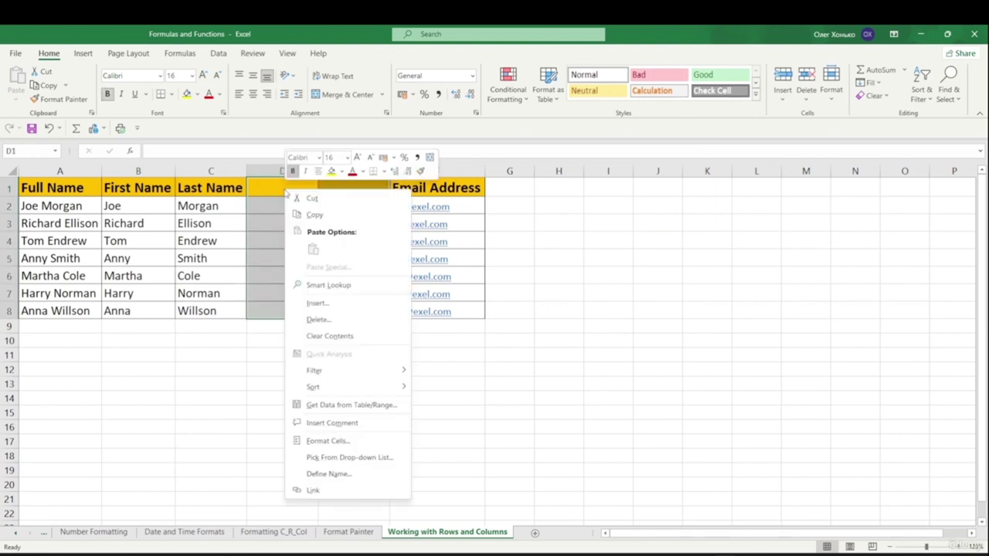
click(343, 304)
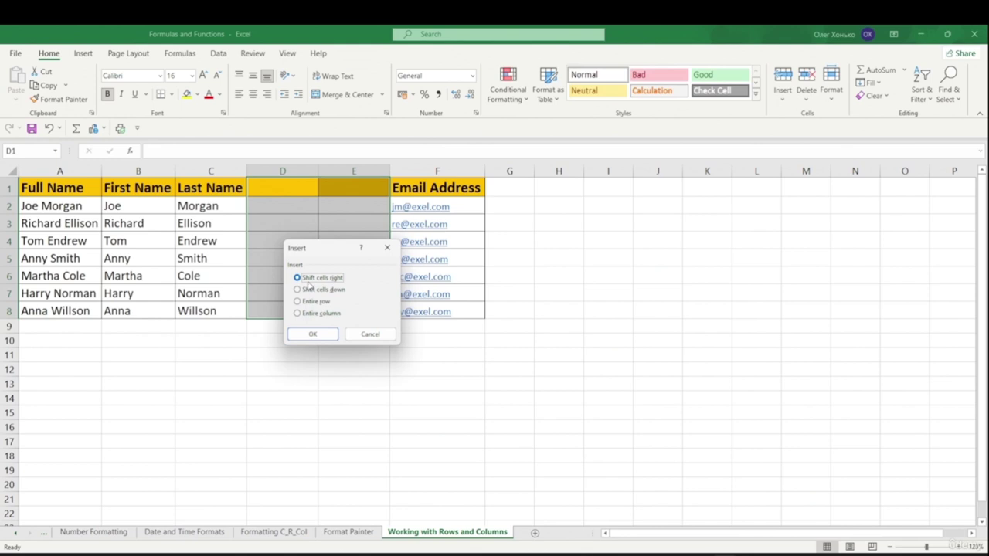
click(313, 334)
click(464, 171)
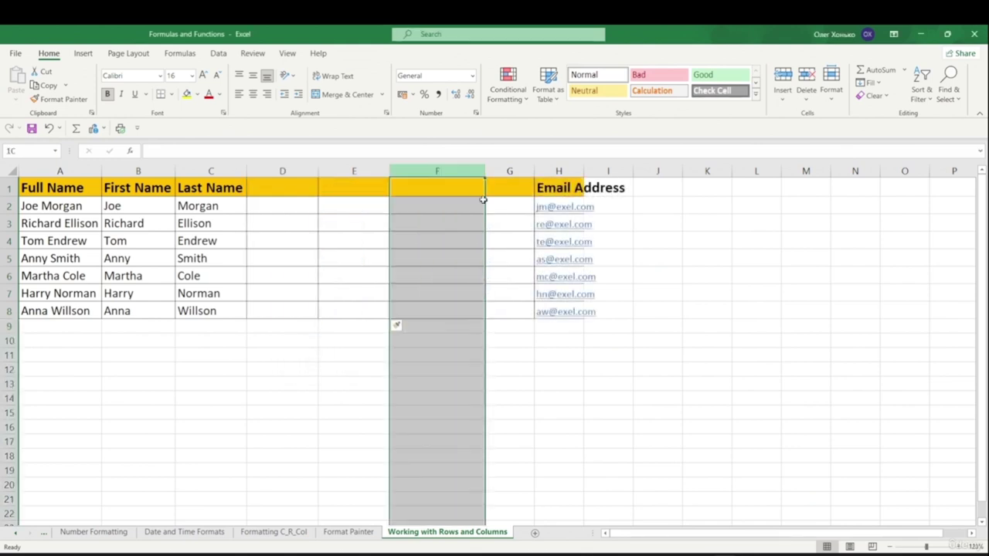
drag(309, 171, 347, 279)
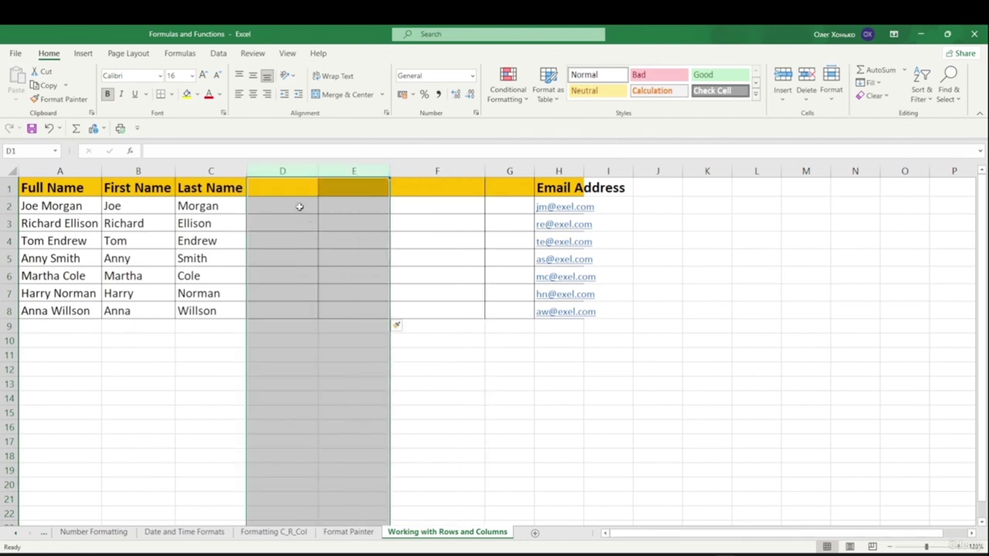
right_click(299, 206)
click(320, 305)
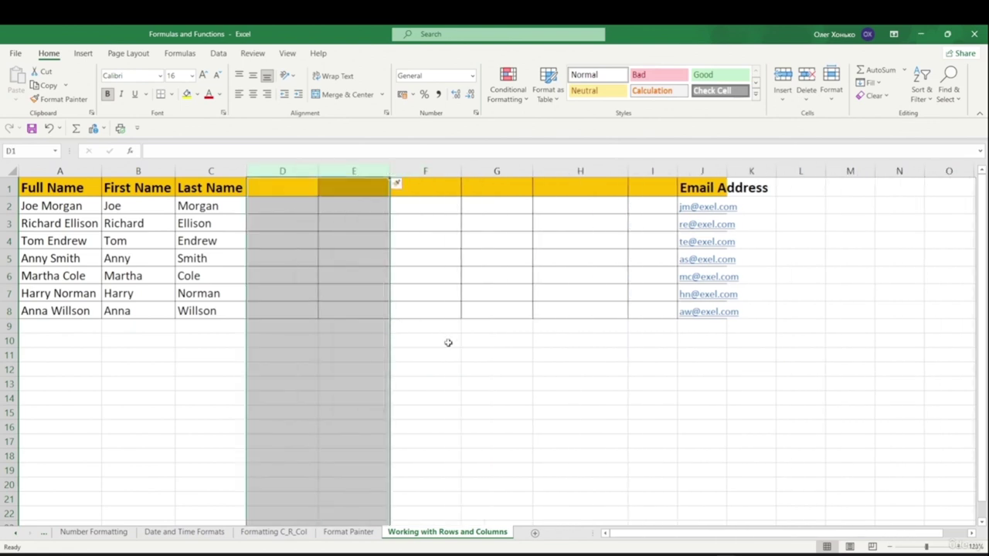
key(ctrl+z)
key(ctrl+z)
click(412, 378)
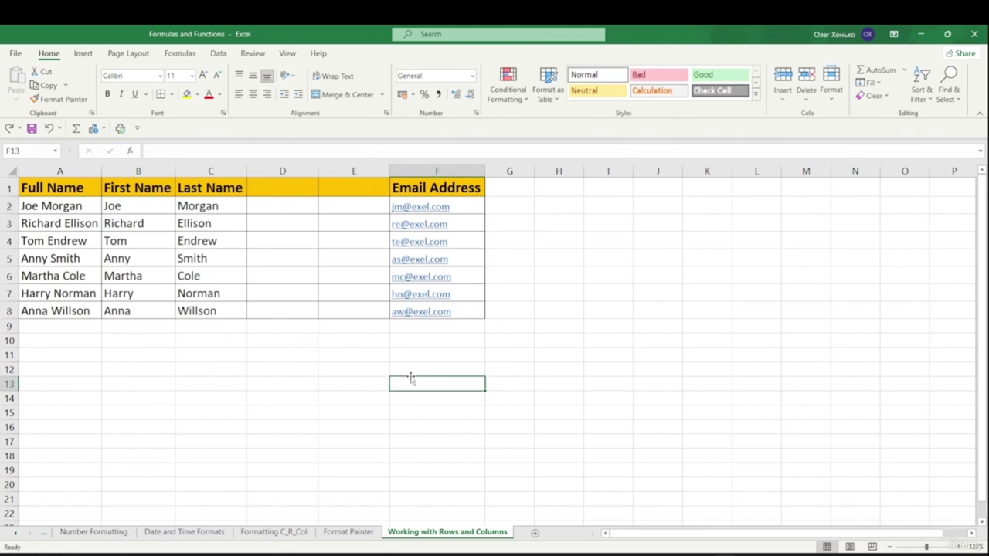
- Insert blank cells at D1:E8 again, shifting cells right
drag(274, 184, 353, 308)
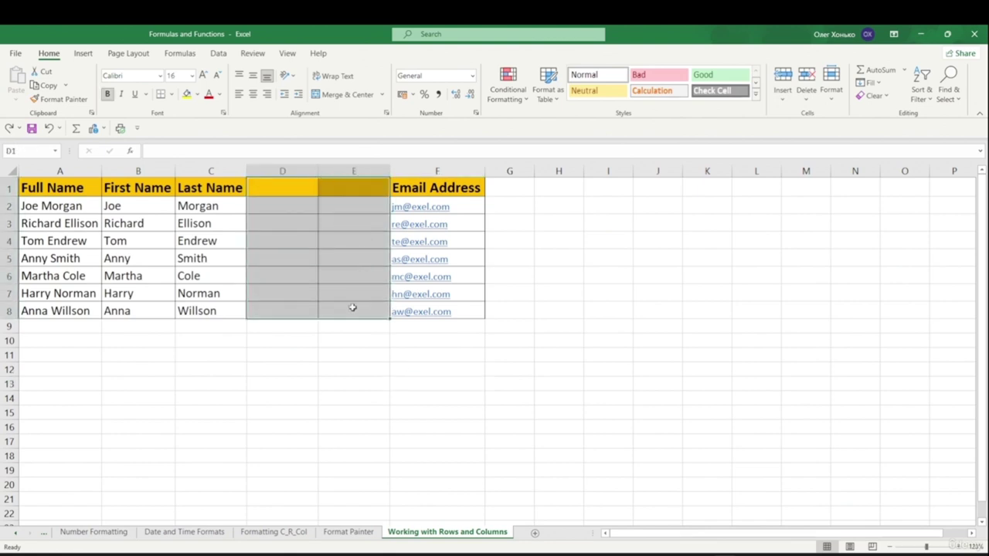
right_click(334, 191)
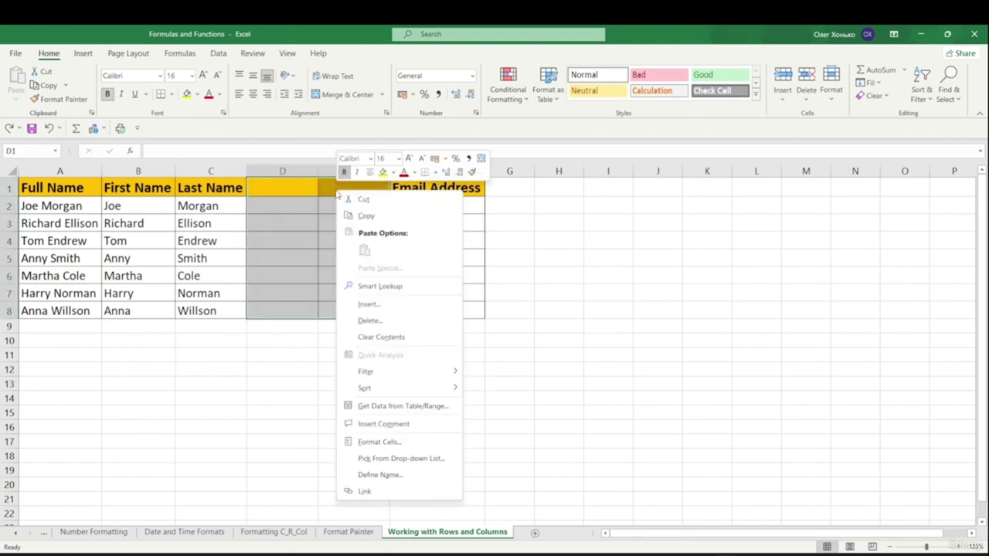
click(370, 305)
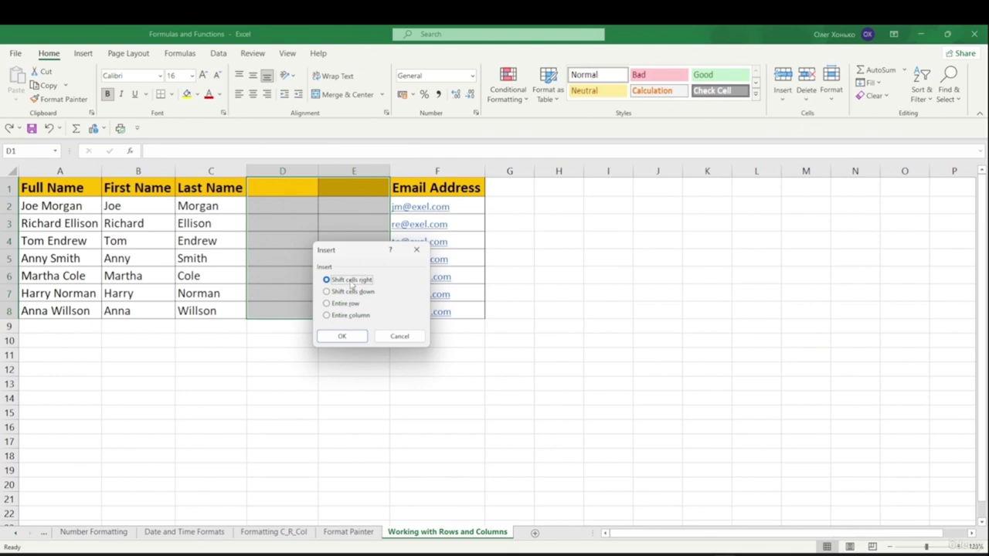
click(343, 337)
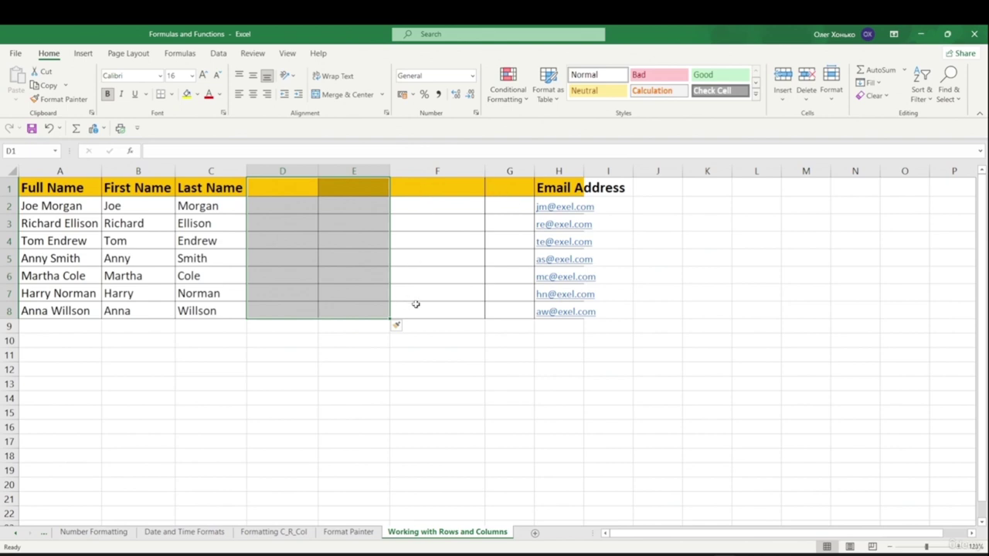
- Insert two whole blank columns at D and E
click(437, 413)
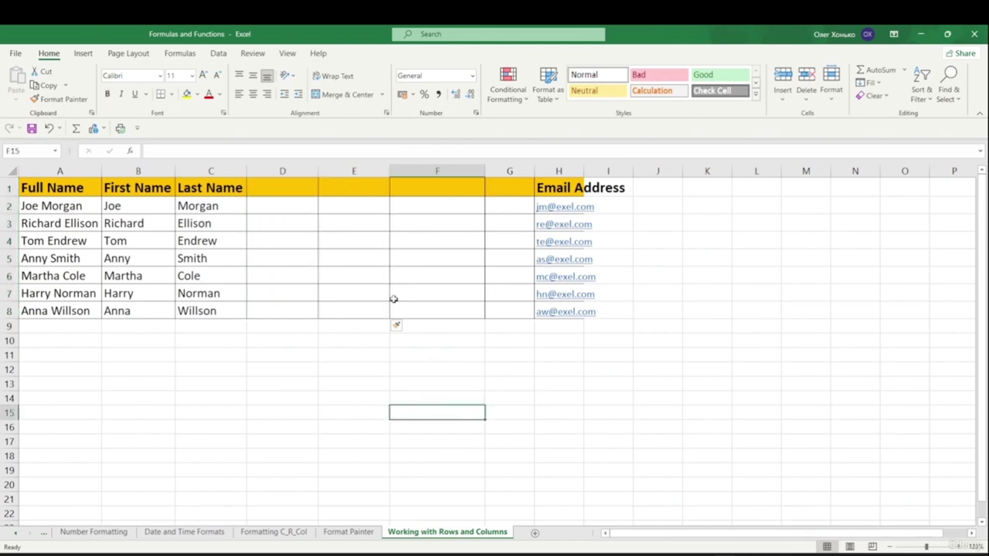
drag(283, 170, 321, 167)
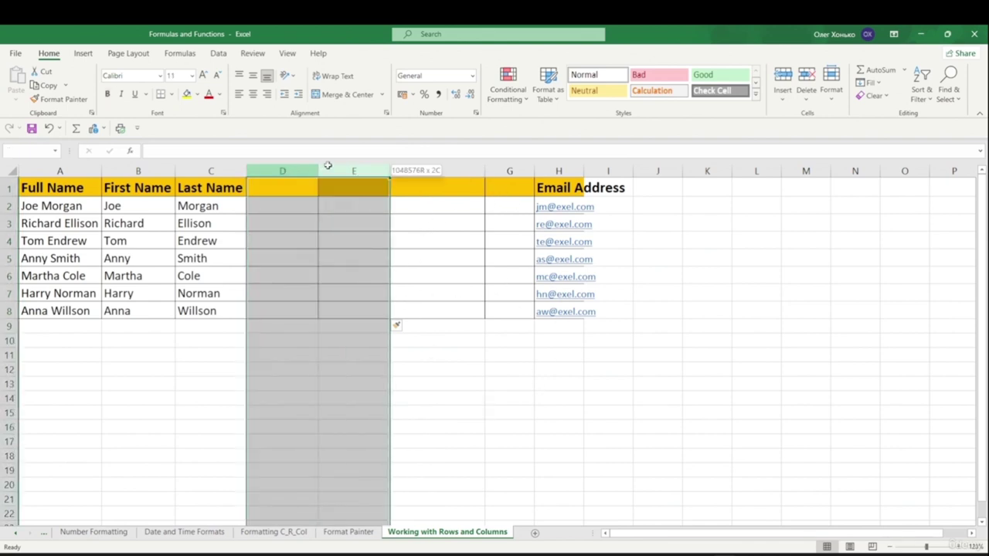
right_click(347, 181)
right_click(327, 267)
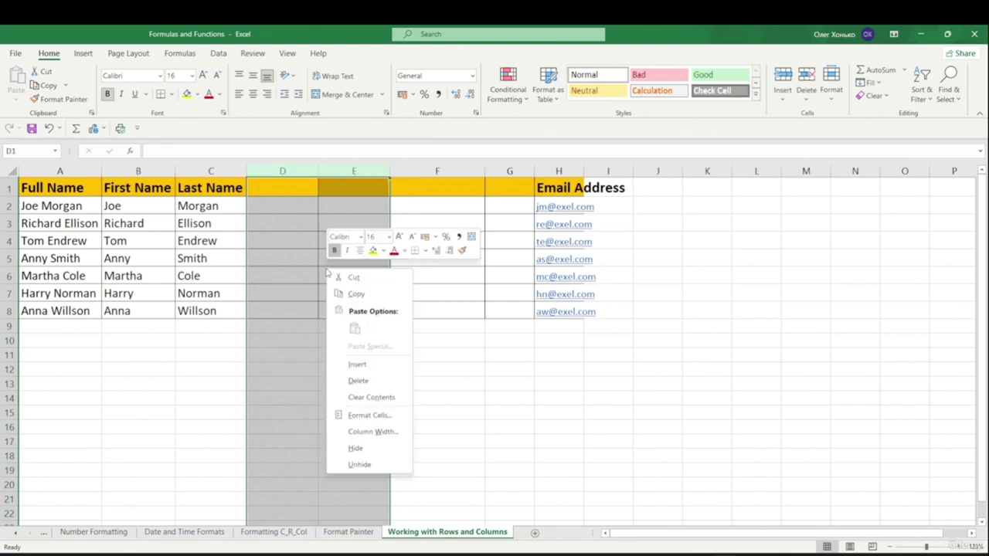
click(359, 365)
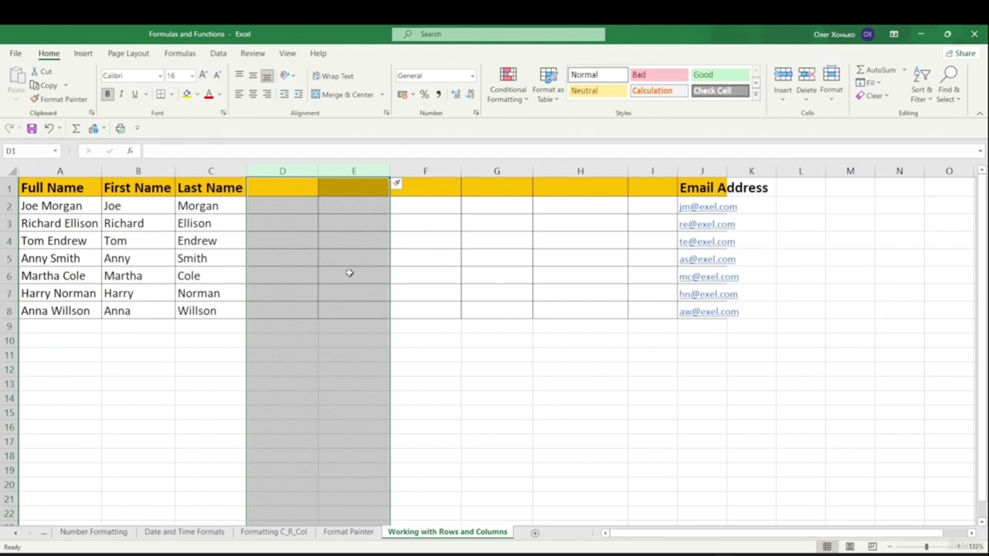
click(506, 358)
- Insert six blank sheet columns at D through I
drag(278, 173, 654, 179)
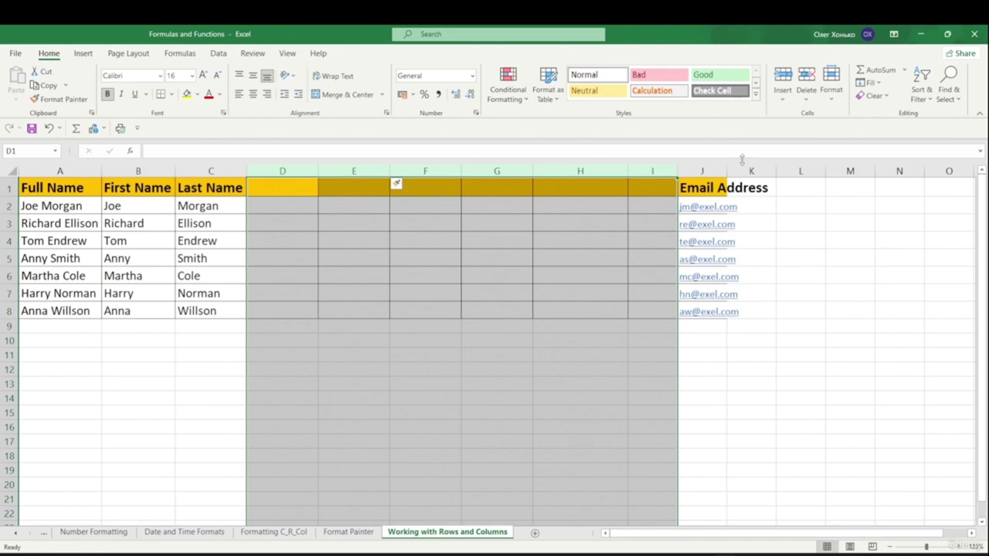
click(778, 102)
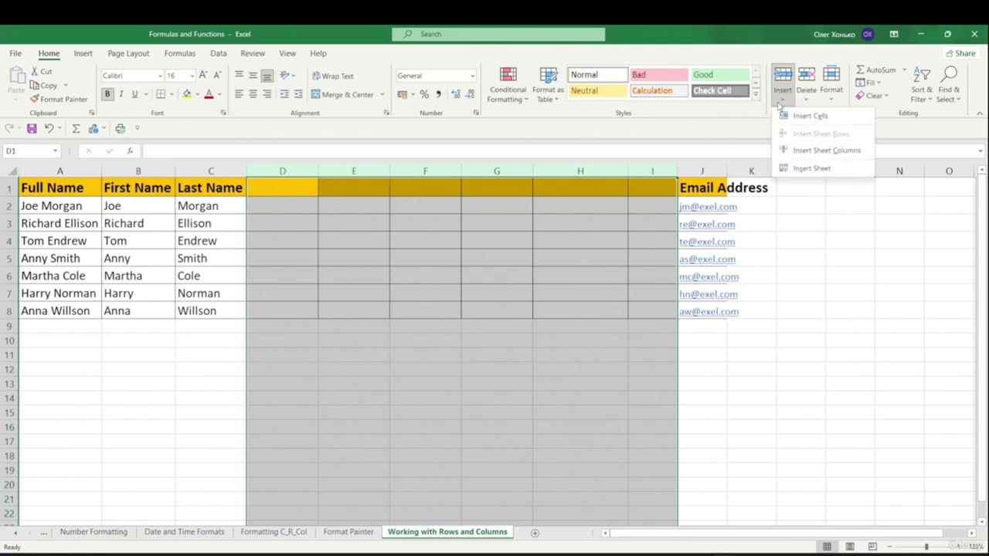
click(840, 151)
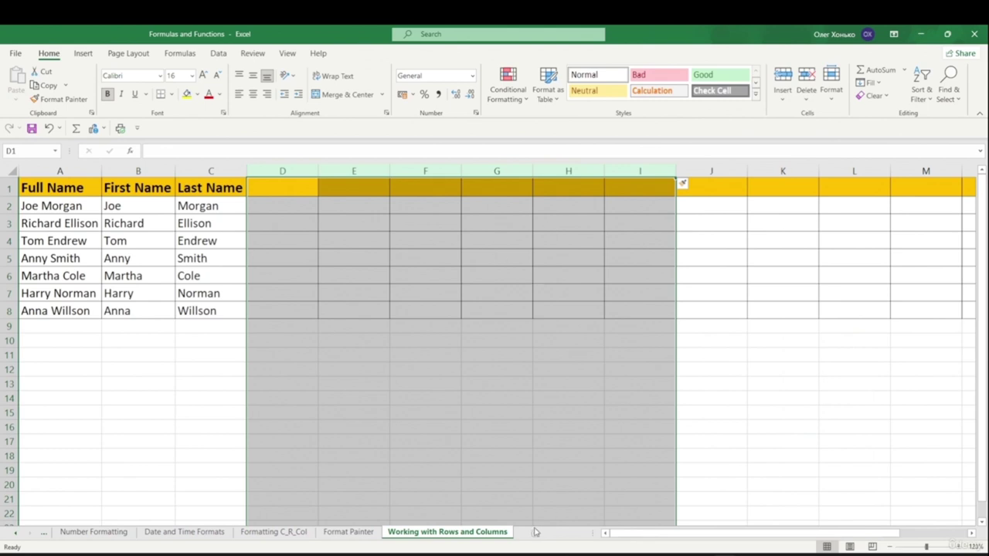
drag(811, 534, 920, 539)
click(781, 442)
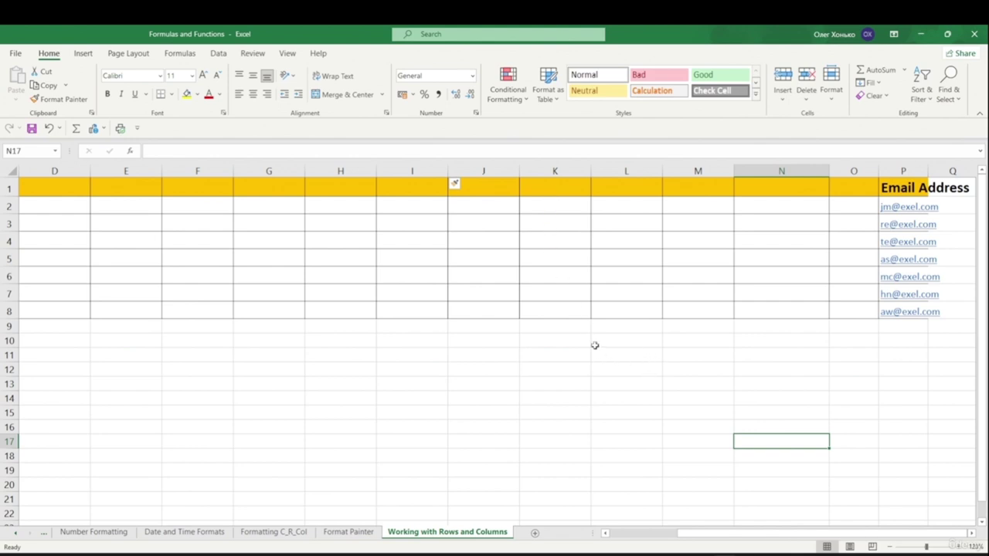
- Delete the blank columns K through O
mouse_move(553, 177)
mouse_down()
mouse_move(549, 169)
mouse_move(849, 166)
mouse_up()
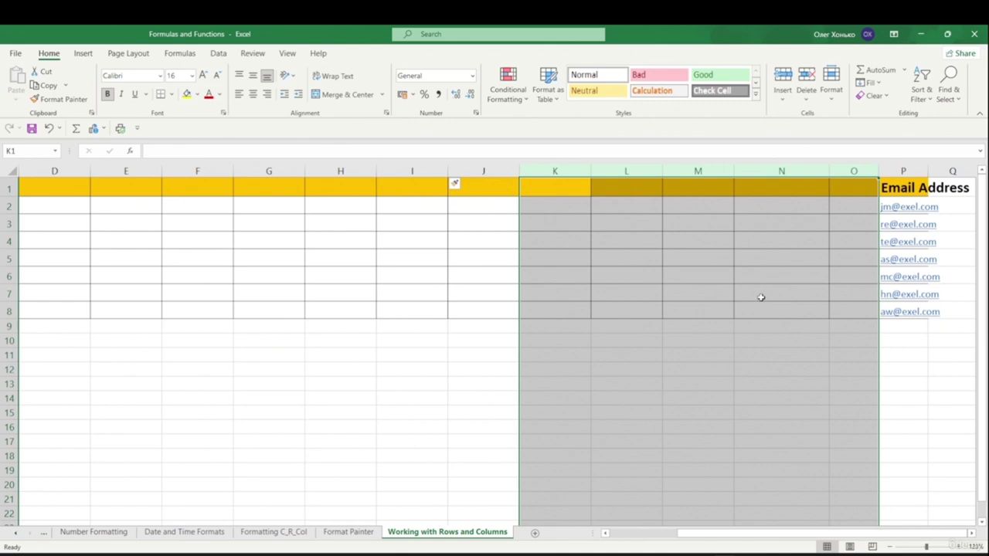
click(805, 101)
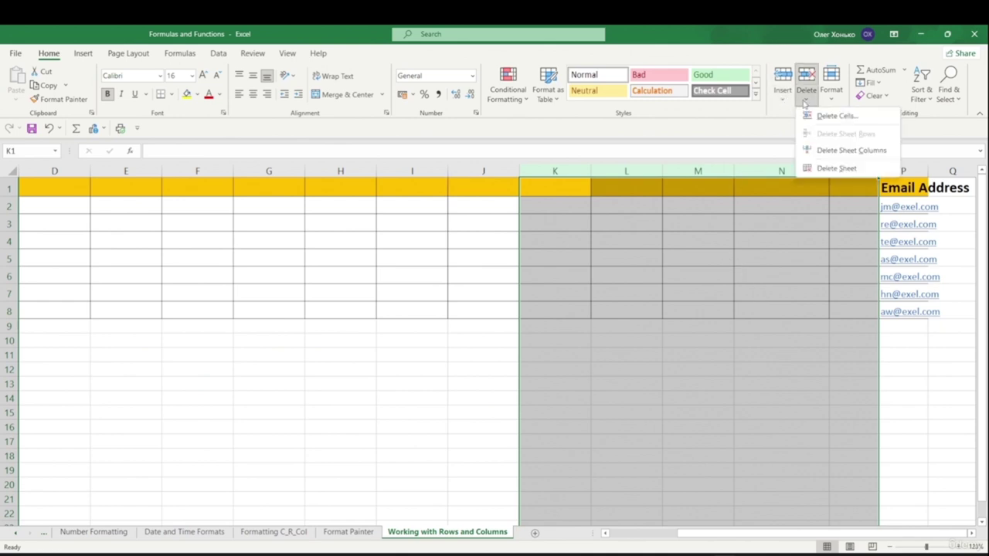
click(843, 152)
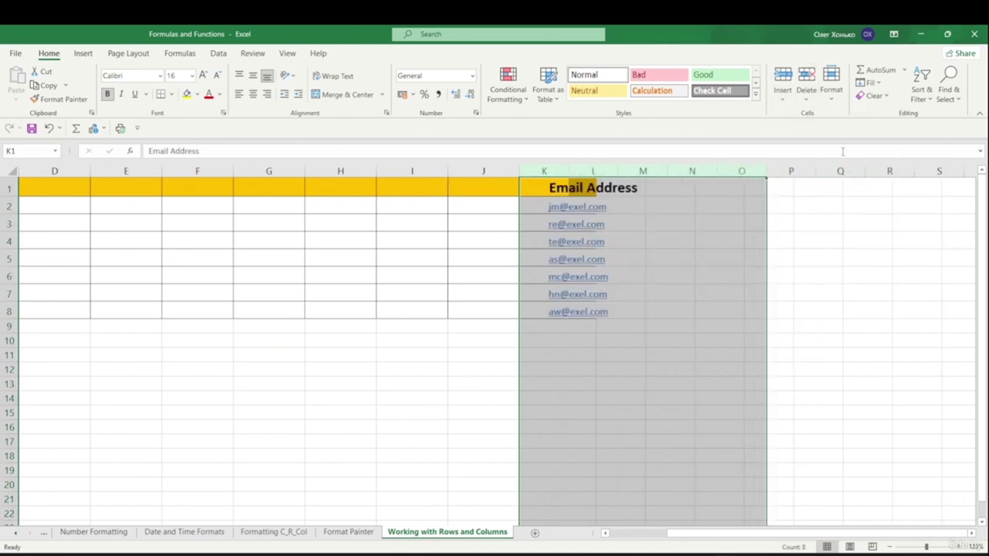
click(507, 354)
- Delete the blank columns G through J
drag(474, 171, 277, 169)
right_click(279, 169)
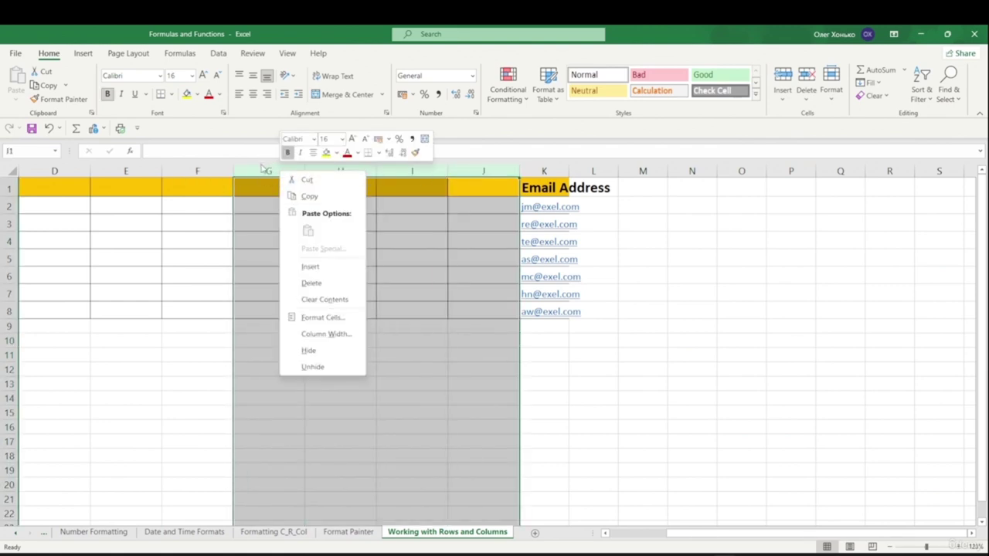
click(334, 283)
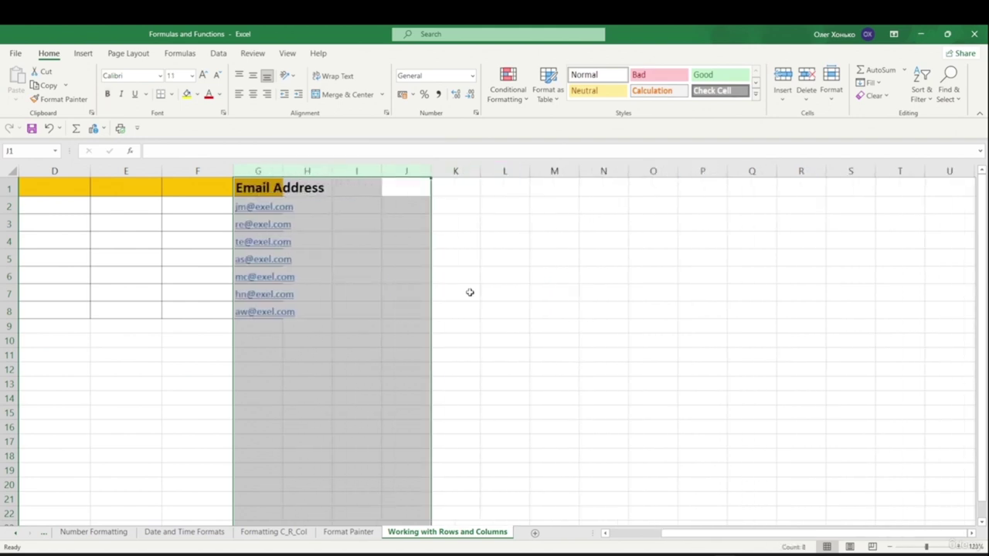
click(466, 293)
drag(680, 533, 618, 532)
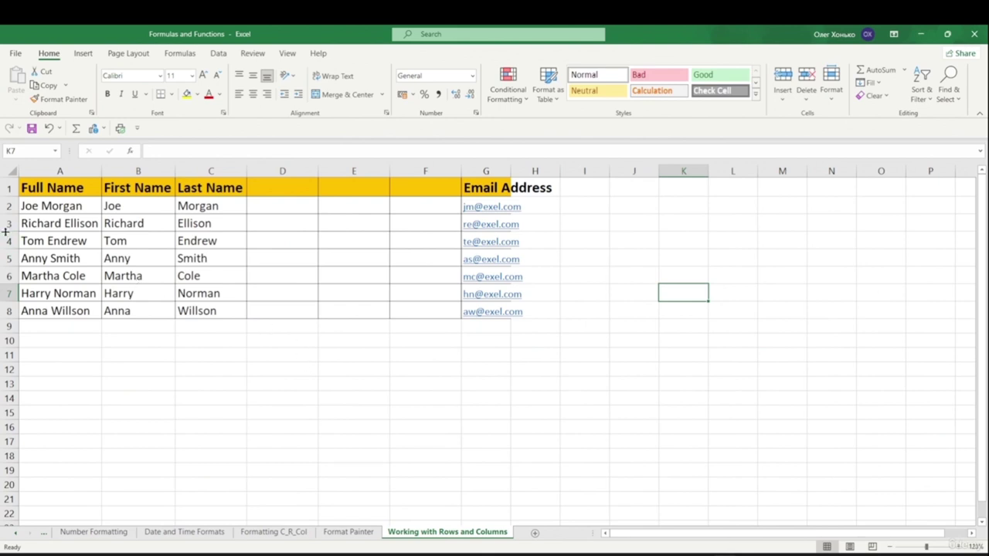
drag(23, 221, 499, 229)
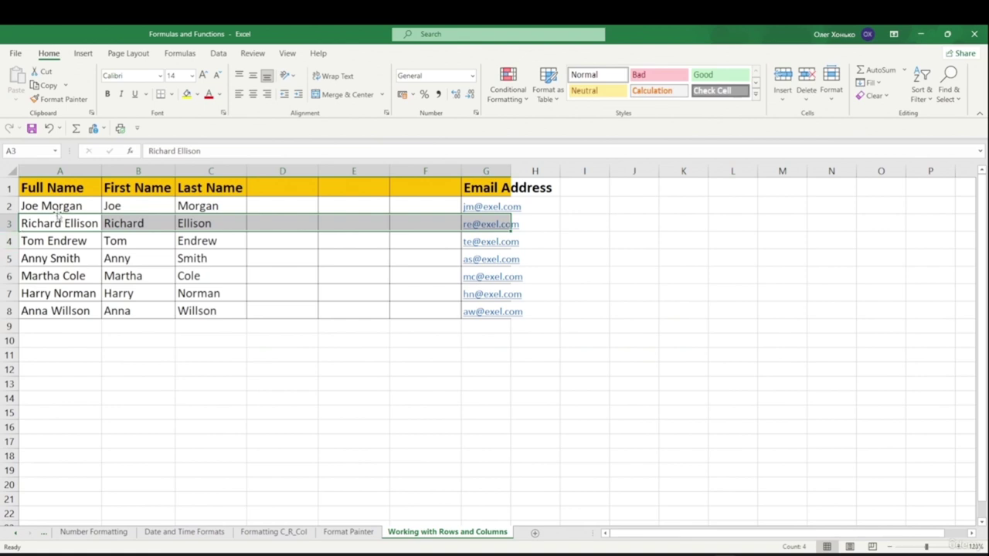
click(5, 223)
right_click(5, 224)
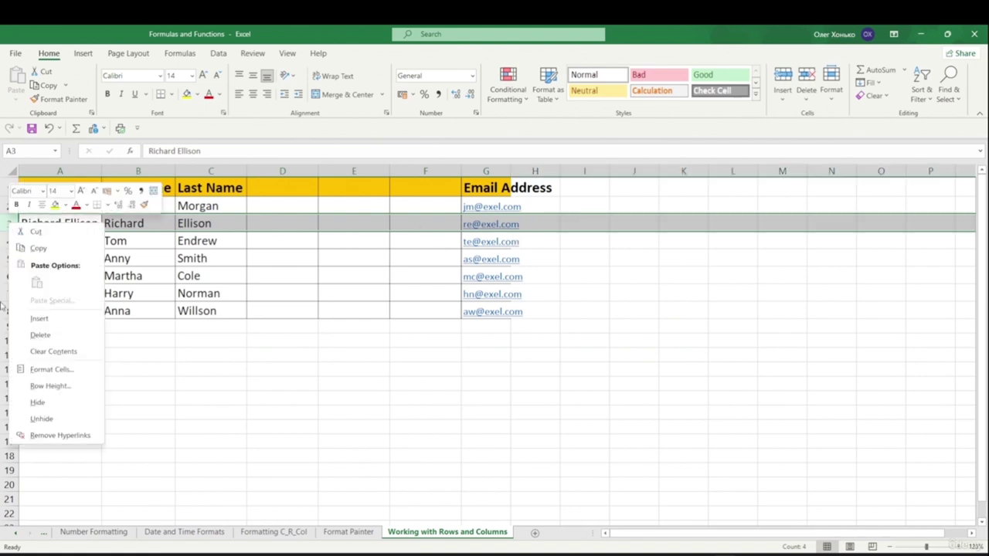
click(39, 319)
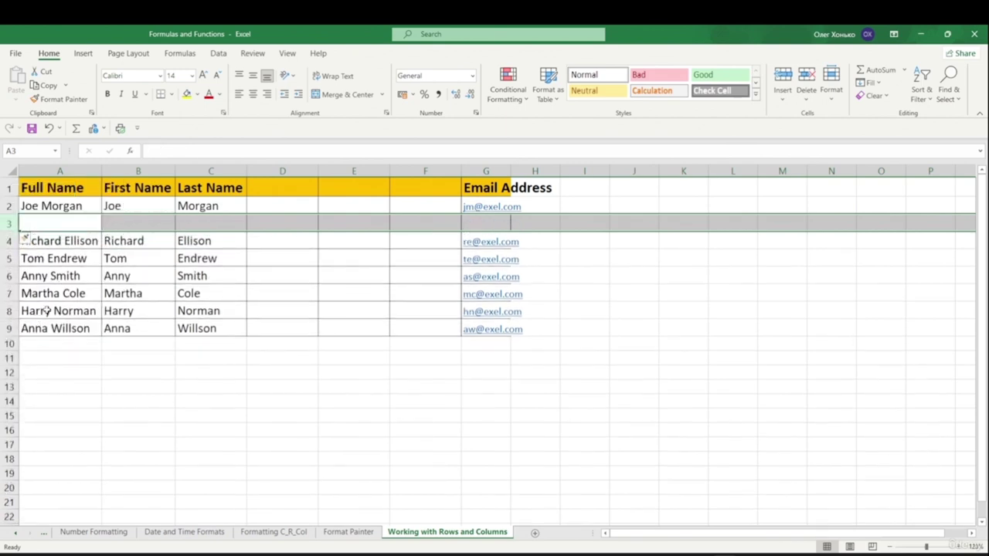
click(6, 241)
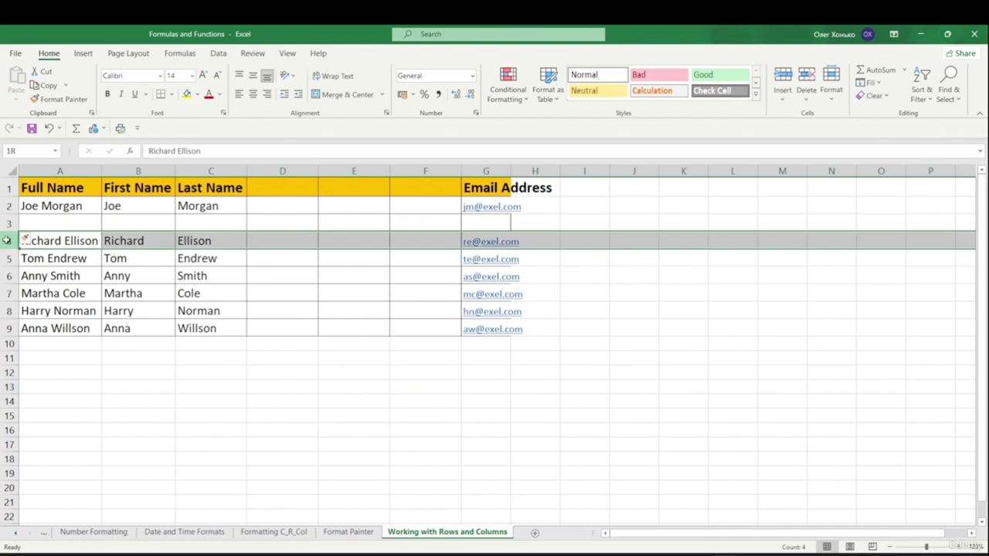
drag(6, 241, 10, 260)
click(9, 224)
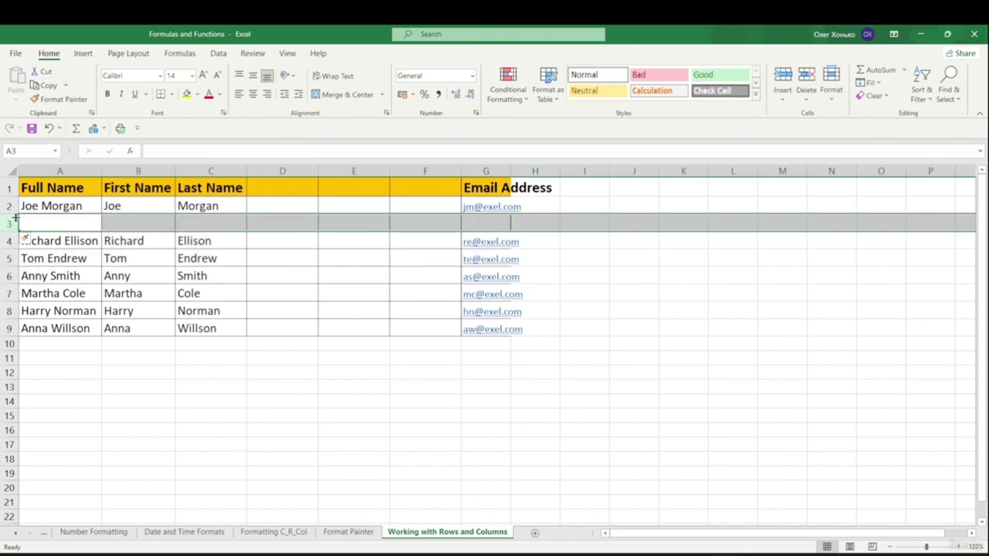
click(783, 100)
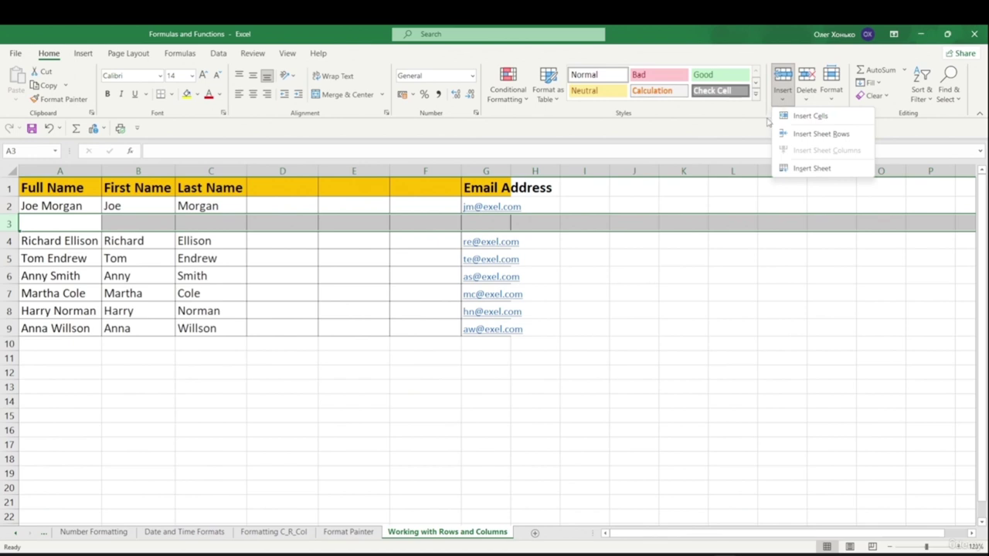
click(831, 138)
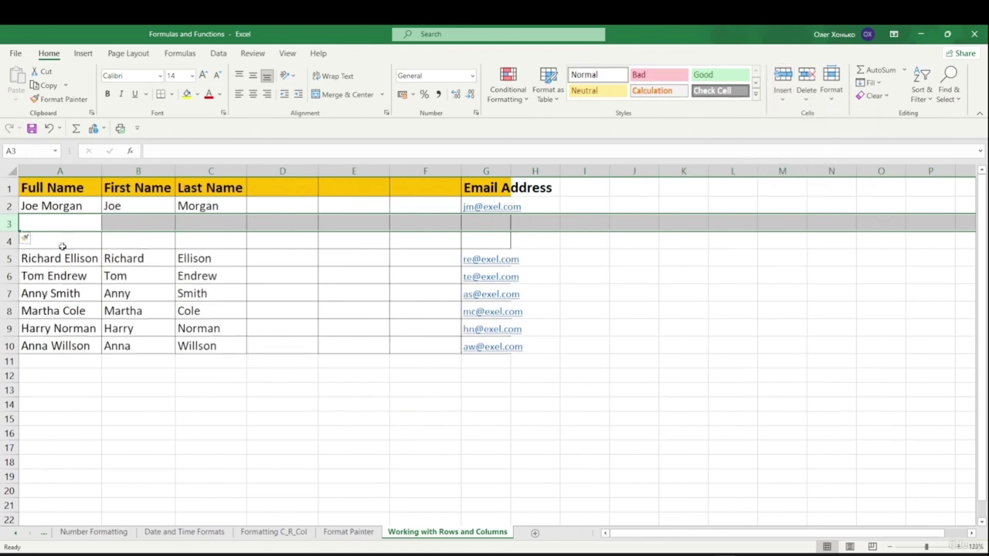
- Delete the blank rows 3–4 and undo it, then insert two more blank rows at row 3
drag(11, 223, 24, 236)
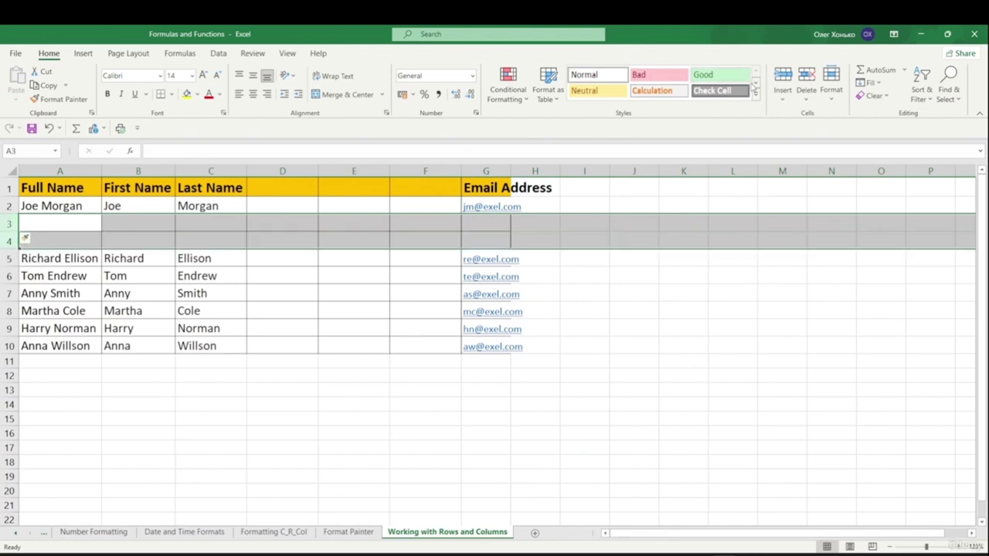
click(814, 102)
click(822, 137)
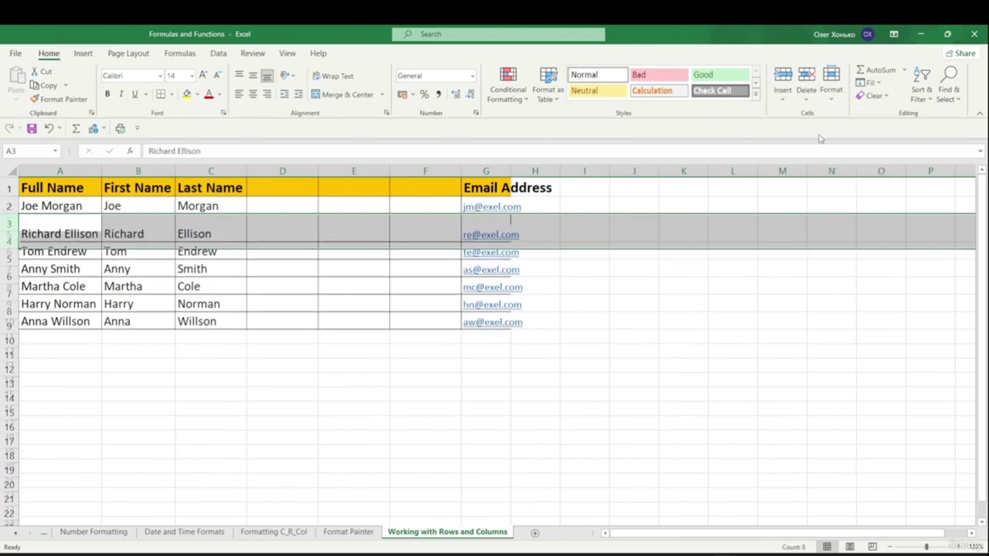
key(ctrl+z)
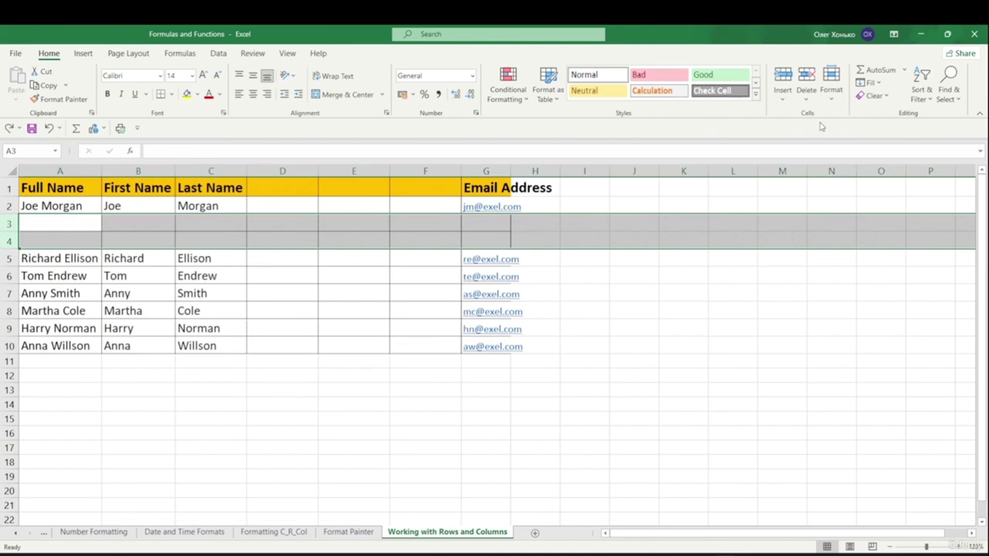
click(783, 98)
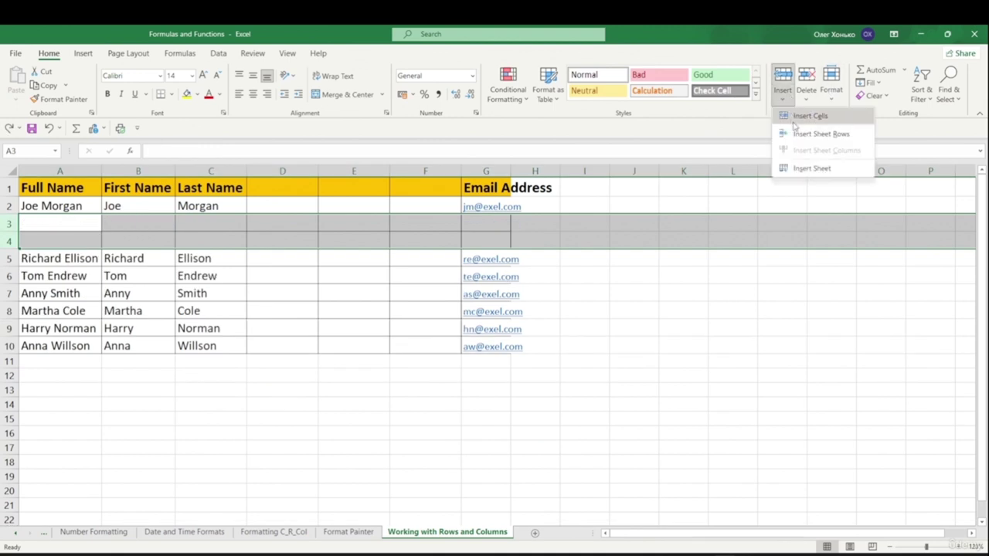
click(799, 134)
click(638, 394)
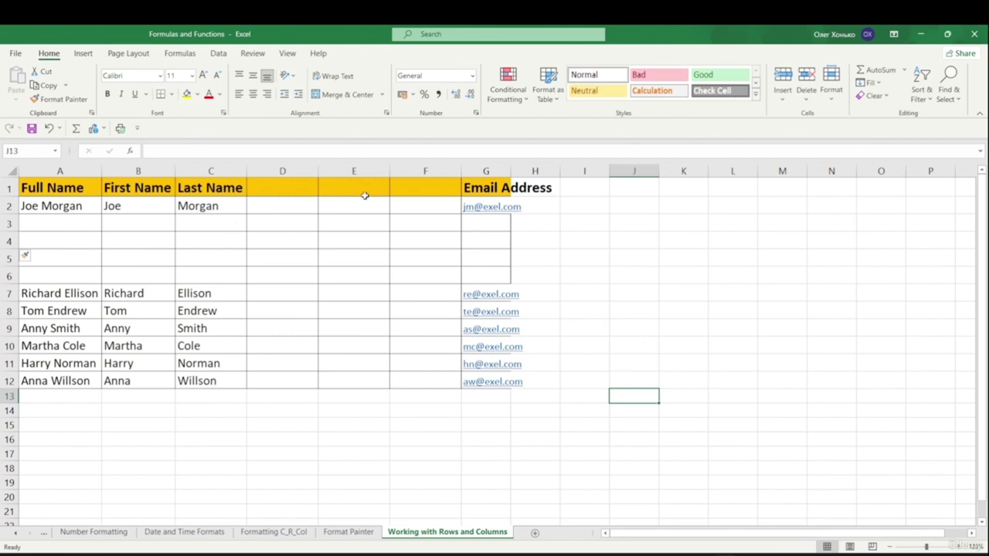
- Insert several blank columns at D with Ctrl+Shift+= and F4, then remove the extras
click(282, 171)
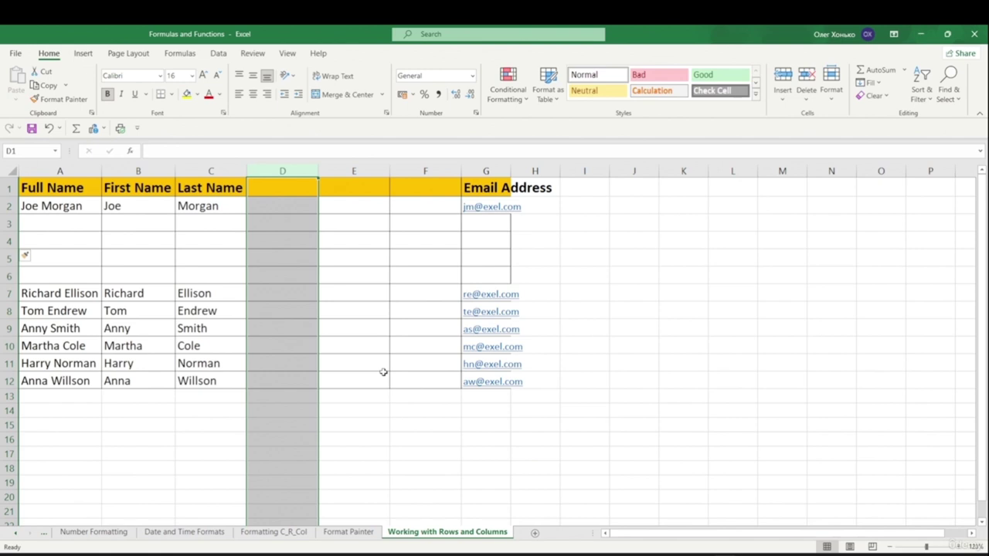
key(ctrl+shift+plus)
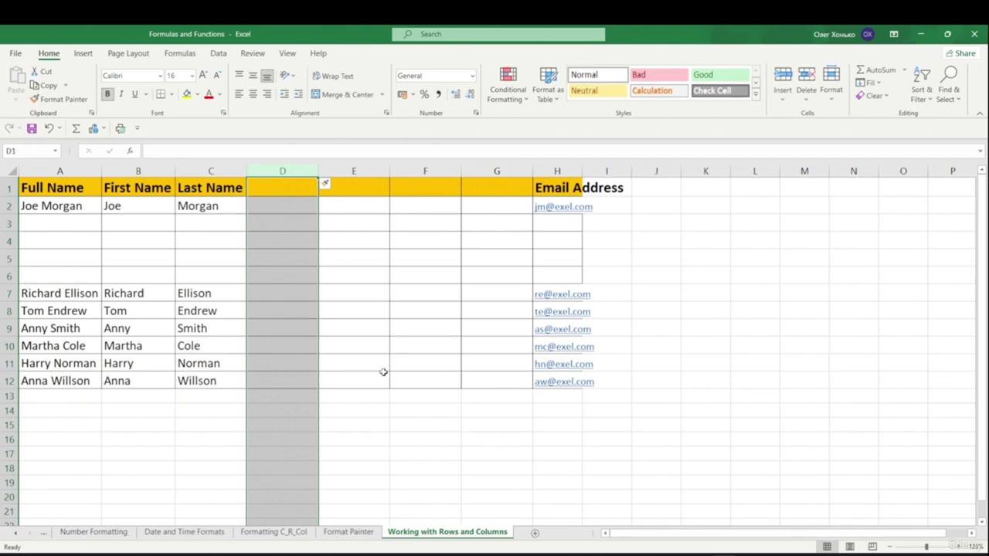
key(F4)
key(F4)
key(F4)
key(F4)
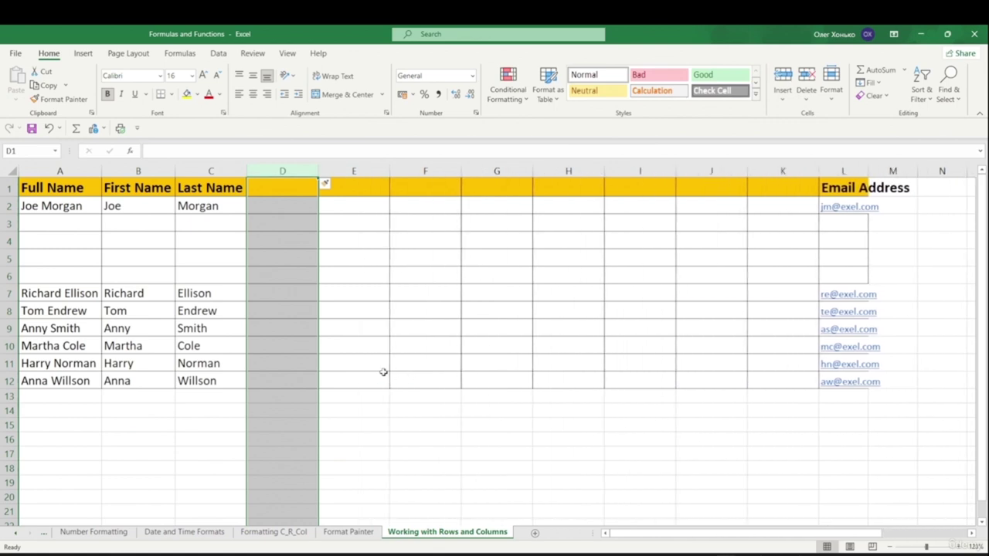
key(F4)
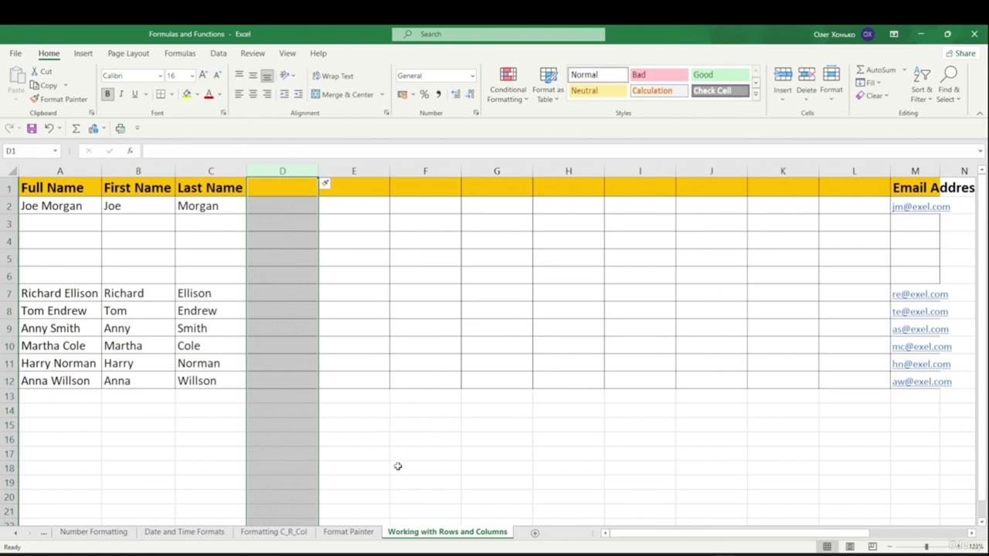
key(ctrl+z)
key(ctrl+z)
key(ctrl+z)
key(ctrl+z)
key(ctrl+z)
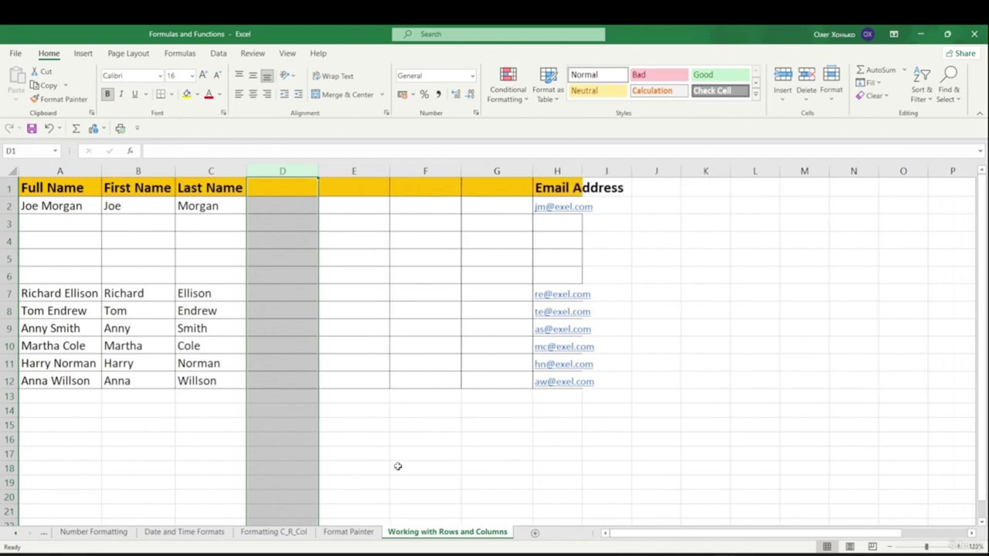
key(ctrl+z)
key(ctrl+z)
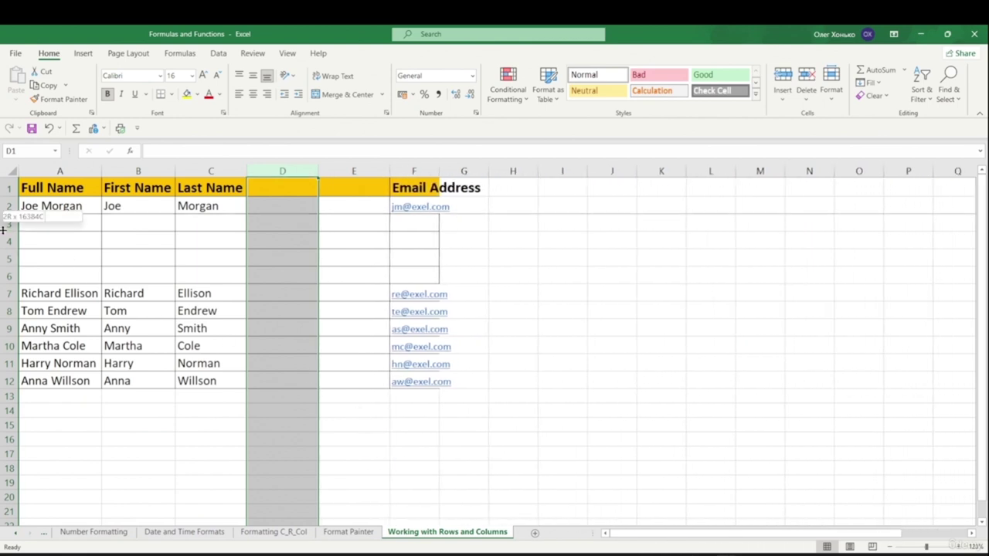
click(6, 224)
key(ctrl+z)
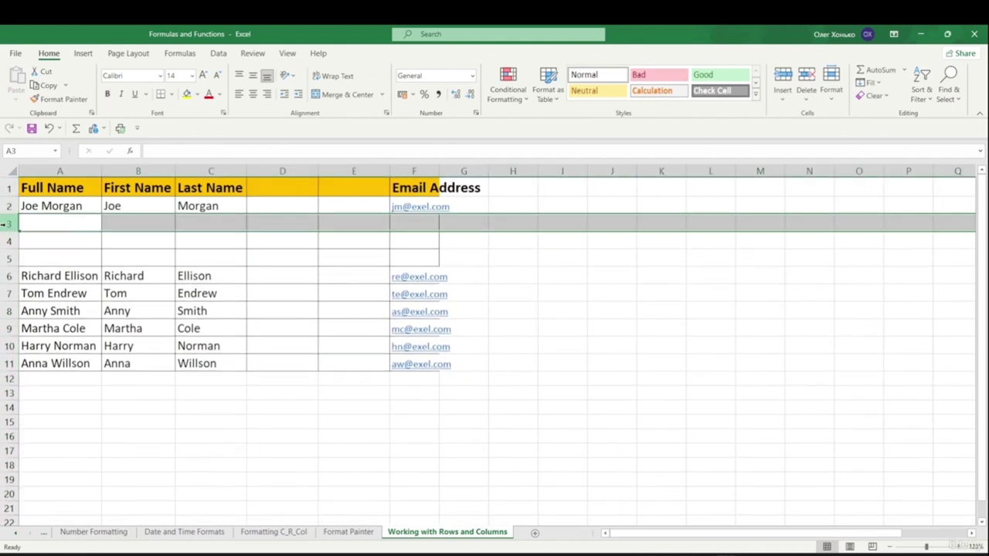
key(ctrl+z)
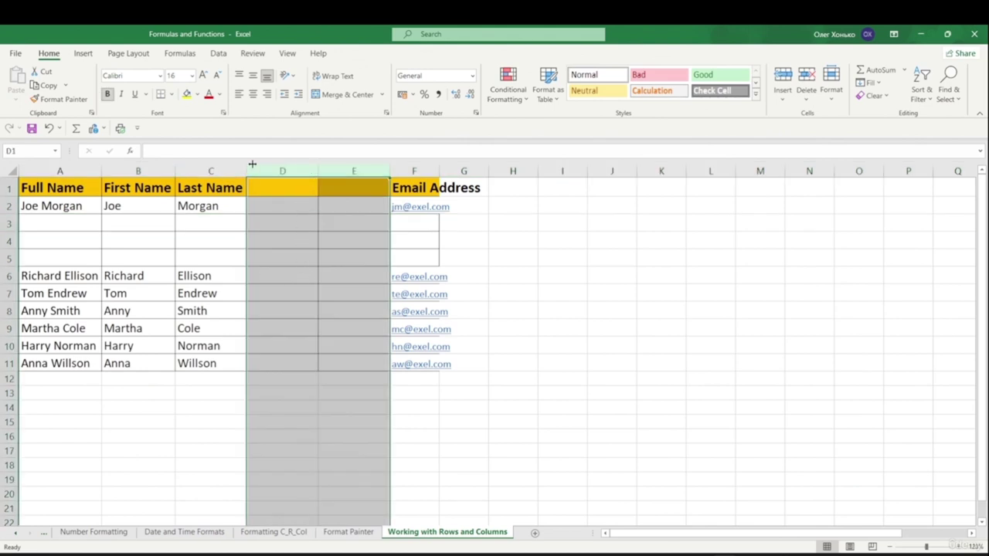
- Delete the empty columns D and E, then deselect
right_click(344, 189)
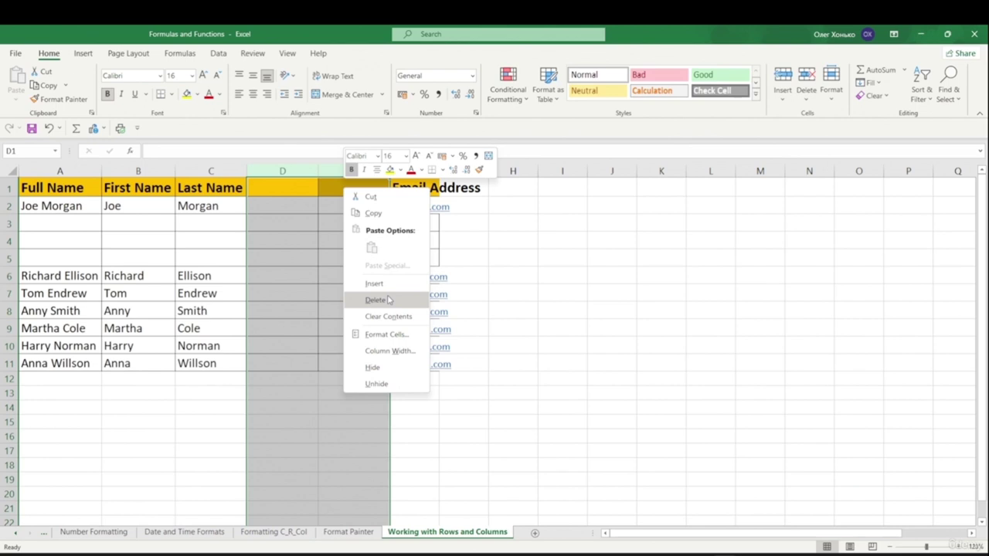
click(382, 300)
drag(453, 296, 488, 284)
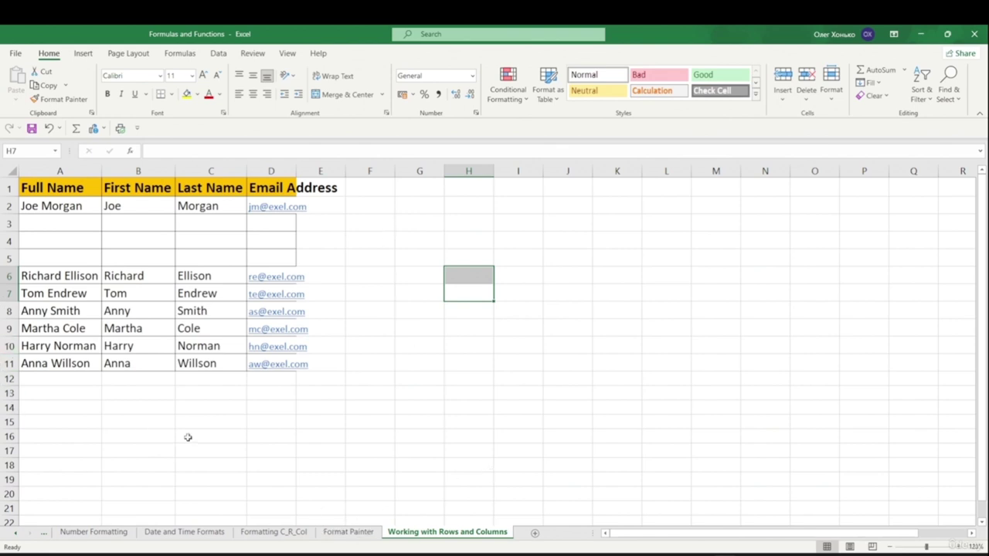
click(213, 409)
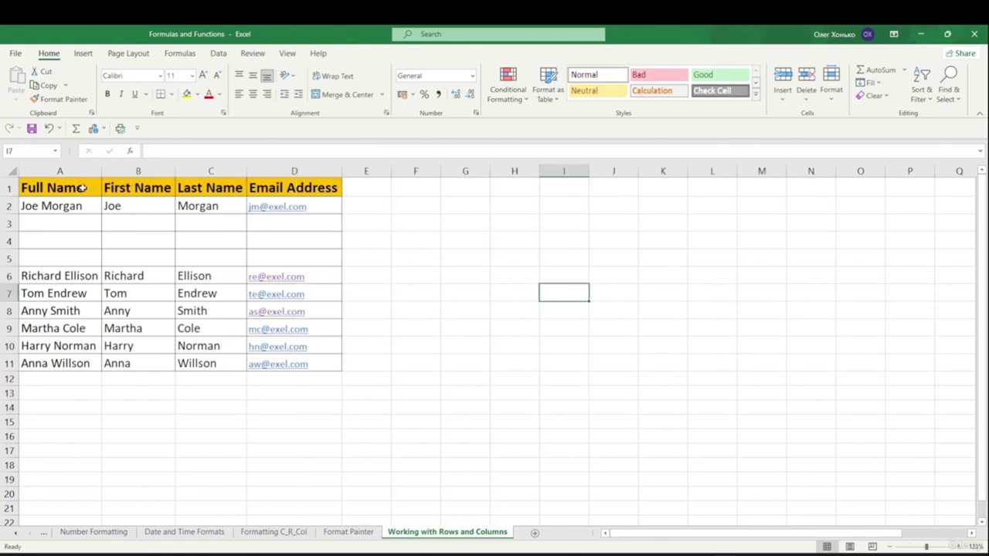
- Select the blank cells A3:D5 in the table A1:D11 with Go To Special > Blanks
drag(25, 186, 277, 362)
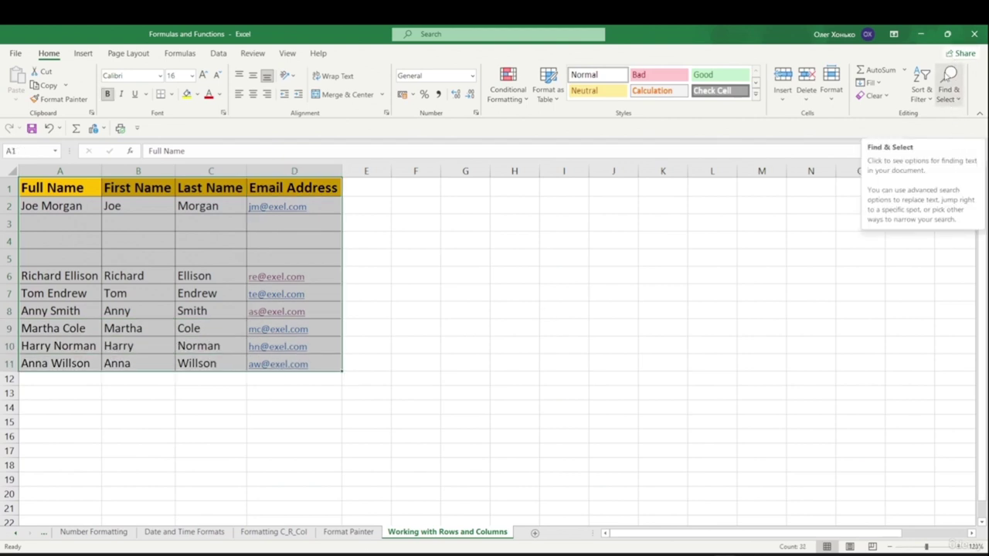
click(950, 102)
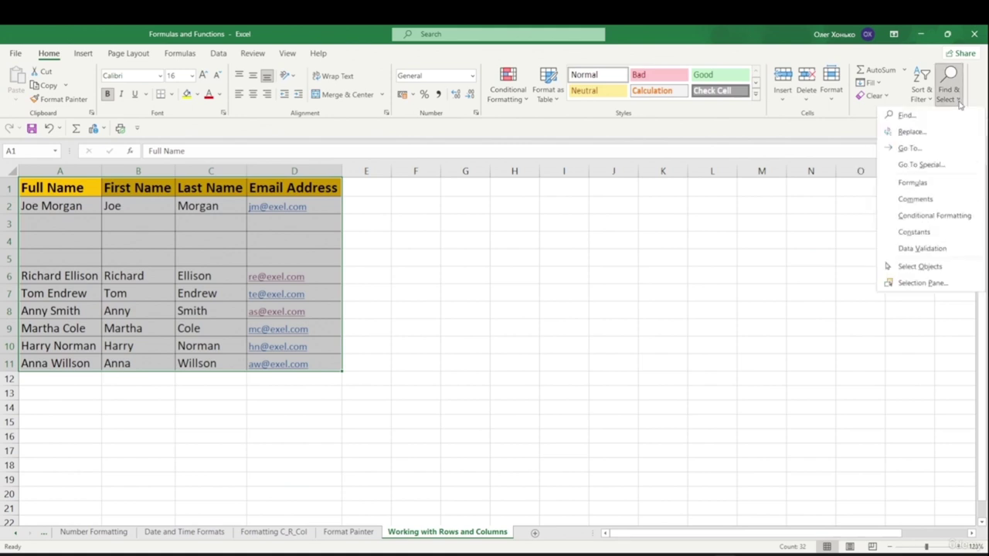
click(920, 165)
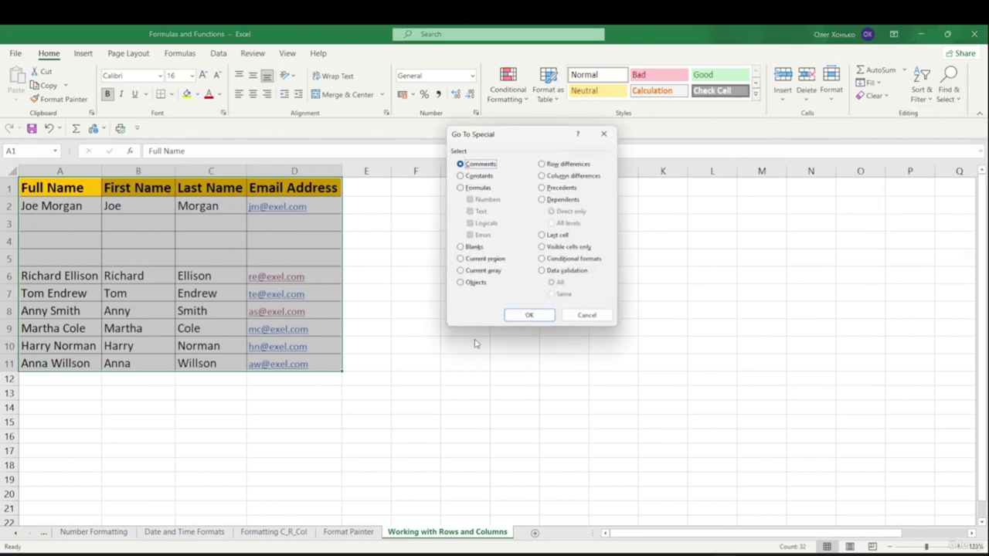
click(460, 248)
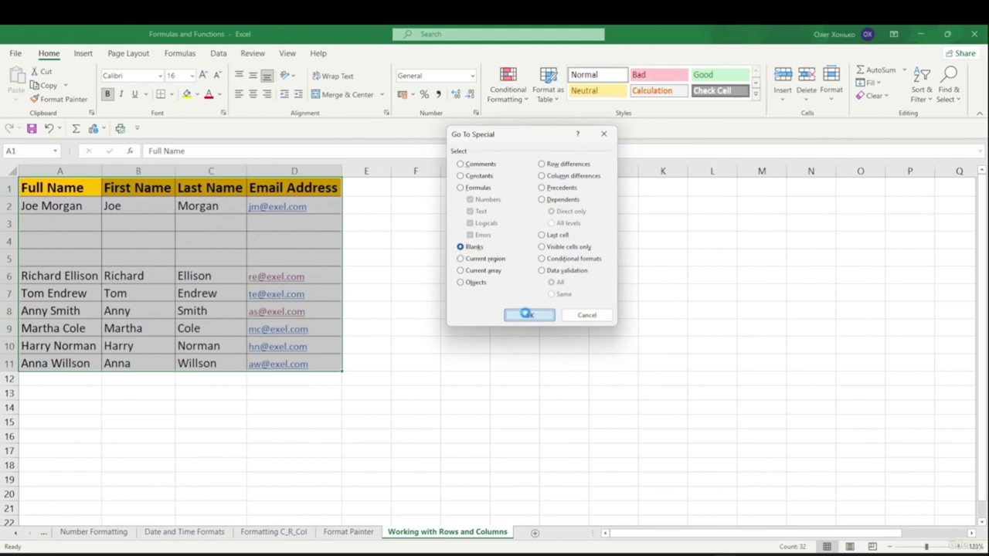
click(529, 315)
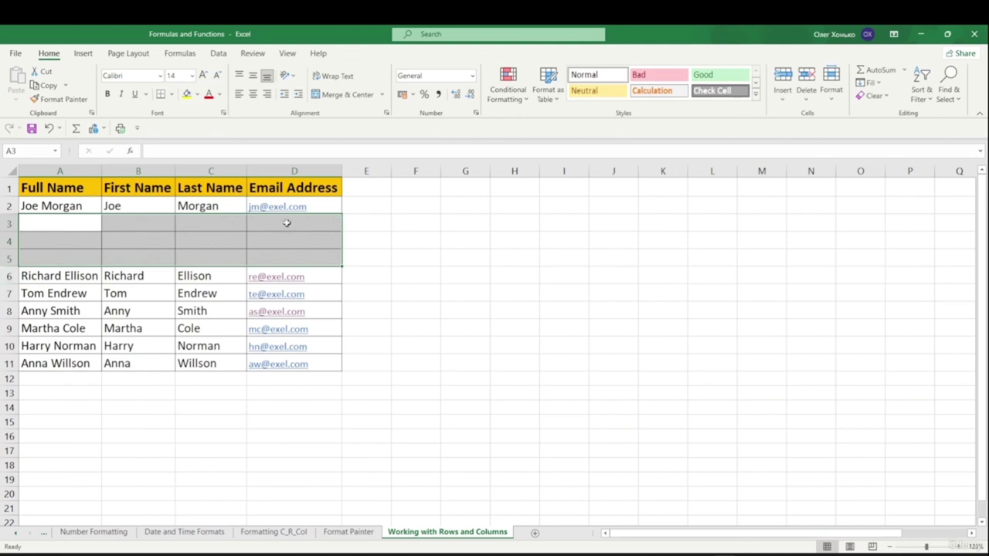
- Delete the entire blank rows 3 to 5
click(808, 103)
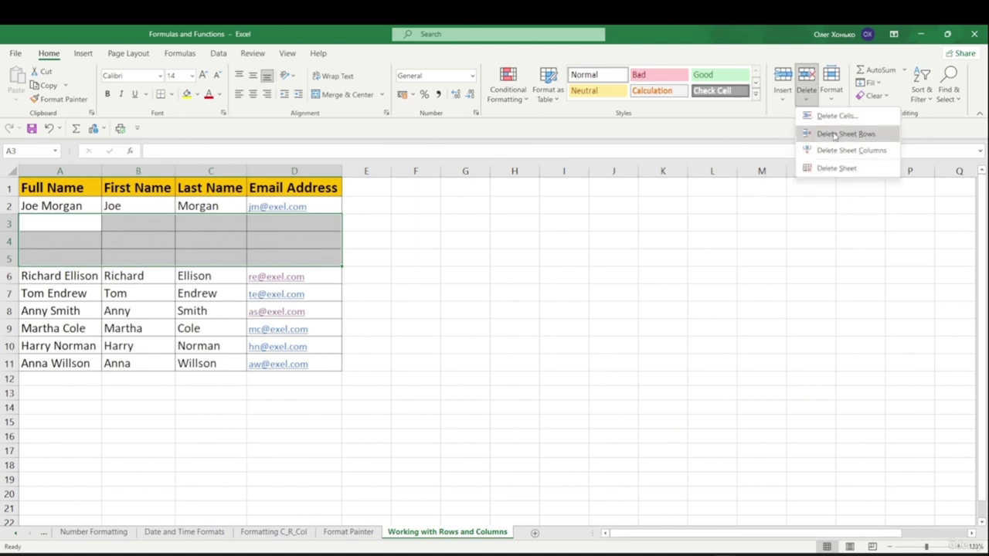
click(834, 136)
click(486, 308)
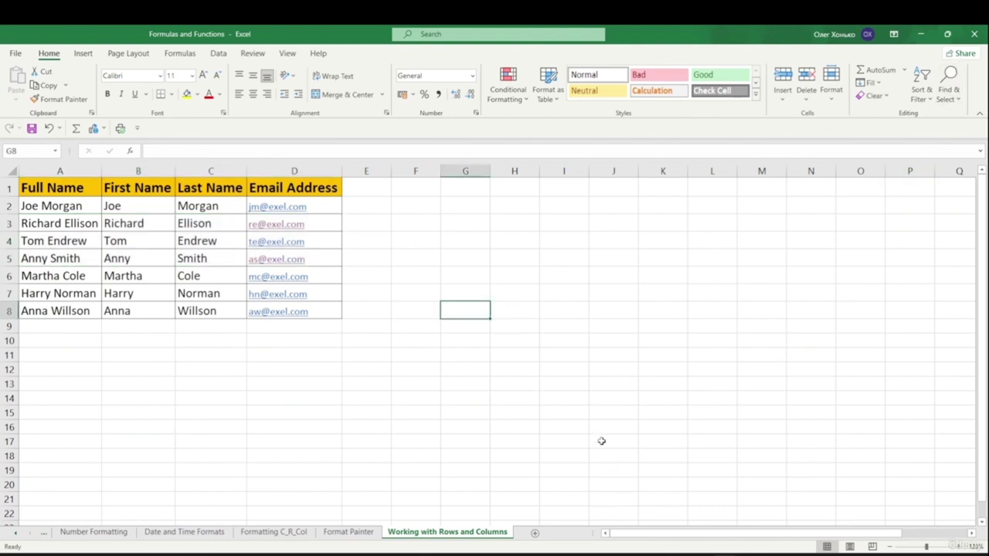
key(F5)
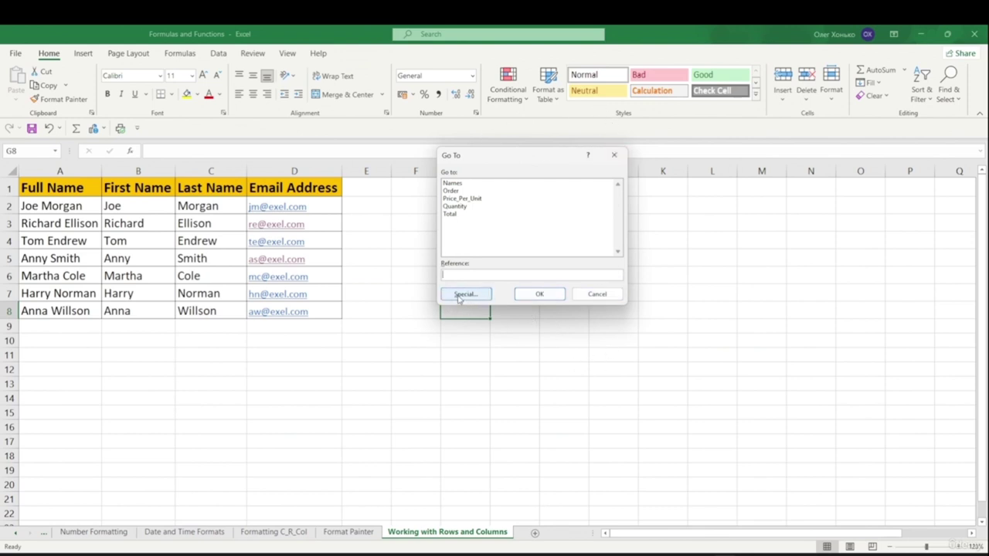
click(463, 298)
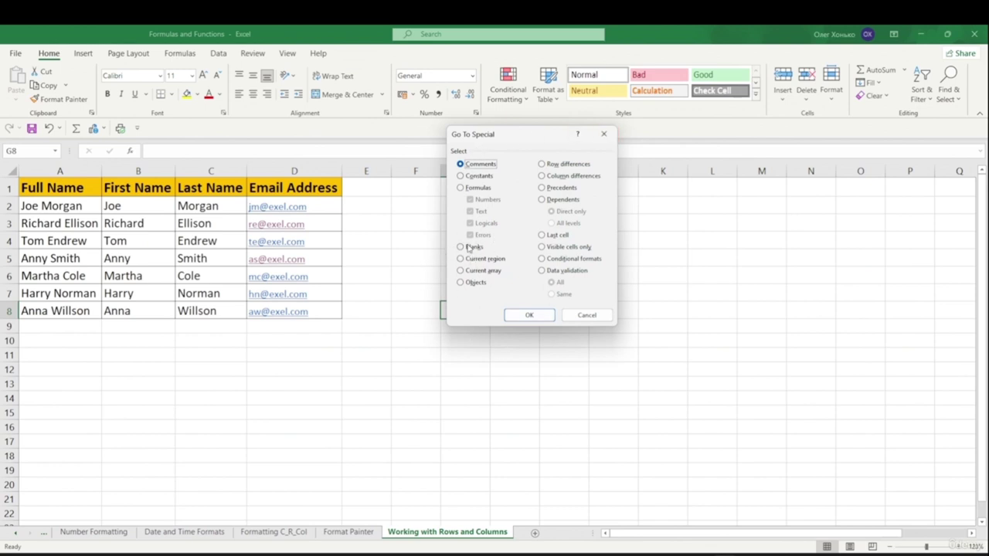
click(587, 315)
click(567, 328)
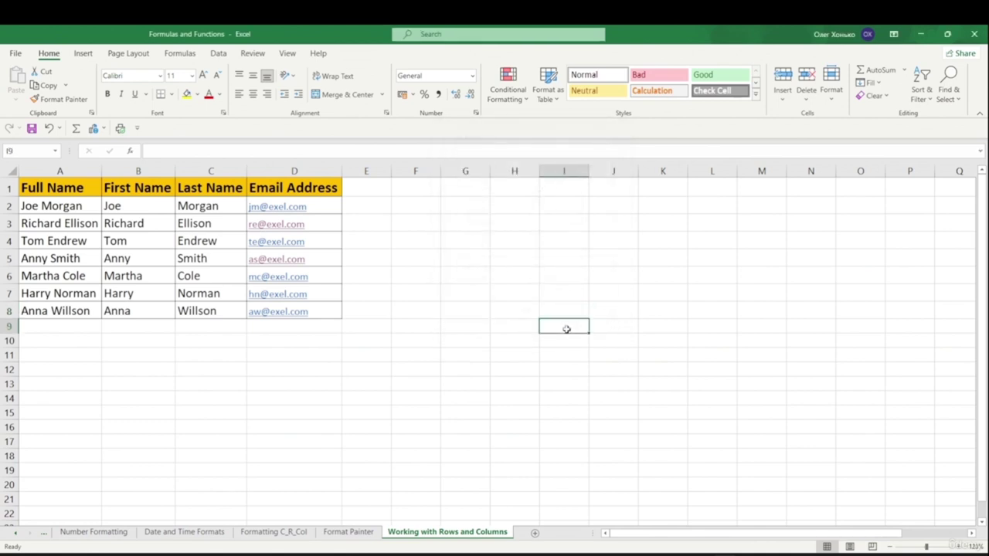
- Hide column D, the Email Address column, from its right-click menu
click(292, 172)
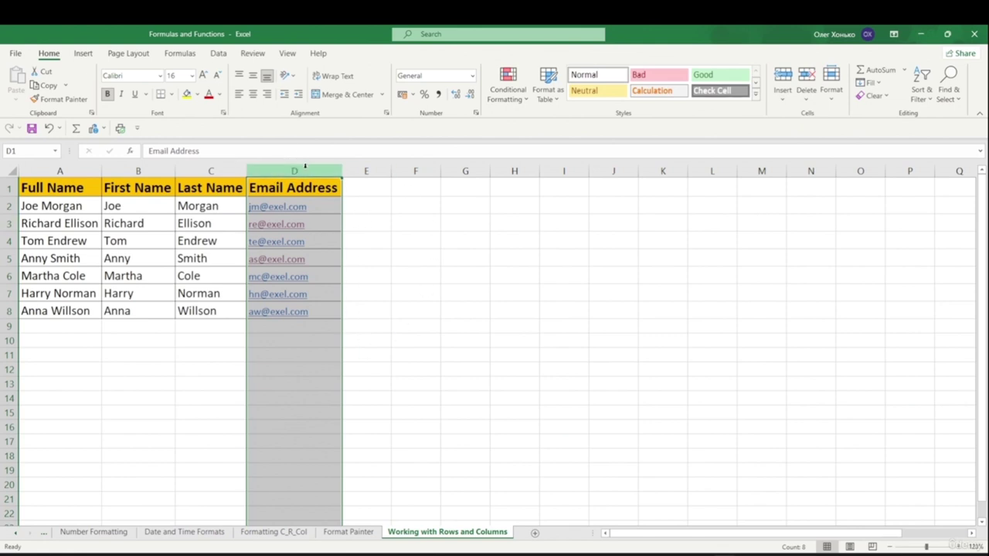
right_click(302, 172)
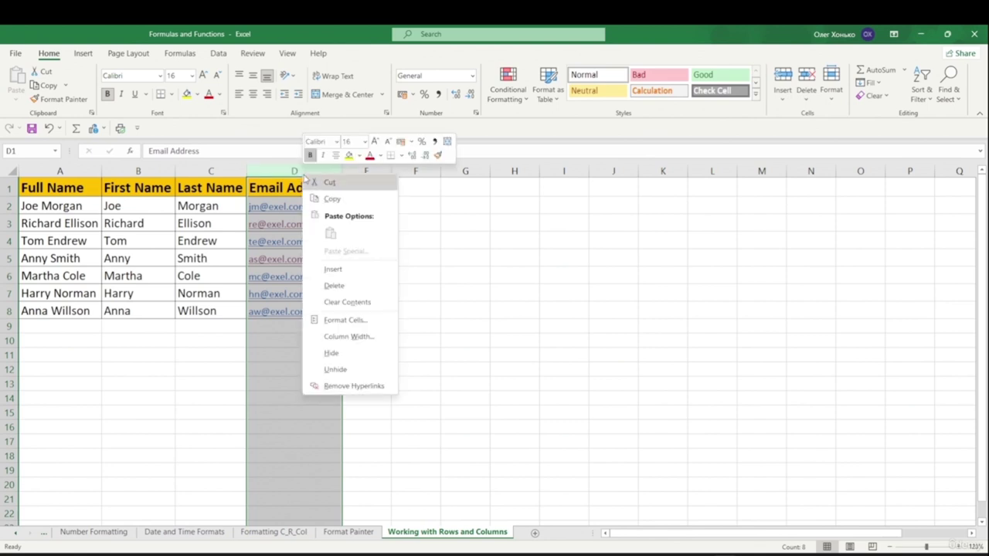
click(332, 353)
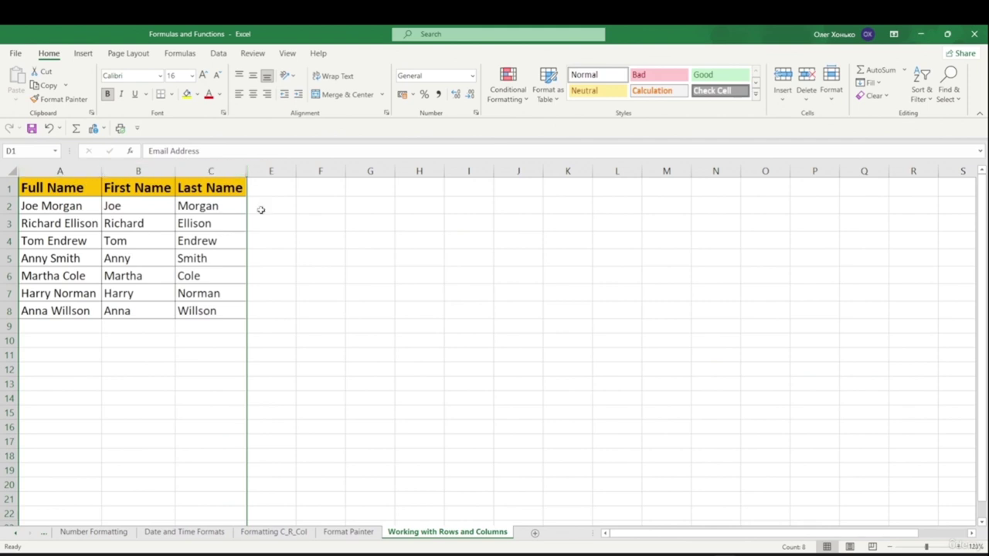
click(320, 355)
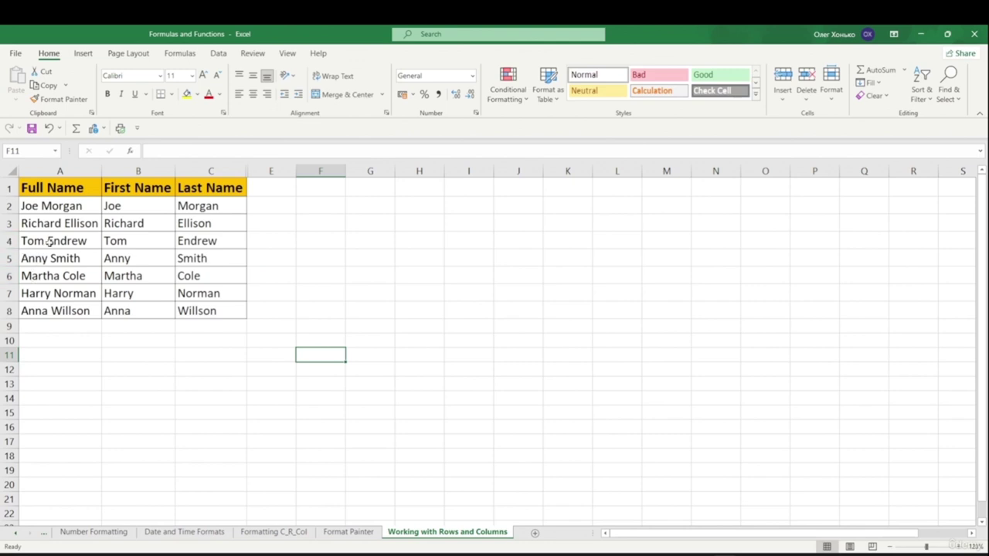
click(8, 241)
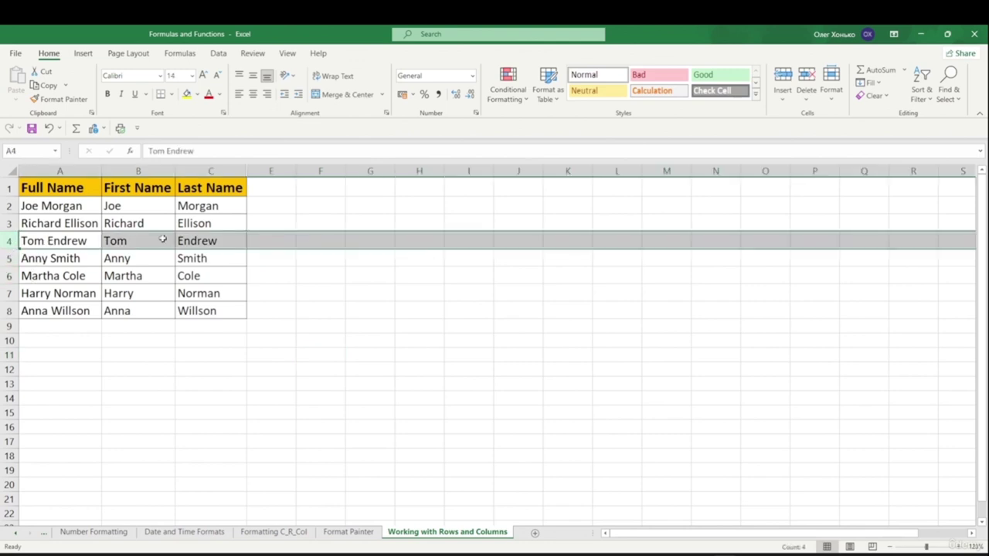
right_click(6, 243)
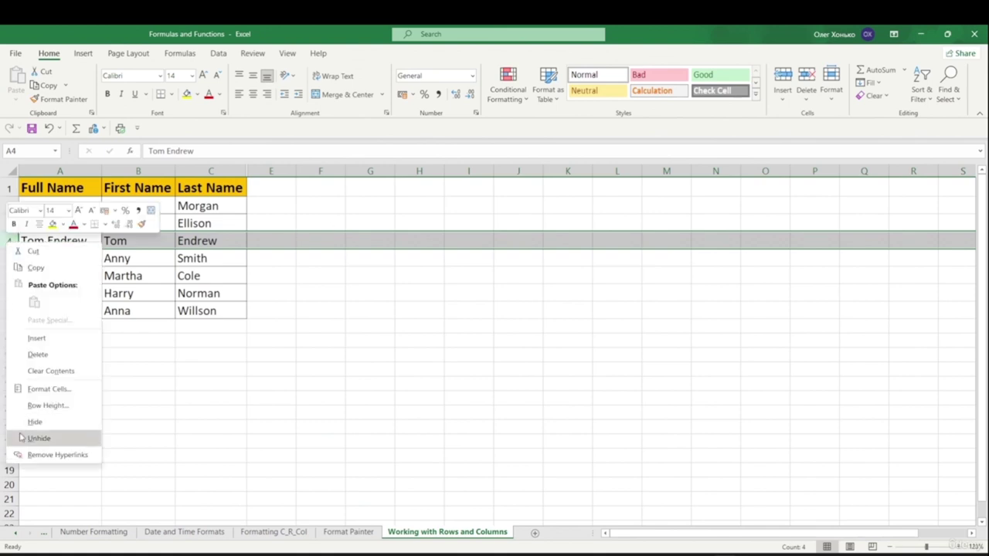
click(35, 422)
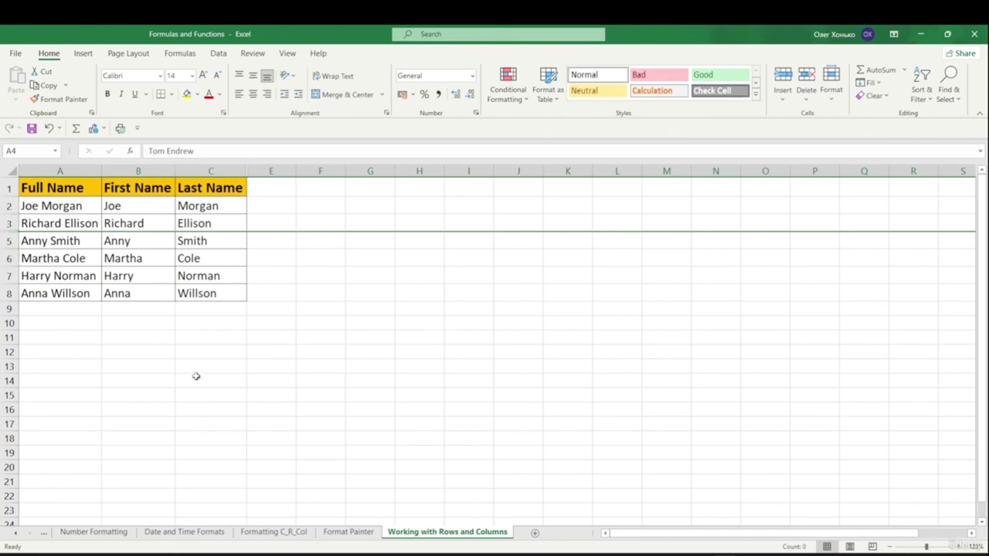
click(238, 365)
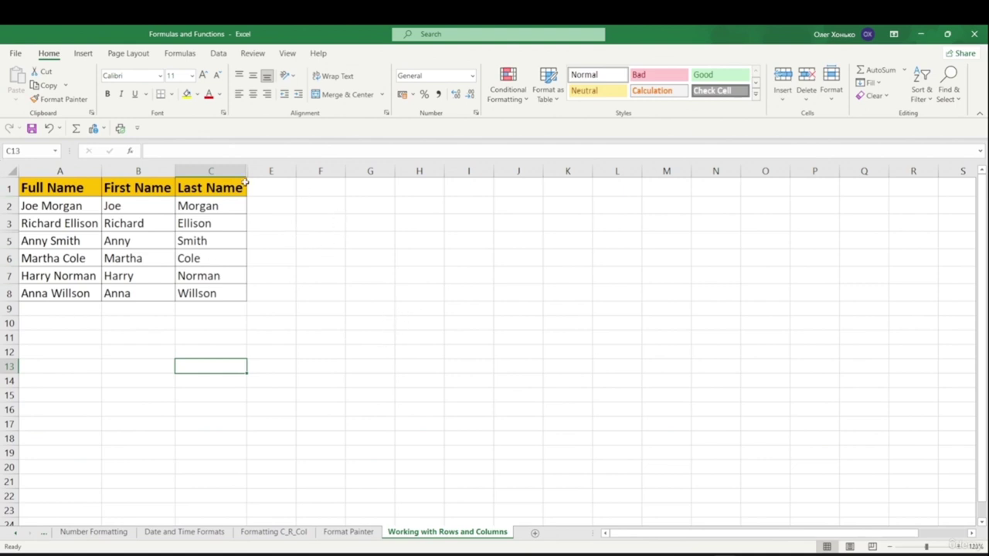
- Unhide the Email Address column by selecting columns C:E and choosing Unhide
click(320, 247)
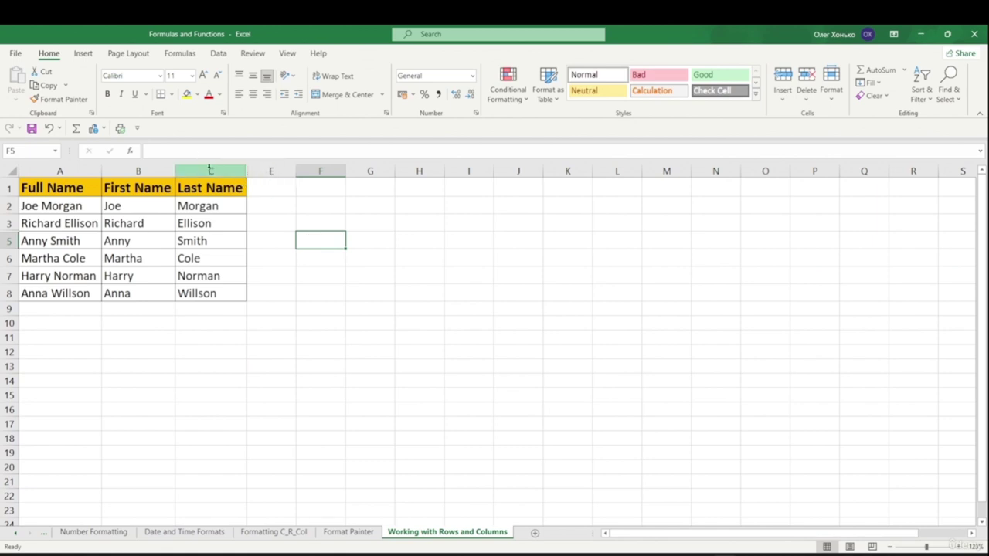
drag(216, 171, 270, 186)
right_click(234, 173)
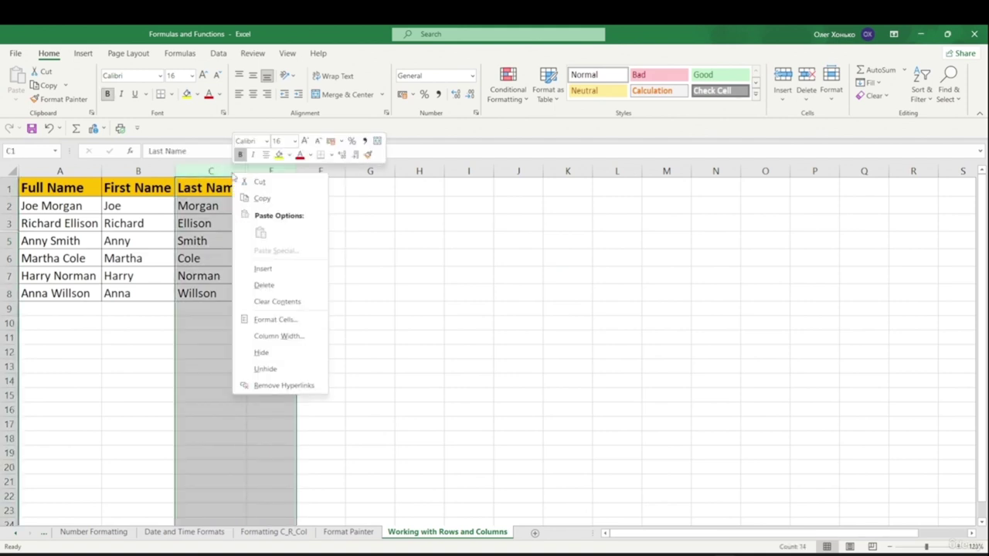
click(272, 370)
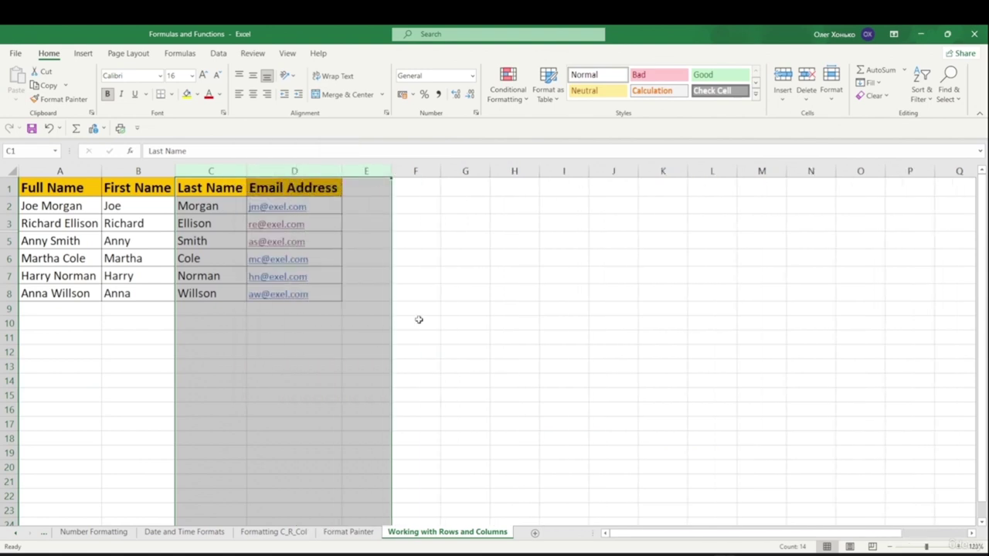
click(468, 295)
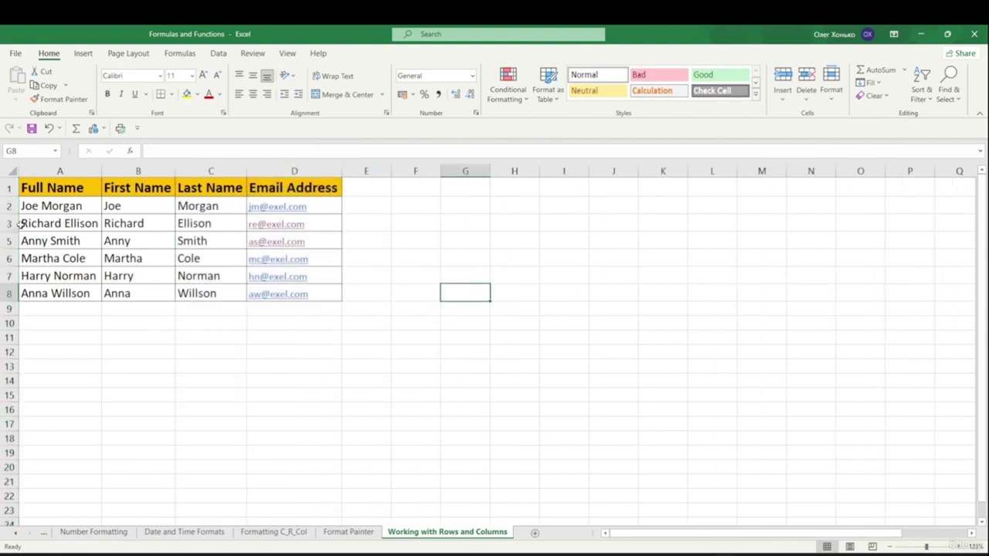
drag(11, 223, 24, 240)
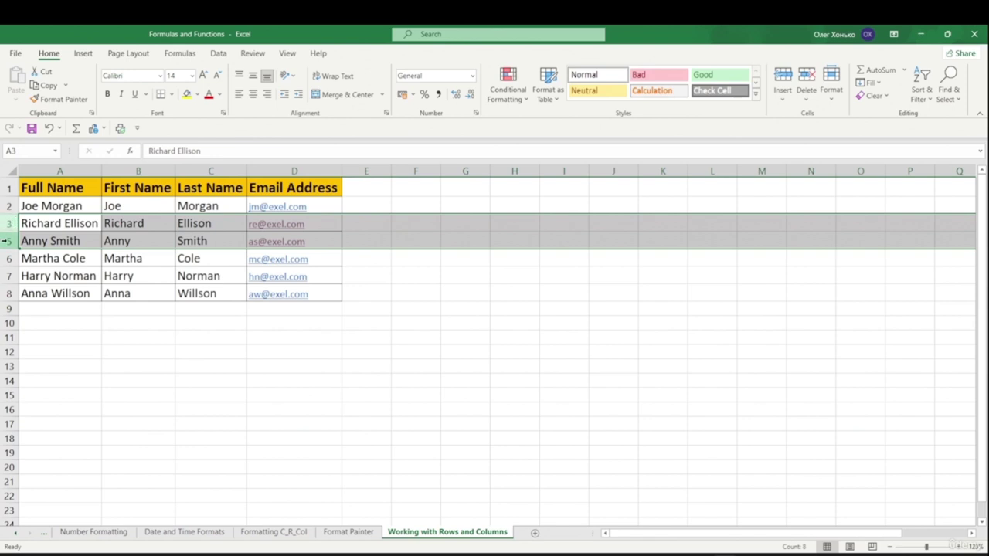
right_click(8, 240)
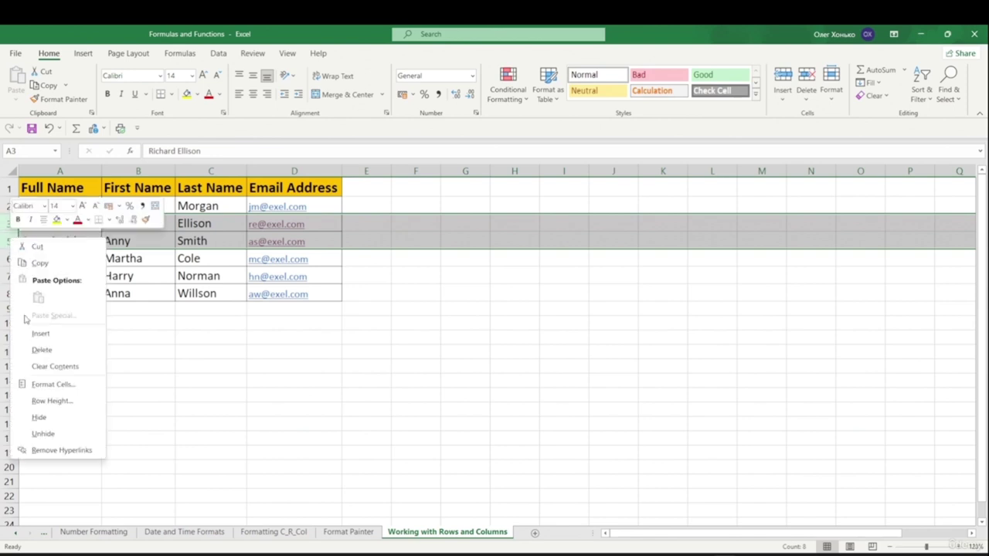
click(56, 433)
click(309, 387)
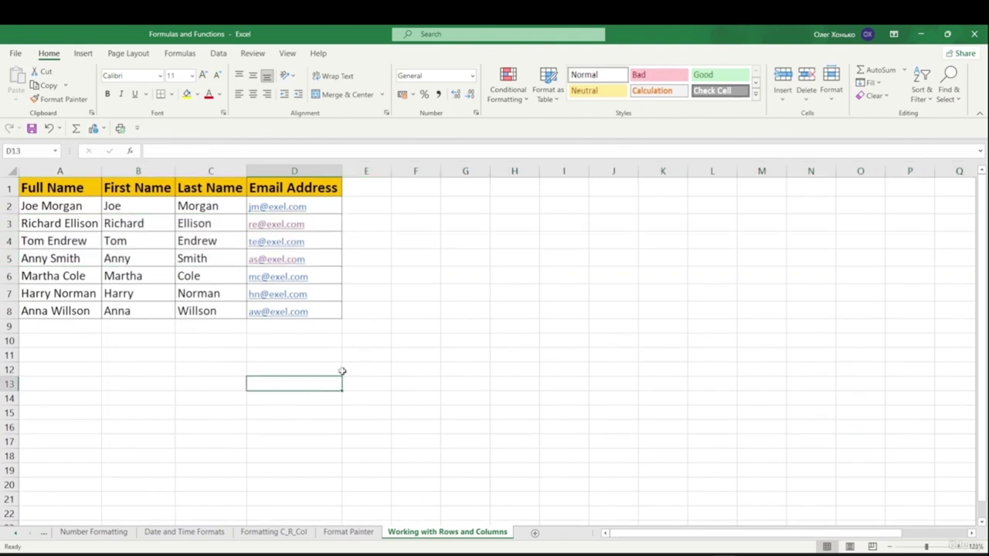
- Undo the row and column unhiding with Ctrl+Z
key(ctrl+z)
key(ctrl+z)
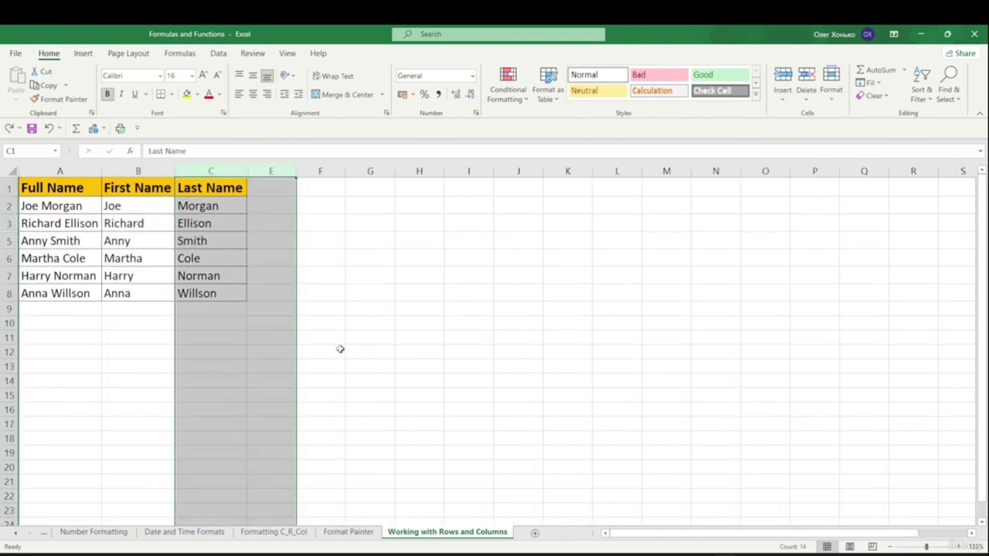
click(406, 253)
click(286, 363)
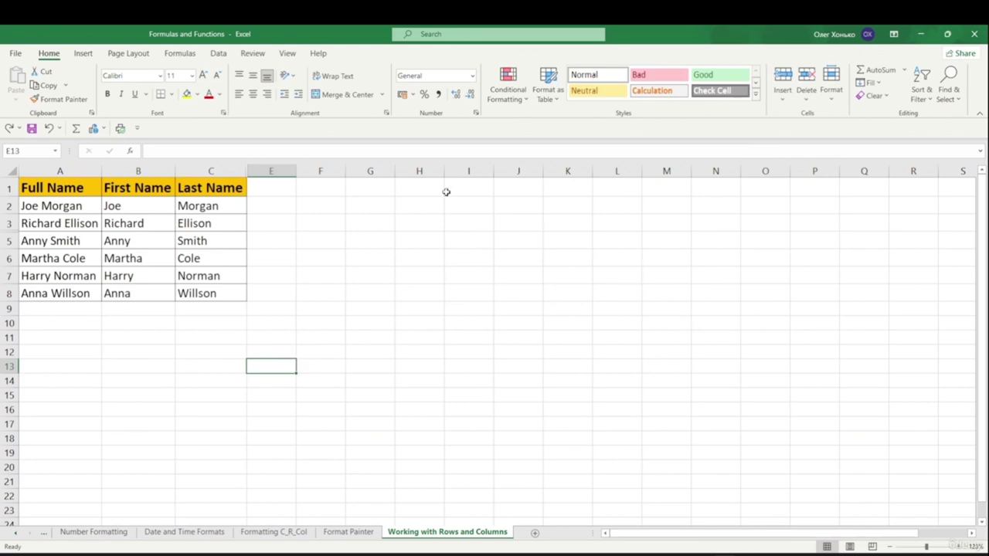
click(362, 259)
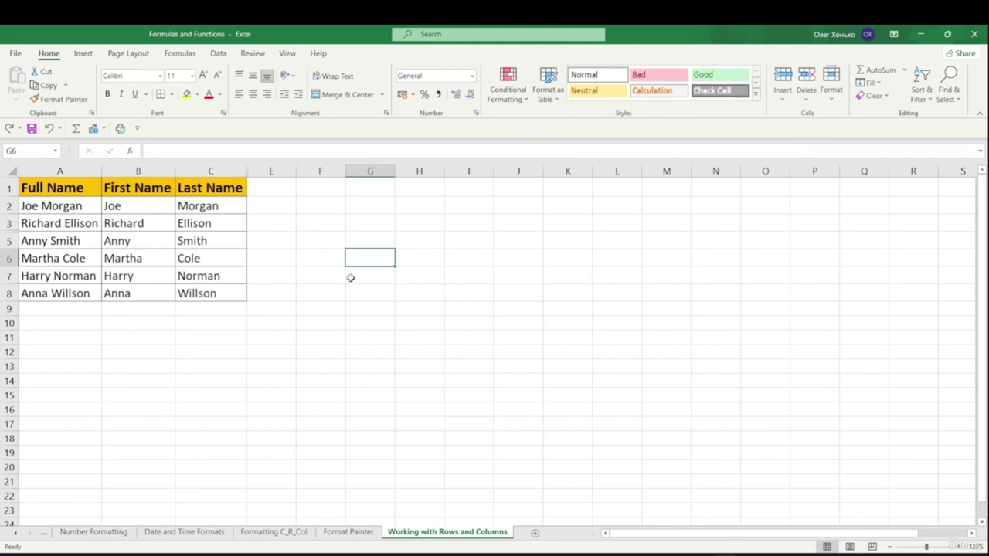
- Select the entire sheet
key(ctrl+a)
click(367, 335)
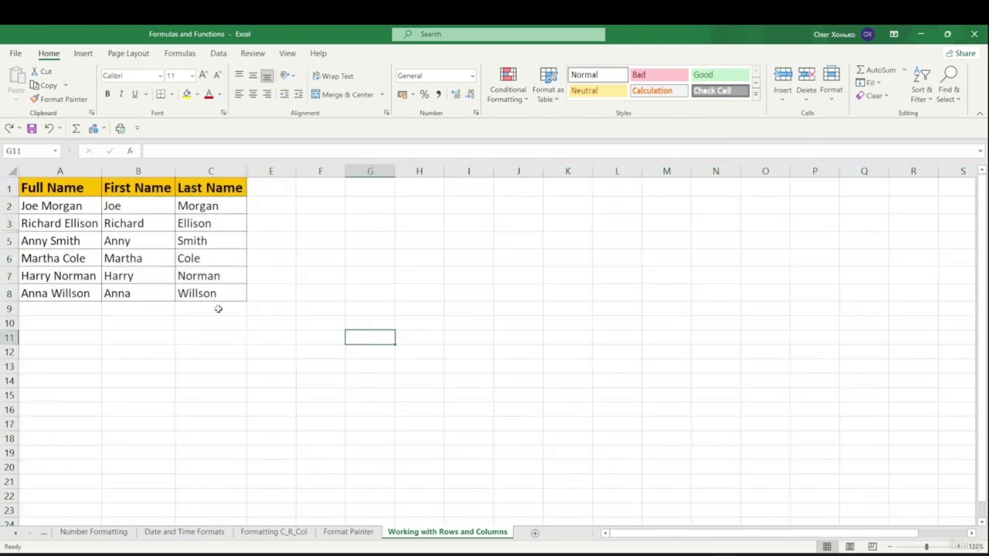
click(12, 172)
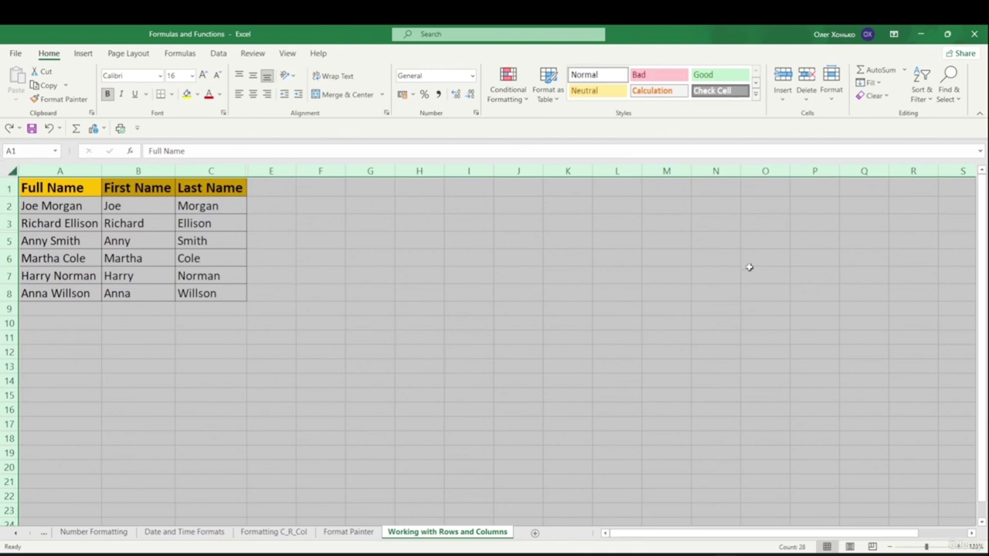
right_click(100, 166)
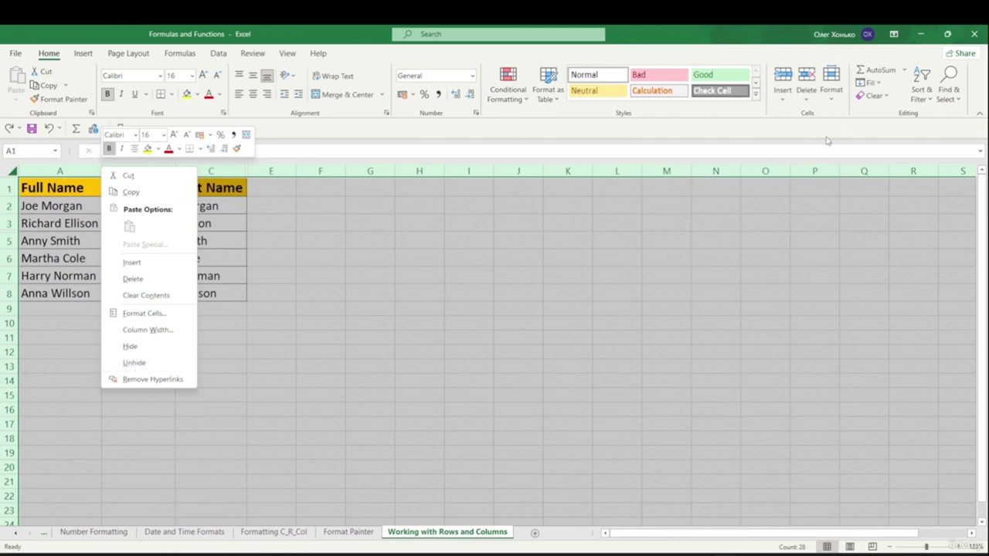
click(834, 99)
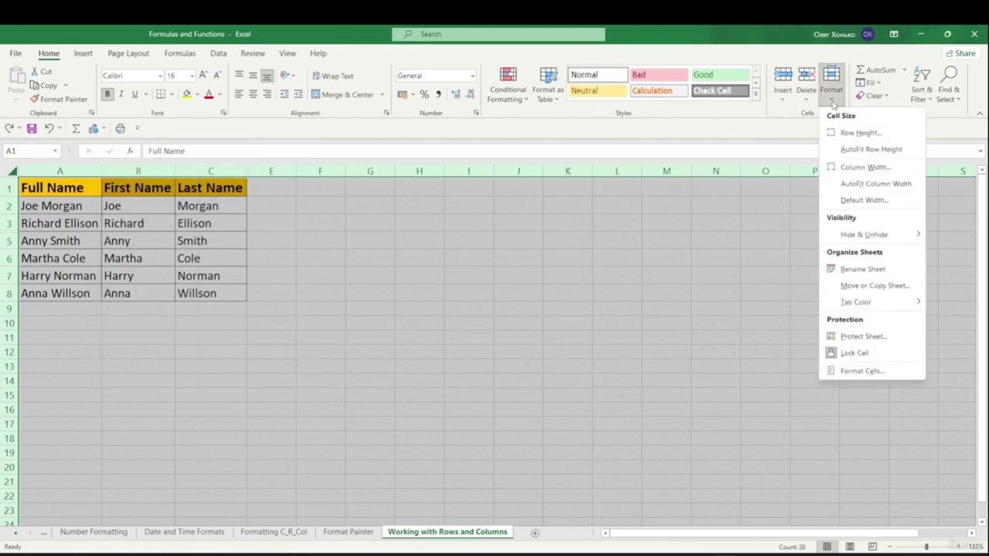
mouse_move(861, 239)
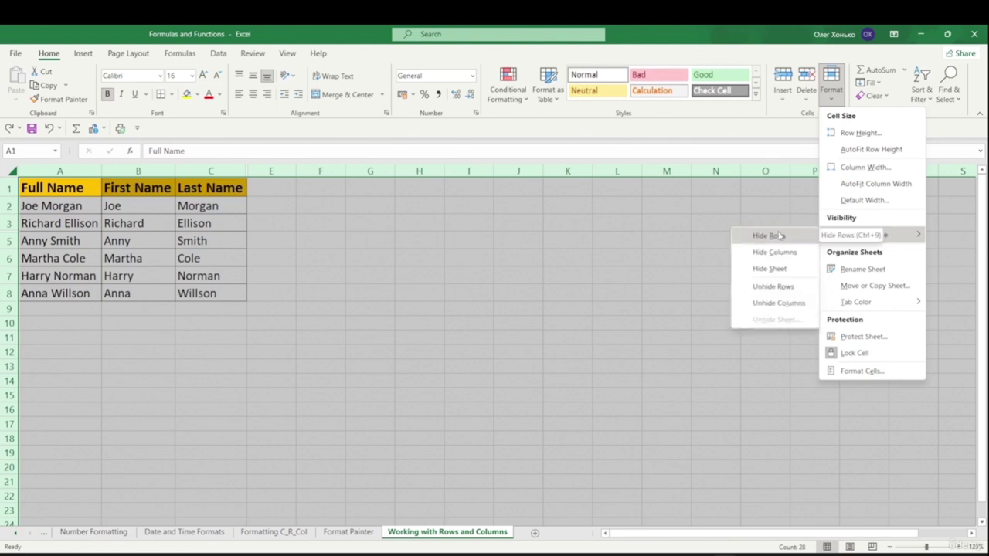
click(798, 291)
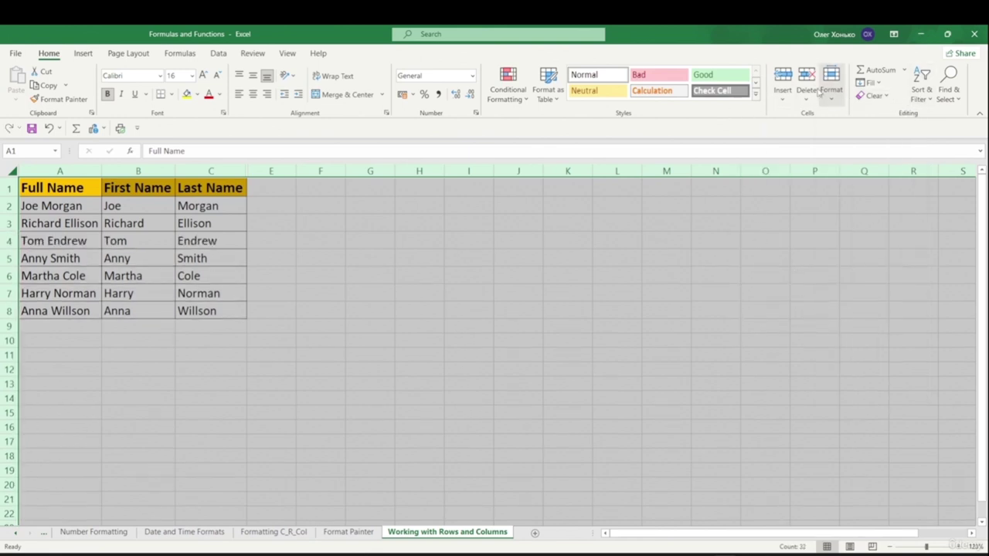
- Unhide the Email Address column with Unhide Columns
click(832, 103)
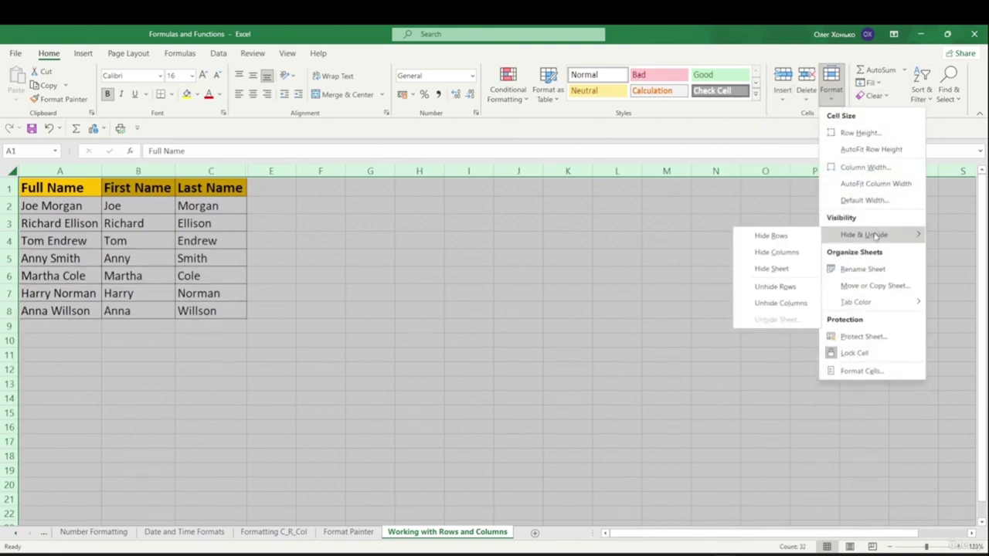
click(781, 303)
click(659, 291)
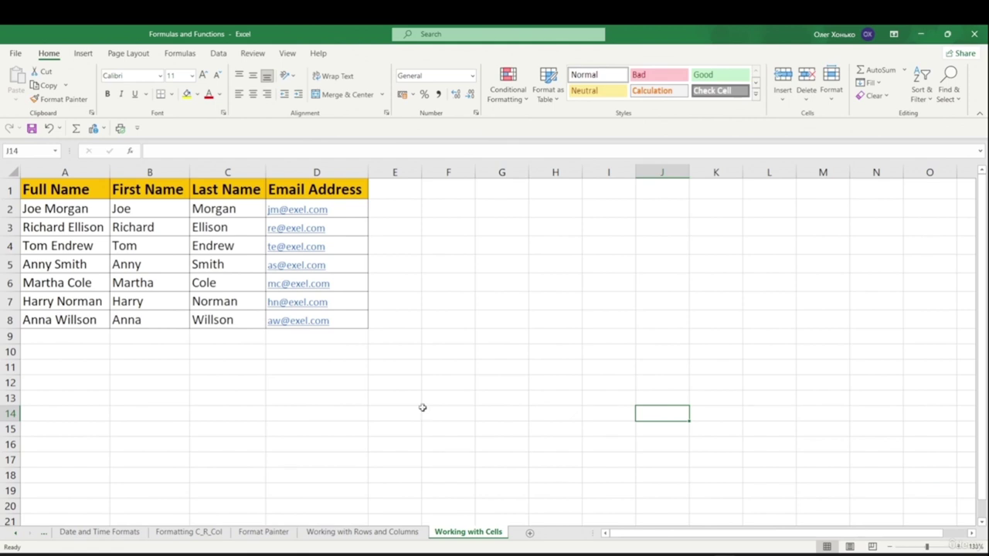
- Type 'ghfg' into G4 and format it in Algerian at 18 pt
click(510, 251)
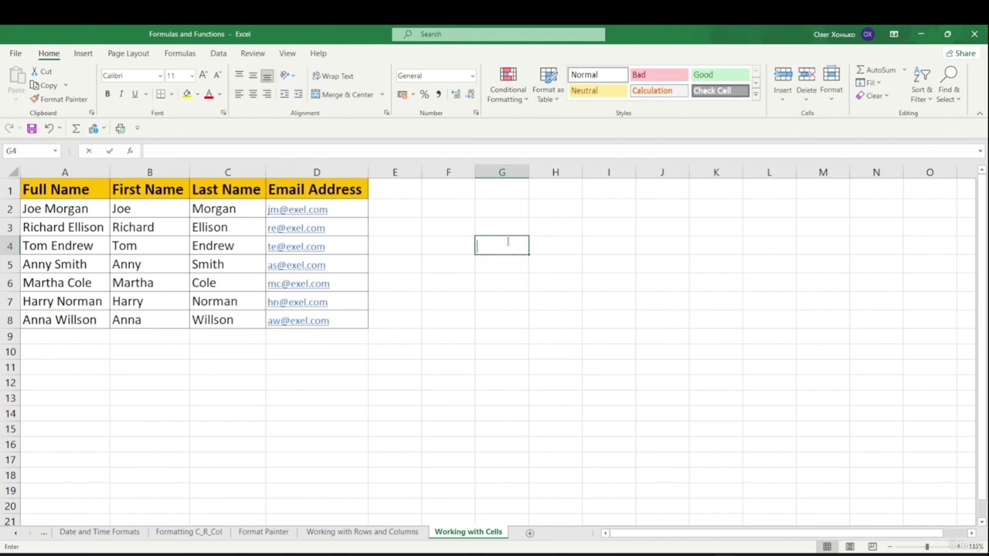
text(ghfgg)
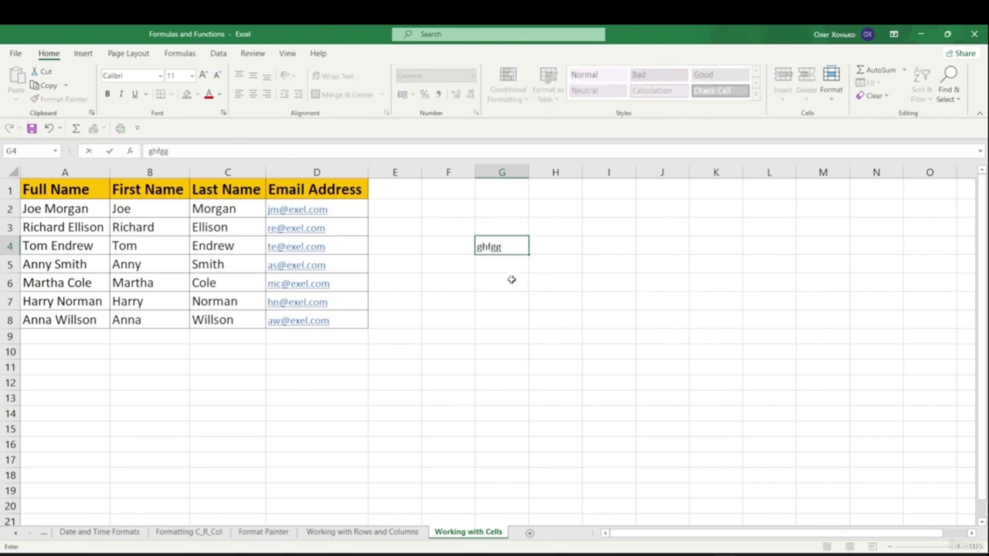
click(524, 293)
click(487, 246)
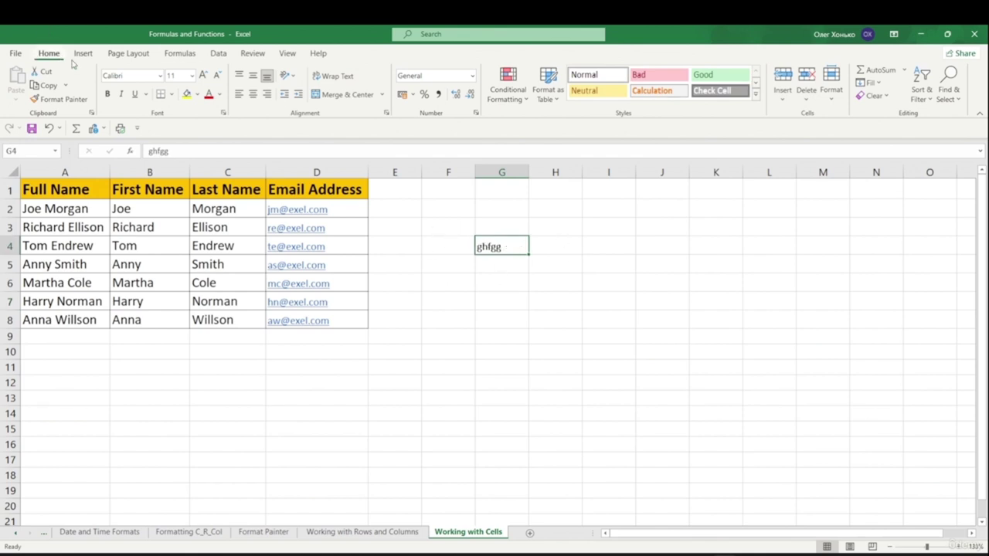
click(160, 75)
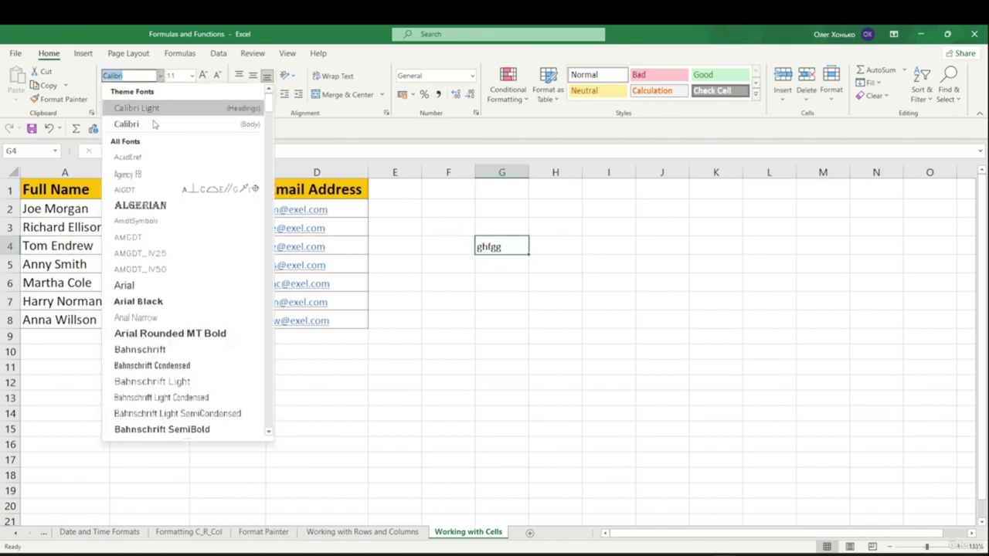
click(142, 205)
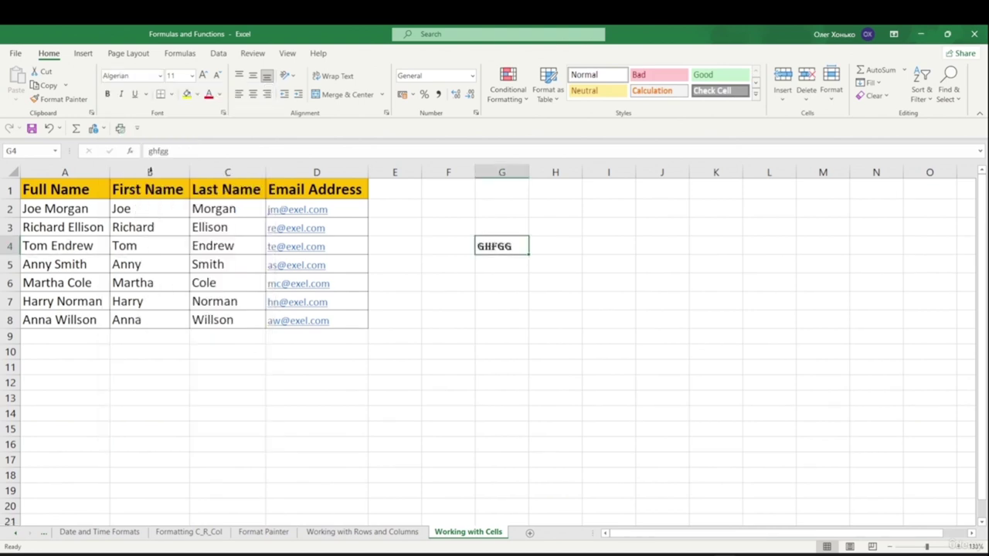
click(192, 75)
click(174, 192)
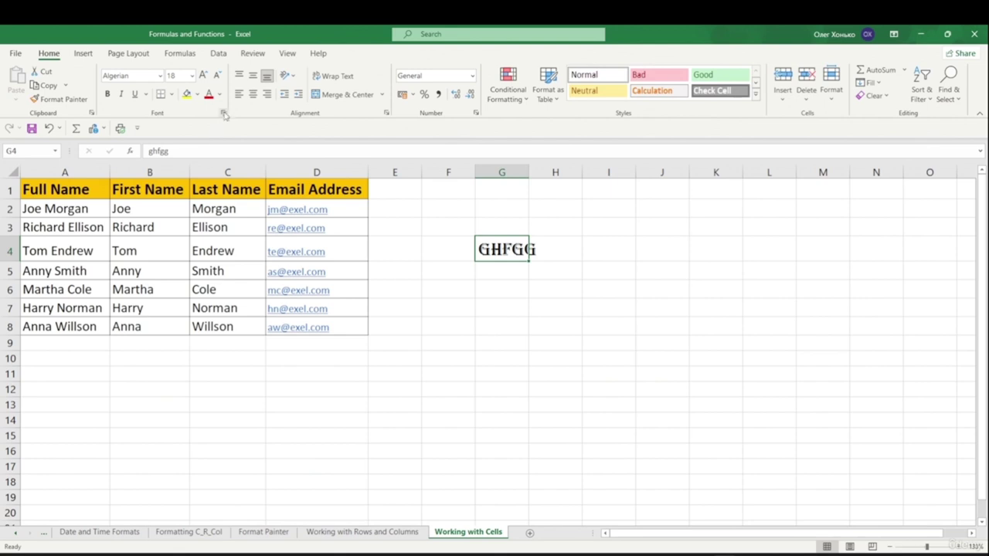
- Clear the test entry from G4
click(554, 287)
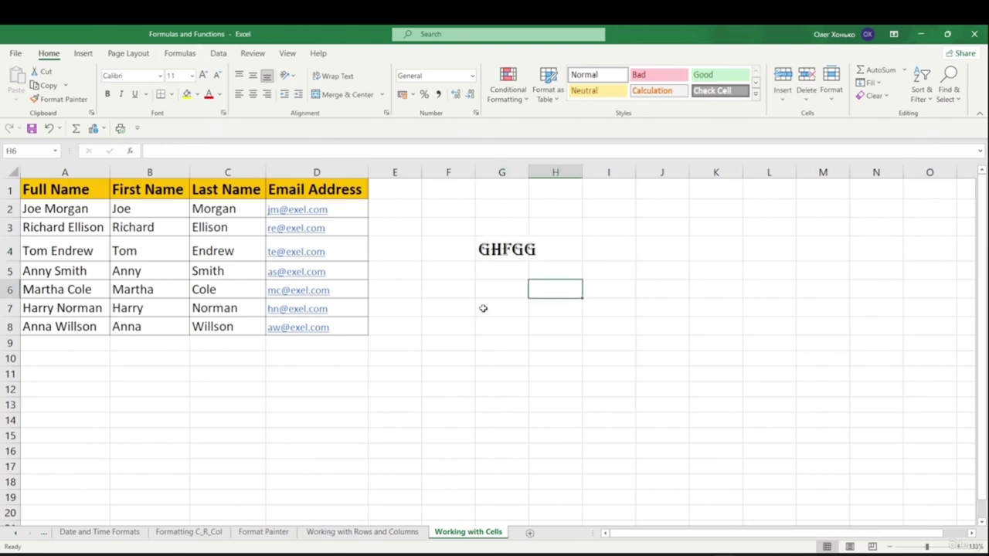
key(Up)
key(Up)
key(Left)
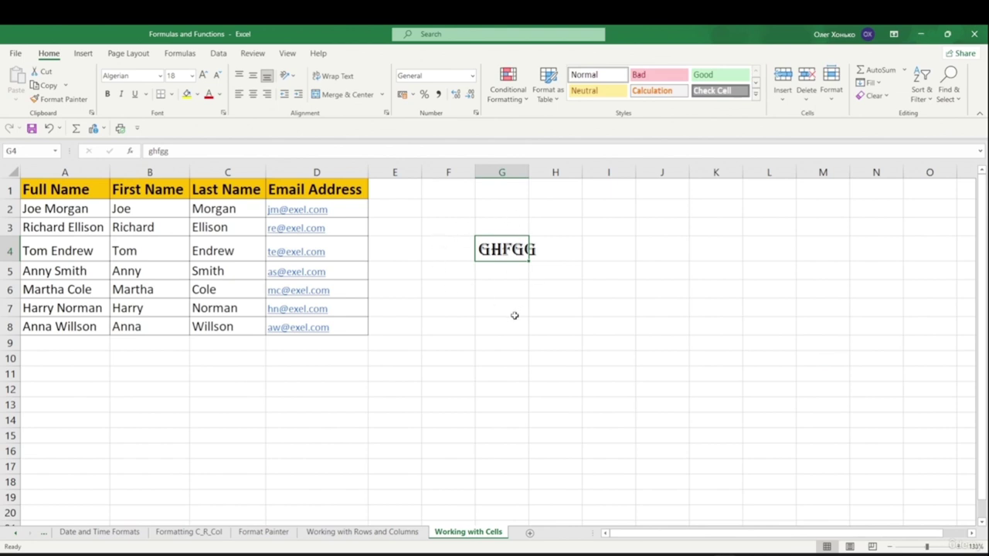
key(Delete)
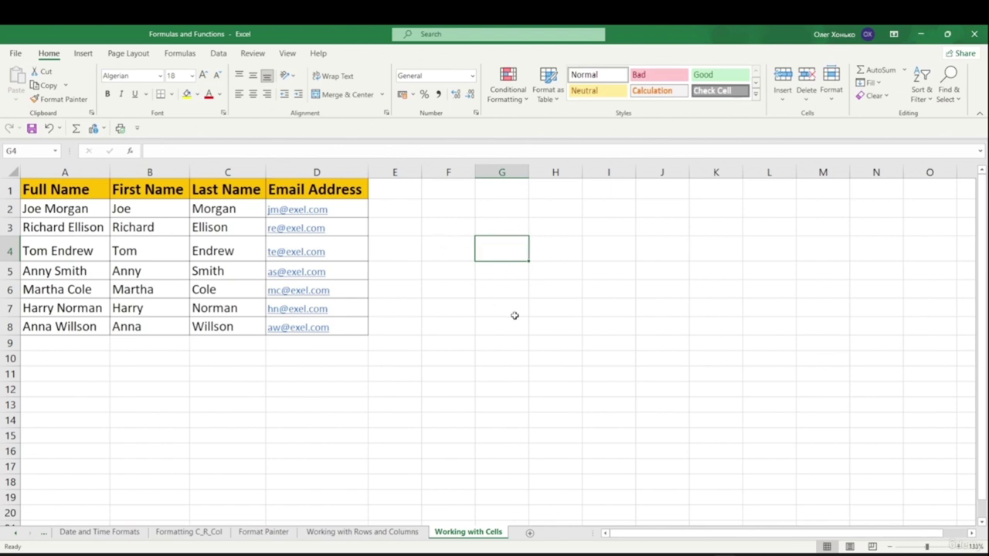
- Delete the email in D8, then restore it with Ctrl+Z
drag(319, 210, 320, 340)
click(317, 389)
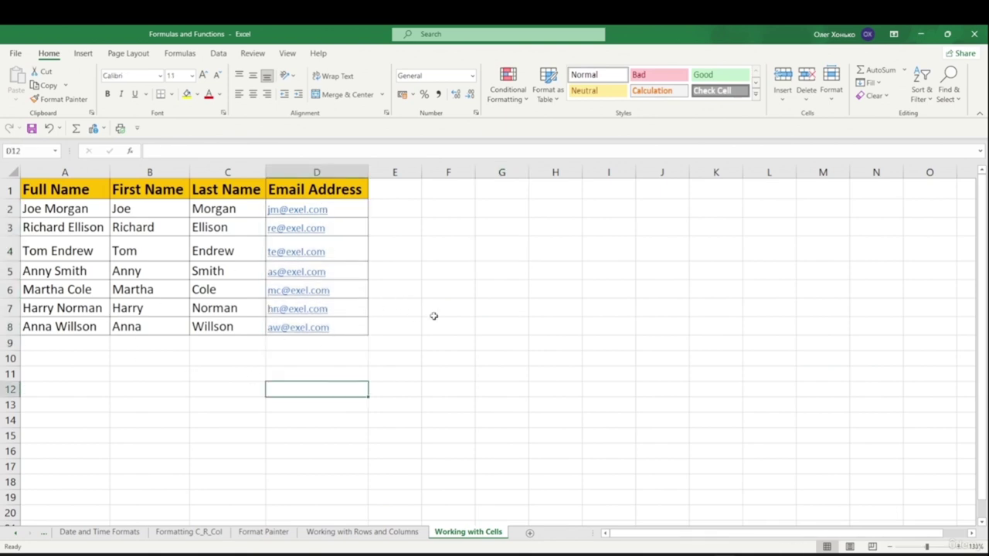
click(353, 310)
click(353, 326)
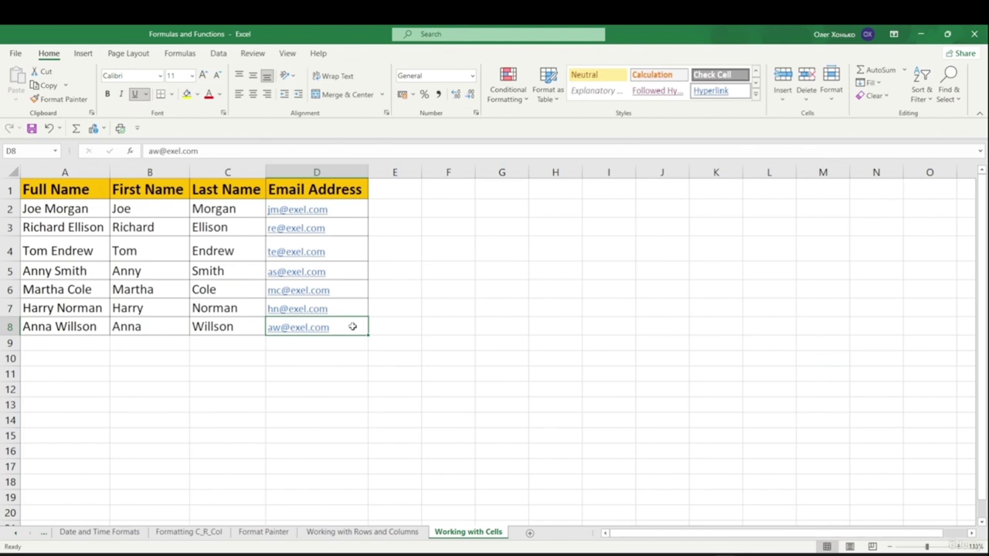
key(Delete)
key(ctrl+z)
click(142, 256)
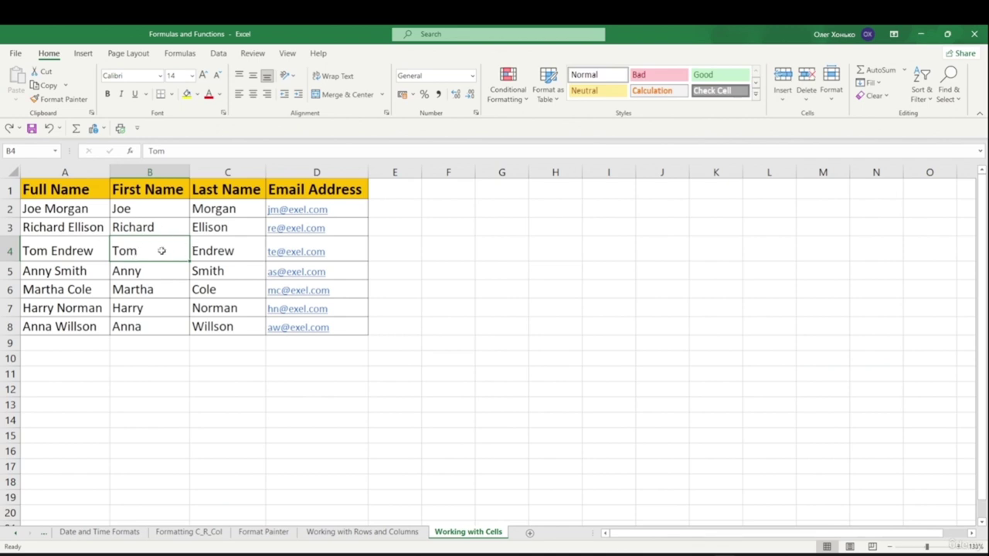
- Delete cell B4 using the Shift cells up option
right_click(162, 252)
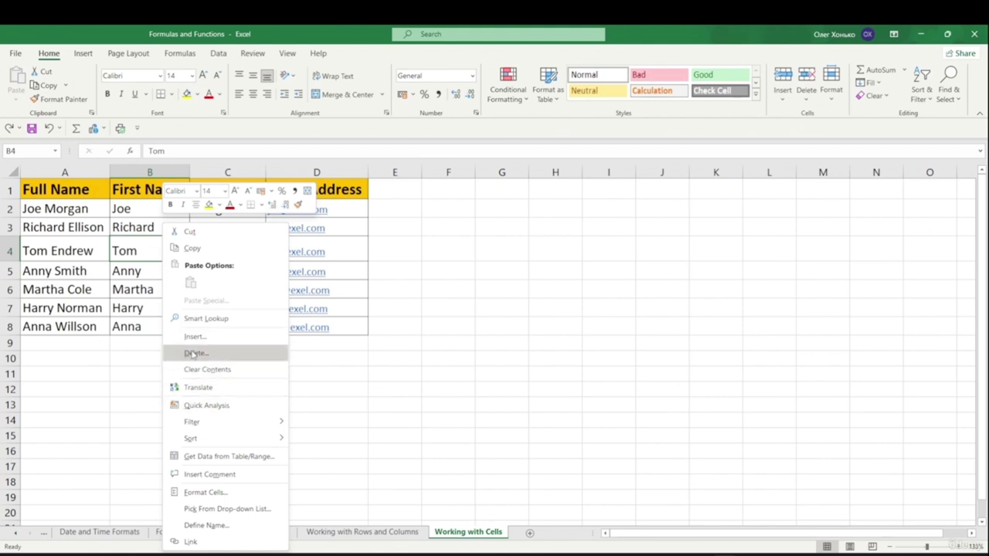
click(193, 353)
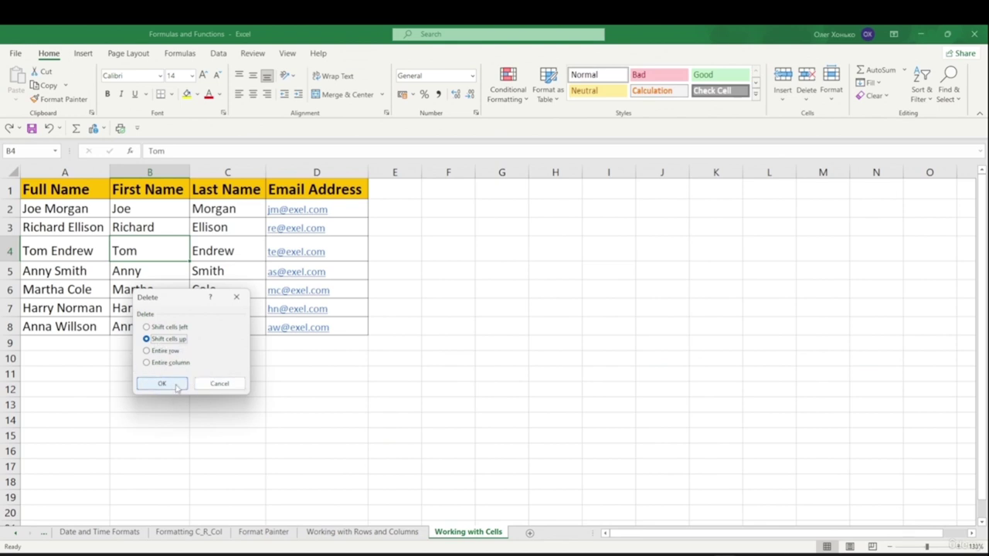
click(171, 384)
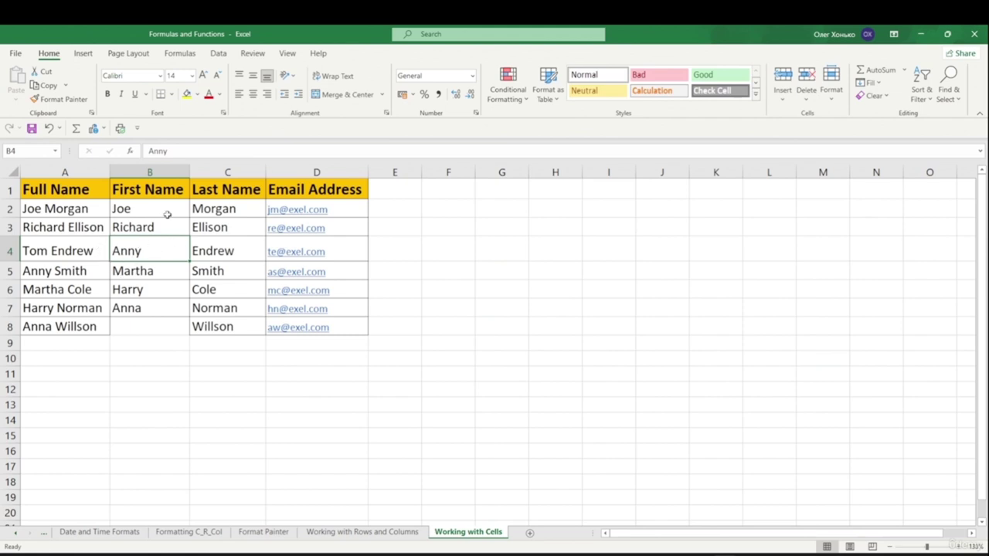
- Undo the shift-up deletion, delete B4 with Shift cells left, then undo again
key(ctrl+z)
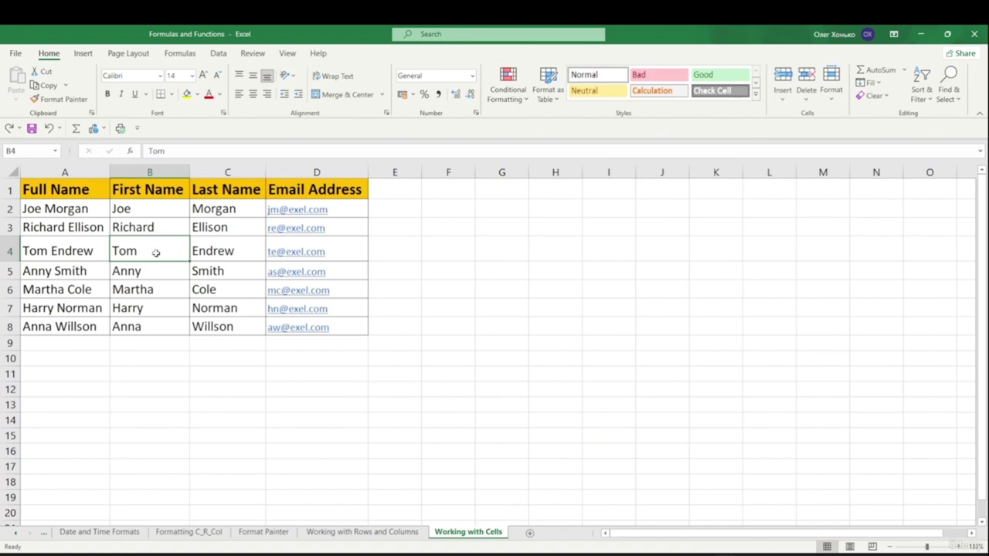
right_click(153, 249)
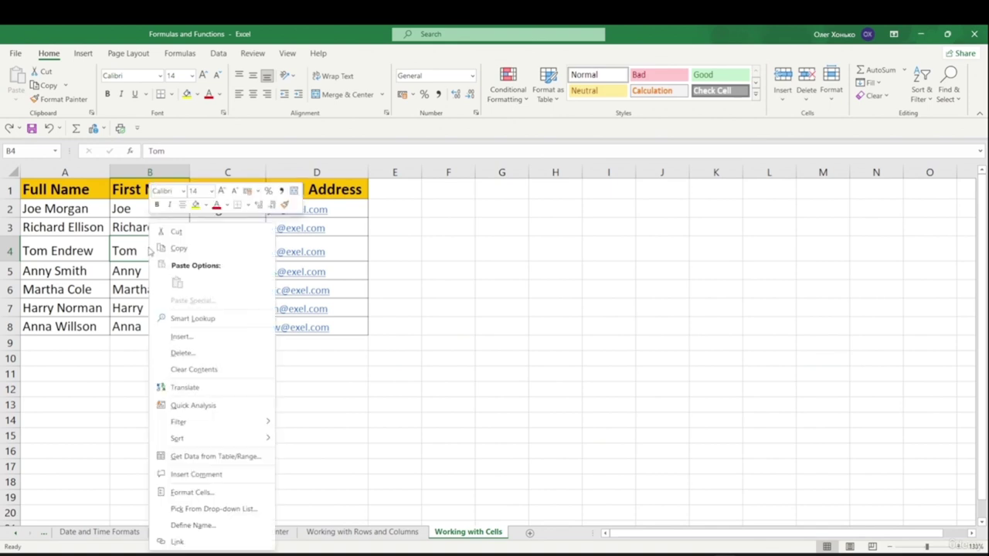
click(217, 353)
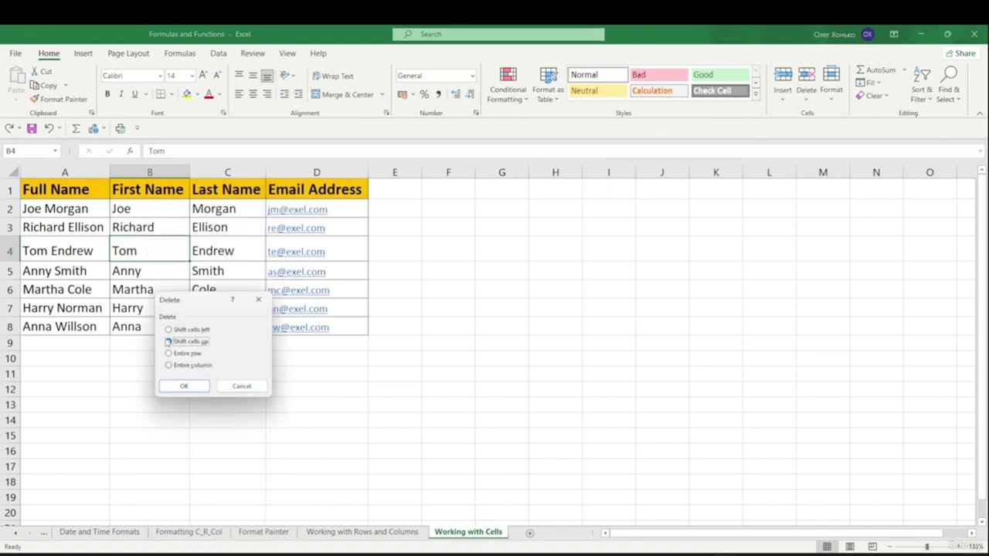
click(168, 330)
click(200, 392)
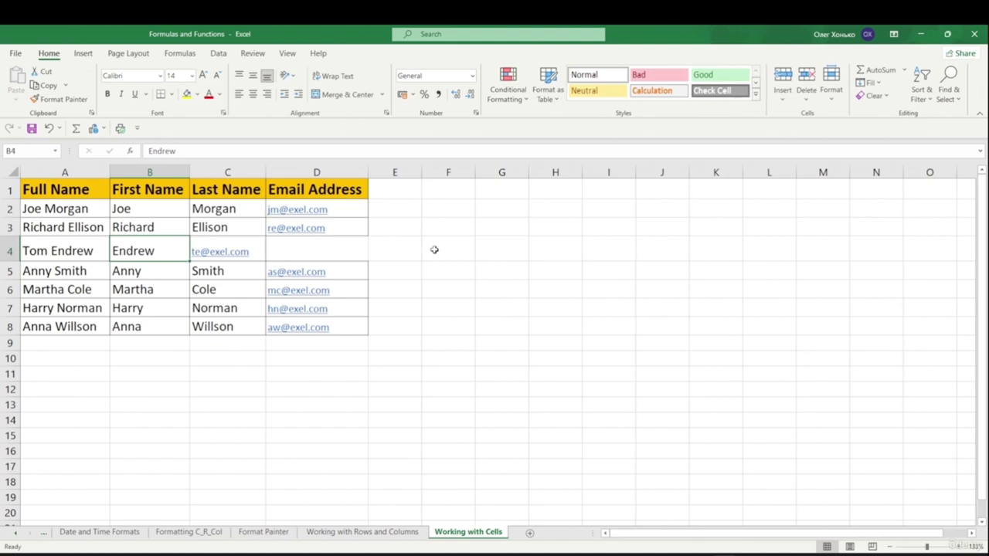
key(ctrl+z)
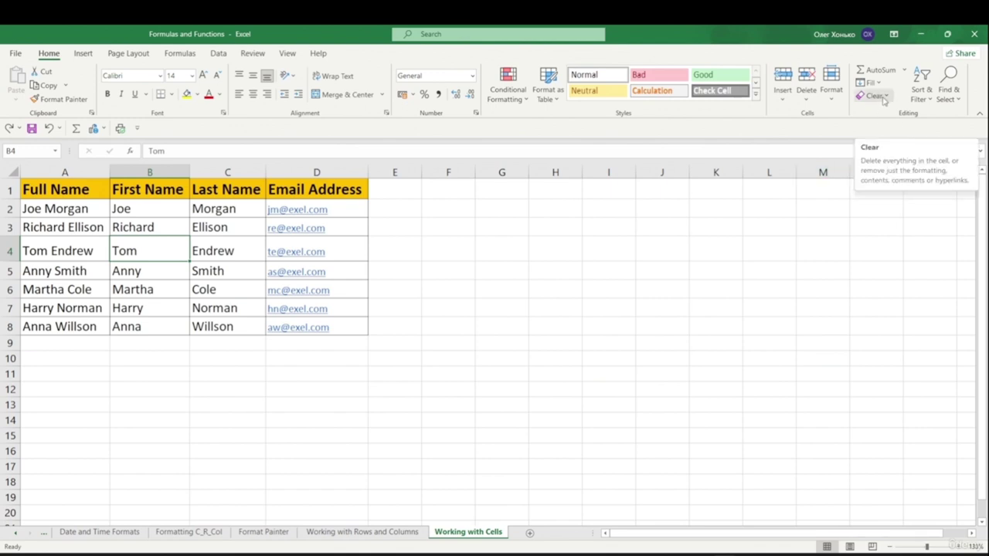
- Clear all contents and formatting from the email addresses in D2:D8
click(887, 95)
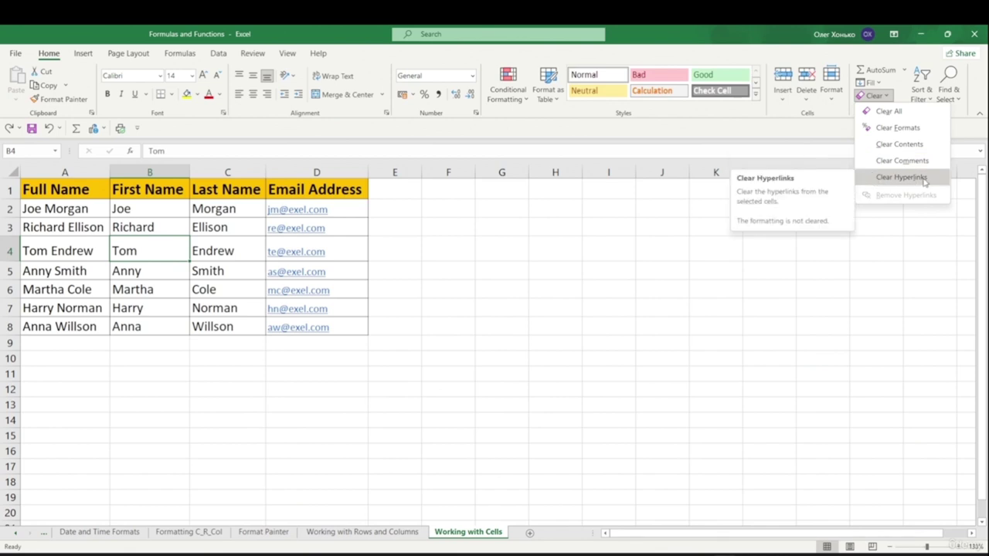
click(313, 295)
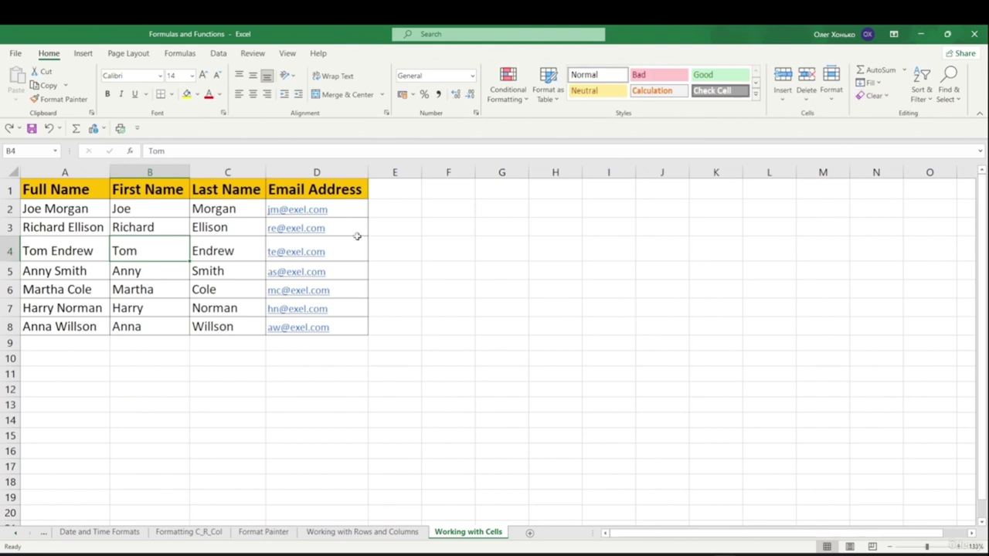
drag(298, 213, 297, 319)
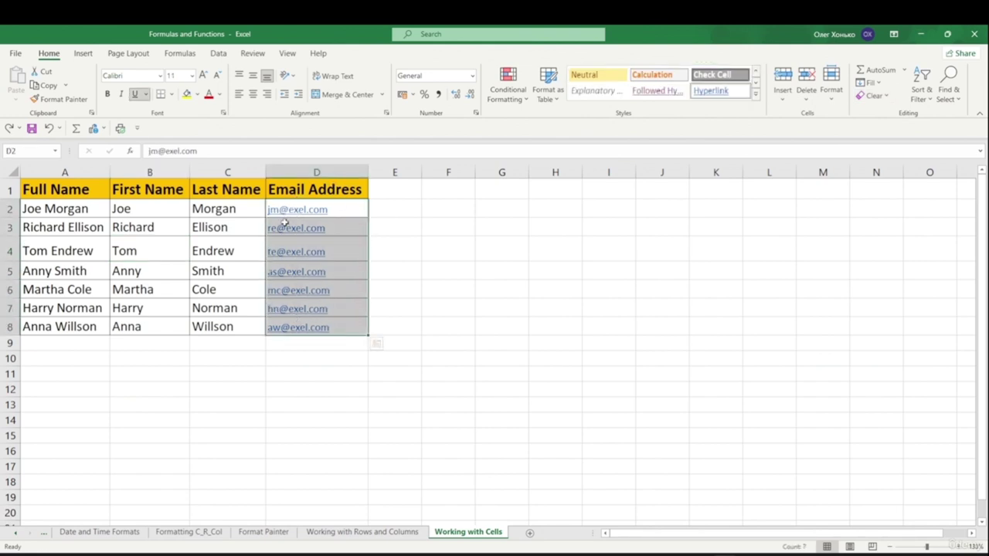
click(873, 95)
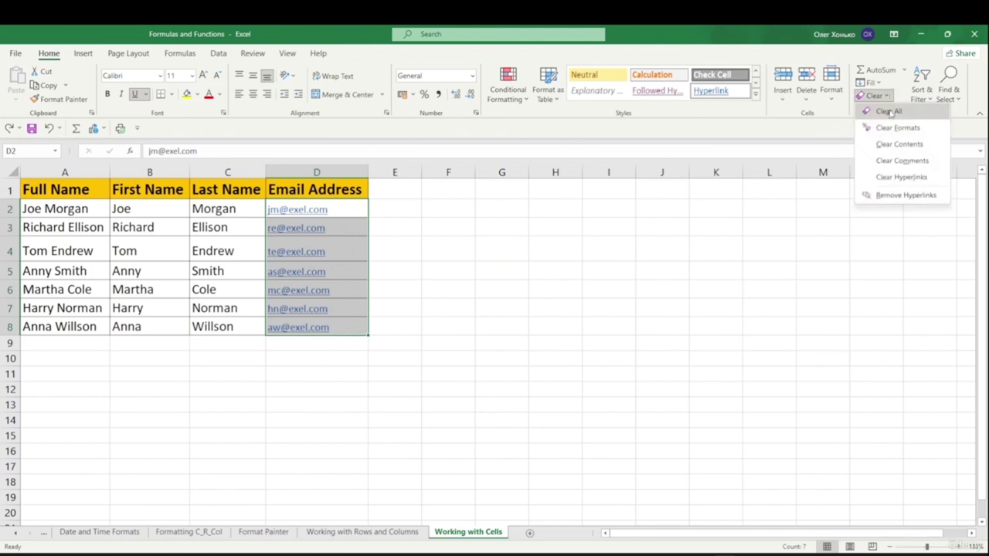
click(888, 112)
click(592, 269)
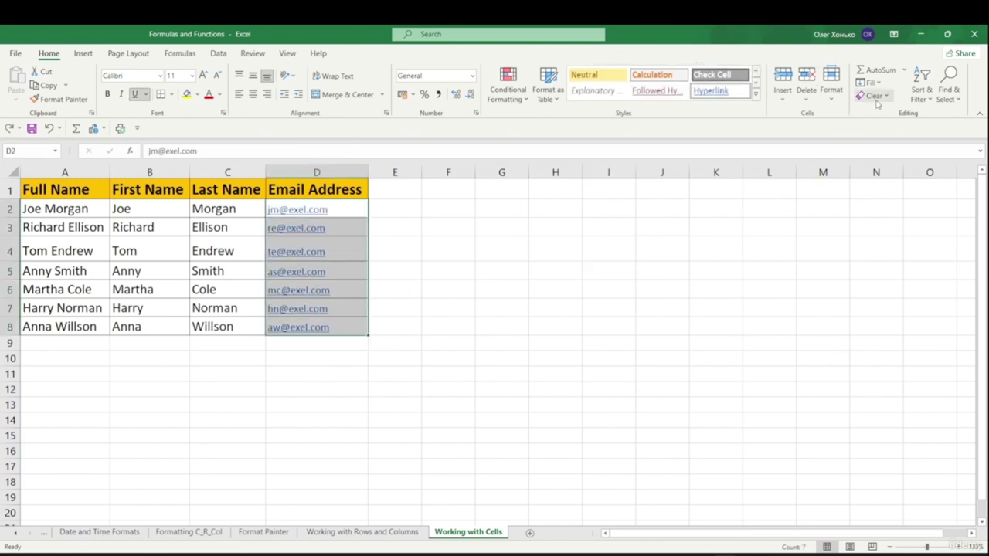
click(609, 248)
click(873, 95)
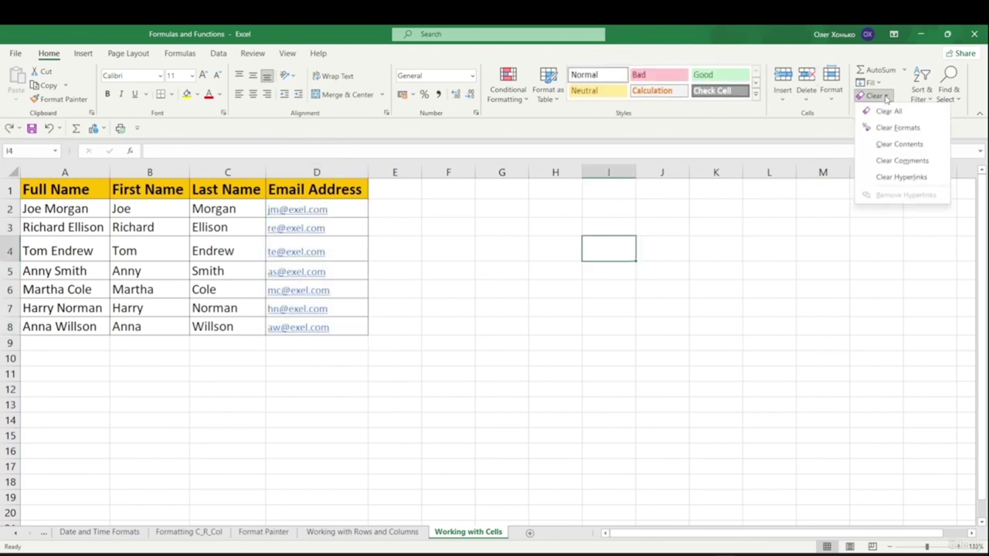
key(Escape)
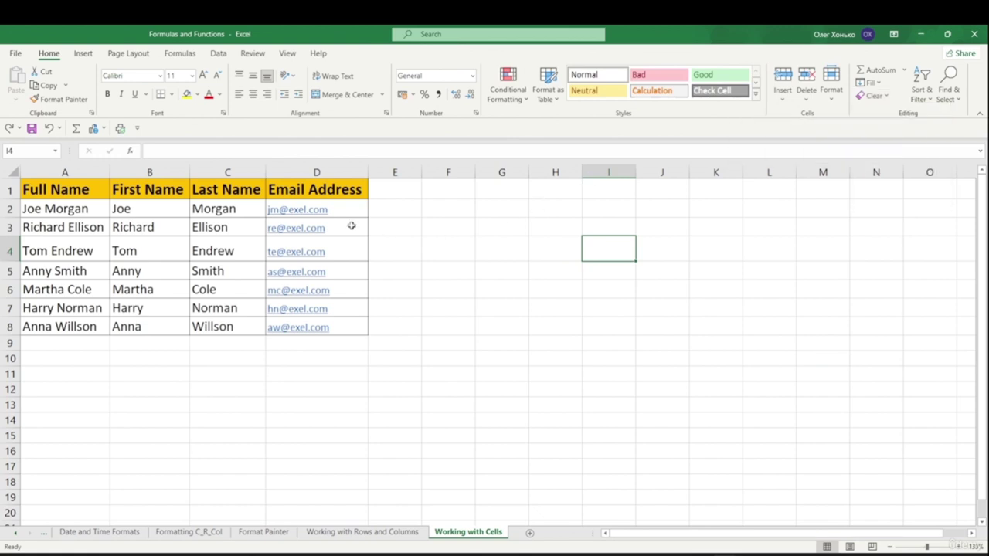
drag(275, 189, 338, 324)
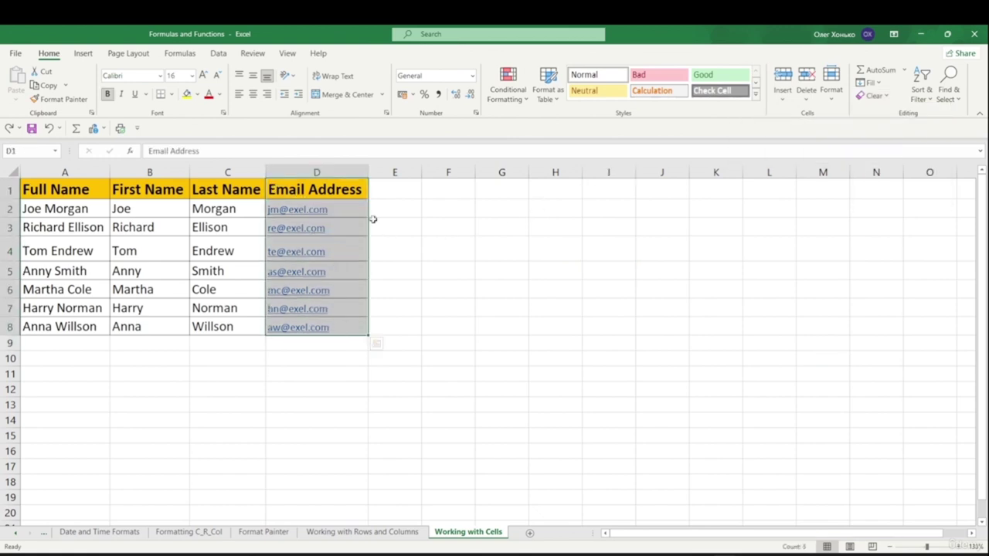
click(874, 95)
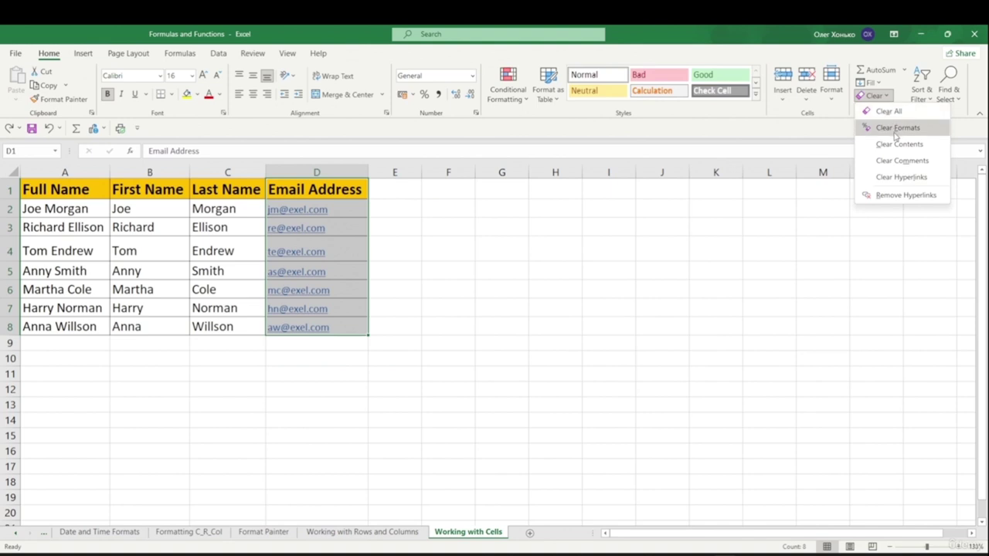
click(897, 129)
click(468, 302)
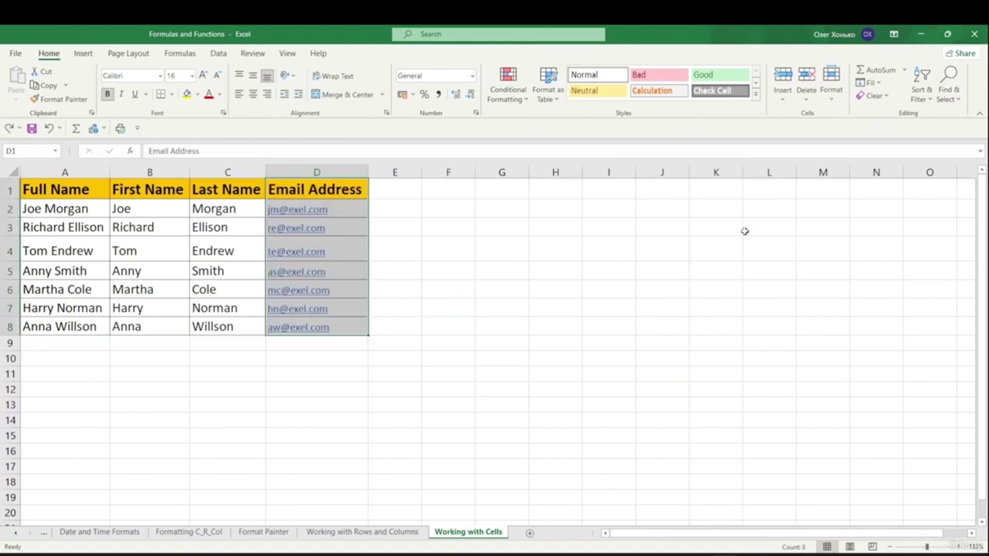
click(875, 95)
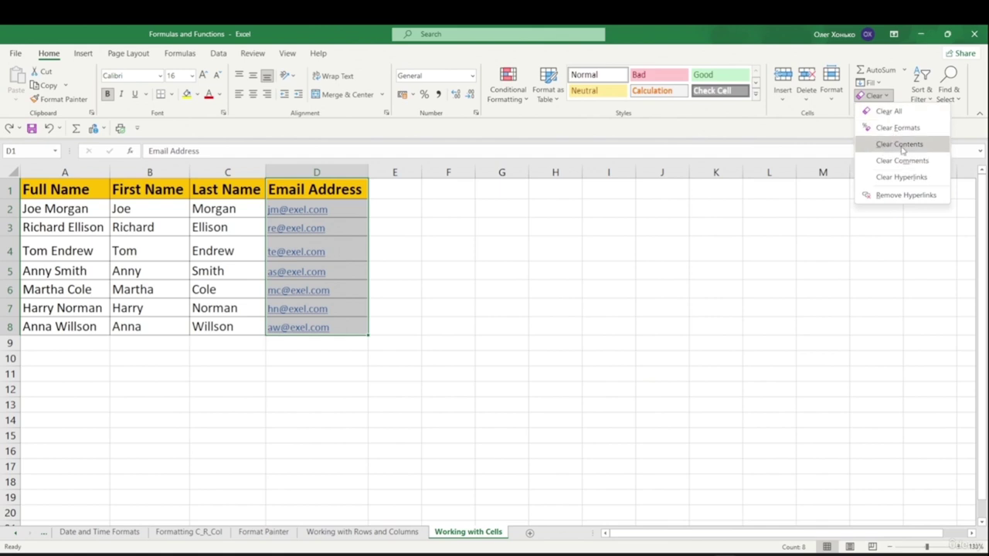
key(Escape)
click(876, 96)
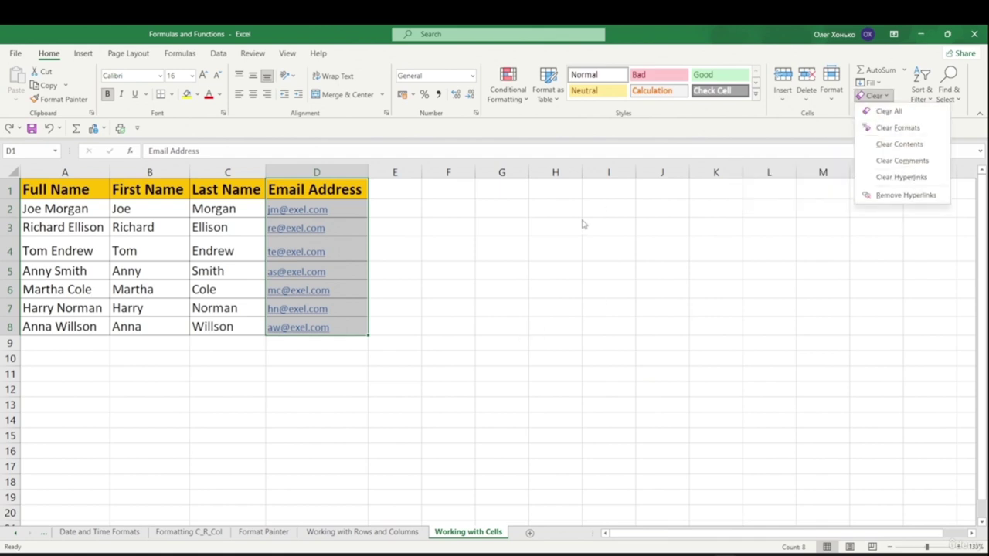
click(862, 162)
click(487, 251)
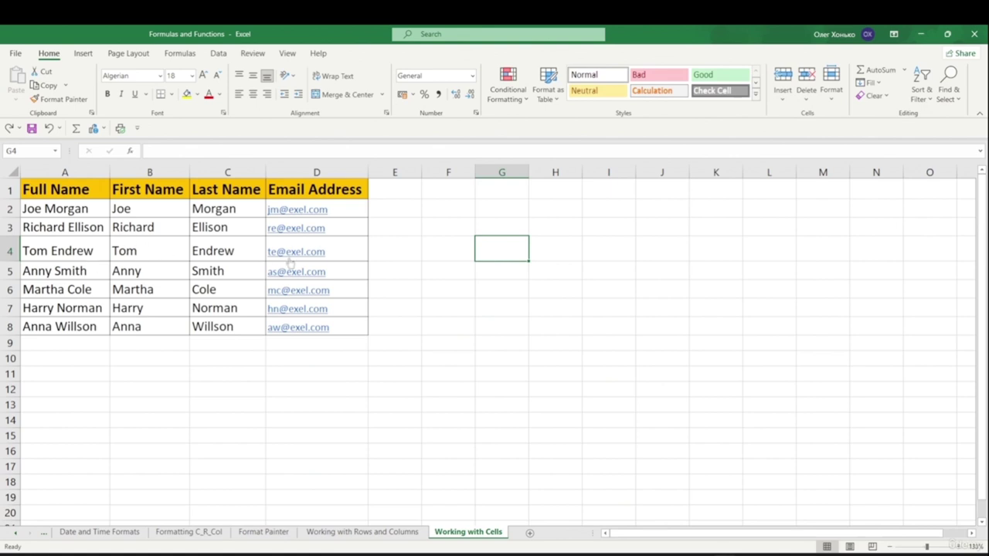
click(143, 213)
drag(141, 222, 150, 327)
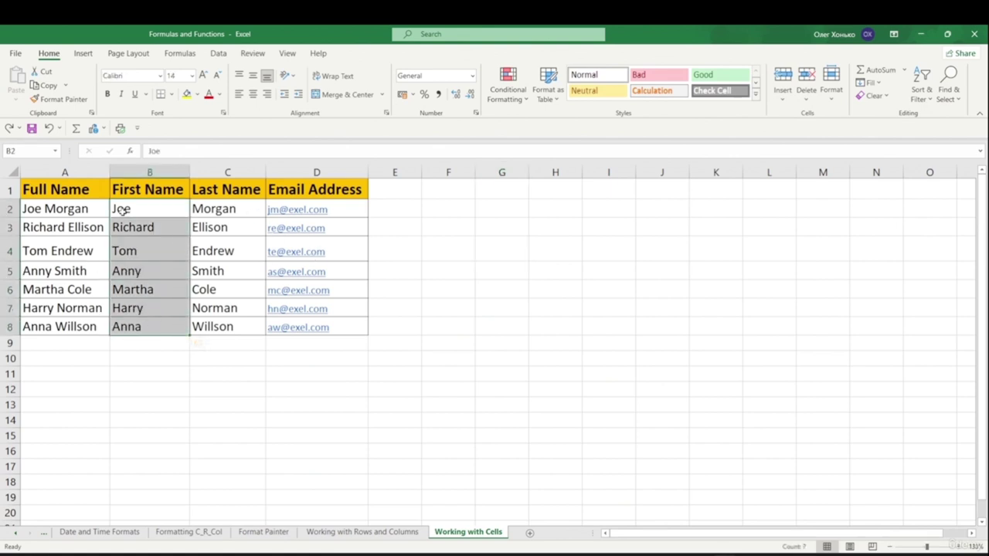
click(136, 250)
click(78, 249)
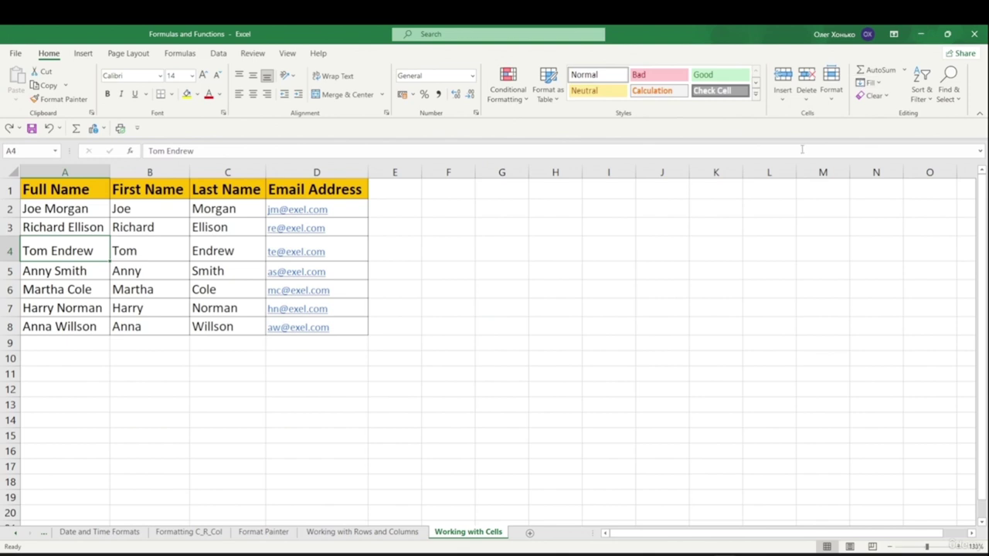
click(873, 96)
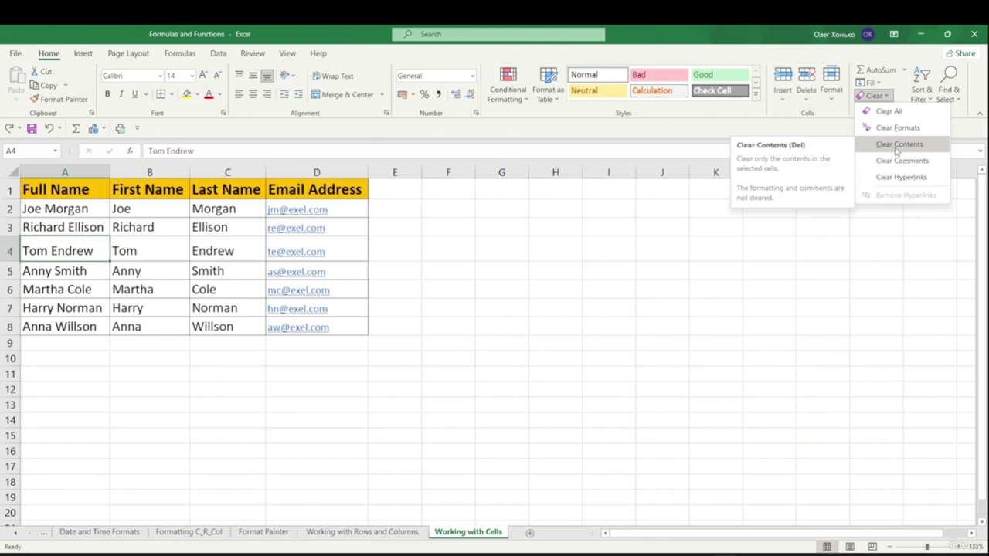
key(Escape)
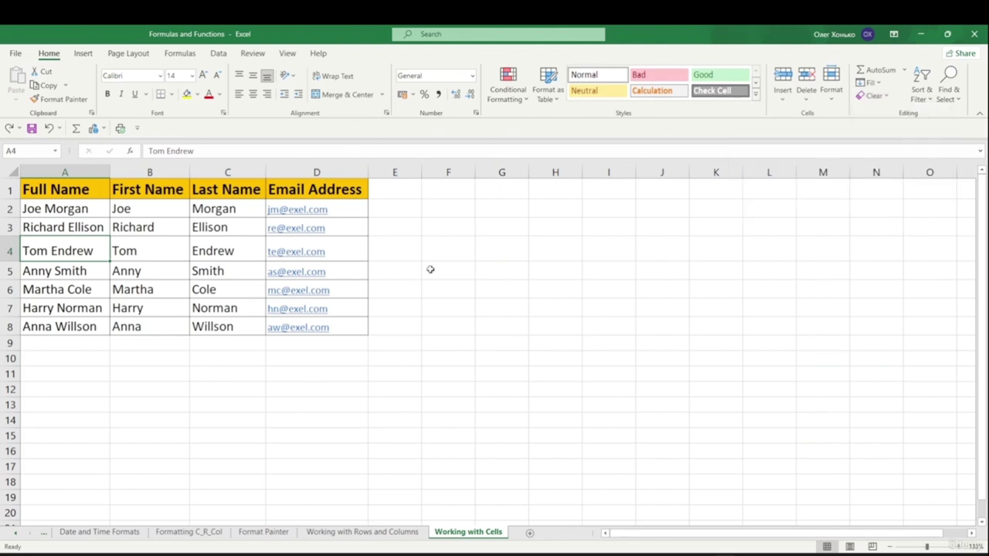
click(235, 230)
drag(214, 213, 207, 329)
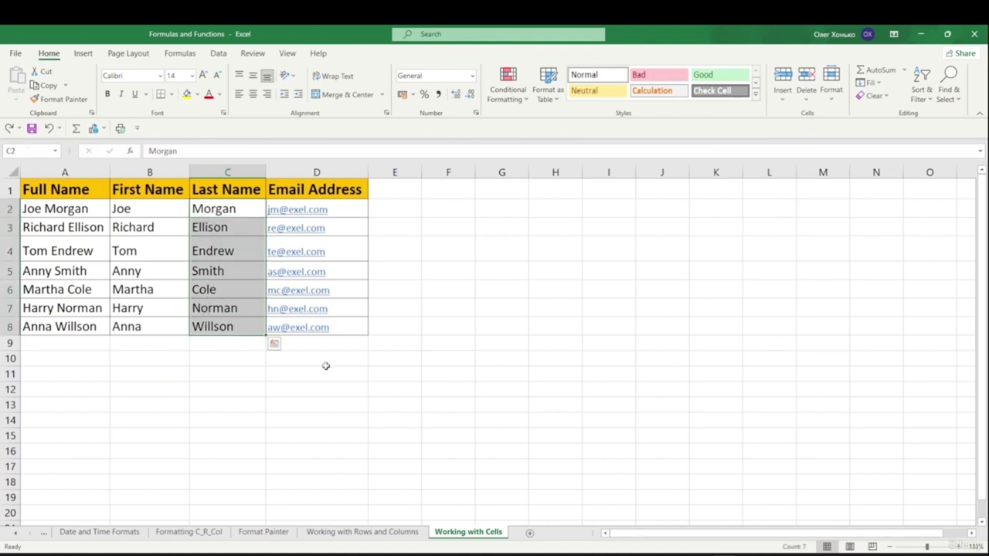
click(889, 97)
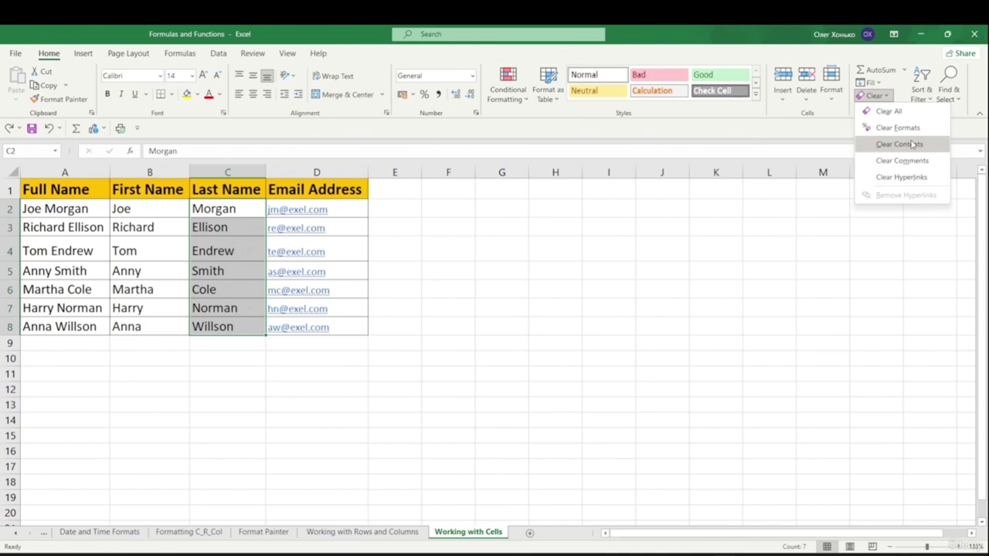
click(920, 147)
click(499, 306)
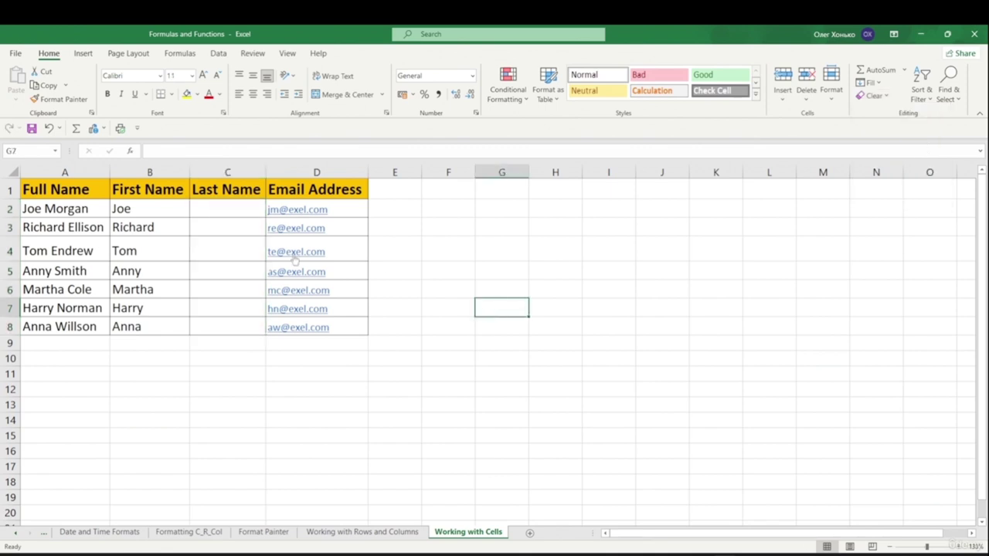
key(ctrl+z)
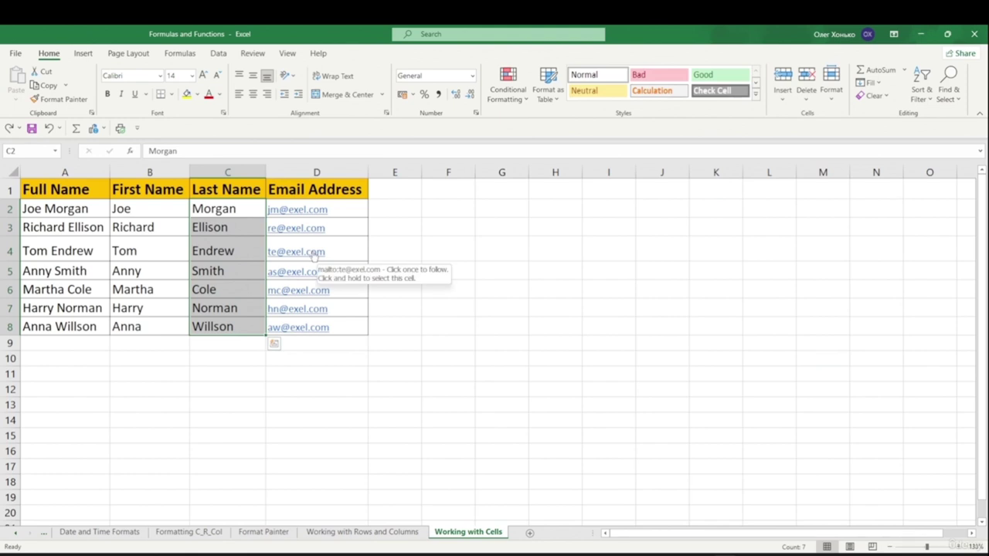
key(Delete)
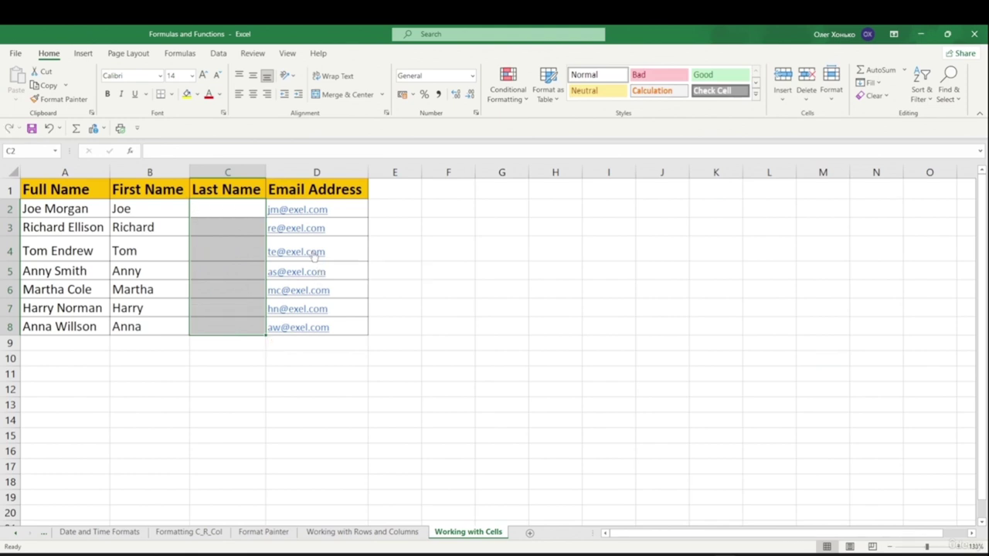
key(ctrl+z)
click(874, 96)
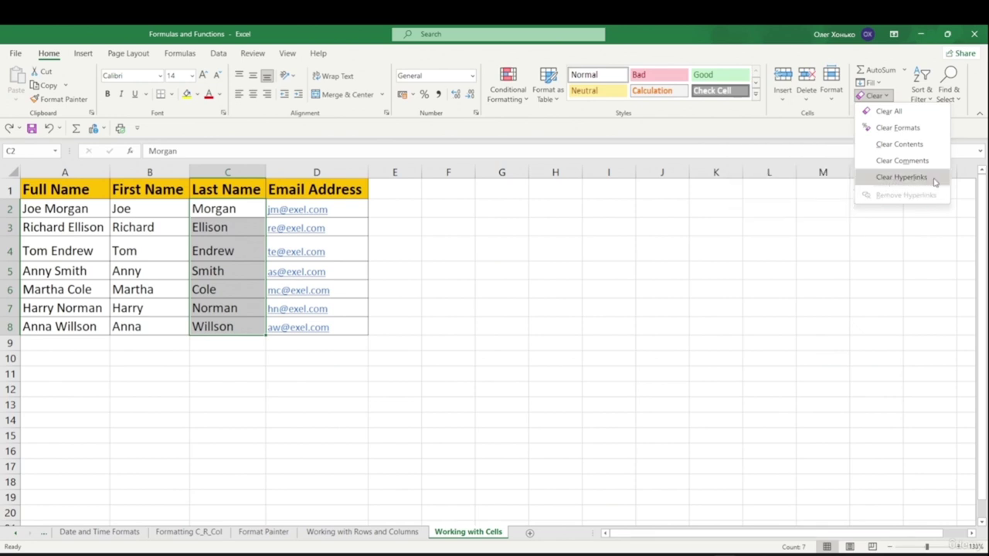
key(Escape)
drag(387, 186, 387, 321)
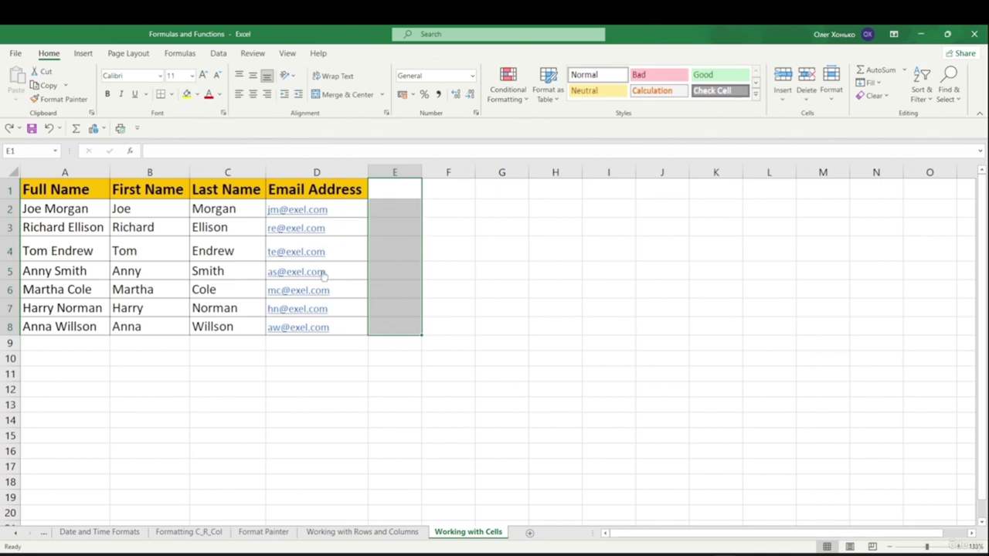
- Remove the hyperlinks from the D2:D8 email addresses with Clear Hyperlinks
click(496, 307)
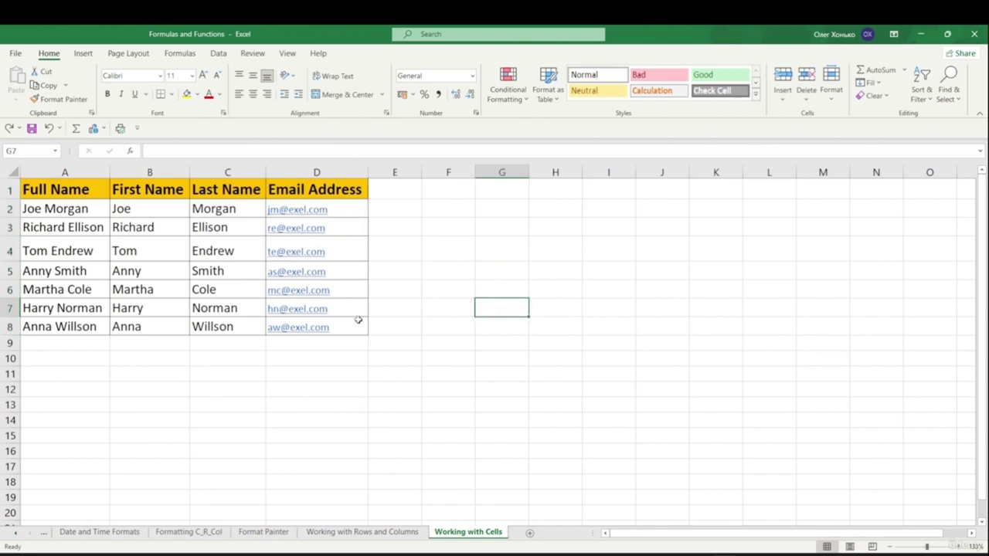
drag(287, 209, 342, 322)
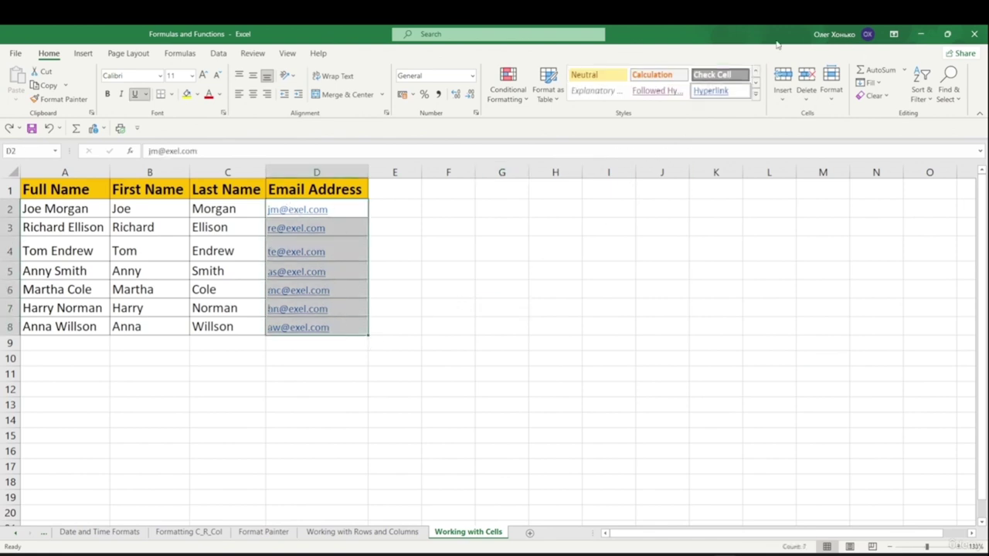
click(874, 95)
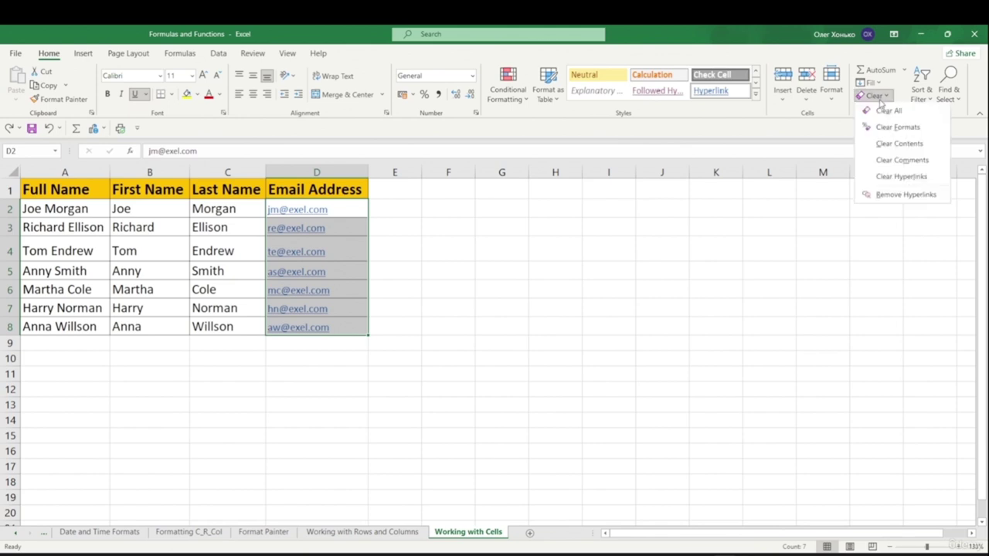
click(904, 177)
click(609, 227)
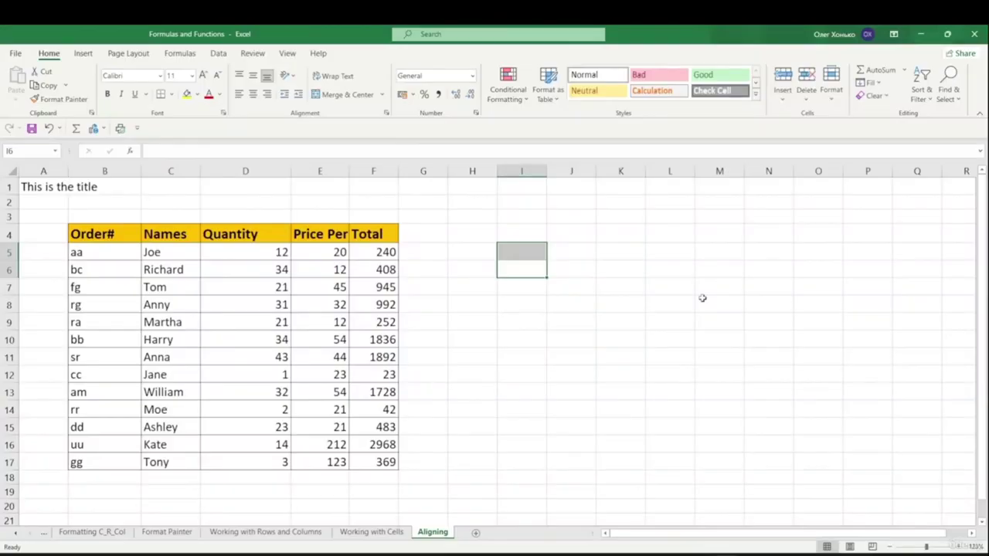
click(703, 298)
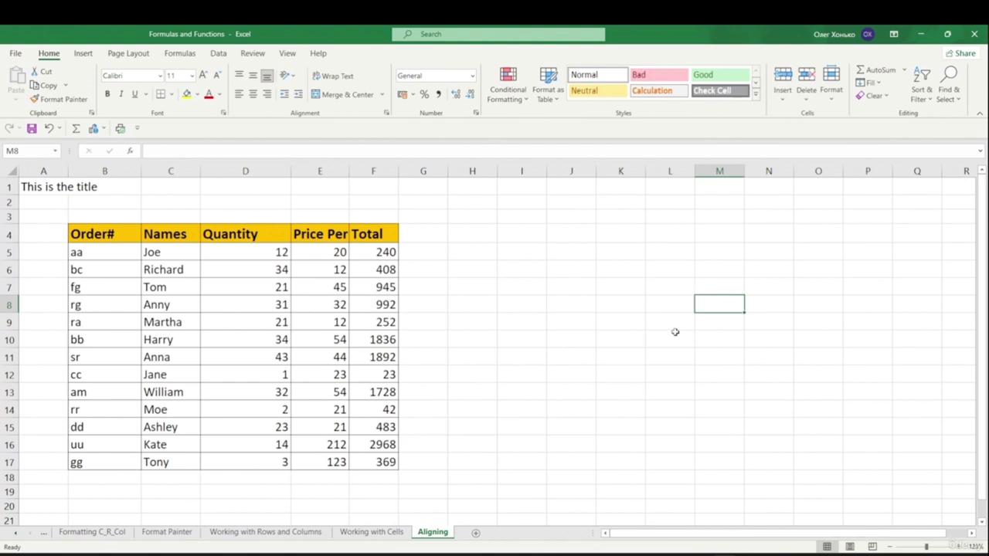
key(Left)
key(Left)
key(Left)
key(Left)
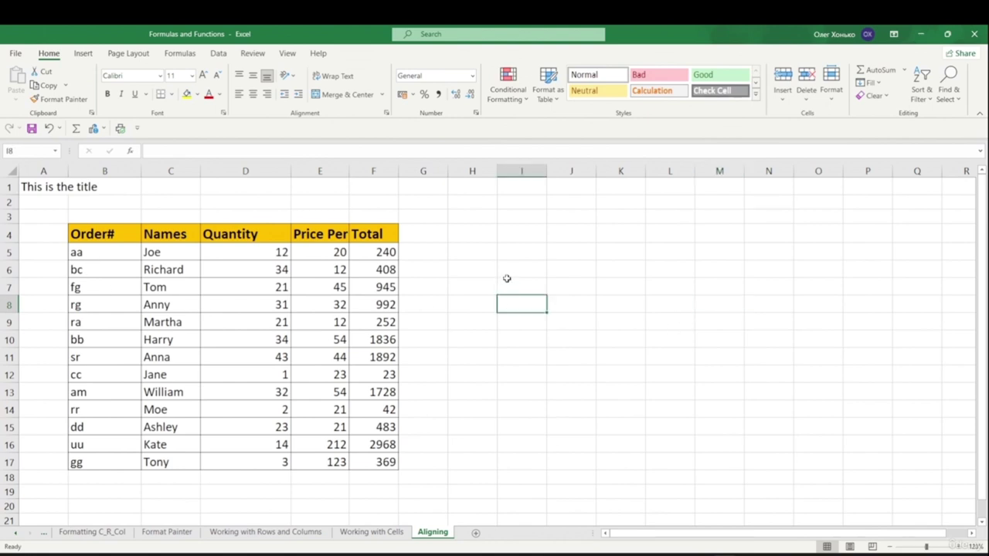
click(510, 250)
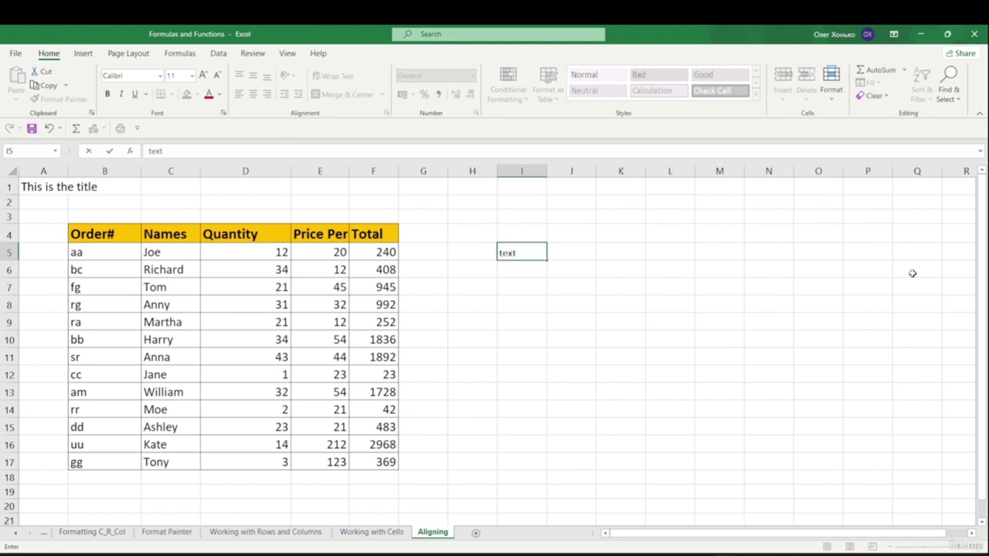
text(text)
click(614, 340)
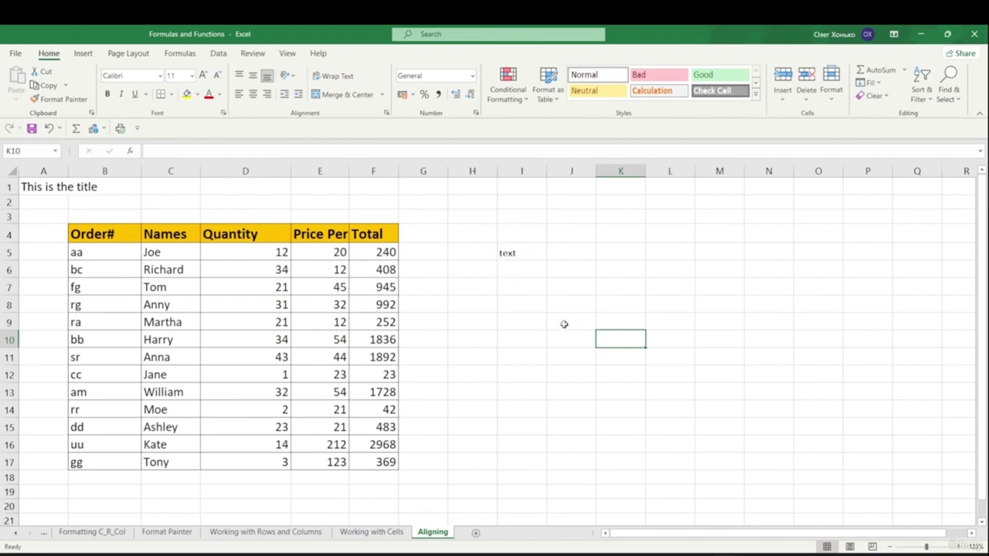
click(521, 269)
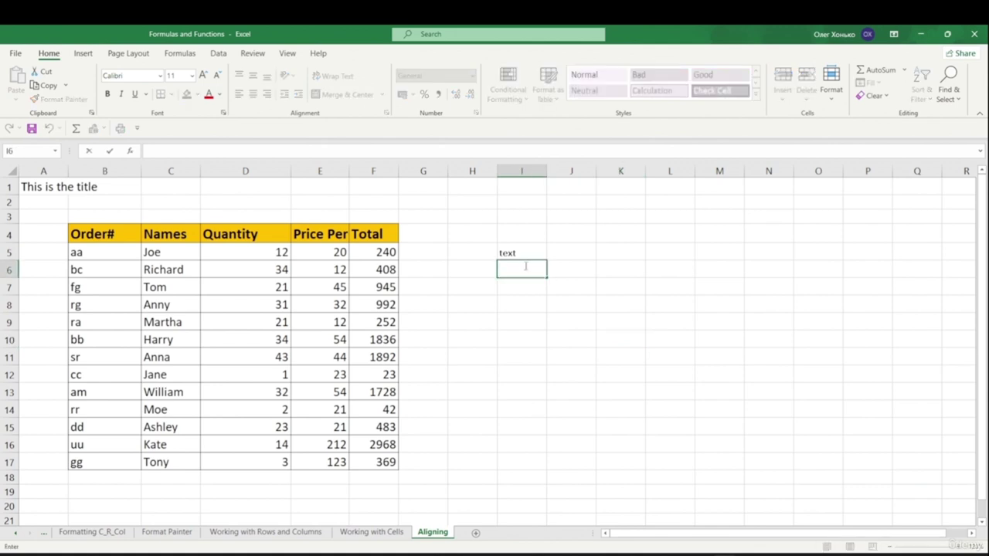
text(12)
key(Return)
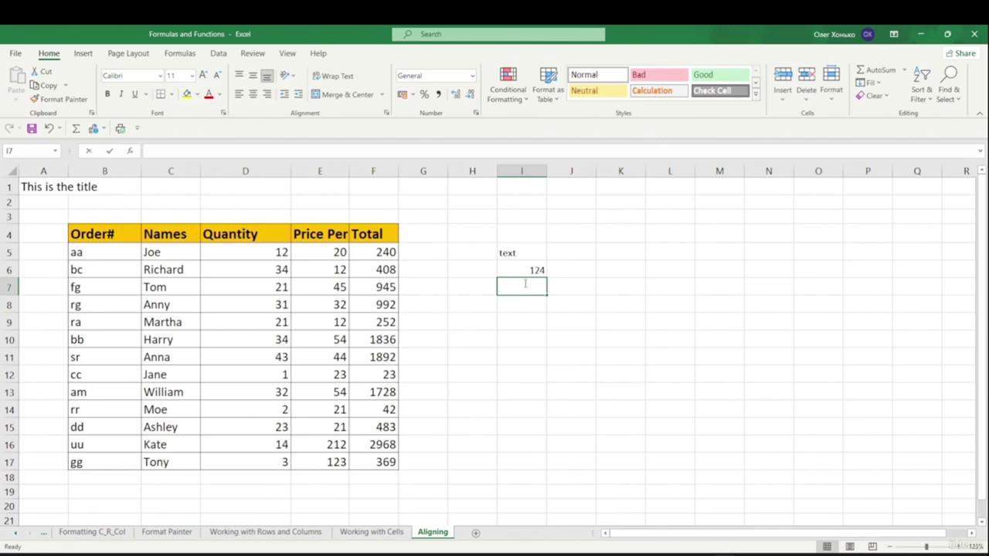
double_click(526, 284)
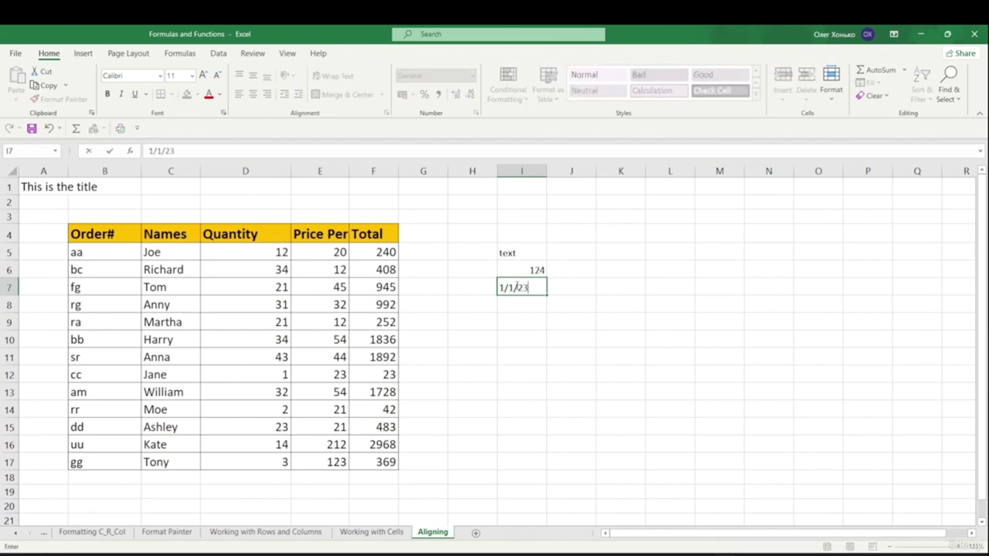
key(Return)
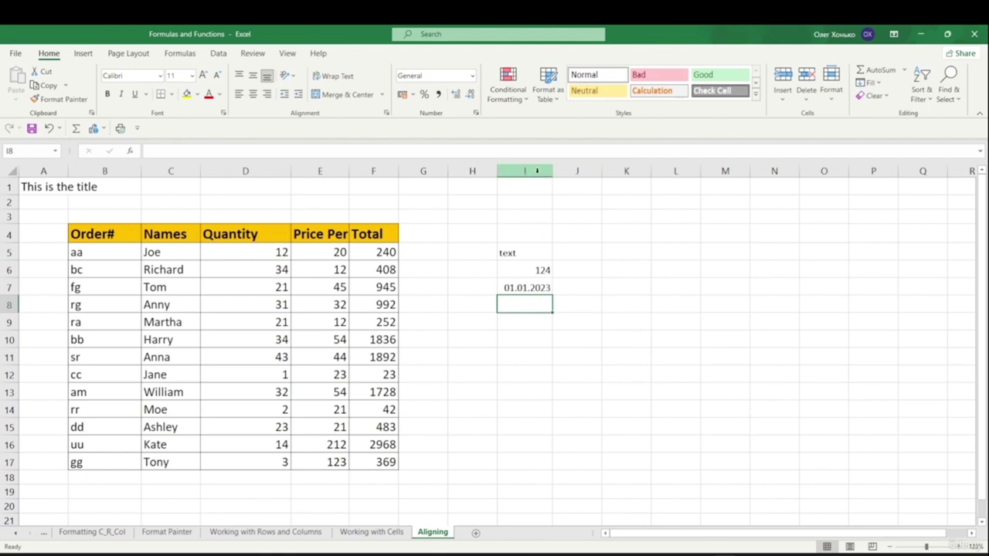
drag(552, 171, 585, 171)
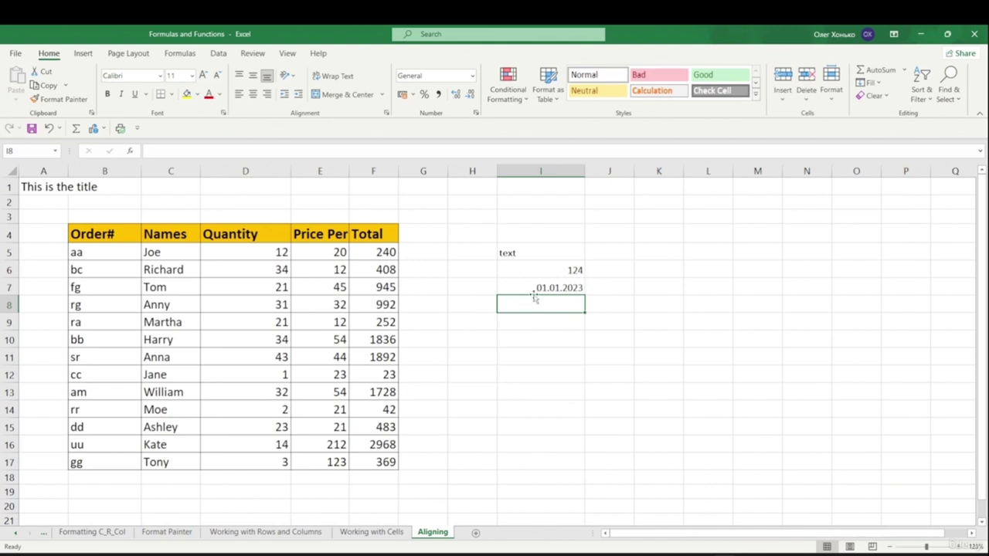
click(424, 321)
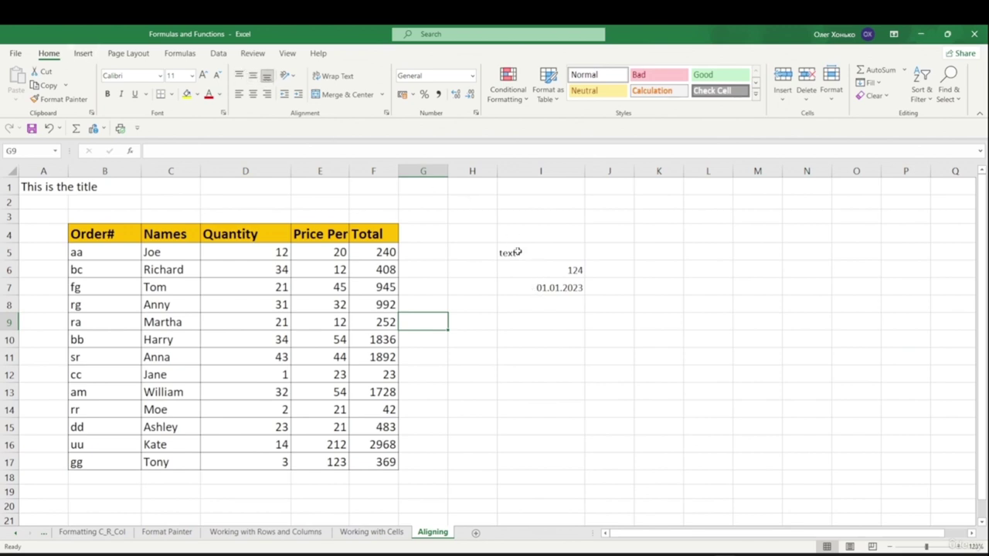
- Make header row 4 taller and bottom-align the B4:F4 header labels after trying middle and top
drag(10, 242, 13, 263)
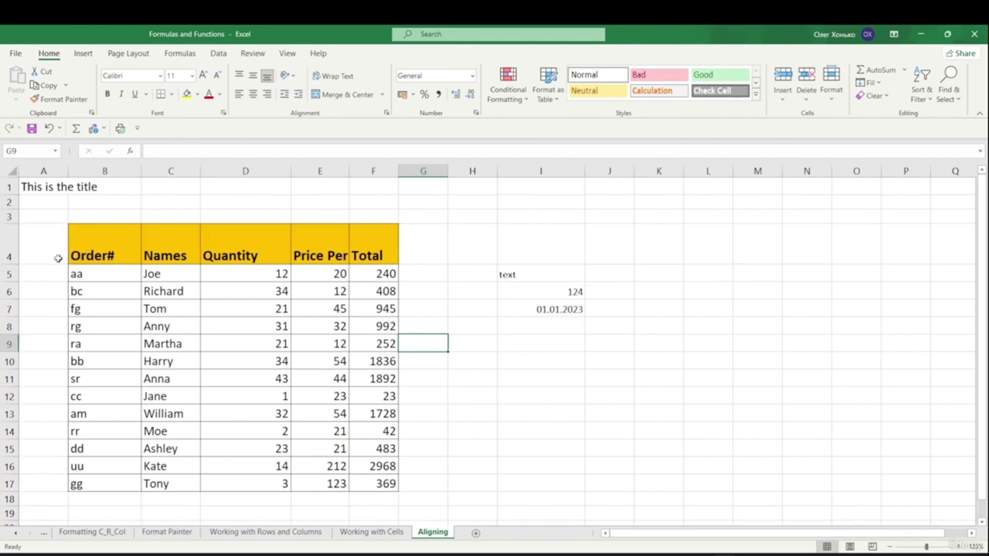
click(103, 251)
drag(77, 255, 398, 249)
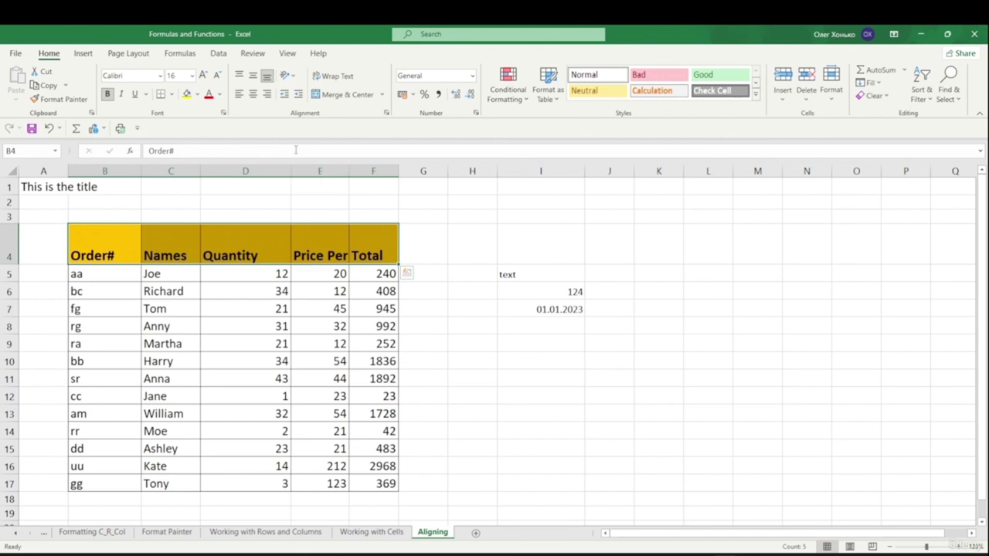
click(253, 77)
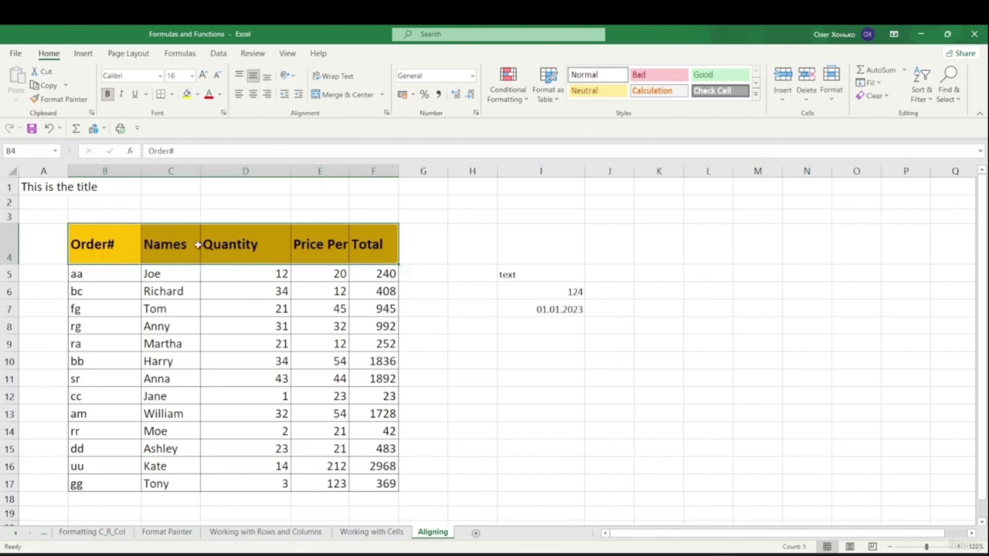
click(239, 75)
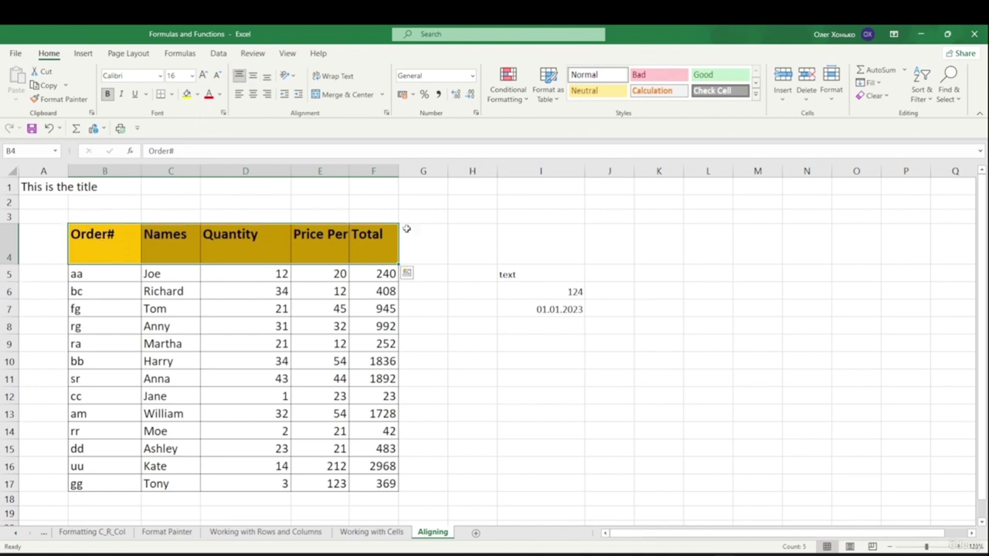
click(266, 79)
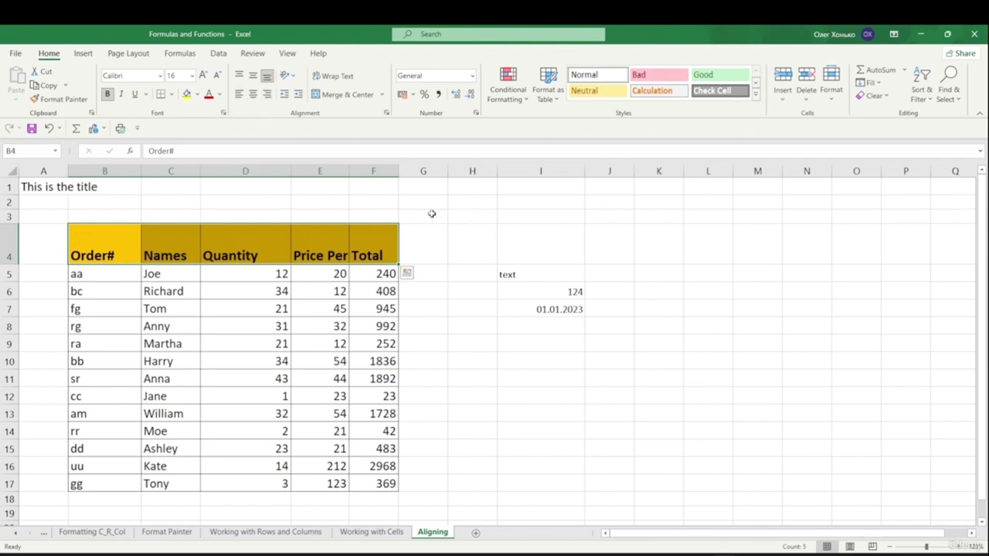
click(453, 227)
- Right-align the Total header, left-align Quantity, and make row 4 even taller
click(374, 252)
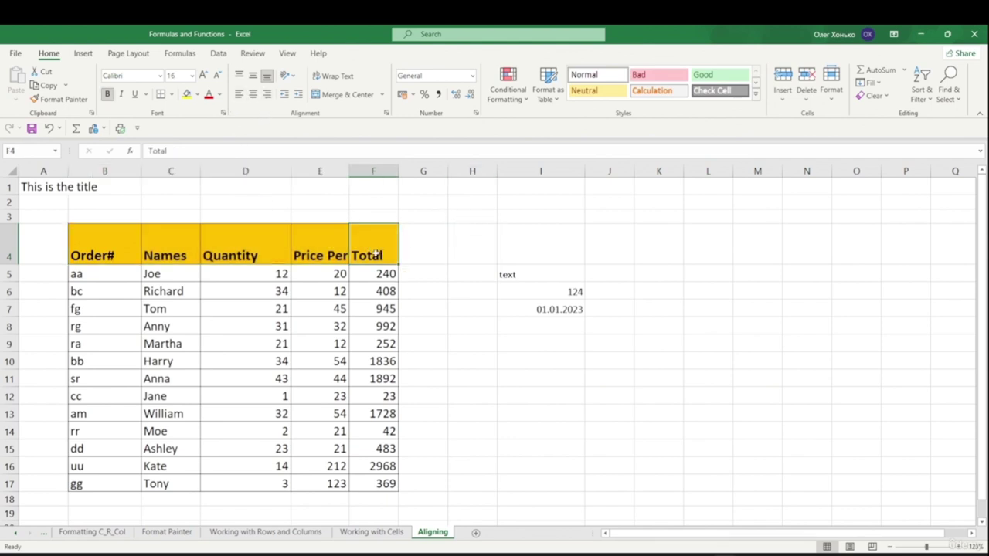
click(267, 94)
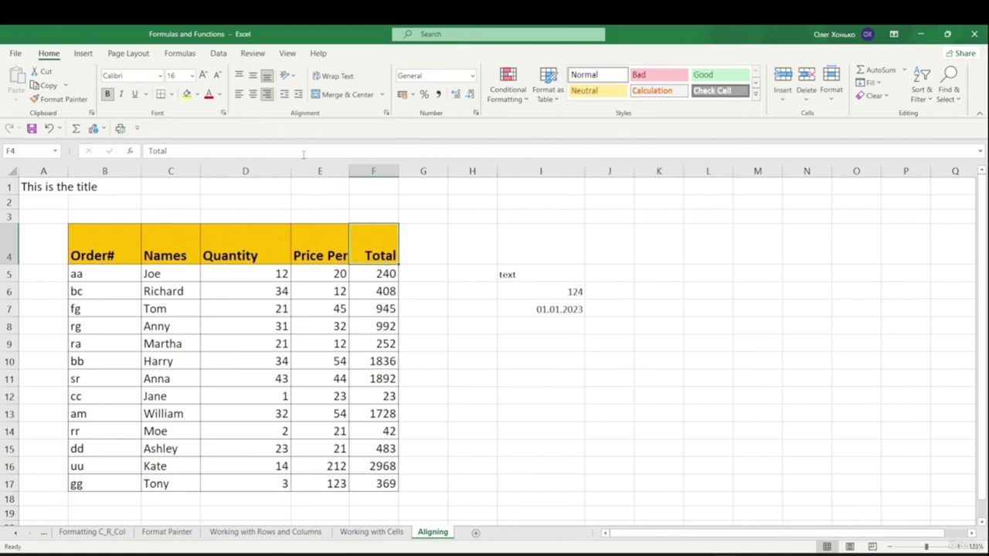
click(246, 252)
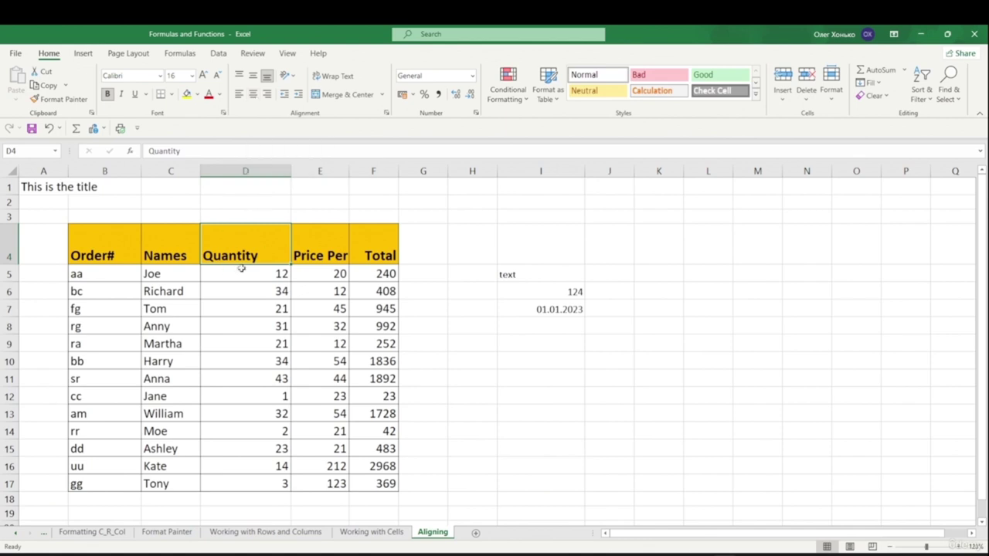
click(254, 98)
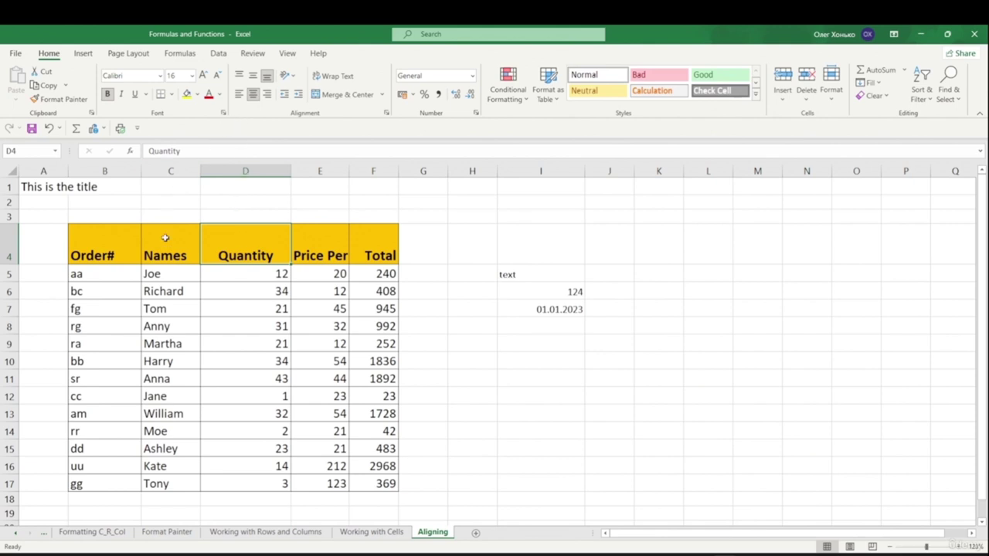
click(240, 94)
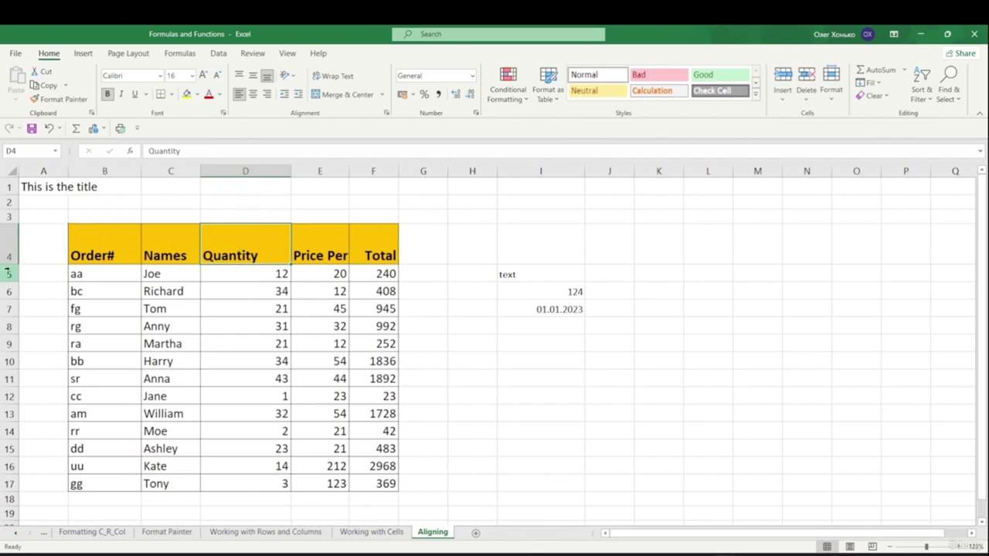
drag(9, 265, 10, 300)
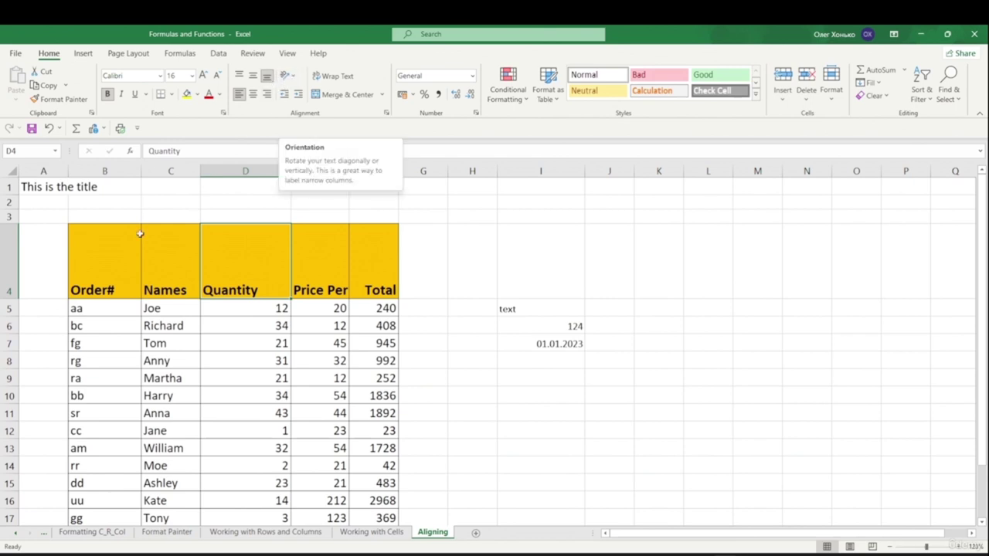
- Slant the B4:F4 header text counterclockwise, then clockwise
drag(88, 258, 355, 267)
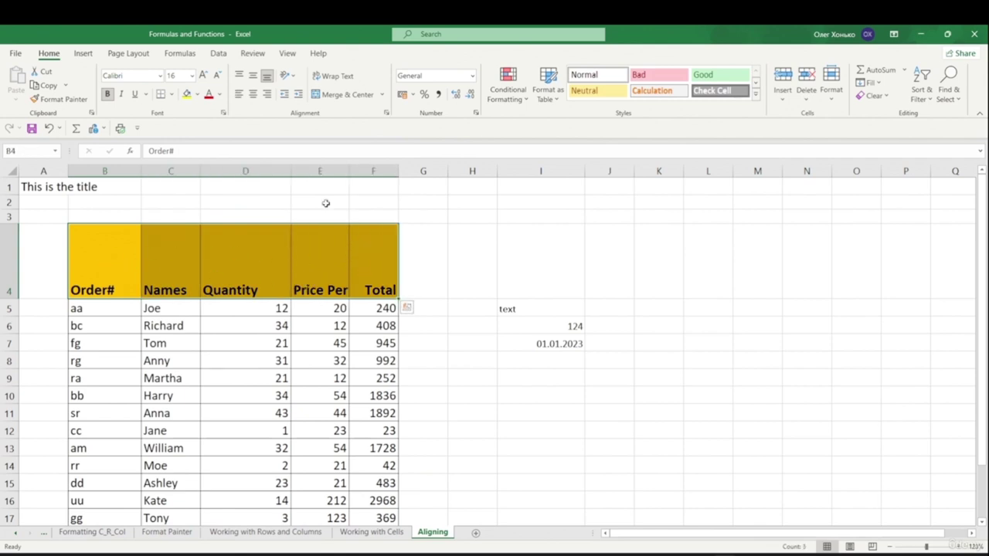
click(291, 77)
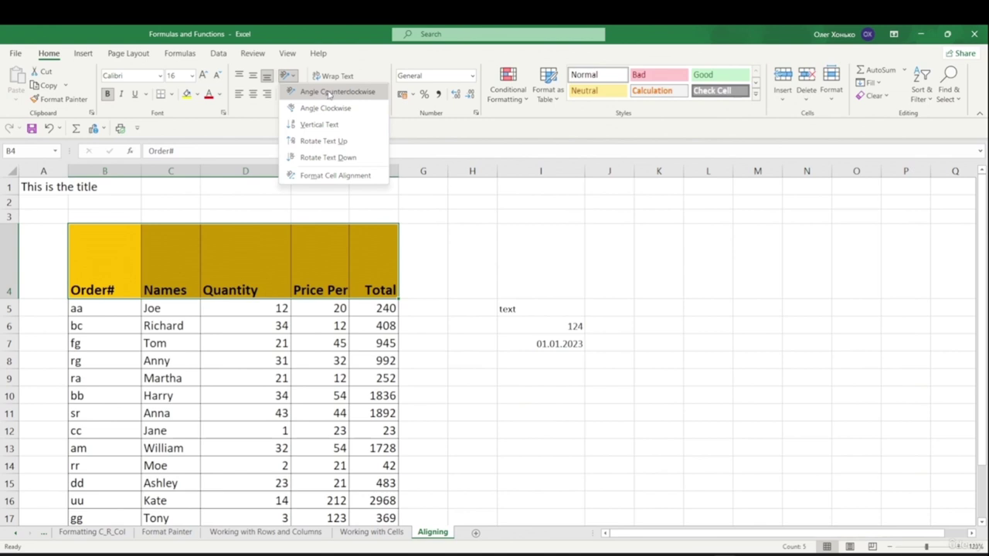
click(329, 94)
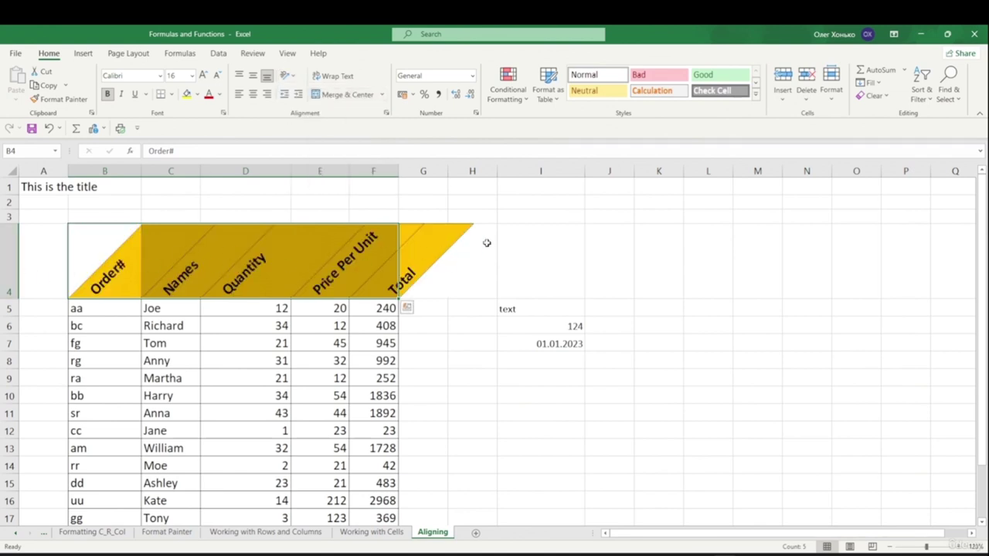
click(294, 76)
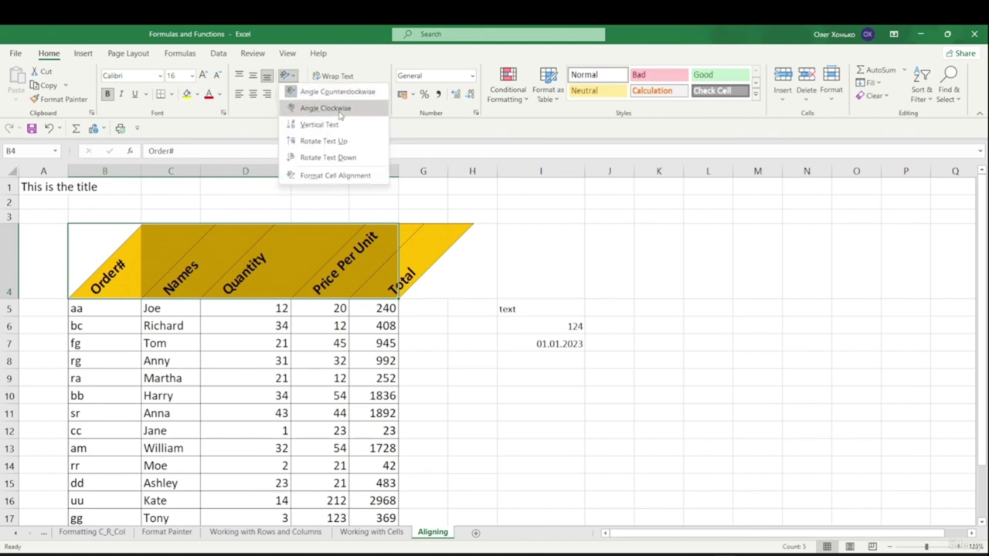
click(325, 108)
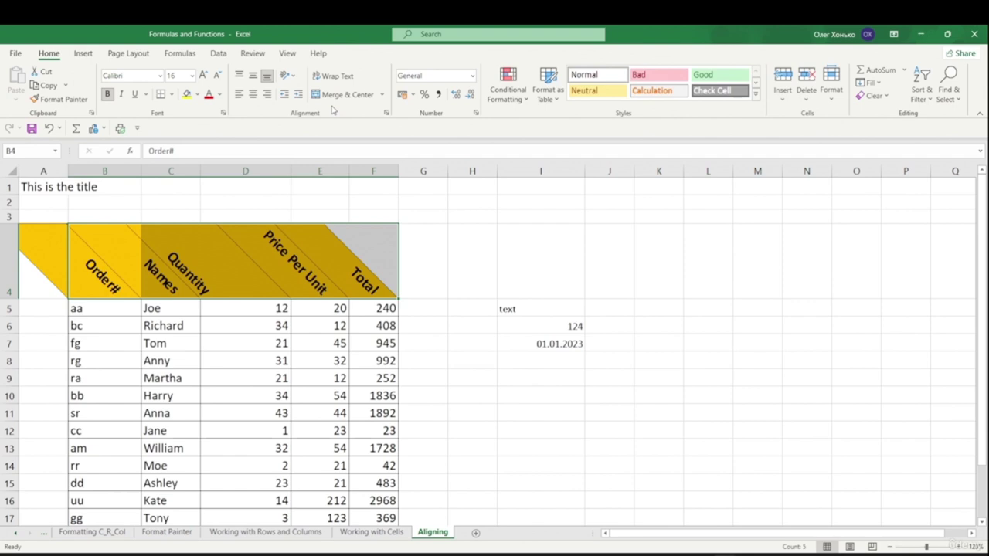
- Stack the header letters vertically and stretch row 4 to fit them
click(292, 76)
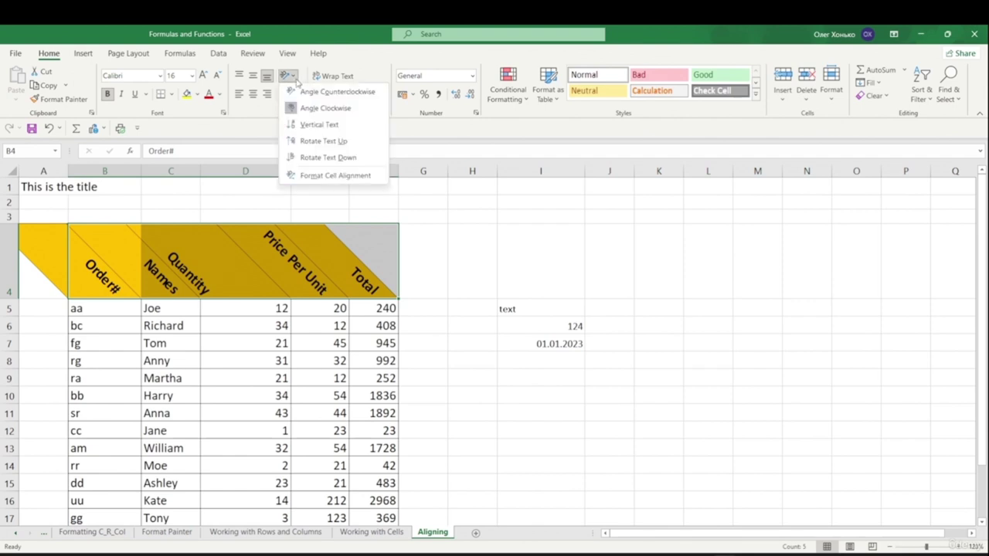
click(325, 125)
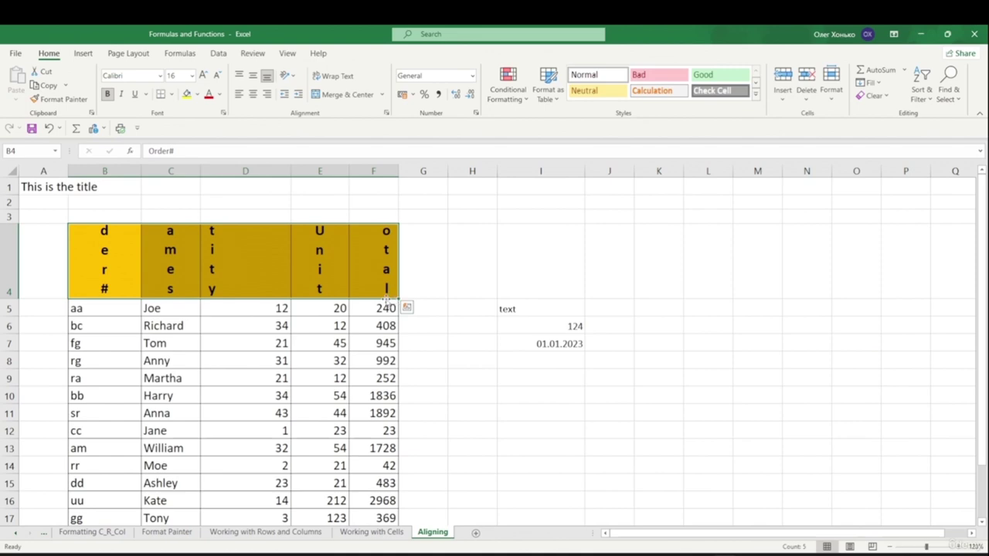
drag(16, 299, 16, 492)
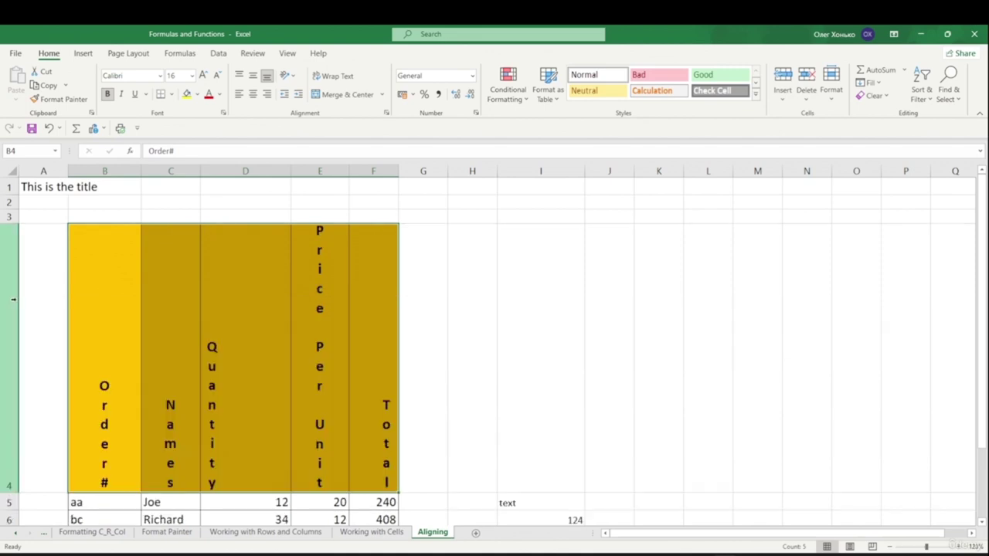
scroll(309, 276, down, 2)
scroll(286, 266, up, 2)
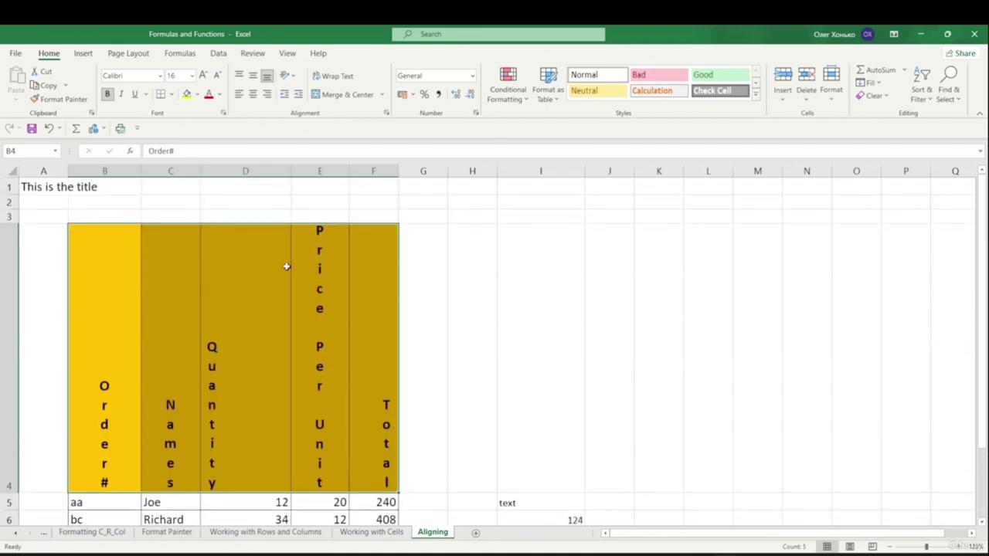
- Rotate the header text to read upward, then downward
click(290, 76)
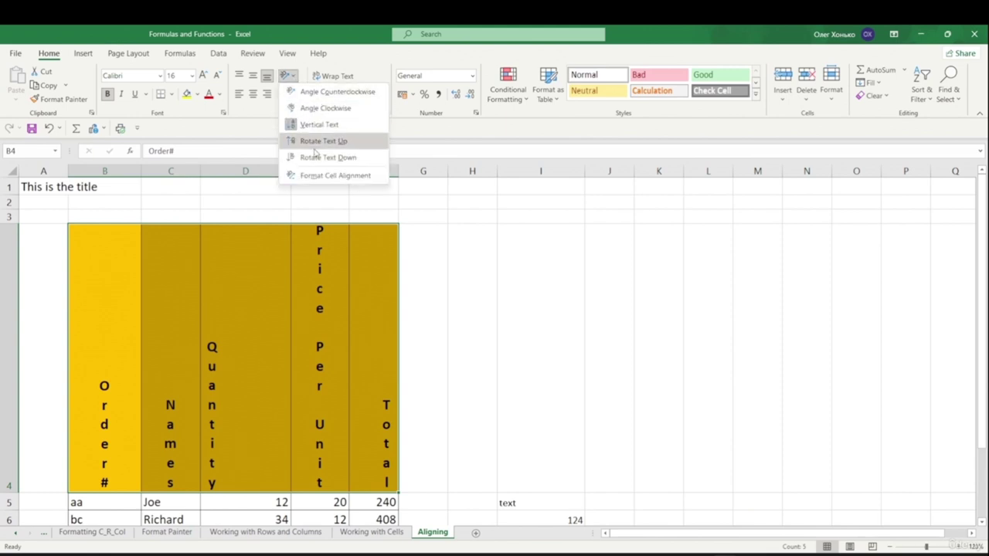
click(338, 143)
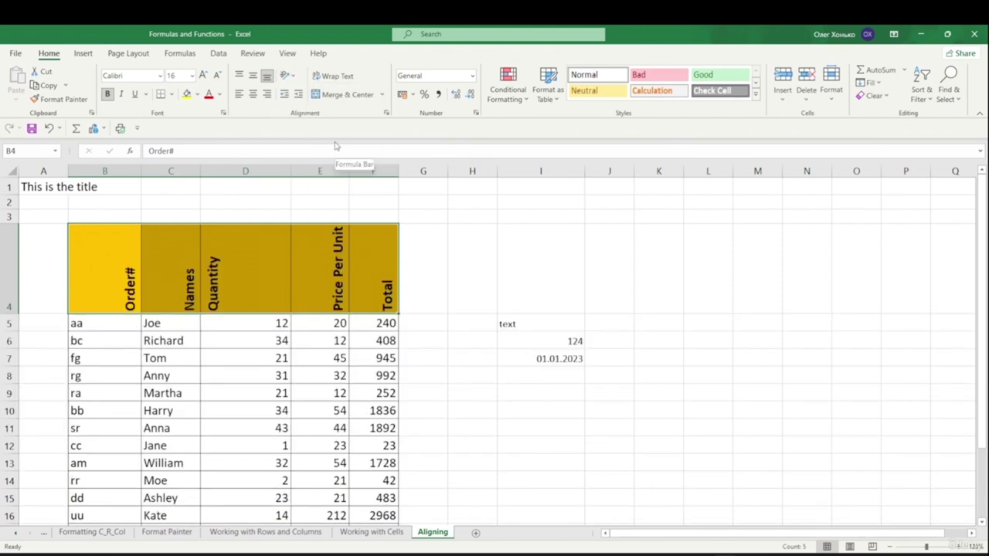
click(288, 76)
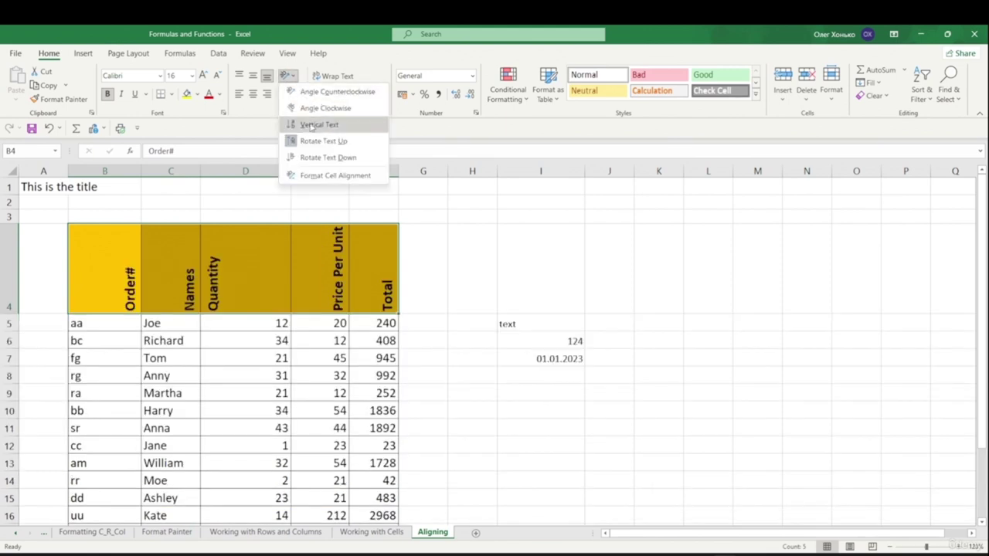
click(338, 158)
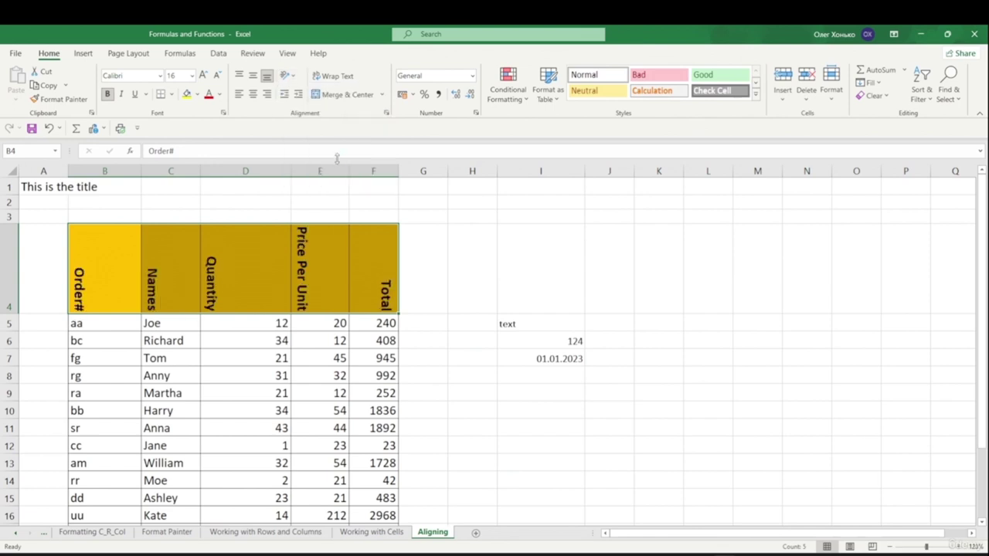
click(288, 76)
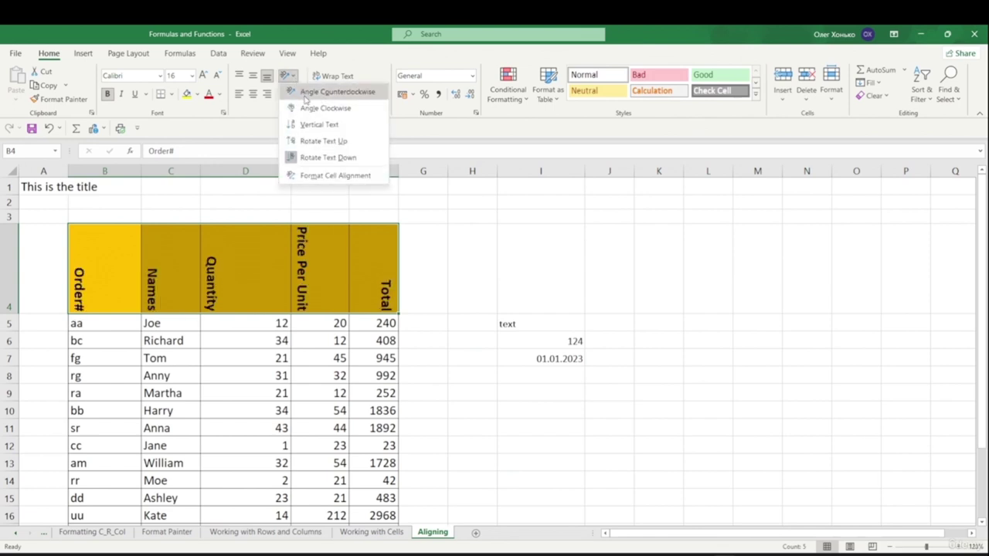
- Open the Format Cells alignment settings and close them without changes
click(333, 176)
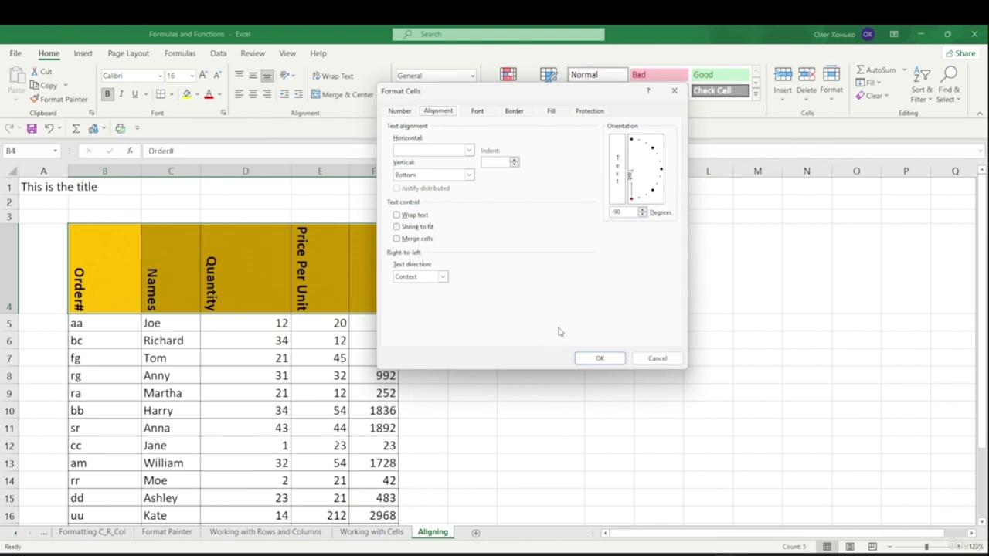
click(655, 359)
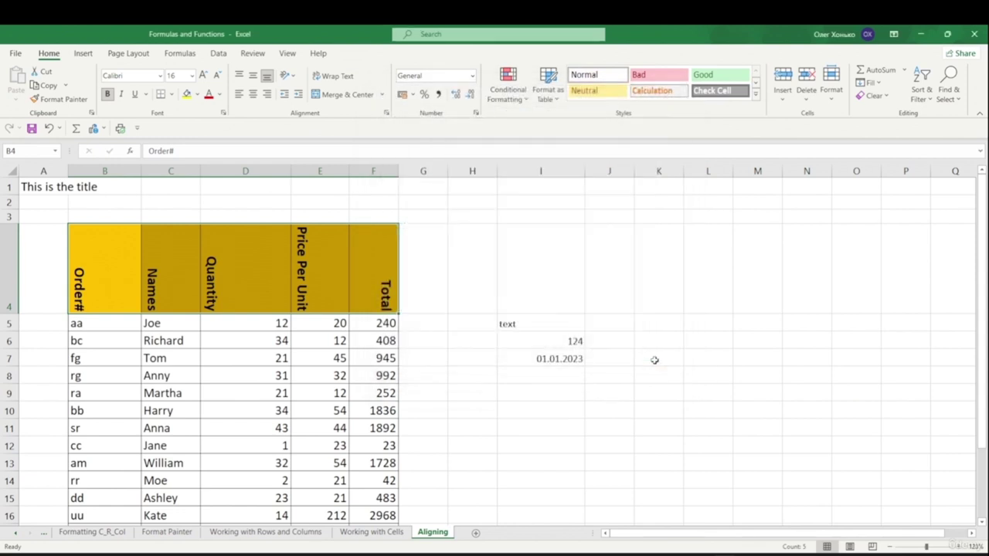
key(ctrl+q)
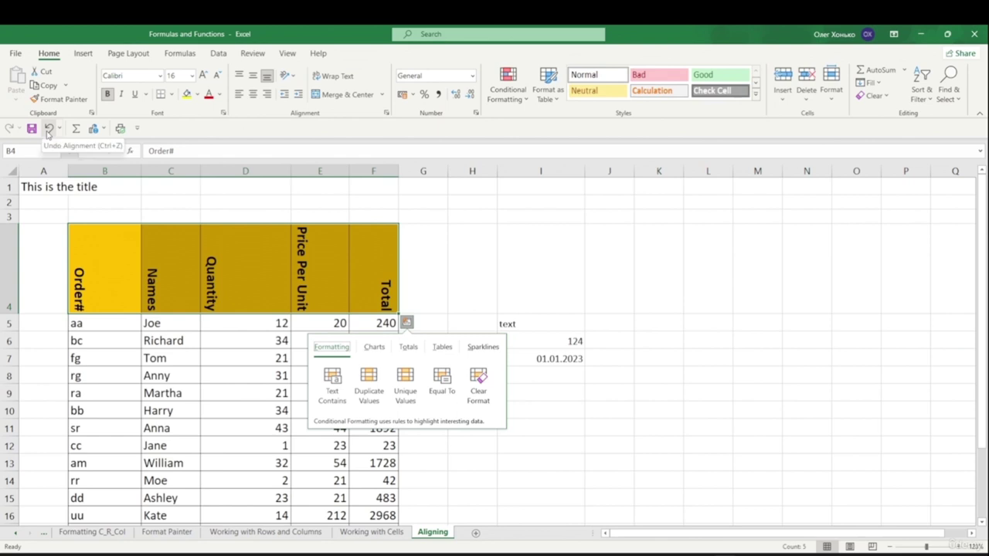
- Undo the header rotation changes so the labels read horizontally again
click(48, 129)
click(48, 130)
click(48, 129)
click(48, 129)
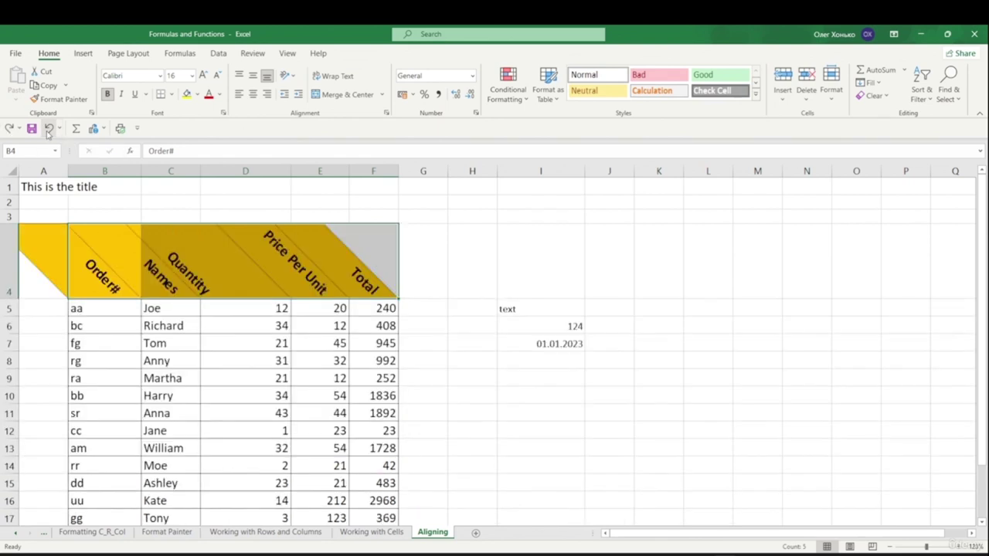
click(48, 129)
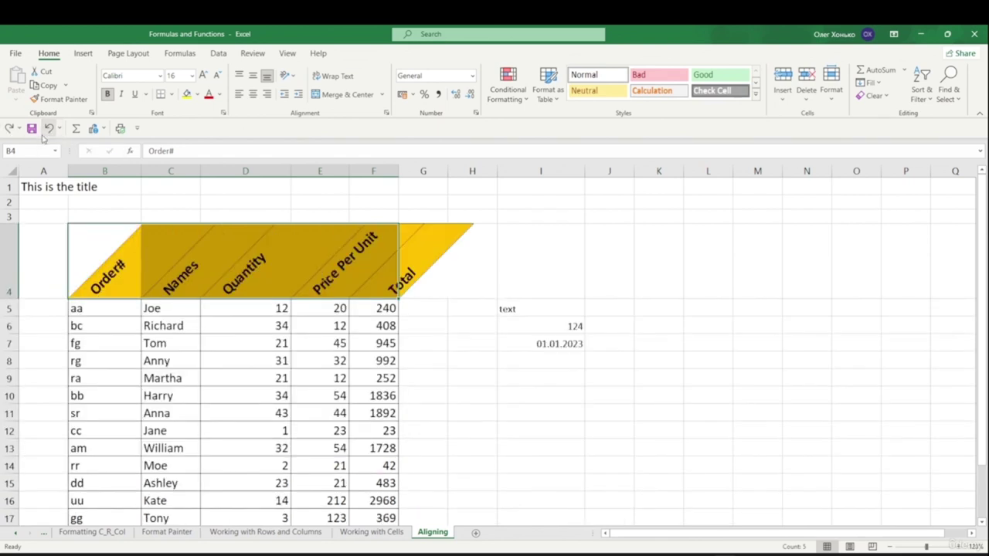
click(49, 131)
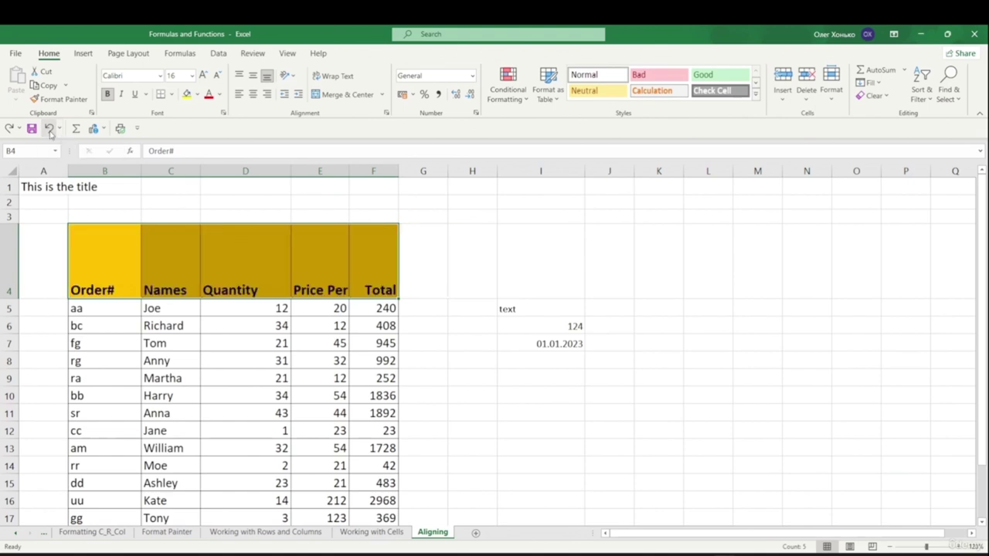
- Shorten header row 4 and indent the Quantity header five times, then reduce it twice
drag(16, 299, 15, 283)
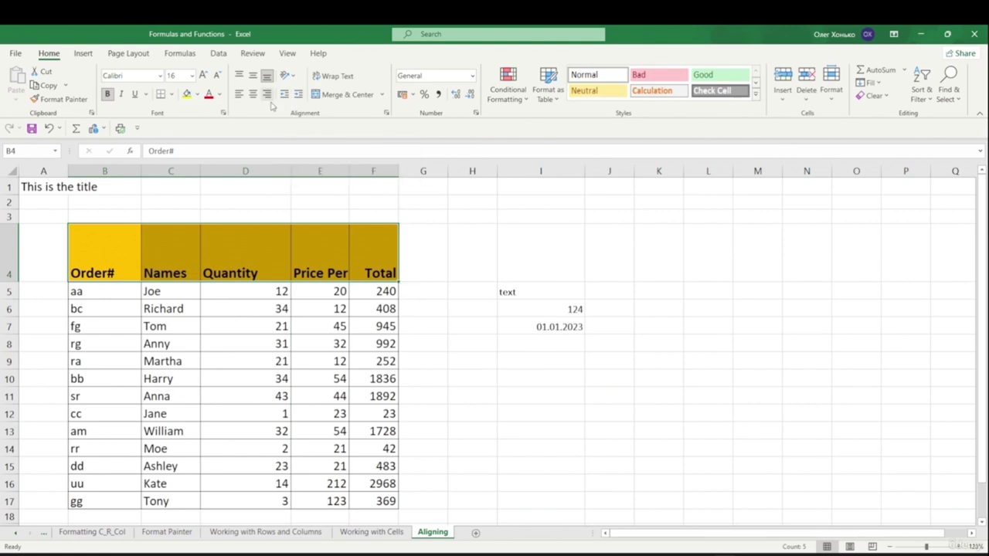
click(245, 279)
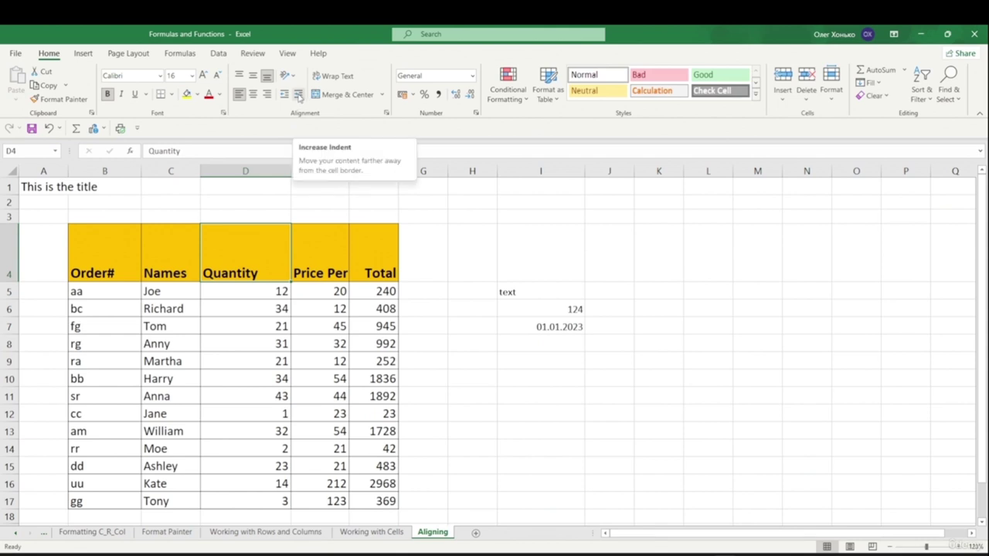
click(298, 94)
click(298, 94)
click(298, 94)
click(298, 94)
click(298, 95)
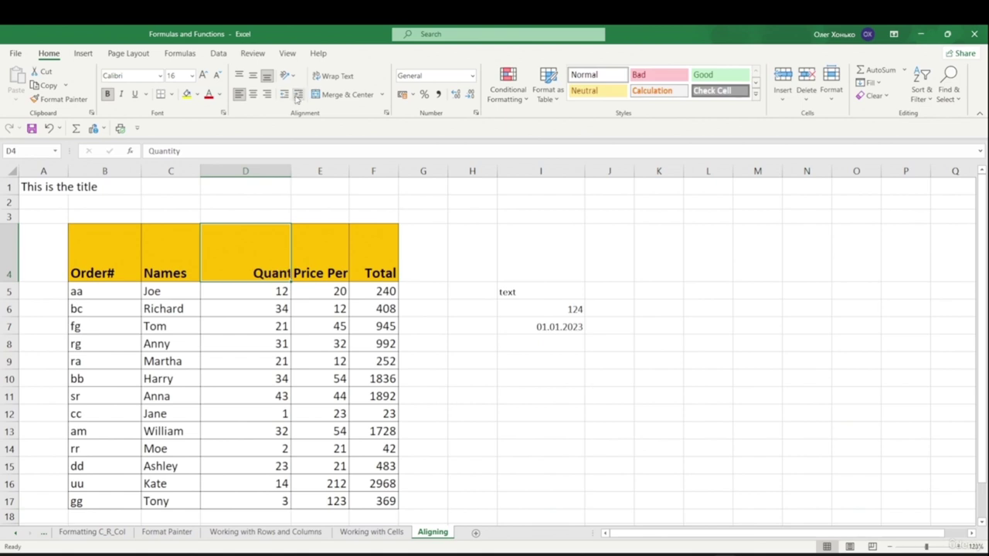
click(284, 95)
click(284, 94)
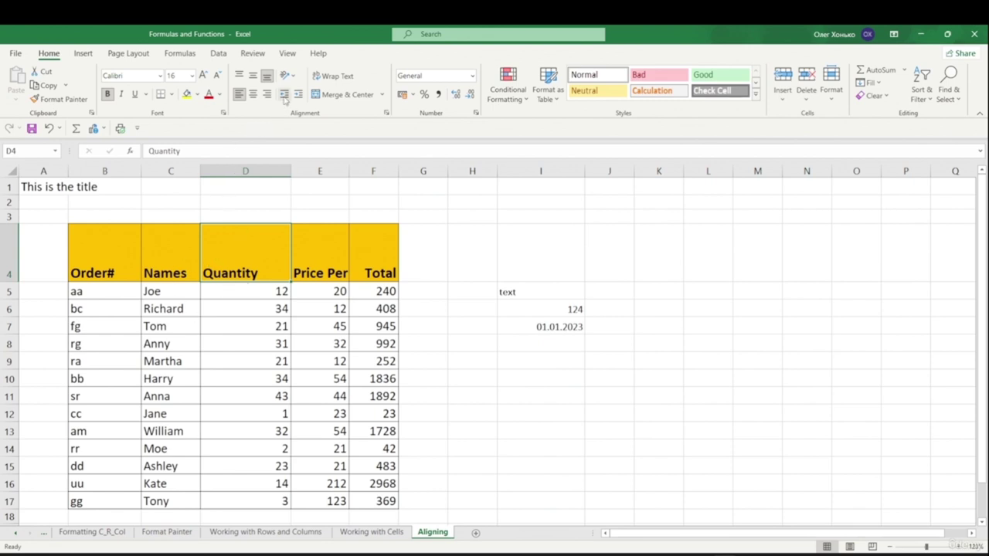
- Add more Quantity indents and widen column D, then undo back to the original width
click(300, 97)
click(299, 97)
click(300, 97)
click(300, 97)
click(300, 97)
click(300, 96)
click(299, 96)
click(300, 97)
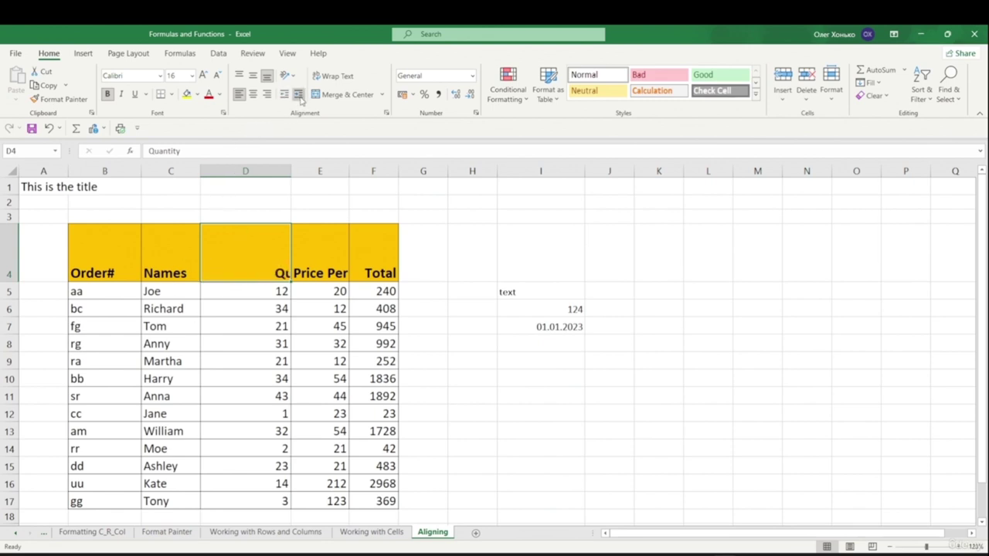
drag(291, 171, 450, 172)
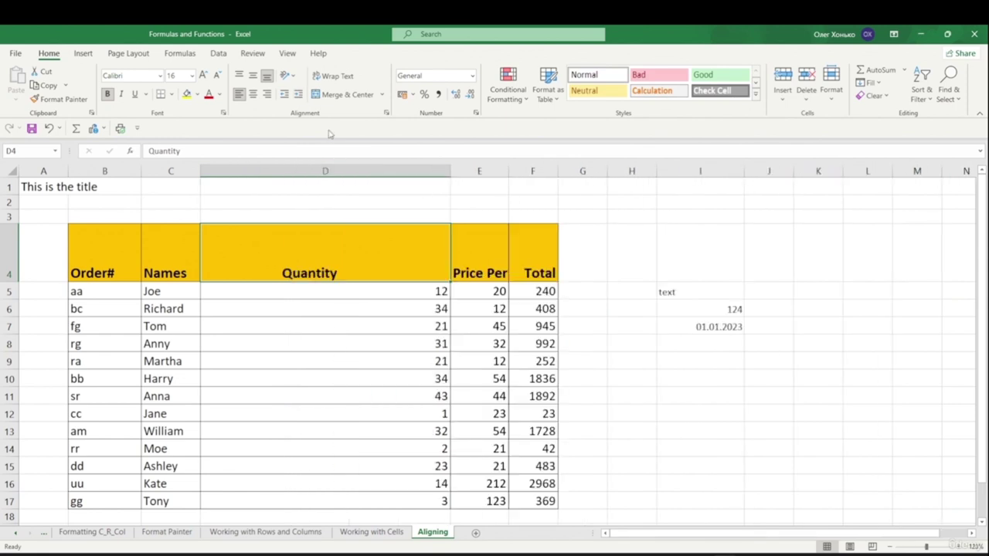
click(300, 96)
click(300, 96)
click(300, 96)
click(300, 96)
click(300, 96)
click(300, 96)
click(300, 96)
key(ctrl+z)
key(ctrl+z)
key(ctrl+z)
key(ctrl+z)
key(ctrl+z)
key(ctrl+z)
key(ctrl+z)
key(ctrl+z)
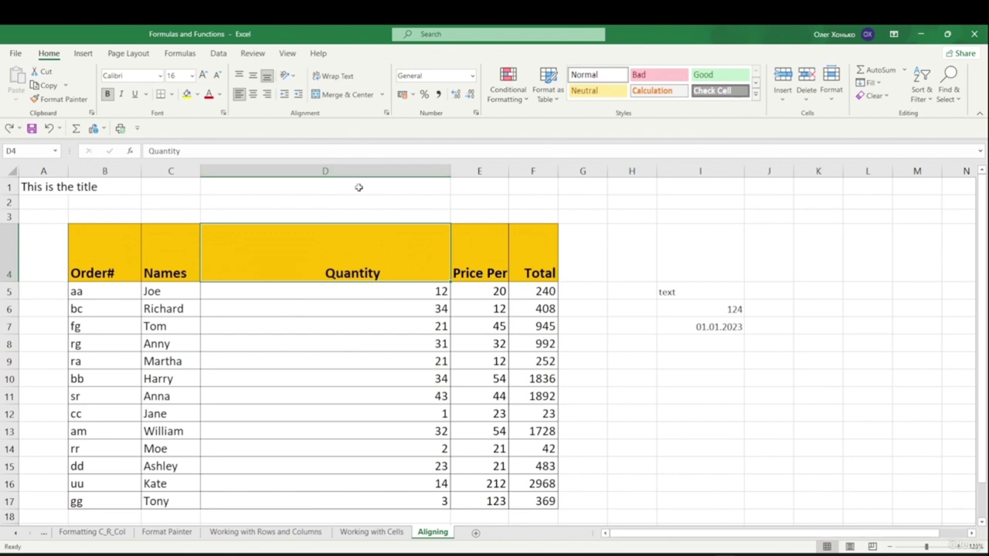
key(ctrl+z)
key(ctrl+z)
key(ctrl+z)
key(ctrl+z)
key(ctrl+z)
key(ctrl+z)
key(ctrl+z)
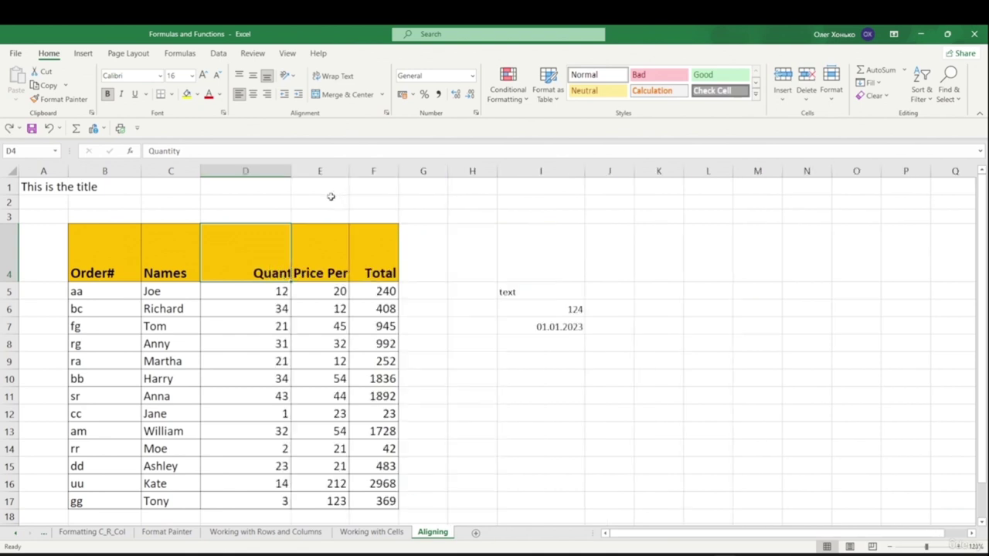
key(ctrl+z)
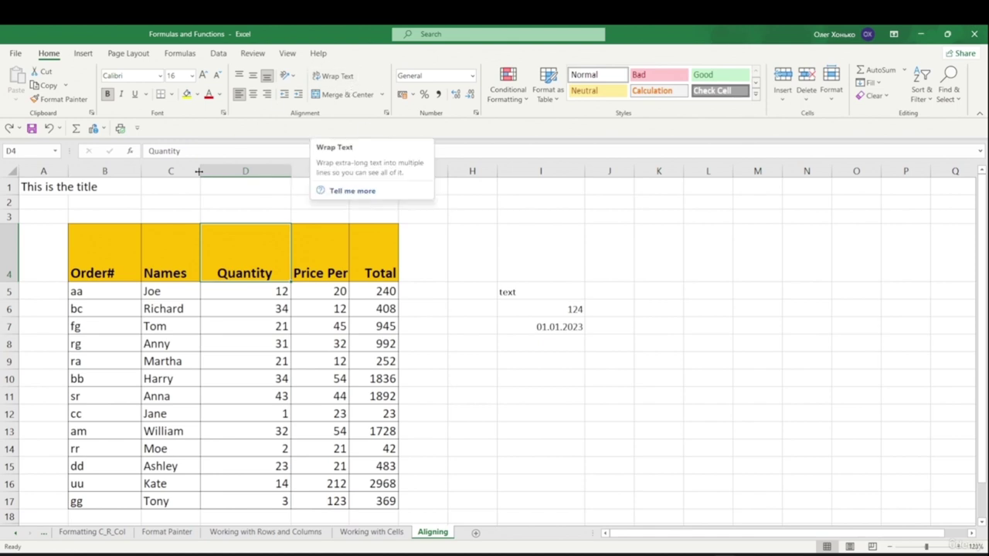
- Narrow columns D and C slightly and wrap the names in C5:D16
drag(292, 170, 286, 171)
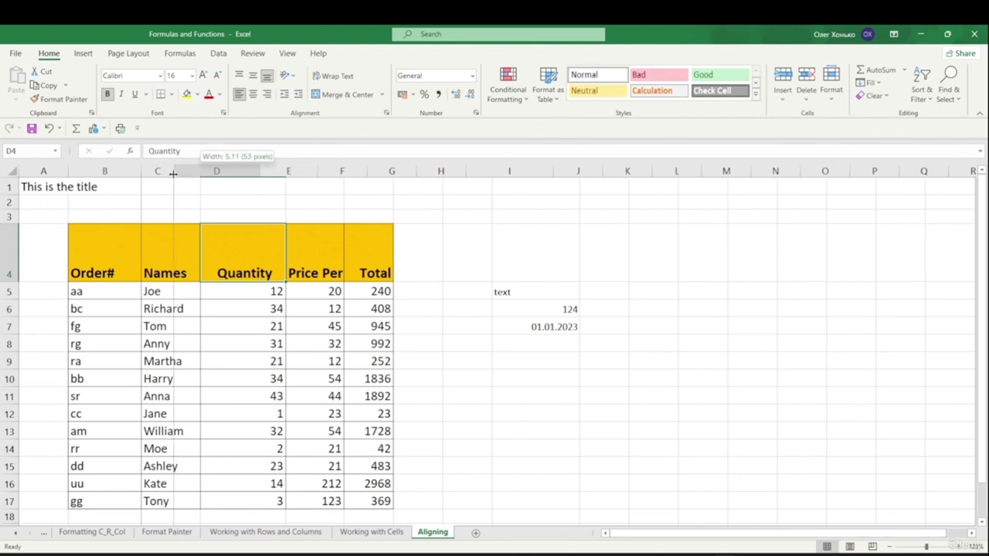
drag(201, 171, 168, 171)
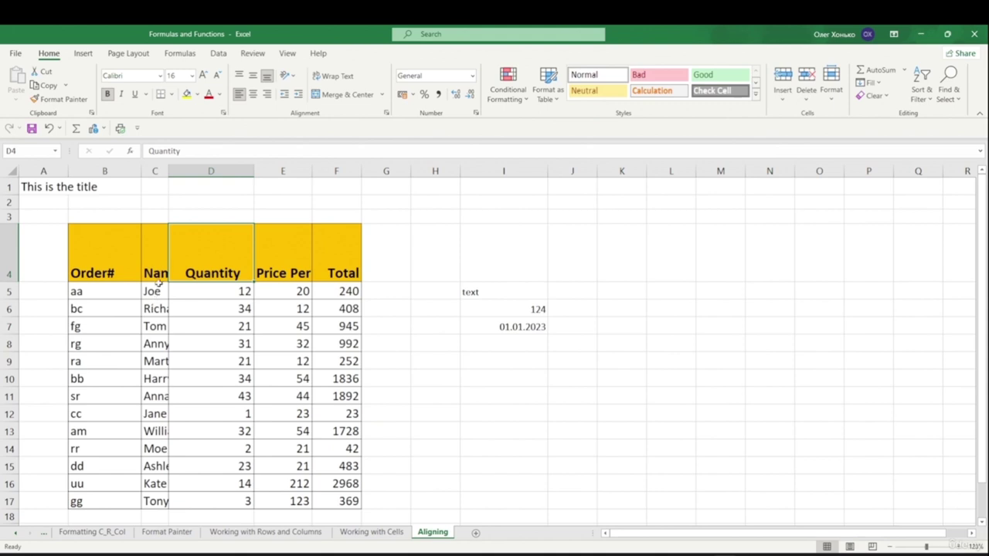
drag(154, 294, 158, 495)
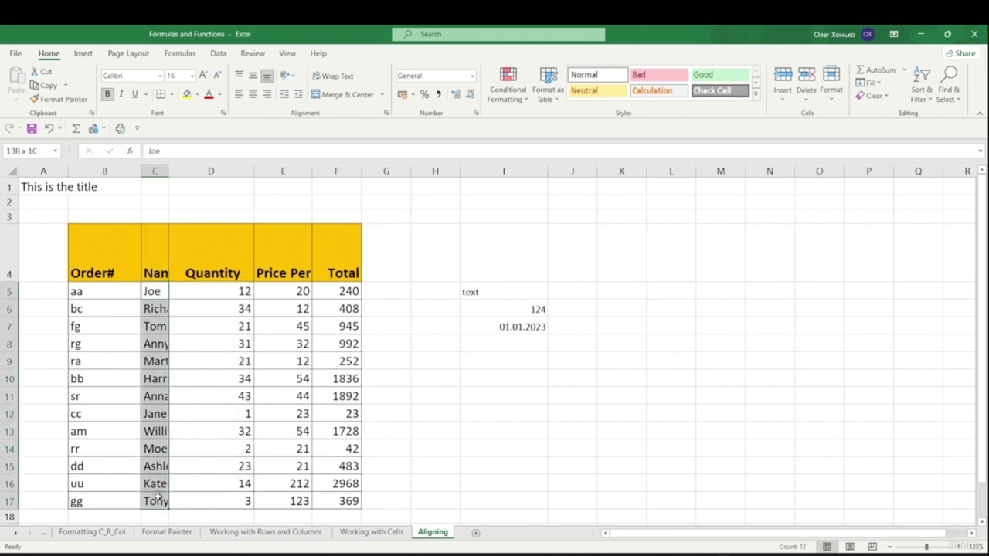
click(340, 78)
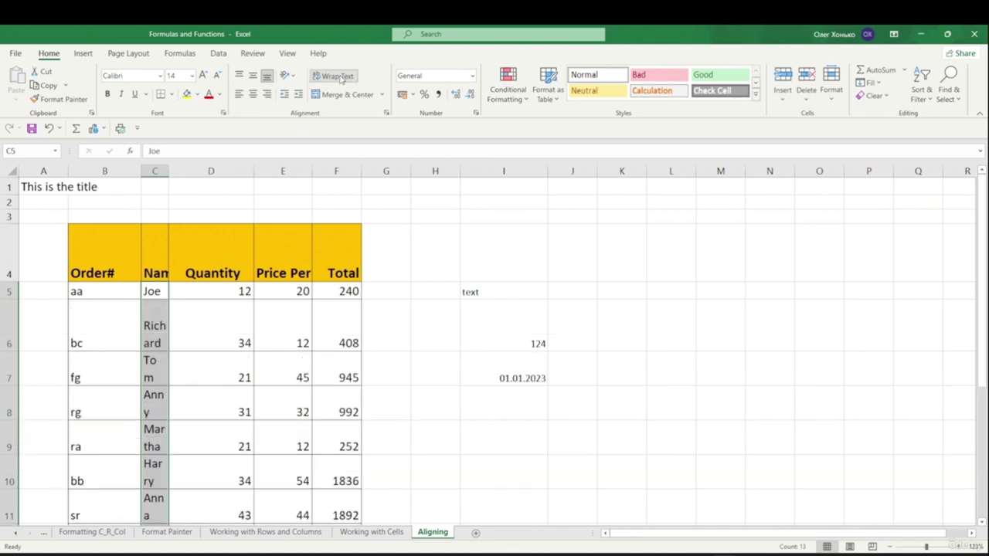
click(372, 220)
- Apply Wrap Text to the whole Names column C, including its header
drag(149, 270, 157, 490)
scroll(123, 278, down, 4)
scroll(128, 274, up, 3)
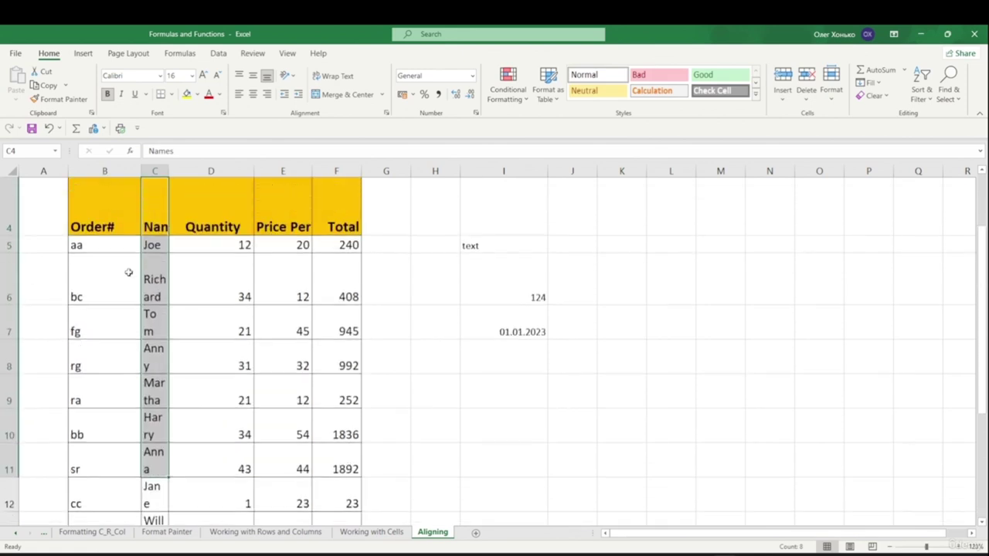
click(154, 193)
click(155, 171)
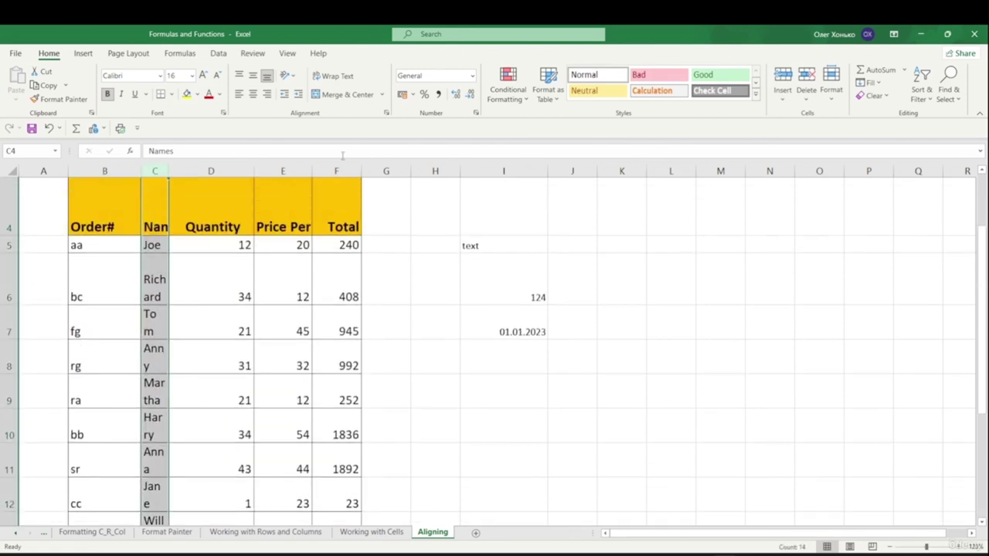
click(333, 76)
click(470, 246)
scroll(193, 255, up, 1)
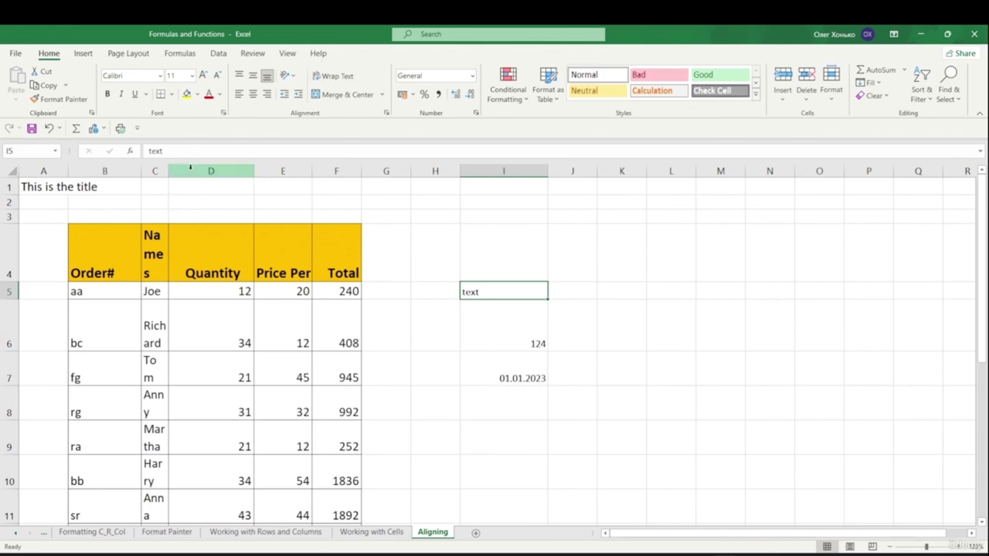
scroll(153, 295, down, 3)
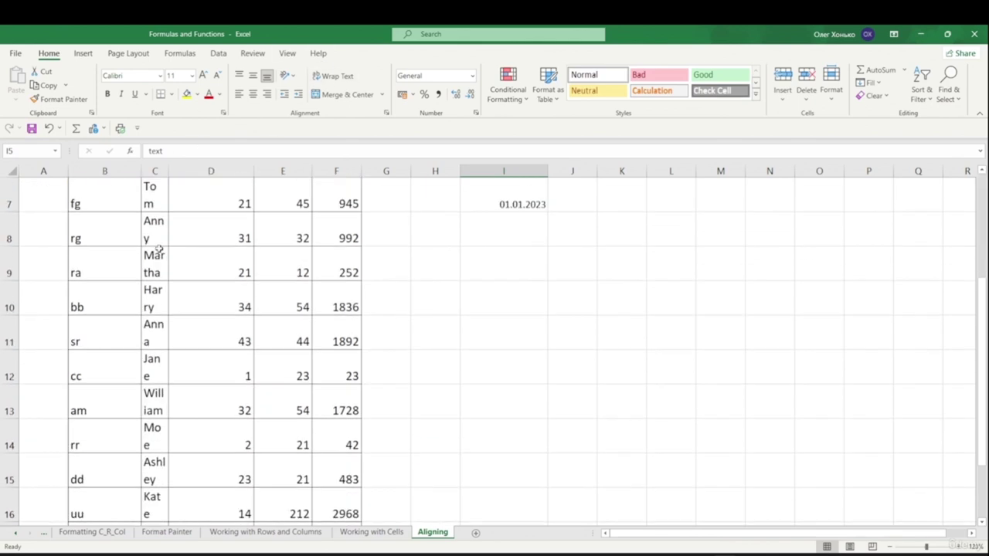
scroll(151, 225, down, 1)
scroll(148, 263, up, 3)
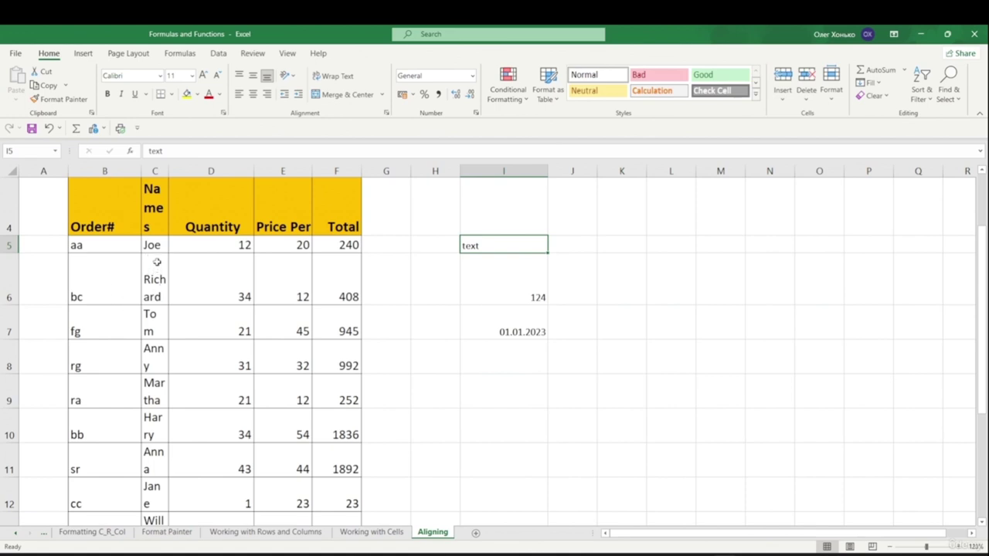
scroll(157, 262, up, 1)
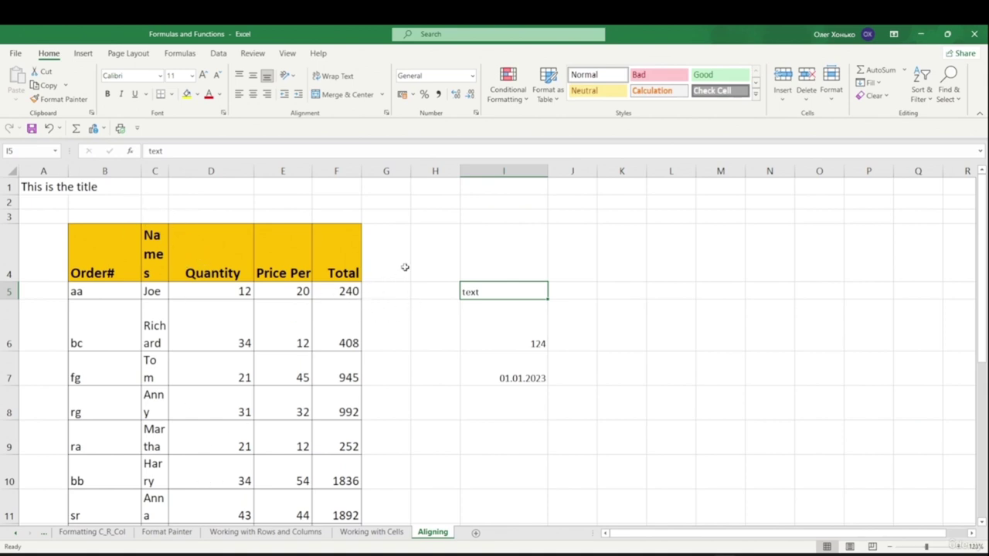
- Undo the header wrapping and AutoFit column C so each name fits on one line
key(ctrl+z)
key(ctrl+z)
key(alt+h)
key(o)
key(i)
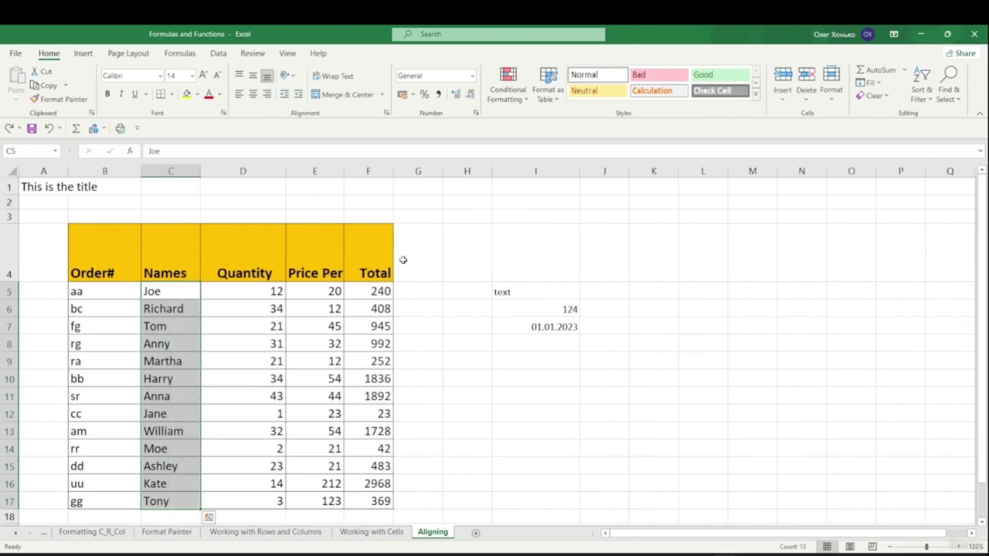
click(449, 234)
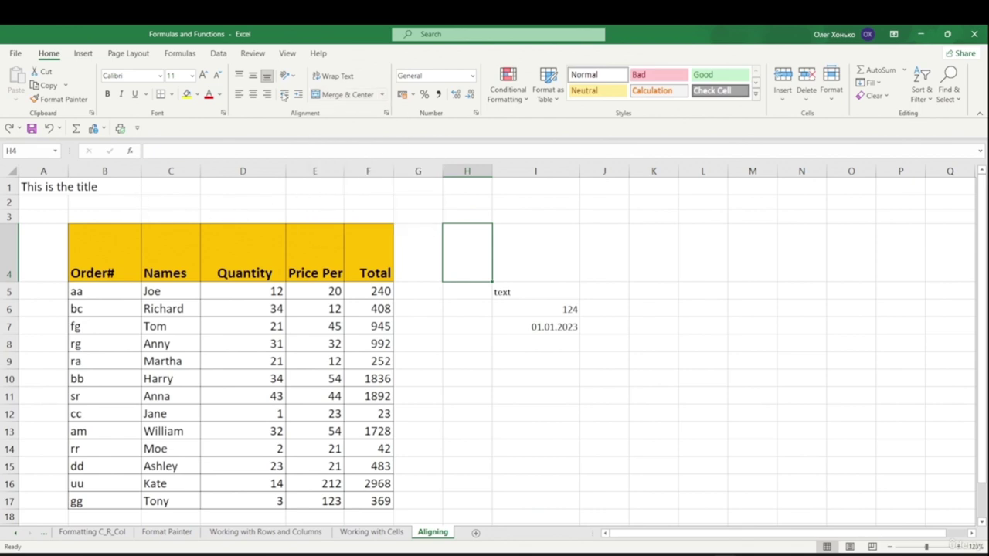
drag(27, 185, 98, 183)
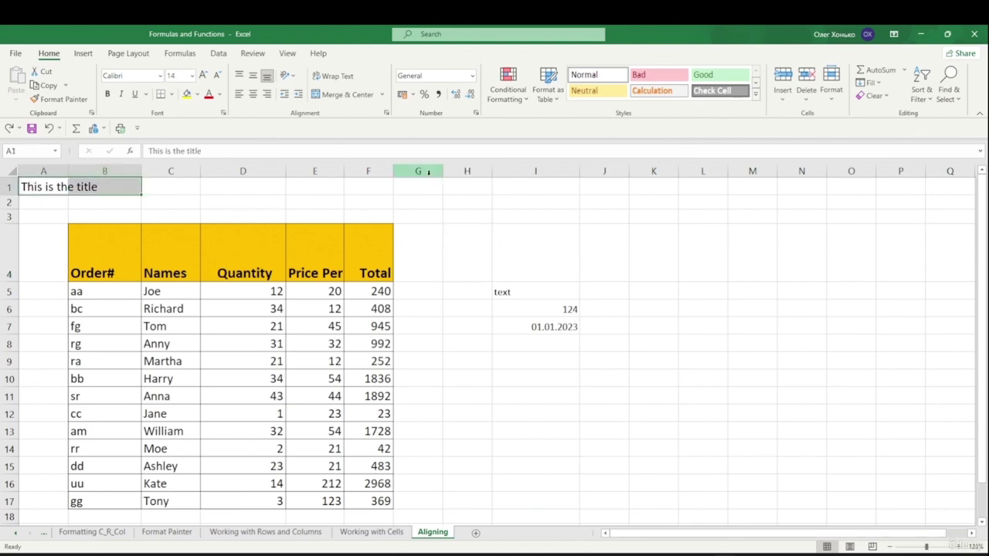
click(312, 215)
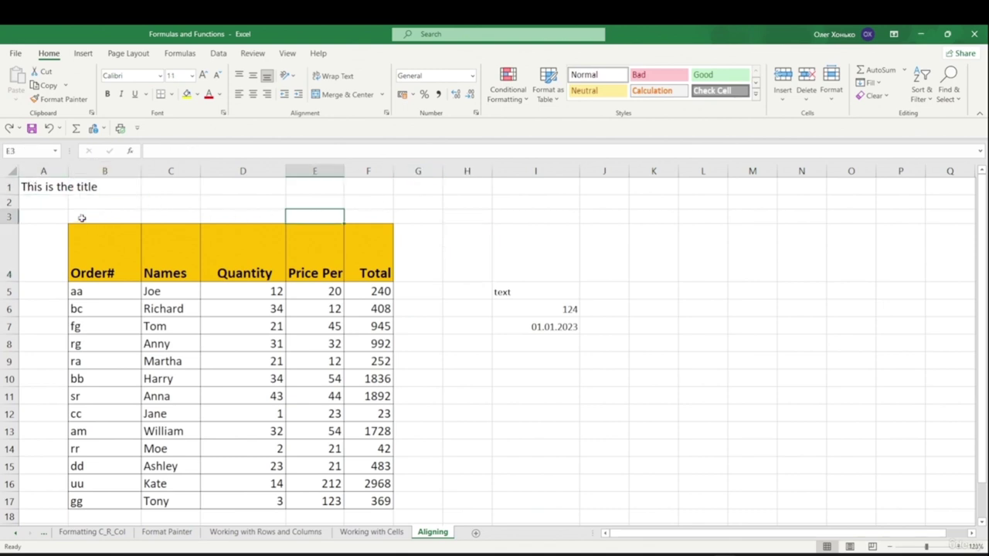
drag(23, 186, 124, 192)
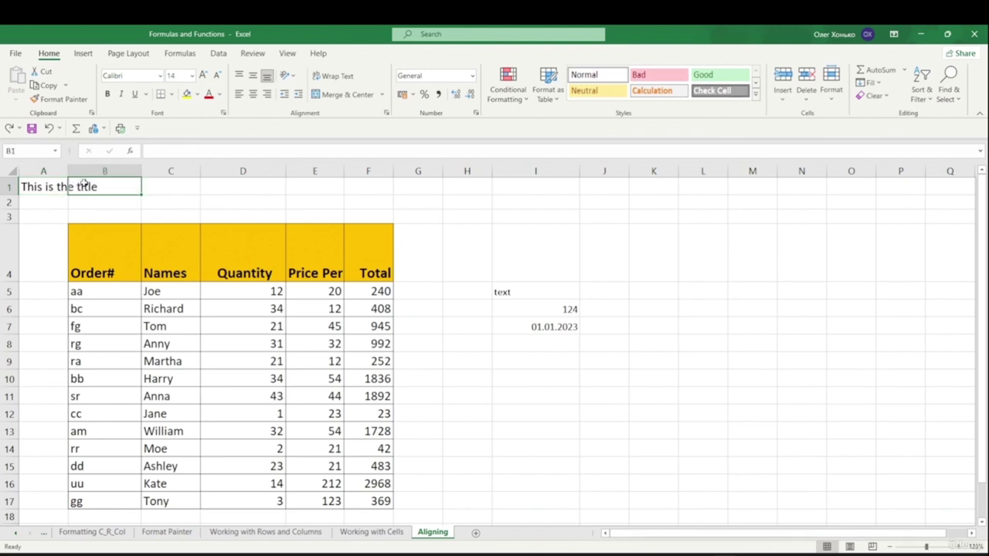
click(204, 201)
click(40, 185)
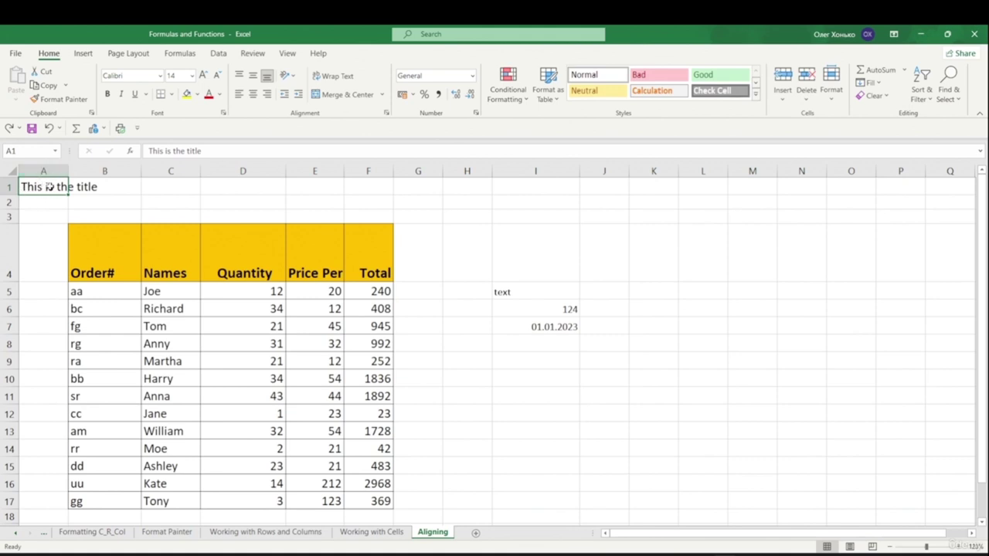
click(119, 204)
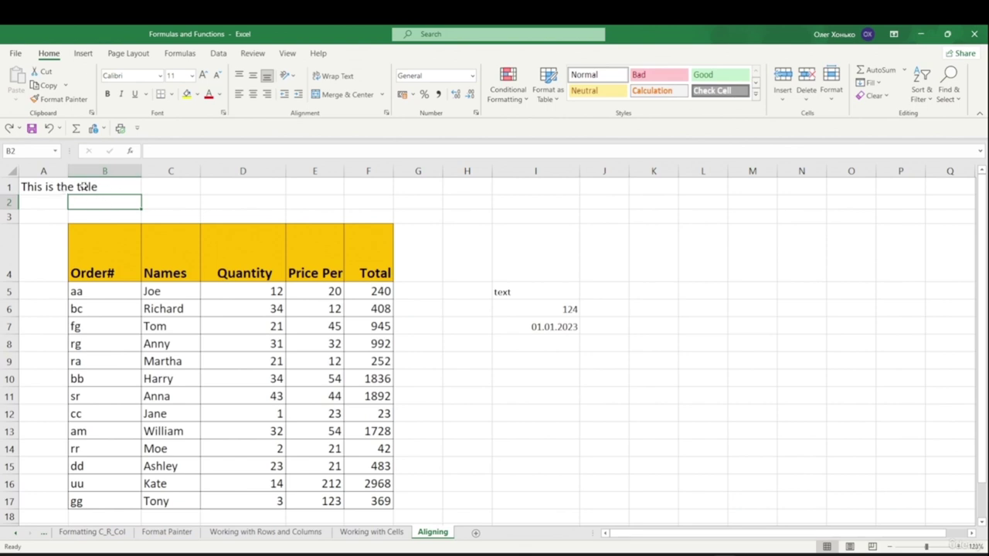
click(51, 194)
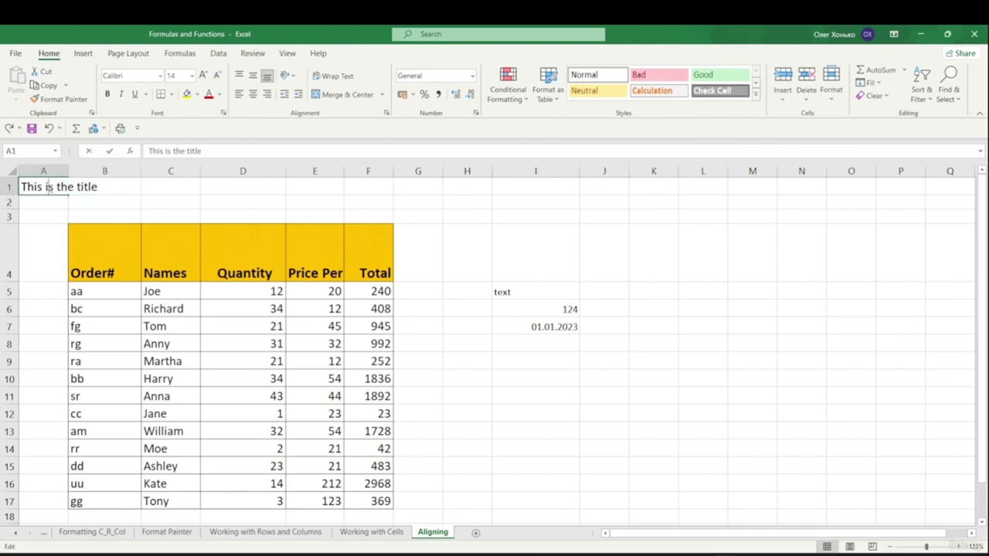
key(ctrl+z)
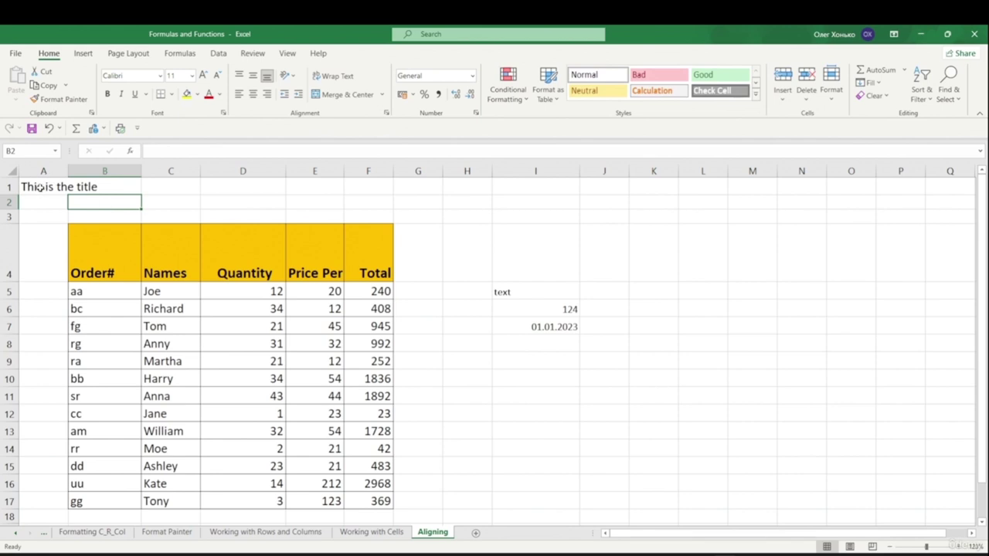
click(44, 186)
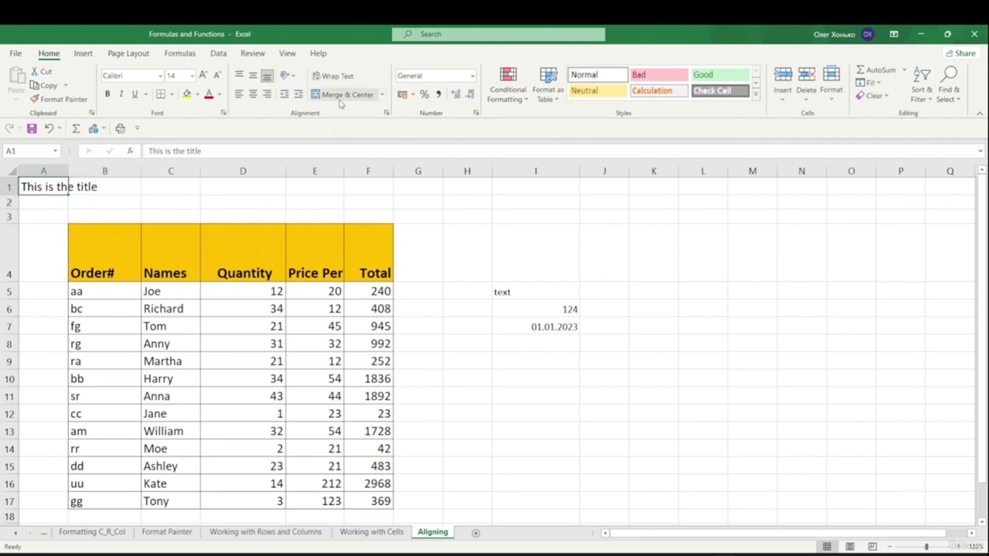
click(382, 95)
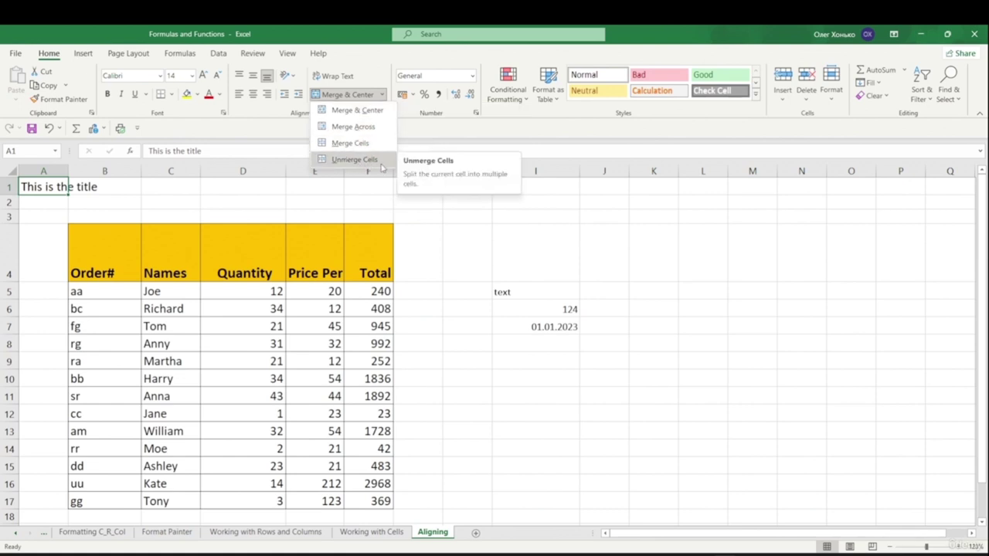
click(50, 195)
click(145, 228)
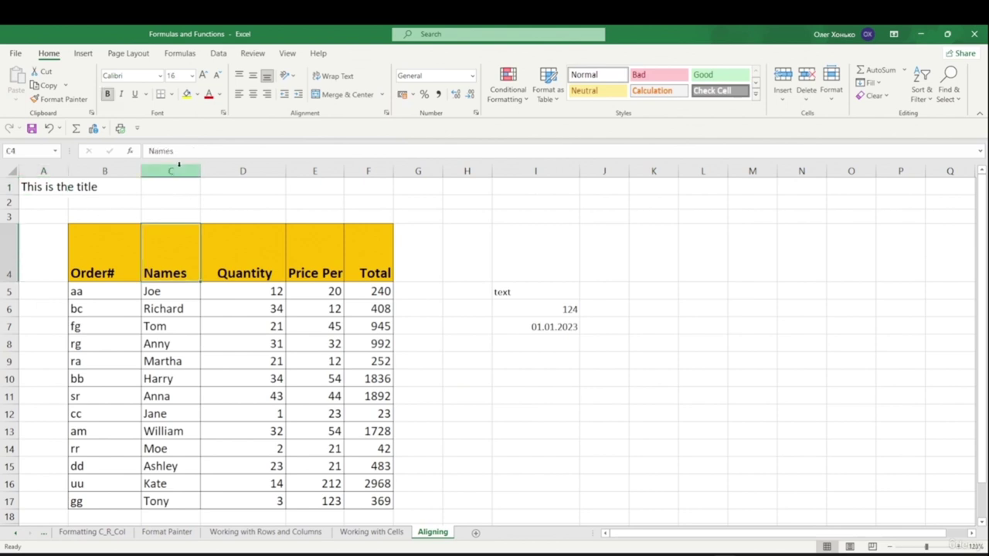
drag(68, 187, 381, 191)
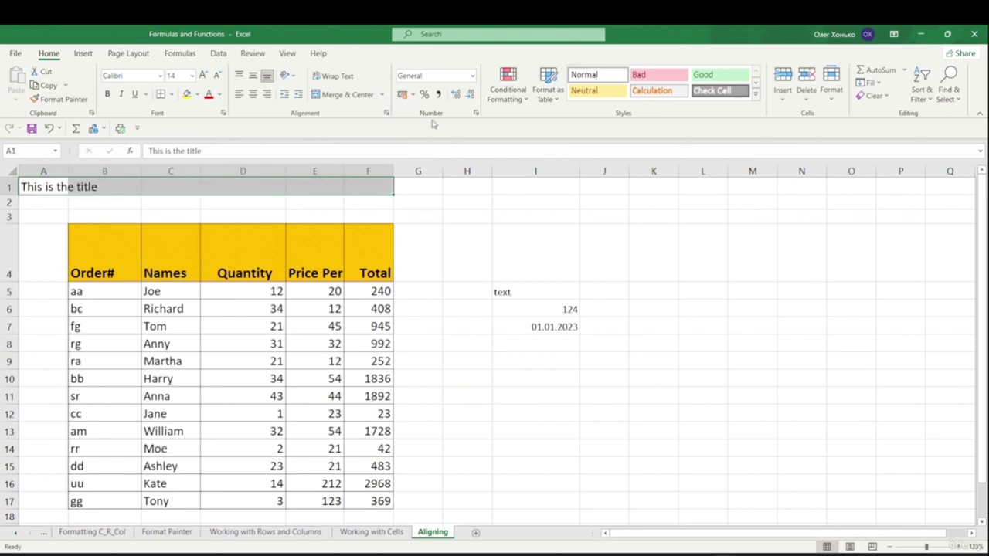
click(381, 94)
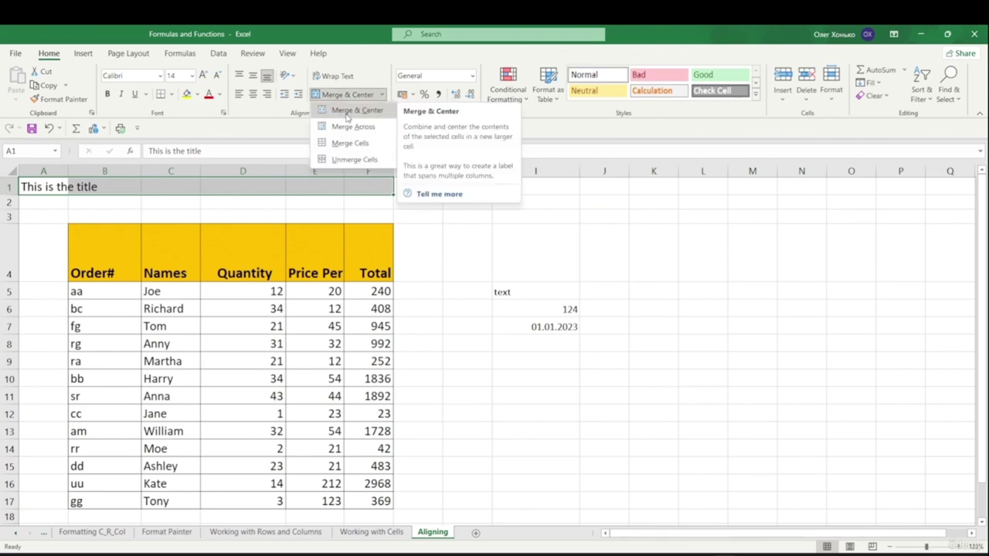
click(346, 111)
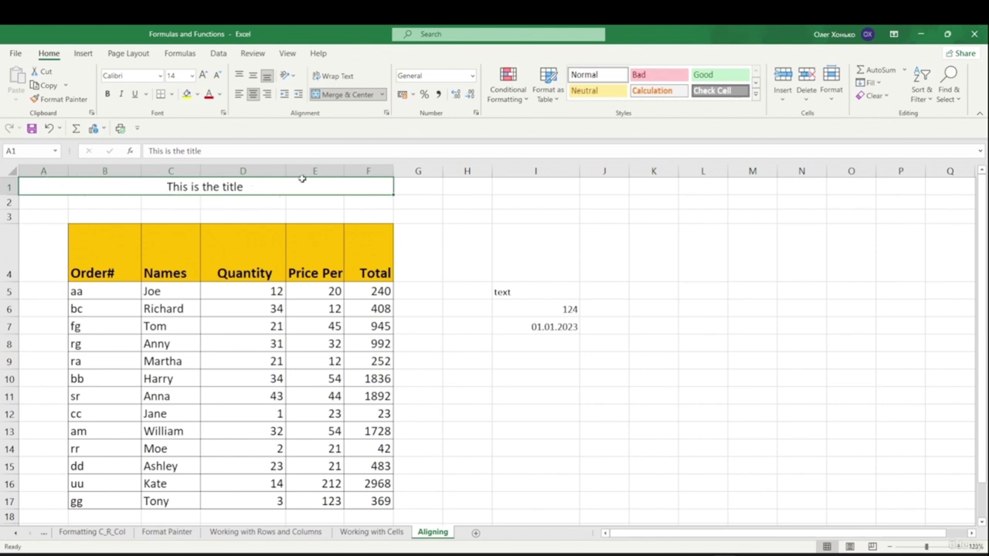
key(ctrl+z)
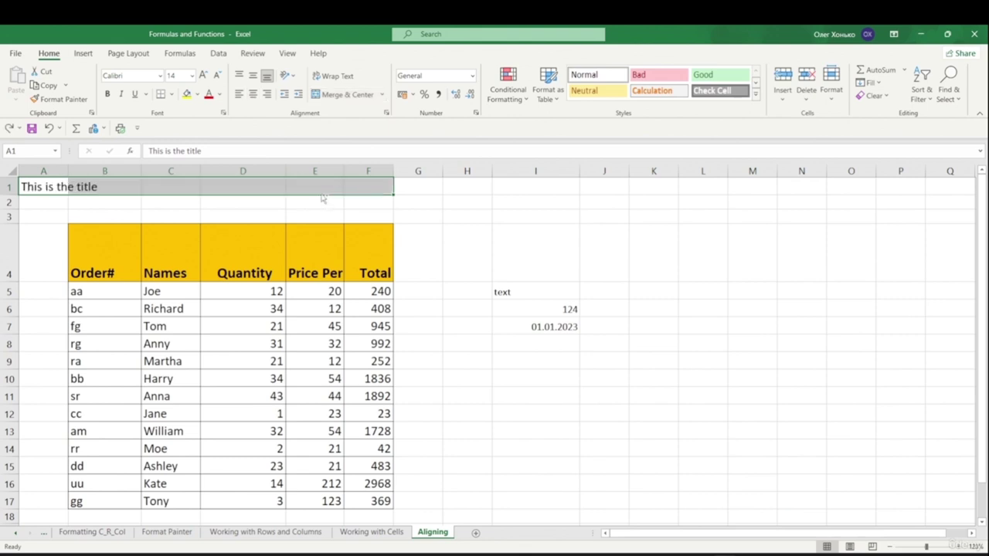
click(382, 94)
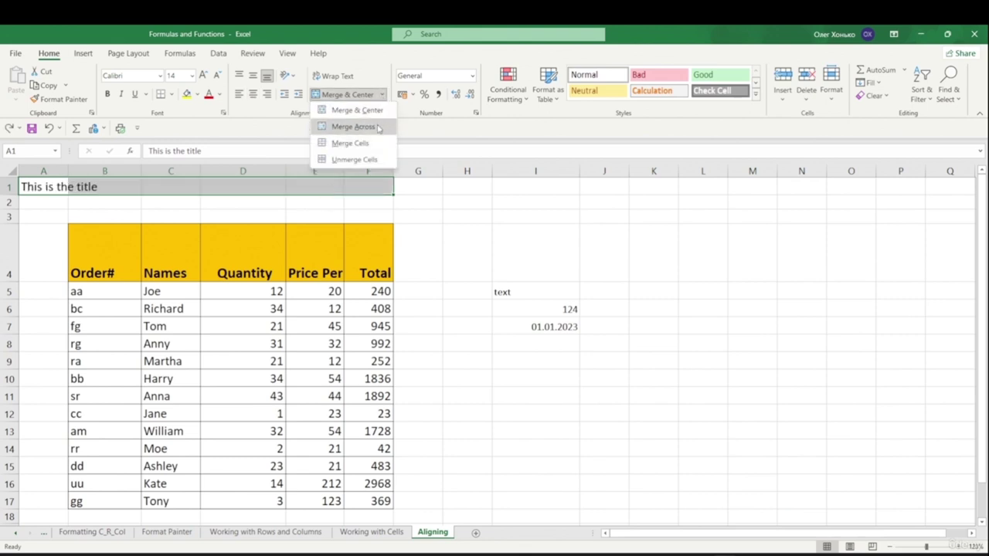
click(354, 127)
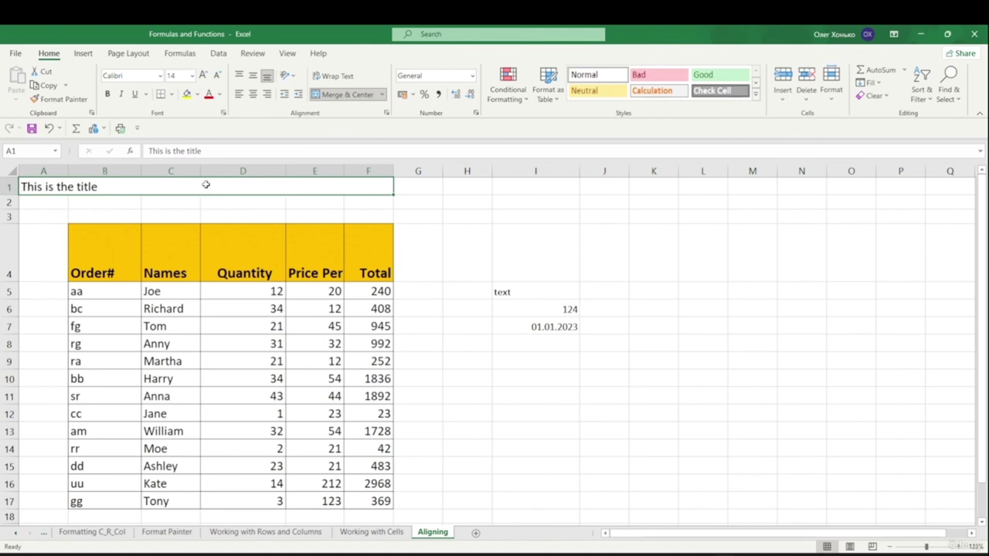
click(382, 94)
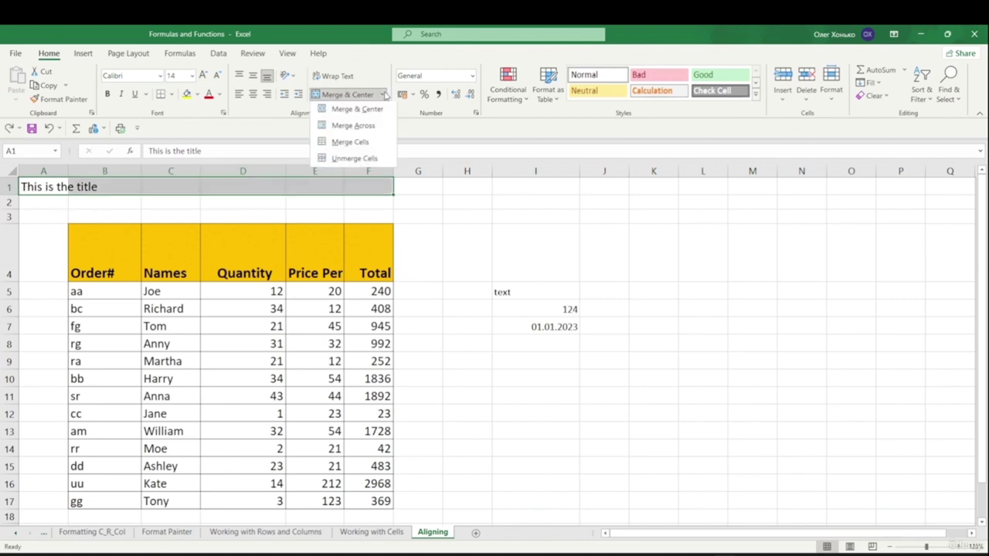
click(363, 143)
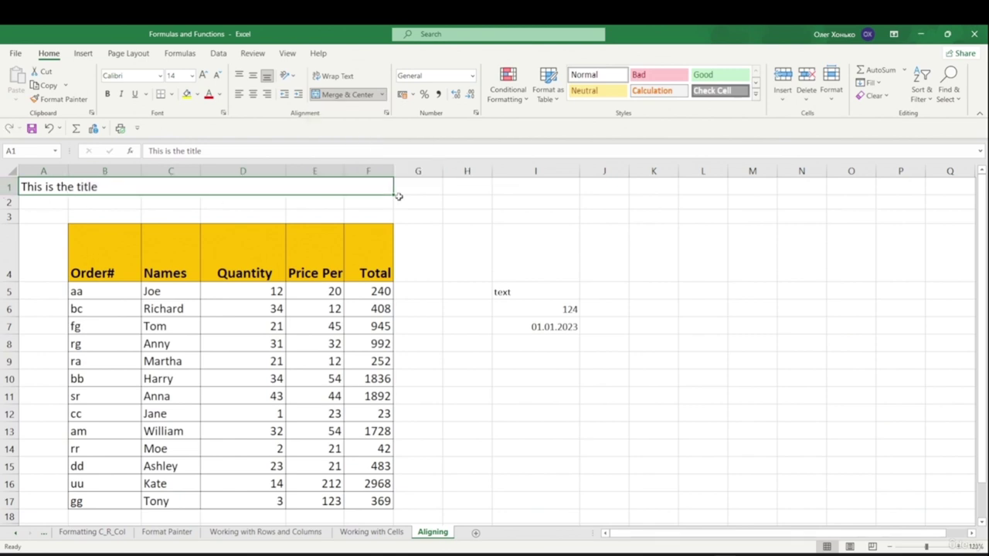
click(382, 94)
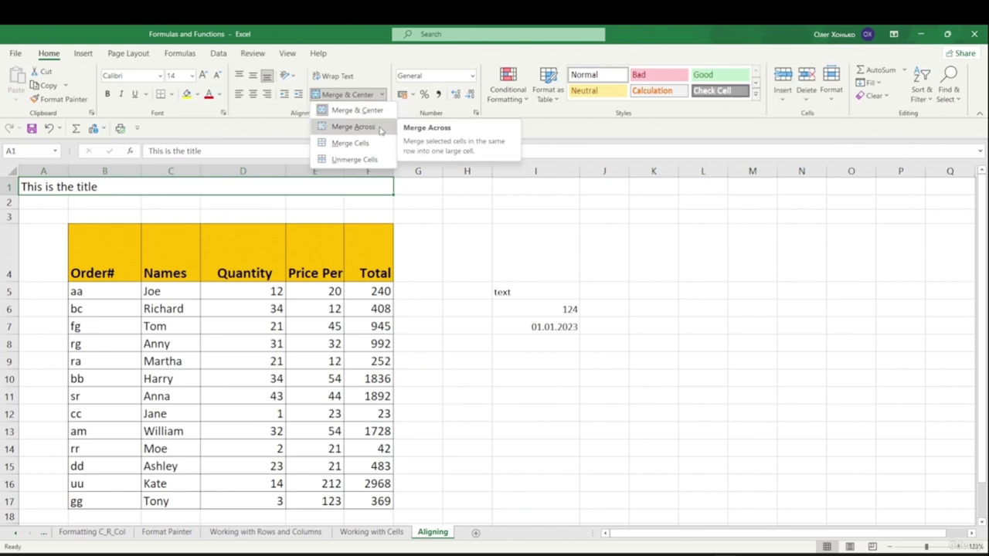
click(170, 199)
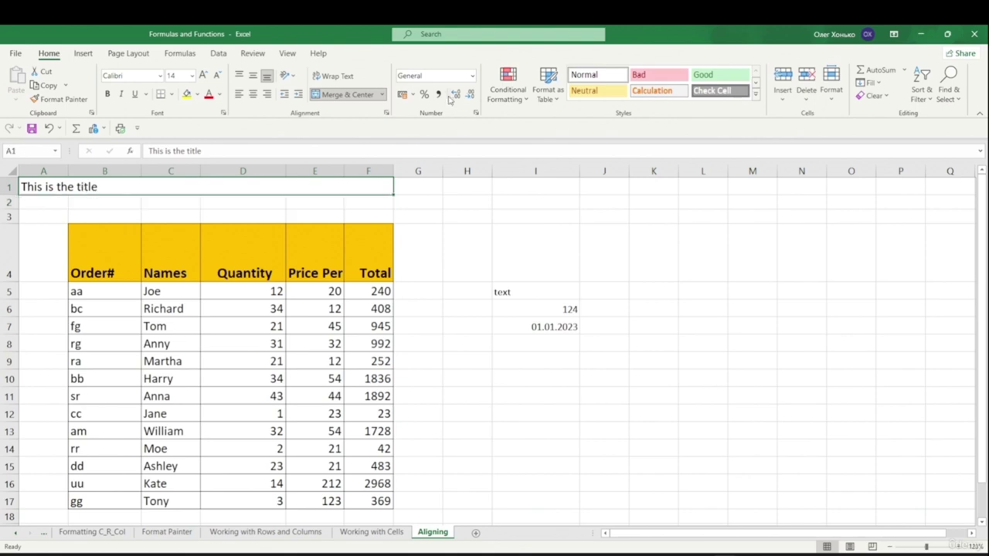
click(381, 94)
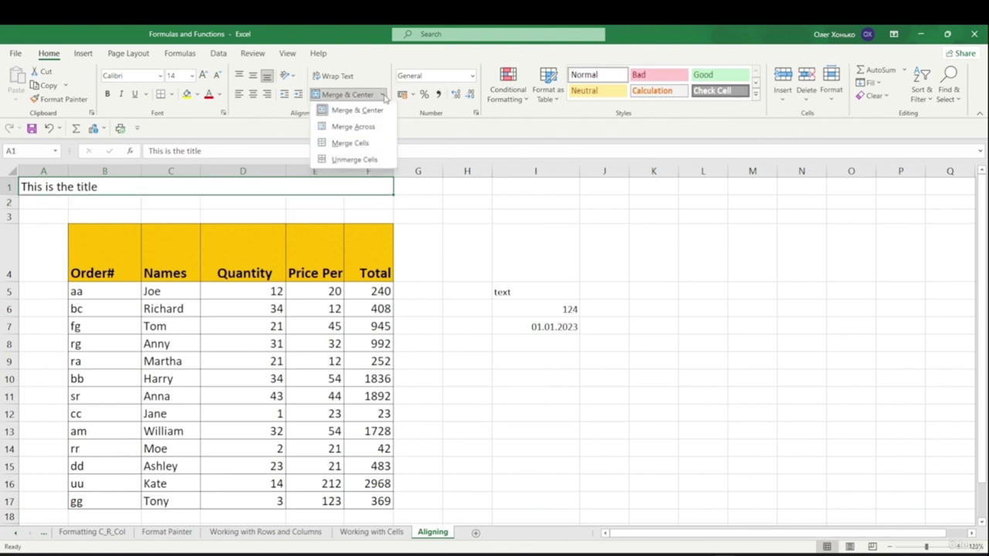
click(343, 160)
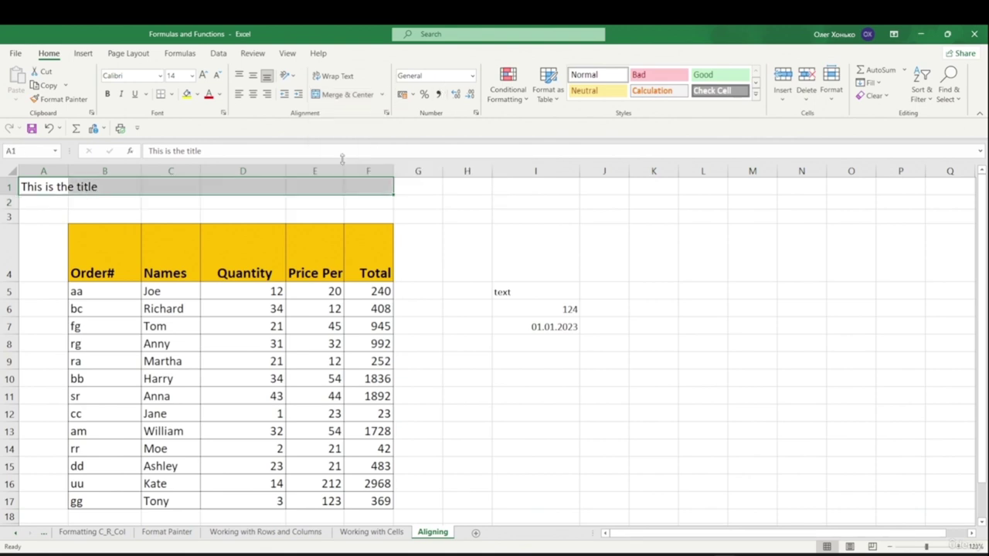
click(346, 204)
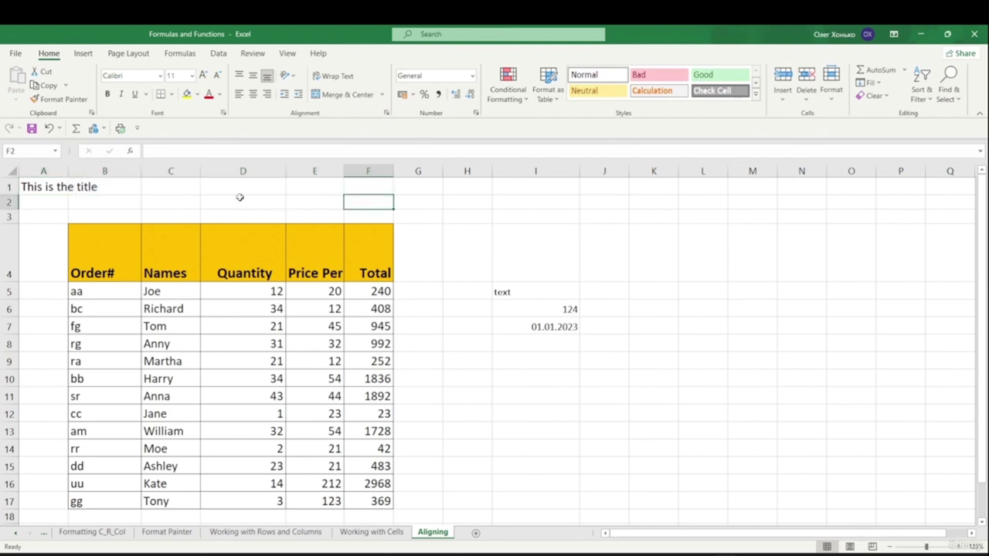
- Select the title in A1, browse the themes list, and inspect the Fill Color palette
click(42, 184)
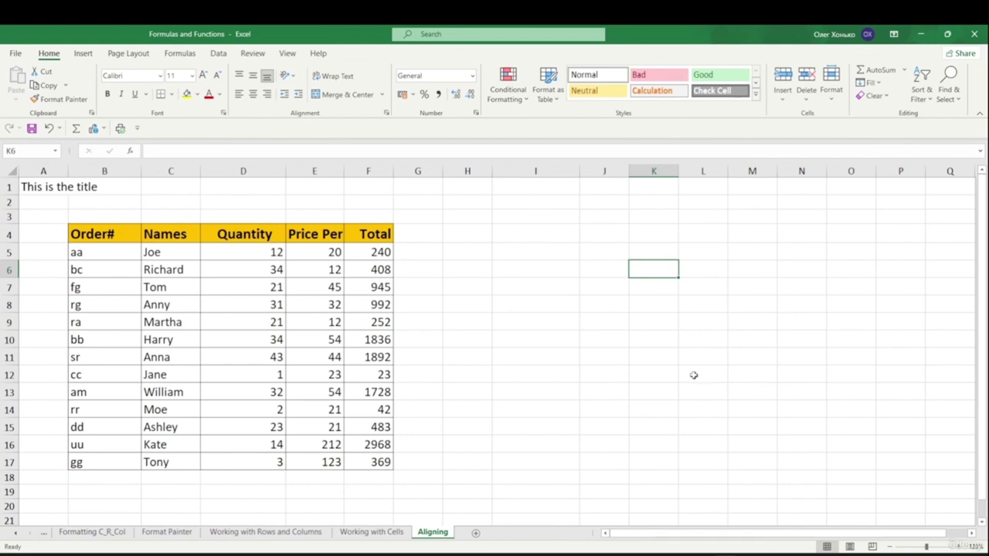
click(129, 53)
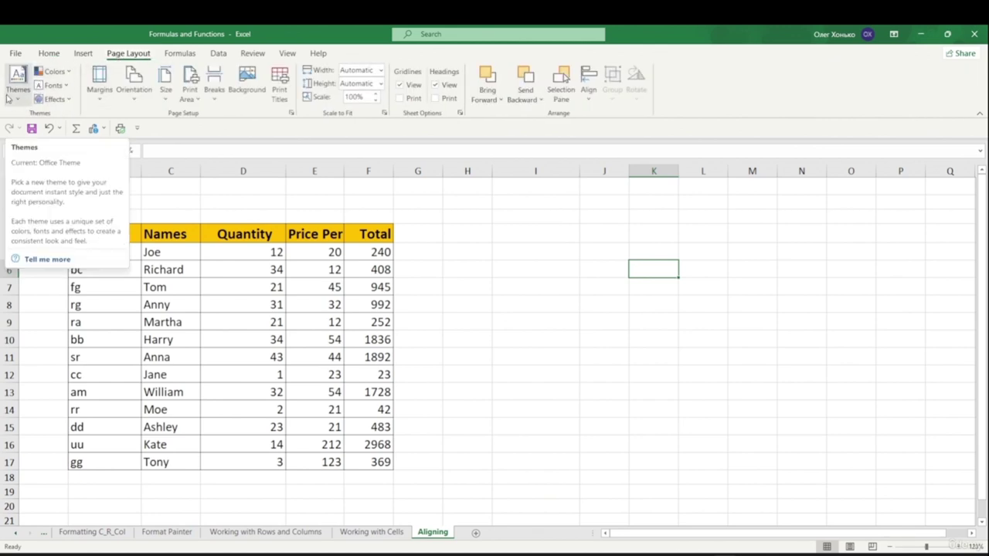
click(24, 104)
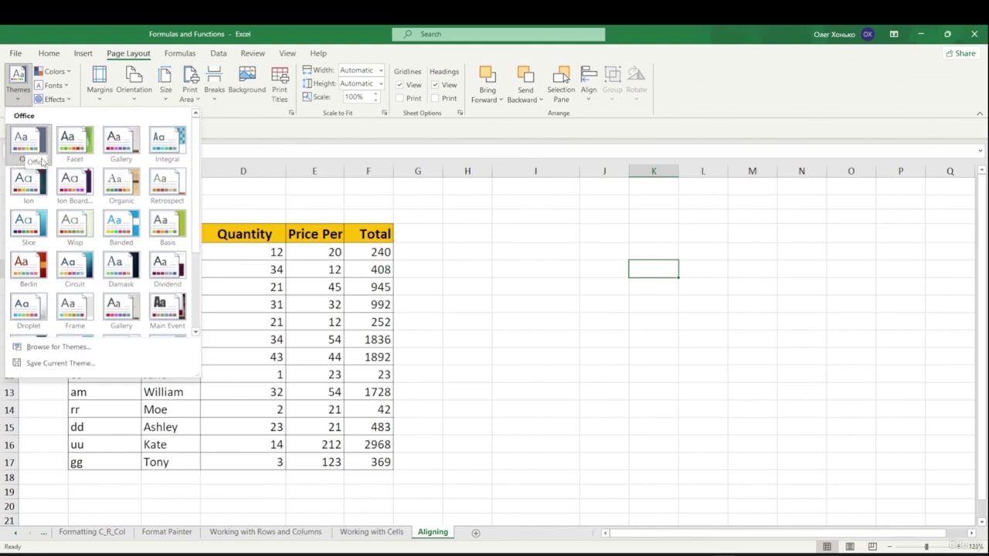
click(496, 242)
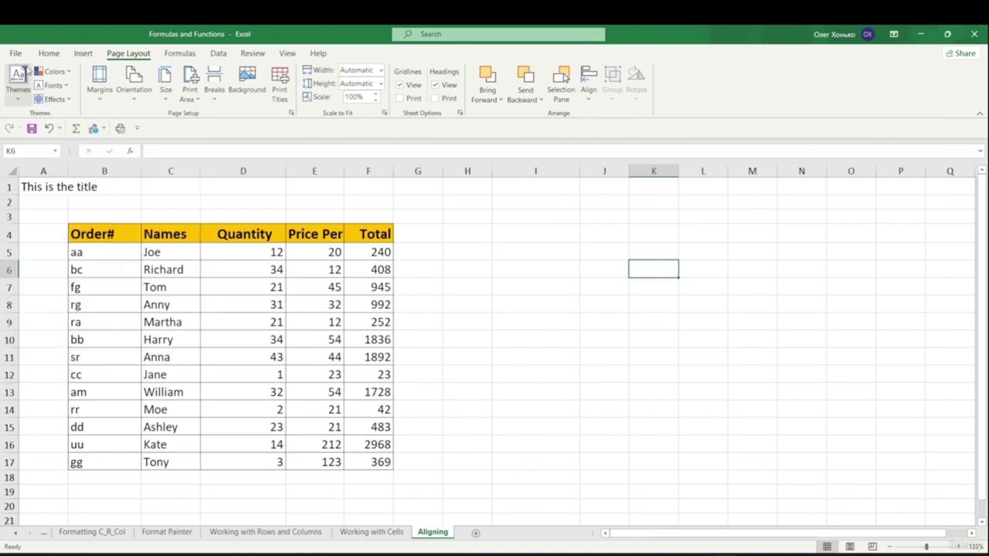
click(49, 53)
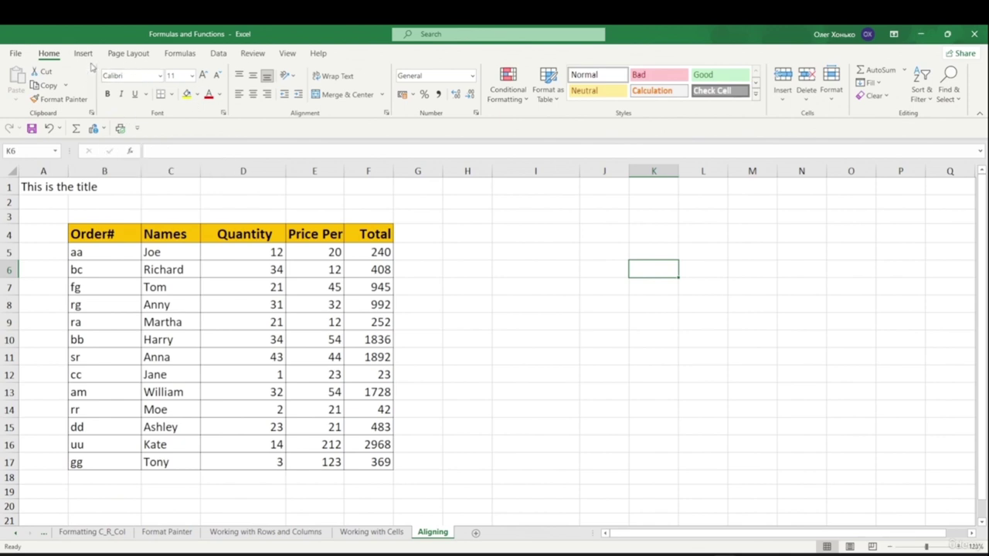
click(195, 95)
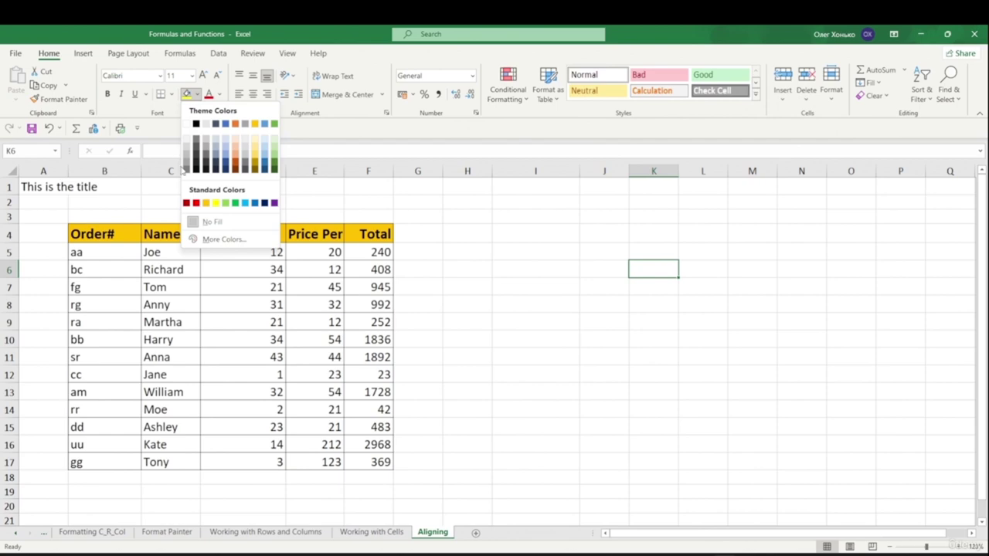
click(124, 55)
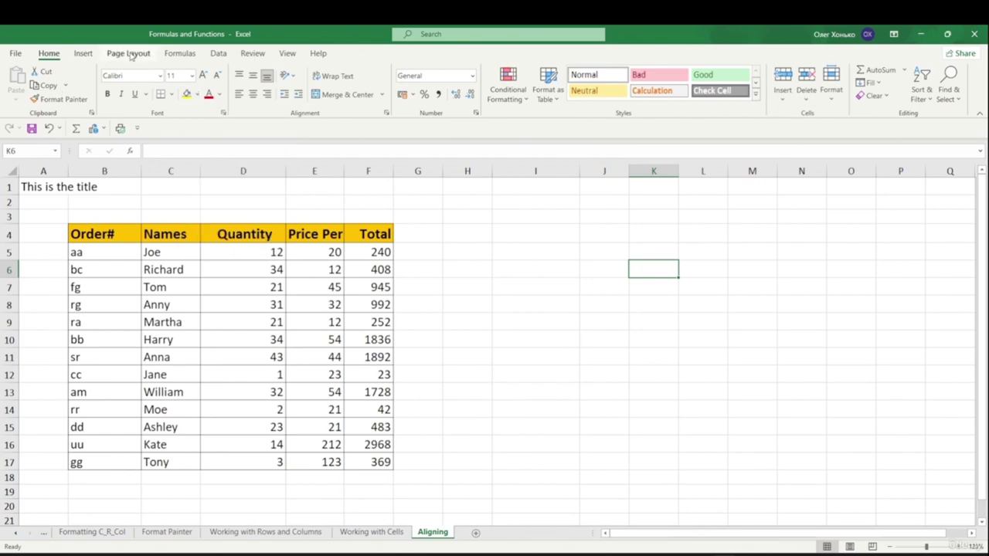
- Apply the Banded theme and check its colours in the Fill Color palette
click(126, 55)
click(18, 97)
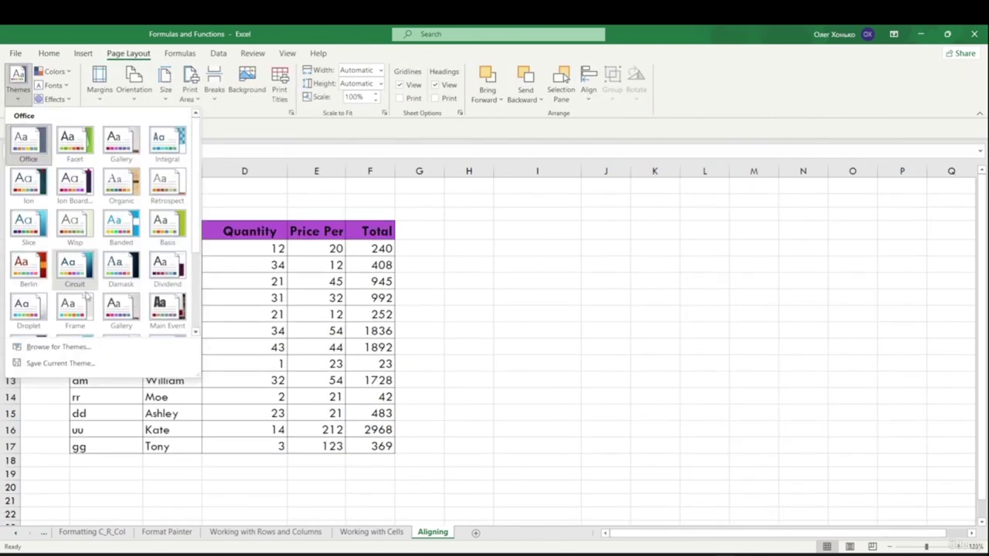
scroll(34, 263, down, 3)
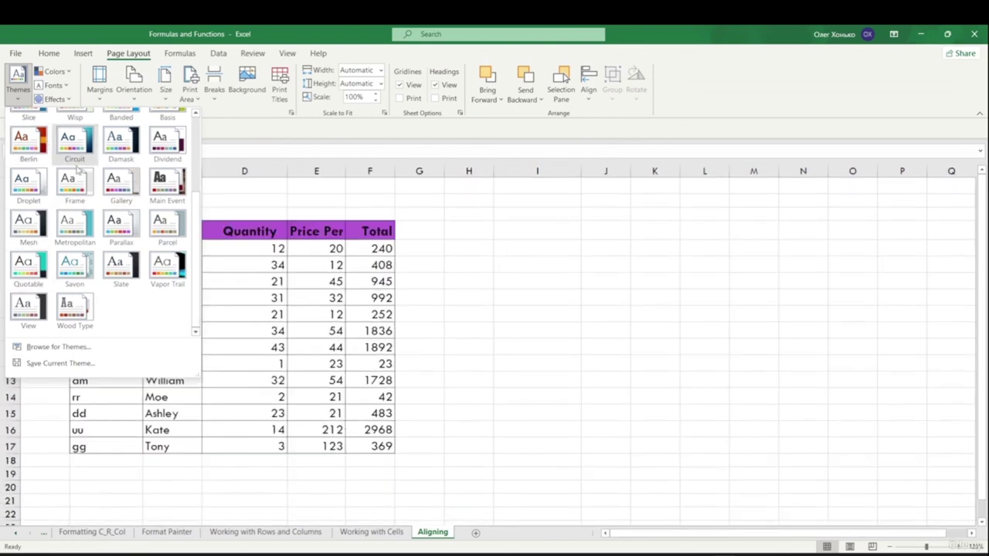
scroll(34, 262, up, 5)
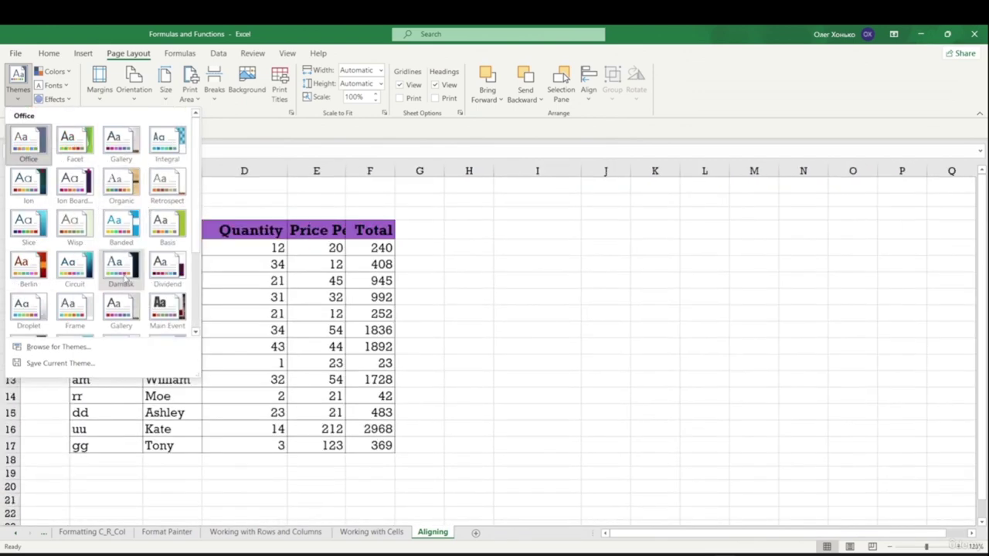
click(120, 221)
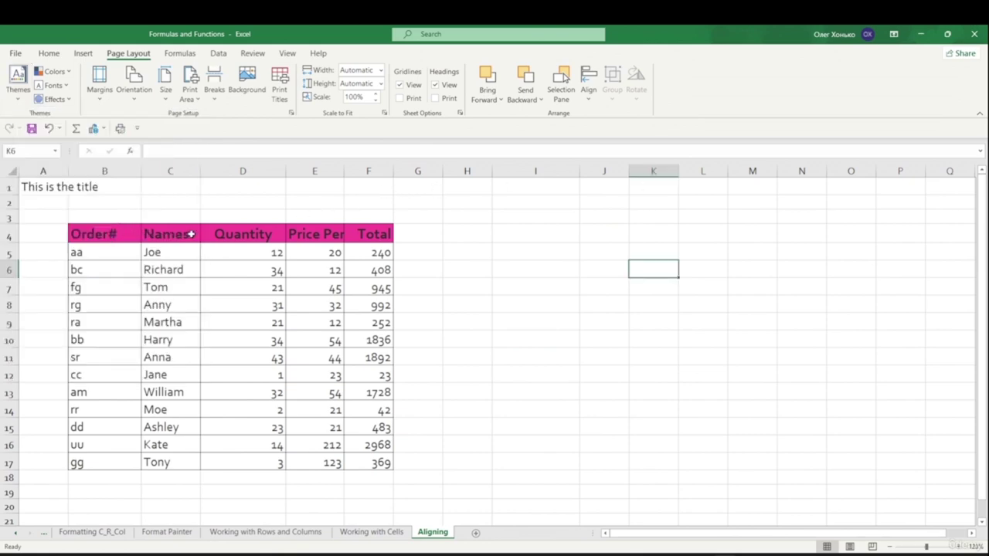
click(19, 78)
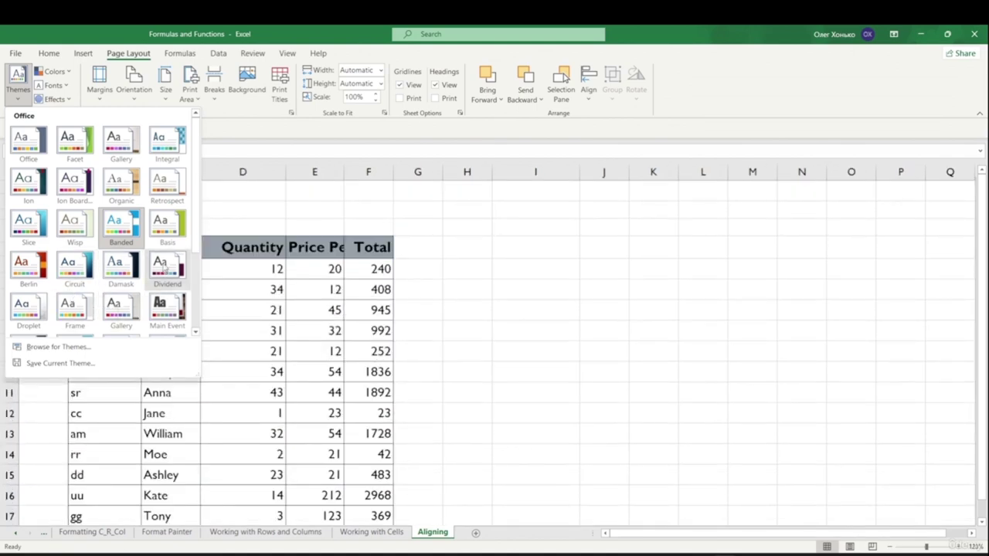
click(113, 223)
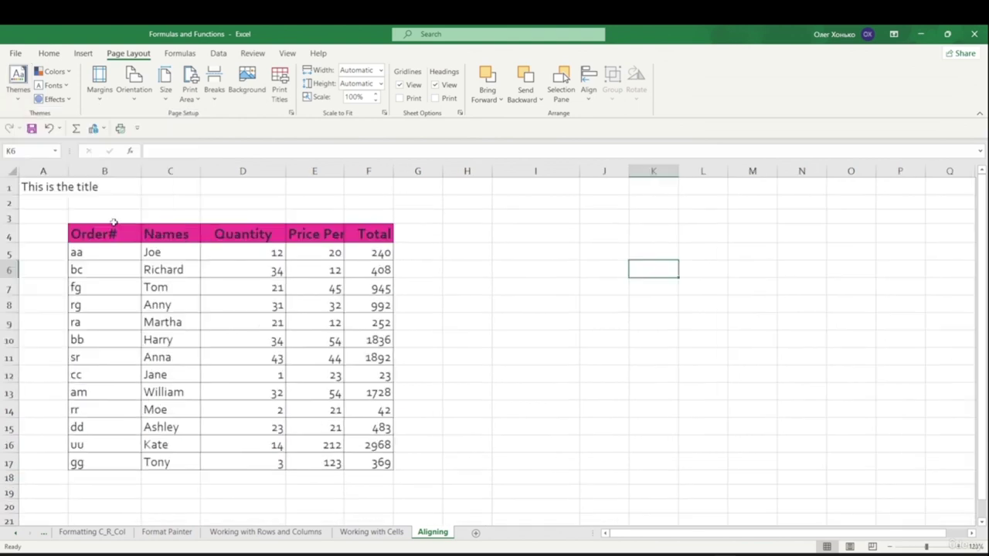
click(49, 53)
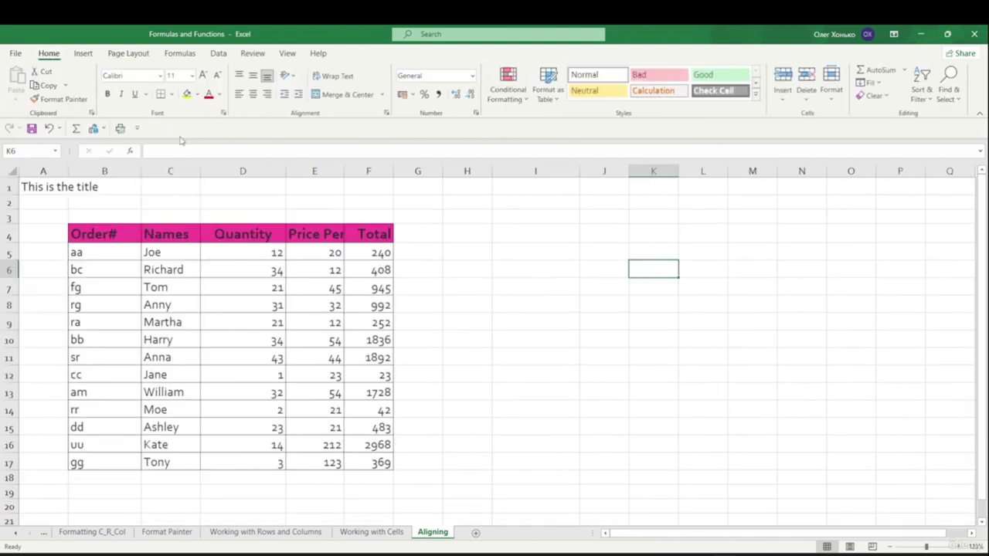
click(198, 94)
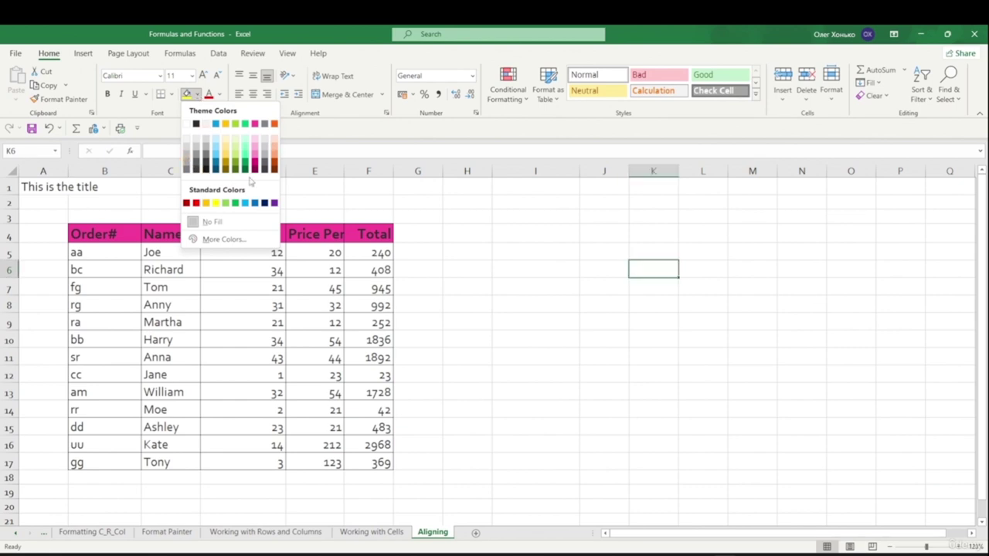
key(Escape)
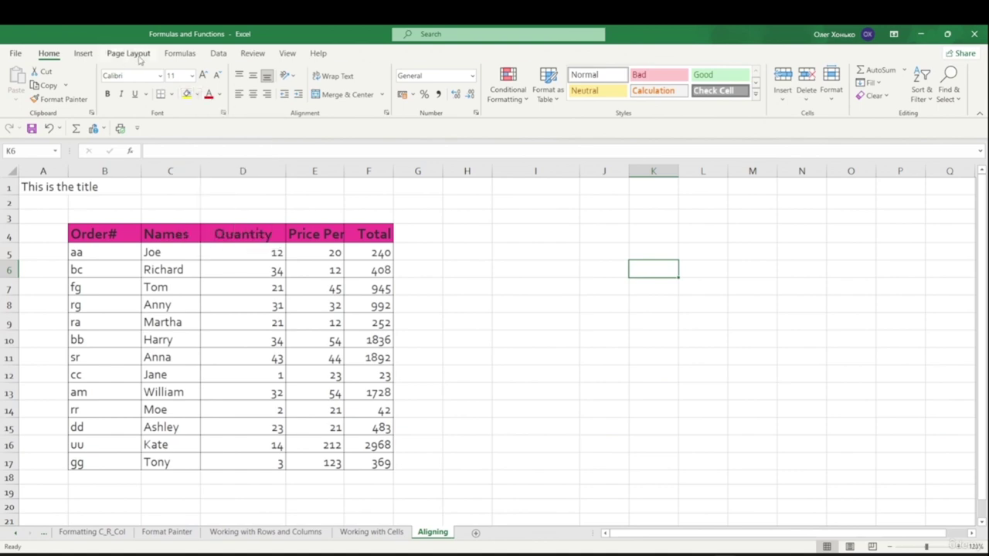
click(128, 52)
click(17, 81)
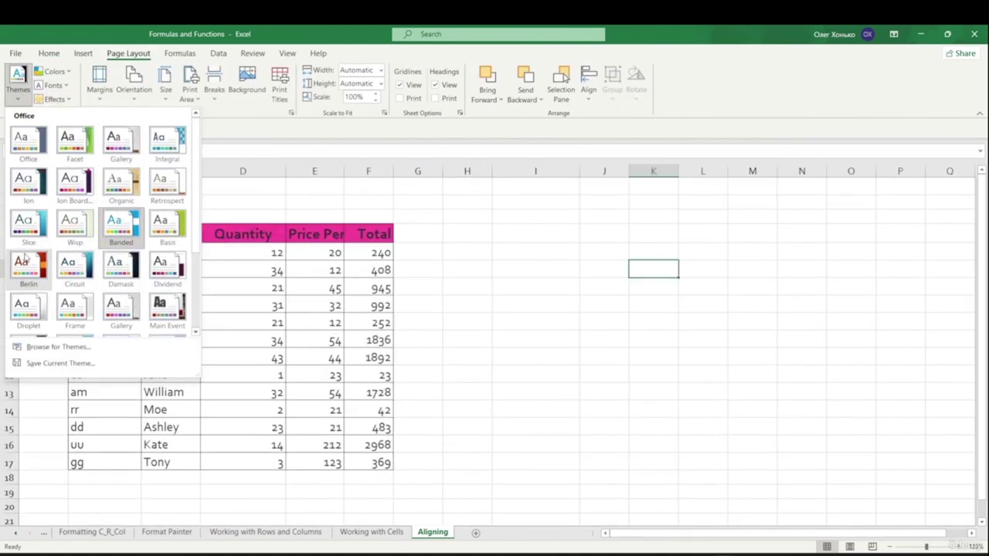
- Apply the Slice theme and view its colours in the Fill Color palette
click(29, 223)
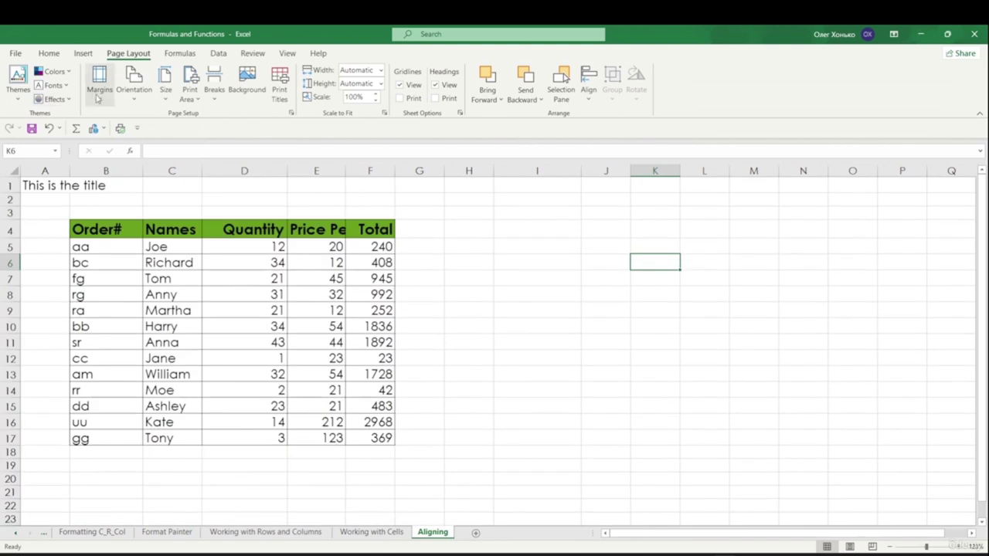
click(42, 55)
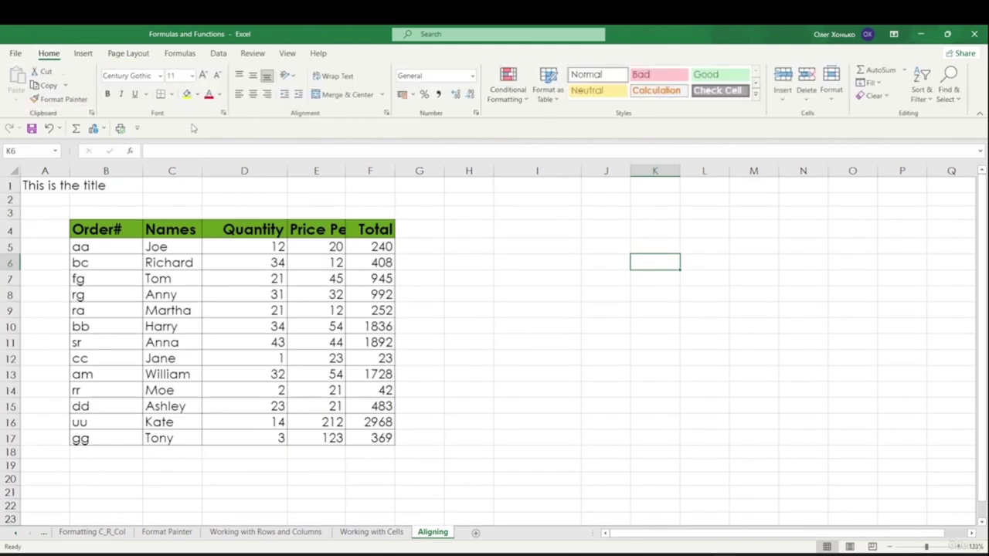
click(196, 95)
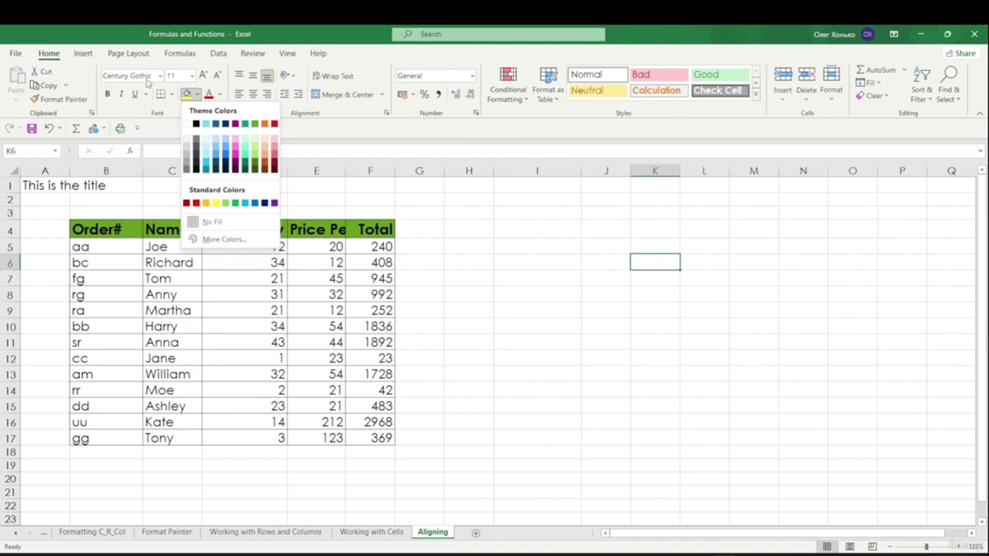
click(125, 280)
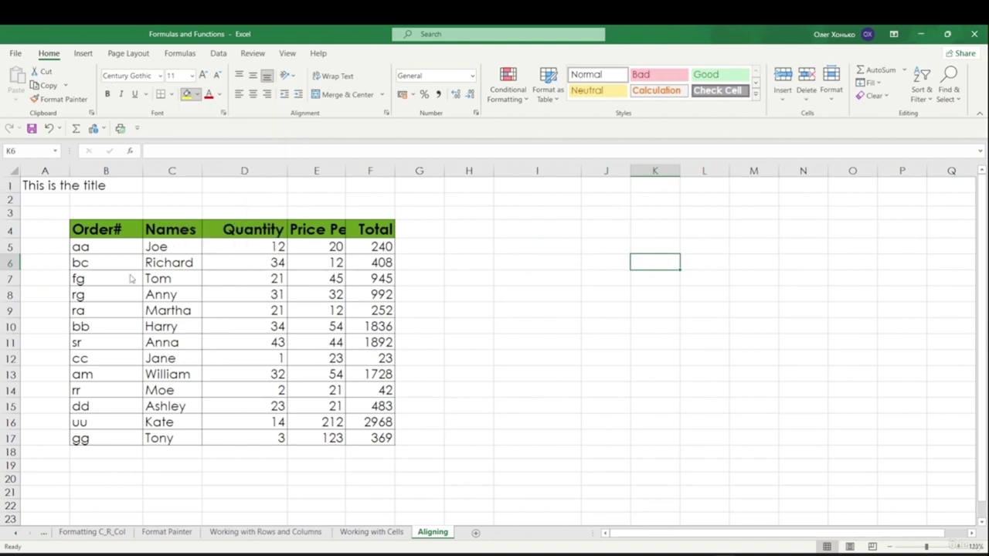
- Recheck the Fill Color palette and browse the themes gallery without changing the theme
click(85, 55)
click(116, 53)
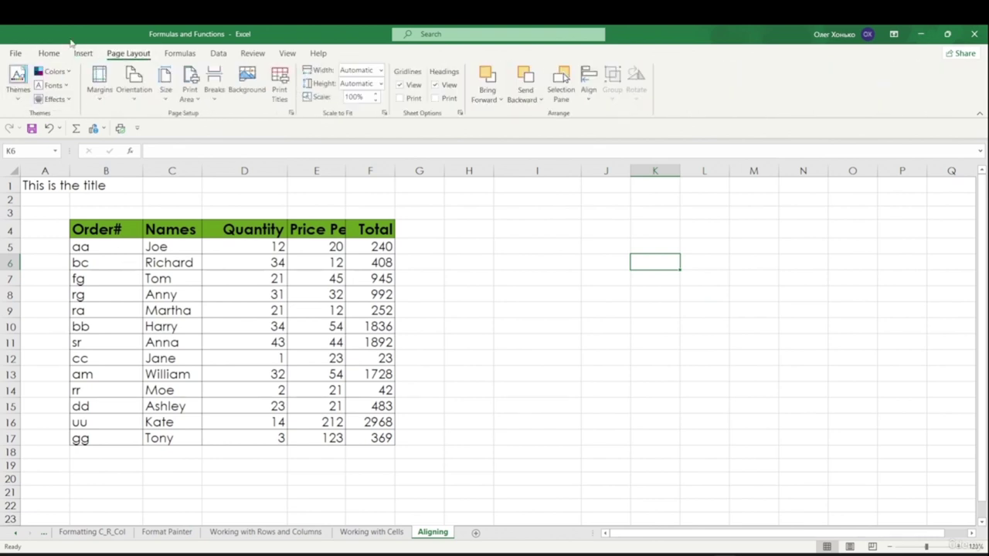
click(49, 53)
click(198, 94)
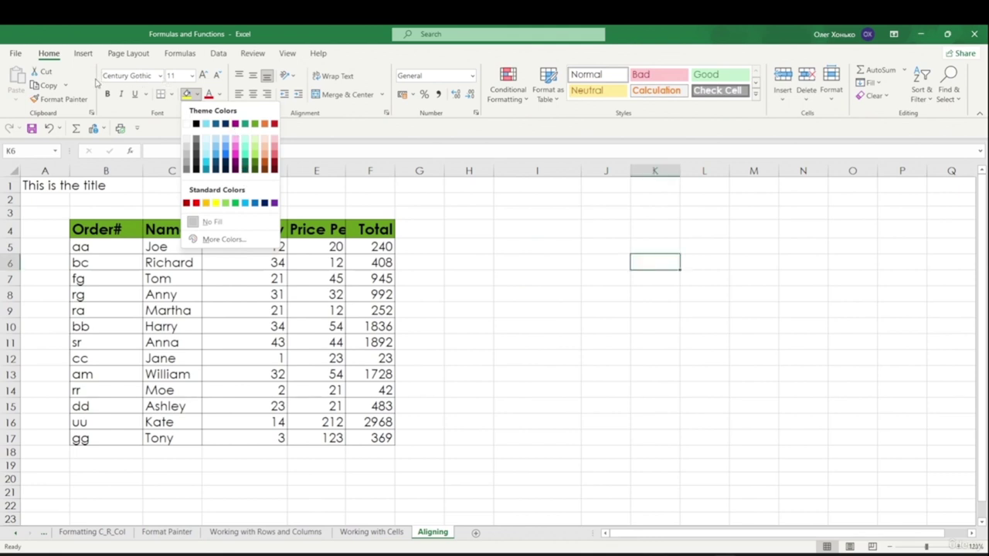
key(Escape)
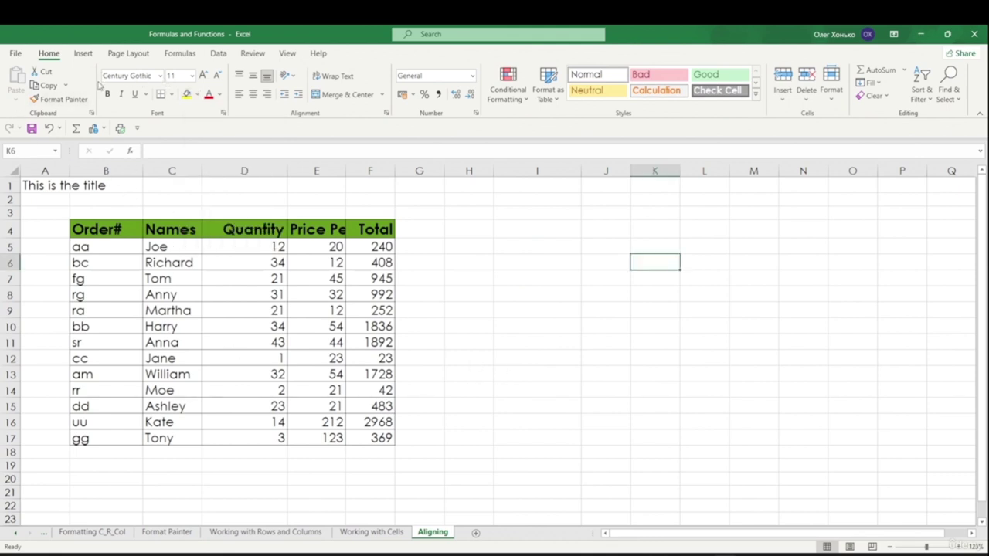
click(118, 56)
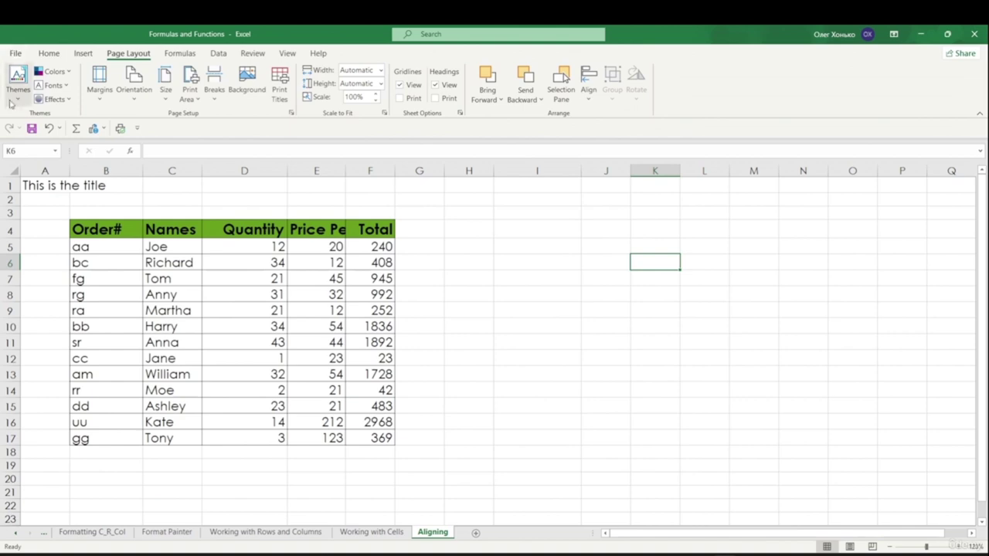
click(18, 79)
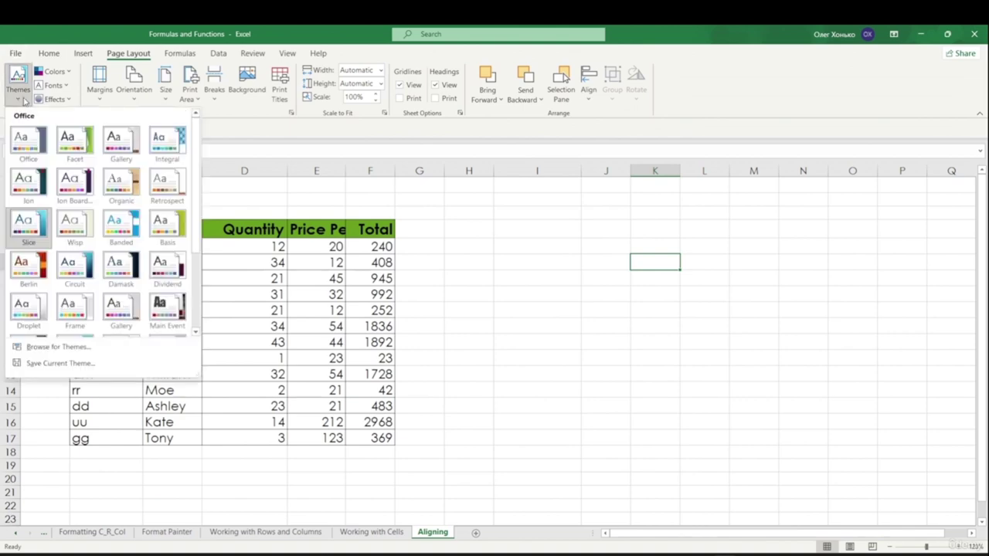
click(24, 224)
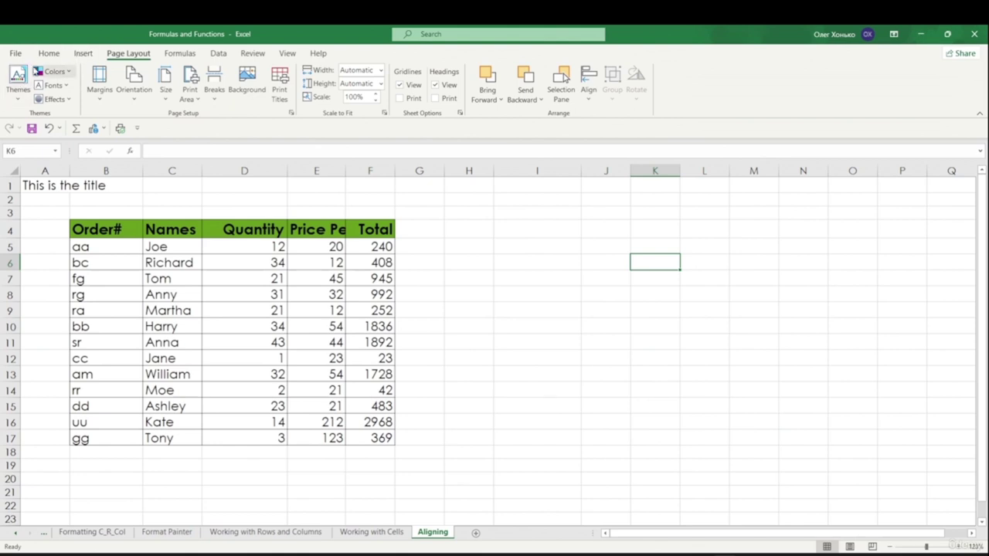
- Apply the Aspect theme colours and check them in the Fill Color palette
click(68, 71)
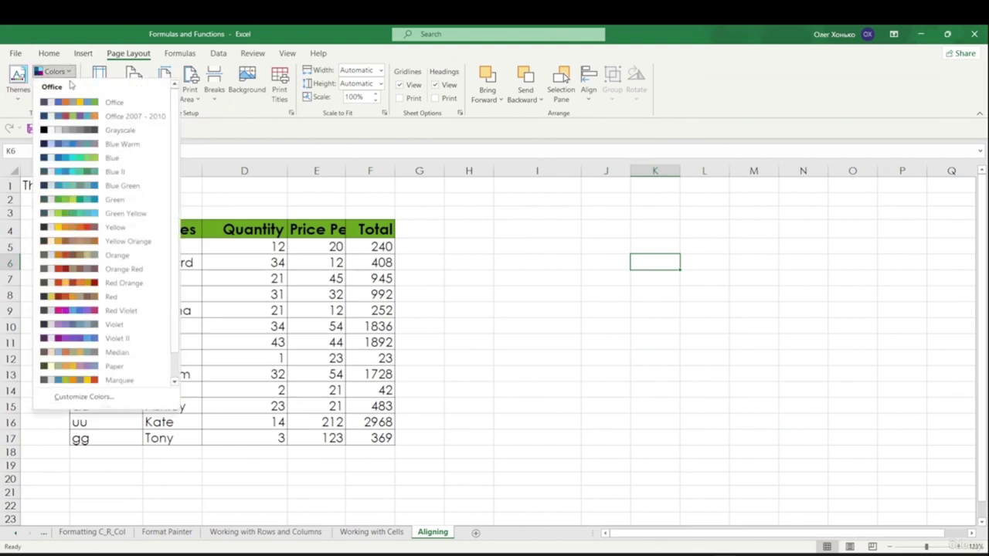
scroll(89, 162, down, 2)
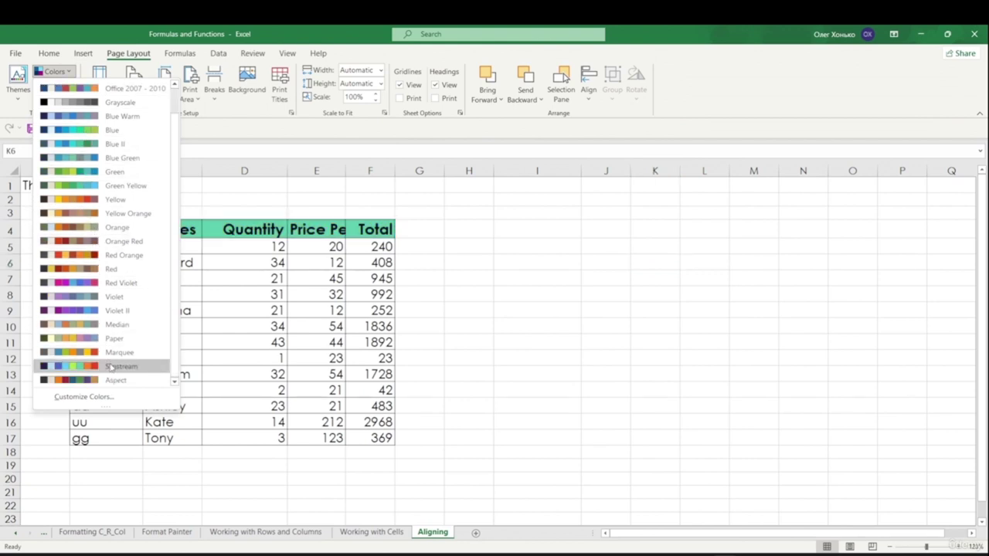
click(114, 381)
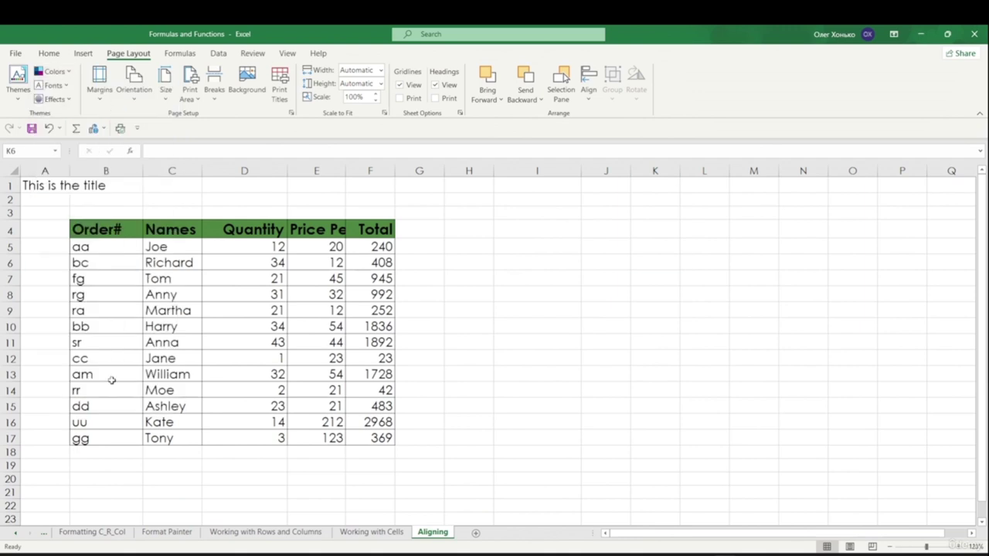
click(48, 53)
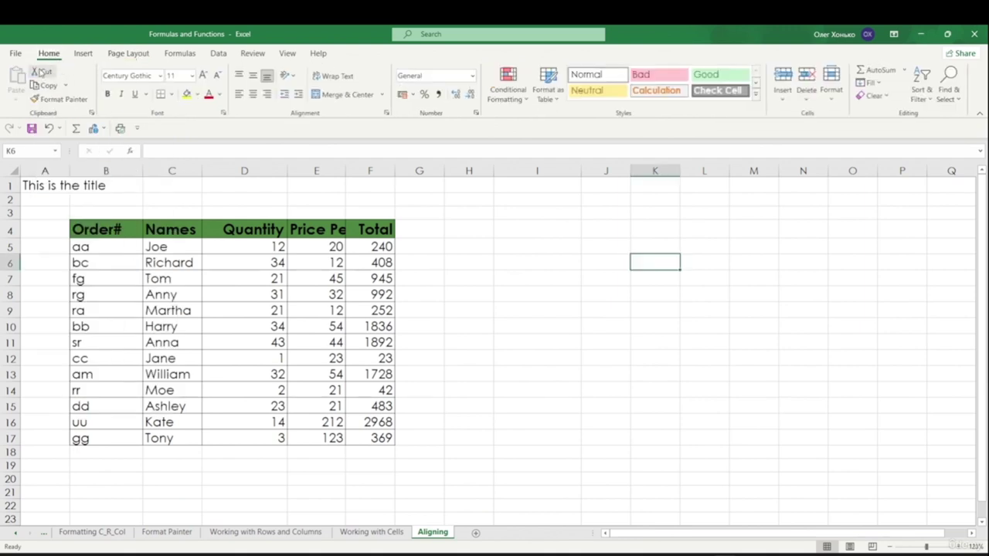
click(196, 94)
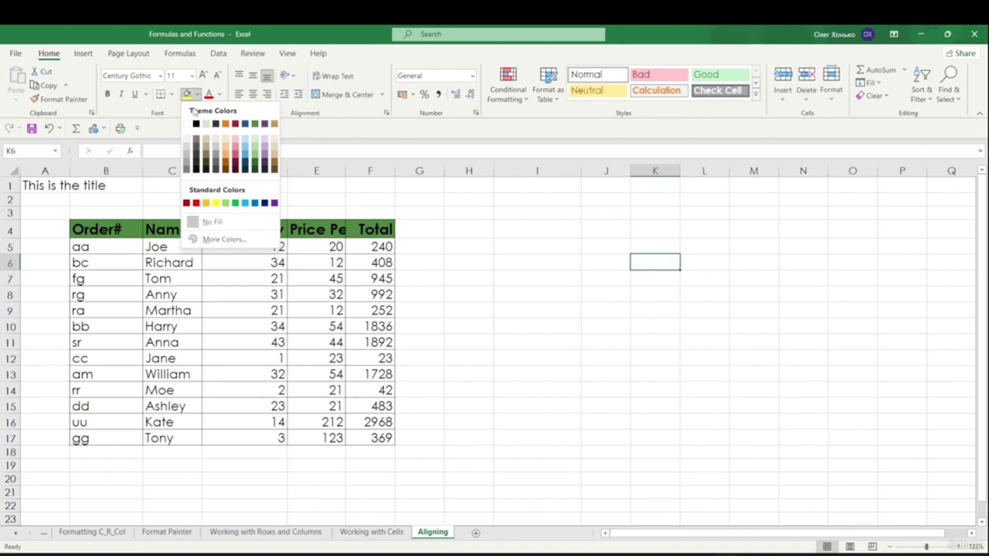
click(83, 53)
click(129, 53)
click(18, 84)
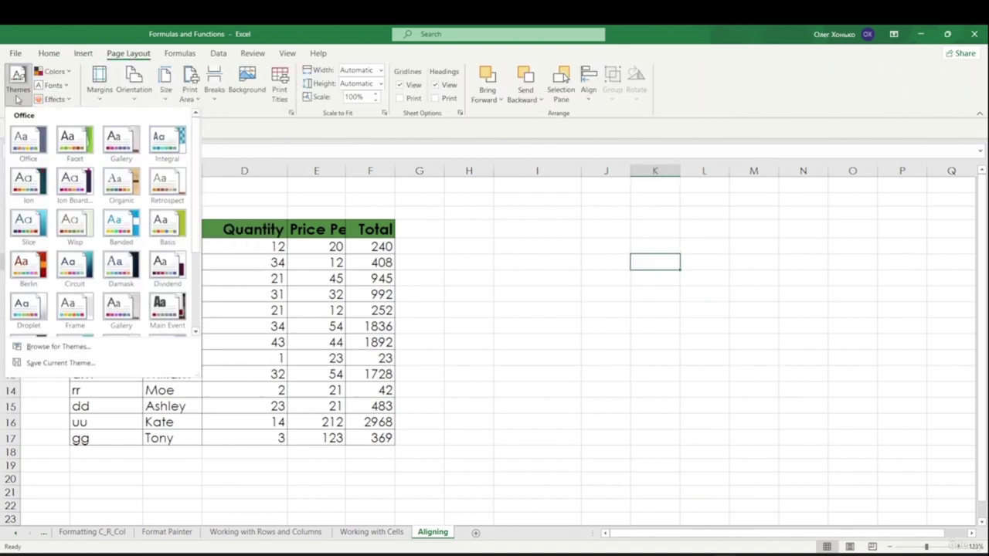
- Apply the Tw Cen MT-Rockwell theme fonts and preview theme effects without changing them
click(54, 85)
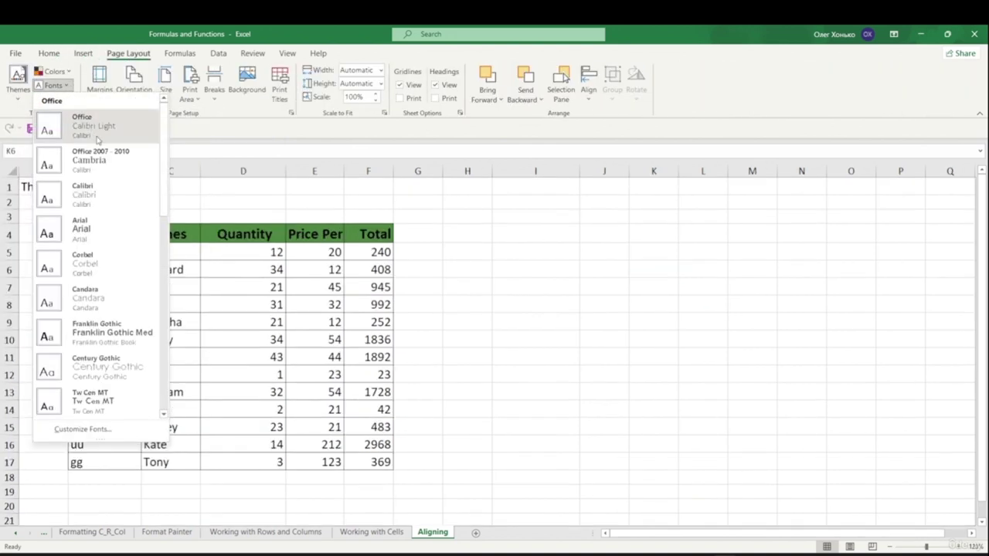
scroll(108, 201, down, 5)
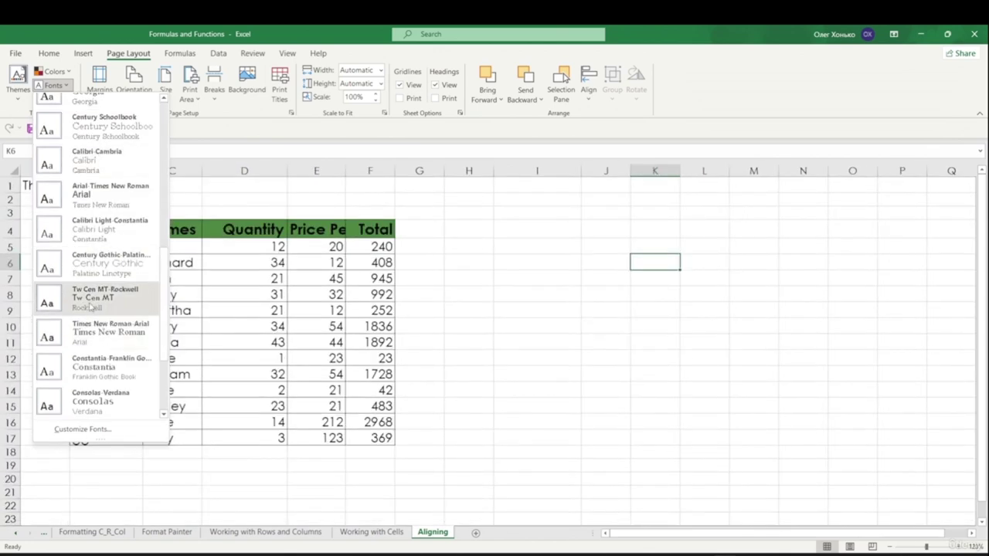
click(112, 298)
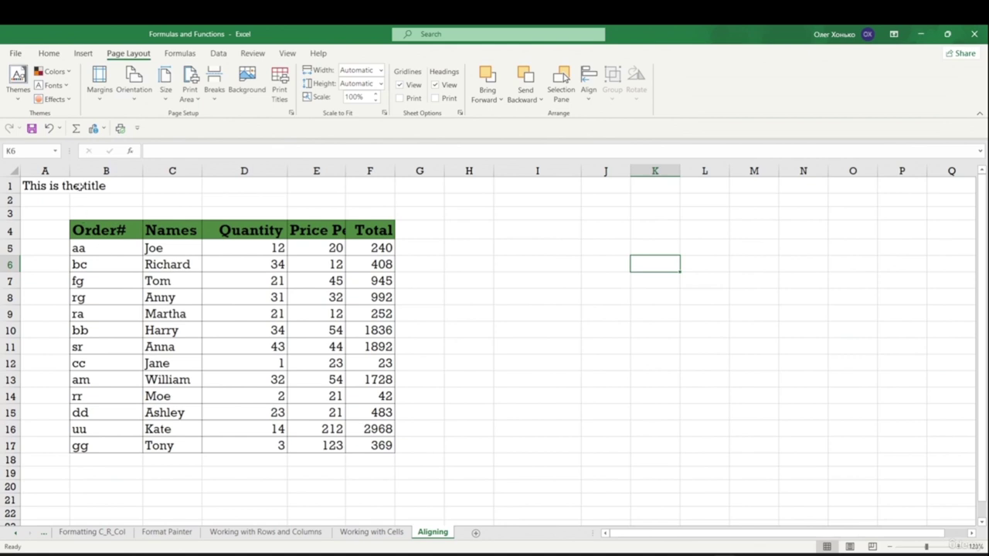
click(70, 101)
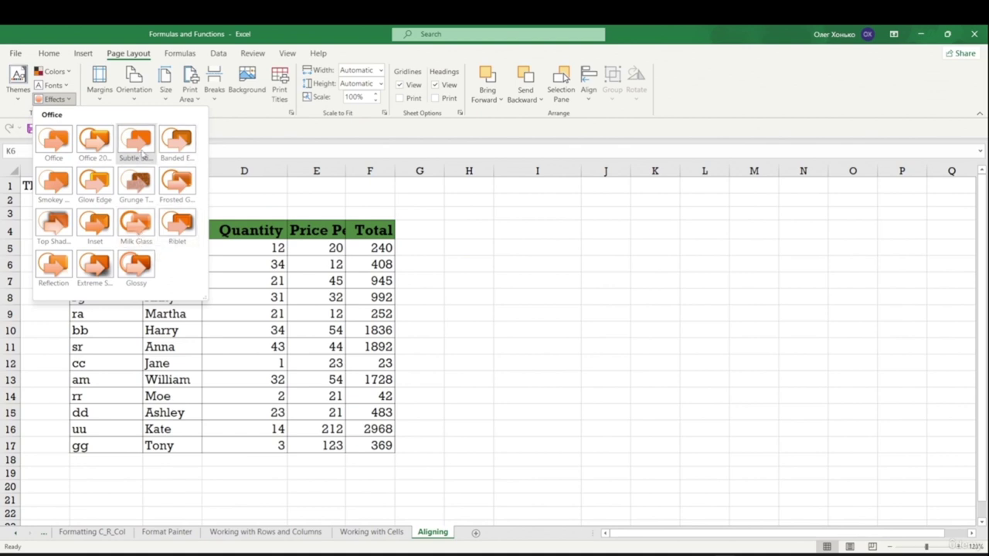
click(82, 54)
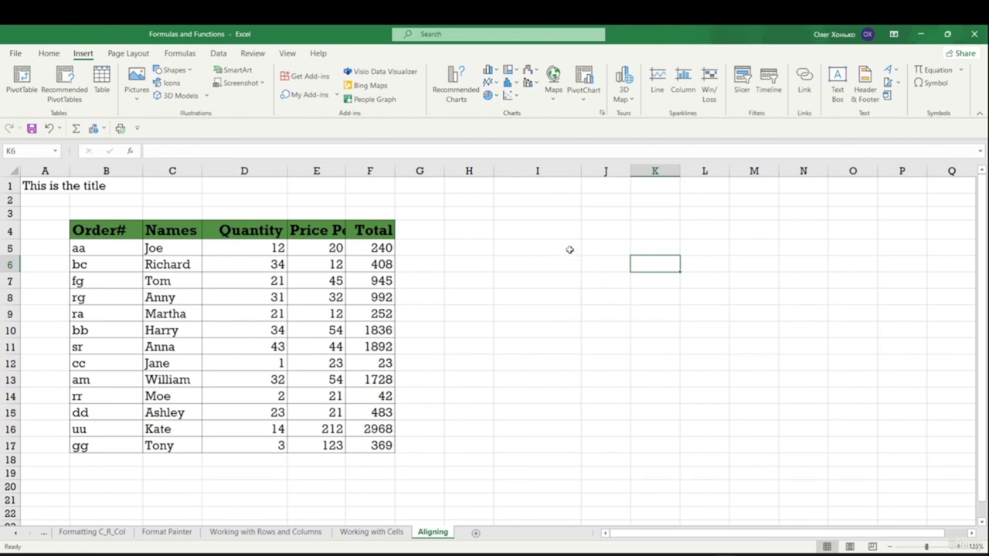
click(59, 52)
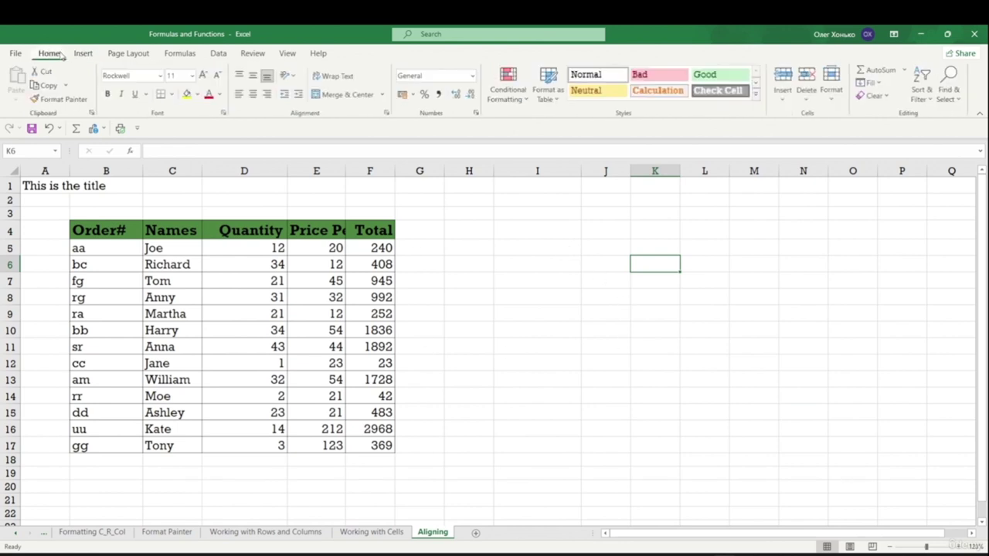
click(128, 52)
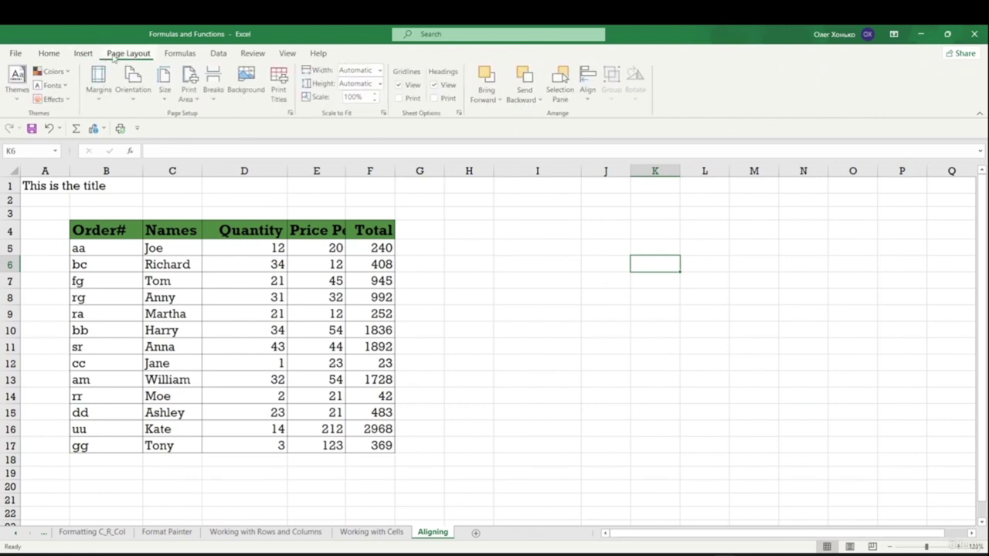
click(67, 101)
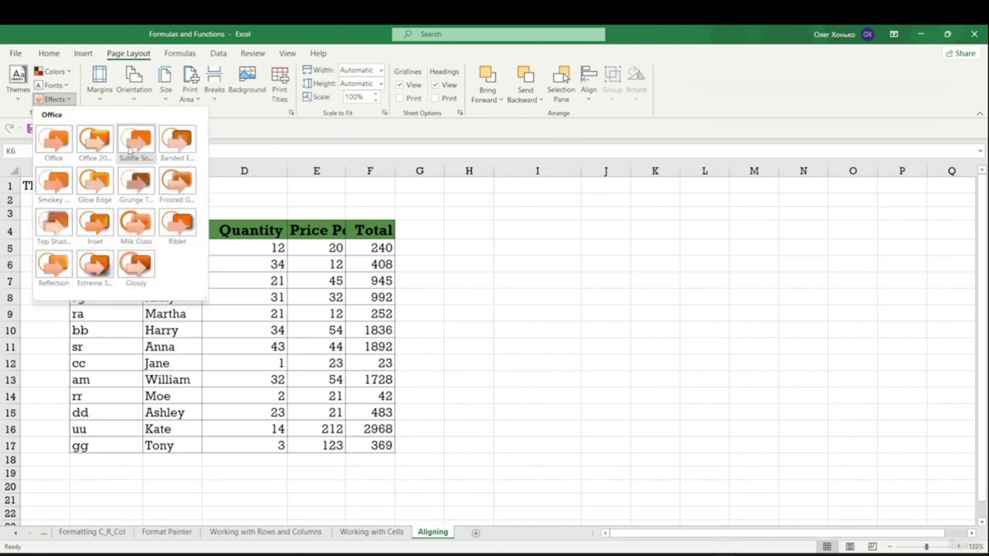
click(5, 109)
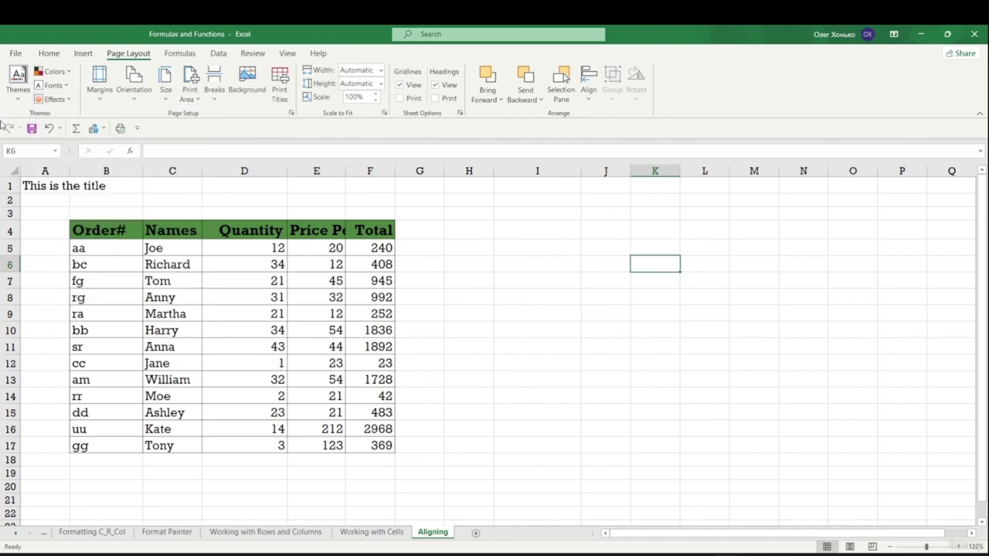
click(18, 85)
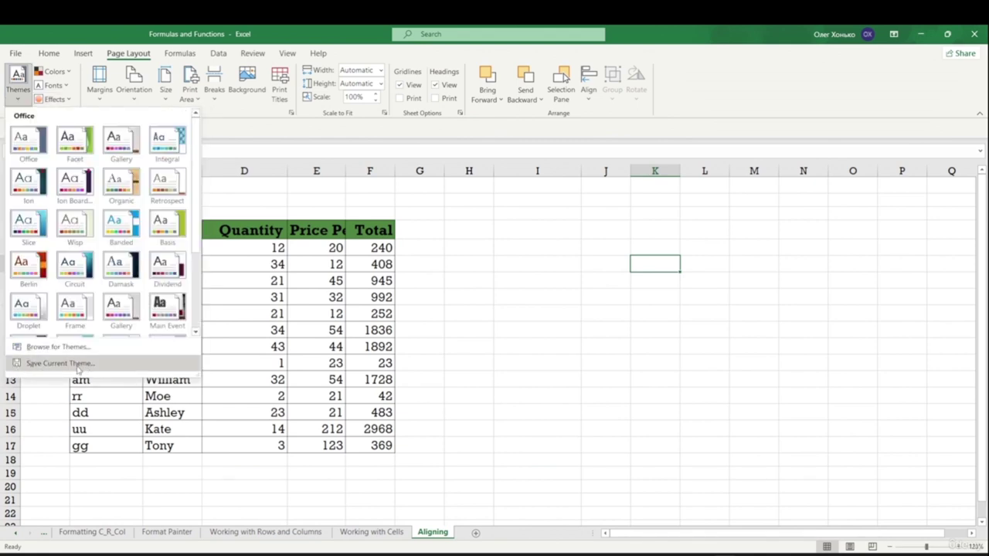
- Save the current theme as Costume_Theme_2023
click(78, 364)
click(121, 238)
drag(121, 239, 68, 229)
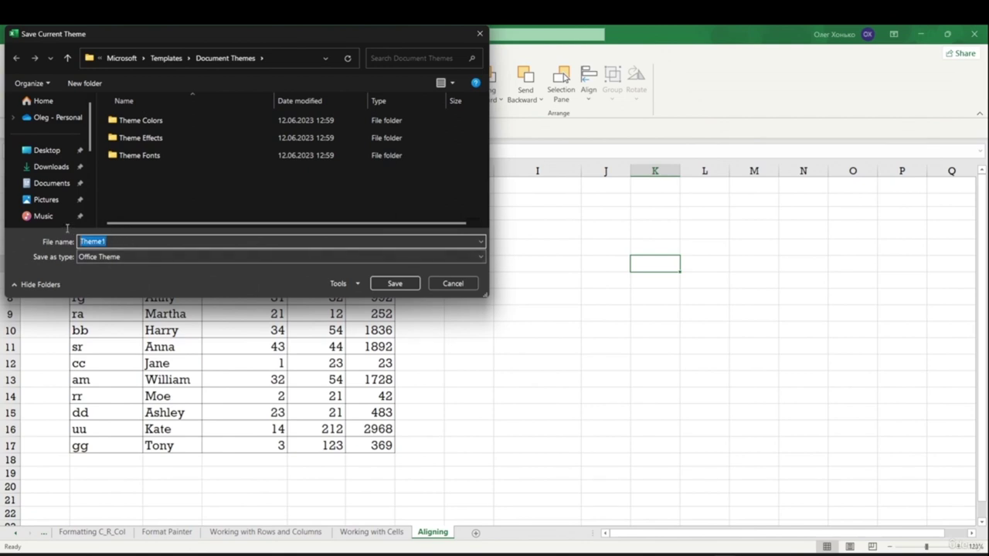
text(Costume_)
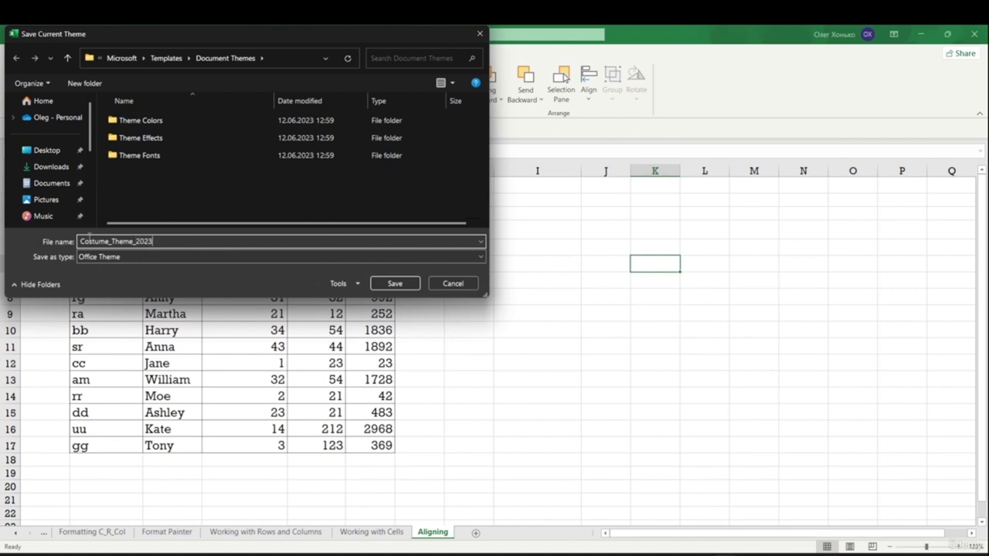
click(409, 283)
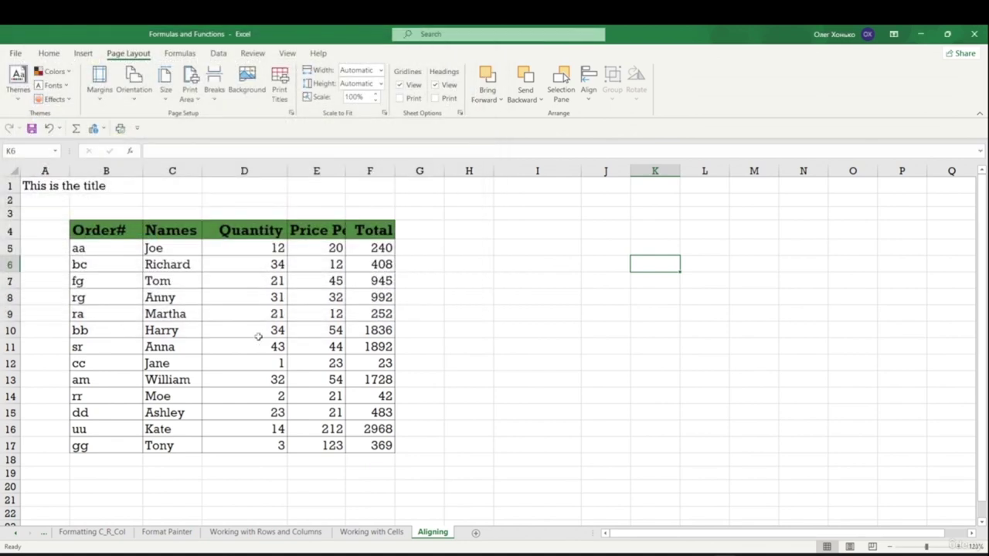
click(15, 99)
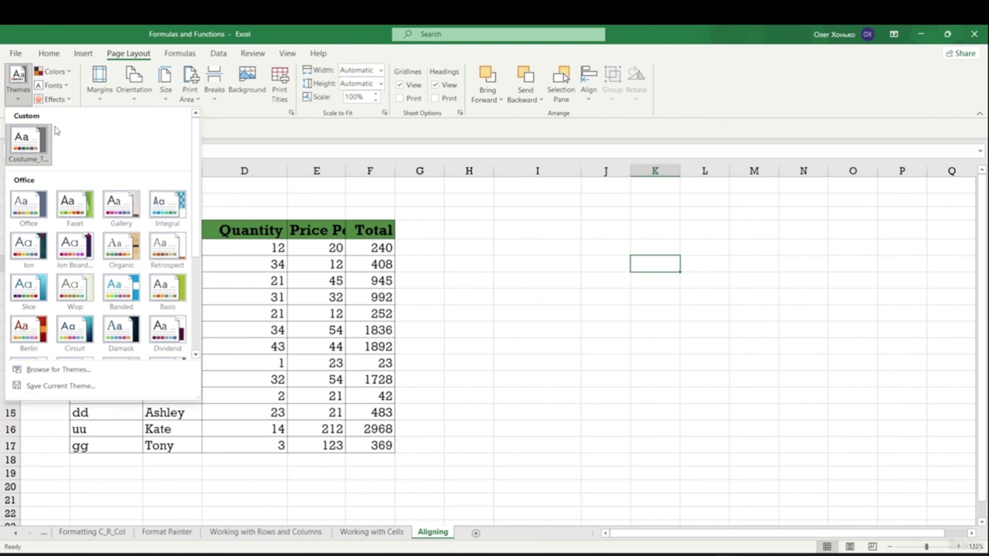
click(492, 371)
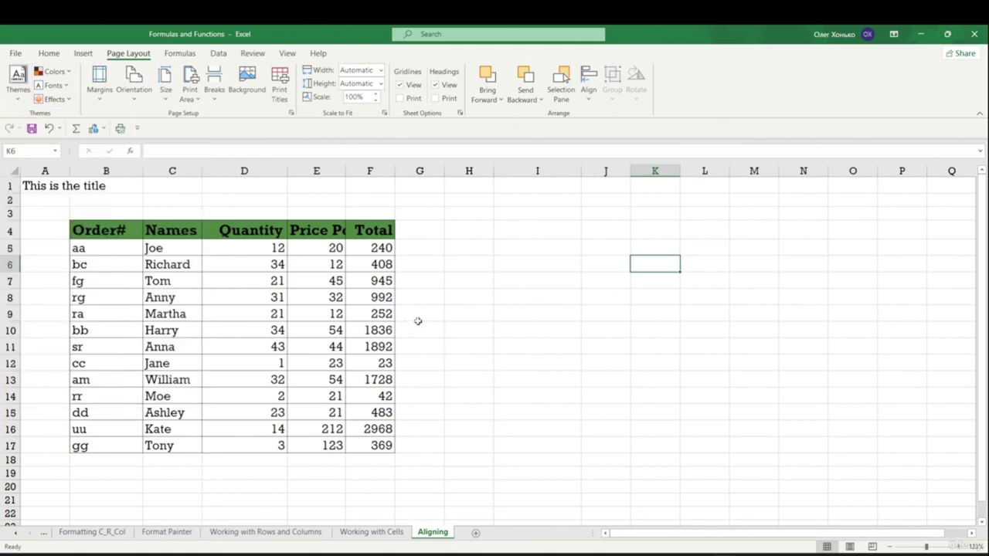
- Create a new blank workbook and find the custom theme in its themes gallery
key(ctrl+n)
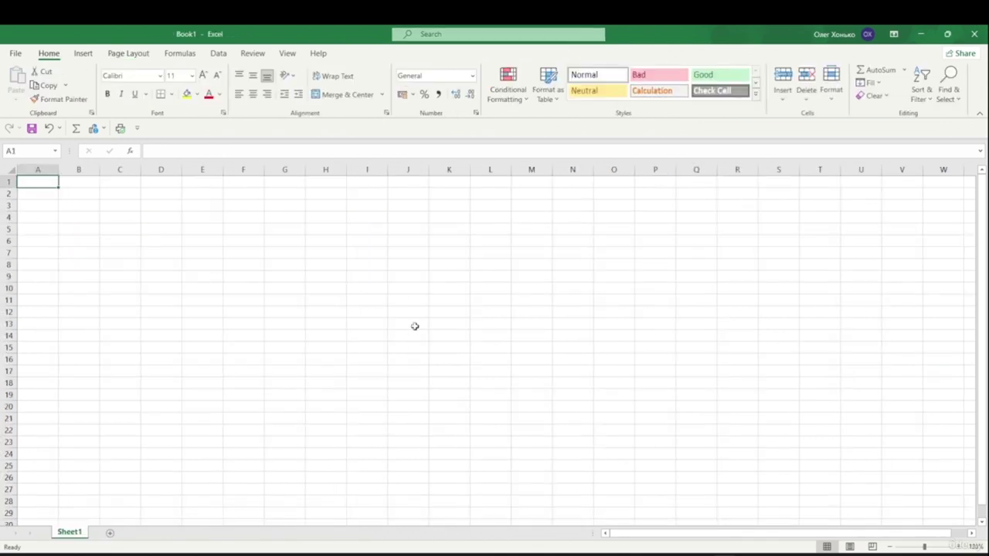
click(118, 55)
click(20, 99)
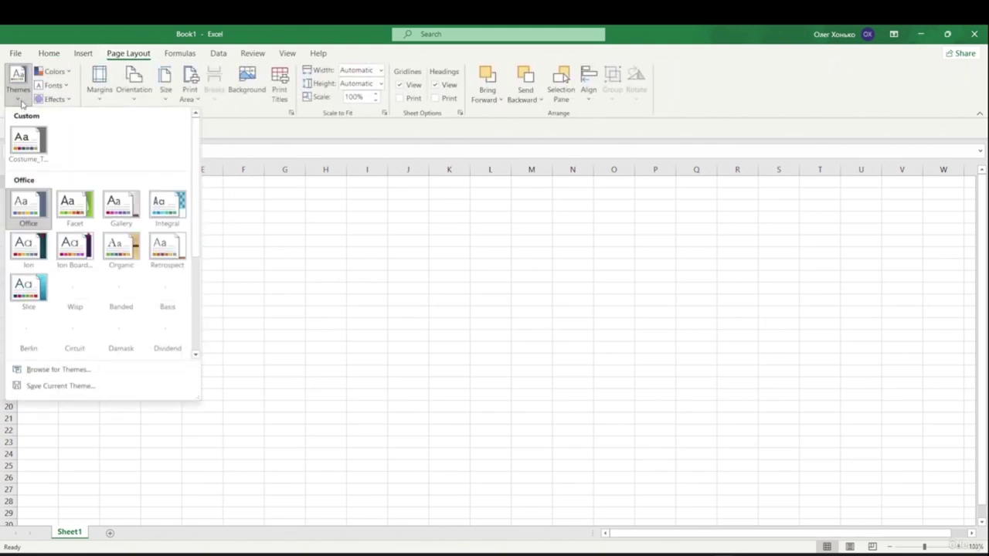